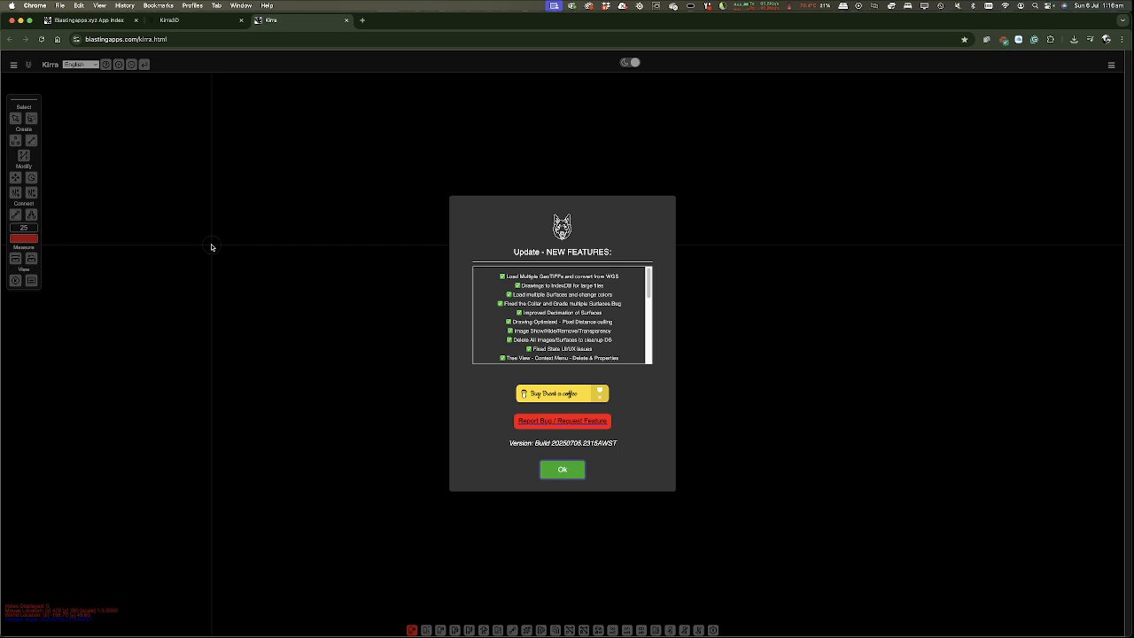
# - View the Blasting Apps index page and Kirra's new-features list, and dismiss the update notice
pyautogui.click(88, 21)
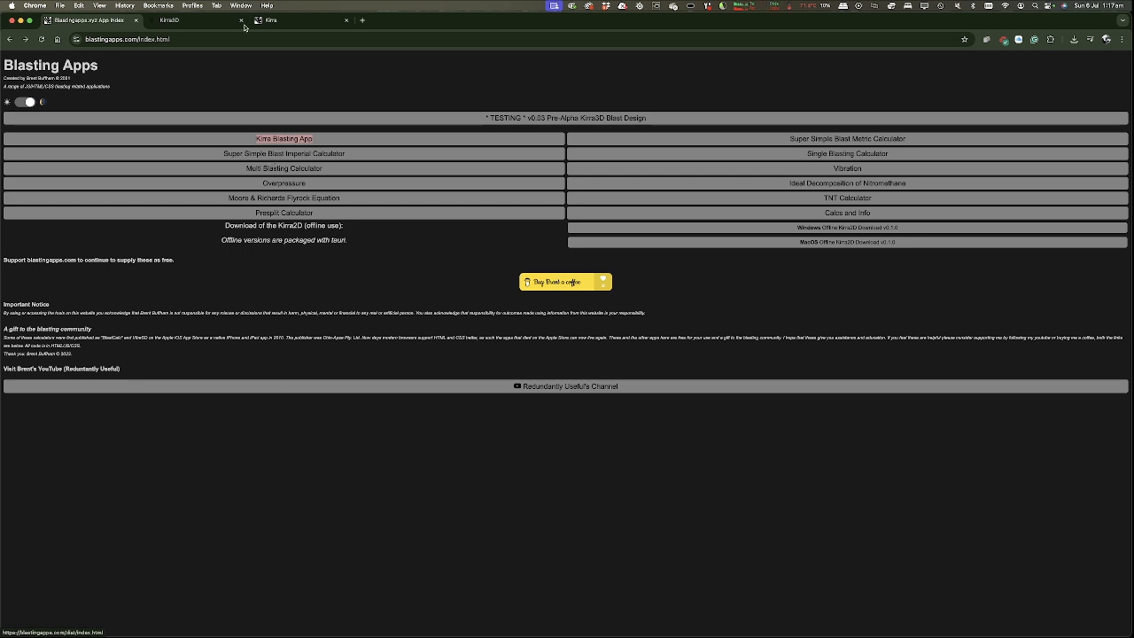
pyautogui.click(310, 21)
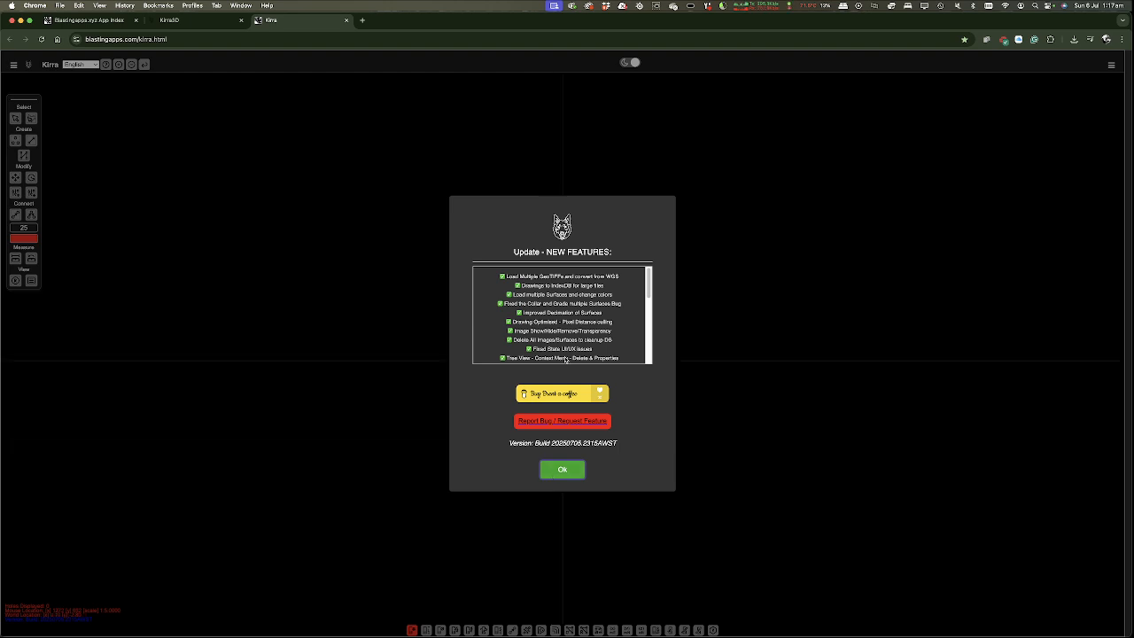
pyautogui.moveTo(652, 282)
pyautogui.mouseDown()
pyautogui.moveTo(653, 354)
pyautogui.moveTo(654, 262)
pyautogui.mouseUp()
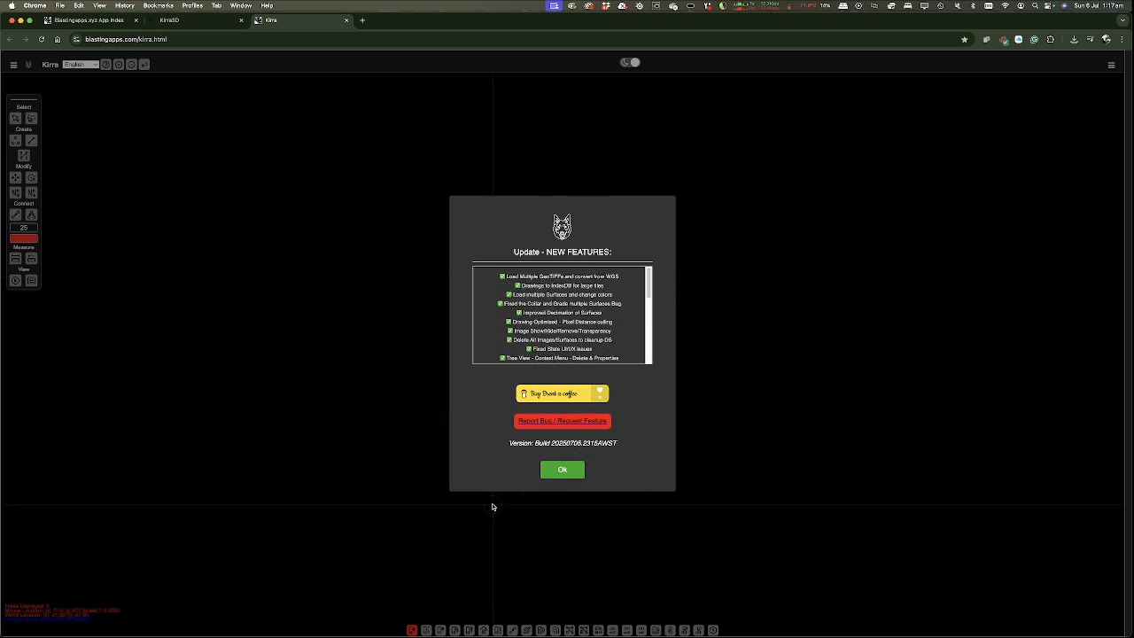
pyautogui.click(563, 470)
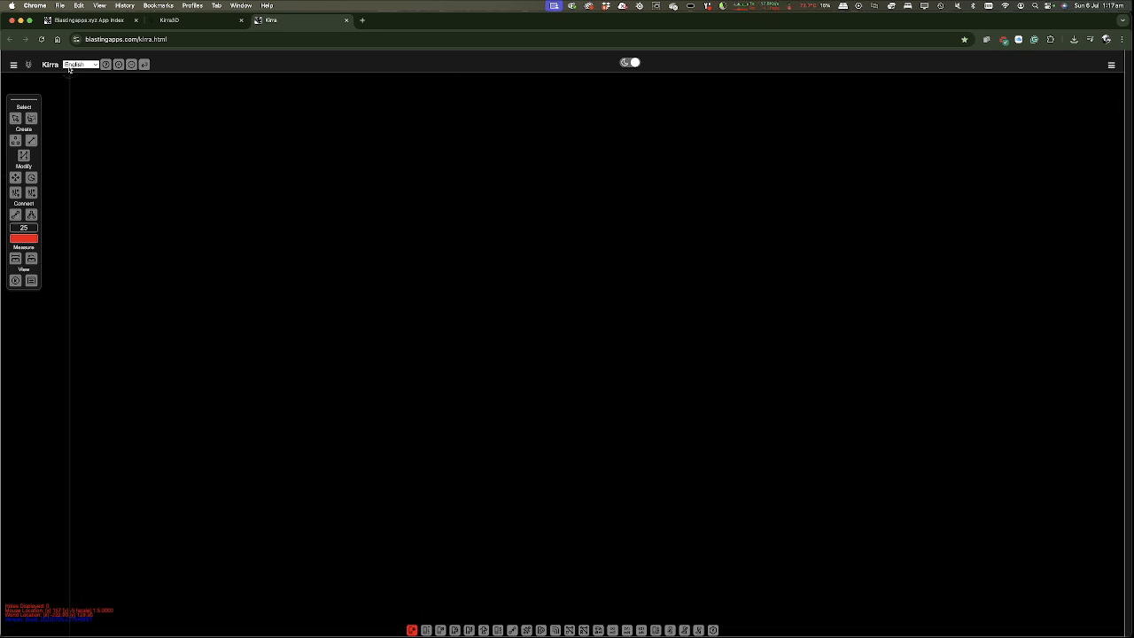
# - Try the interface in Chinese and in light mode, restoring English and dark mode
pyautogui.click(95, 66)
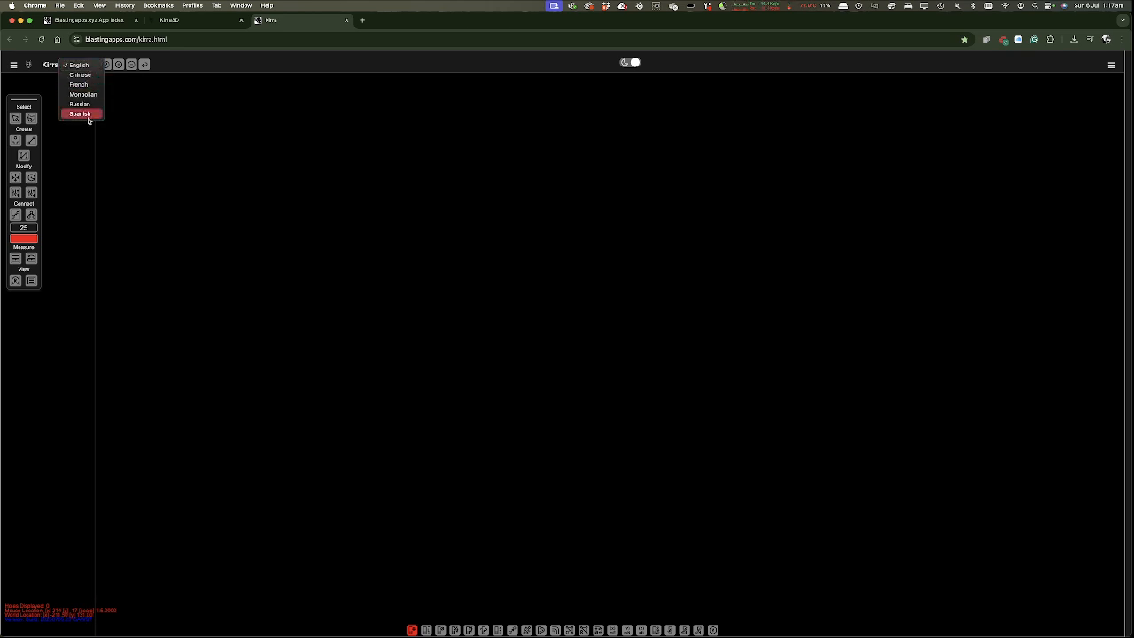
pyautogui.click(80, 75)
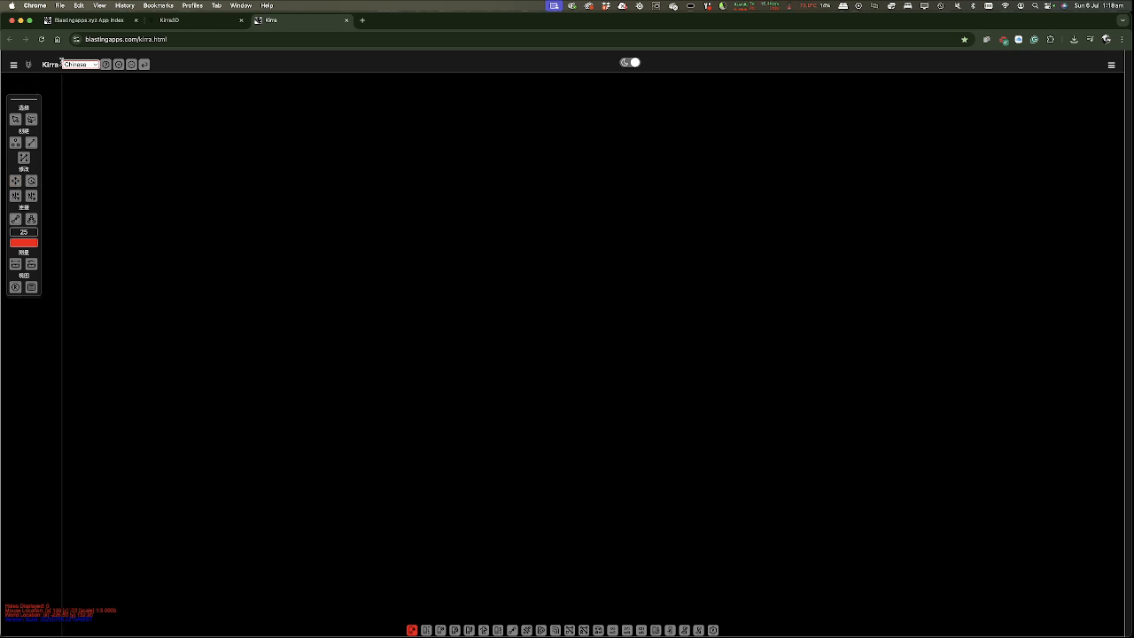
pyautogui.click(78, 65)
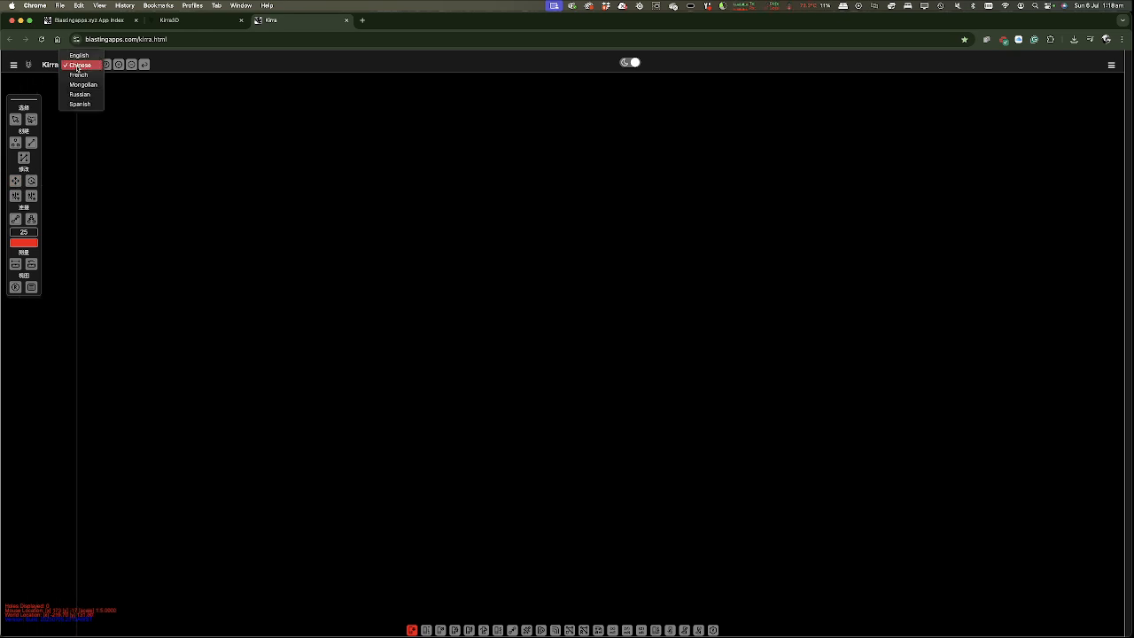
pyautogui.click(78, 55)
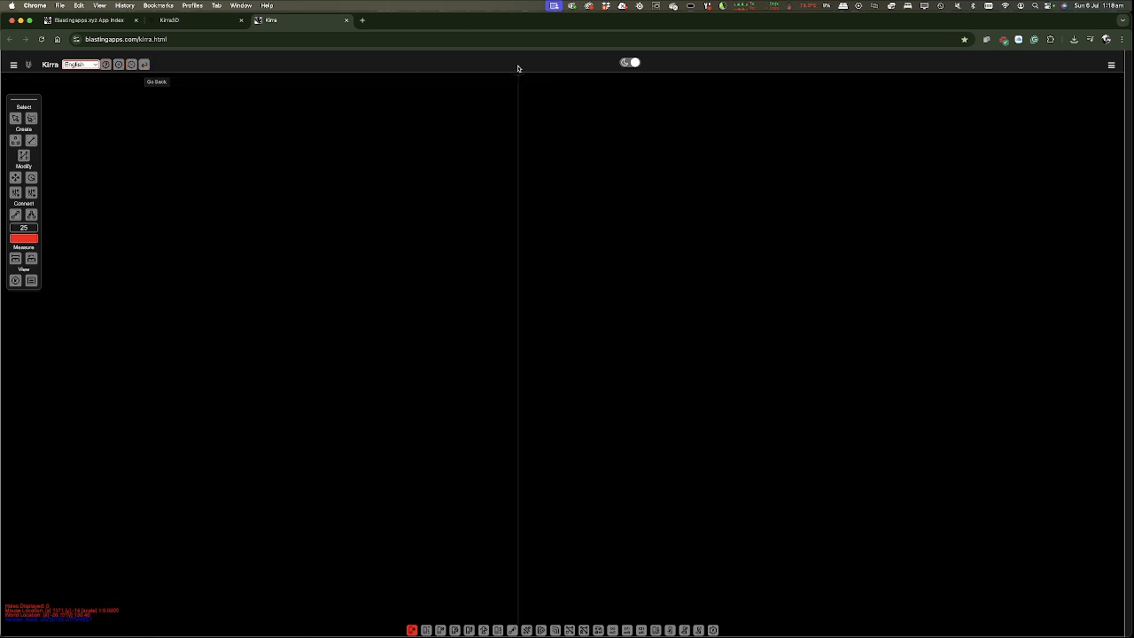
pyautogui.click(629, 65)
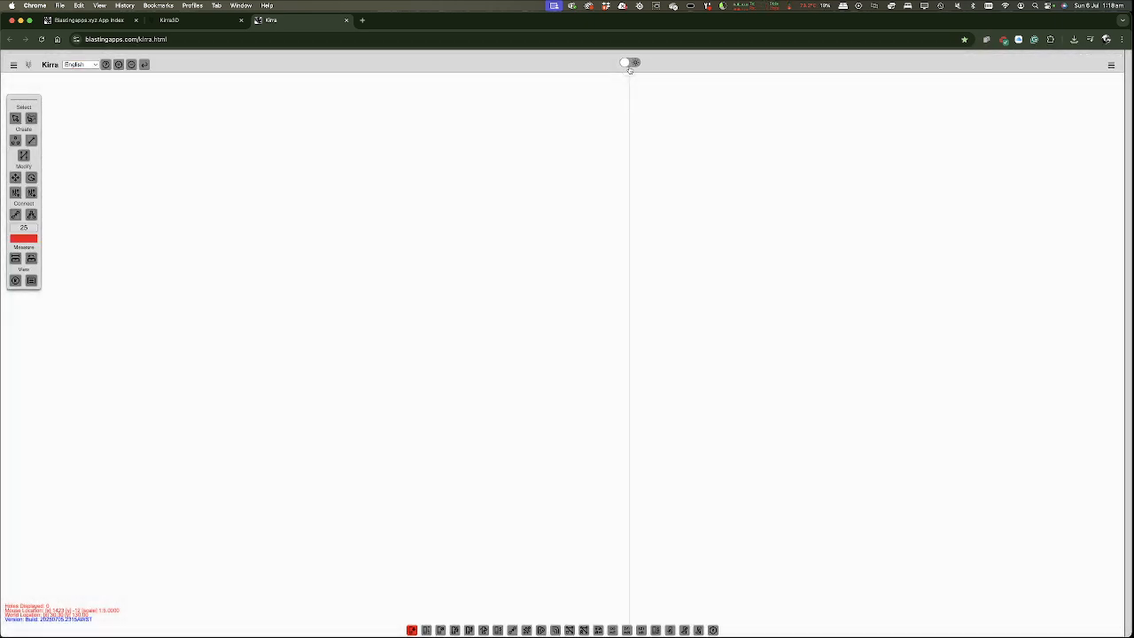
pyautogui.click(629, 65)
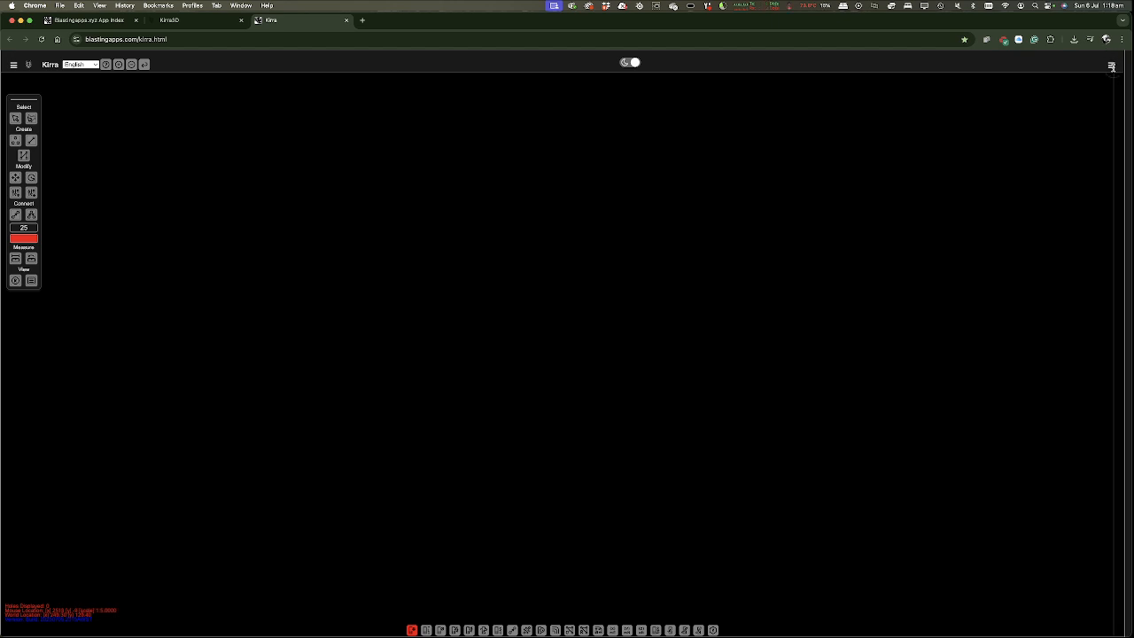
# - Examine the categories in both side menus and close the menus again
pyautogui.click(1111, 65)
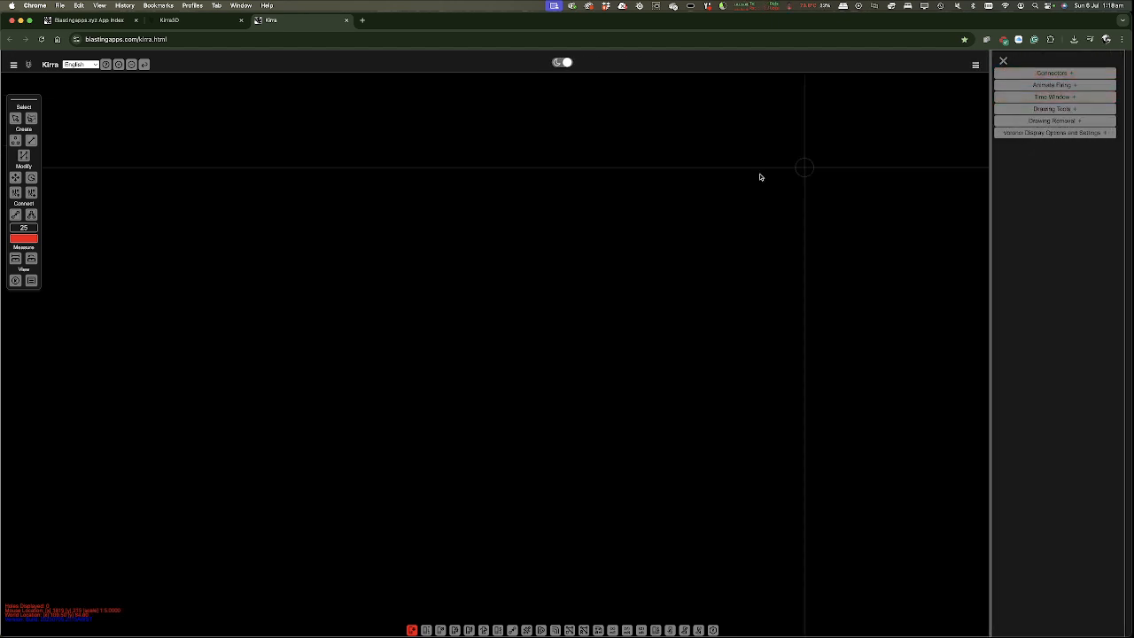
pyautogui.click(13, 65)
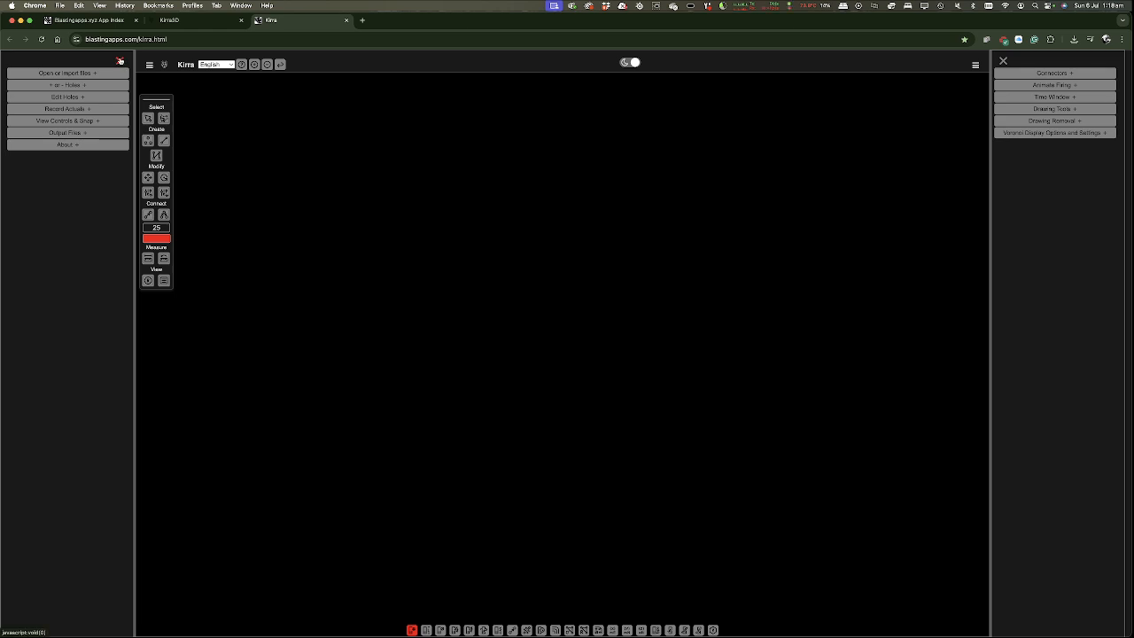
pyautogui.click(120, 60)
pyautogui.click(1003, 61)
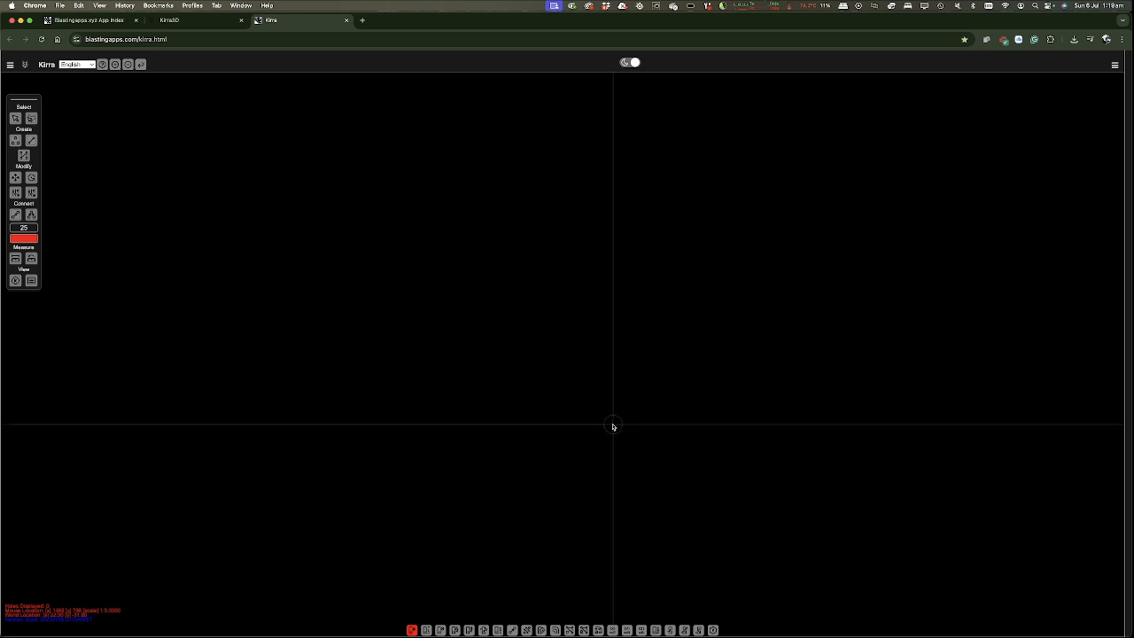
# - Try the pointer and polygon selection tools, move the floating toolbar to mid-canvas, and try its measure and view tools
pyautogui.click(15, 119)
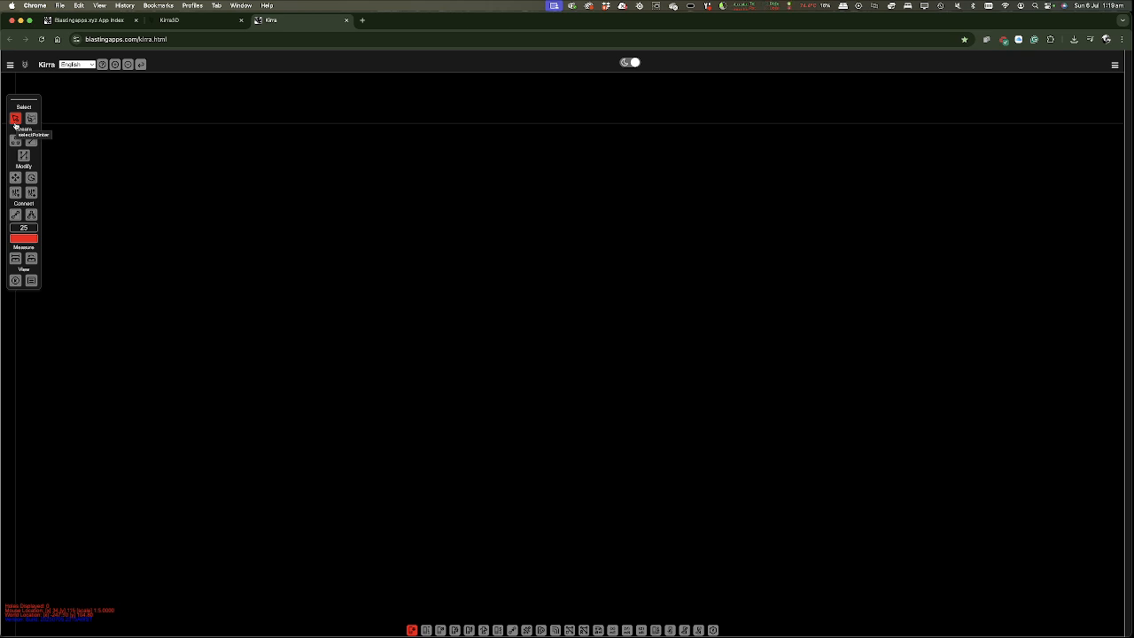
pyautogui.click(30, 119)
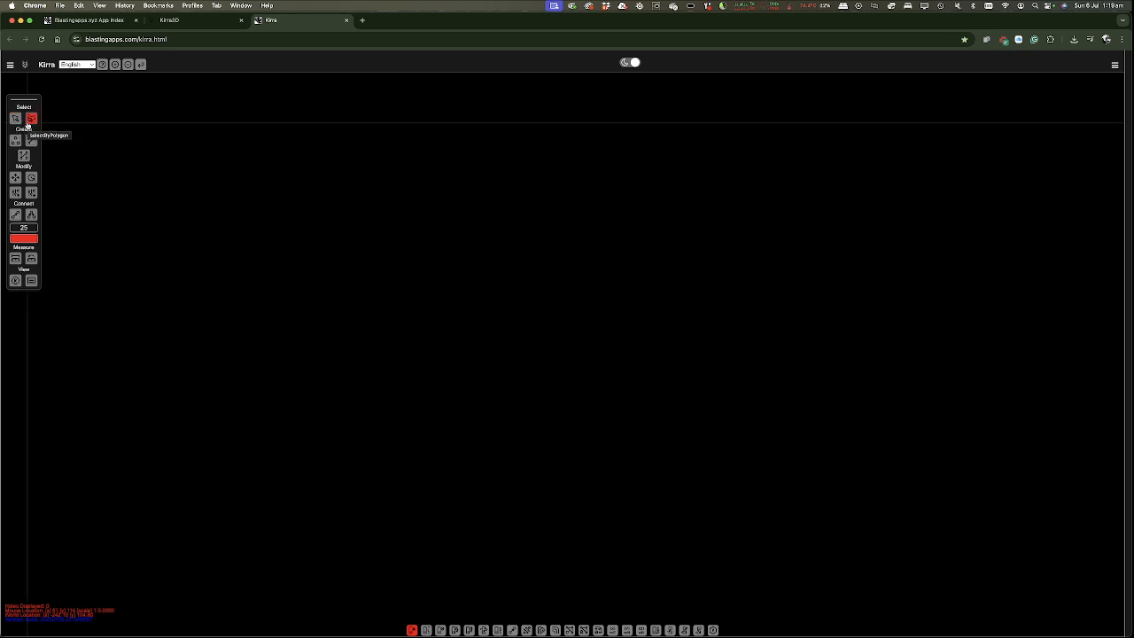
pyautogui.moveTo(42, 103); pyautogui.dragTo(587, 204)
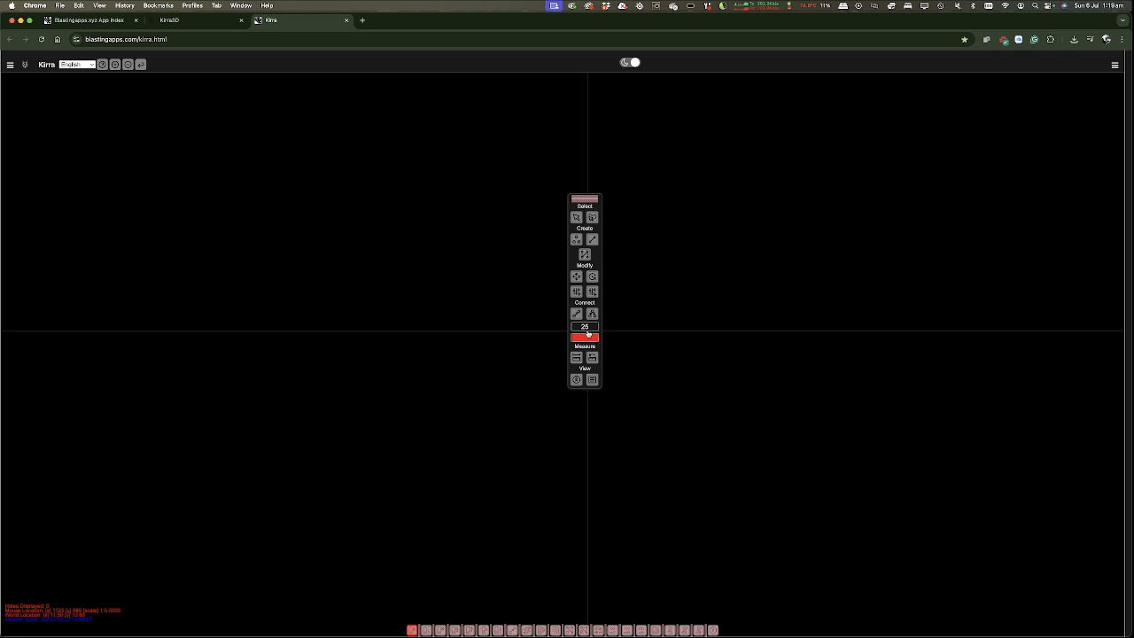
pyautogui.click(573, 358)
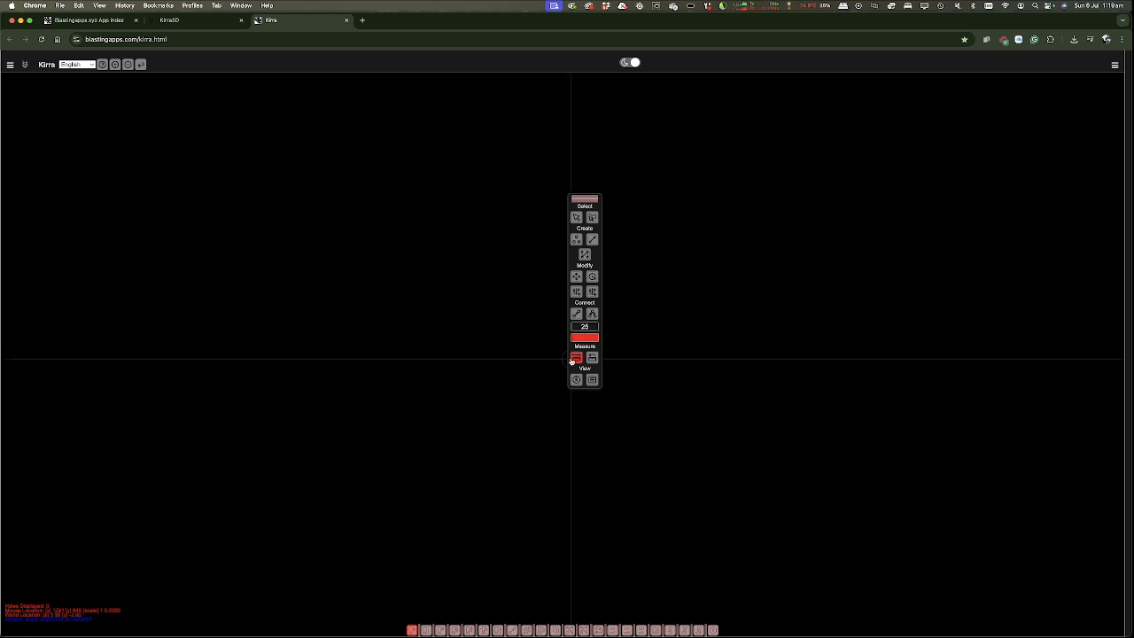
pyautogui.click(591, 358)
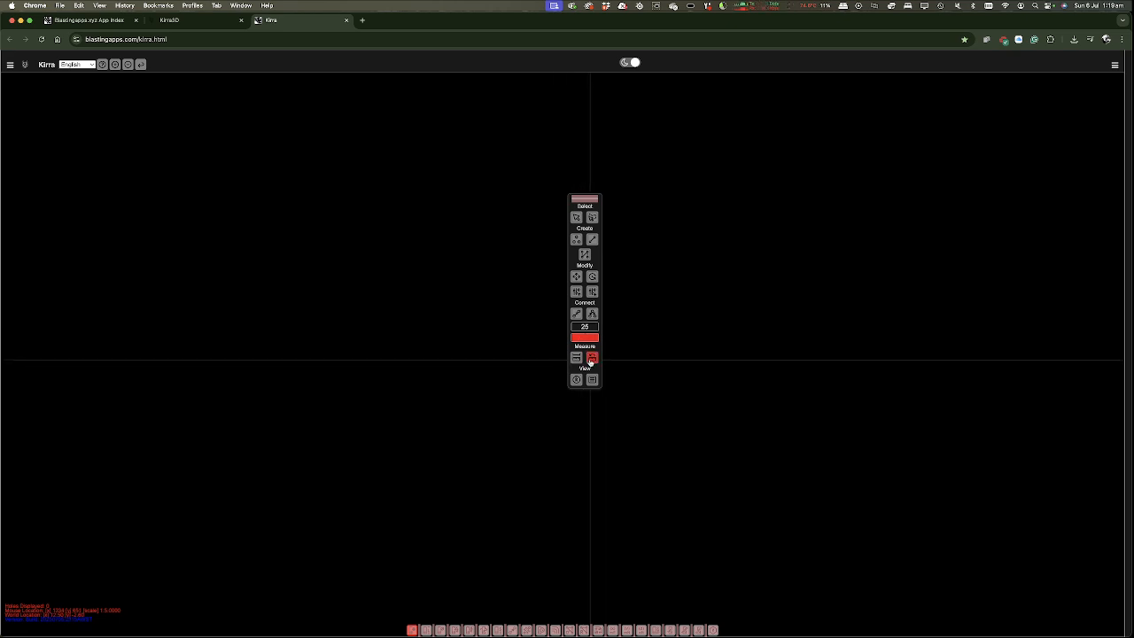
pyautogui.click(576, 380)
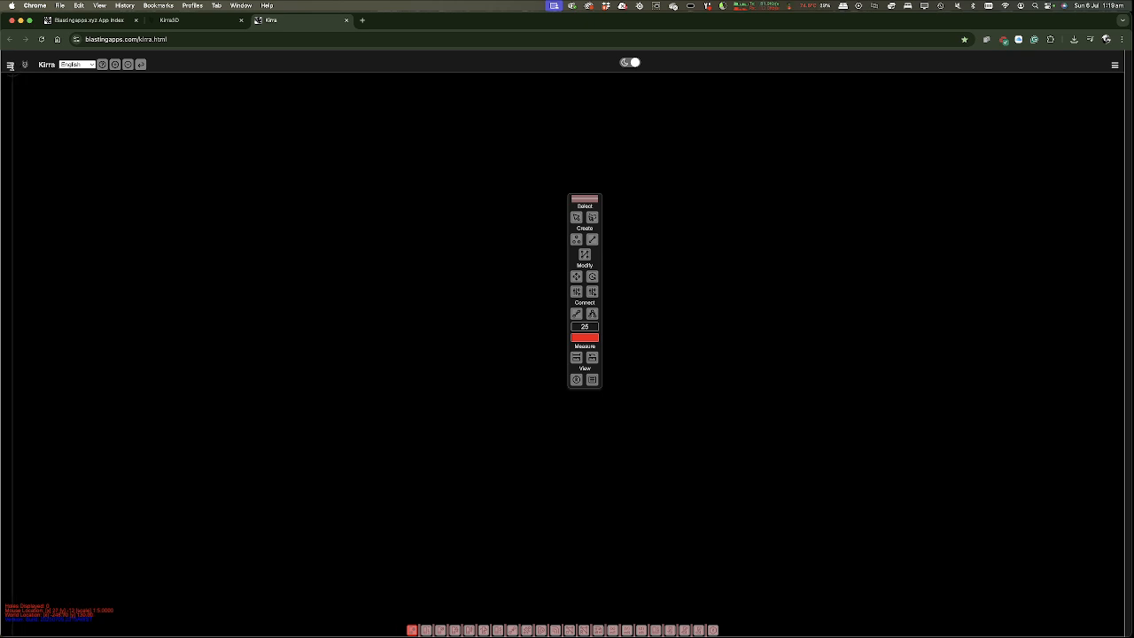
# - Import the EXPORT-1.kad file from the EXAMPLE-1 folder into the drawing
pyautogui.click(11, 65)
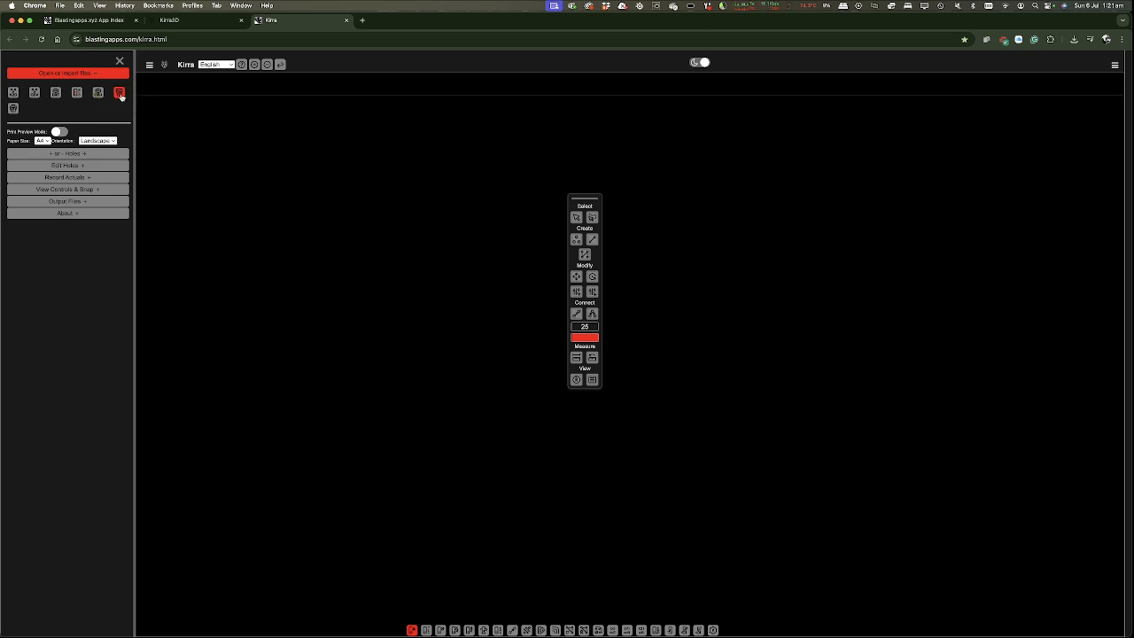
pyautogui.click(14, 93)
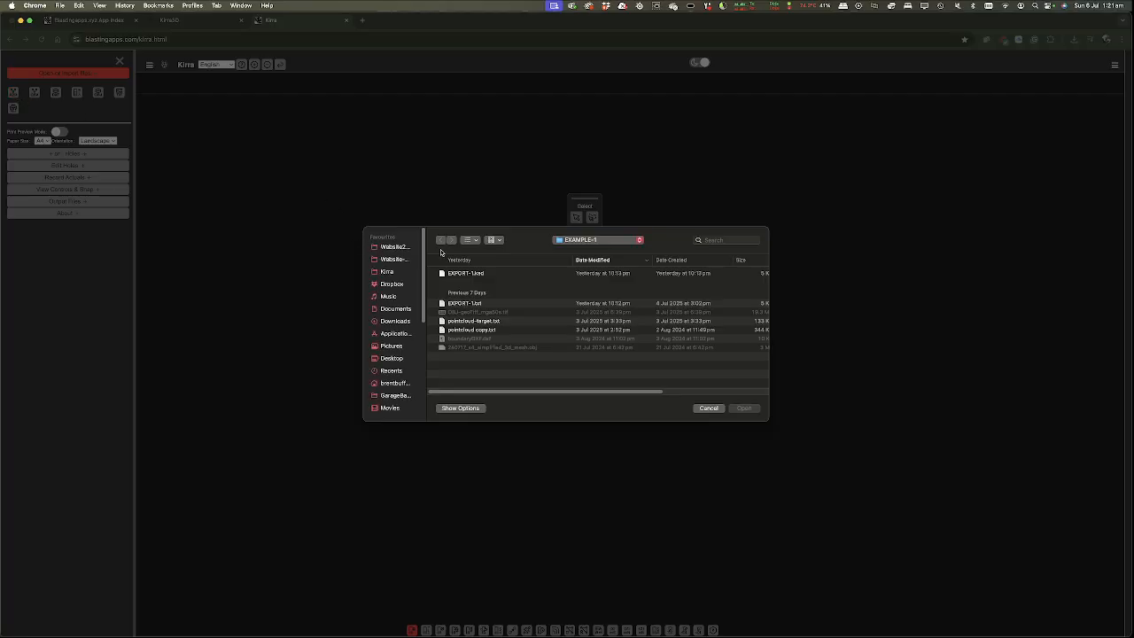
pyautogui.click(472, 274)
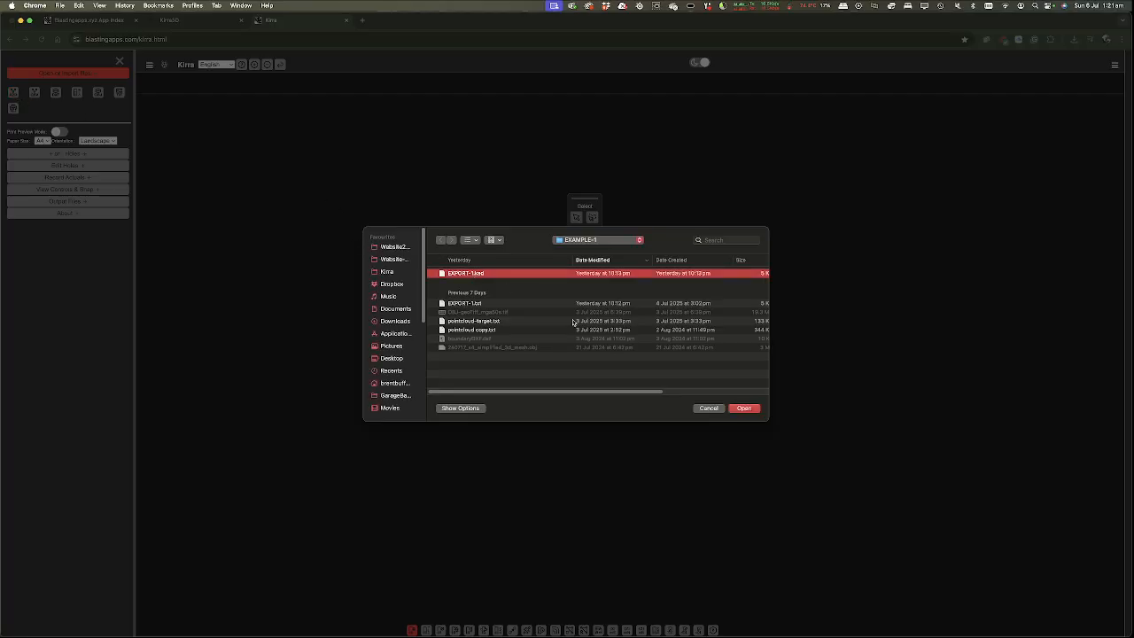
pyautogui.click(747, 408)
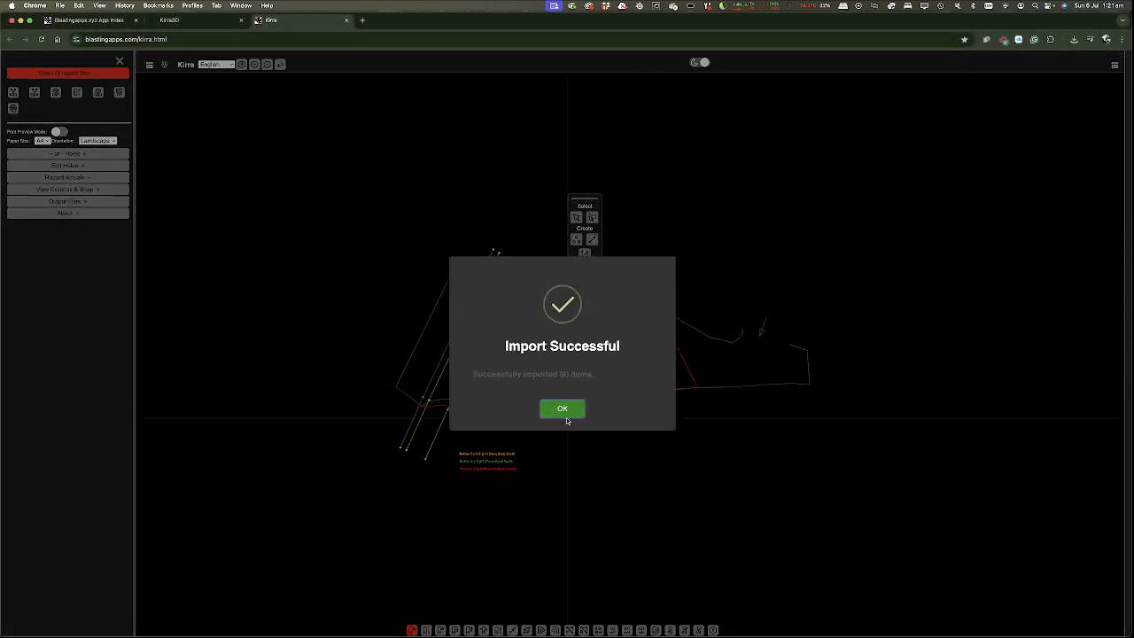
pyautogui.click(563, 410)
# - Move the floating toolbar clear of the imported lines and hide the import options so the drawing fills the view
pyautogui.moveTo(585, 199); pyautogui.dragTo(166, 92)
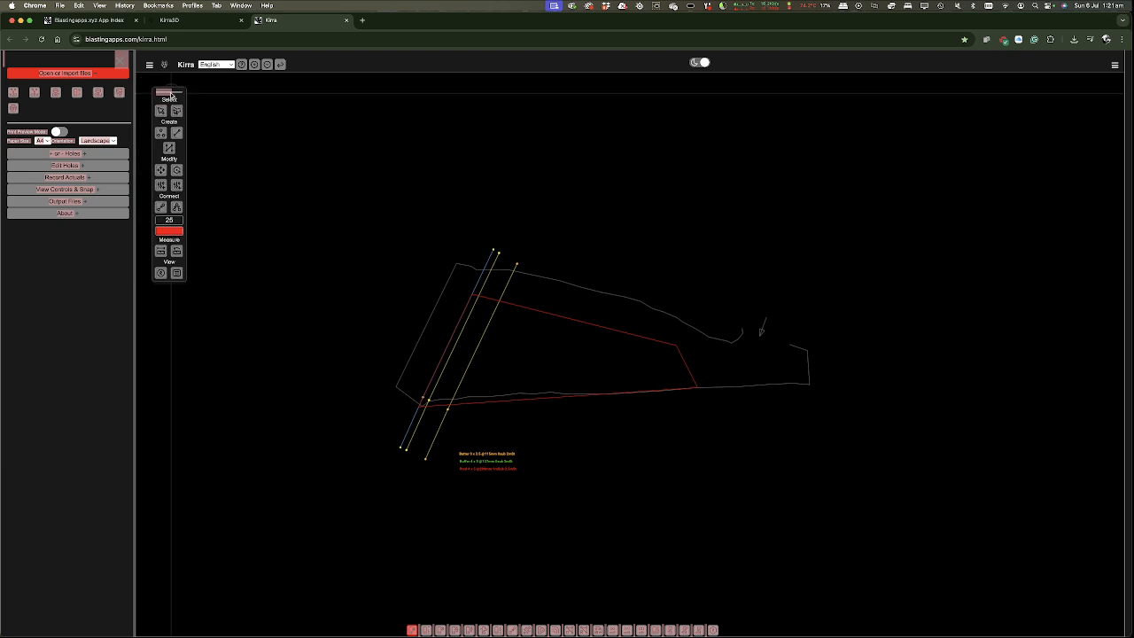
pyautogui.click(121, 65)
pyautogui.scroll(6, 537, 387)
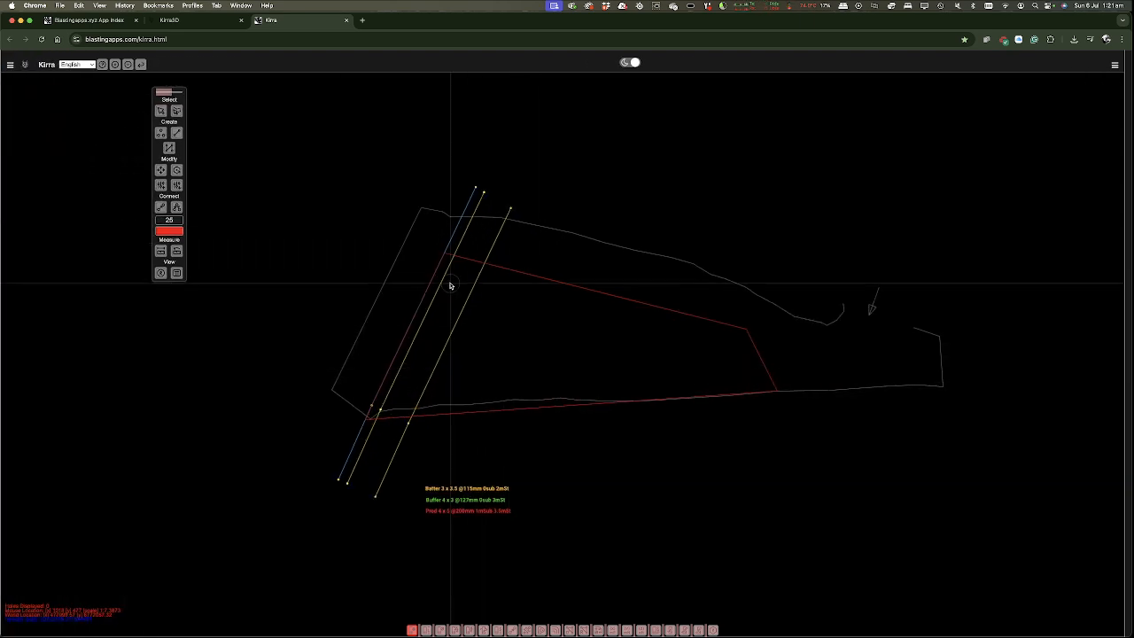
pyautogui.scroll(2, 706, 423)
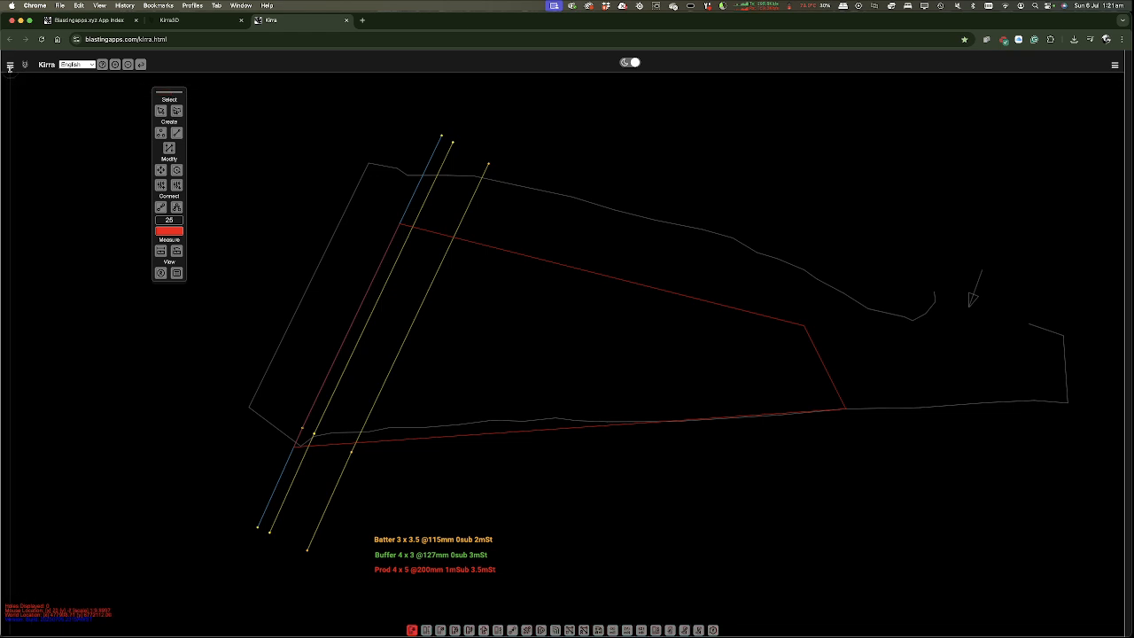
# - Set the snap tolerance to 23 px and the font size to 37 px in the view and snap settings
pyautogui.click(10, 65)
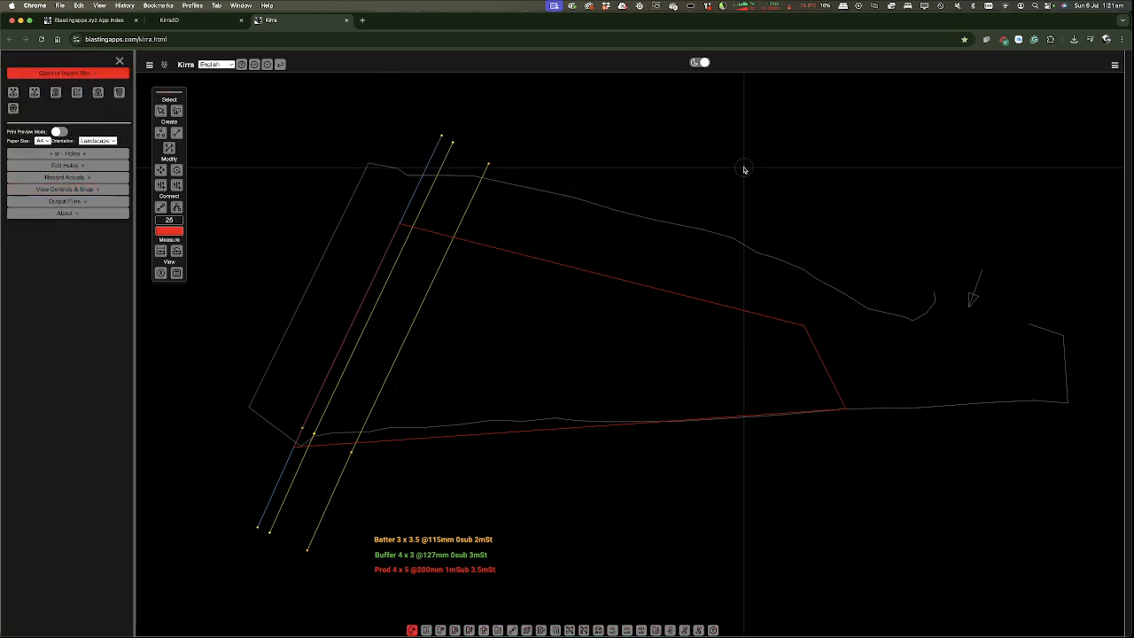
pyautogui.click(40, 188)
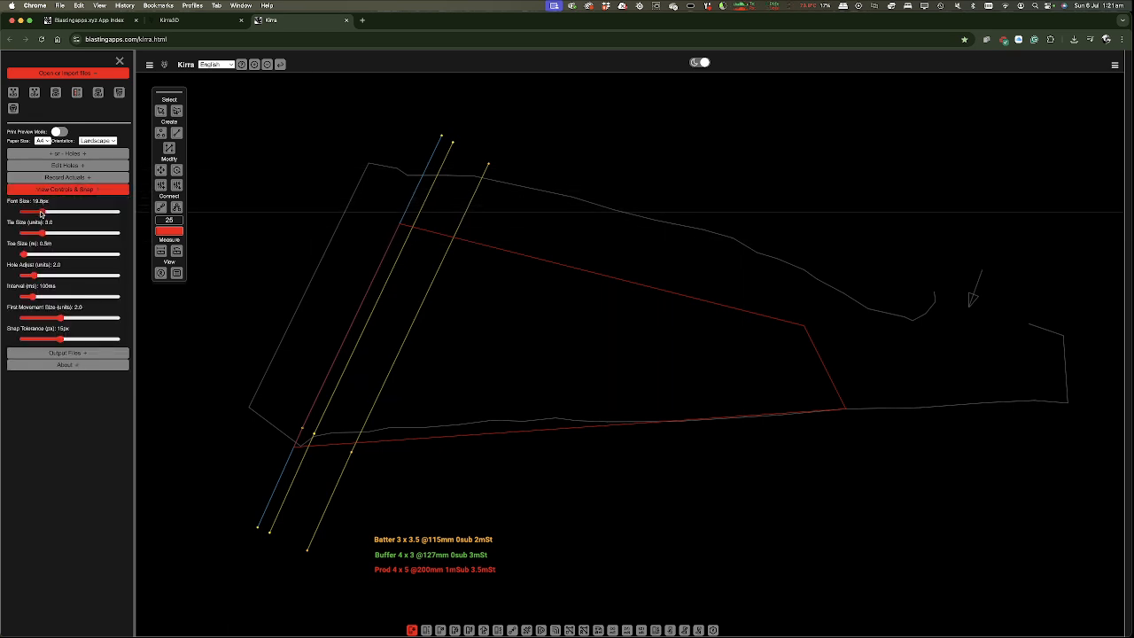
pyautogui.moveTo(61, 339); pyautogui.dragTo(103, 339)
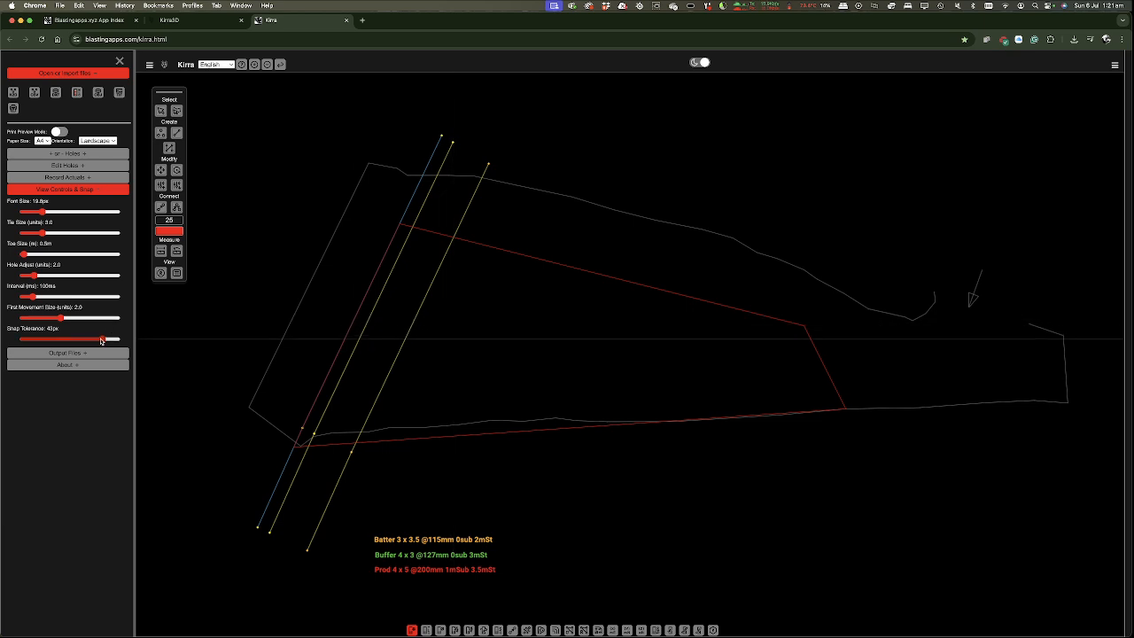
pyautogui.click(71, 341)
pyautogui.moveTo(72, 340); pyautogui.dragTo(63, 339)
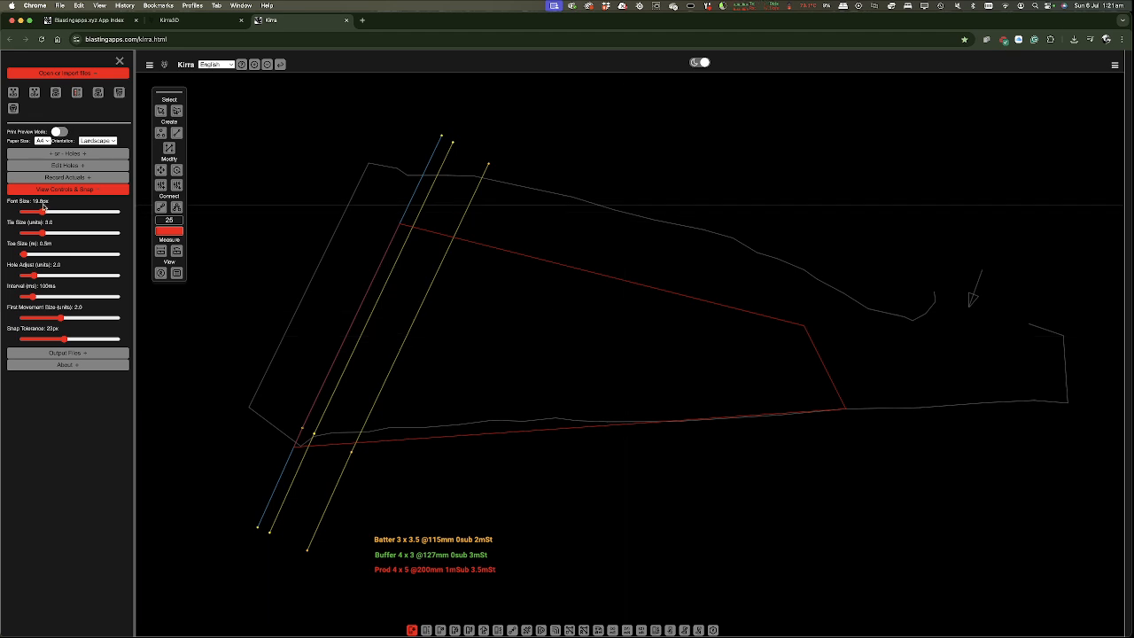
pyautogui.moveTo(42, 211); pyautogui.dragTo(59, 214)
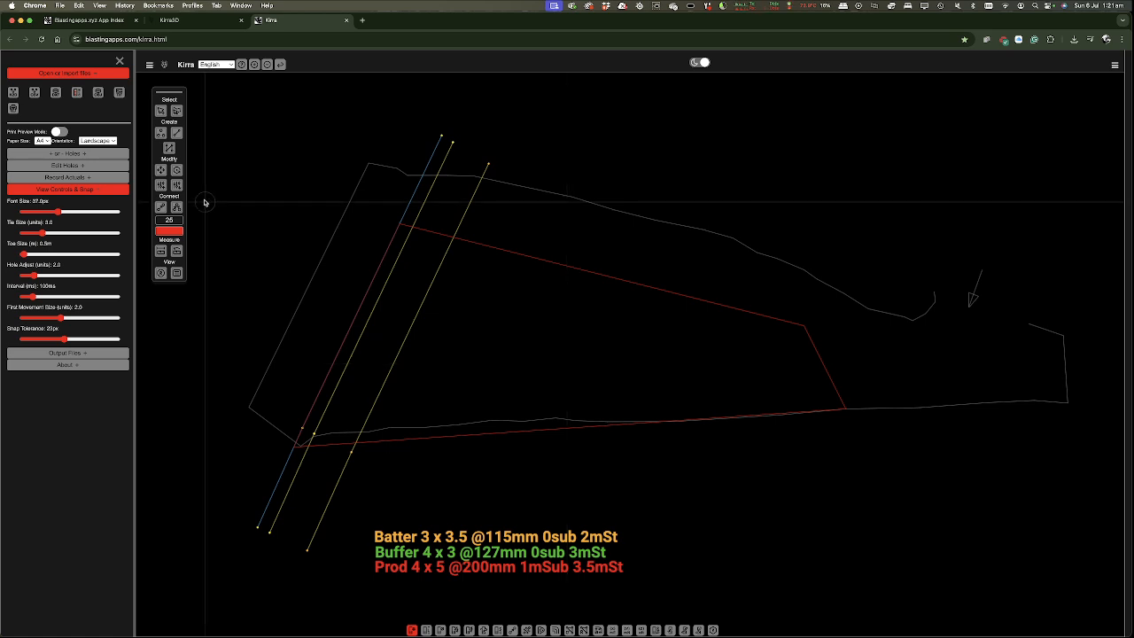
# - Select the yellow line farthest inside the red polygon and recolour all its segments blue
pyautogui.click(161, 114)
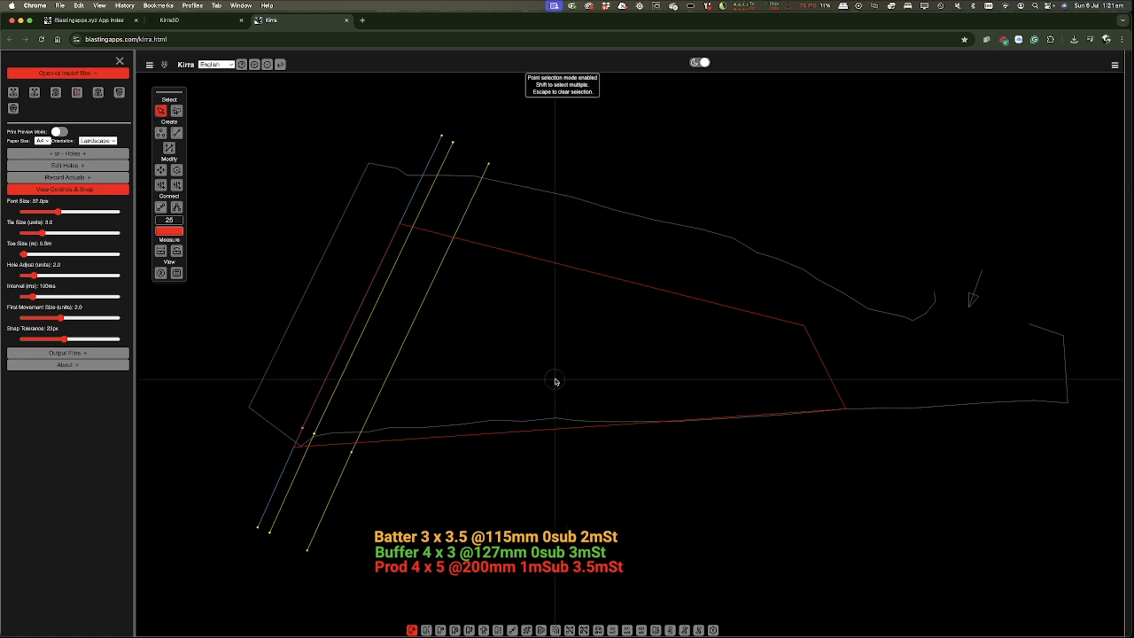
pyautogui.click(432, 284)
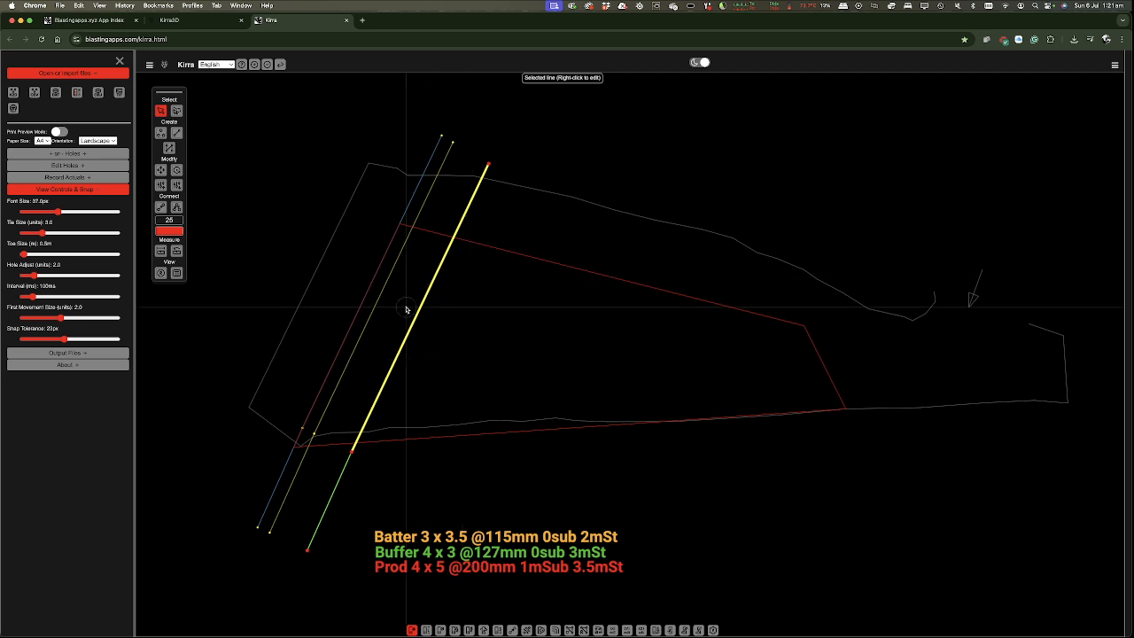
pyautogui.rightClick(432, 280)
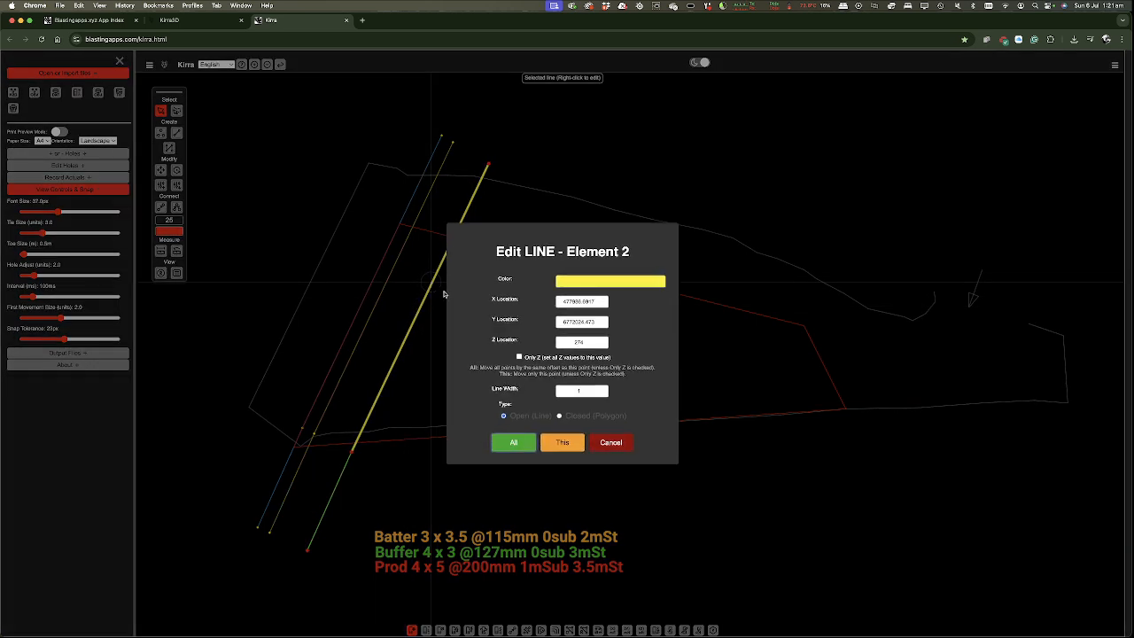
pyautogui.click(628, 286)
pyautogui.click(641, 348)
pyautogui.moveTo(610, 294); pyautogui.dragTo(614, 294)
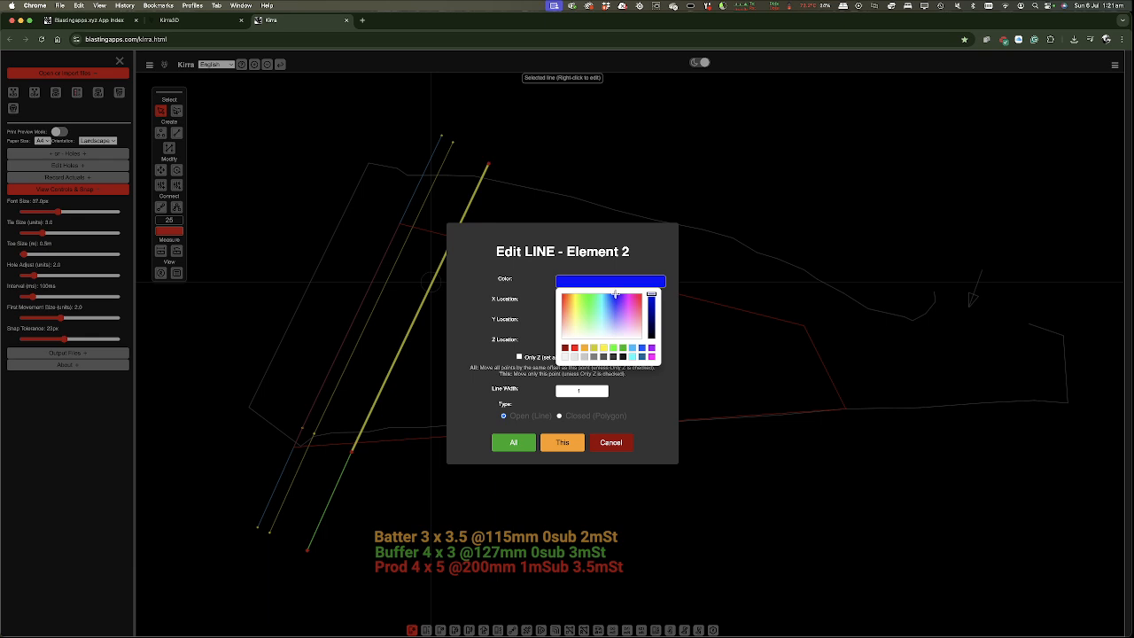
pyautogui.click(636, 400)
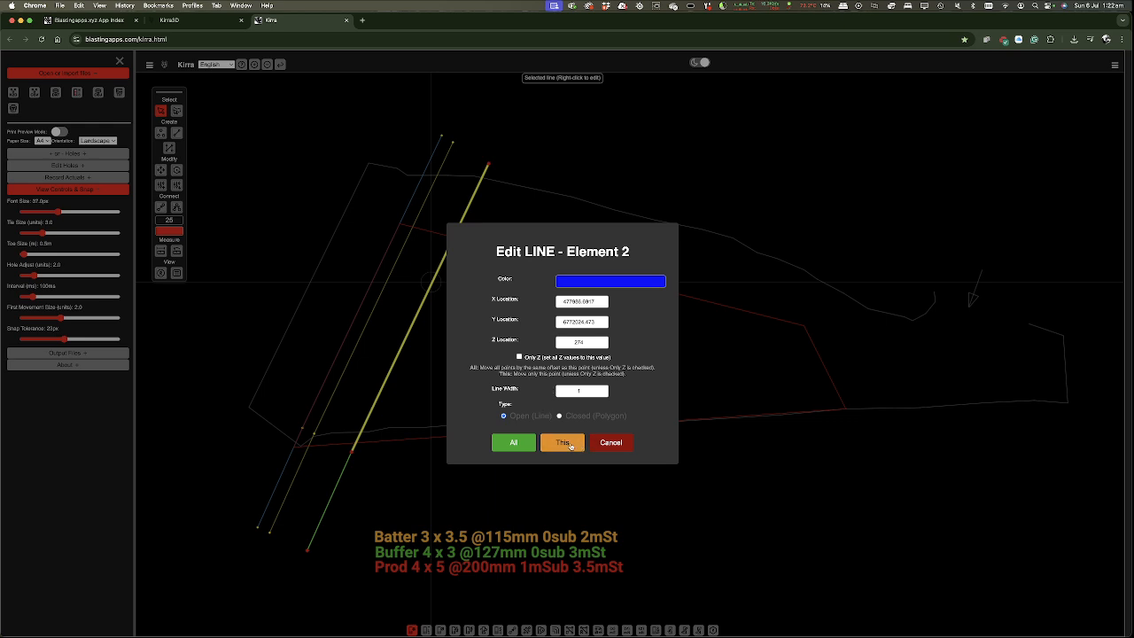
pyautogui.click(514, 442)
pyautogui.click(452, 358)
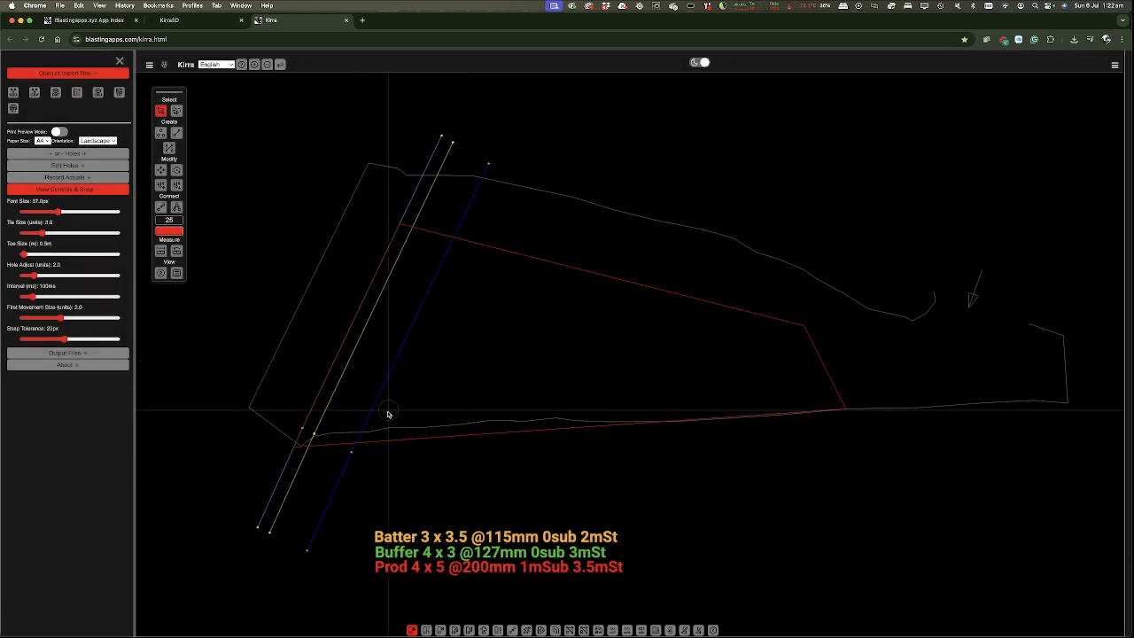
# - Recolour all segments of the middle of the three parallel lines bright green
pyautogui.click(382, 292)
pyautogui.rightClick(381, 292)
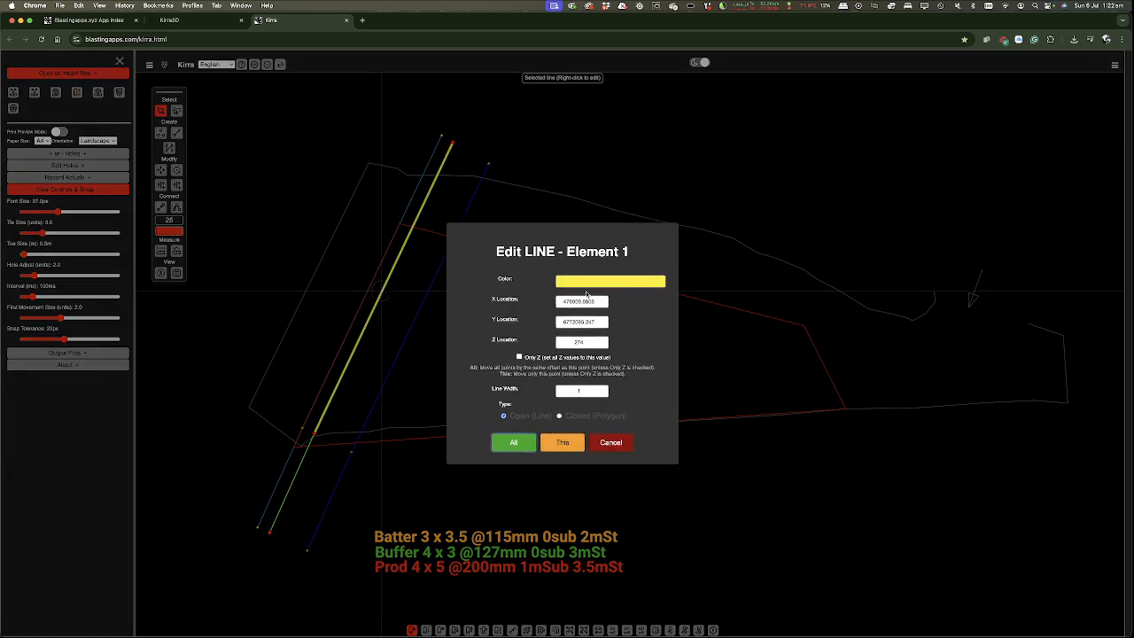
pyautogui.click(585, 282)
pyautogui.click(614, 351)
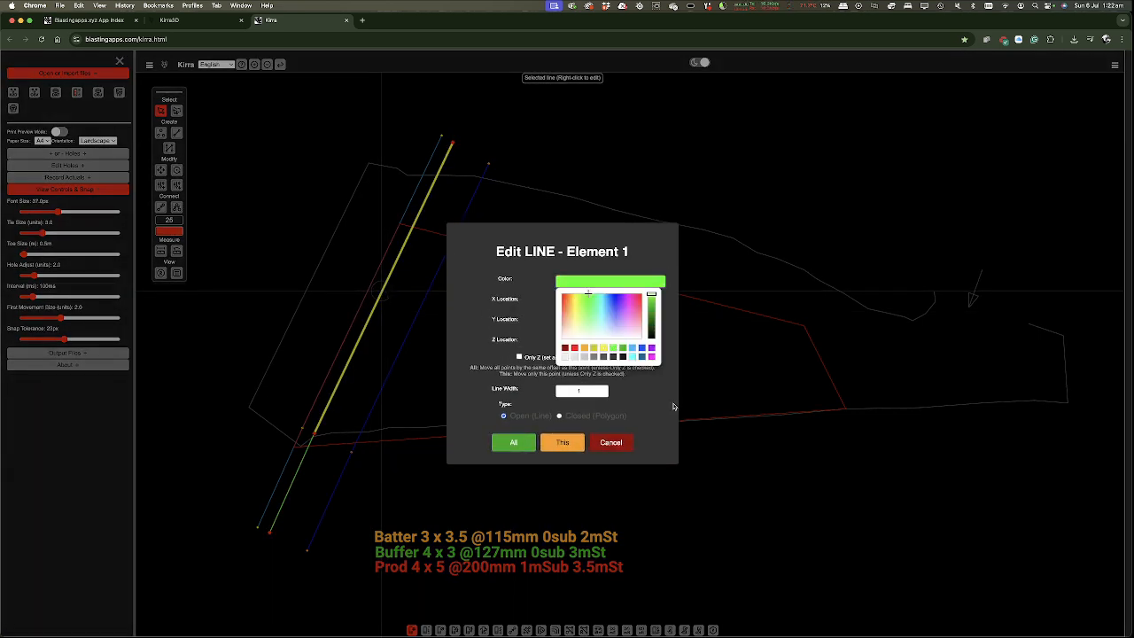
pyautogui.click(513, 443)
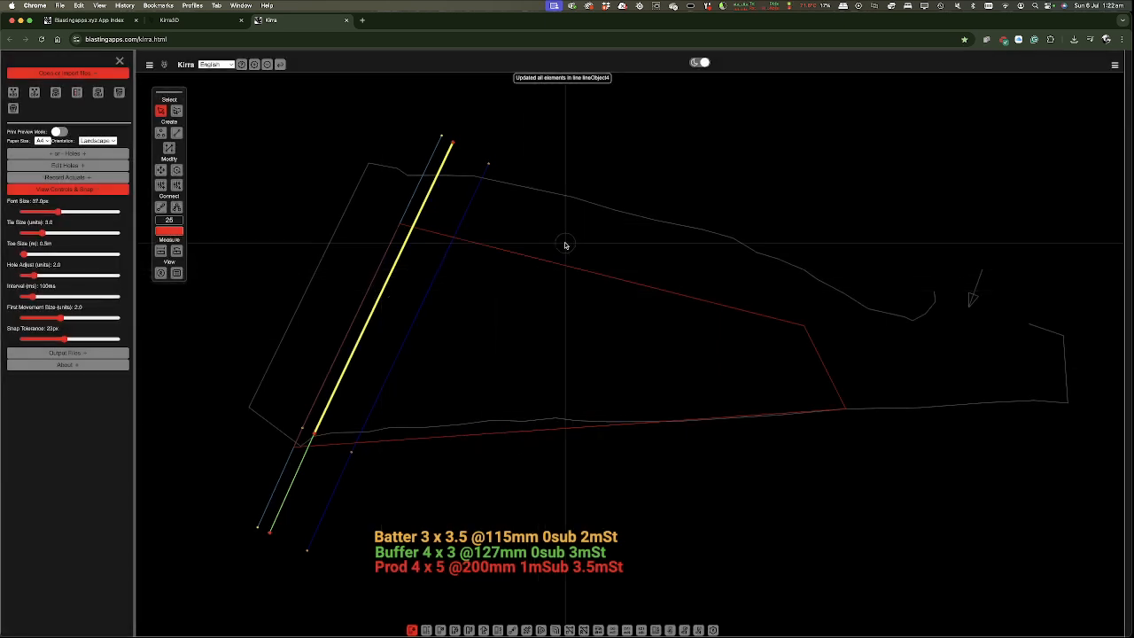
# - Recolour all segments of the outer parallel line, along the red polygon's edge, light cyan
pyautogui.click(271, 486)
pyautogui.rightClick(271, 487)
pyautogui.click(602, 283)
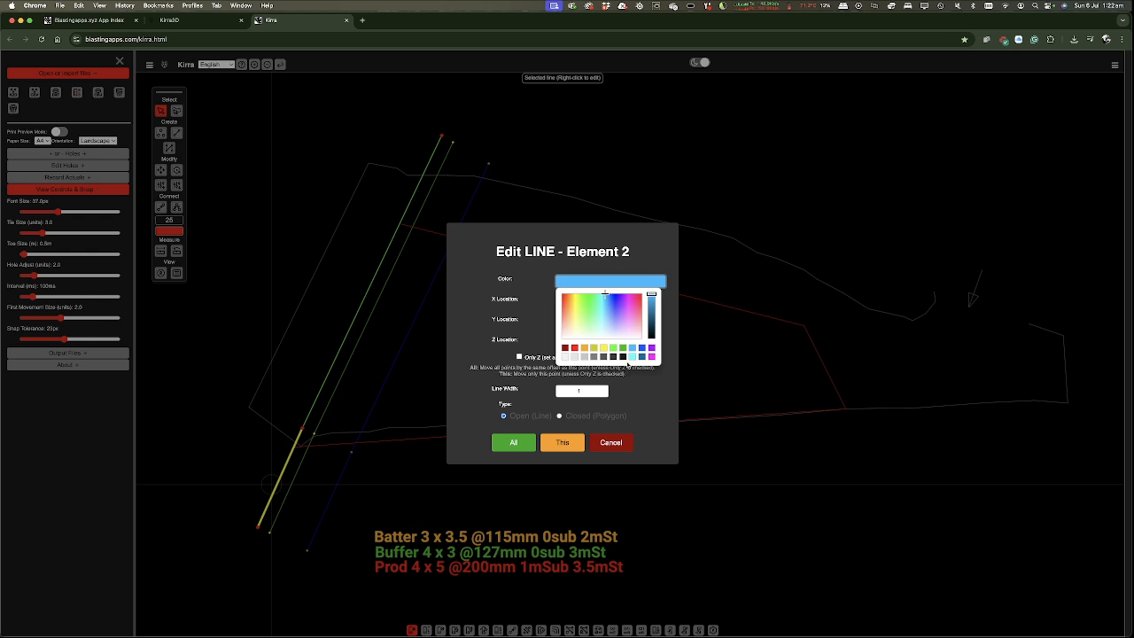
pyautogui.click(631, 356)
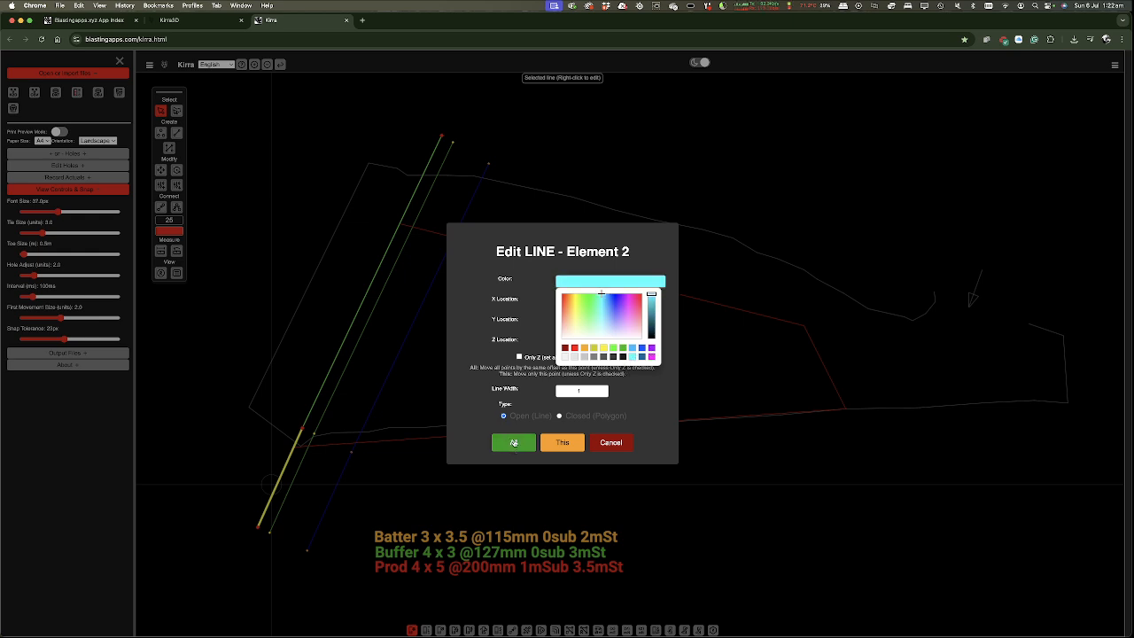
pyautogui.click(514, 442)
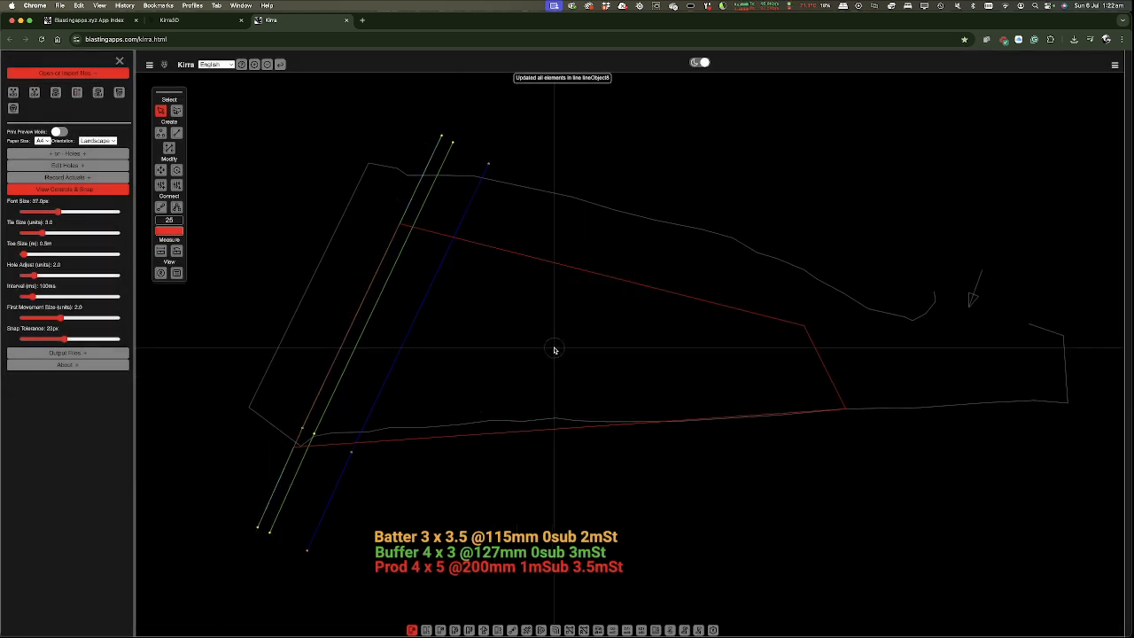
# - Set the red polygon's line width to 3, re-enter its Z location and apply both to all points with Only Z enabled
pyautogui.click(752, 317)
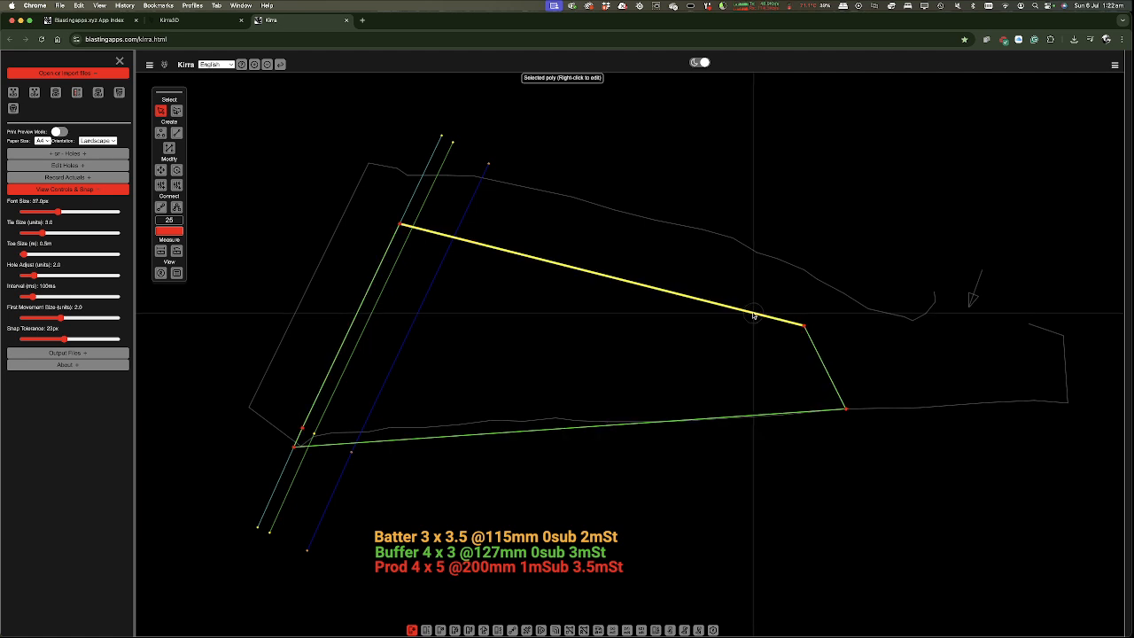
pyautogui.rightClick(744, 319)
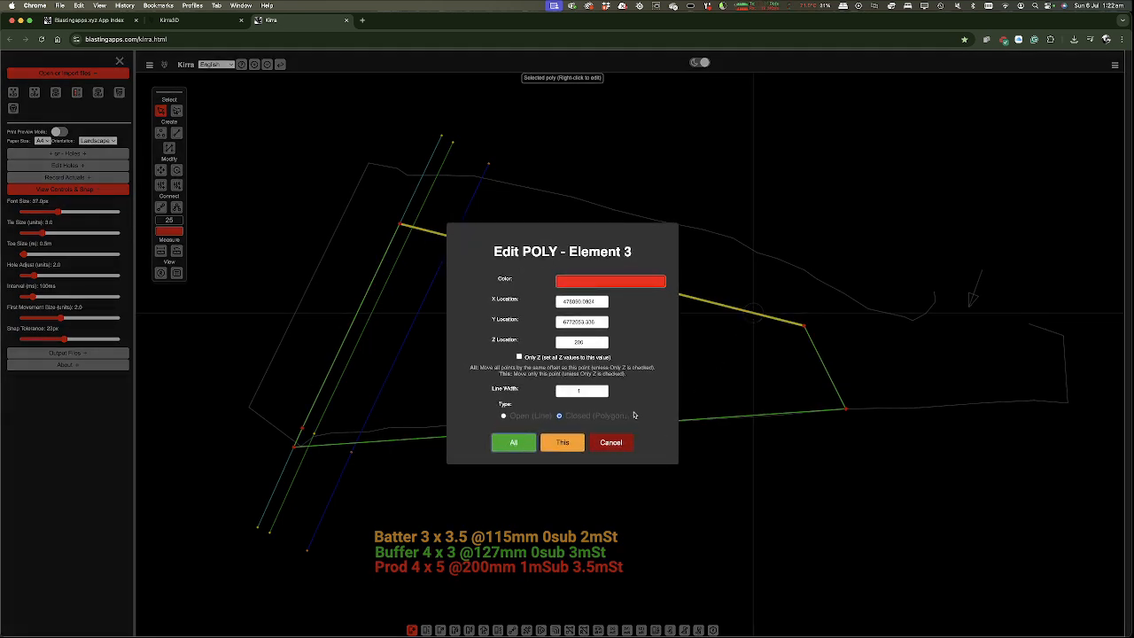
pyautogui.click(561, 395)
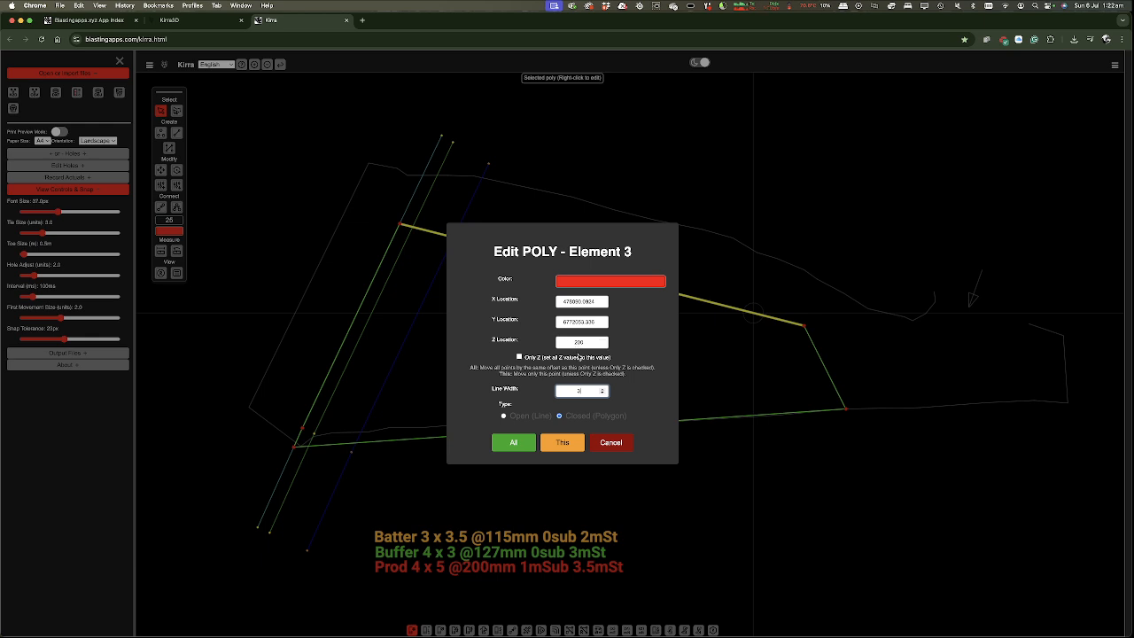
pyautogui.moveTo(586, 344); pyautogui.dragTo(571, 344)
pyautogui.write('266')
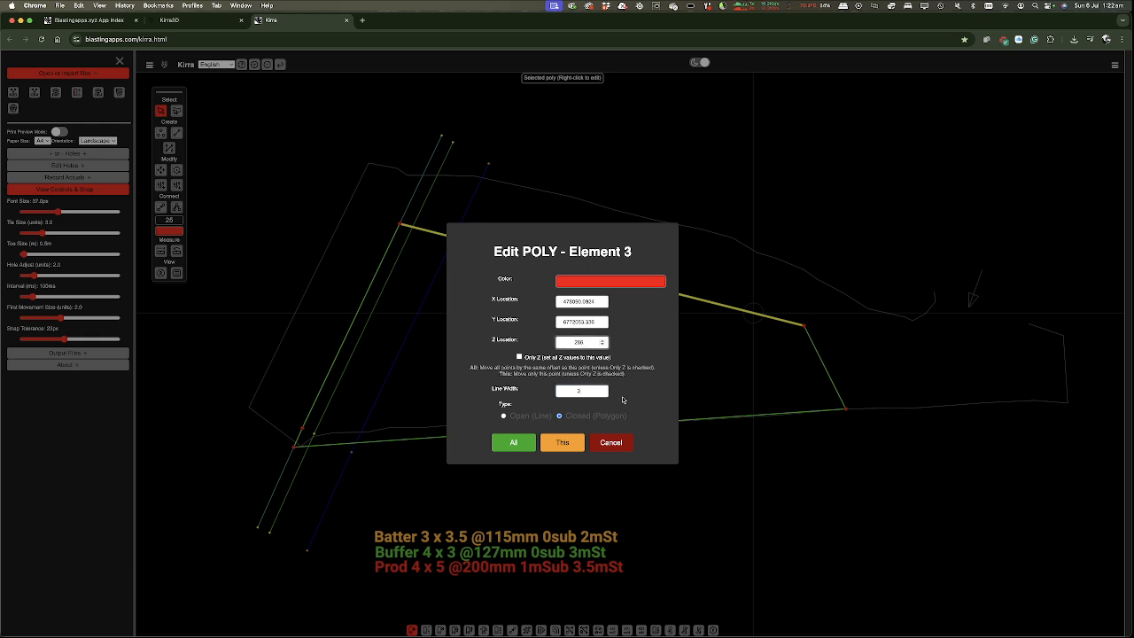
pyautogui.click(520, 357)
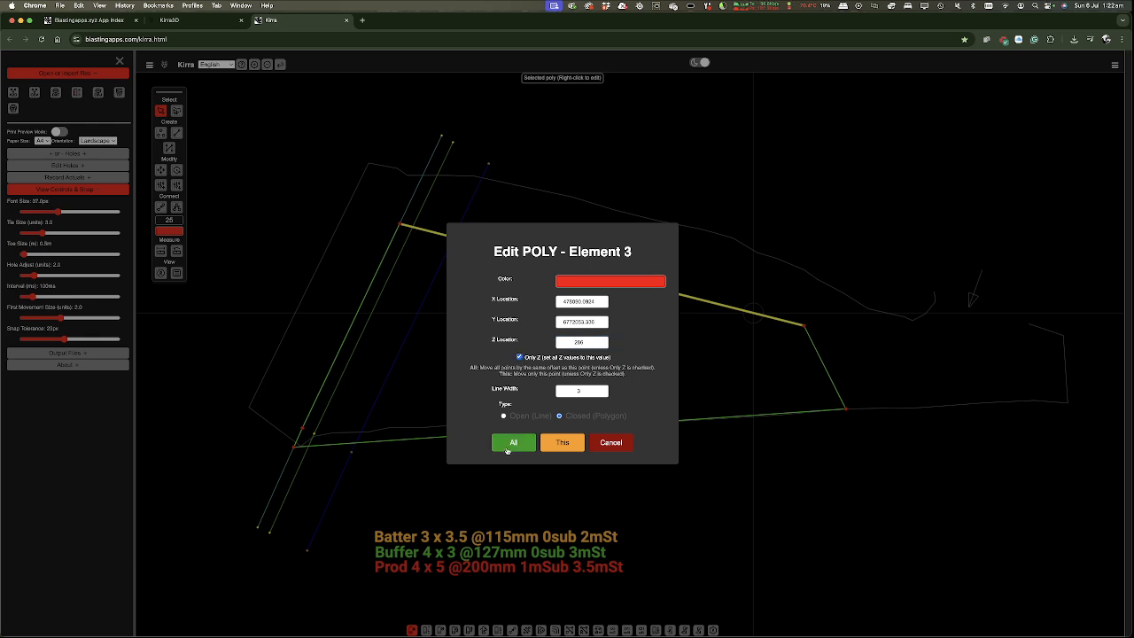
pyautogui.click(512, 445)
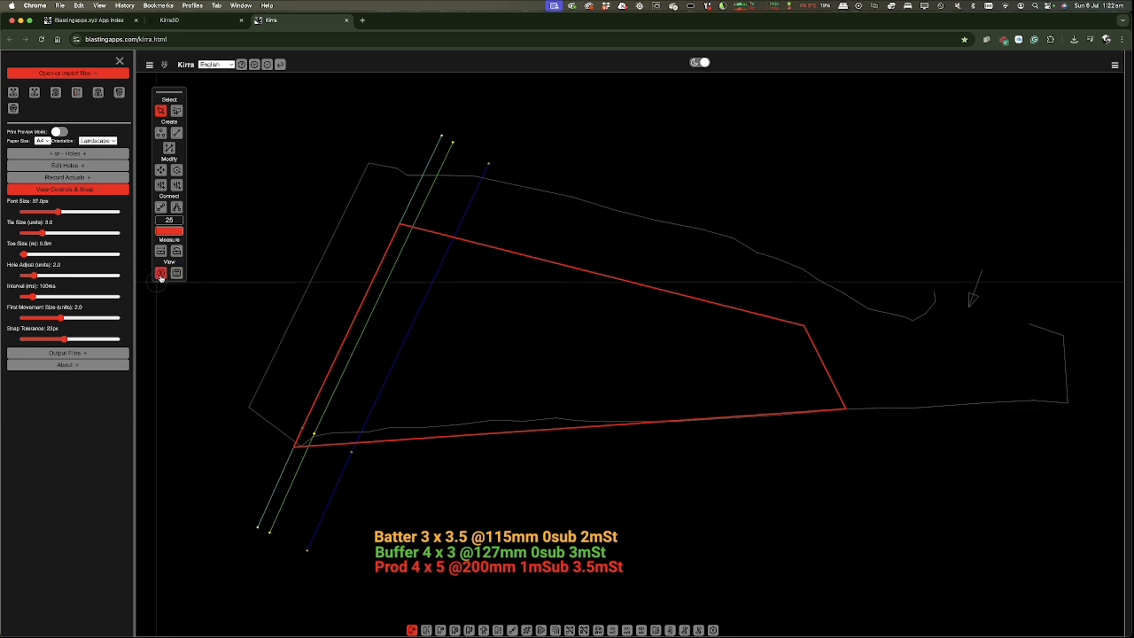
# - Open the Data Explorer, expand the BLASTMASTER1 polygon's points and enlarge the window to fit their names and coordinates
pyautogui.click(176, 273)
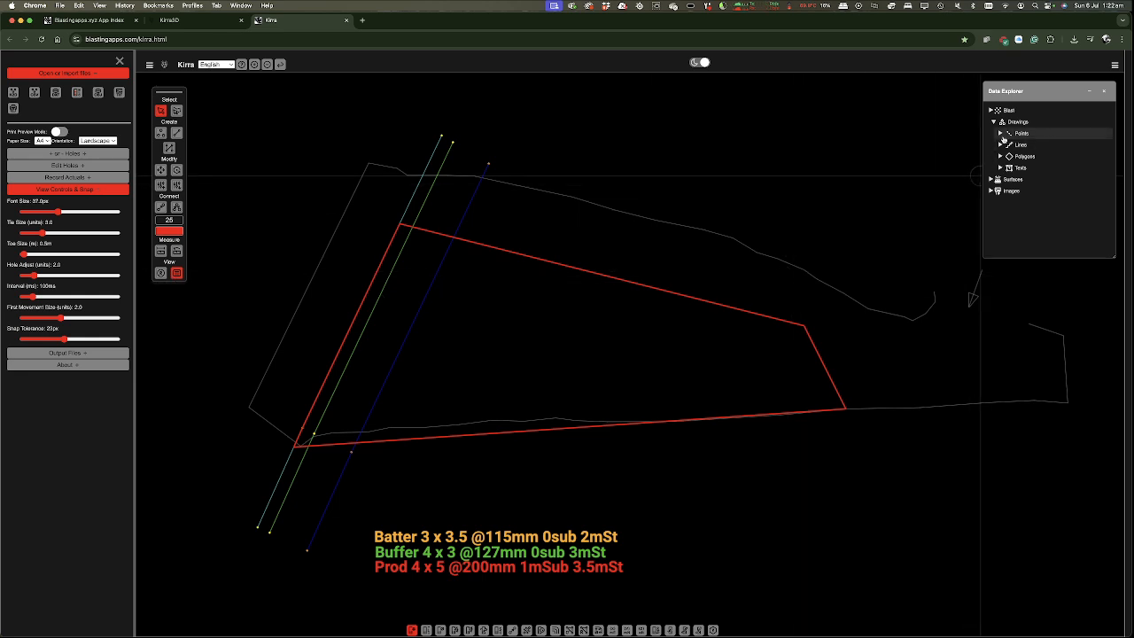
pyautogui.click(1000, 156)
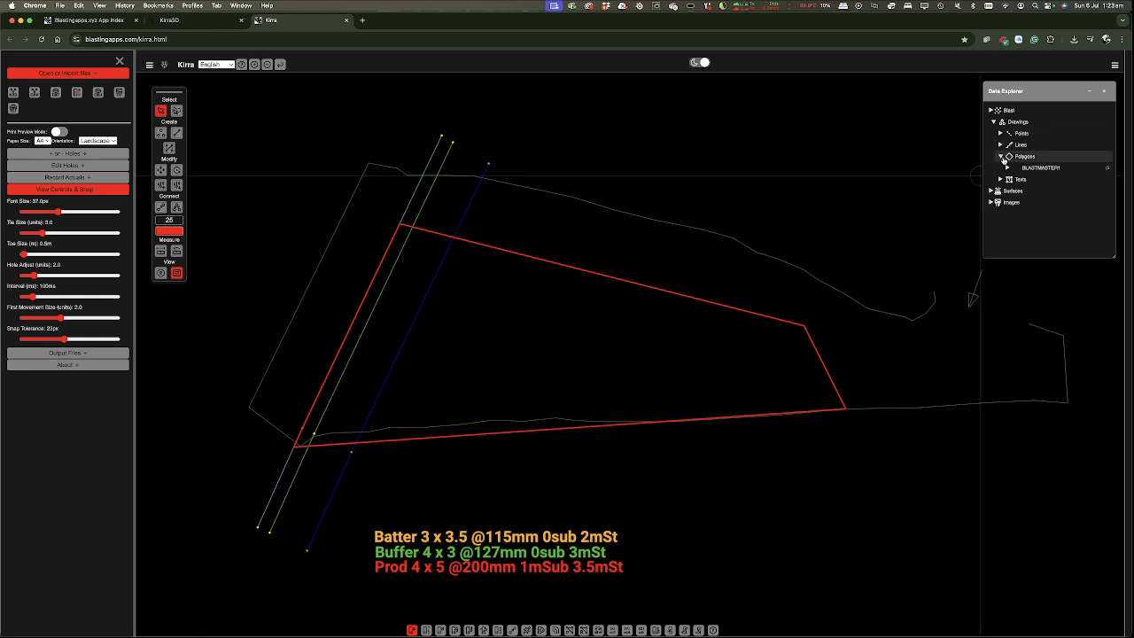
pyautogui.click(1007, 168)
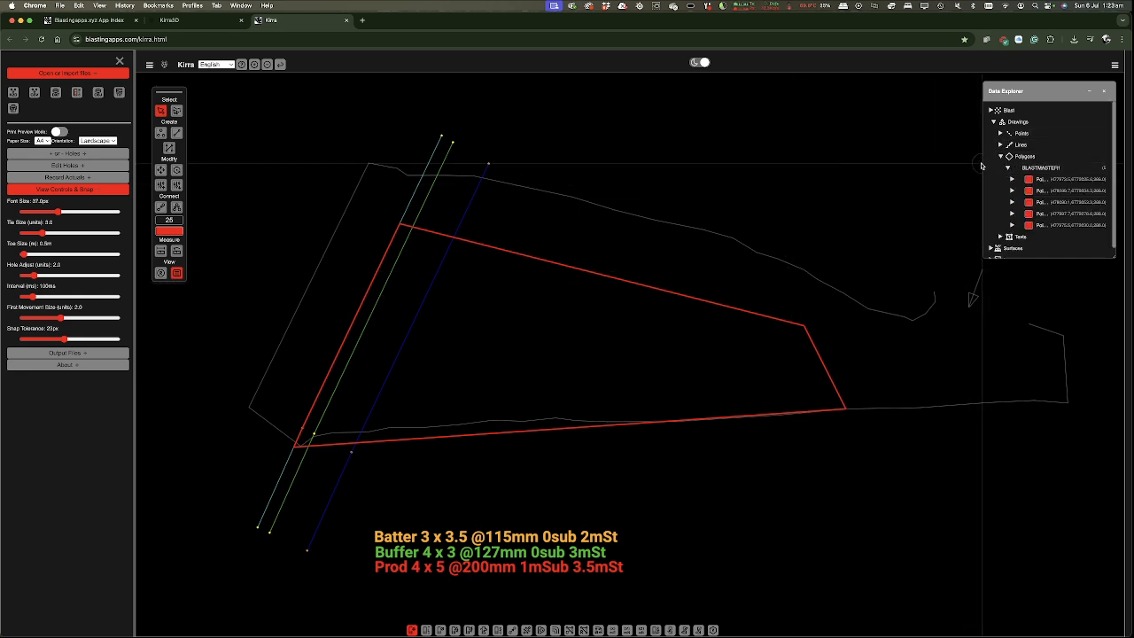
pyautogui.moveTo(1116, 260); pyautogui.dragTo(1114, 337)
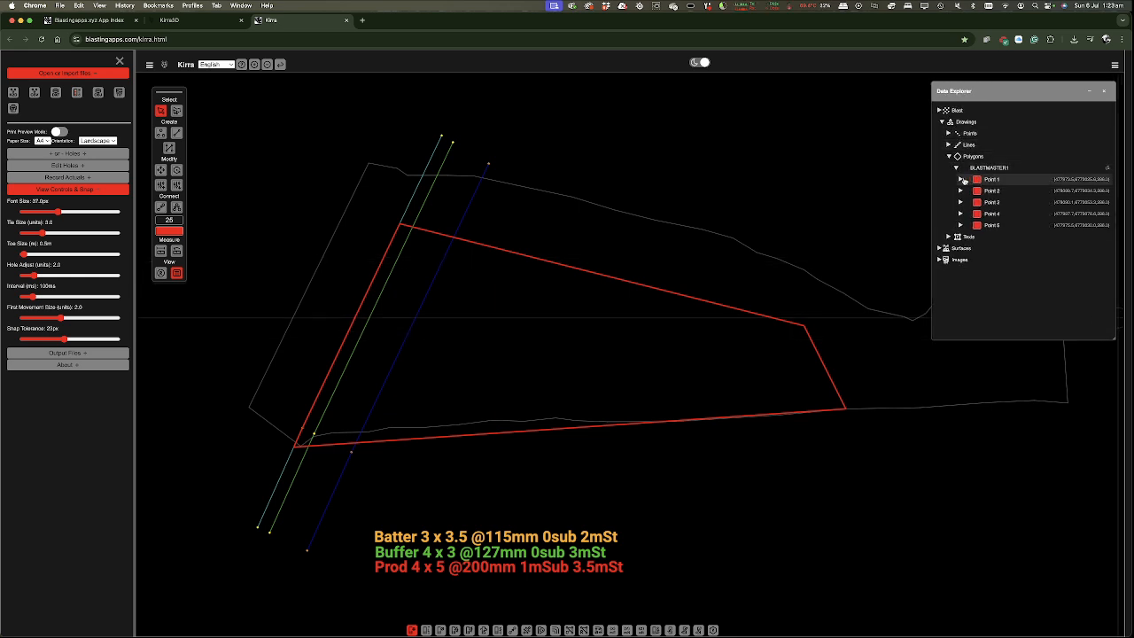
pyautogui.click(1091, 184)
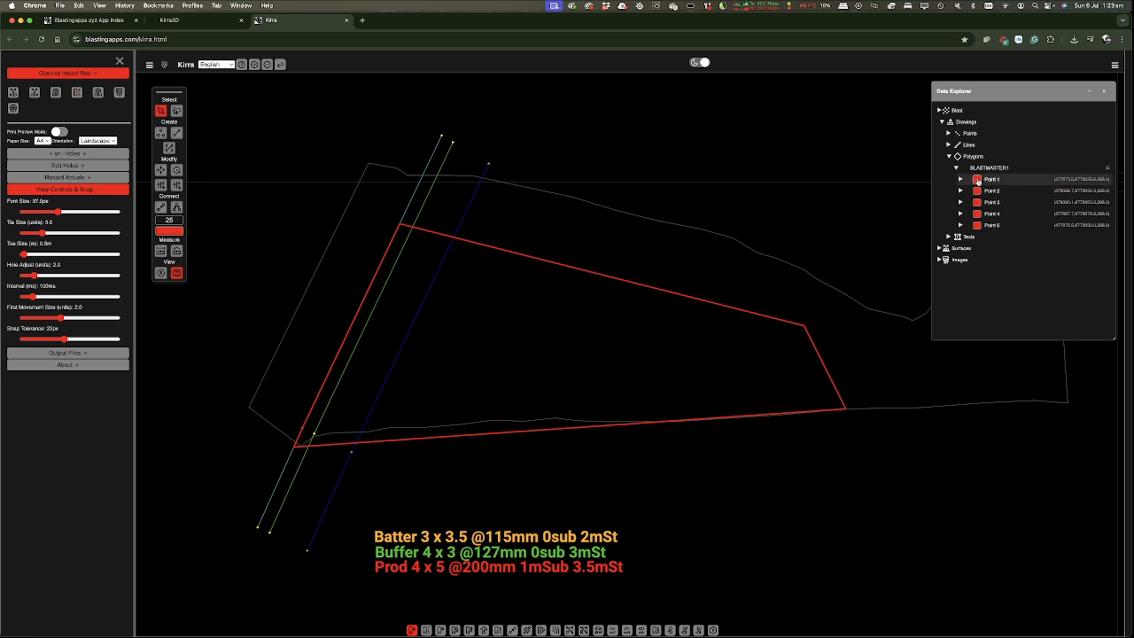
# - Recolour Point 1 of the BLASTMASTER1 polygon magenta in the Data Explorer
pyautogui.click(978, 180)
pyautogui.click(1076, 244)
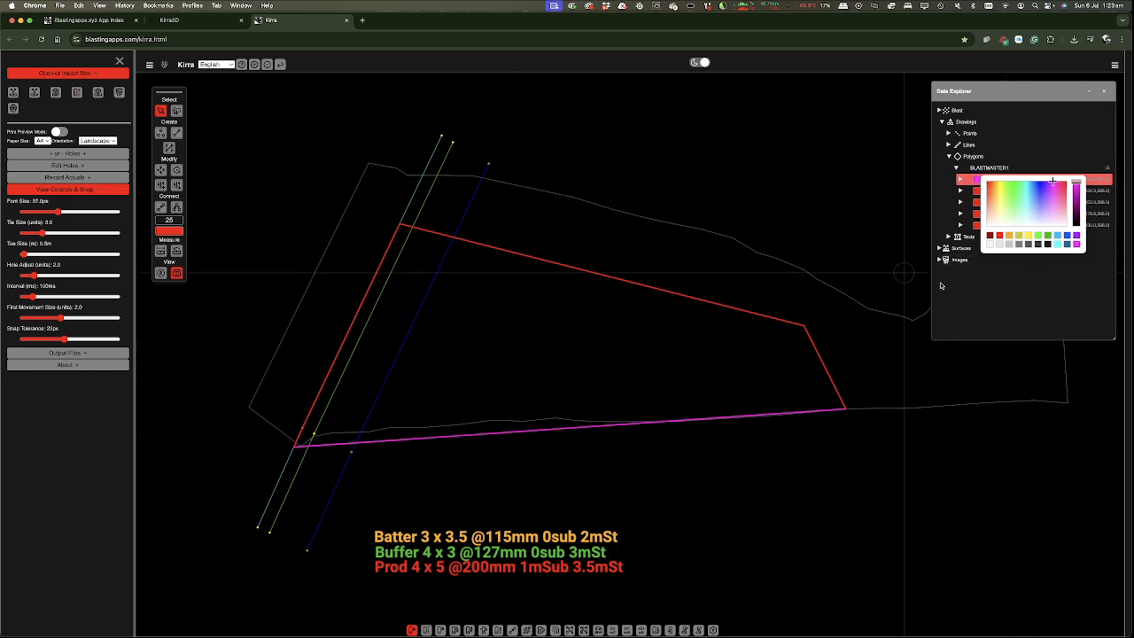
pyautogui.click(1037, 286)
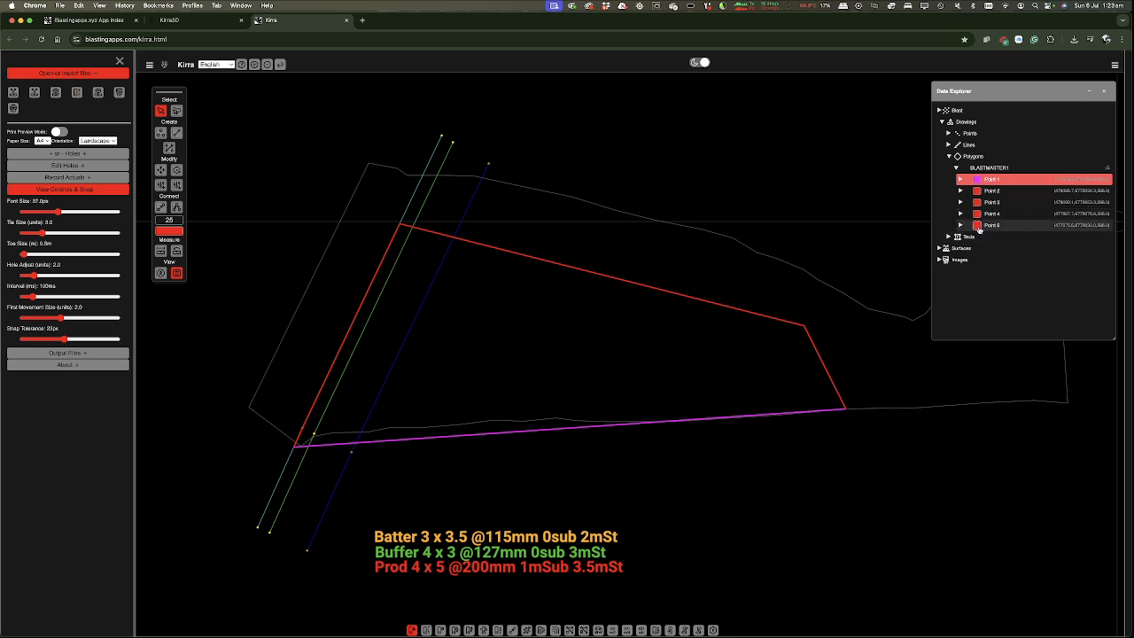
# - Try light green on Point 4 of the BLASTMASTER1 polygon and set it back to red
pyautogui.click(978, 218)
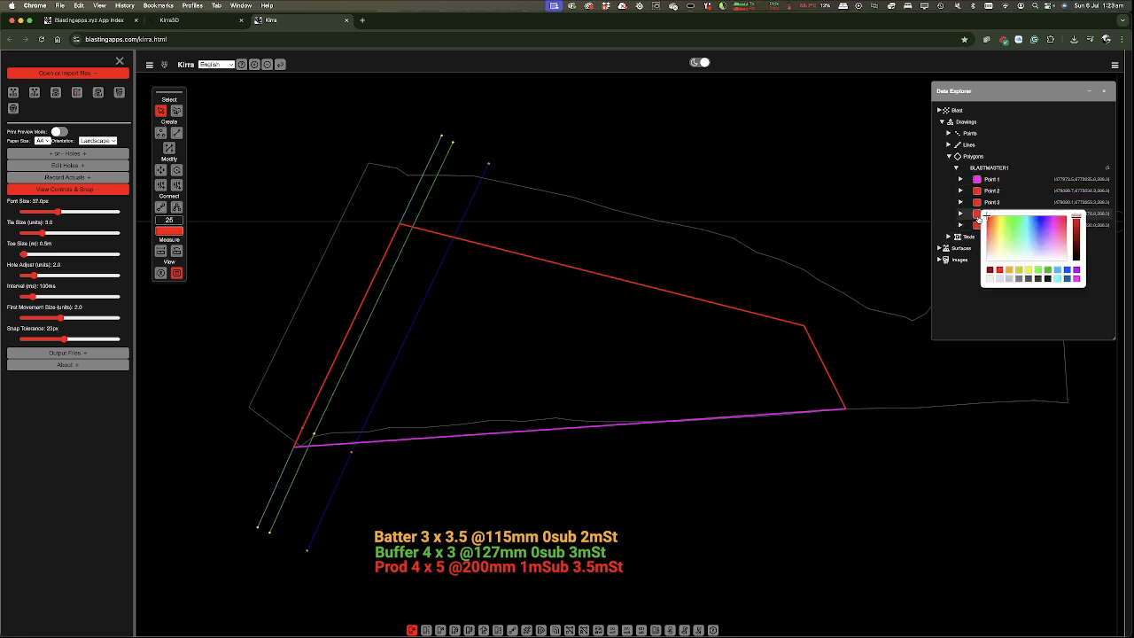
pyautogui.click(1037, 271)
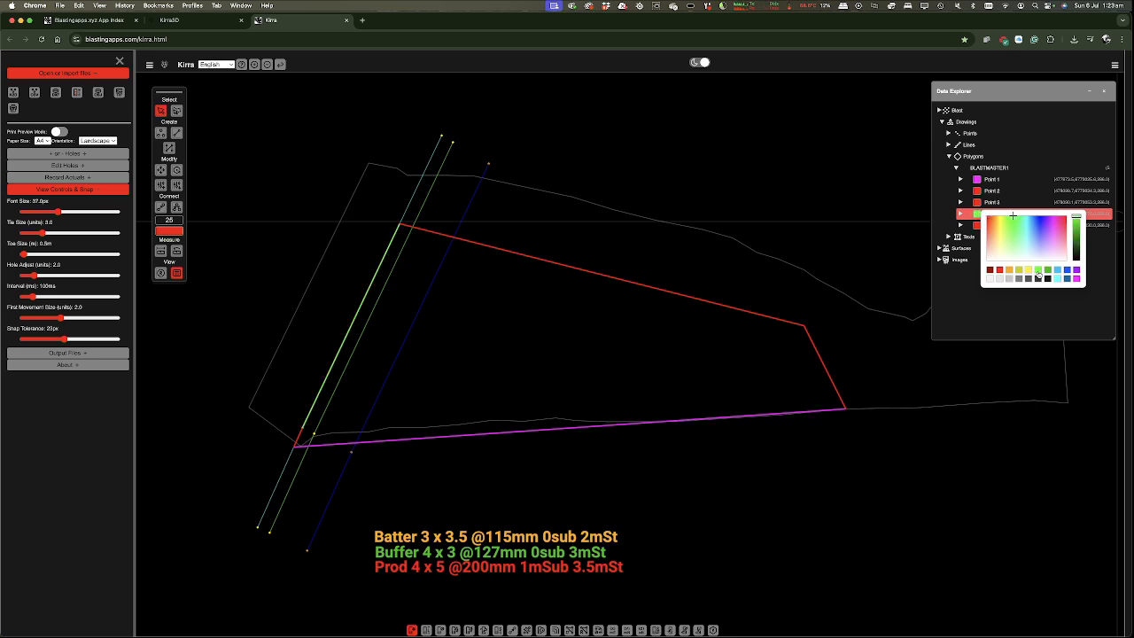
pyautogui.click(999, 270)
pyautogui.click(1017, 308)
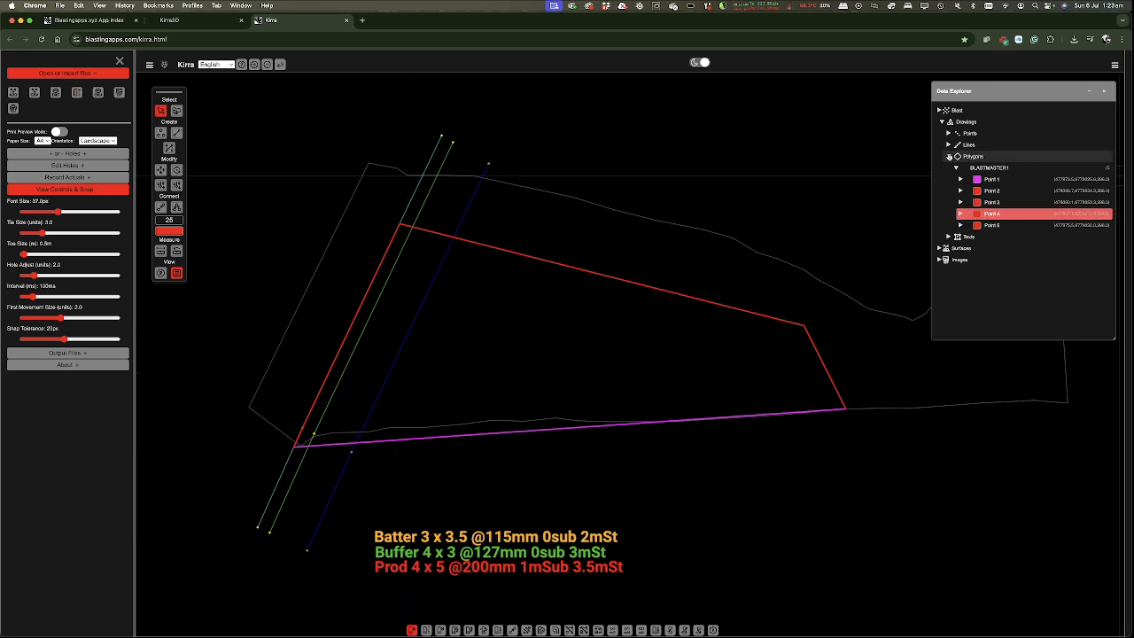
# - Collapse the polygons, expand the lines and rename lineEntity_2 as PREPAREA
pyautogui.click(949, 156)
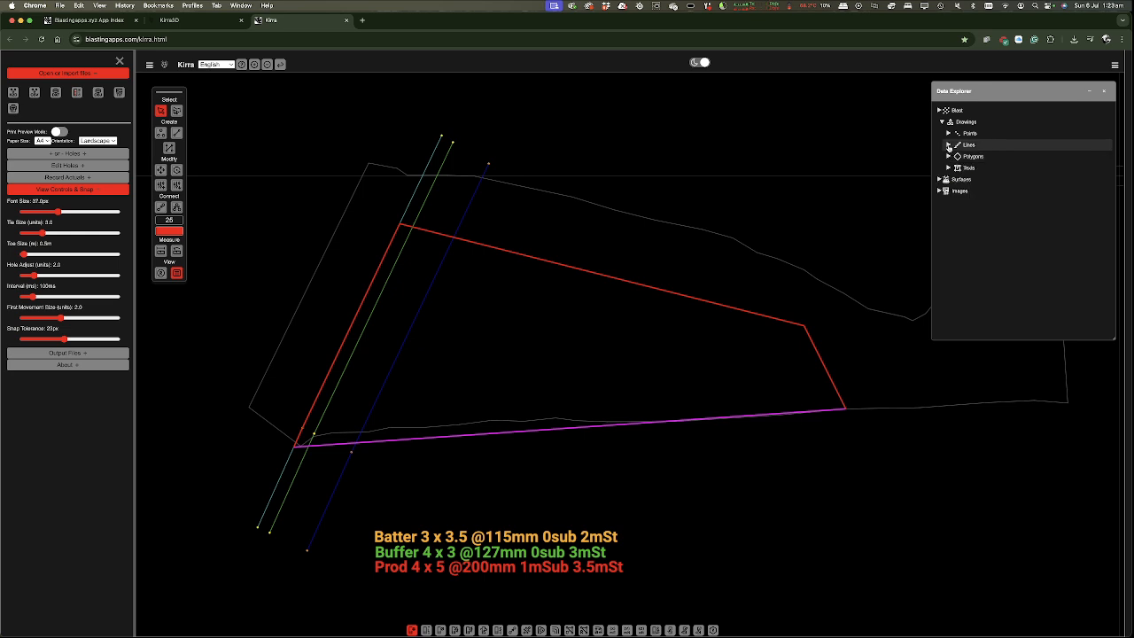
pyautogui.click(949, 145)
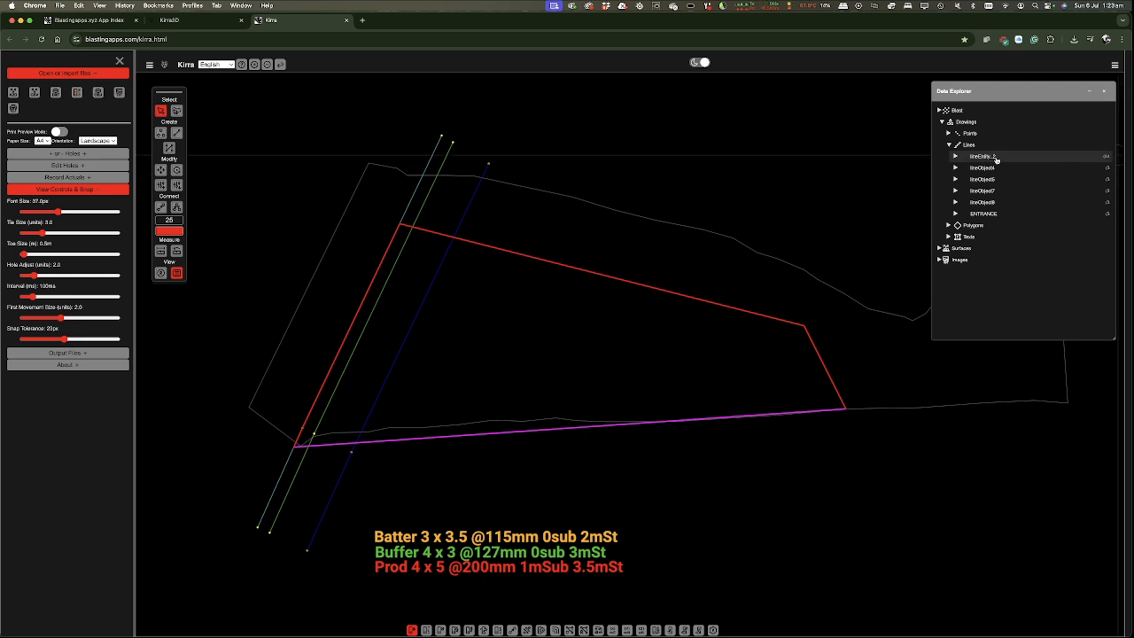
pyautogui.rightClick(996, 158)
pyautogui.click(1005, 167)
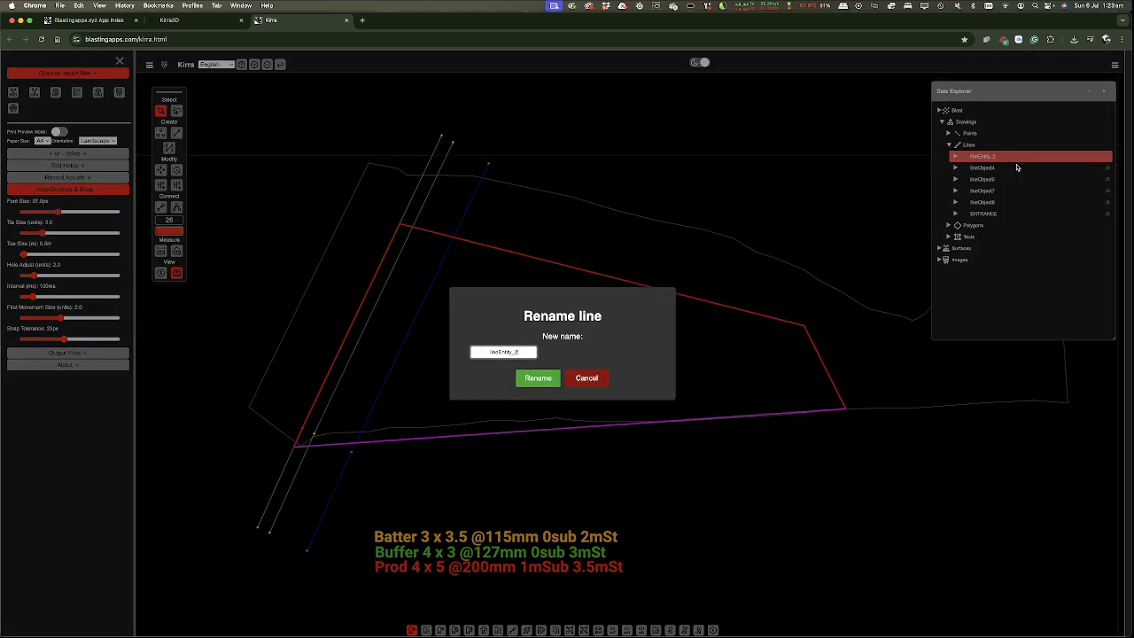
pyautogui.doubleClick(506, 354)
pyautogui.write('PREPAREA')
pyautogui.click(536, 379)
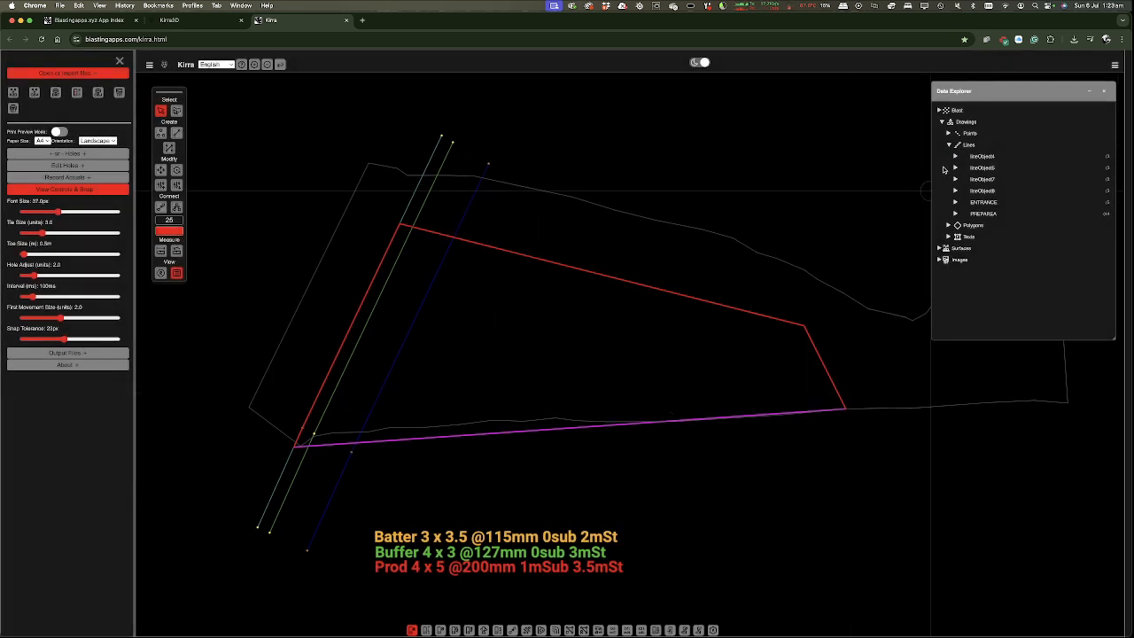
# - Move the Data Explorer window slightly and open the properties of the PREPAREA line
pyautogui.moveTo(983, 97); pyautogui.dragTo(957, 109)
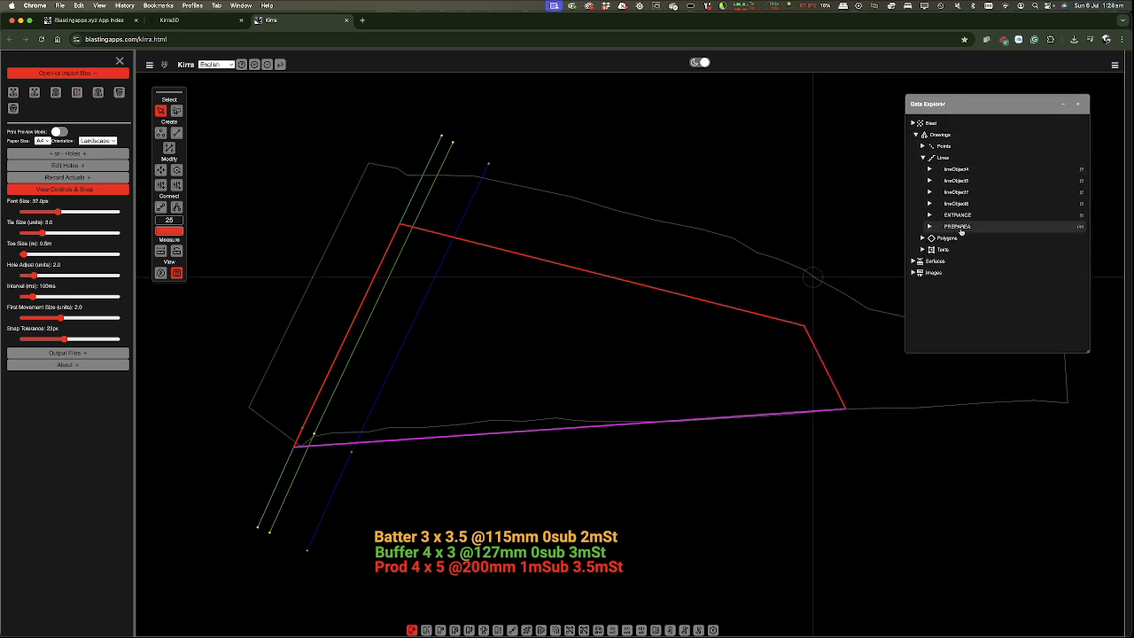
pyautogui.rightClick(961, 230)
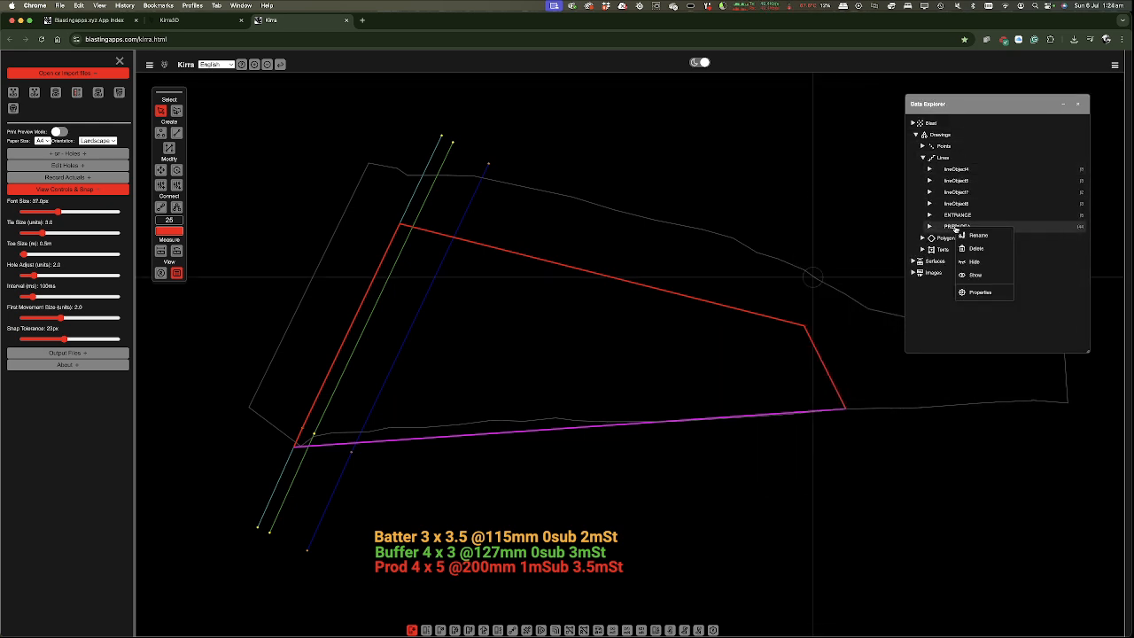
pyautogui.click(990, 293)
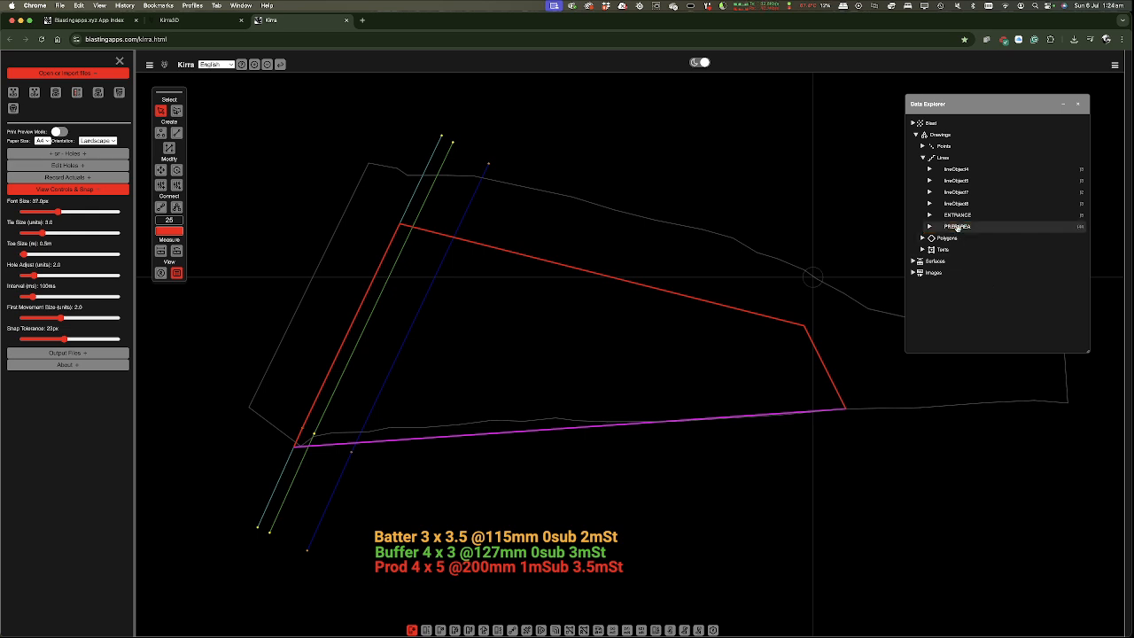
# - Change the PREPAREA line's type to Closed (Polygon) through Point 1's properties and apply it to all its points
pyautogui.click(930, 227)
pyautogui.rightClick(962, 238)
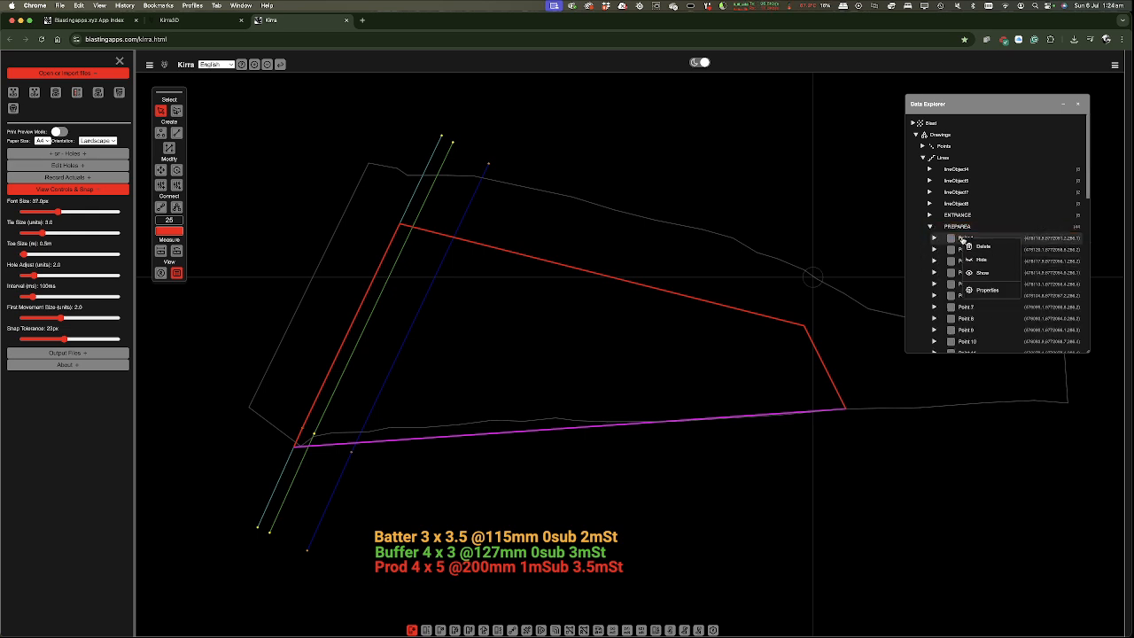
pyautogui.click(985, 290)
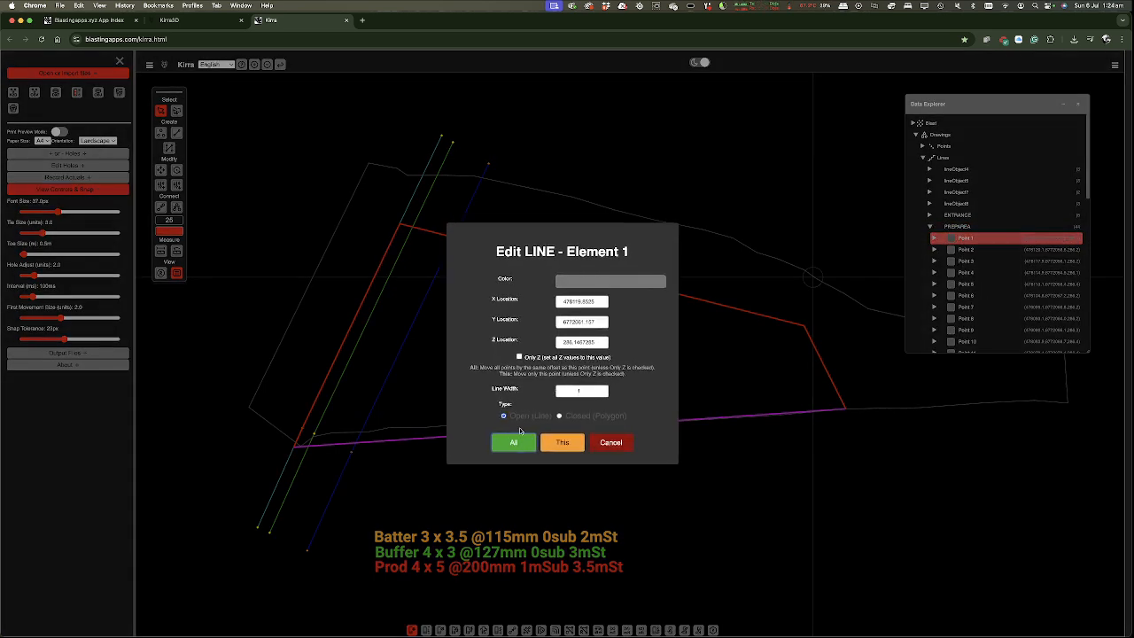
pyautogui.click(559, 416)
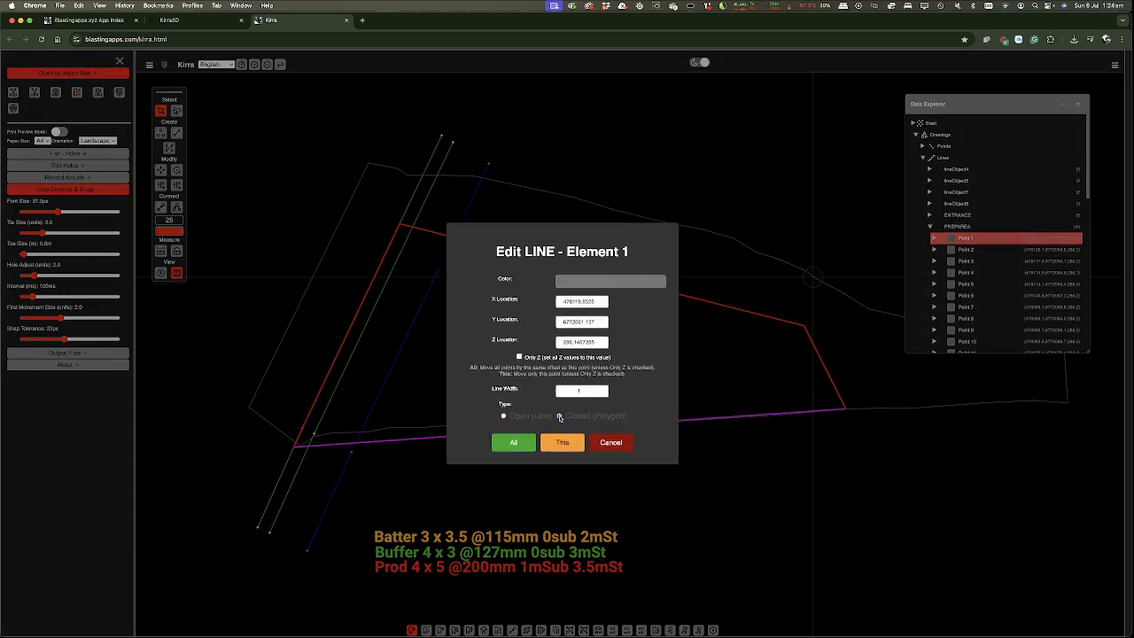
pyautogui.click(513, 443)
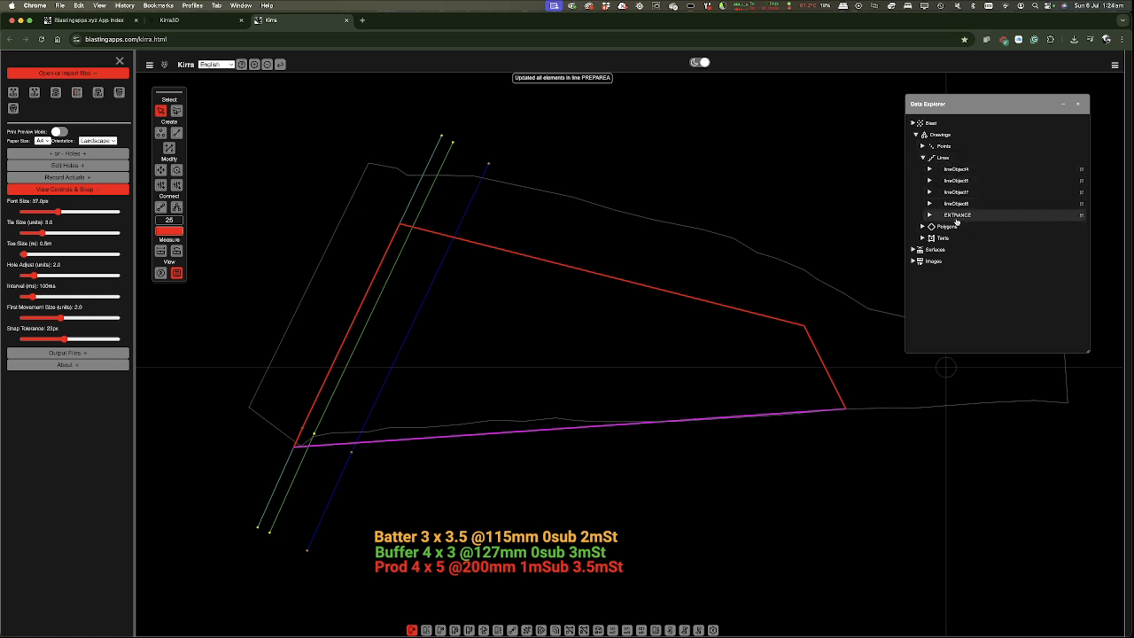
# - Change the PREPAREA polygon's type back to Open (Line) for all its points, and collapse PREPAREA and the polygons in the Data Explorer
pyautogui.click(921, 228)
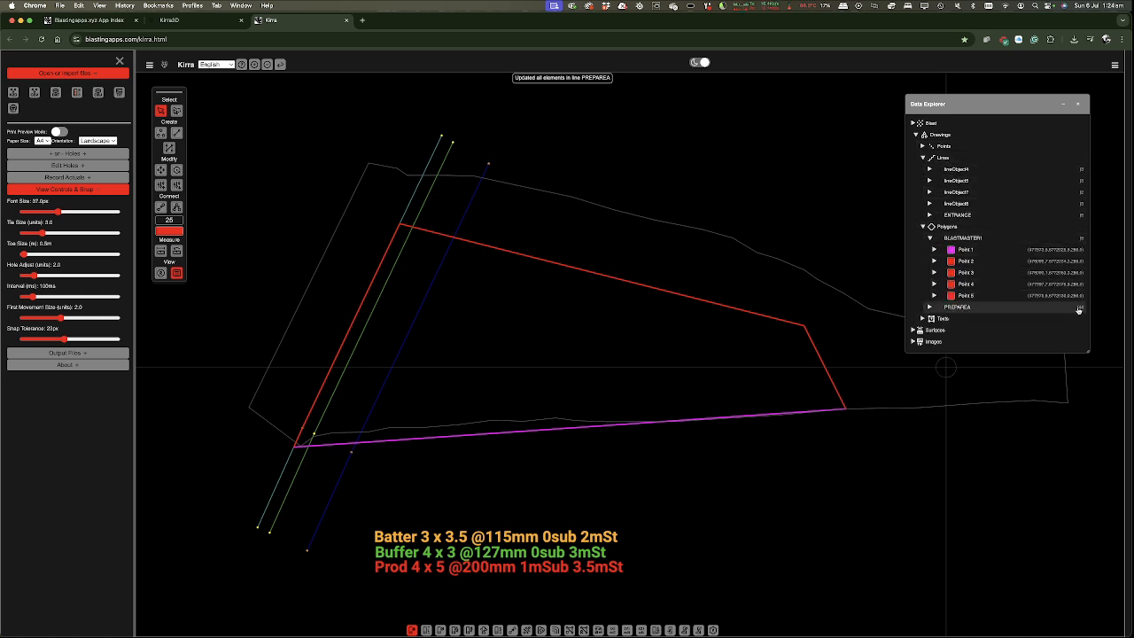
pyautogui.click(930, 308)
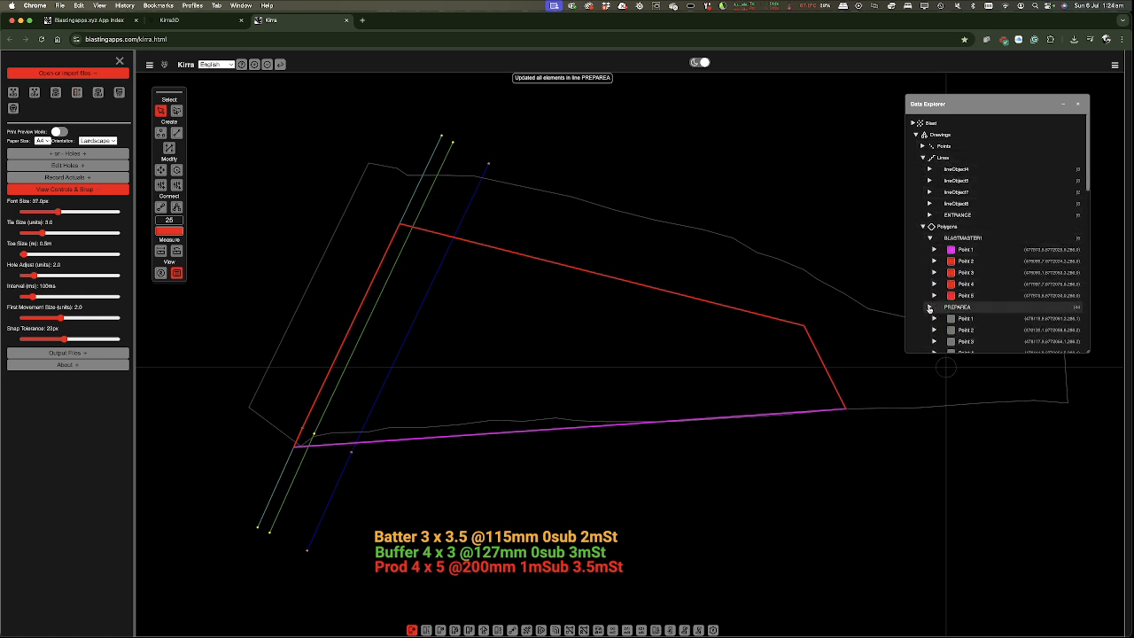
pyautogui.rightClick(973, 318)
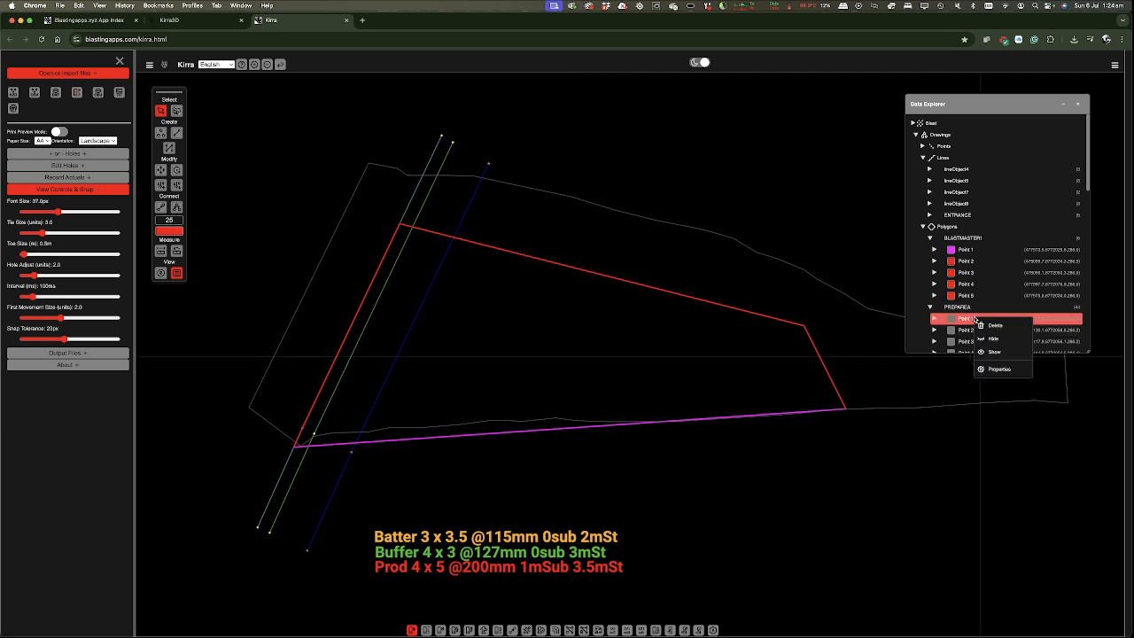
pyautogui.click(1001, 372)
pyautogui.rightClick(968, 322)
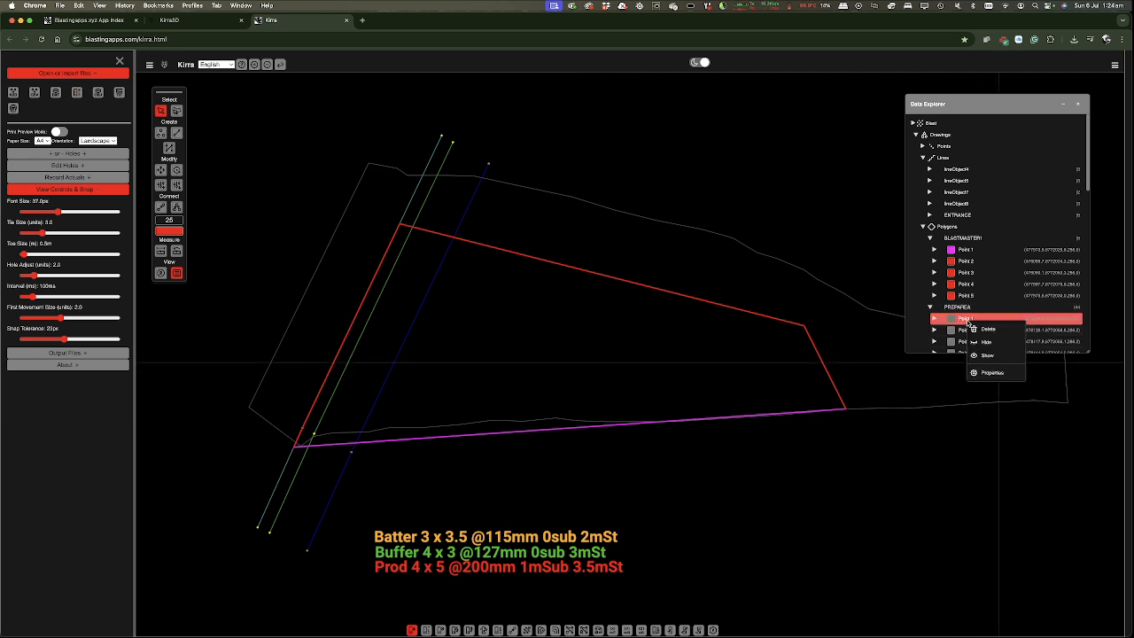
pyautogui.click(988, 373)
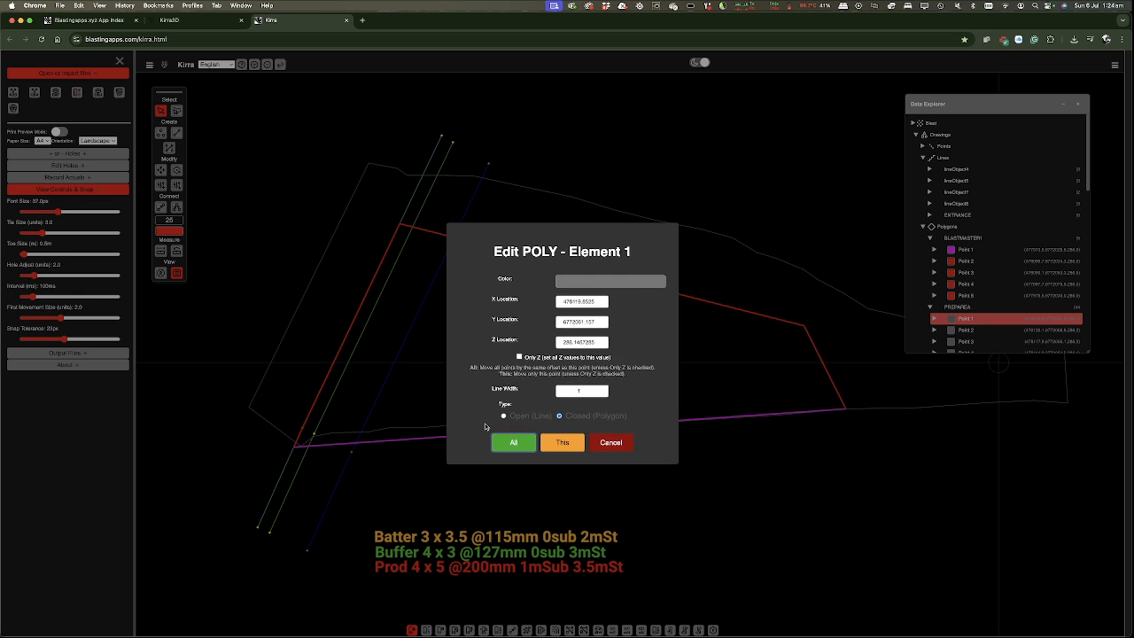
pyautogui.click(511, 442)
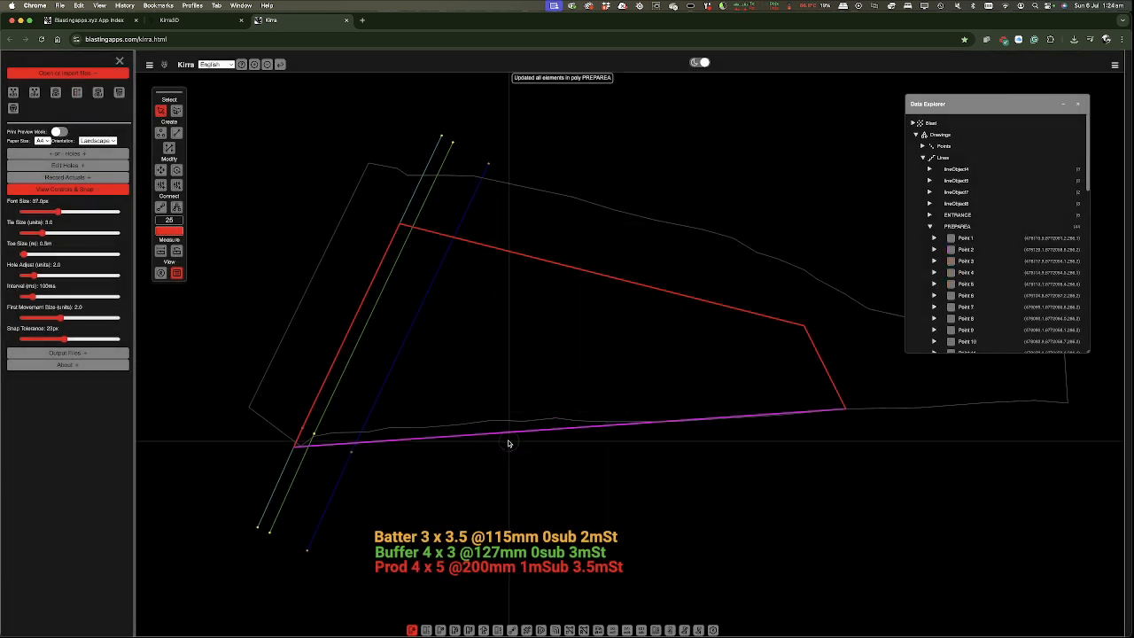
pyautogui.click(930, 227)
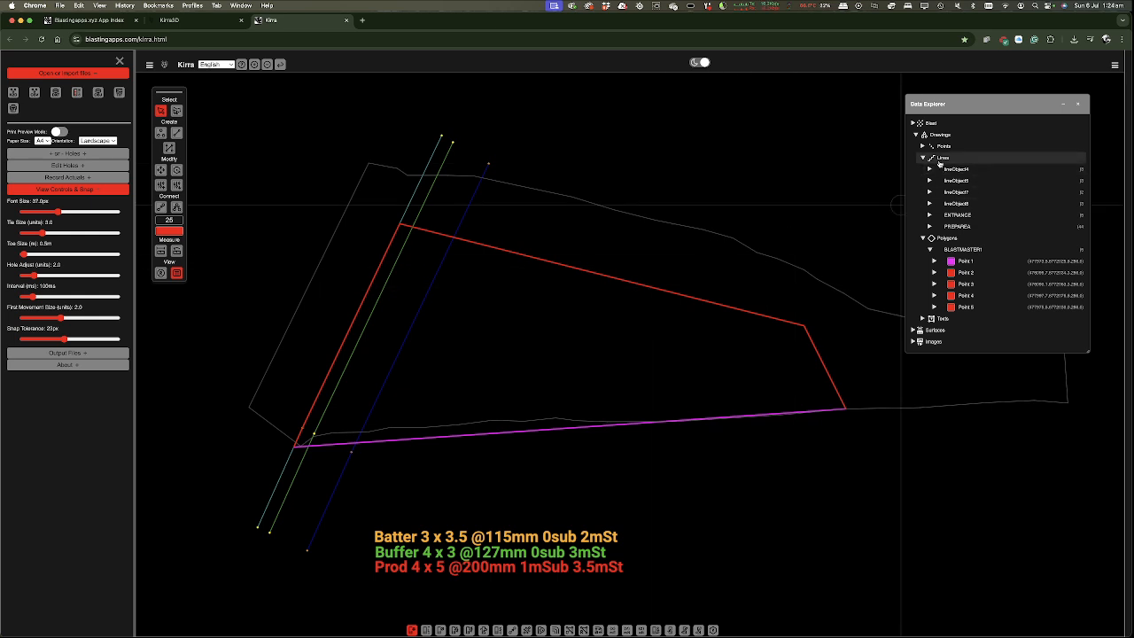
pyautogui.click(923, 238)
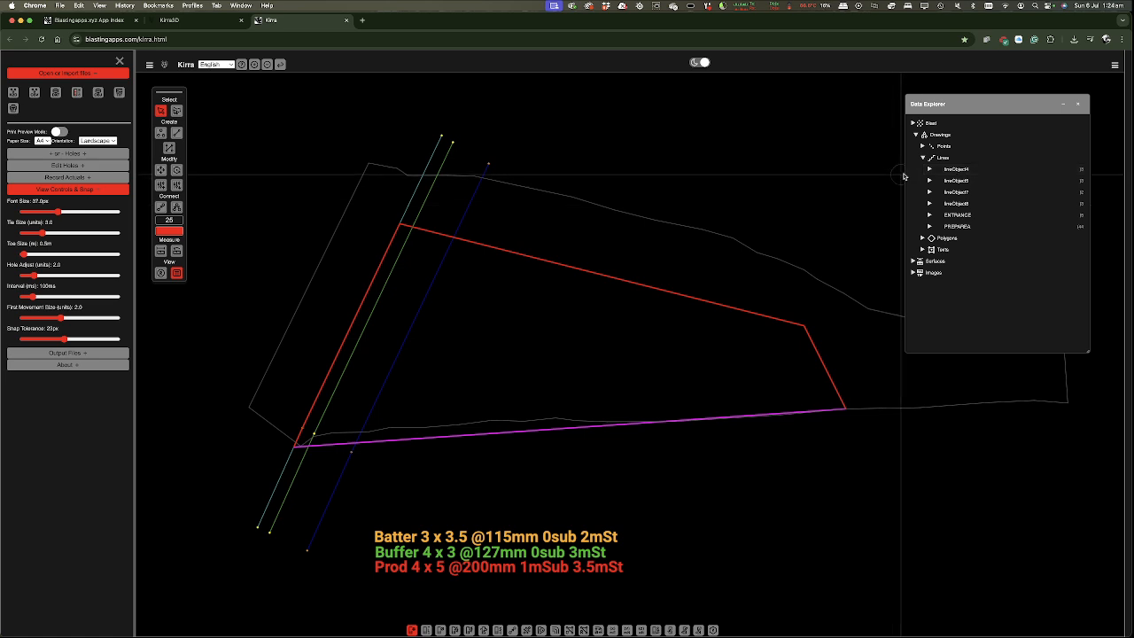
# - Expand lineObject4 in the Data Explorer and rename it as TOE274
pyautogui.click(929, 169)
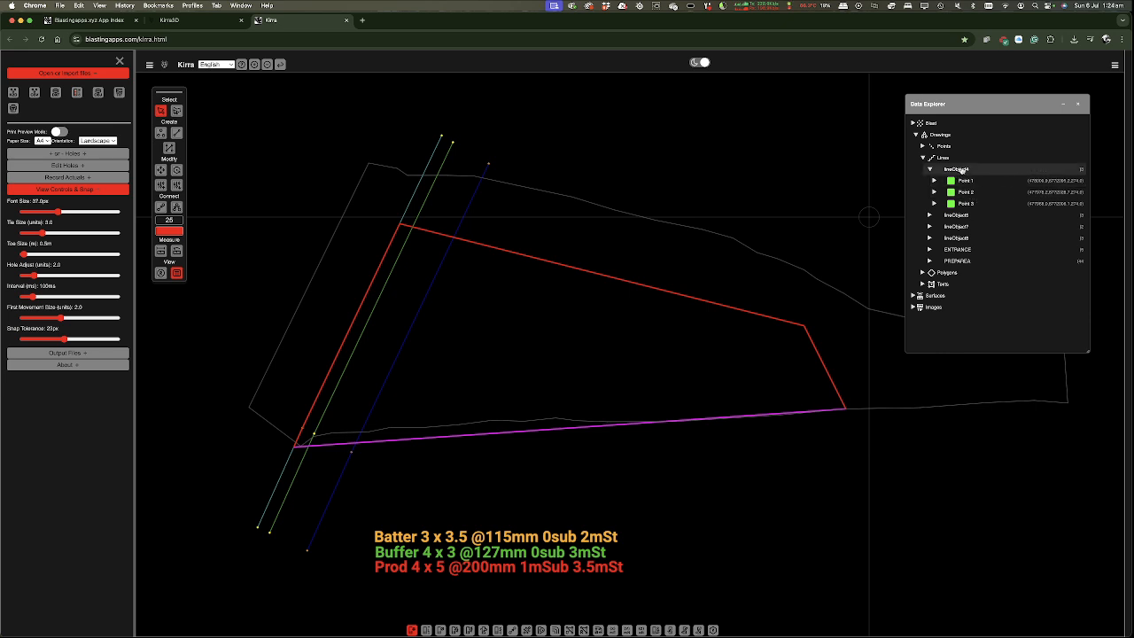
pyautogui.doubleClick(978, 175)
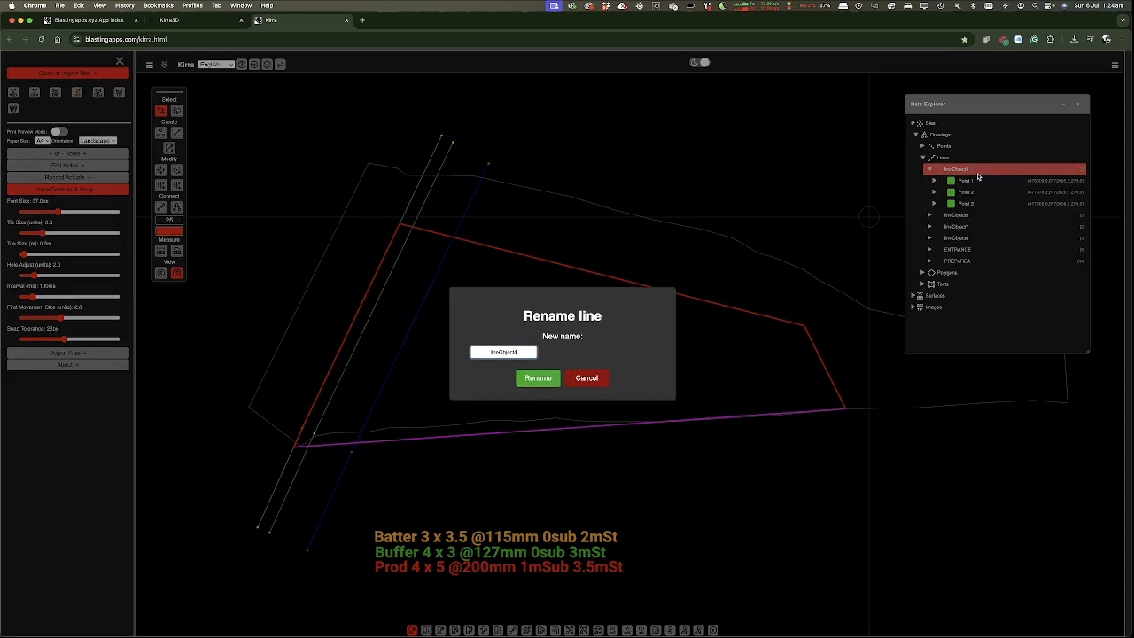
pyautogui.moveTo(525, 353); pyautogui.dragTo(480, 354)
pyautogui.write('1')
pyautogui.write('OE274')
pyautogui.click(550, 380)
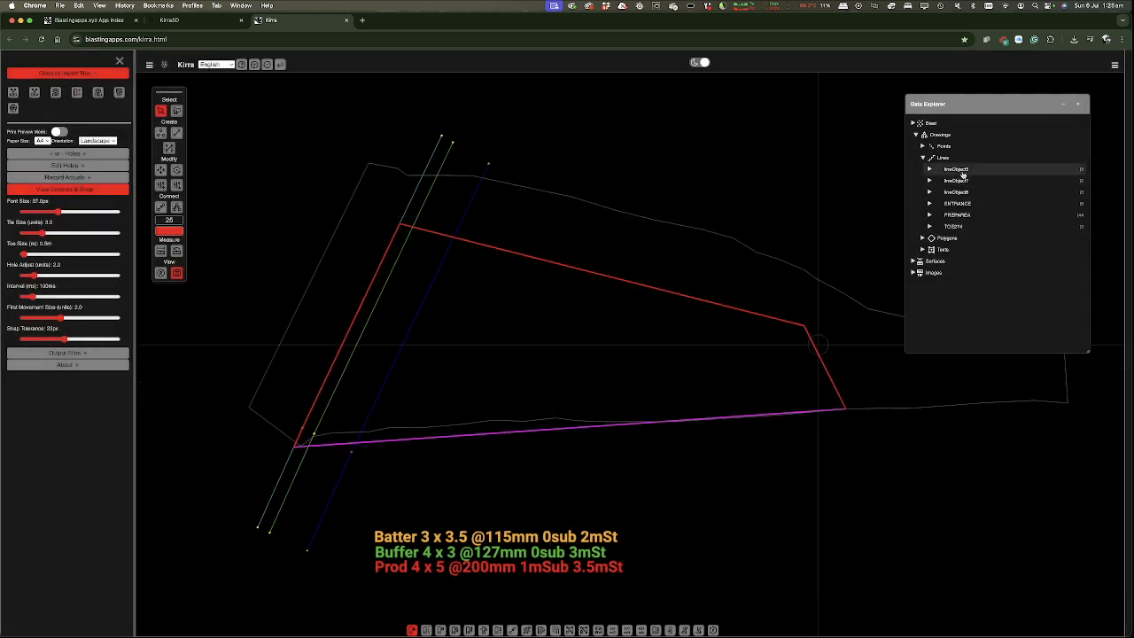
# - Expand lineObject5 in the Data Explorer and rename it as CREST274
pyautogui.click(930, 170)
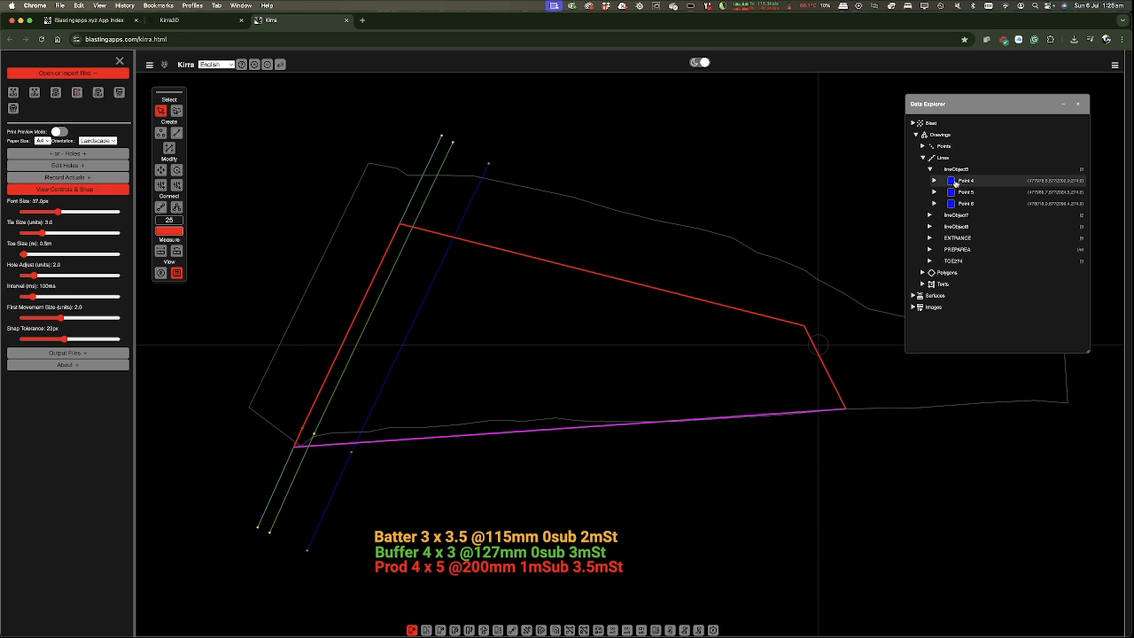
pyautogui.rightClick(956, 175)
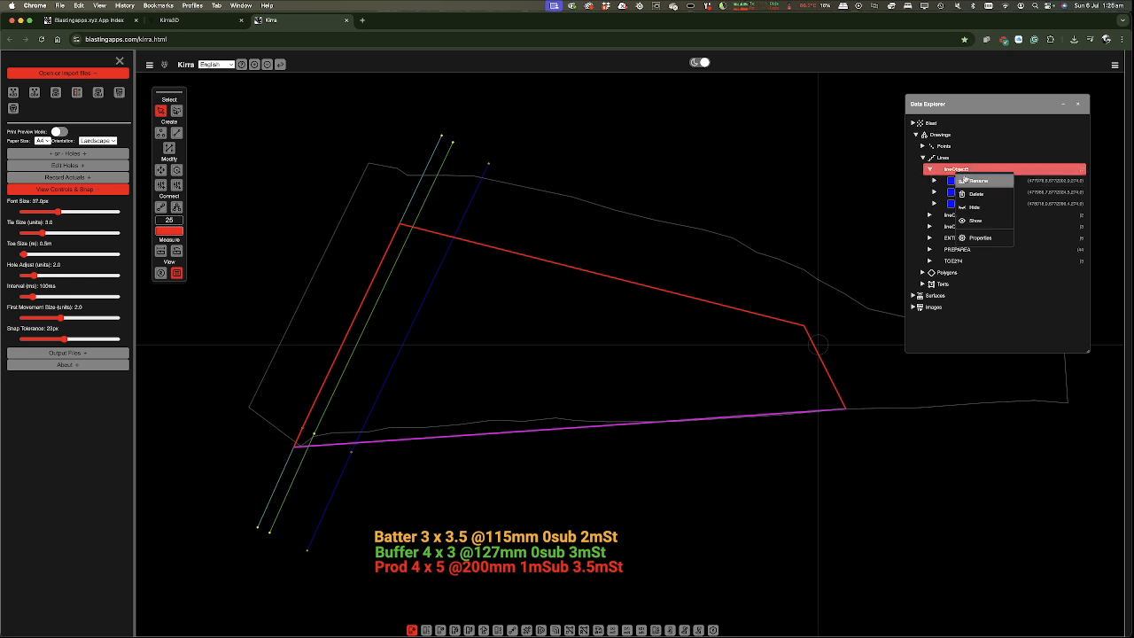
pyautogui.click(973, 181)
pyautogui.doubleClick(512, 352)
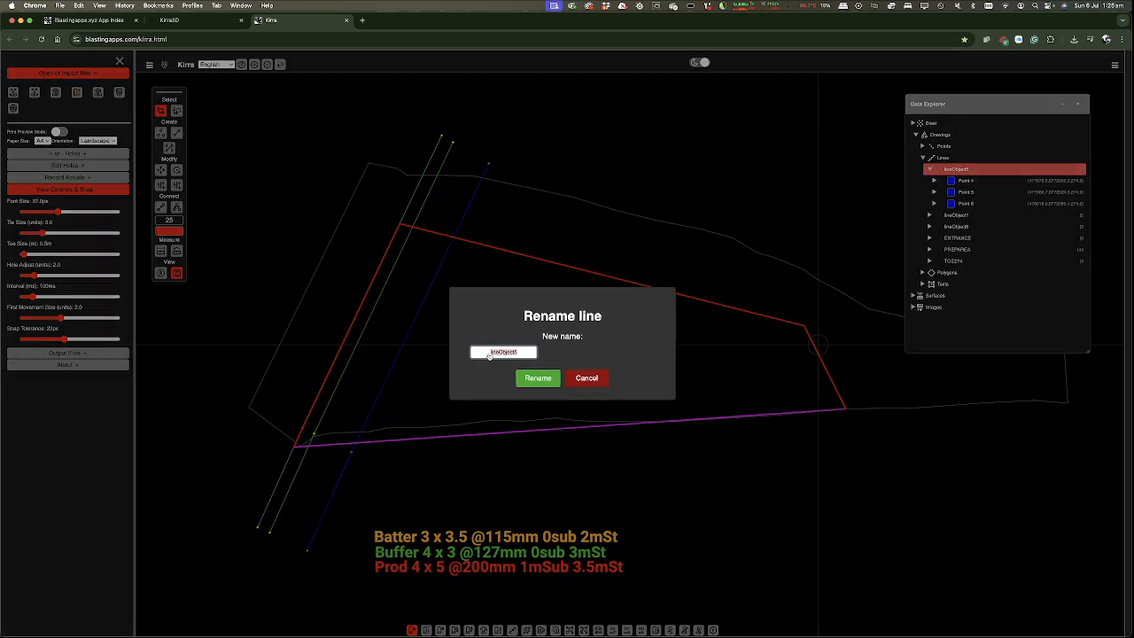
pyautogui.write('B')
pyautogui.write('REST')
pyautogui.write('274')
pyautogui.click(536, 378)
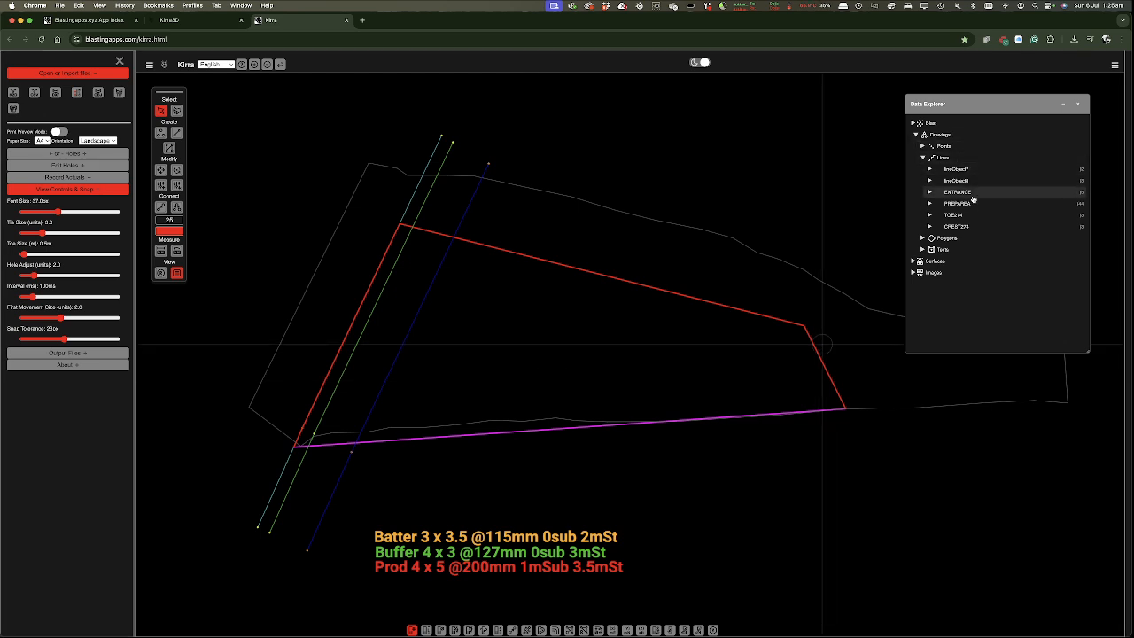
# - Expand lineObject7 and lineObject8 to compare their points, and delete lineObject7
pyautogui.click(930, 169)
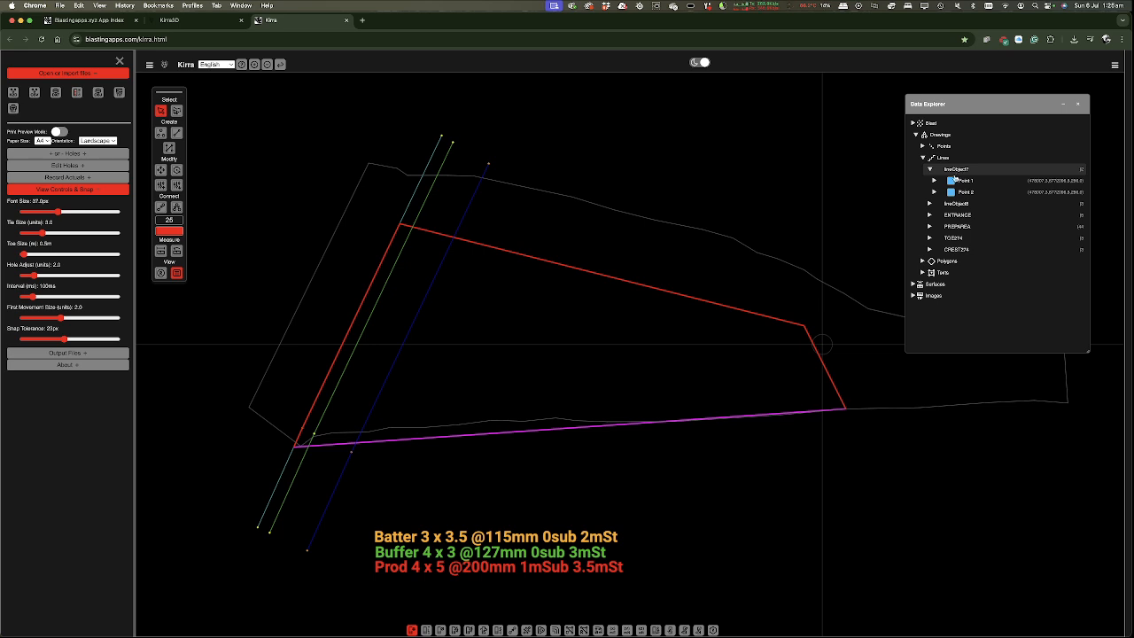
pyautogui.click(929, 204)
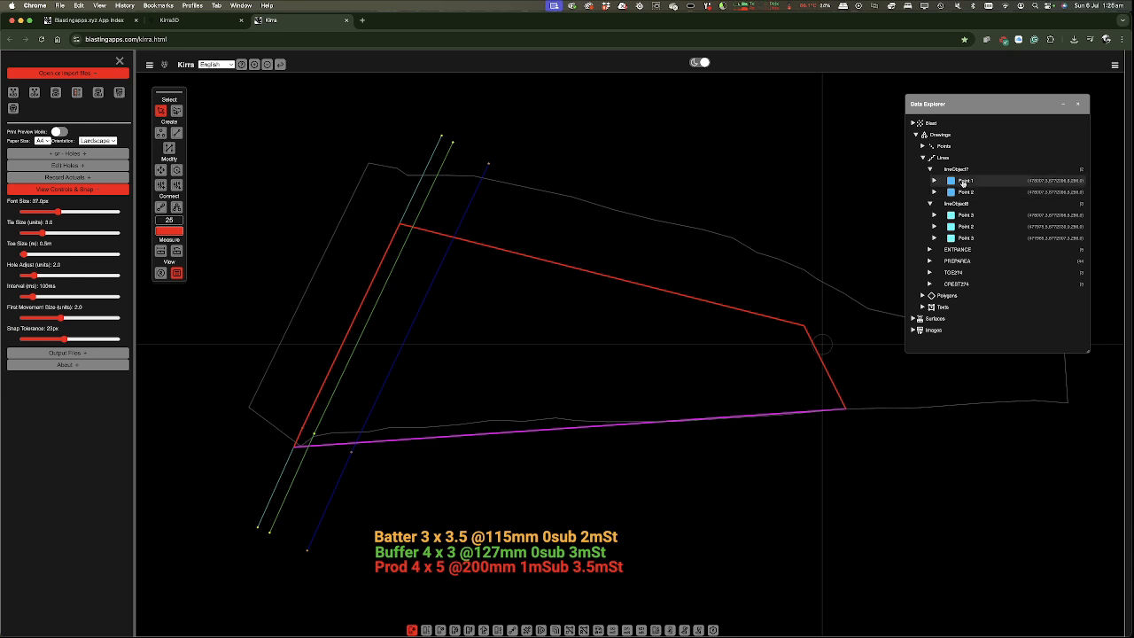
pyautogui.rightClick(959, 172)
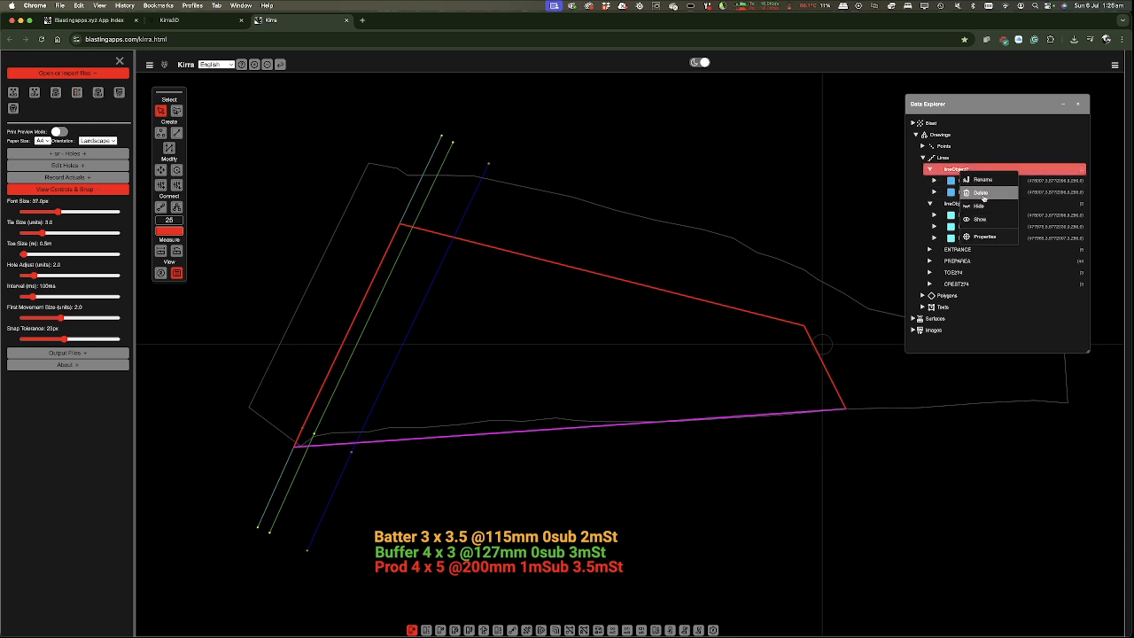
pyautogui.click(981, 193)
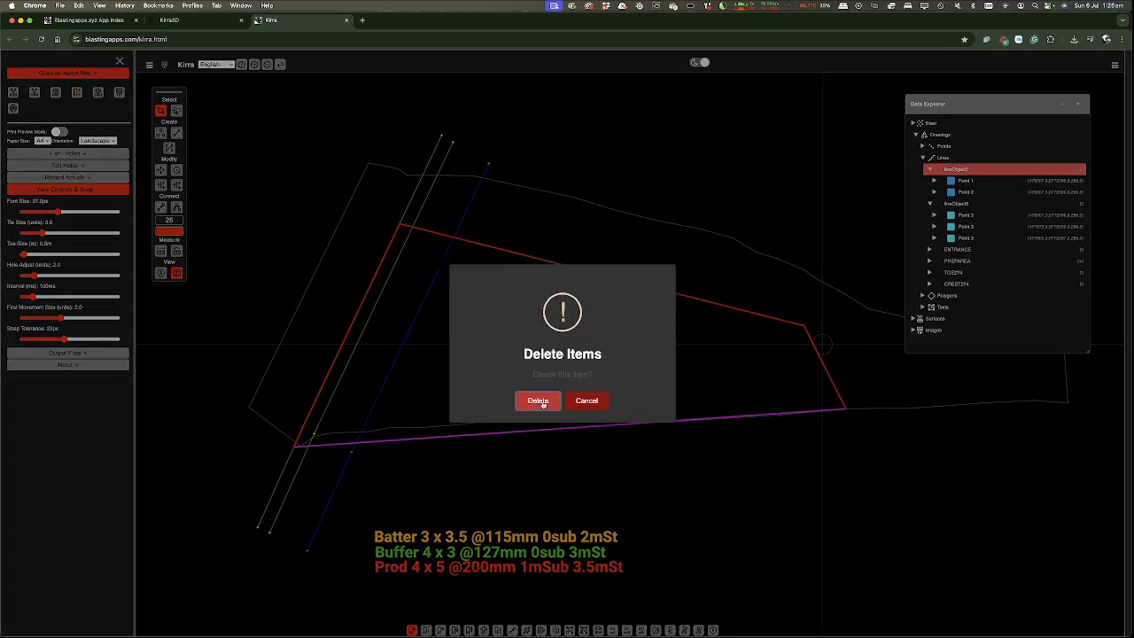
pyautogui.click(540, 400)
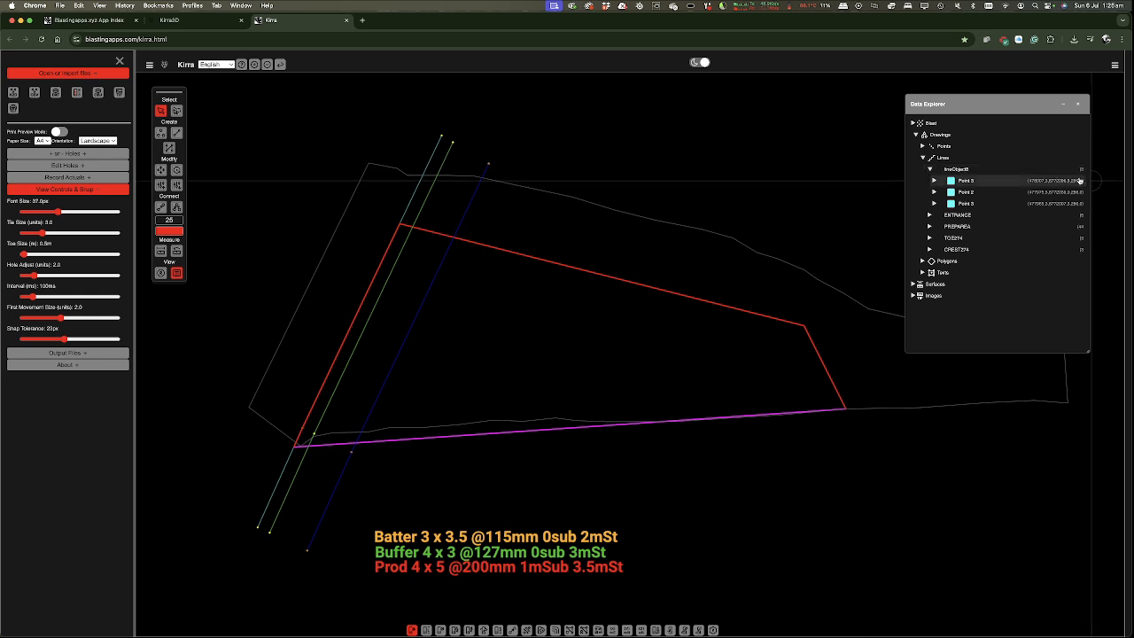
# - Rename the lineObject8 line as CREST286
pyautogui.rightClick(959, 171)
pyautogui.click(975, 182)
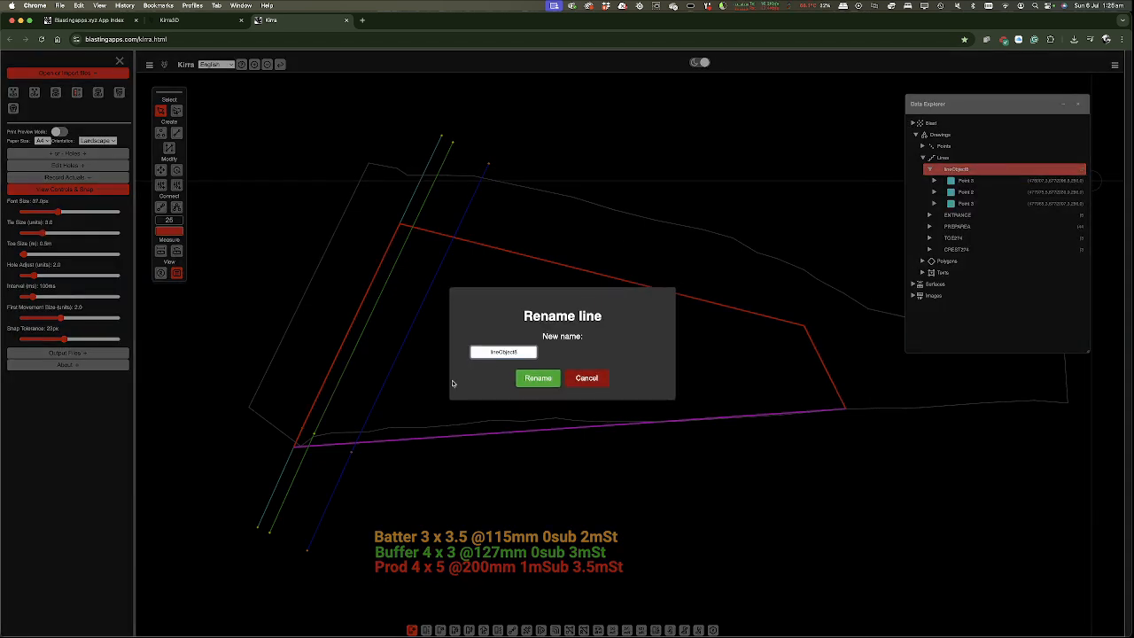
pyautogui.moveTo(523, 353); pyautogui.dragTo(485, 353)
pyautogui.write('CREST285')
pyautogui.click(539, 378)
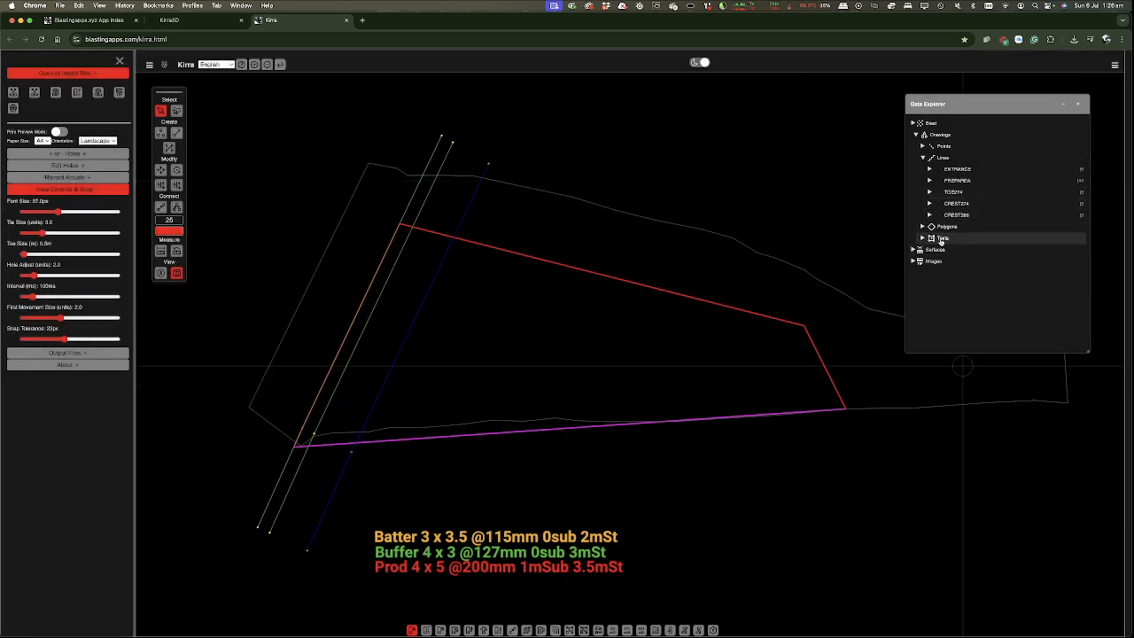
# - Examine the text entries under Batters and Buffers and Production Holes, and collapse both groups
pyautogui.click(942, 239)
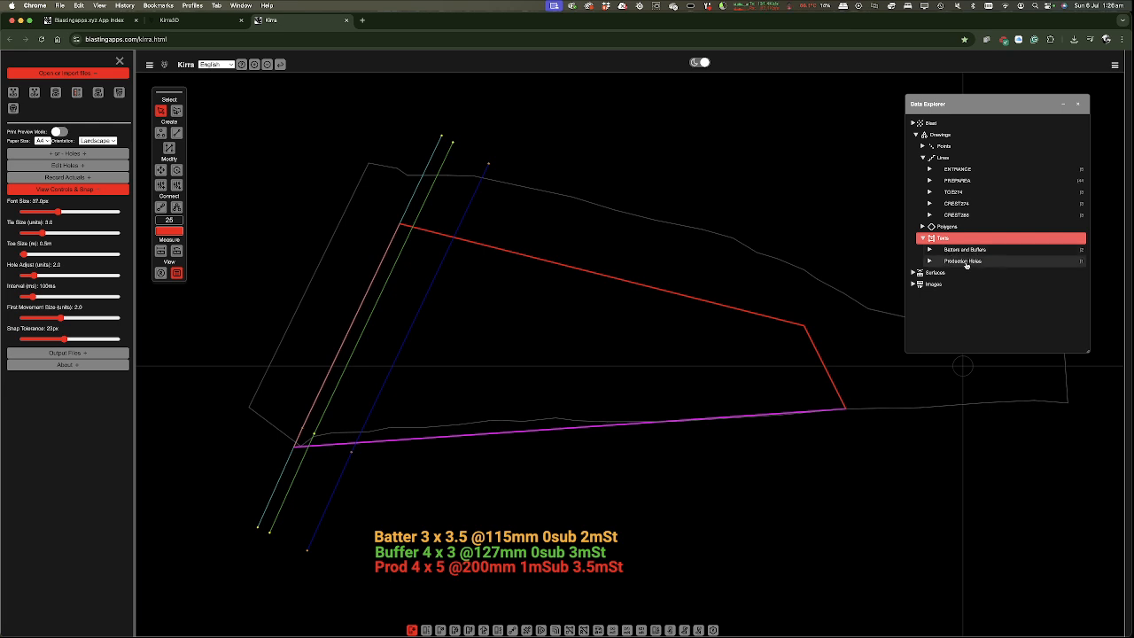
pyautogui.click(930, 250)
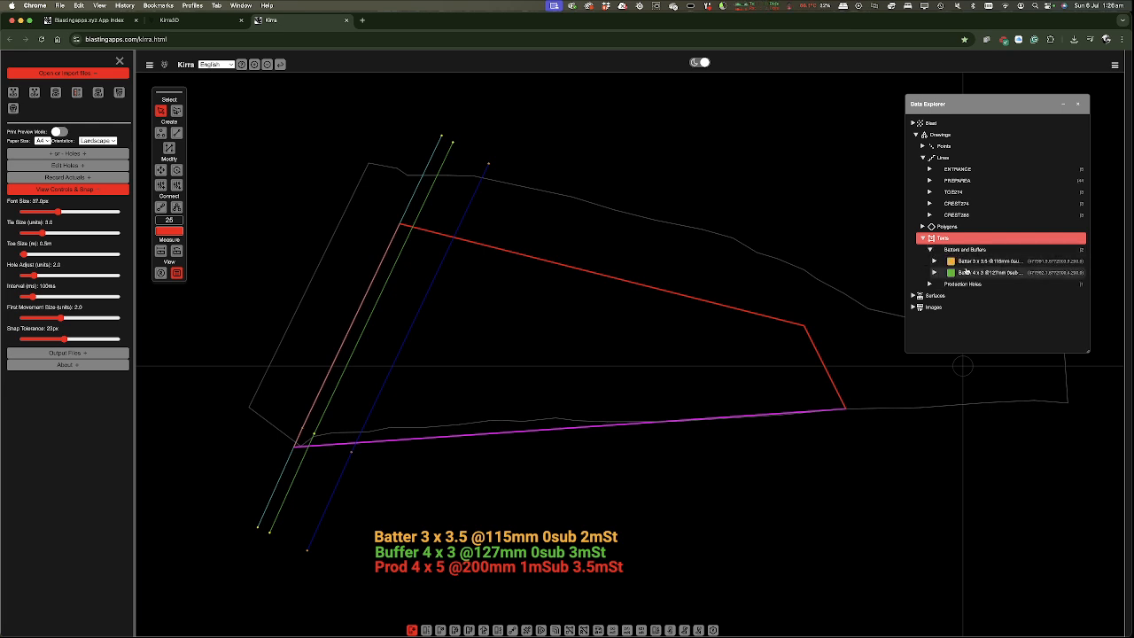
pyautogui.click(929, 284)
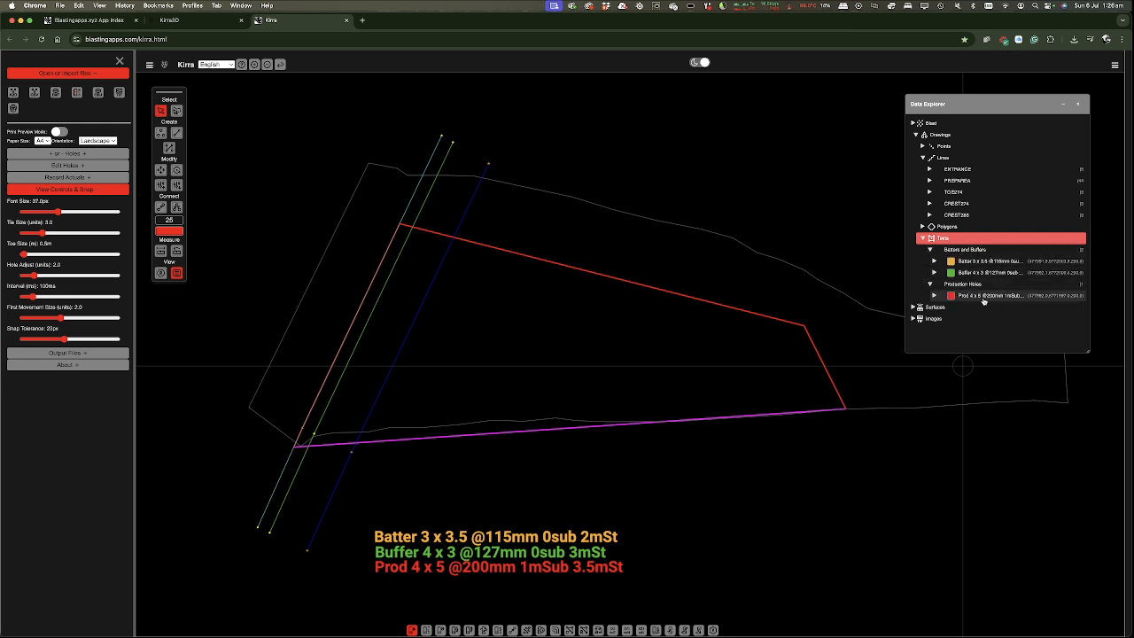
pyautogui.click(929, 250)
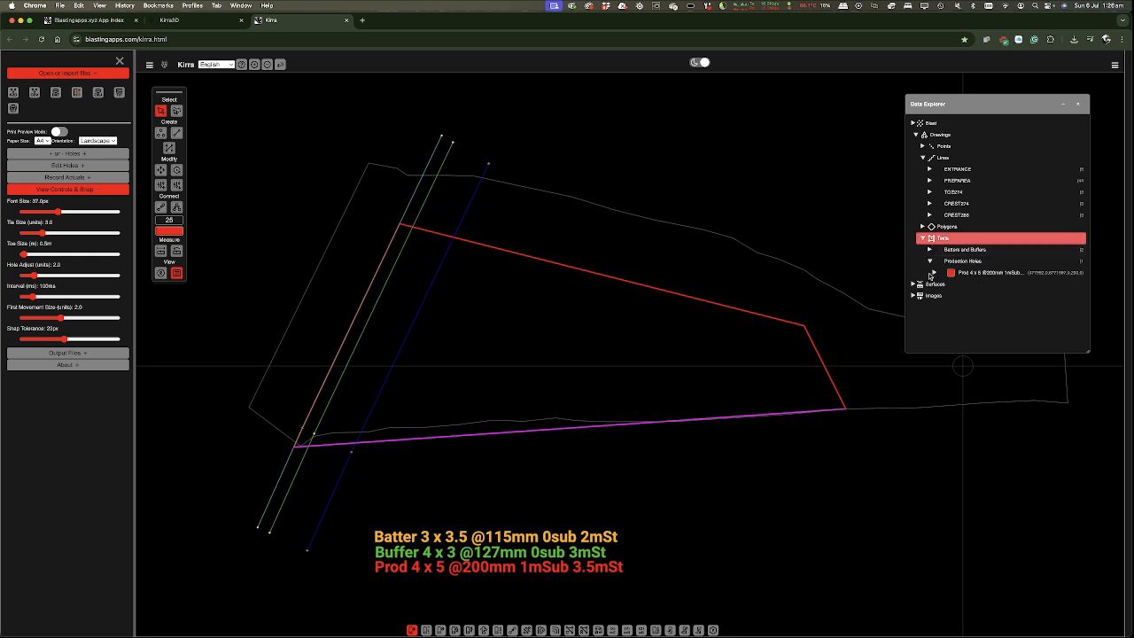
pyautogui.click(929, 262)
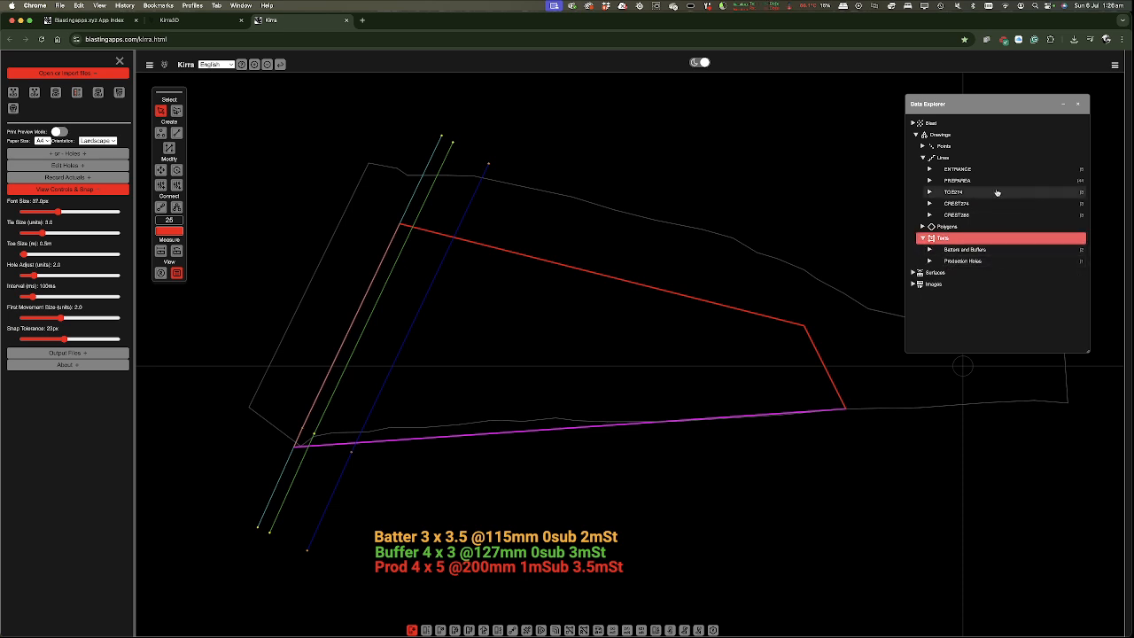
# - Recolour only Point 1 of pointObject5 magenta, and collapse that point object in the Data Explorer
pyautogui.click(922, 146)
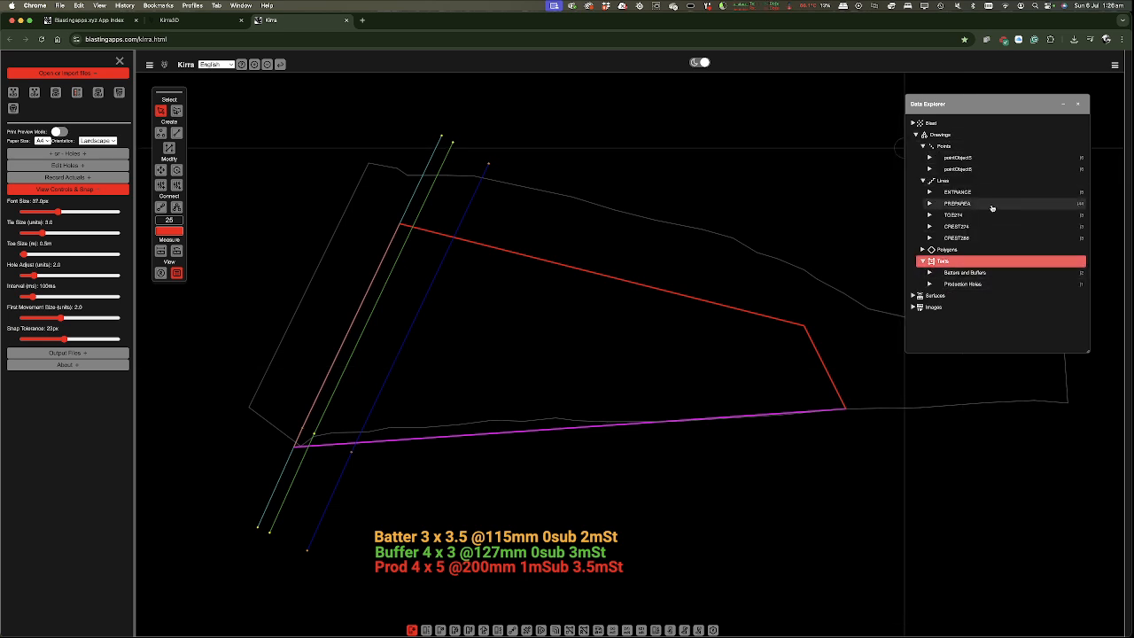
pyautogui.click(932, 158)
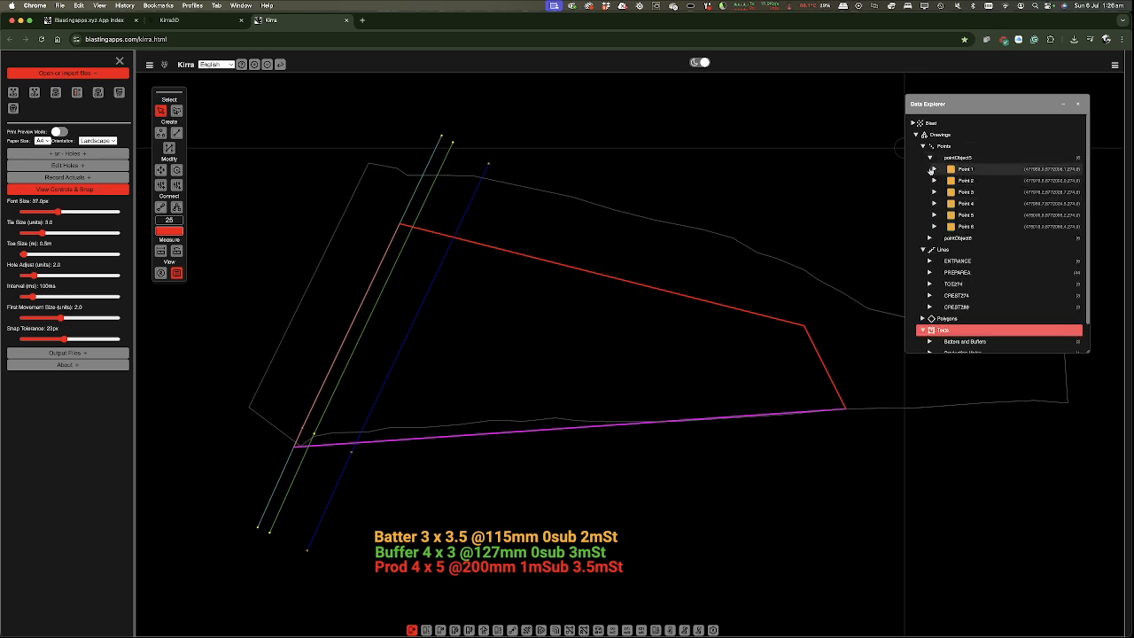
pyautogui.click(932, 168)
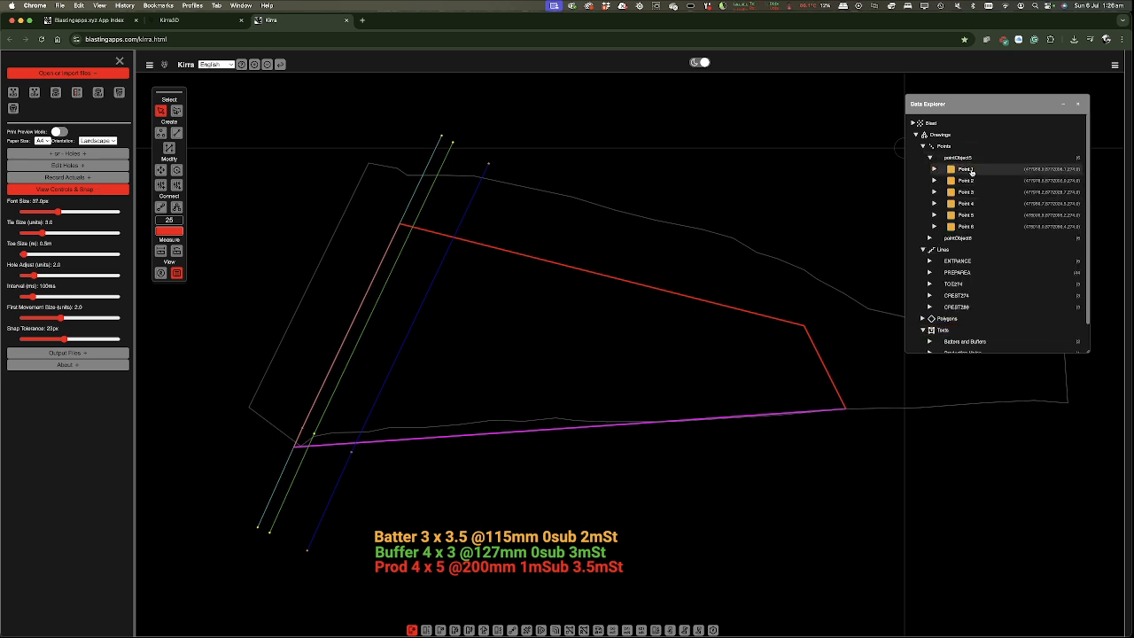
pyautogui.rightClick(962, 171)
pyautogui.click(993, 218)
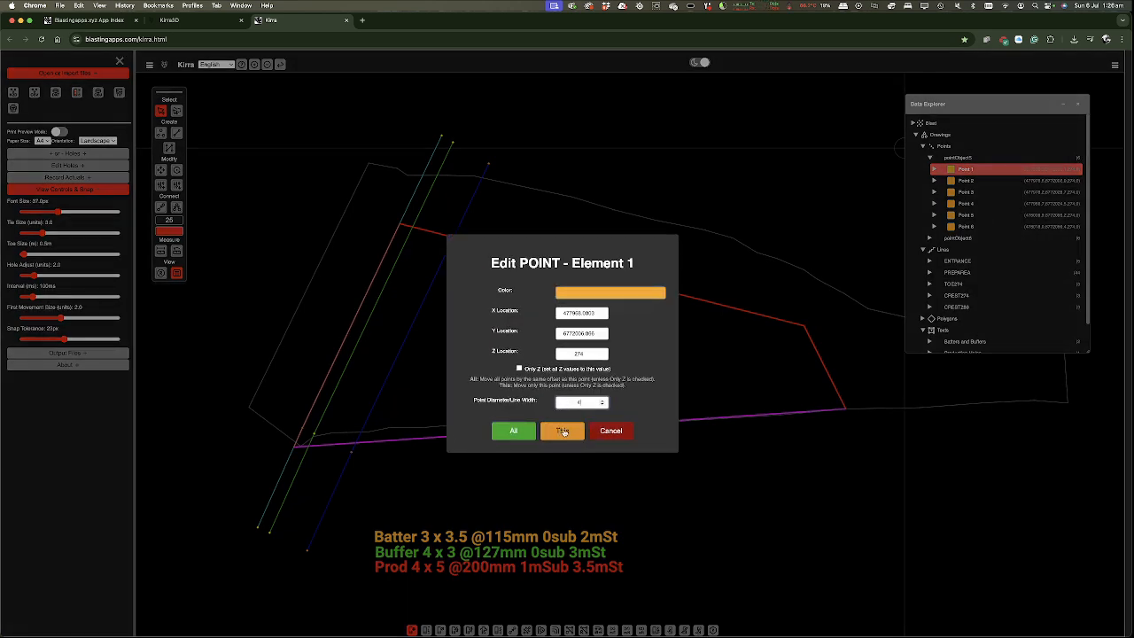
pyautogui.click(608, 295)
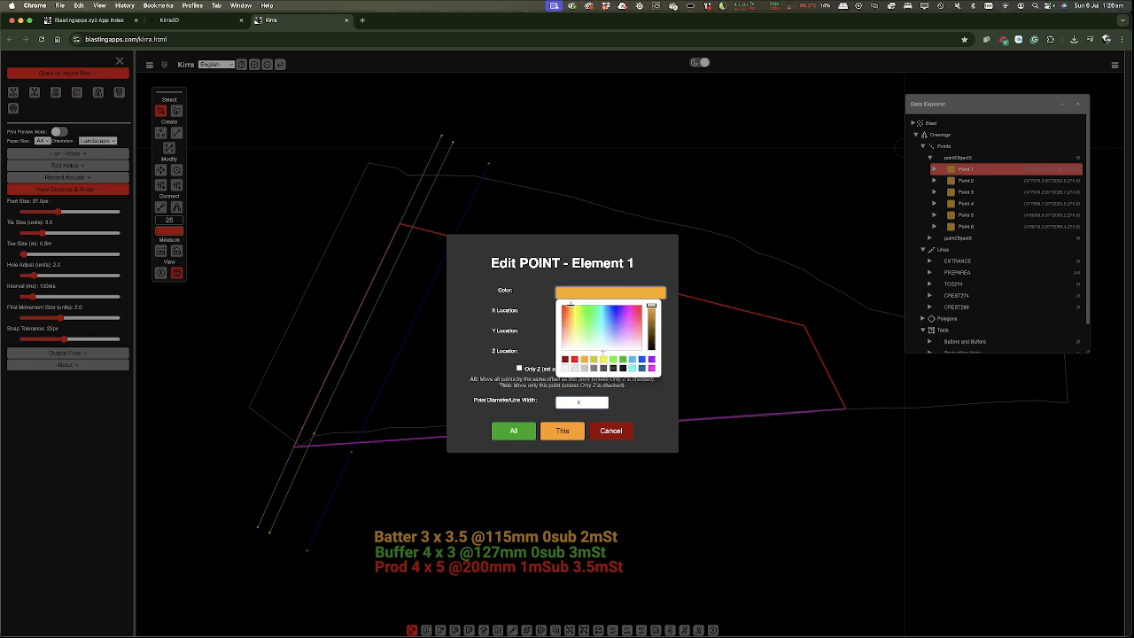
pyautogui.click(651, 367)
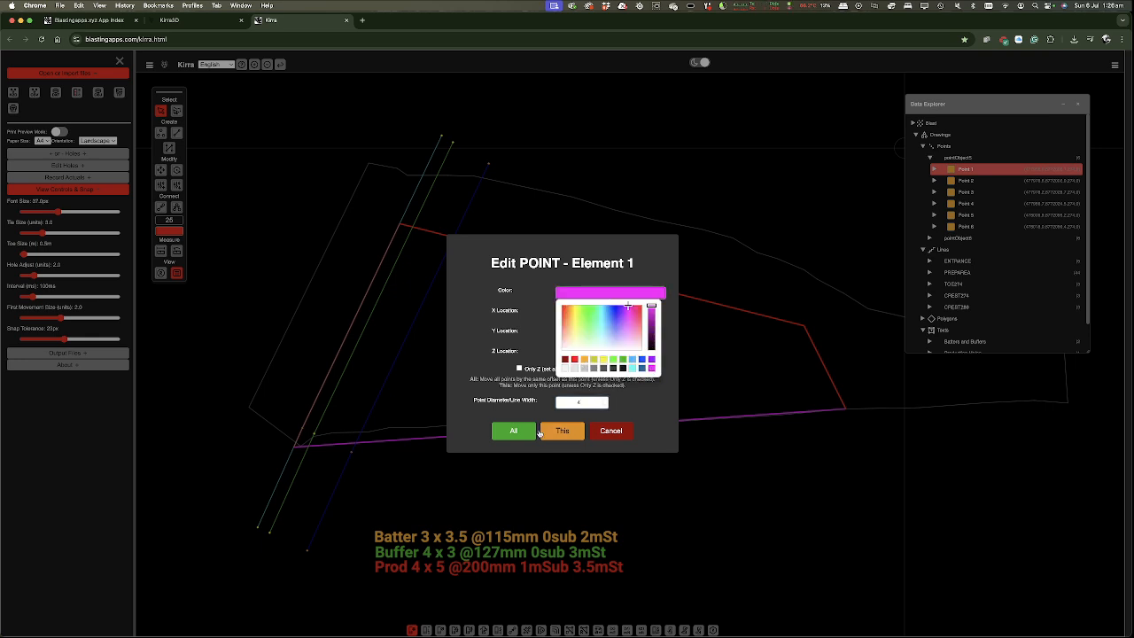
pyautogui.click(565, 431)
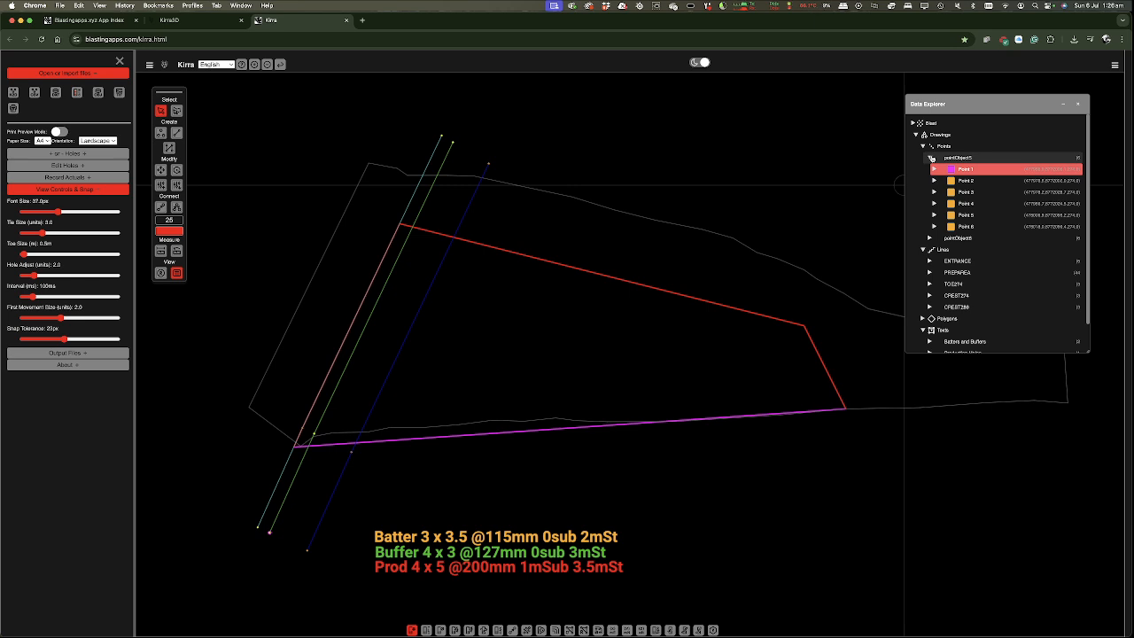
pyautogui.click(931, 158)
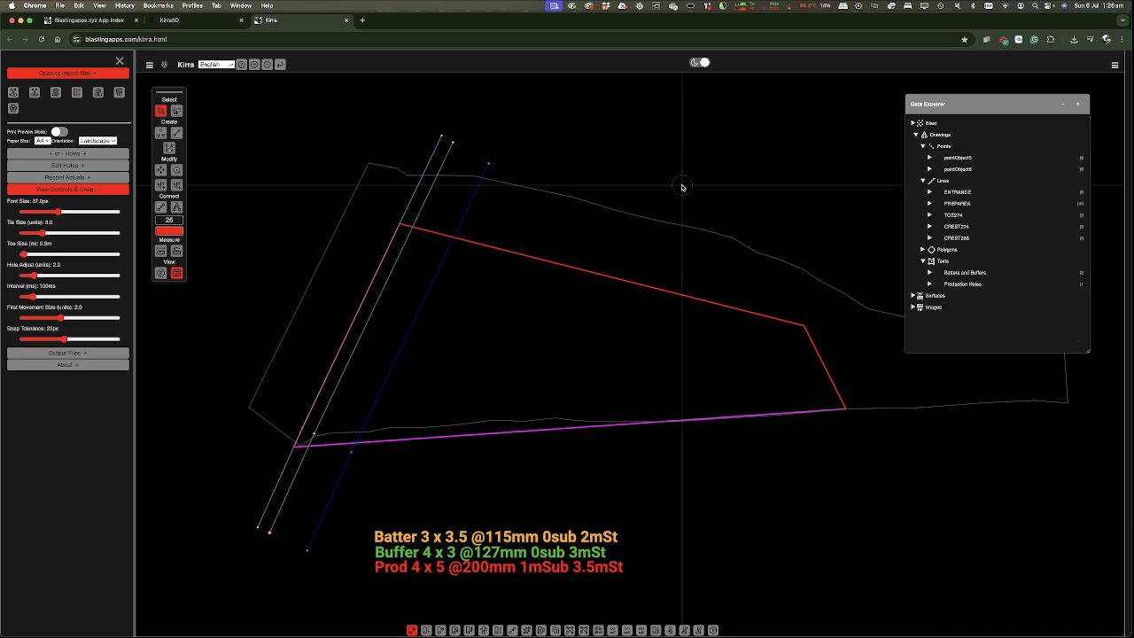
# - Collapse the Points and Lines groups under Drawings, leaving the Texts group expanded
pyautogui.click(917, 135)
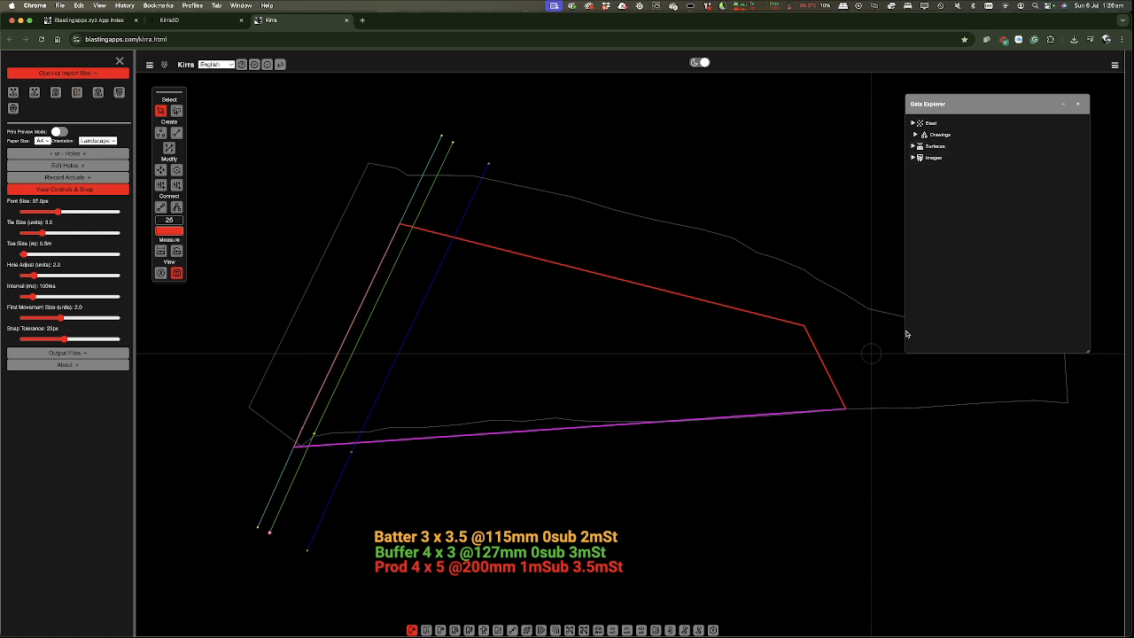
pyautogui.click(915, 135)
pyautogui.click(923, 147)
pyautogui.click(924, 157)
pyautogui.click(923, 181)
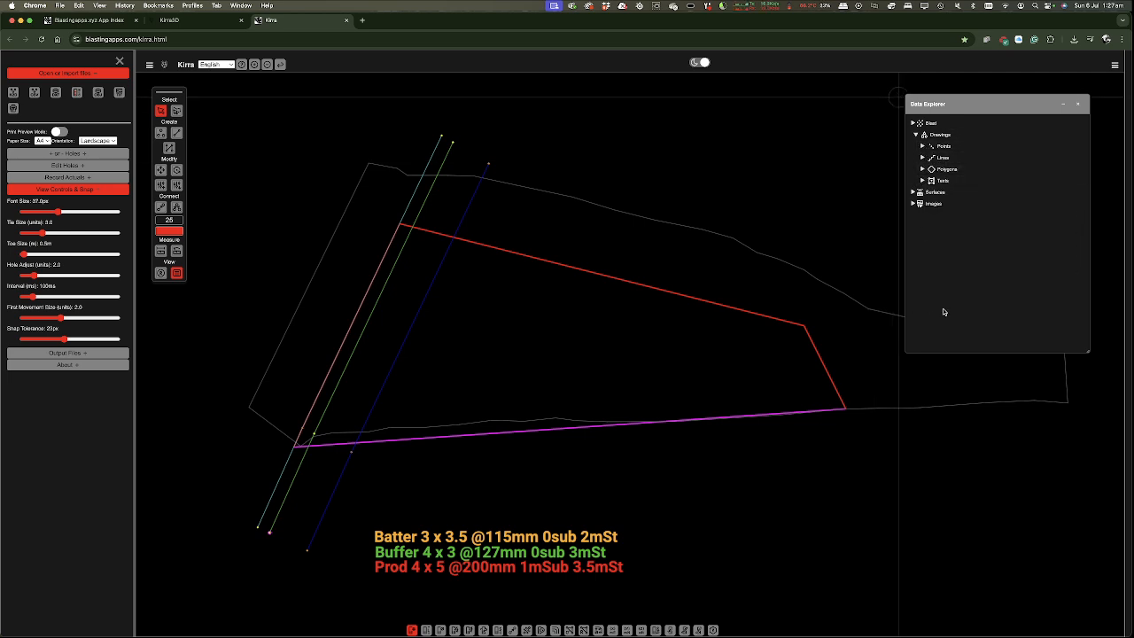
pyautogui.click(922, 181)
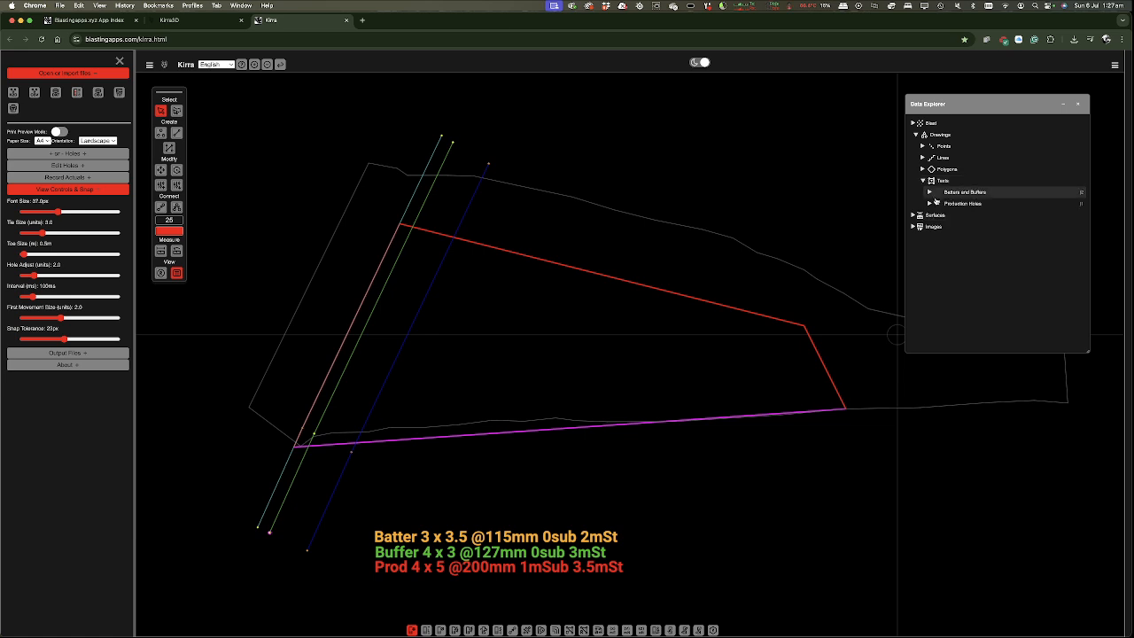
# - Set the Batter 3 x 3.5 text's Z location to 274 and Y location to 6772008.915, applying the changes to this element only
pyautogui.click(930, 193)
pyautogui.rightClick(974, 207)
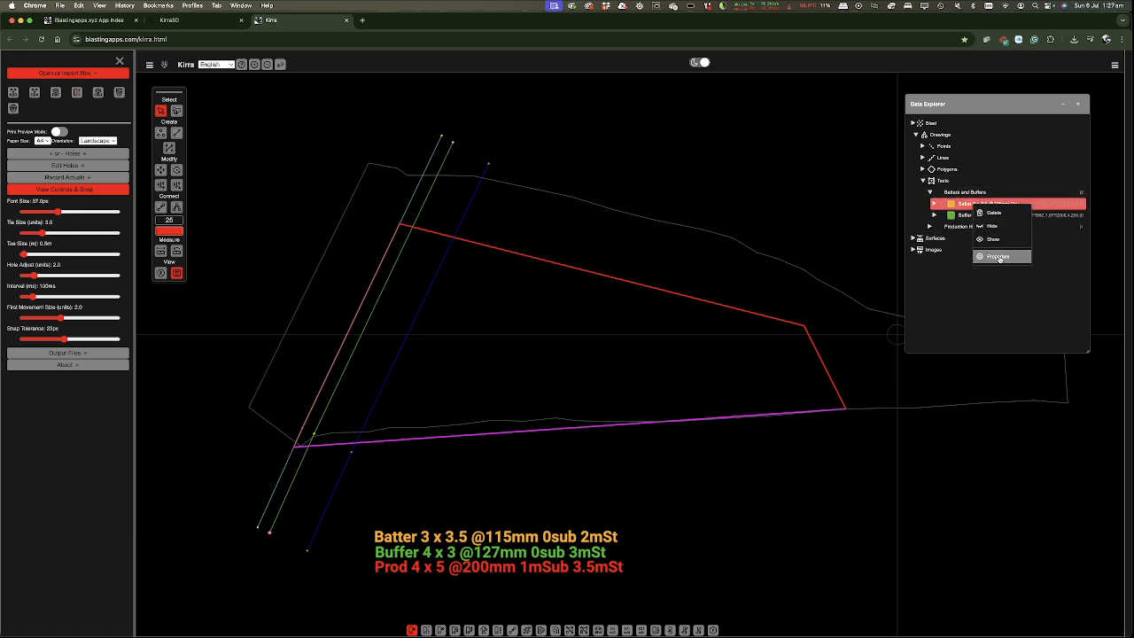
pyautogui.click(1000, 254)
pyautogui.doubleClick(577, 354)
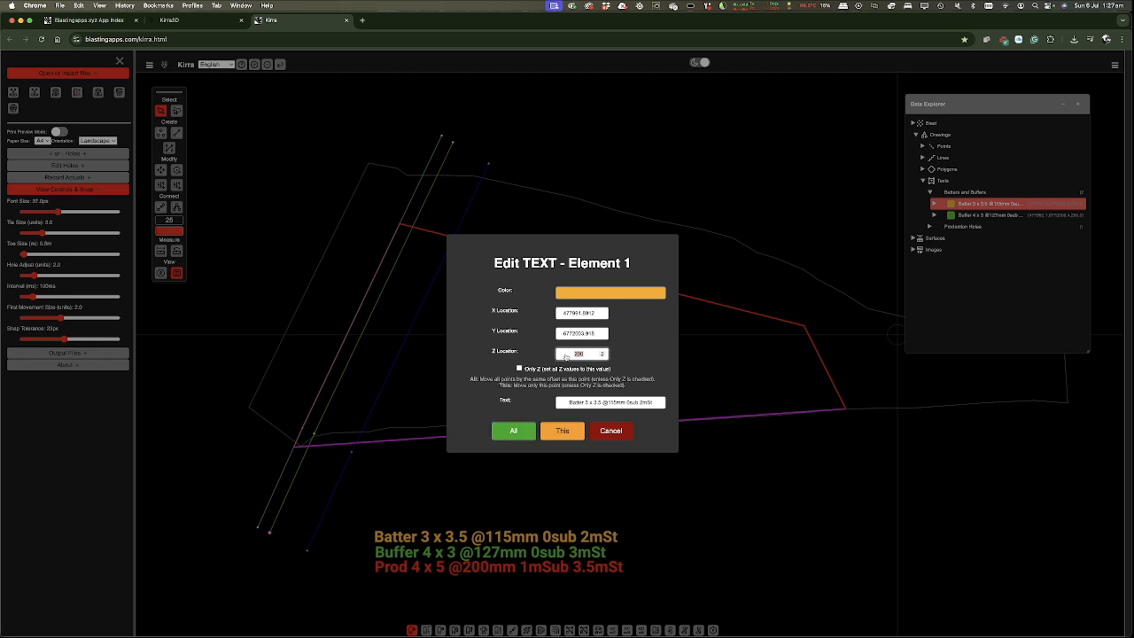
pyautogui.write('2')
pyautogui.doubleClick(572, 358)
pyautogui.click(630, 337)
pyautogui.click(583, 335)
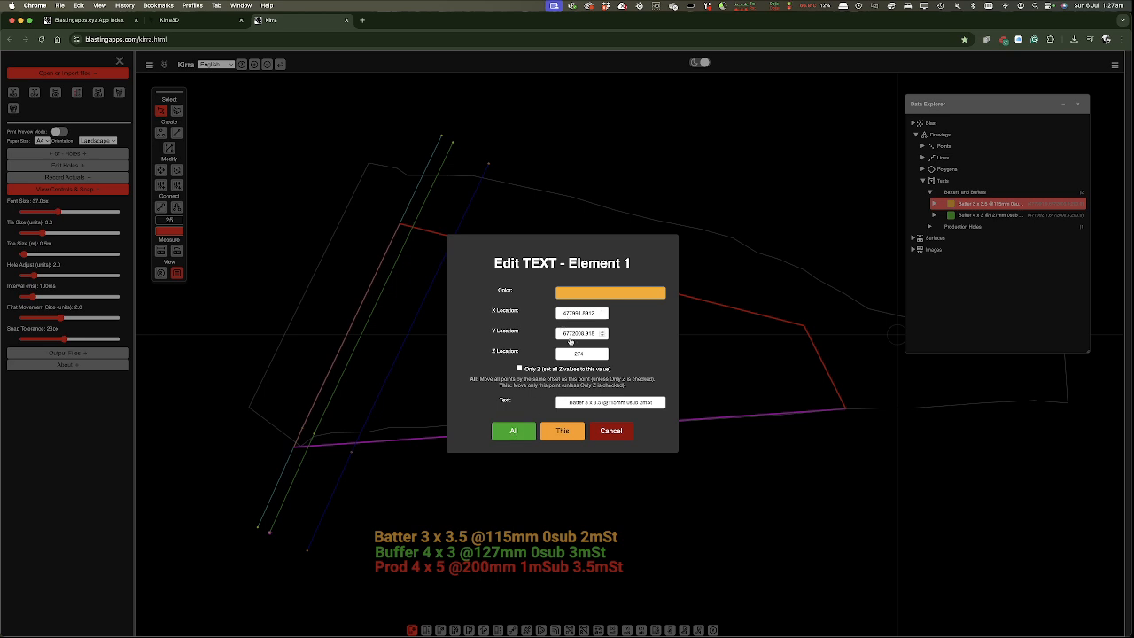
pyautogui.click(561, 432)
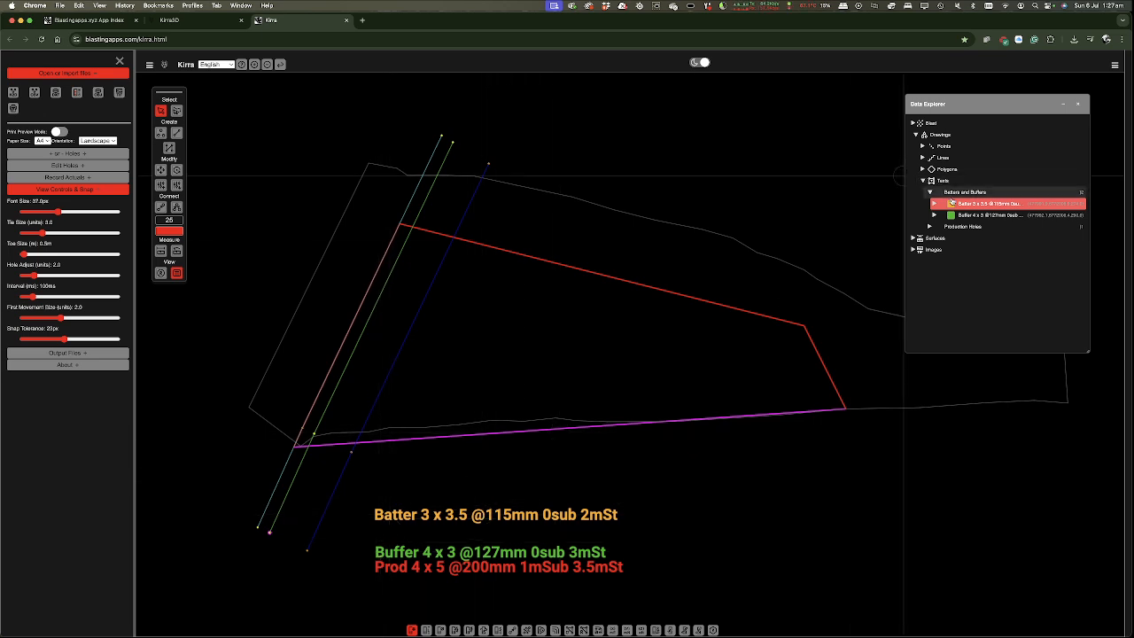
# - Set the Buffer 4 x 3 text's Y location to 6772003.423 and Z location to 274, for this element only
pyautogui.rightClick(974, 218)
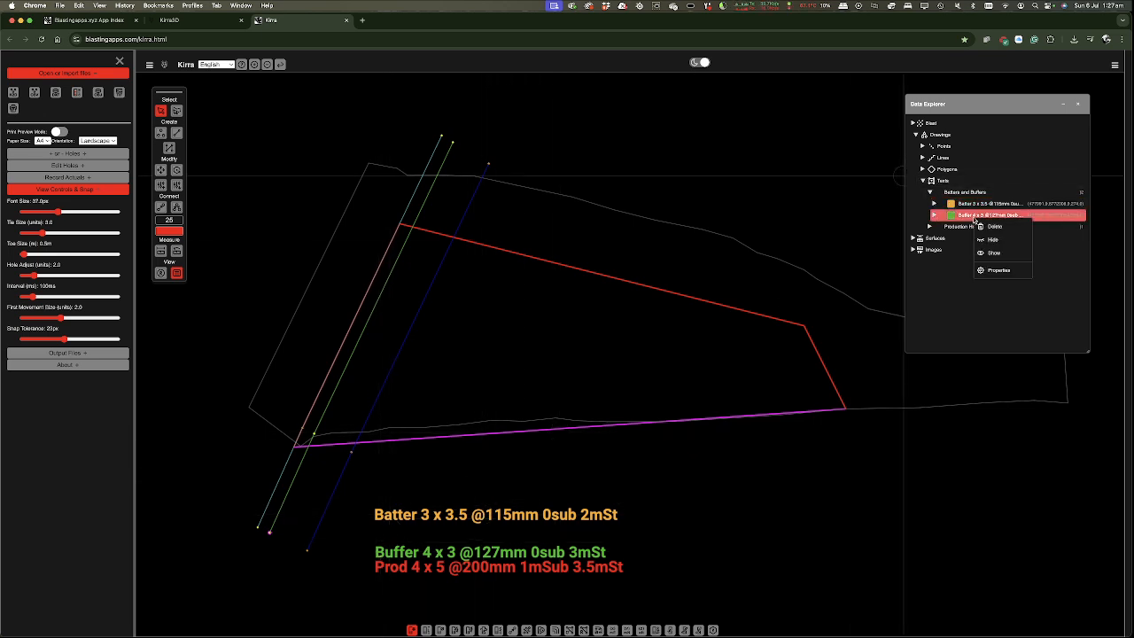
pyautogui.click(992, 270)
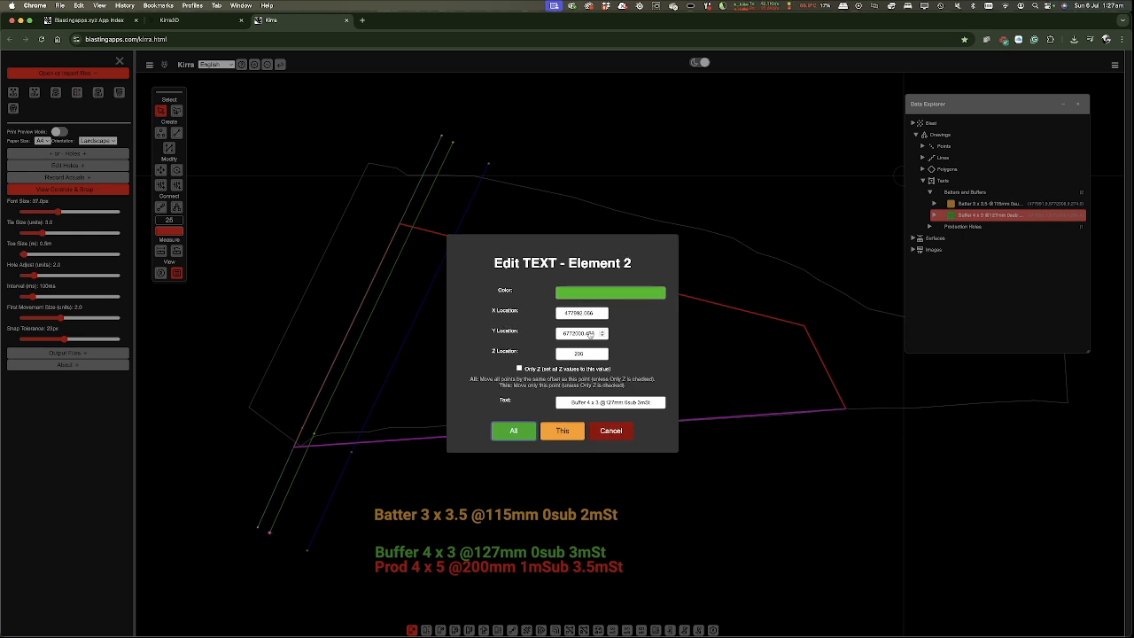
pyautogui.click(584, 336)
pyautogui.press('Tab')
pyautogui.write('2')
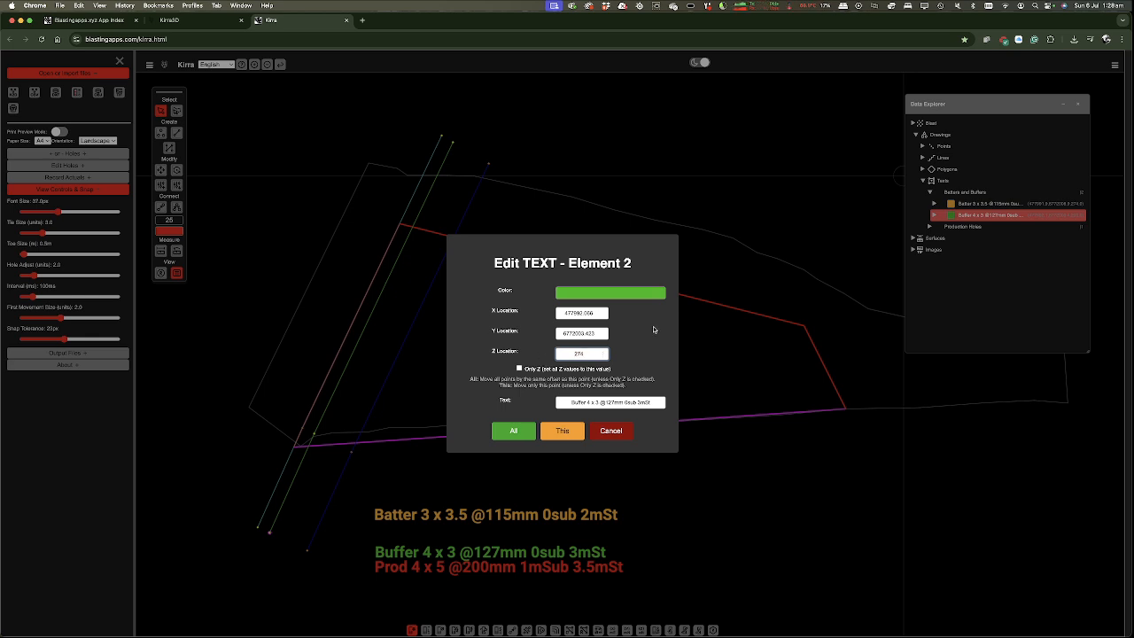
pyautogui.click(562, 431)
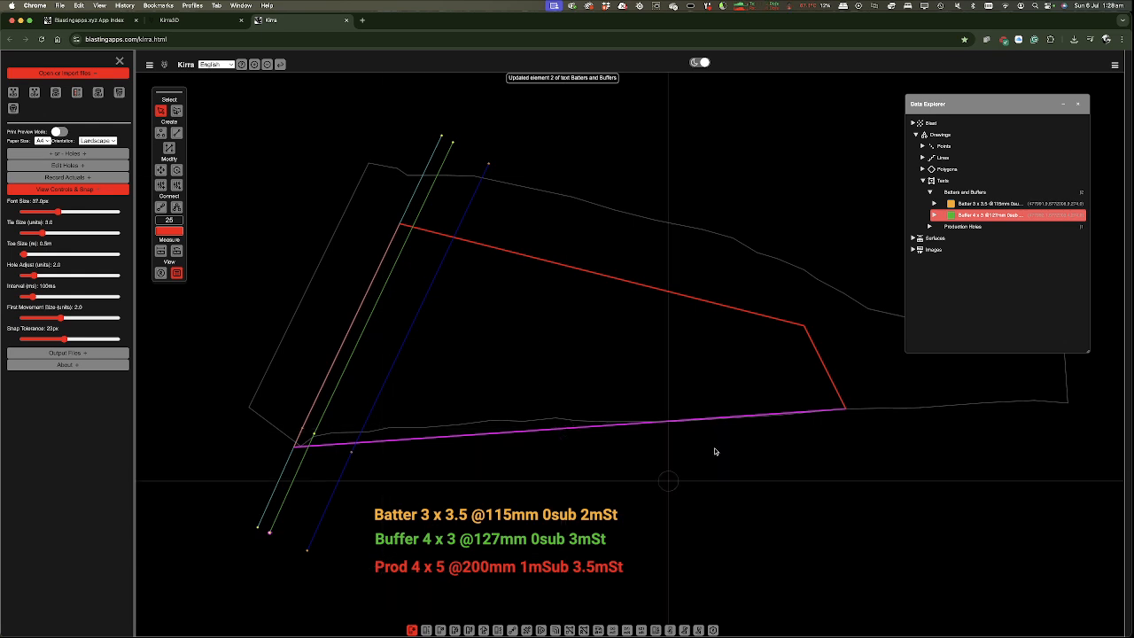
# - Set the Z location of the Production Holes text to 274, and collapse the Texts group
pyautogui.click(931, 194)
pyautogui.click(930, 203)
pyautogui.rightClick(964, 217)
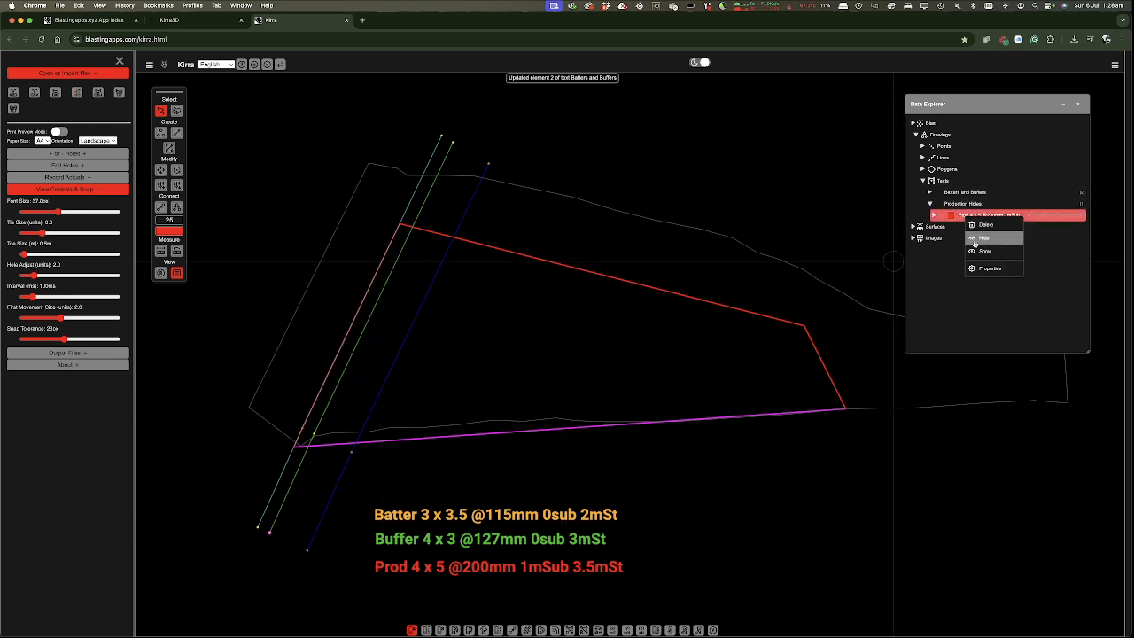
pyautogui.click(982, 266)
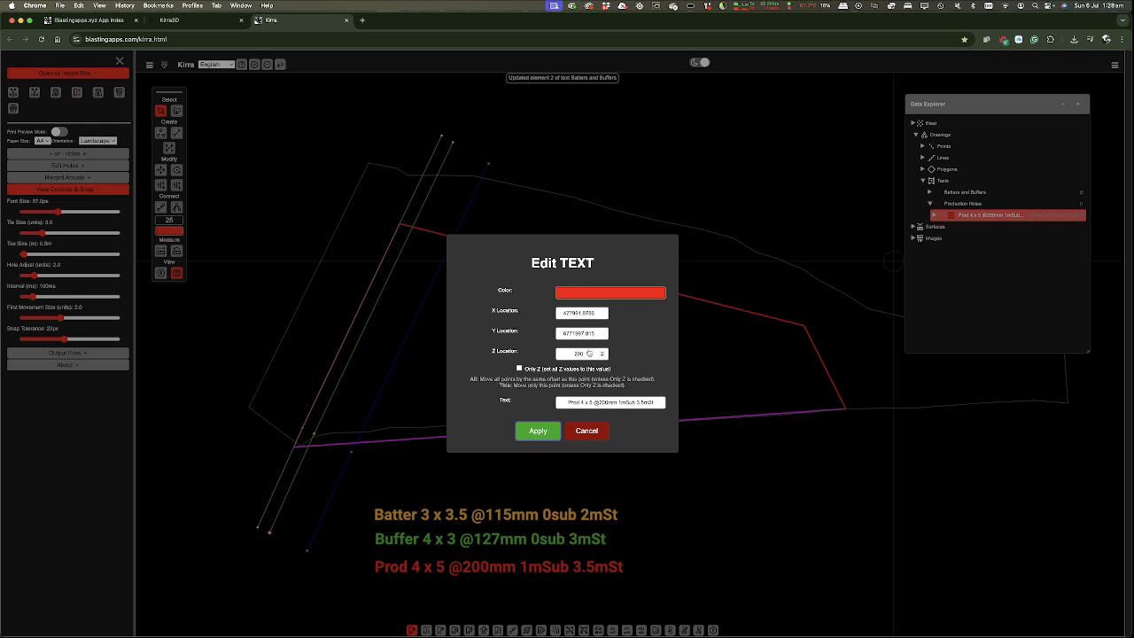
pyautogui.write('274')
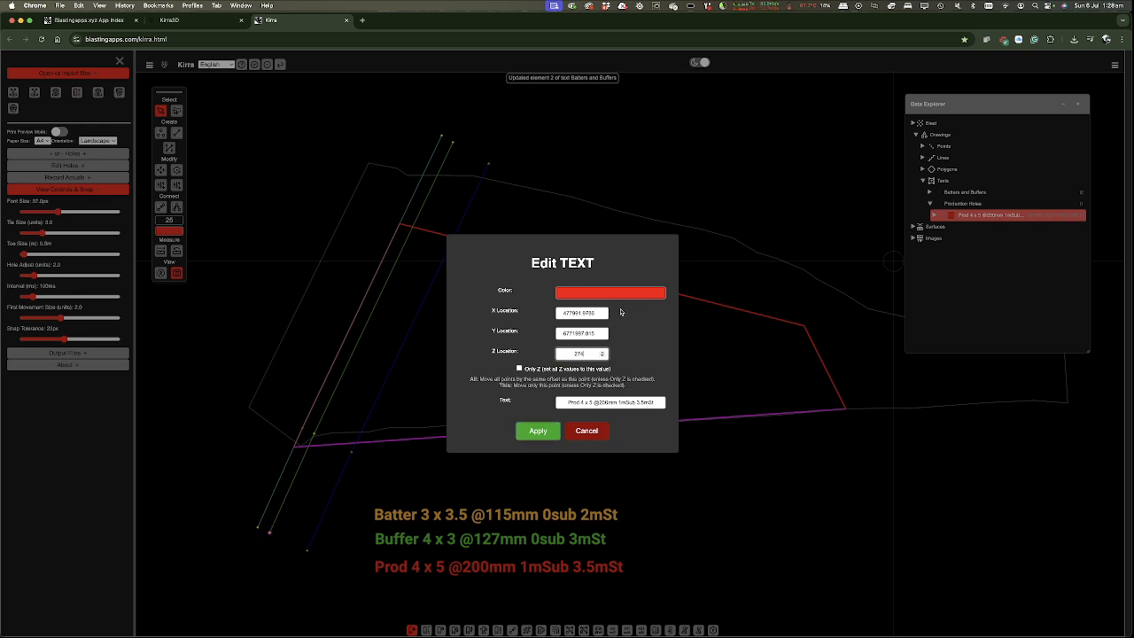
pyautogui.click(538, 430)
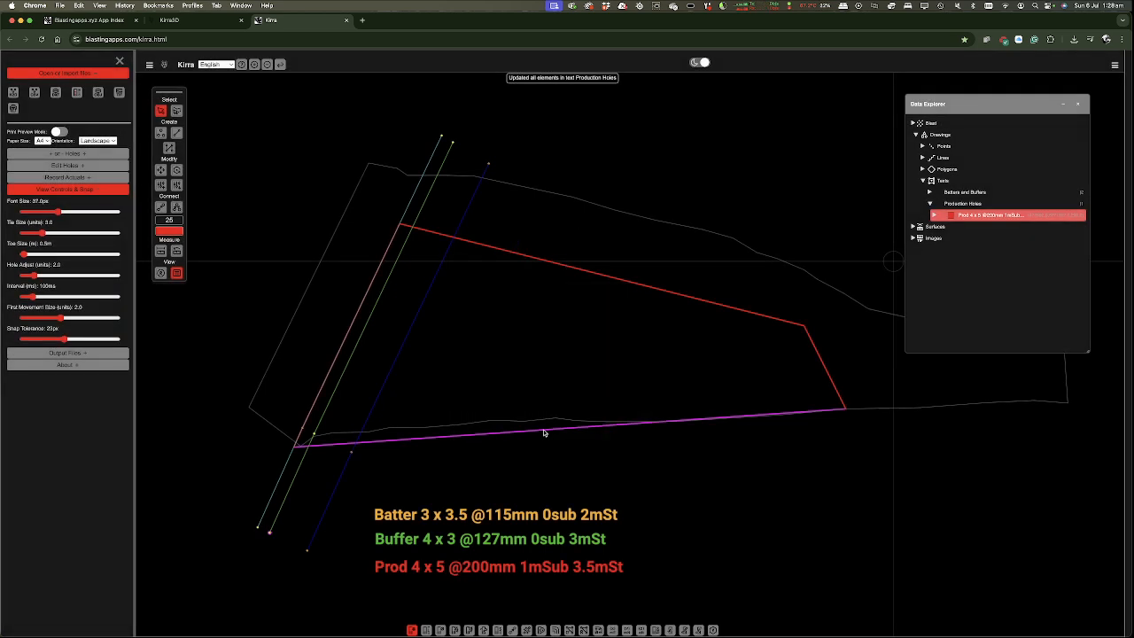
pyautogui.click(922, 180)
pyautogui.click(930, 180)
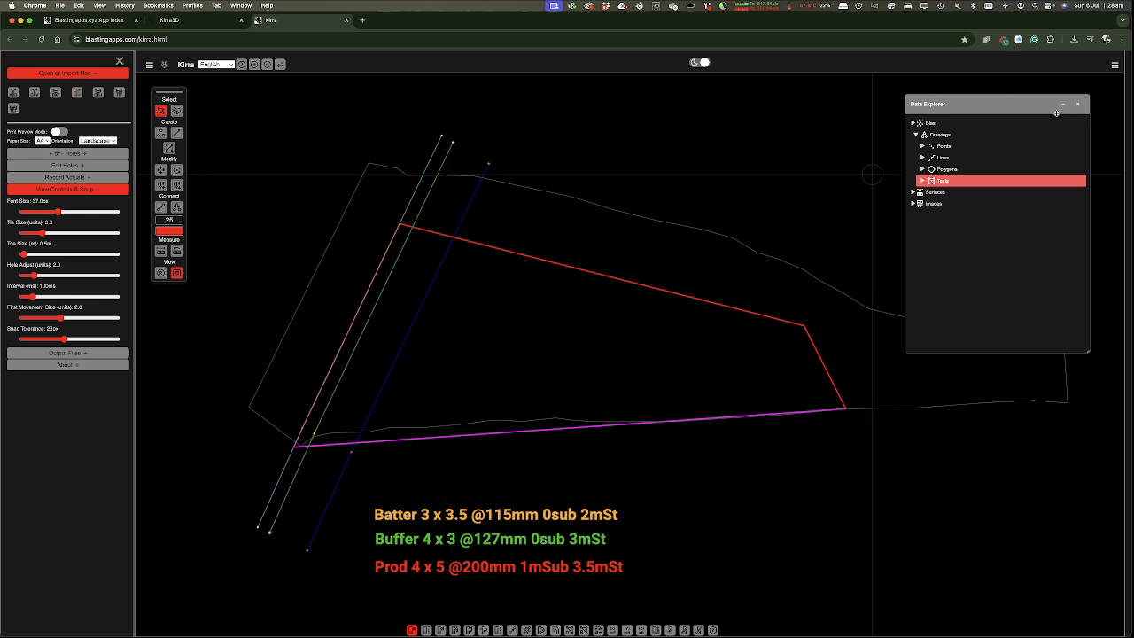
# - Close the Data Explorer and place a red text using the formula =286-274 beside the red outline's upper-right corner
pyautogui.click(179, 274)
pyautogui.click(1115, 63)
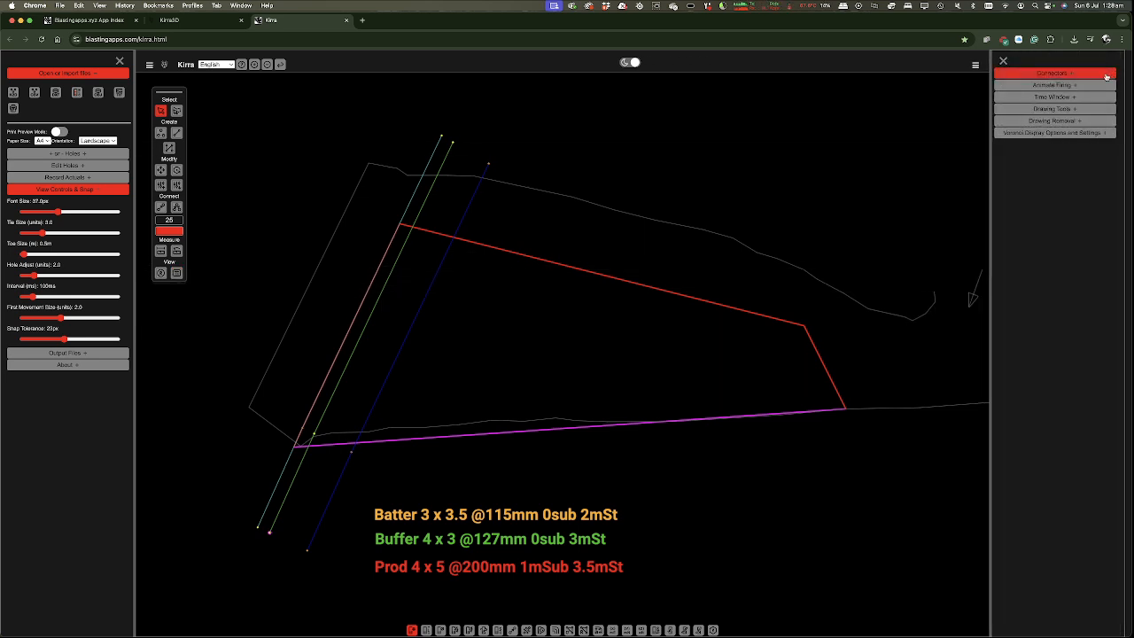
pyautogui.click(1076, 109)
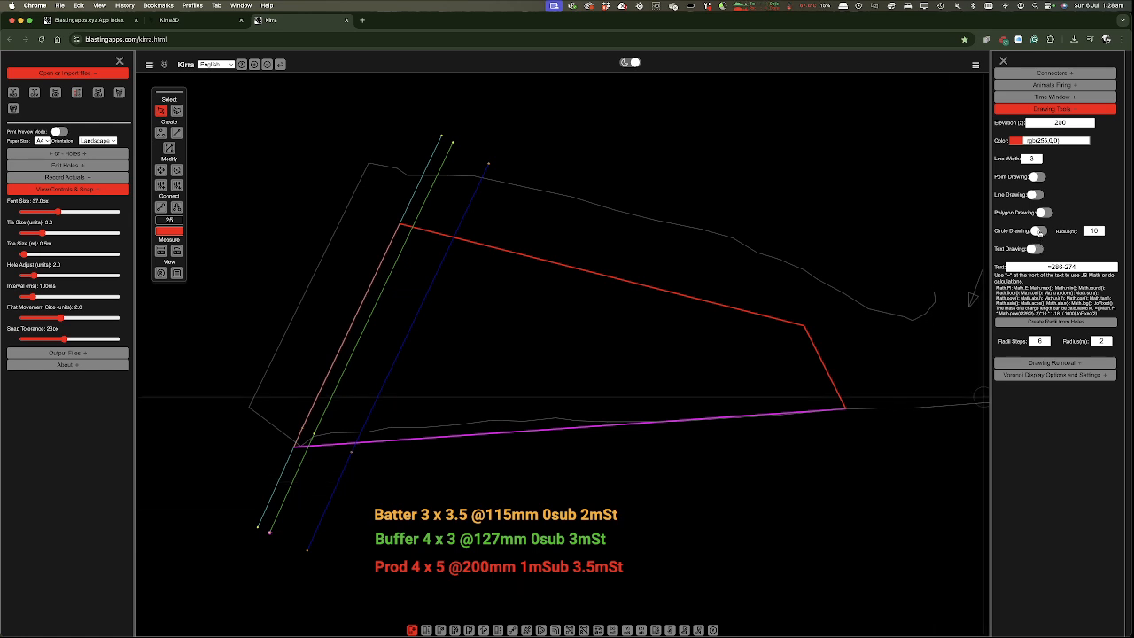
pyautogui.click(1033, 249)
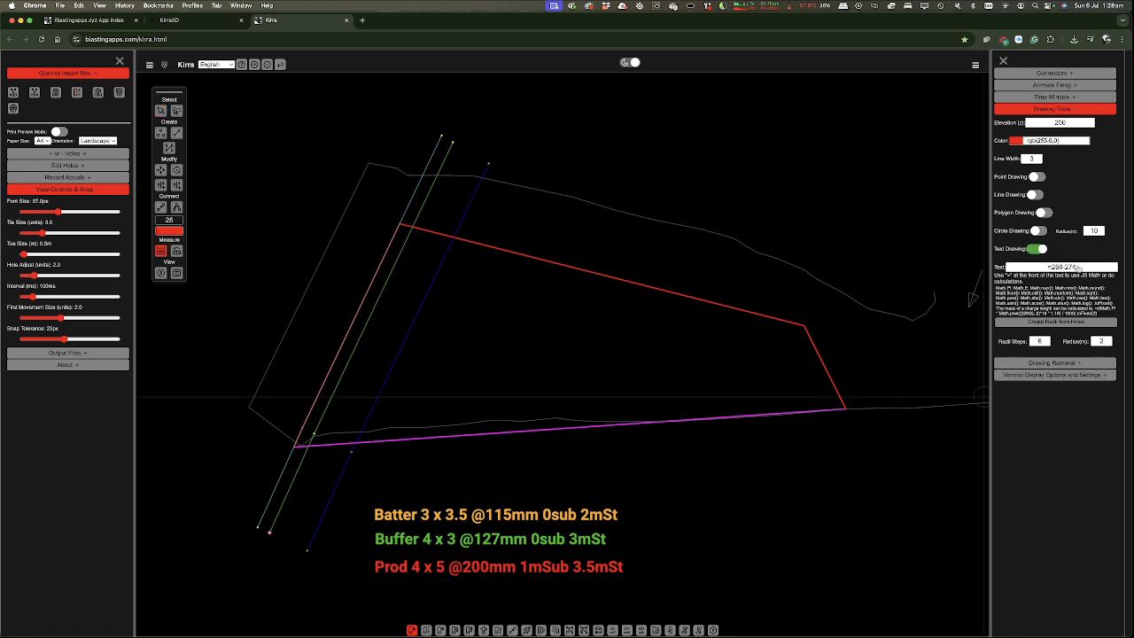
pyautogui.click(1081, 267)
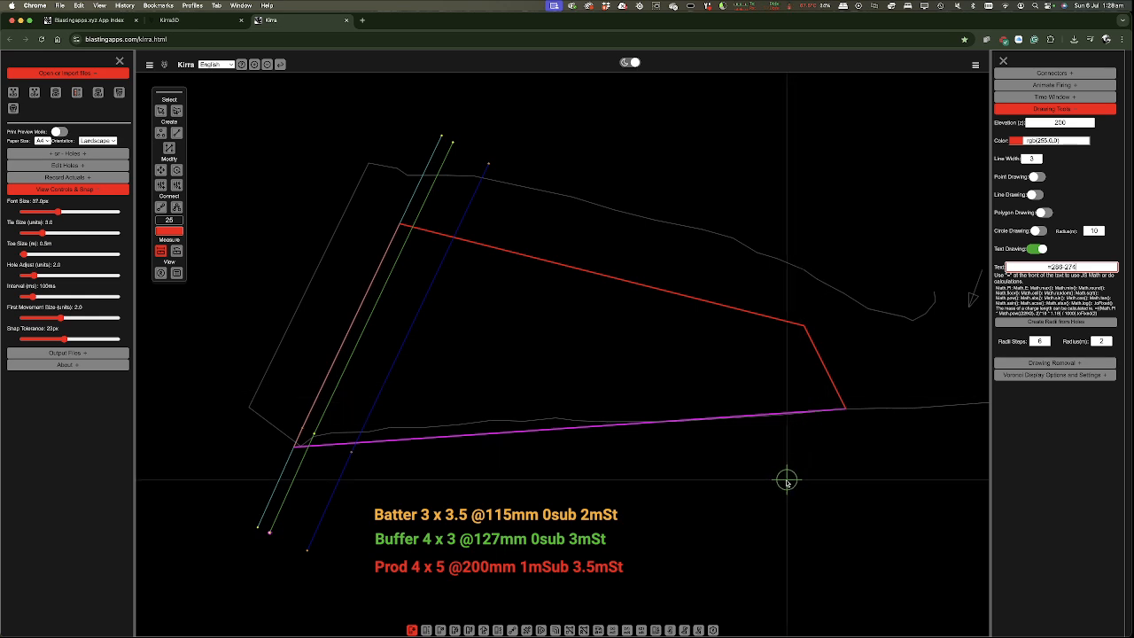
pyautogui.click(821, 329)
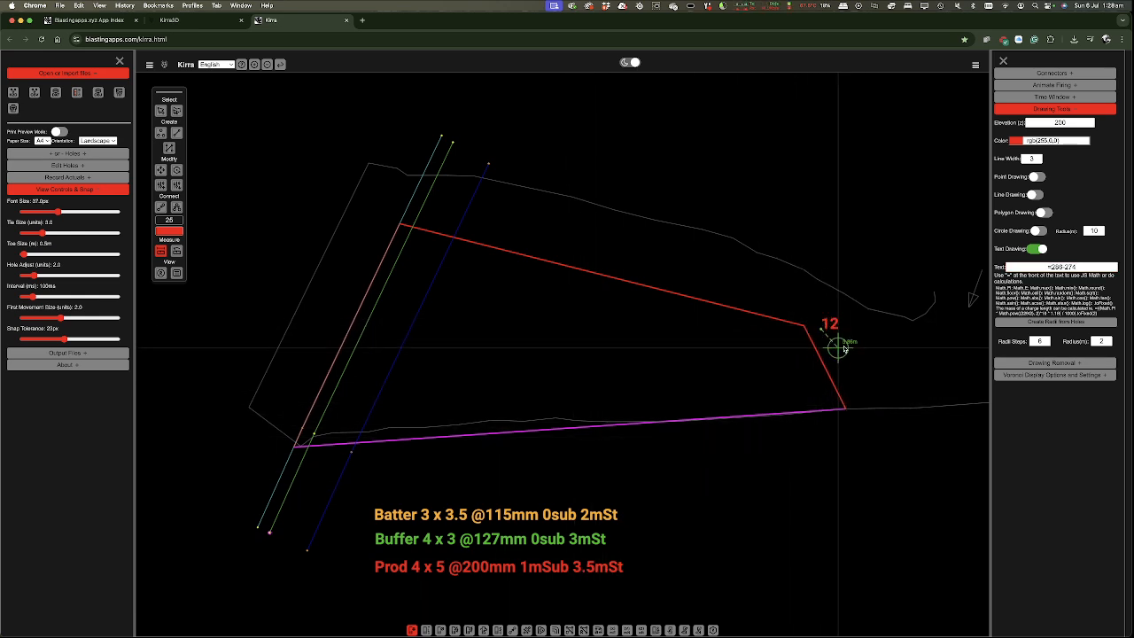
pyautogui.click(1038, 249)
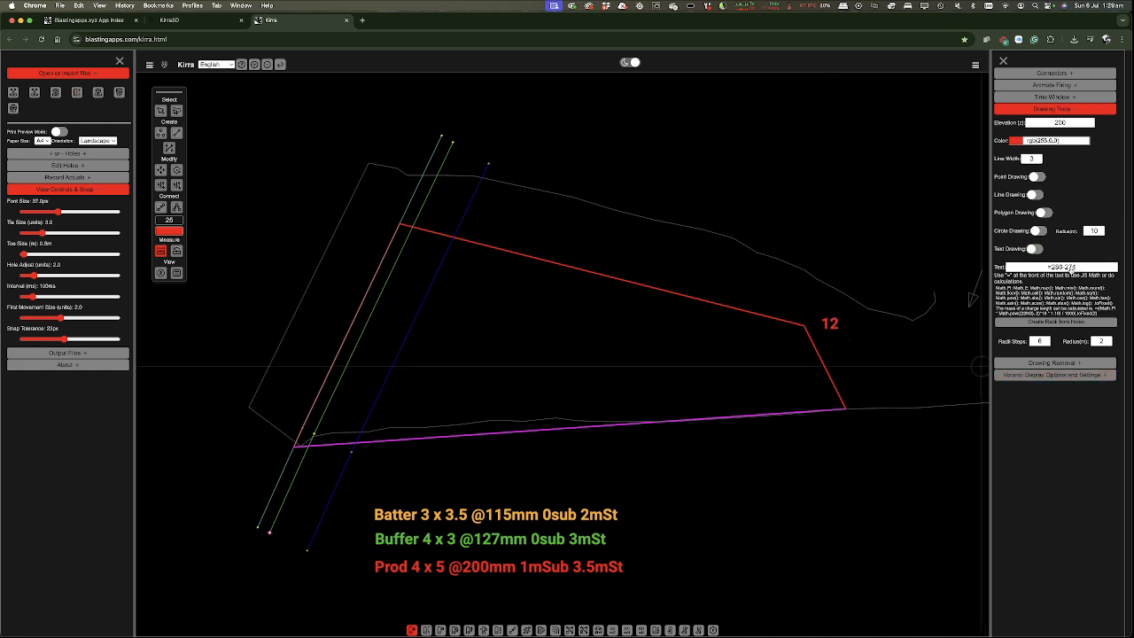
# - Place an orange rgb(255,170,0) BLAST-1 text just above the red outline's upper edge, and switch text drawing off
pyautogui.moveTo(1084, 270); pyautogui.dragTo(1051, 270)
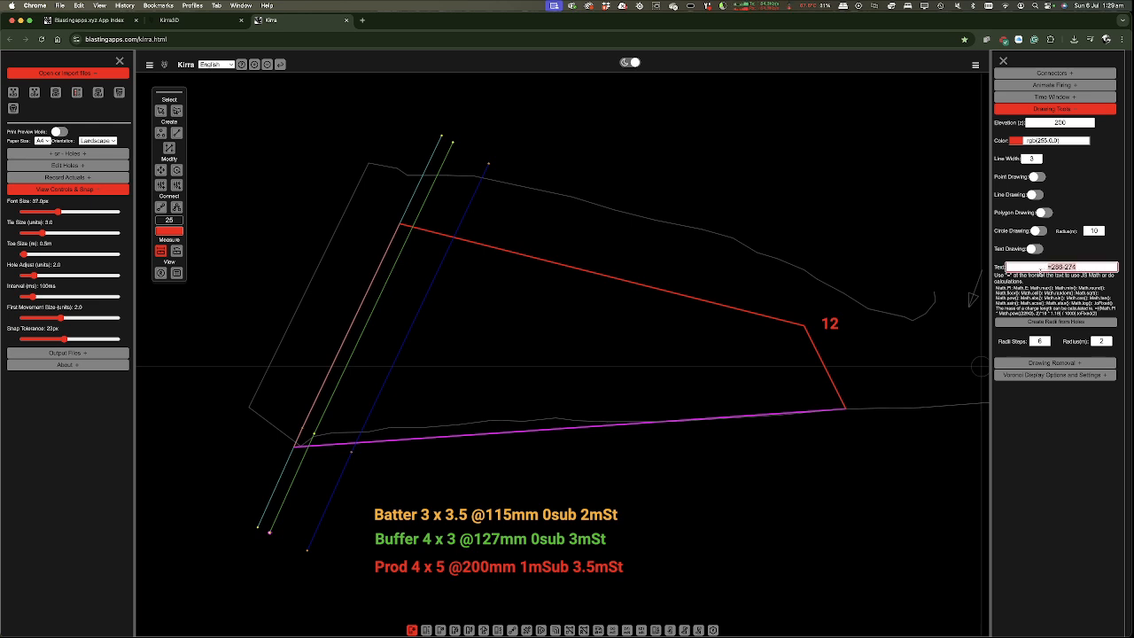
pyautogui.write('BLAST-1')
pyautogui.click(1013, 141)
pyautogui.click(1037, 206)
pyautogui.click(1079, 461)
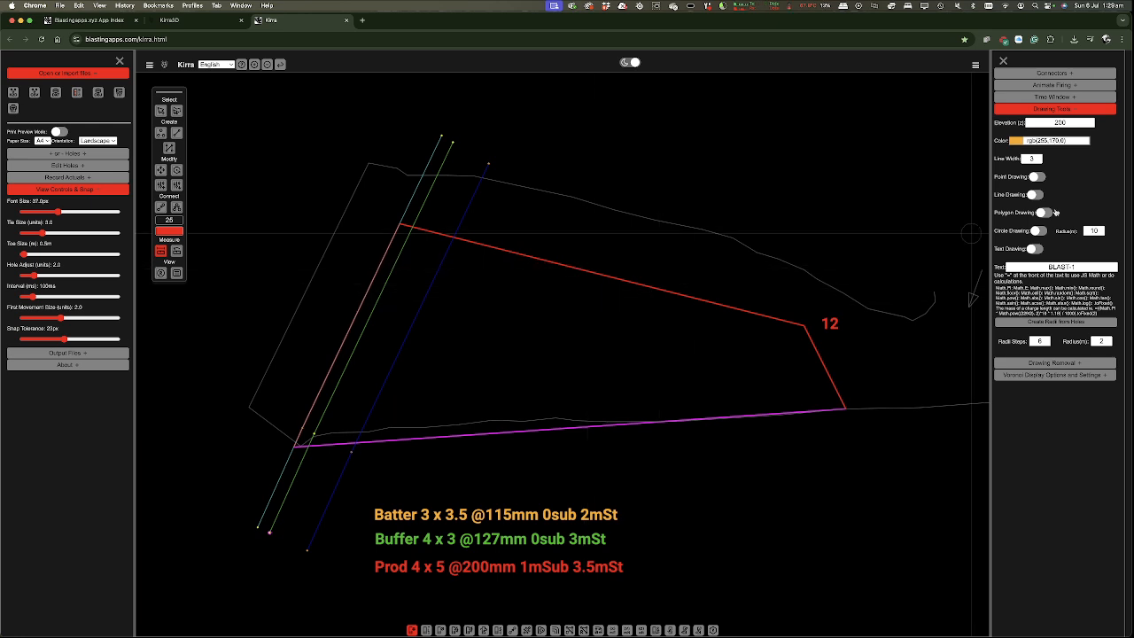
pyautogui.click(1037, 249)
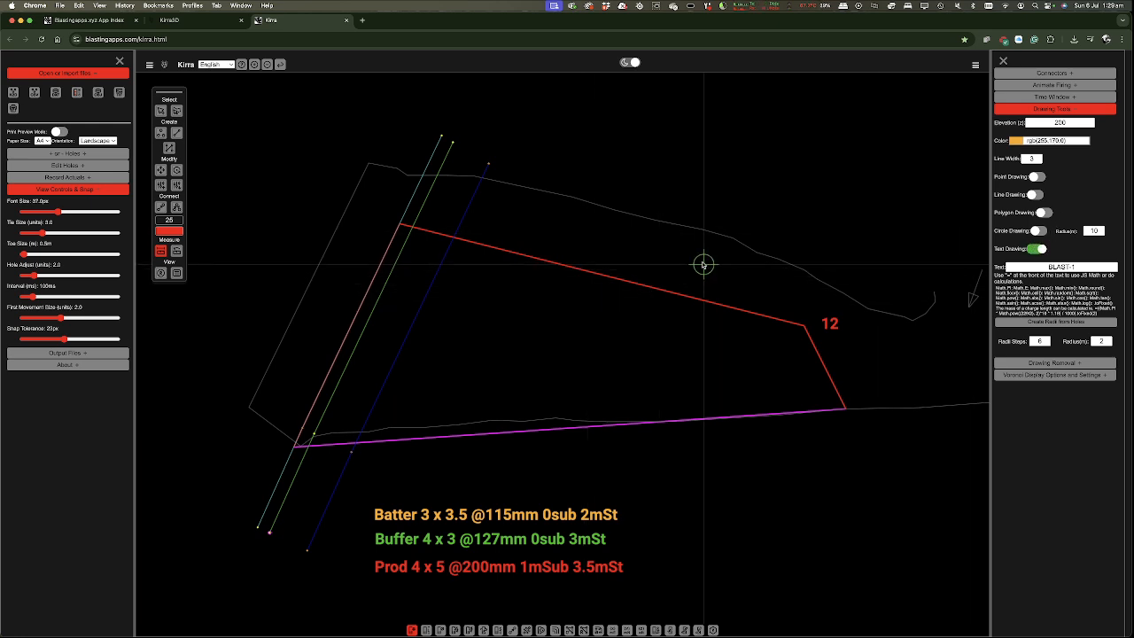
pyautogui.click(583, 259)
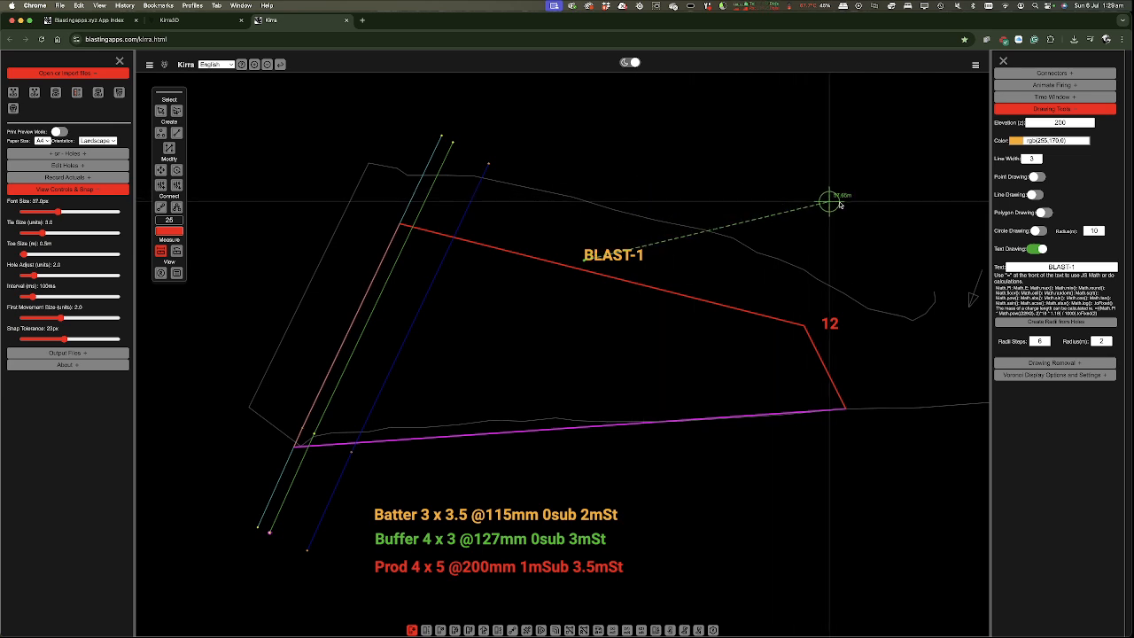
pyautogui.click(1038, 249)
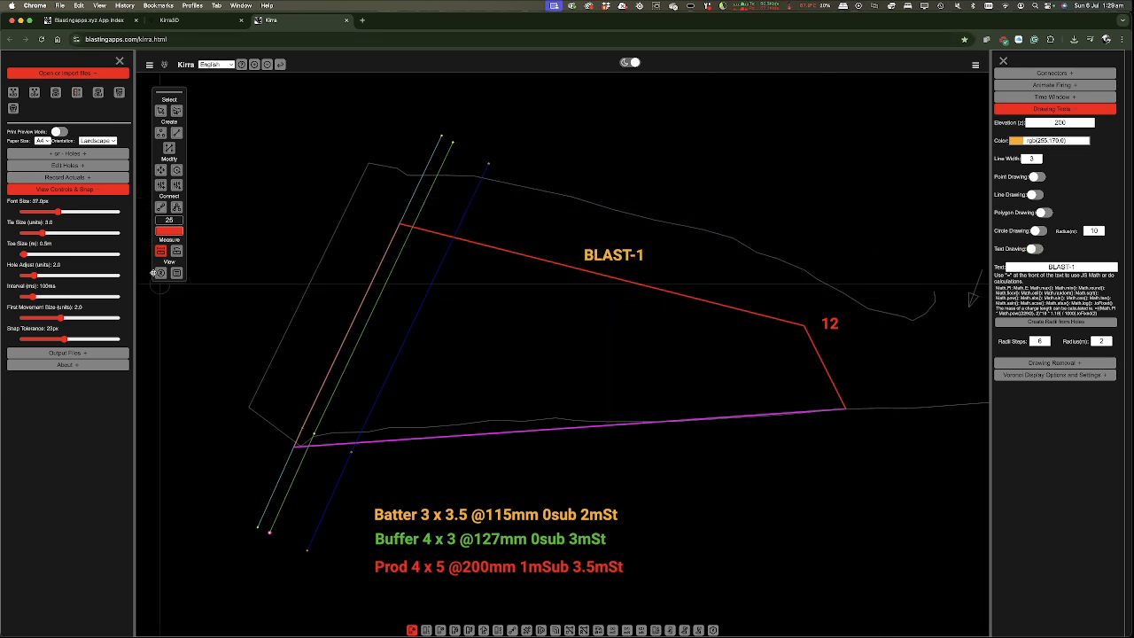
# - Measure a distance with the Ruler from the magenta base line to a point inside the red outline
pyautogui.click(161, 251)
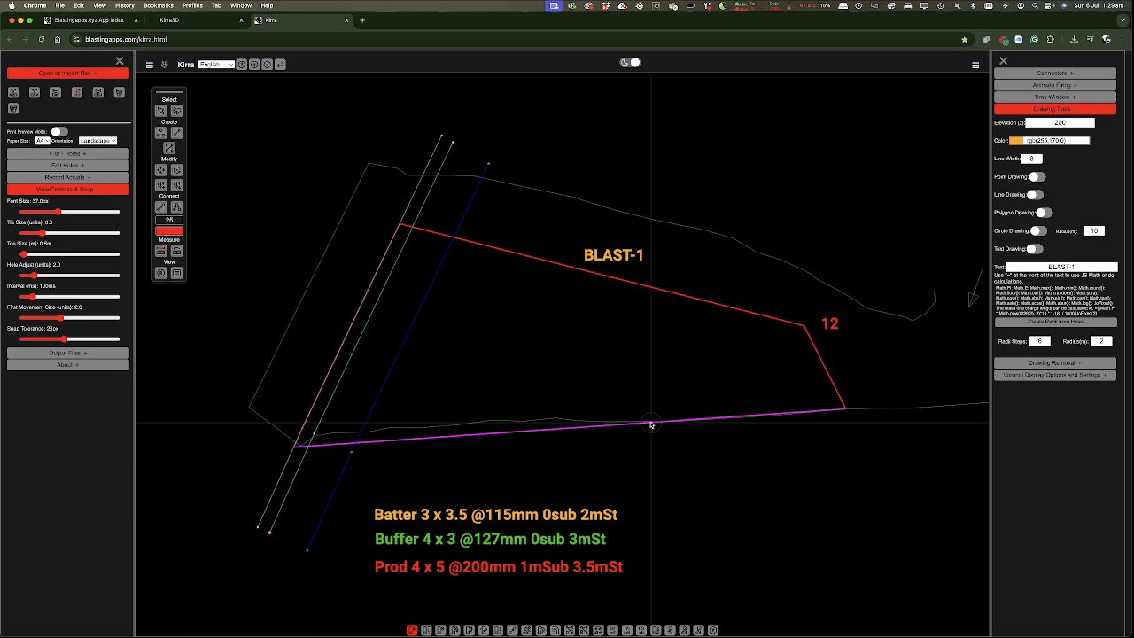
pyautogui.click(161, 251)
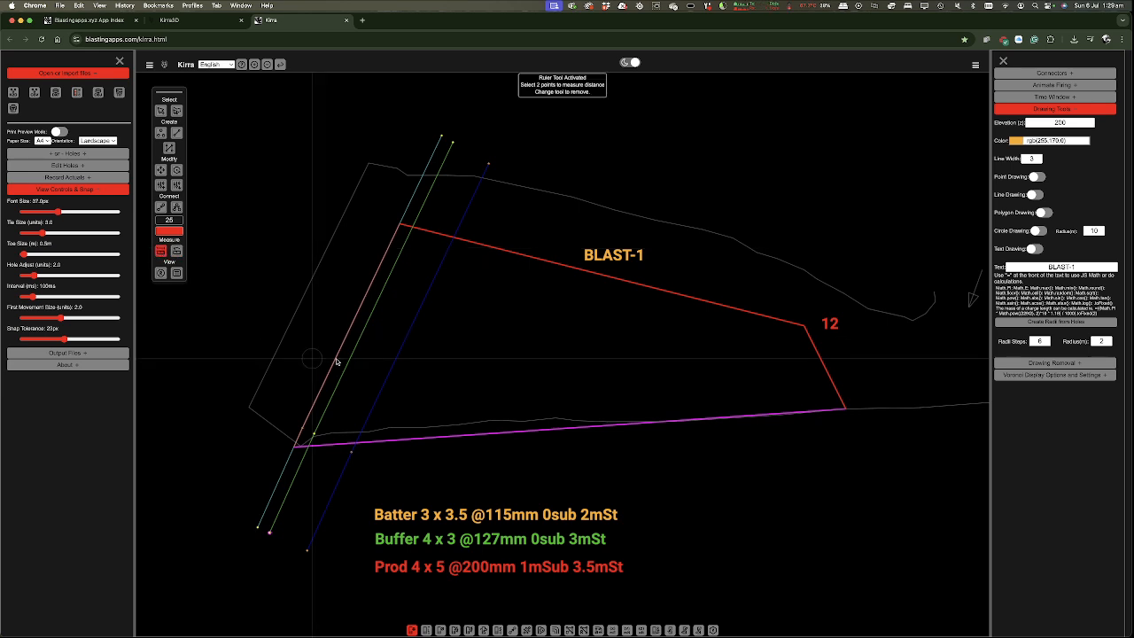
pyautogui.click(725, 418)
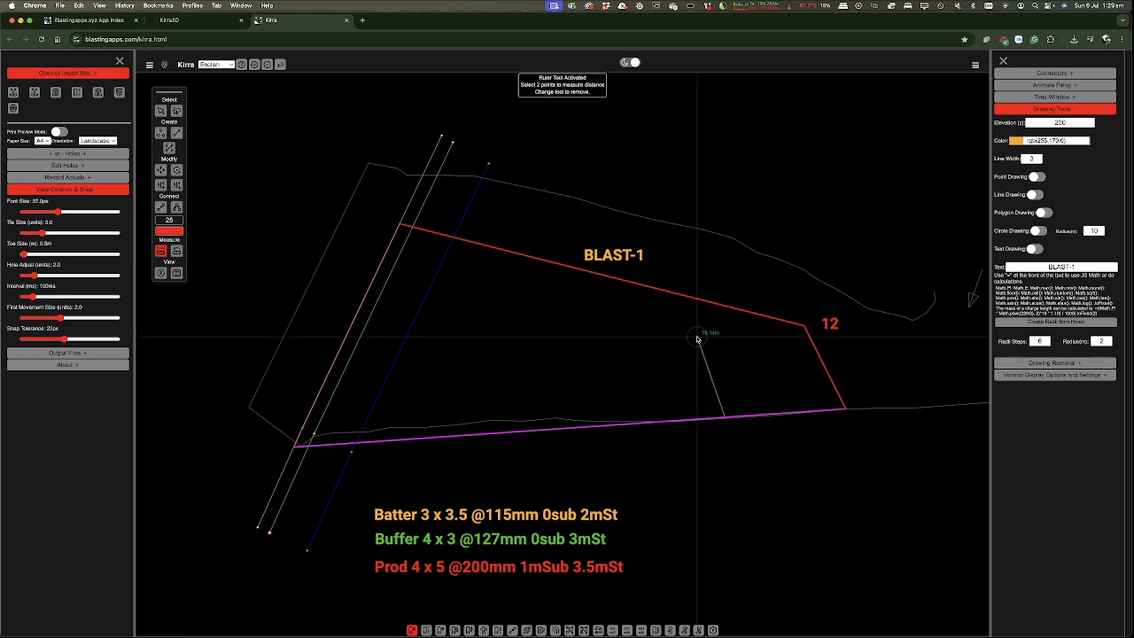
pyautogui.scroll(3, 698, 337)
pyautogui.scroll(8, 697, 339)
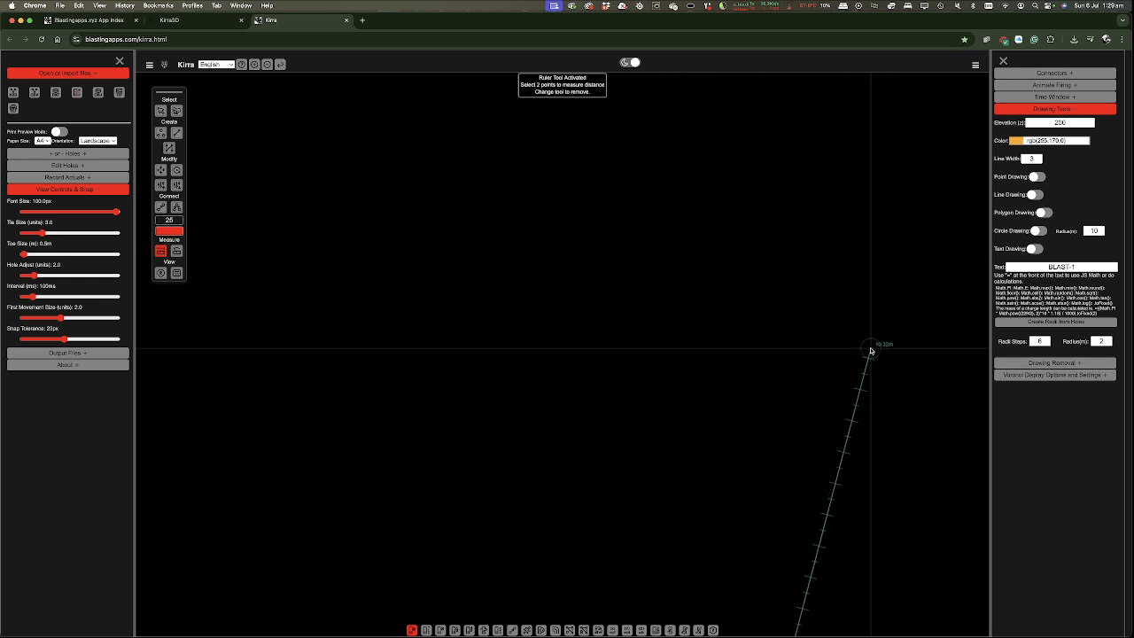
pyautogui.scroll(-5, 871, 347)
pyautogui.scroll(-3, 614, 287)
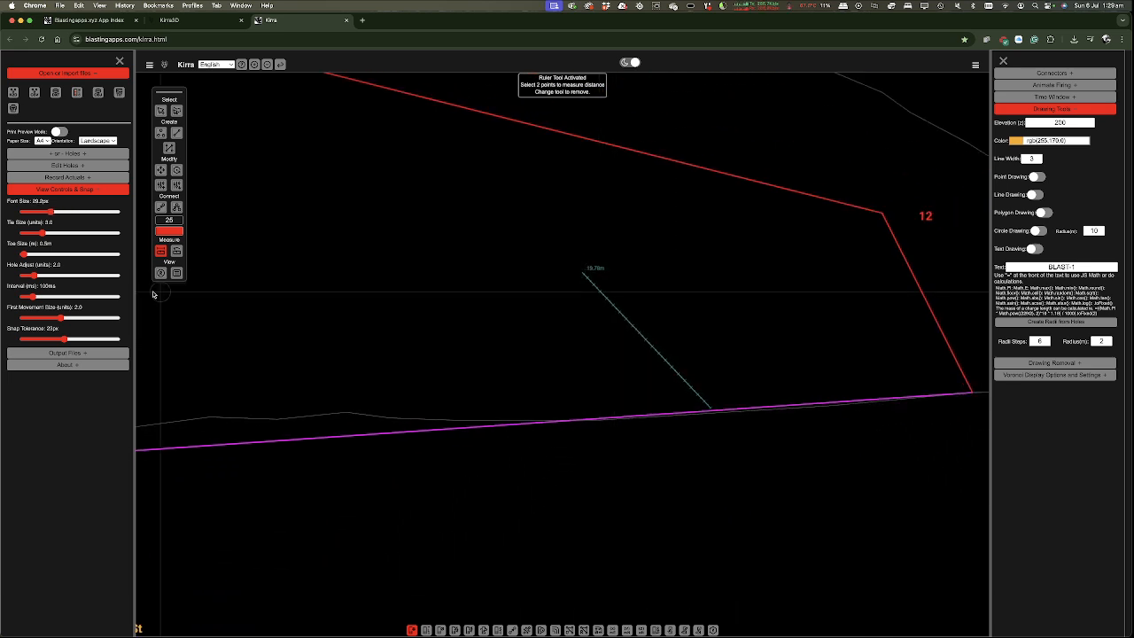
# - Measure a three-point bearing with the Protractor inside the red outline, and switch the measuring tool off
pyautogui.click(176, 250)
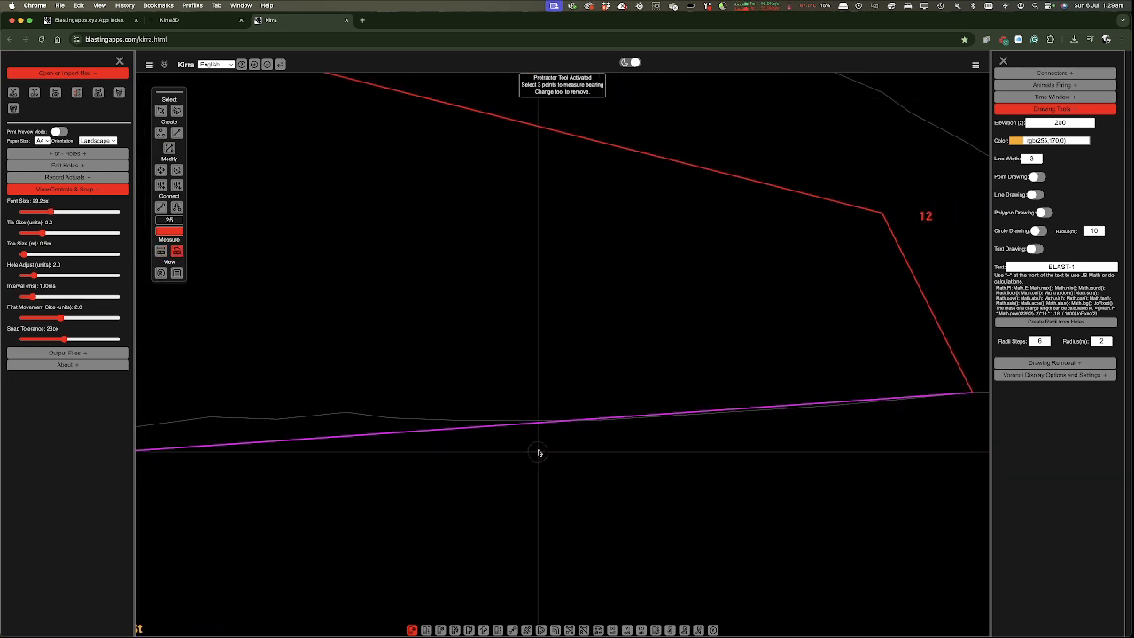
pyautogui.click(488, 279)
pyautogui.click(404, 200)
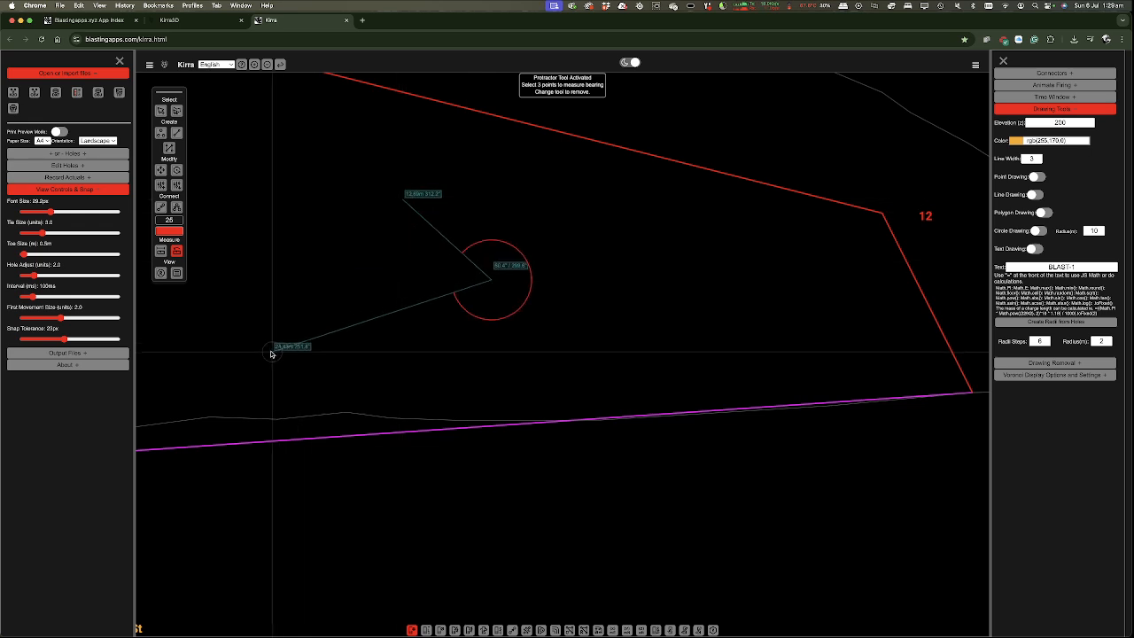
pyautogui.click(275, 347)
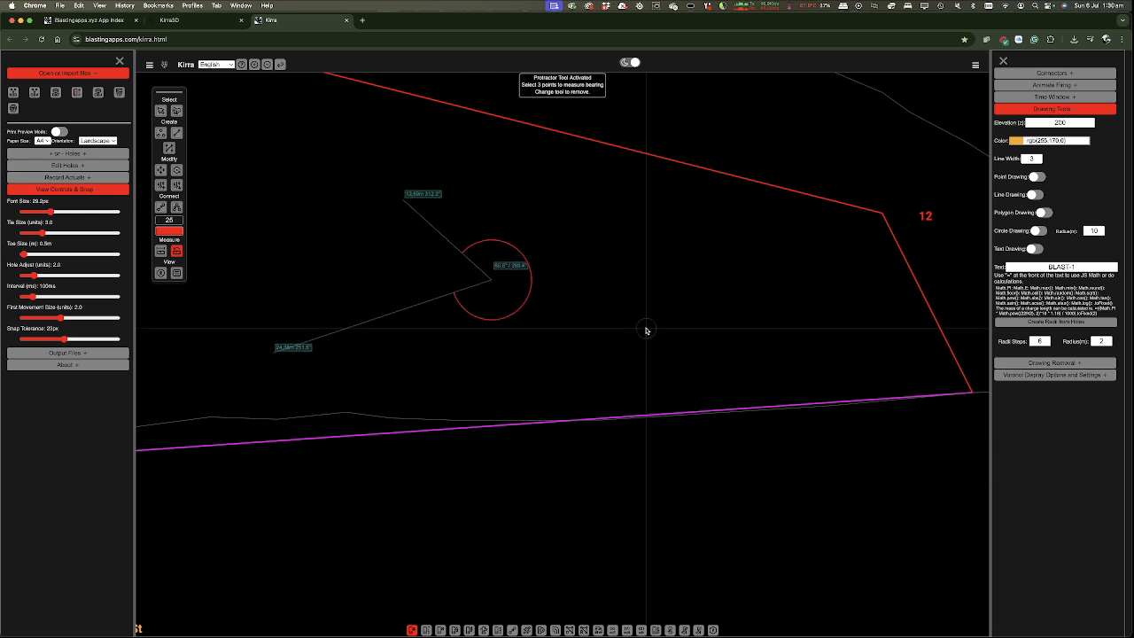
pyautogui.click(161, 250)
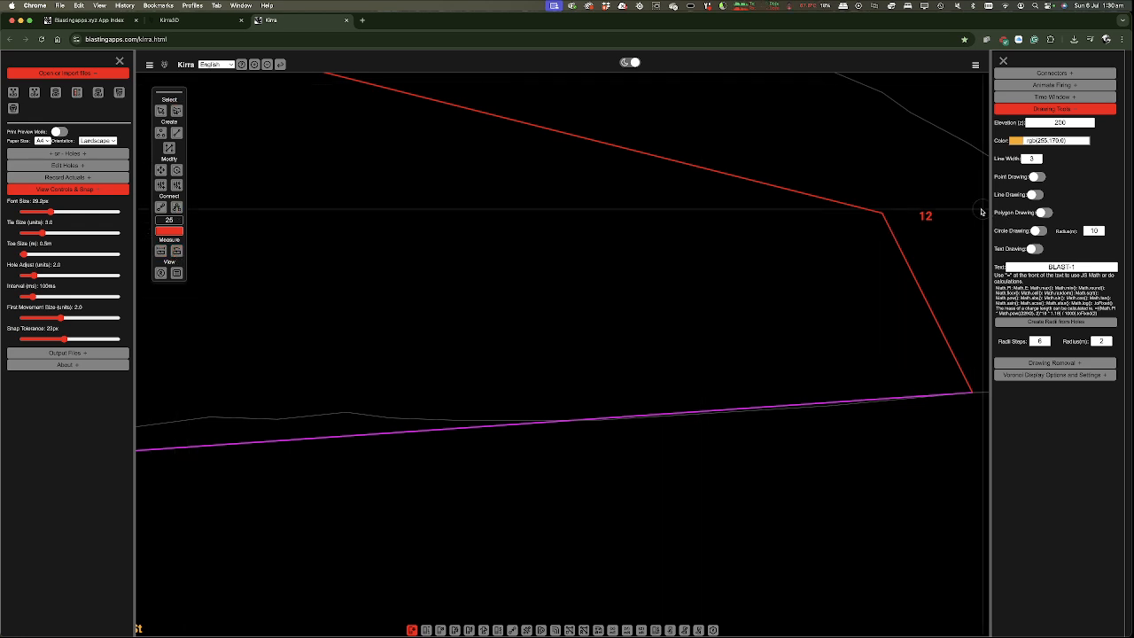
pyautogui.scroll(-6, 683, 435)
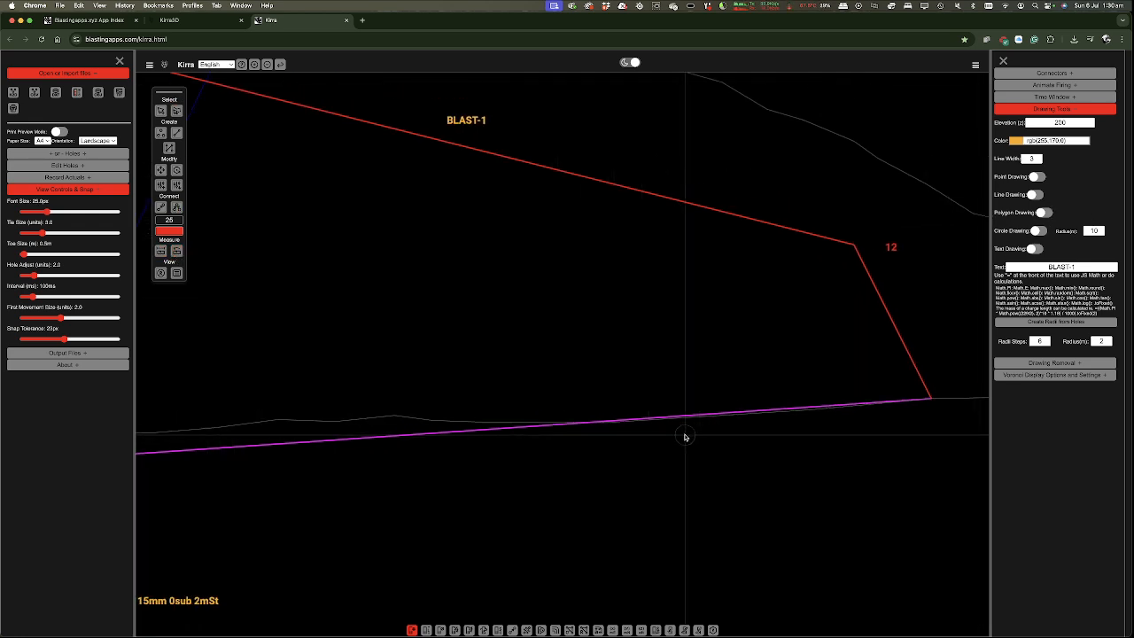
pyautogui.scroll(-2, 681, 439)
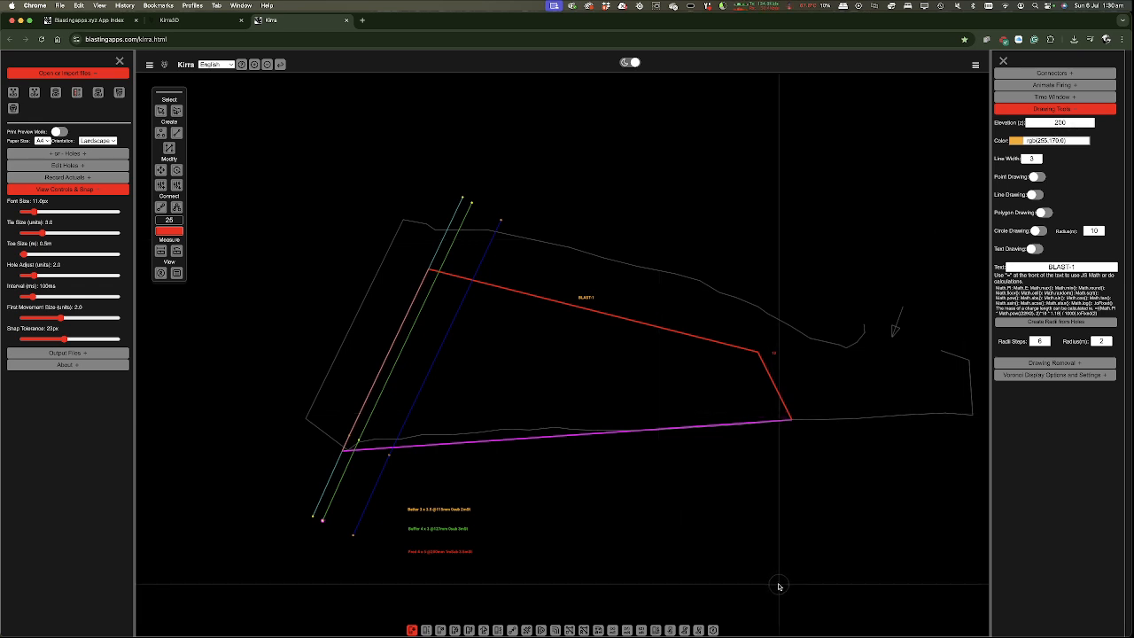
# - Open the Data Explorer and expand the Texts group
pyautogui.click(176, 272)
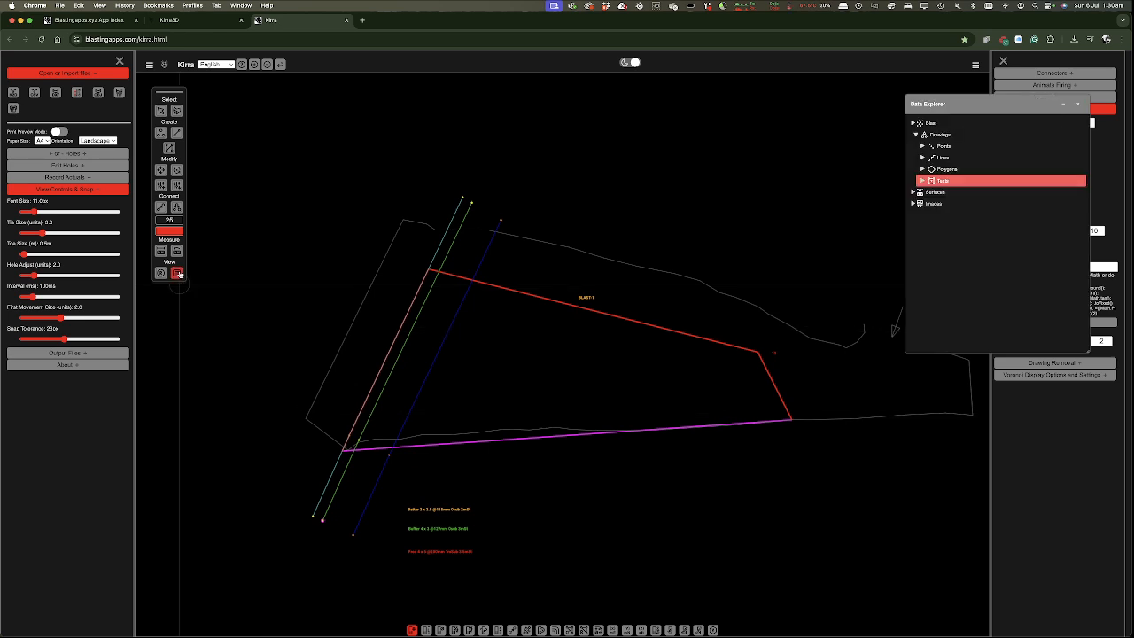
pyautogui.click(923, 181)
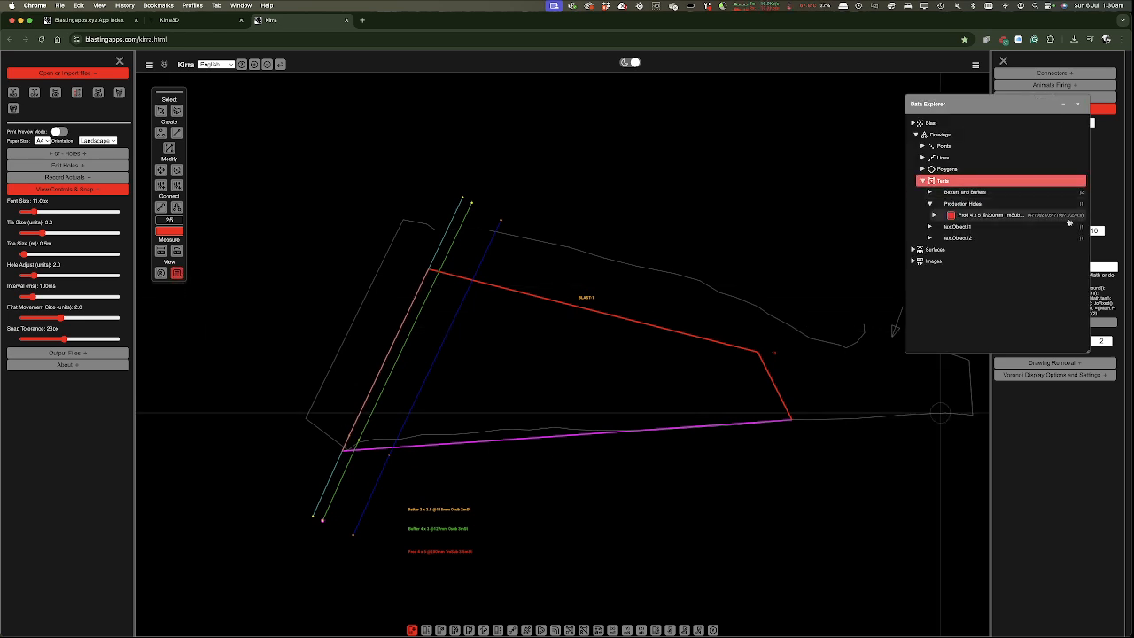
pyautogui.rightClick(967, 227)
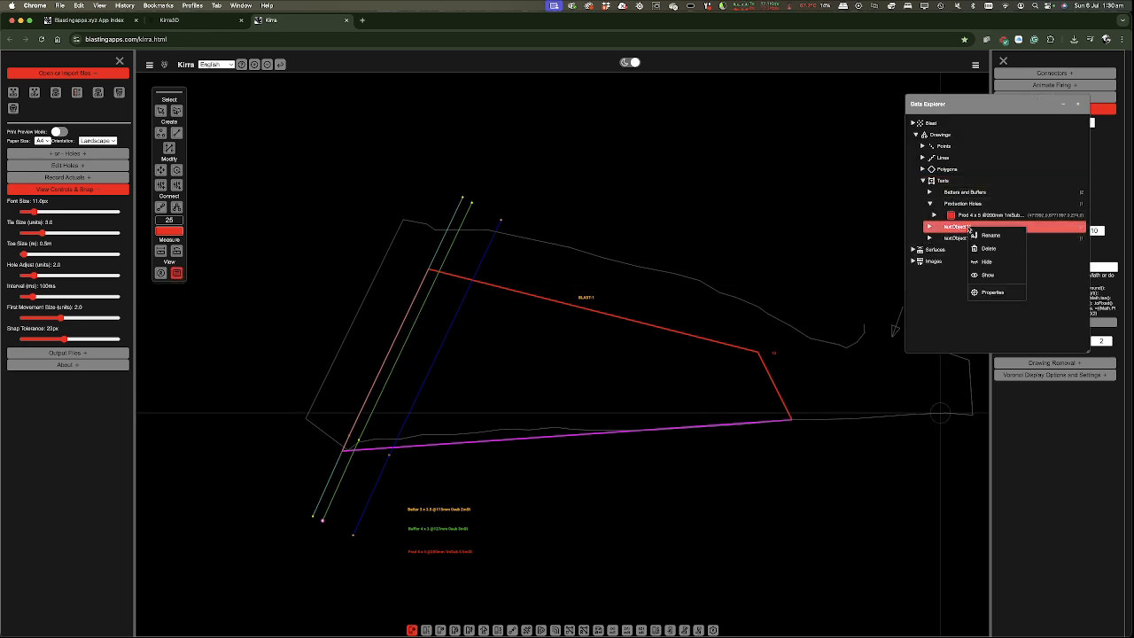
pyautogui.click(983, 235)
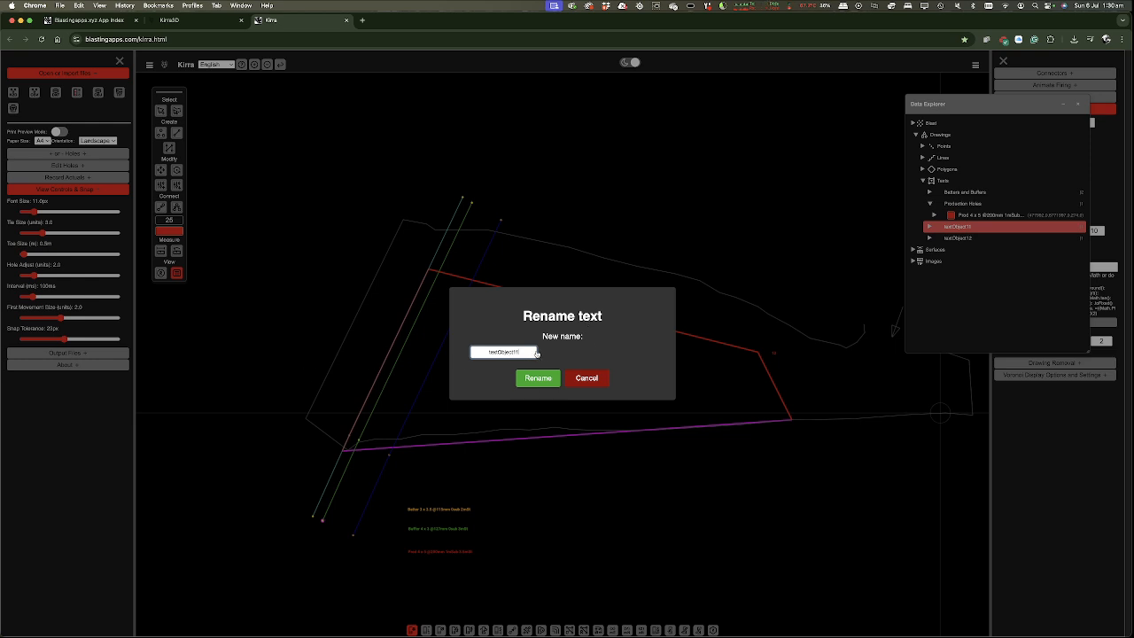
pyautogui.click(576, 378)
# - Expand textObject11 to check its content and rename it BENCH HEIGHT
pyautogui.click(929, 228)
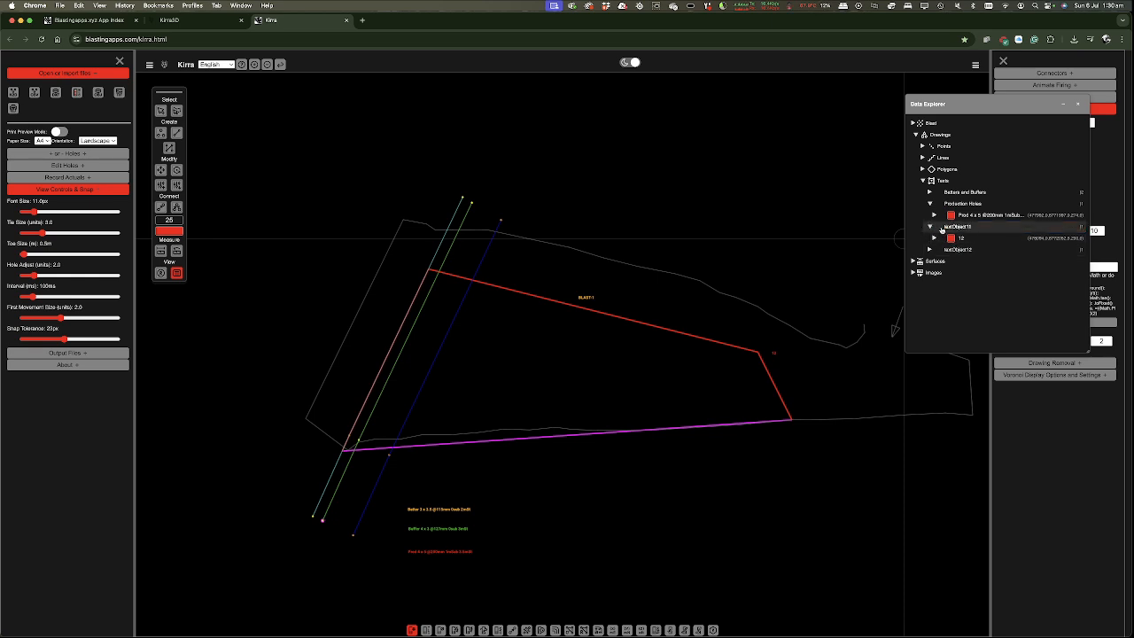
pyautogui.rightClick(965, 228)
pyautogui.click(975, 246)
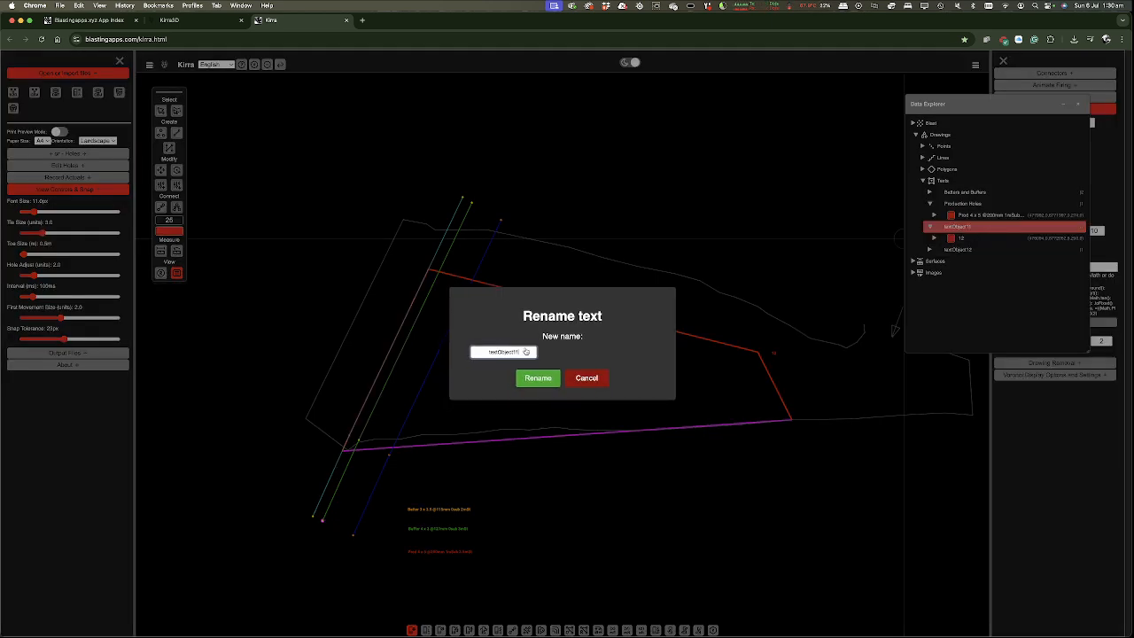
pyautogui.doubleClick(506, 353)
pyautogui.write('ti')
pyautogui.write(' HEIGHT')
pyautogui.click(534, 378)
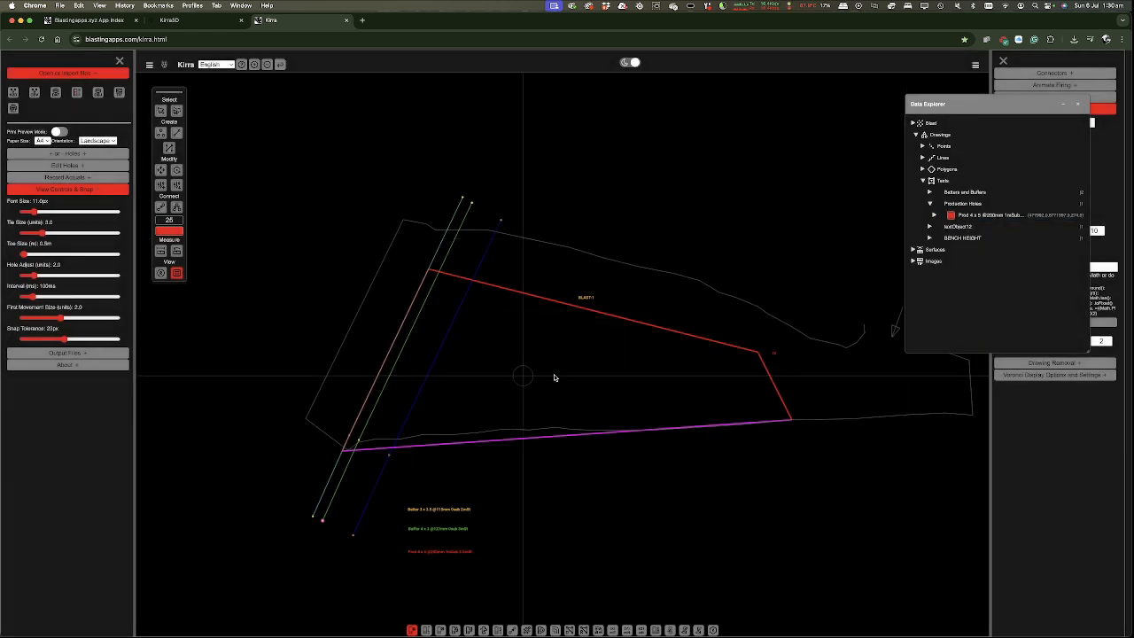
# - Rename the textObject12 text object to BLASTNAME
pyautogui.rightClick(964, 226)
pyautogui.click(985, 233)
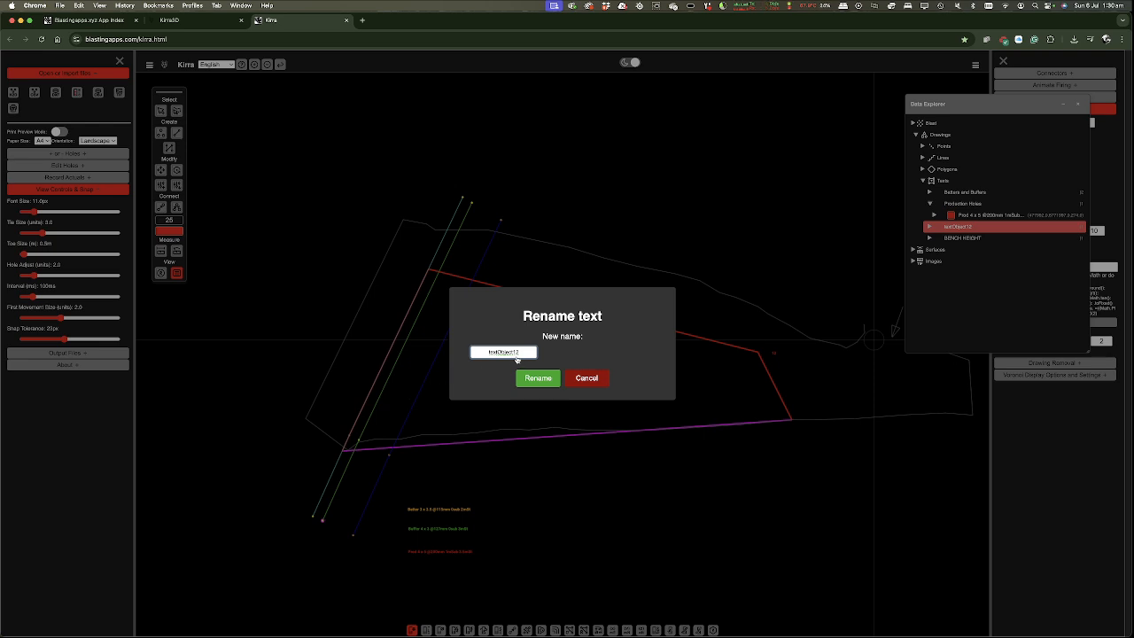
pyautogui.moveTo(522, 355); pyautogui.dragTo(451, 352)
pyautogui.write('t')
pyautogui.write('LASTNAME')
pyautogui.click(540, 379)
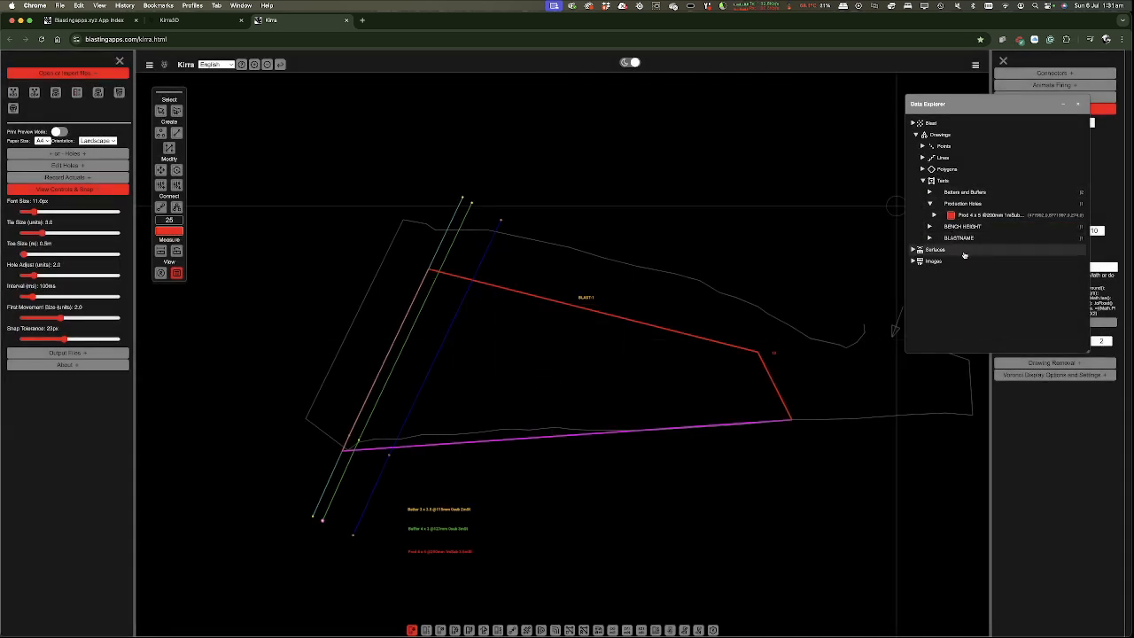
# - Set the Z location of the BLAST-1 text under BLASTNAME to 287, using the Only Z option
pyautogui.click(929, 238)
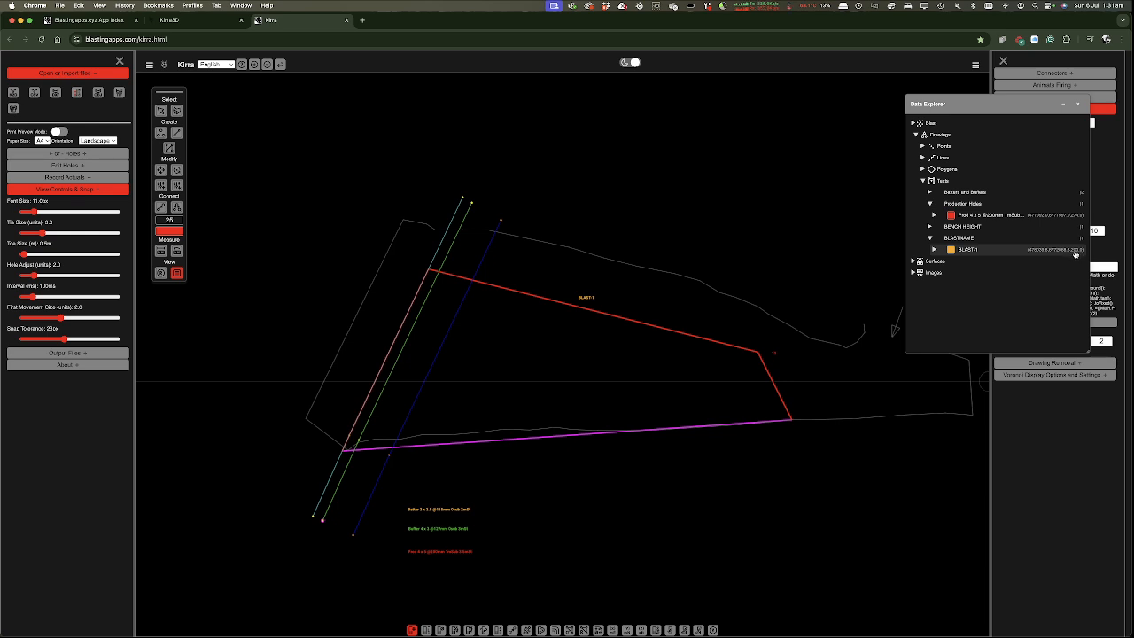
pyautogui.rightClick(987, 256)
pyautogui.click(1009, 310)
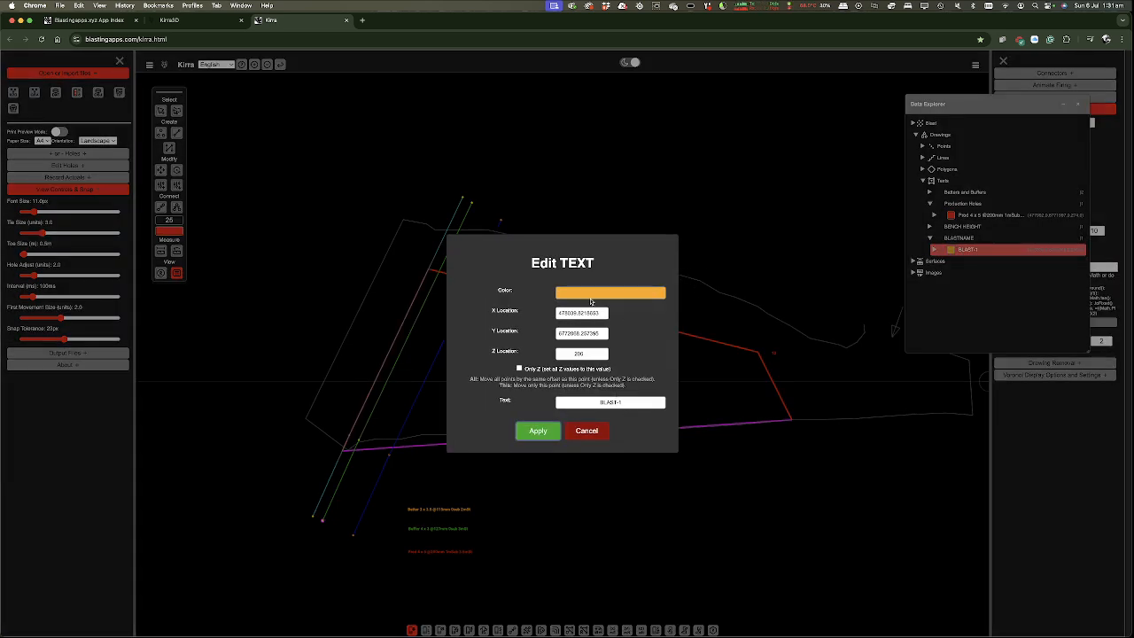
pyautogui.doubleClick(585, 354)
pyautogui.write('2')
pyautogui.click(519, 368)
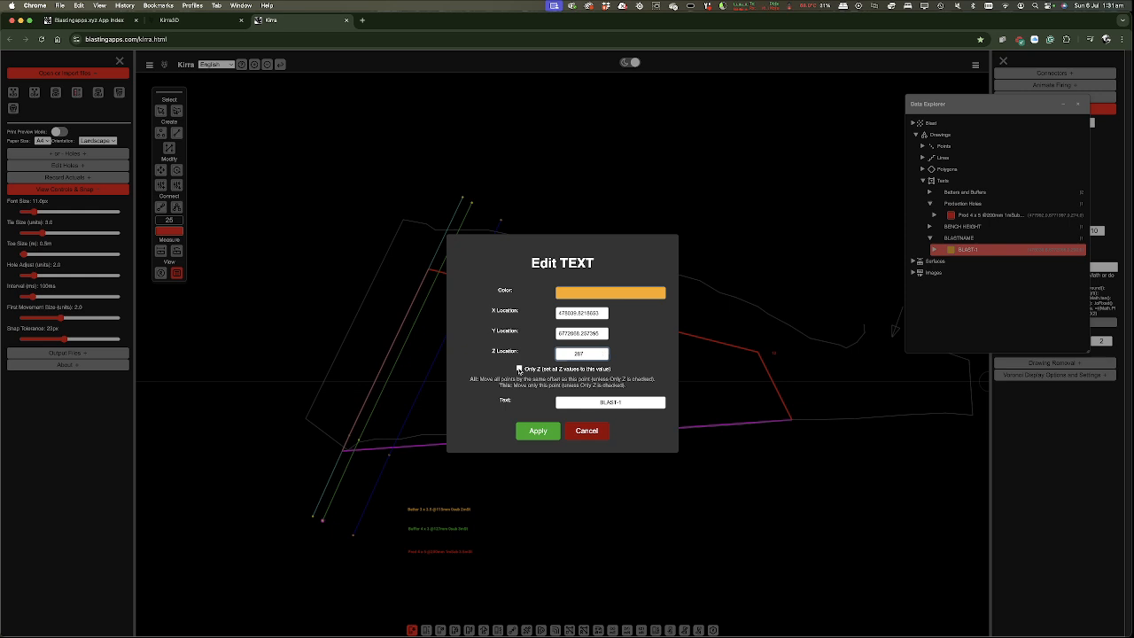
pyautogui.click(535, 432)
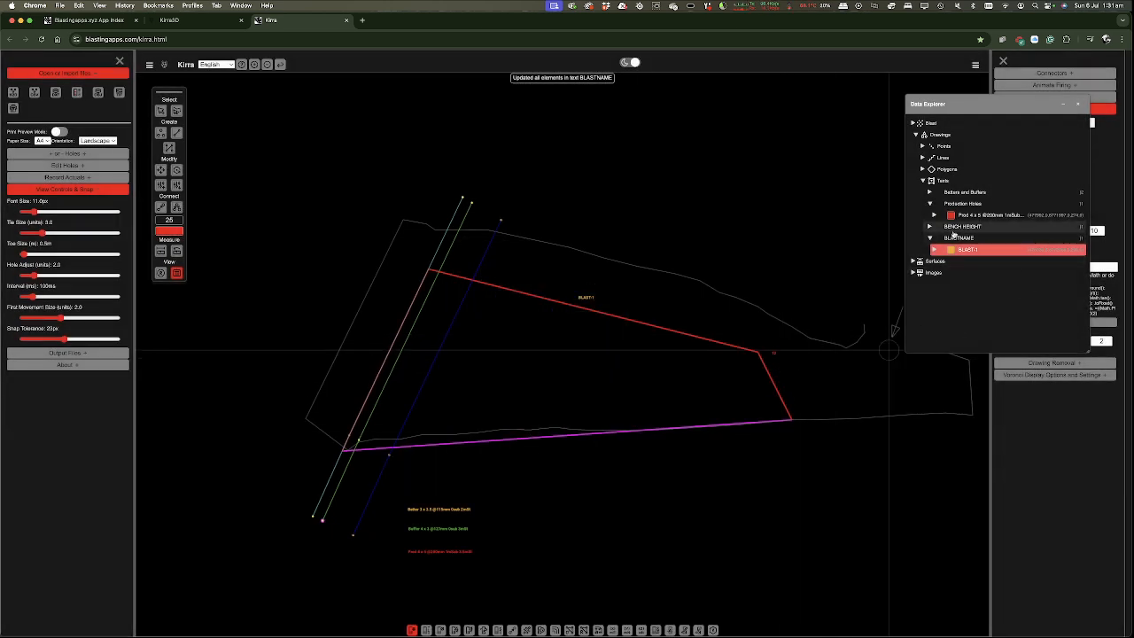
# - Set the Z location of the 12 text under BENCH HEIGHT to 274
pyautogui.click(930, 227)
pyautogui.click(1061, 242)
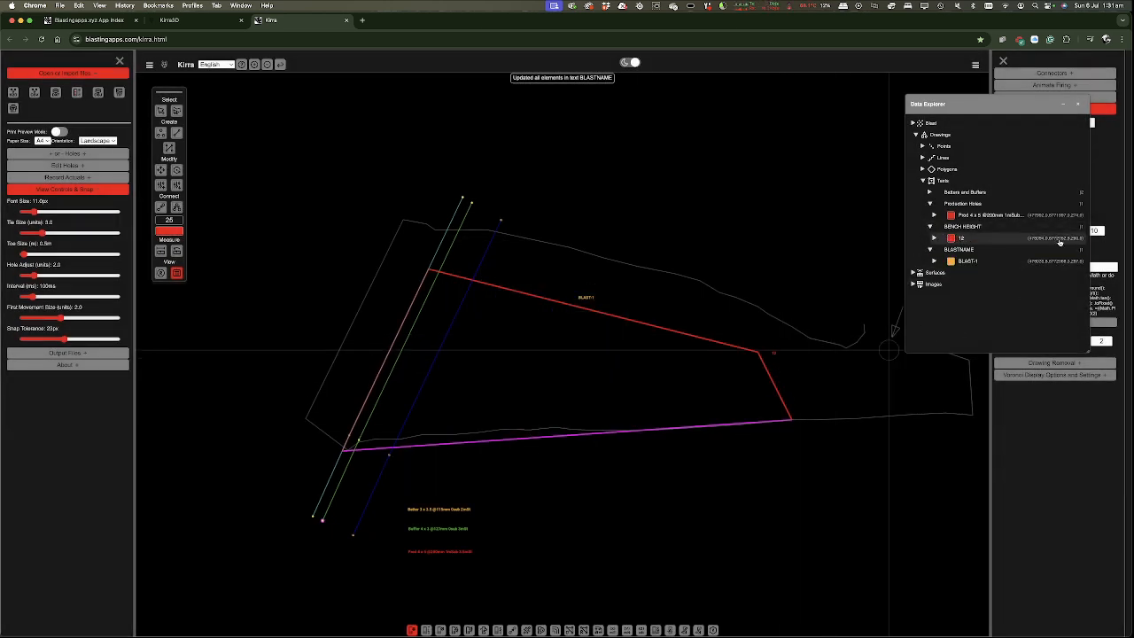
pyautogui.rightClick(957, 240)
pyautogui.click(988, 293)
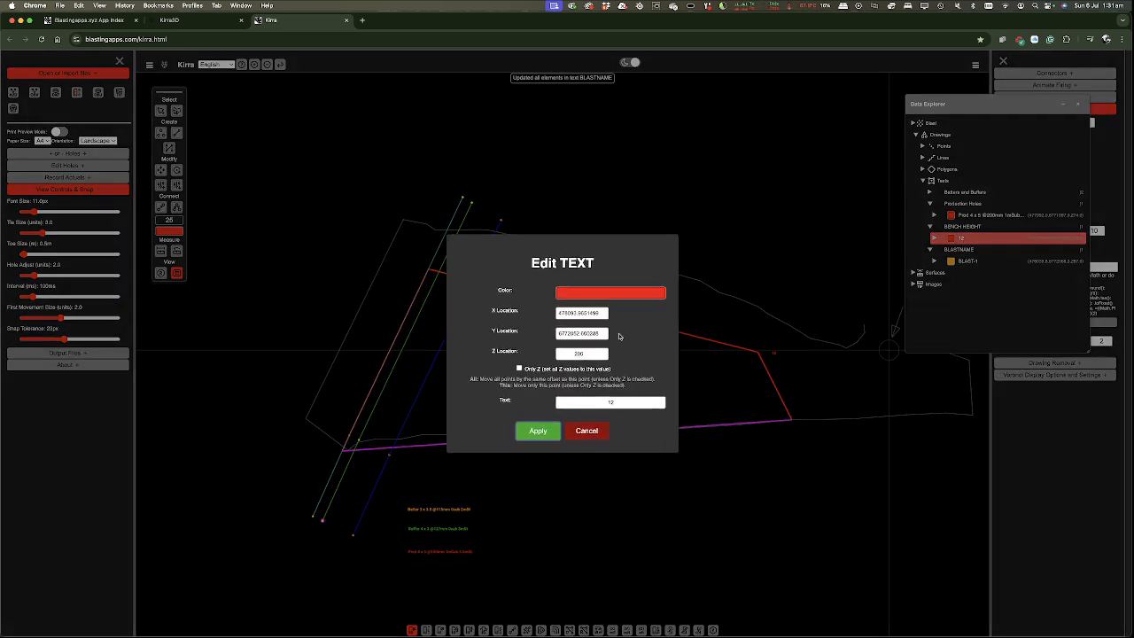
pyautogui.moveTo(600, 353); pyautogui.dragTo(548, 352)
pyautogui.write('2')
pyautogui.click(536, 438)
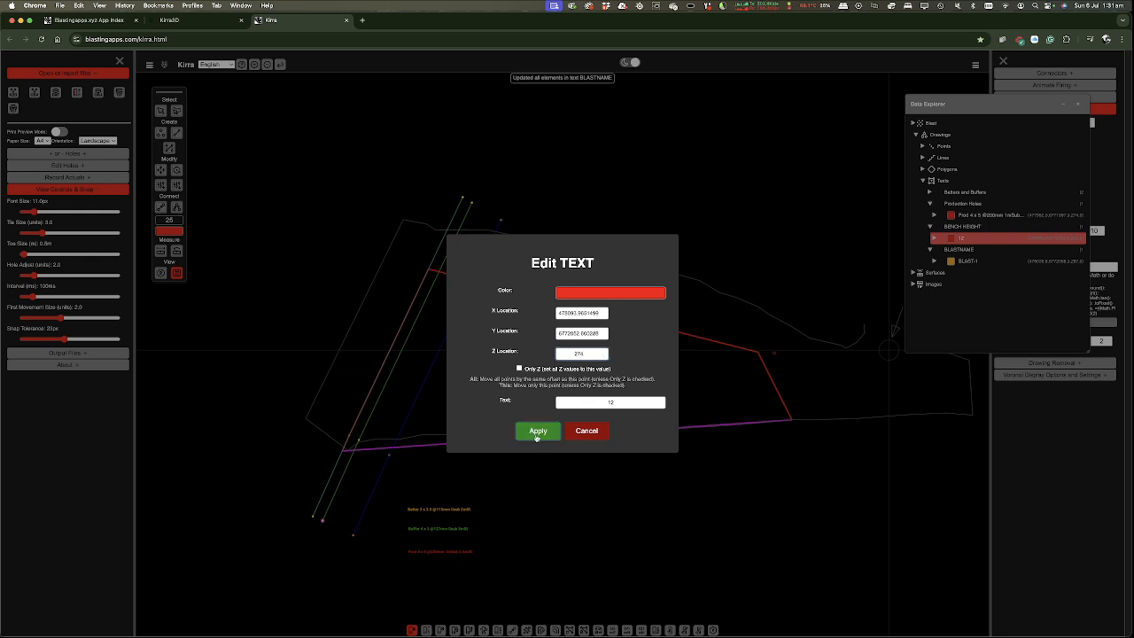
pyautogui.click(961, 238)
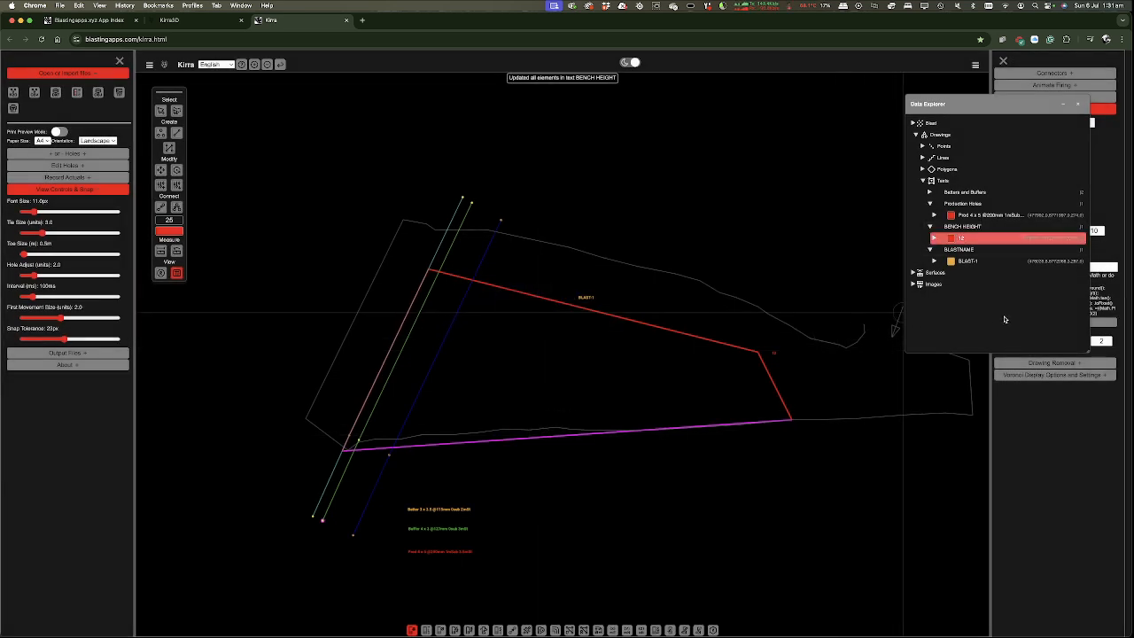
# - Collapse the BENCH HEIGHT, BLASTNAME and Production Holes entries, and move the Data Explorer clear of the drawing tool settings
pyautogui.click(930, 228)
pyautogui.click(930, 239)
pyautogui.click(930, 204)
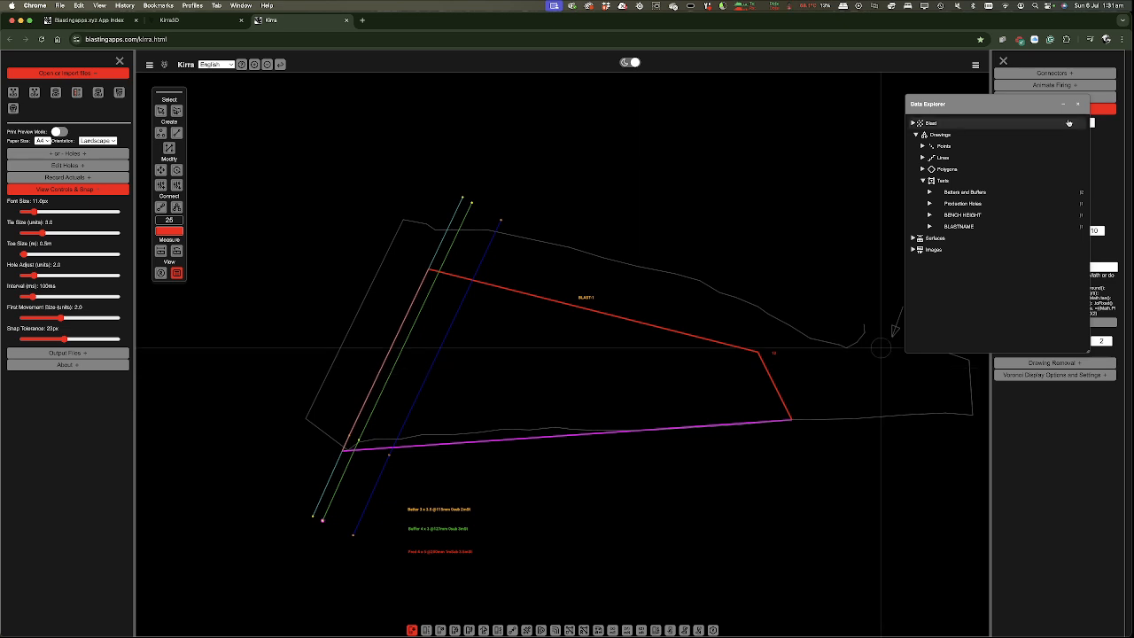
pyautogui.moveTo(992, 104); pyautogui.dragTo(871, 95)
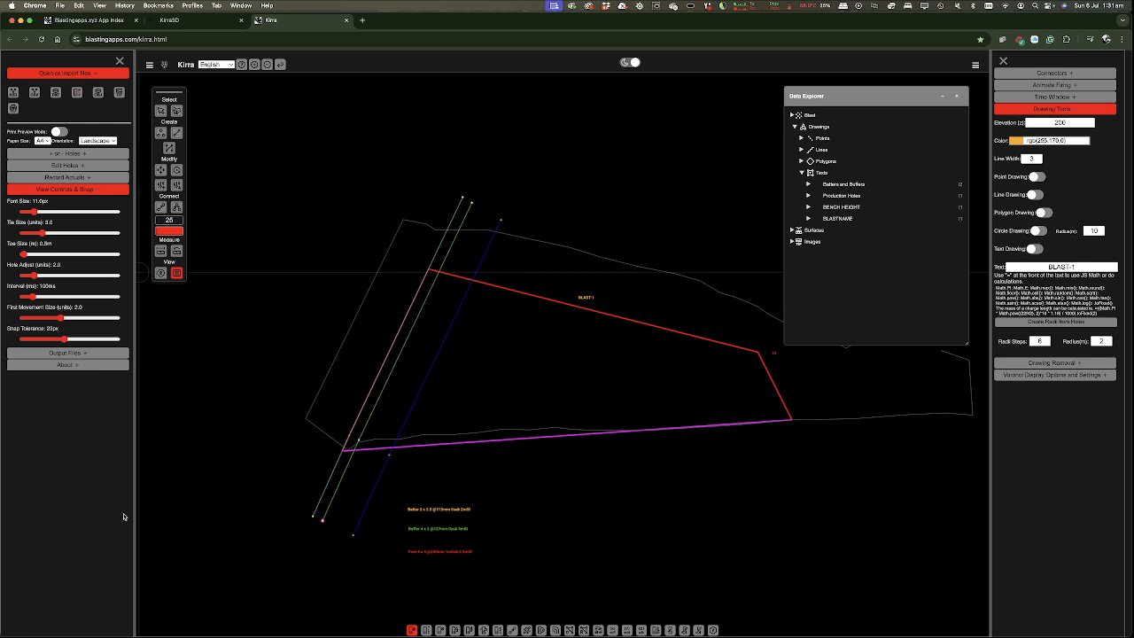
# - Export the drawing's points, lines, polygons, circles and text to DXF, and switch to the Kirra3D app
pyautogui.click(68, 353)
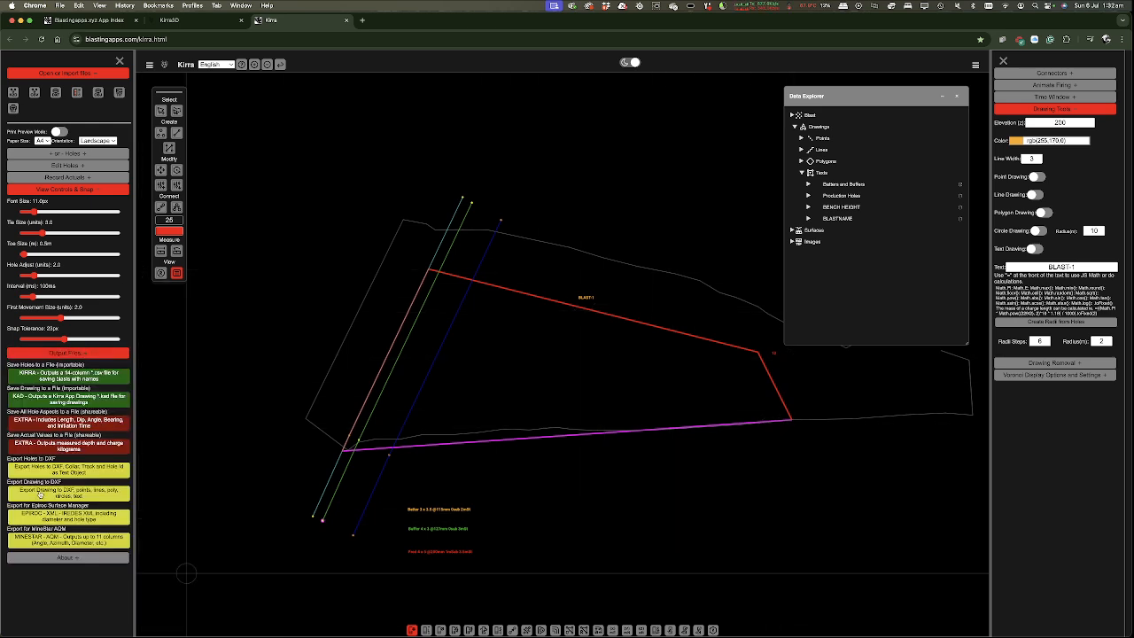
pyautogui.click(80, 189)
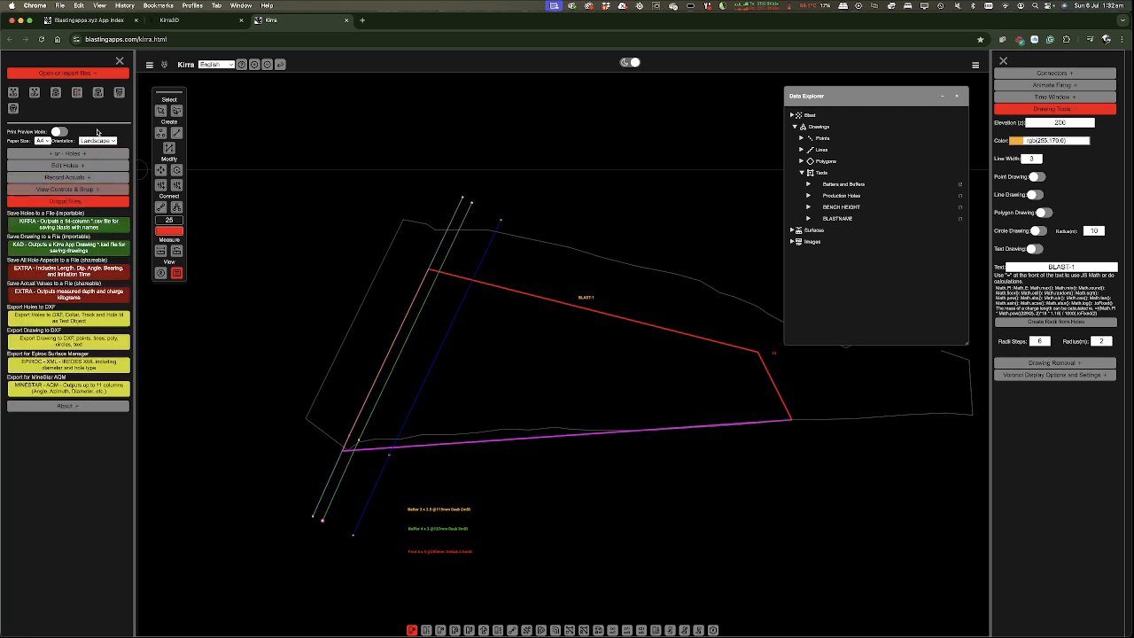
pyautogui.click(102, 74)
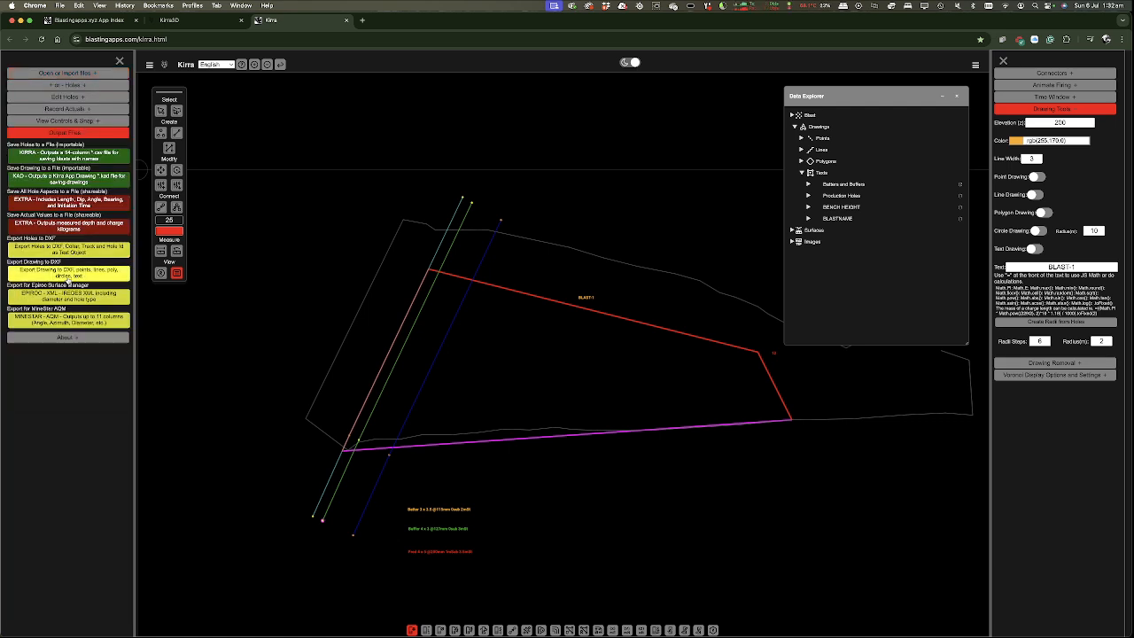
pyautogui.click(68, 278)
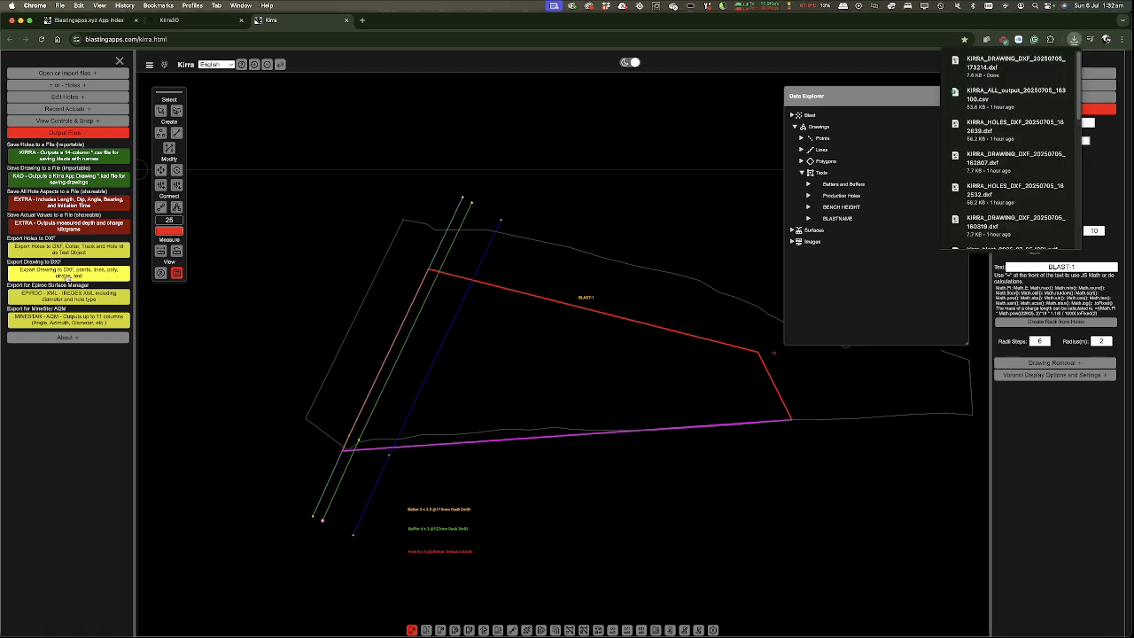
pyautogui.click(210, 16)
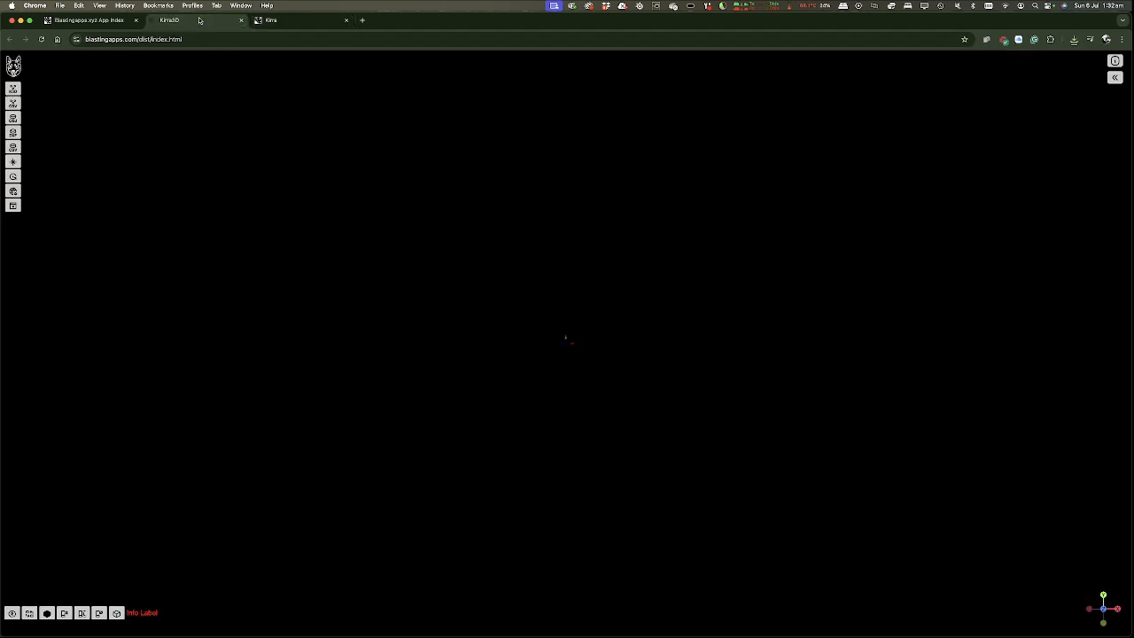
# - Import the exported KIRRA_DRAWING_DXF file ending in 173214 from the Downloads folder
pyautogui.click(12, 132)
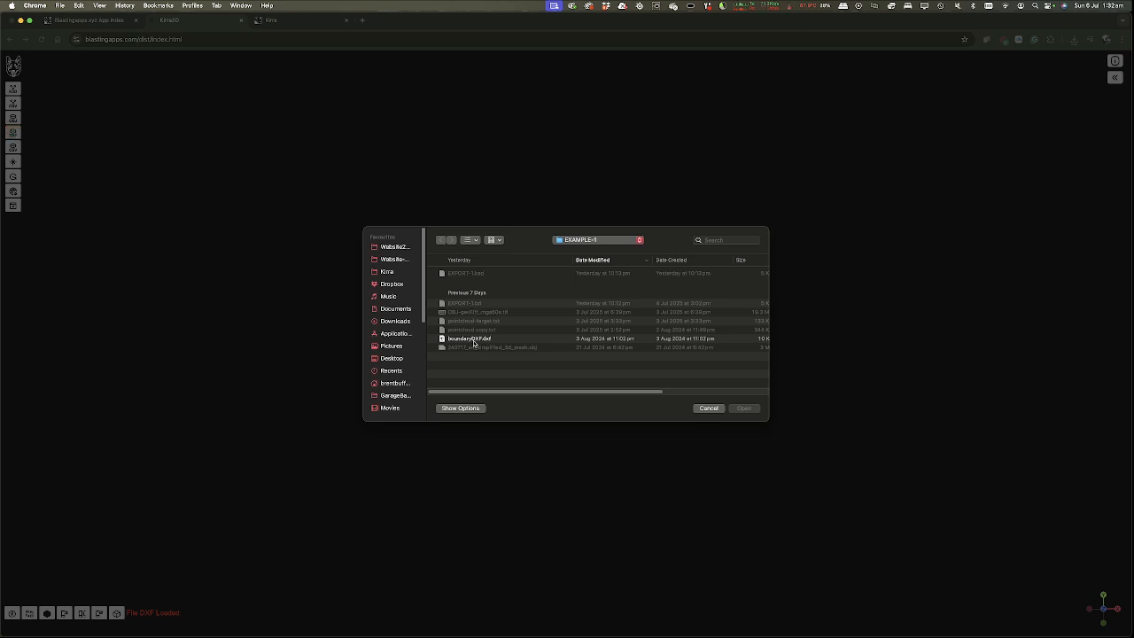
pyautogui.click(576, 241)
pyautogui.click(575, 250)
pyautogui.click(487, 274)
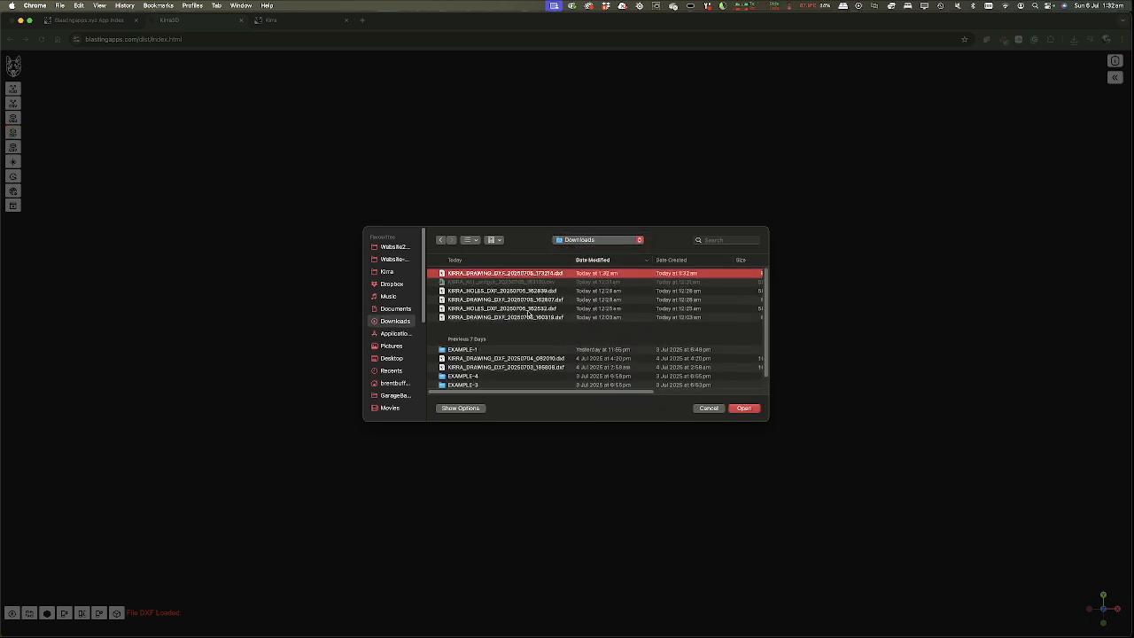
pyautogui.click(744, 408)
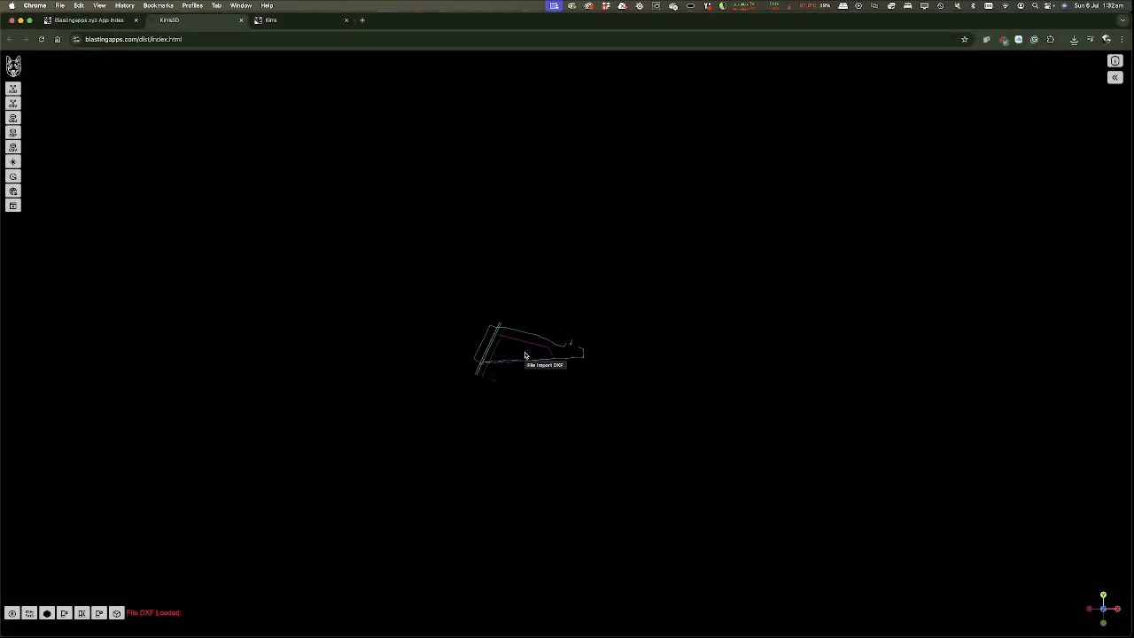
# - Try the Translate Object Centre and rotation modes on the imported drawing, and reset the view
pyautogui.click(13, 163)
pyautogui.scroll(8, 506, 348)
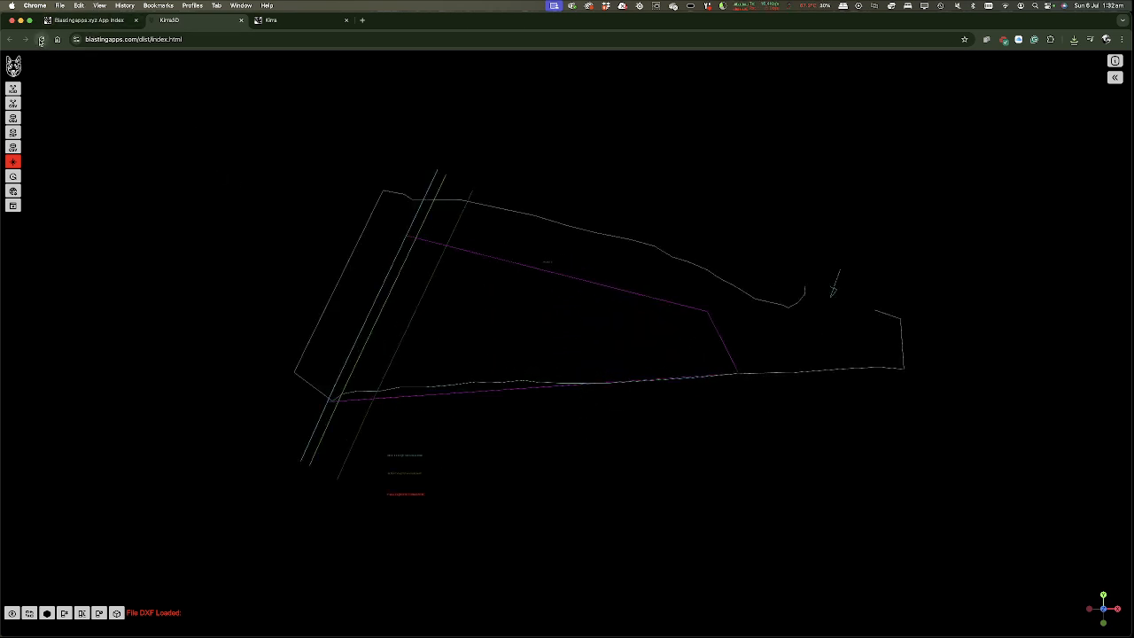
pyautogui.click(12, 177)
pyautogui.moveTo(556, 266); pyautogui.dragTo(549, 370)
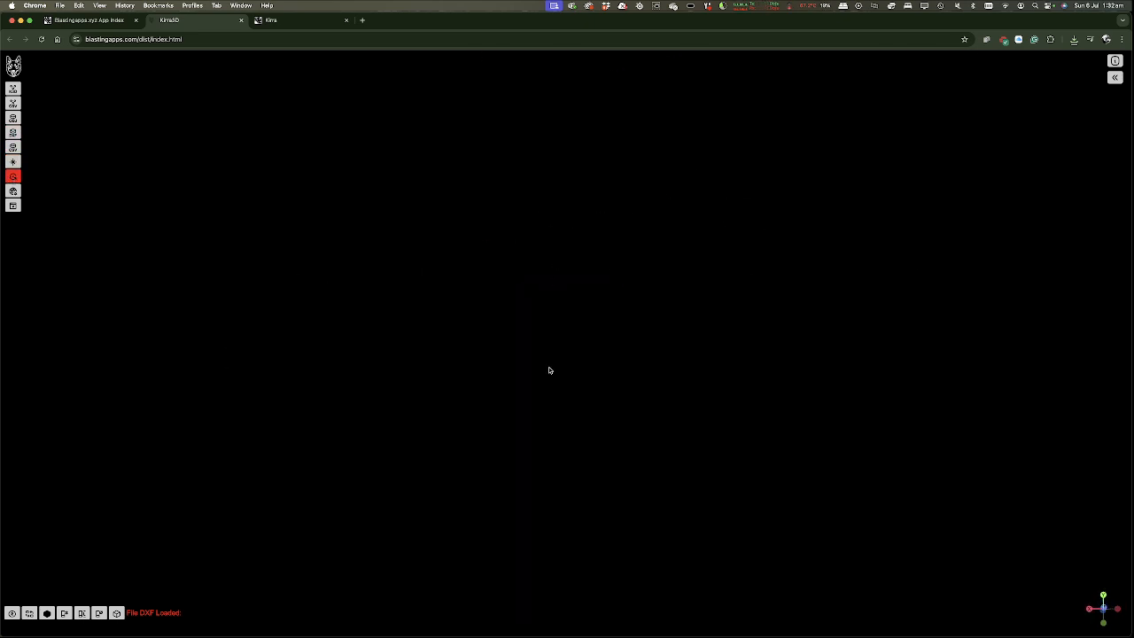
pyautogui.click(12, 161)
pyautogui.click(13, 162)
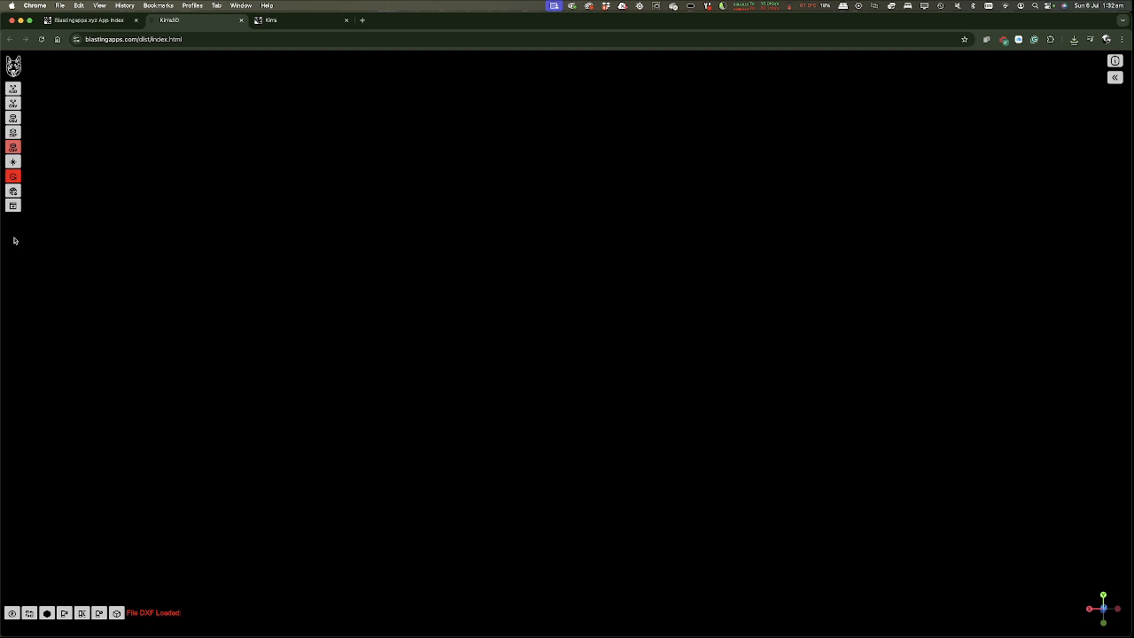
pyautogui.click(10, 613)
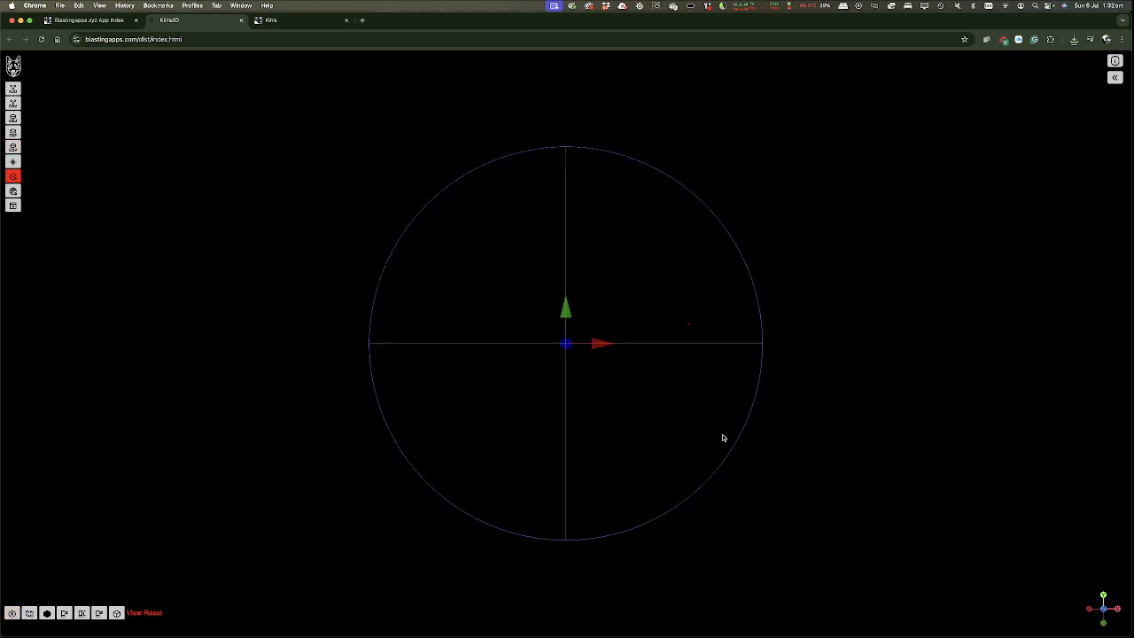
# - Examine the scene around the axis gizmo at several zoom levels and orbit it slightly after resetting the view again
pyautogui.scroll(10, 697, 331)
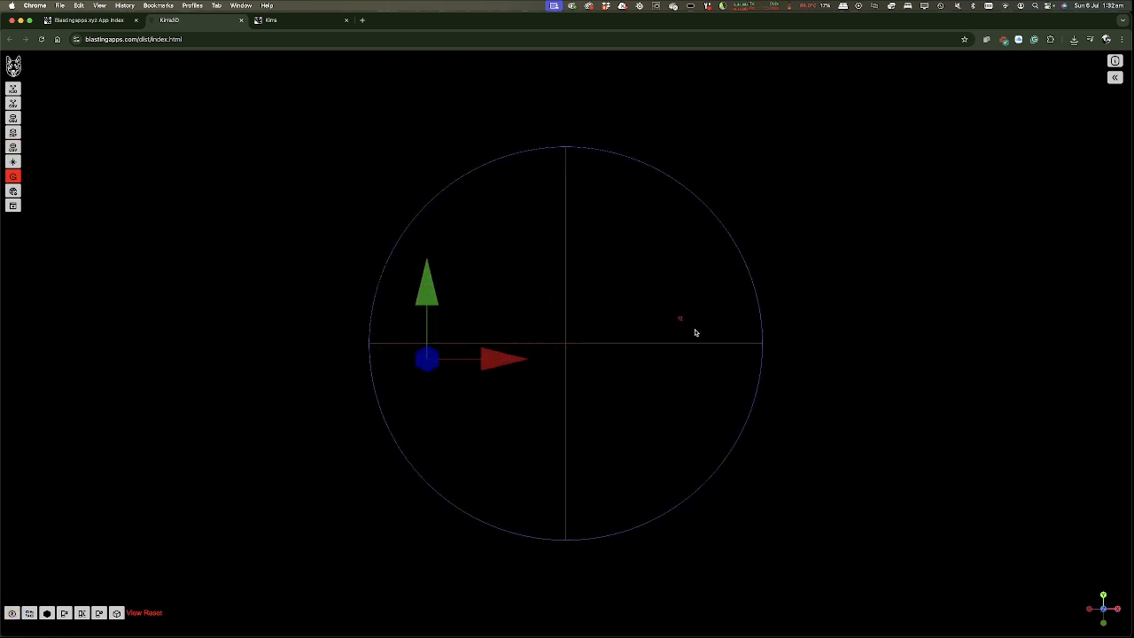
pyautogui.scroll(-5, 695, 333)
pyautogui.scroll(-5, 695, 333)
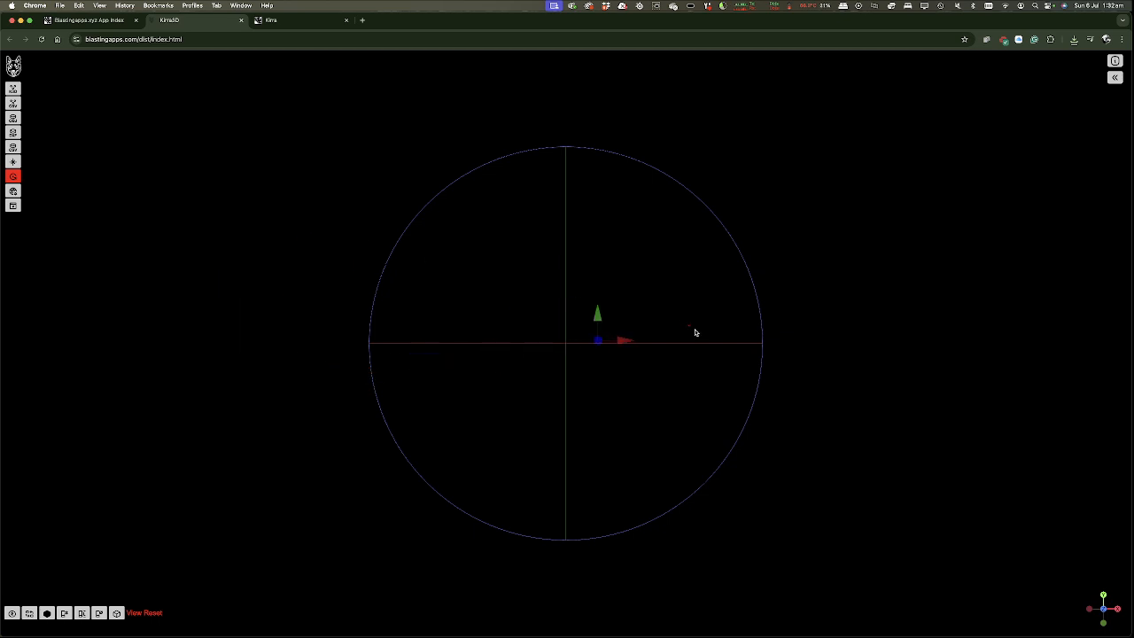
pyautogui.scroll(3, 693, 333)
pyautogui.scroll(2, 694, 333)
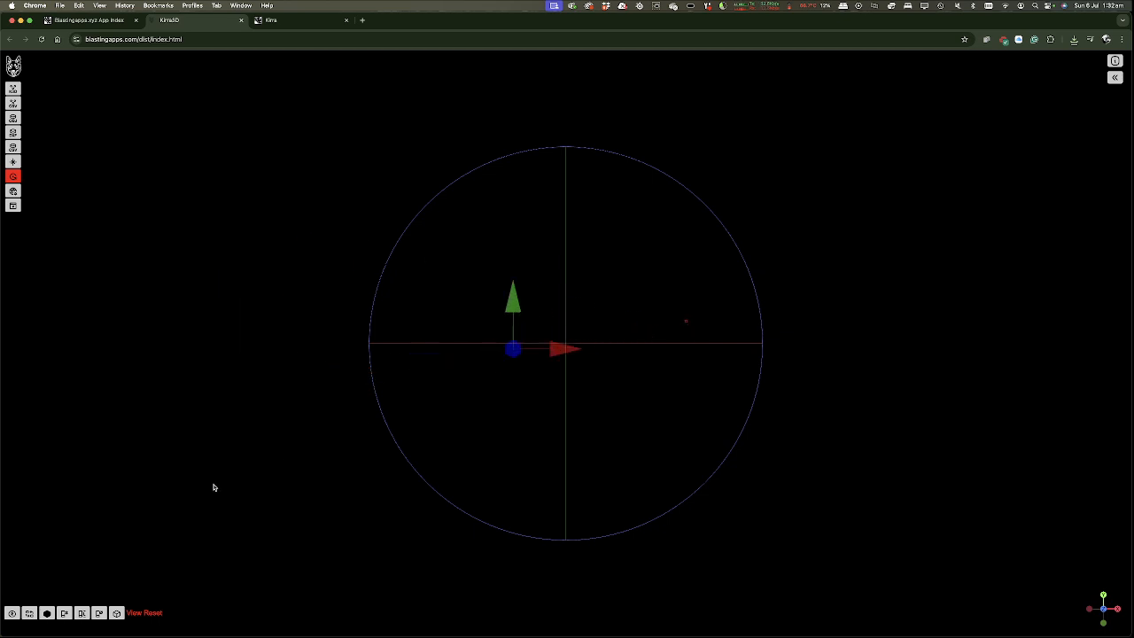
pyautogui.click(11, 613)
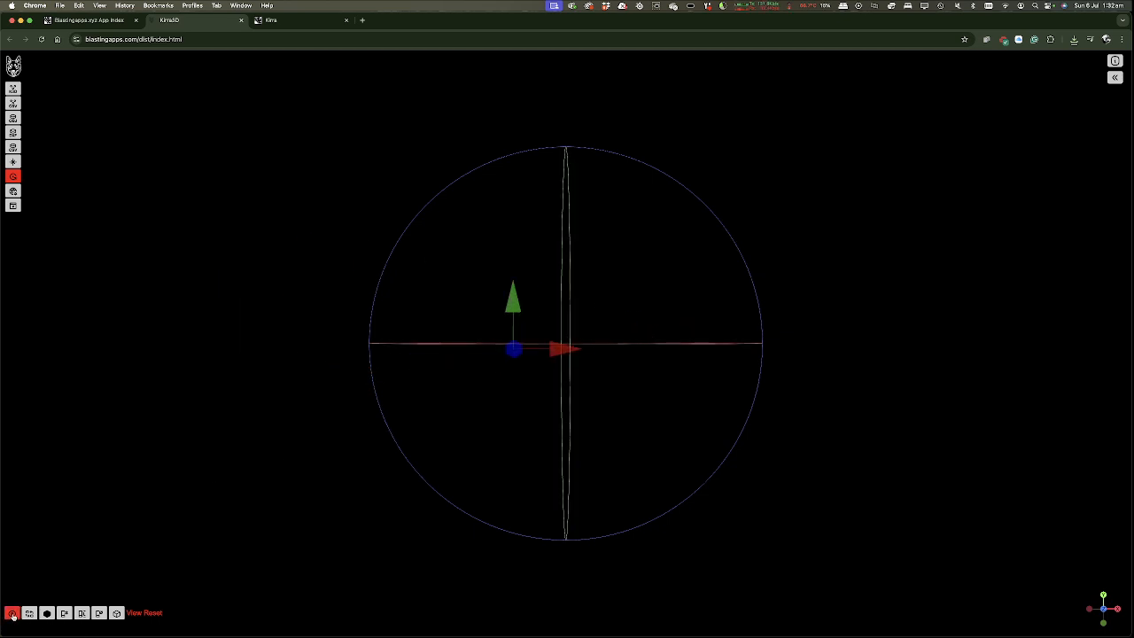
pyautogui.moveTo(822, 431); pyautogui.dragTo(827, 428)
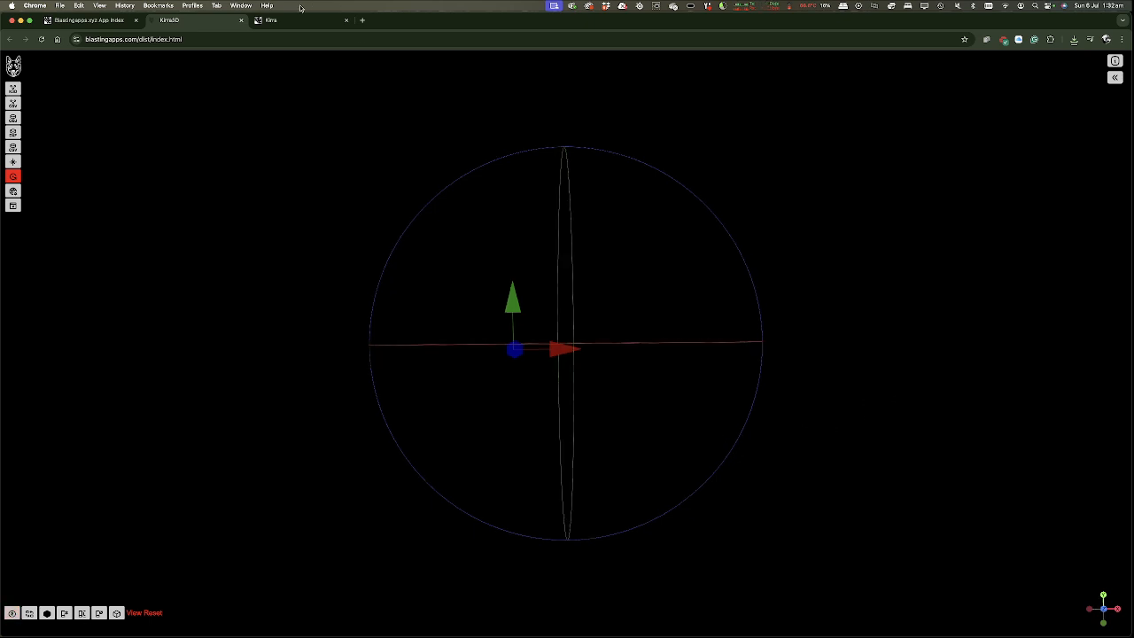
# - Reload the Kirra3D page and import the KIRRA_DRAWING_DXF file ending in 173214 from Downloads again
pyautogui.click(41, 40)
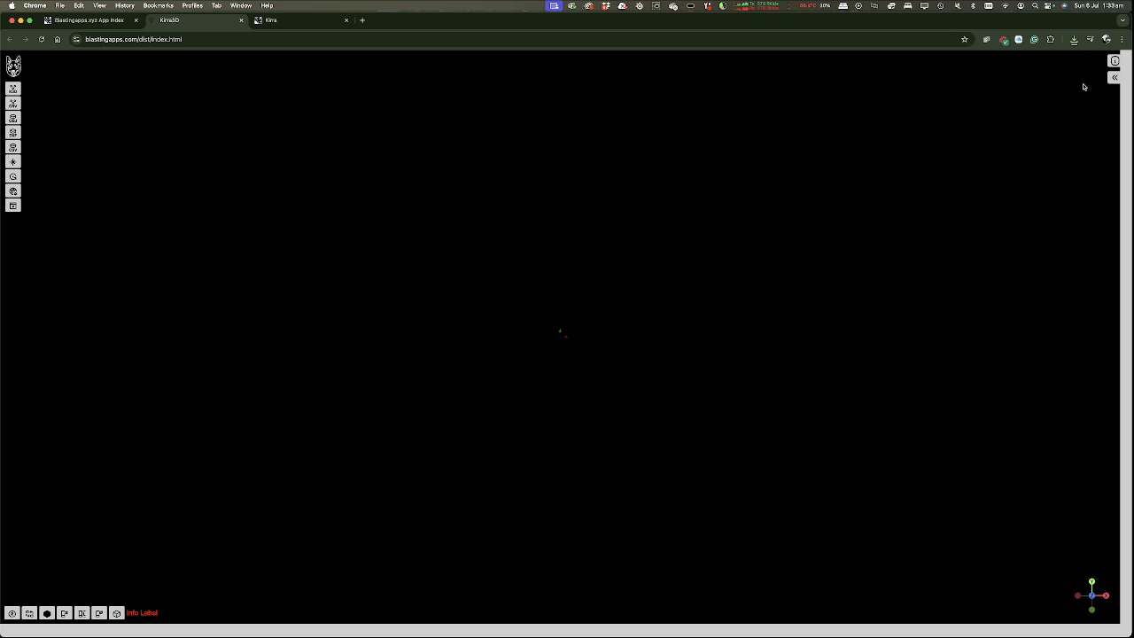
pyautogui.click(1114, 78)
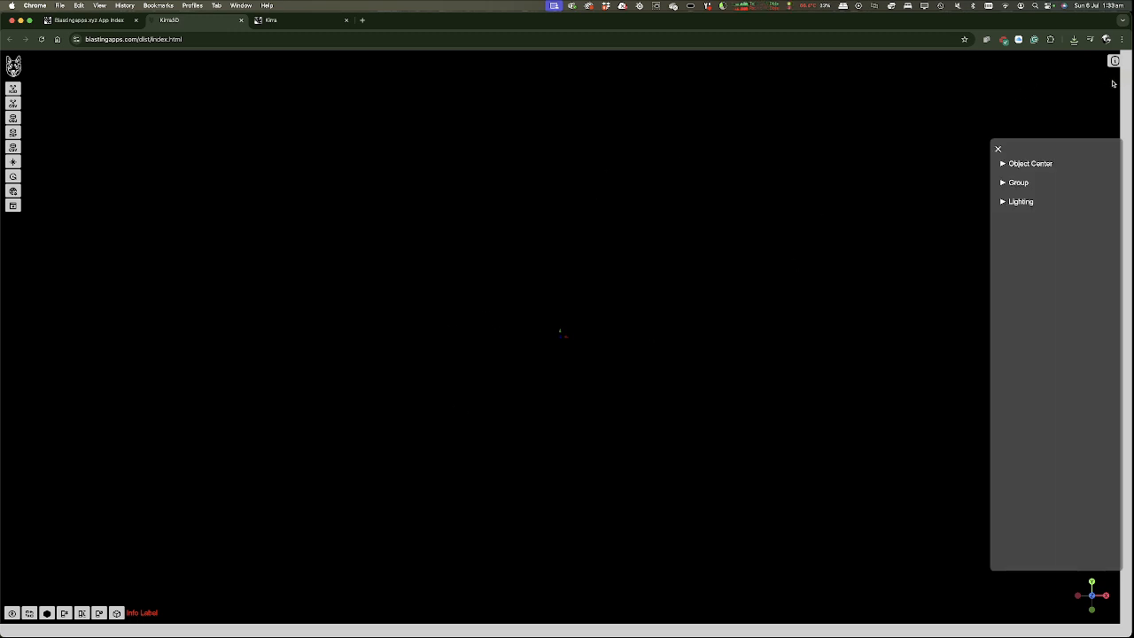
pyautogui.click(997, 151)
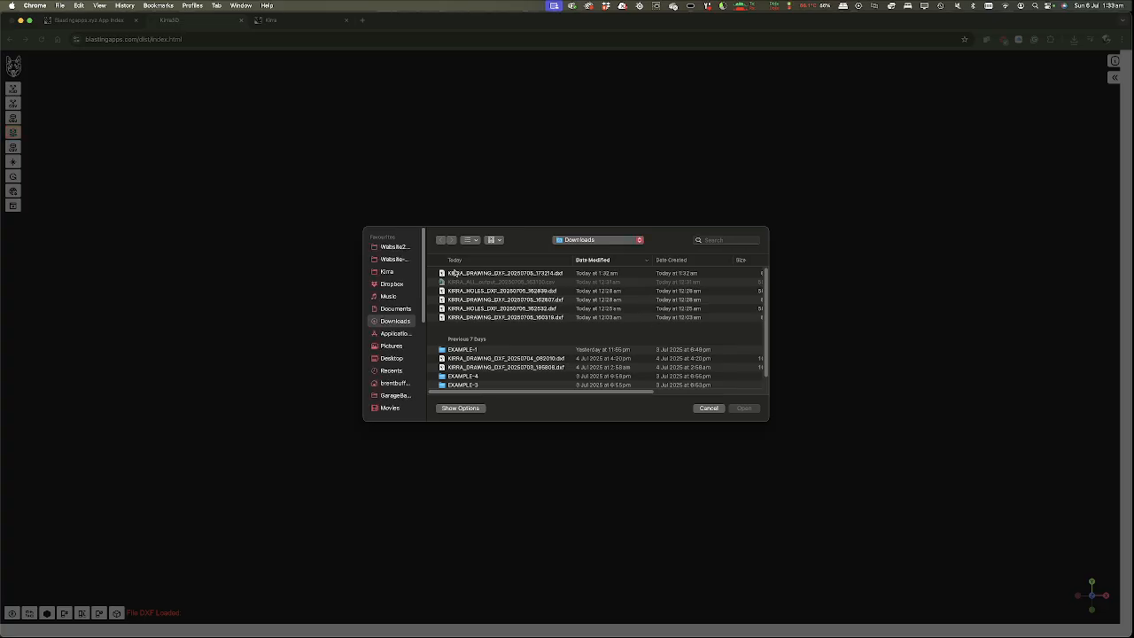
pyautogui.click(482, 275)
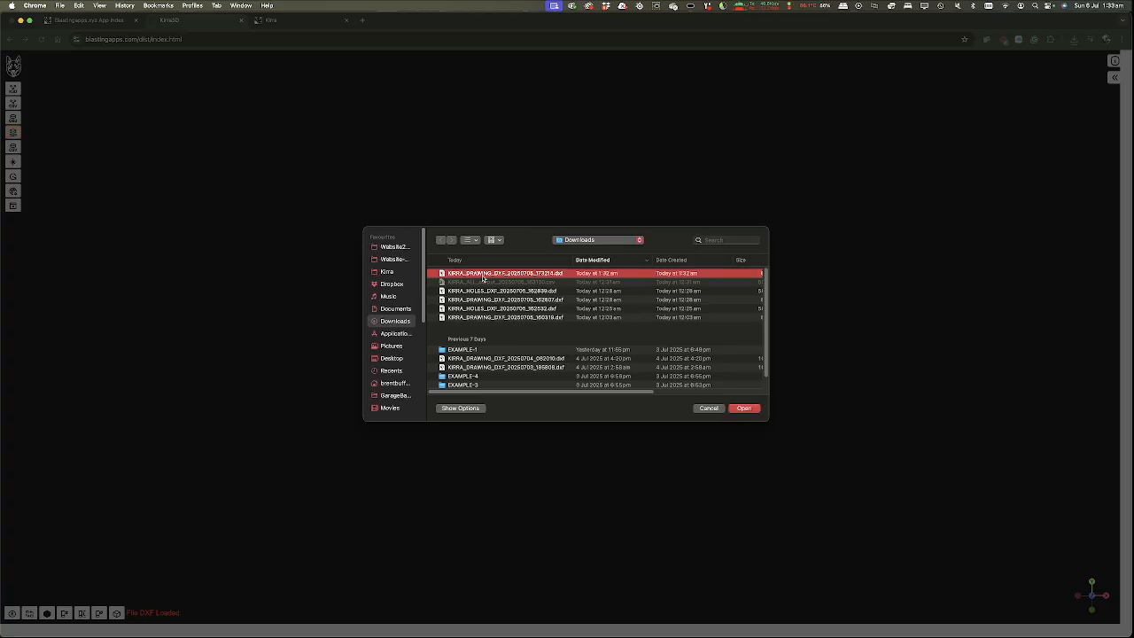
pyautogui.click(752, 409)
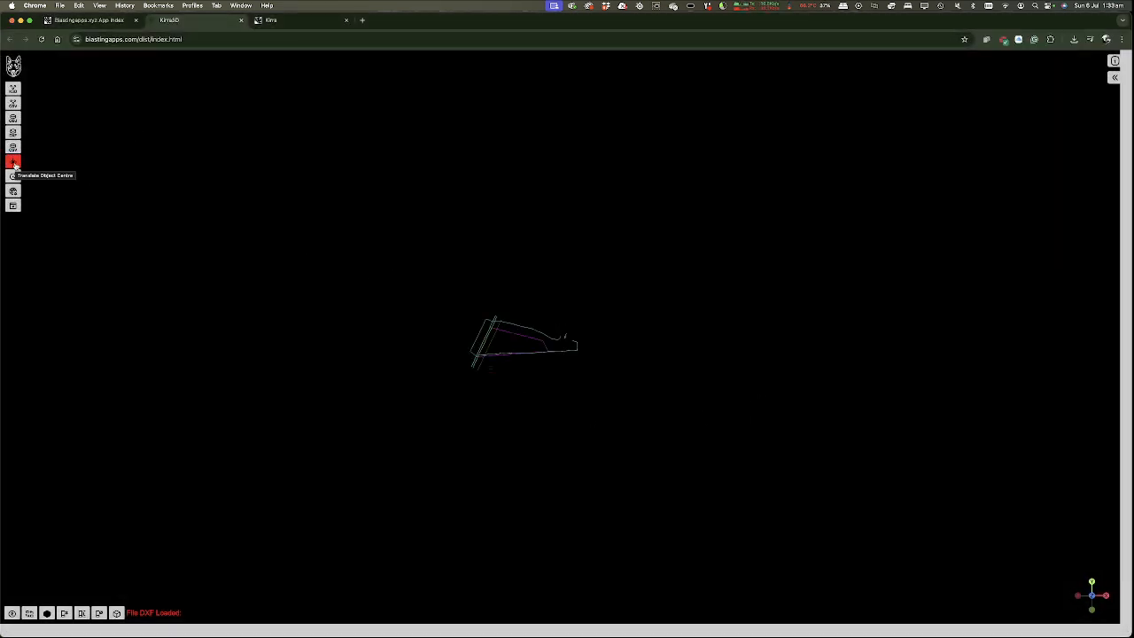
# - Clear the World Origin Settings, accepting the display origin reset, and close the settings
pyautogui.click(13, 191)
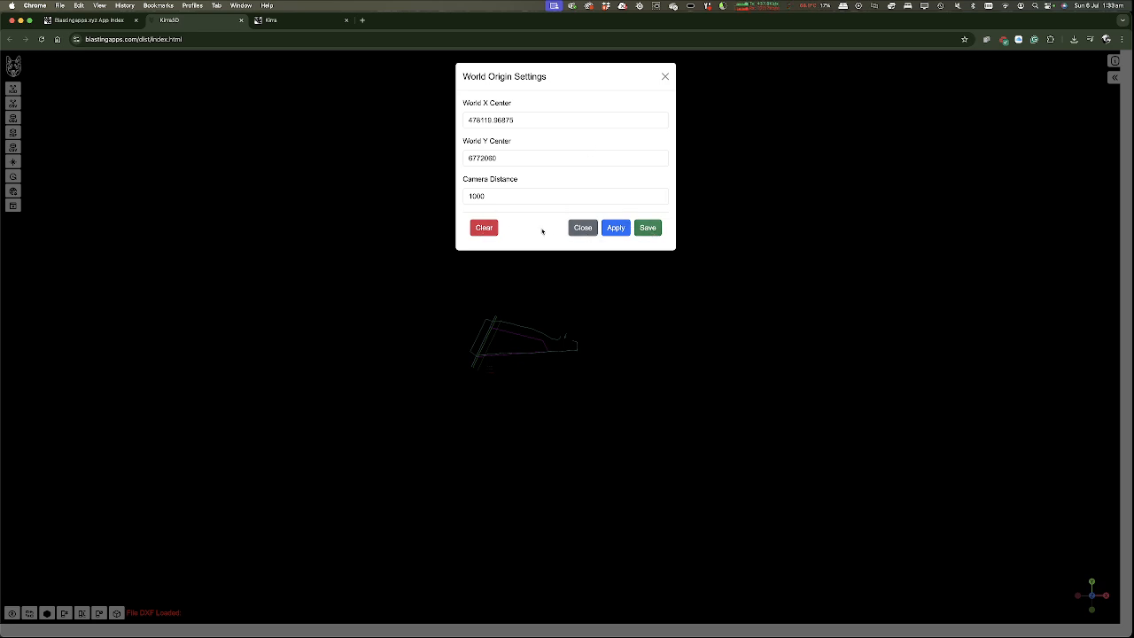
pyautogui.click(485, 228)
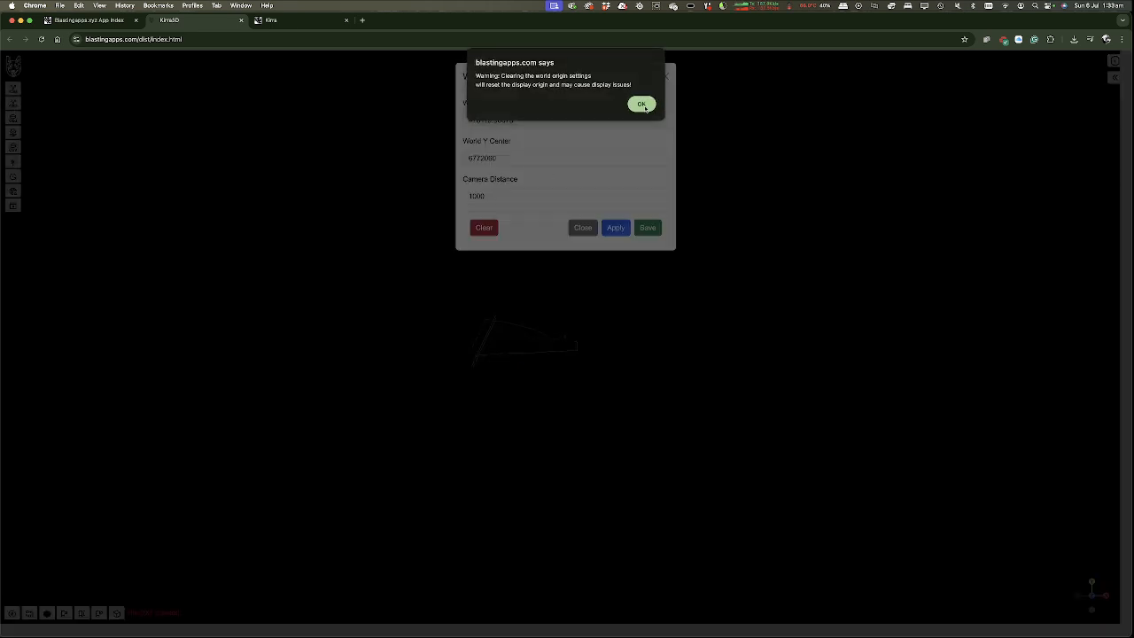
pyautogui.click(642, 104)
pyautogui.click(583, 228)
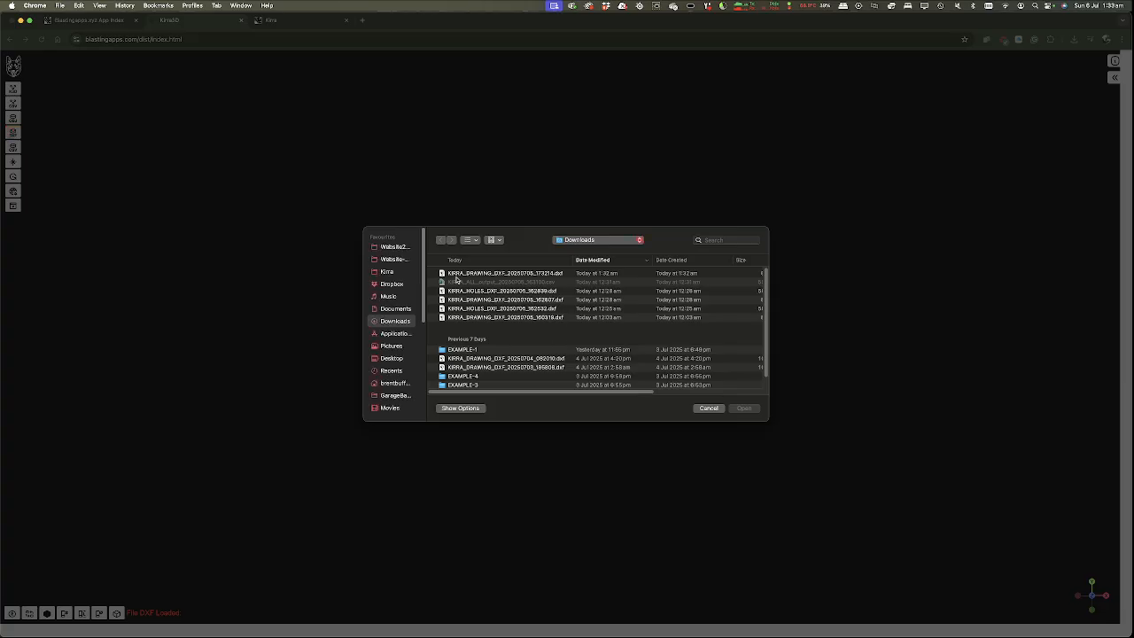
# - Import the KIRRA_DRAWING_DXF file ending in 173214 with the cleared world origin, and inspect the drawing by orbiting it in 3D
pyautogui.click(455, 275)
pyautogui.click(744, 408)
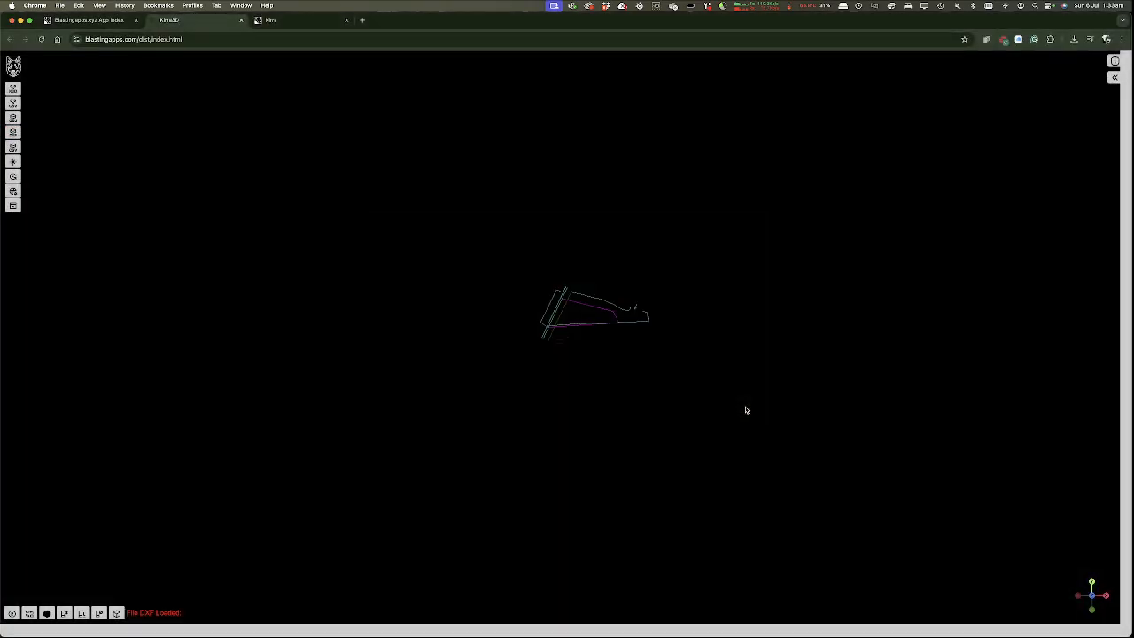
pyautogui.scroll(5, 567, 324)
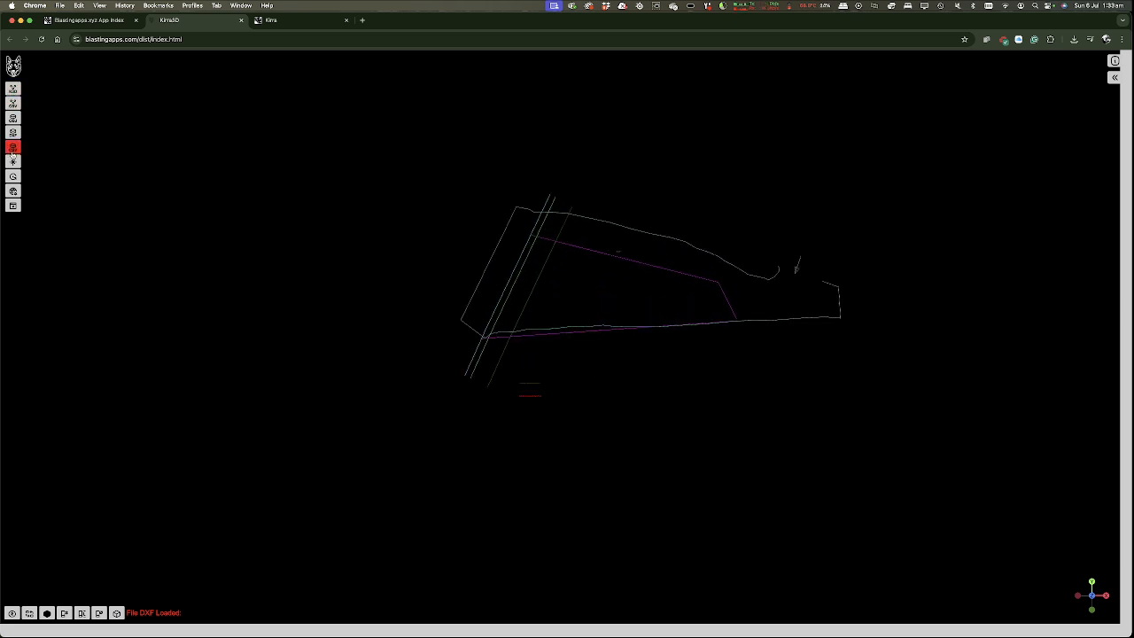
pyautogui.moveTo(604, 400)
pyautogui.mouseDown()
pyautogui.moveTo(630, 381)
pyautogui.moveTo(610, 329)
pyautogui.moveTo(557, 331)
pyautogui.moveTo(485, 365)
pyautogui.moveTo(522, 317)
pyautogui.moveTo(458, 413)
pyautogui.moveTo(457, 473)
pyautogui.moveTo(490, 515)
pyautogui.moveTo(506, 413)
pyautogui.mouseUp()
pyautogui.scroll(-10, 522, 420)
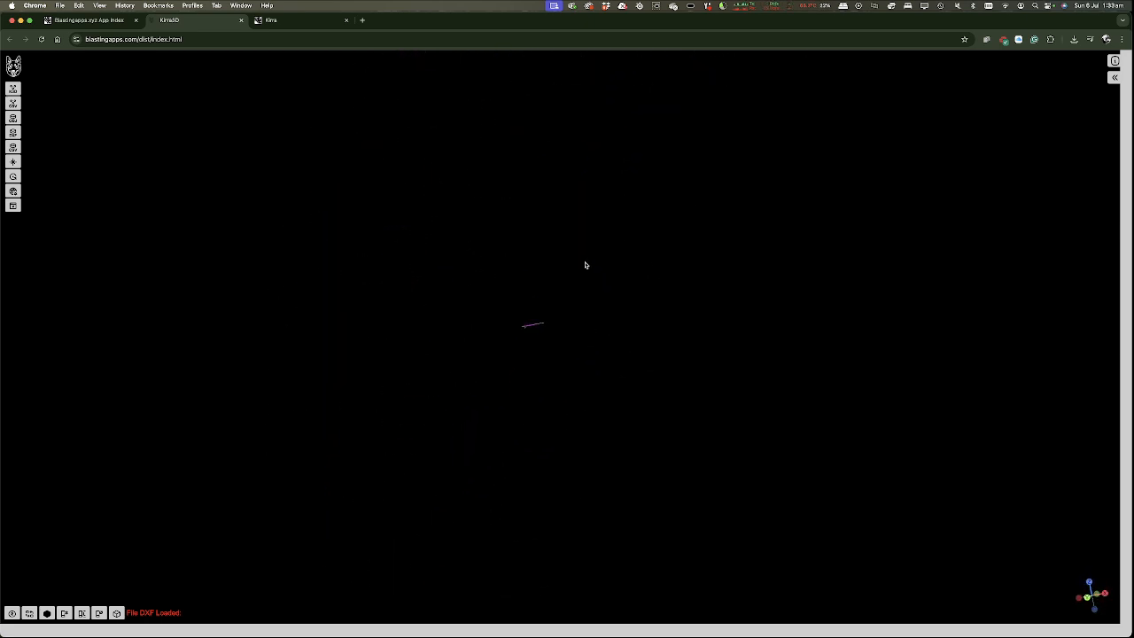
pyautogui.moveTo(598, 455); pyautogui.dragTo(620, 321)
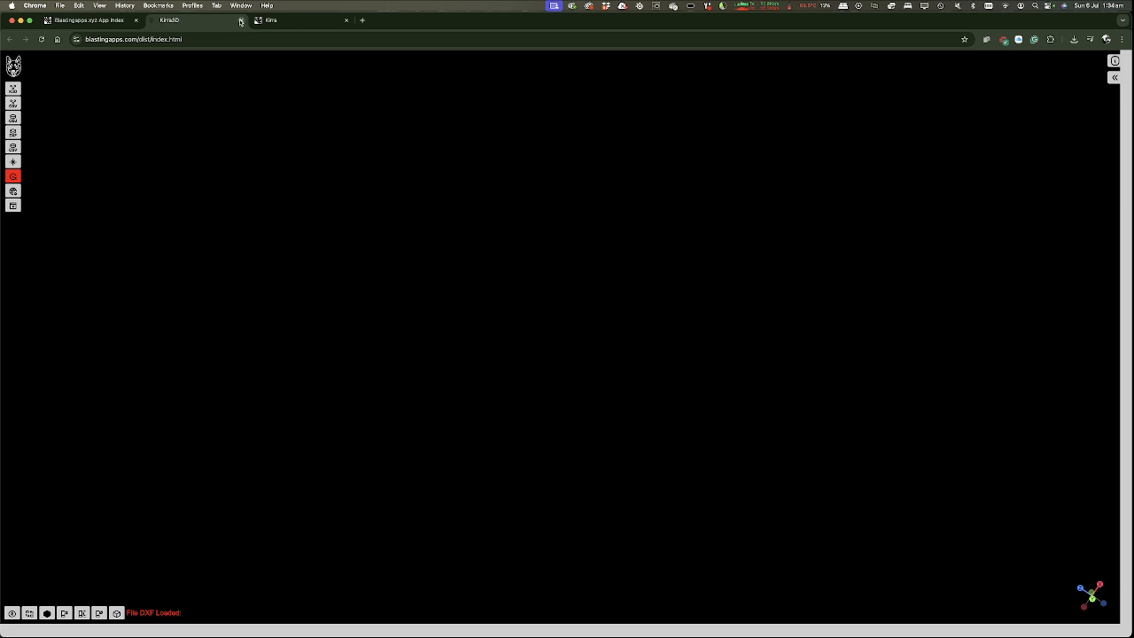
# - Close Kirra3D to return to the Kirra drawing, and hide the Data Explorer
pyautogui.click(240, 21)
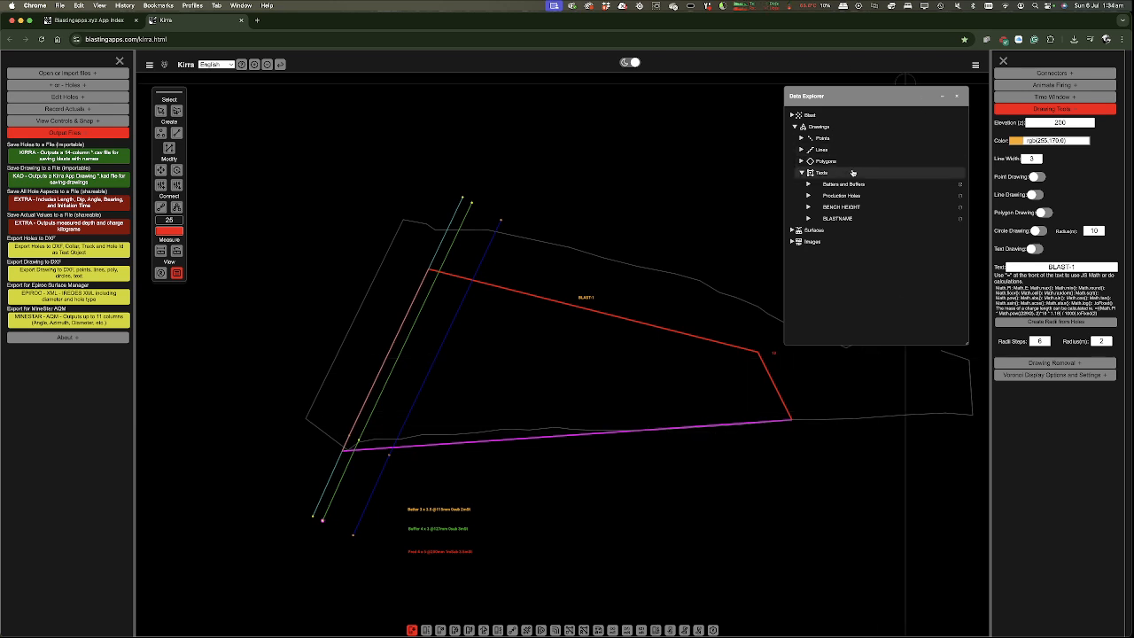
pyautogui.click(176, 274)
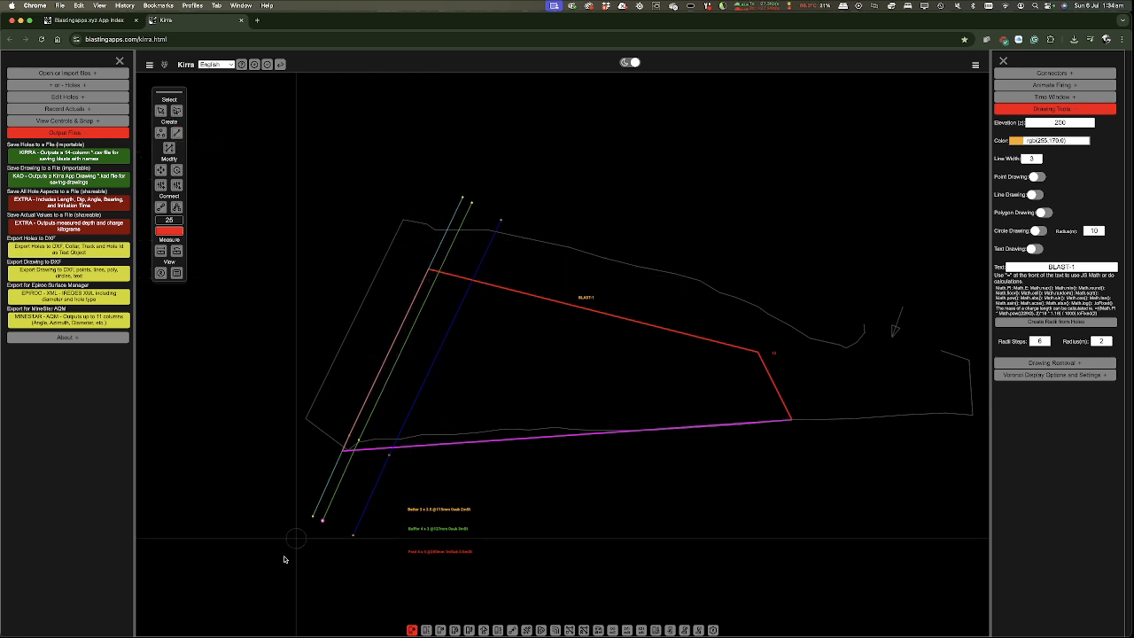
# - Enable Point Drawing and set the drawing color to yellow, rgb(255,240,0)
pyautogui.scroll(10, 342, 493)
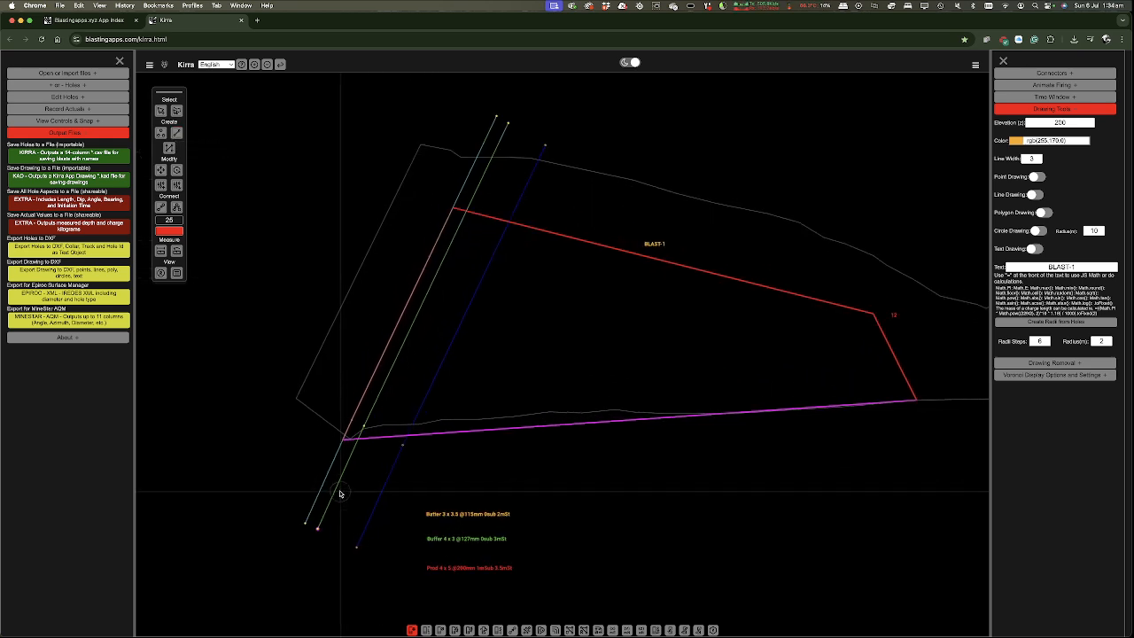
pyautogui.scroll(5, 410, 323)
pyautogui.scroll(-7, 419, 505)
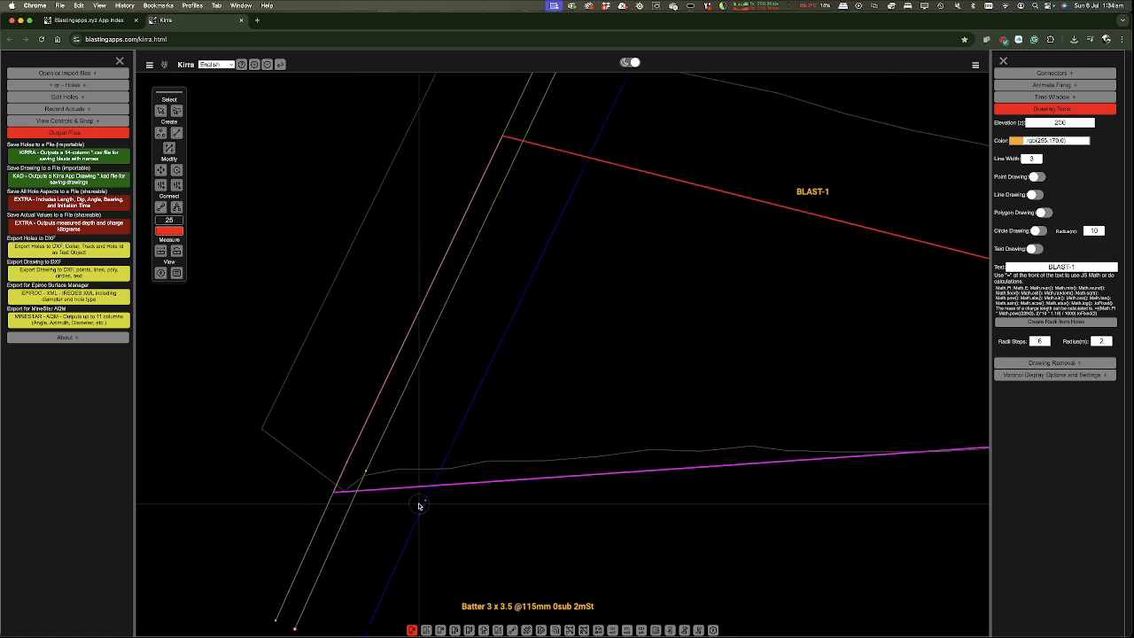
pyautogui.click(1036, 177)
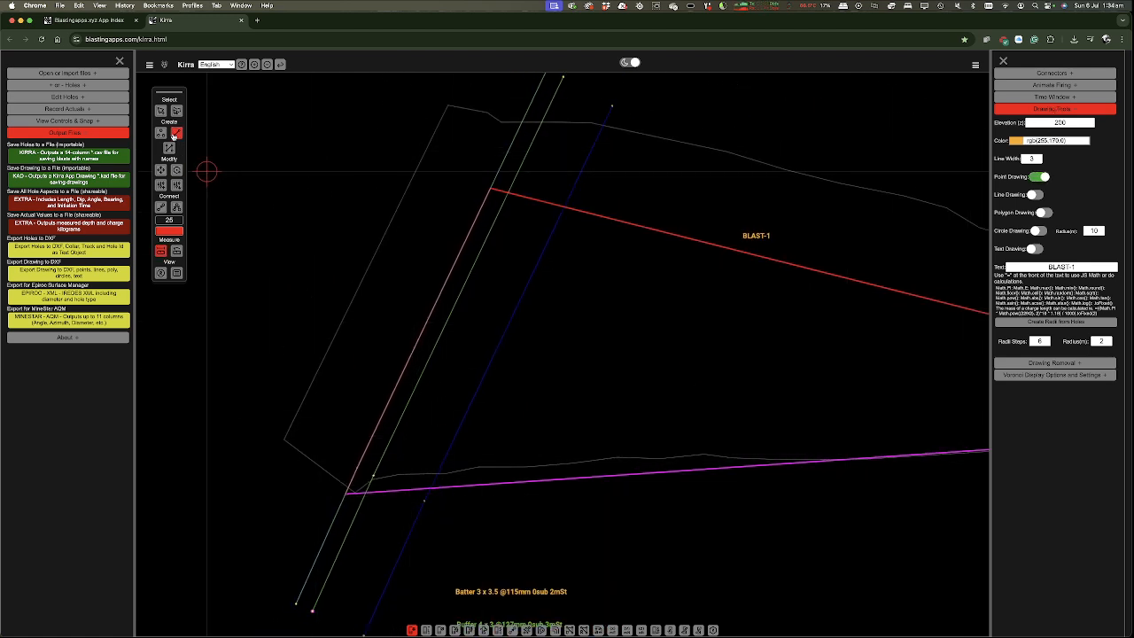
pyautogui.click(1010, 141)
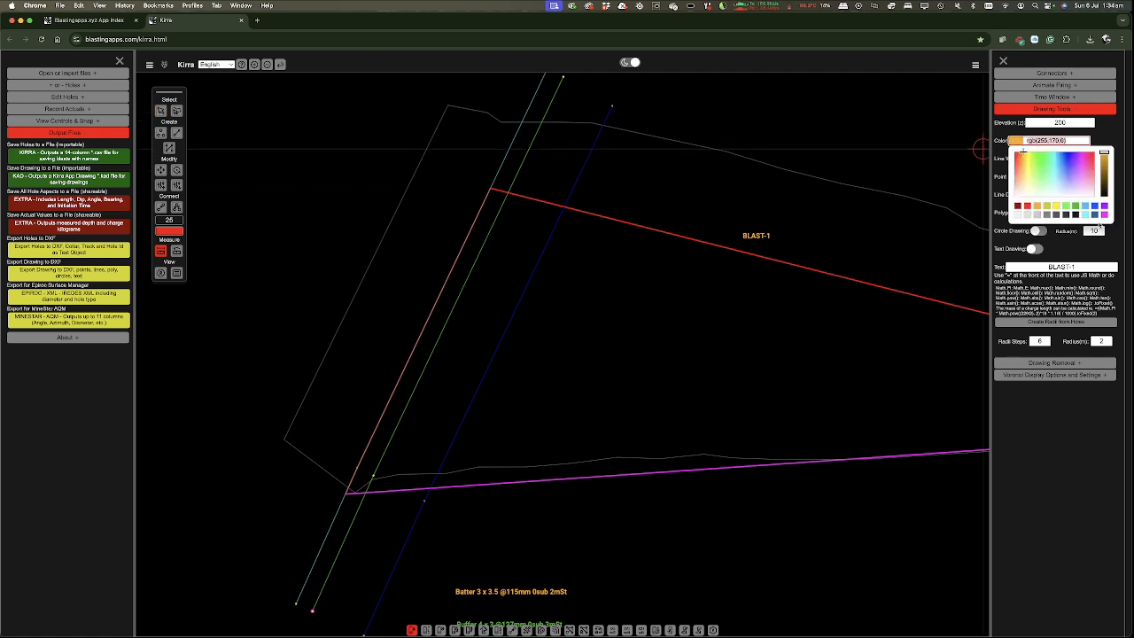
pyautogui.click(1057, 208)
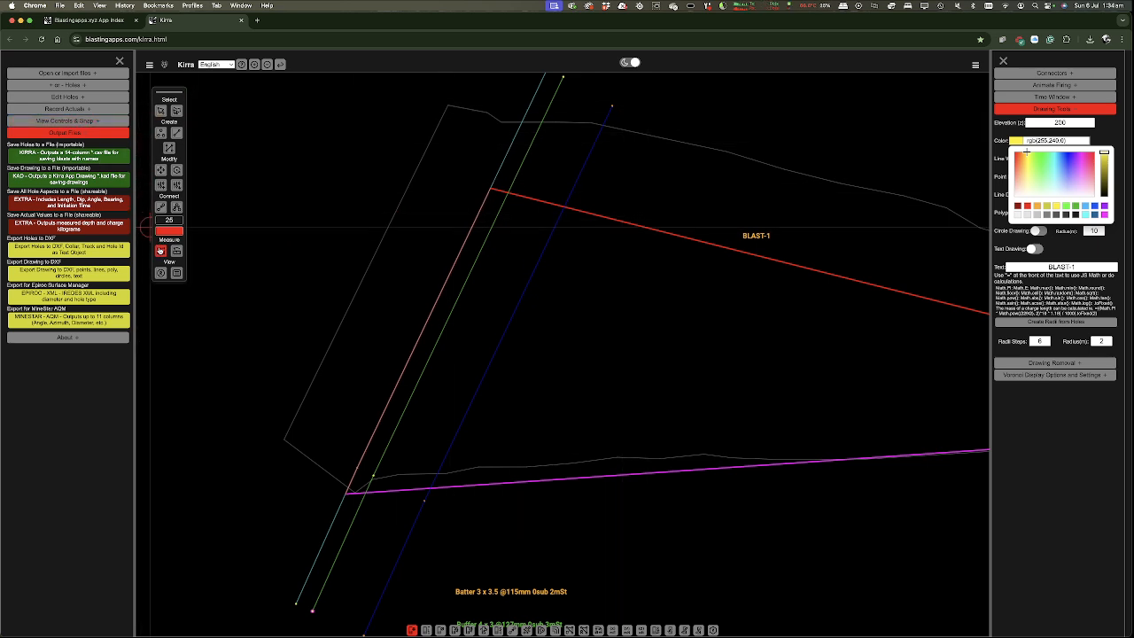
# - Using the Ruler, place yellow points on the existing point at the green line's lower end and about 1 m perpendicular from it
pyautogui.click(160, 250)
pyautogui.click(159, 253)
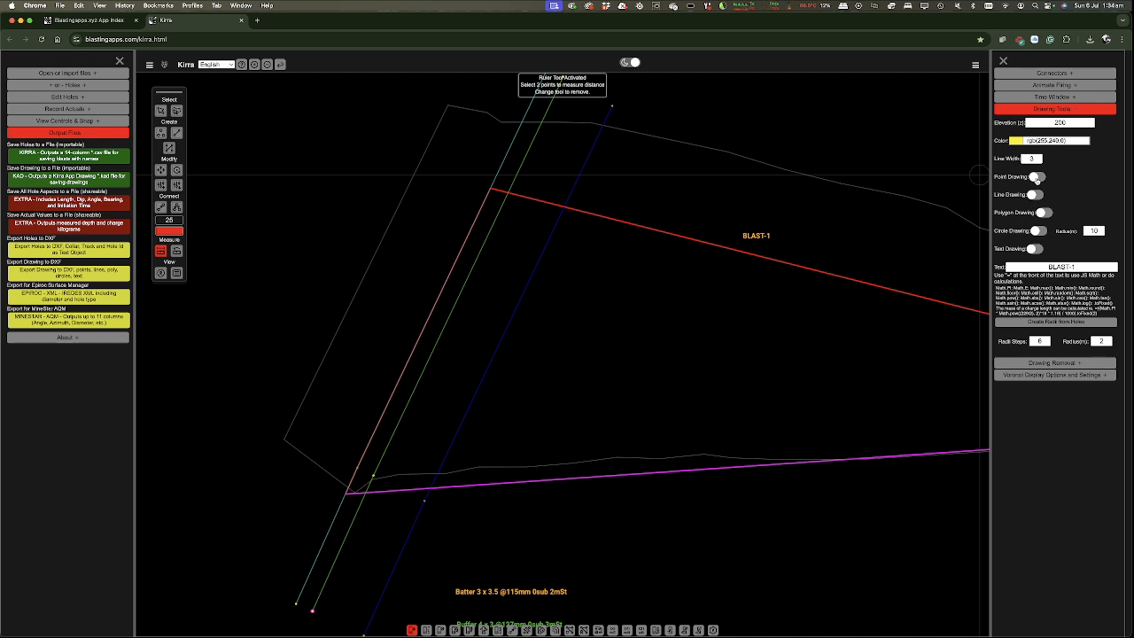
pyautogui.scroll(5, 374, 481)
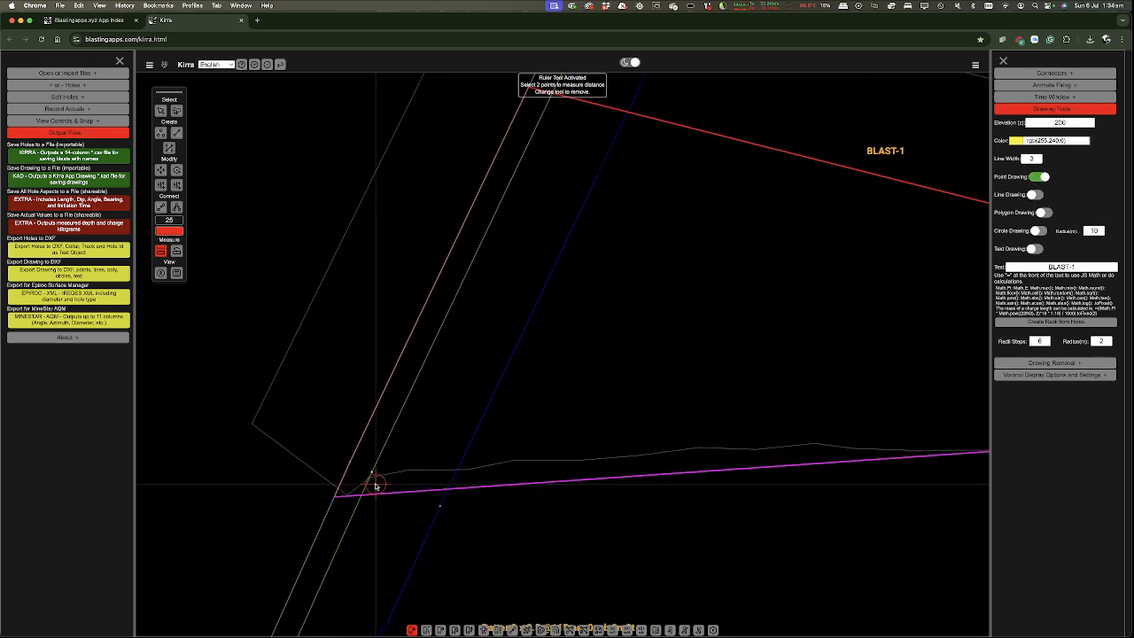
pyautogui.scroll(8, 374, 481)
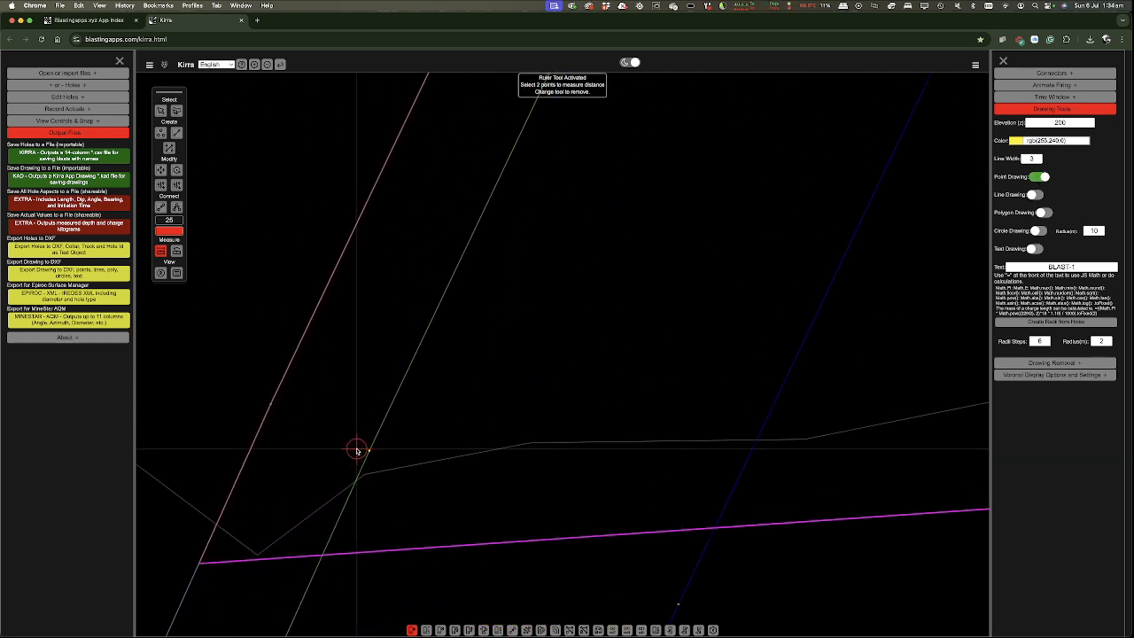
pyautogui.scroll(6, 357, 450)
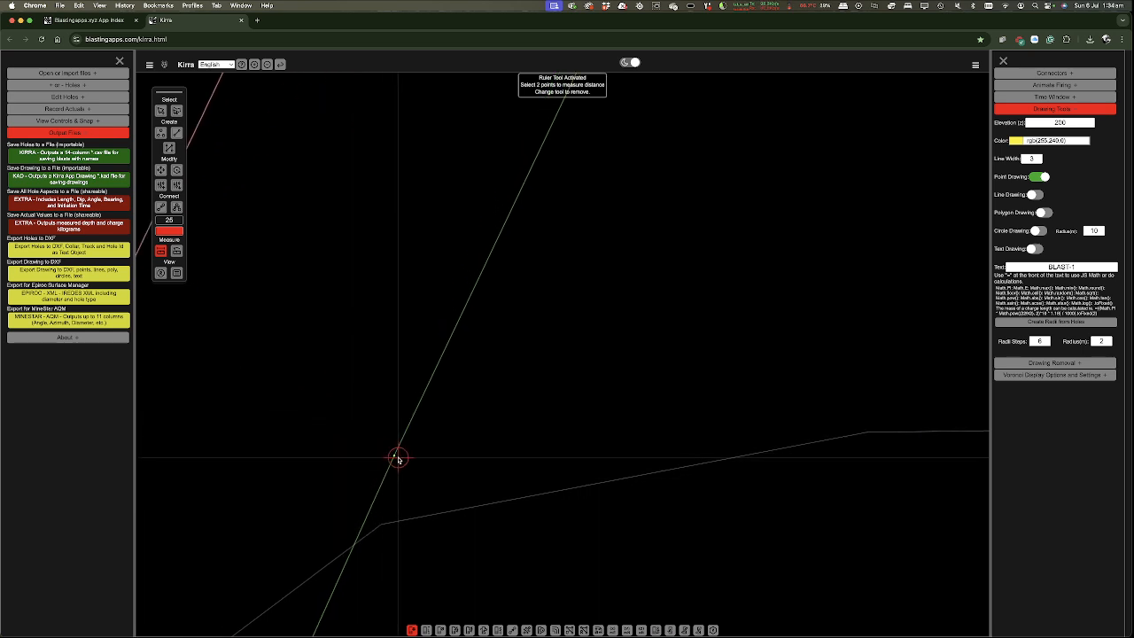
pyautogui.click(395, 457)
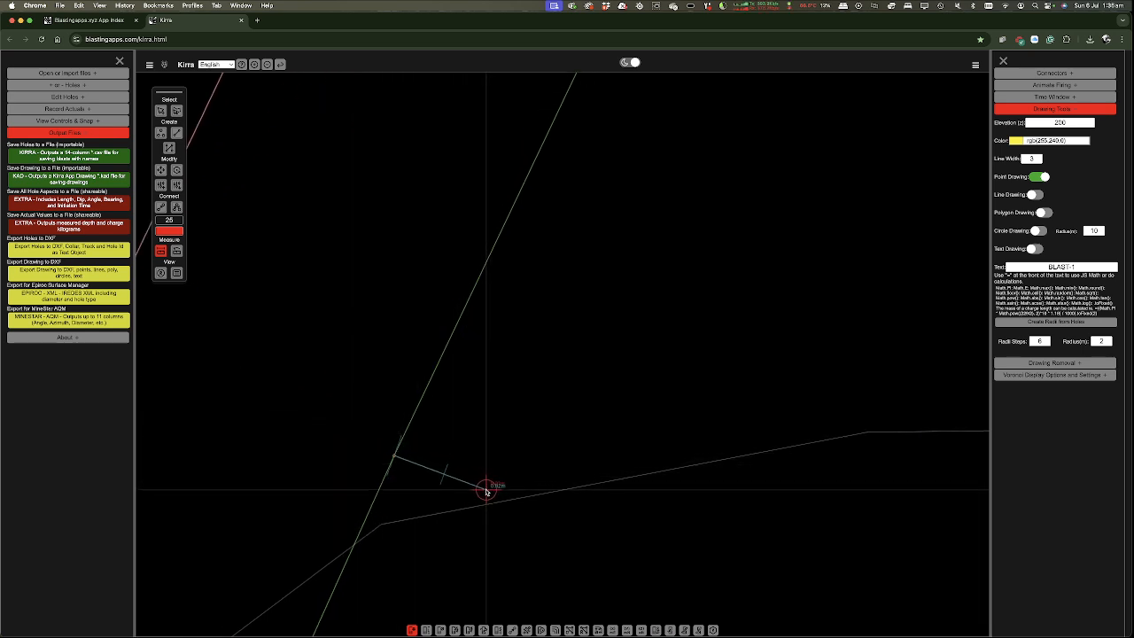
pyautogui.scroll(6, 489, 494)
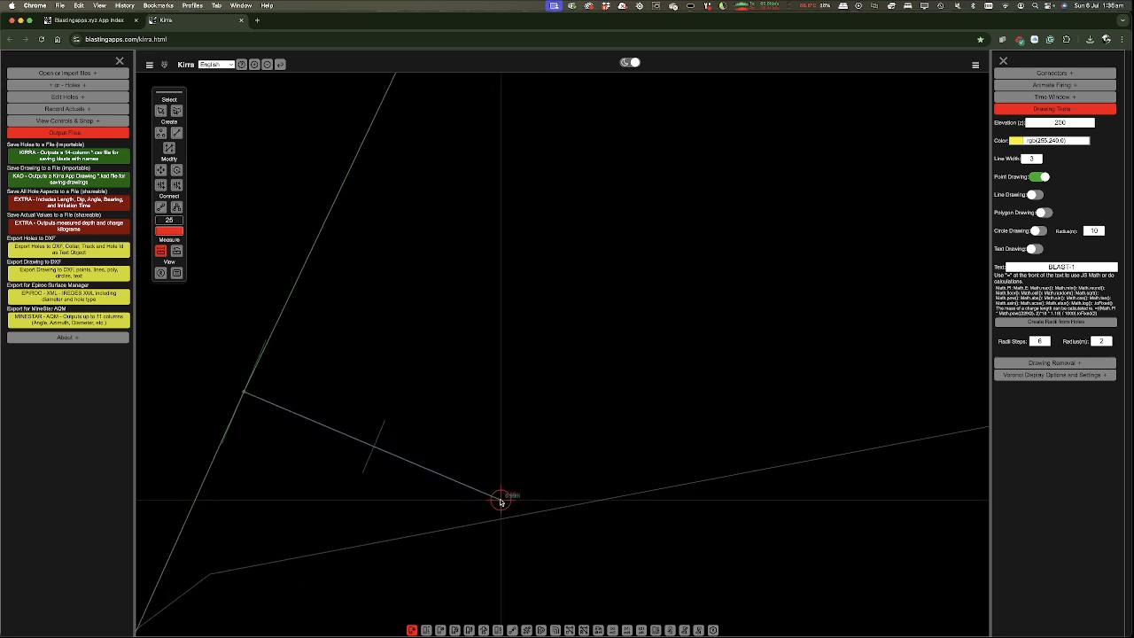
pyautogui.click(502, 503)
# - Place a yellow point on the green line's upper end and another about 1 m perpendicular from it, then finish point drawing
pyautogui.scroll(-8, 364, 532)
pyautogui.scroll(-10, 370, 529)
pyautogui.scroll(-10, 370, 528)
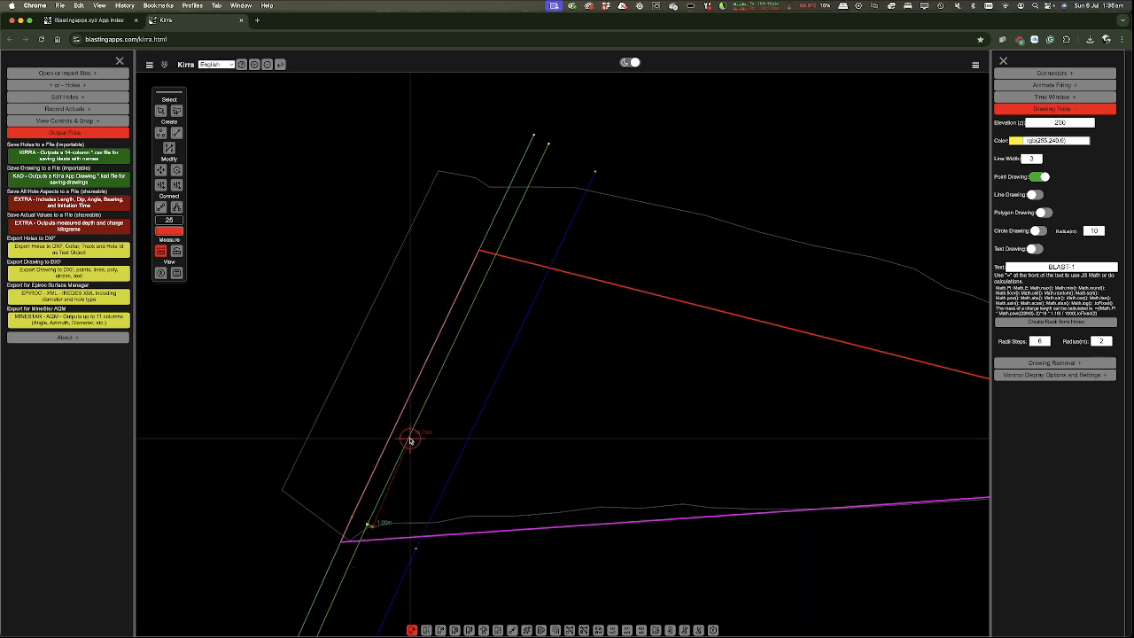
pyautogui.scroll(3, 544, 143)
pyautogui.scroll(5, 559, 133)
pyautogui.scroll(2, 550, 157)
pyautogui.click(553, 152)
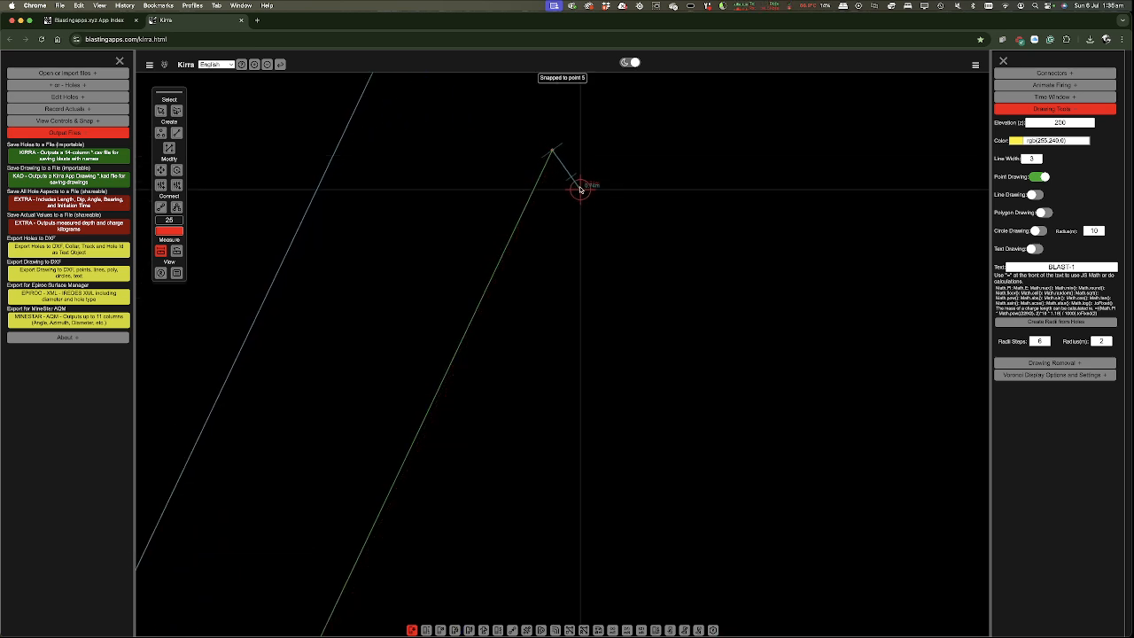
pyautogui.scroll(5, 624, 186)
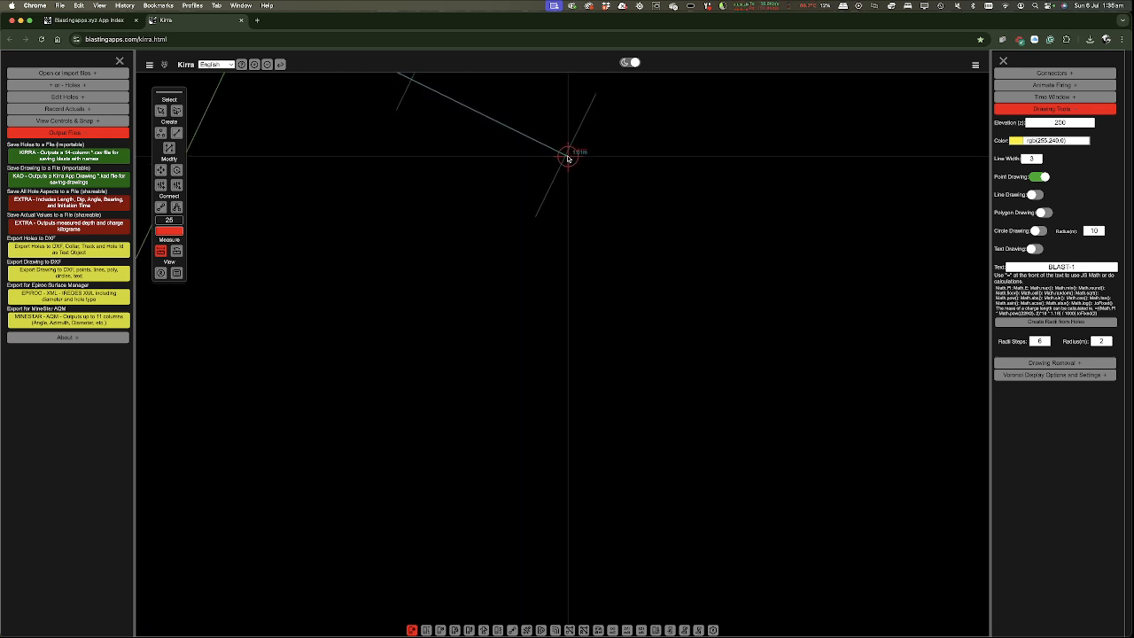
pyautogui.click(564, 160)
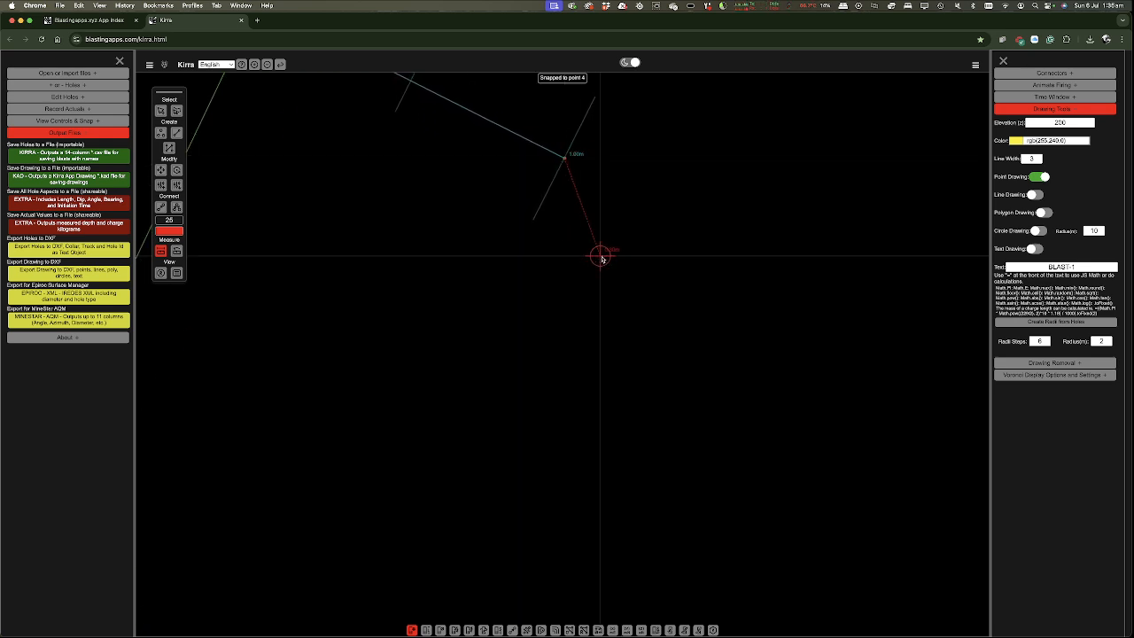
pyautogui.rightClick(842, 240)
pyautogui.click(1036, 177)
# - Draw a yellow line of width 3 from the upper offset point to the lower offset point, parallel to the green line
pyautogui.click(161, 251)
pyautogui.scroll(-8, 703, 276)
pyautogui.scroll(-10, 701, 135)
pyautogui.scroll(-10, 696, 126)
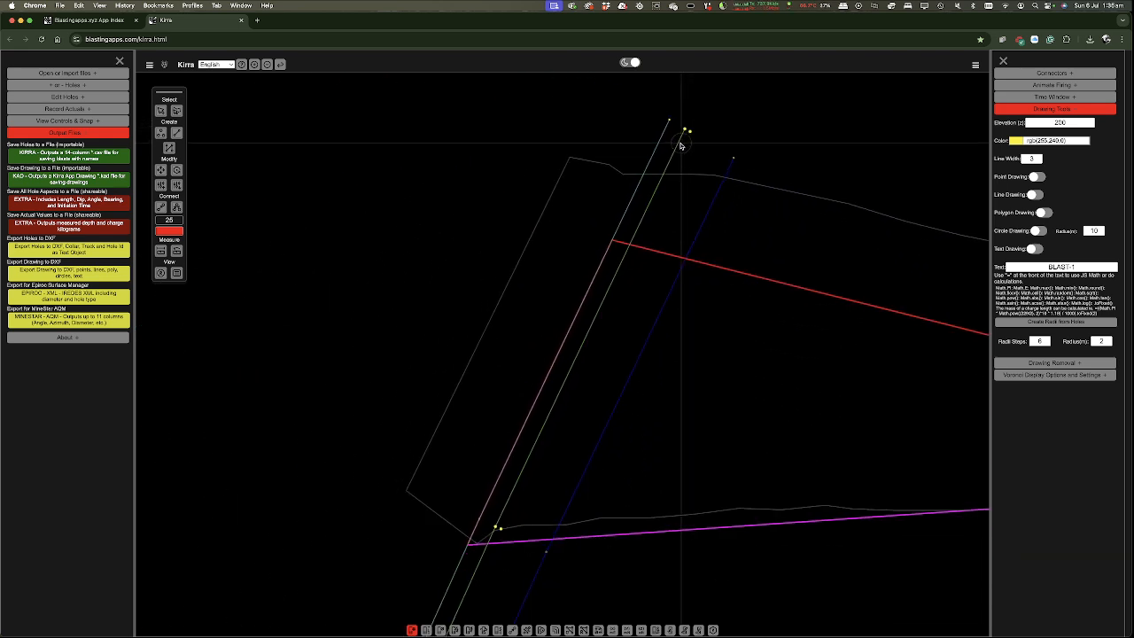
pyautogui.scroll(1, 682, 144)
pyautogui.click(1037, 194)
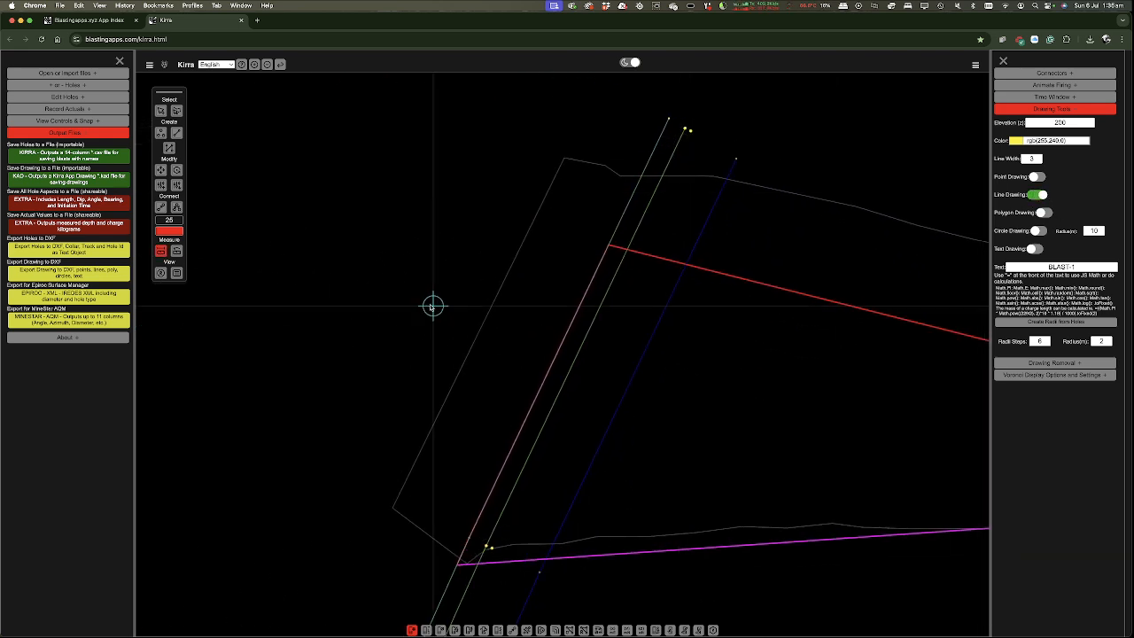
pyautogui.click(689, 130)
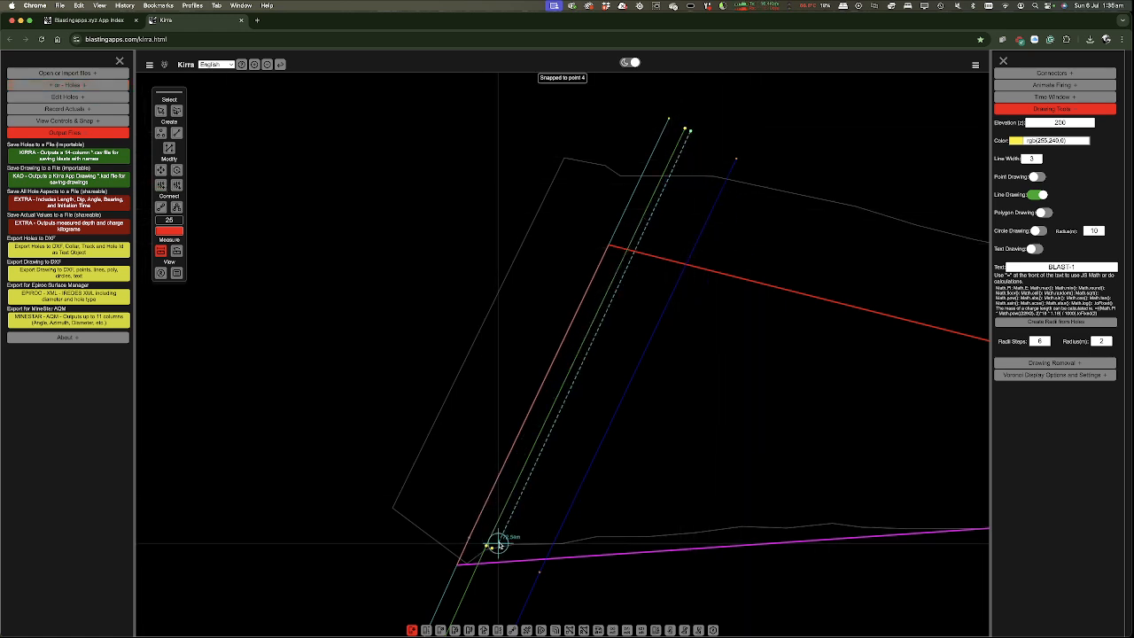
pyautogui.scroll(10, 492, 550)
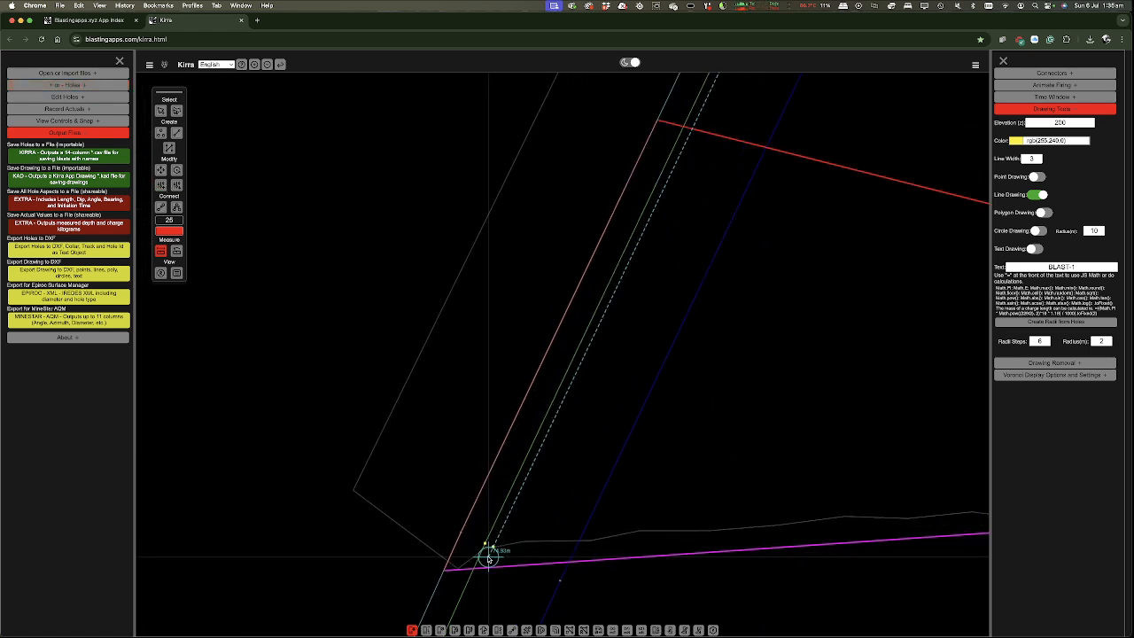
pyautogui.scroll(10, 493, 549)
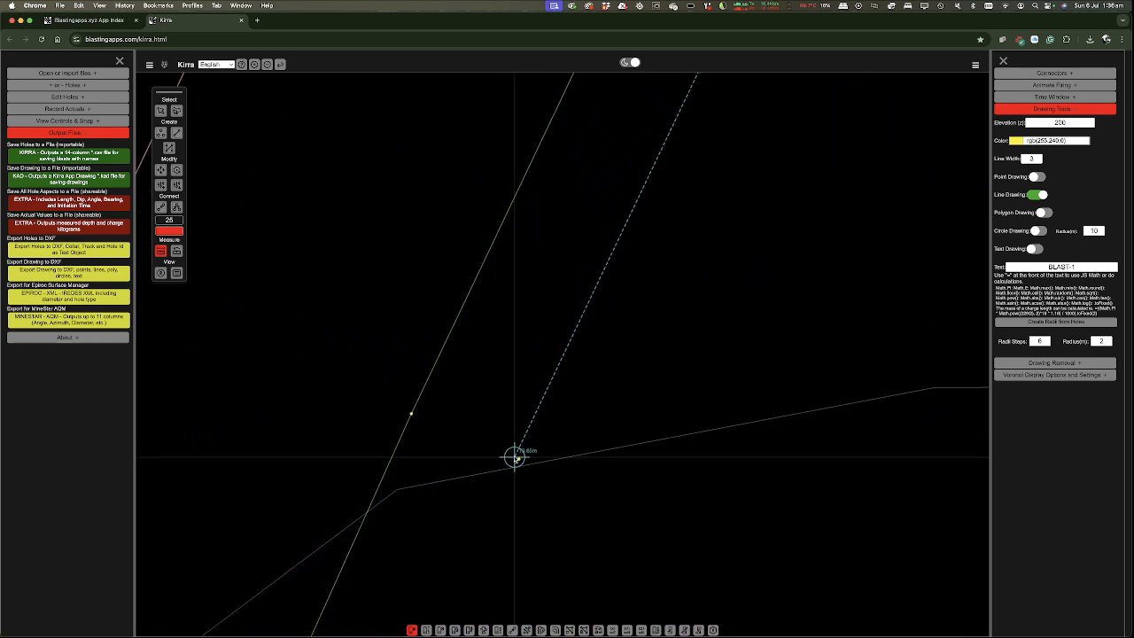
pyautogui.click(523, 454)
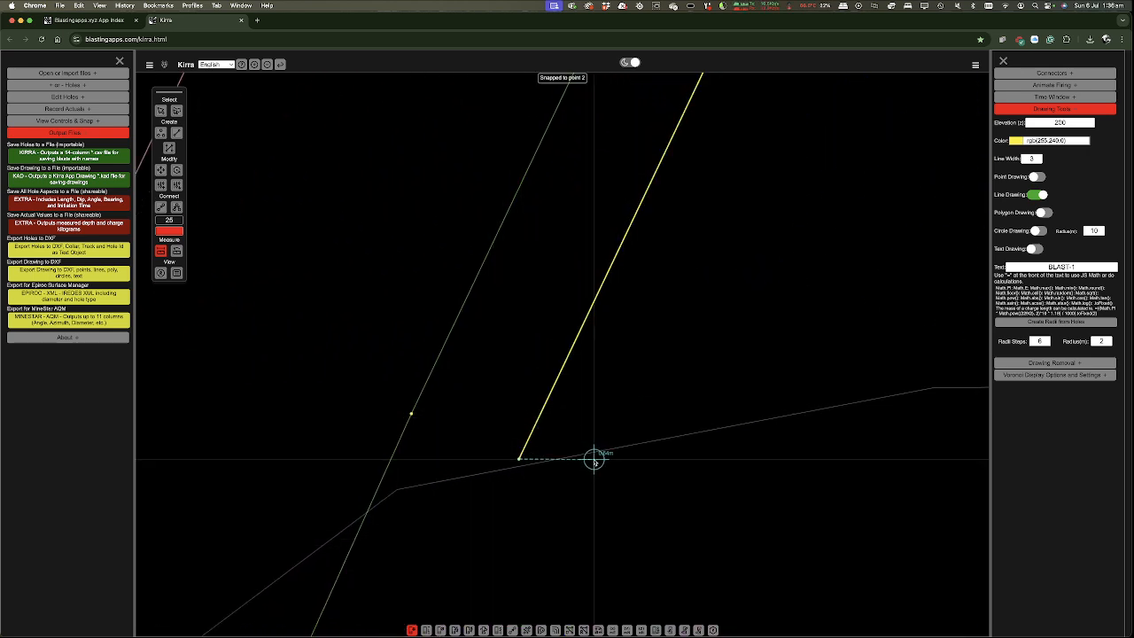
# - Start the tool that creates holes along an existing line or polygon edge, and try to select the yellow line at its lower end
pyautogui.scroll(-5, 539, 522)
pyautogui.scroll(-6, 541, 520)
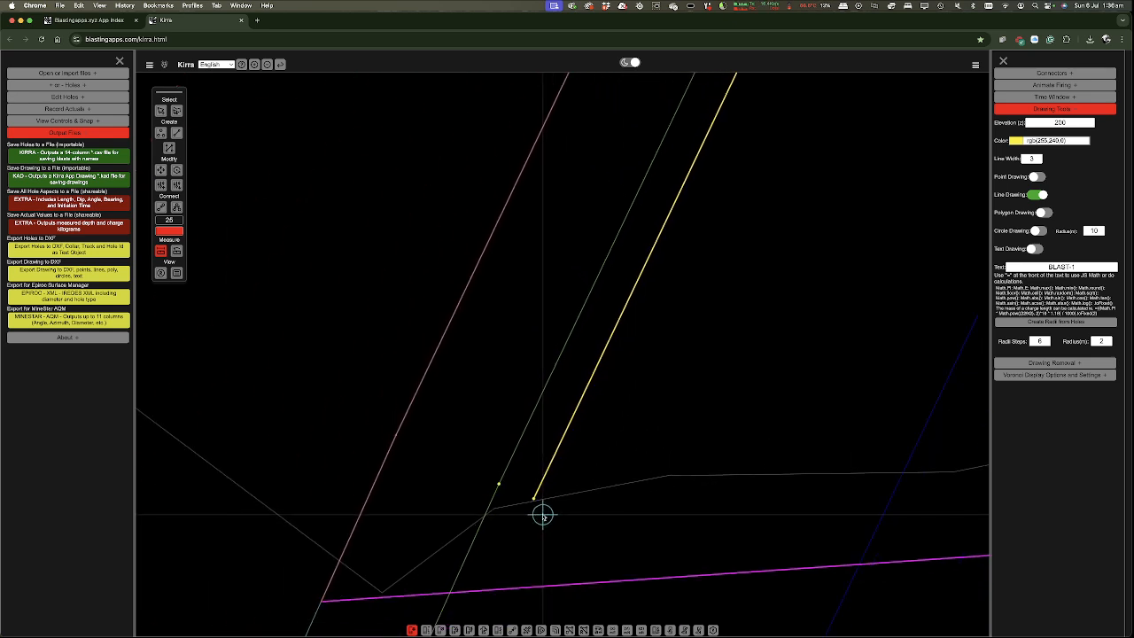
pyautogui.scroll(-3, 541, 511)
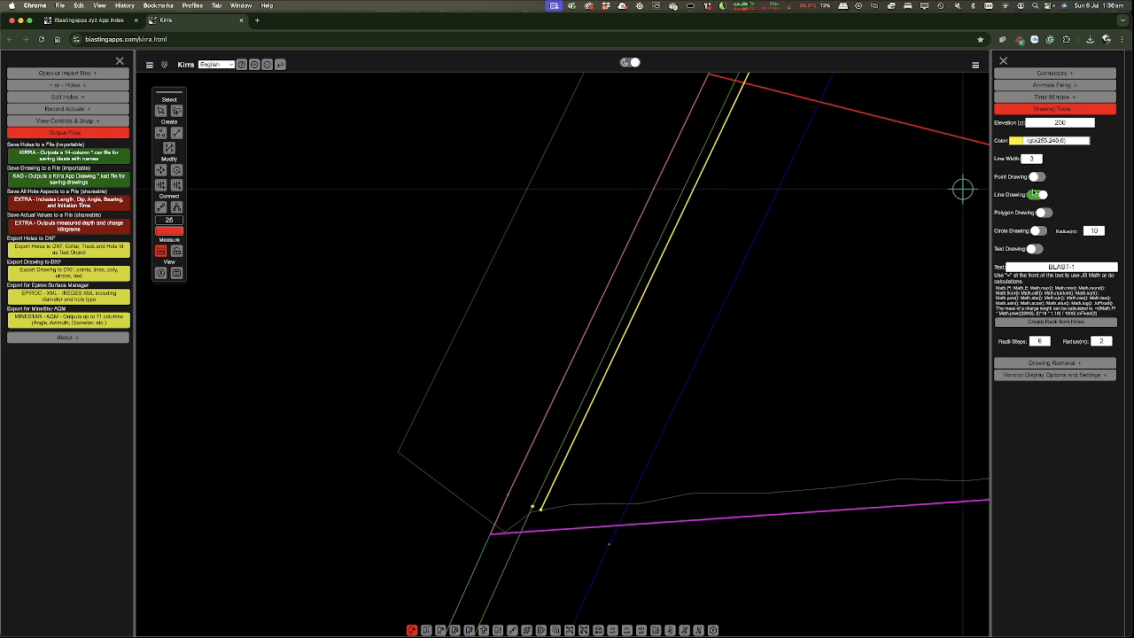
pyautogui.click(168, 149)
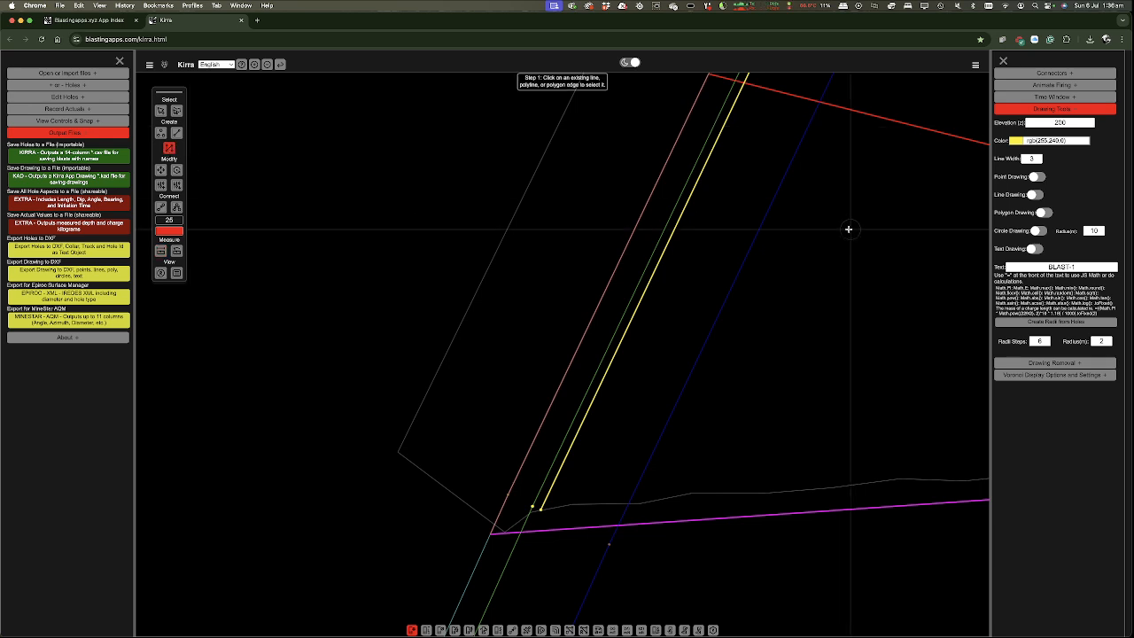
pyautogui.scroll(-3, 494, 529)
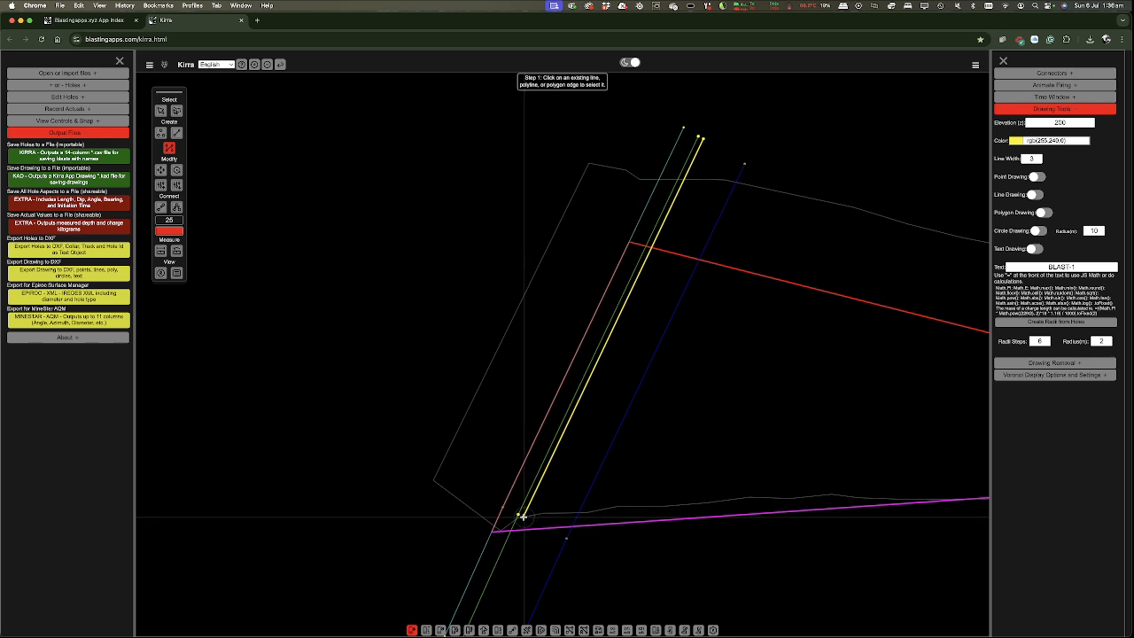
pyautogui.click(524, 515)
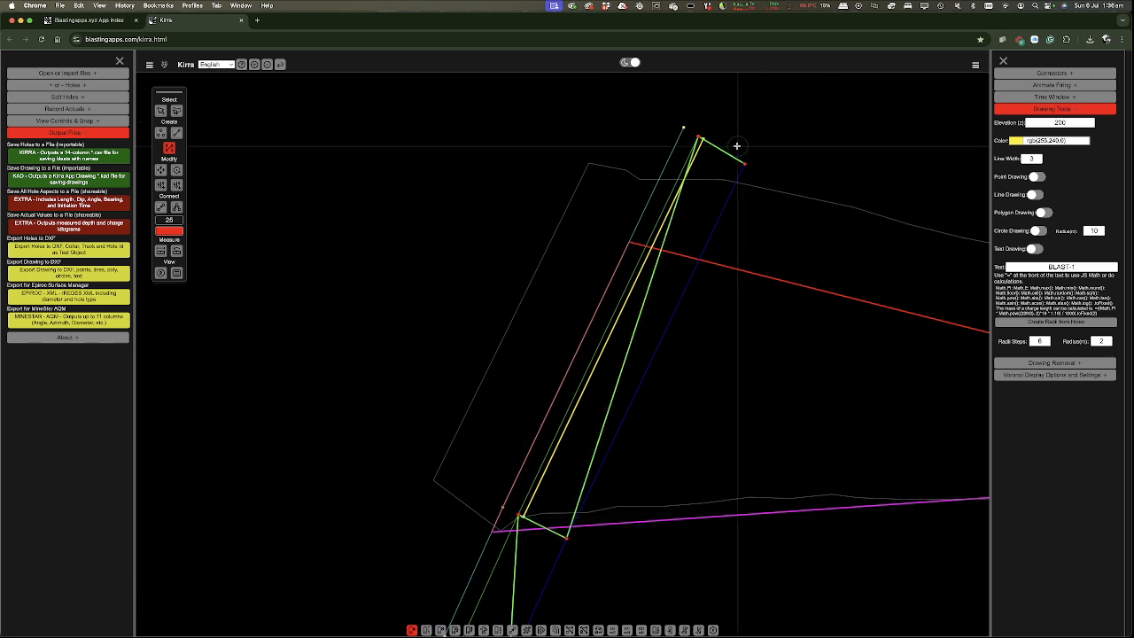
pyautogui.click(737, 147)
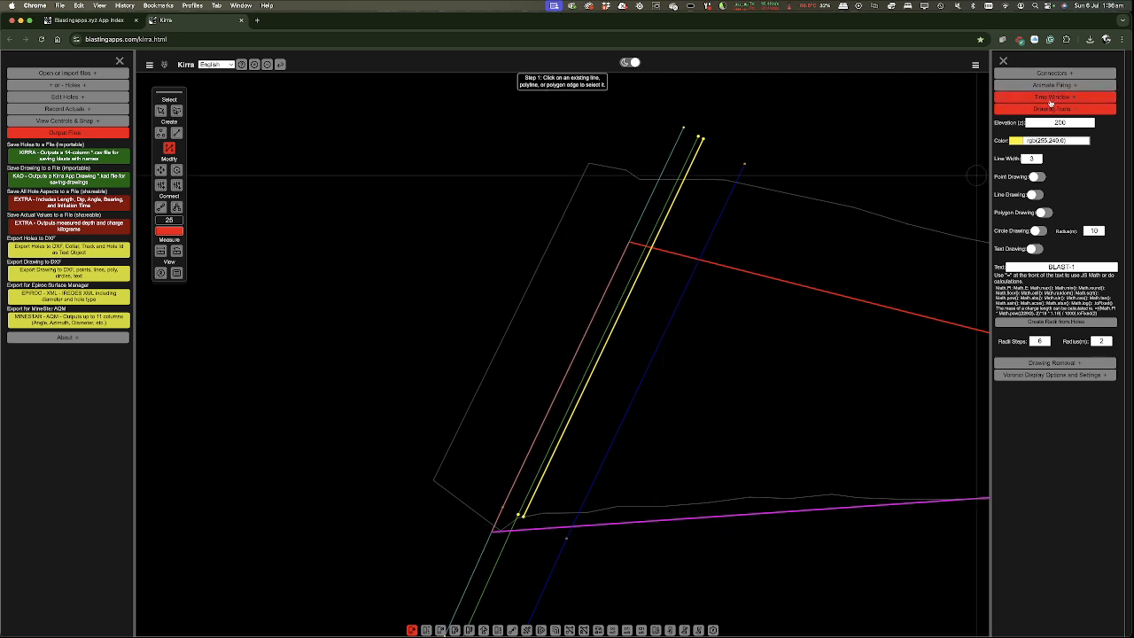
# - Show the Data Explorer, expand the drawing's point objects, and delete pointObject13 containing the four yellow construction points
pyautogui.click(176, 272)
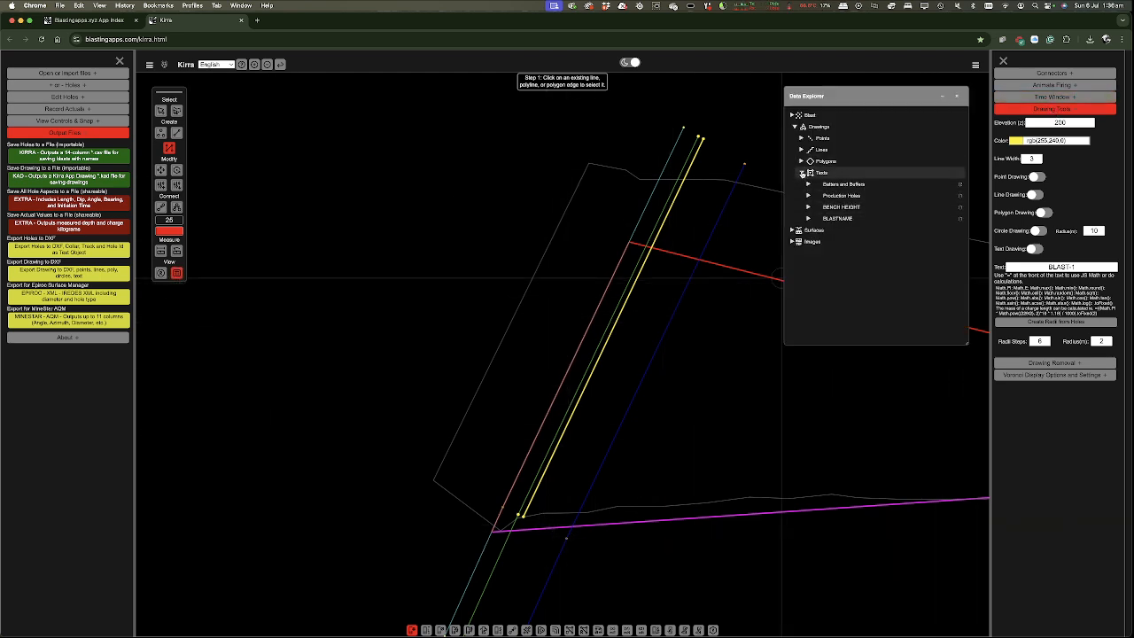
pyautogui.click(801, 138)
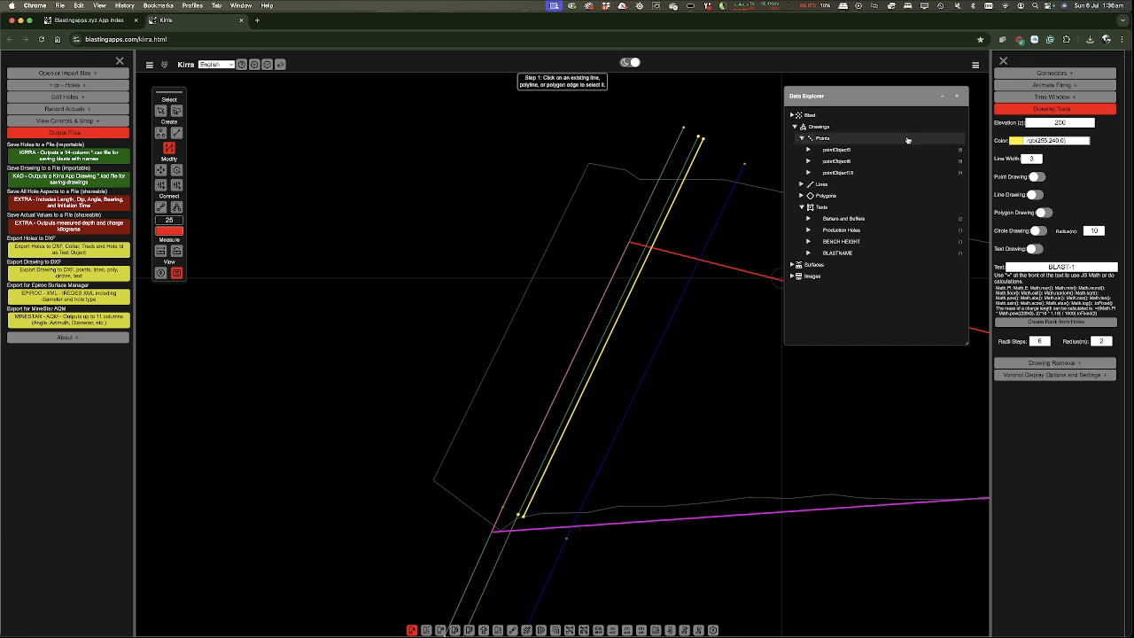
pyautogui.click(807, 150)
pyautogui.click(809, 151)
pyautogui.click(809, 161)
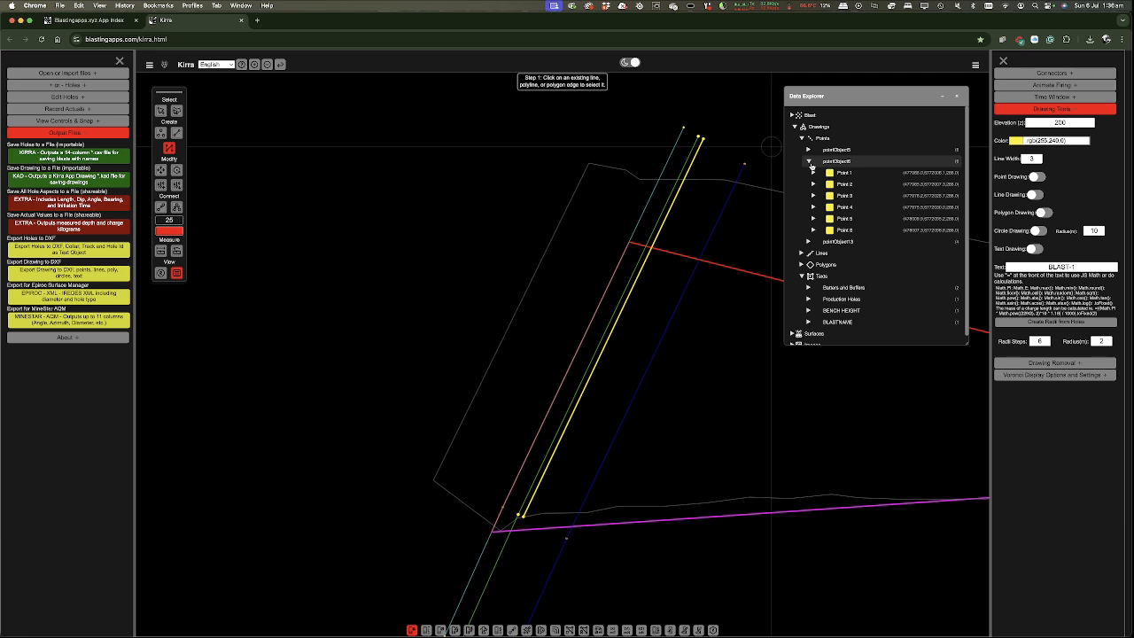
pyautogui.click(807, 241)
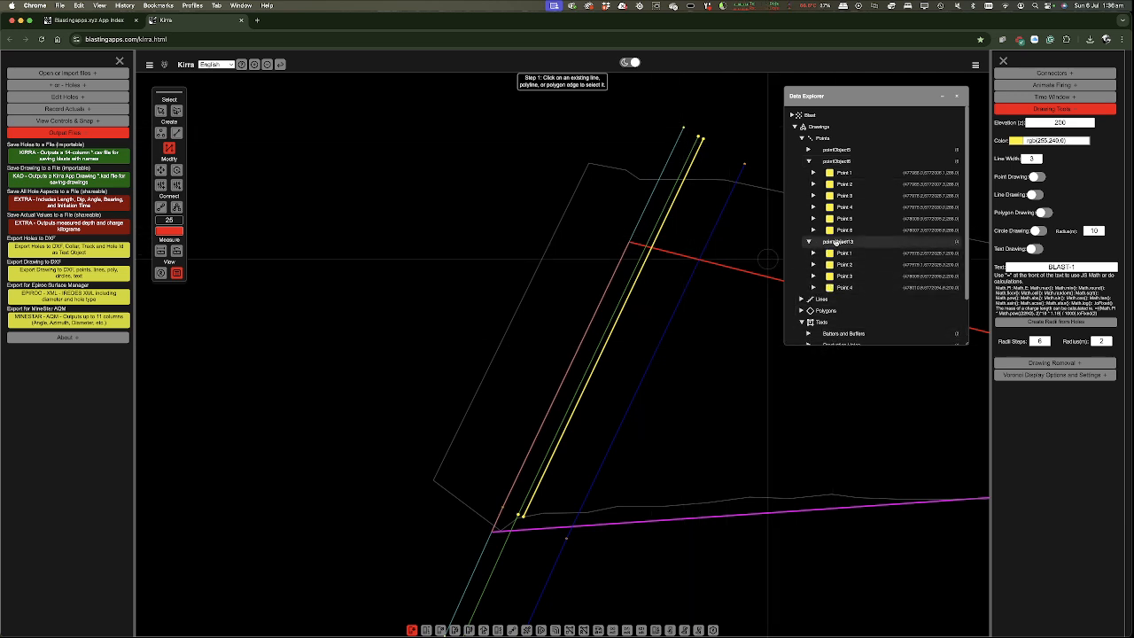
pyautogui.click(837, 241)
pyautogui.rightClick(837, 242)
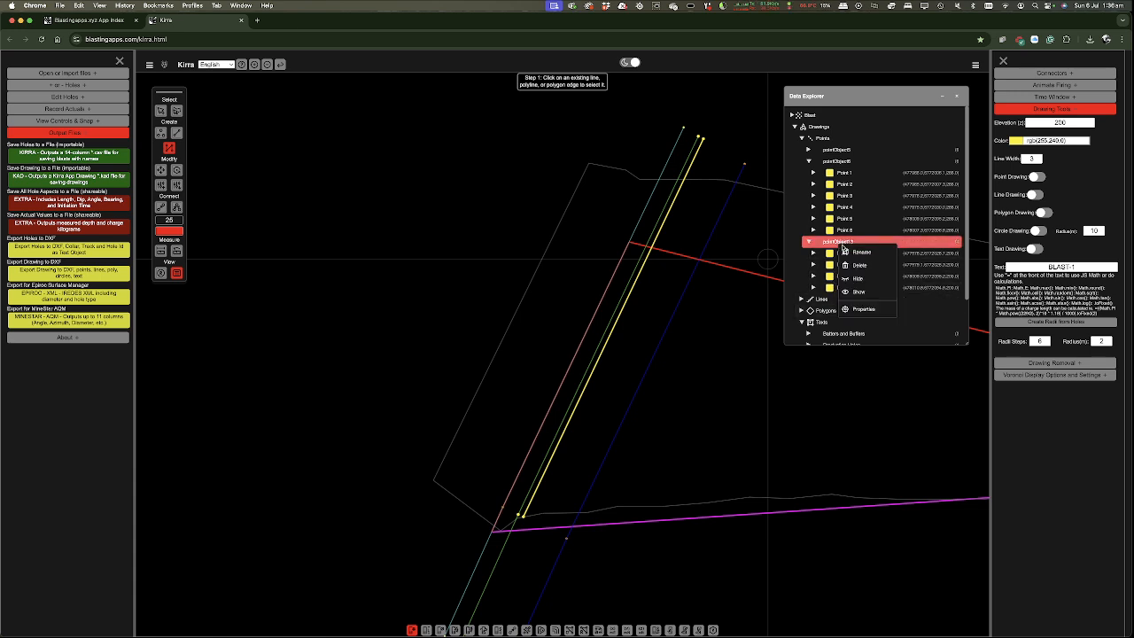
pyautogui.click(858, 265)
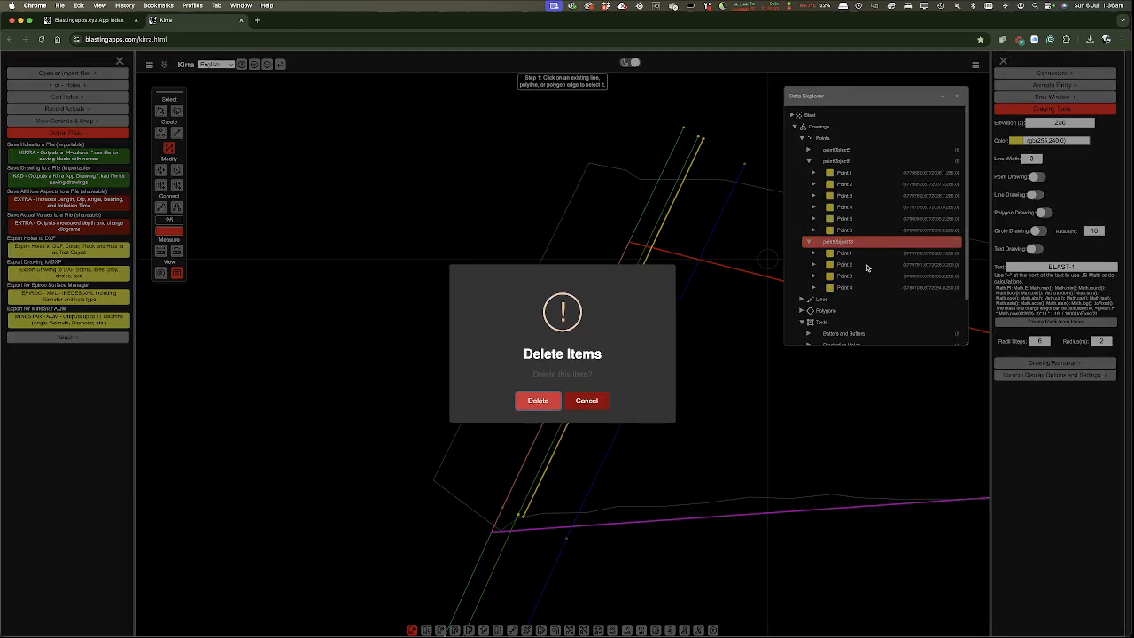
pyautogui.click(541, 400)
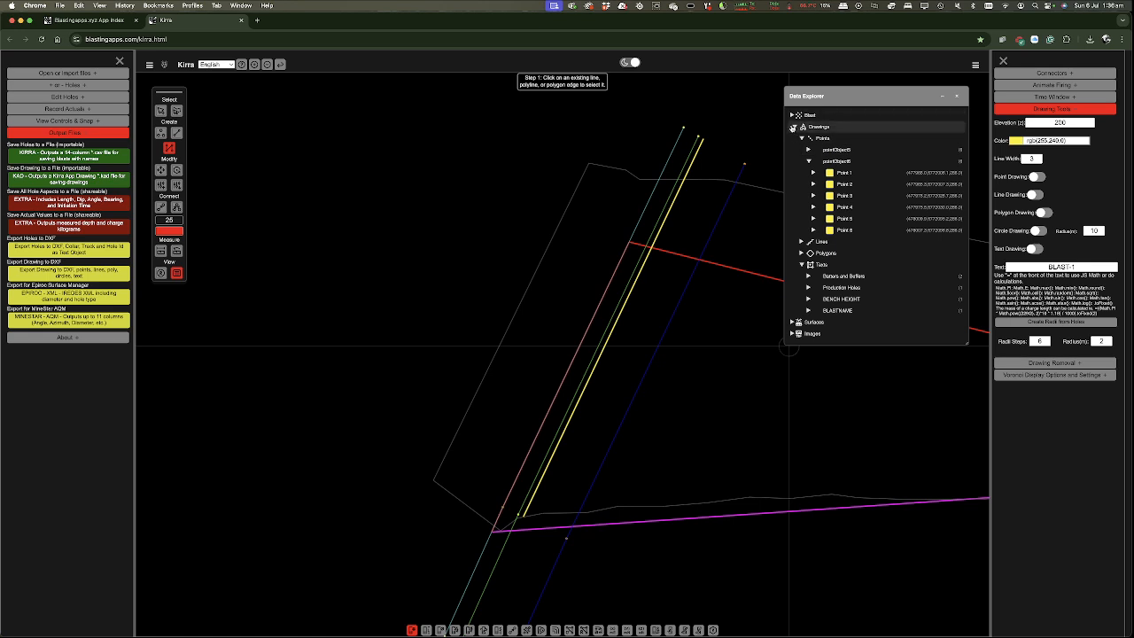
# - Select the yellow offset line for hole generation, with its lower end as the start point and its upper end as the end point
pyautogui.click(541, 498)
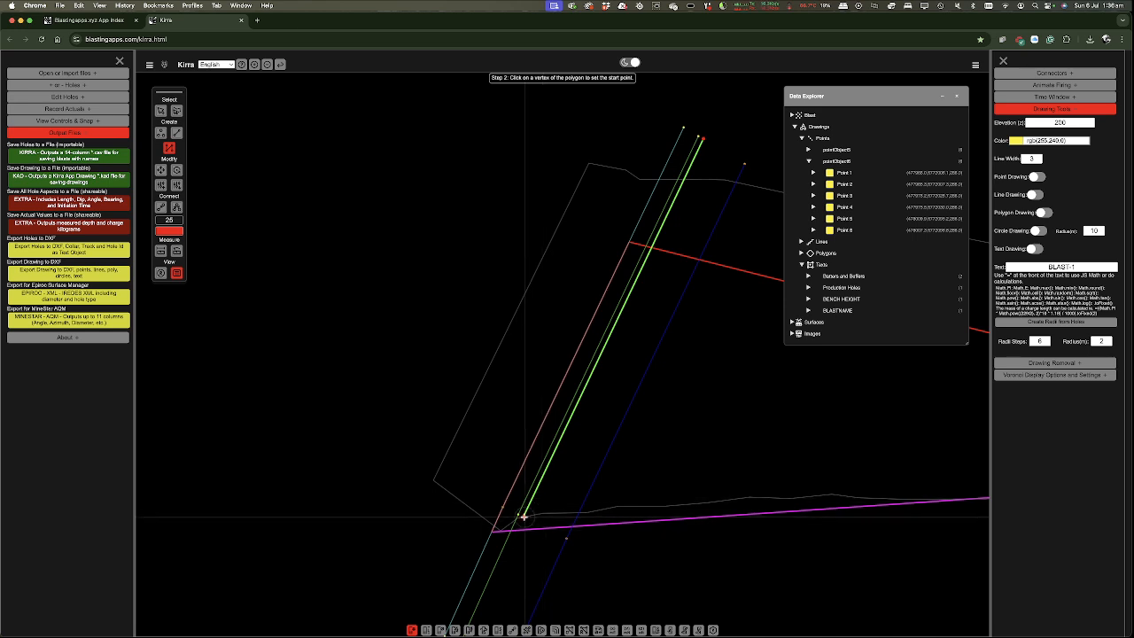
pyautogui.scroll(6, 524, 517)
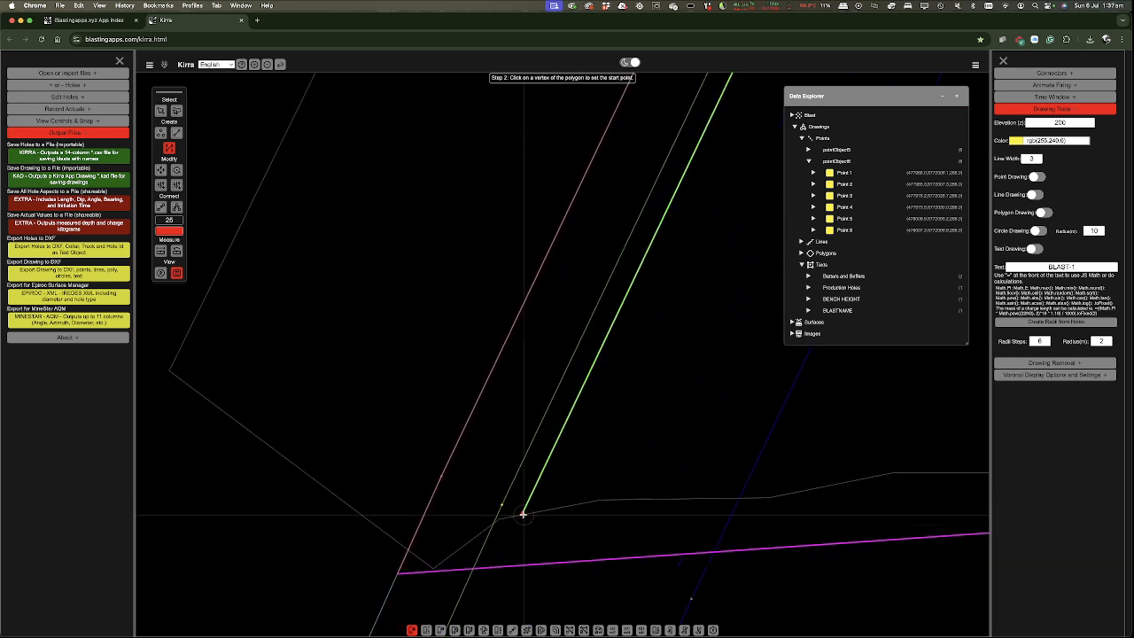
pyautogui.scroll(2, 523, 514)
pyautogui.click(523, 511)
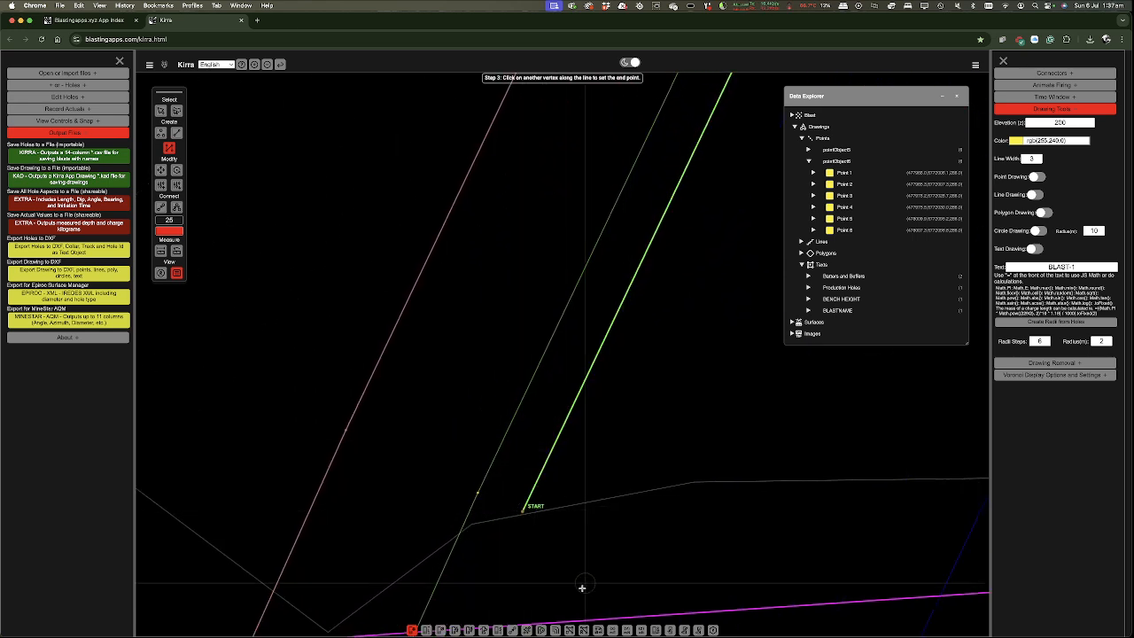
pyautogui.scroll(-5, 542, 579)
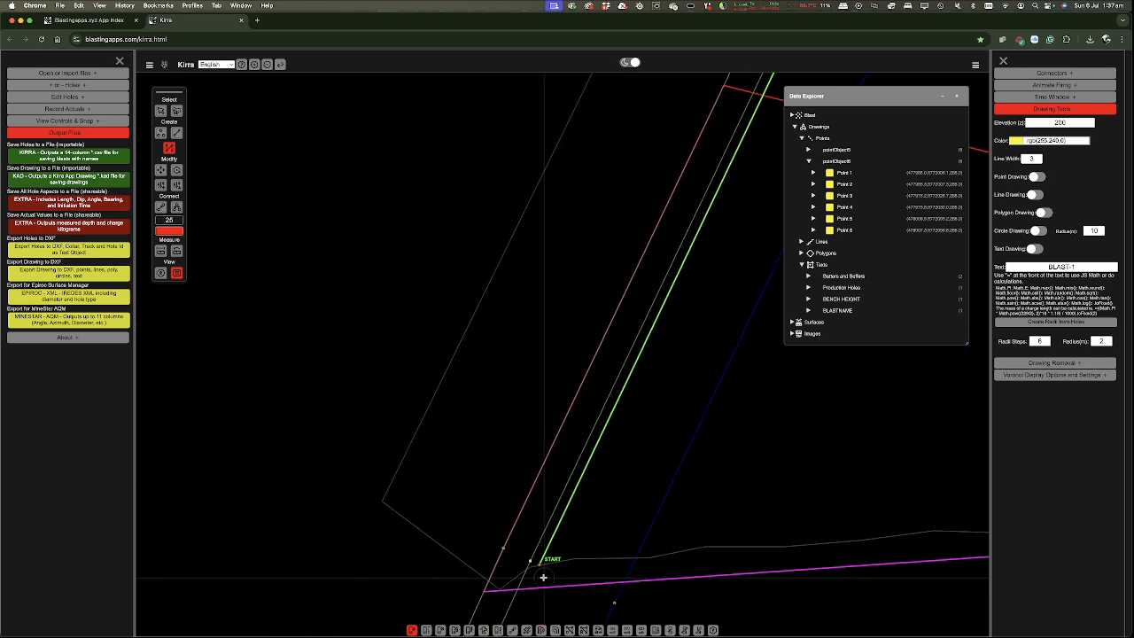
pyautogui.scroll(-3, 701, 363)
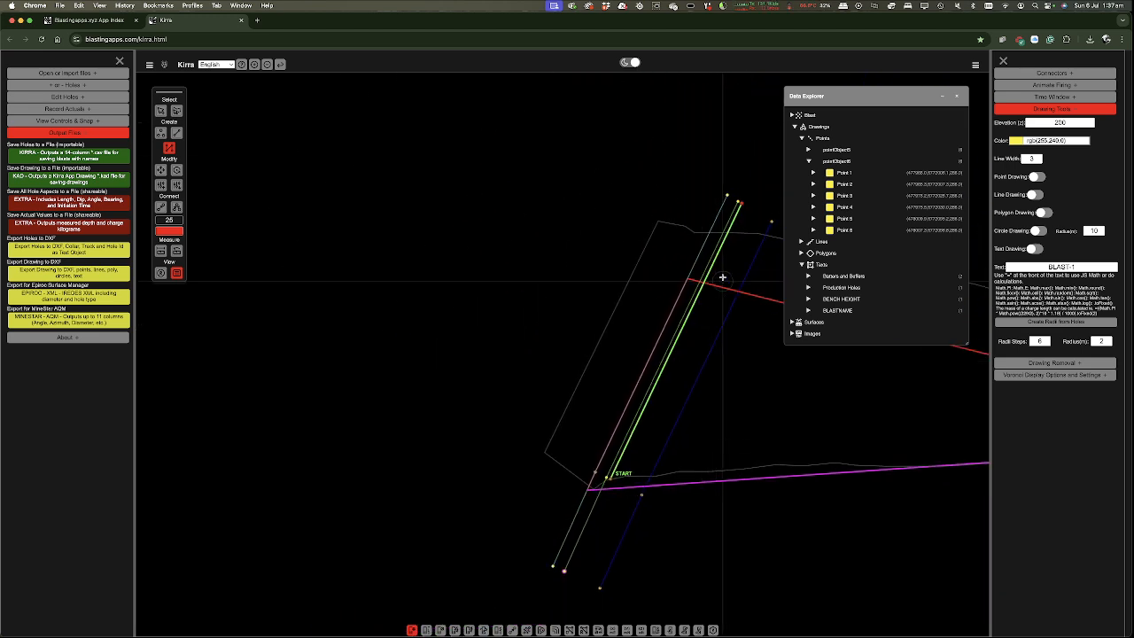
pyautogui.scroll(5, 741, 200)
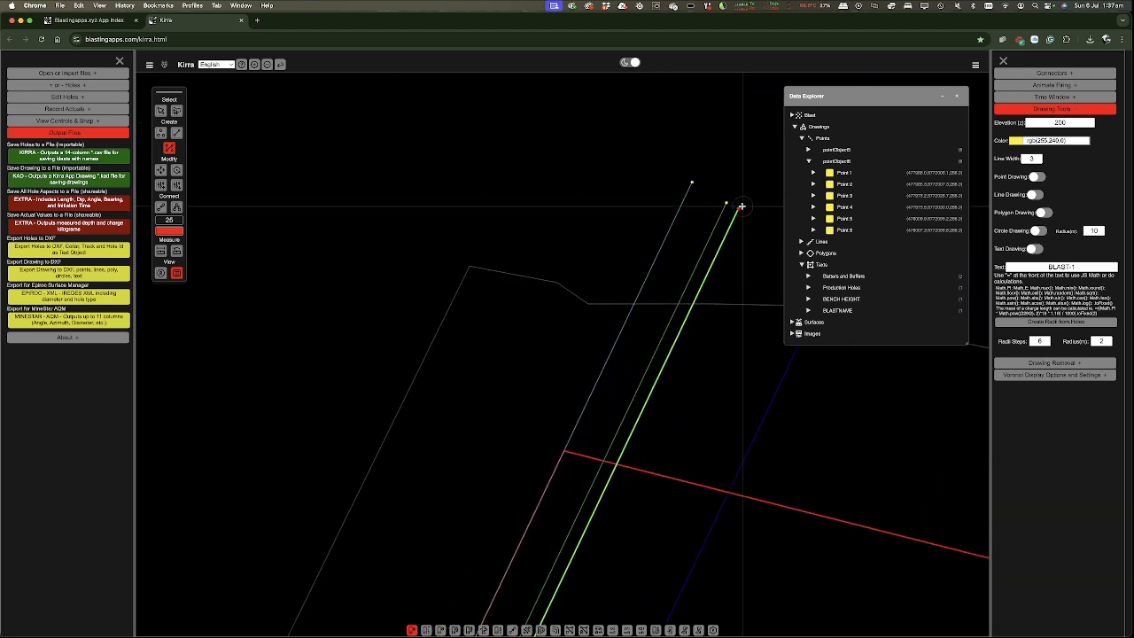
pyautogui.click(737, 209)
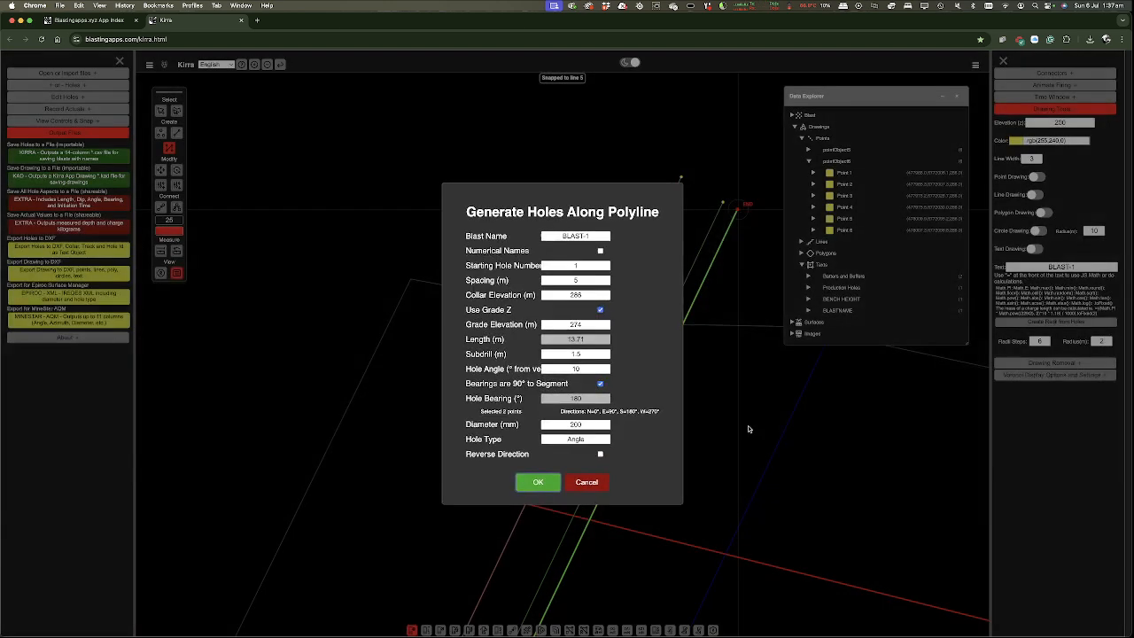
# - Set the hole spacing to 3 m and the diameter to 165 mm, and enable the reverse direction option
pyautogui.click(571, 281)
pyautogui.press('BackSpace')
pyautogui.write('3')
pyautogui.click(601, 454)
pyautogui.click(571, 426)
pyautogui.press('BackSpace')
pyautogui.press('BackSpace')
pyautogui.press('BackSpace')
pyautogui.write('165')
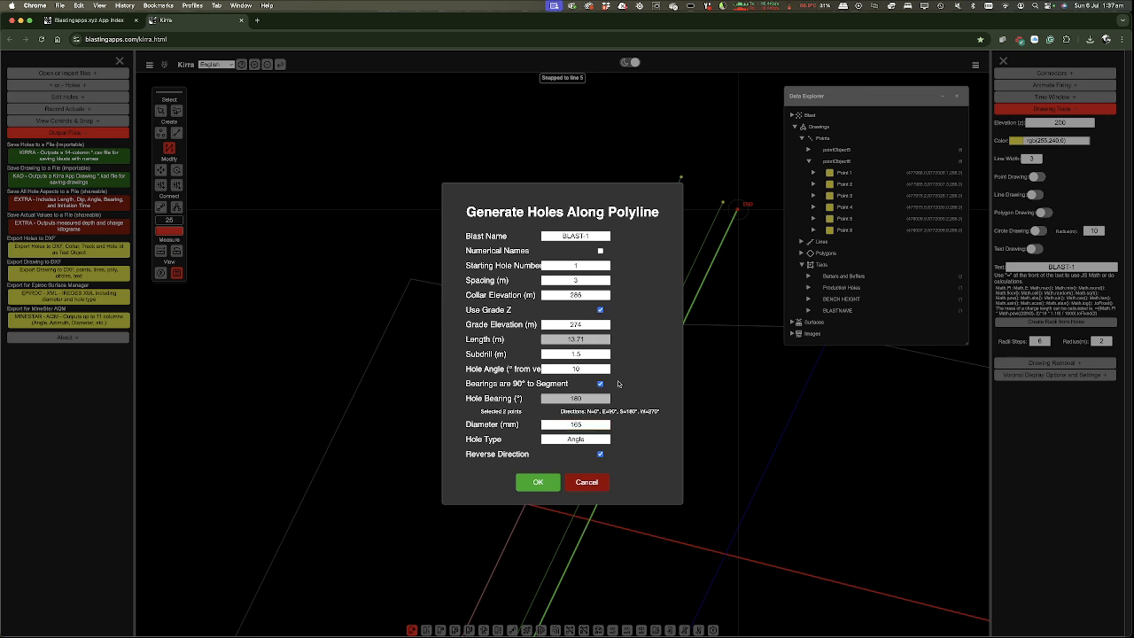
# - Enable numerical hole names and set the subdrill to -0.3 m
pyautogui.click(586, 325)
pyautogui.click(600, 252)
pyautogui.click(583, 373)
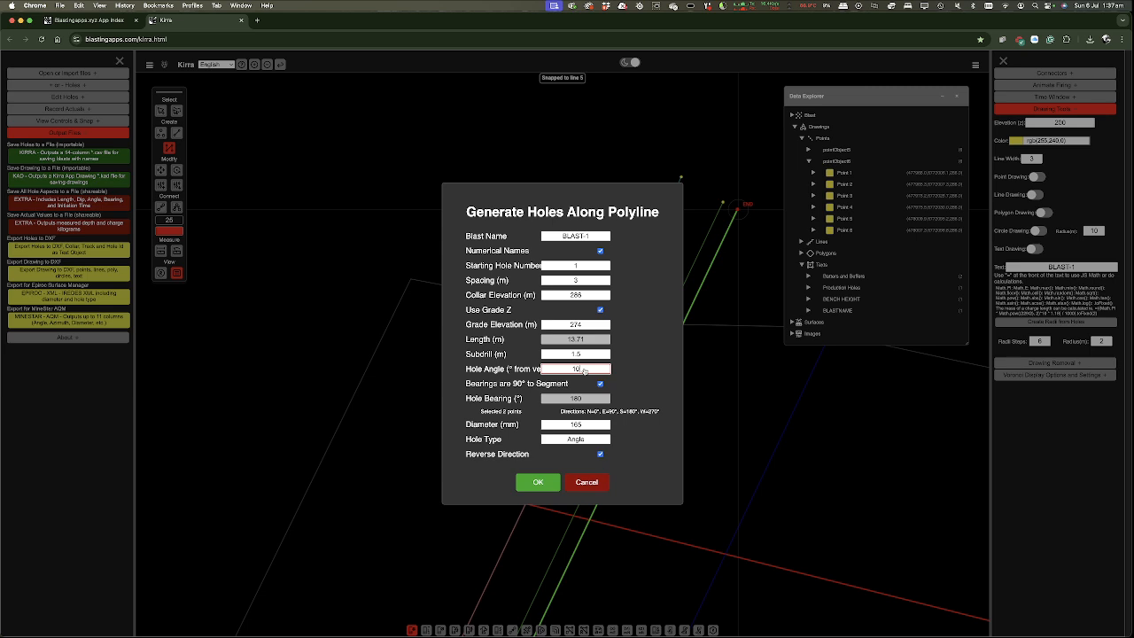
pyautogui.click(624, 355)
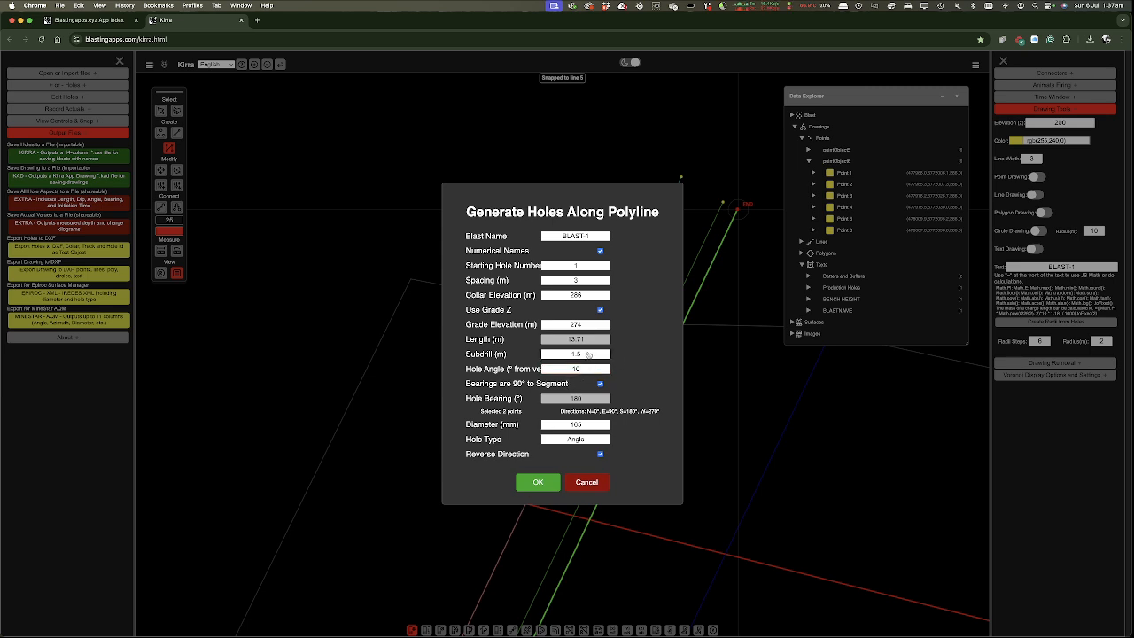
pyautogui.moveTo(588, 355); pyautogui.dragTo(562, 354)
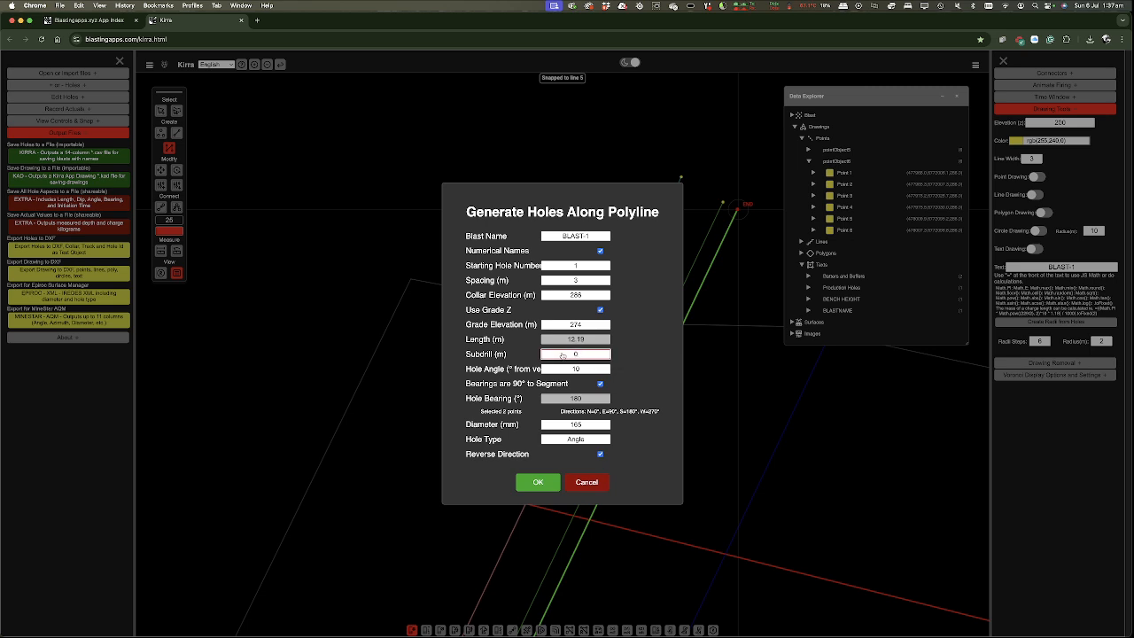
pyautogui.click(656, 360)
pyautogui.click(577, 354)
pyautogui.write('-.32')
pyautogui.press('BackSpace')
pyautogui.click(649, 369)
pyautogui.click(583, 355)
pyautogui.click(627, 360)
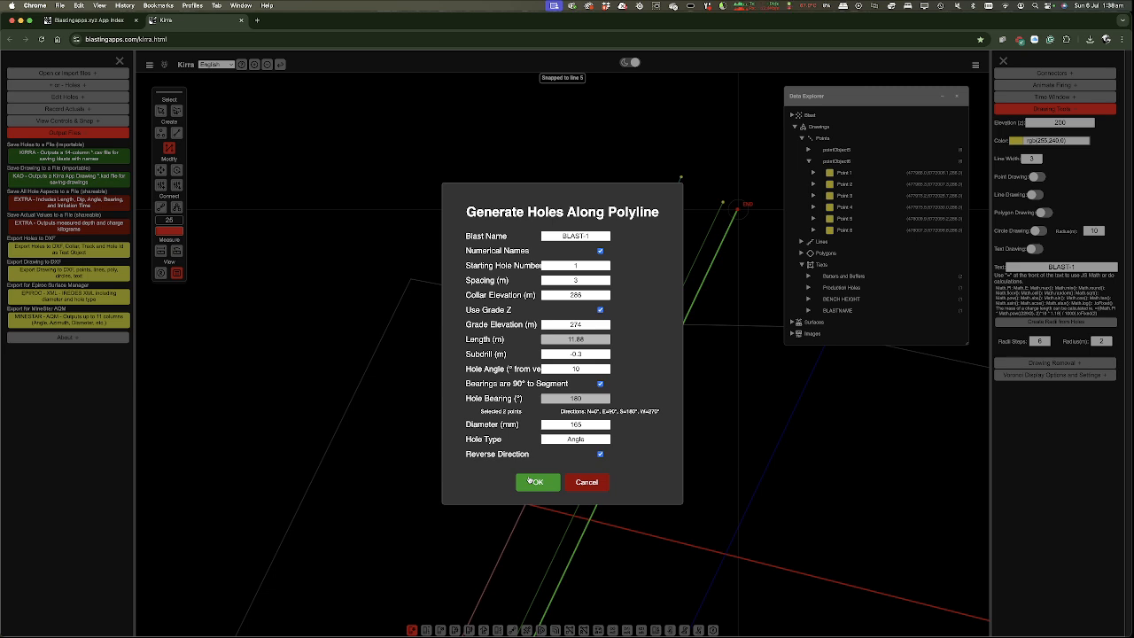
# - Set the hole type to Buffer and generate the holes along the yellow line
pyautogui.doubleClick(576, 438)
pyautogui.write('Batter')
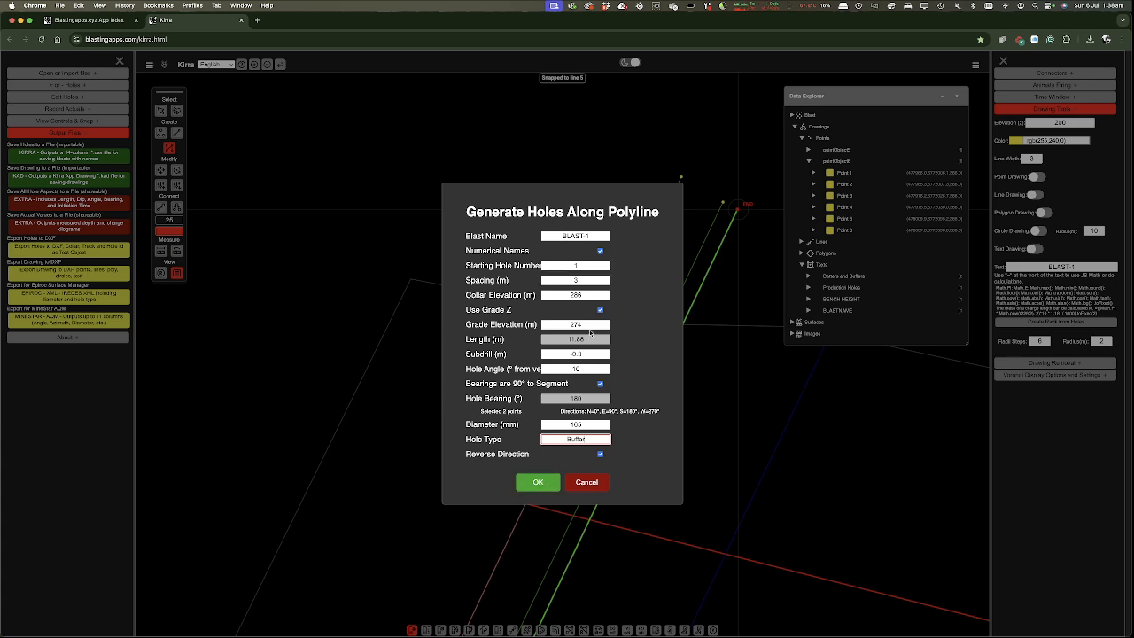
pyautogui.click(546, 483)
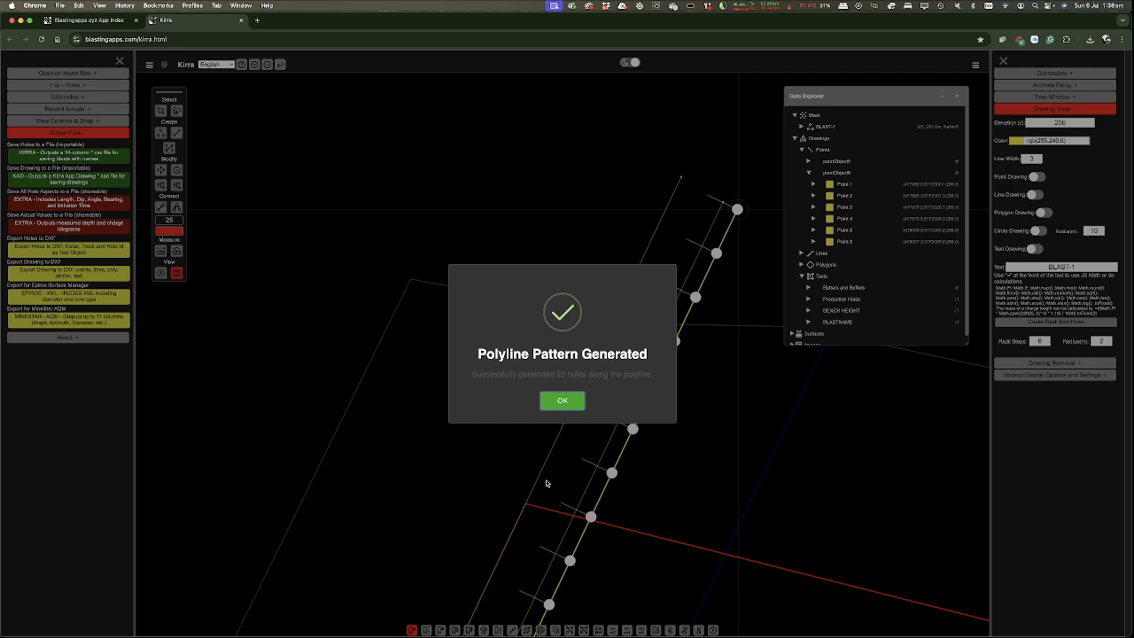
pyautogui.click(563, 401)
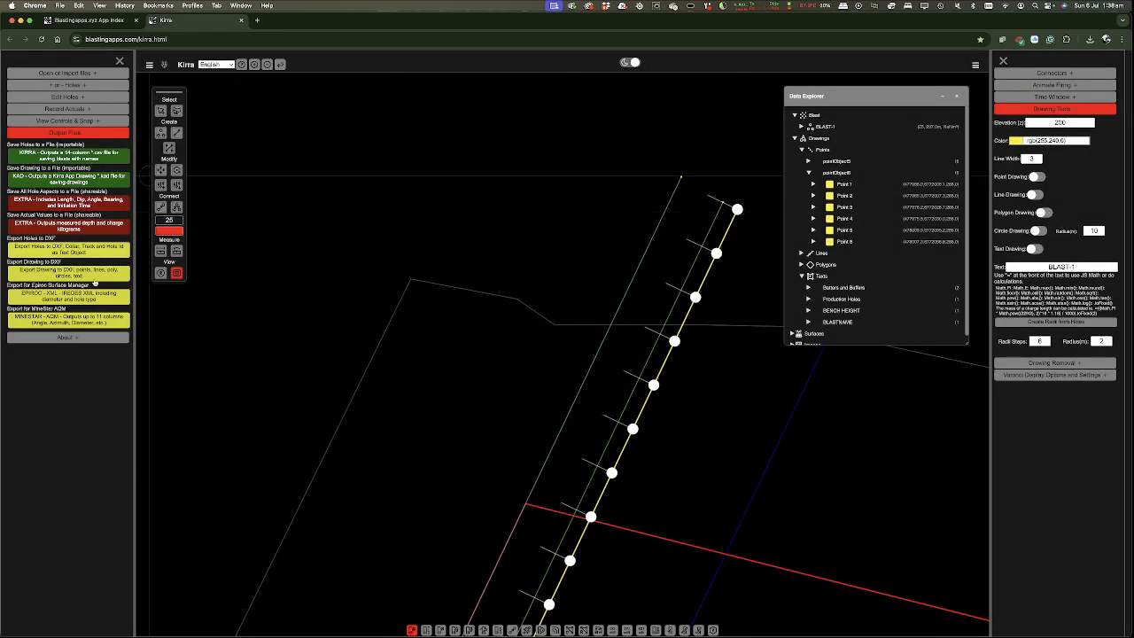
# - Increase the display font size for the hole labels to about 46 px
pyautogui.click(67, 125)
pyautogui.moveTo(32, 144); pyautogui.dragTo(65, 143)
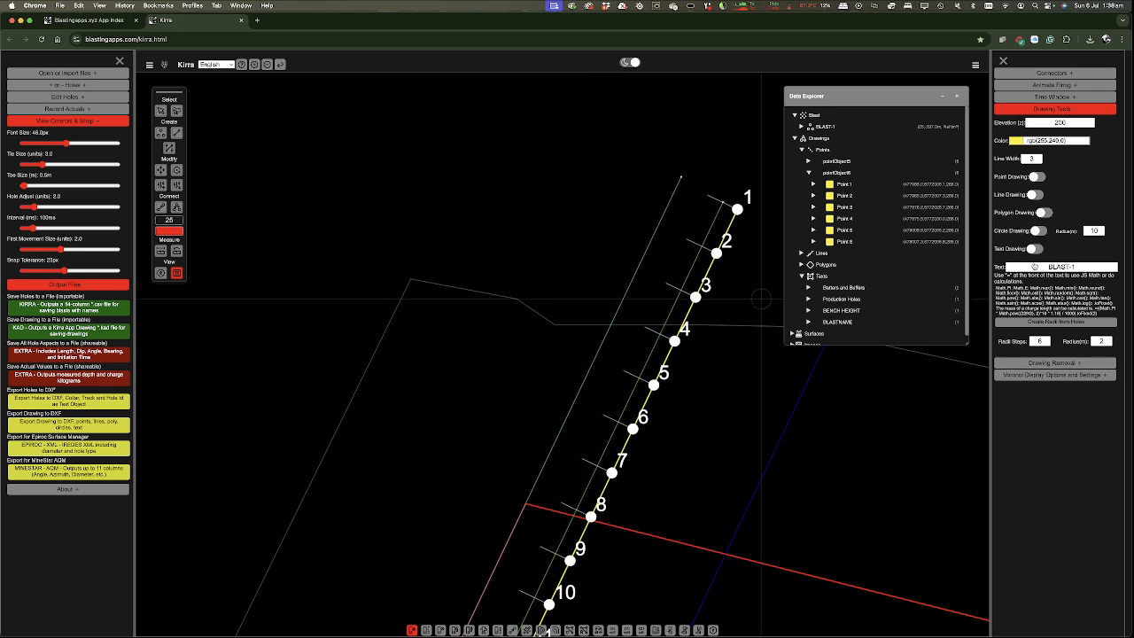
# - Delete the blast BLAST-1 and all its holes in the Data Explorer
pyautogui.rightClick(827, 126)
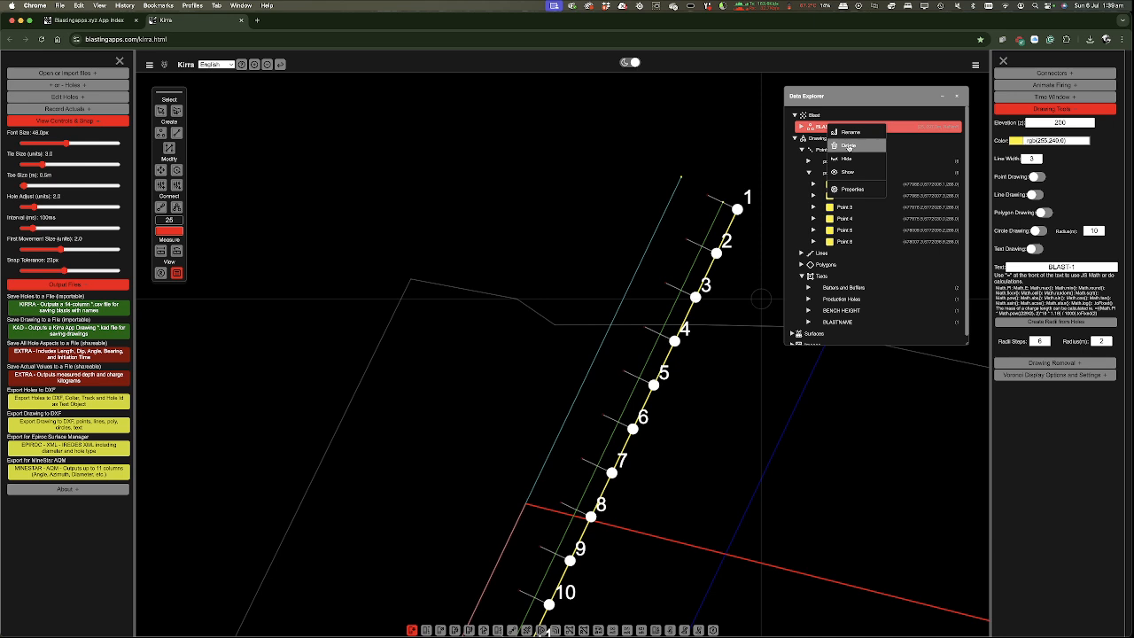
pyautogui.click(848, 147)
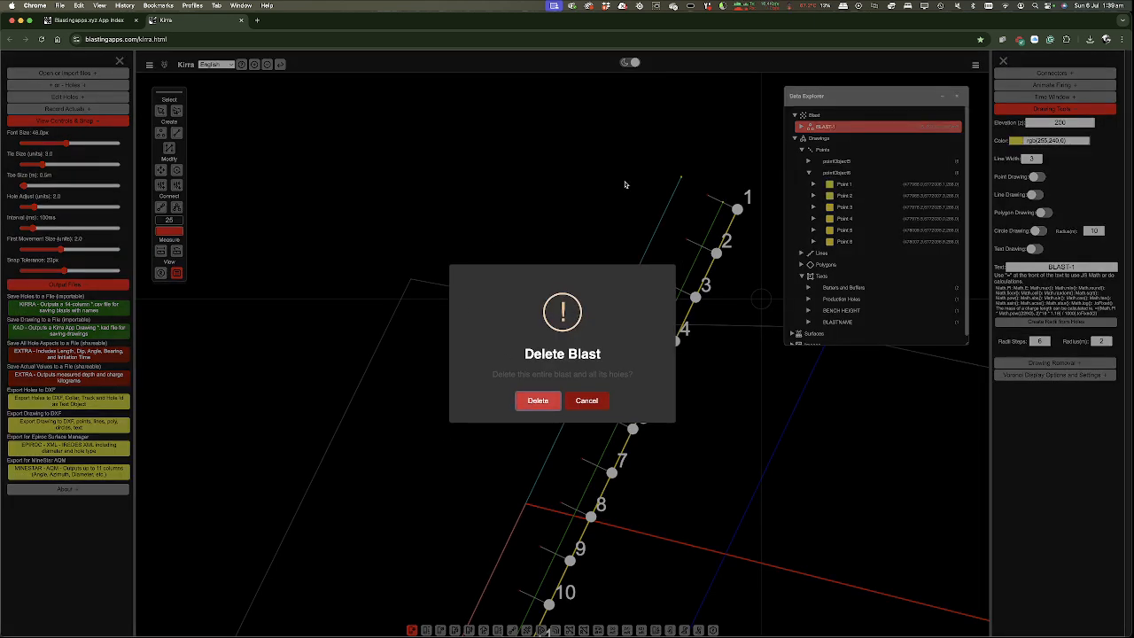
pyautogui.click(537, 401)
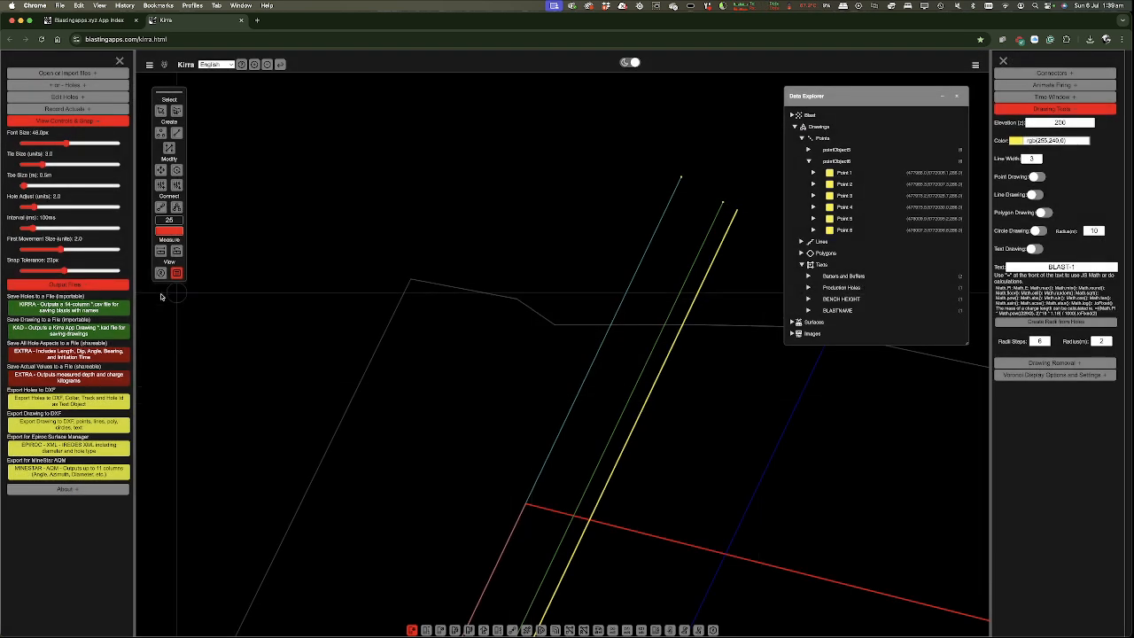
# - Restart hole generation on the yellow line, again choosing its lower end as start point and its upper end as end point
pyautogui.click(169, 147)
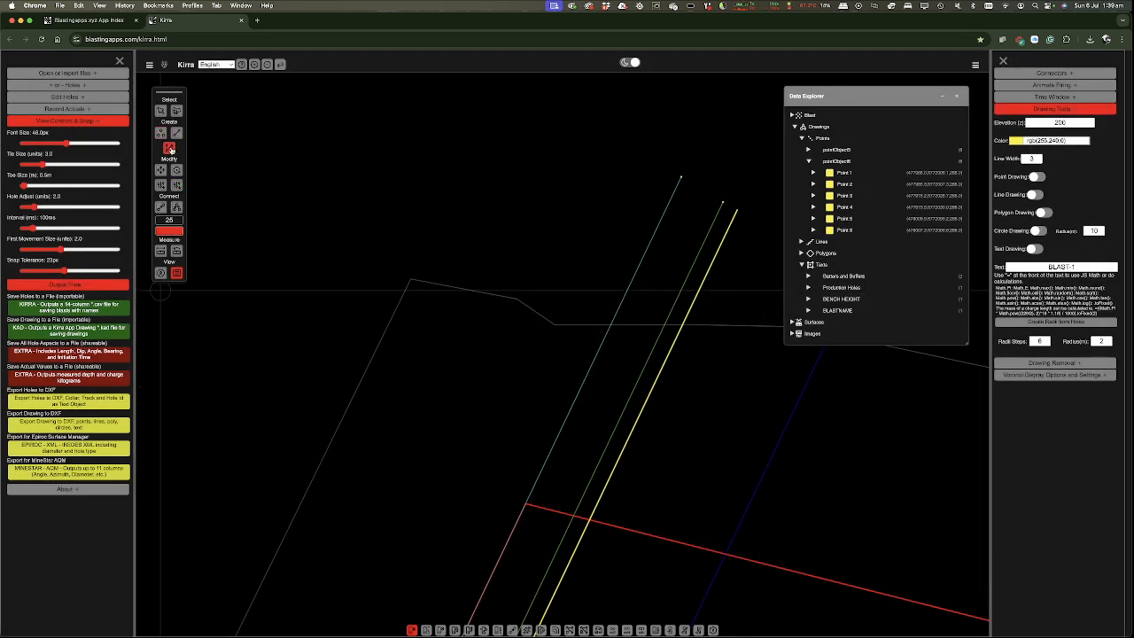
pyautogui.scroll(-5, 672, 462)
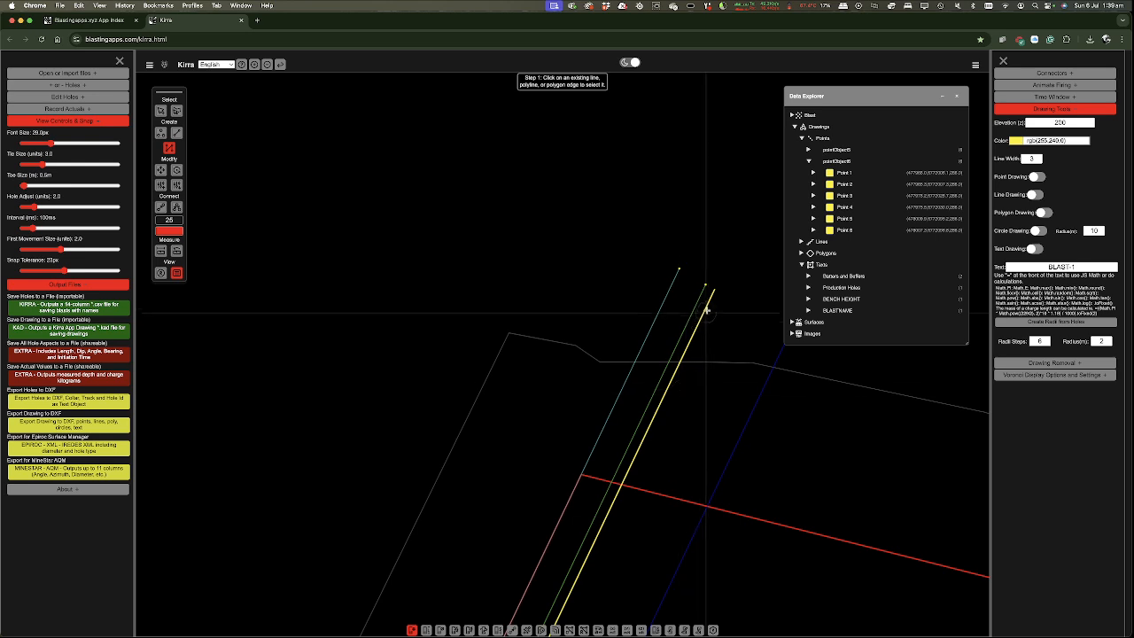
pyautogui.scroll(-2, 679, 384)
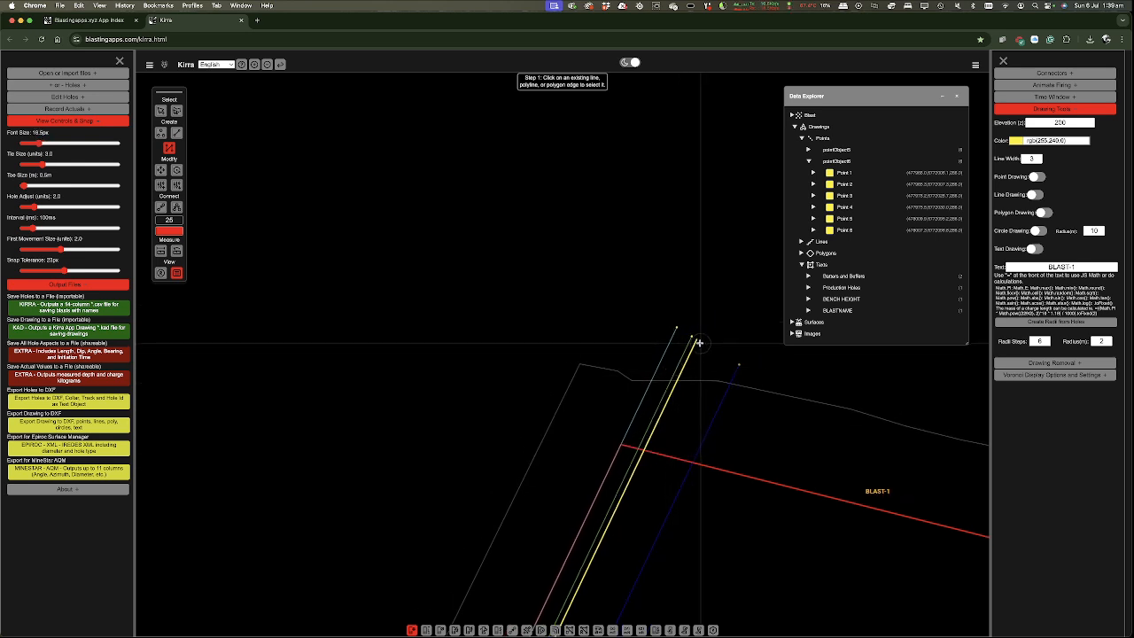
pyautogui.scroll(-6, 598, 431)
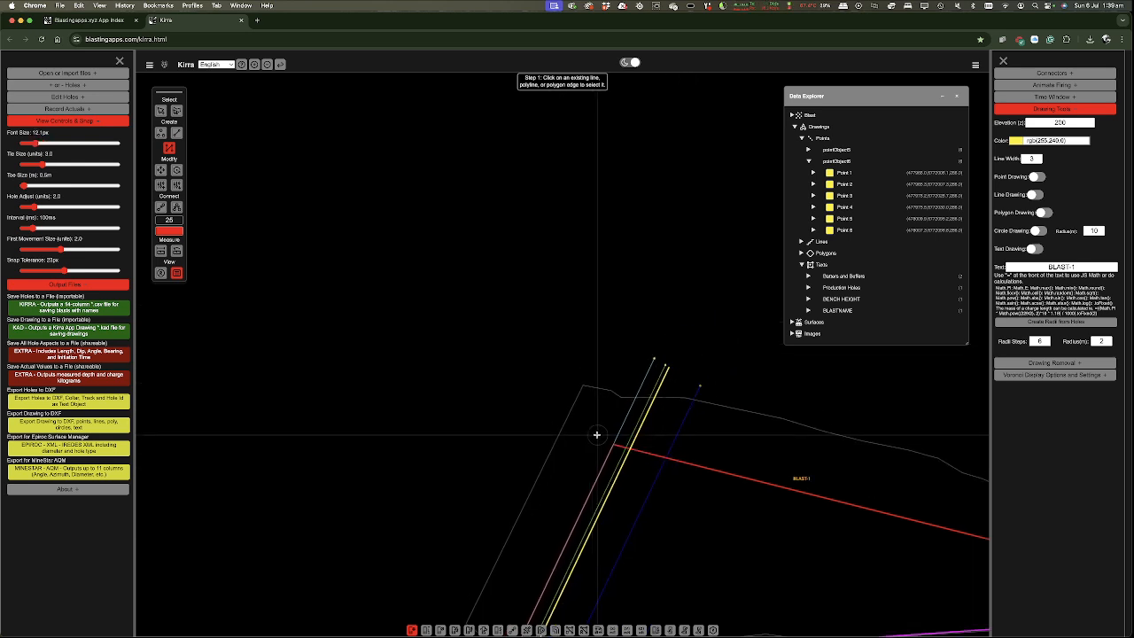
pyautogui.scroll(7, 561, 573)
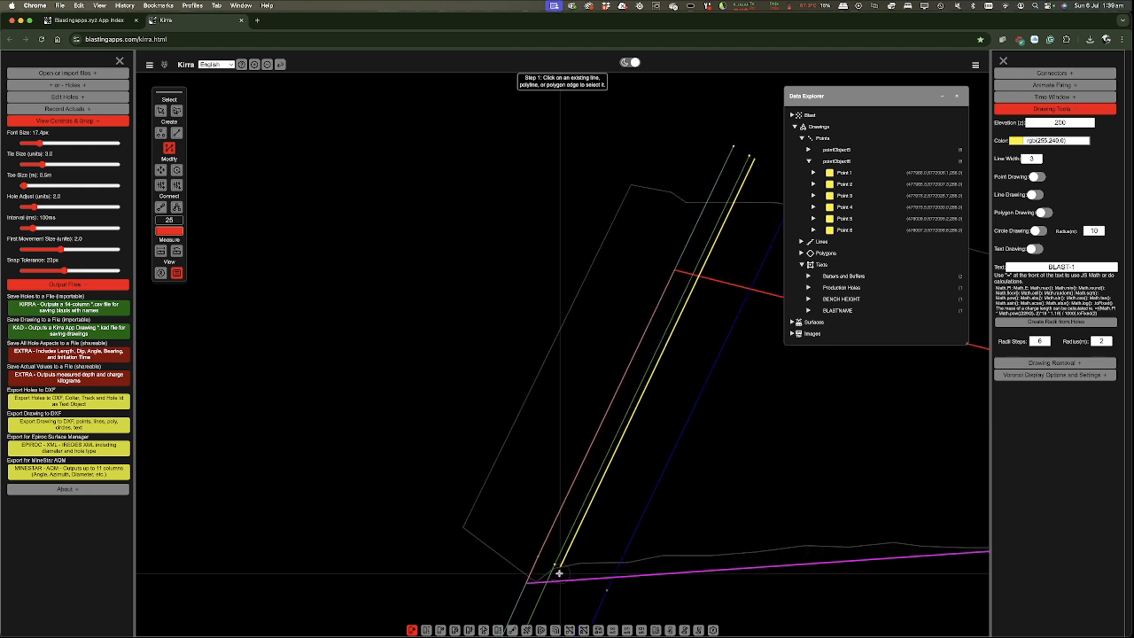
pyautogui.scroll(3, 561, 572)
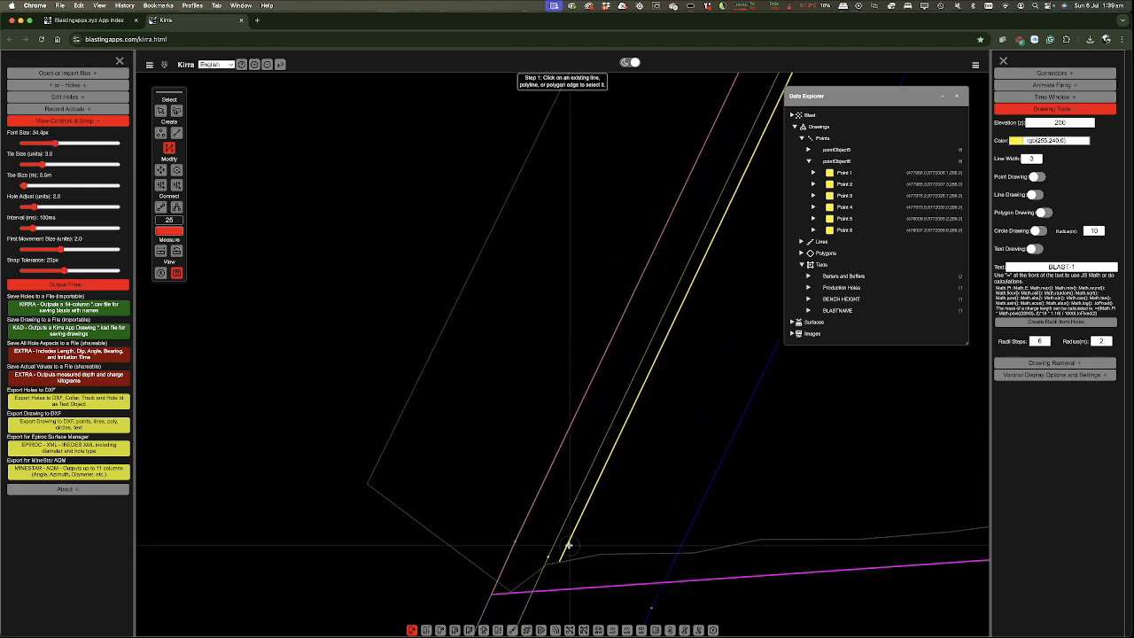
pyautogui.click(565, 547)
pyautogui.click(560, 558)
pyautogui.scroll(-3, 561, 602)
pyautogui.scroll(-2, 589, 443)
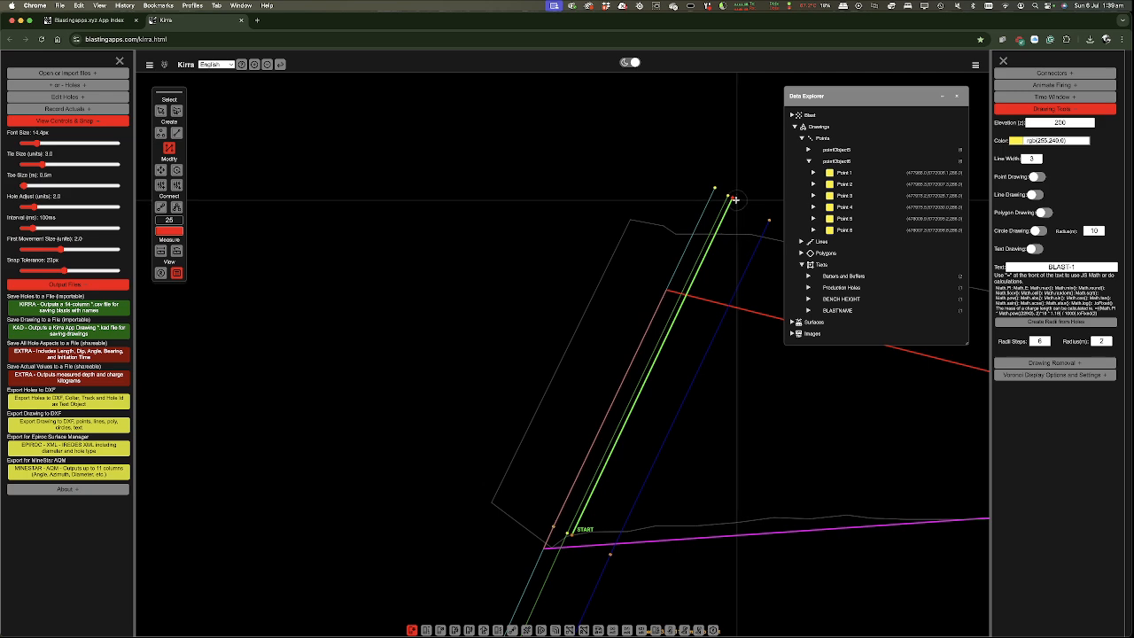
pyautogui.click(735, 193)
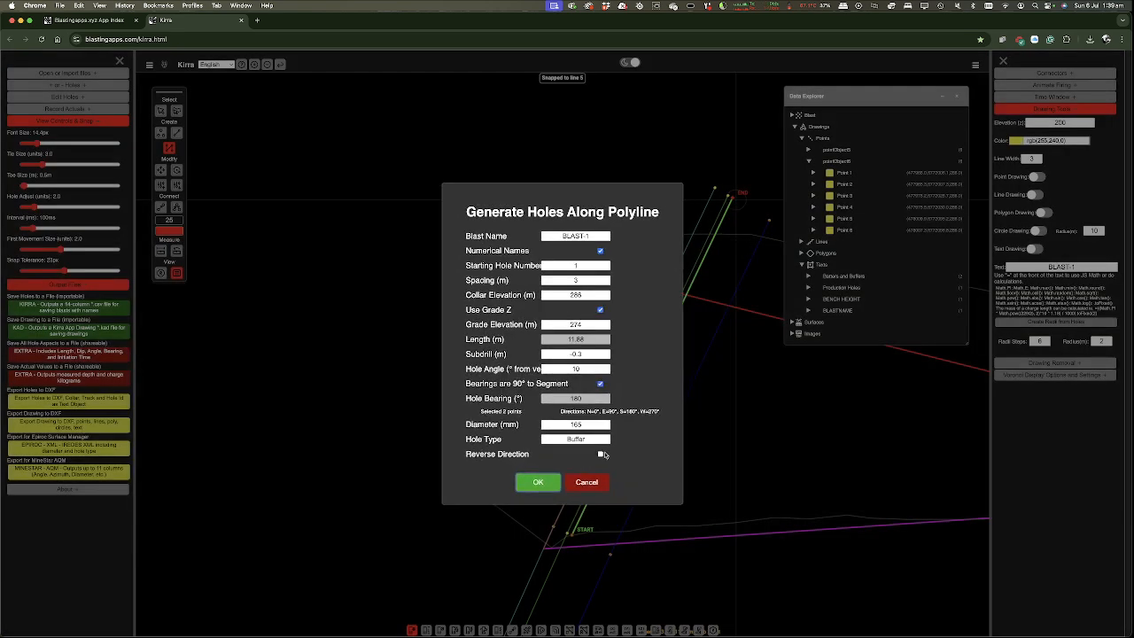
# - Enable reverse direction and generate the Buffer holes along the yellow line with the other values kept
pyautogui.click(600, 455)
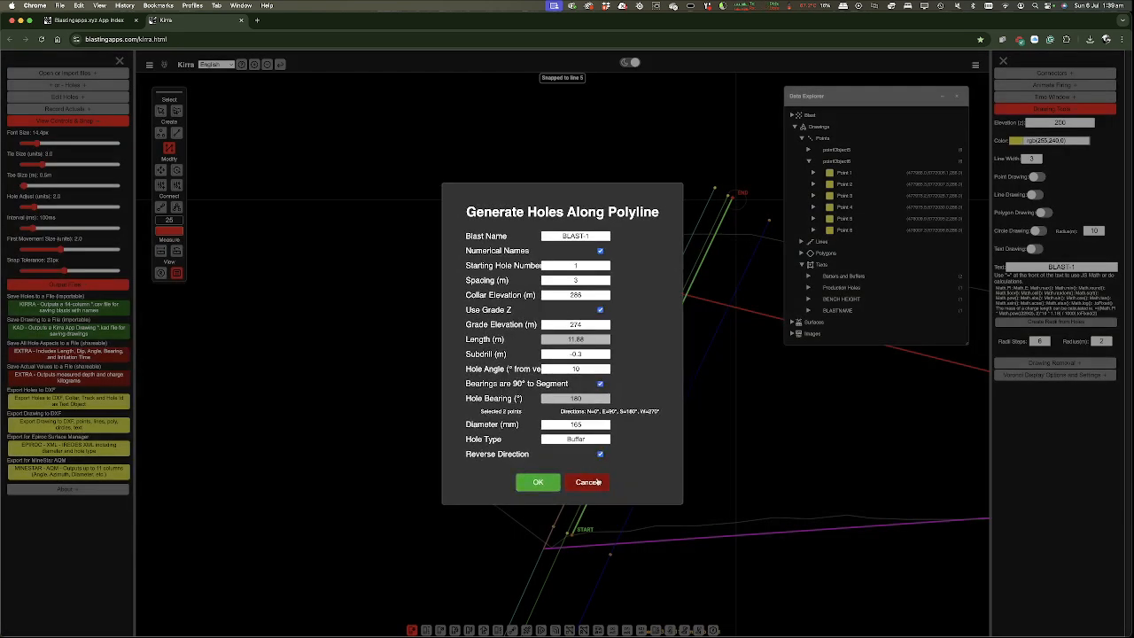
pyautogui.click(537, 483)
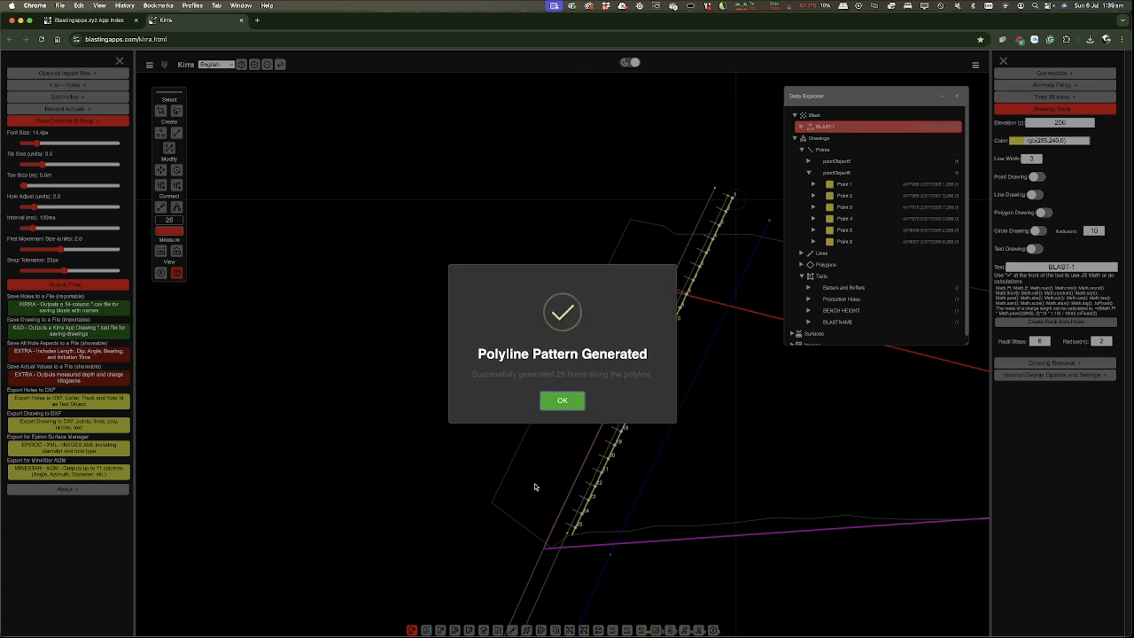
pyautogui.click(559, 400)
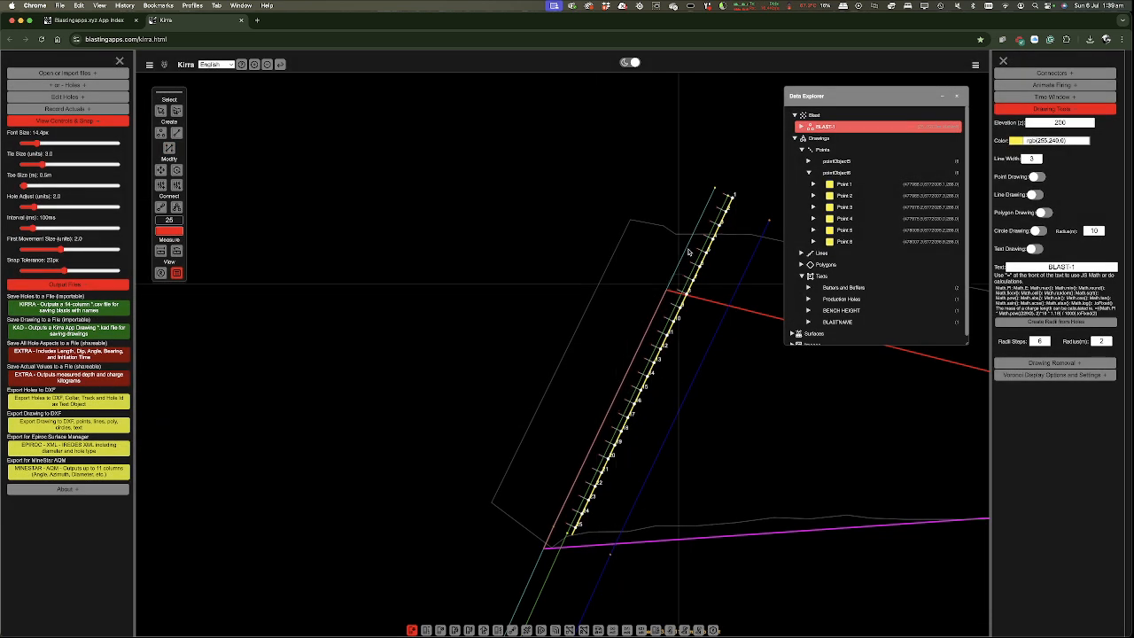
# - Delete the regenerated blast BLAST-1 together with all its holes
pyautogui.rightClick(823, 126)
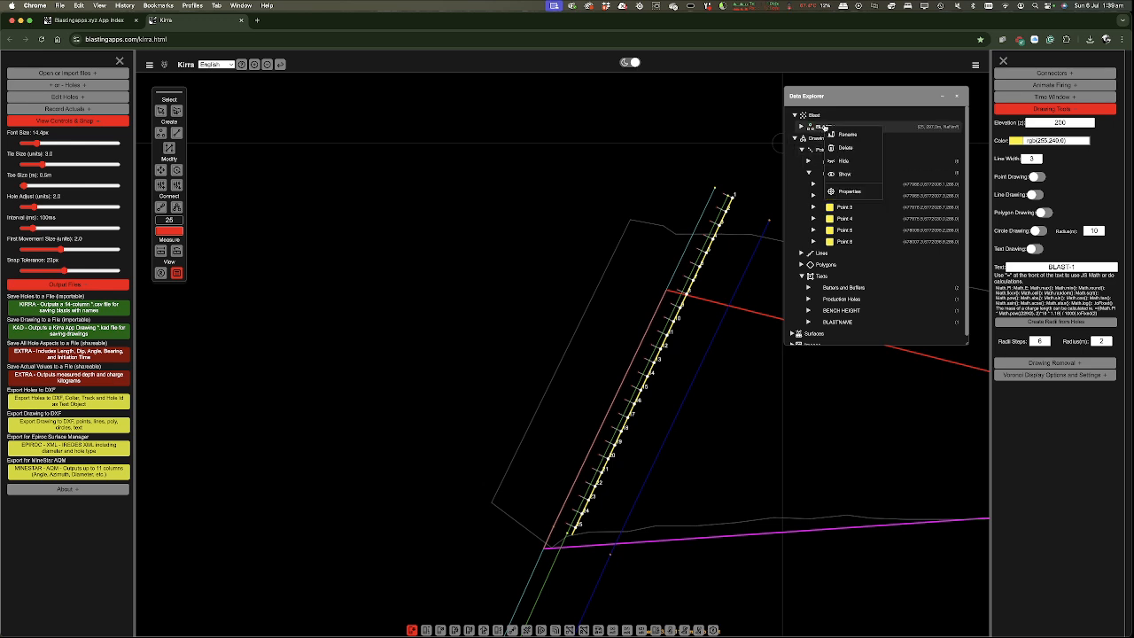
pyautogui.click(840, 151)
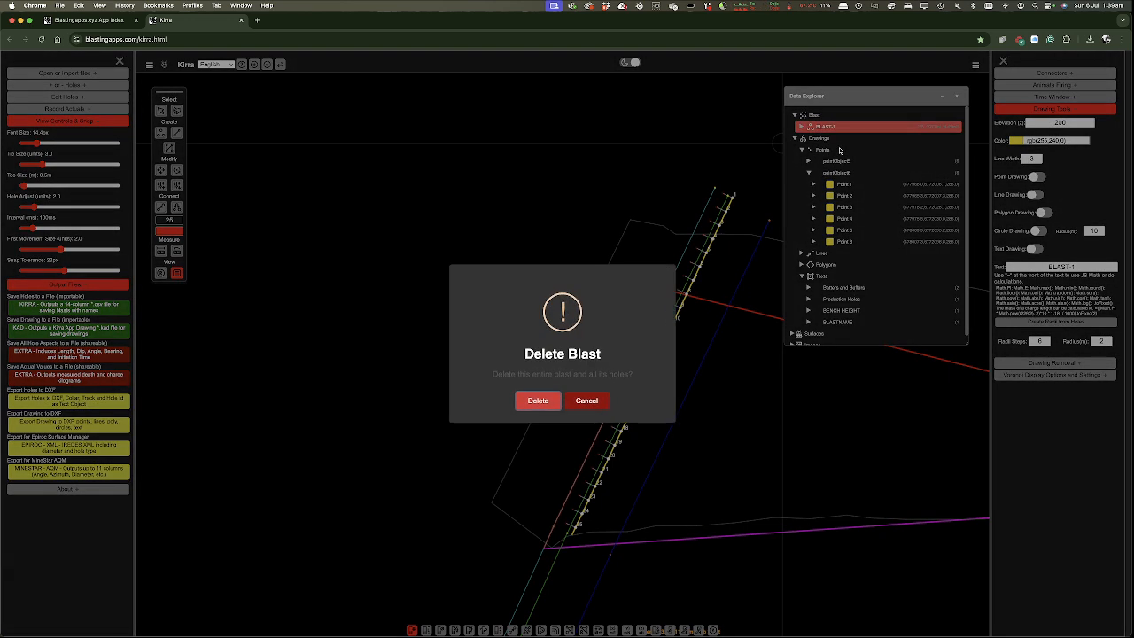
pyautogui.click(538, 400)
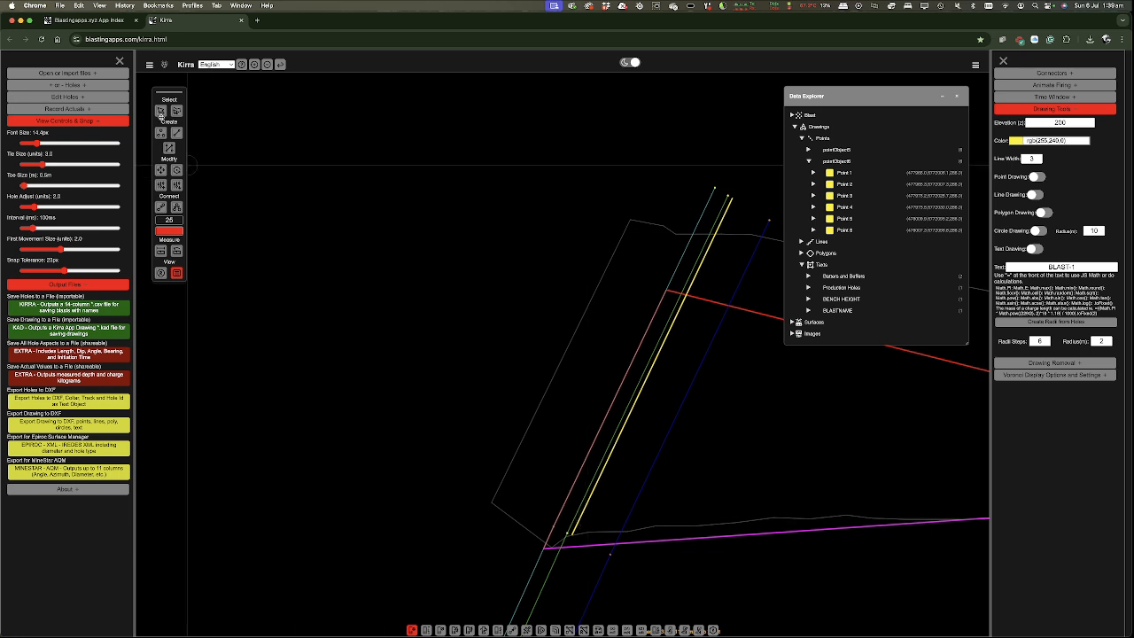
# - Generate Buffer holes along the yellow line from its upper end to its lower end, keeping the existing values with reverse direction off
pyautogui.click(169, 147)
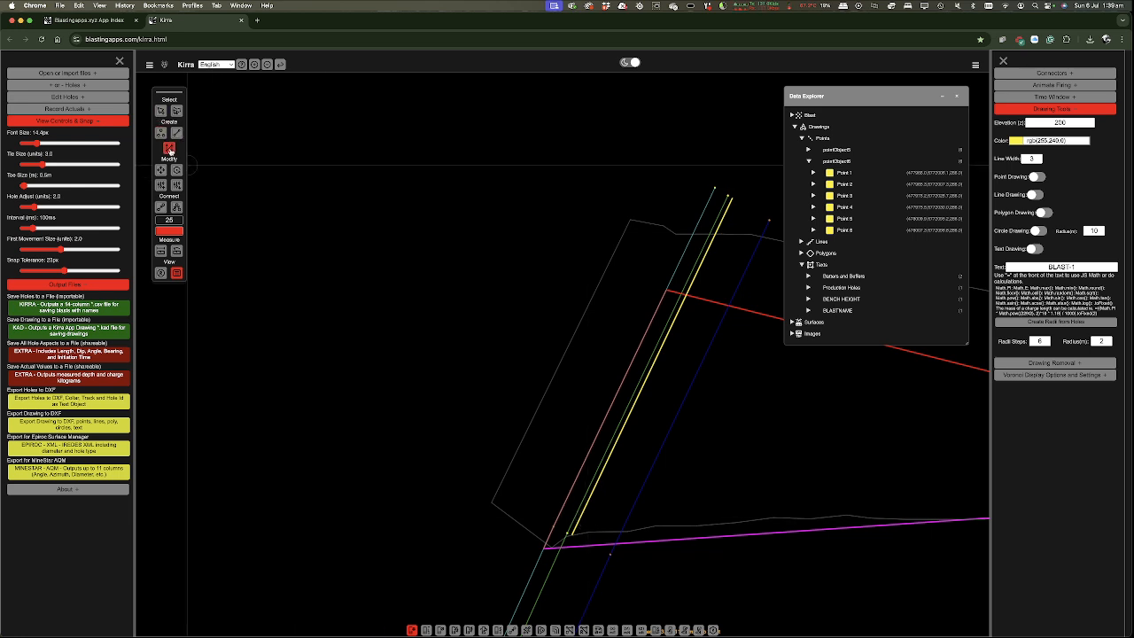
pyautogui.click(714, 255)
pyautogui.click(735, 195)
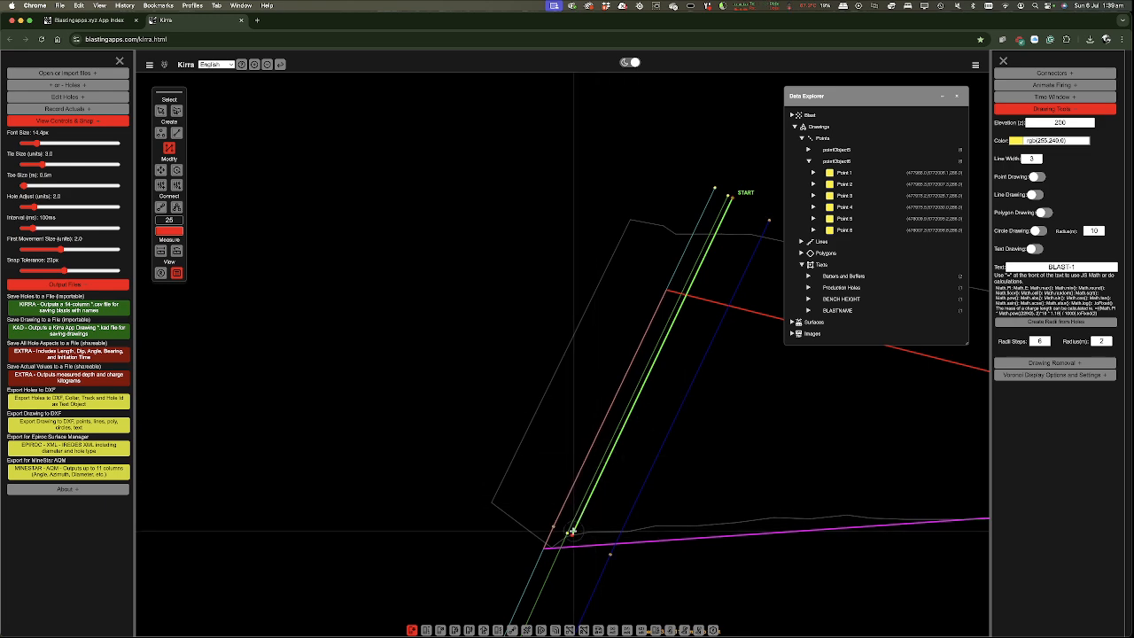
pyautogui.click(575, 533)
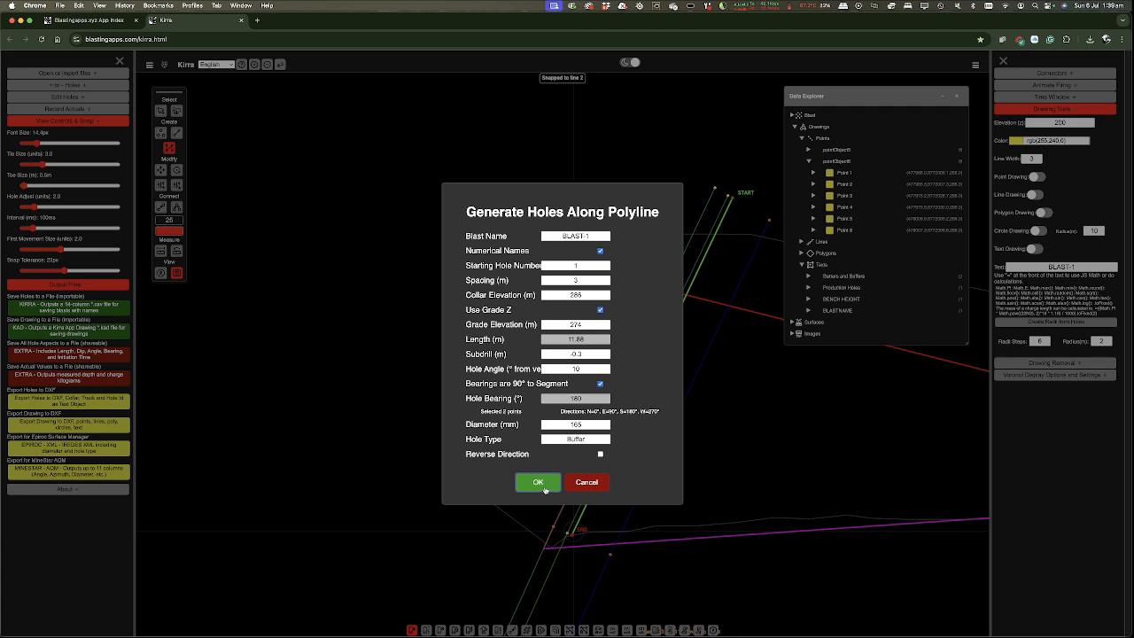
pyautogui.click(539, 483)
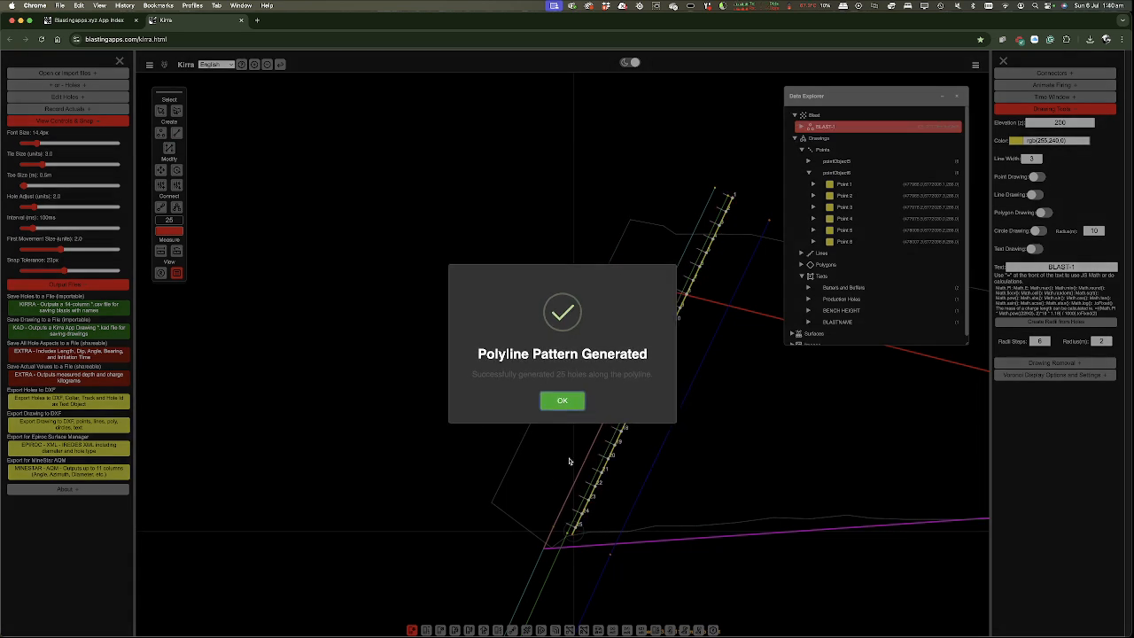
pyautogui.click(561, 402)
pyautogui.scroll(-2, 633, 440)
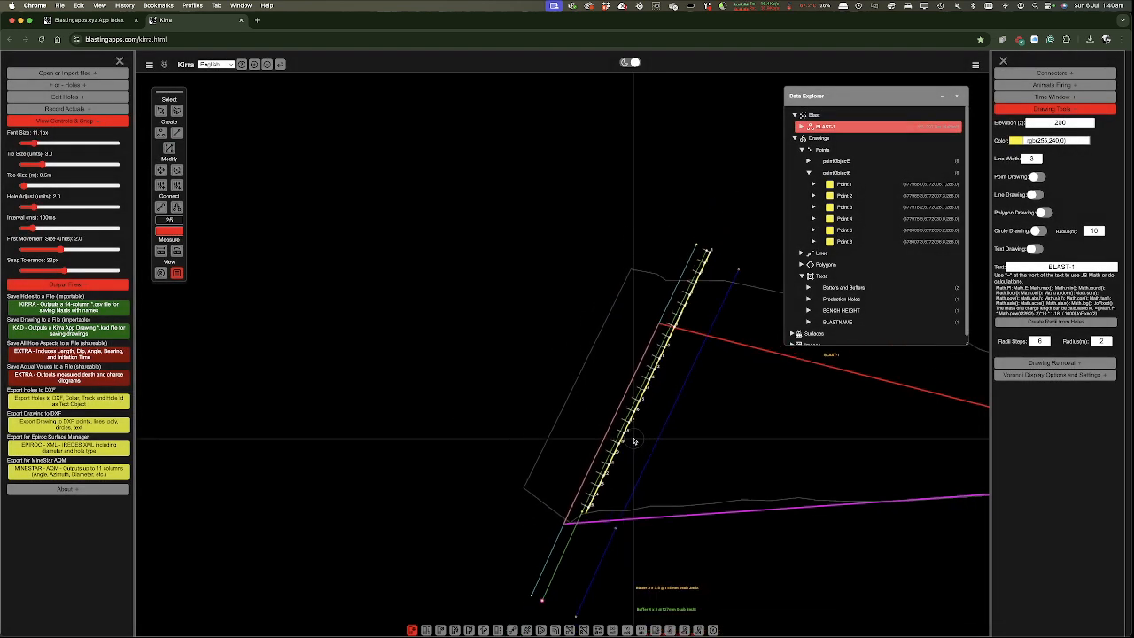
pyautogui.scroll(3, 633, 440)
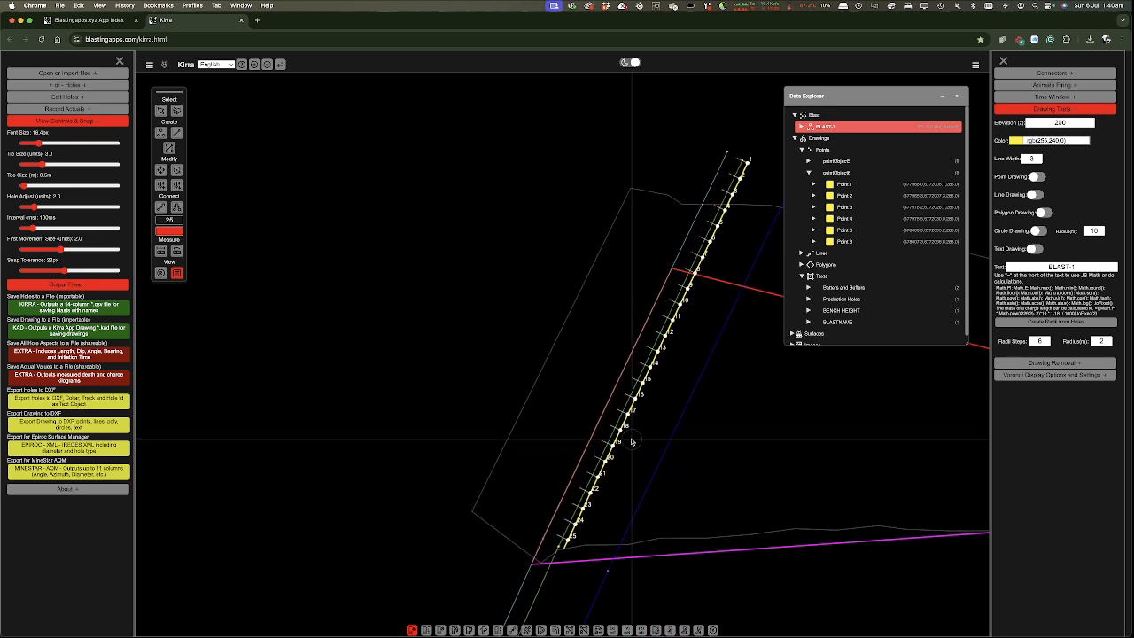
pyautogui.scroll(1, 632, 441)
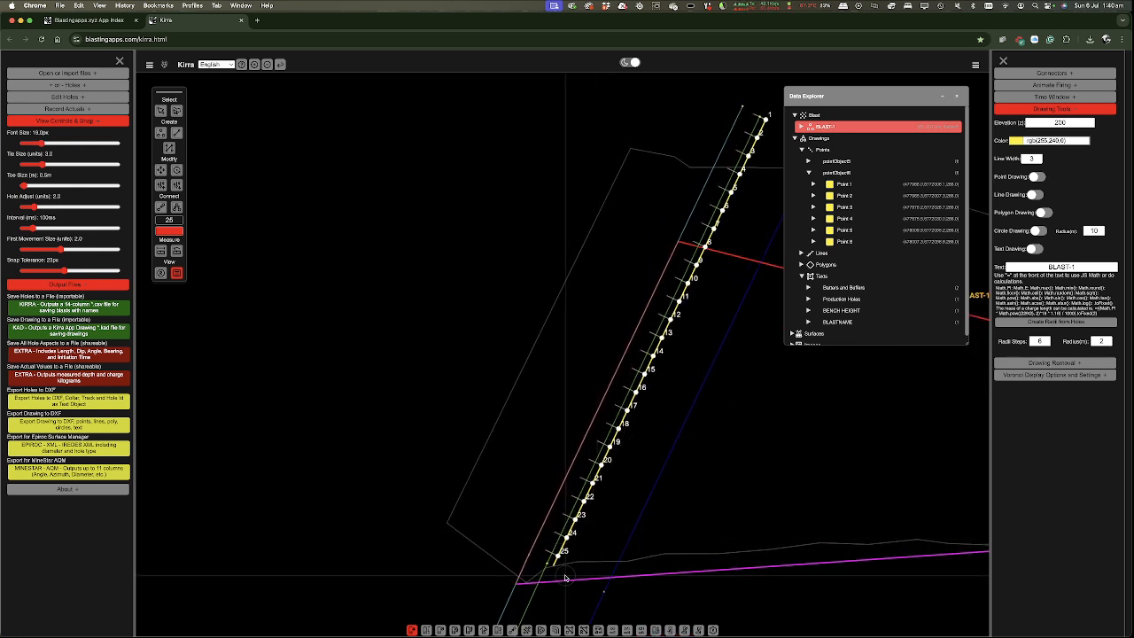
pyautogui.scroll(-1, 420, 476)
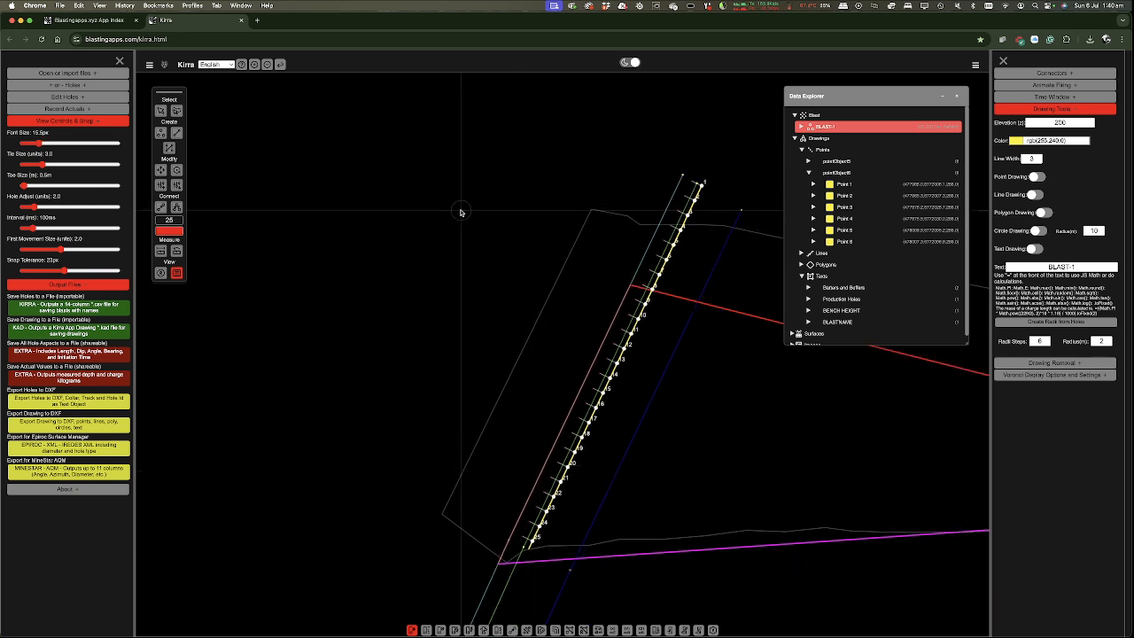
# - Delete the blast BLAST-1 and all its holes in the Data Explorer
pyautogui.rightClick(819, 127)
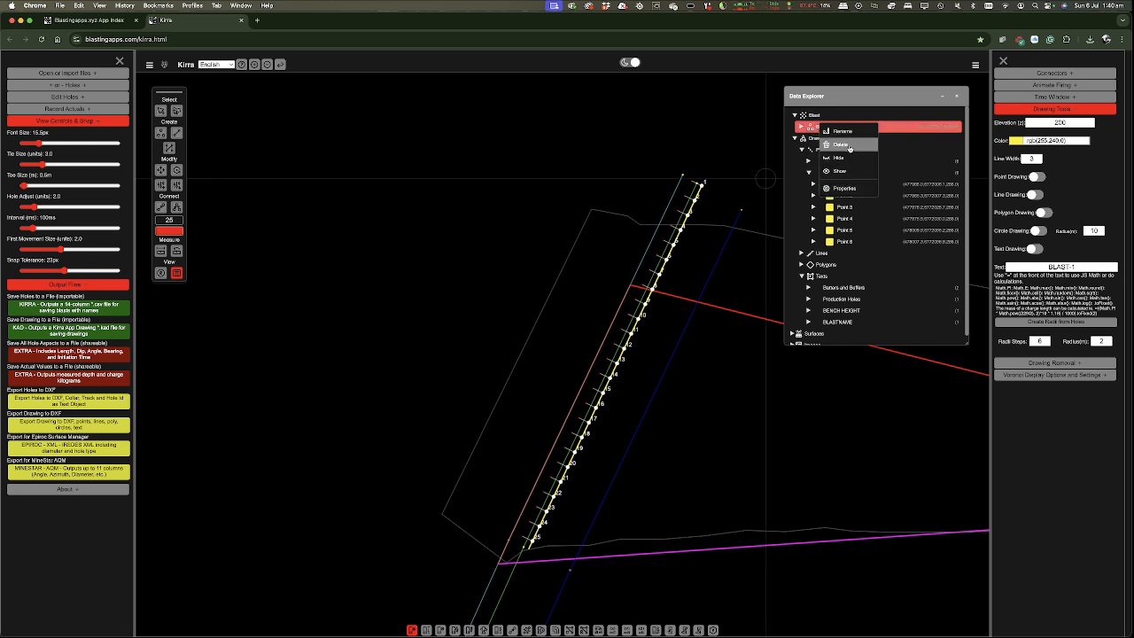
pyautogui.click(849, 146)
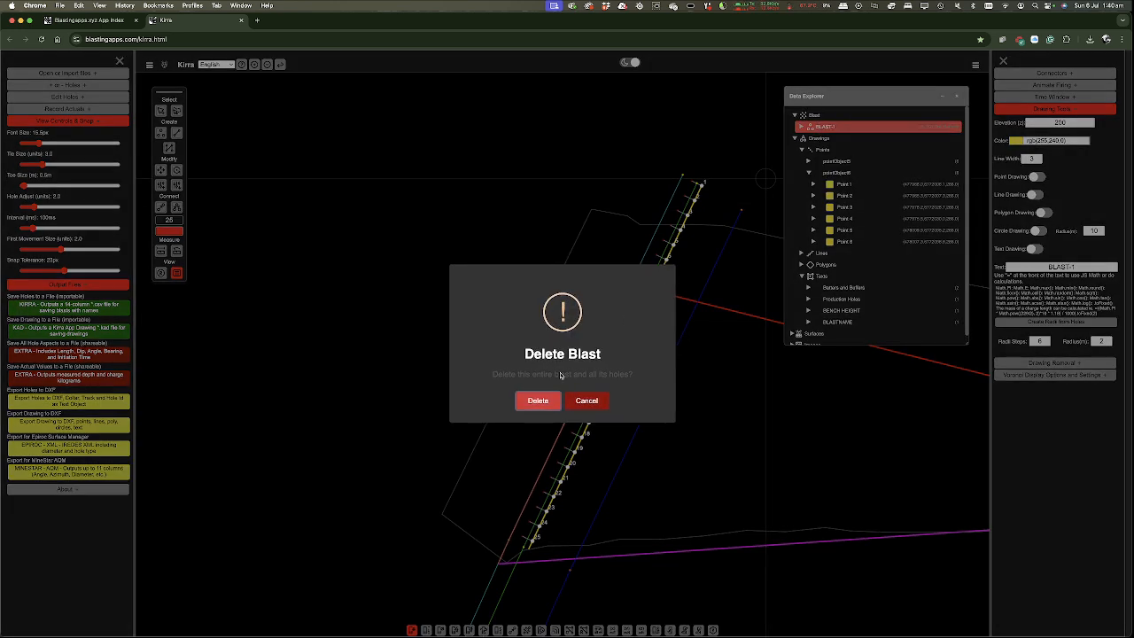
pyautogui.click(538, 401)
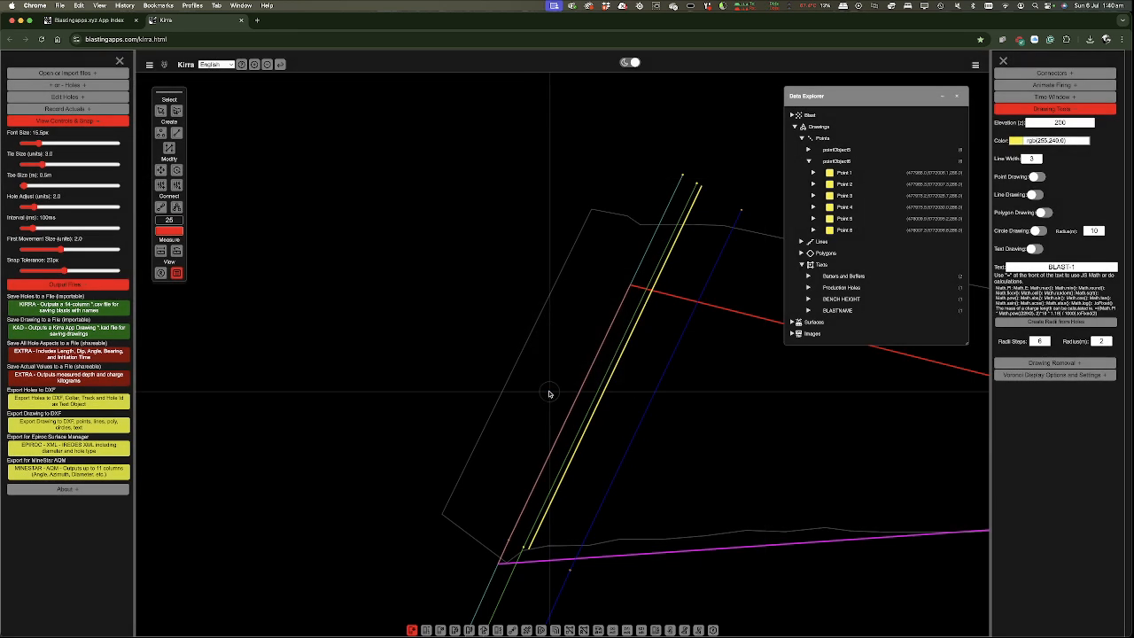
# - Restart polyline hole generation on the yellow line, choosing its lower end as start point and its upper end as end point
pyautogui.click(170, 148)
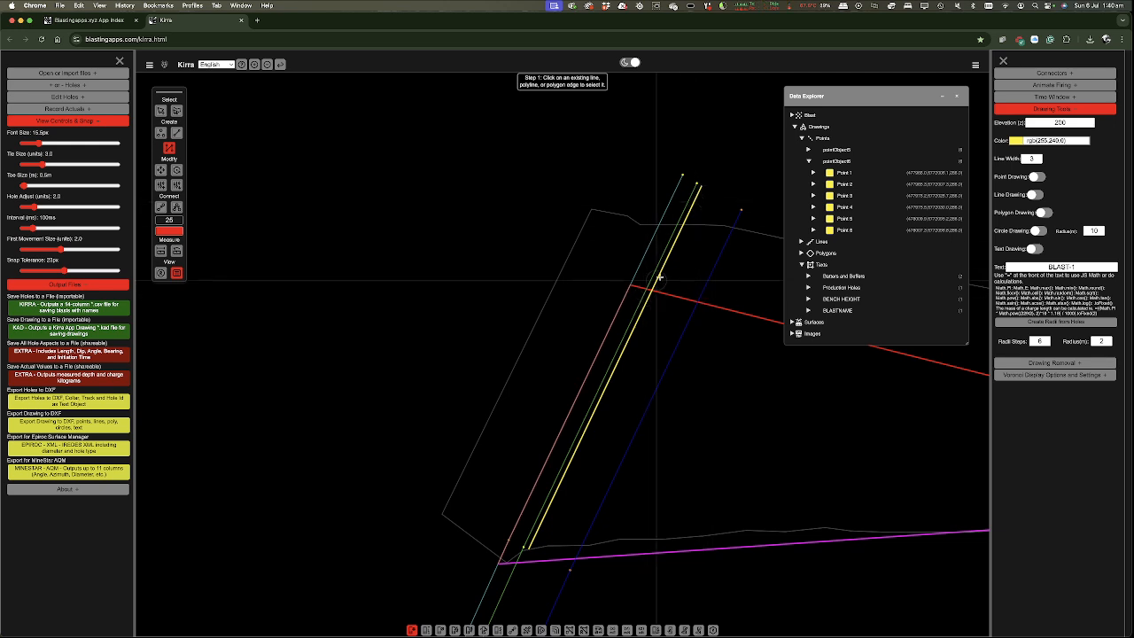
pyautogui.click(671, 265)
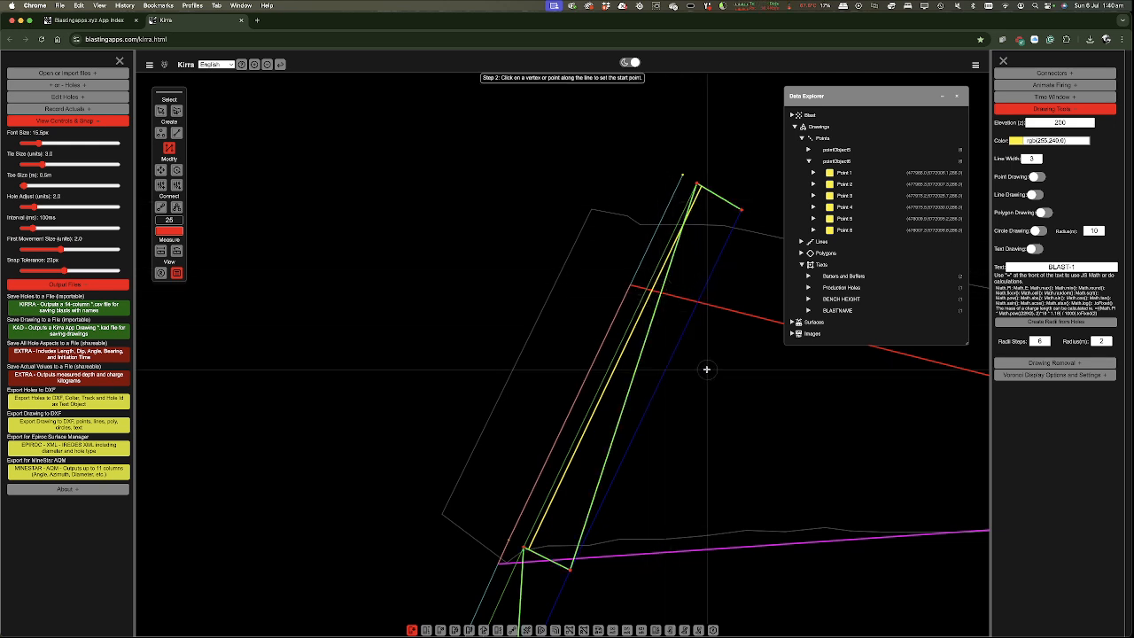
pyautogui.click(571, 467)
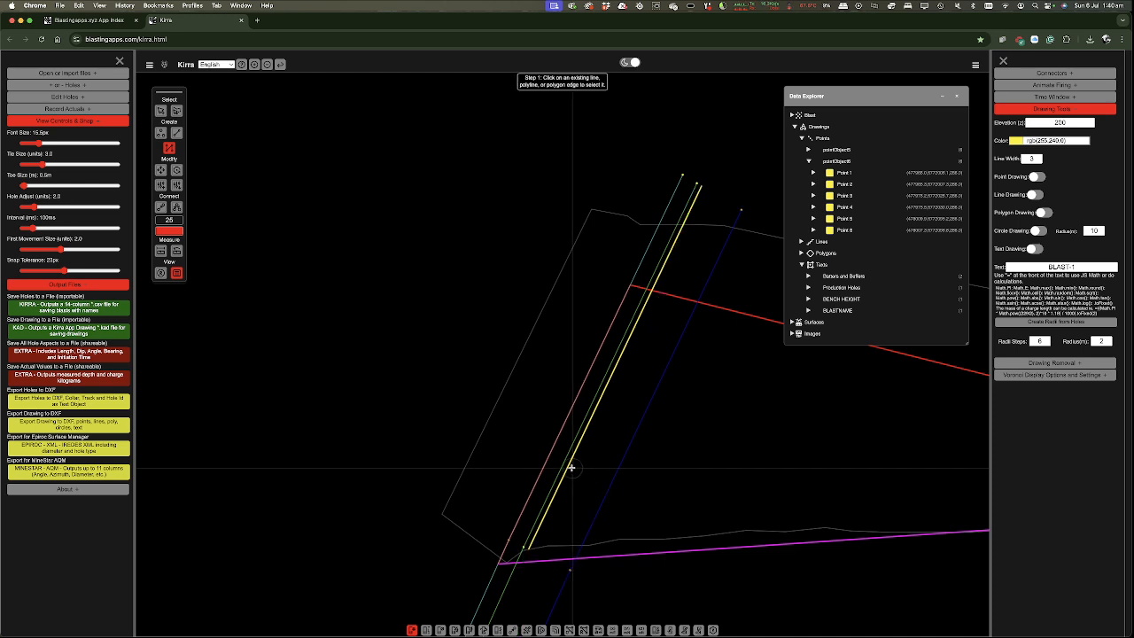
pyautogui.click(572, 467)
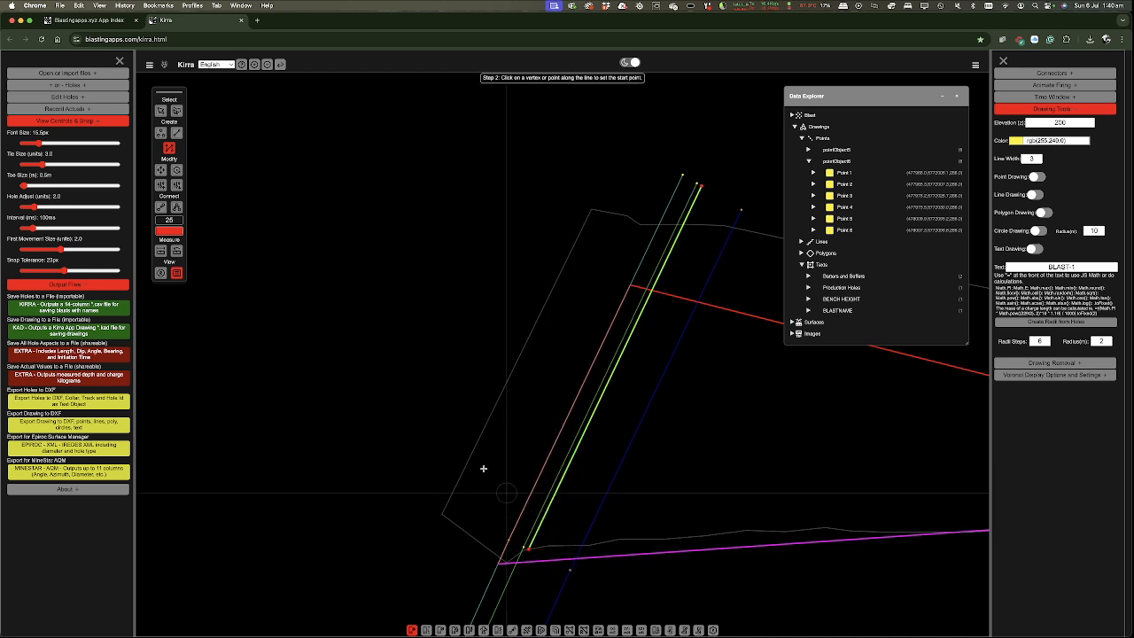
pyautogui.click(527, 548)
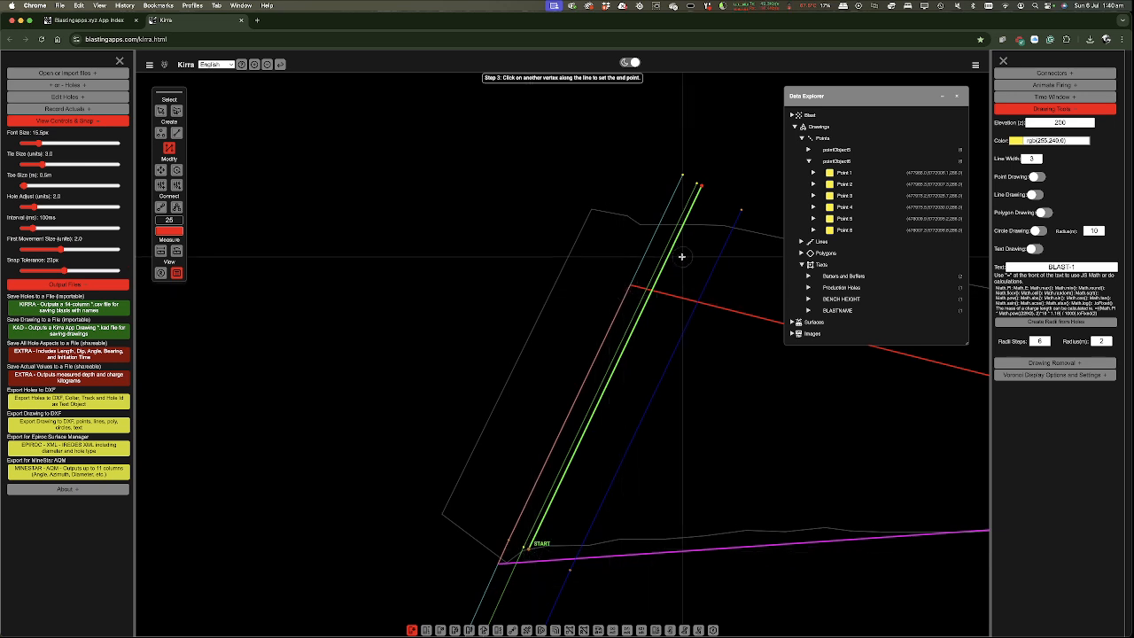
pyautogui.click(698, 186)
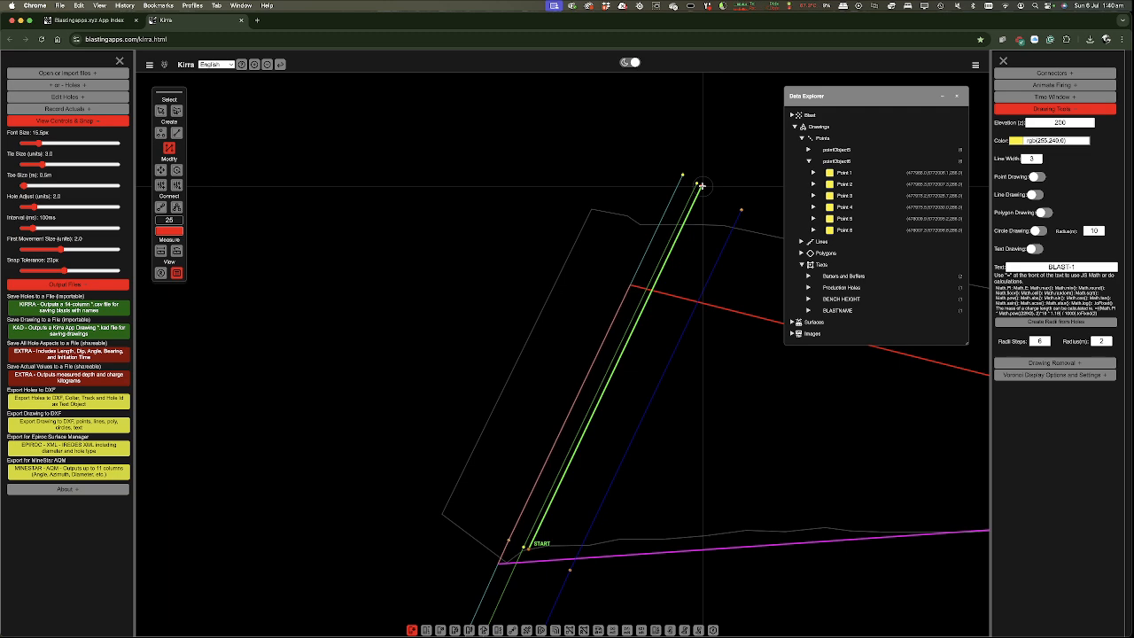
pyautogui.click(699, 186)
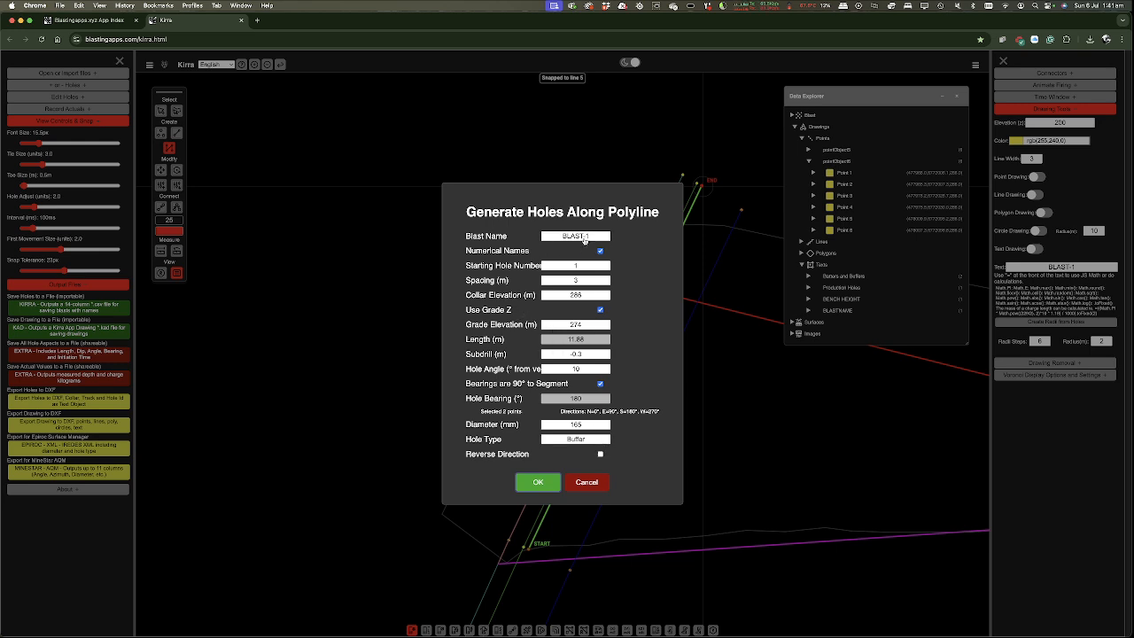
# - Enable reverse direction and generate the Buffer holes along the yellow polyline with the other values kept
pyautogui.click(600, 455)
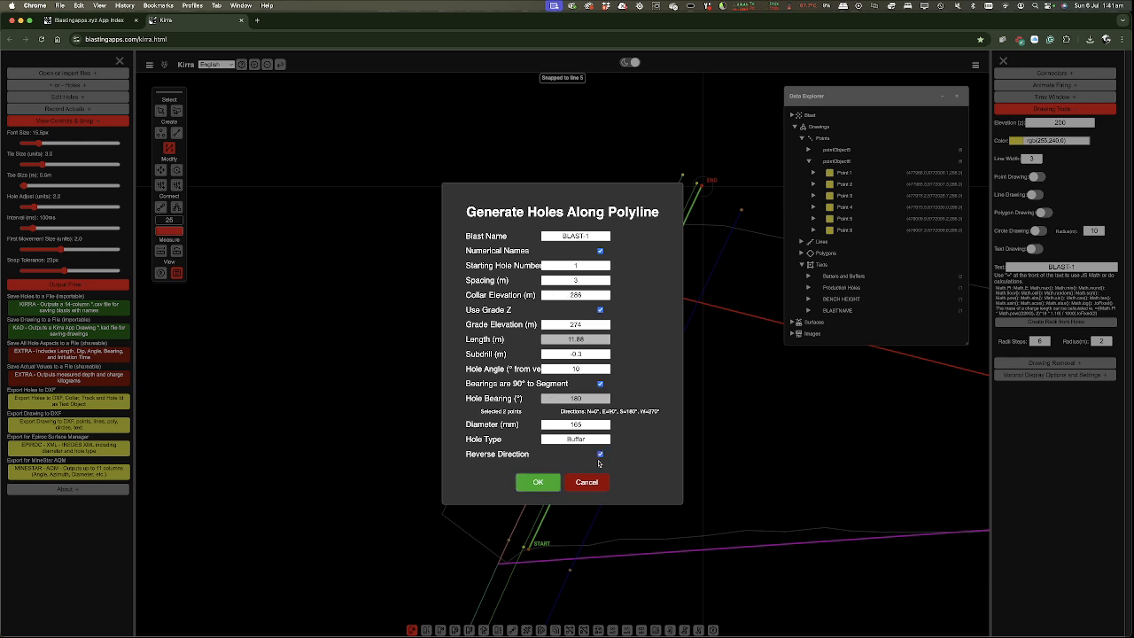
pyautogui.click(531, 484)
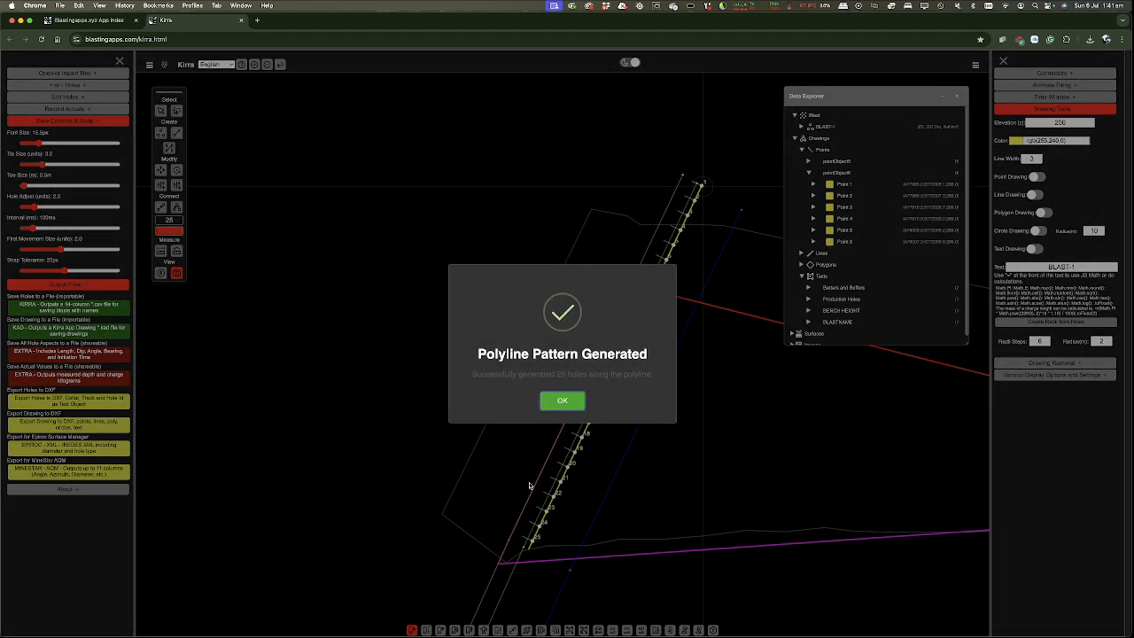
pyautogui.click(562, 401)
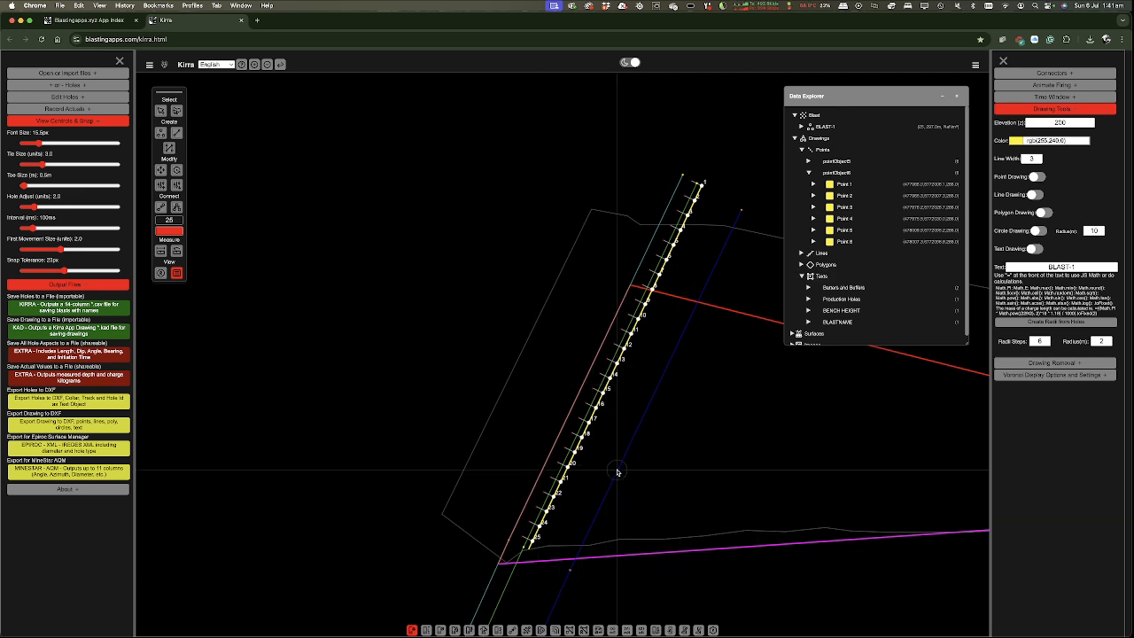
# - Delete the reversed-direction blast BLAST-1 together with all its holes
pyautogui.rightClick(830, 127)
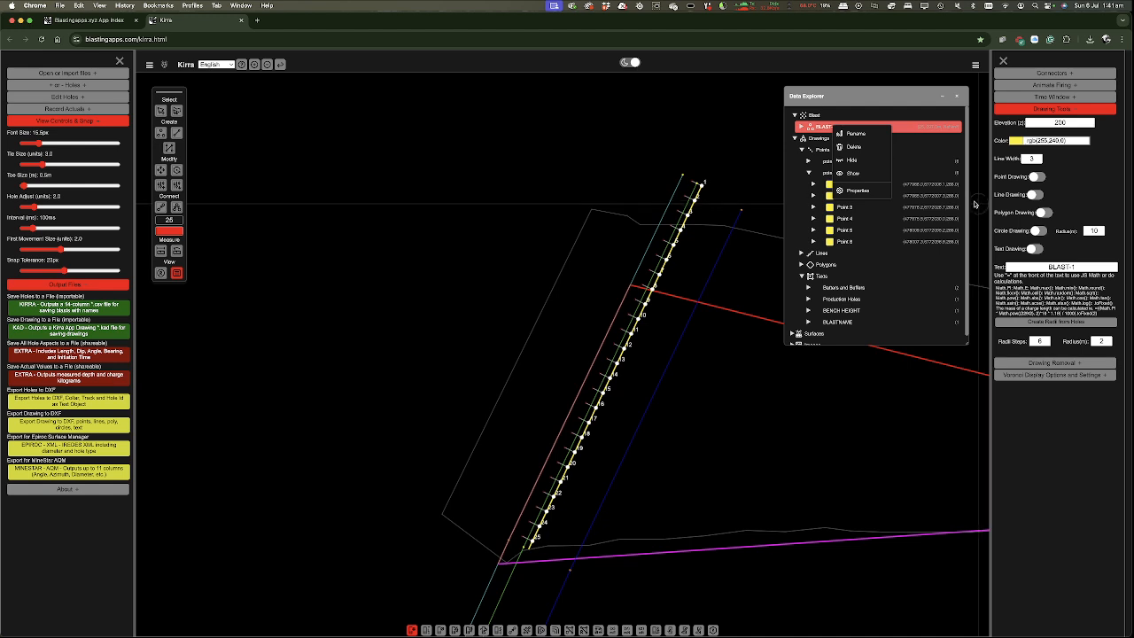
pyautogui.click(850, 146)
pyautogui.click(535, 401)
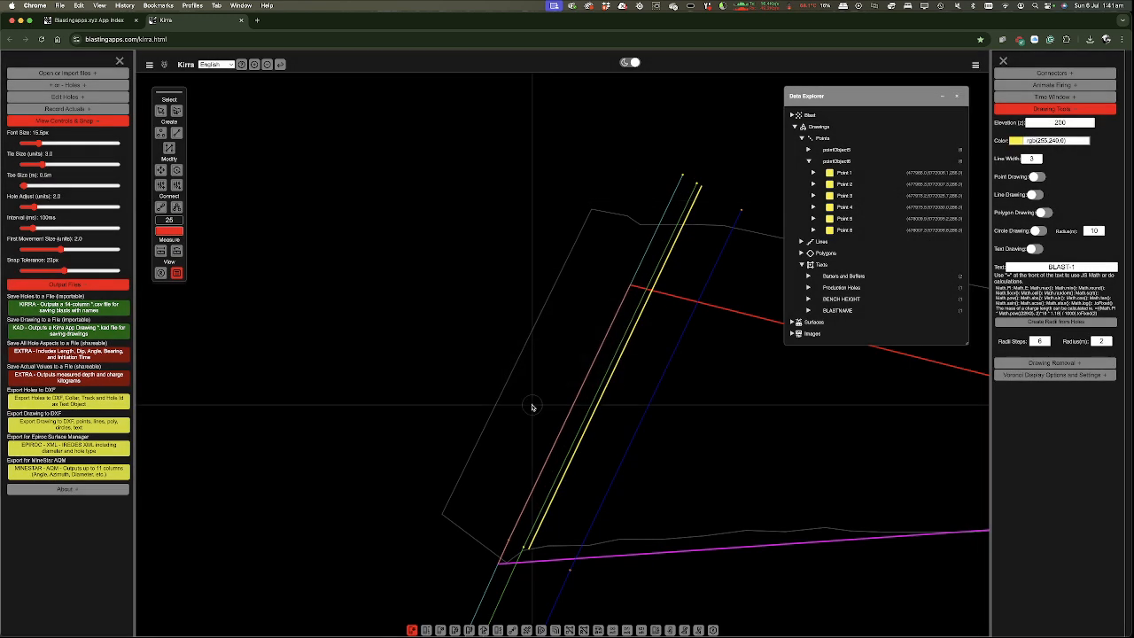
# - Start a two-point line hole pattern, snapping its start to the yellow line's lower end and its end to the upper end
pyautogui.click(176, 134)
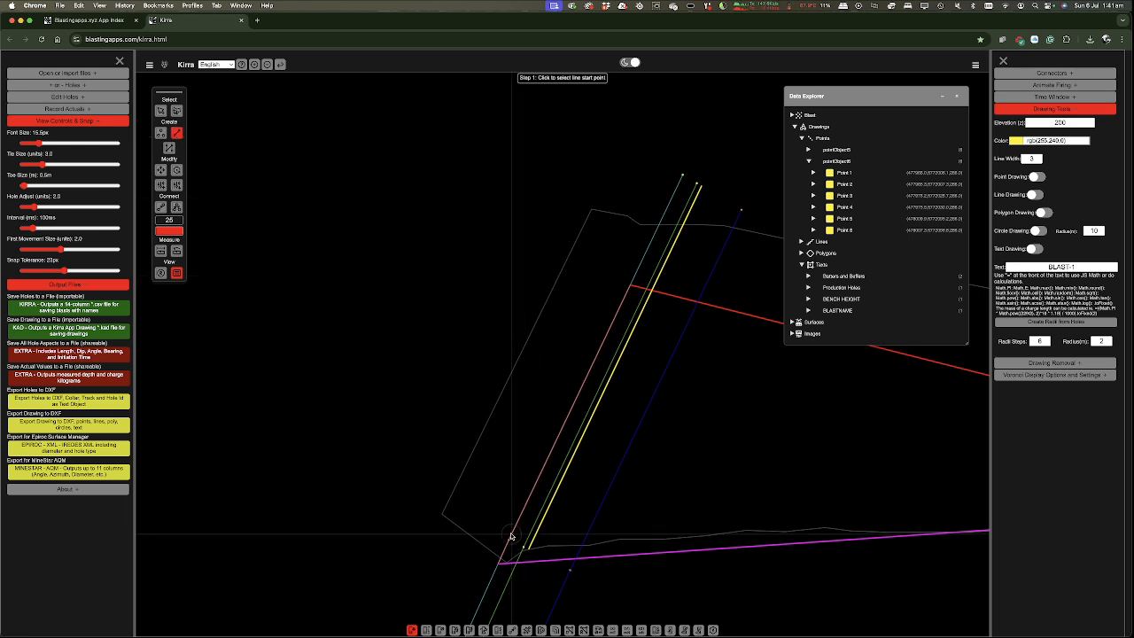
pyautogui.scroll(5, 530, 545)
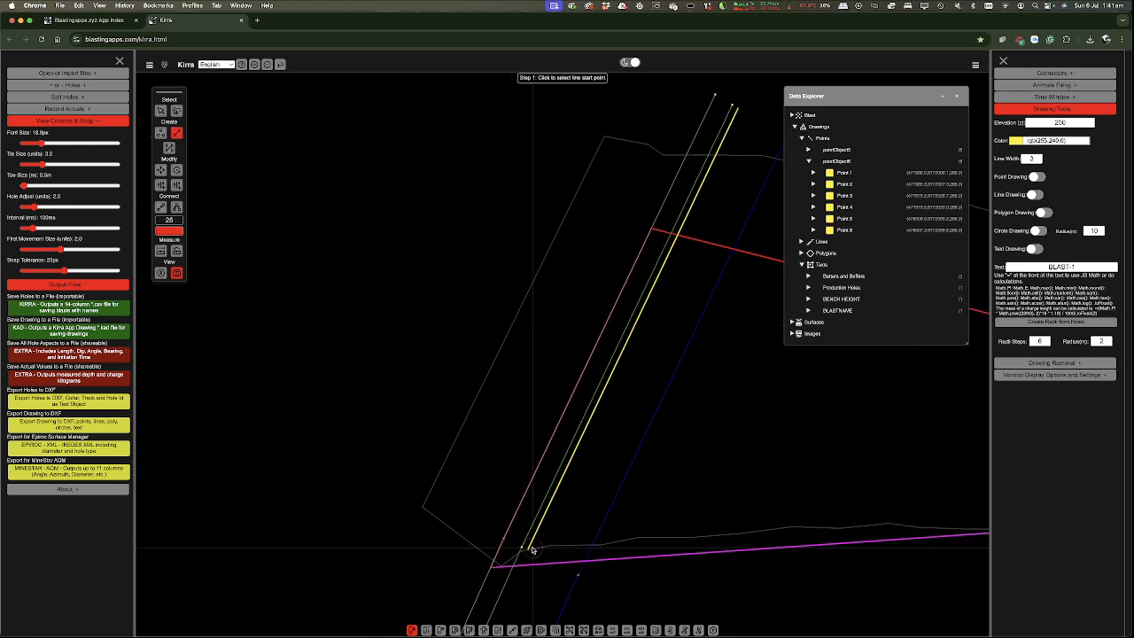
pyautogui.scroll(5, 527, 548)
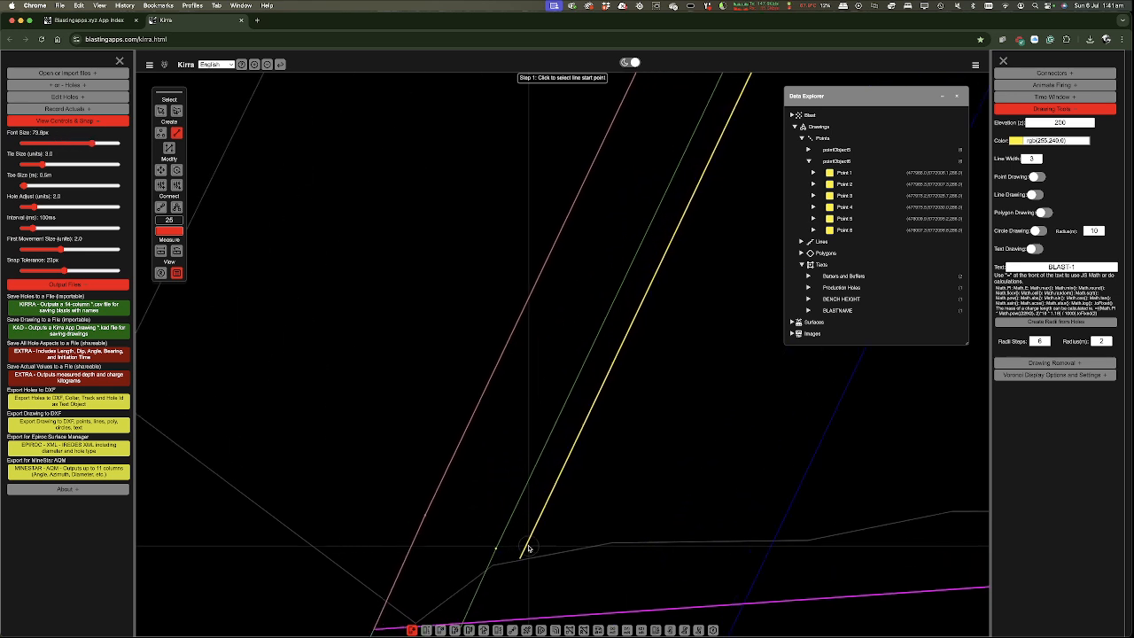
pyautogui.click(520, 557)
pyautogui.scroll(-5, 448, 578)
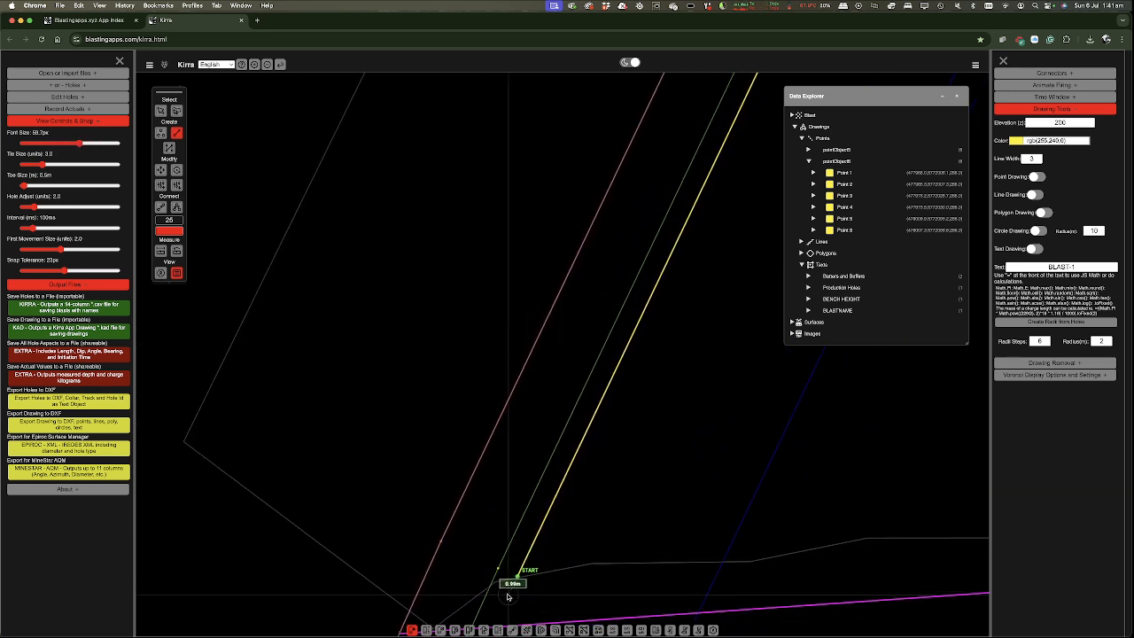
pyautogui.scroll(-2, 376, 578)
pyautogui.scroll(-5, 476, 438)
pyautogui.scroll(-2, 425, 577)
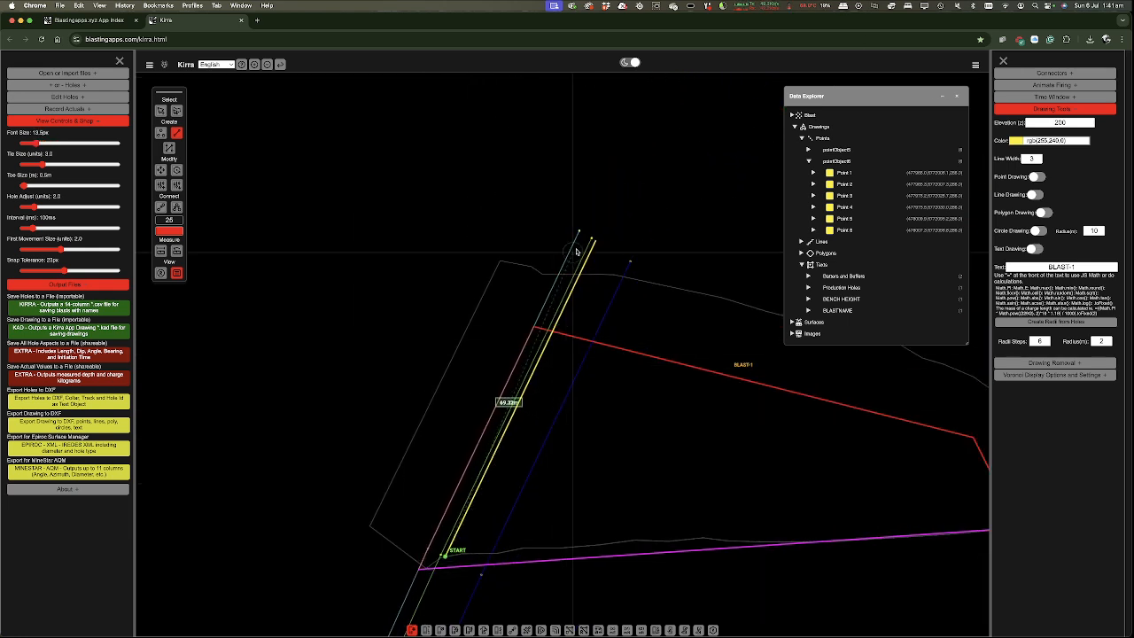
pyautogui.scroll(2, 591, 241)
pyautogui.scroll(6, 593, 242)
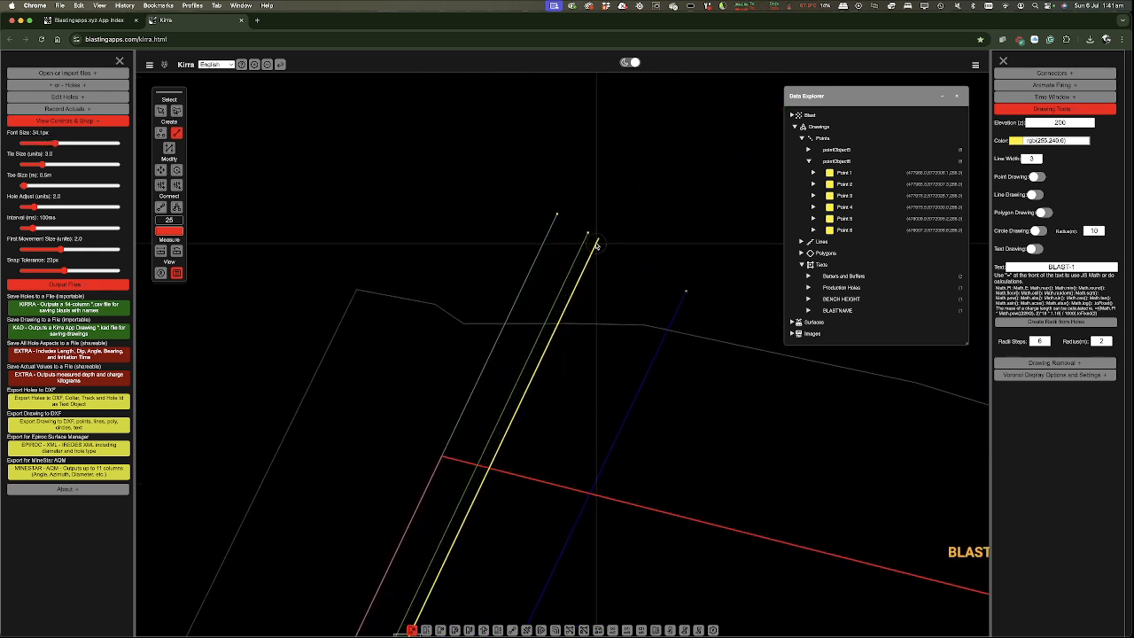
pyautogui.scroll(1, 598, 242)
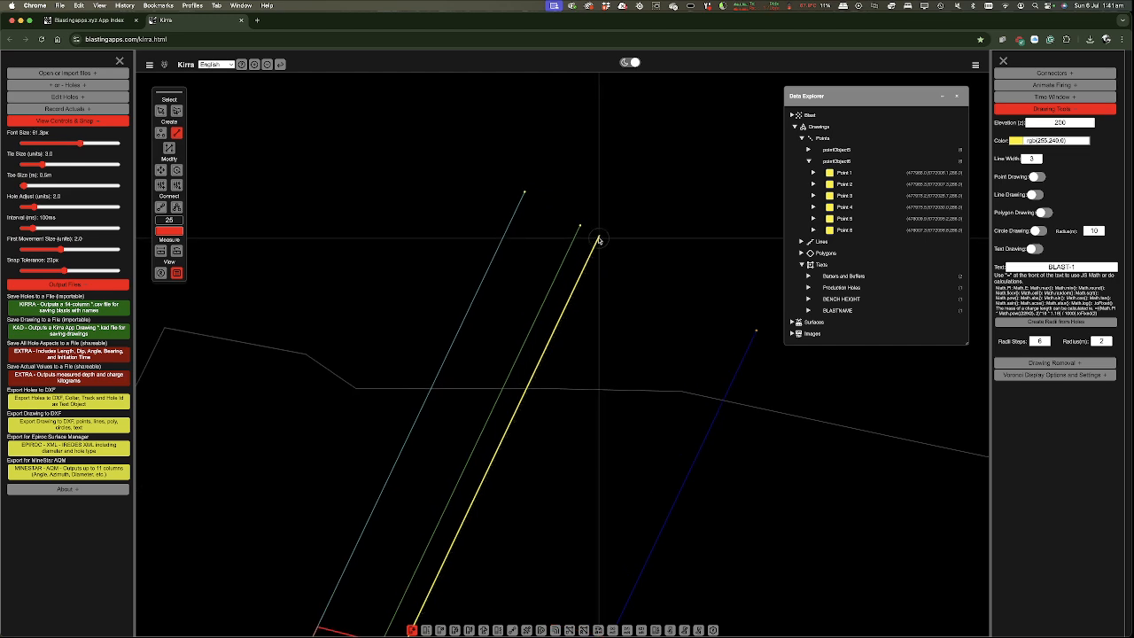
pyautogui.click(598, 241)
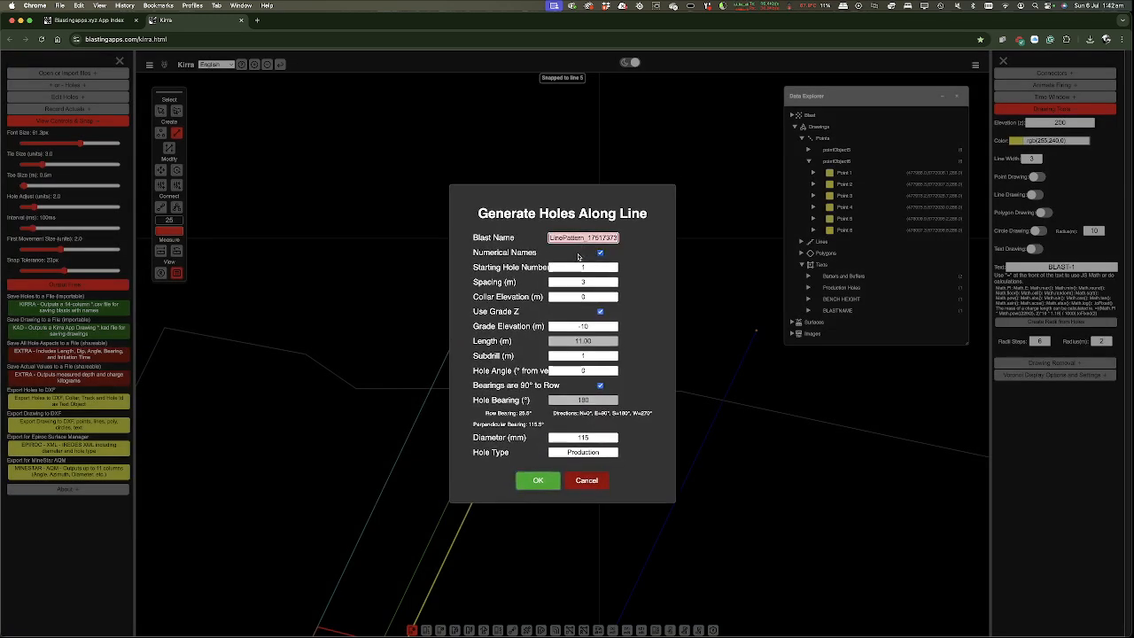
# - Name the blast BLAST-1 and set the collar elevation to 286 m and the grade elevation to 274 m
pyautogui.write('BLAST-1')
pyautogui.click(591, 299)
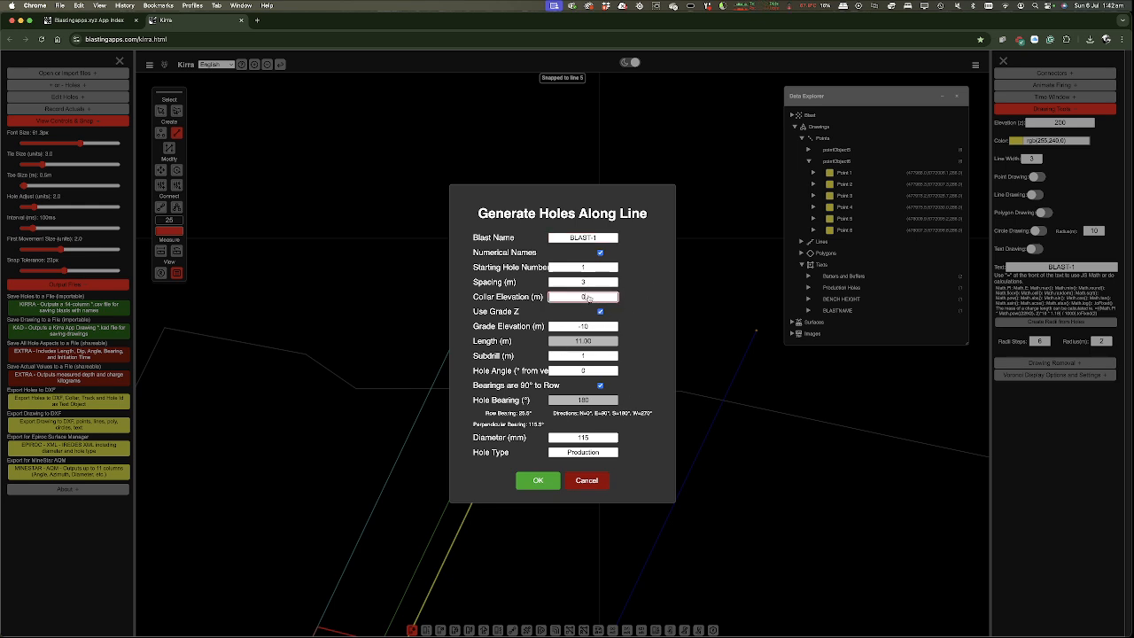
pyautogui.doubleClick(577, 298)
pyautogui.write('286')
pyautogui.moveTo(593, 327); pyautogui.dragTo(550, 326)
pyautogui.write('274')
pyautogui.click(625, 336)
# - Set the subdrill to -0.3 m and the hole diameter to 165 mm for the line pattern
pyautogui.click(584, 355)
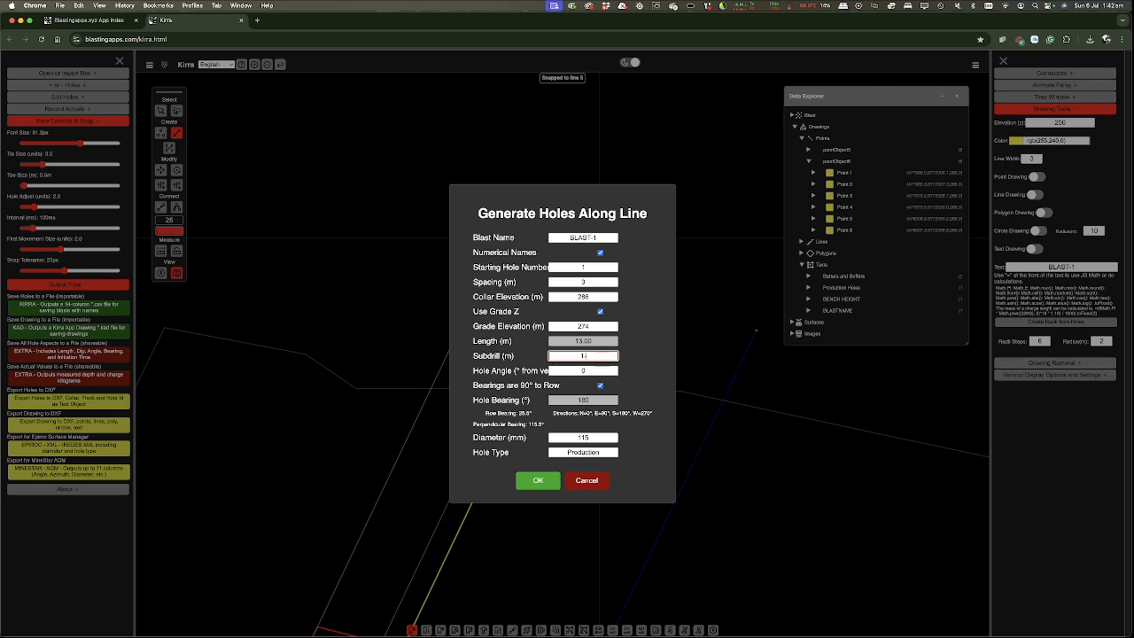
pyautogui.write('.3')
pyautogui.click(642, 361)
pyautogui.click(577, 357)
pyautogui.press('BackSpace')
pyautogui.click(559, 441)
pyautogui.press('BackSpace')
pyautogui.press('BackSpace')
pyautogui.press('BackSpace')
pyautogui.write('165')
# - Set the hole type to Buffer and generate the holes along the line
pyautogui.click(599, 453)
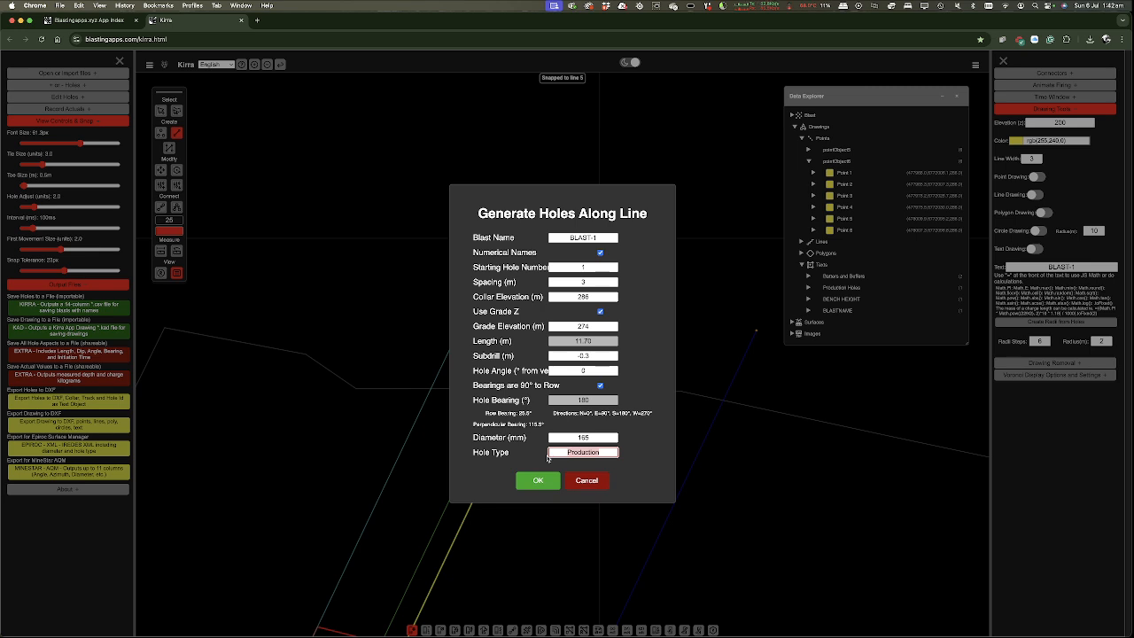
pyautogui.write('Buffer')
pyautogui.click(540, 480)
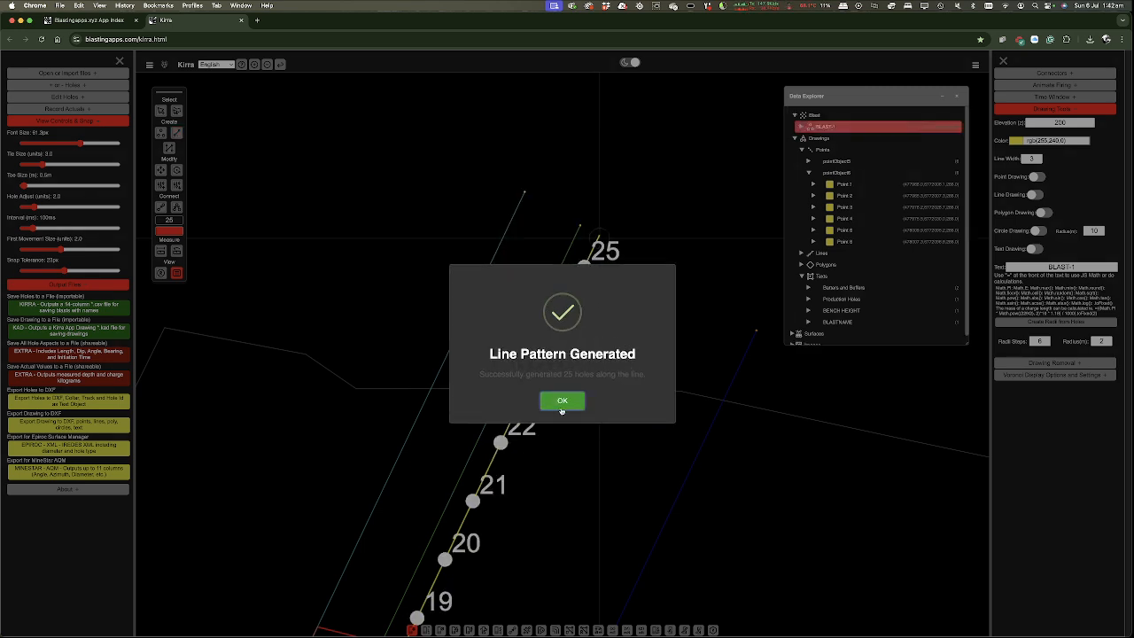
# - Close the line pattern result and examine the generated holes along the whole yellow line
pyautogui.click(562, 401)
pyautogui.scroll(-5, 662, 336)
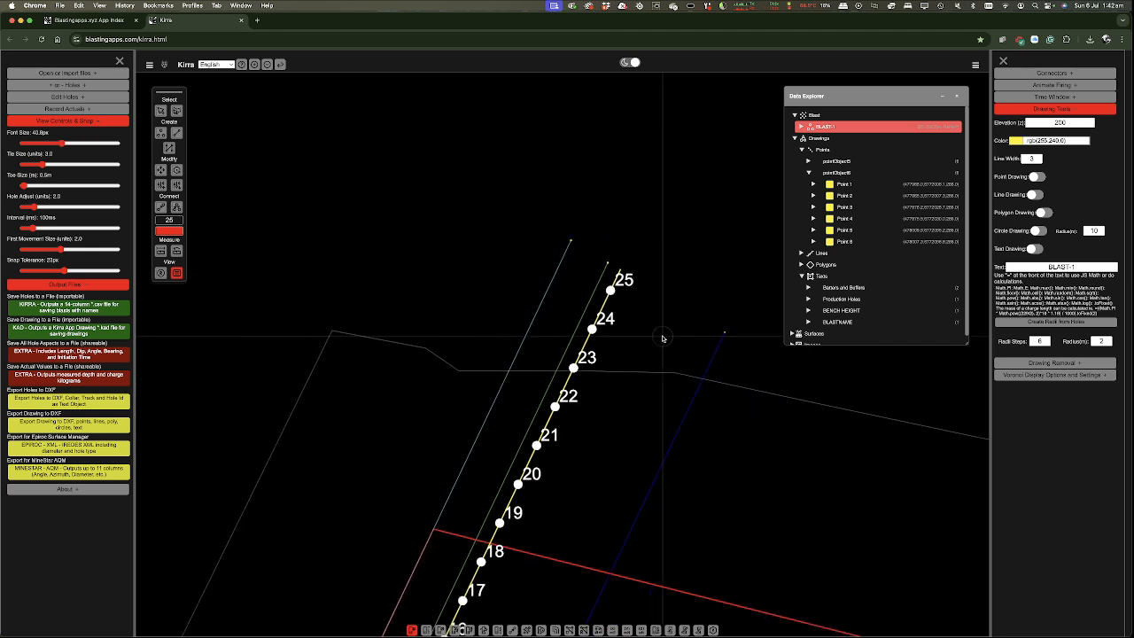
pyautogui.scroll(-10, 661, 334)
pyautogui.scroll(2, 531, 583)
pyautogui.scroll(5, 527, 585)
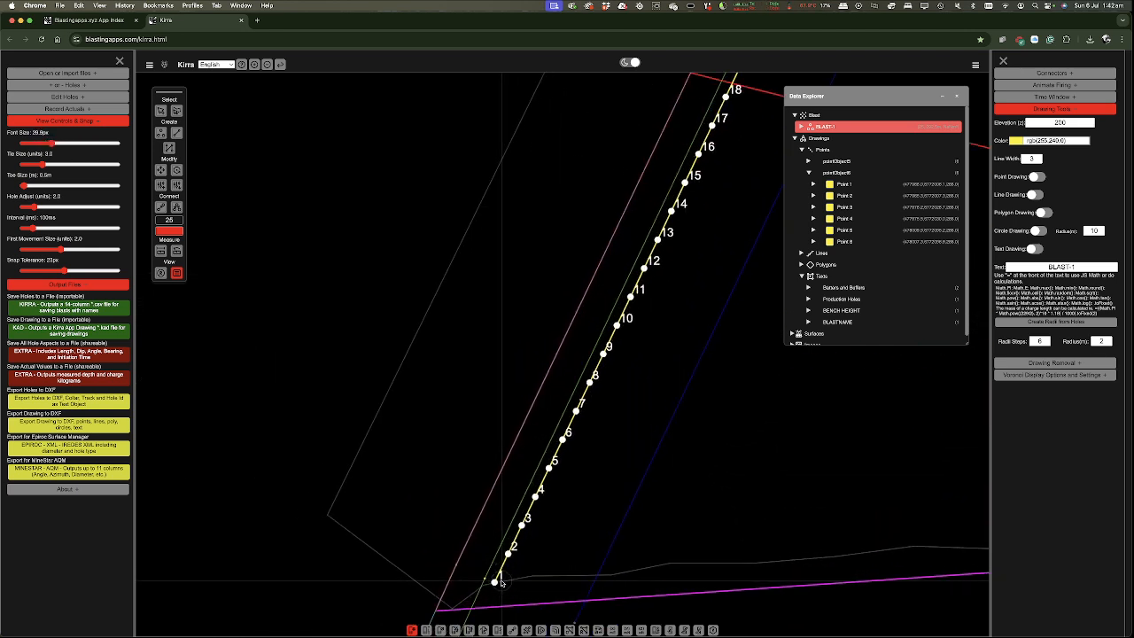
pyautogui.scroll(4, 501, 580)
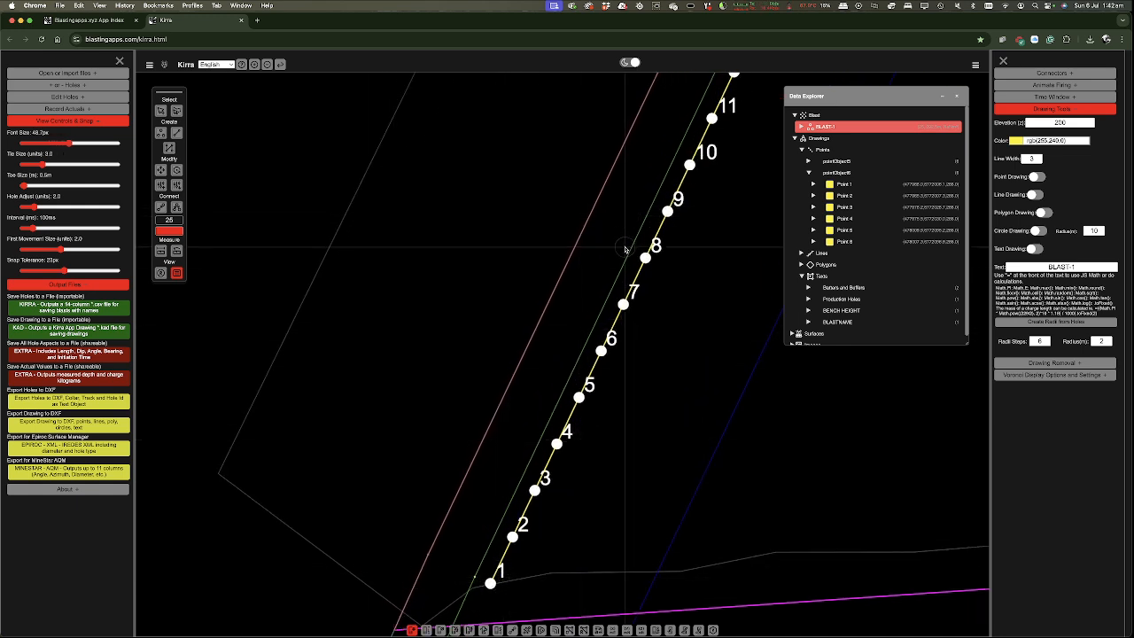
pyautogui.scroll(-2, 437, 421)
pyautogui.scroll(-7, 438, 420)
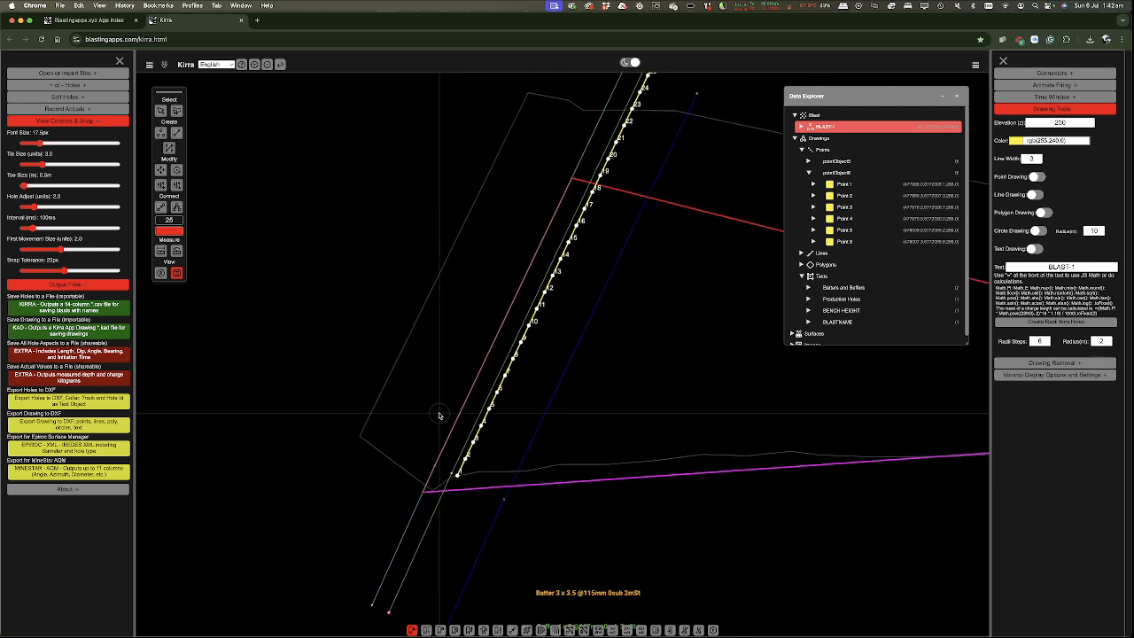
# - Select all 25 holes along the yellow line by encircling them with a selection polygon
pyautogui.click(176, 111)
pyautogui.click(370, 224)
pyautogui.click(589, 122)
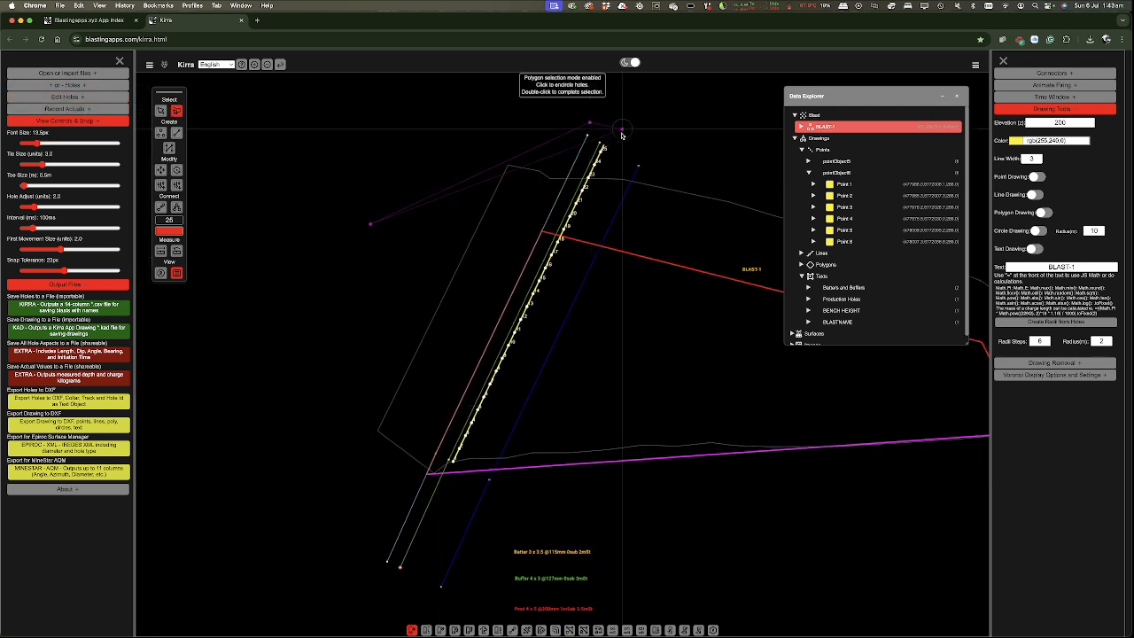
pyautogui.click(620, 149)
pyautogui.click(596, 234)
pyautogui.click(497, 552)
pyautogui.click(354, 461)
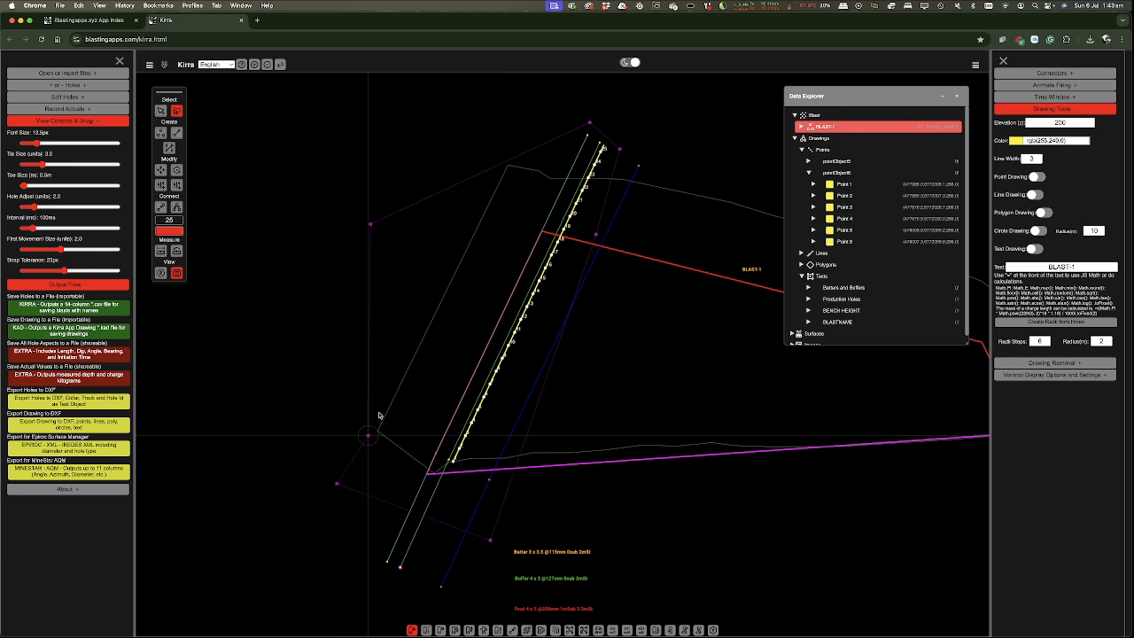
pyautogui.doubleClick(376, 304)
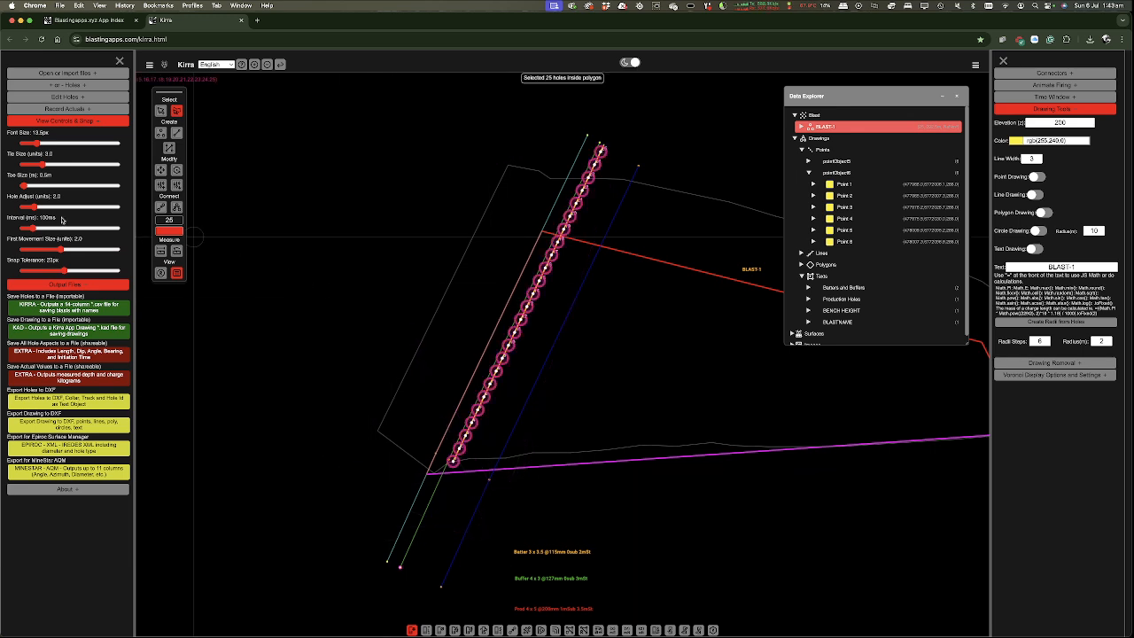
# - Allow slider edits, set the selected holes' angle to 10°, and end the editing and selection
pyautogui.click(82, 97)
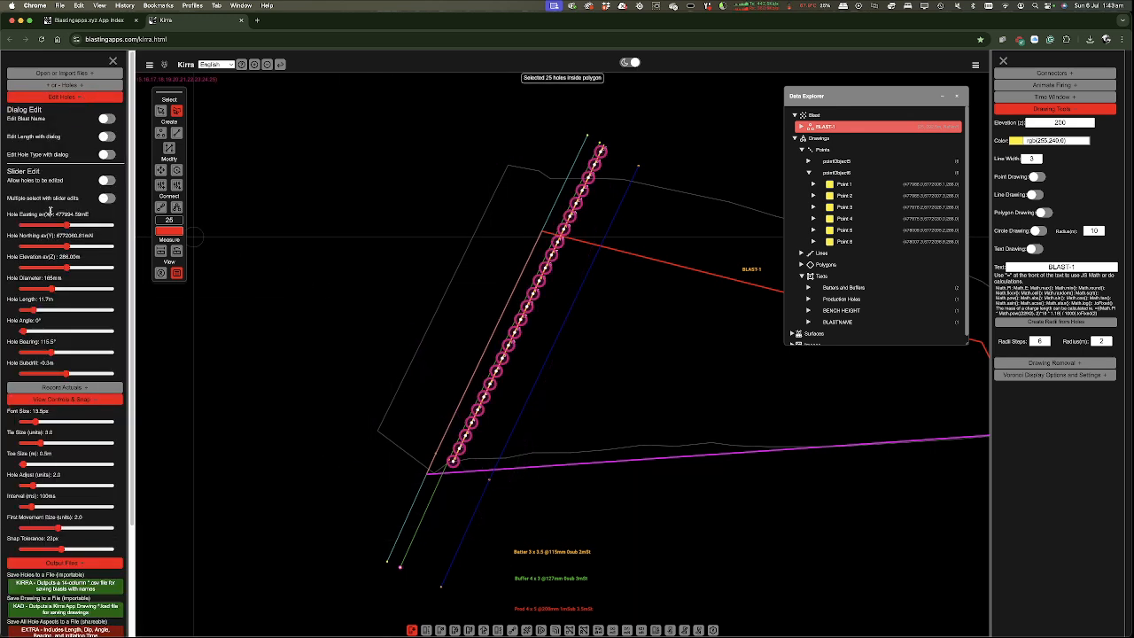
pyautogui.click(108, 179)
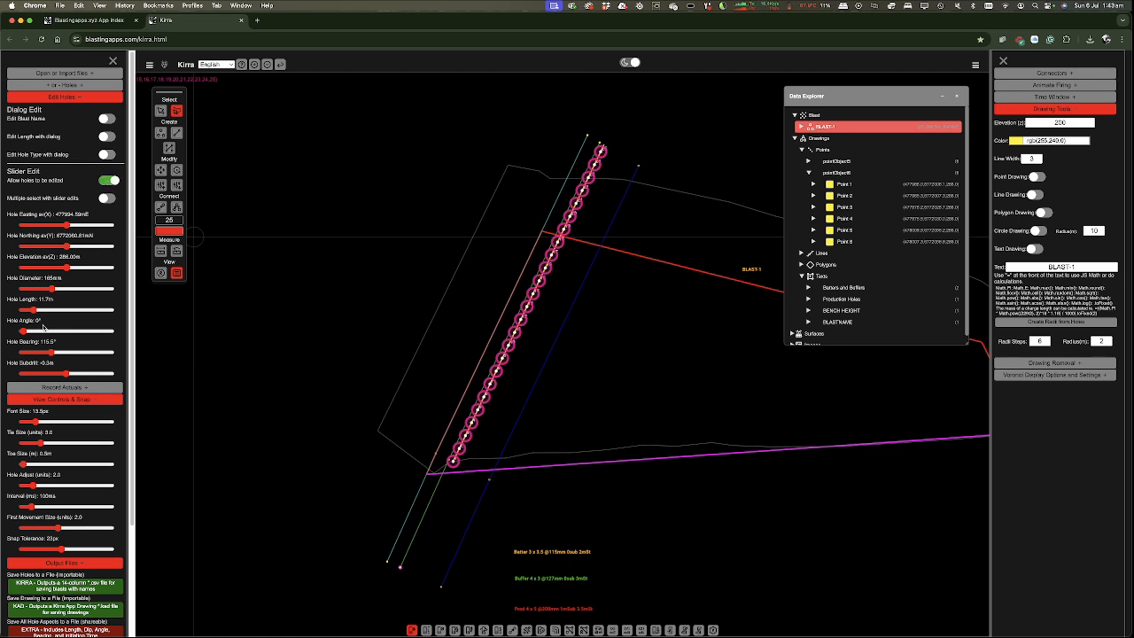
pyautogui.moveTo(22, 330); pyautogui.dragTo(28, 331)
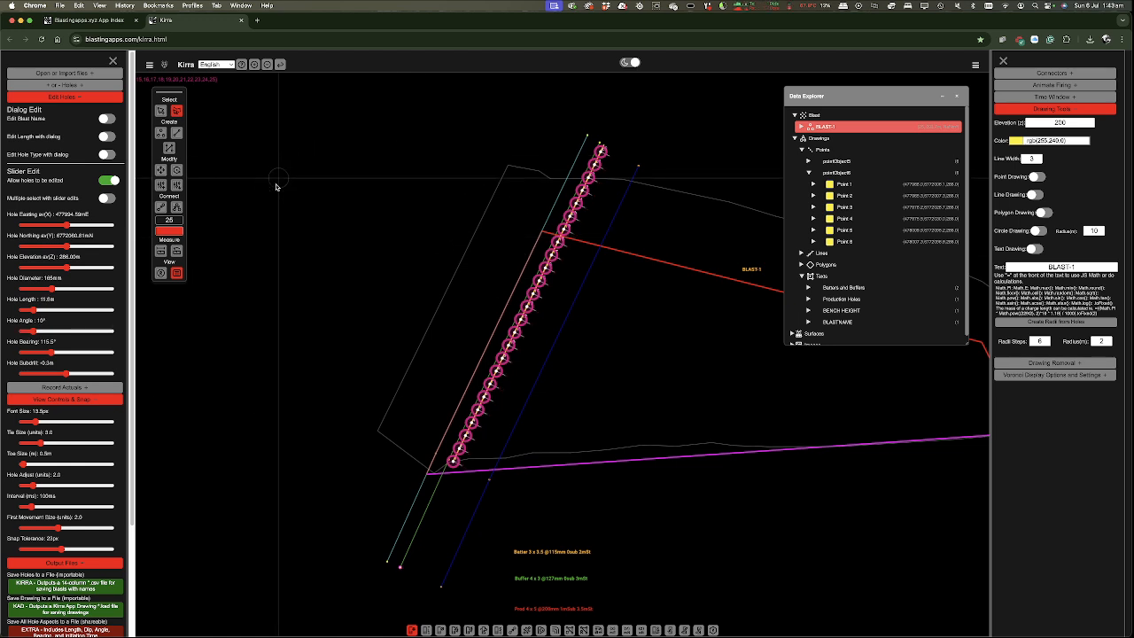
pyautogui.click(77, 388)
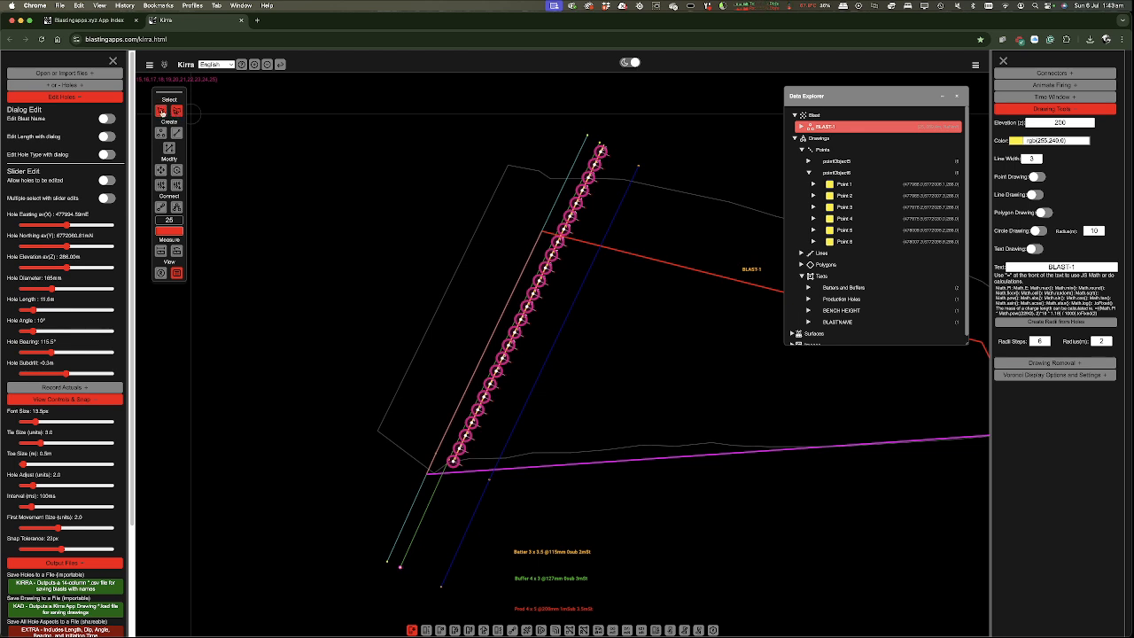
pyautogui.click(163, 113)
# - Select holes 19 to 25 at the upper end of the row by encircling them with a selection polygon
pyautogui.scroll(5, 578, 282)
pyautogui.scroll(-2, 505, 341)
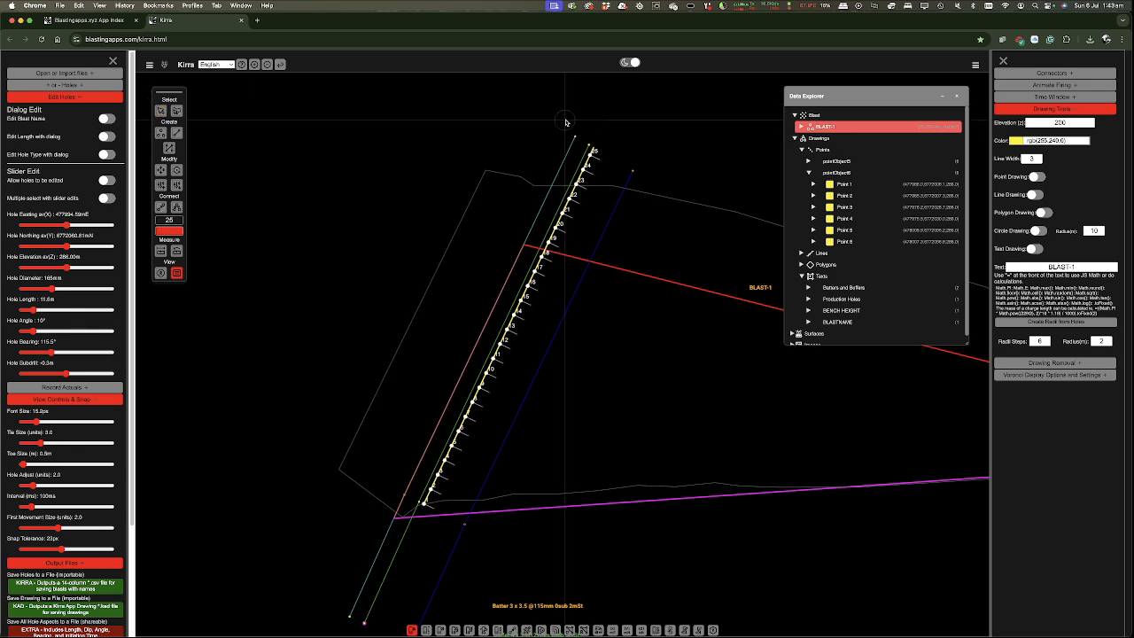
pyautogui.scroll(4, 601, 162)
pyautogui.scroll(4, 601, 162)
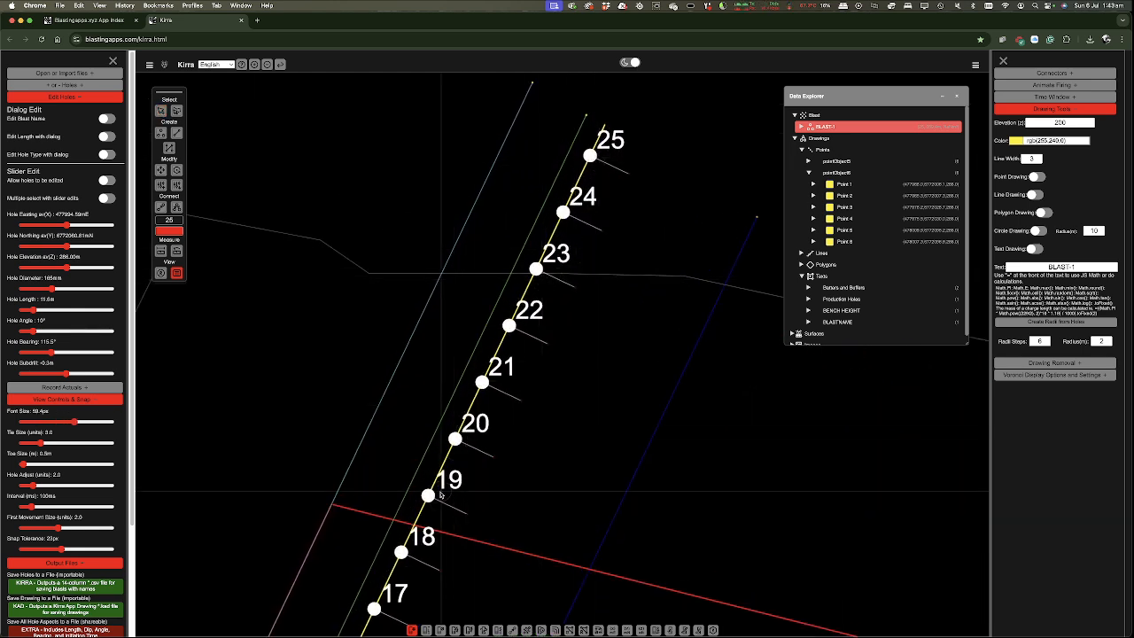
pyautogui.click(176, 110)
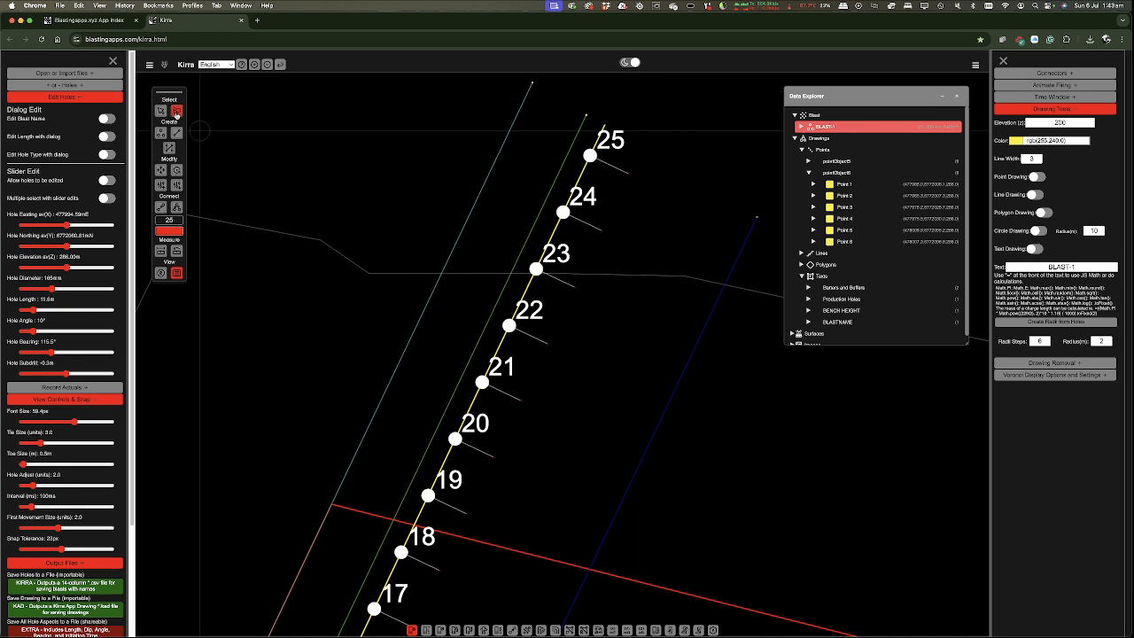
pyautogui.click(676, 207)
pyautogui.click(624, 95)
pyautogui.click(578, 116)
pyautogui.click(489, 181)
pyautogui.click(373, 487)
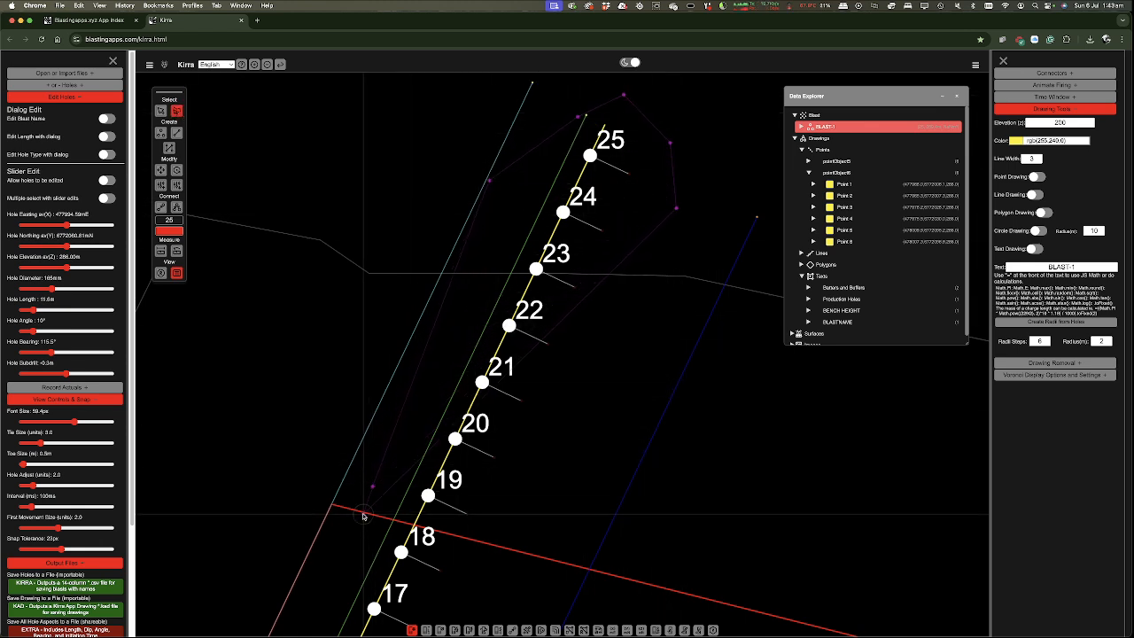
pyautogui.click(447, 539)
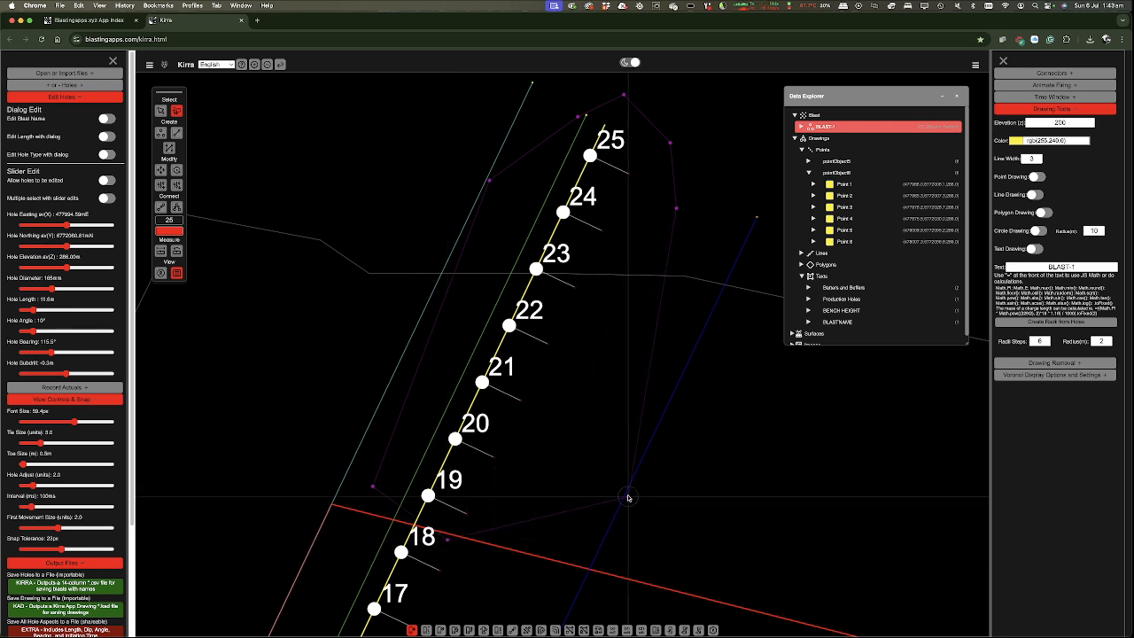
pyautogui.click(603, 410)
pyautogui.doubleClick(615, 305)
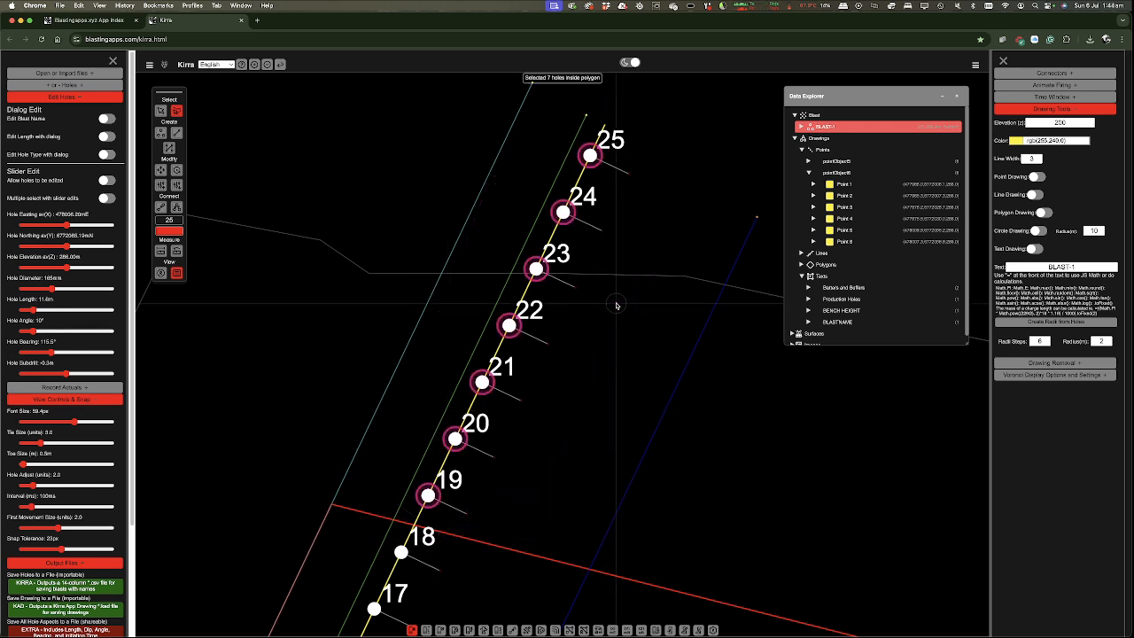
# - Delete the selected holes 19 to 25 using the Hole delete option, and turn delete mode off
pyautogui.click(65, 97)
pyautogui.click(67, 85)
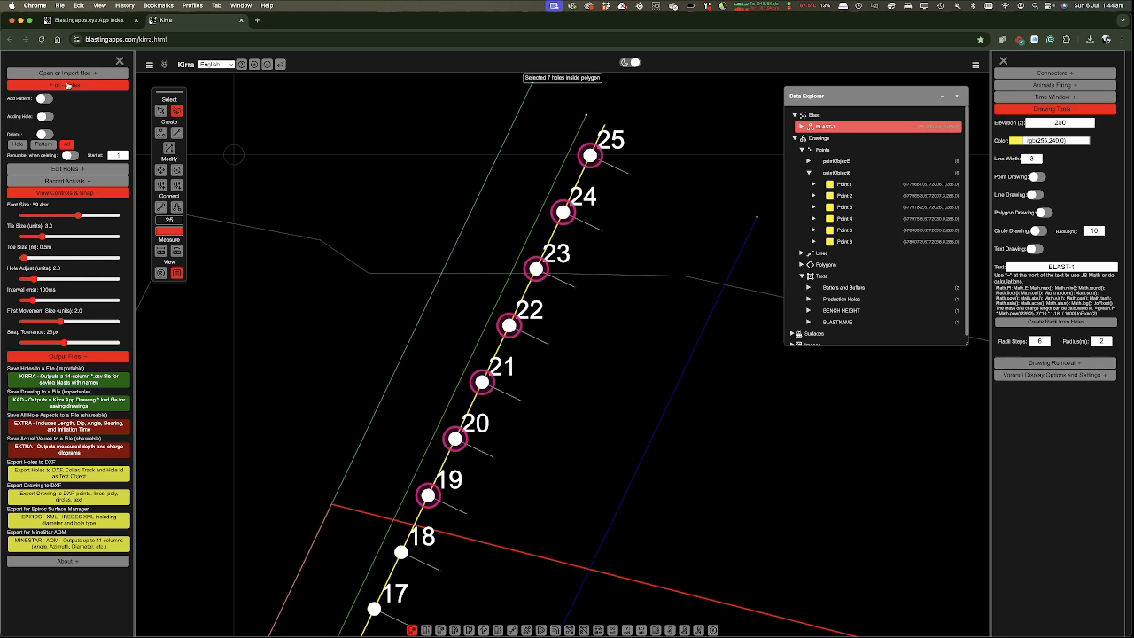
pyautogui.click(44, 134)
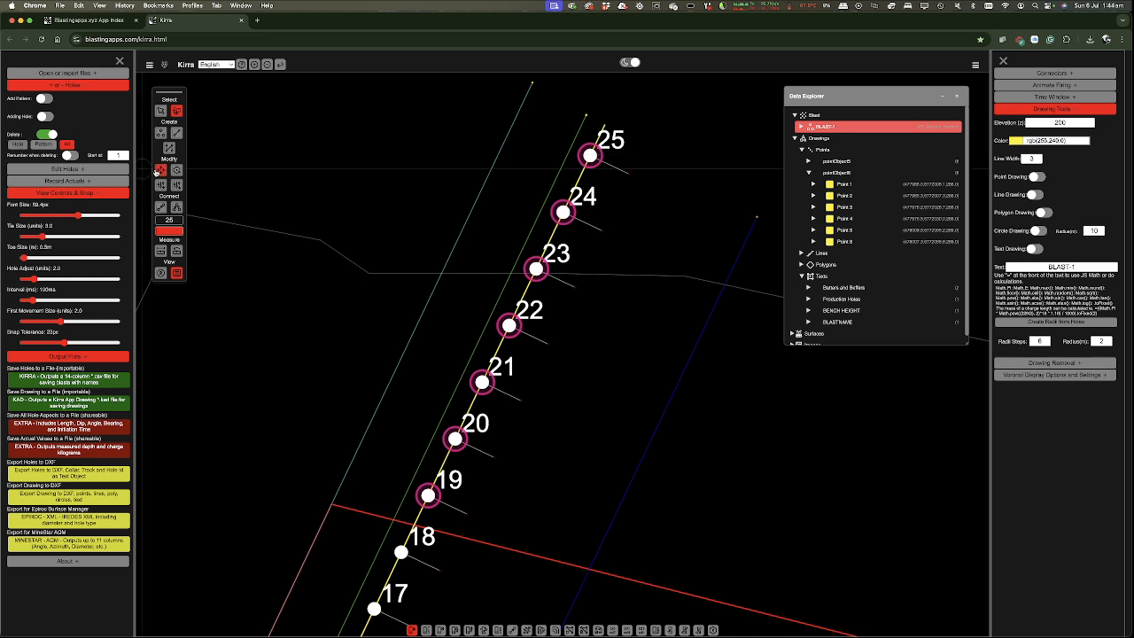
pyautogui.click(15, 145)
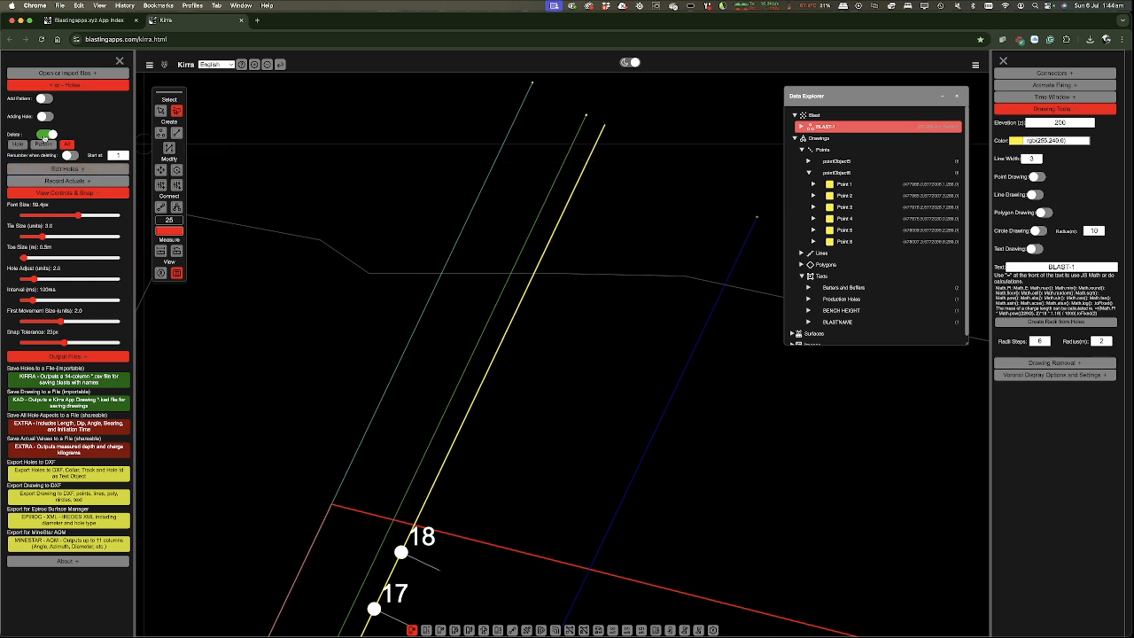
pyautogui.click(45, 134)
pyautogui.click(119, 61)
# - Inspect hole 1's attributes under BLAST-1 in the Data Explorer and collapse the BLAST-1 and Points branches
pyautogui.scroll(-6, 405, 367)
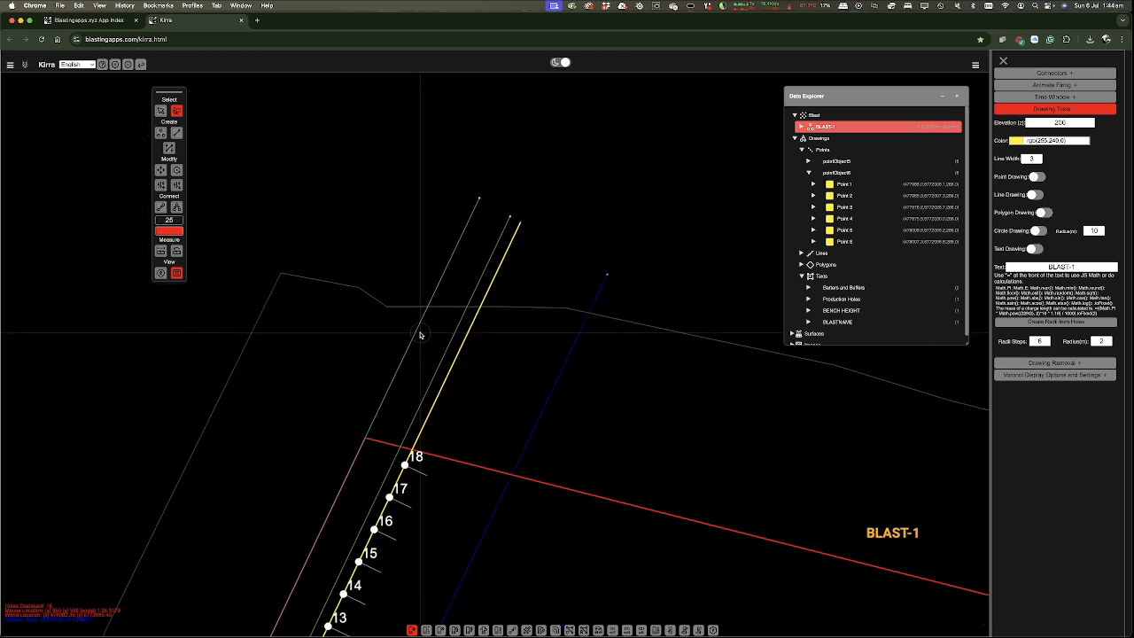
pyautogui.scroll(-5, 427, 315)
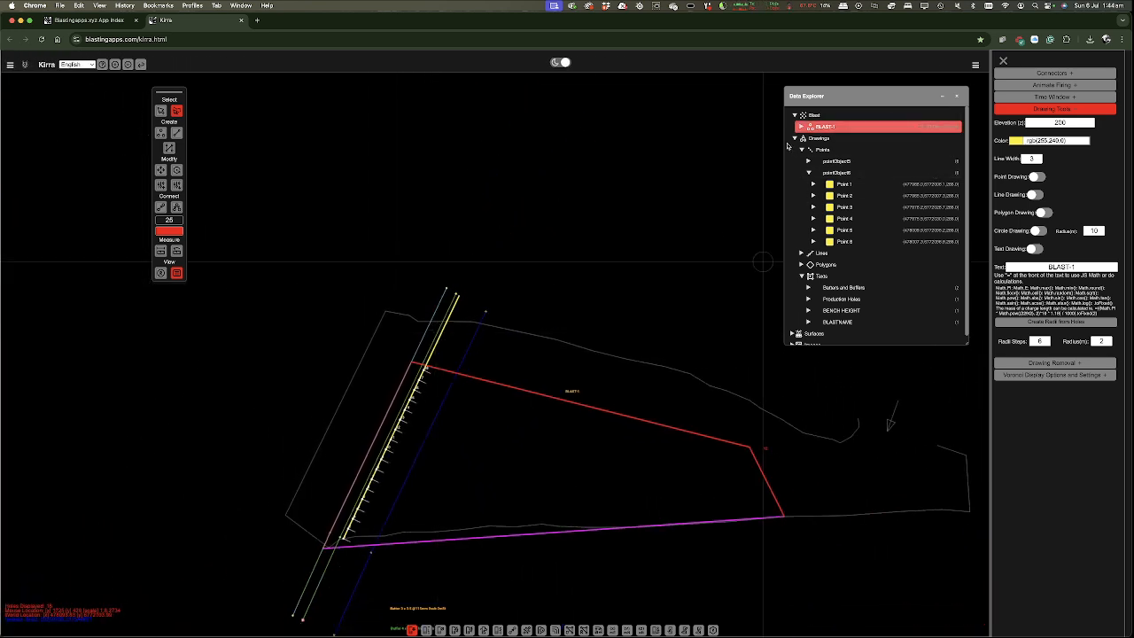
pyautogui.click(800, 127)
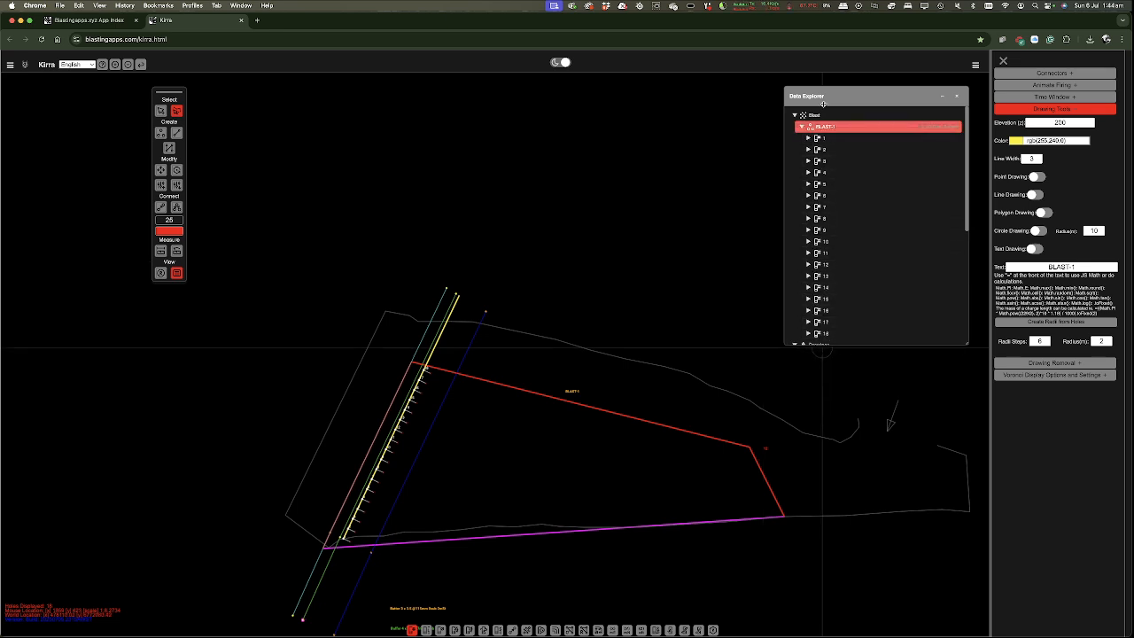
pyautogui.click(824, 139)
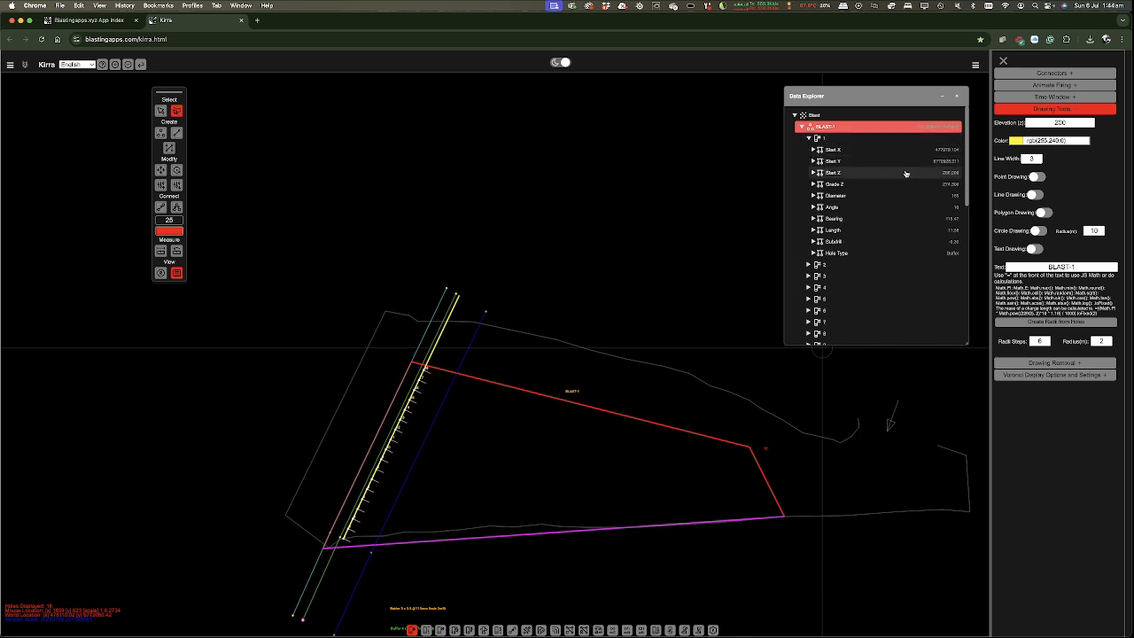
pyautogui.click(808, 139)
pyautogui.click(802, 127)
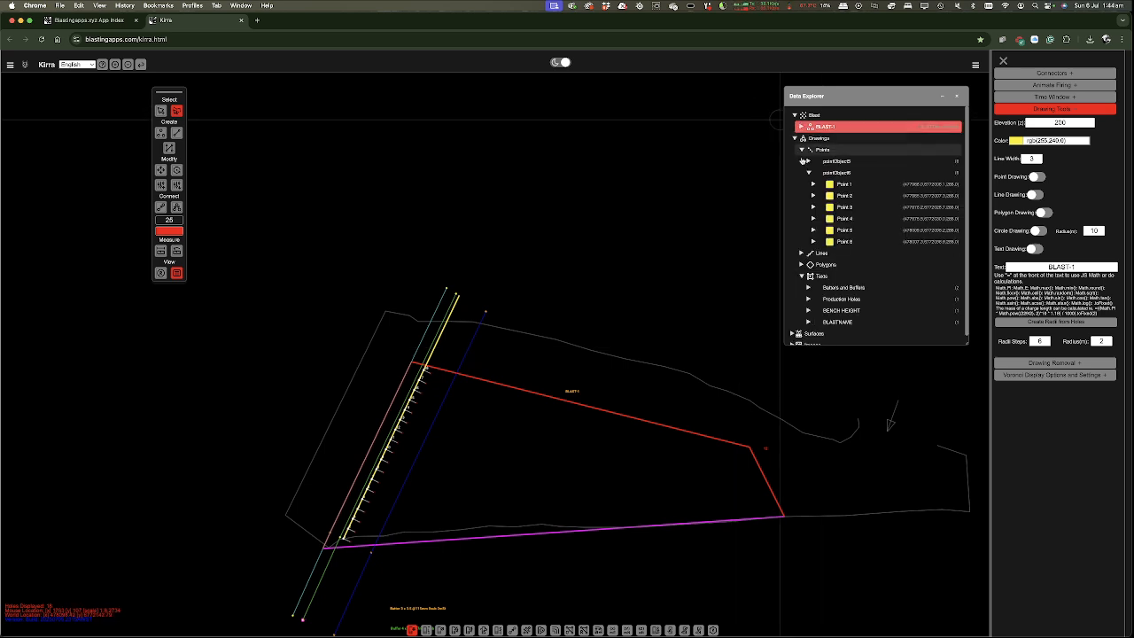
pyautogui.click(807, 149)
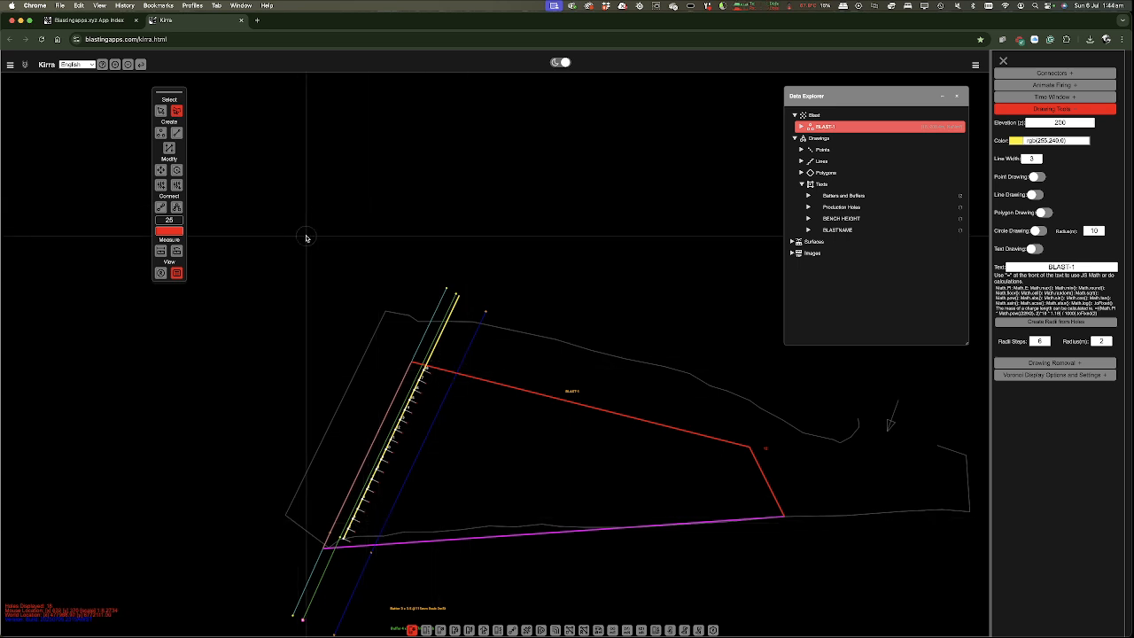
# - Enable point selection mode and pick hole 18, followed by hole 1 at the row's lower end
pyautogui.click(162, 109)
pyautogui.scroll(8, 427, 380)
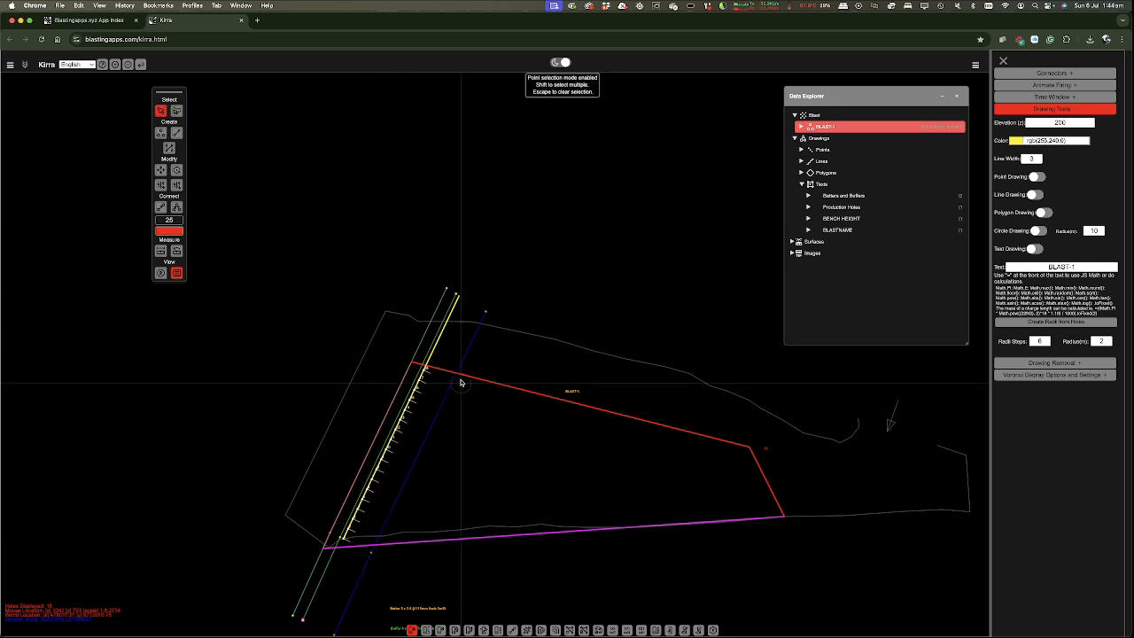
pyautogui.scroll(6, 426, 379)
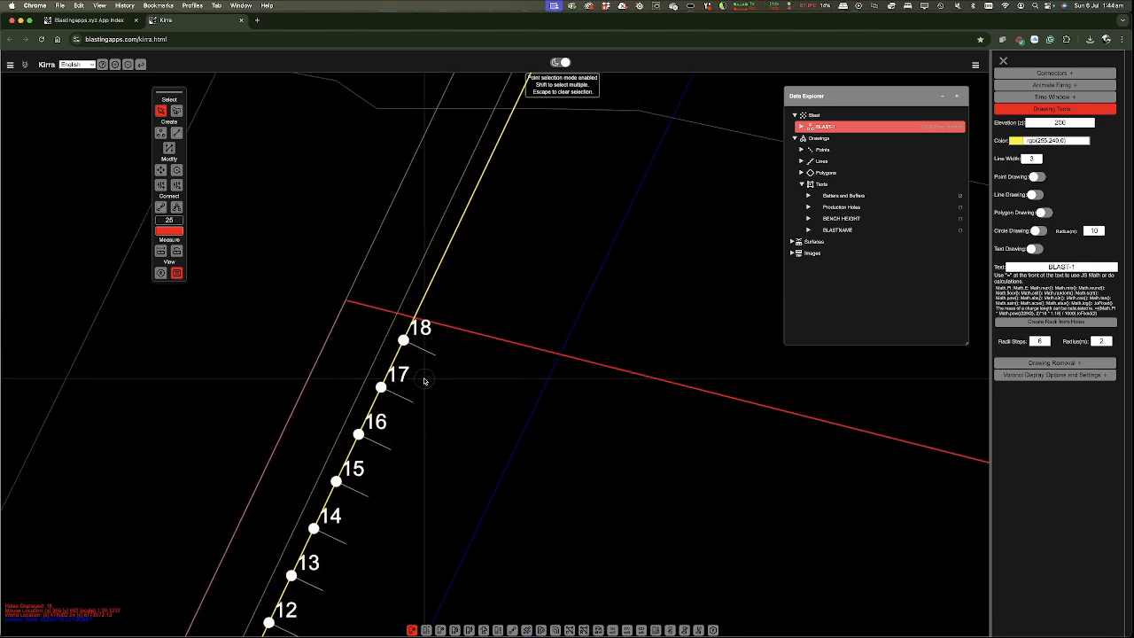
pyautogui.click(398, 330)
pyautogui.scroll(-6, 587, 356)
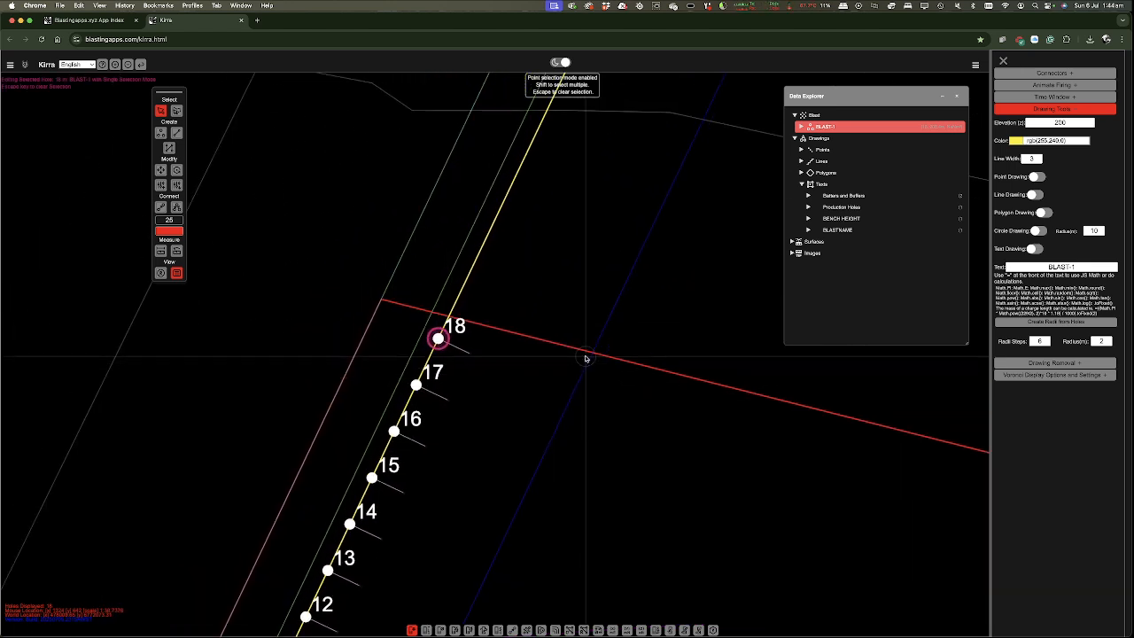
pyautogui.scroll(-3, 581, 343)
pyautogui.scroll(4, 454, 514)
pyautogui.scroll(5, 454, 514)
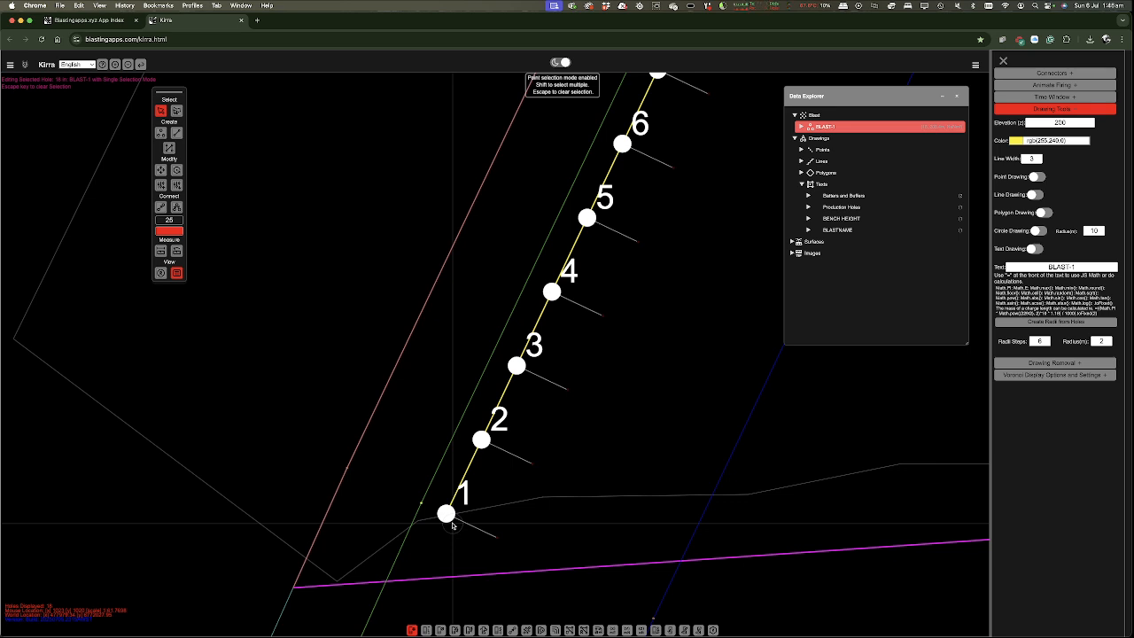
pyautogui.click(446, 513)
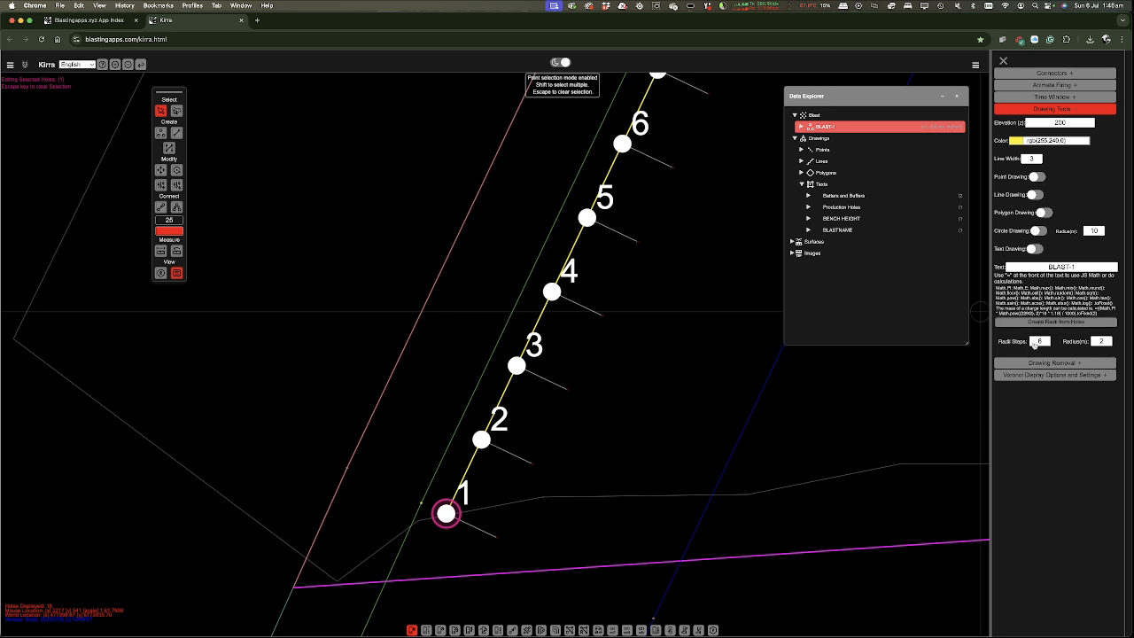
# - Create a radii polygon around hole 1 with 12 steps and a 4 m radius
pyautogui.click(1035, 343)
pyautogui.click(1102, 342)
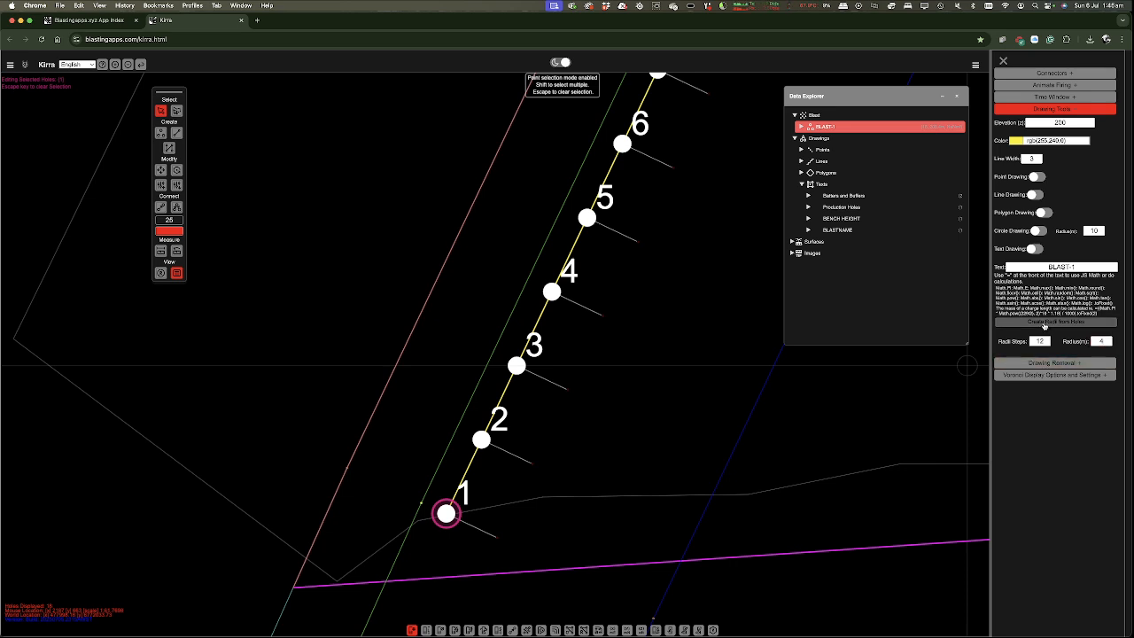
pyautogui.click(1044, 325)
pyautogui.click(565, 426)
pyautogui.scroll(-10, 529, 563)
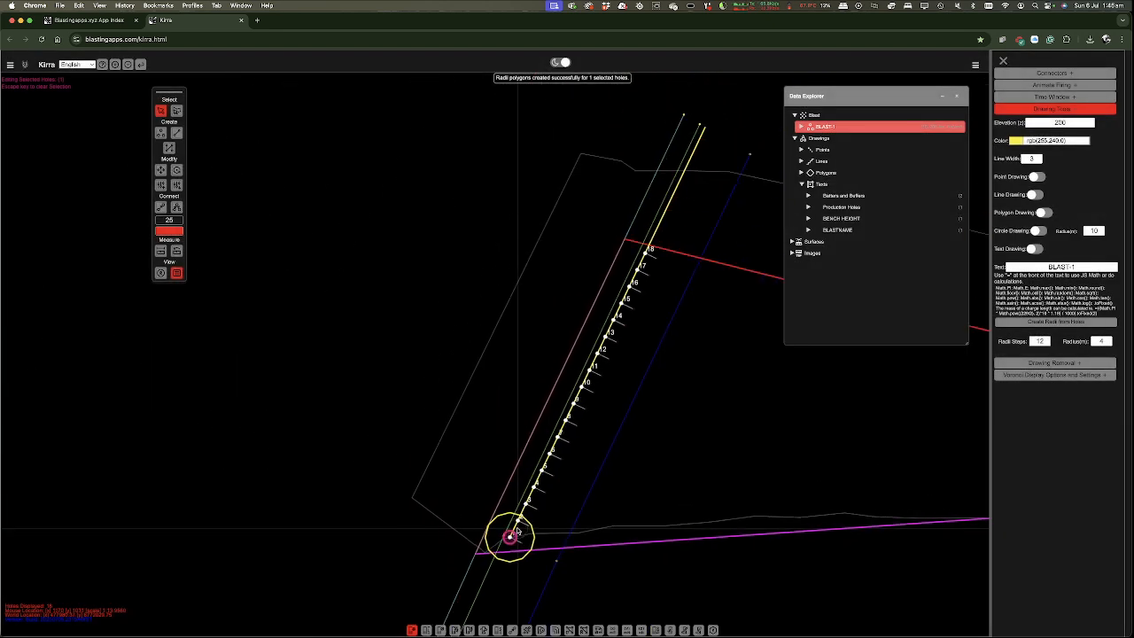
# - Add hole 18 at the upper end of the row to the selection alongside hole 1
pyautogui.scroll(3, 508, 536)
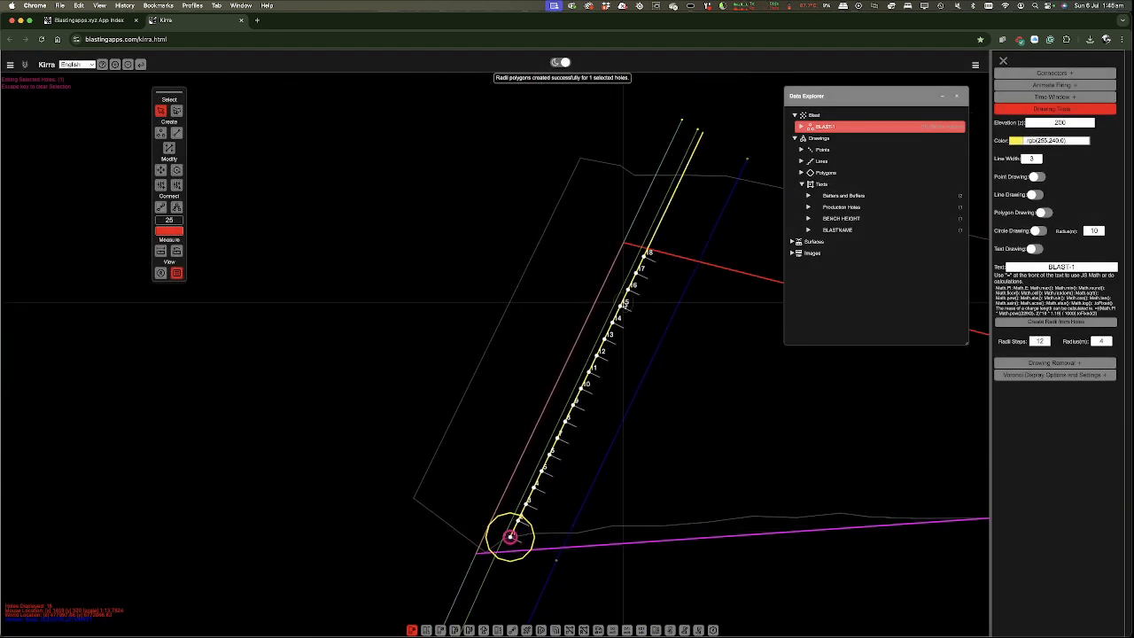
pyautogui.scroll(3, 649, 252)
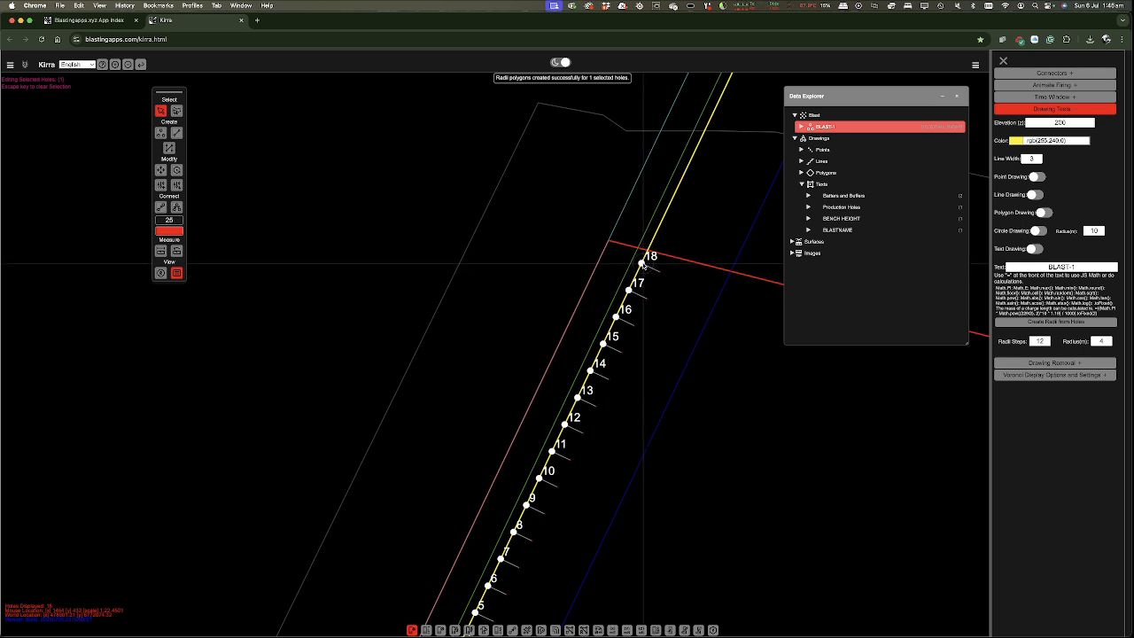
pyautogui.scroll(-2, 644, 263)
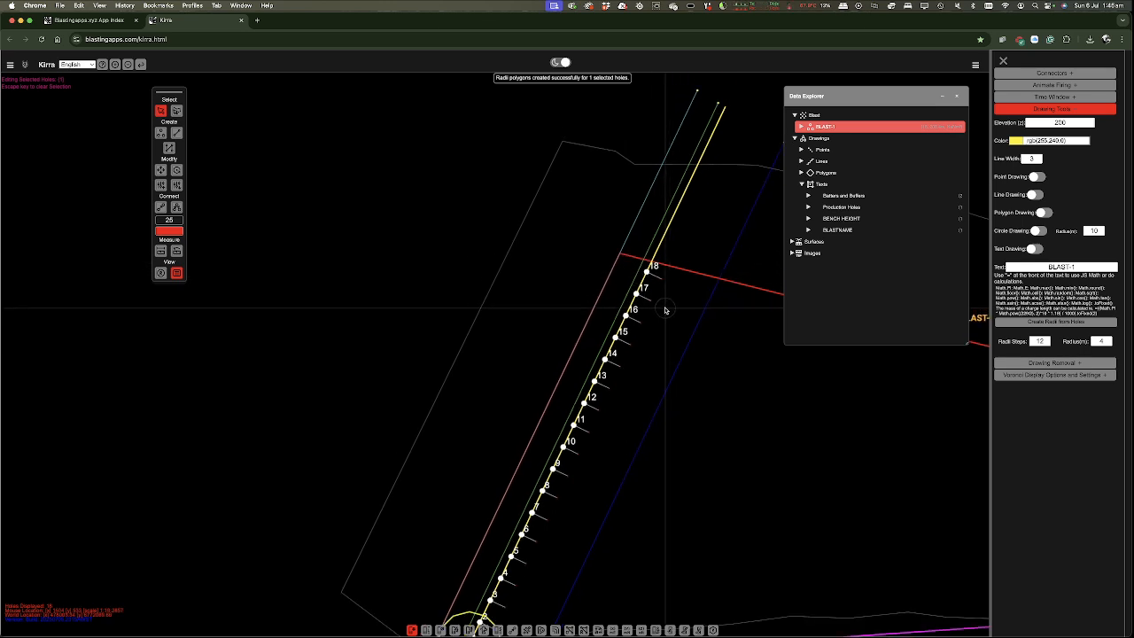
pyautogui.click(647, 271)
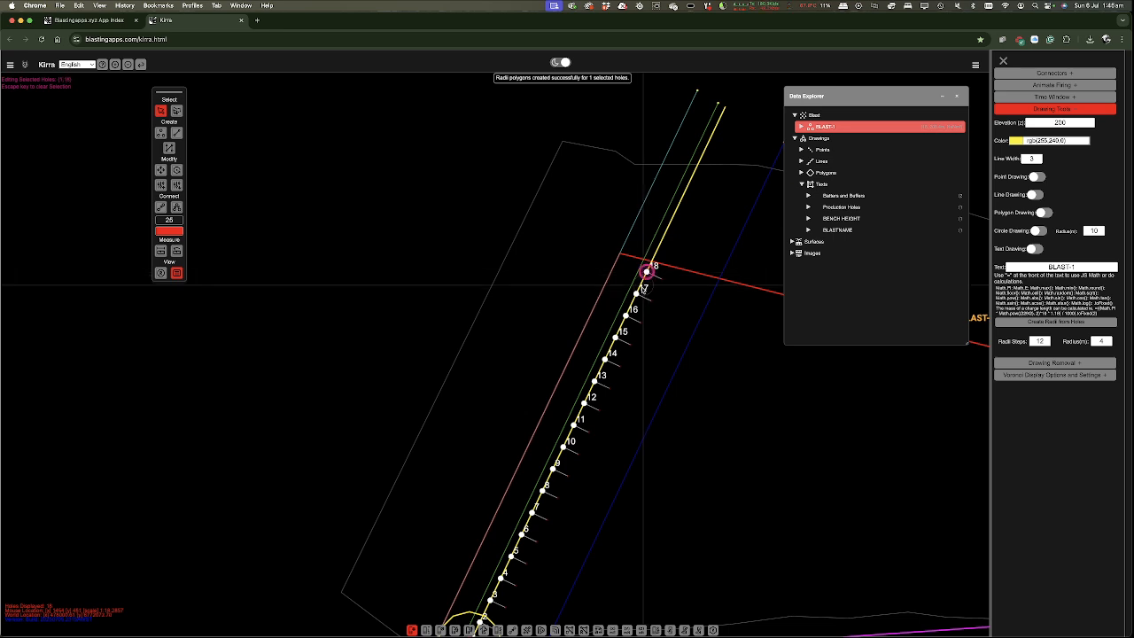
pyautogui.click(637, 293)
pyautogui.press('Escape')
pyautogui.click(649, 271)
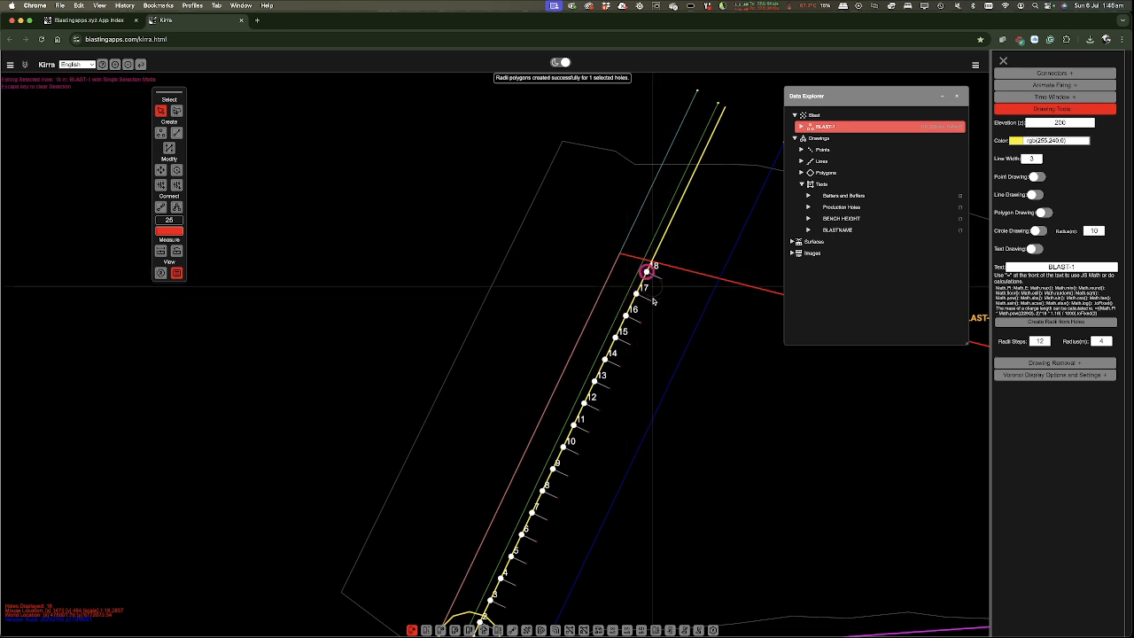
pyautogui.click(628, 316)
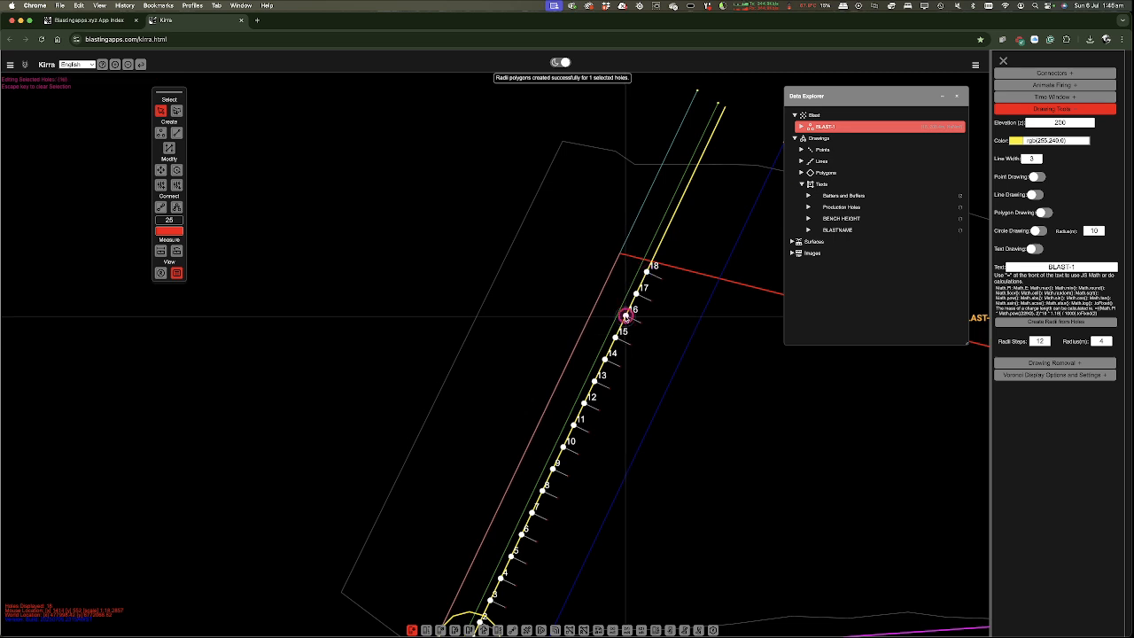
pyautogui.press('Escape')
# - Create a radii polygon around hole 18 with 12 steps and a 4 m radius, and clear the hole selection
pyautogui.click(649, 273)
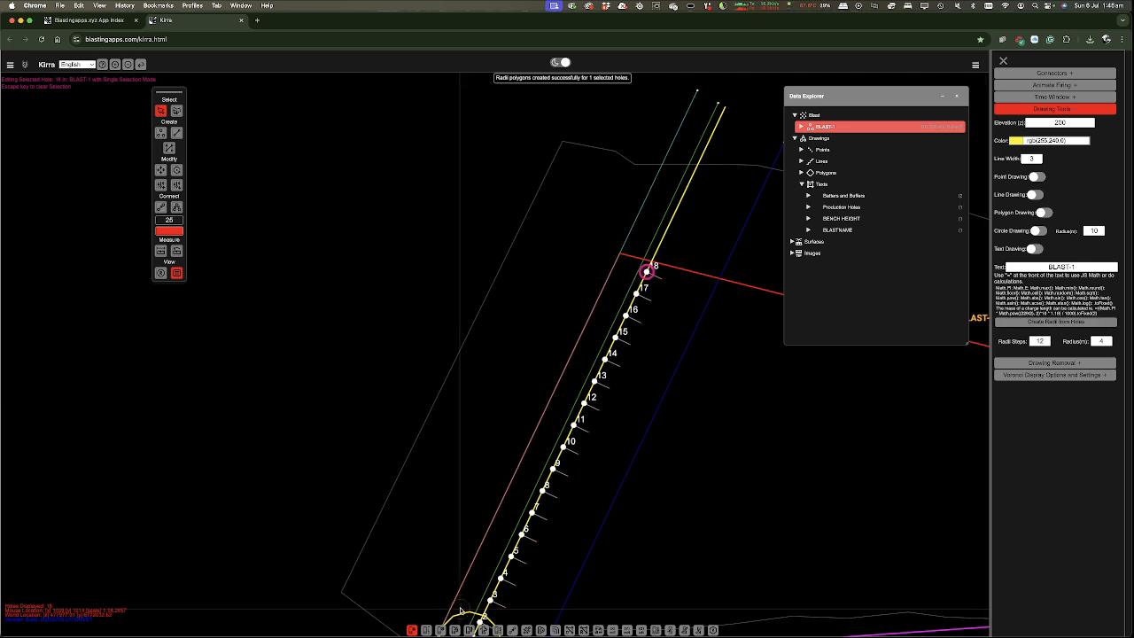
pyautogui.click(1056, 323)
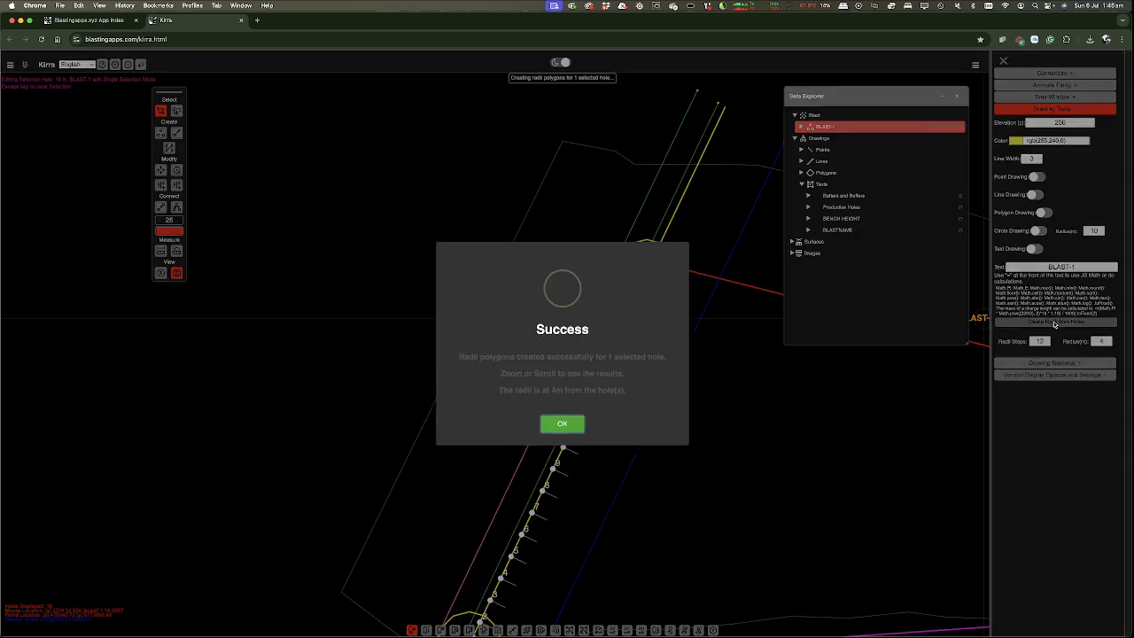
pyautogui.click(562, 426)
pyautogui.scroll(-3, 500, 357)
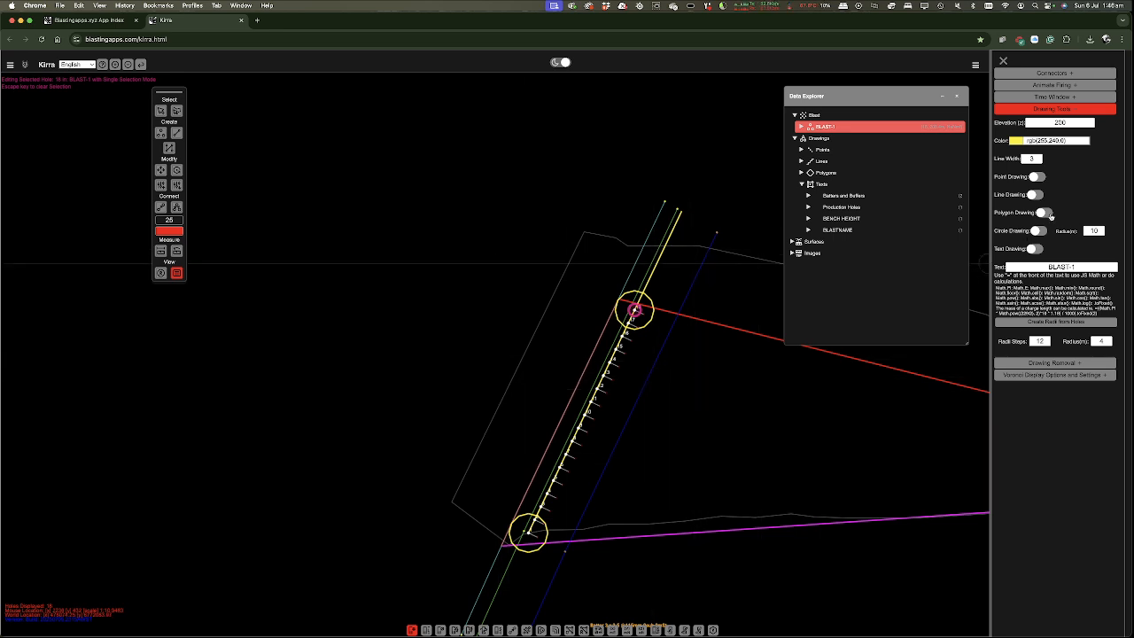
pyautogui.press('Escape')
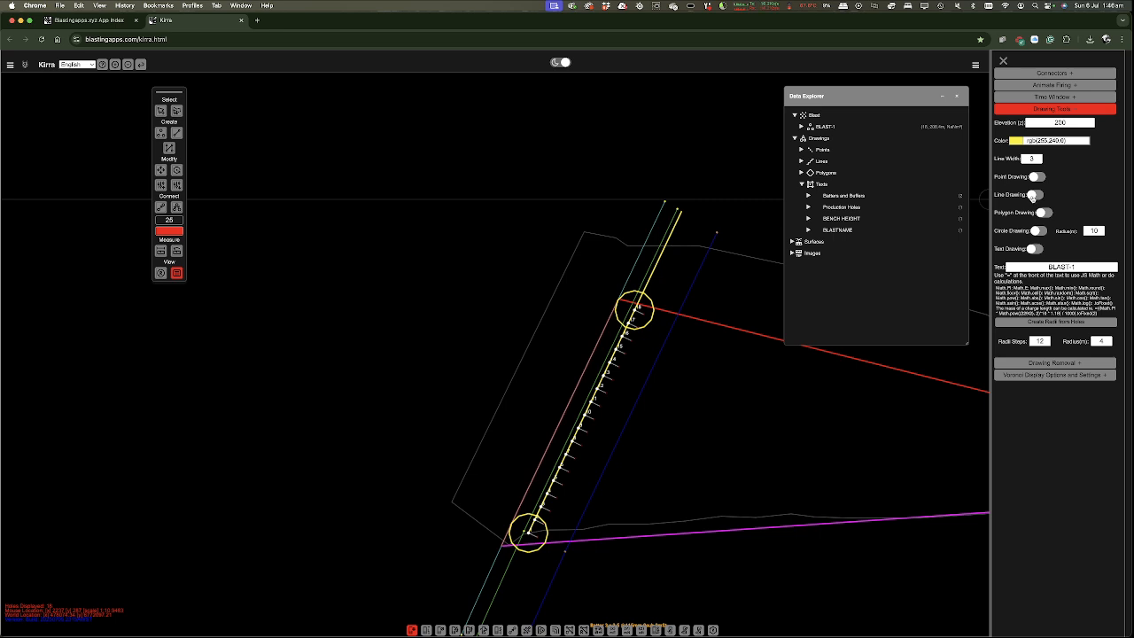
# - Set the drawing color to cyan rgb(0,255,255), the line width to 1 and the drawing elevation to 286
pyautogui.click(1015, 141)
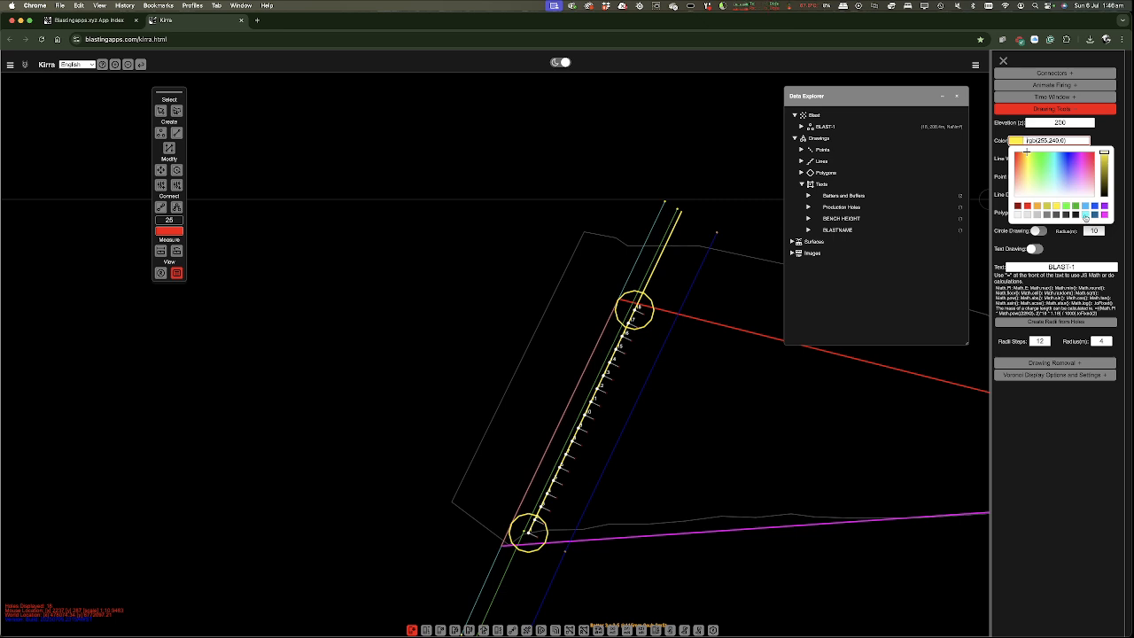
pyautogui.click(1085, 216)
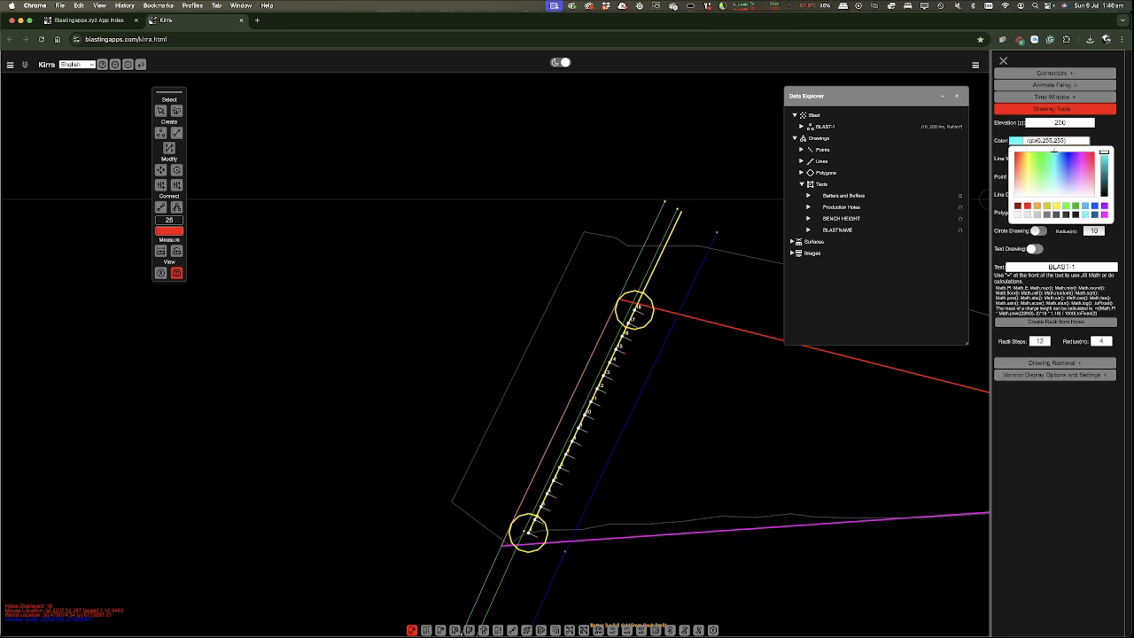
pyautogui.click(1105, 139)
pyautogui.click(1033, 160)
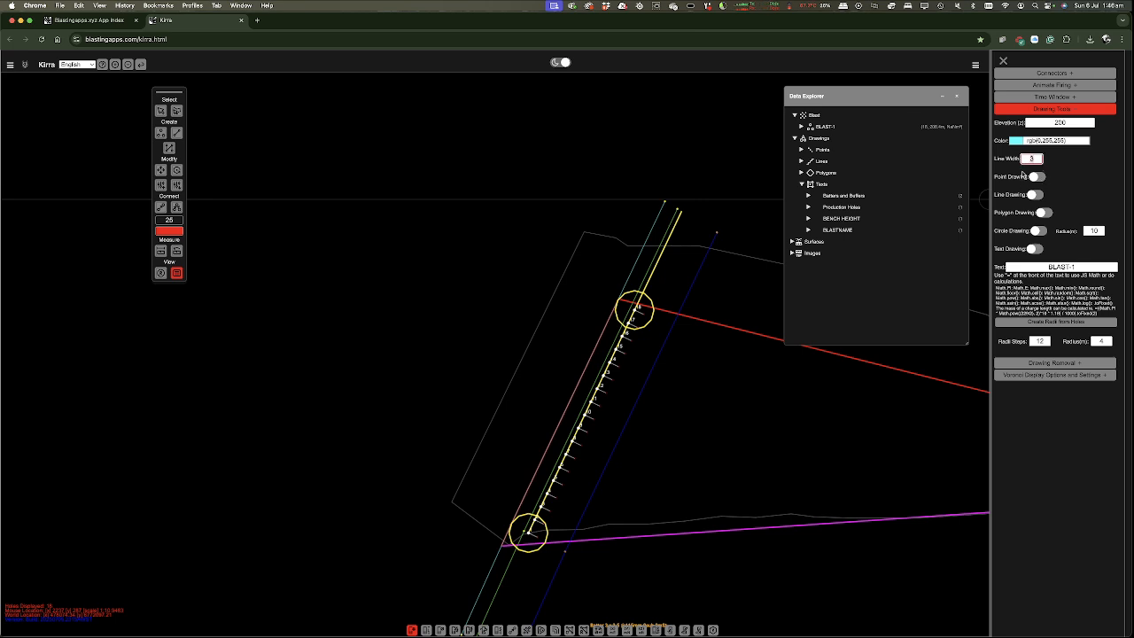
pyautogui.click(1079, 182)
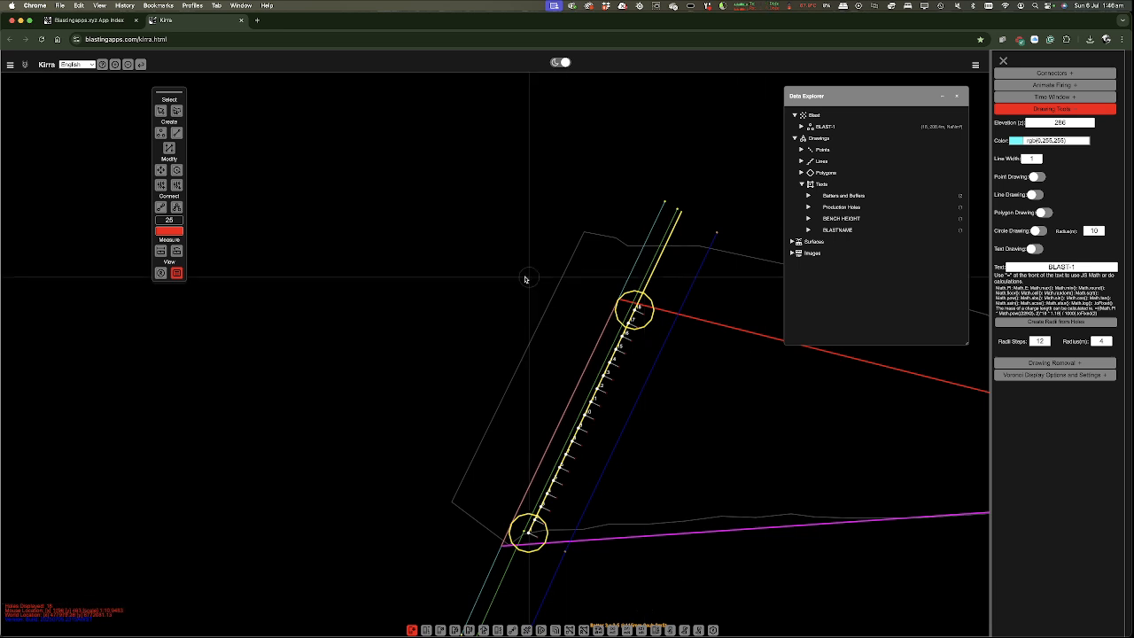
# - Start a polygon at the lower-right vertex of hole 1's radii circle and extend it to the matching vertex on hole 18's circle
pyautogui.scroll(5, 589, 524)
pyautogui.scroll(5, 526, 557)
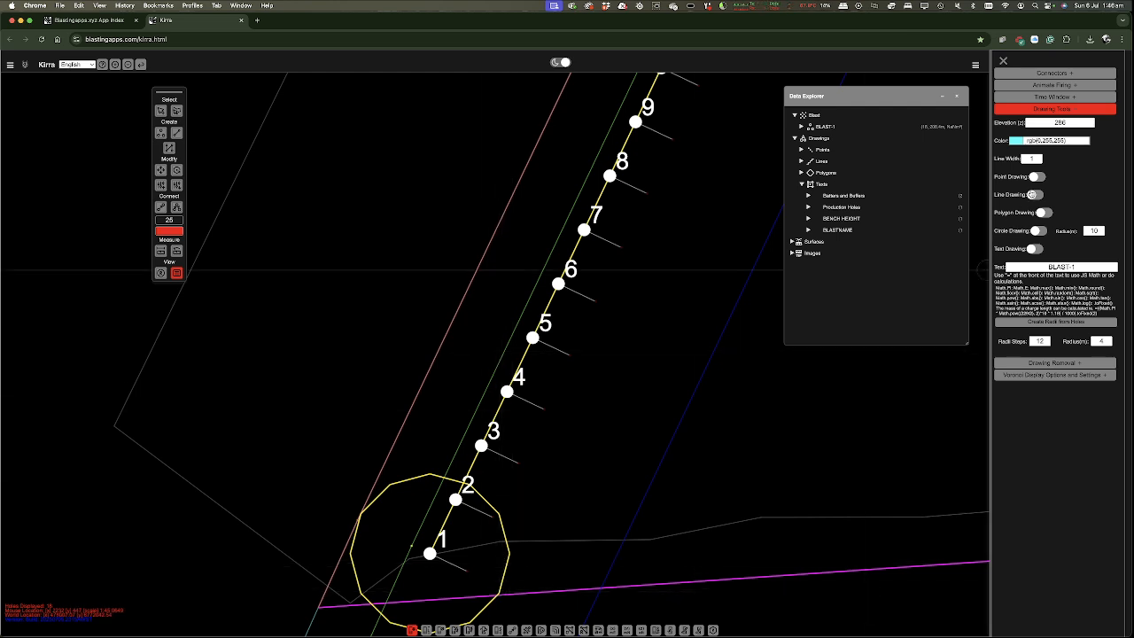
pyautogui.click(497, 591)
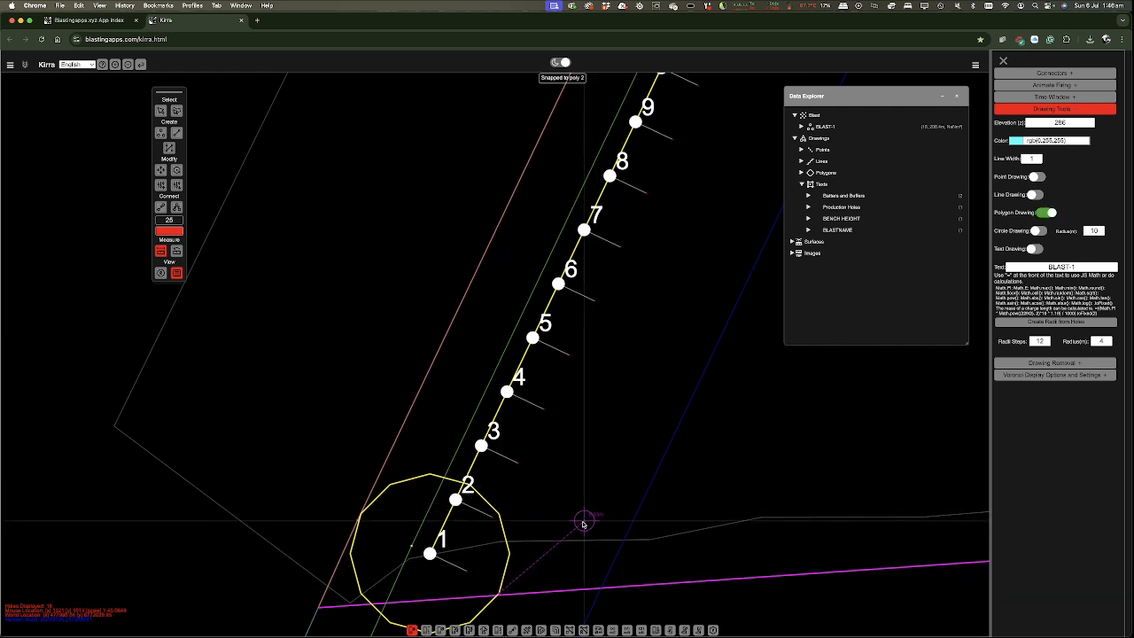
pyautogui.scroll(-5, 549, 543)
pyautogui.scroll(-2, 552, 544)
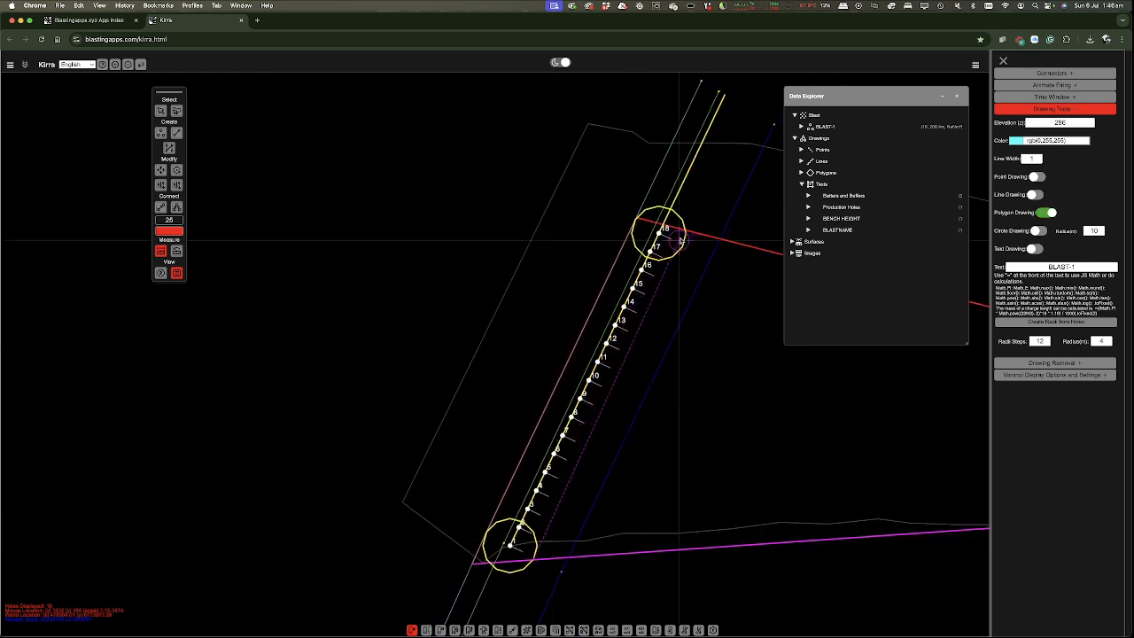
pyautogui.scroll(5, 679, 251)
pyautogui.scroll(5, 679, 252)
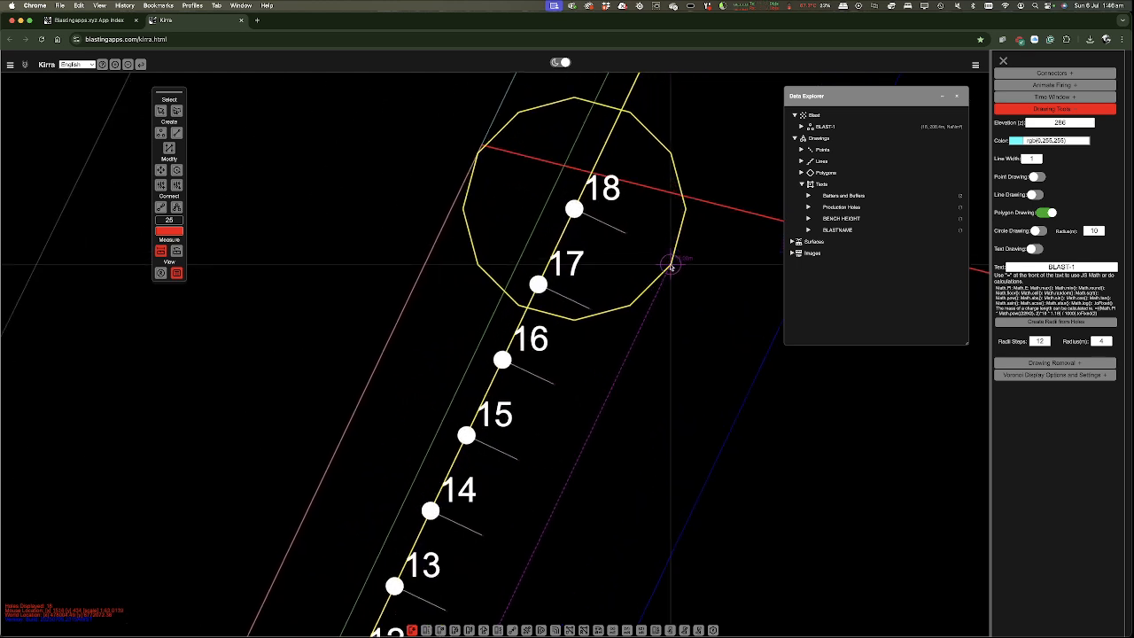
pyautogui.click(673, 268)
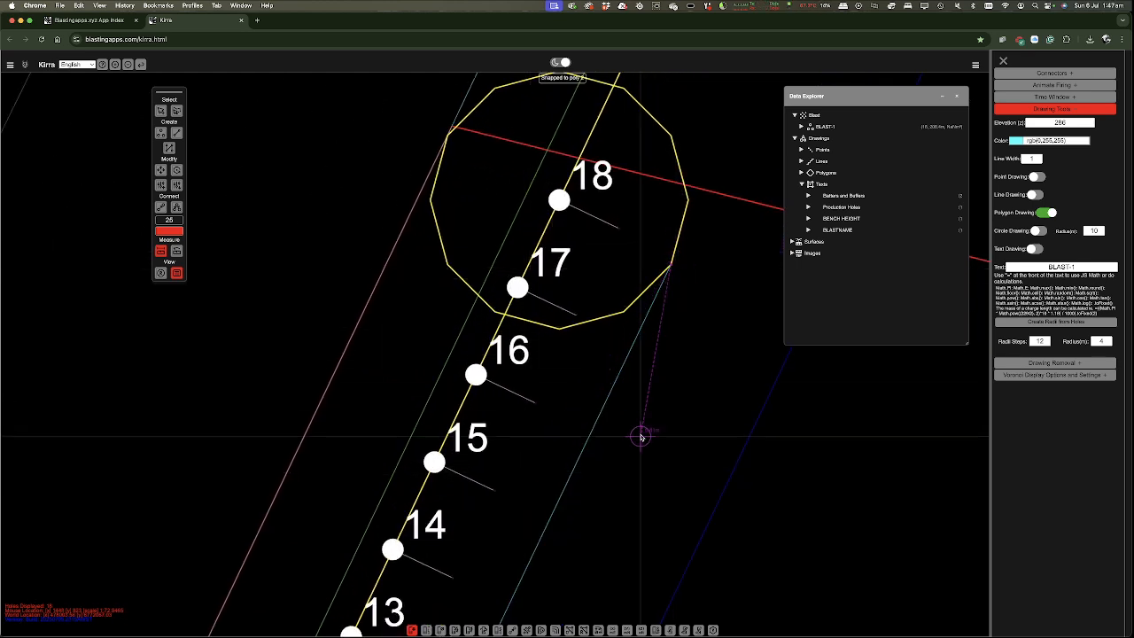
# - Add a polygon vertex on the red boundary line just outside hole 18's radii circle
pyautogui.scroll(-3, 594, 483)
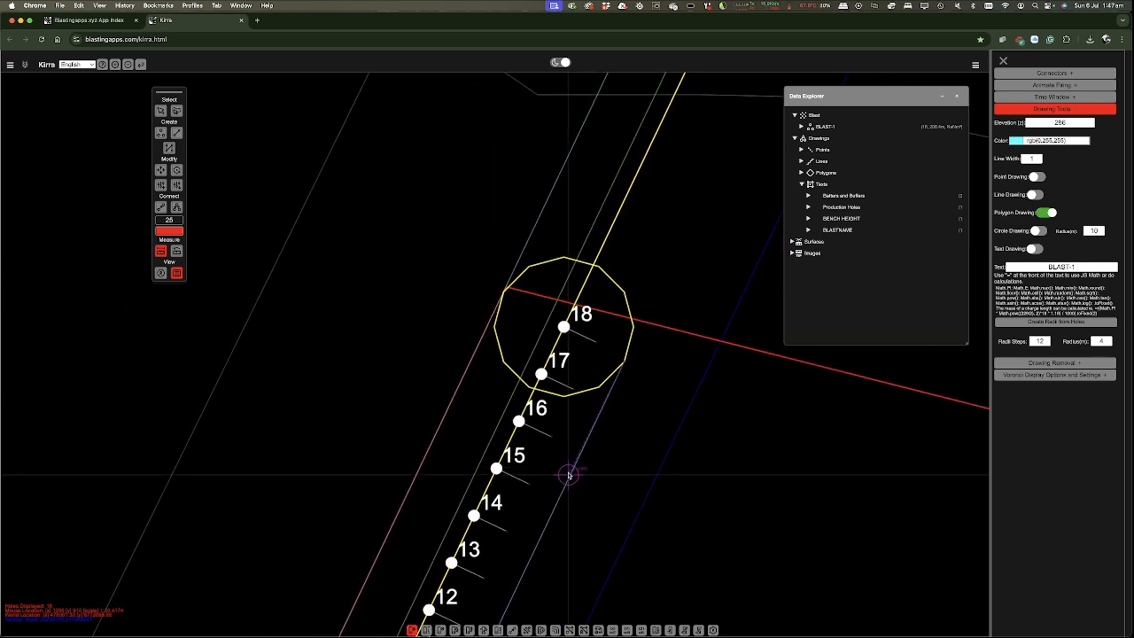
pyautogui.scroll(3, 629, 352)
pyautogui.scroll(5, 629, 352)
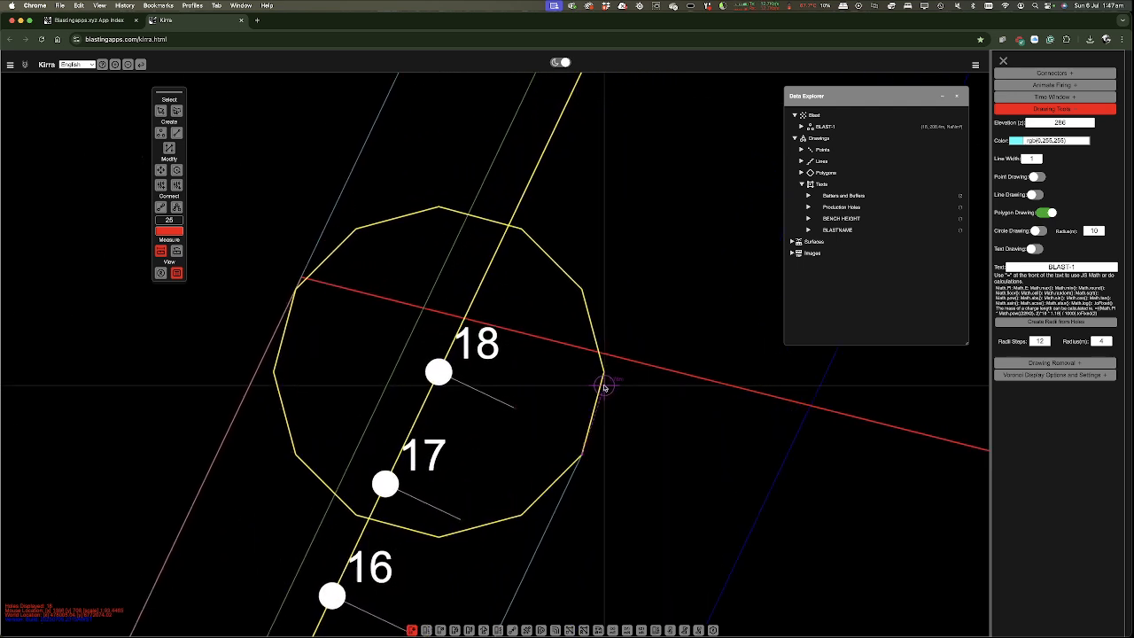
pyautogui.scroll(-3, 747, 422)
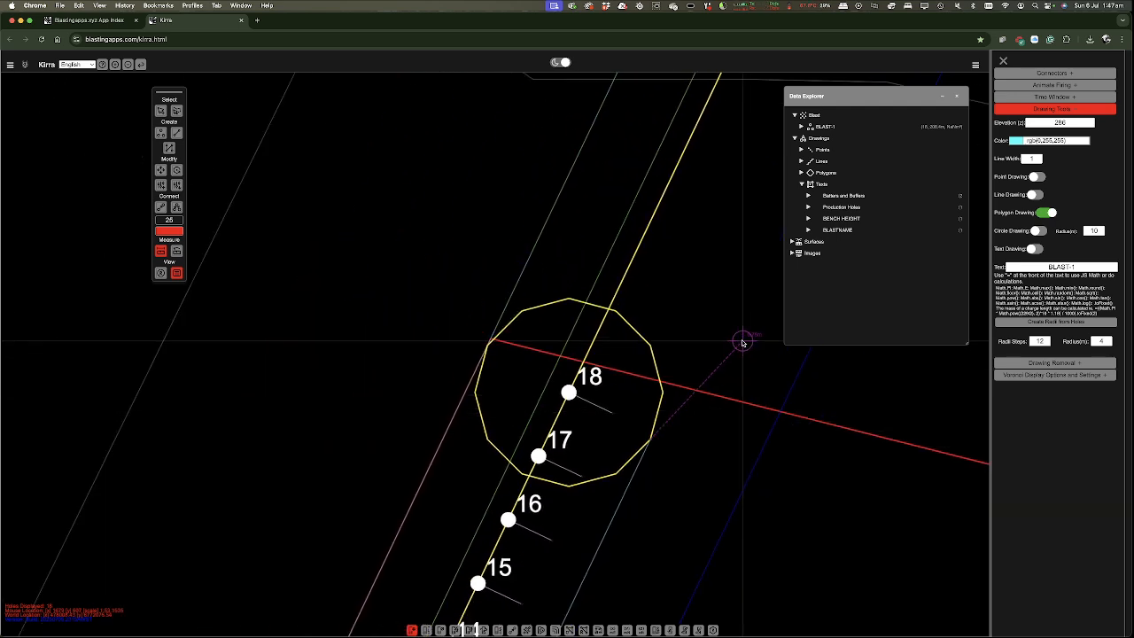
pyautogui.scroll(2, 750, 323)
pyautogui.scroll(1, 750, 323)
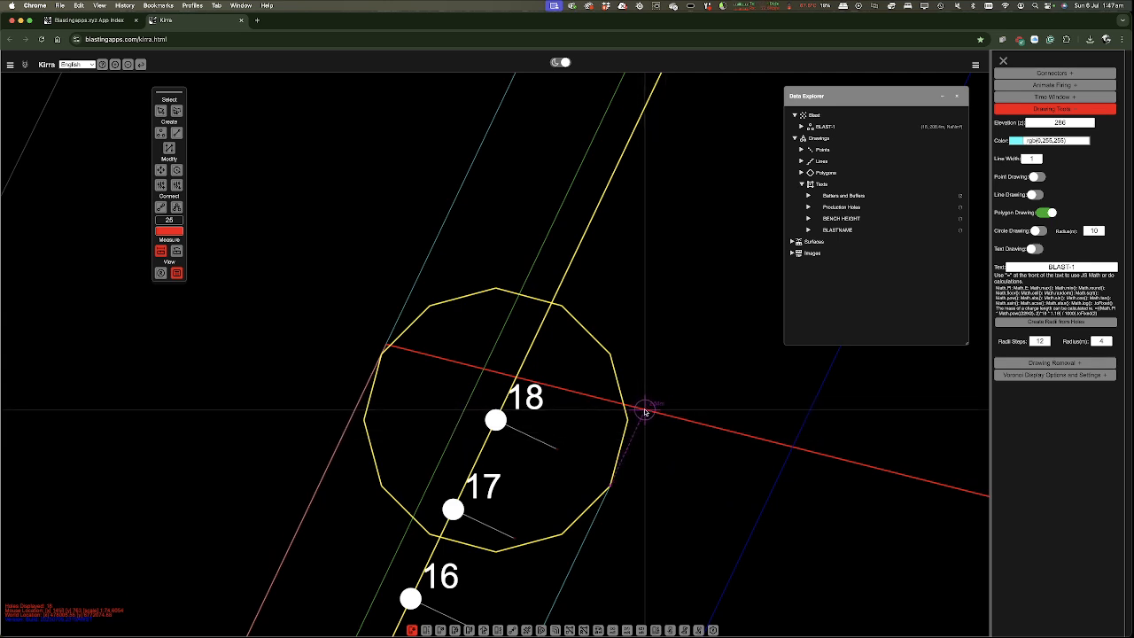
pyautogui.scroll(-4, 503, 425)
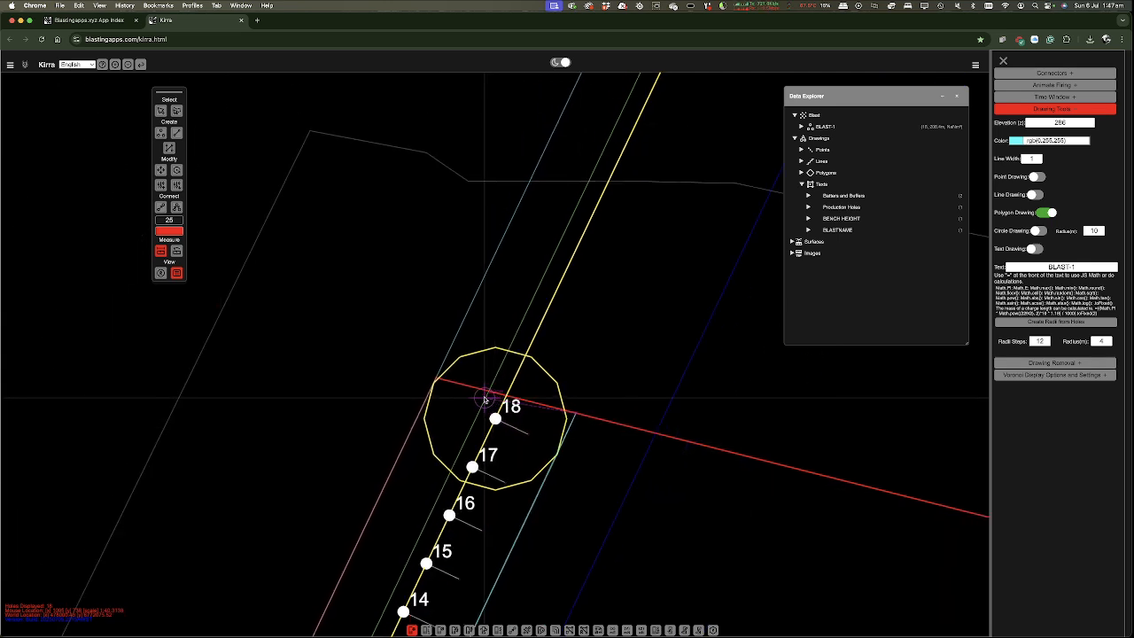
# - Add polygon vertices at the red boundary's corner beside the 12 label and at its junction with the magenta line
pyautogui.scroll(-5, 487, 371)
pyautogui.scroll(1, 850, 466)
pyautogui.scroll(5, 864, 471)
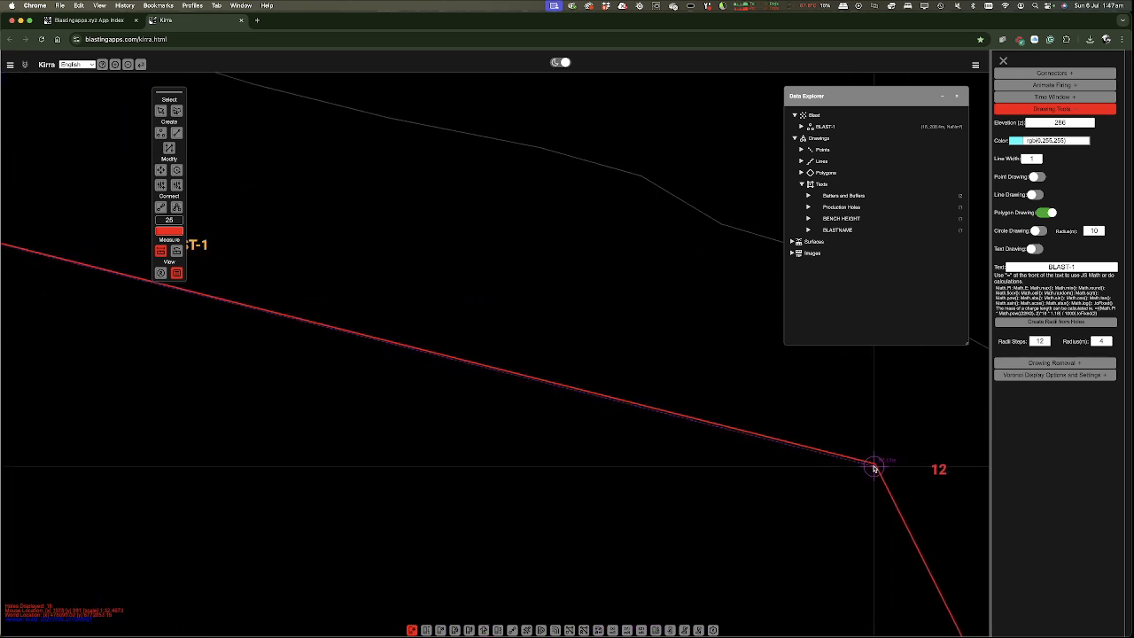
pyautogui.scroll(-6, 805, 557)
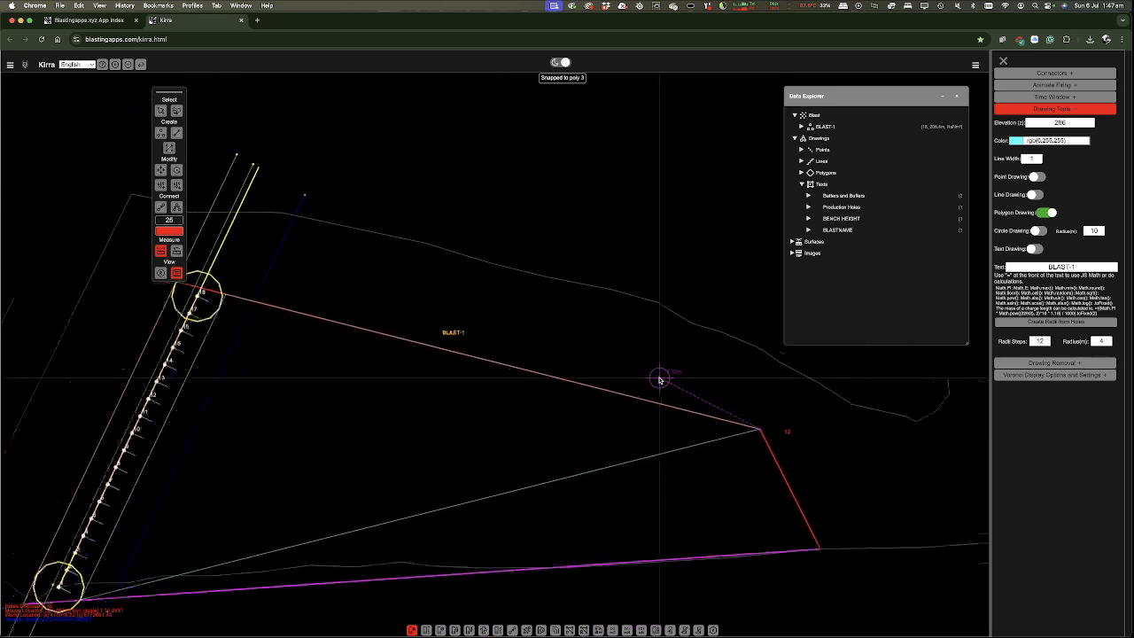
pyautogui.scroll(7, 769, 497)
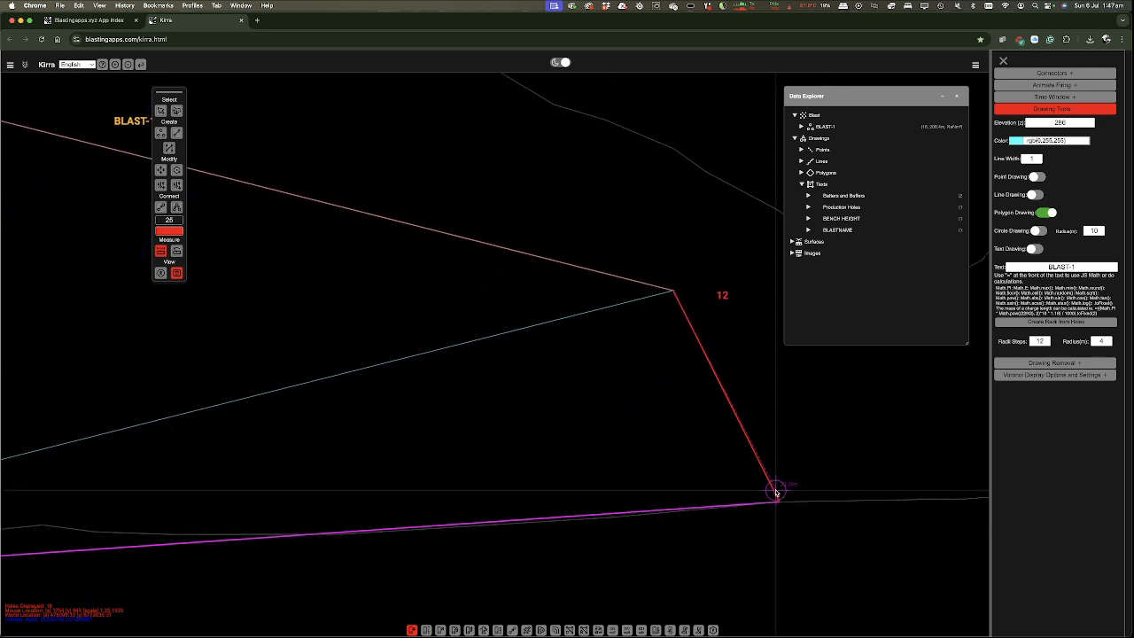
pyautogui.scroll(4, 780, 498)
pyautogui.click(787, 512)
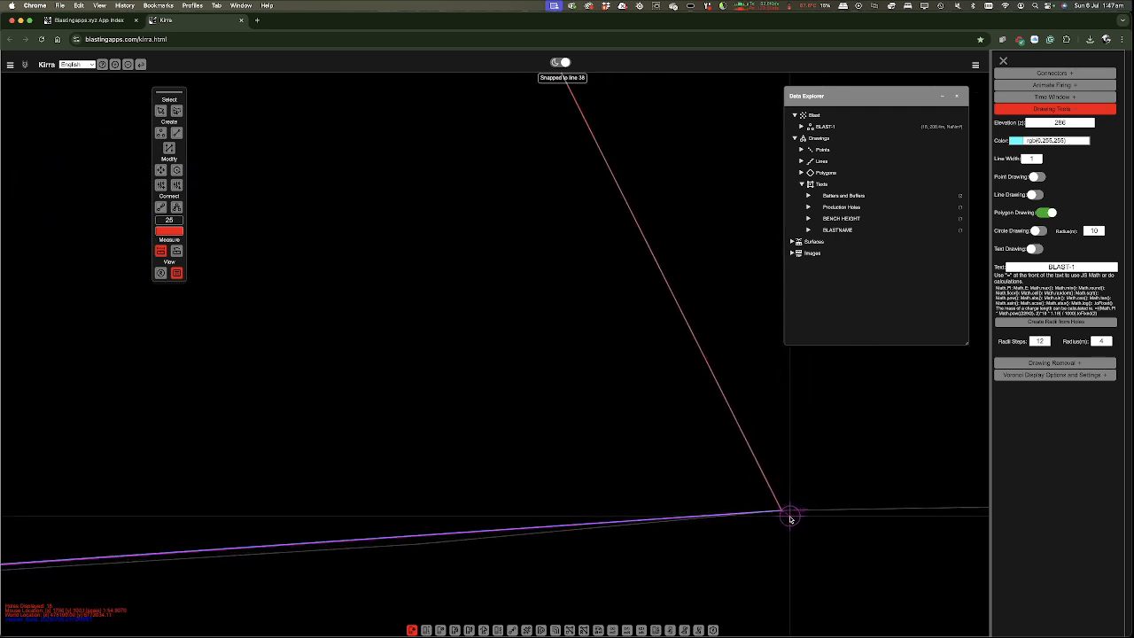
# - Trace the grey survey line beside the magenta line from the red boundary junction, snapping polygon vertices to its points
pyautogui.scroll(-8, 839, 450)
pyautogui.scroll(6, 658, 498)
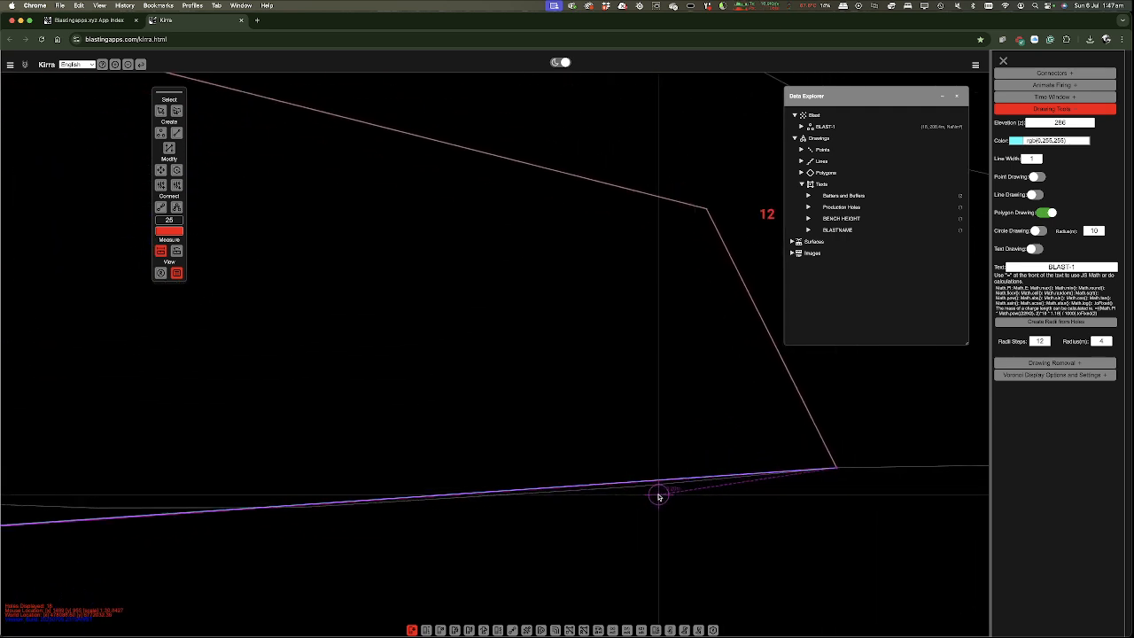
pyautogui.scroll(5, 659, 496)
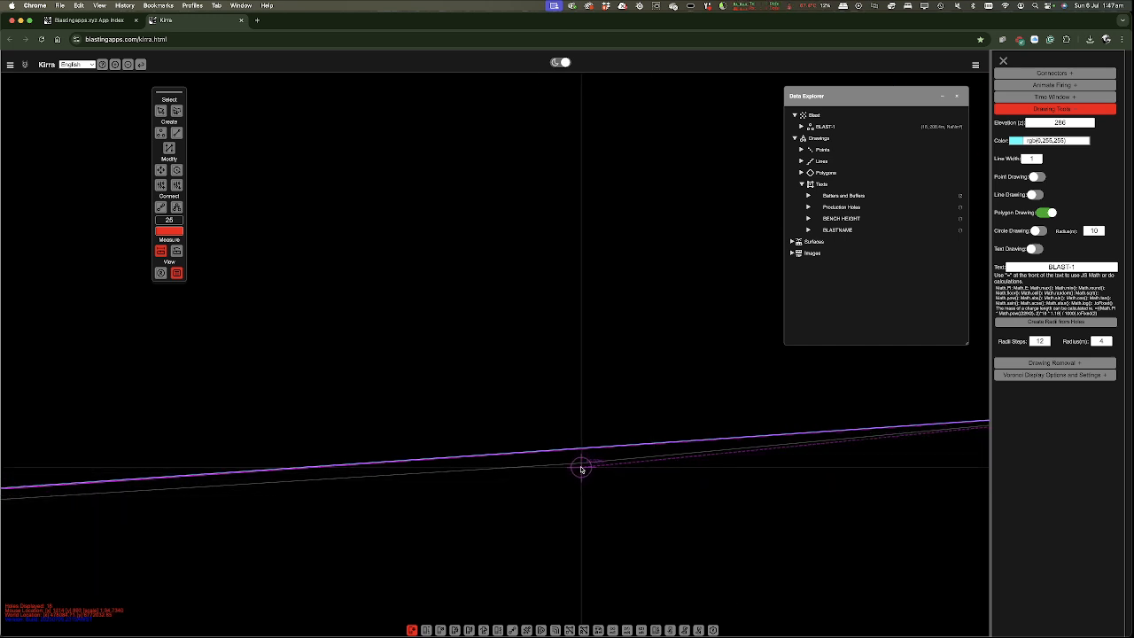
pyautogui.click(581, 469)
pyautogui.scroll(-5, 805, 527)
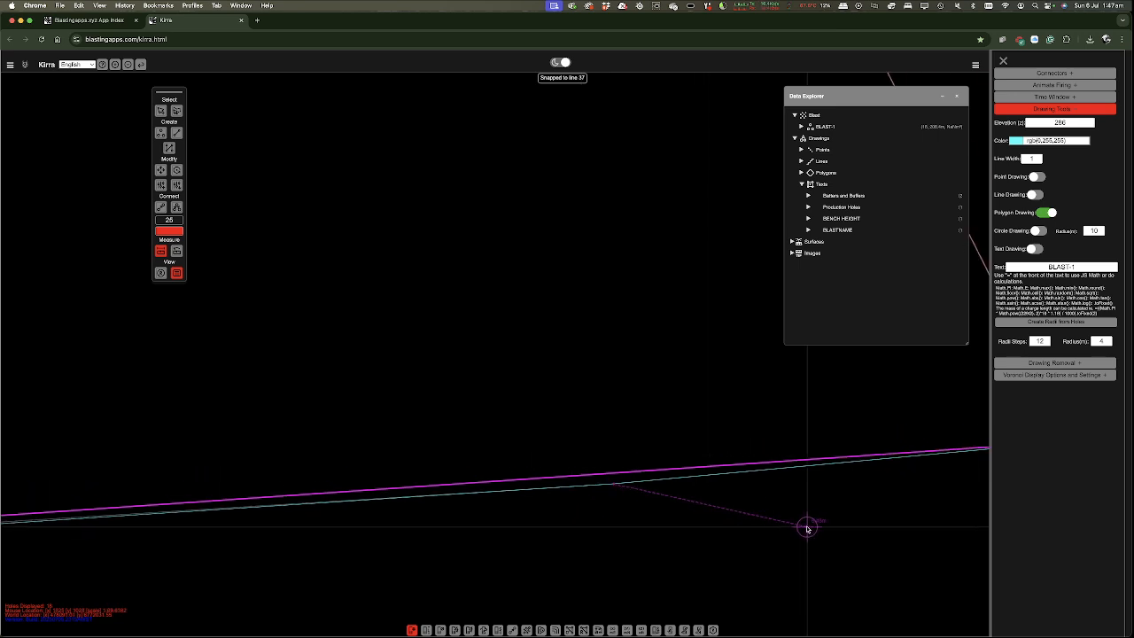
pyautogui.scroll(-5, 910, 415)
pyautogui.scroll(5, 529, 466)
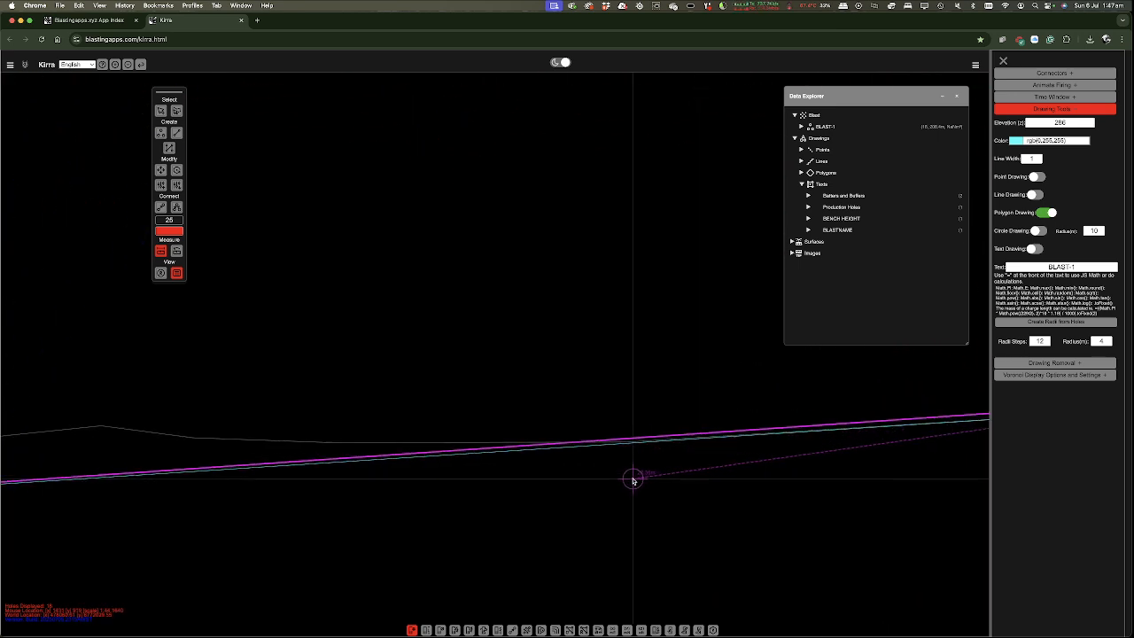
pyautogui.scroll(5, 621, 446)
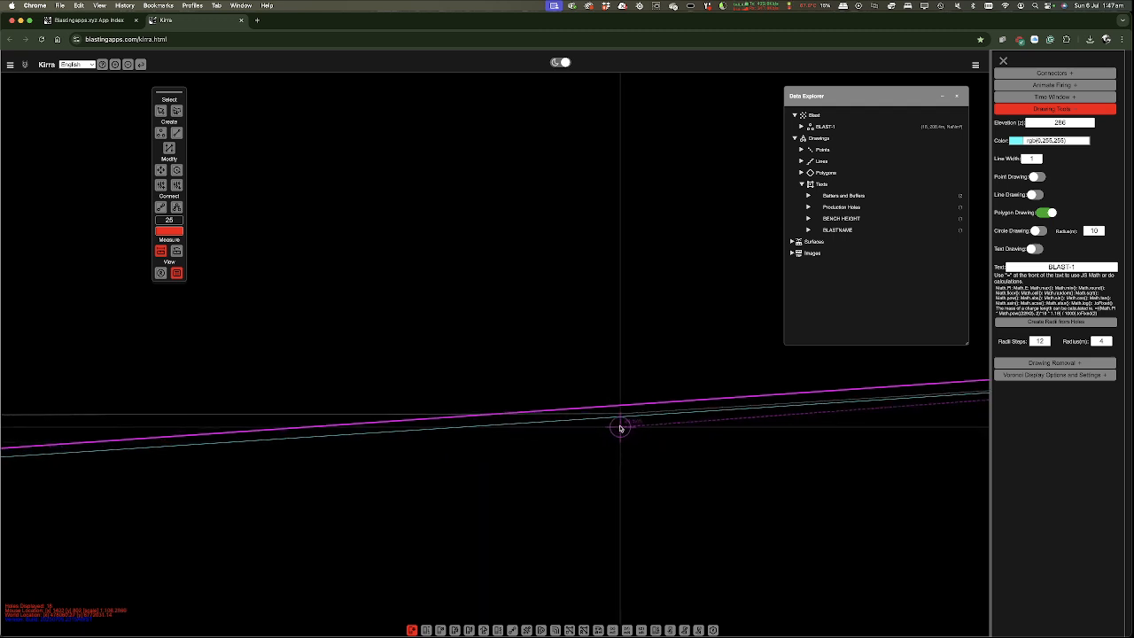
pyautogui.click(622, 423)
# - Continue tracing the grey survey line towards hole 1, snapping polygon vertices to its successive points
pyautogui.scroll(-5, 767, 514)
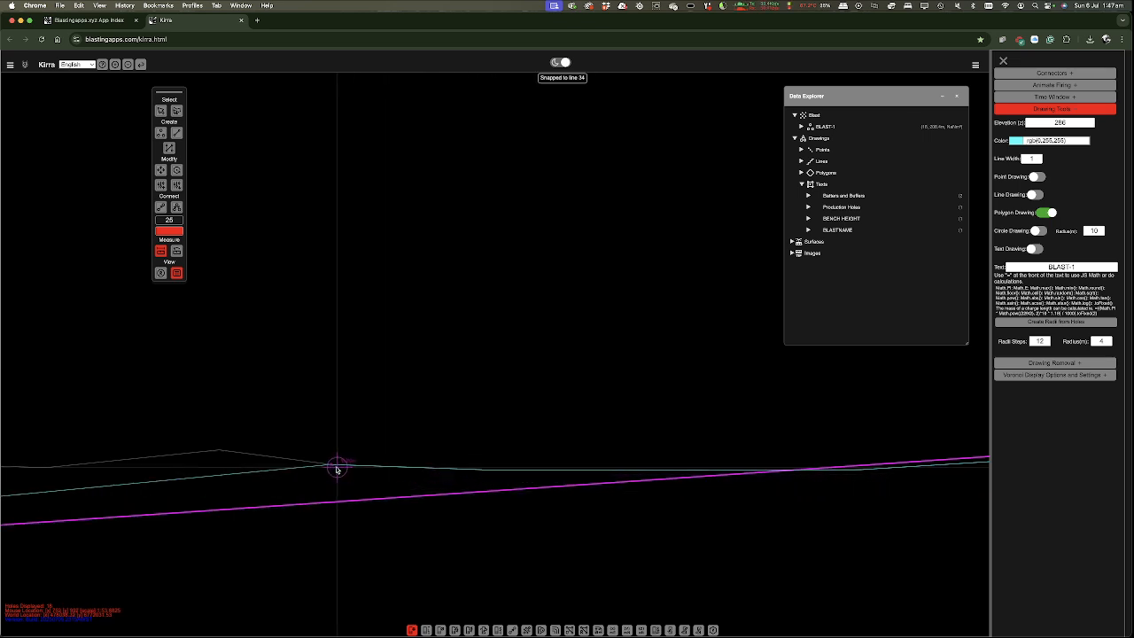
pyautogui.scroll(-4, 779, 512)
pyautogui.scroll(5, 421, 505)
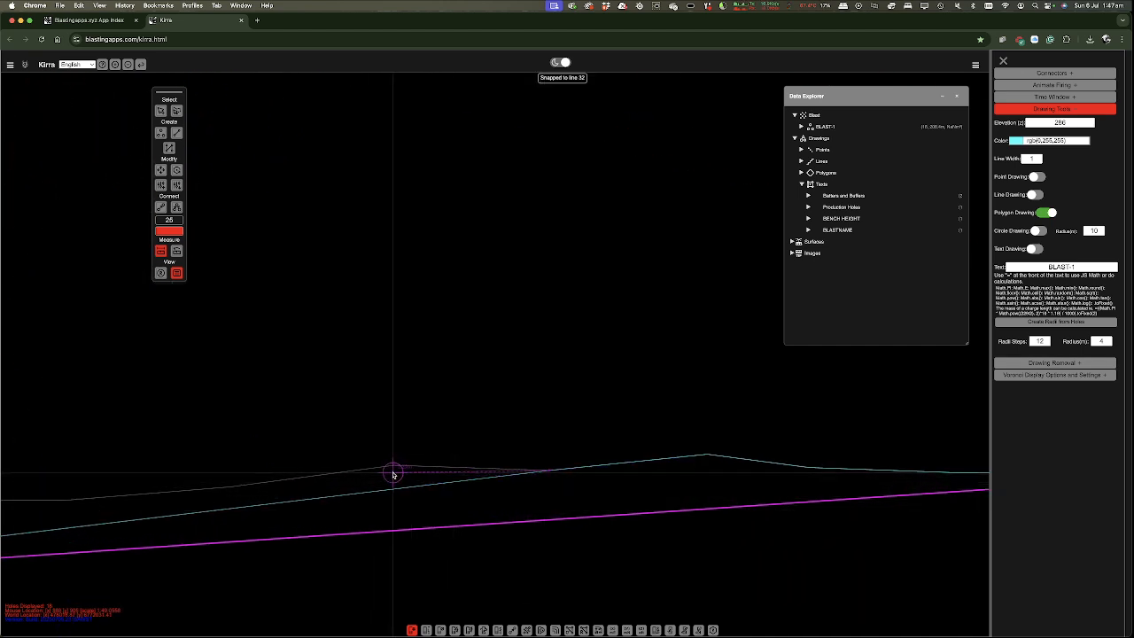
pyautogui.click(237, 489)
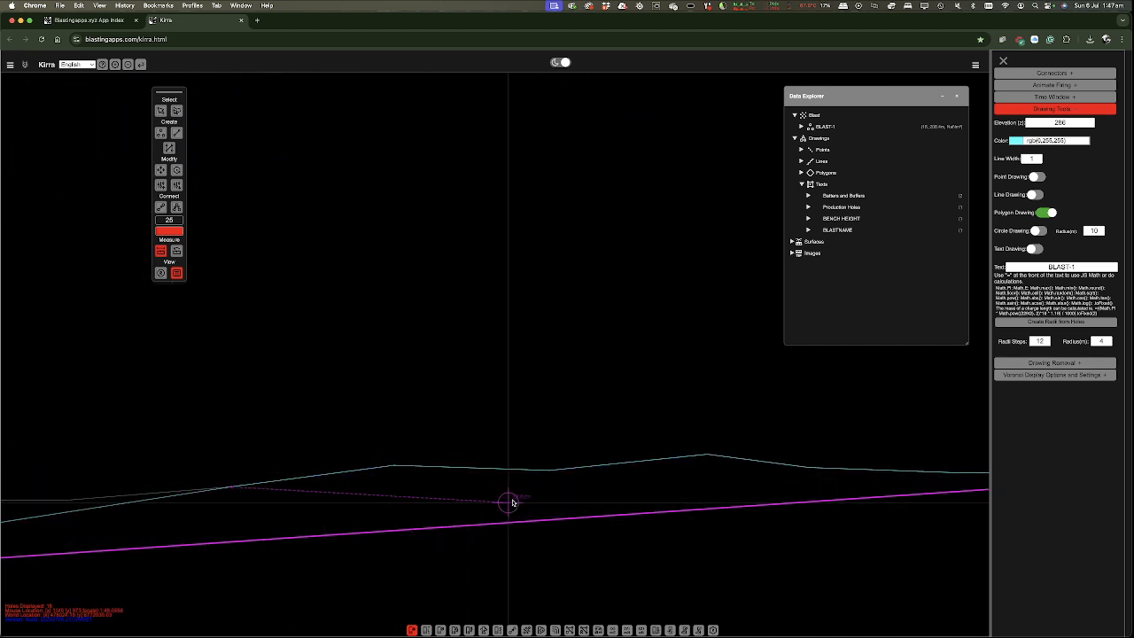
pyautogui.scroll(-5, 794, 489)
pyautogui.scroll(4, 499, 512)
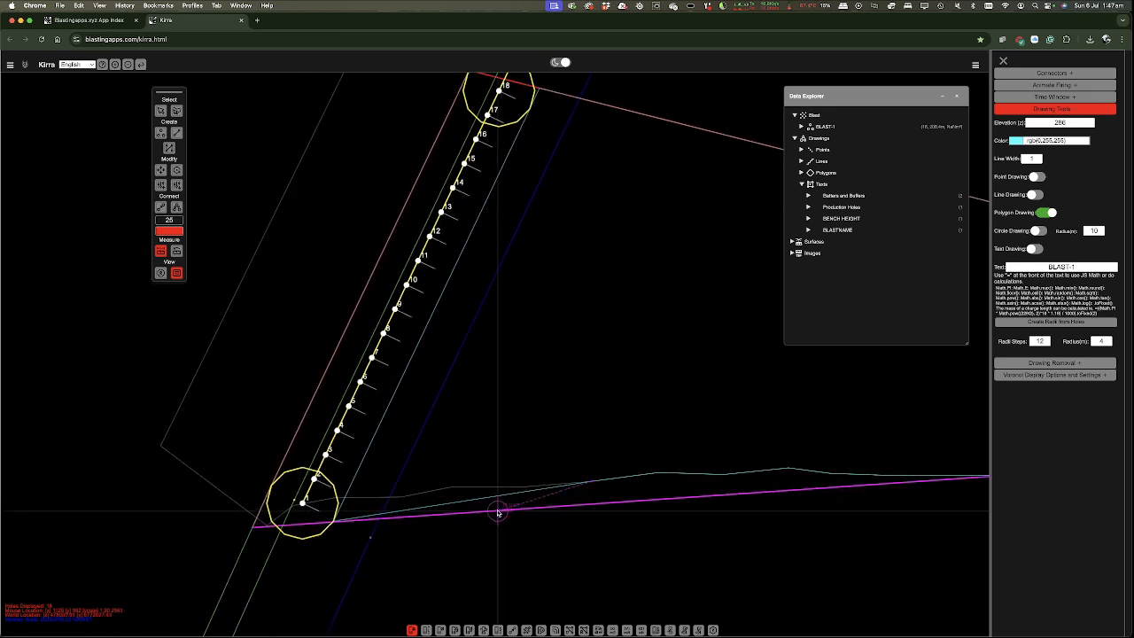
pyautogui.scroll(2, 533, 488)
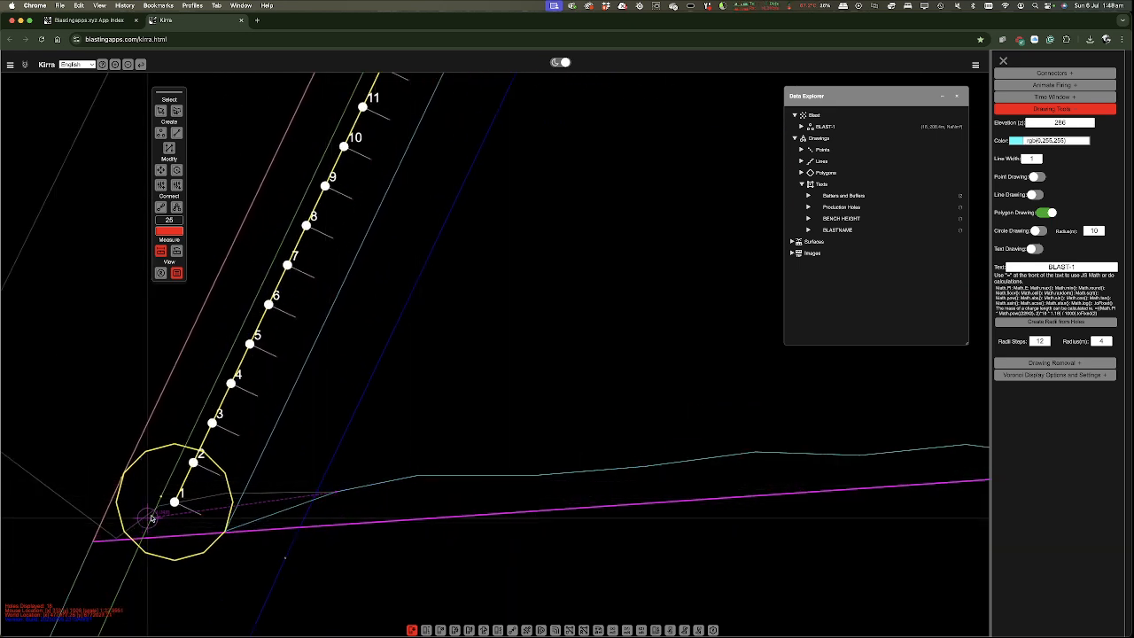
pyautogui.scroll(4, 144, 522)
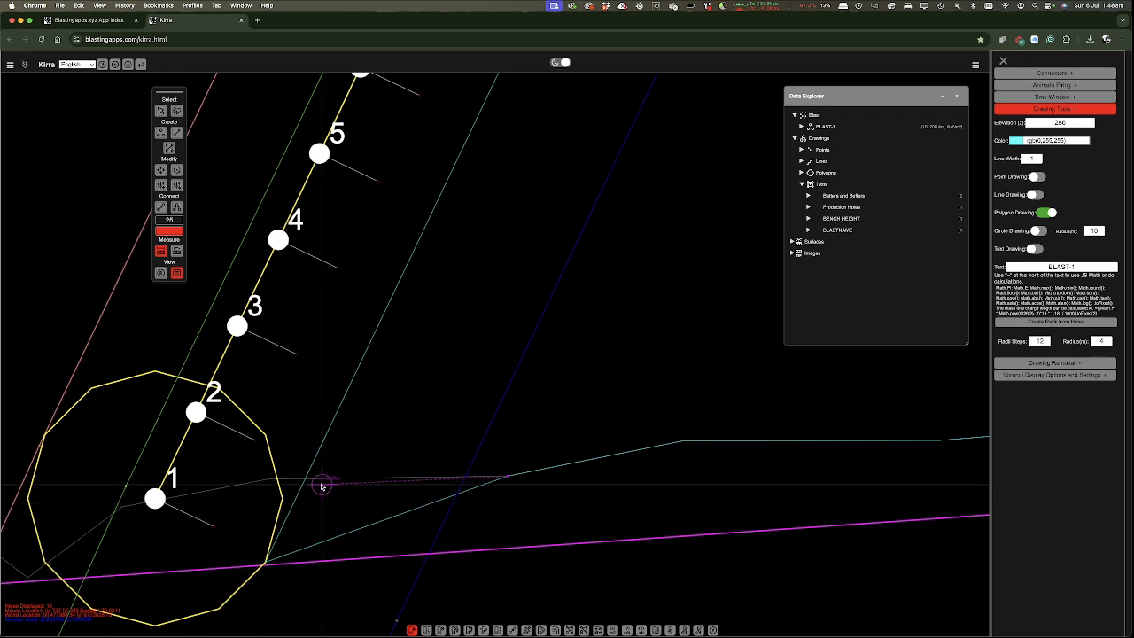
# - Add the last polygon vertex where the grey survey line crosses the polygon's first edge beside hole 1's circle, and end polygon drawing
pyautogui.scroll(6, 321, 486)
pyautogui.scroll(5, 302, 482)
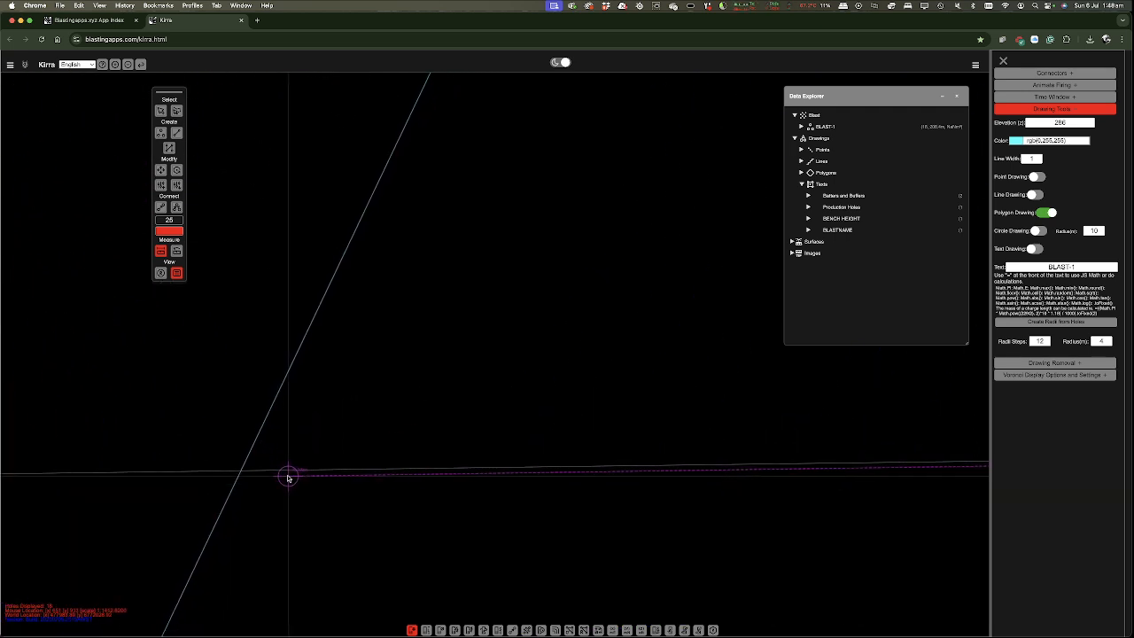
pyautogui.scroll(4, 288, 478)
pyautogui.scroll(3, 177, 466)
pyautogui.scroll(4, 168, 461)
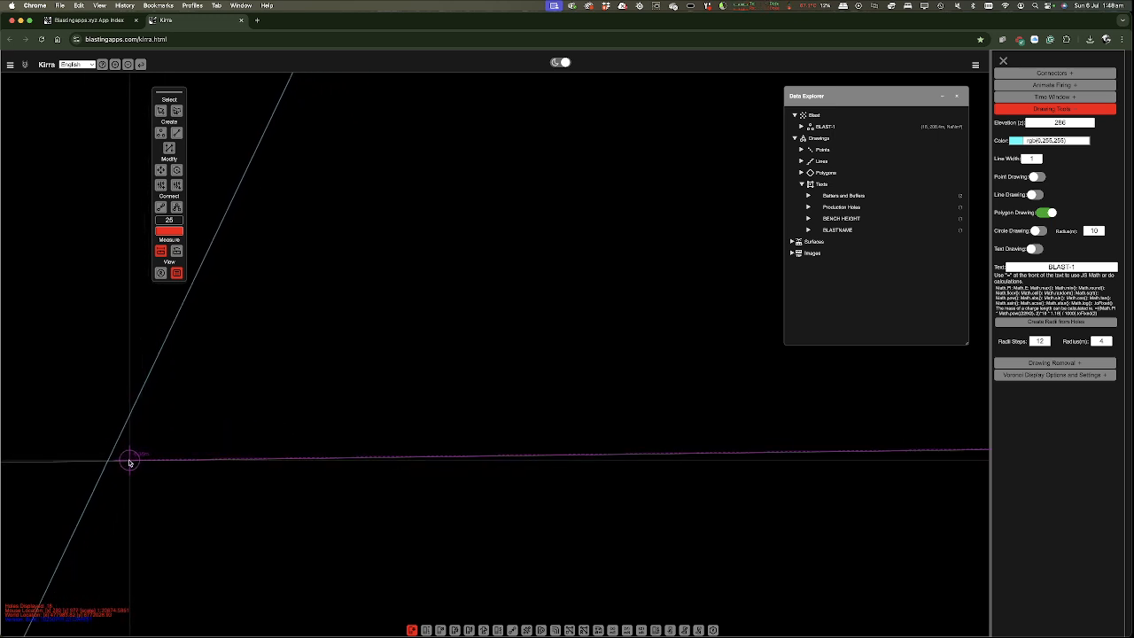
pyautogui.scroll(-5, 261, 525)
pyautogui.scroll(-5, 535, 474)
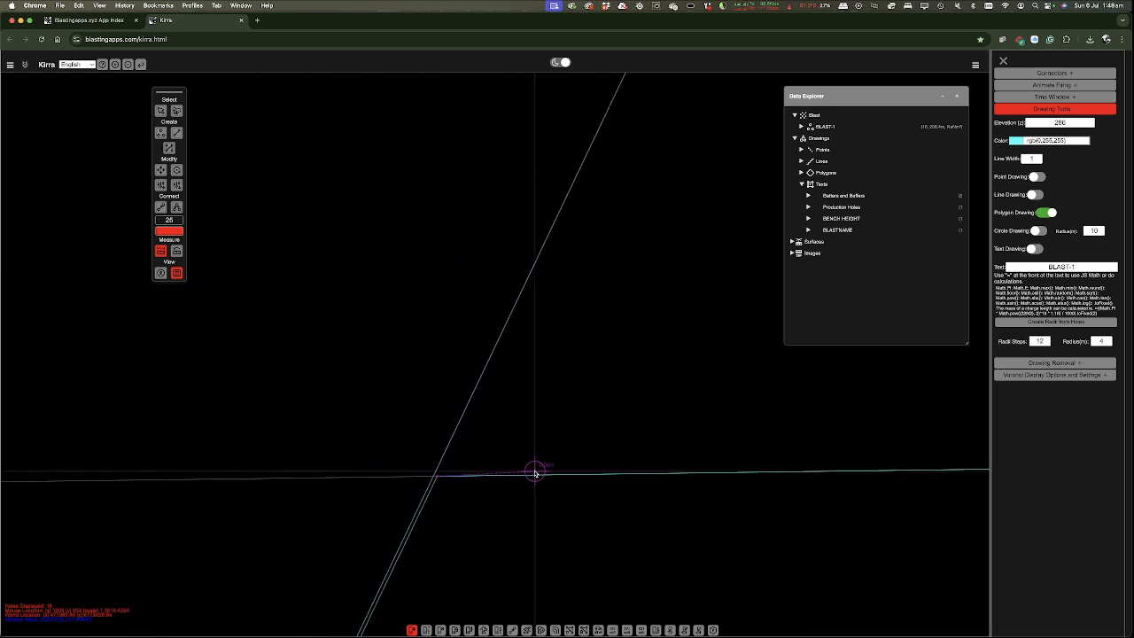
pyautogui.scroll(-6, 458, 458)
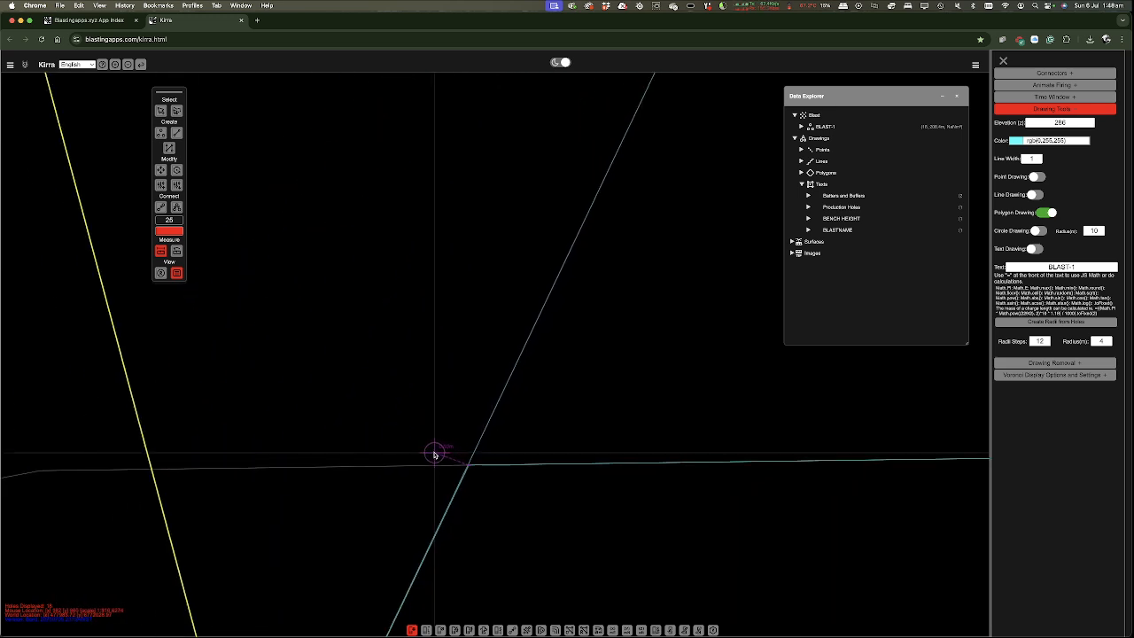
pyautogui.scroll(-8, 432, 455)
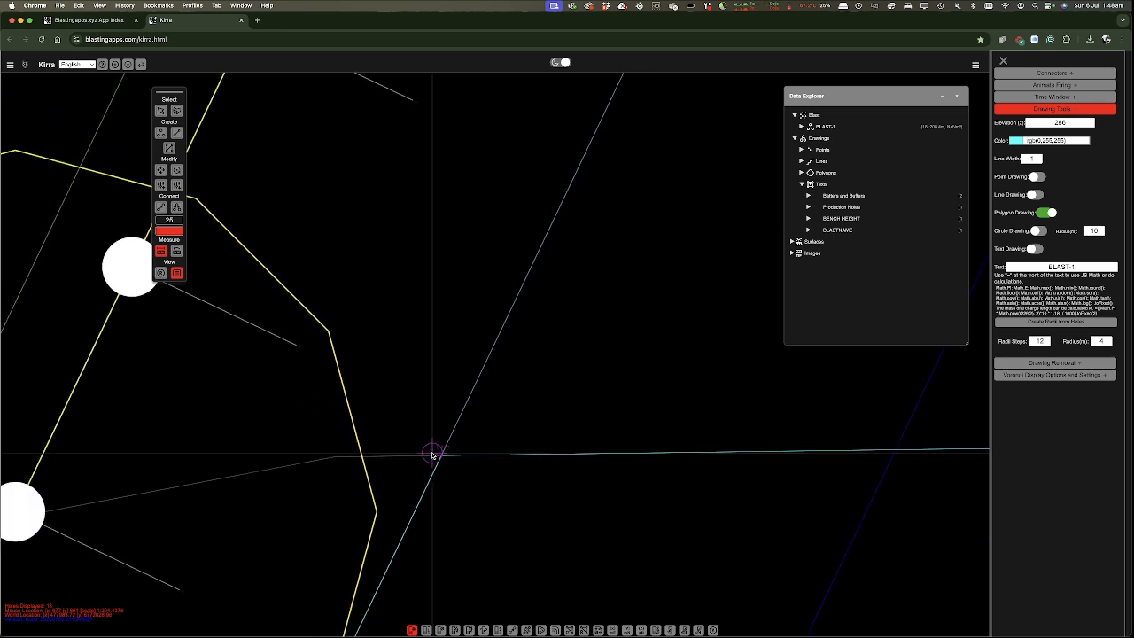
pyautogui.scroll(-8, 432, 454)
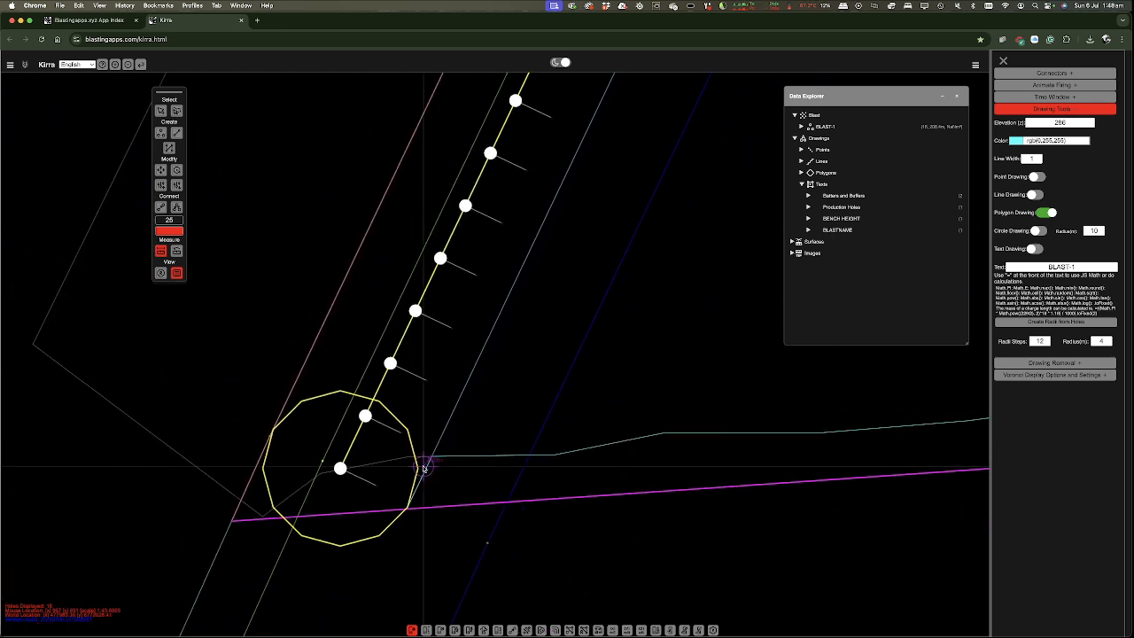
pyautogui.scroll(-8, 275, 512)
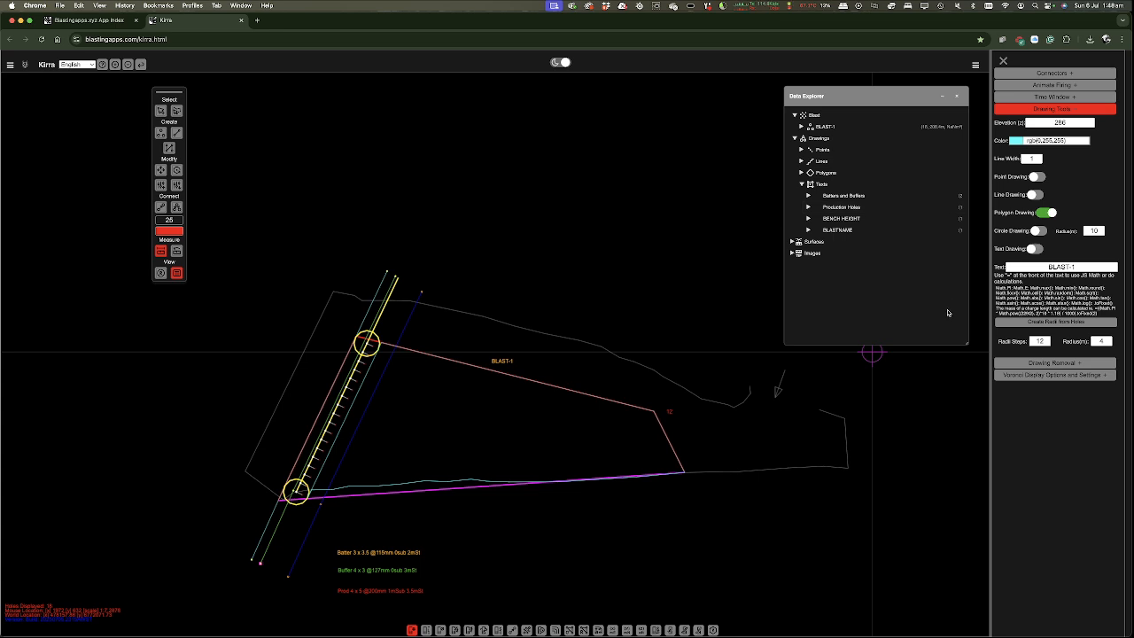
pyautogui.click(1043, 212)
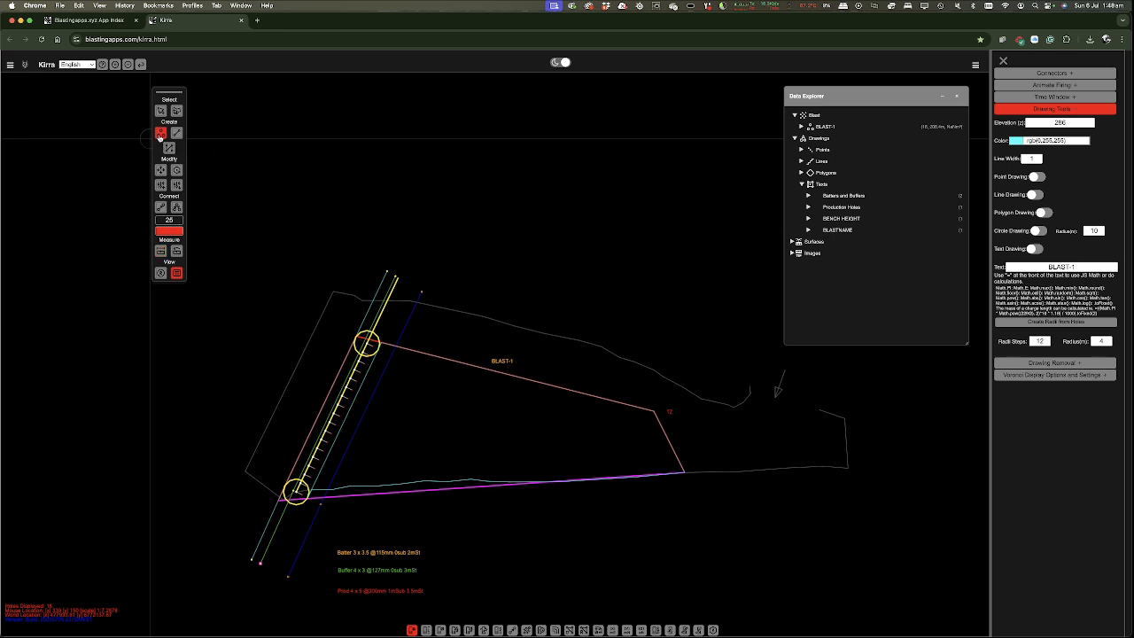
# - Start generating a hole pattern in a polygon and select the newly drawn blast boundary polygon
pyautogui.click(160, 133)
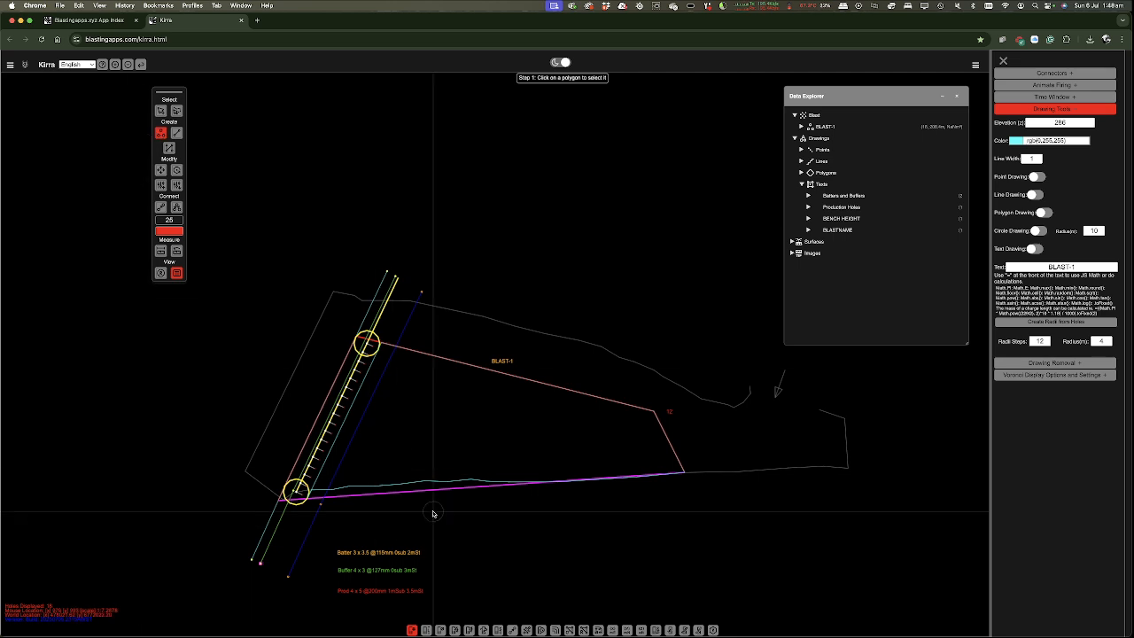
pyautogui.scroll(1, 395, 507)
pyautogui.scroll(6, 396, 507)
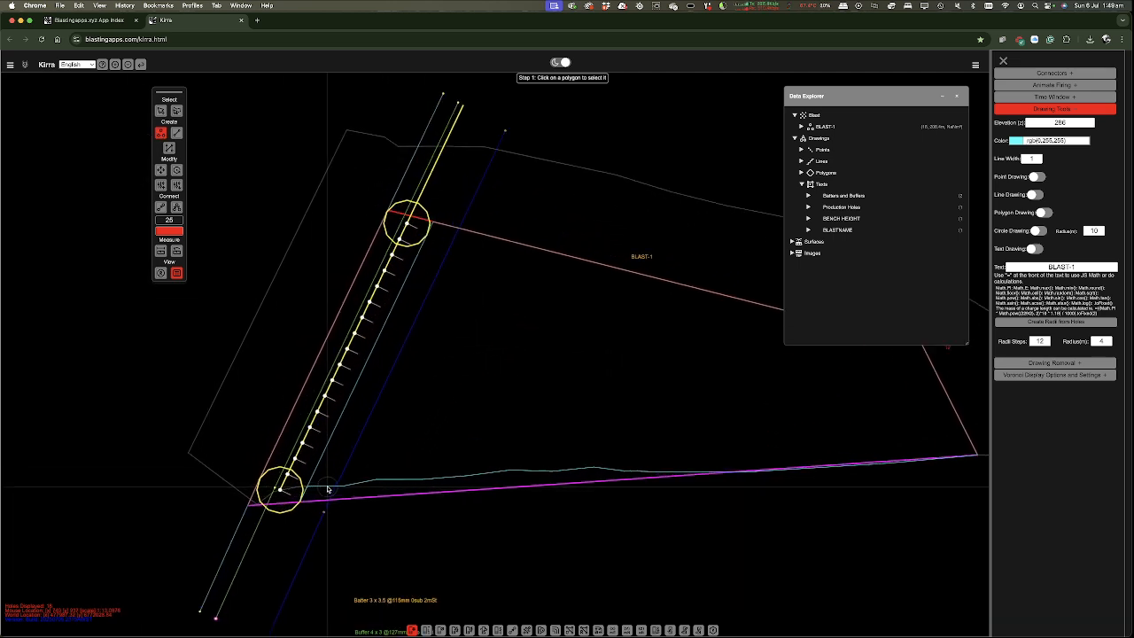
pyautogui.click(324, 442)
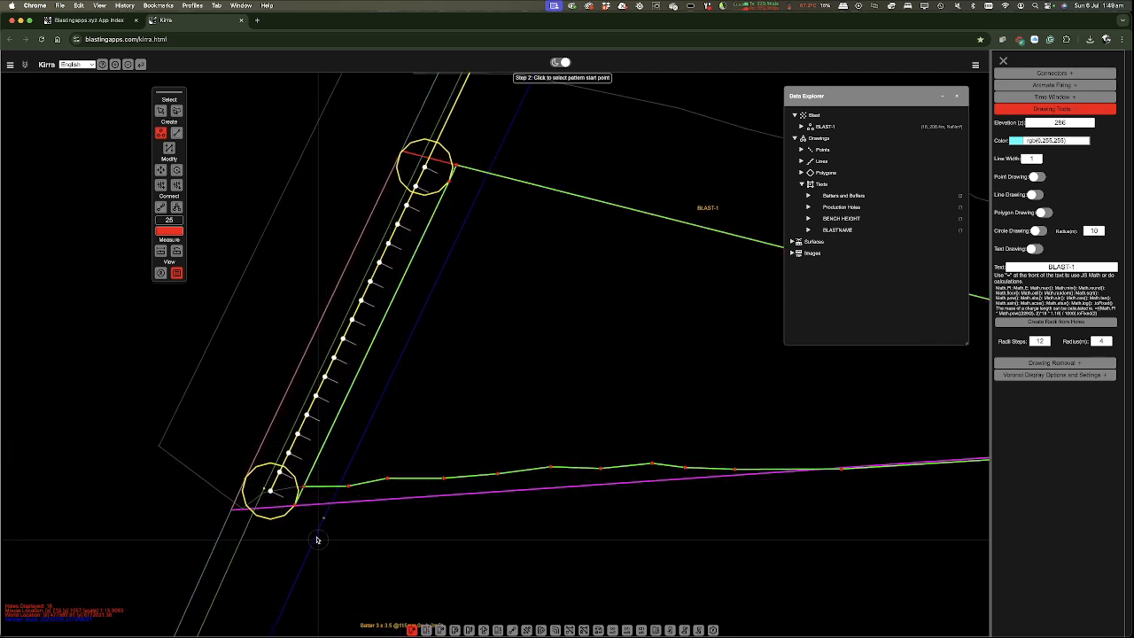
# - Set the pattern's start point at the polygon vertex beside hole 18's circle and its end point at the corner beside the 12 label
pyautogui.scroll(-2, 289, 595)
pyautogui.scroll(-1, 289, 596)
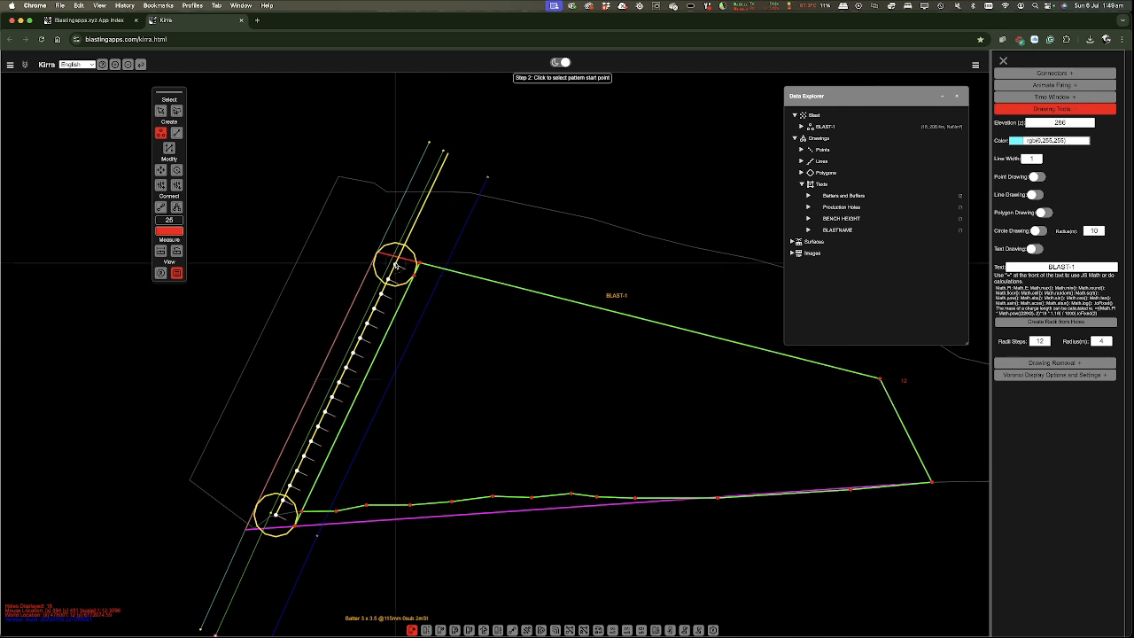
pyautogui.click(423, 266)
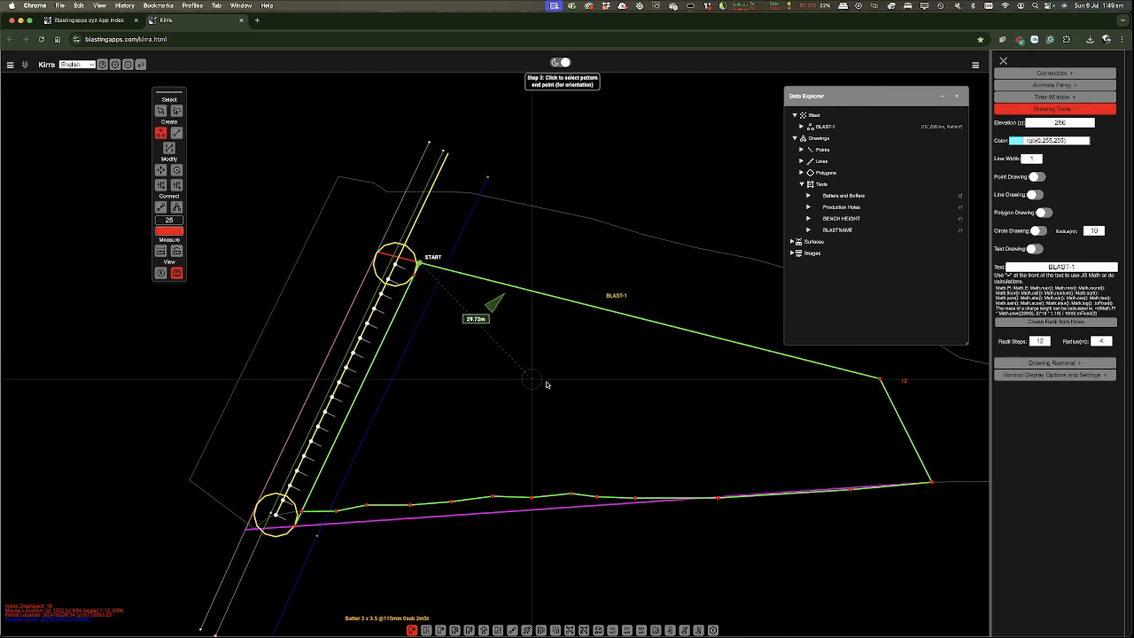
pyautogui.click(882, 380)
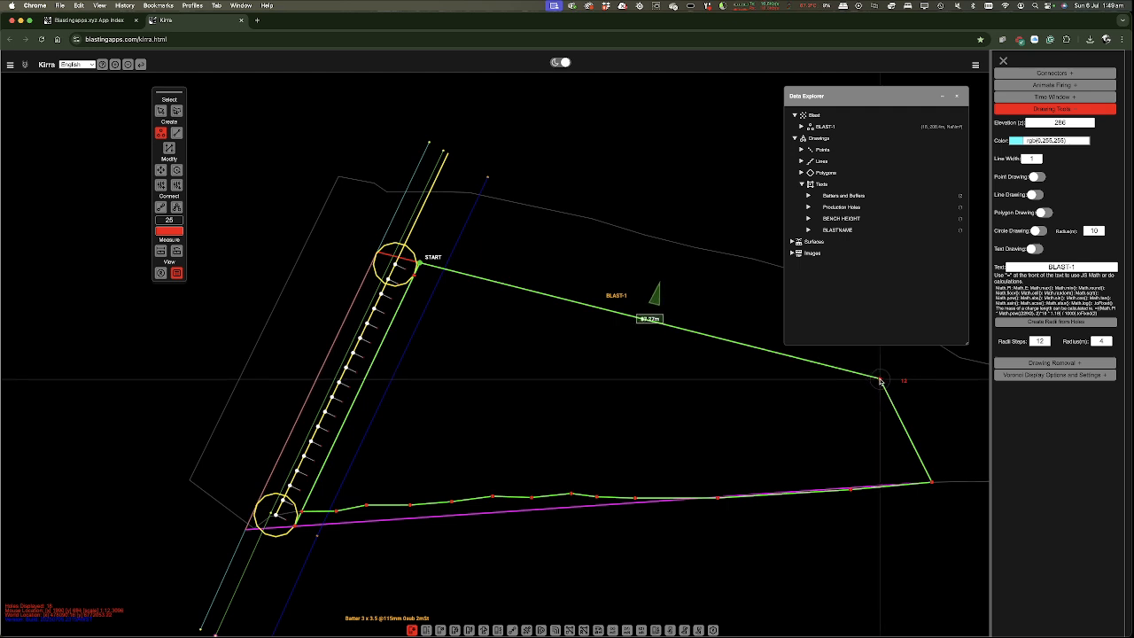
pyautogui.click(881, 381)
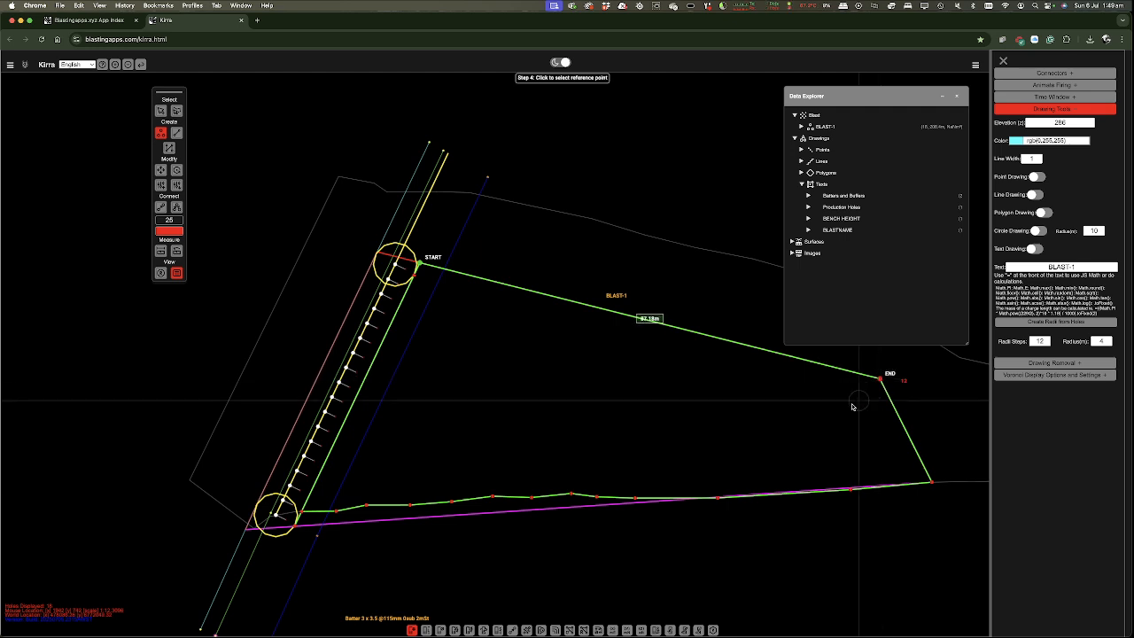
# - Place the pattern's reference point on the polygon's edge along the presplit row, level with hole 2 and just above the survey line
pyautogui.scroll(10, 312, 521)
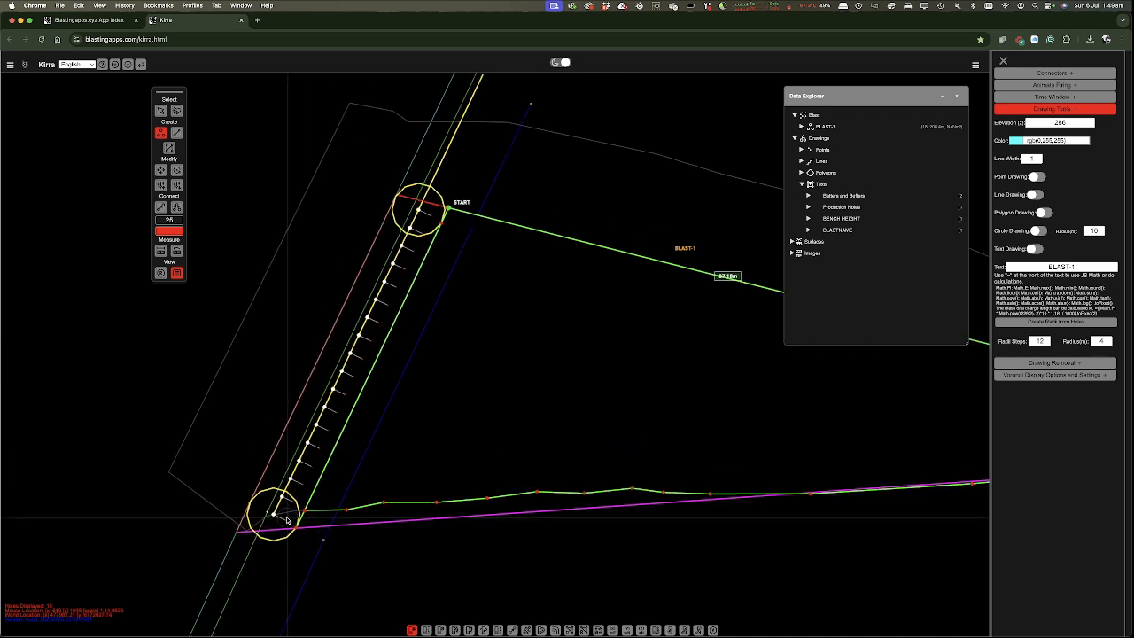
pyautogui.scroll(4, 286, 520)
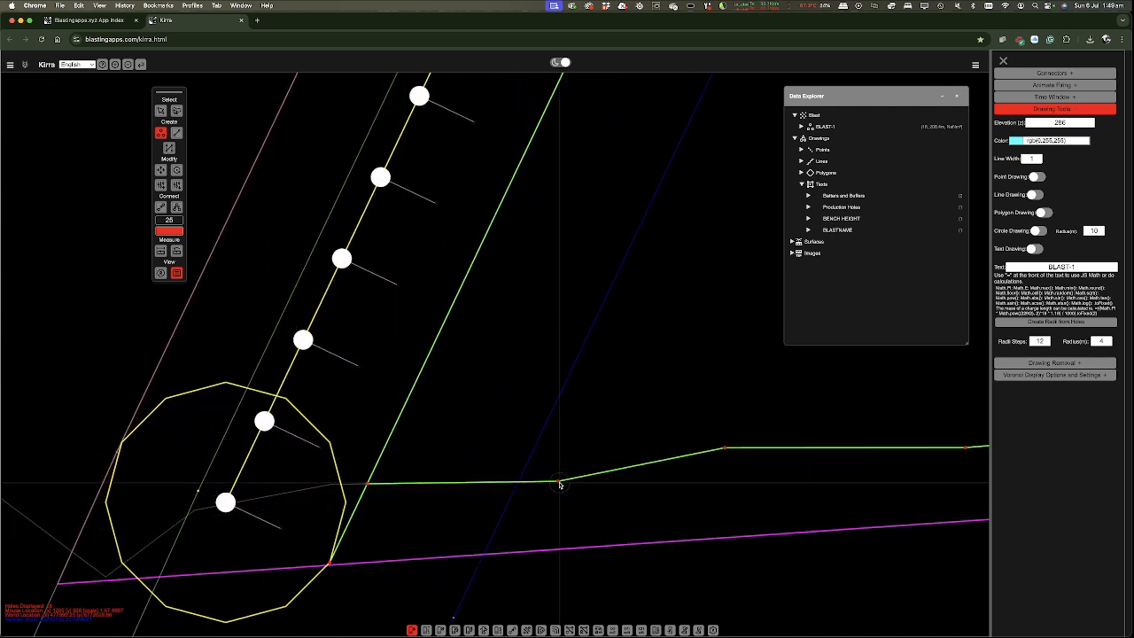
pyautogui.scroll(-4, 420, 473)
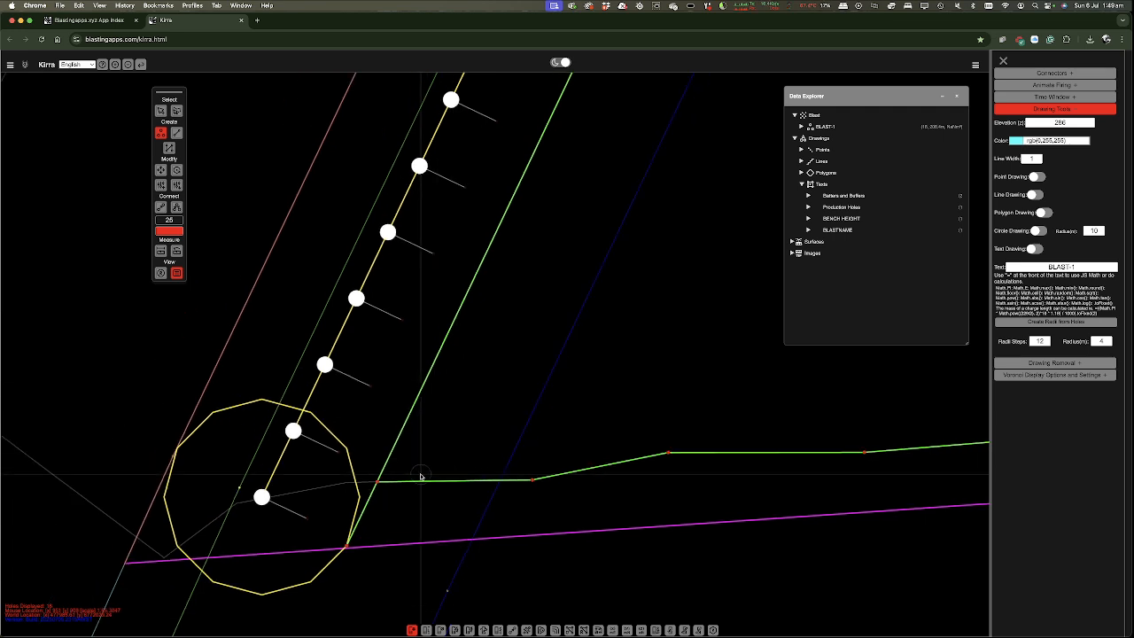
pyautogui.scroll(-2, 420, 473)
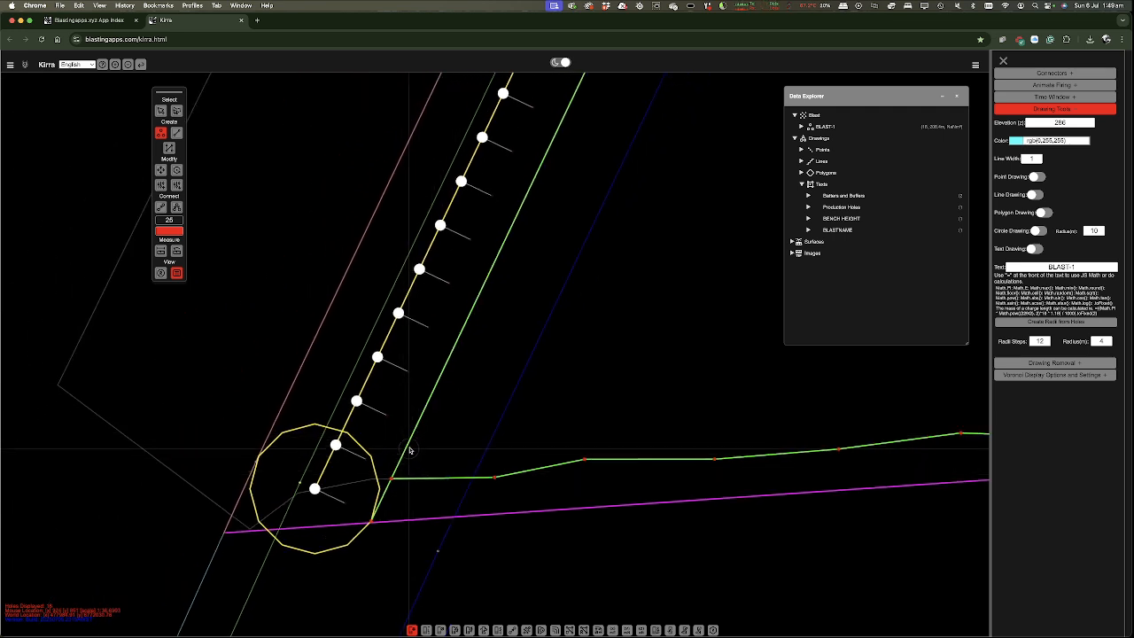
pyautogui.scroll(2, 406, 451)
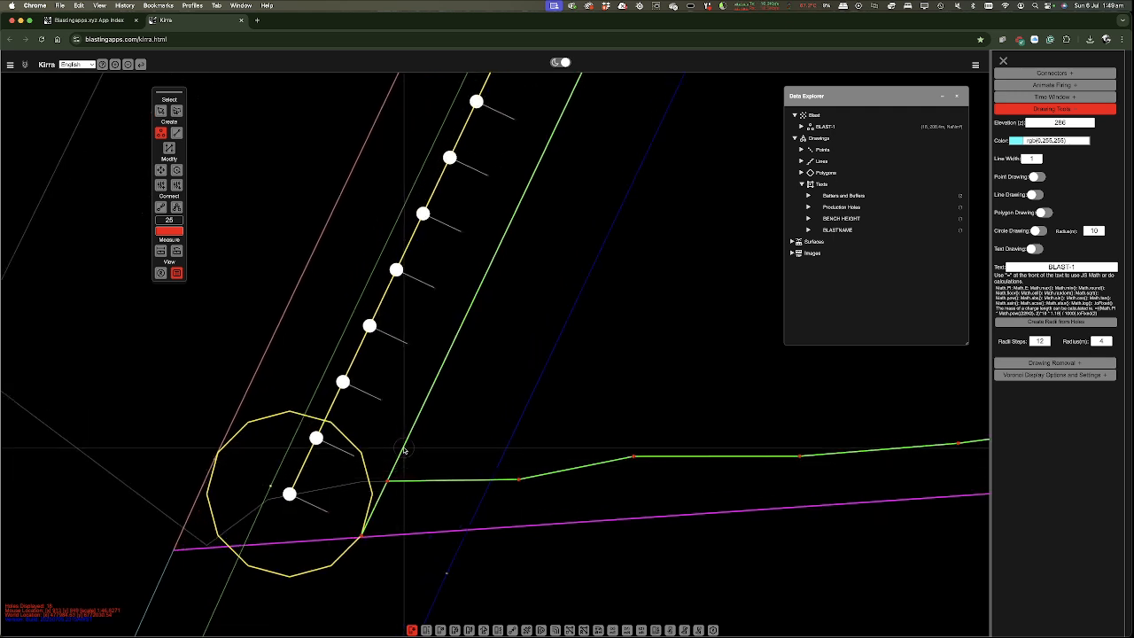
pyautogui.click(404, 450)
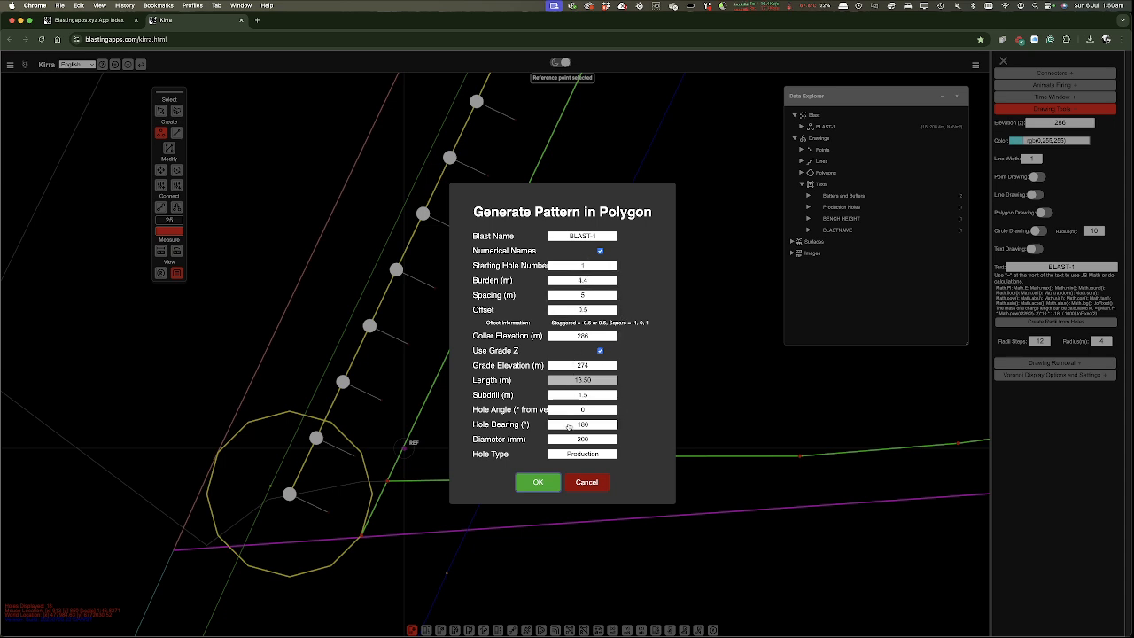
# - Generate the Production pattern for BLAST-1 with burden 4.4 m, spacing 5 m, offset 0.5, collar 286, grade 274, subdrill 1.5 m and diameter 200 mm
pyautogui.click(550, 282)
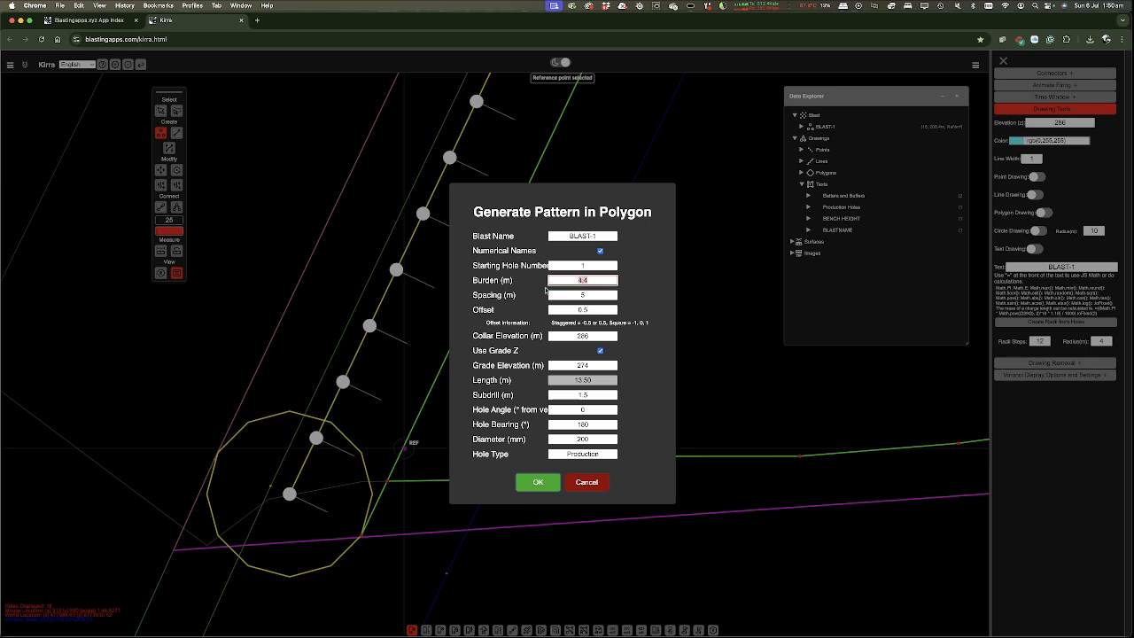
pyautogui.click(655, 280)
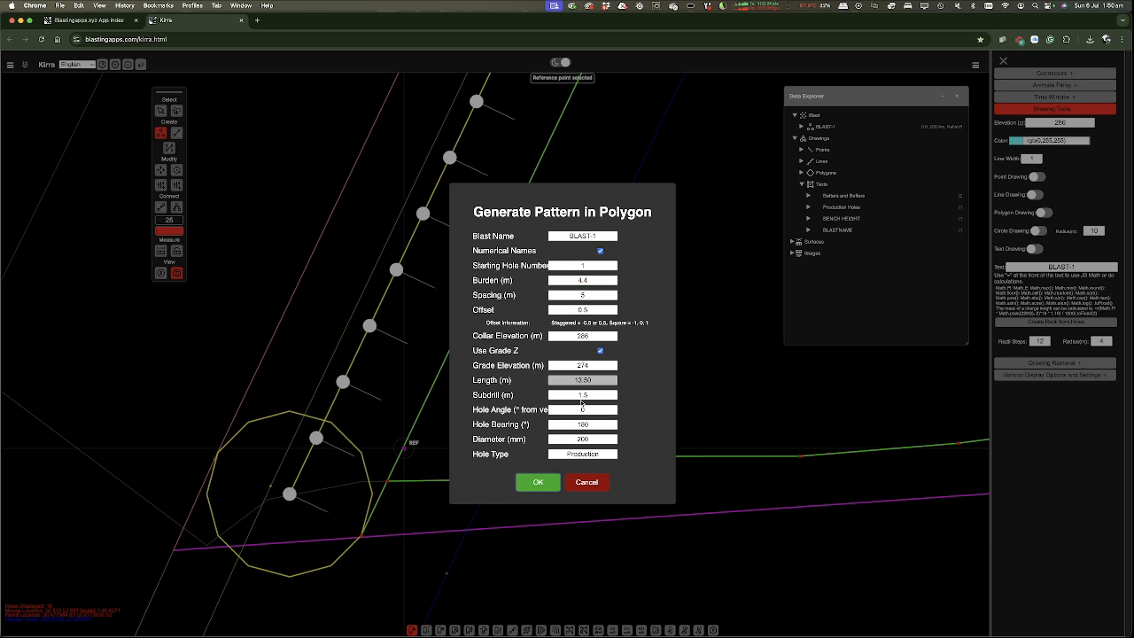
pyautogui.click(550, 485)
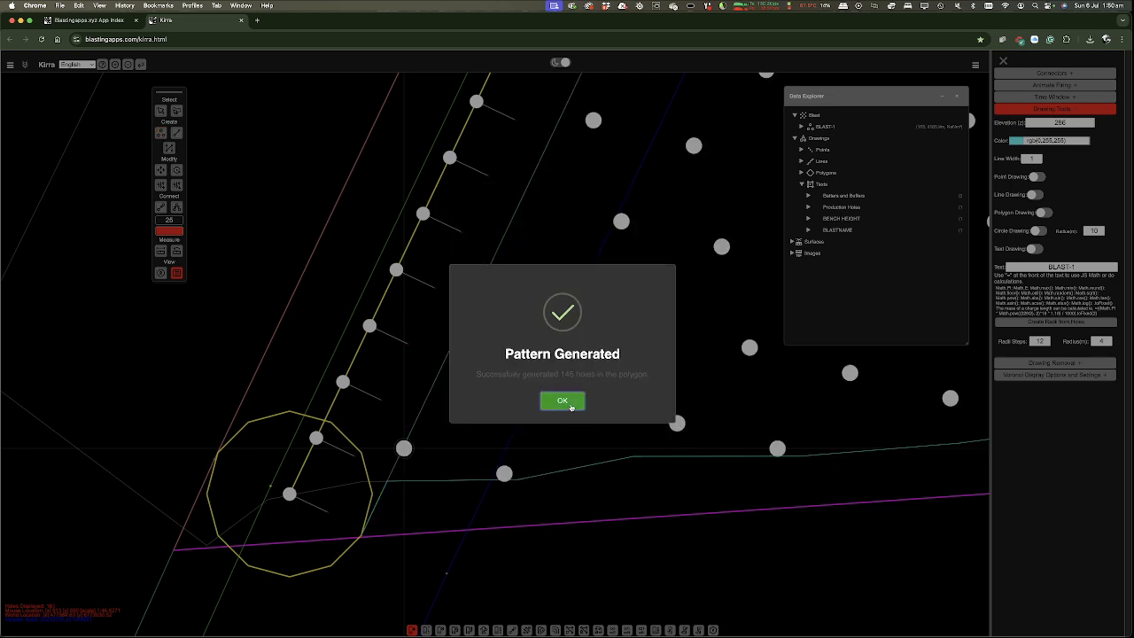
pyautogui.click(564, 402)
pyautogui.scroll(-5, 461, 474)
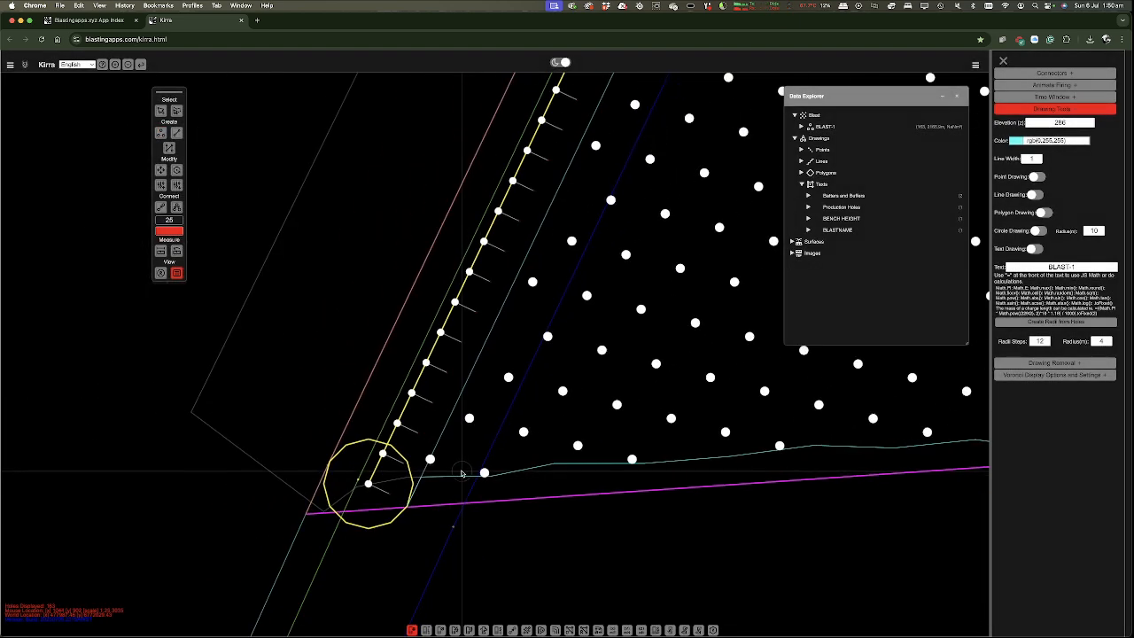
pyautogui.scroll(-4, 461, 473)
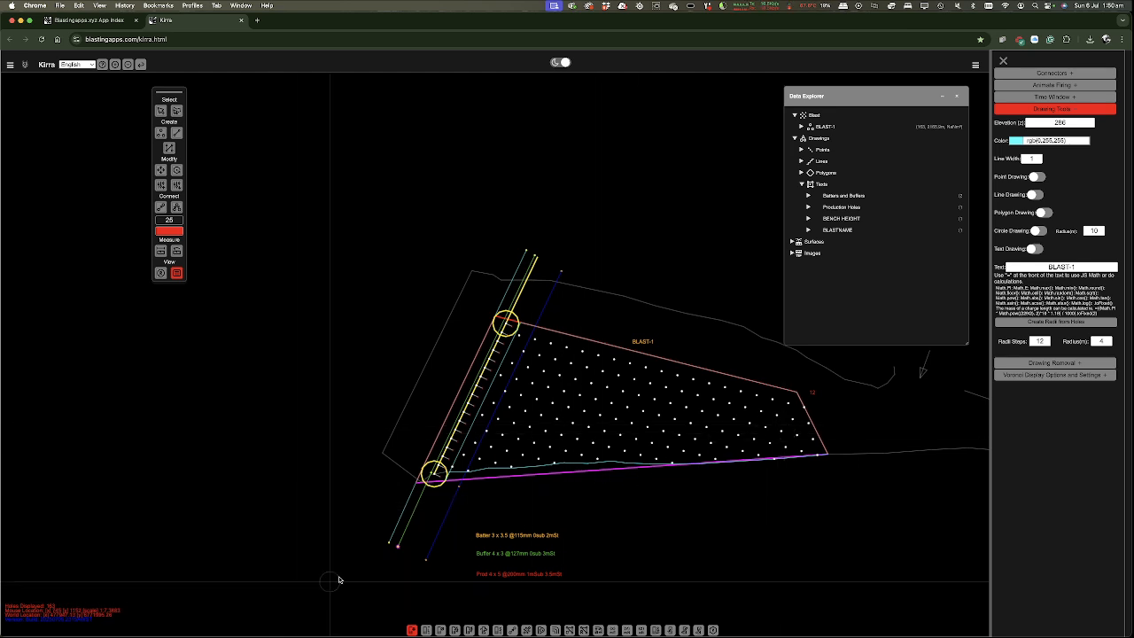
# - Increase the label font size to about 27 px so the hole numbers can be read near the presplit row
pyautogui.click(12, 64)
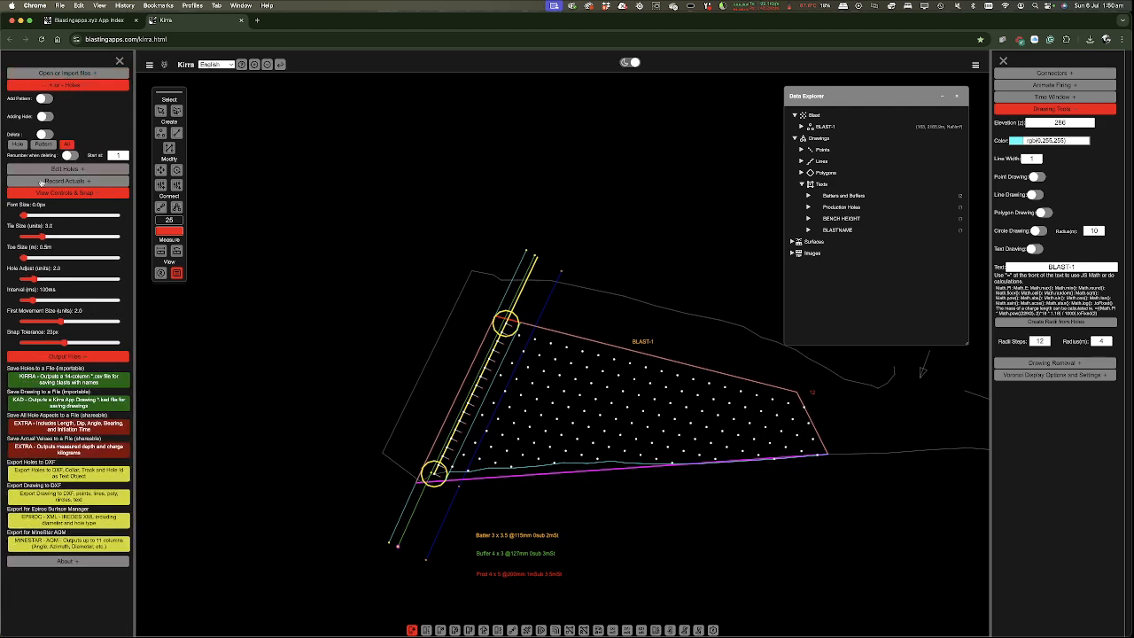
pyautogui.moveTo(24, 215); pyautogui.dragTo(45, 221)
pyautogui.scroll(2, 541, 431)
pyautogui.scroll(3, 469, 443)
pyautogui.scroll(-2, 439, 440)
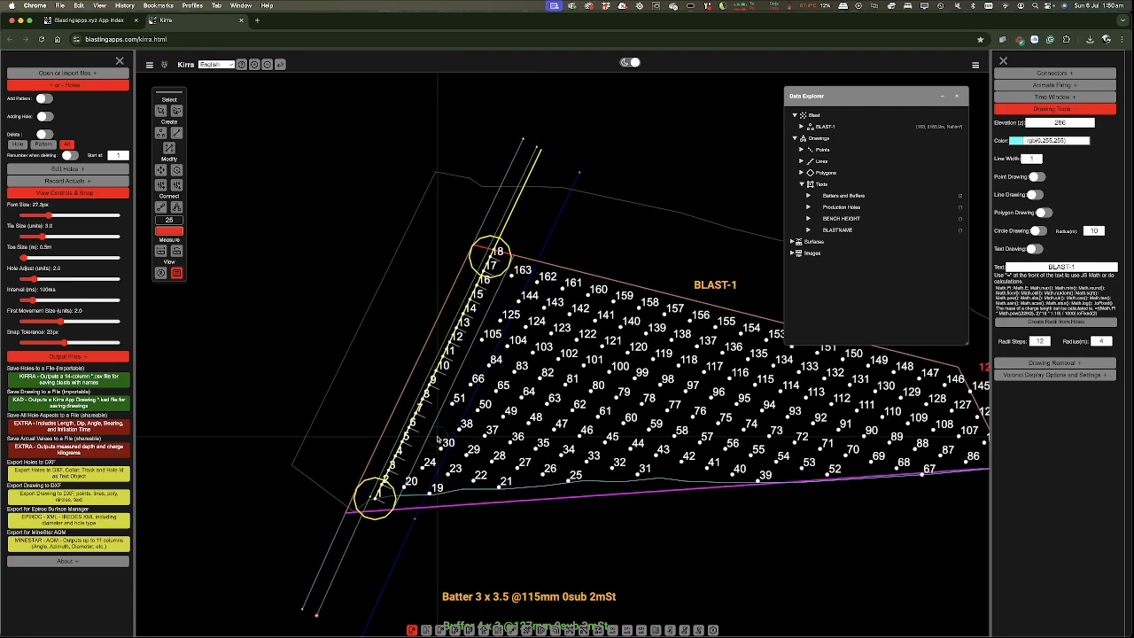
pyautogui.scroll(3, 439, 440)
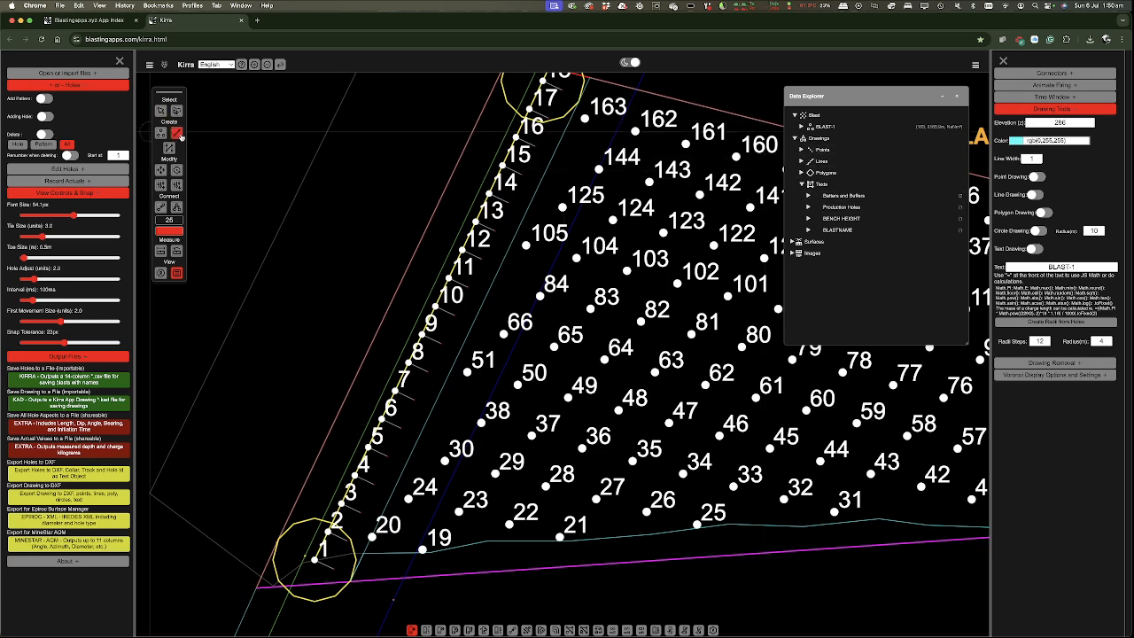
# - Measure the distance from hole 20's collar to hole 51's collar and cancel the hole-generation dialog
pyautogui.click(178, 134)
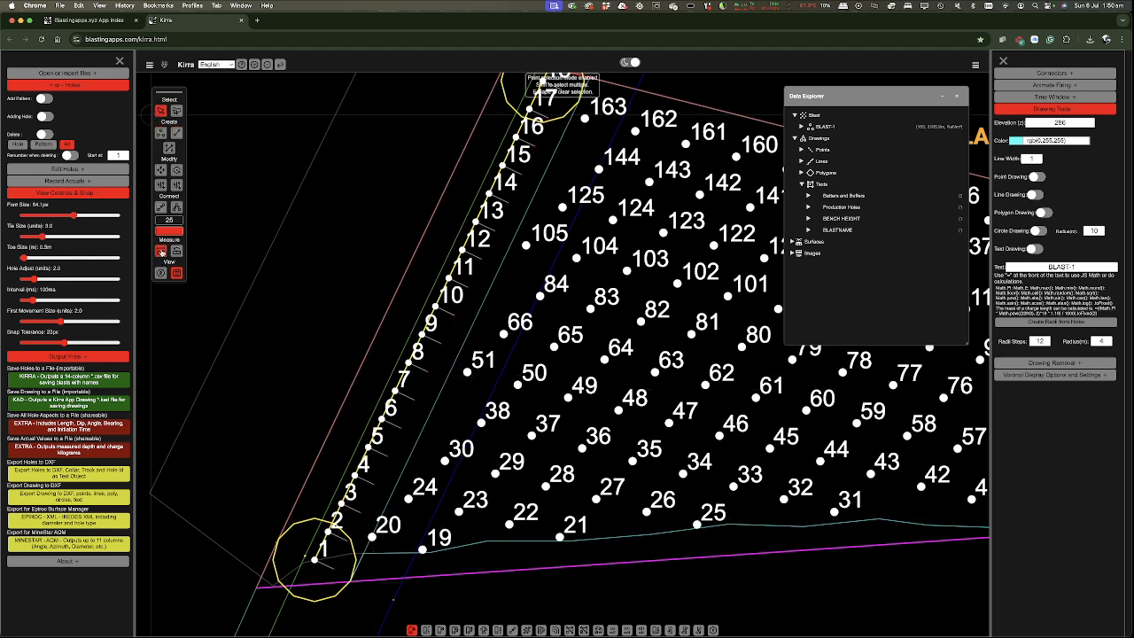
pyautogui.click(161, 251)
pyautogui.scroll(5, 497, 441)
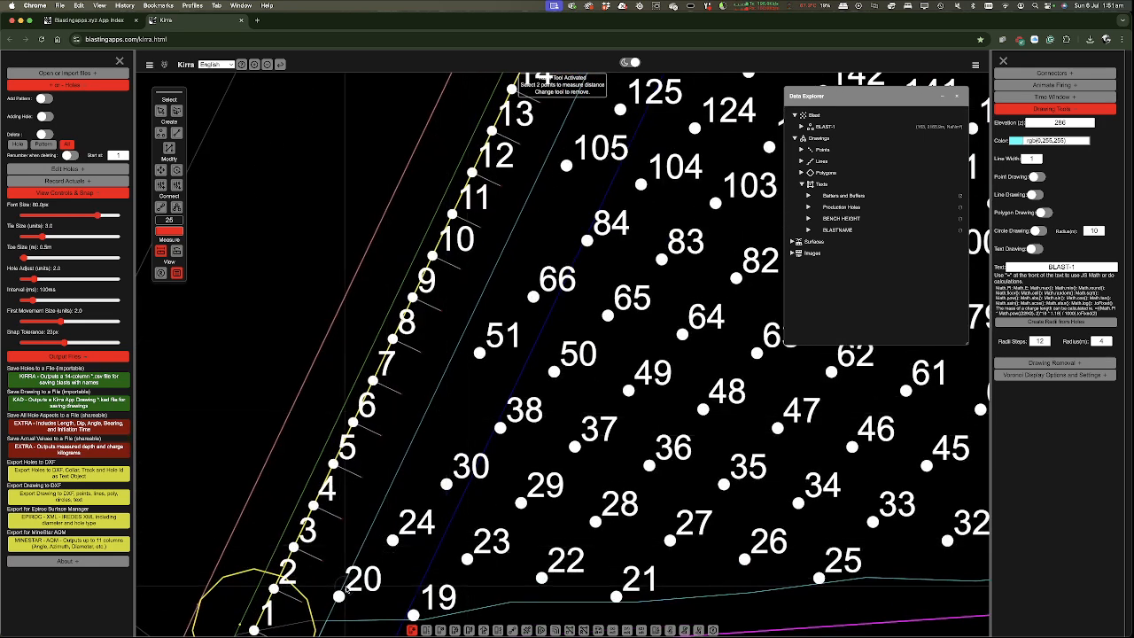
pyautogui.click(338, 596)
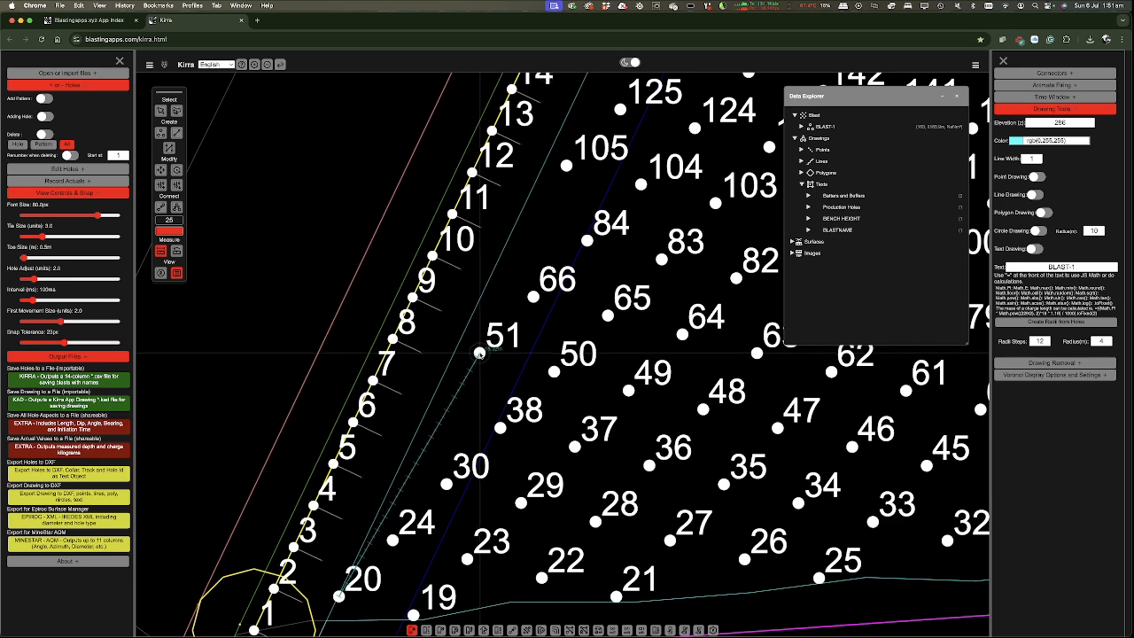
pyautogui.click(479, 353)
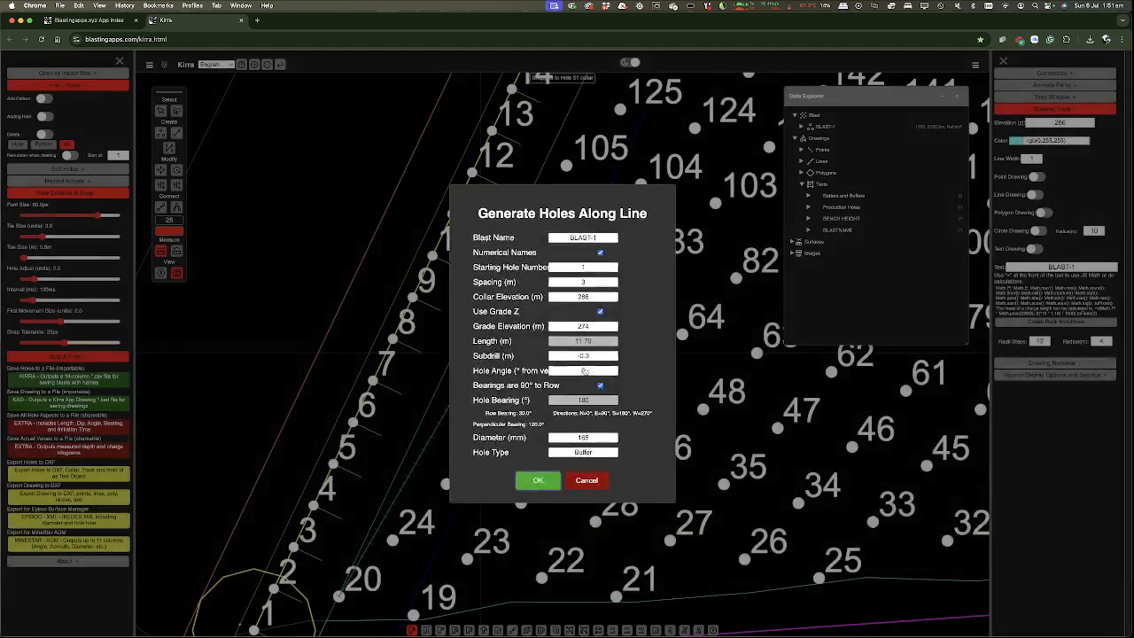
pyautogui.click(583, 478)
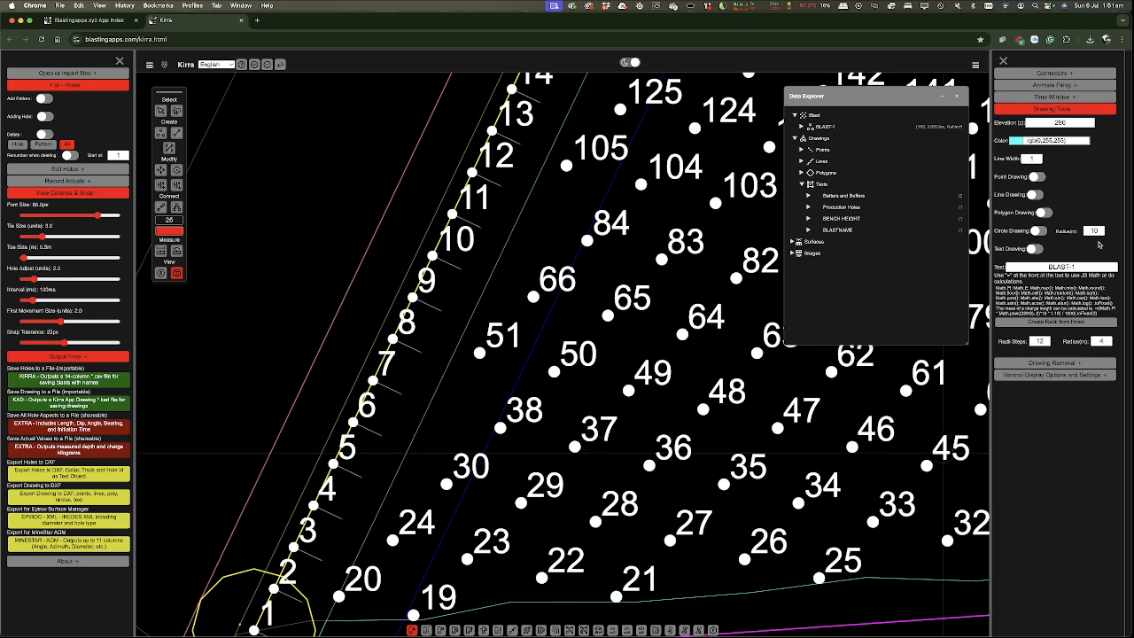
pyautogui.click(1033, 249)
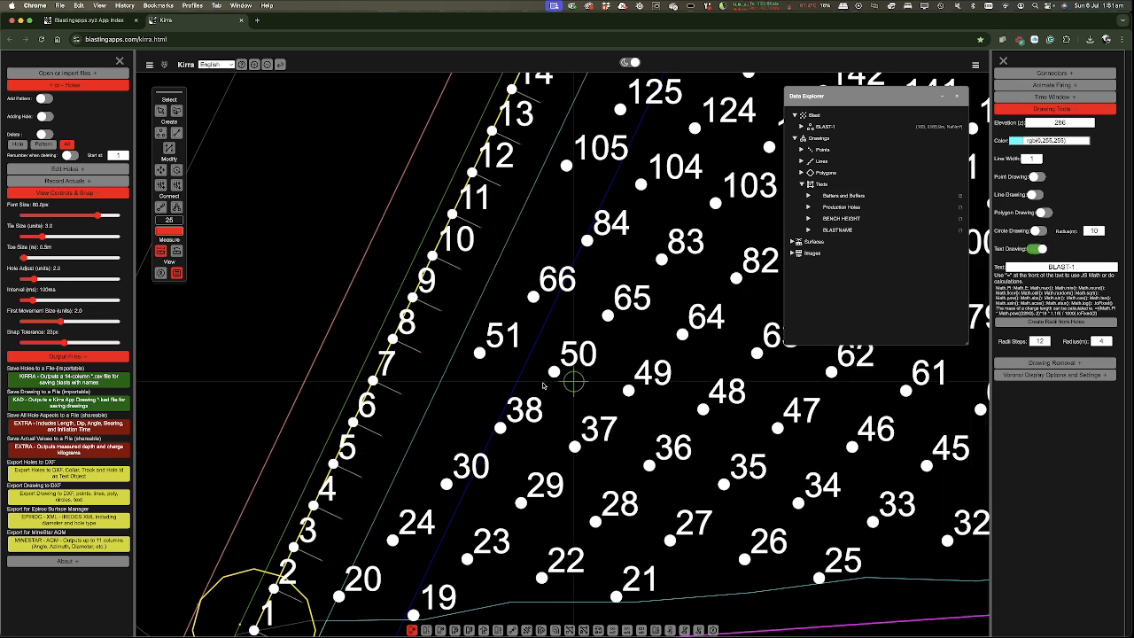
pyautogui.click(484, 359)
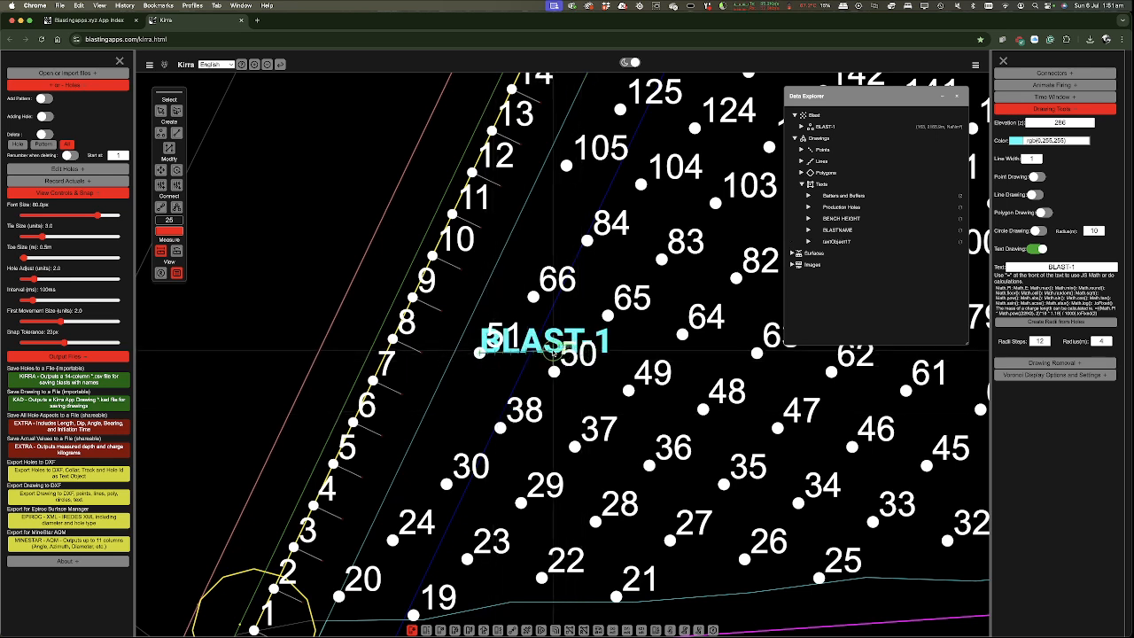
pyautogui.press('Escape')
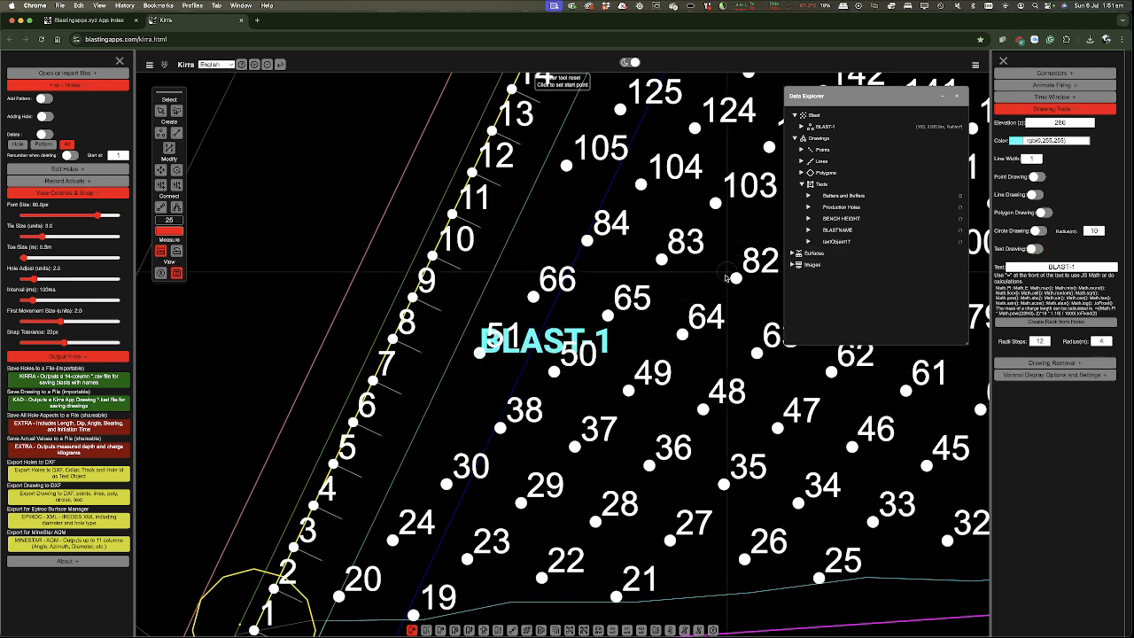
pyautogui.rightClick(840, 245)
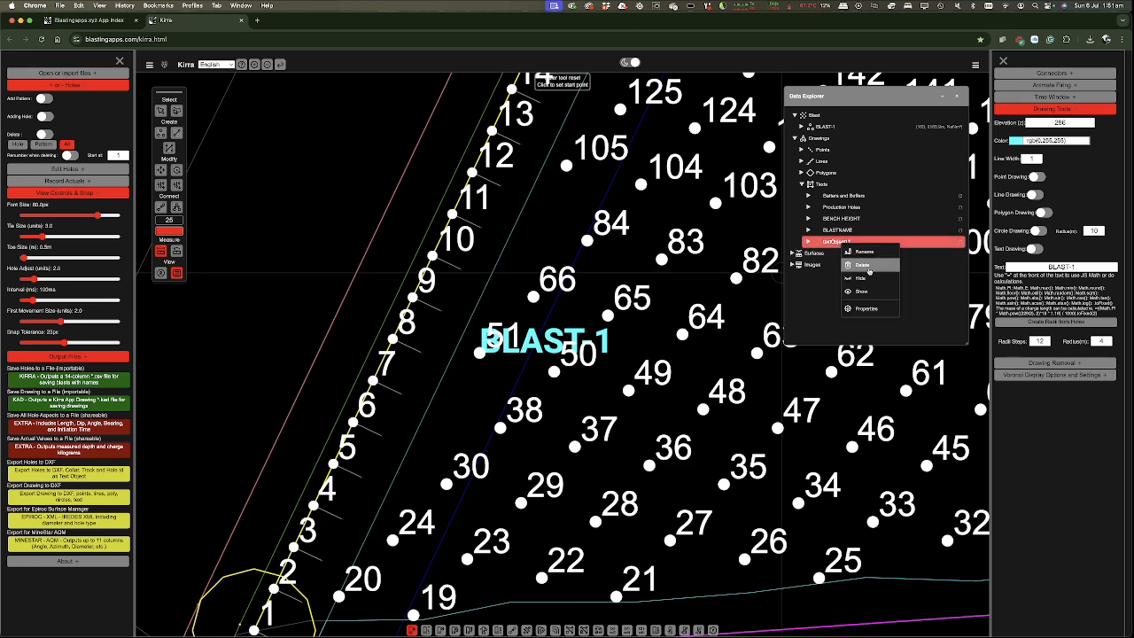
pyautogui.click(864, 265)
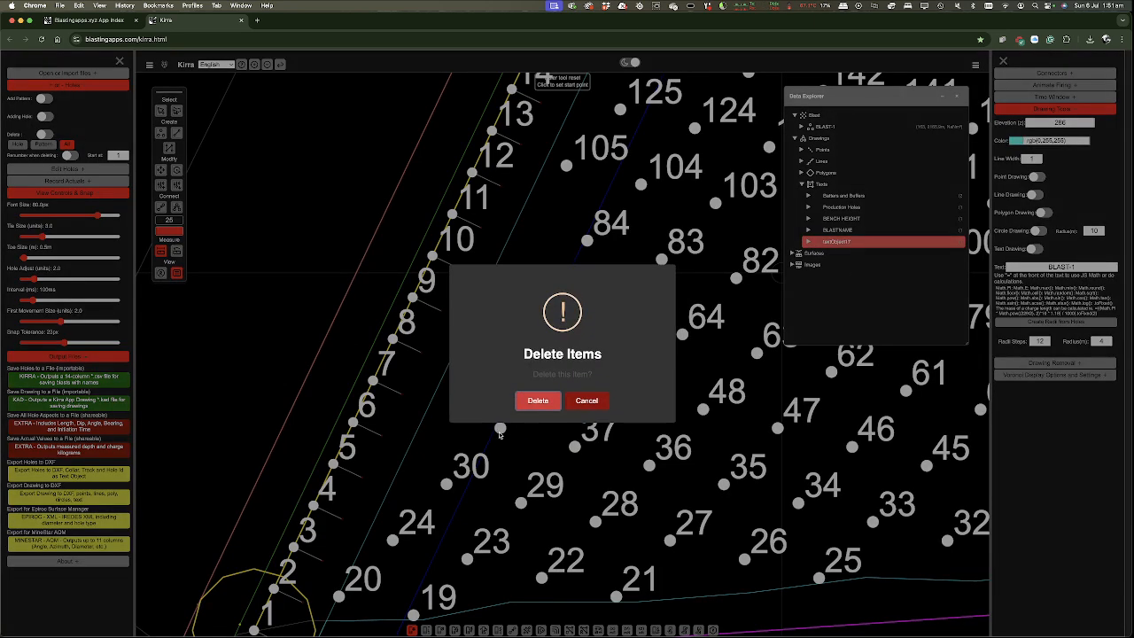
pyautogui.click(538, 401)
# - Place a calculated text with the formula =18.3/4 in the empty area outside the presplit row, level with hole 51
pyautogui.click(1086, 267)
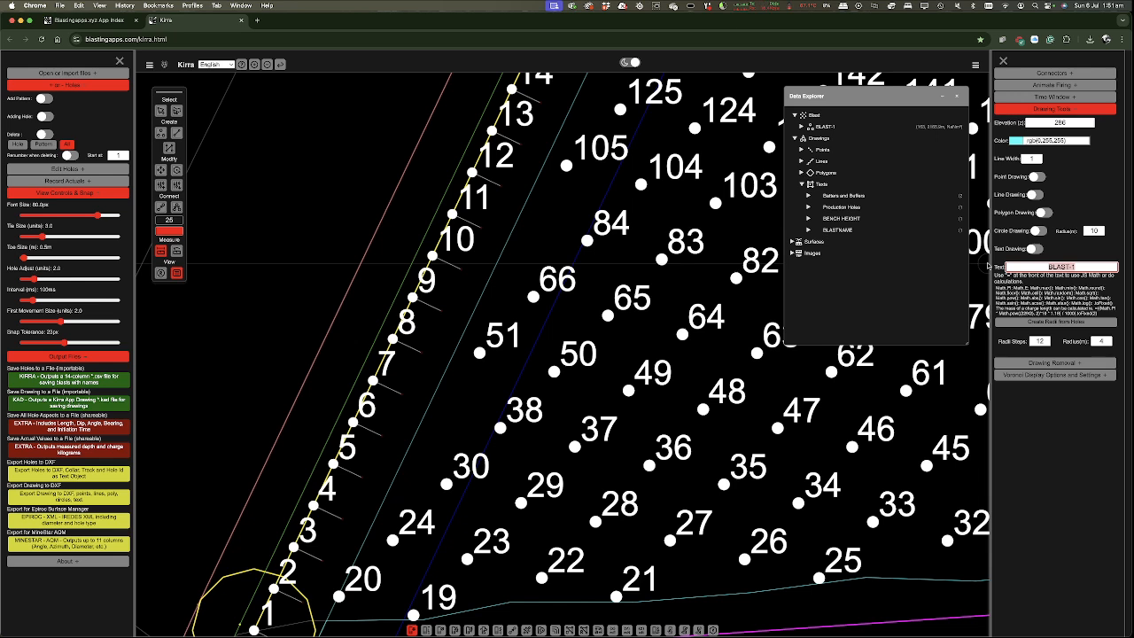
pyautogui.hotkey('ctrl', 'a')
pyautogui.write('=')
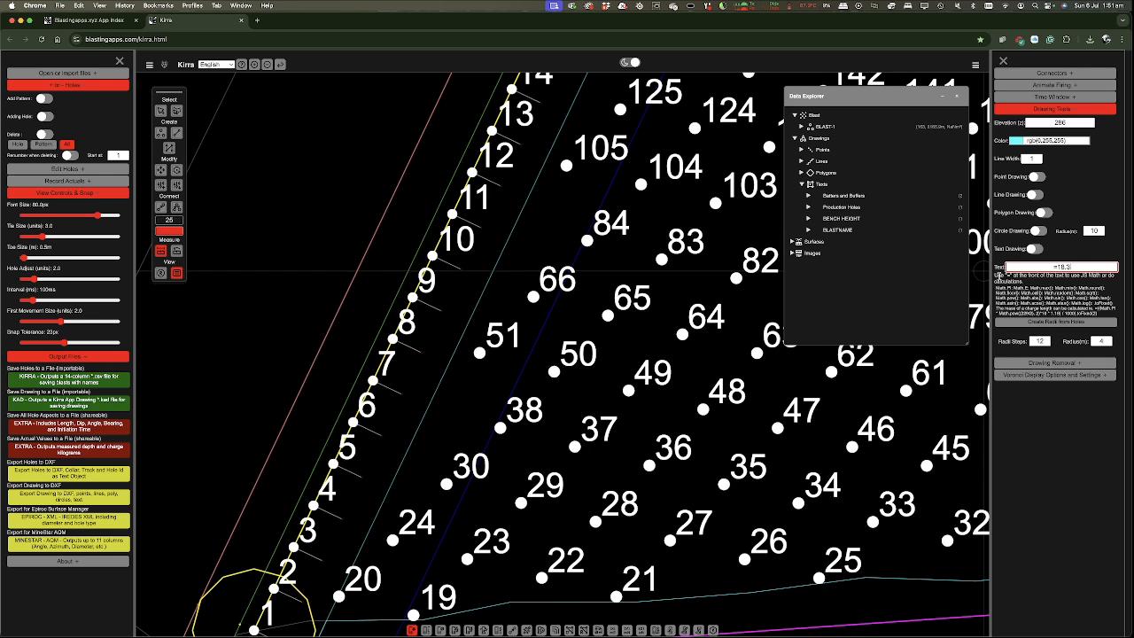
pyautogui.write('4')
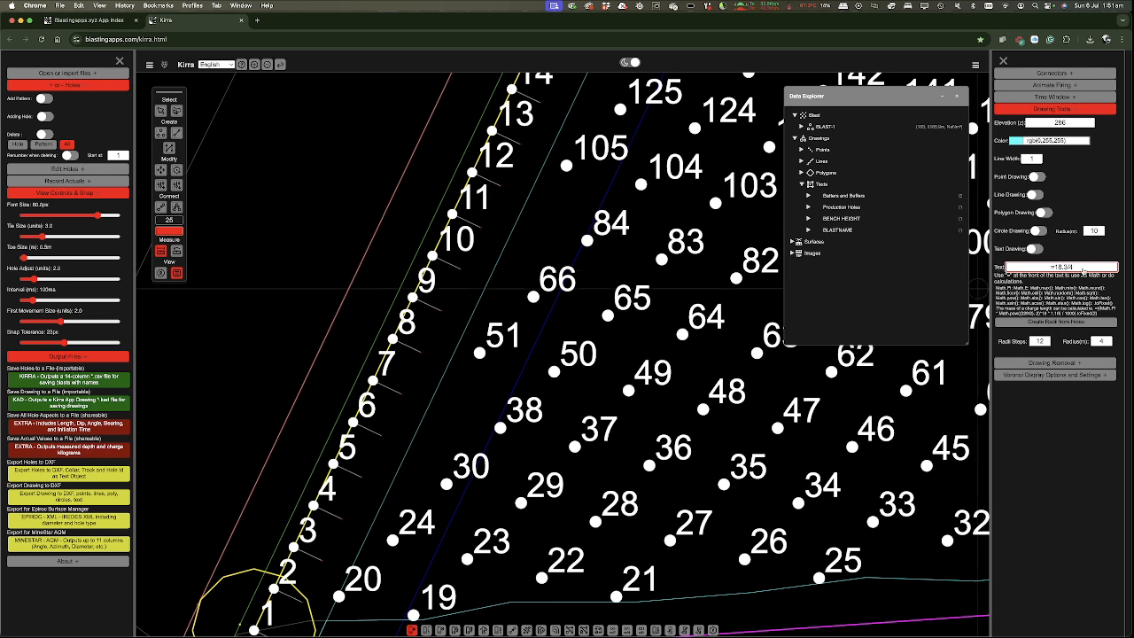
pyautogui.click(1035, 249)
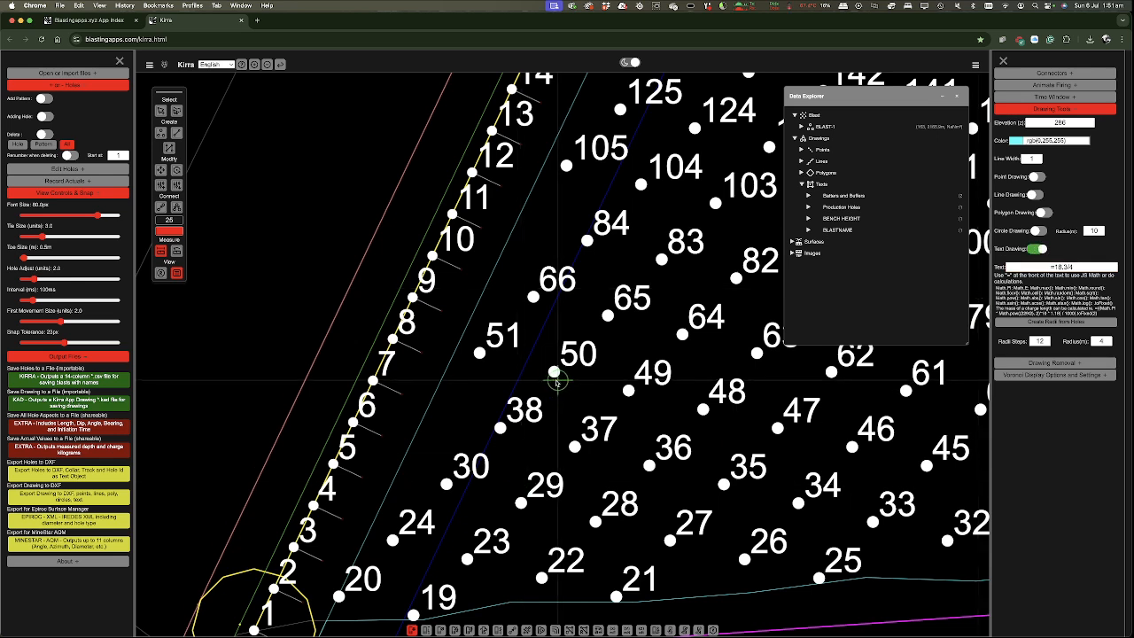
pyautogui.click(204, 352)
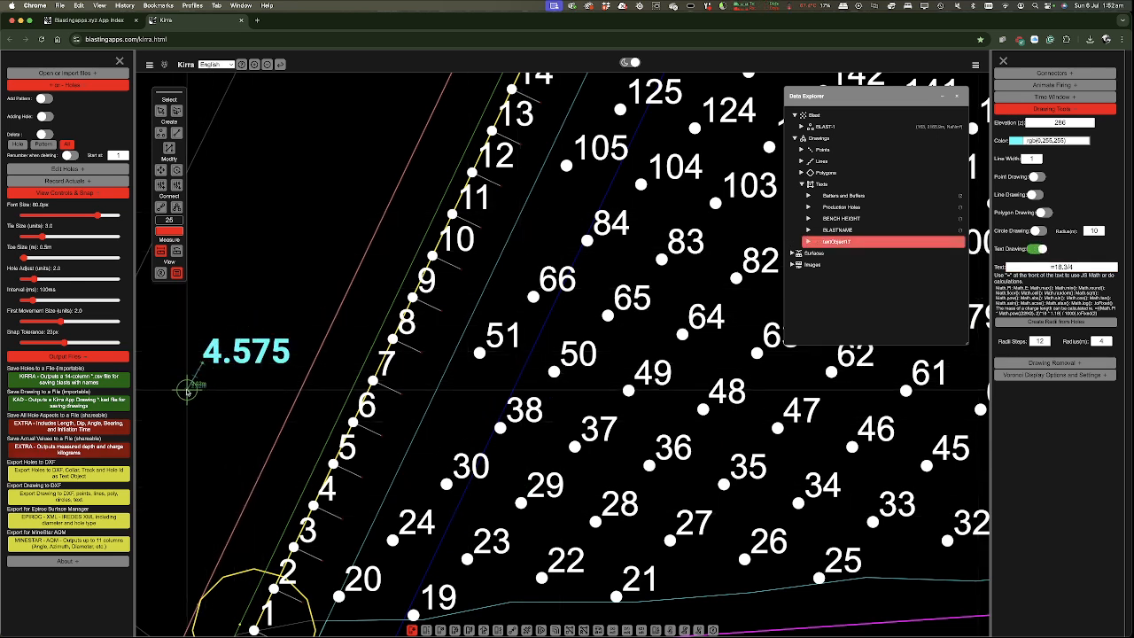
pyautogui.press('Escape')
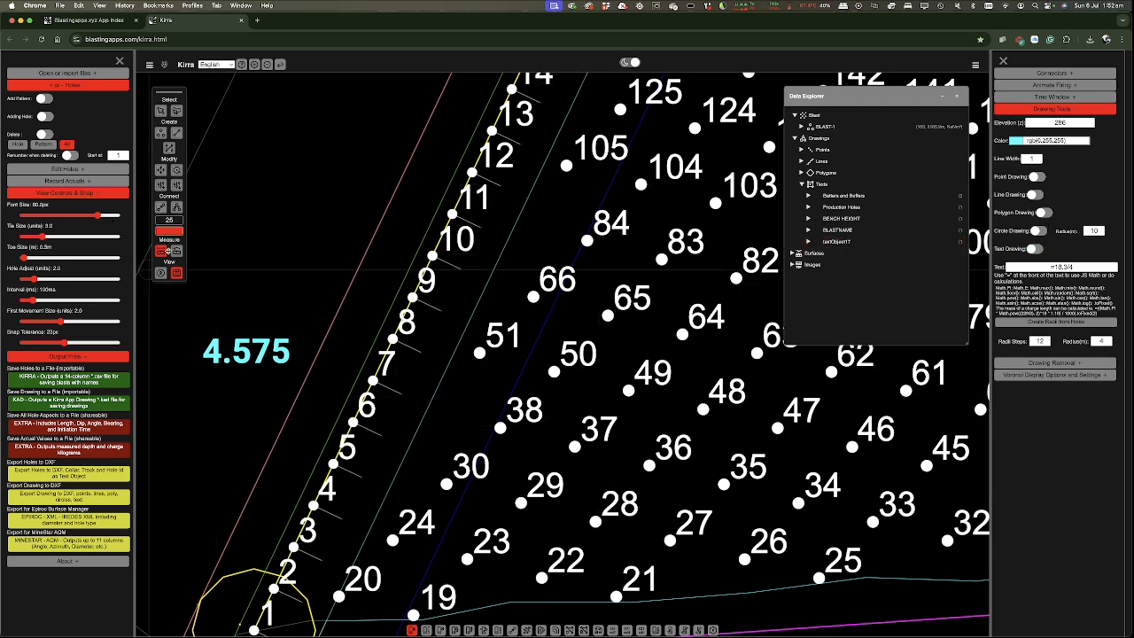
# - Measure from hole 51 to hole 105 and place the calculated text =13.4/3 in the empty area outside the presplit row near hole 11
pyautogui.click(479, 352)
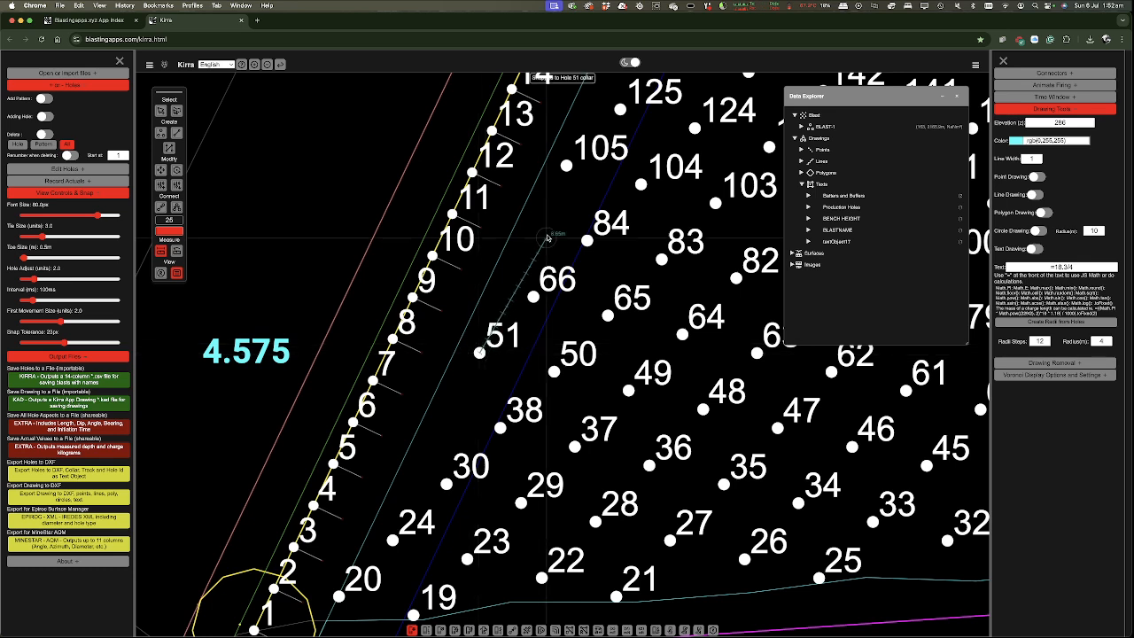
pyautogui.click(566, 167)
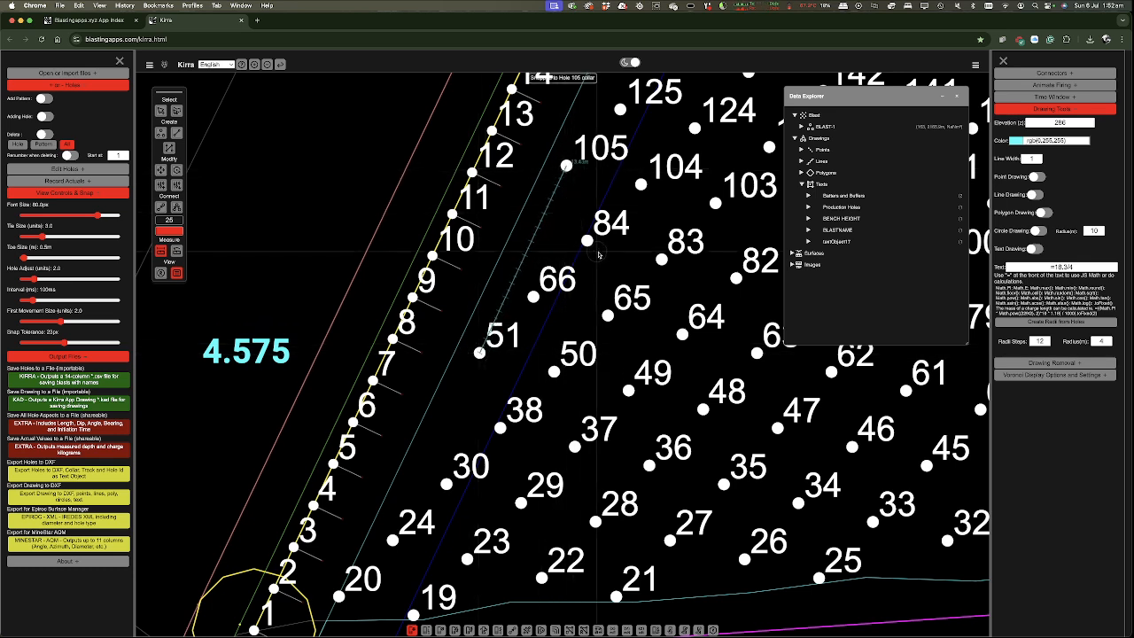
pyautogui.click(1059, 267)
pyautogui.press('BackSpace')
pyautogui.press('BackSpace')
pyautogui.press('BackSpace')
pyautogui.press('BackSpace')
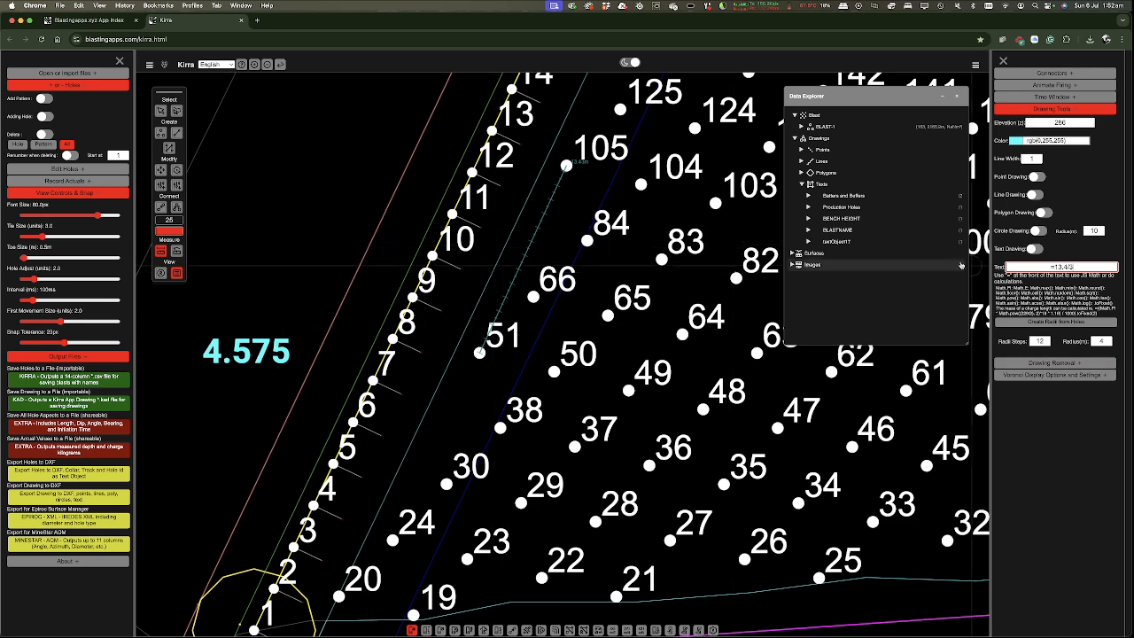
pyautogui.click(1039, 249)
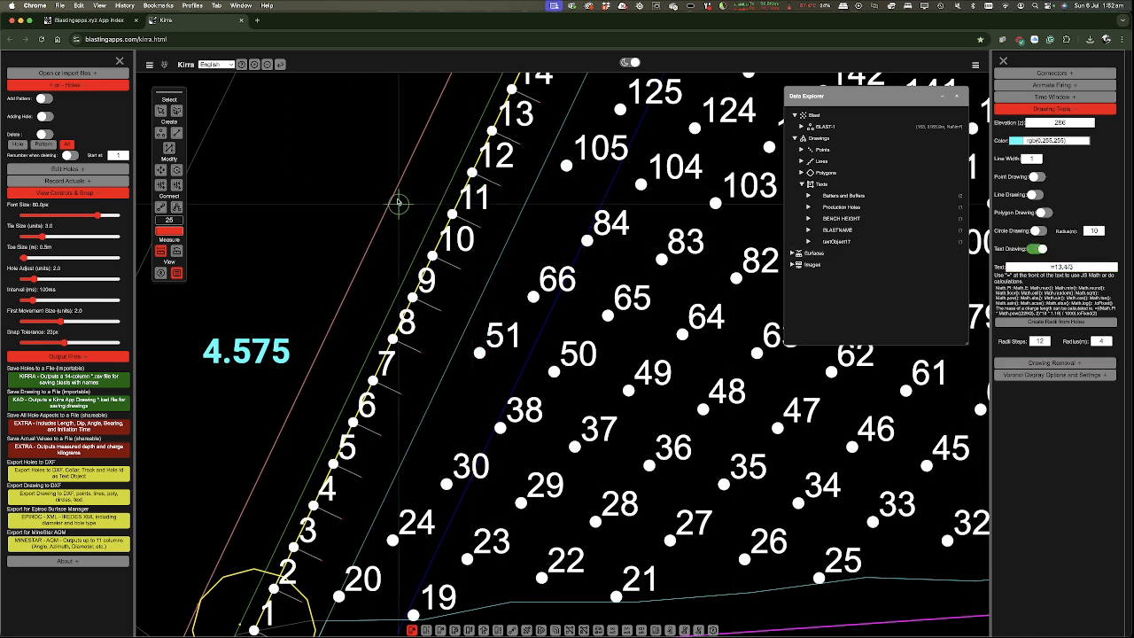
pyautogui.click(285, 190)
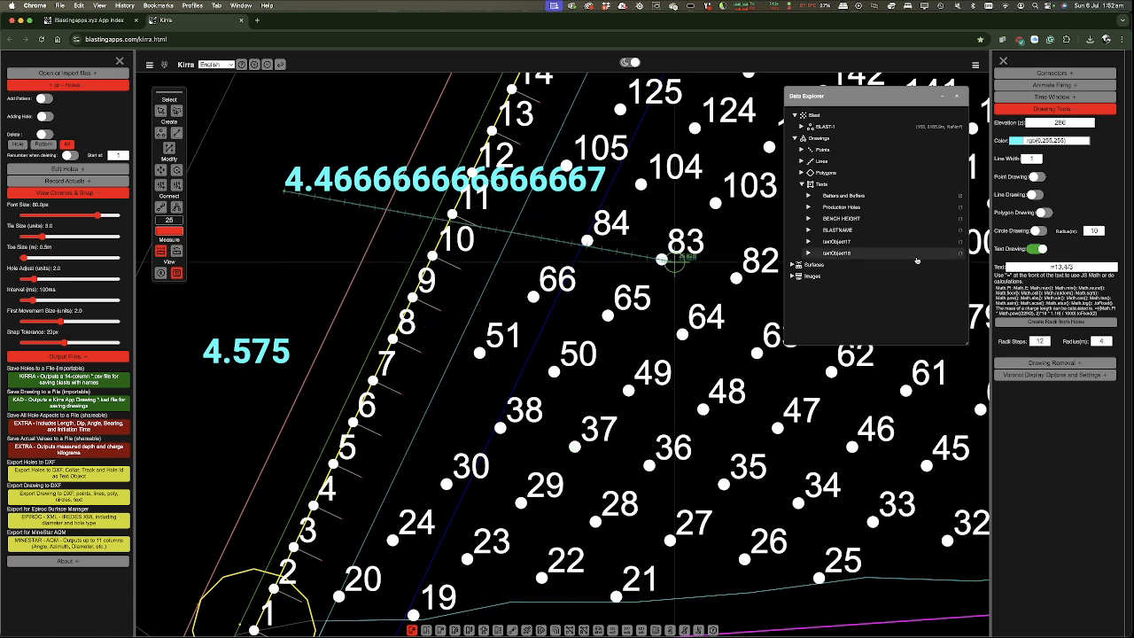
pyautogui.click(1041, 249)
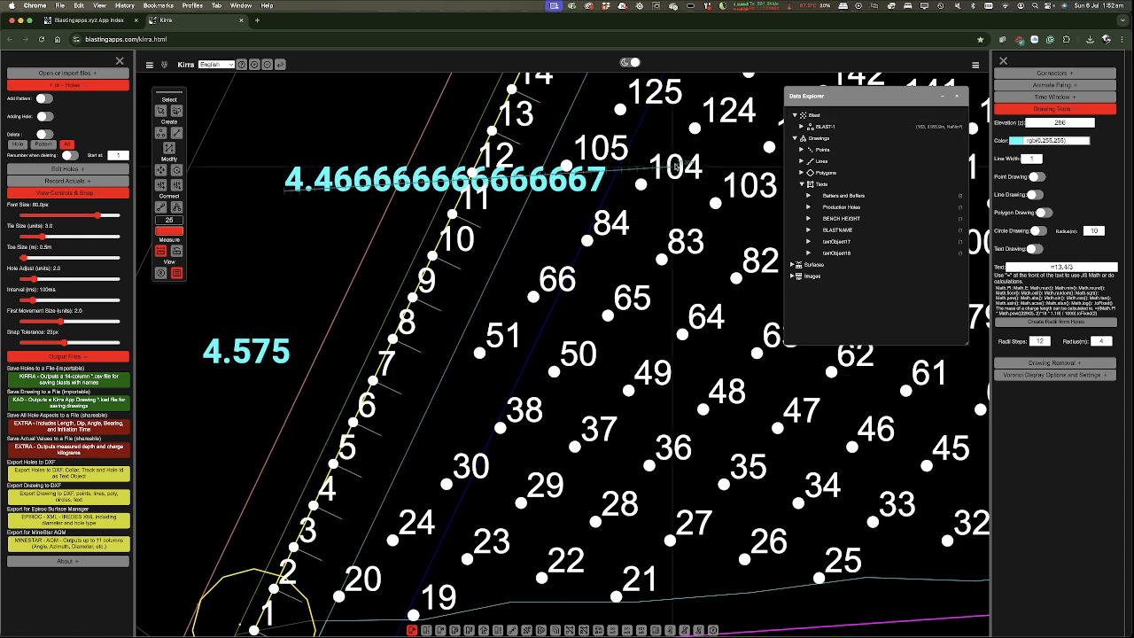
# - Edit the calculated text near hole 11 so that it reads 4.467
pyautogui.rightClick(838, 242)
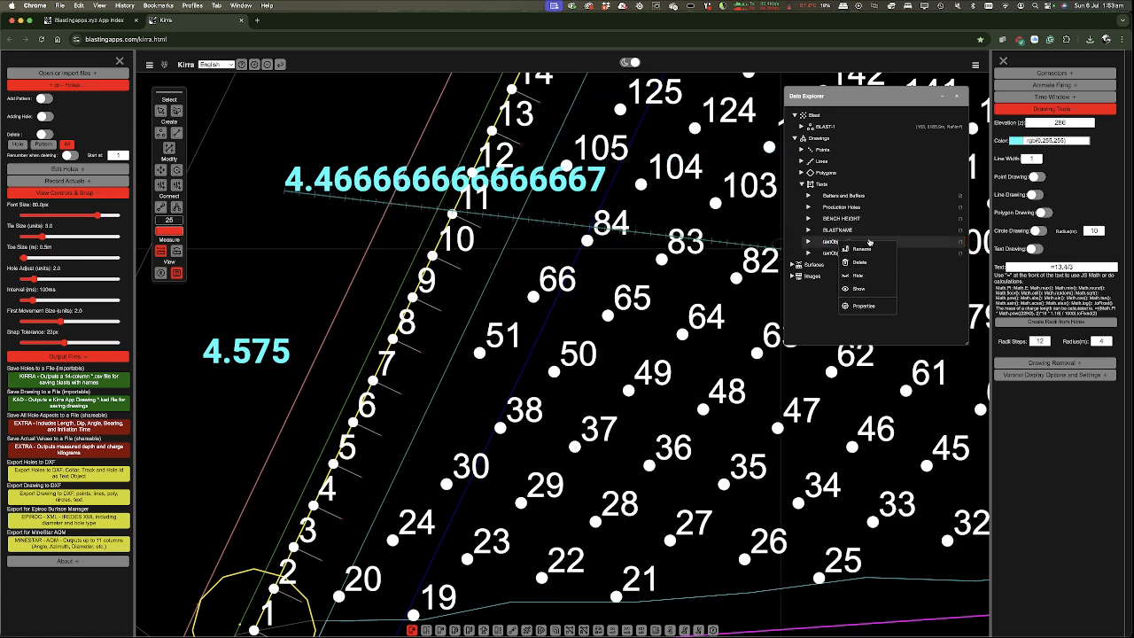
pyautogui.click(859, 309)
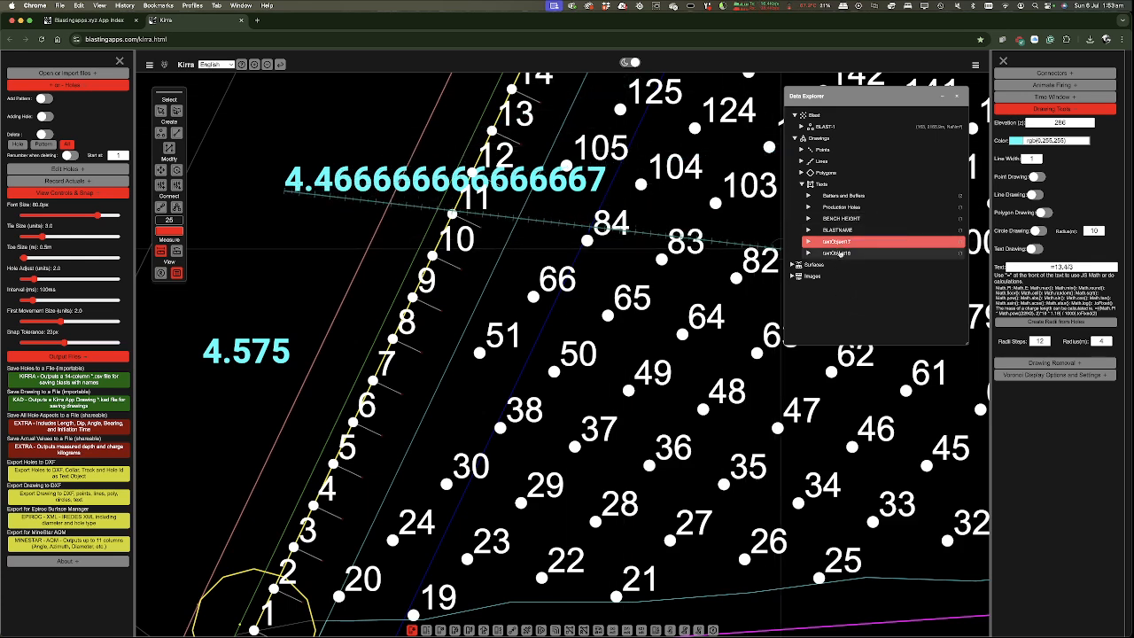
pyautogui.click(808, 240)
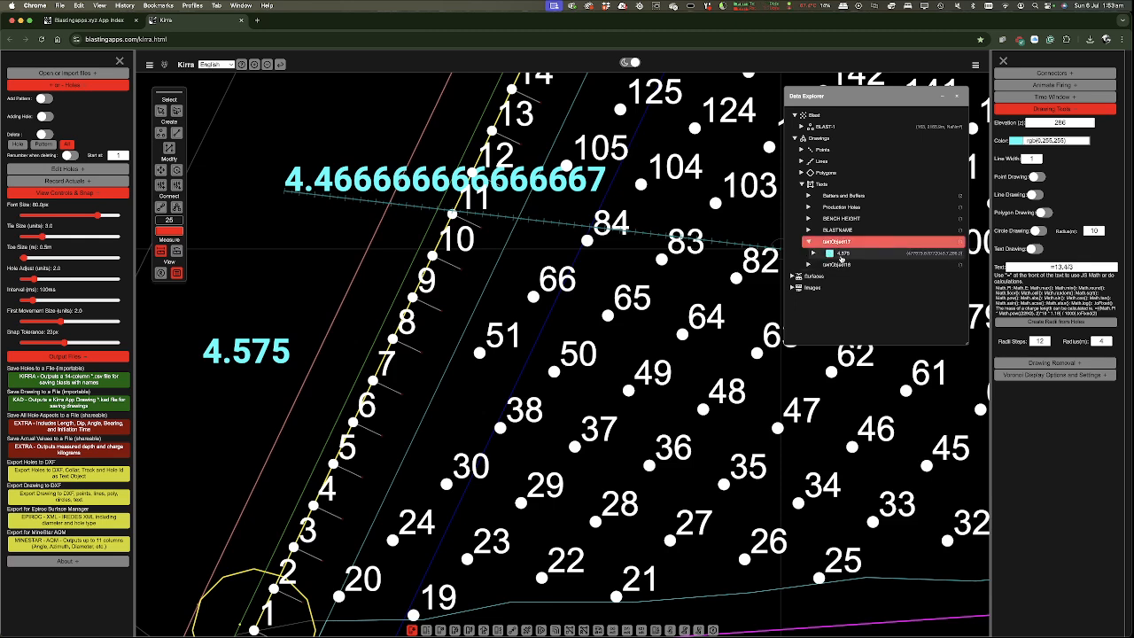
pyautogui.click(807, 265)
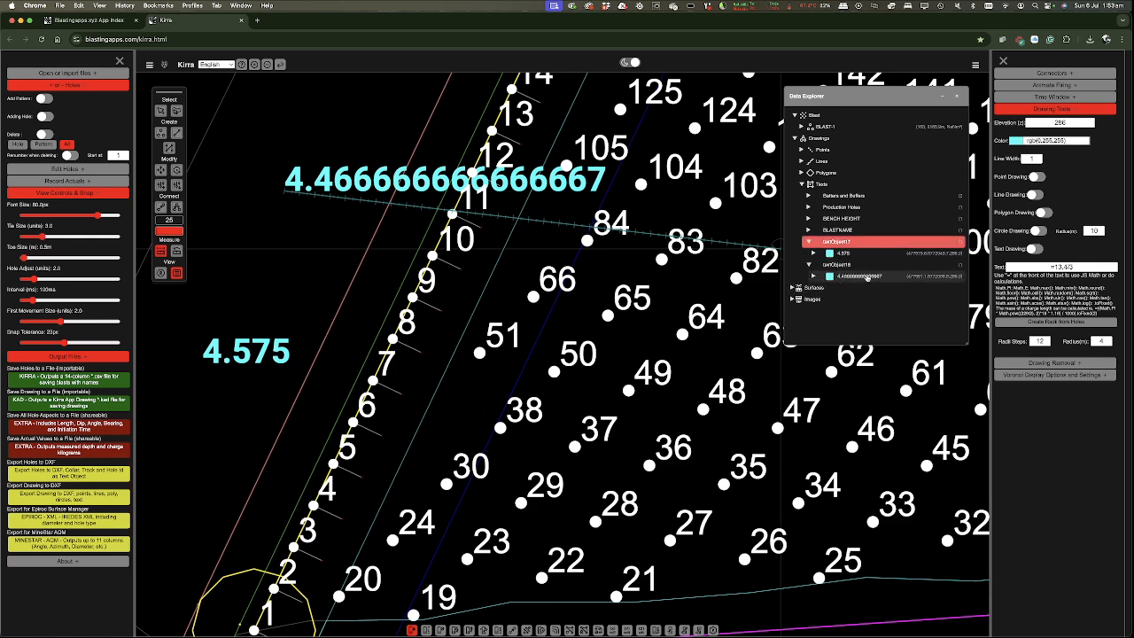
pyautogui.rightClick(868, 277)
pyautogui.click(891, 330)
pyautogui.moveTo(643, 405); pyautogui.dragTo(600, 406)
pyautogui.write('ft')
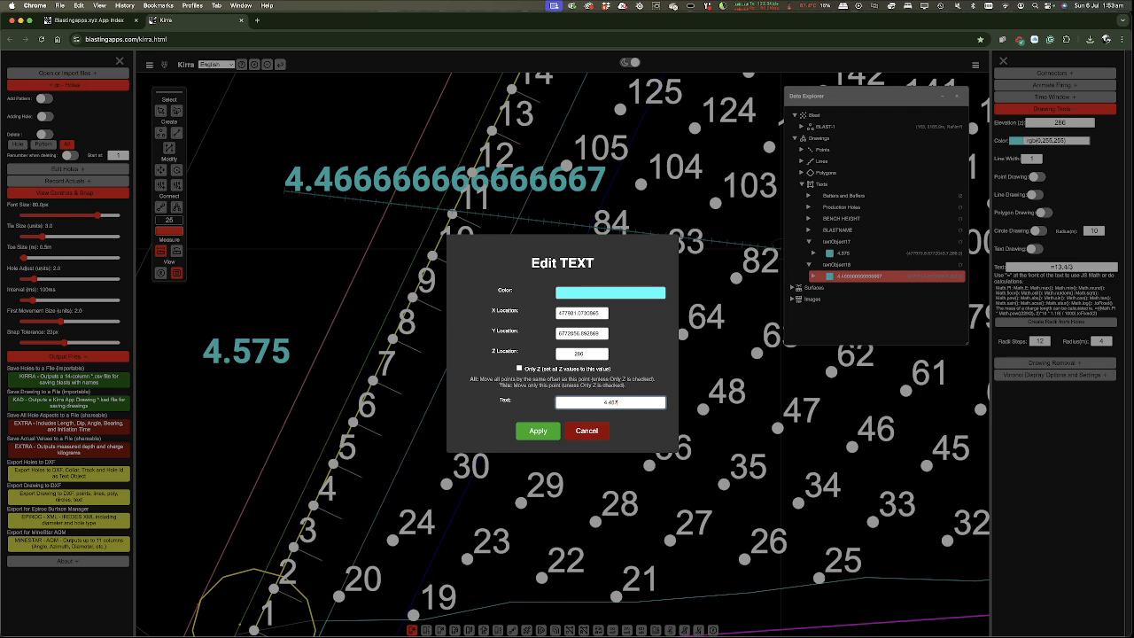
pyautogui.click(538, 432)
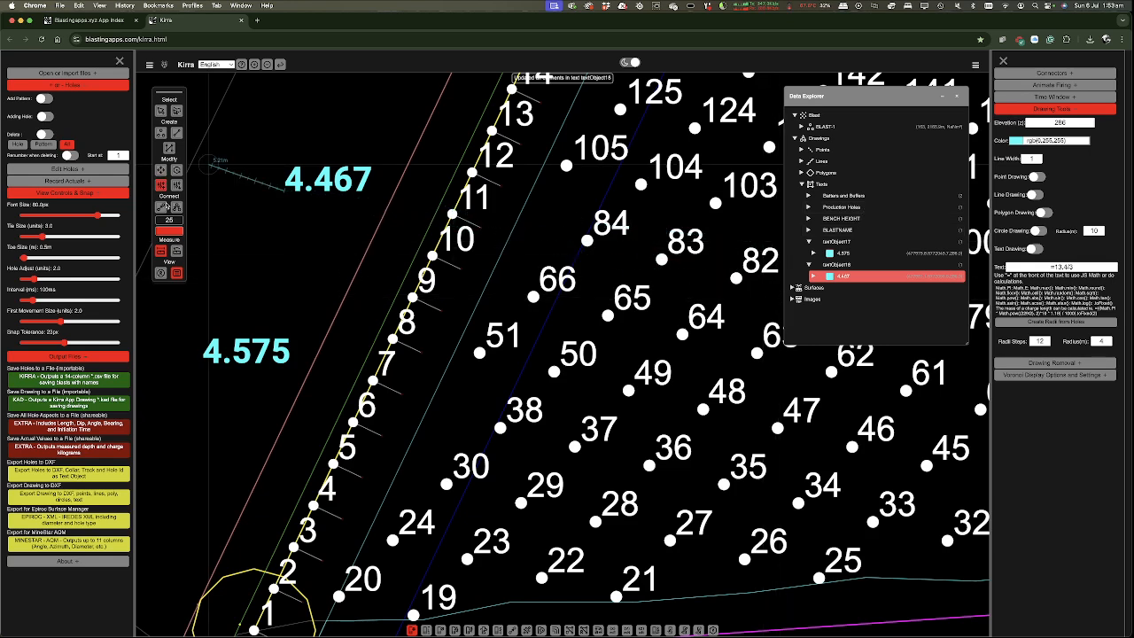
# - Define a line for new holes from hole 20 along the teal offset line to a point level with hole 51
pyautogui.click(163, 252)
pyautogui.click(177, 133)
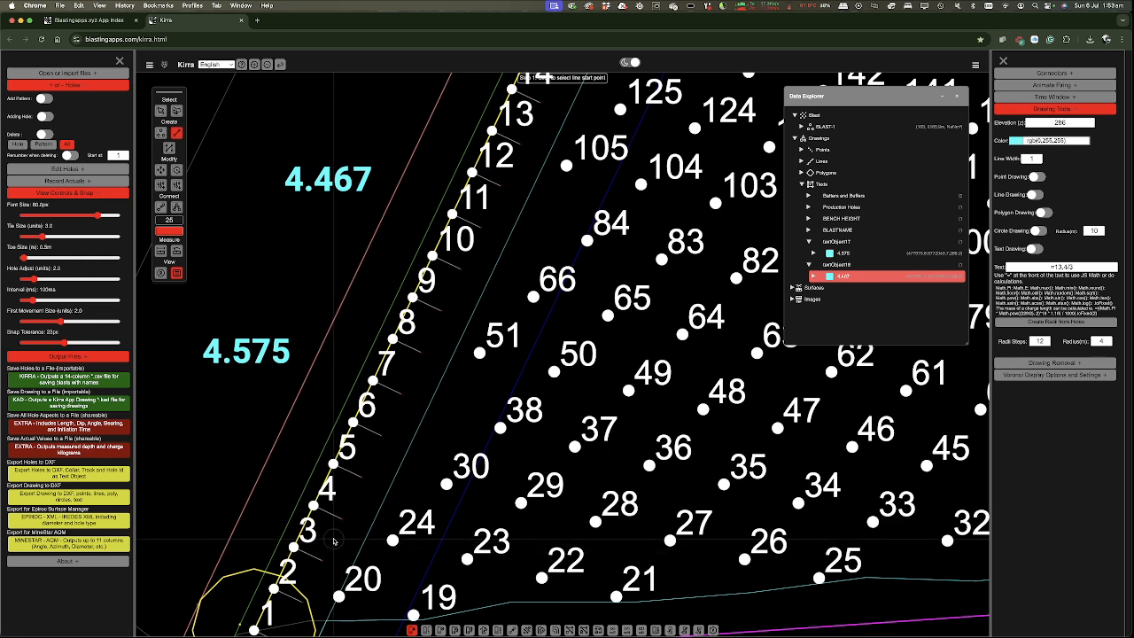
pyautogui.click(338, 596)
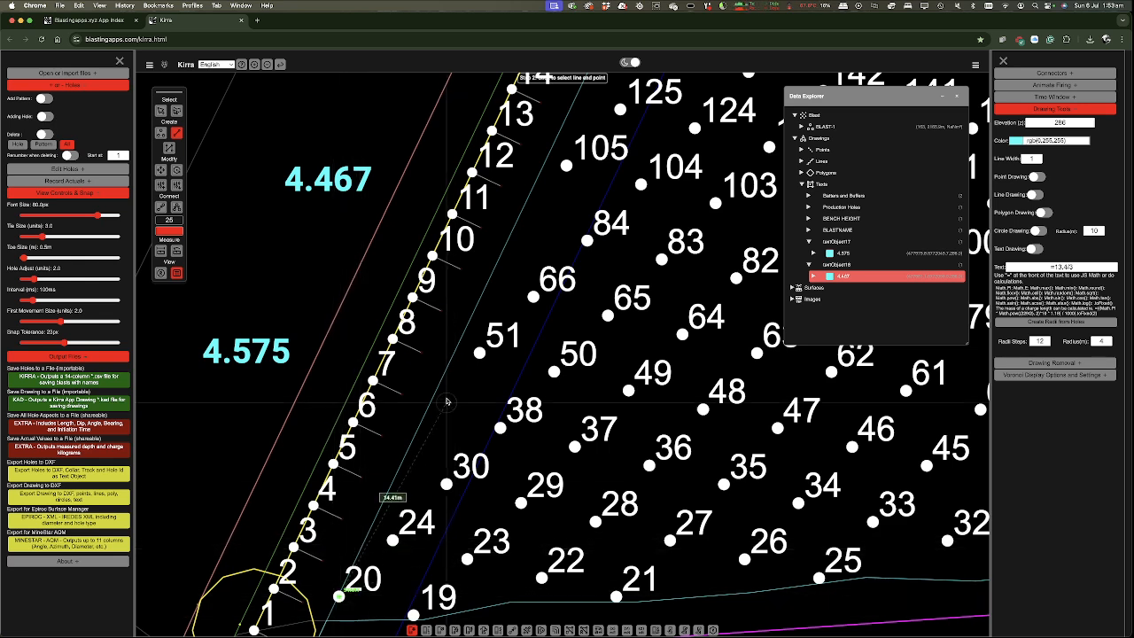
pyautogui.click(458, 346)
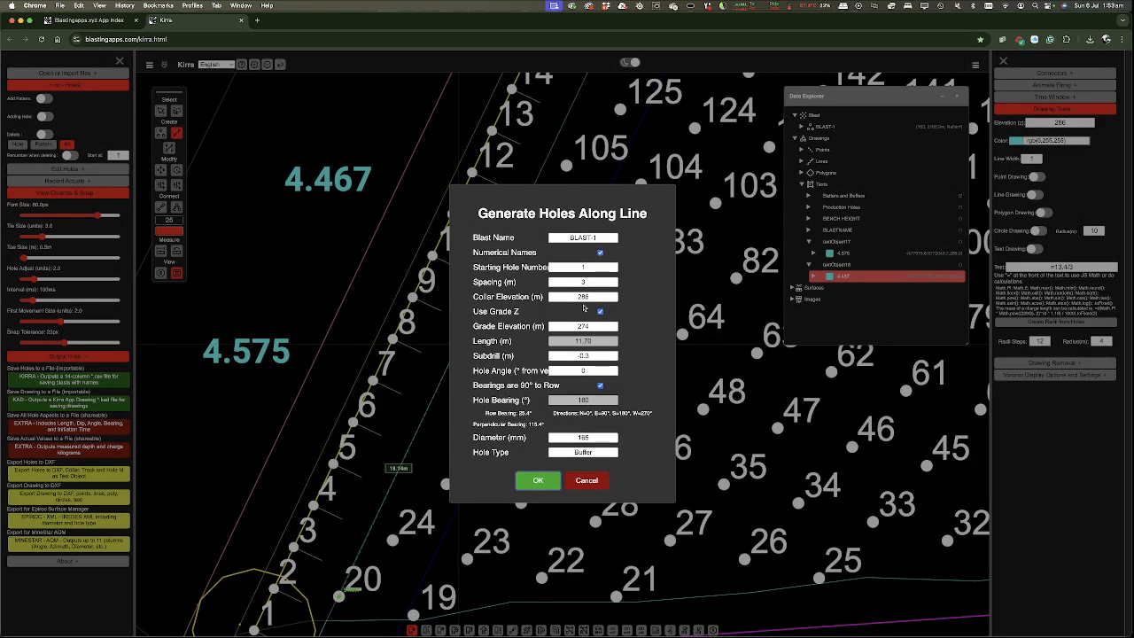
# - Set the new hole line's spacing to 4.6 m, turn off Use Grade Z and set the subdrill to 0.5 m
pyautogui.click(588, 283)
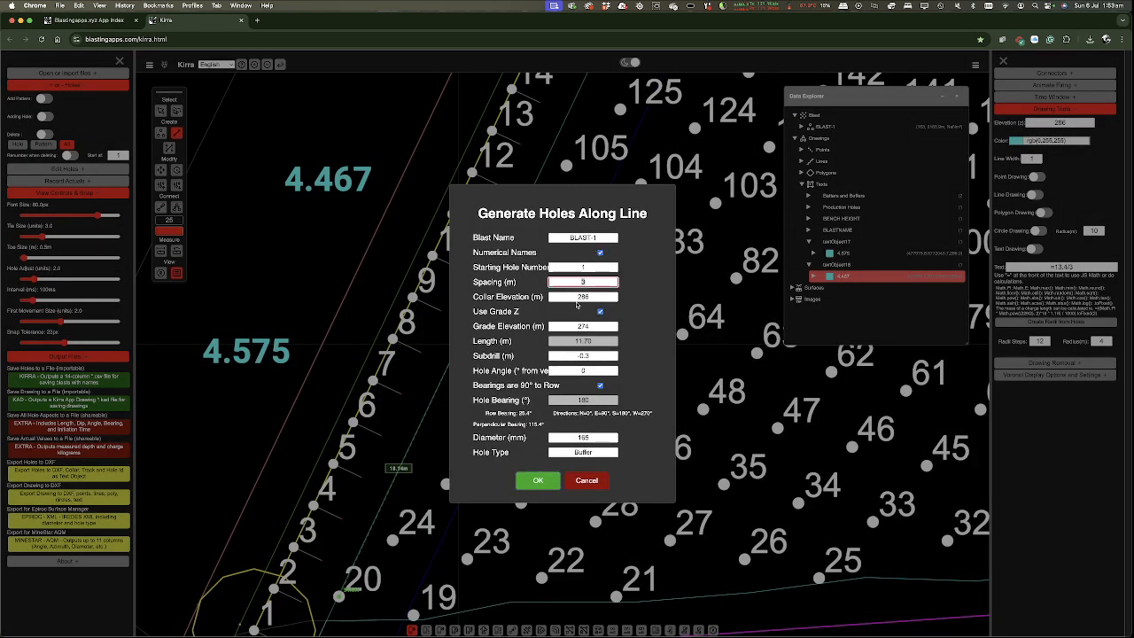
pyautogui.press('BackSpace')
pyautogui.write('4.8')
pyautogui.click(600, 311)
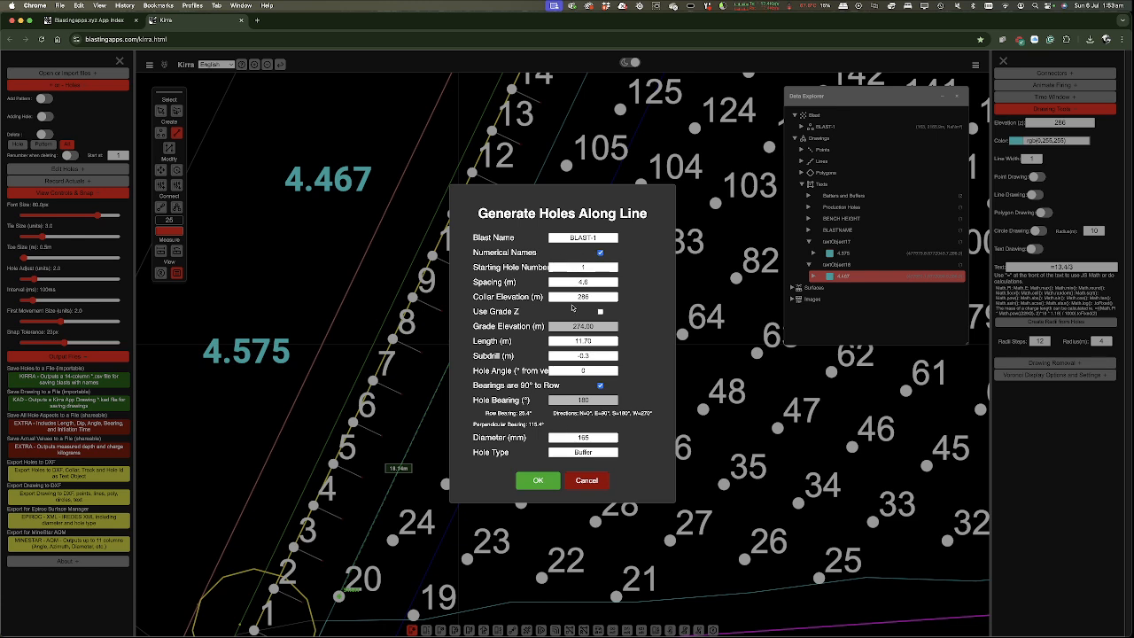
pyautogui.click(576, 356)
pyautogui.write('5')
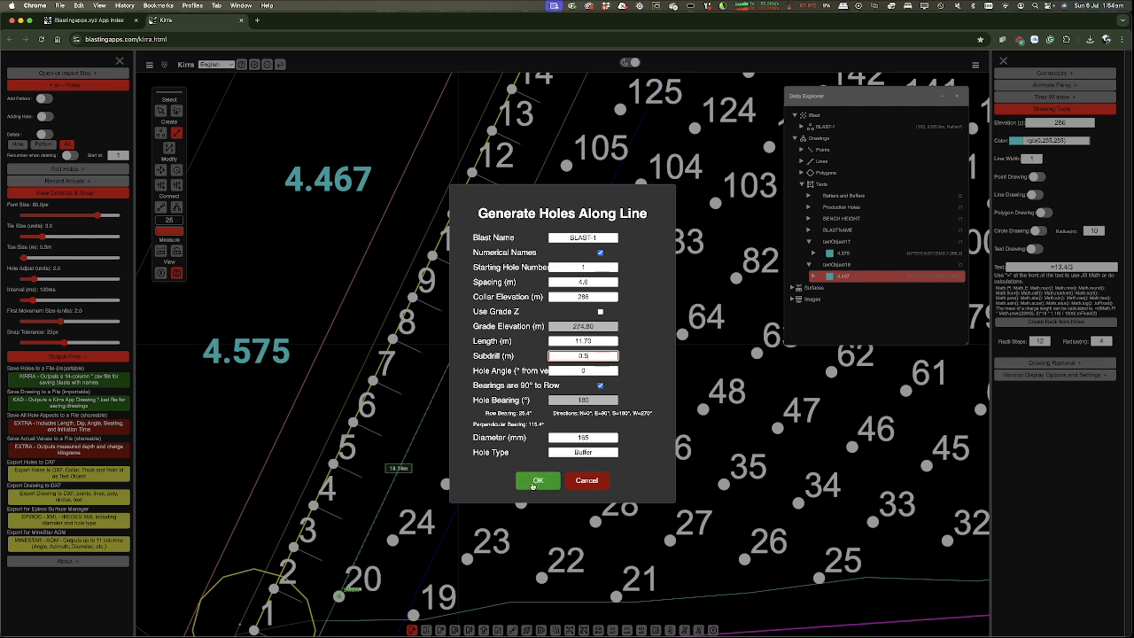
# - Set the diameter of the new line's holes to 200 mm and their hole type to Infill
pyautogui.click(578, 438)
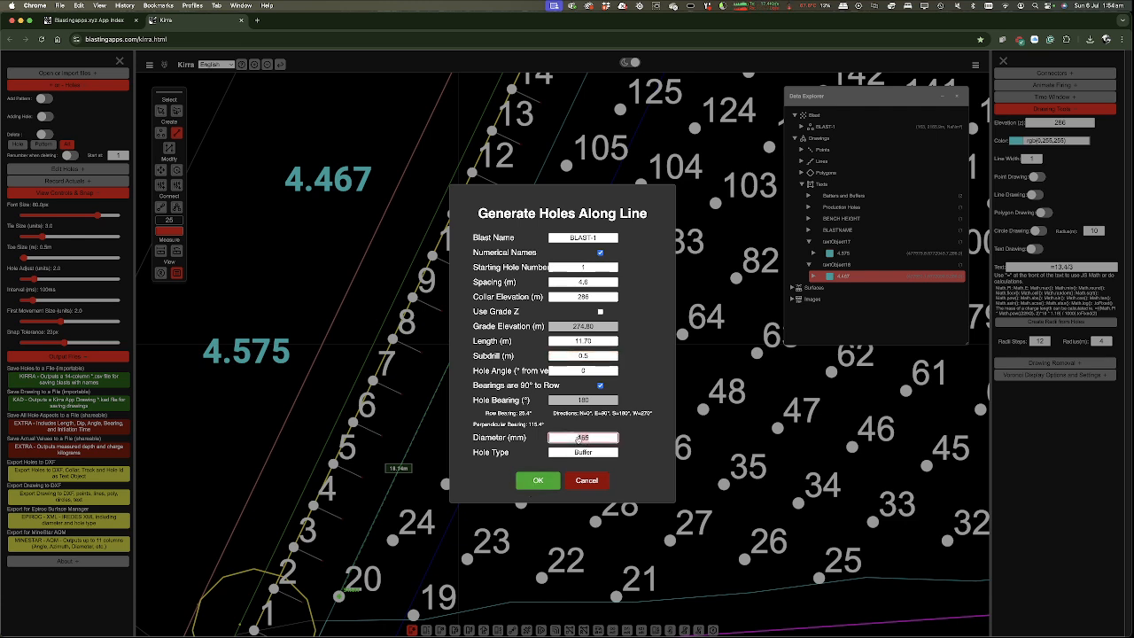
pyautogui.write('200')
pyautogui.click(561, 452)
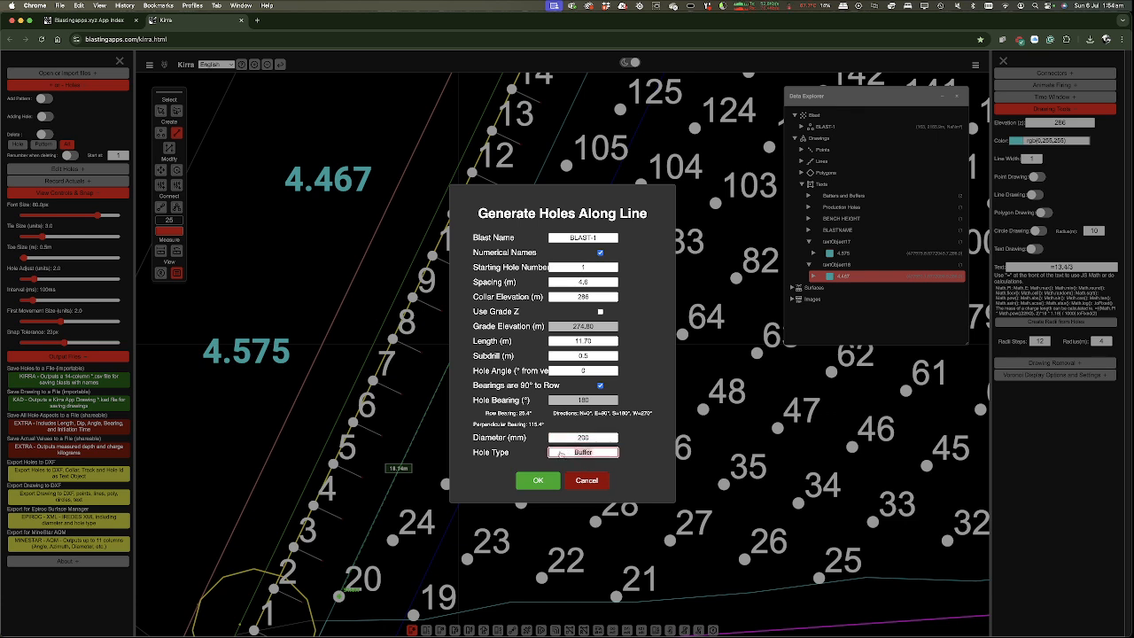
pyautogui.write('Infill')
pyautogui.click(637, 345)
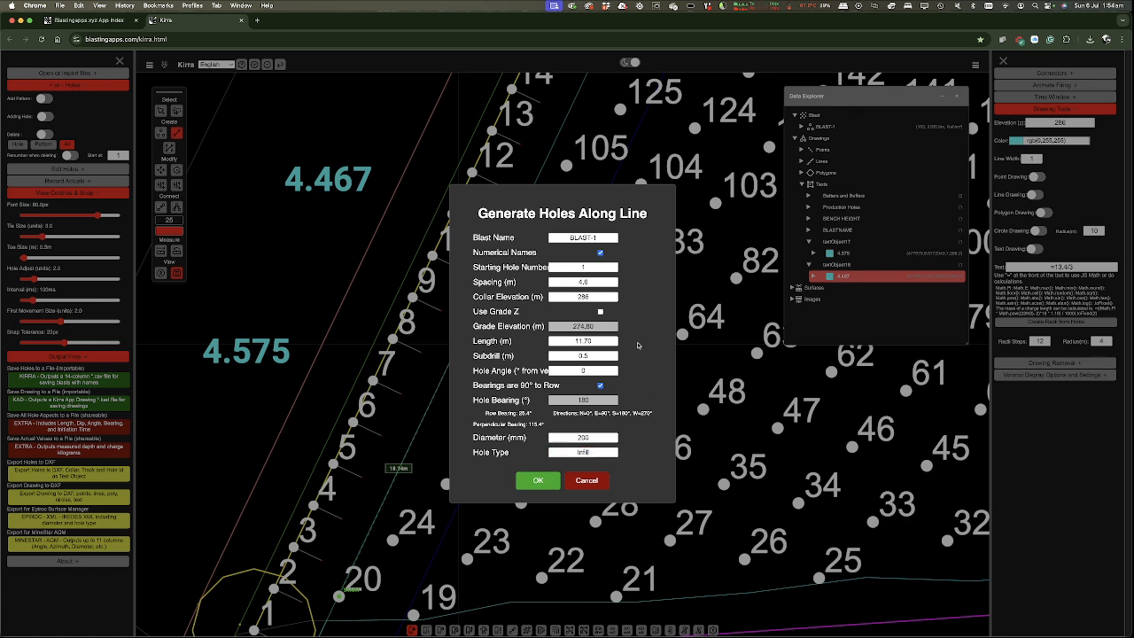
# - Turn Use Grade Z back on with a grade elevation of 274 m and generate the holes along the line
pyautogui.click(600, 312)
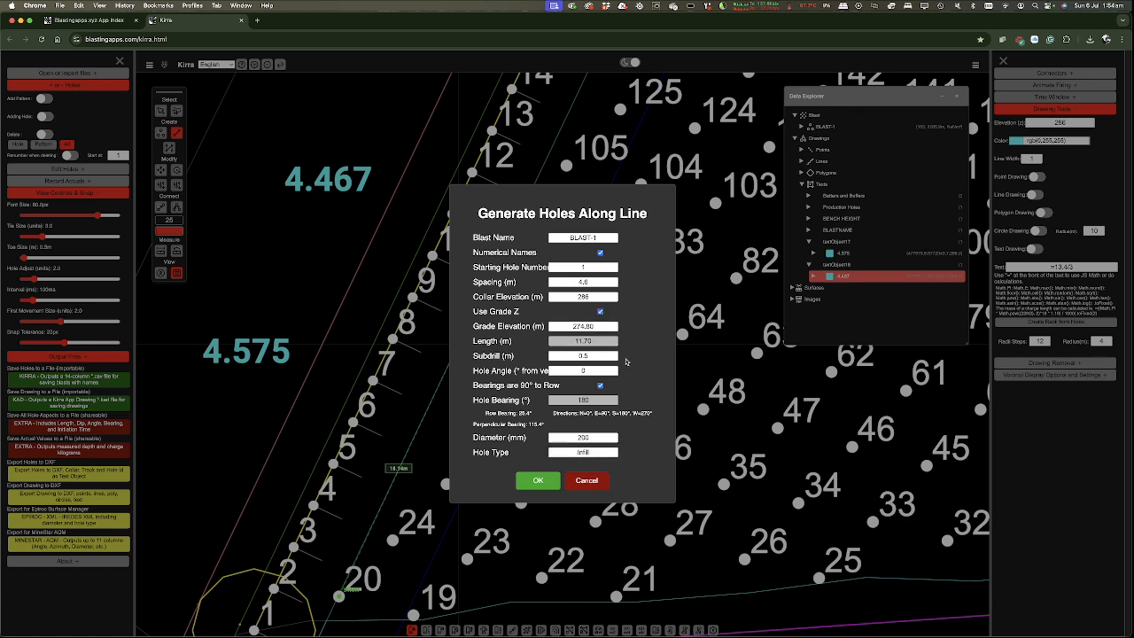
pyautogui.click(566, 326)
pyautogui.write('274')
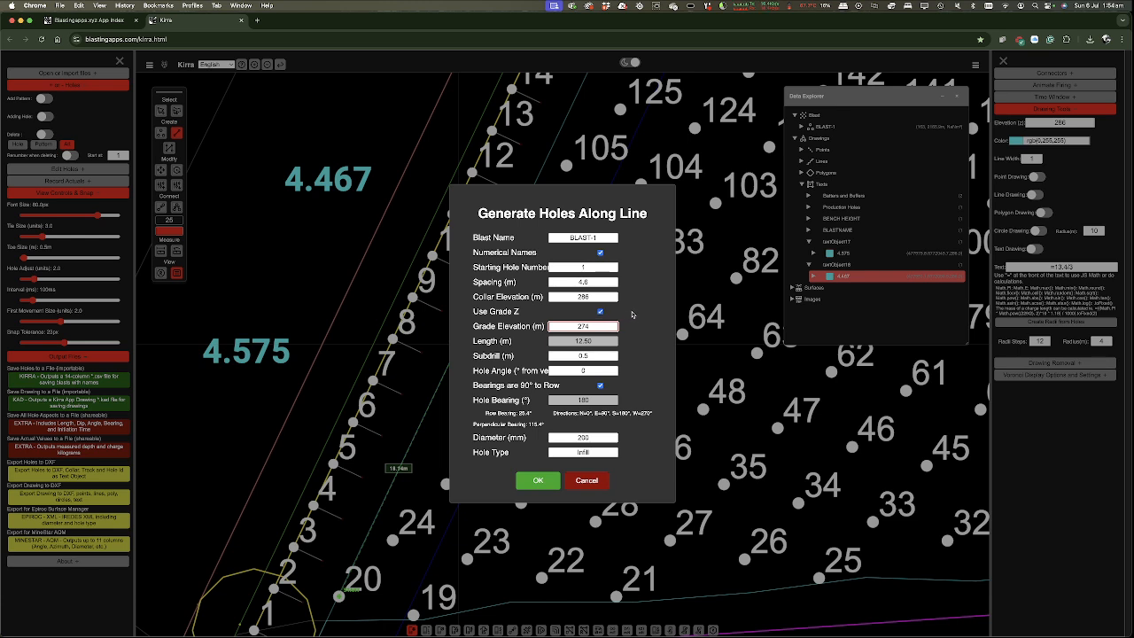
pyautogui.click(600, 311)
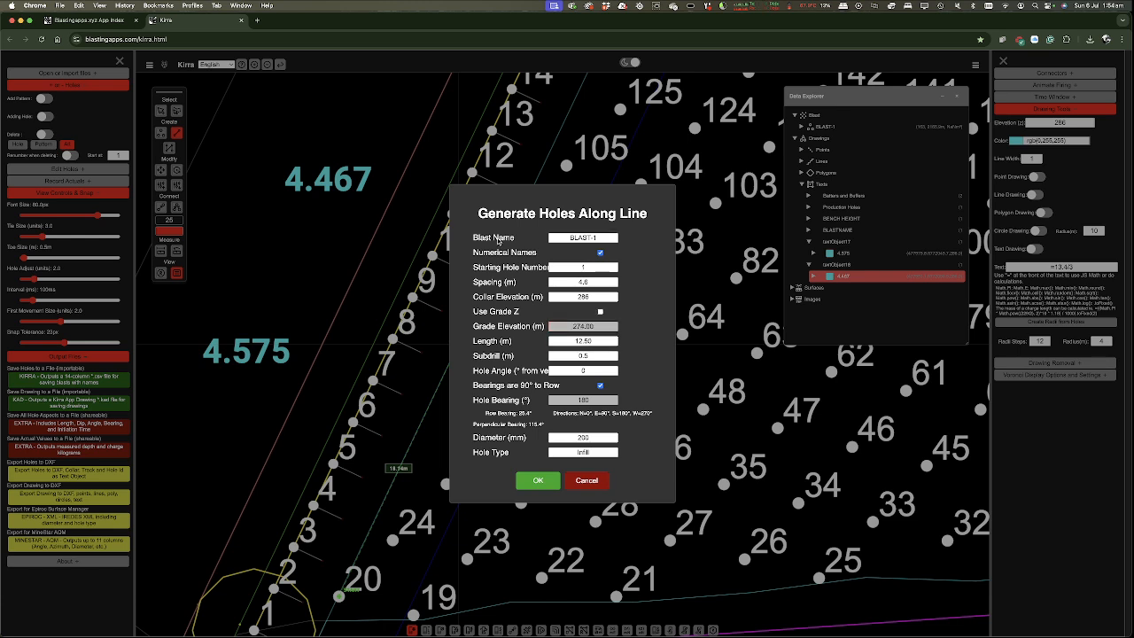
pyautogui.click(600, 311)
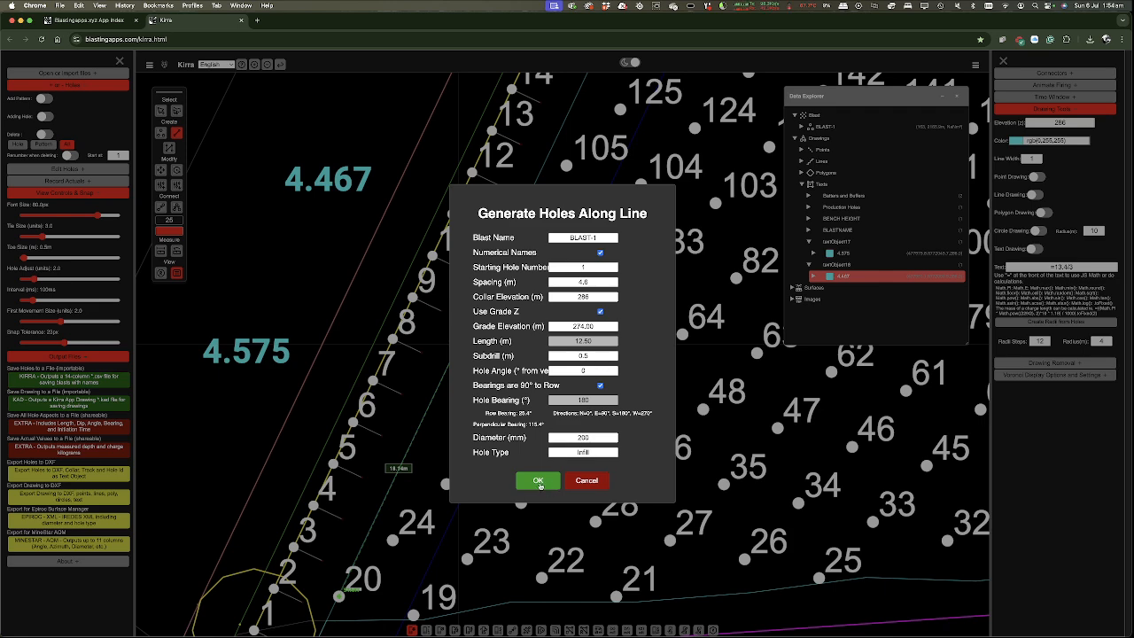
pyautogui.click(538, 483)
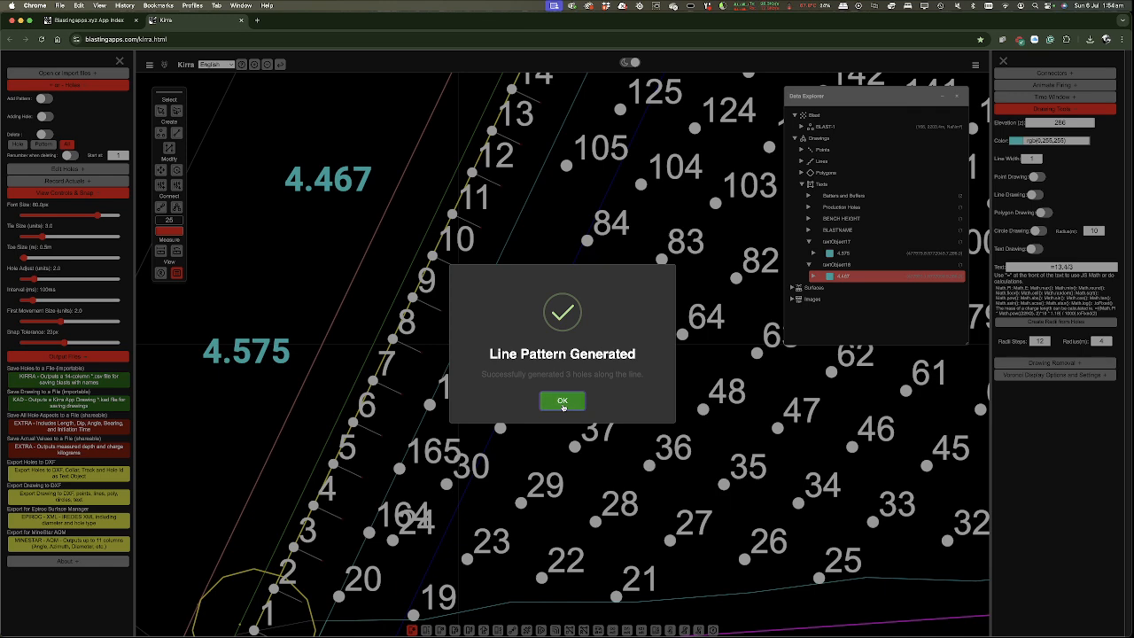
pyautogui.click(563, 401)
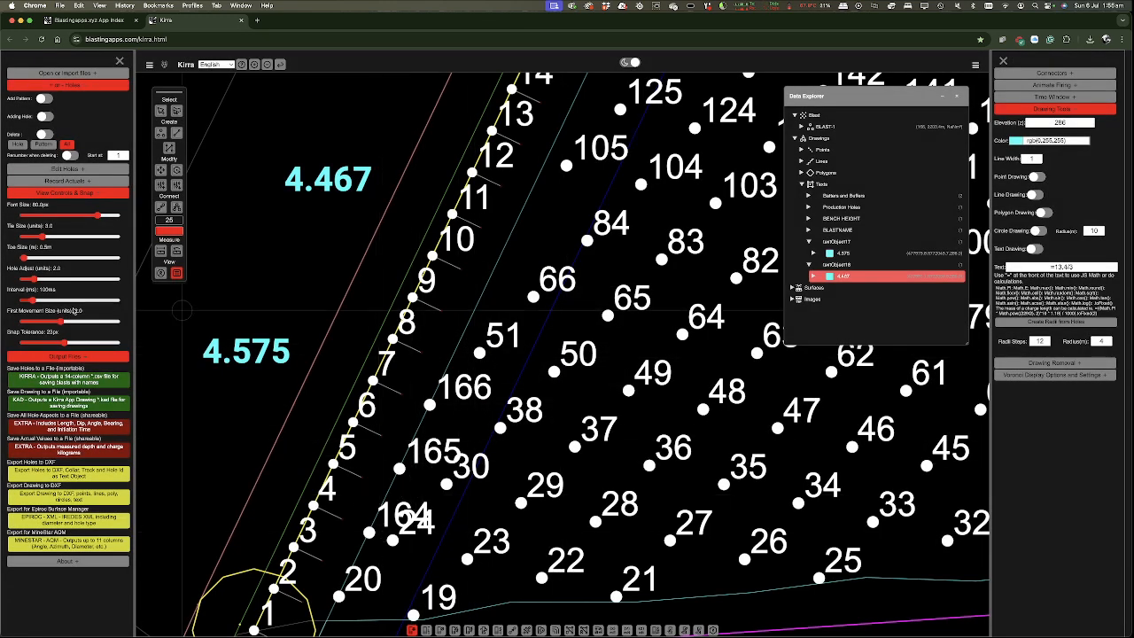
# - Reduce the font size of the labels to about 34 px
pyautogui.moveTo(81, 214); pyautogui.dragTo(55, 225)
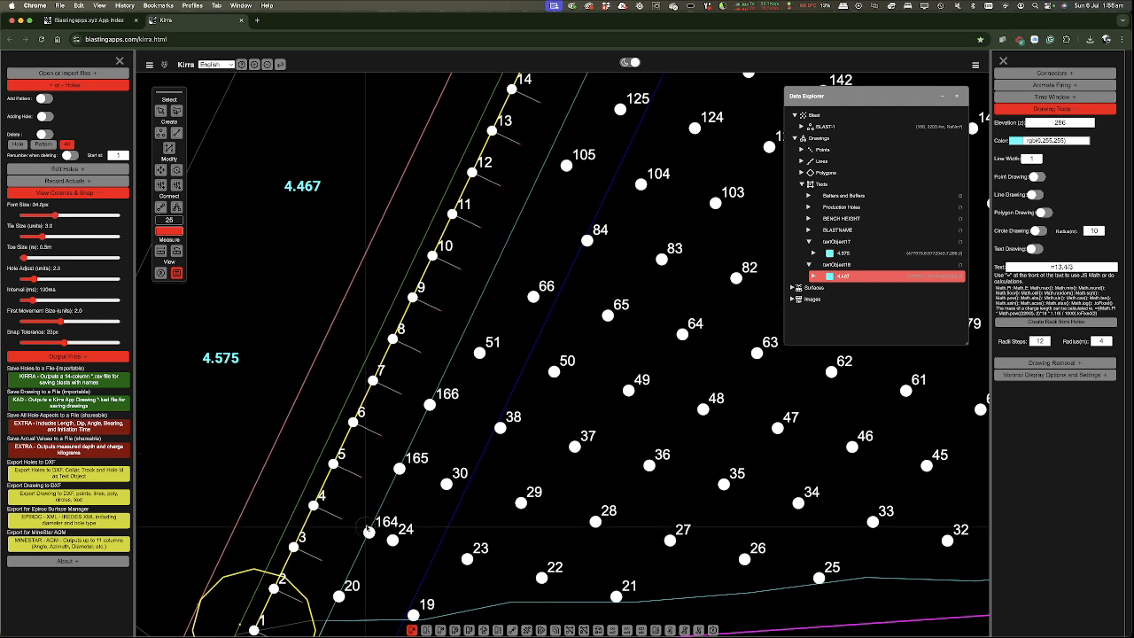
pyautogui.scroll(-2, 489, 408)
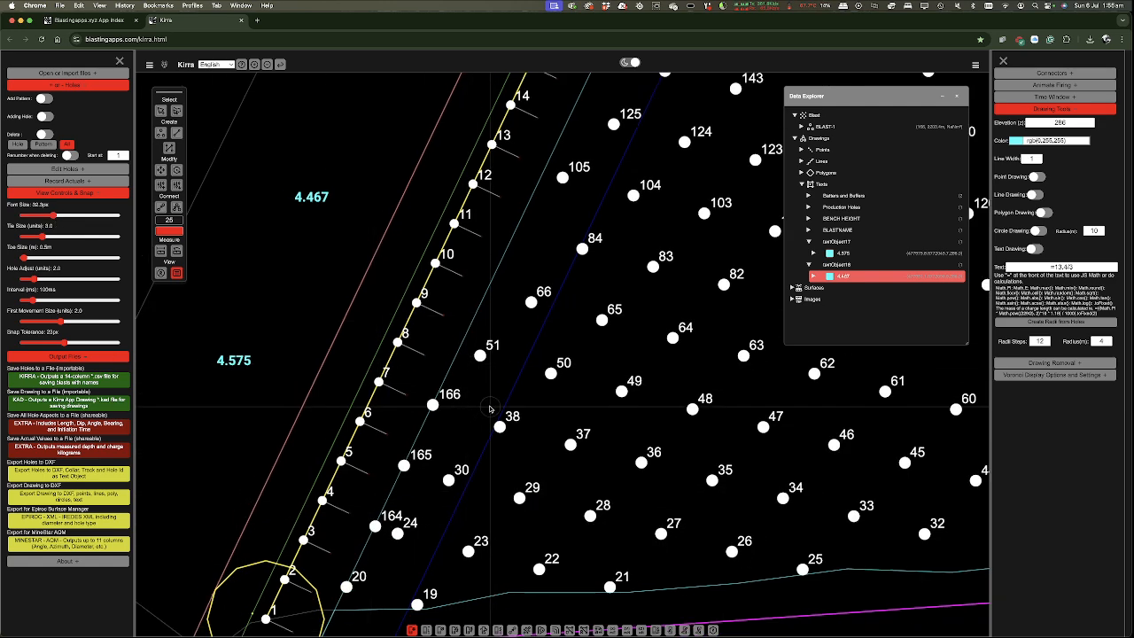
pyautogui.scroll(-1, 490, 409)
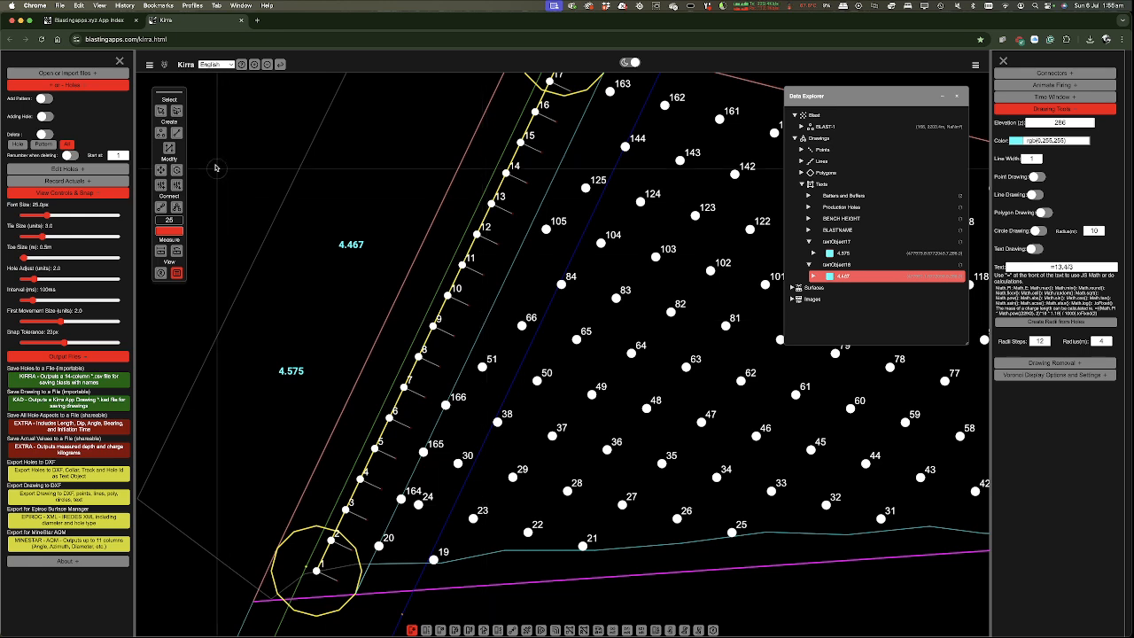
# - Generate another line of infill holes at 4.6 m spacing along the teal offset line, from beside hole 66 to the boundary near hole 163
pyautogui.click(176, 132)
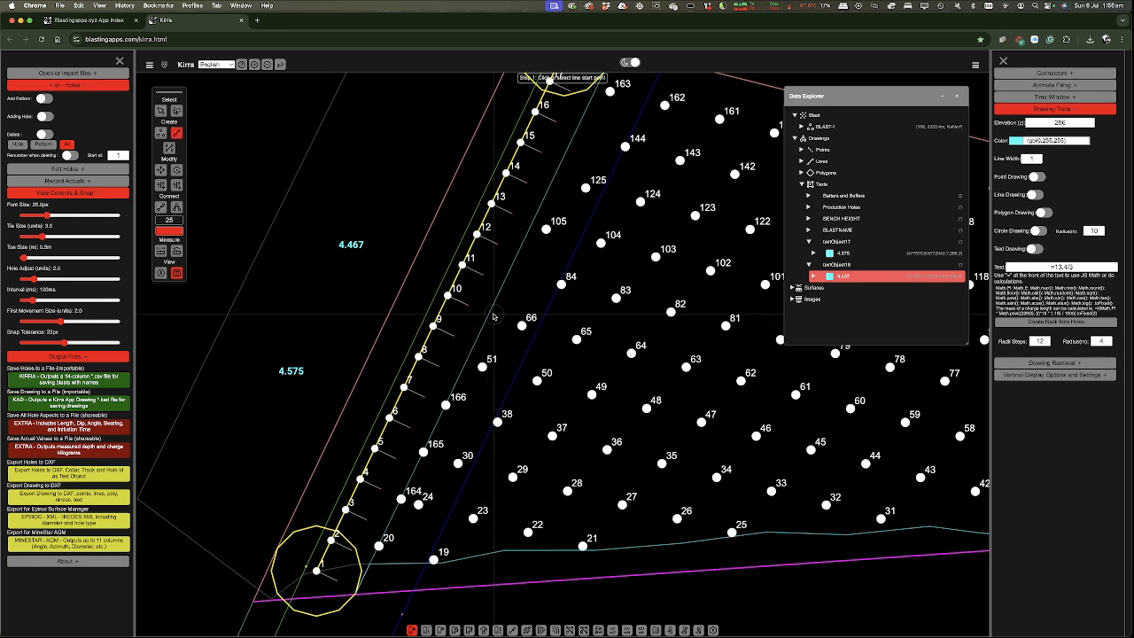
pyautogui.click(493, 314)
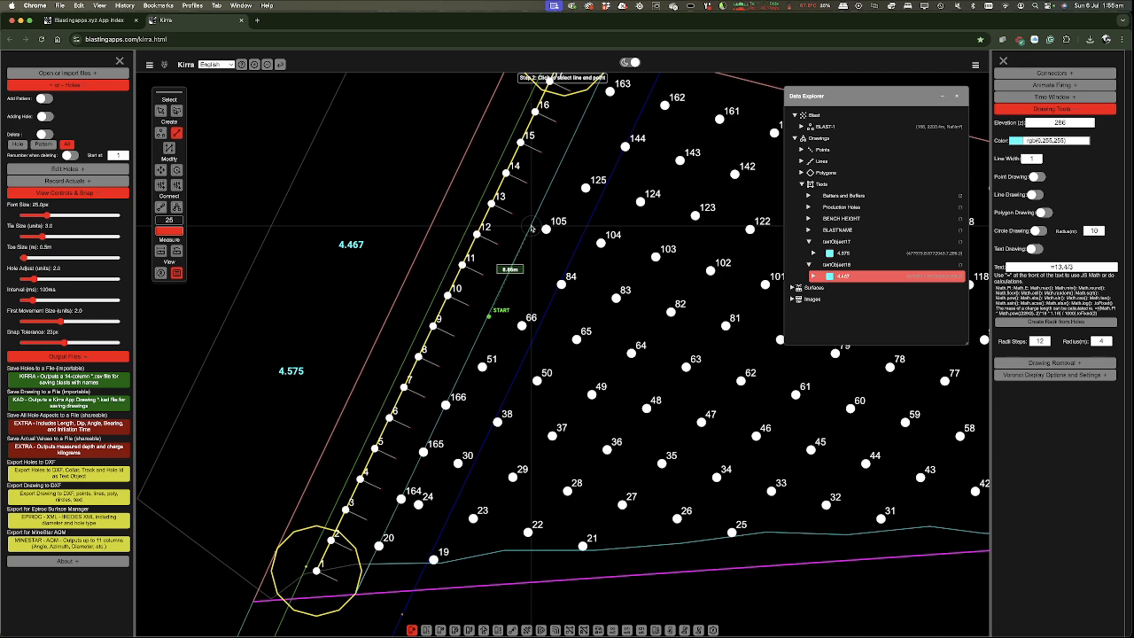
pyautogui.scroll(-2, 529, 221)
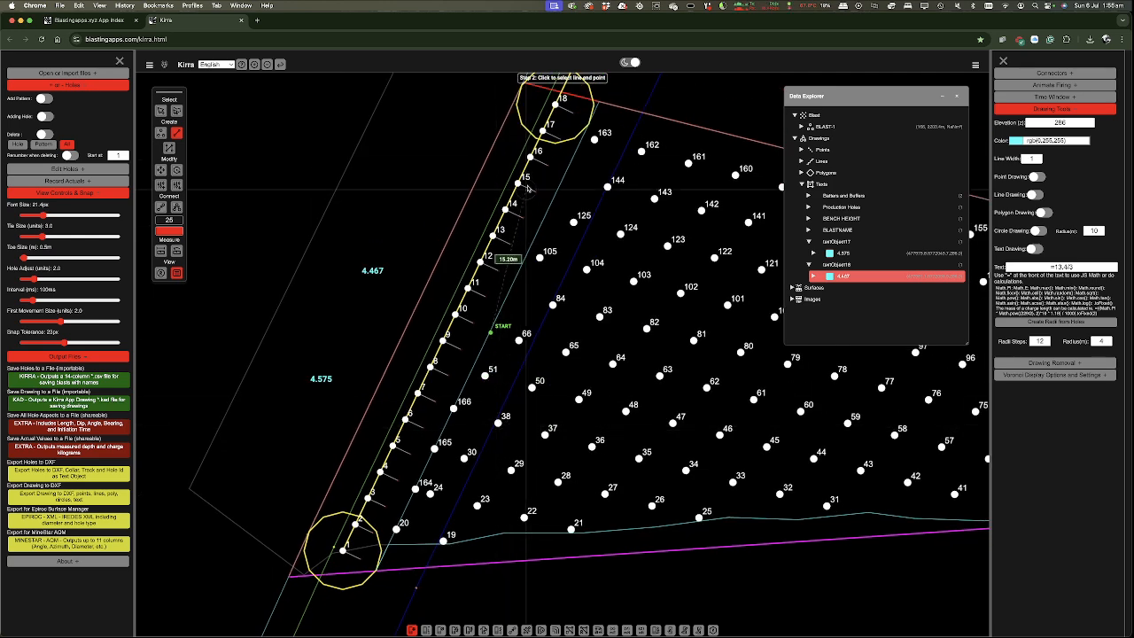
pyautogui.click(581, 137)
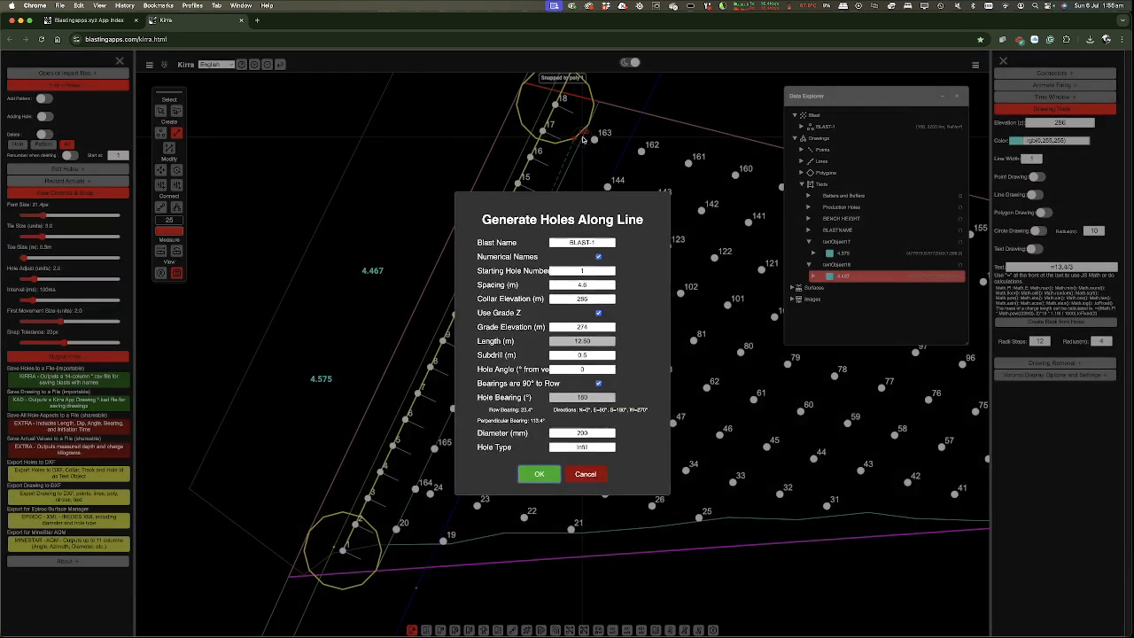
pyautogui.click(528, 483)
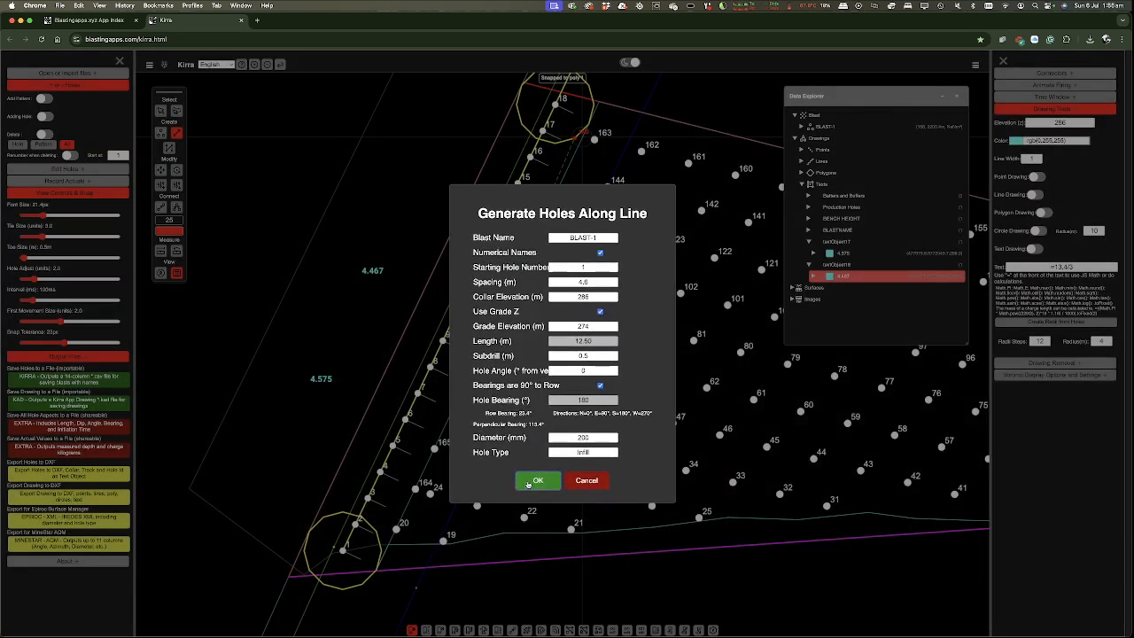
pyautogui.click(574, 405)
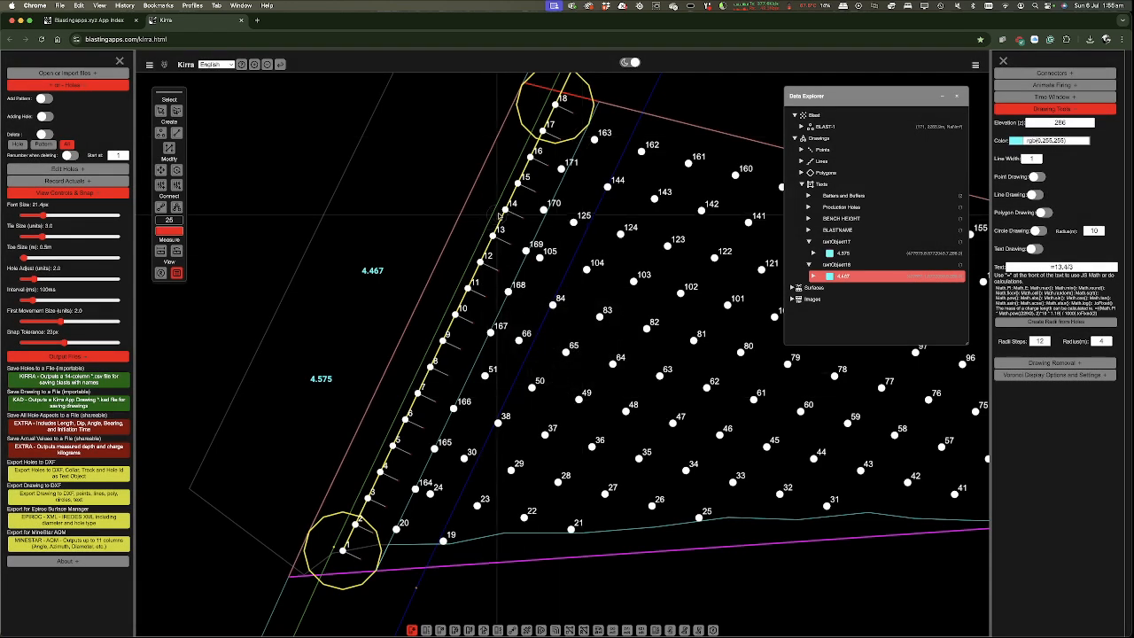
# - Move holes 171 and 170 sideways onto the teal offset line
pyautogui.scroll(5, 549, 147)
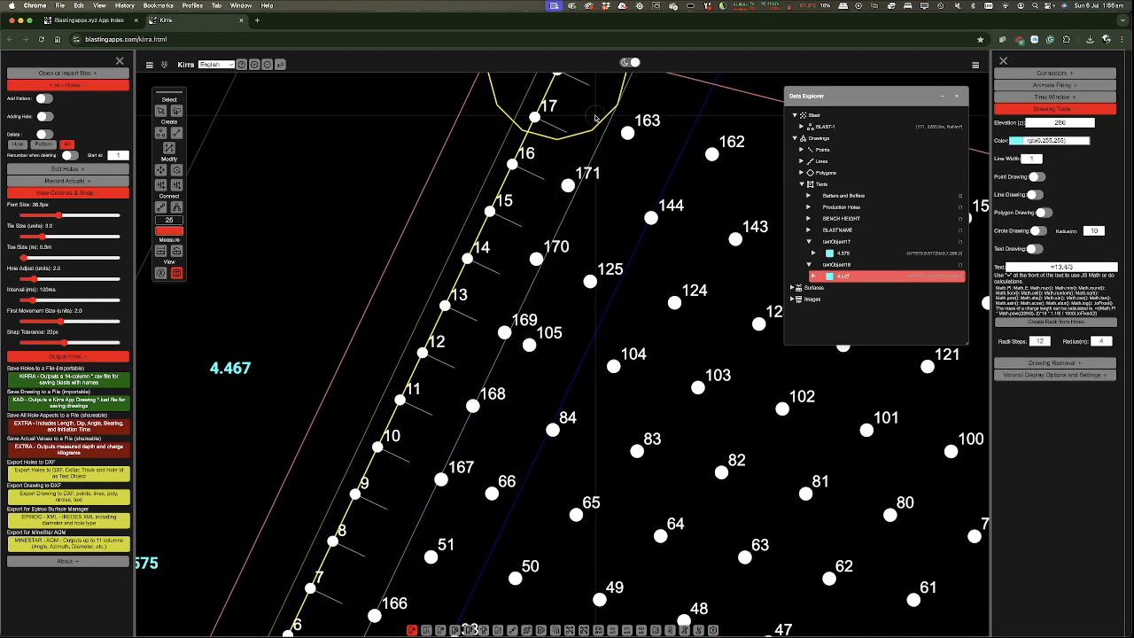
pyautogui.click(161, 111)
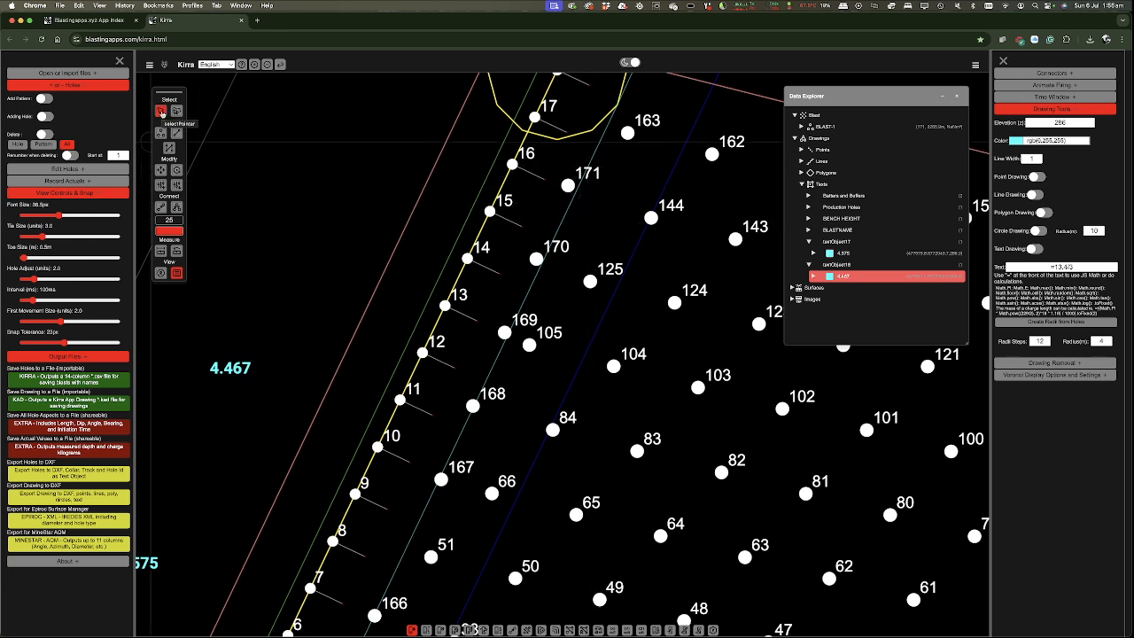
pyautogui.click(160, 170)
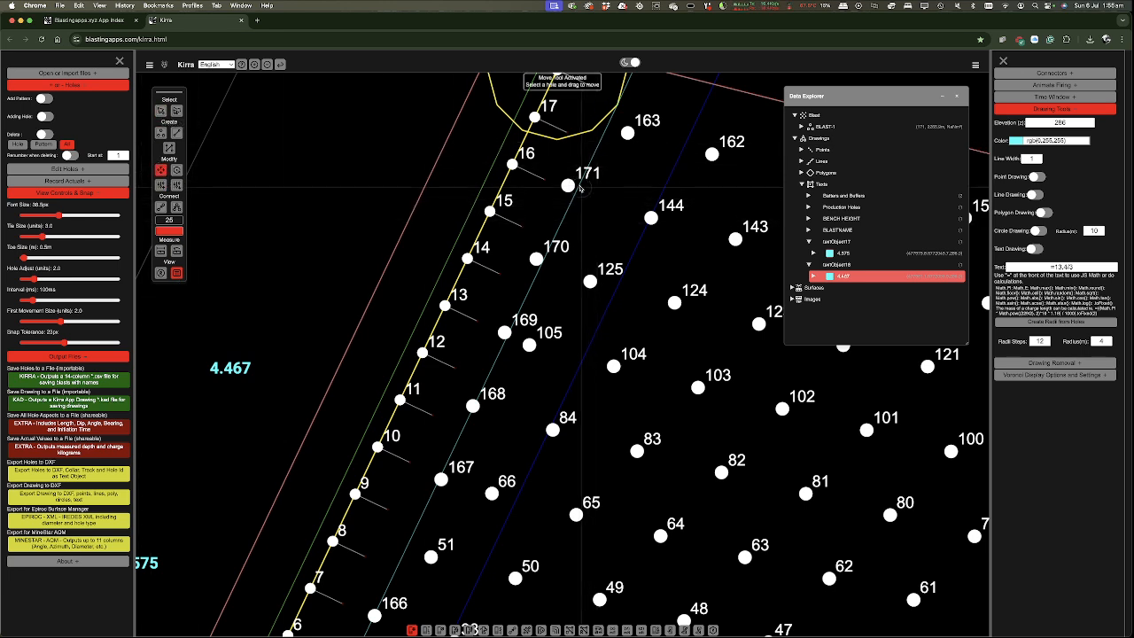
pyautogui.moveTo(567, 184); pyautogui.dragTo(581, 189)
pyautogui.moveTo(538, 260); pyautogui.dragTo(542, 261)
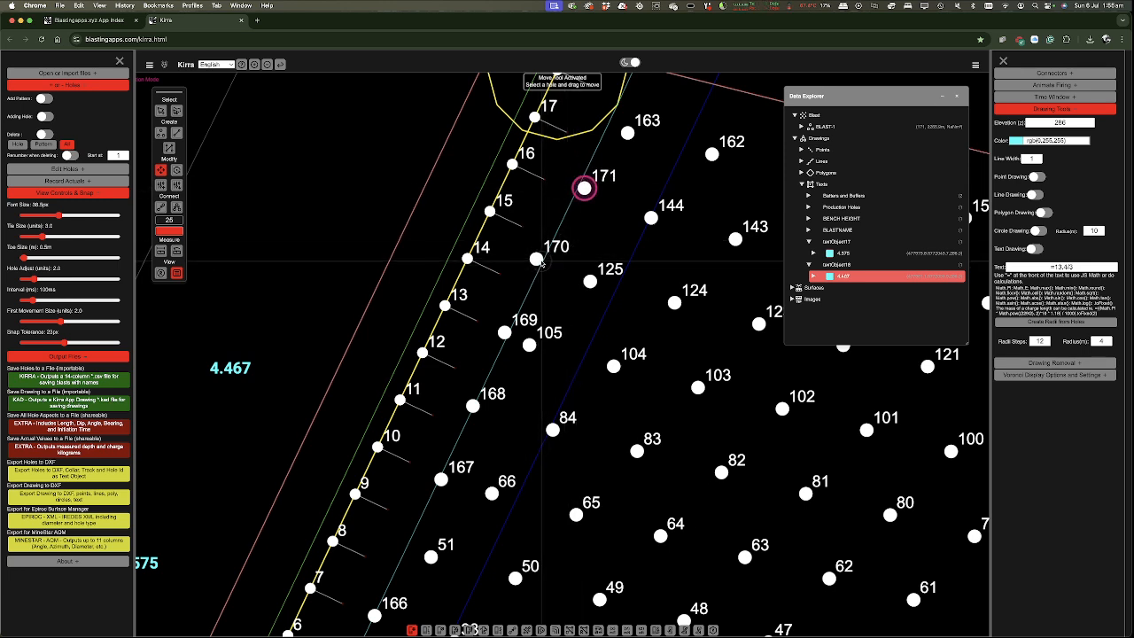
pyautogui.click(539, 259)
pyautogui.moveTo(537, 258); pyautogui.dragTo(547, 265)
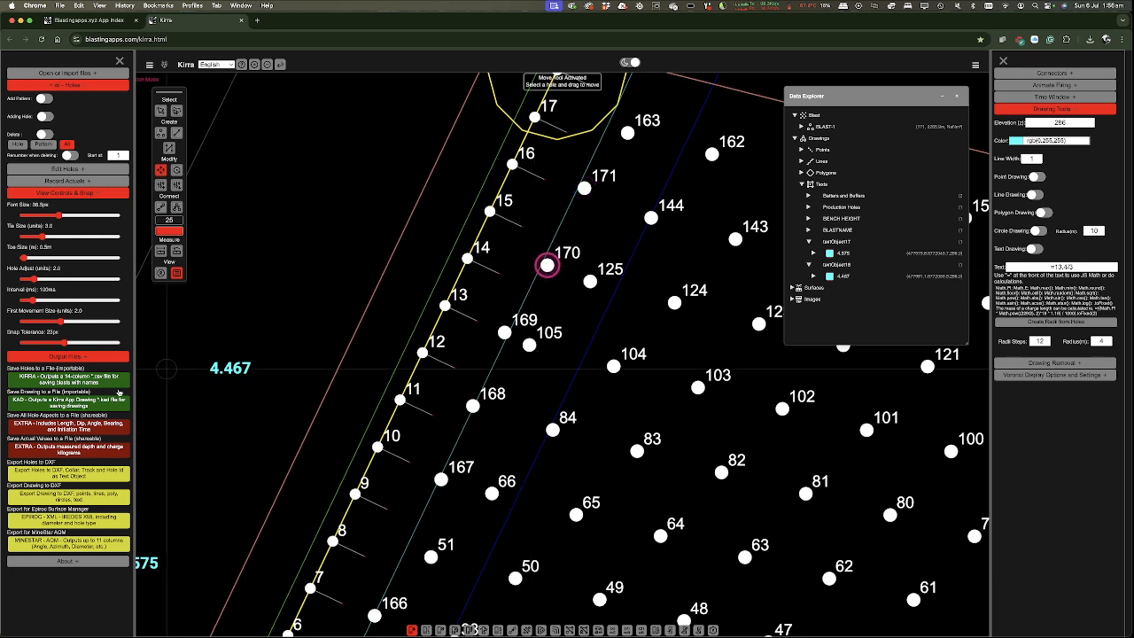
# - Reduce the hole display size to 1.0 and fine-tune holes 170 and 171 so they sit exactly on the teal offset line
pyautogui.moveTo(36, 280); pyautogui.dragTo(24, 279)
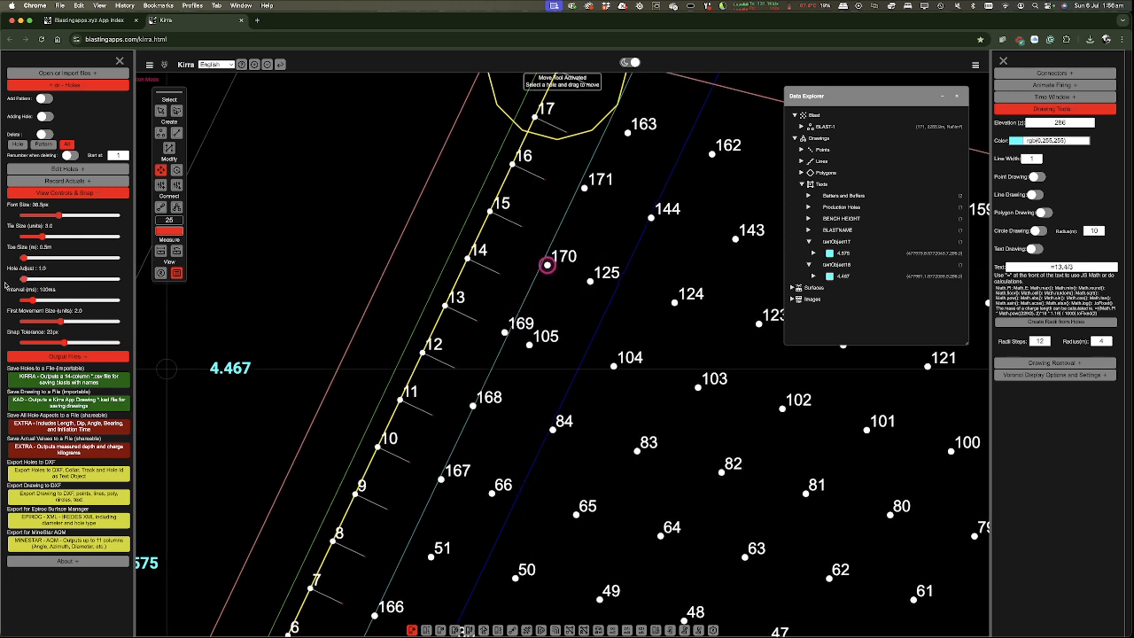
pyautogui.moveTo(584, 193); pyautogui.dragTo(582, 191)
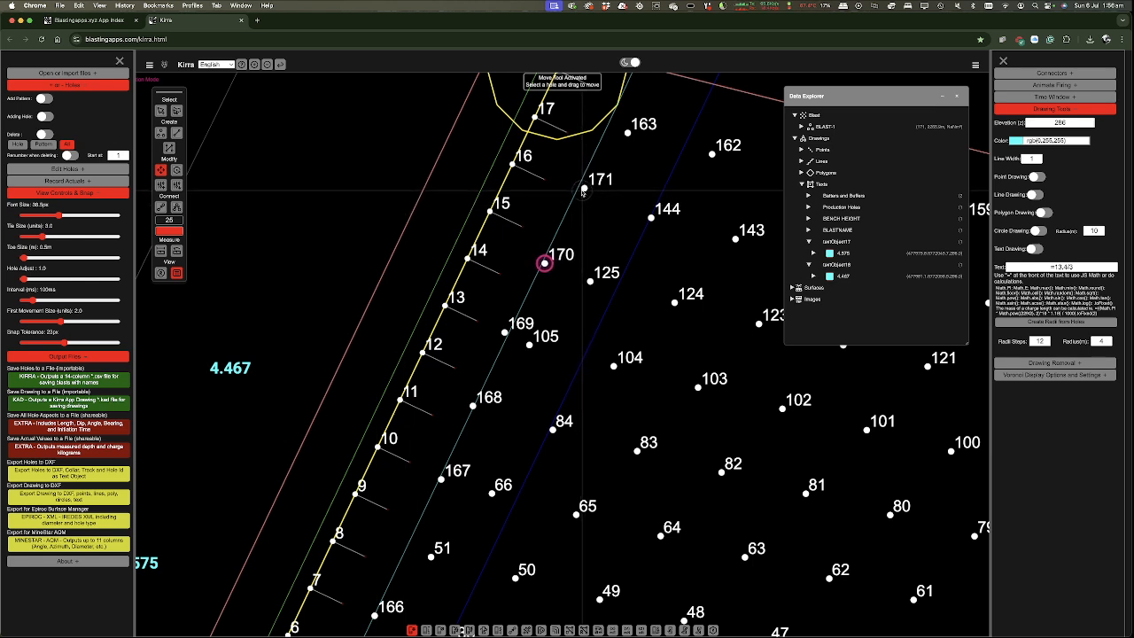
pyautogui.click(584, 189)
pyautogui.moveTo(583, 188); pyautogui.dragTo(581, 187)
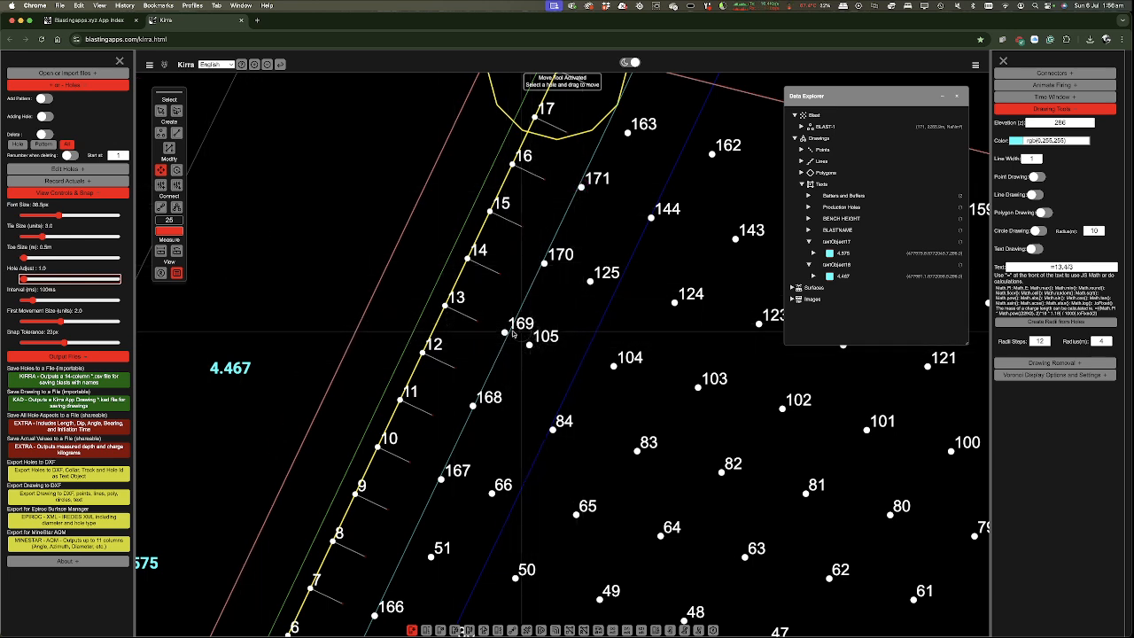
# - Move hole 169 onto the teal offset line
pyautogui.moveTo(511, 333); pyautogui.dragTo(509, 335)
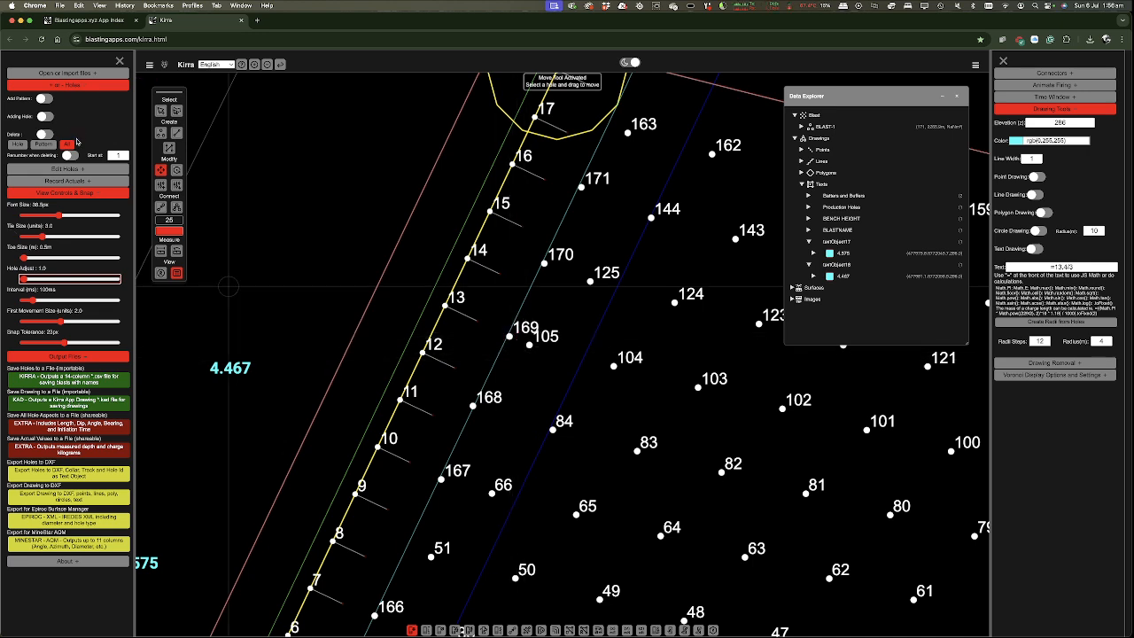
pyautogui.click(160, 251)
pyautogui.moveTo(509, 338)
pyautogui.mouseDown()
pyautogui.moveTo(577, 357)
pyautogui.moveTo(509, 337)
pyautogui.mouseUp()
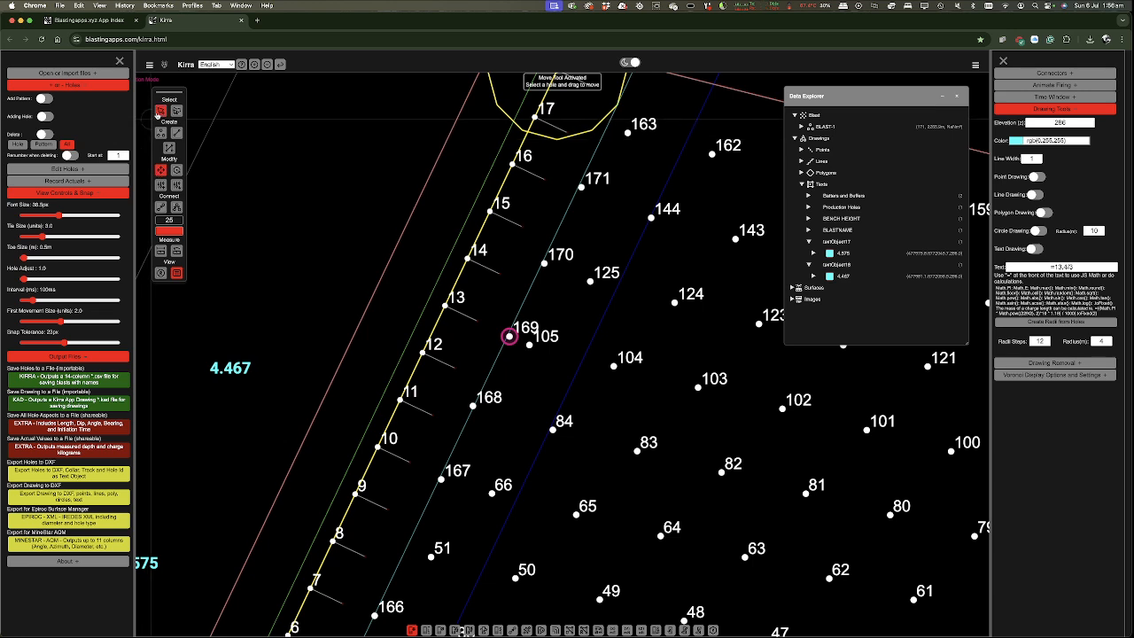
# - Measure the distance from hole 169 to hole 104 and move hole 105 to about midway between them
pyautogui.click(161, 252)
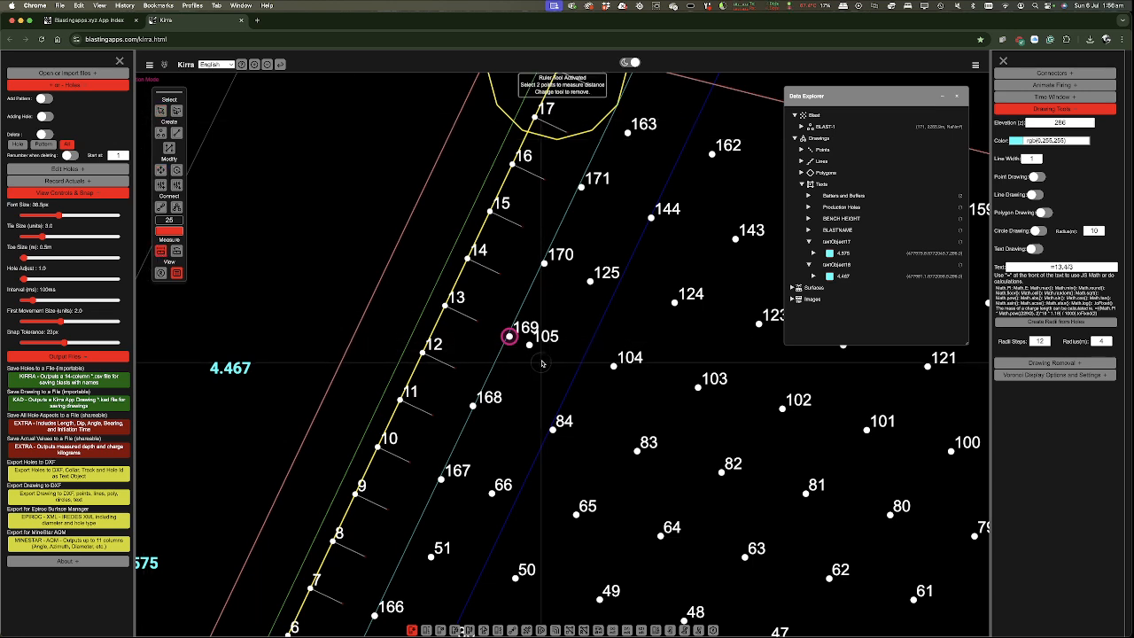
pyautogui.click(508, 337)
pyautogui.click(614, 365)
pyautogui.scroll(6, 553, 378)
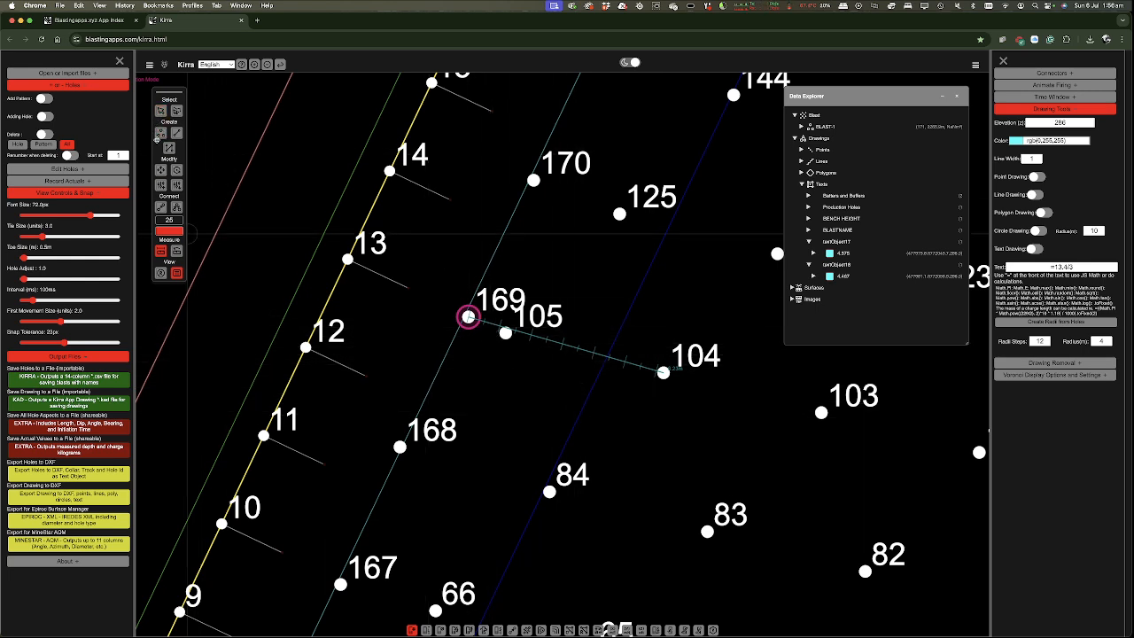
pyautogui.click(160, 170)
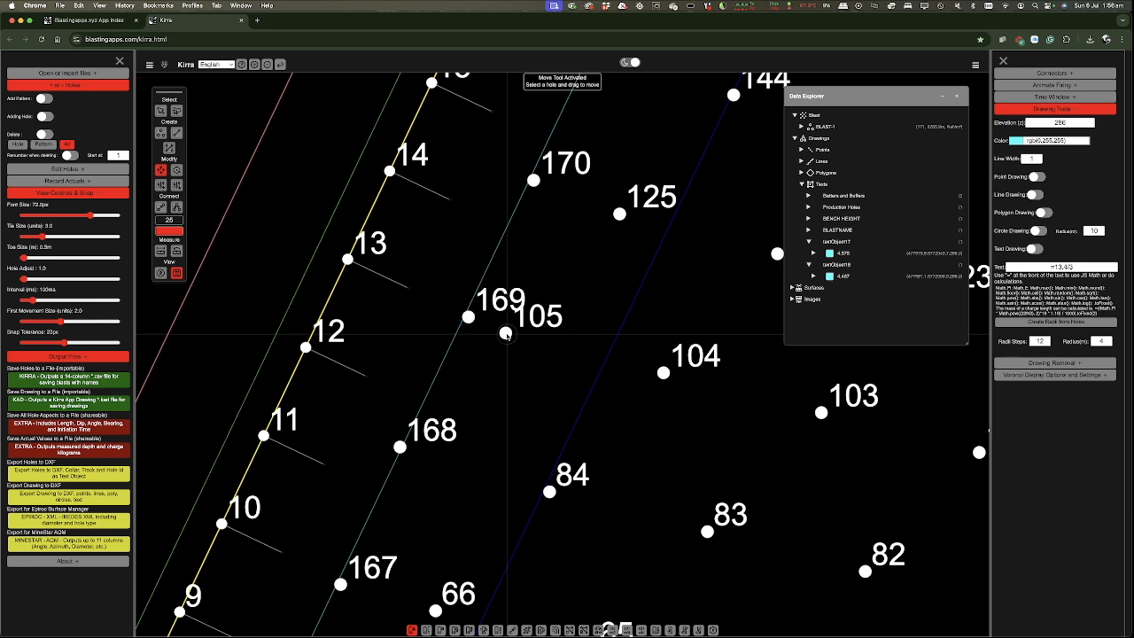
pyautogui.moveTo(505, 333); pyautogui.dragTo(556, 346)
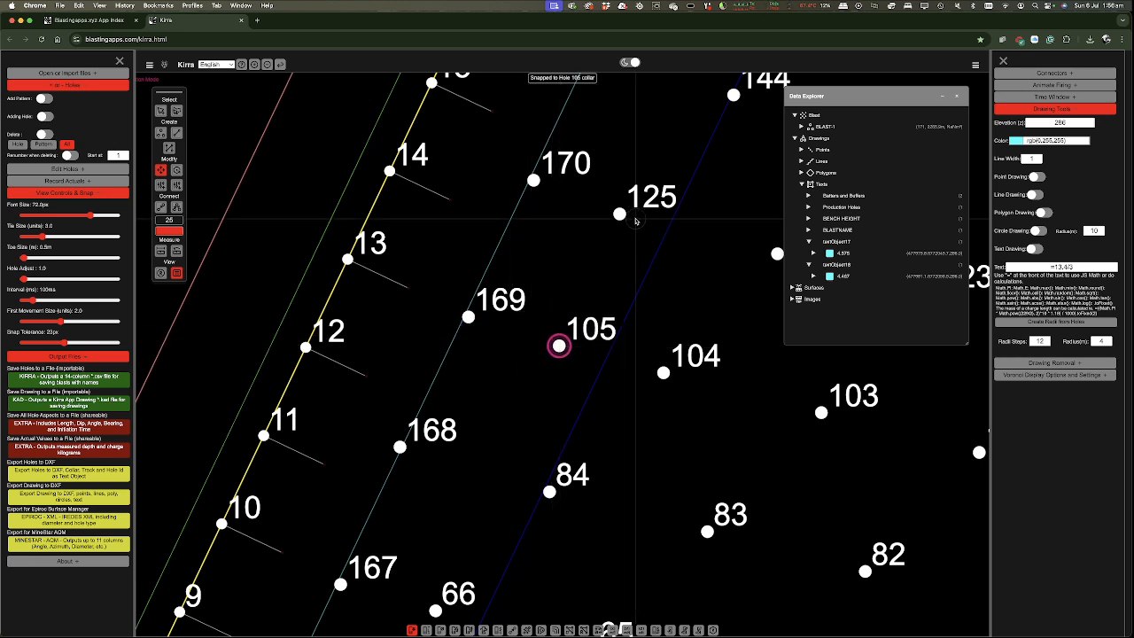
# - Shift hole 125 towards the middle of the gap between holes 170 and 124, and hole 66 between holes 167 and 65
pyautogui.moveTo(620, 215); pyautogui.dragTo(646, 221)
pyautogui.scroll(-5, 538, 222)
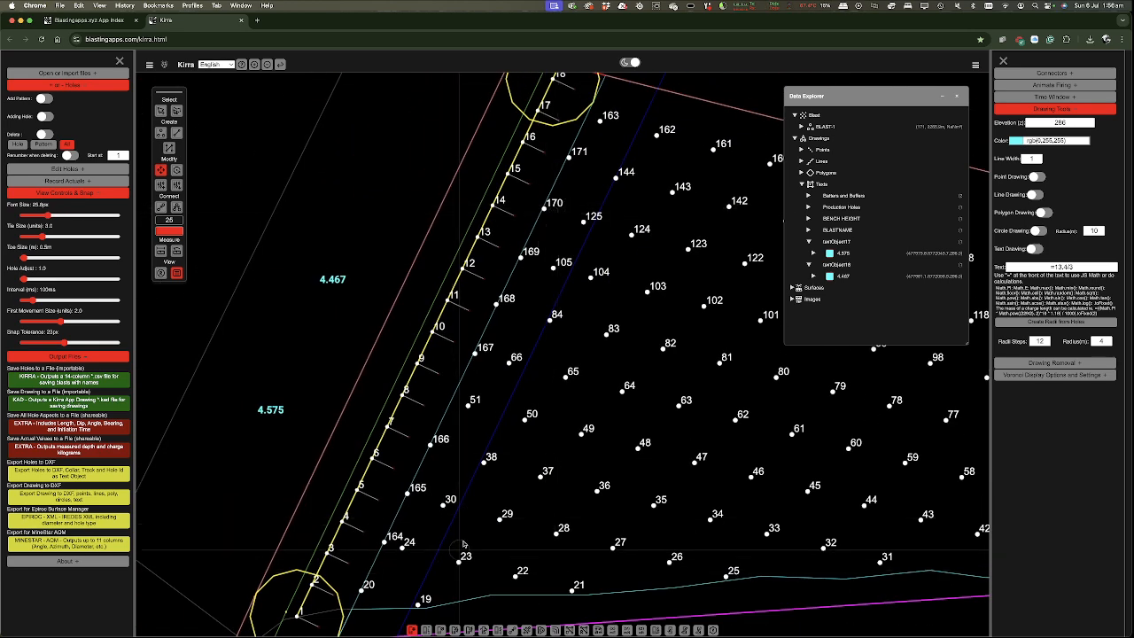
pyautogui.scroll(3, 575, 287)
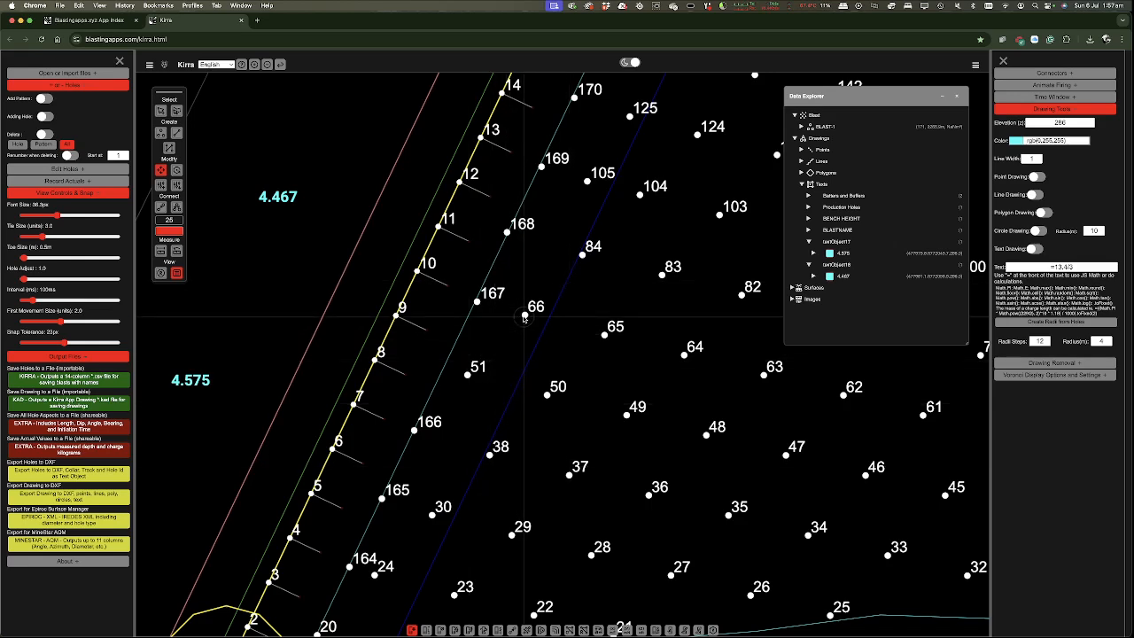
pyautogui.moveTo(524, 317); pyautogui.dragTo(531, 322)
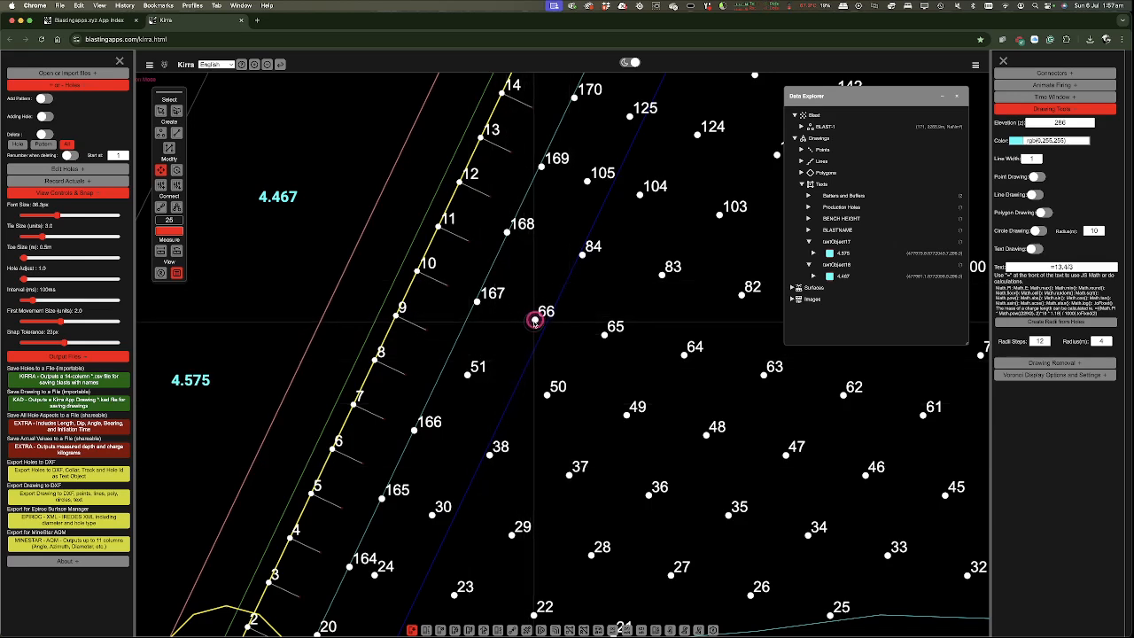
# - Examine the spacing of the infill holes along the teal offset line and check hole 168's alignment with it
pyautogui.scroll(-2, 547, 392)
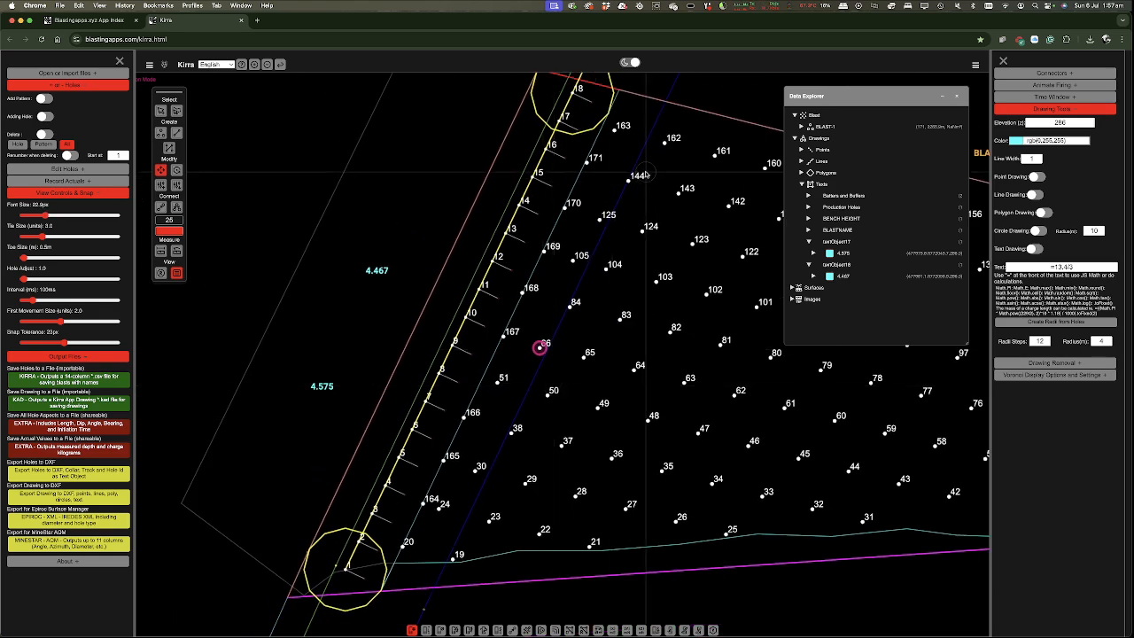
pyautogui.scroll(2, 474, 468)
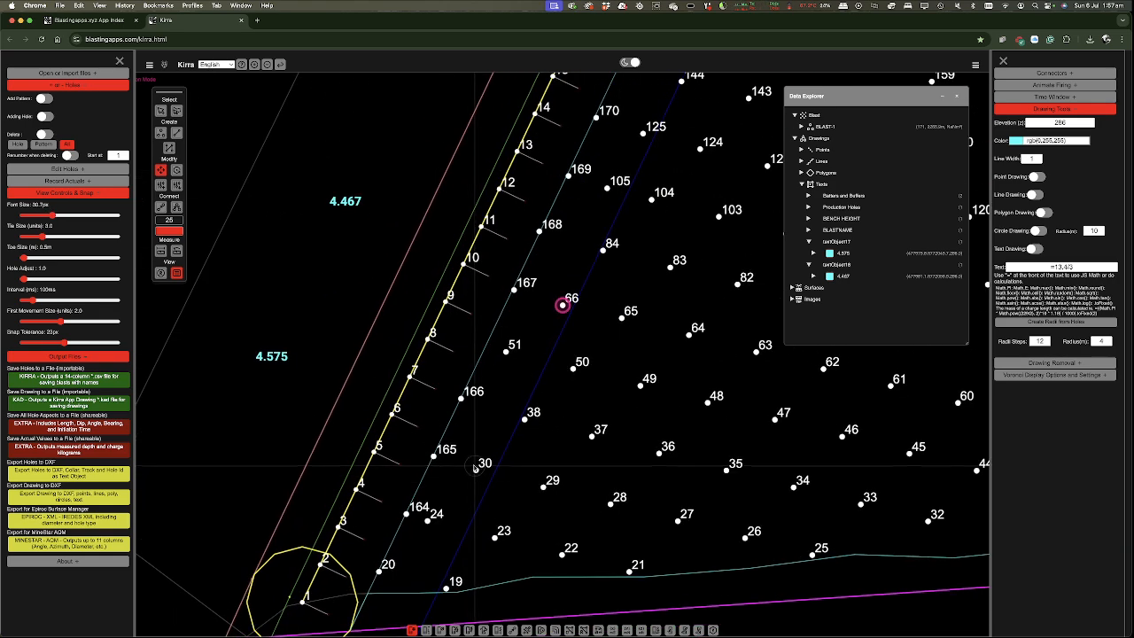
pyautogui.scroll(2, 475, 467)
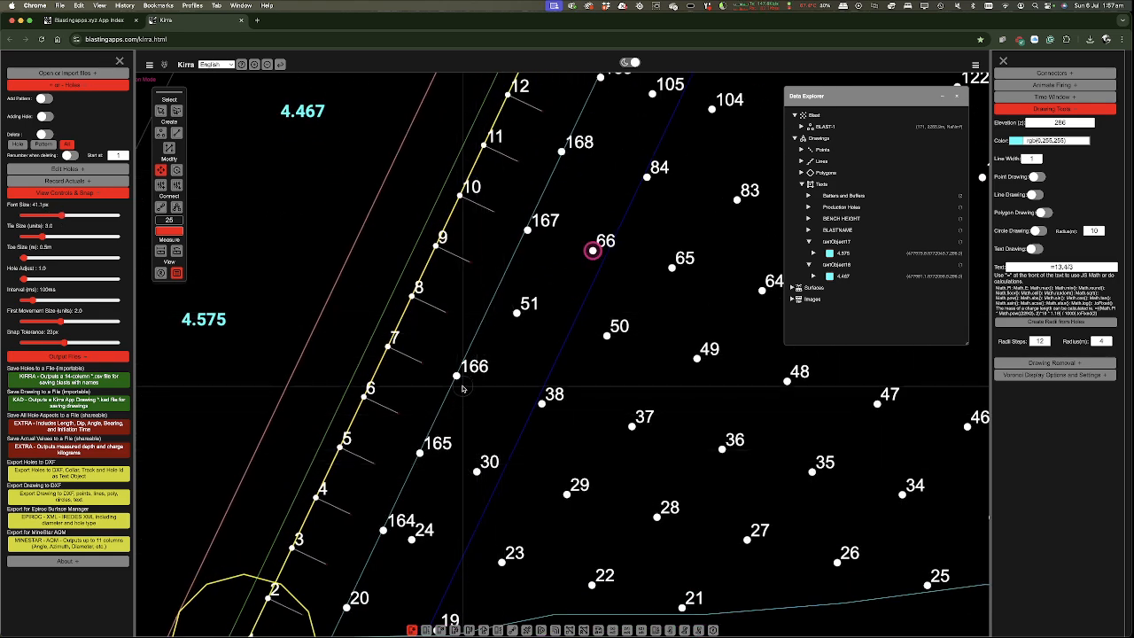
pyautogui.scroll(-3, 461, 388)
pyautogui.scroll(3, 531, 237)
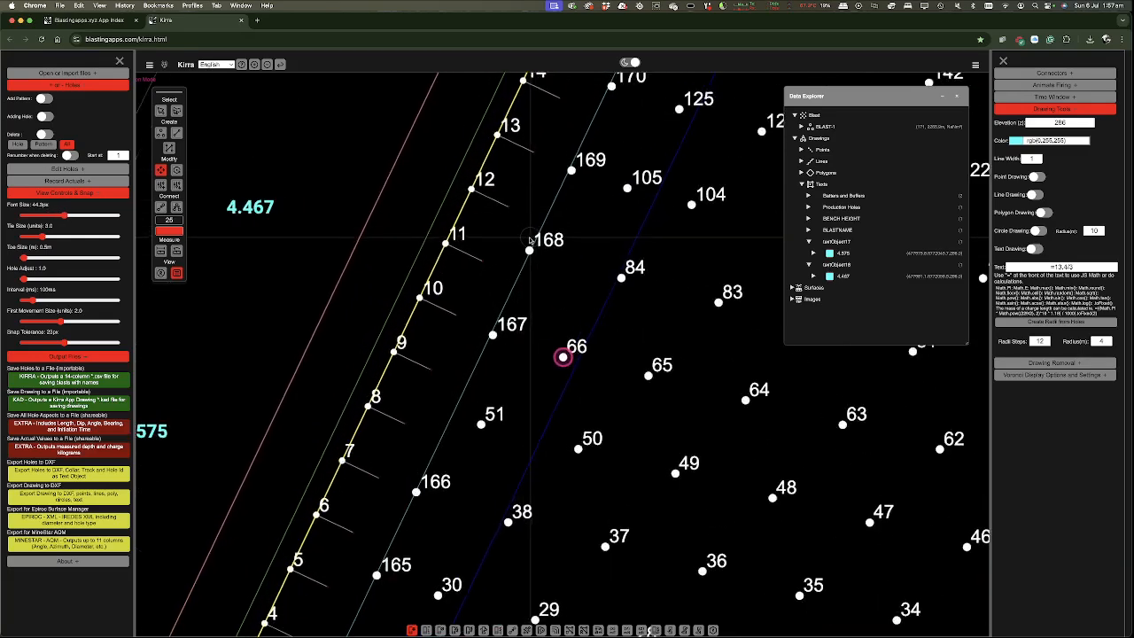
pyautogui.scroll(3, 531, 237)
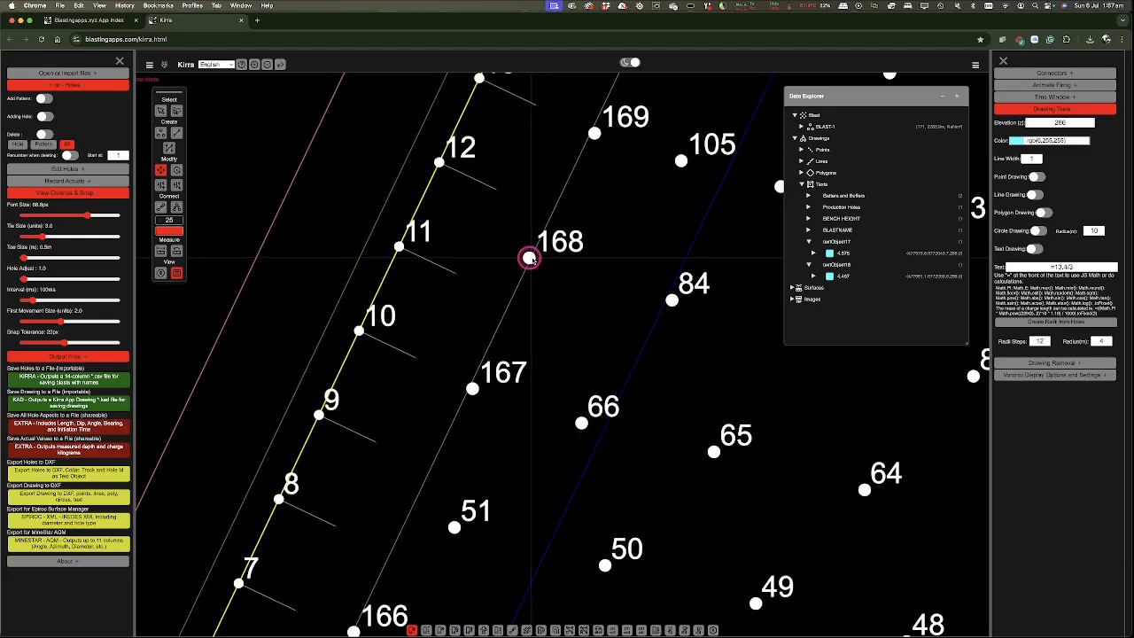
pyautogui.scroll(-6, 550, 356)
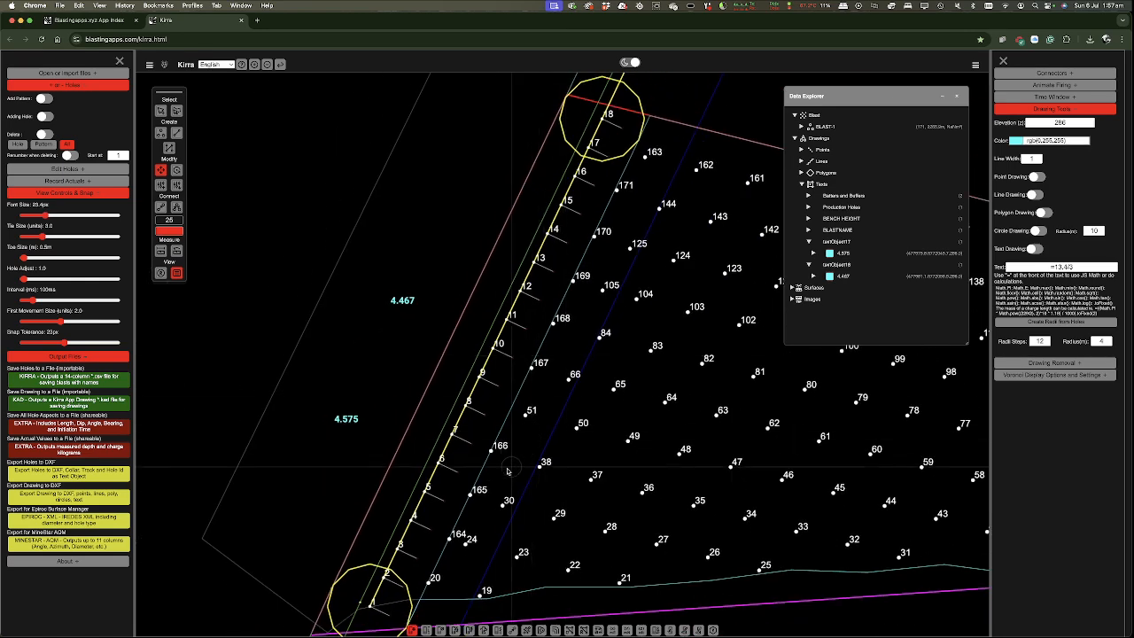
# - Move hole 24 towards the gap between holes 164 and 23, and move hole 19 up inside the lower teal line
pyautogui.scroll(5, 514, 460)
pyautogui.scroll(-6, 526, 406)
pyautogui.scroll(3, 496, 495)
pyautogui.scroll(5, 496, 495)
pyautogui.moveTo(505, 400); pyautogui.dragTo(530, 403)
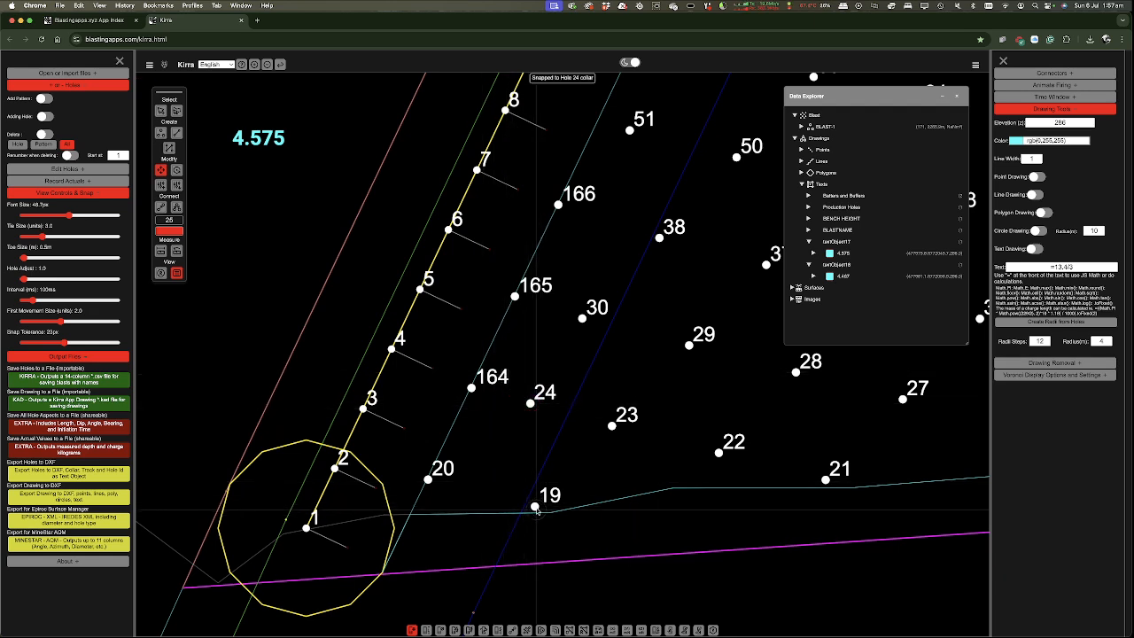
pyautogui.moveTo(536, 505); pyautogui.dragTo(551, 488)
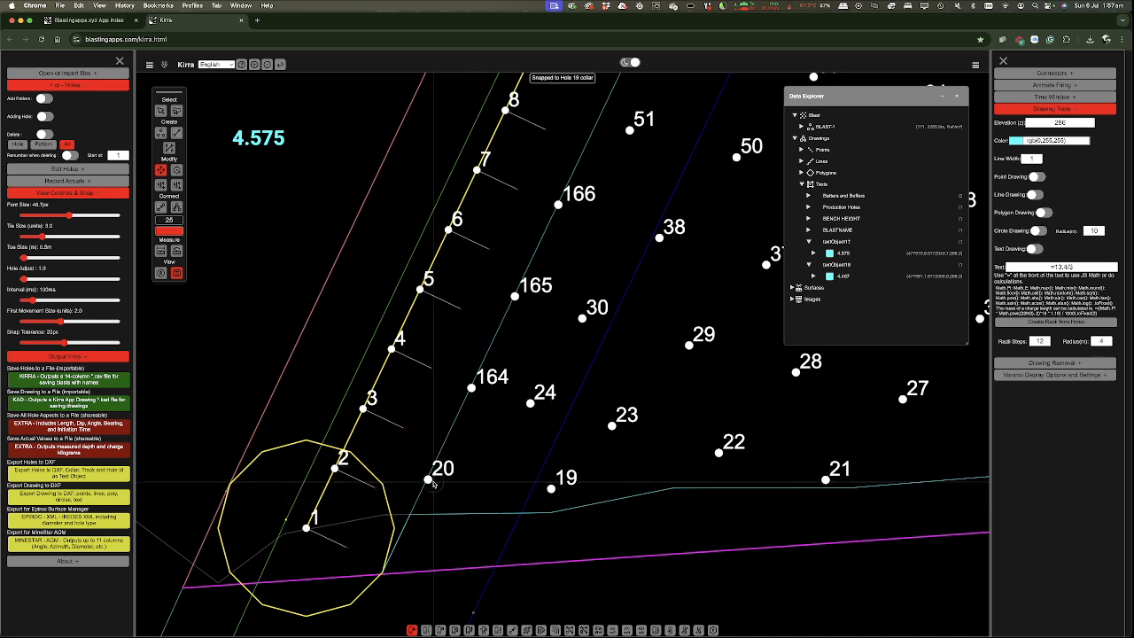
# - Shift holes 23, 24 and 30 slightly sideways, away from the teal offset line, to even out their spacing
pyautogui.moveTo(611, 426); pyautogui.dragTo(621, 426)
pyautogui.moveTo(533, 403); pyautogui.dragTo(539, 405)
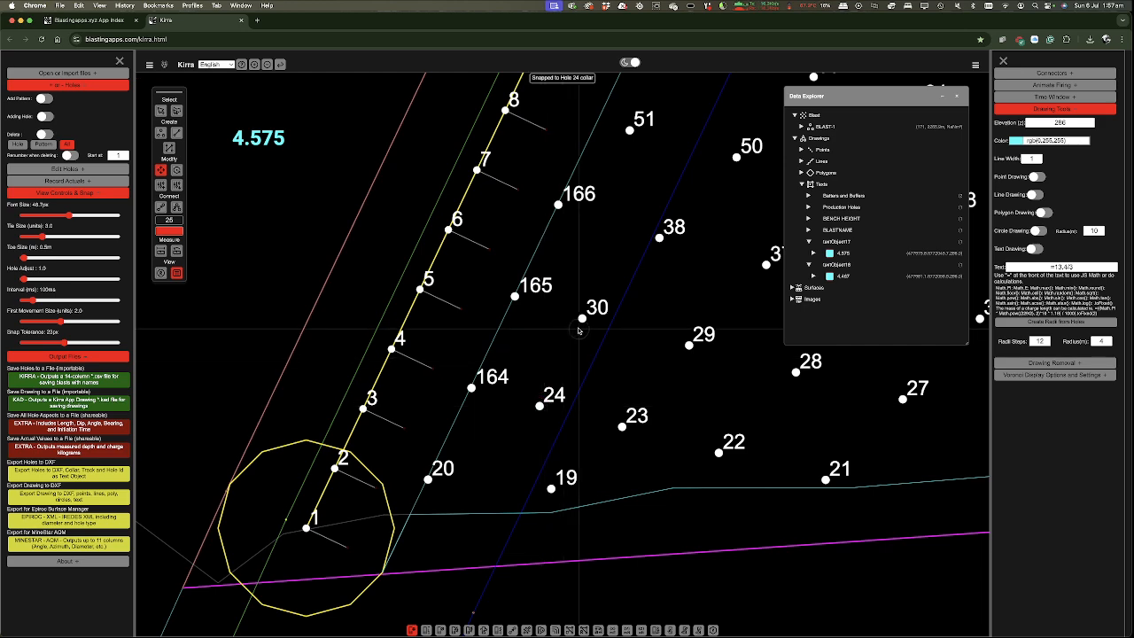
pyautogui.moveTo(581, 321); pyautogui.dragTo(597, 320)
# - Set the font size to 32.0 px and delete hole 145 on the blast boundary, with renumbering from 1 enabled
pyautogui.scroll(-5, 597, 321)
pyautogui.scroll(-5, 523, 401)
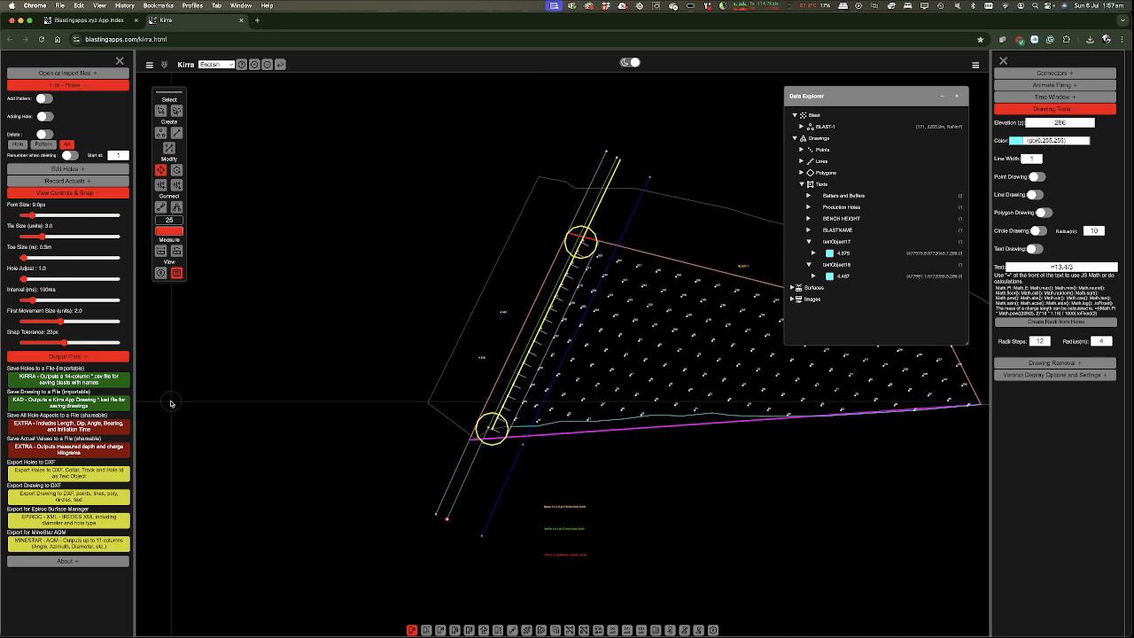
pyautogui.scroll(-3, 169, 397)
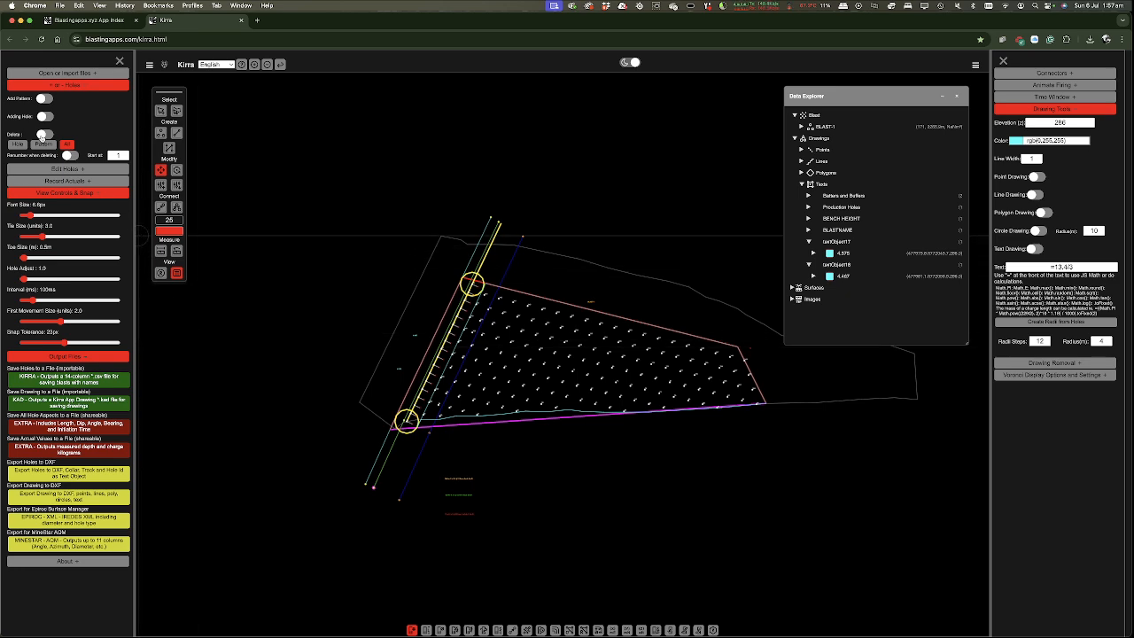
pyautogui.click(41, 137)
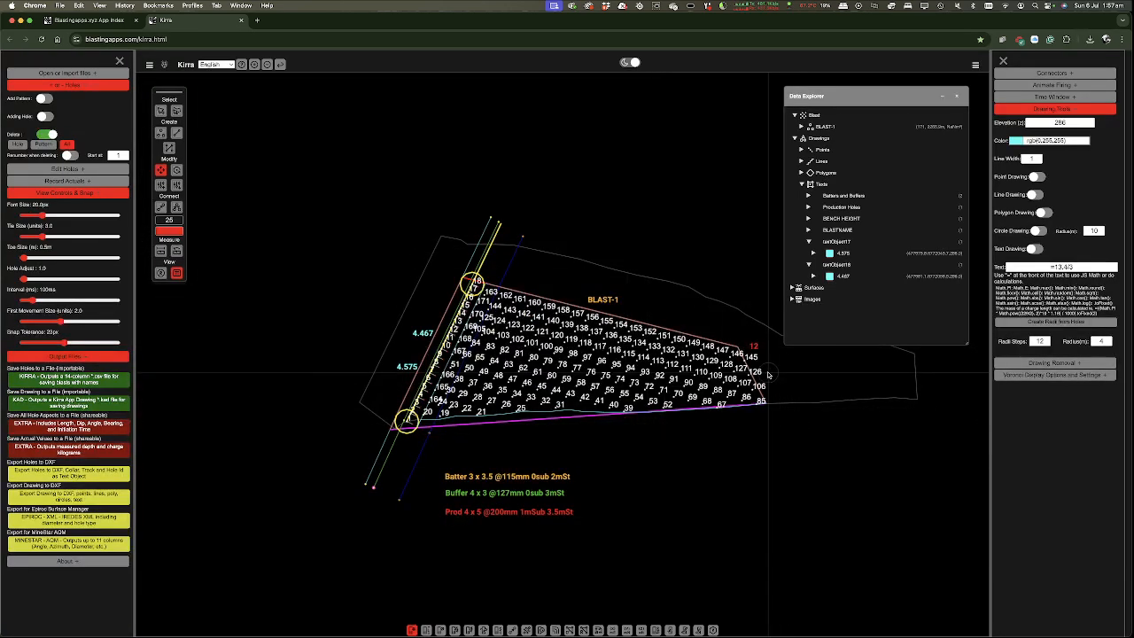
pyautogui.scroll(5, 760, 381)
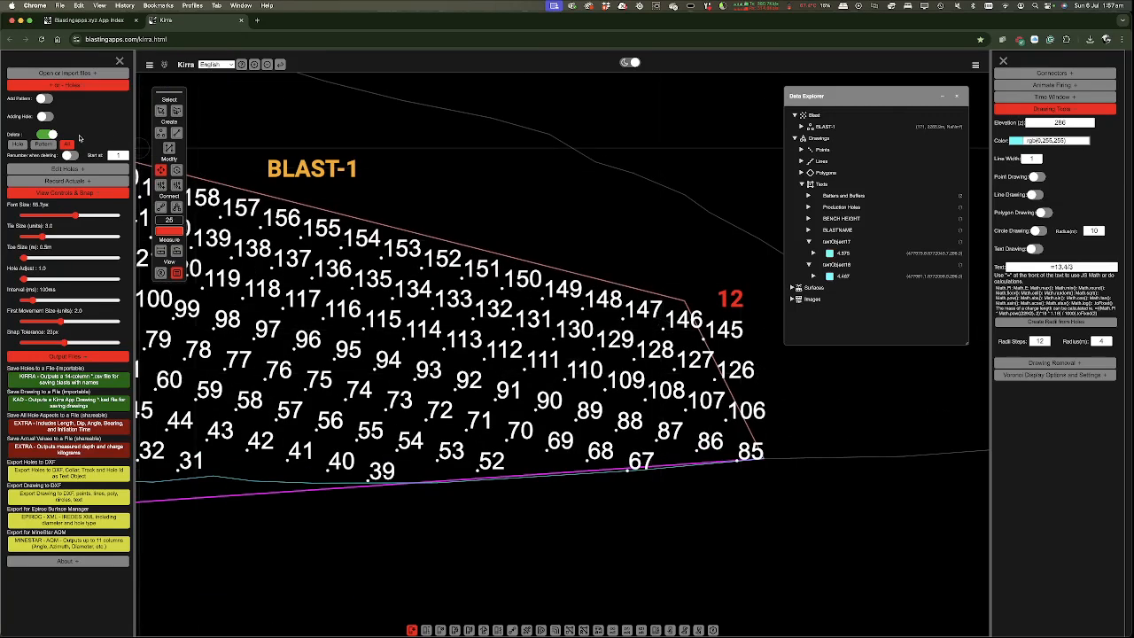
pyautogui.click(55, 217)
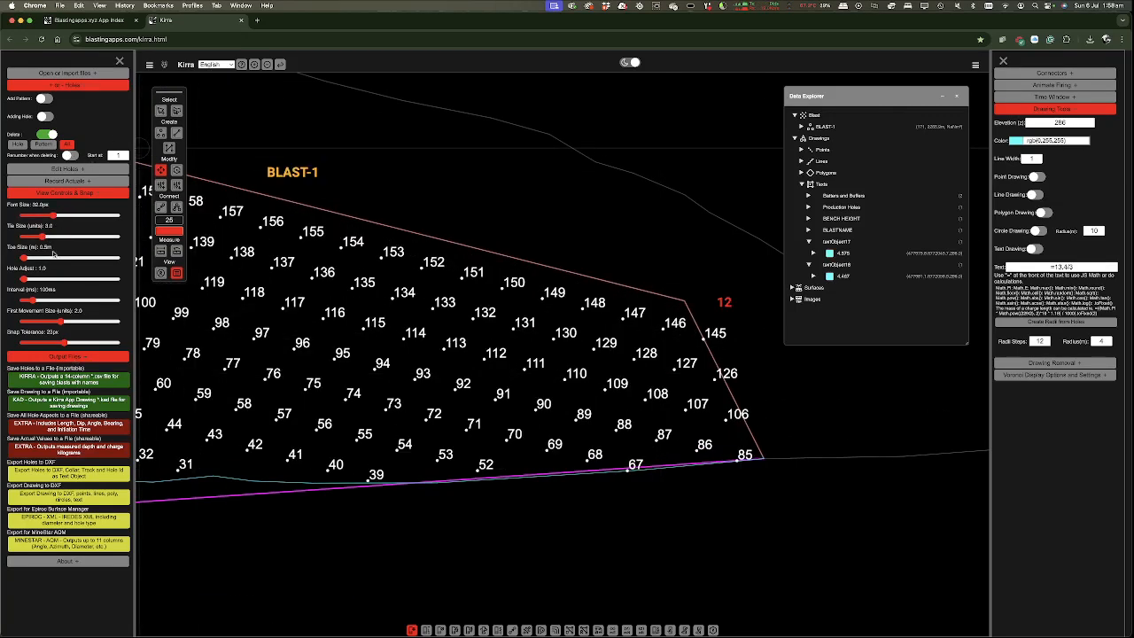
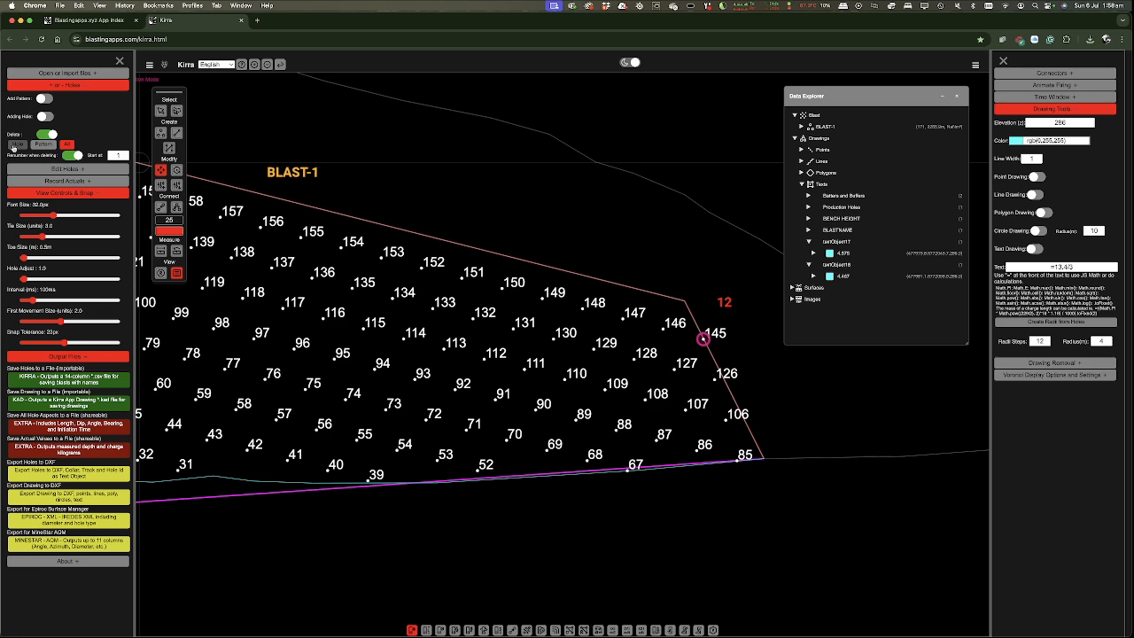
pyautogui.click(13, 147)
# - Examine the renumbered hole labels across the whole BLAST-1 pattern, from the presplit row to the far sloping boundary
pyautogui.scroll(-10, 811, 390)
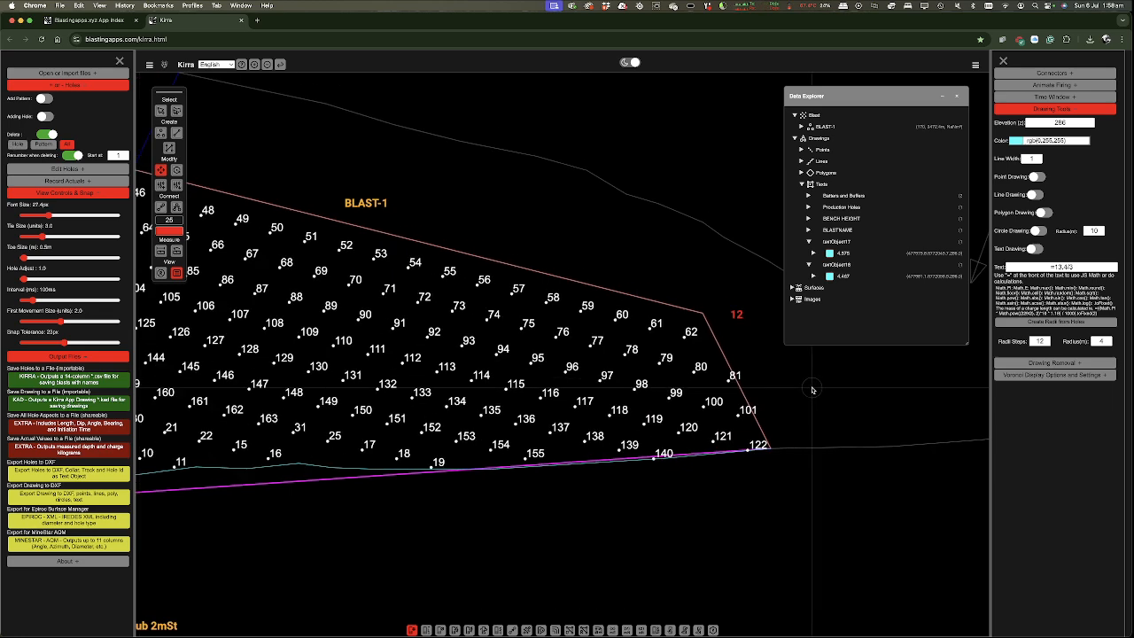
pyautogui.scroll(10, 391, 440)
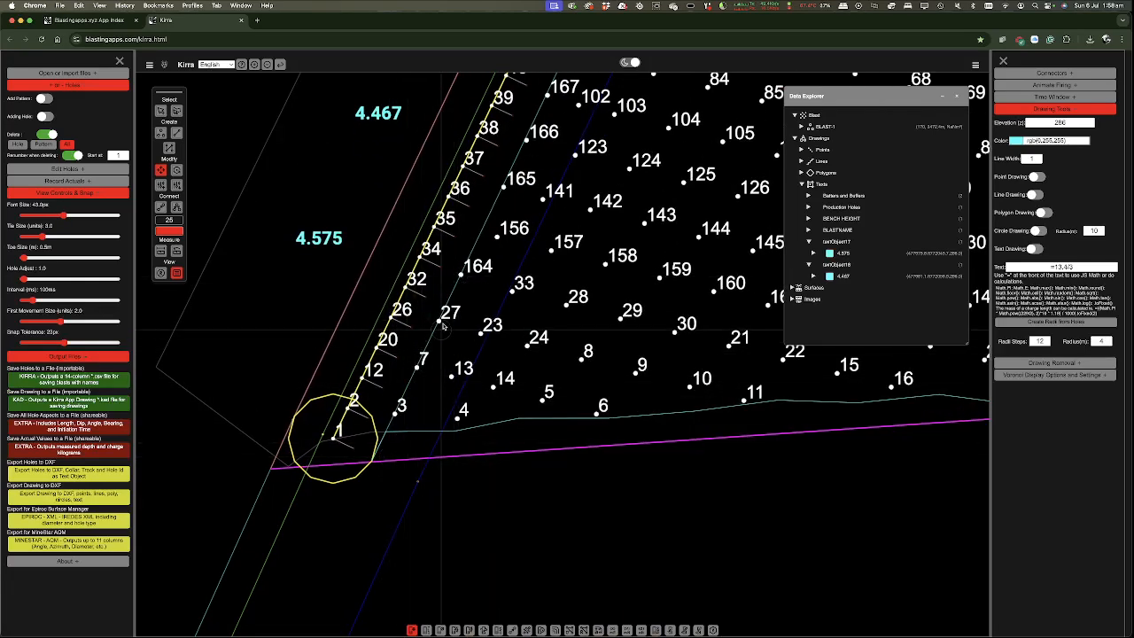
pyautogui.scroll(-5, 401, 407)
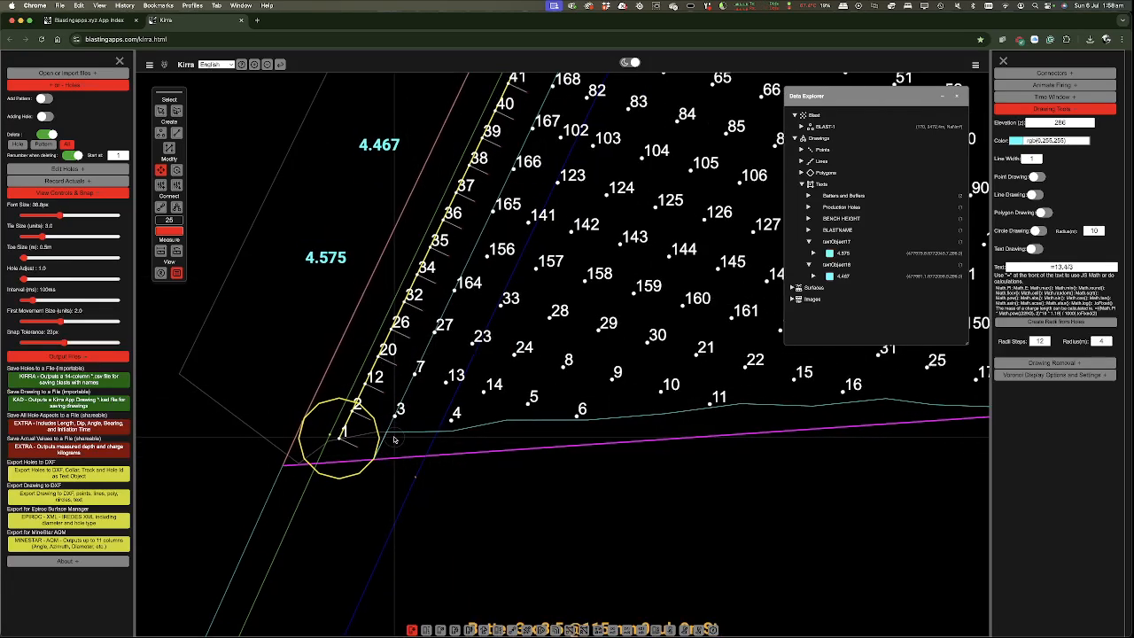
pyautogui.scroll(-2, 398, 435)
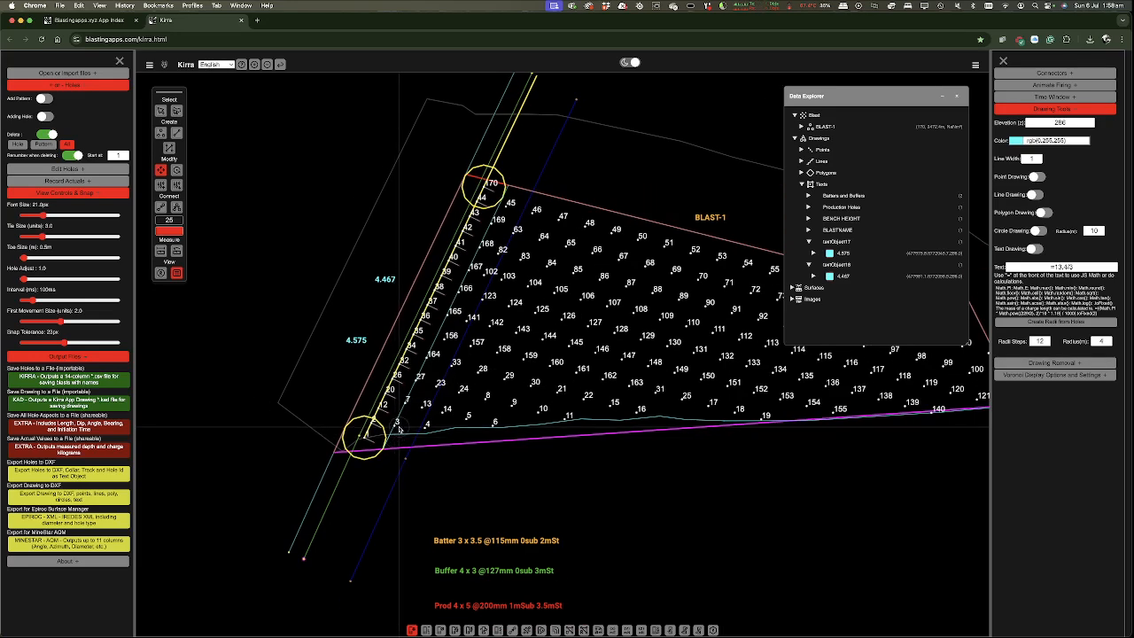
pyautogui.scroll(-2, 399, 429)
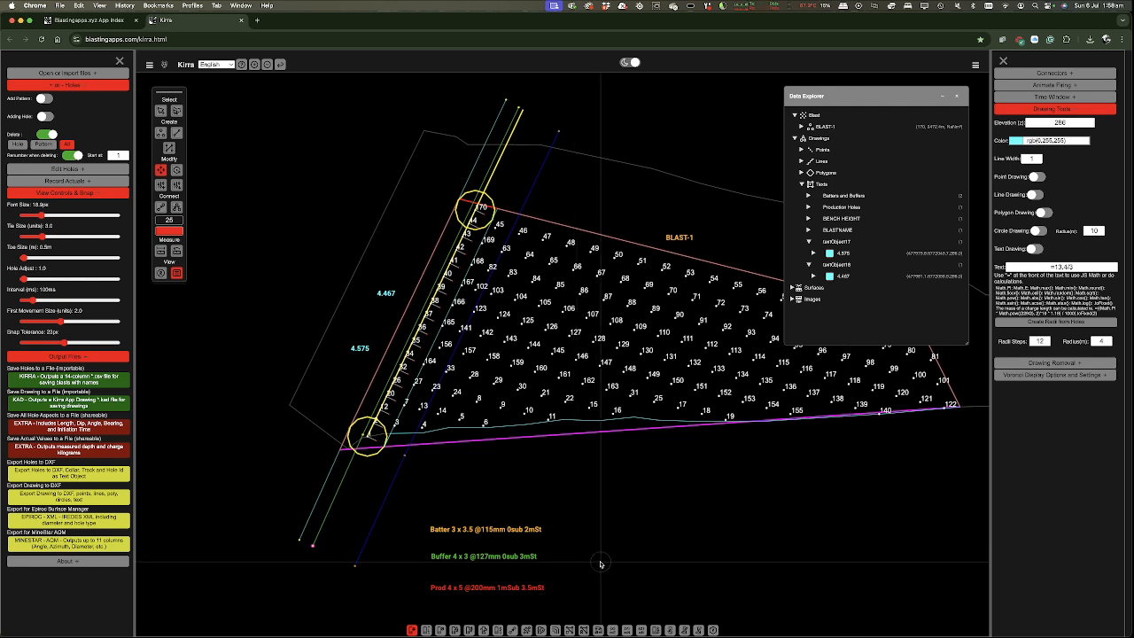
pyautogui.scroll(-5, 608, 578)
pyautogui.scroll(4, 828, 457)
pyautogui.scroll(5, 828, 438)
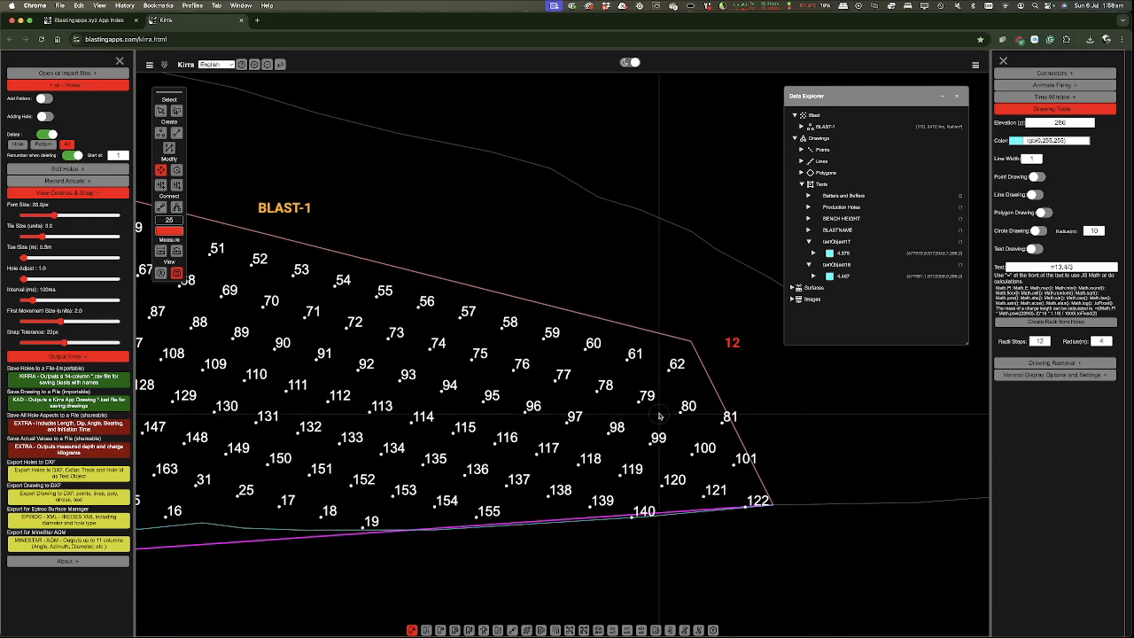
# - Find hole 81 in BLAST-1's hole list in the Data Explorer and delete it with renumbering
pyautogui.click(799, 126)
pyautogui.scroll(-5, 877, 302)
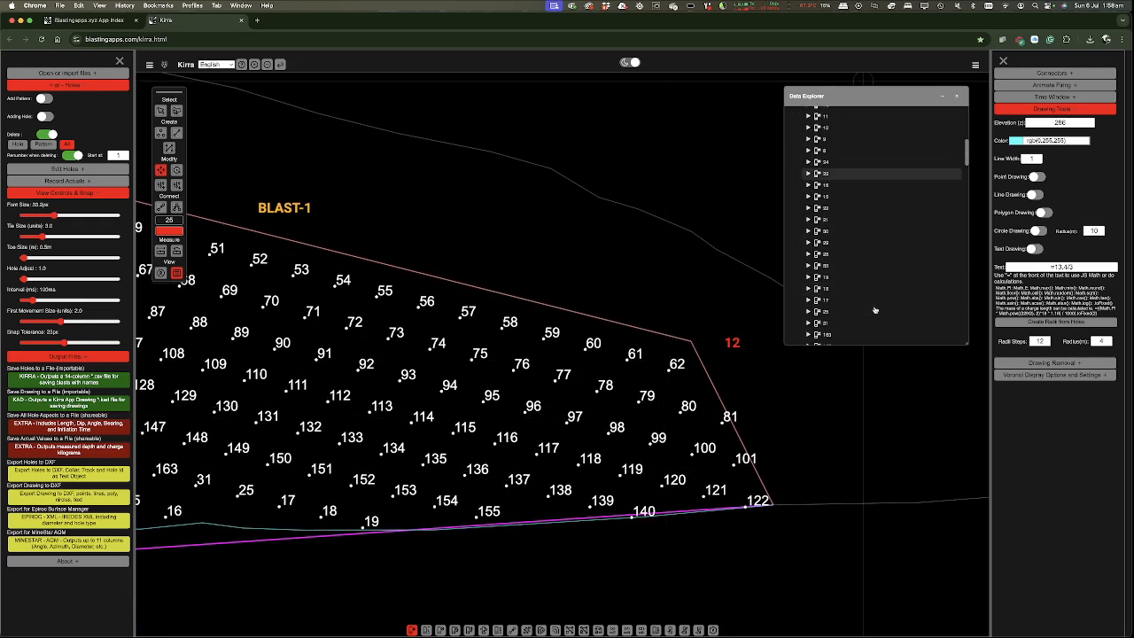
pyautogui.scroll(-10, 873, 309)
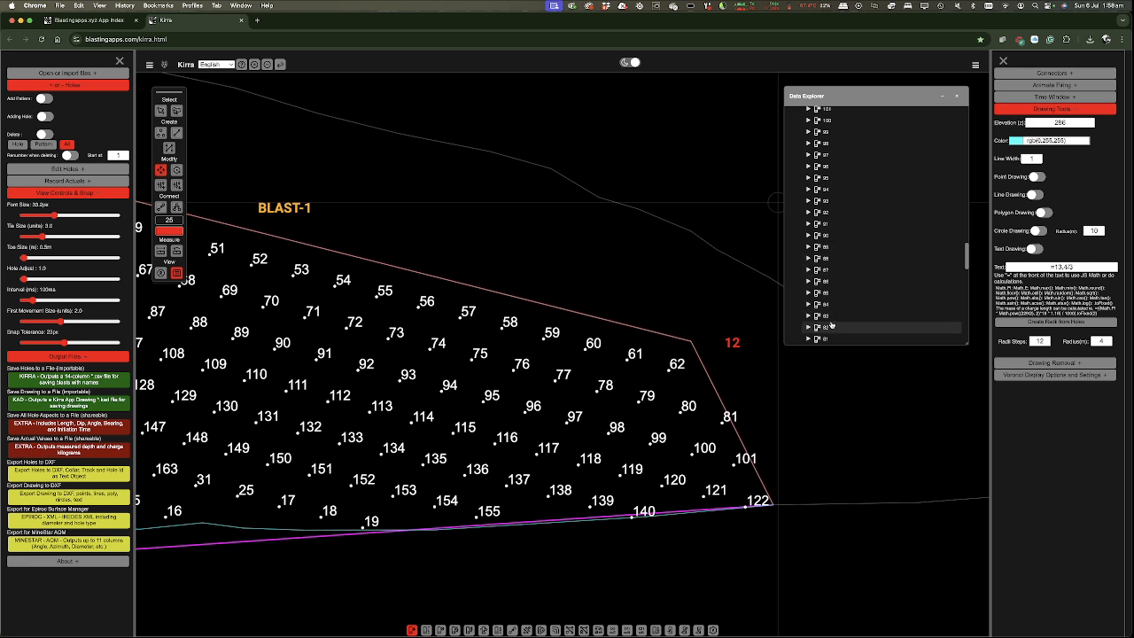
pyautogui.scroll(-2, 844, 293)
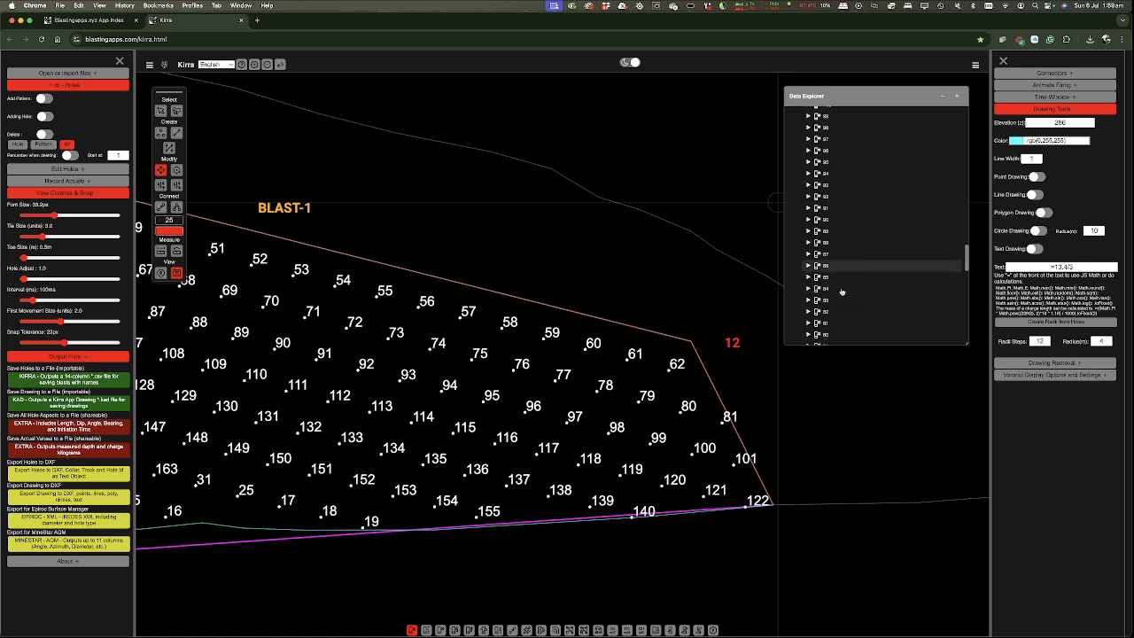
pyautogui.rightClick(825, 326)
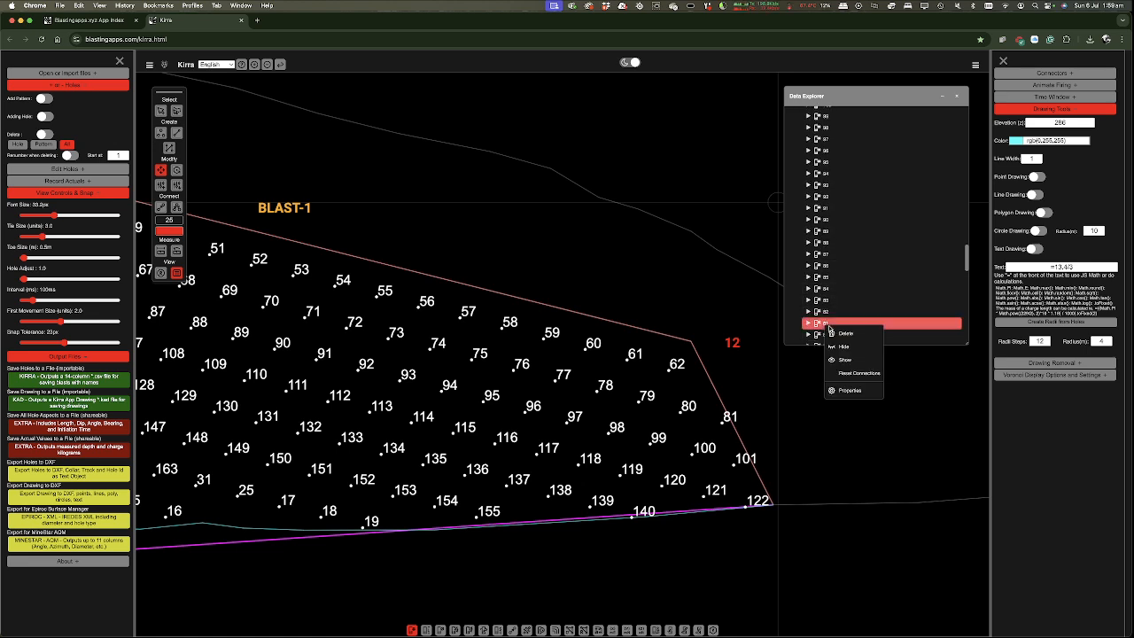
pyautogui.click(846, 334)
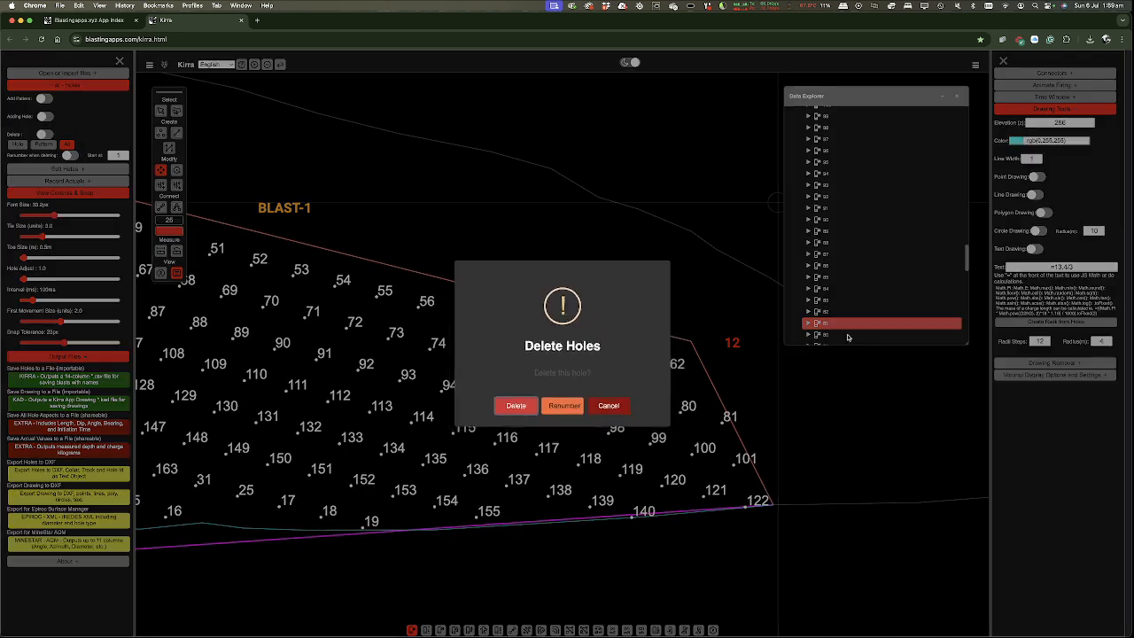
pyautogui.click(565, 419)
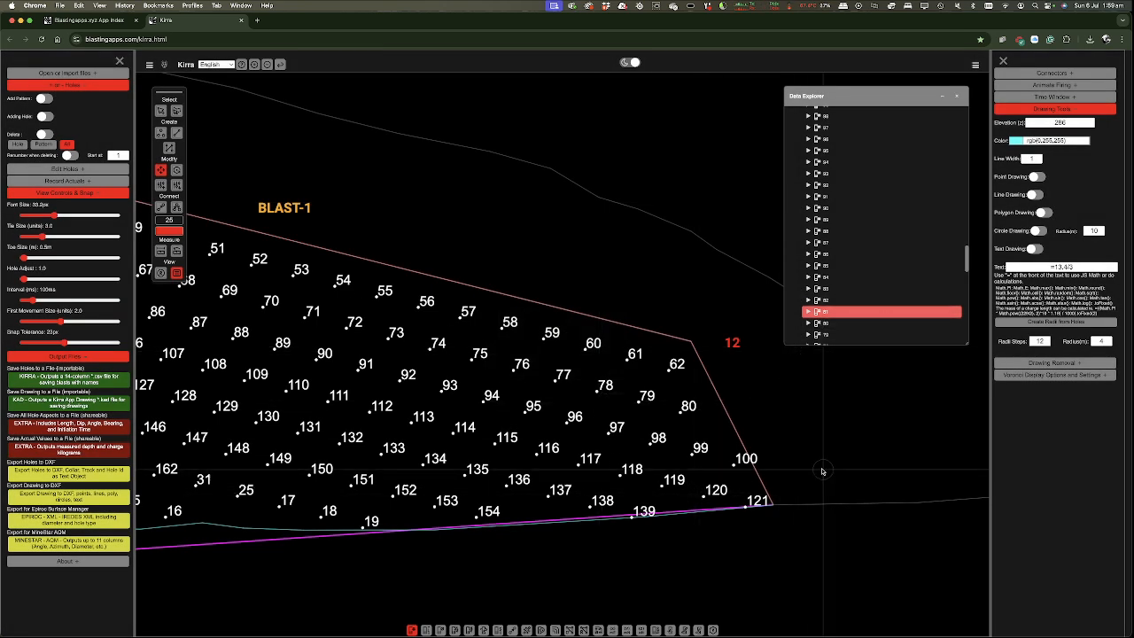
# - Find hole 100 in BLAST-1's hole list and delete it with renumbering
pyautogui.scroll(-3, 824, 324)
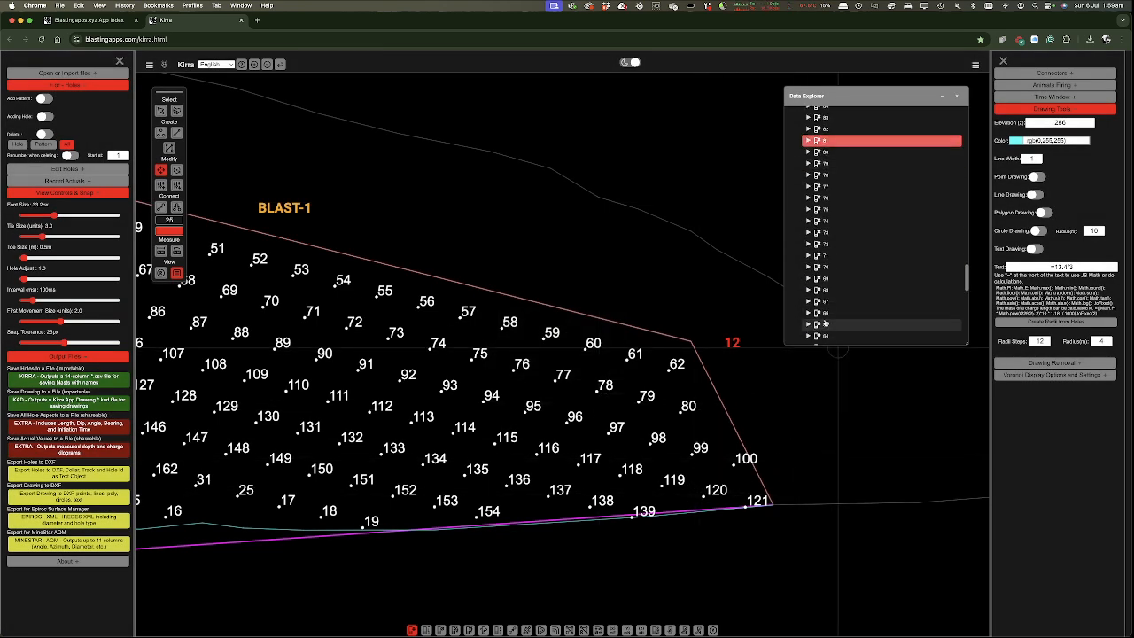
pyautogui.scroll(-5, 825, 324)
pyautogui.scroll(-5, 825, 323)
pyautogui.scroll(5, 824, 323)
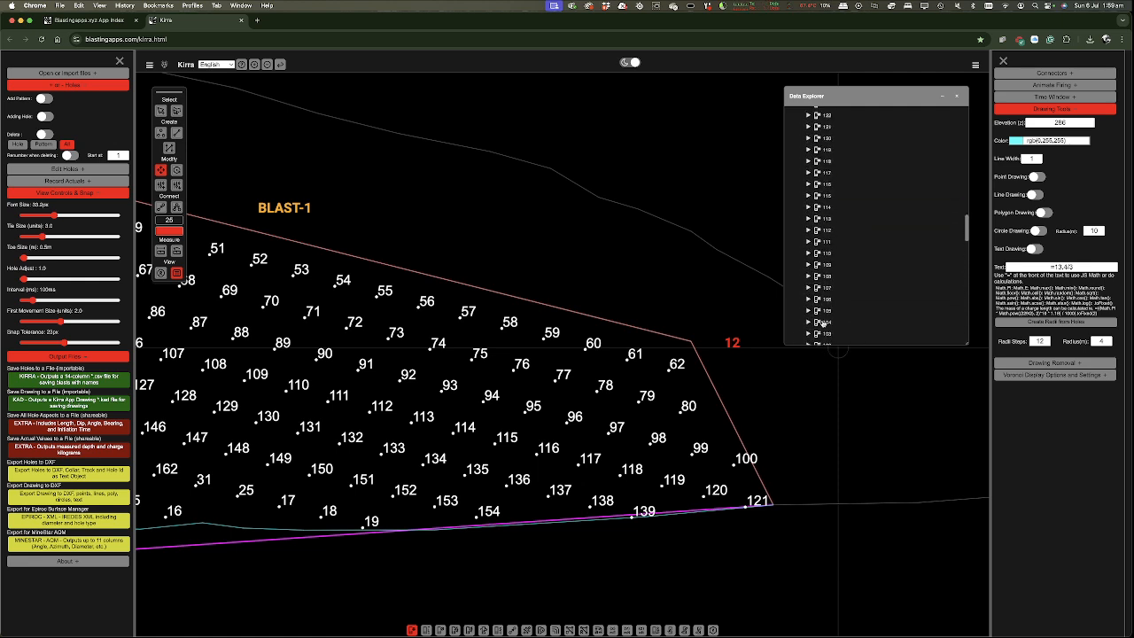
pyautogui.scroll(-3, 823, 325)
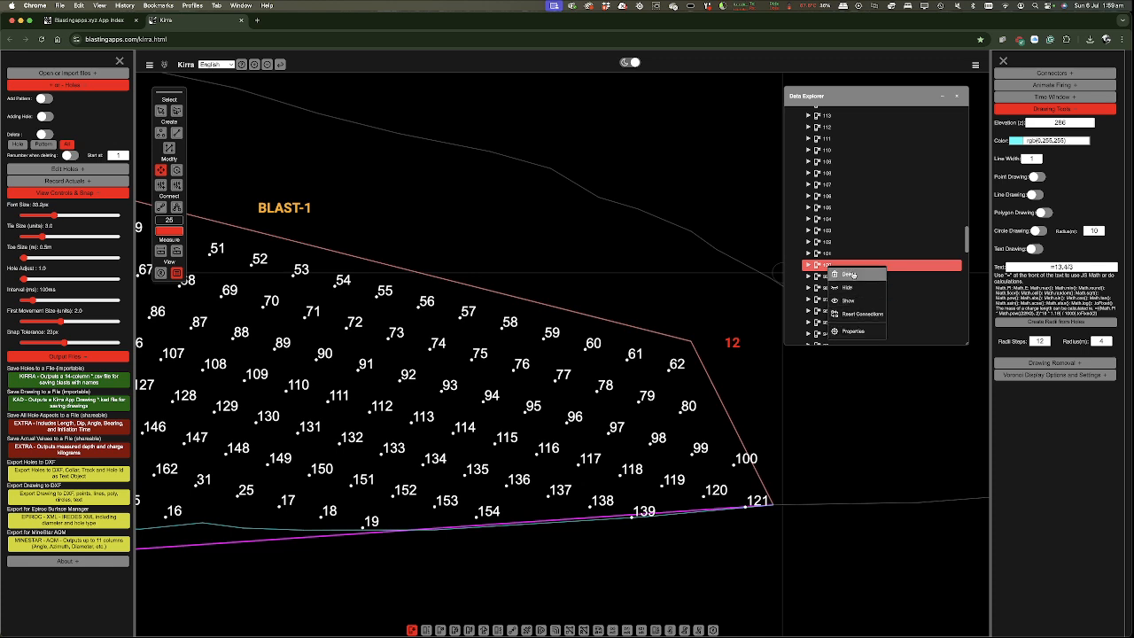
pyautogui.click(851, 95)
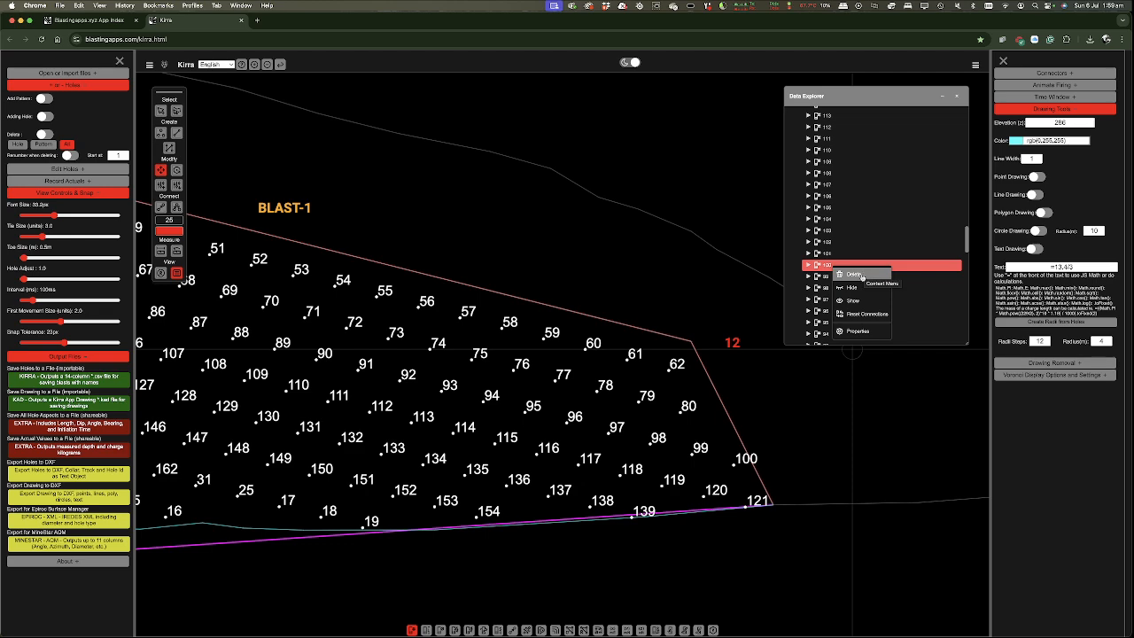
pyautogui.click(856, 275)
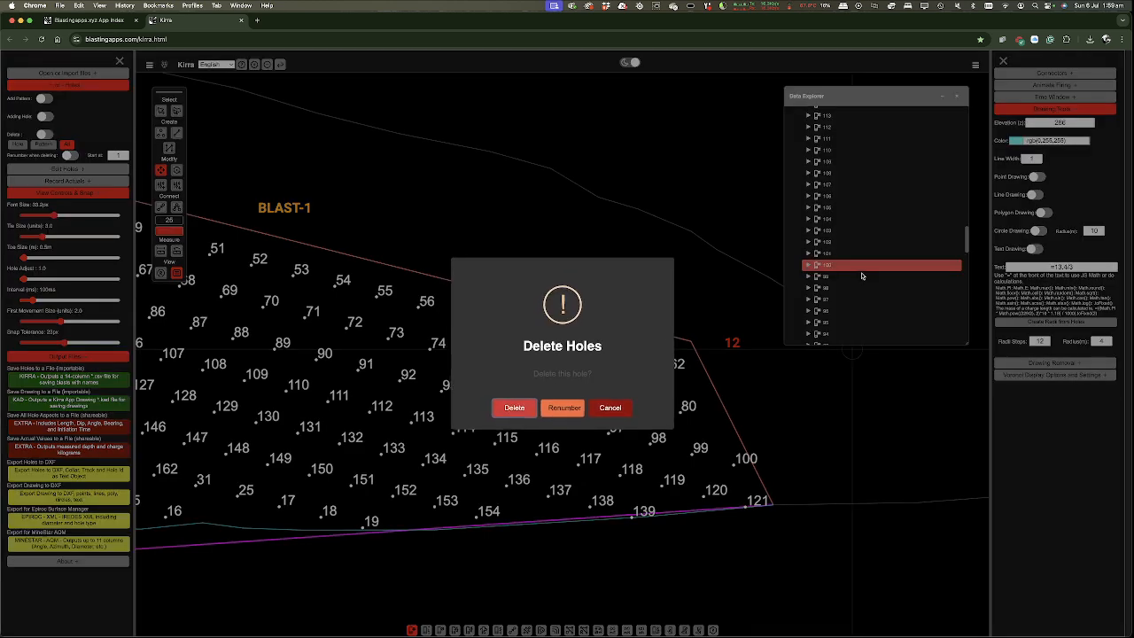
pyautogui.click(563, 418)
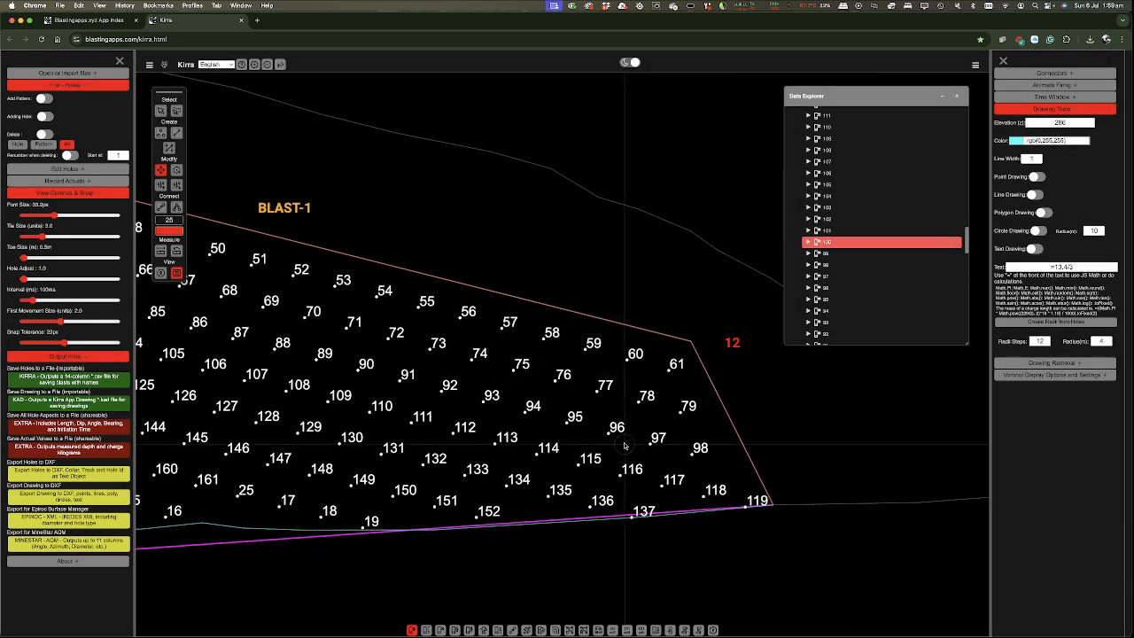
# - Examine the renumbered BLAST-1 pattern along the teal line, from the yellow presplit row to the far end of the front row
pyautogui.scroll(-5, 806, 504)
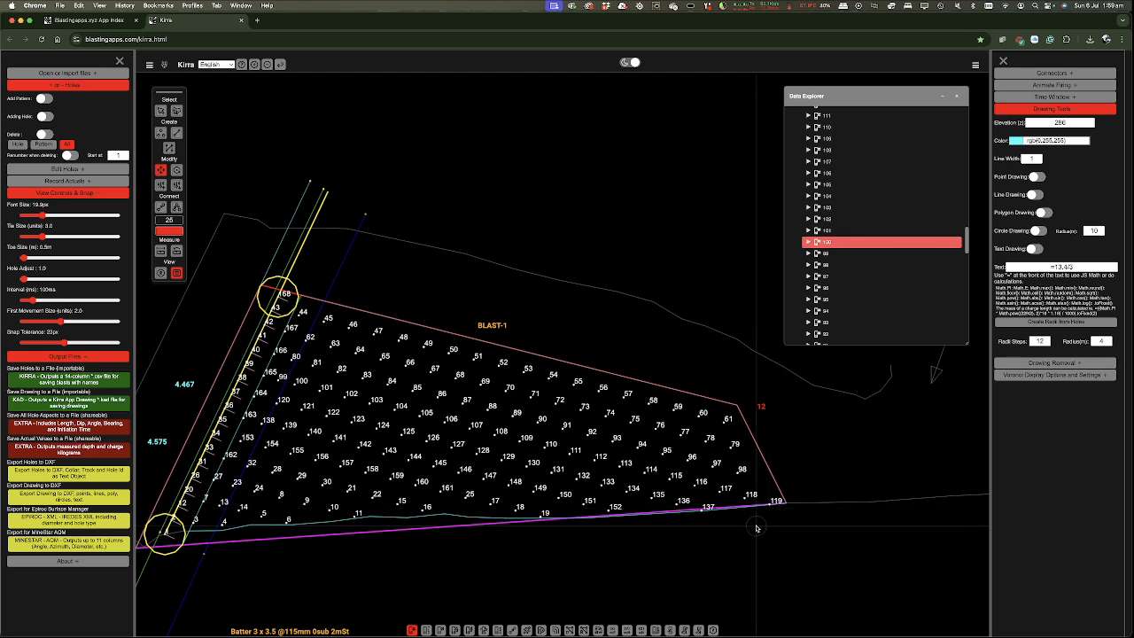
pyautogui.scroll(1, 264, 535)
pyautogui.scroll(3, 264, 535)
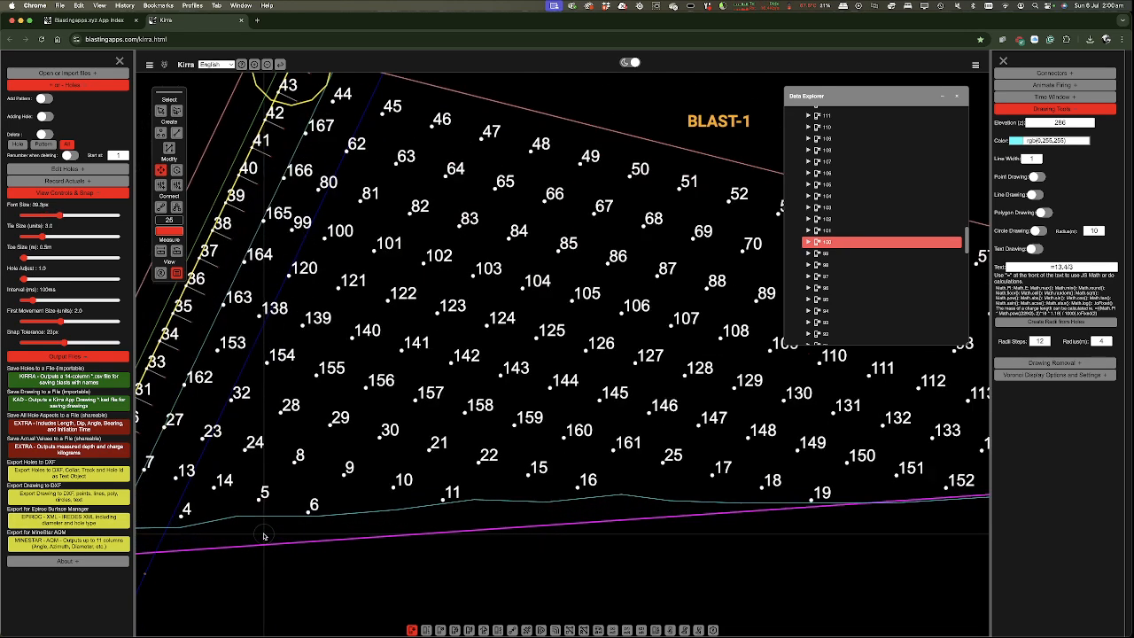
pyautogui.scroll(-5, 264, 535)
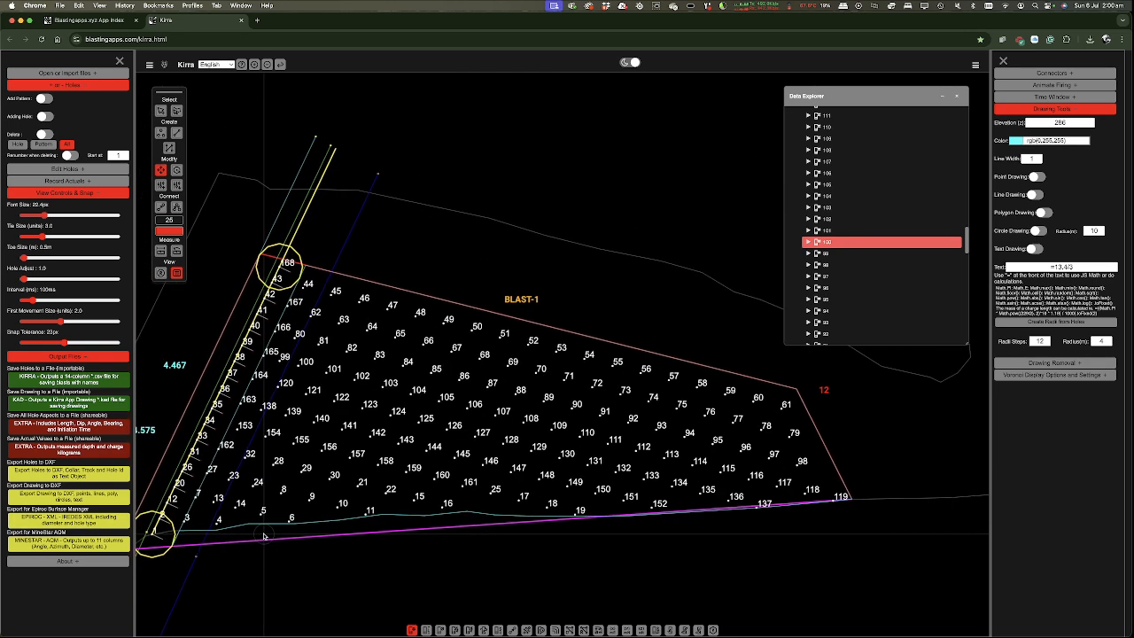
pyautogui.scroll(5, 372, 568)
pyautogui.scroll(1, 372, 568)
pyautogui.scroll(-8, 639, 519)
pyautogui.scroll(4, 379, 527)
pyautogui.scroll(4, 418, 532)
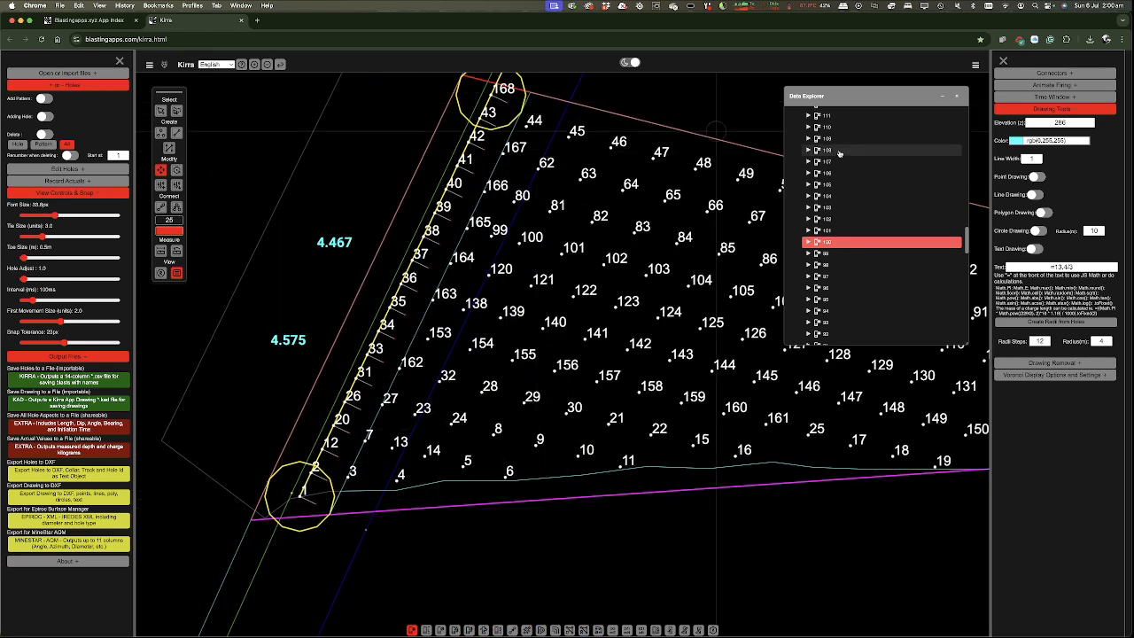
# - Close the Data Explorer, enable hole adding, and add hole K19 between holes 6 and 10 with diameter 200, angle 10 and bearing 180
pyautogui.click(956, 94)
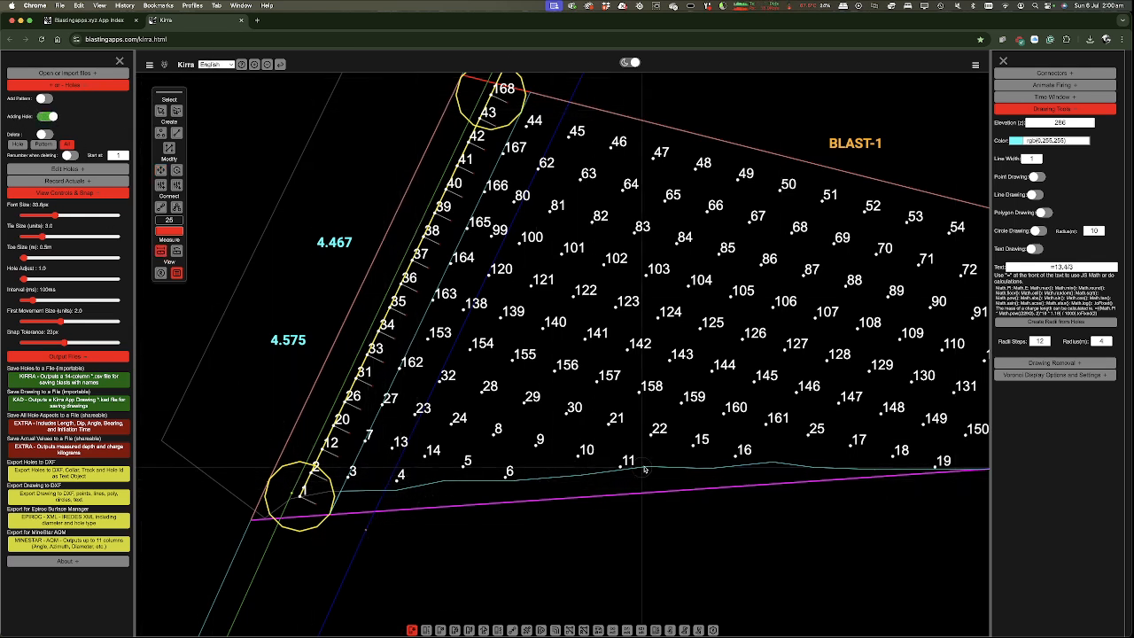
pyautogui.click(553, 495)
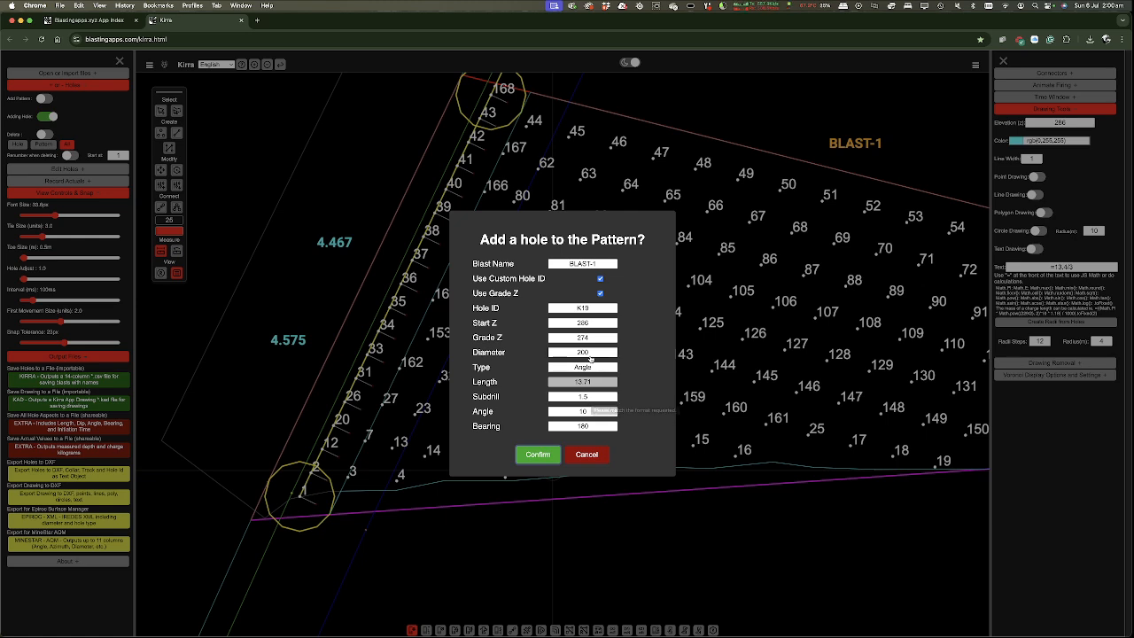
pyautogui.click(535, 455)
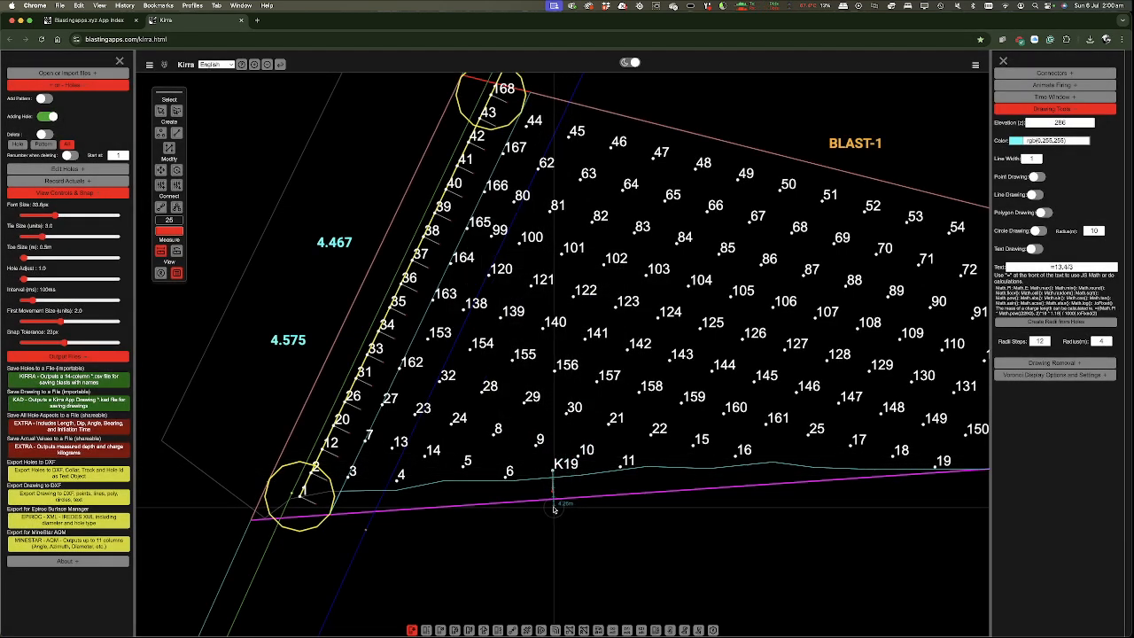
# - Add four automatically numbered holes along the teal line from beside hole 10 to just past hole 16, with grade Z 274 and angle 10
pyautogui.click(595, 470)
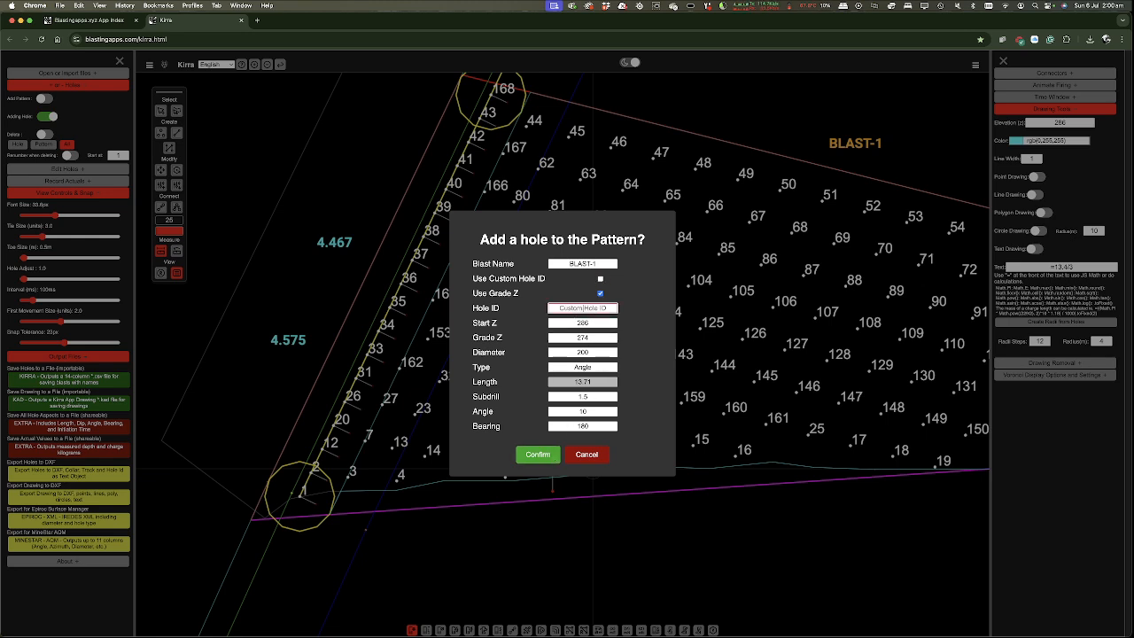
pyautogui.click(537, 454)
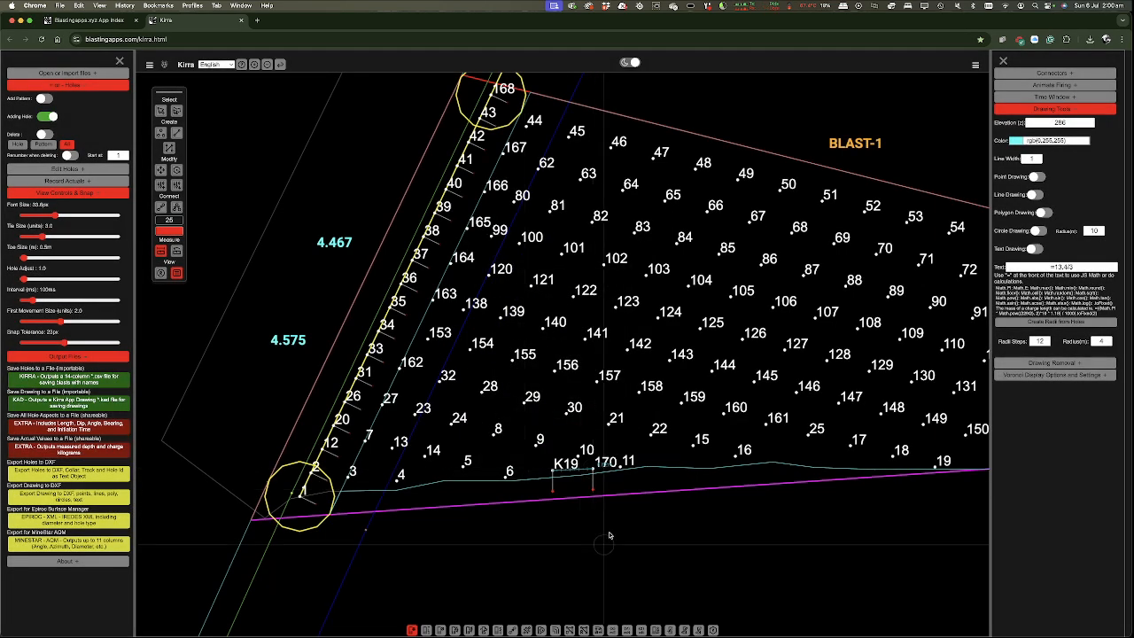
pyautogui.click(666, 463)
pyautogui.click(535, 452)
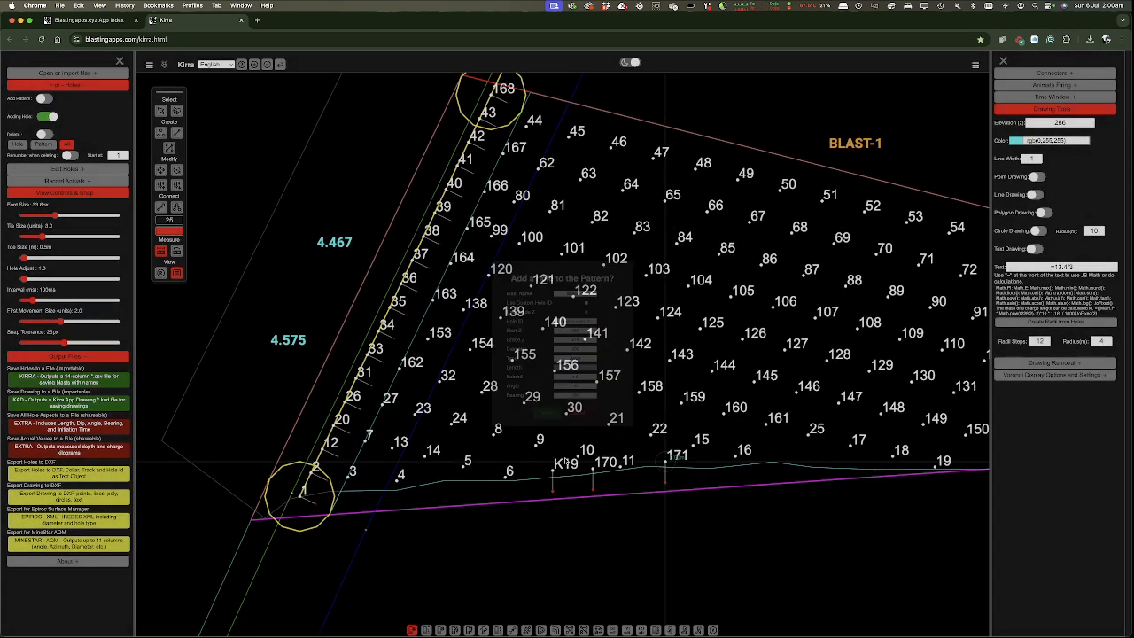
pyautogui.click(708, 463)
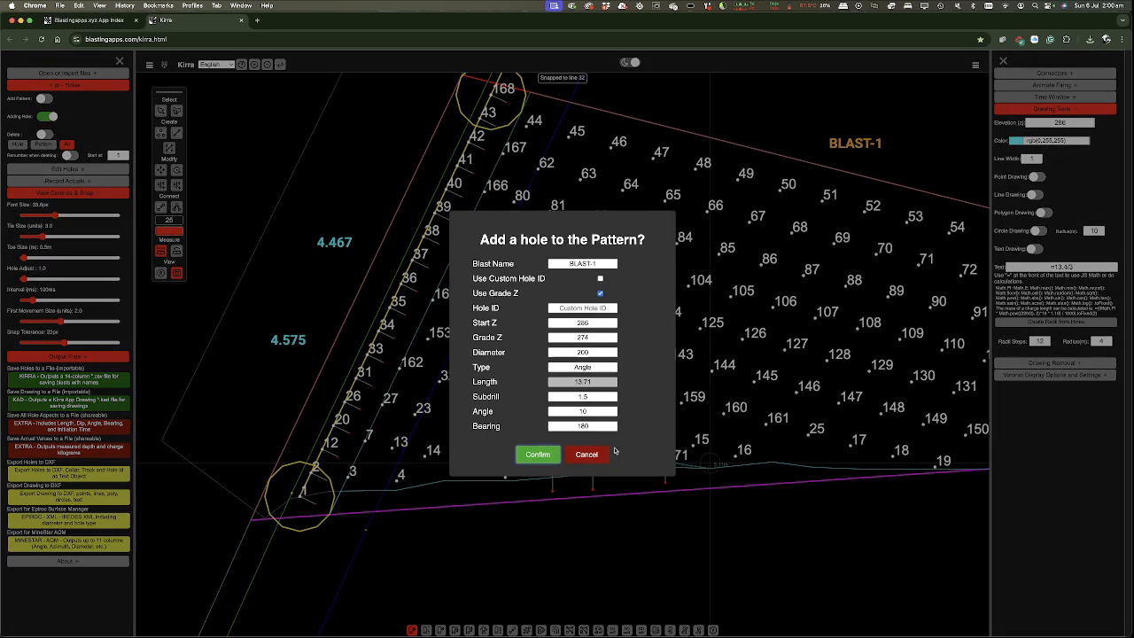
pyautogui.click(548, 456)
pyautogui.click(777, 453)
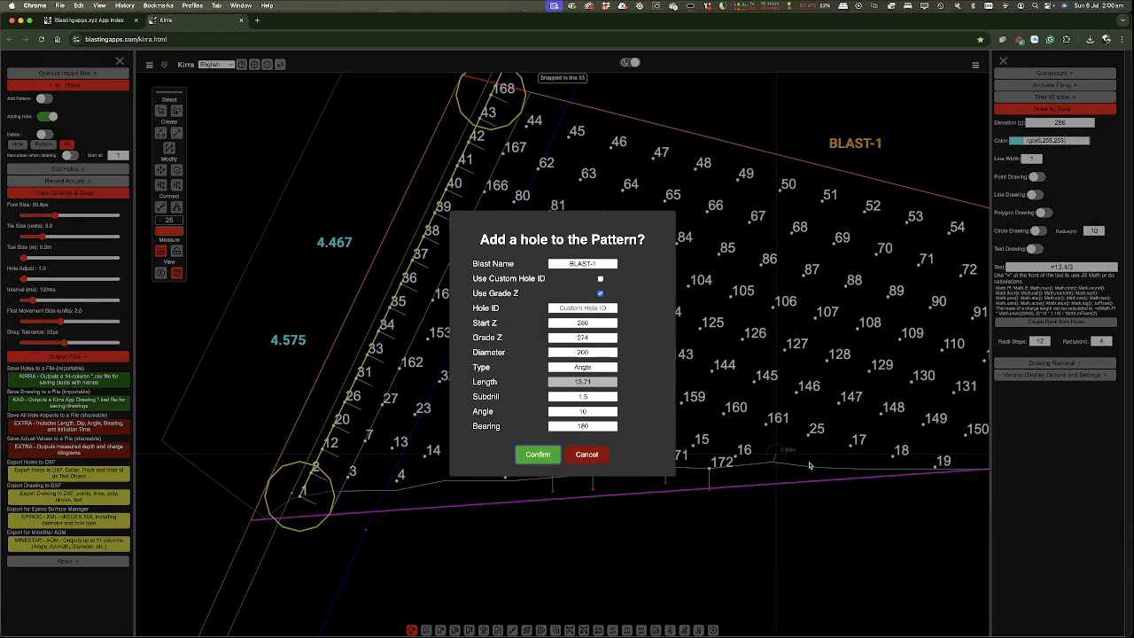
pyautogui.click(535, 454)
# - Add two front-row holes to BLAST-1 near holes 17 and 18, keeping diameter 200, subdrill 1.5, angle 10 and bearing 180
pyautogui.scroll(-3, 746, 474)
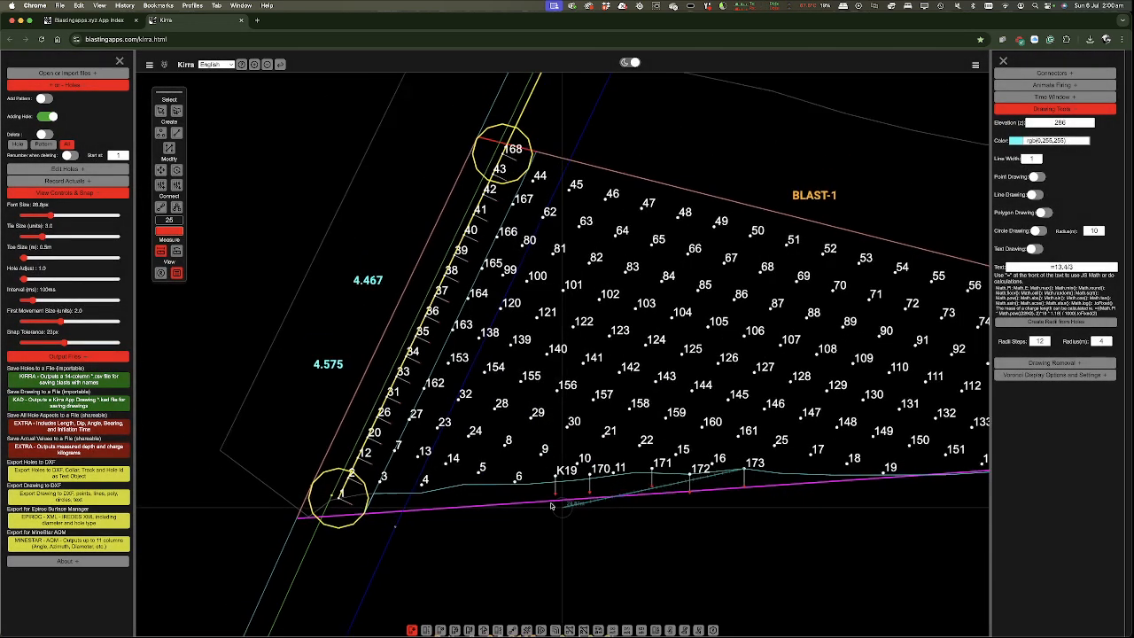
pyautogui.scroll(5, 745, 474)
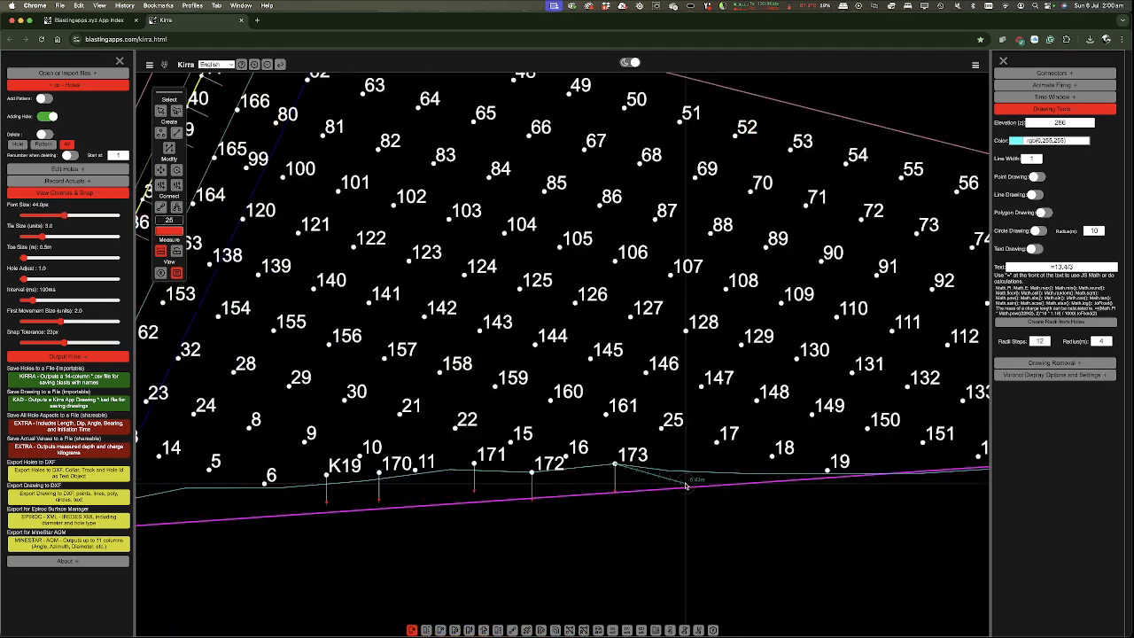
pyautogui.click(696, 460)
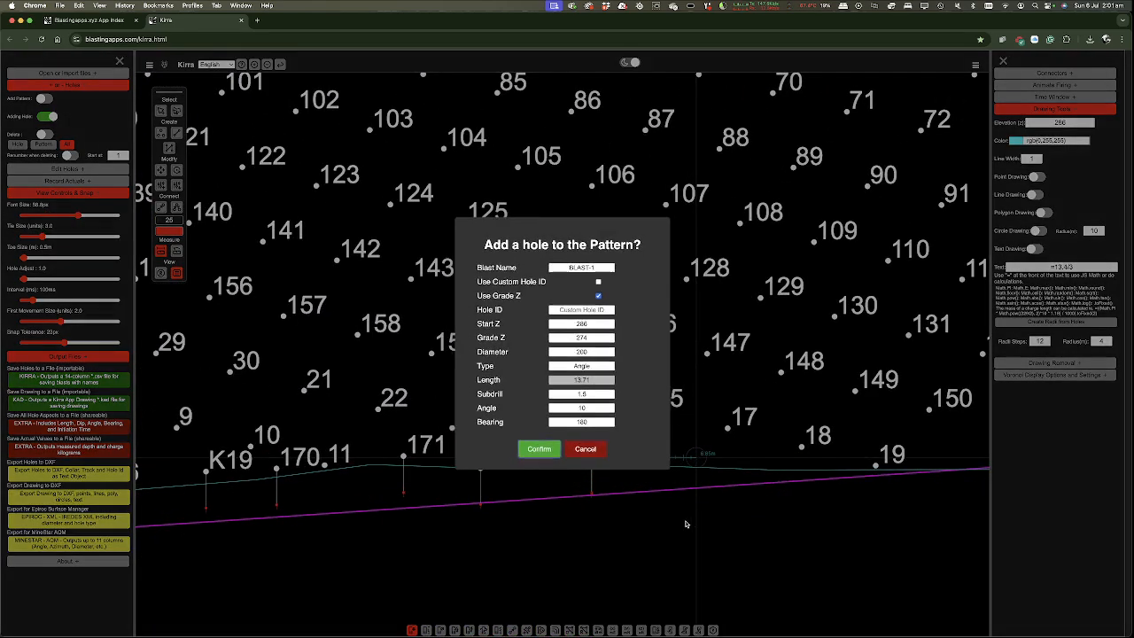
pyautogui.click(537, 455)
pyautogui.scroll(-3, 749, 502)
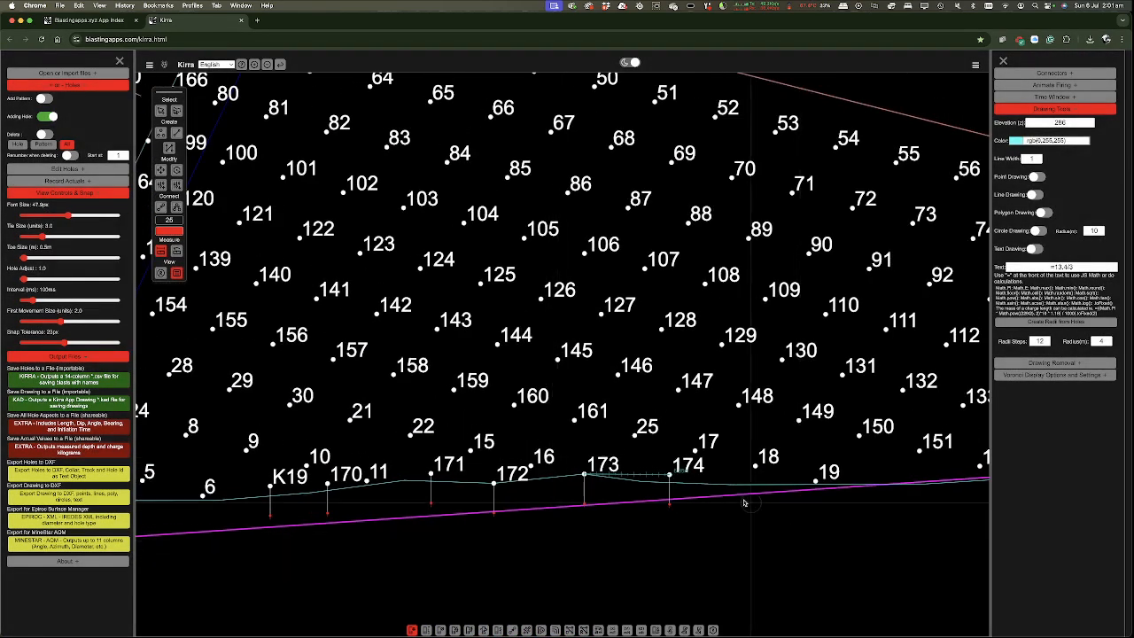
pyautogui.click(740, 484)
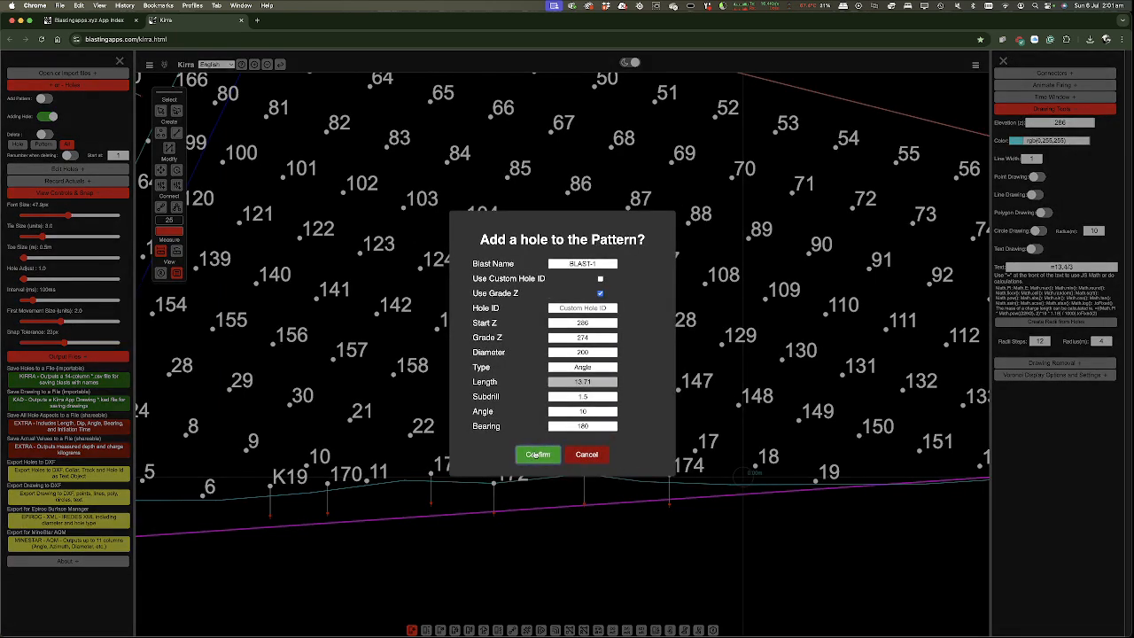
pyautogui.click(536, 454)
# - Add three front-row holes to BLAST-1: one between holes 19 and 151, one beside hole 152, and one between holes 152 and 136
pyautogui.scroll(-3, 532, 482)
pyautogui.scroll(5, 753, 488)
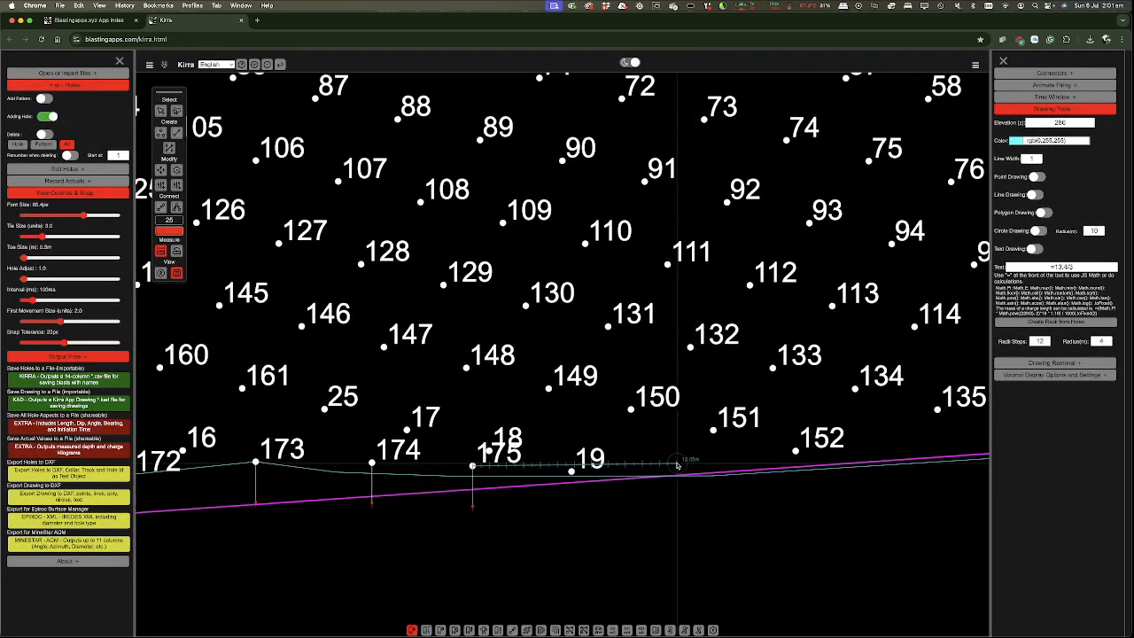
pyautogui.click(677, 464)
pyautogui.click(538, 454)
pyautogui.scroll(-3, 814, 544)
pyautogui.scroll(5, 626, 479)
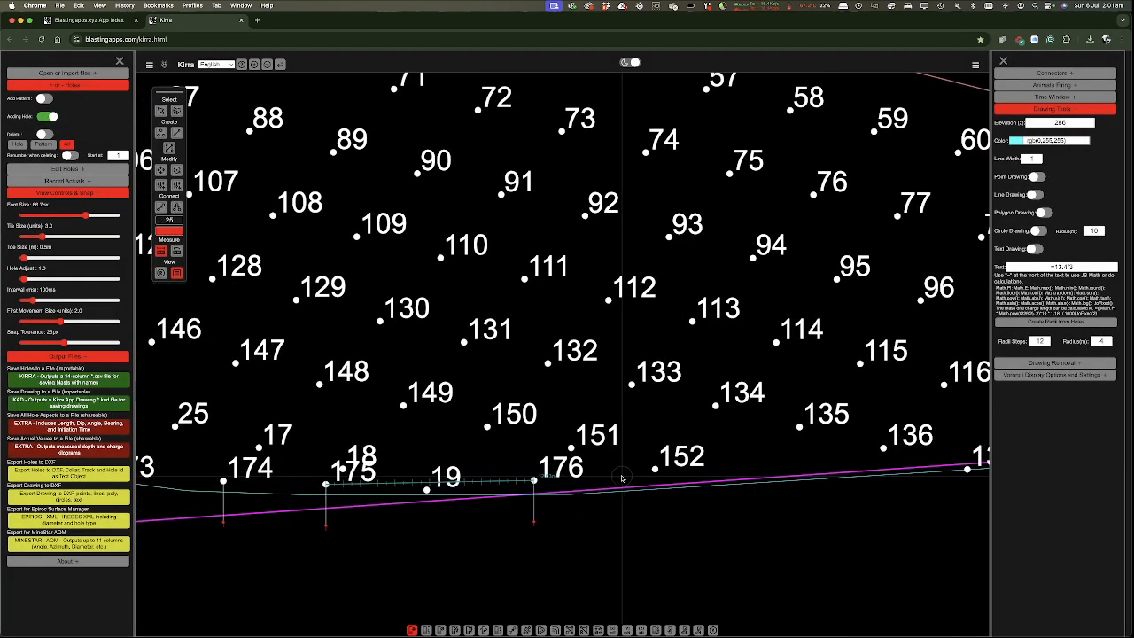
pyautogui.click(621, 478)
pyautogui.click(555, 457)
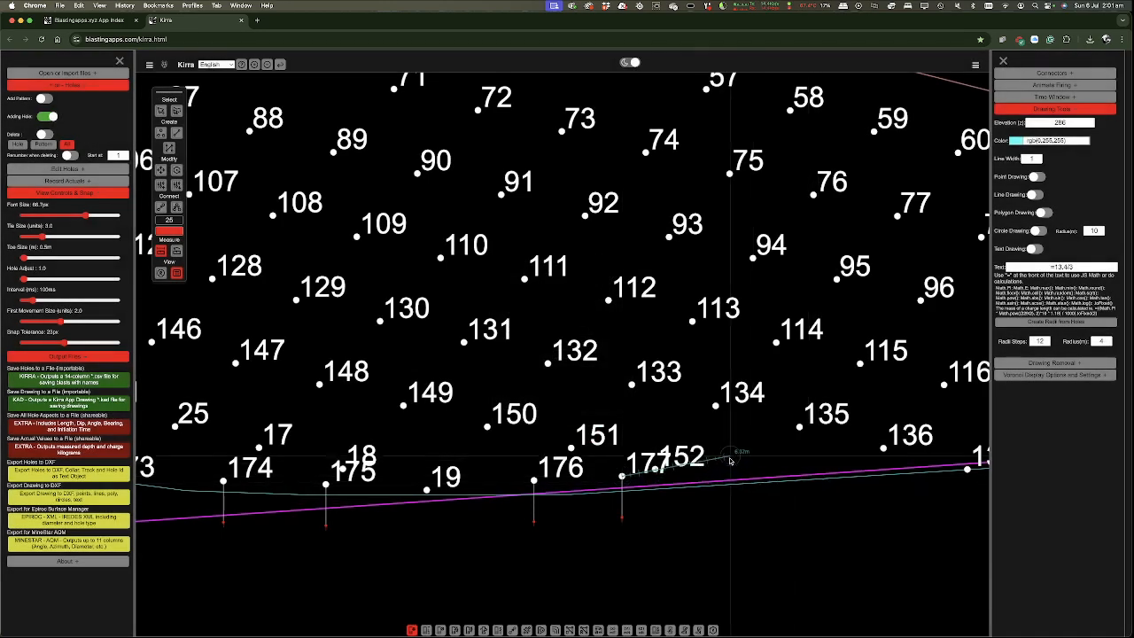
pyautogui.click(753, 470)
pyautogui.click(536, 454)
# - Add the last two front-row holes beside holes 136 and 118, keeping the same angled-hole settings
pyautogui.scroll(-4, 720, 512)
pyautogui.scroll(2, 720, 512)
pyautogui.scroll(3, 720, 512)
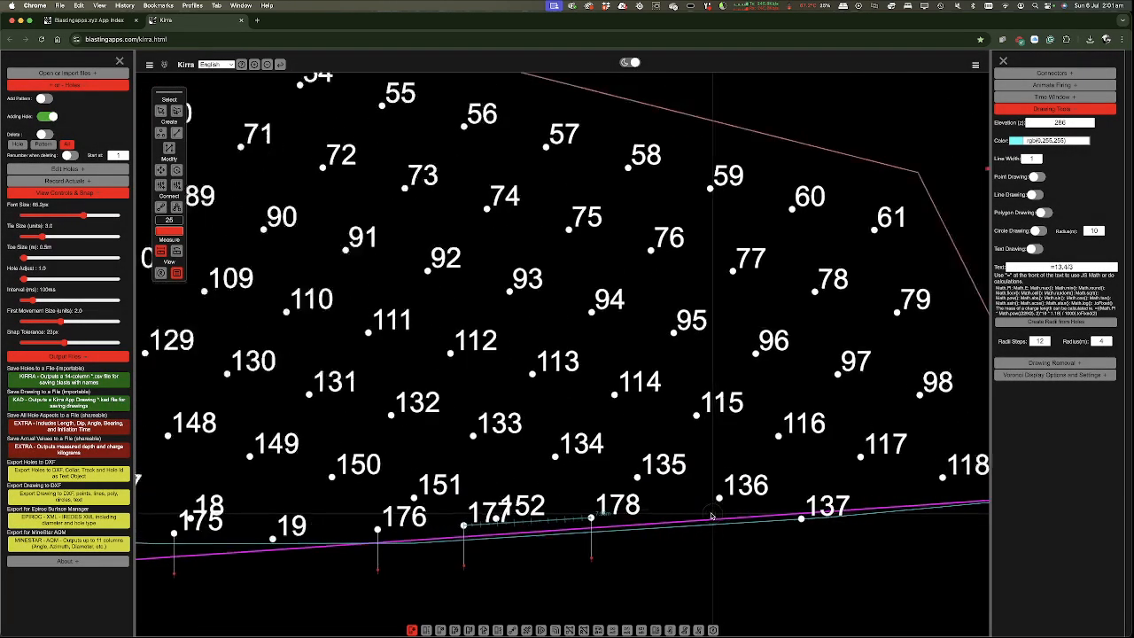
pyautogui.click(710, 514)
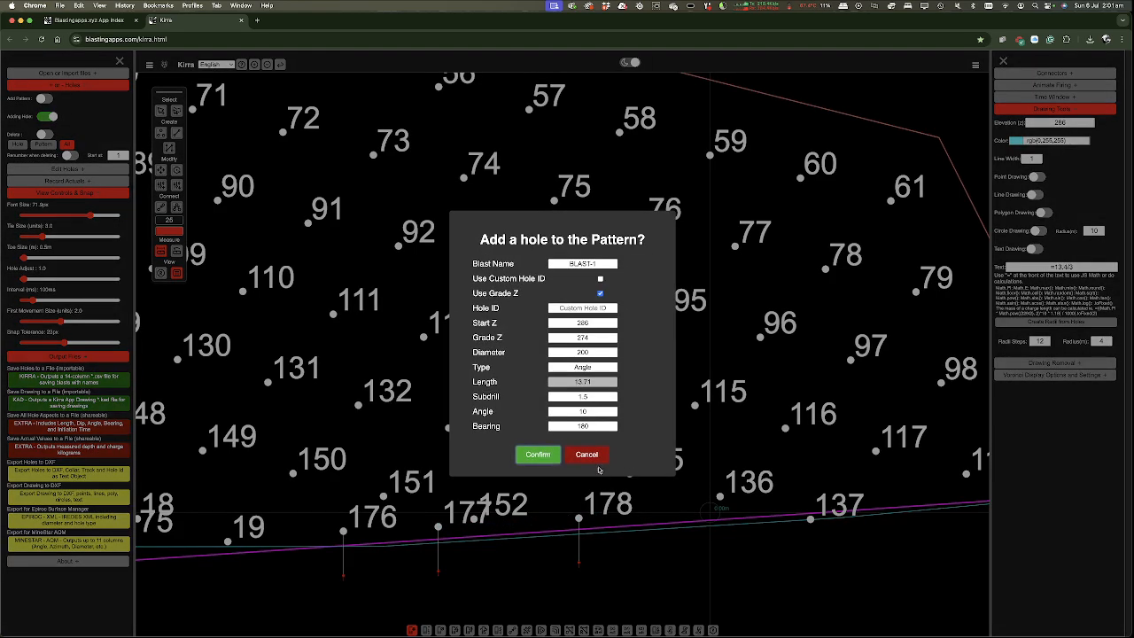
pyautogui.click(535, 456)
pyautogui.scroll(-4, 720, 617)
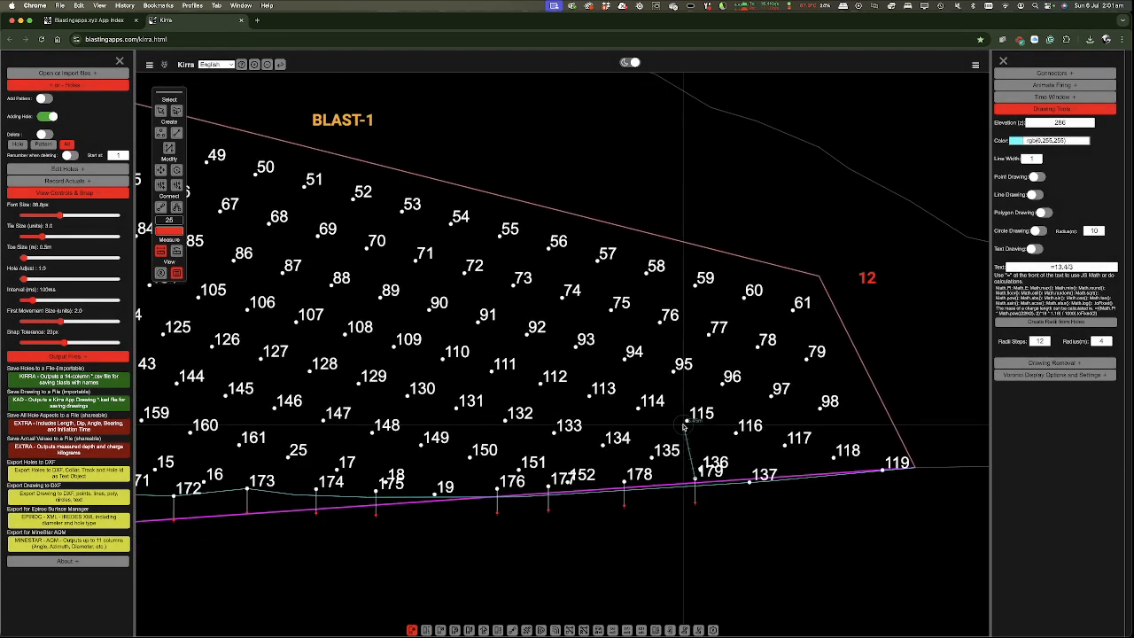
pyautogui.scroll(2, 833, 483)
pyautogui.scroll(2, 833, 483)
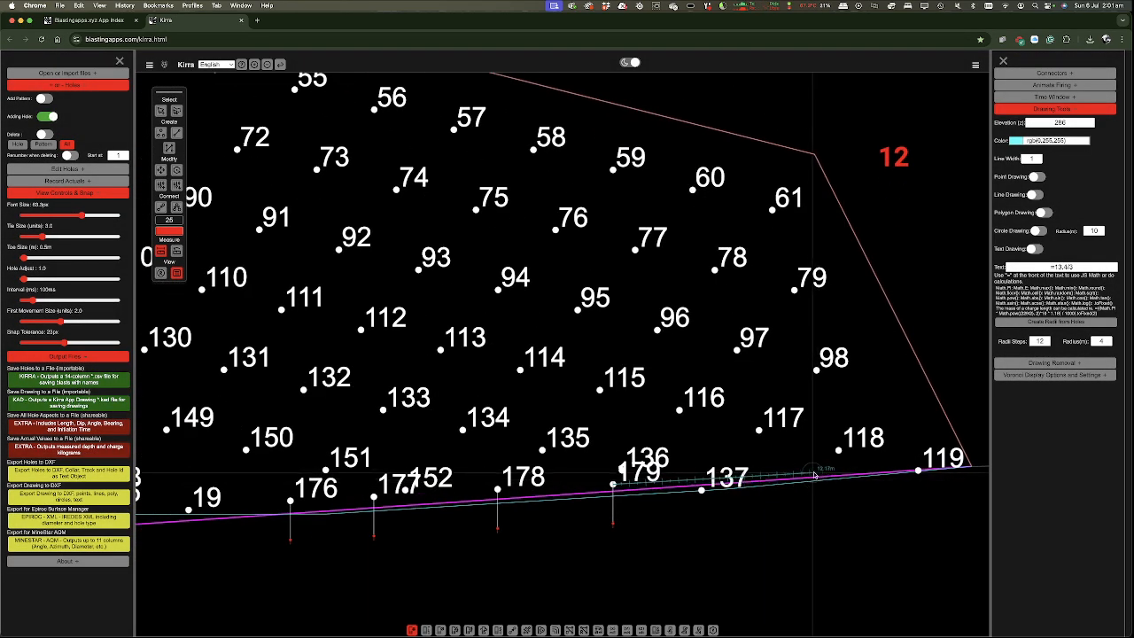
pyautogui.click(823, 469)
pyautogui.click(538, 453)
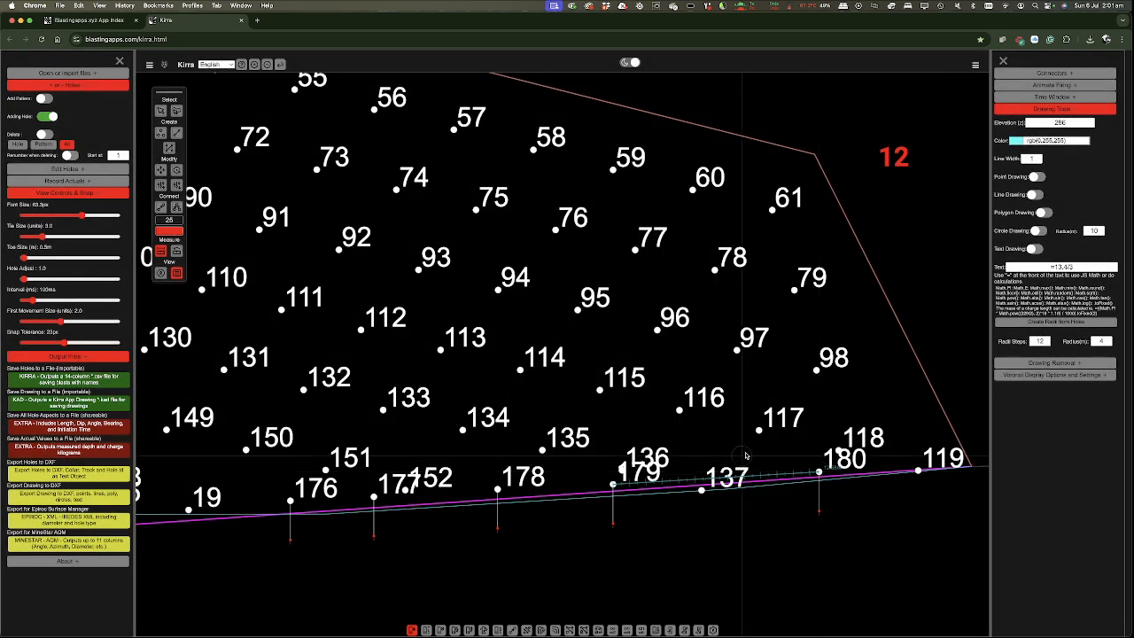
# - Turn off the ruler and check the row of added angled holes along BLAST-1's front edge
pyautogui.scroll(-3, 875, 430)
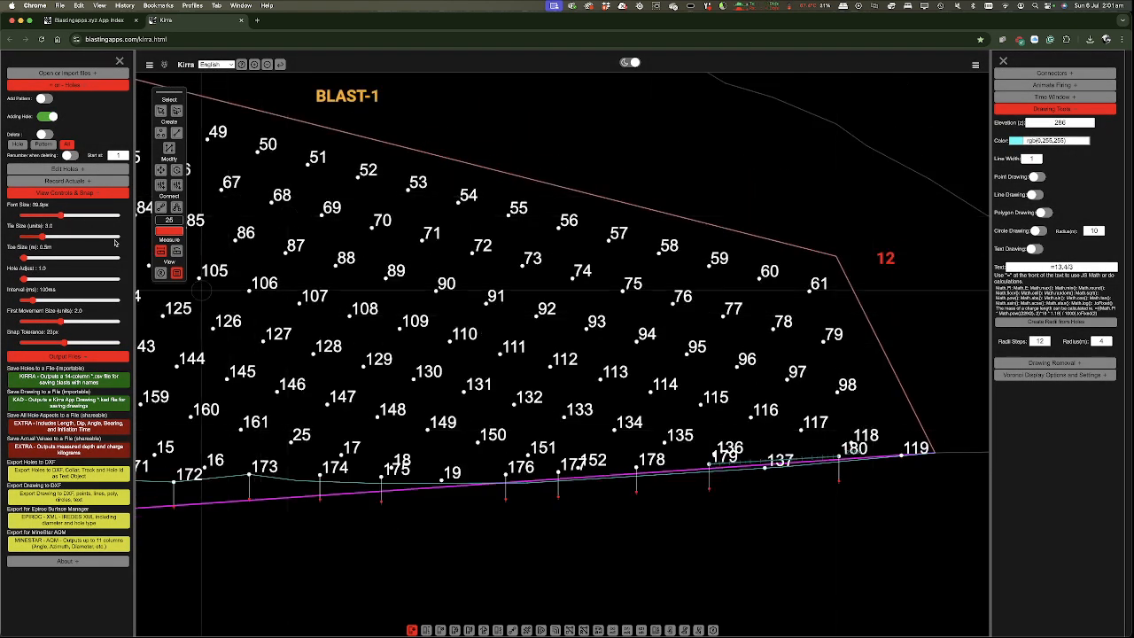
pyautogui.scroll(-3, 596, 452)
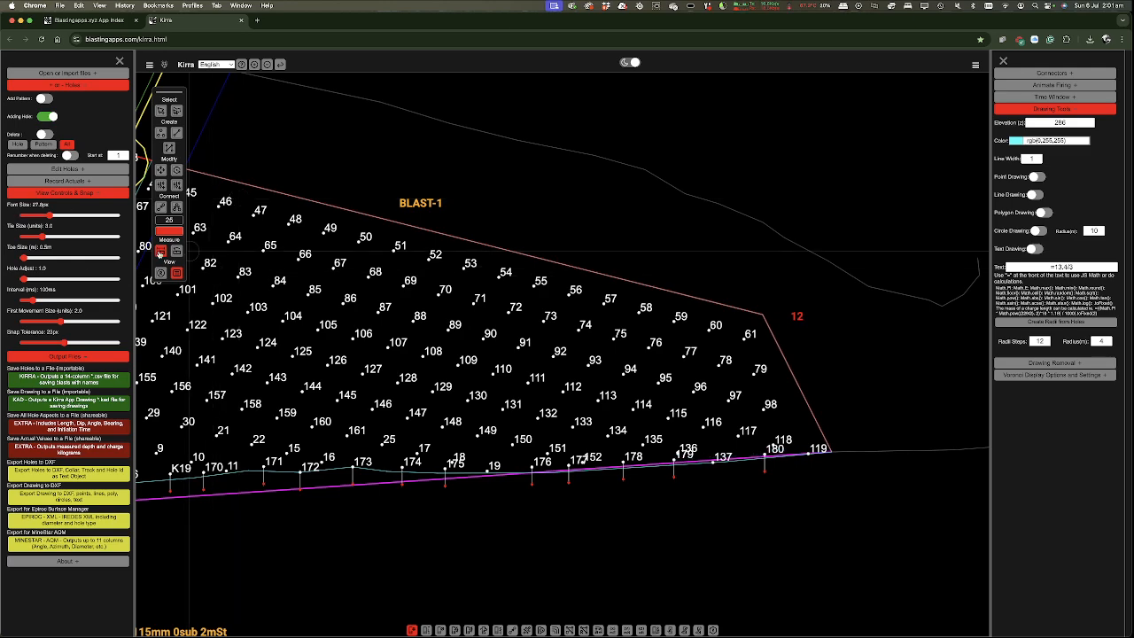
pyautogui.scroll(-3, 861, 480)
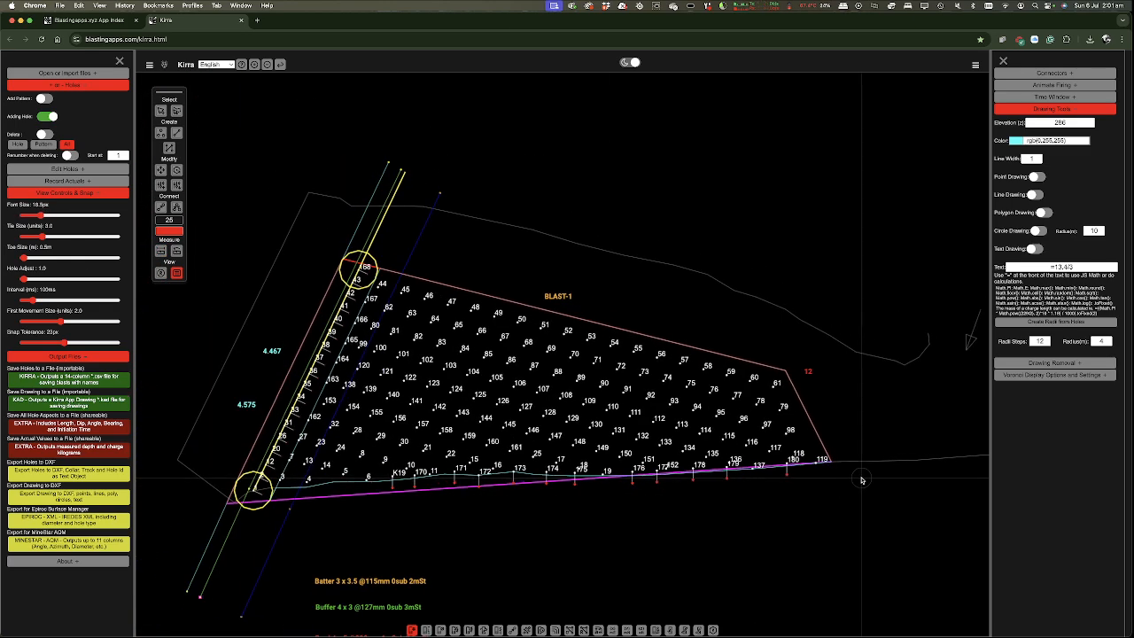
pyautogui.scroll(3, 473, 493)
pyautogui.scroll(3, 473, 494)
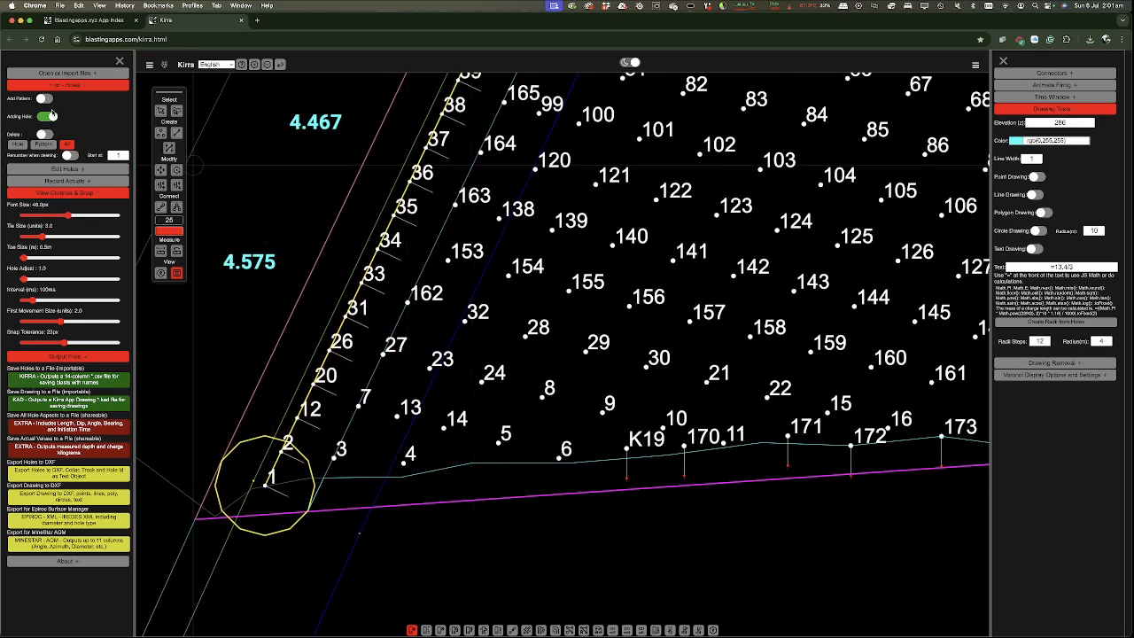
# - Add three front-row holes to BLAST-1 beside holes 5 and 6 and between holes 3 and 4, keeping diameter 200, subdrill 1.5, angle 10 and bearing 180
pyautogui.click(461, 460)
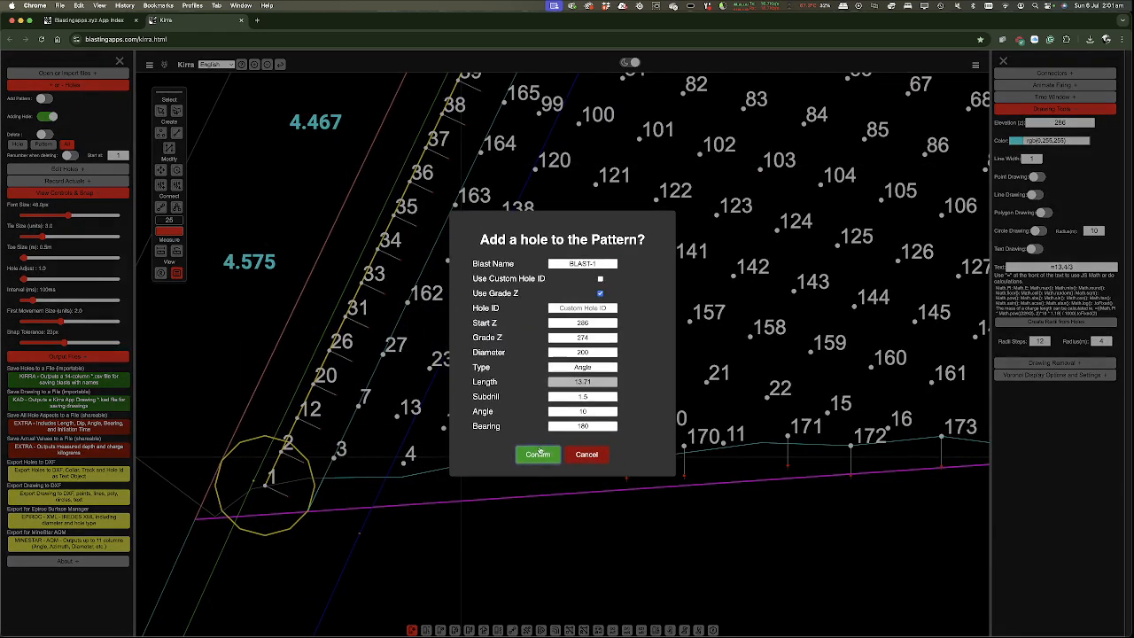
pyautogui.click(538, 455)
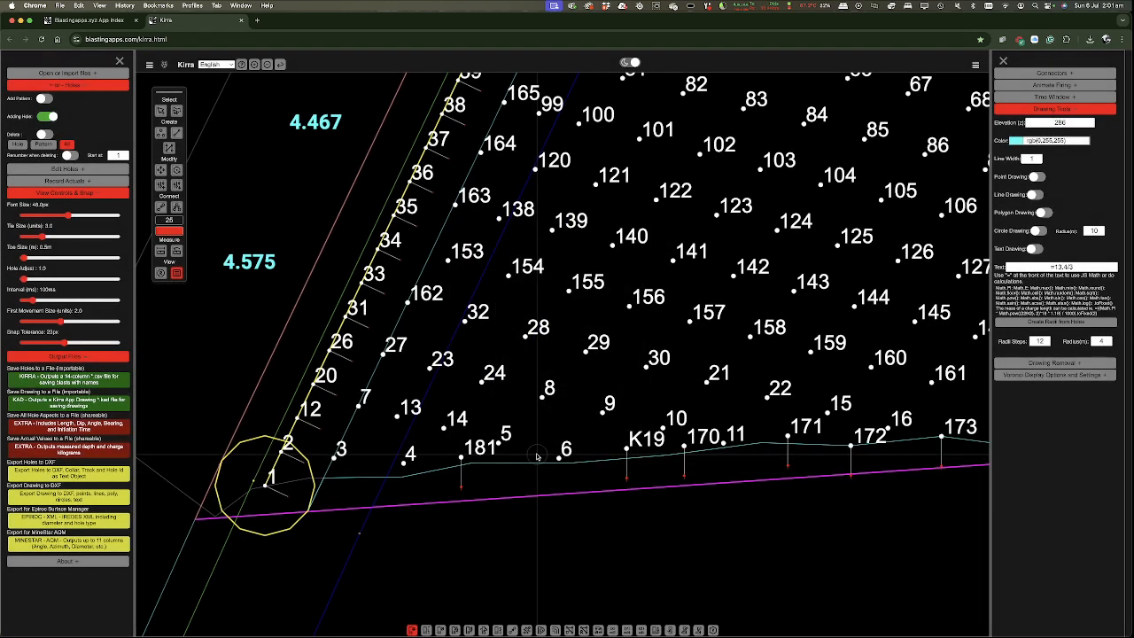
pyautogui.click(526, 457)
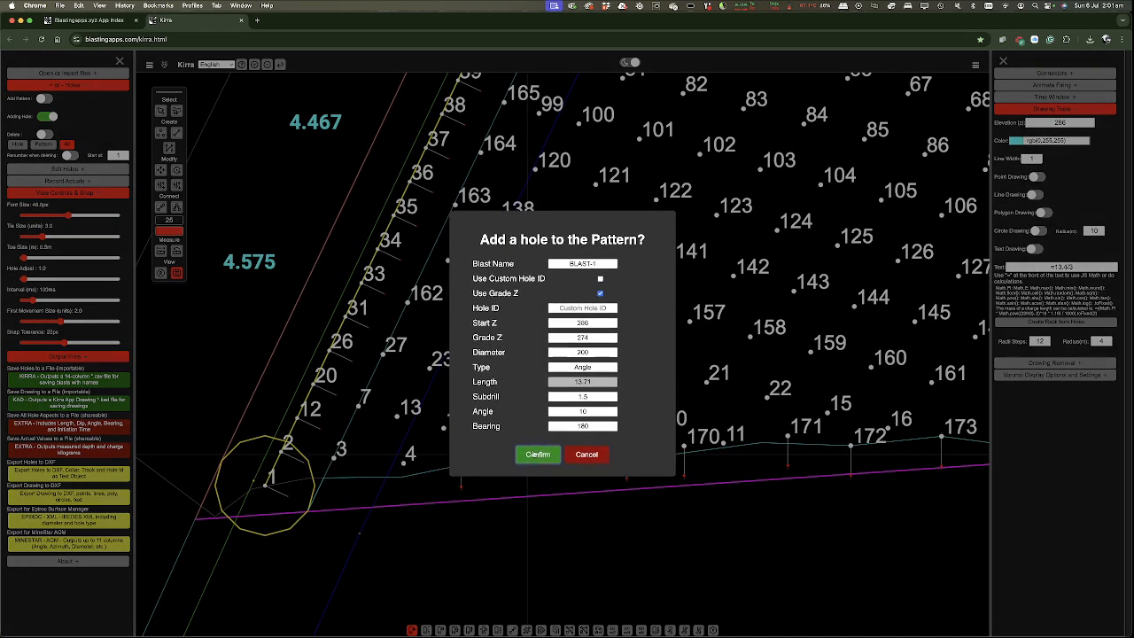
pyautogui.click(537, 454)
pyautogui.click(369, 470)
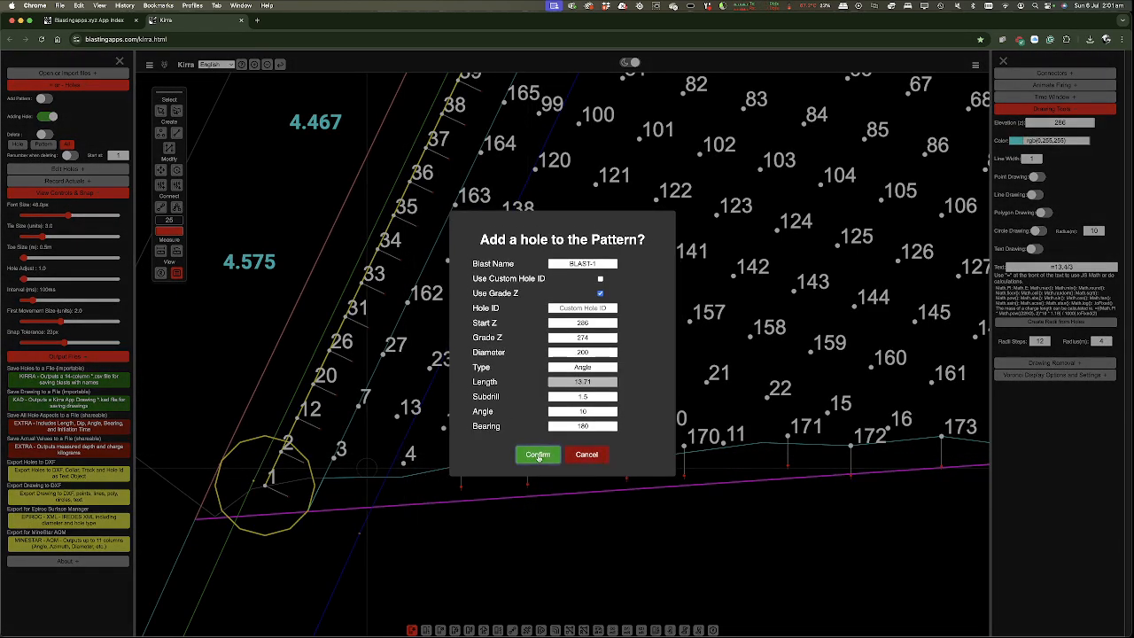
pyautogui.click(538, 454)
pyautogui.scroll(-1, 514, 543)
pyautogui.scroll(-6, 513, 543)
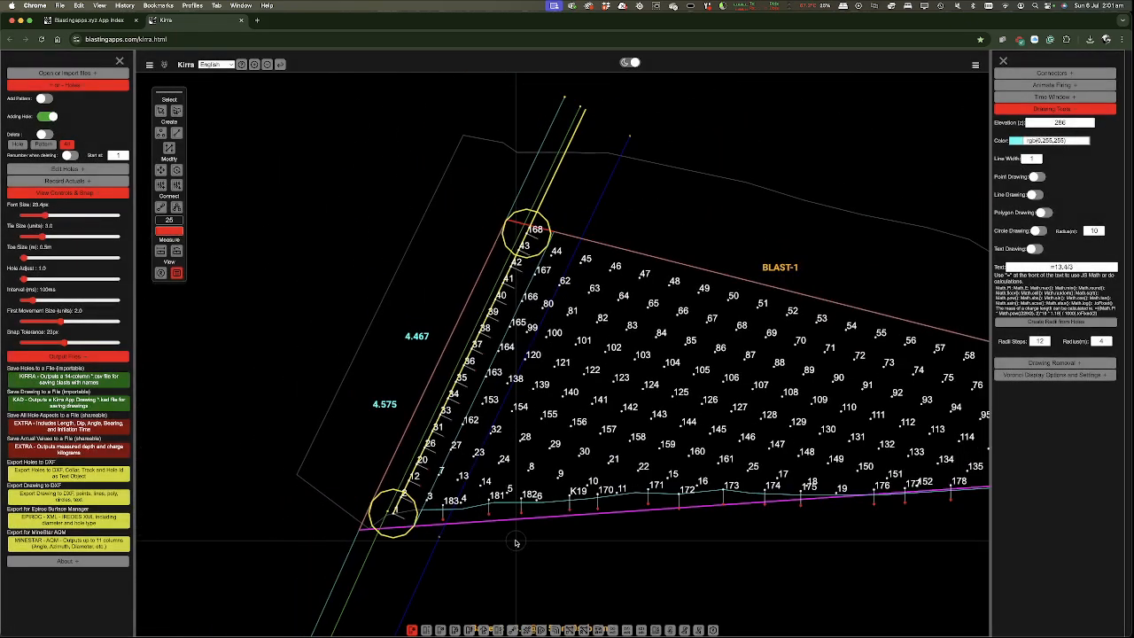
pyautogui.scroll(6, 558, 518)
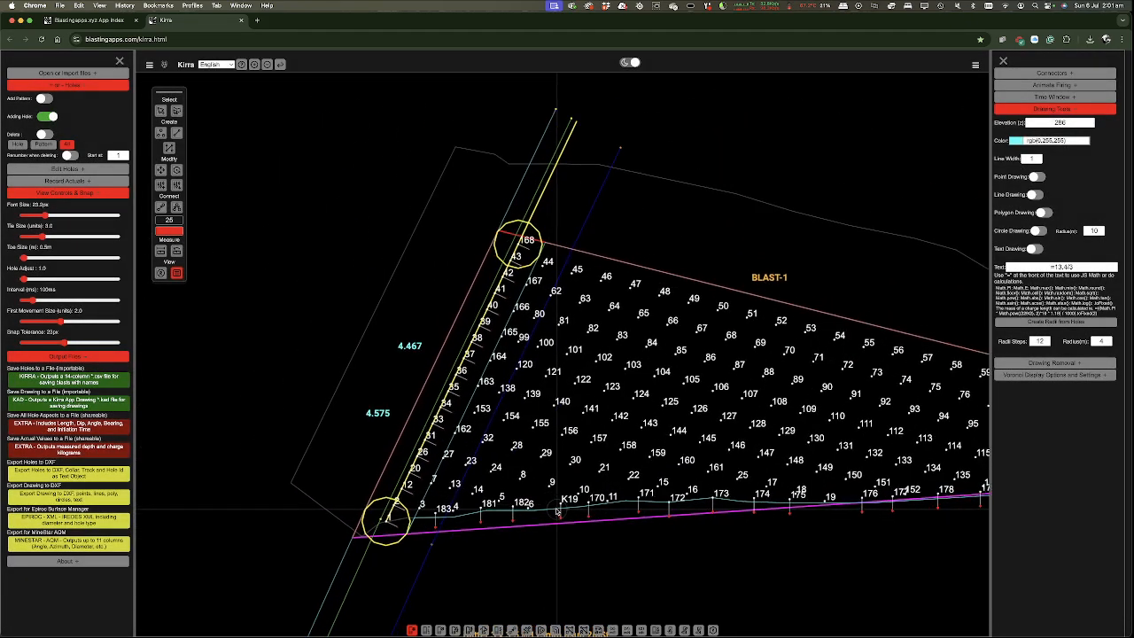
pyautogui.scroll(1, 554, 512)
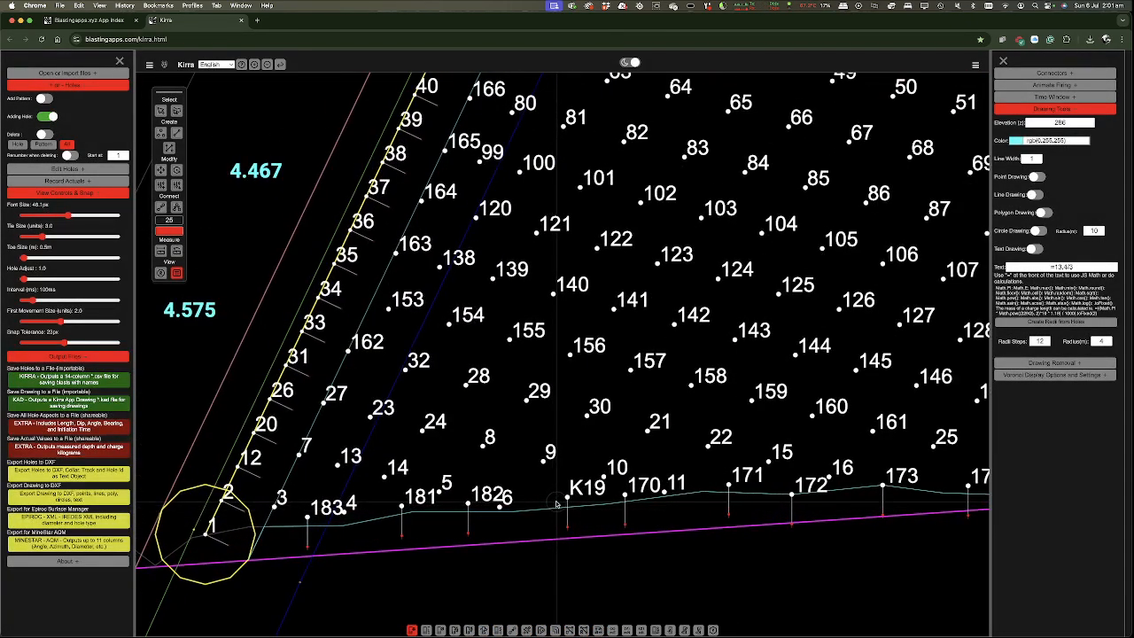
pyautogui.click(559, 502)
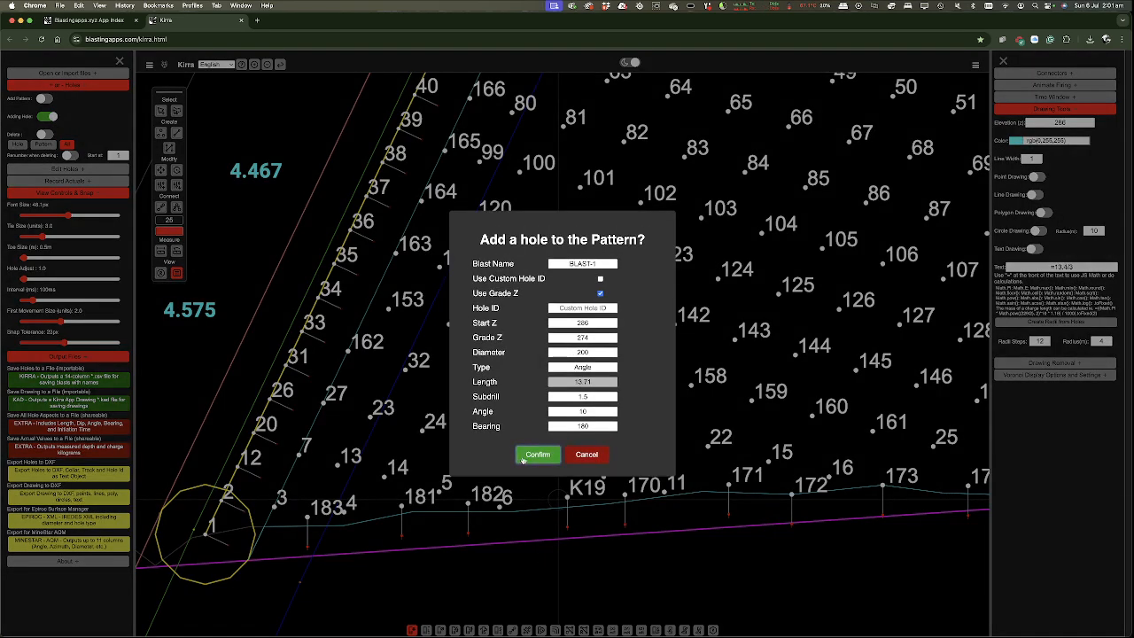
pyautogui.click(534, 455)
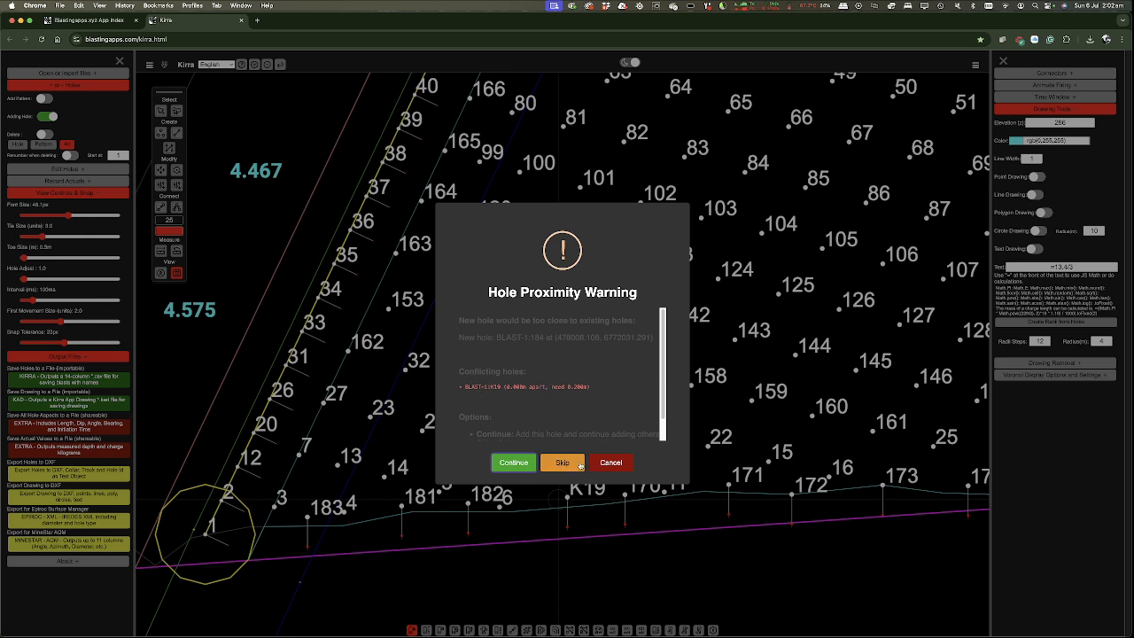
pyautogui.click(610, 463)
# - Replace front-row hole K19 with a new angled hole just beside it, deleting K19 with renumbering from 1
pyautogui.scroll(5, 543, 503)
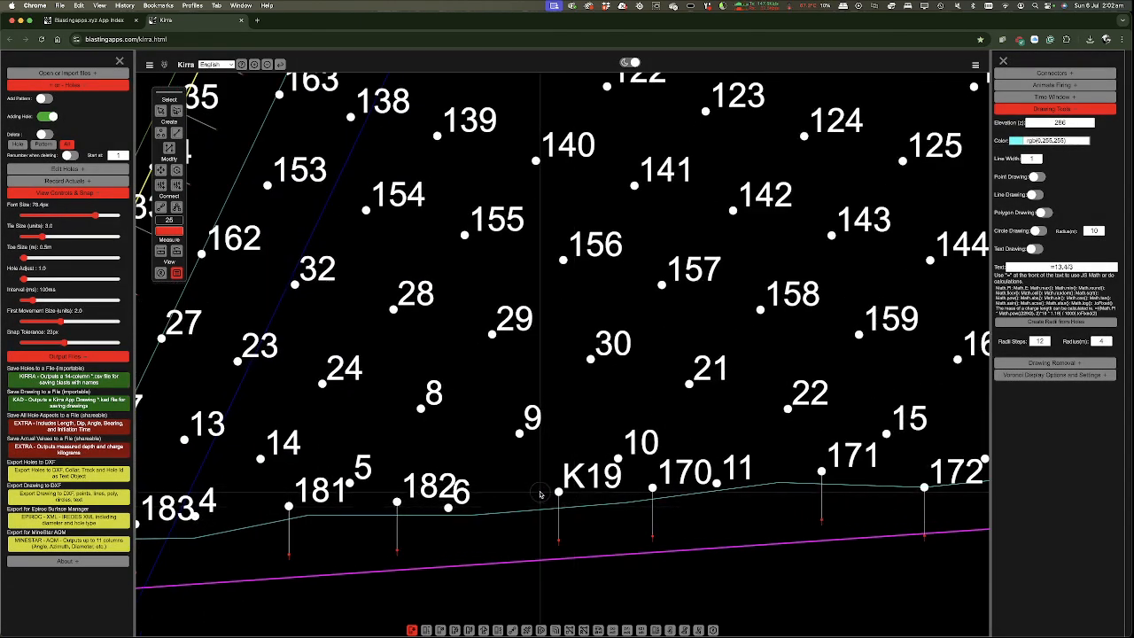
pyautogui.click(540, 493)
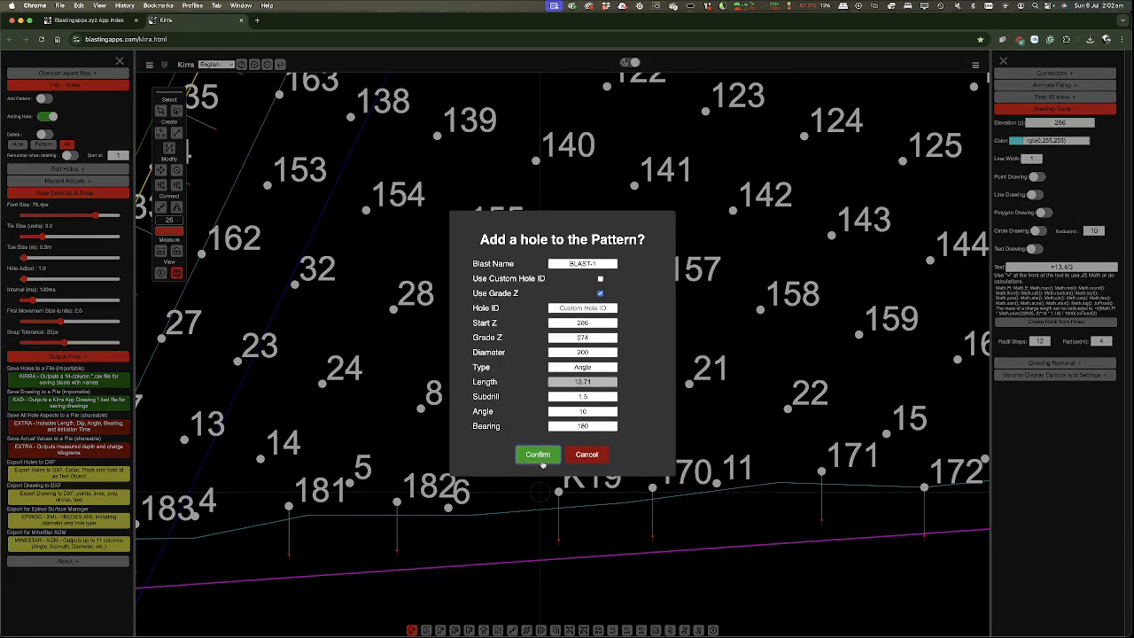
pyautogui.click(538, 455)
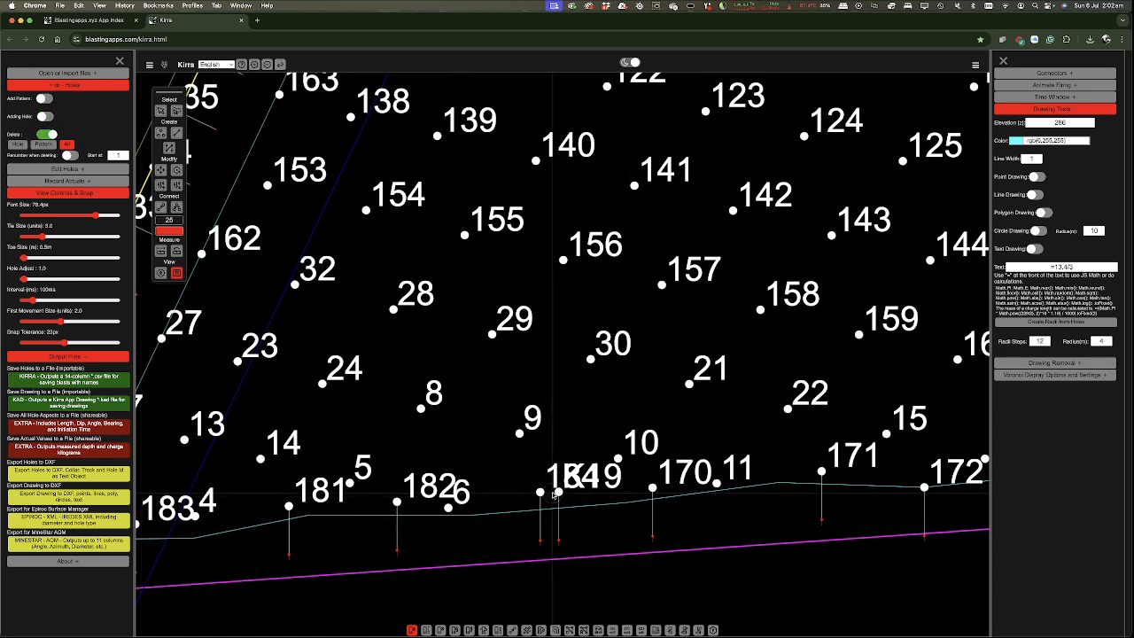
pyautogui.click(559, 492)
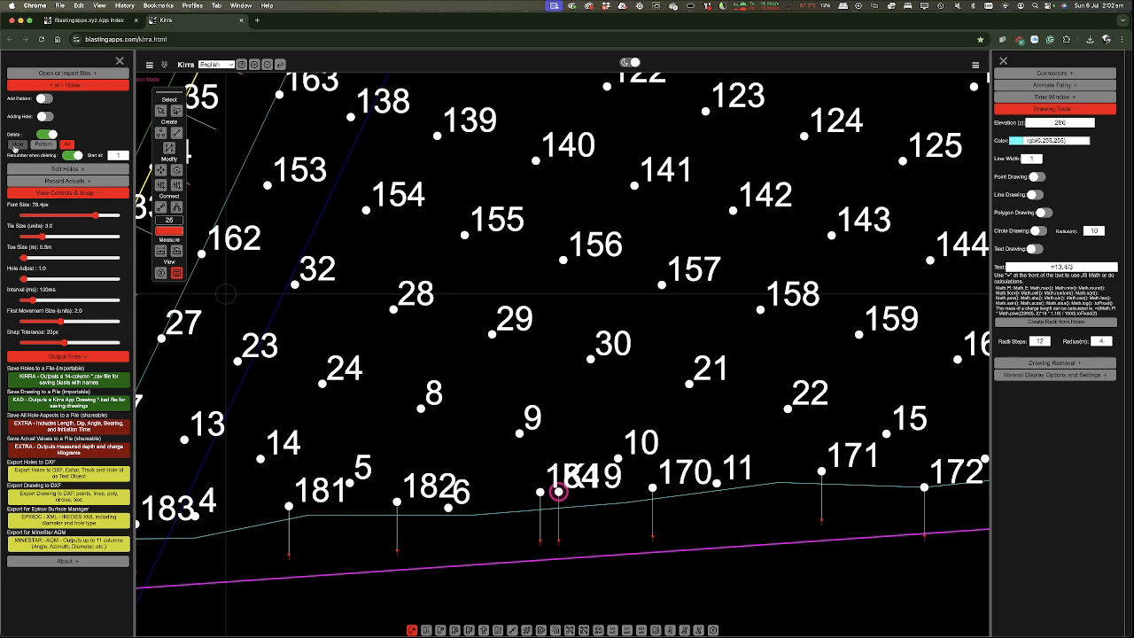
pyautogui.click(14, 147)
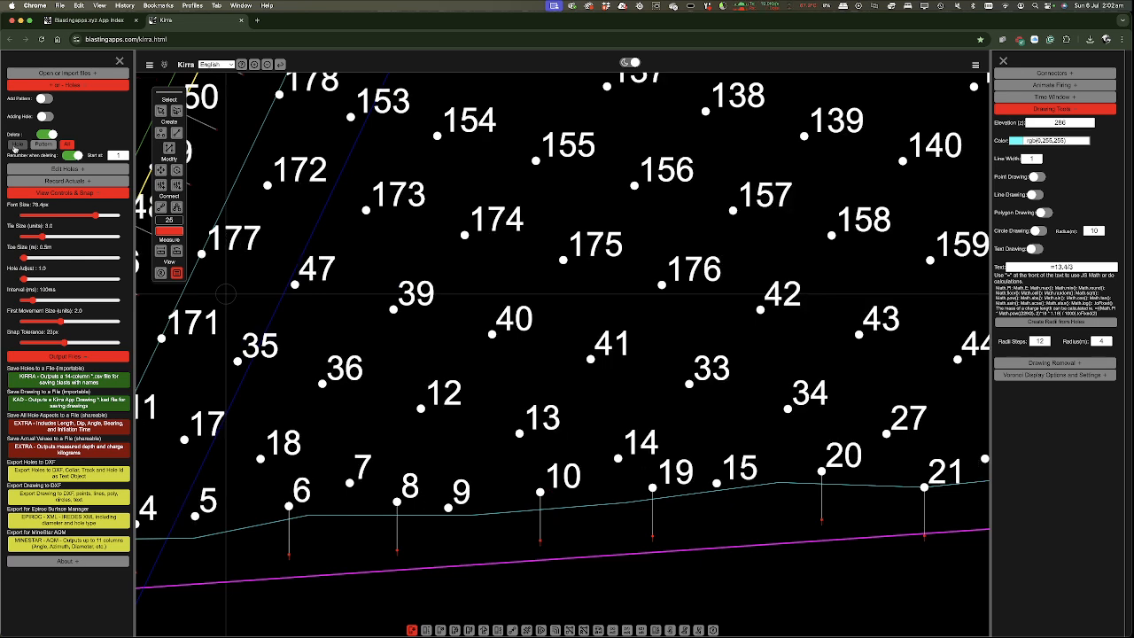
# - Examine the renumbered BLAST-1 pattern, especially the order of the holes along the front edge
pyautogui.scroll(-3, 525, 463)
pyautogui.scroll(-5, 525, 464)
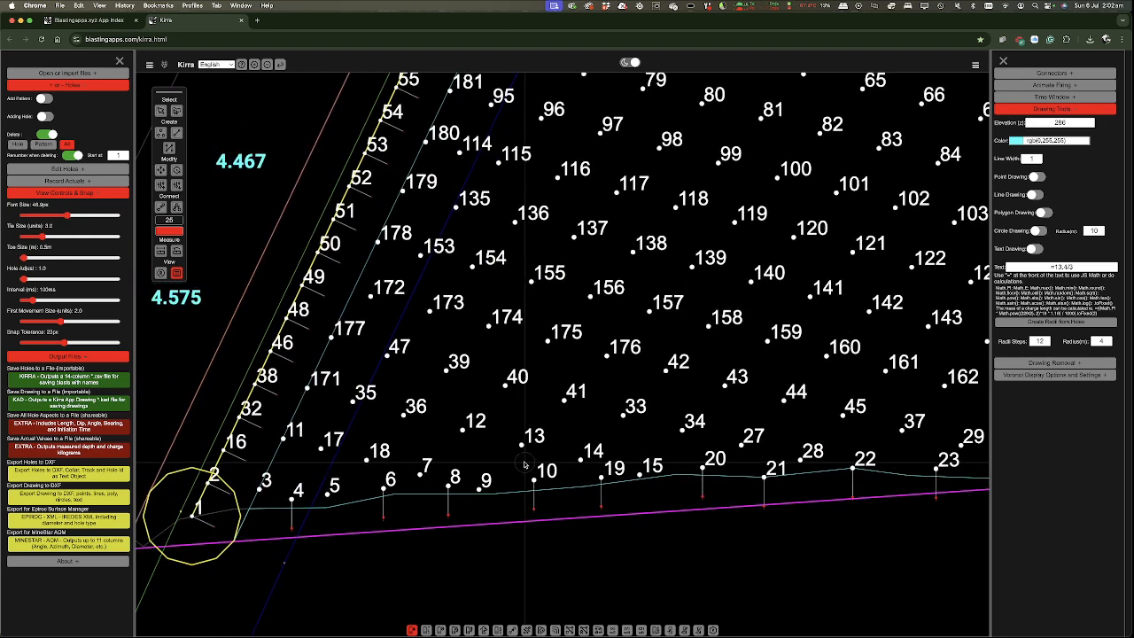
pyautogui.scroll(-2, 525, 463)
pyautogui.scroll(4, 894, 508)
pyautogui.scroll(1, 512, 420)
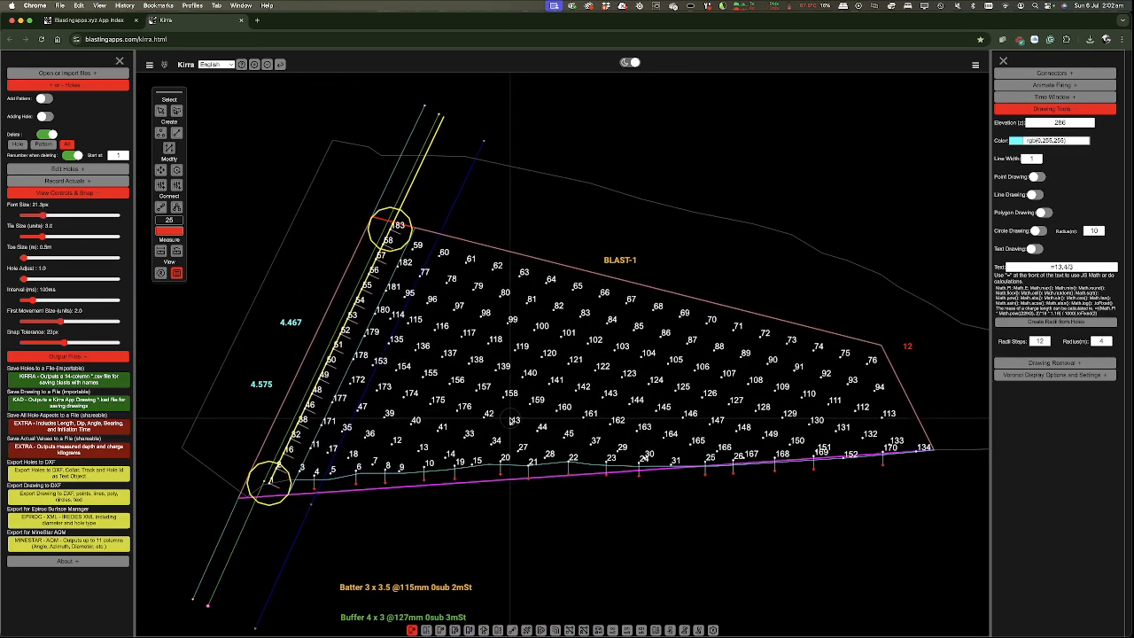
pyautogui.scroll(3, 512, 419)
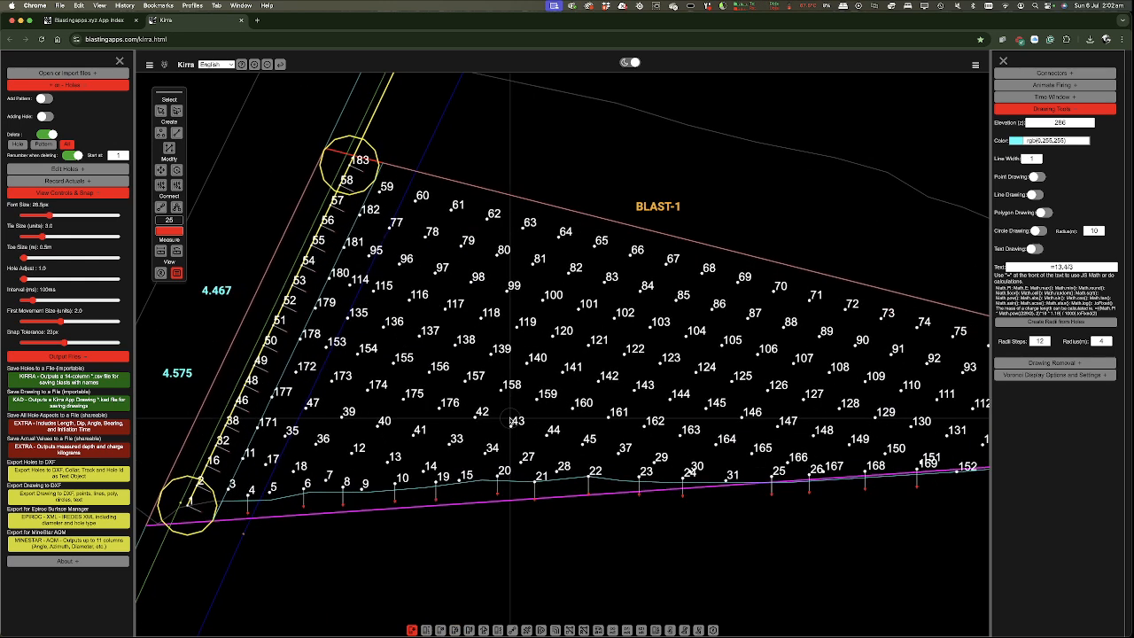
pyautogui.scroll(-1, 717, 438)
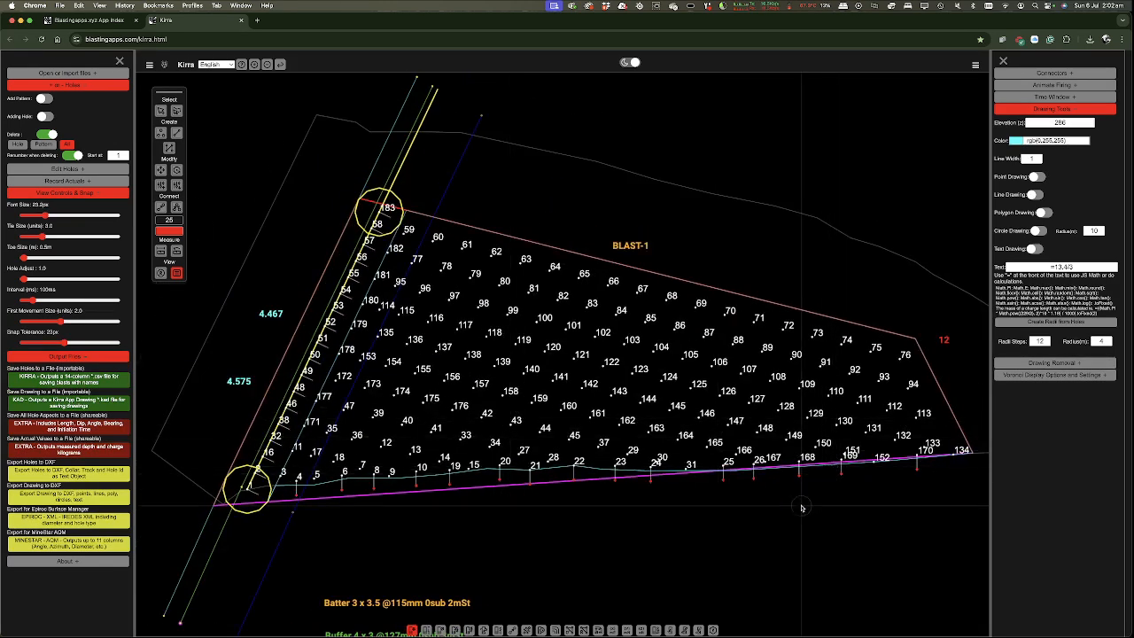
pyautogui.scroll(-7, 975, 480)
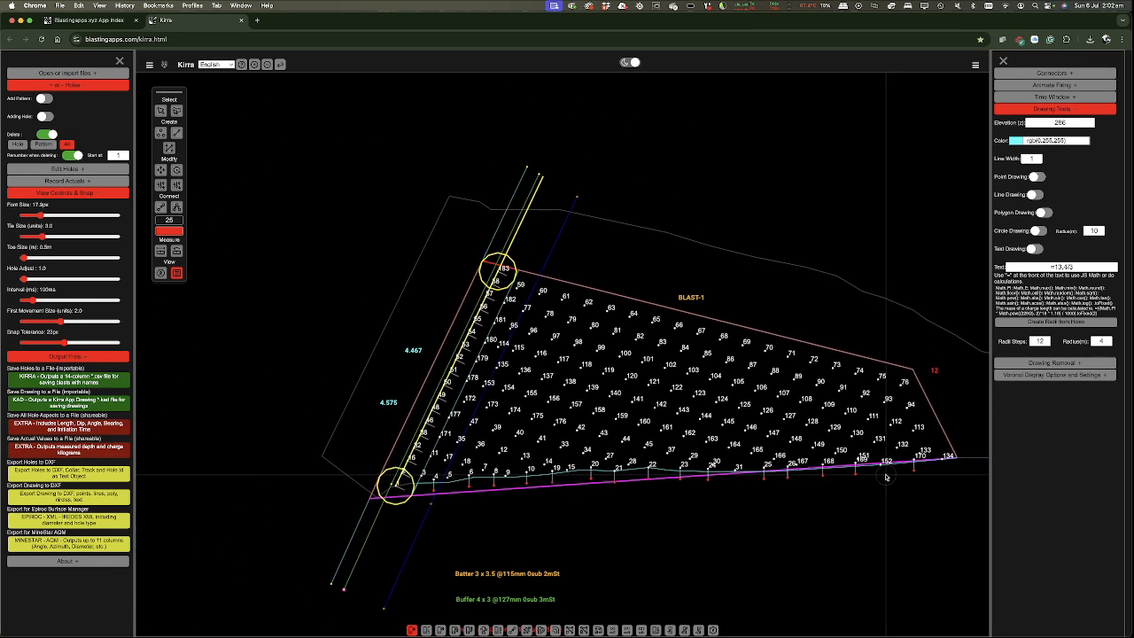
pyautogui.scroll(1, 718, 489)
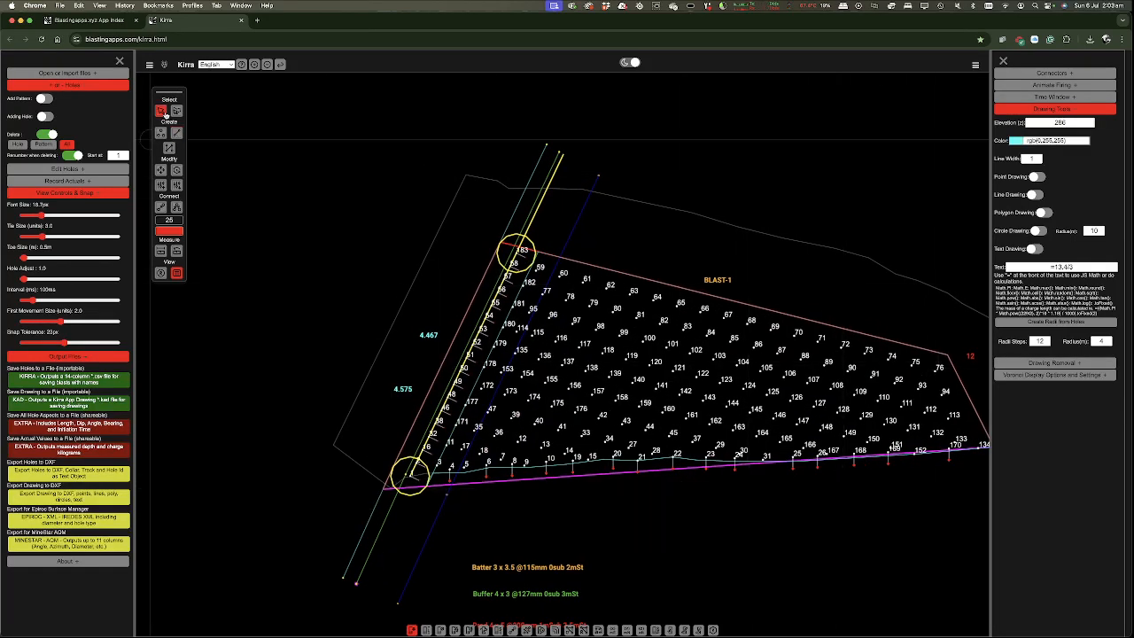
# - Reset the connections of hole 1 in BLAST-1 through the Data Explorer
pyautogui.click(121, 60)
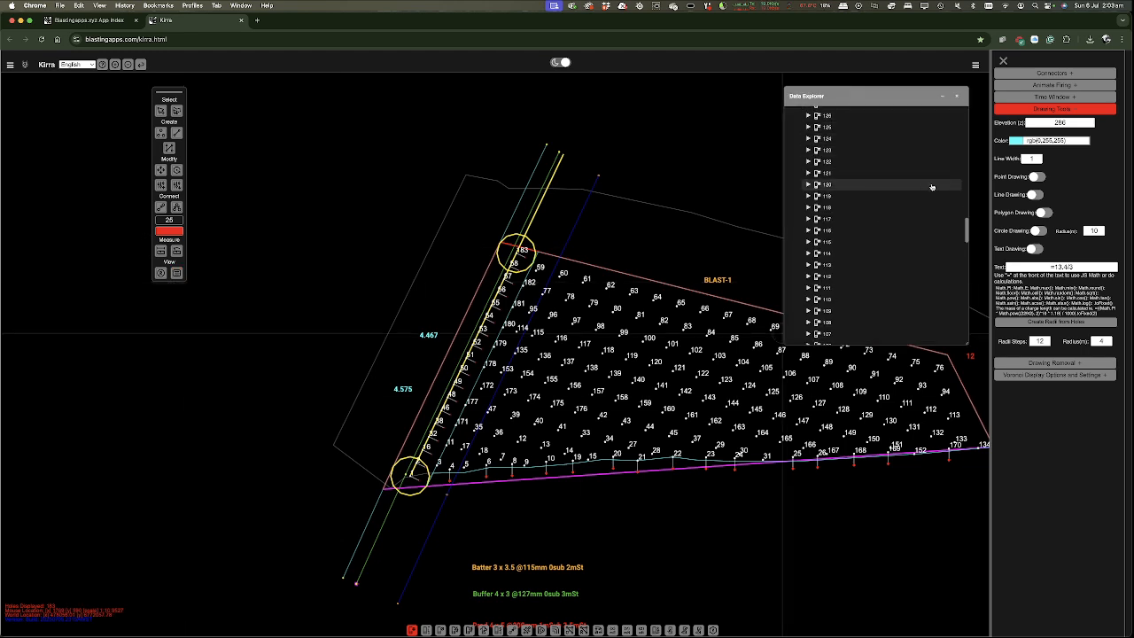
pyautogui.scroll(10, 955, 187)
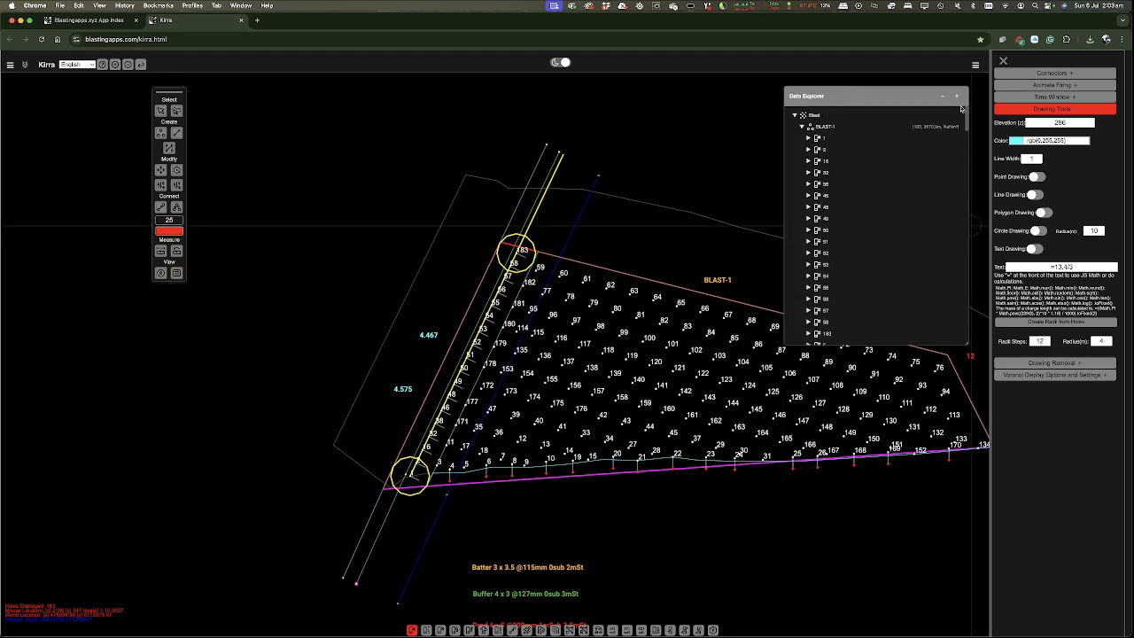
pyautogui.rightClick(832, 128)
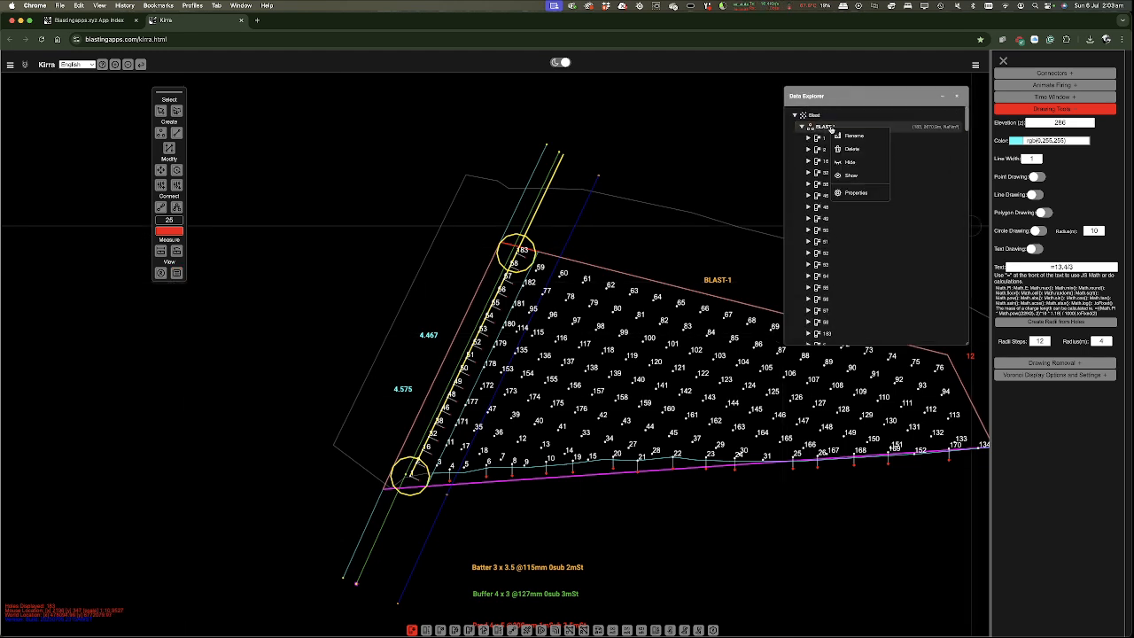
pyautogui.rightClick(818, 139)
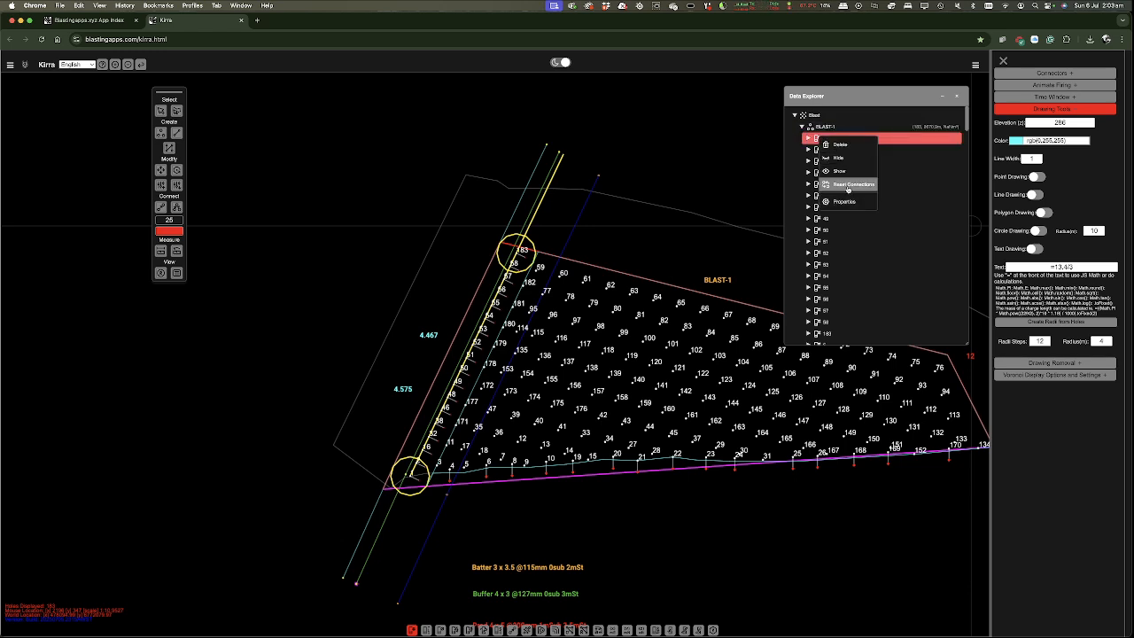
pyautogui.click(847, 184)
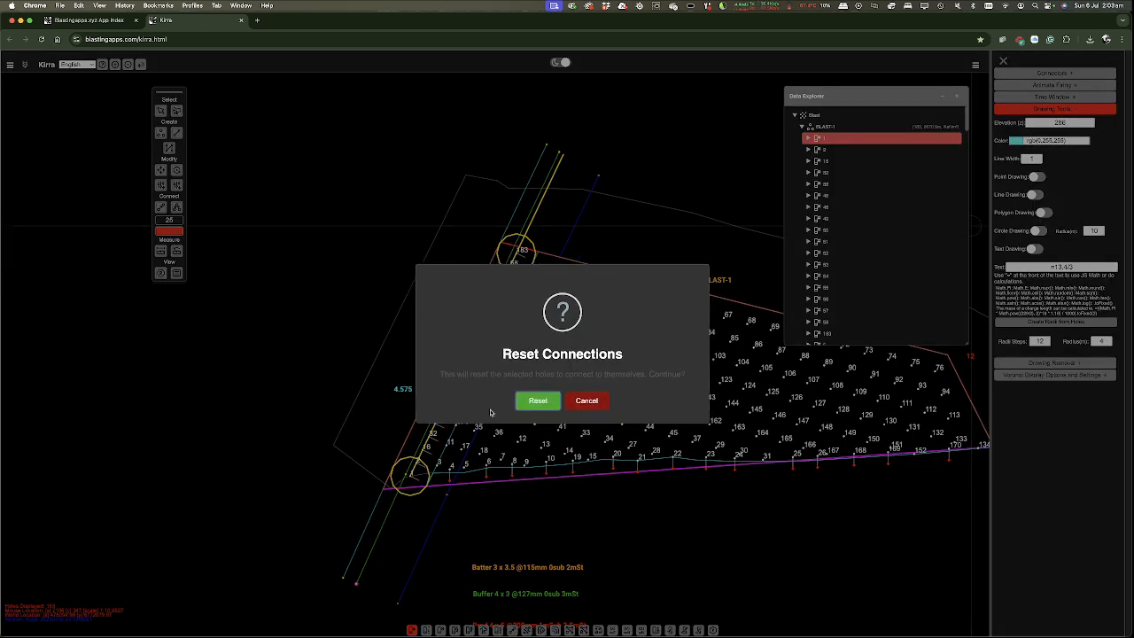
pyautogui.click(536, 402)
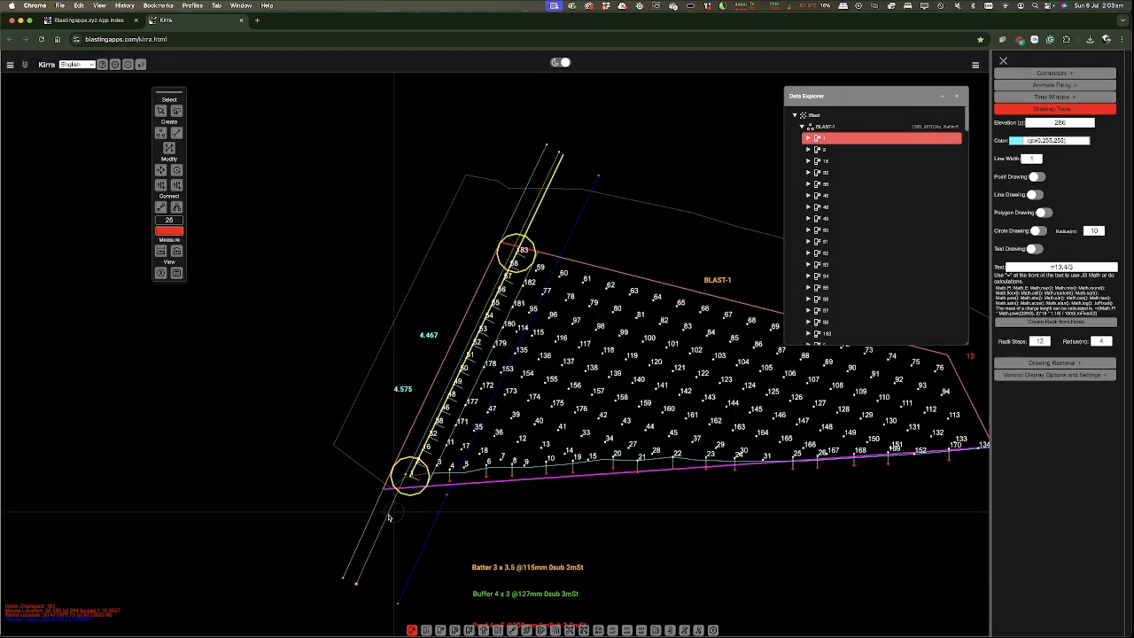
# - Display the hole ties and connect front hole 10 to hole 14, then through the diagonal line of holes to hole 66, with delay 25
pyautogui.click(513, 630)
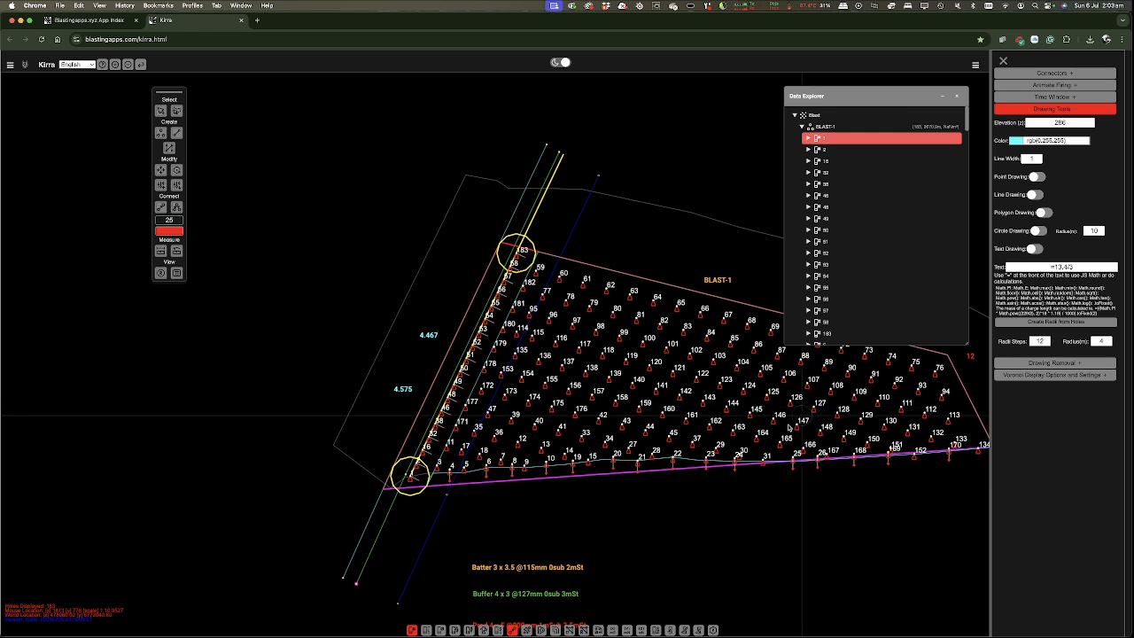
pyautogui.click(177, 208)
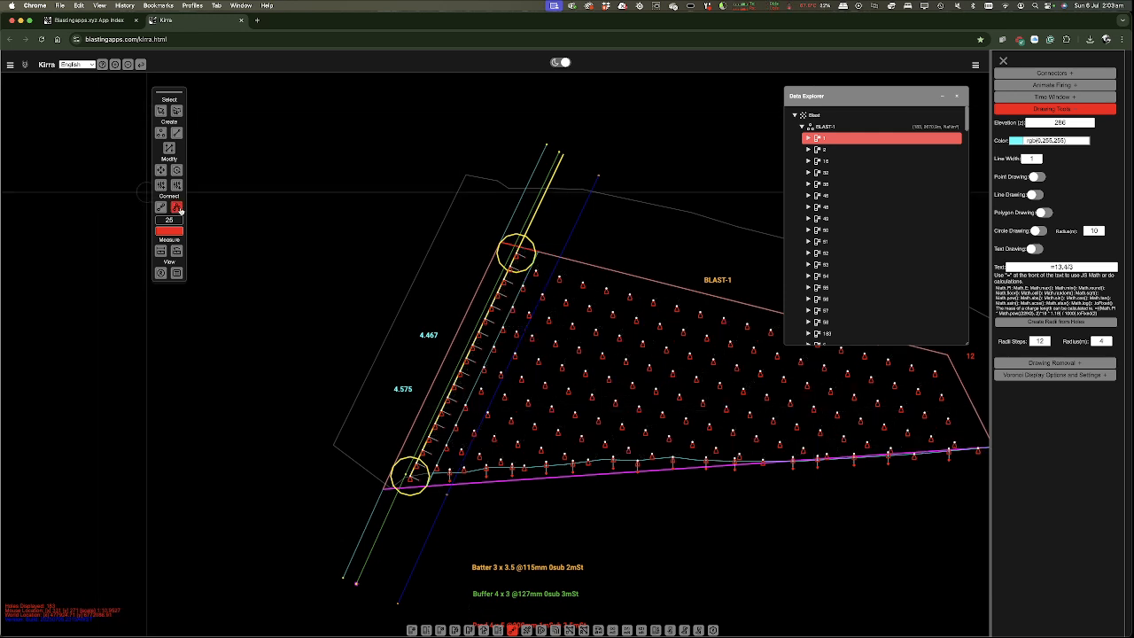
pyautogui.click(546, 461)
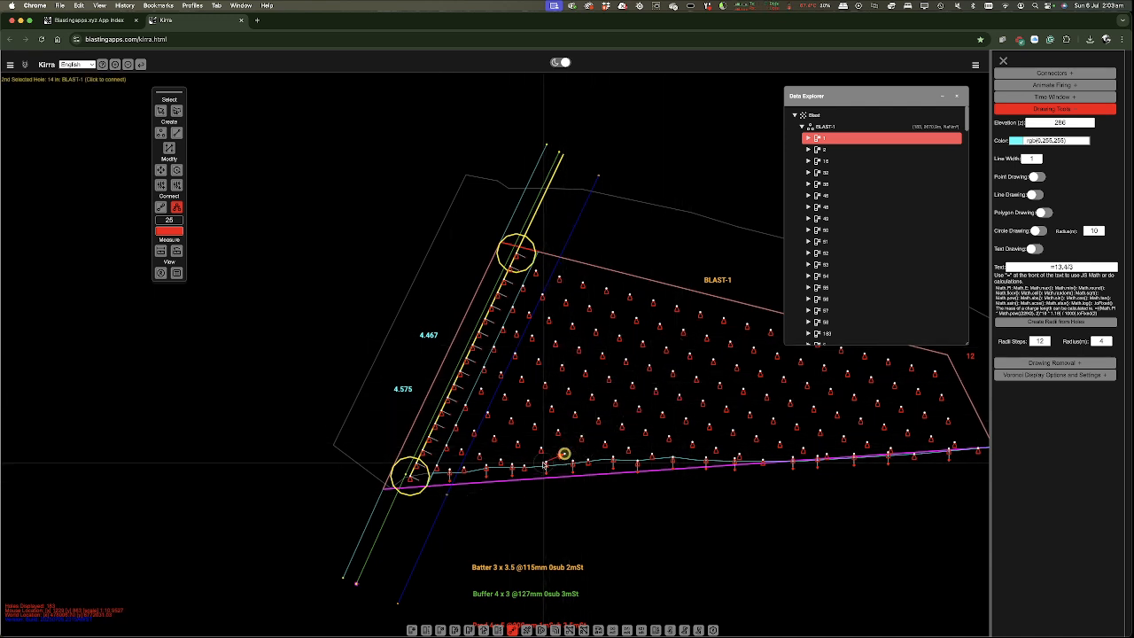
pyautogui.click(565, 454)
pyautogui.click(700, 312)
# - Connect three parallel diagonal lines of holes with delay 25: hole 9 to 65, hole 7 to 64, and hole 5 to 63
pyautogui.click(523, 465)
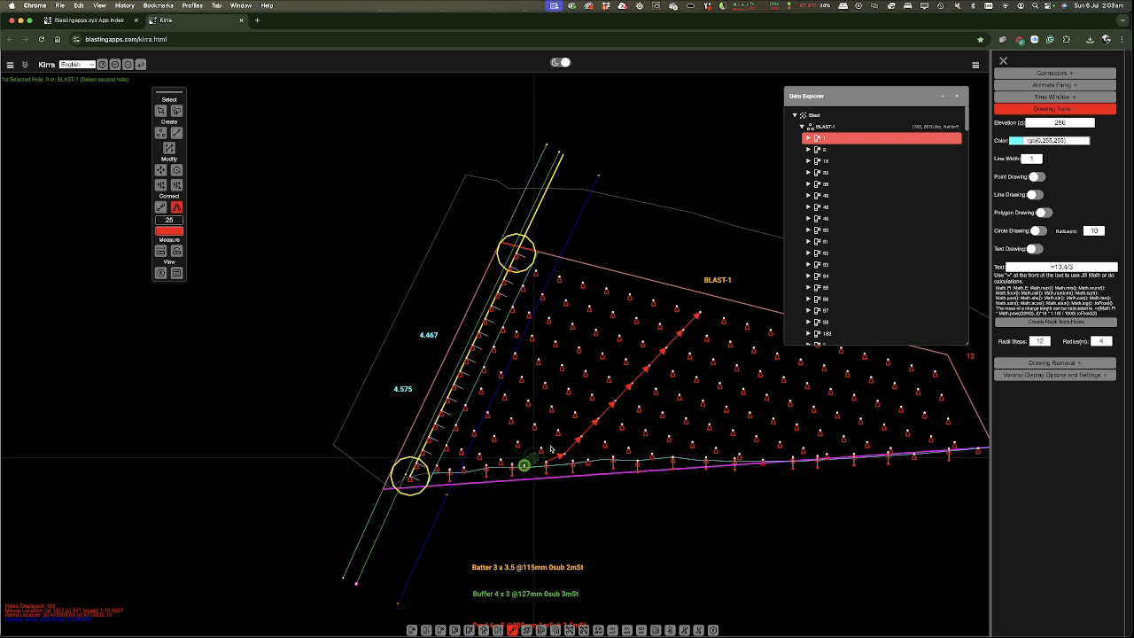
pyautogui.click(676, 307)
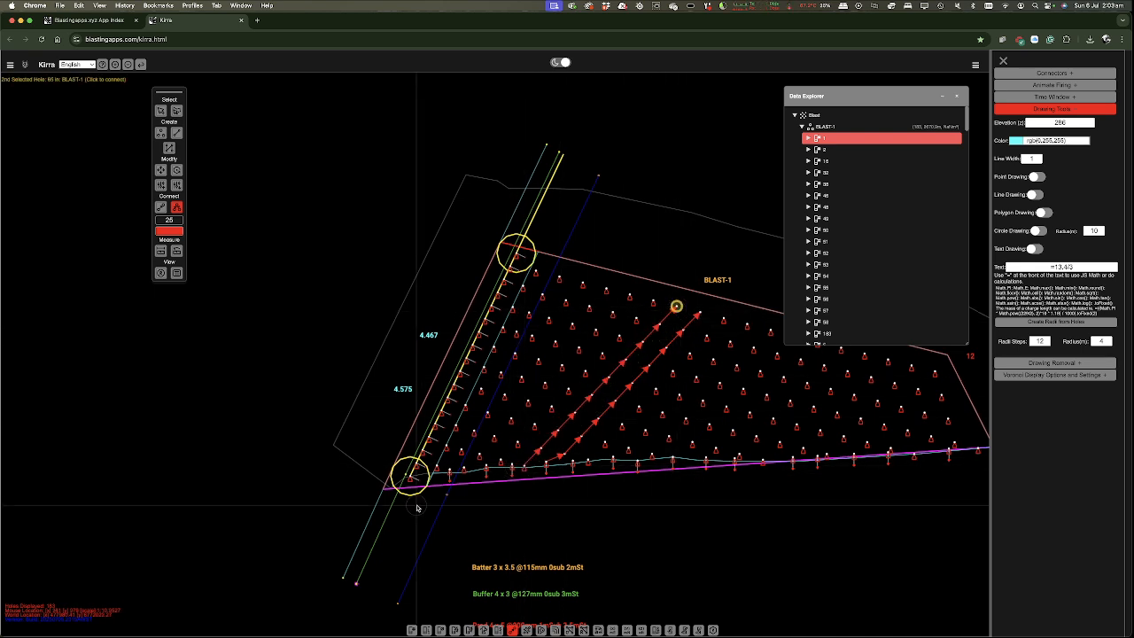
pyautogui.click(500, 463)
pyautogui.click(653, 300)
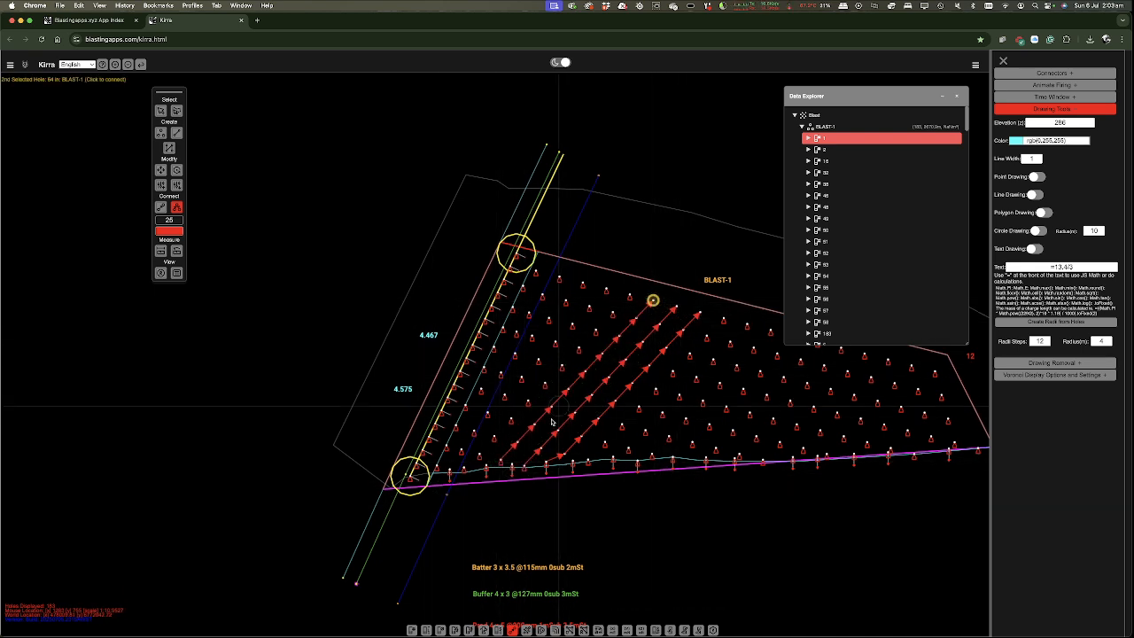
pyautogui.click(463, 459)
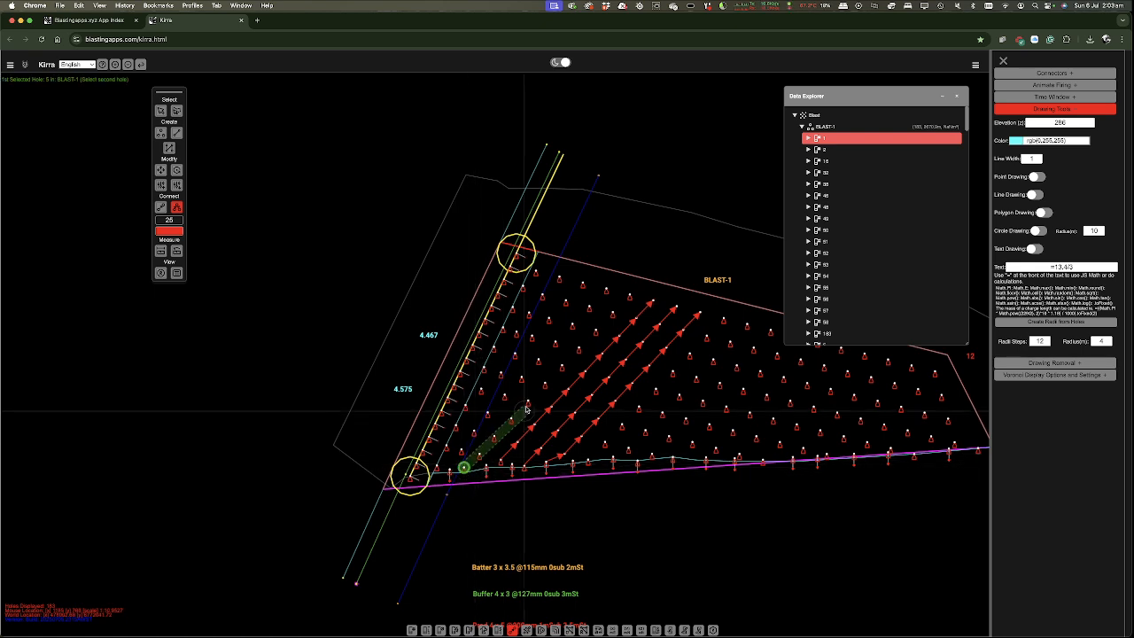
pyautogui.click(629, 295)
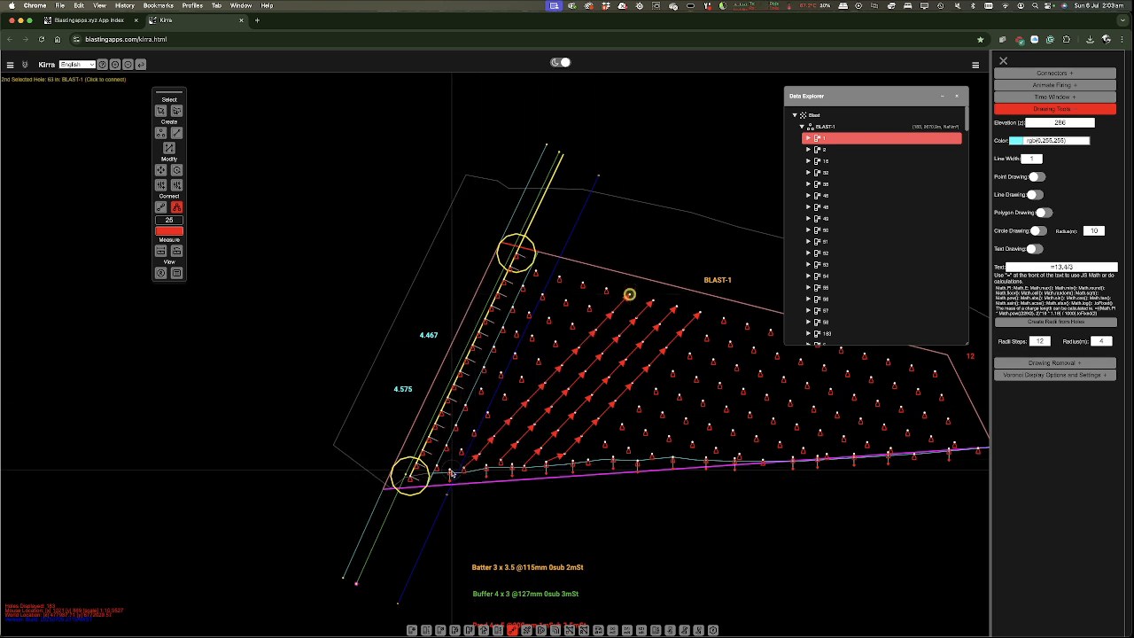
# - Connect the next two diagonal lines of holes with delay 25, one through holes 17 and 47, the other through hole 177 to hole 61
pyautogui.click(449, 470)
pyautogui.click(461, 450)
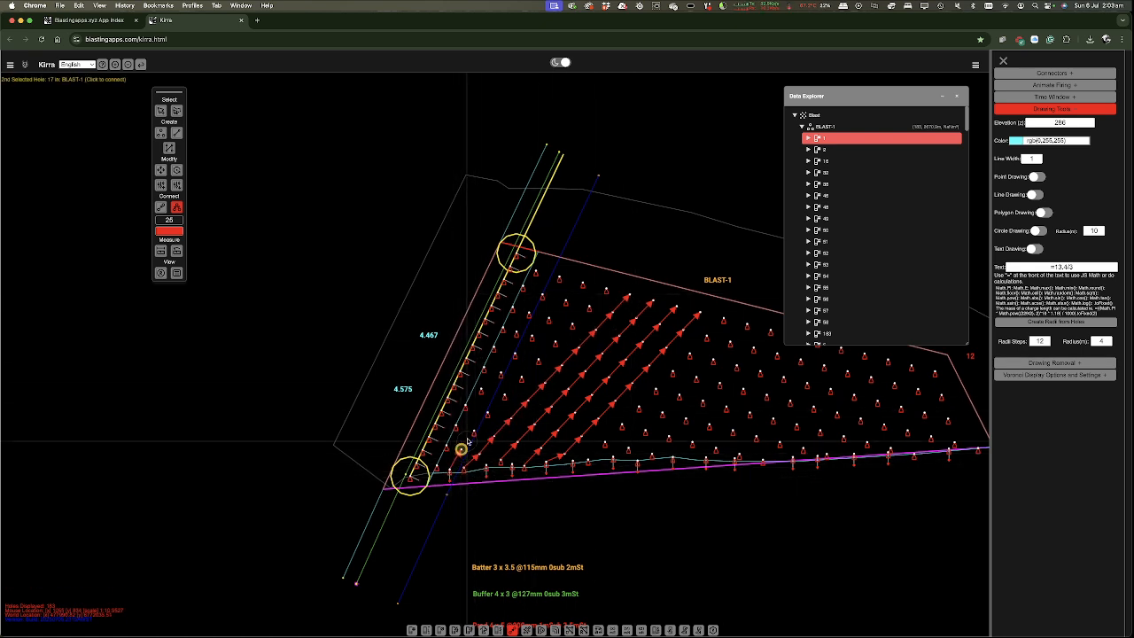
pyautogui.click(488, 413)
pyautogui.click(487, 412)
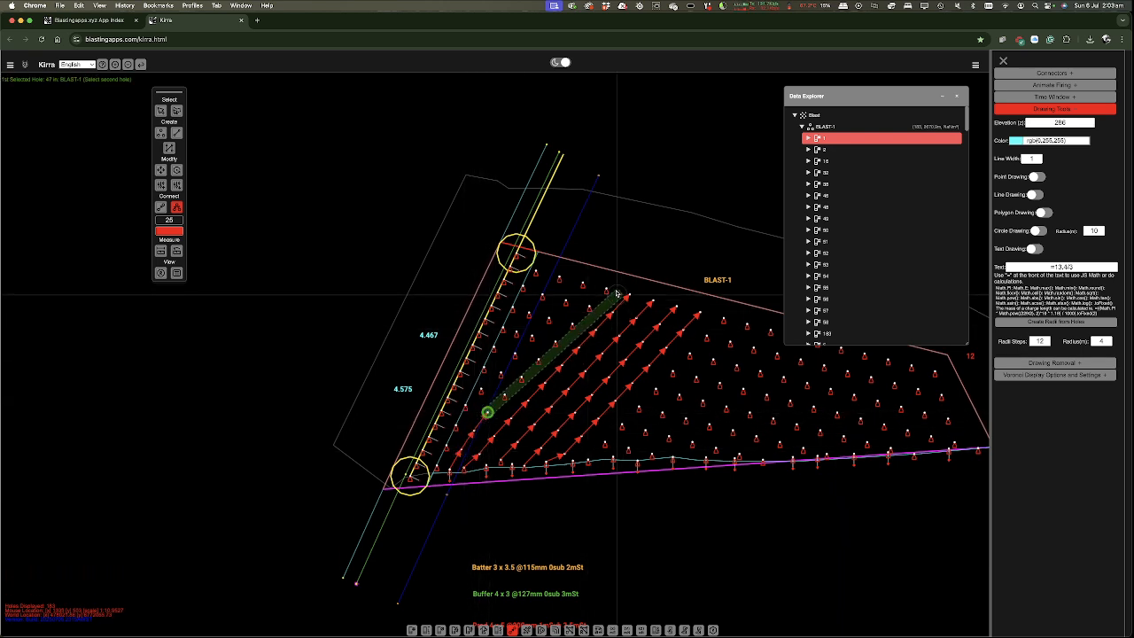
pyautogui.click(437, 465)
pyautogui.click(465, 405)
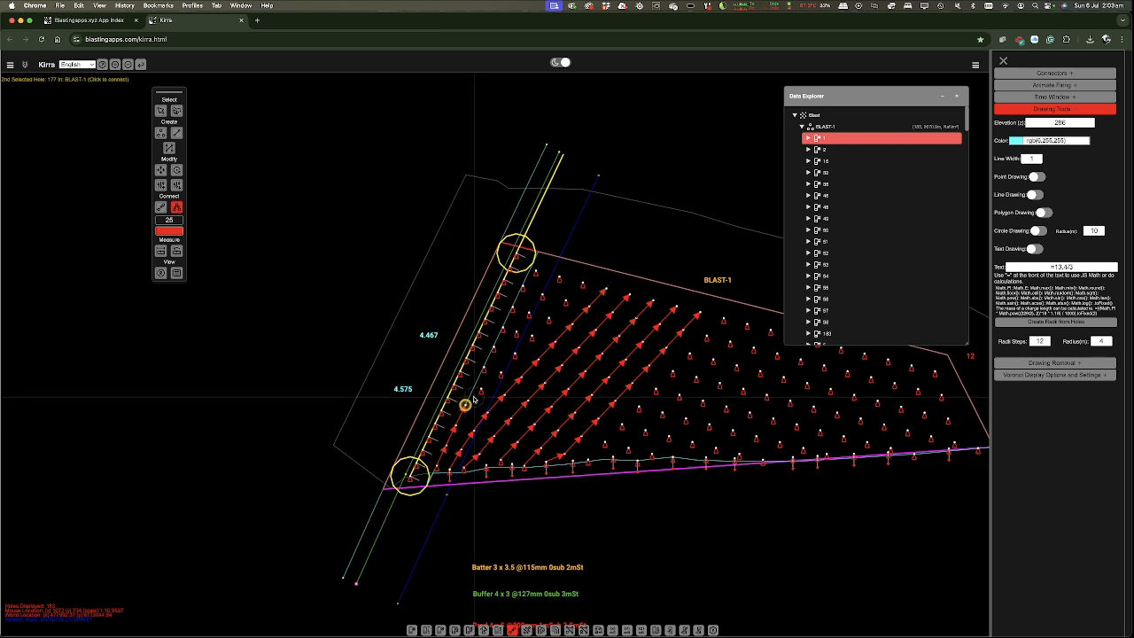
pyautogui.click(582, 283)
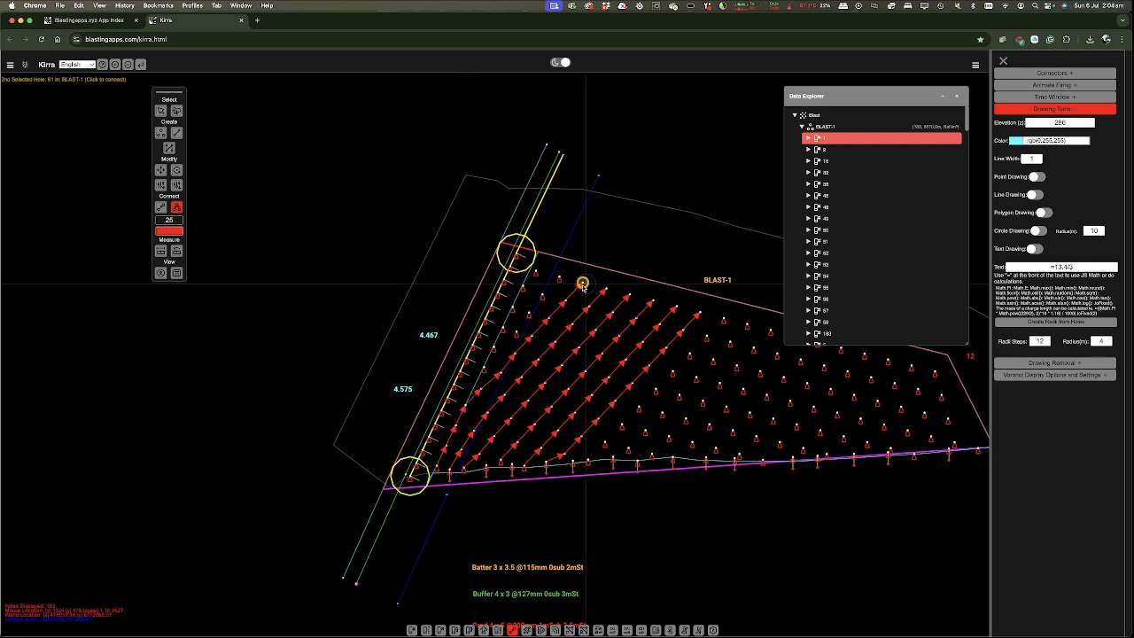
# - Connect hole 179 to hole 114 and on to the back row, then hole 180 to hole 59, with delay 25
pyautogui.click(493, 345)
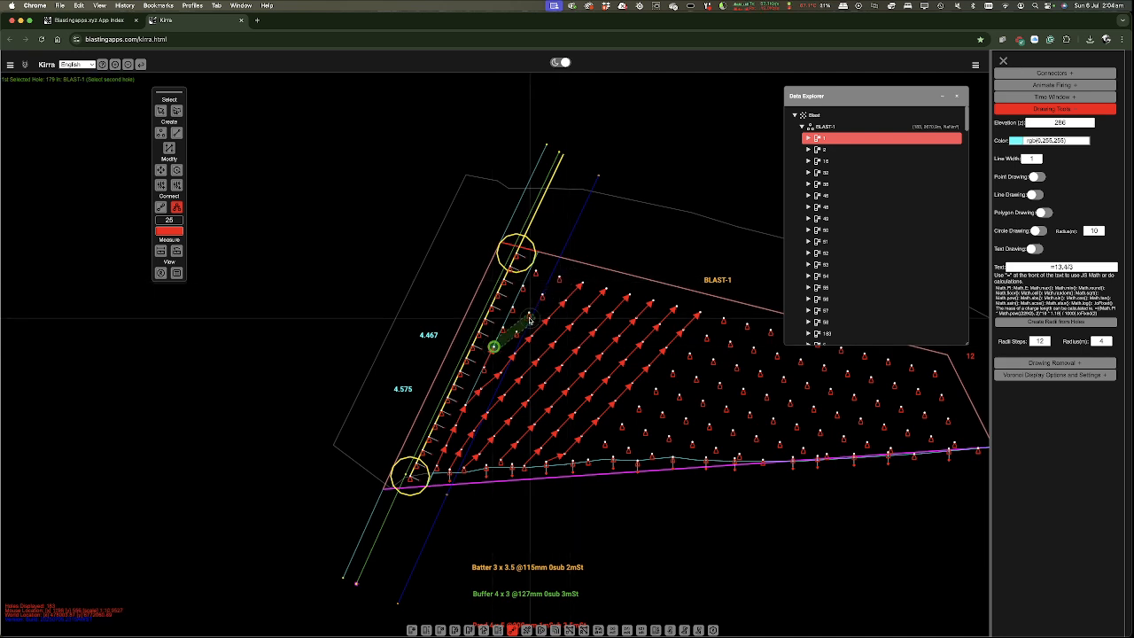
pyautogui.click(517, 334)
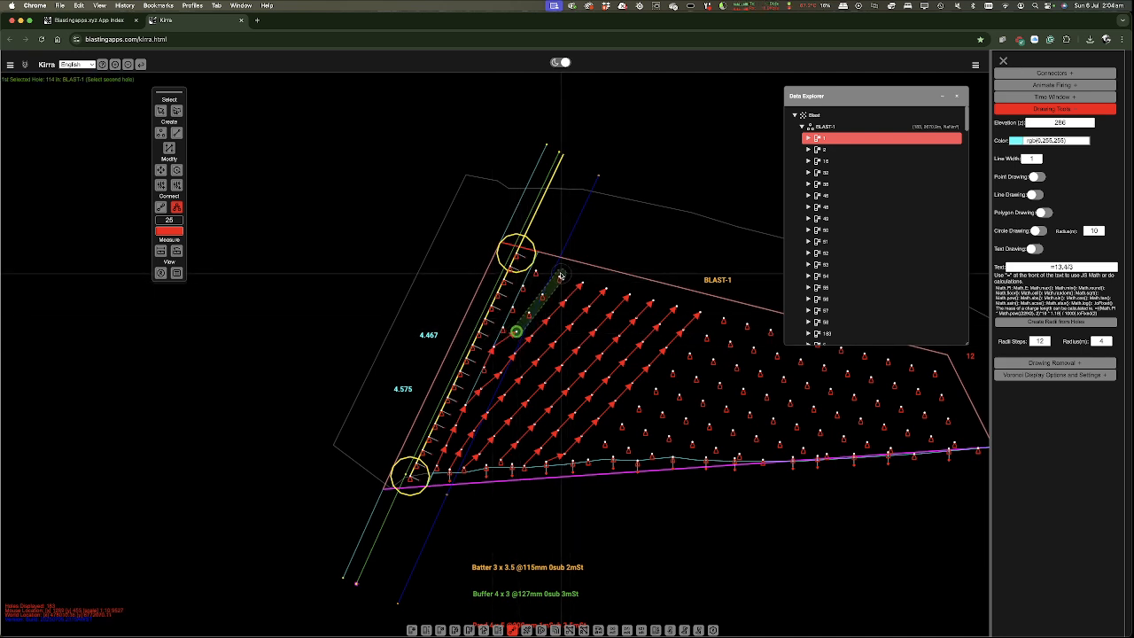
pyautogui.click(502, 327)
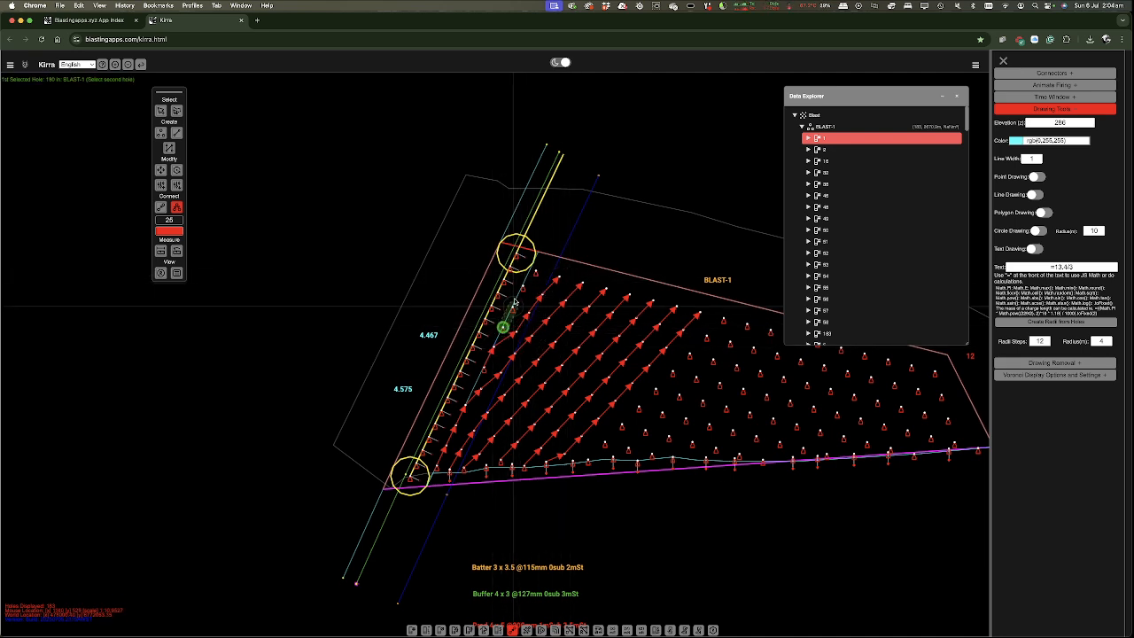
pyautogui.click(535, 271)
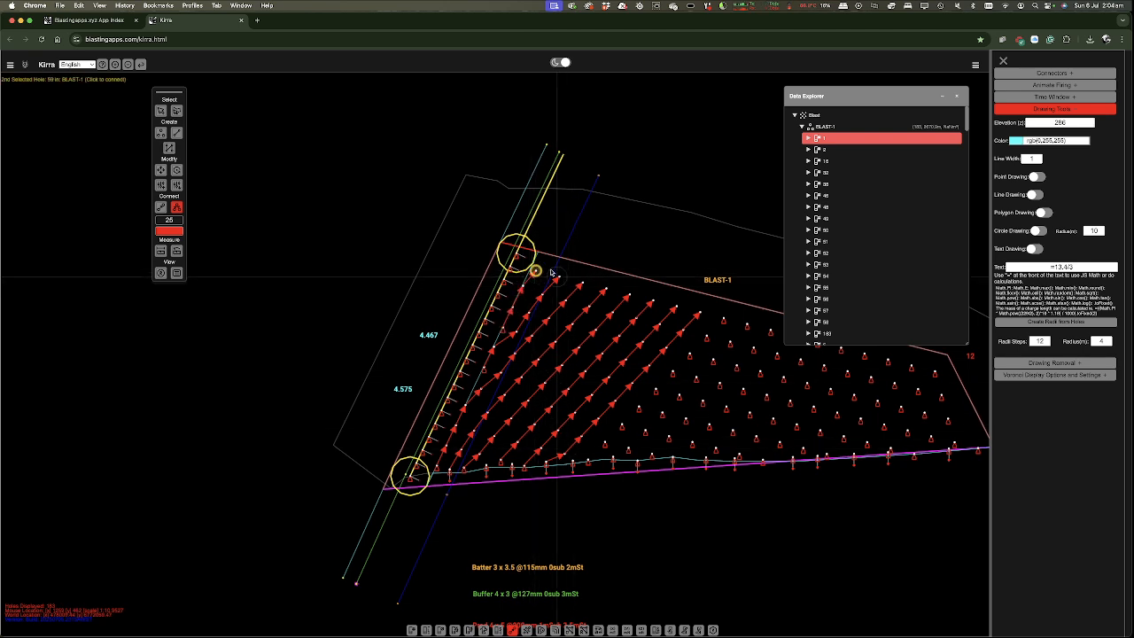
# - Tie in hole 15 and connect it diagonally to the back row, then connect hole 20 to hole 68, with delay 25
pyautogui.click(587, 458)
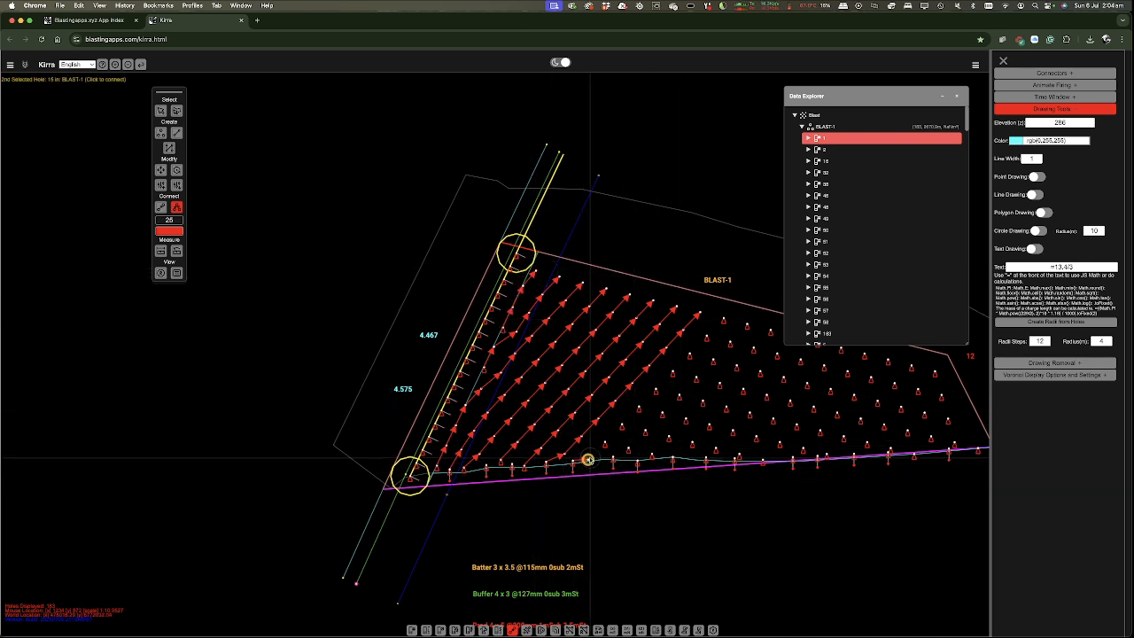
pyautogui.click(725, 317)
pyautogui.click(612, 457)
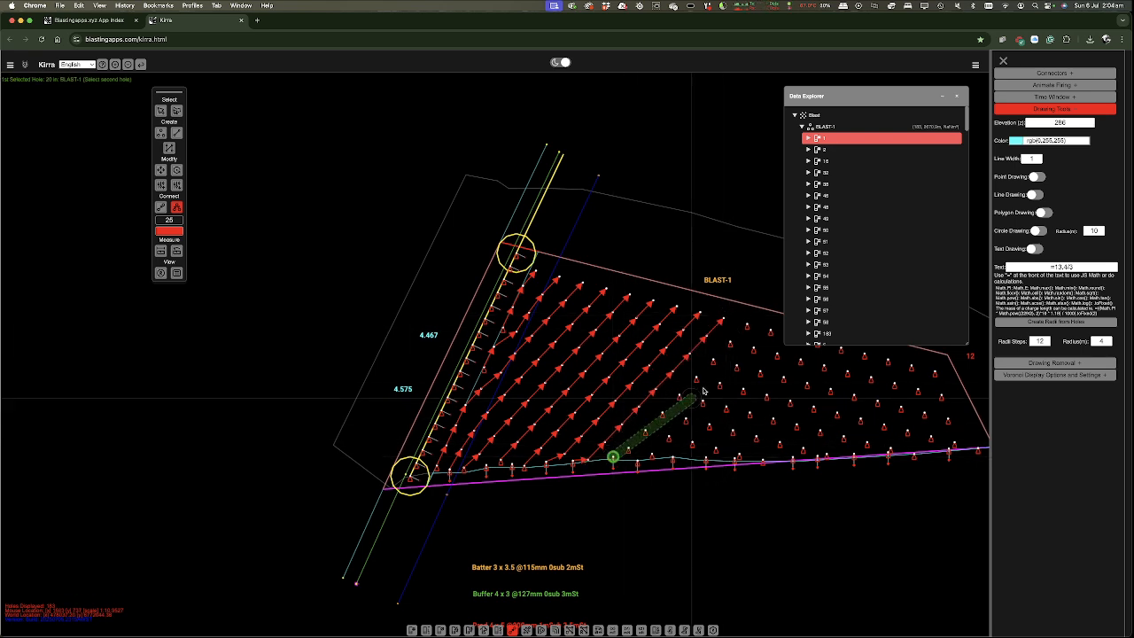
pyautogui.click(748, 324)
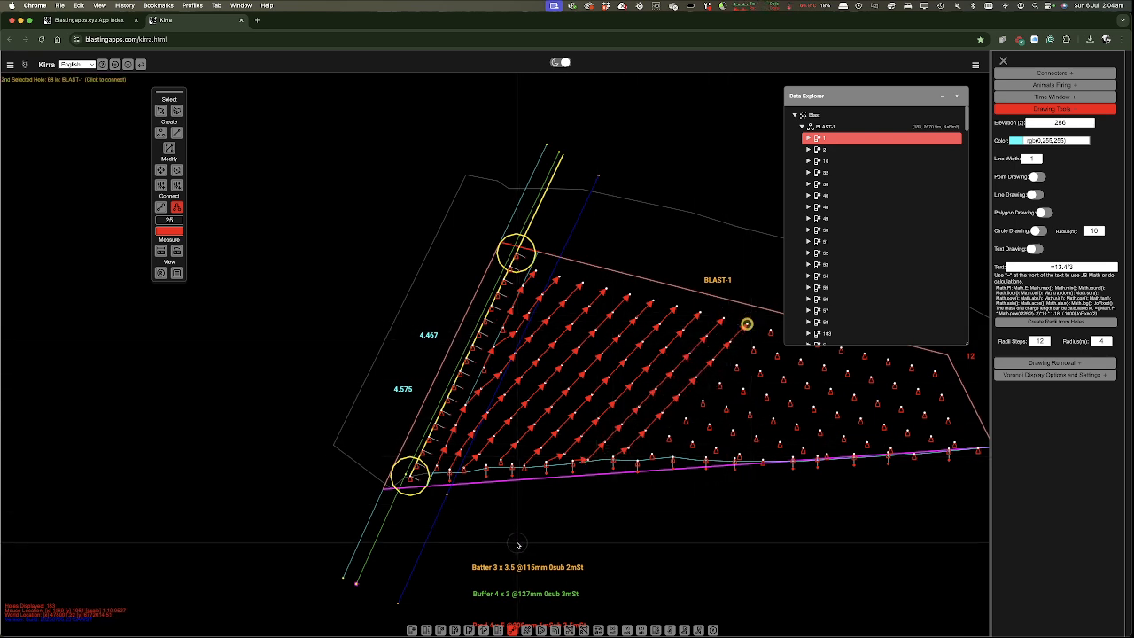
# - Retie the holes in the opposite diagonal direction with delay 25: three short lines from hole 20, its neighbour to hole 139, and hole 28
pyautogui.scroll(-2, 518, 545)
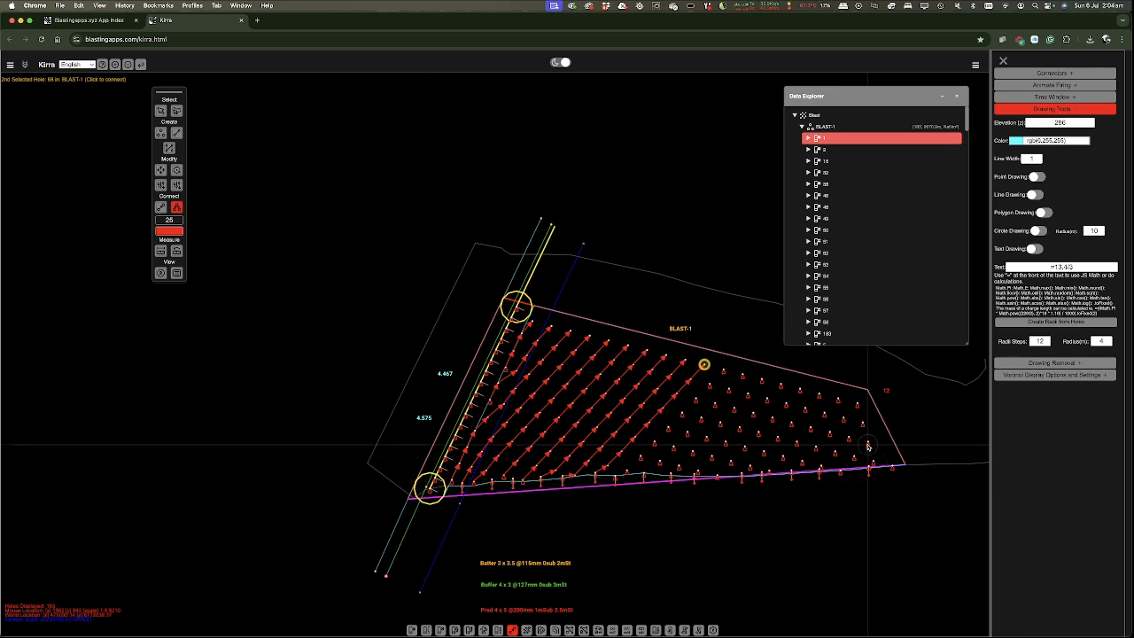
pyautogui.scroll(1, 564, 483)
pyautogui.scroll(-5, 558, 474)
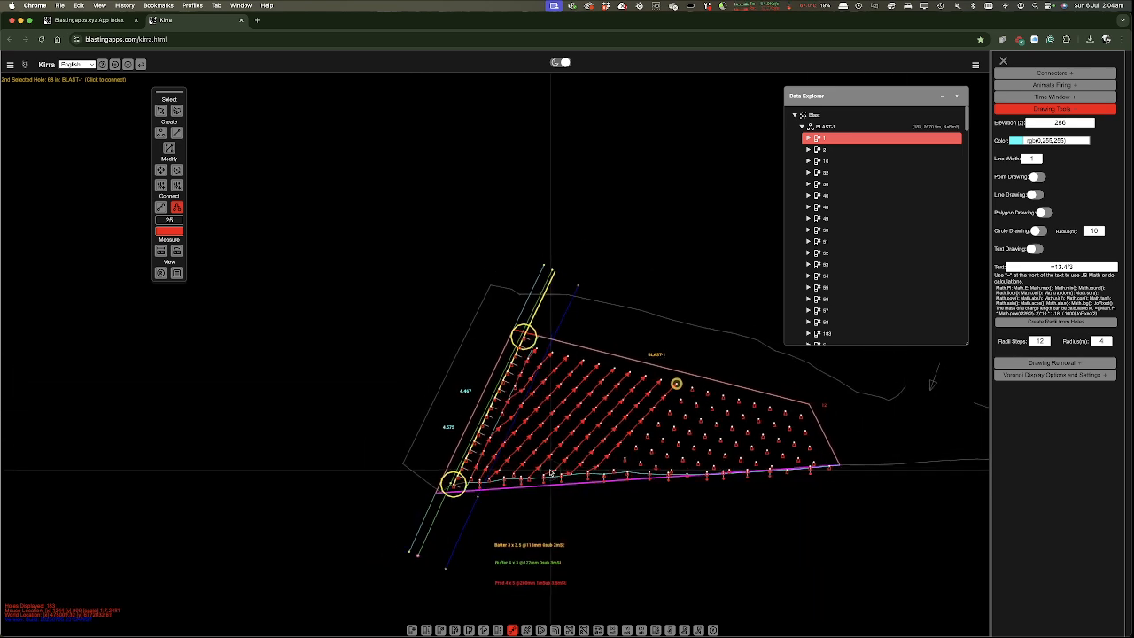
pyautogui.scroll(2, 630, 396)
pyautogui.scroll(3, 624, 403)
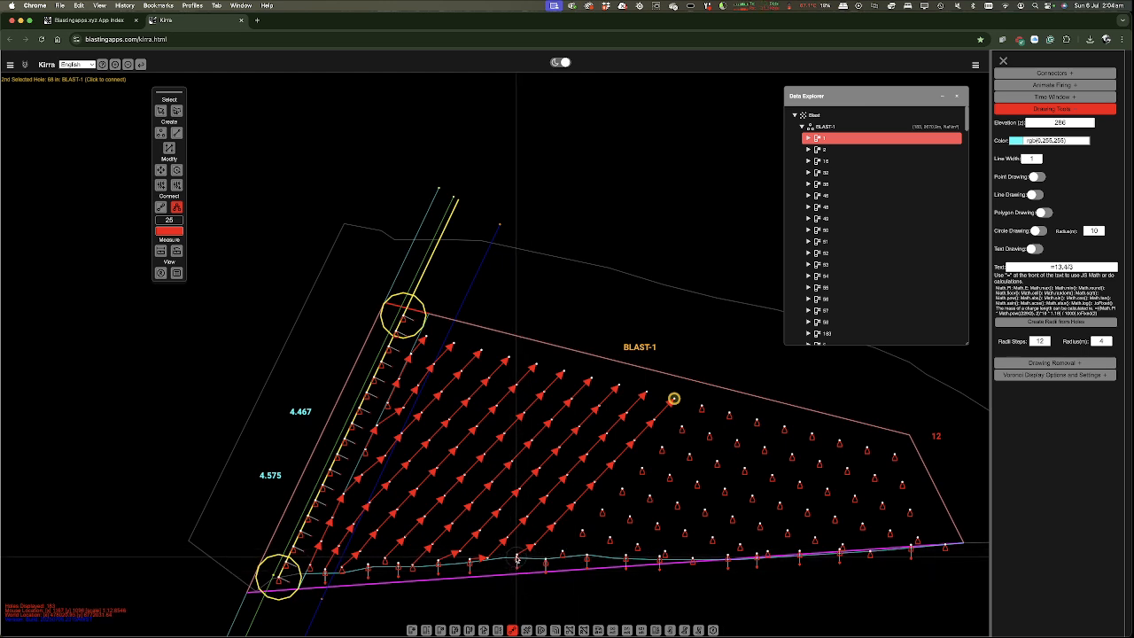
pyautogui.click(517, 558)
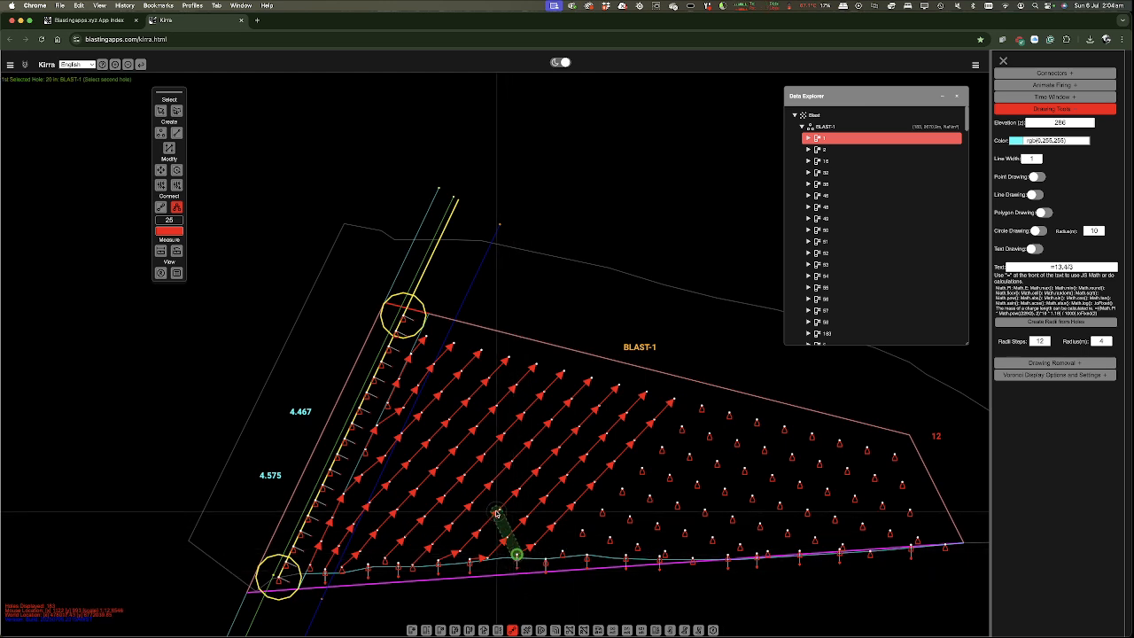
pyautogui.click(545, 558)
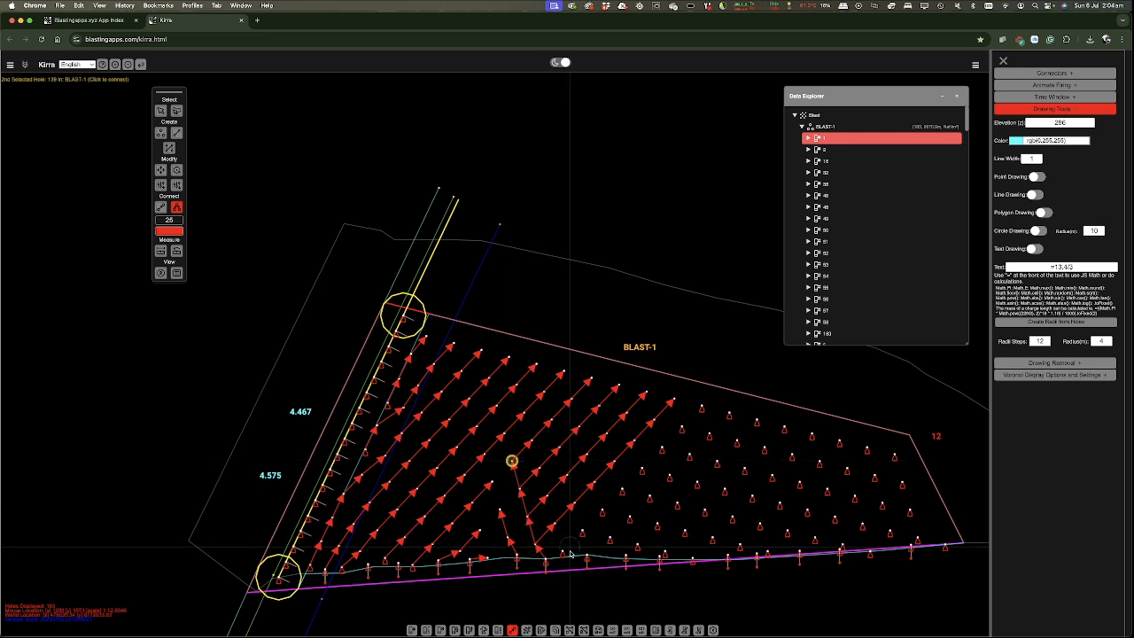
pyautogui.click(561, 553)
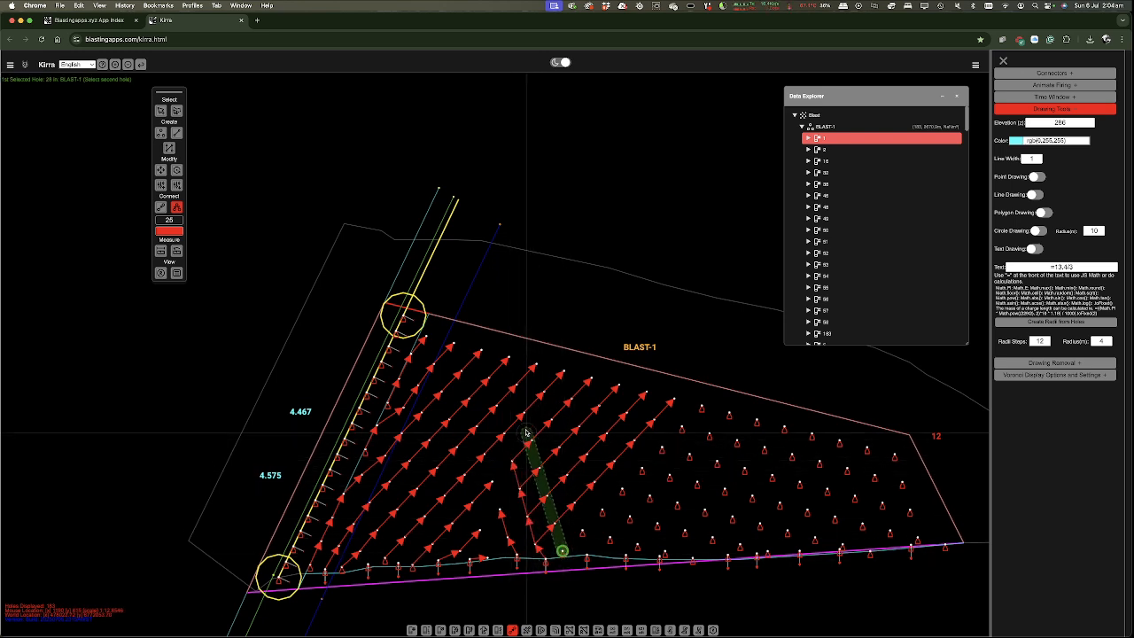
# - Connect three full lines to the back row with delay 25: from hole 22, through hole 37, and the next one along to hole 65
pyautogui.click(587, 555)
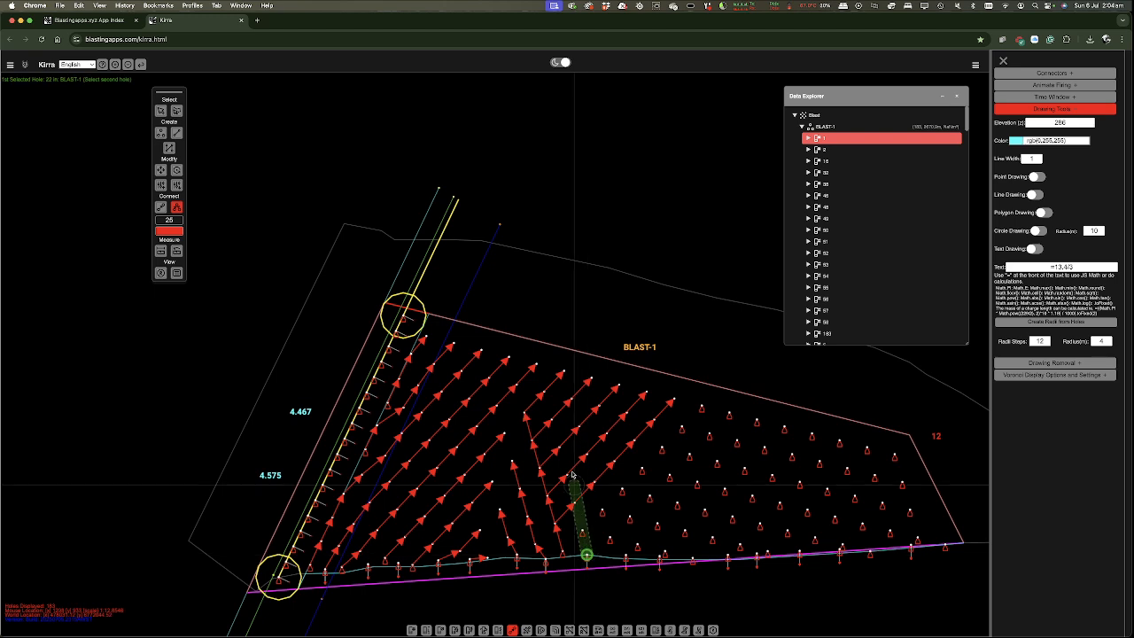
pyautogui.click(536, 364)
pyautogui.click(625, 556)
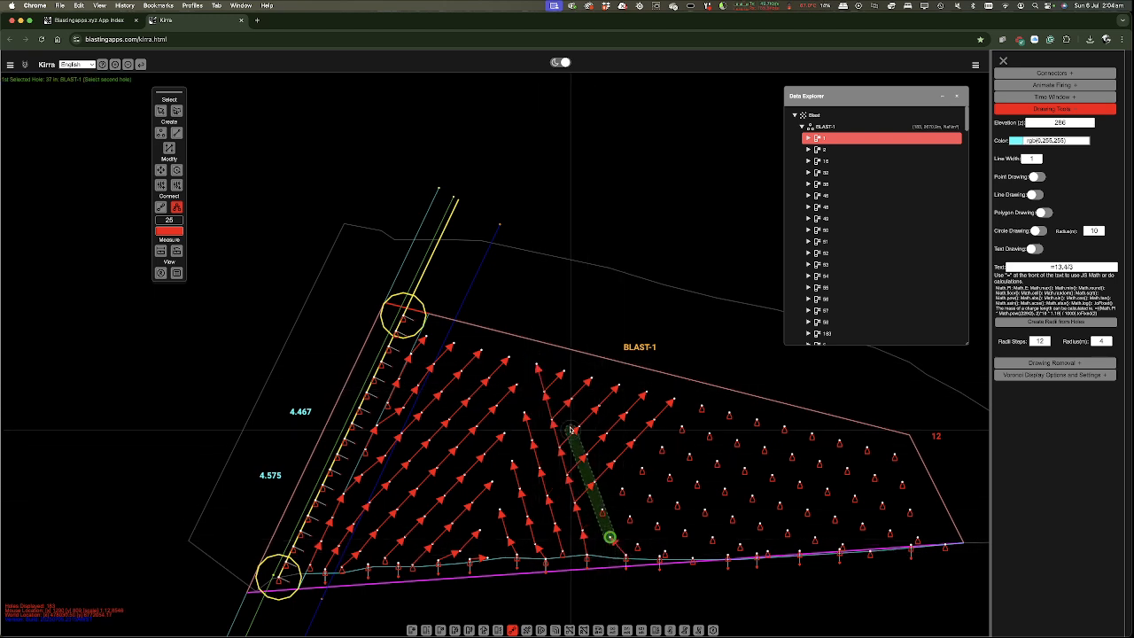
pyautogui.click(564, 371)
pyautogui.click(637, 546)
pyautogui.click(591, 376)
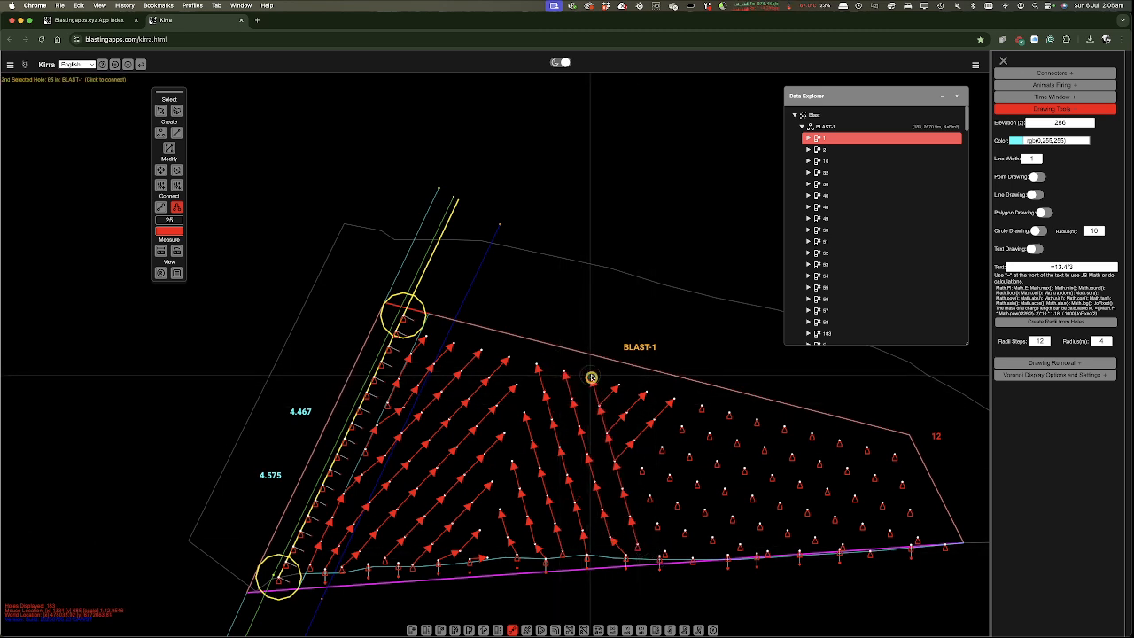
# - Connect three more parallel lines to the back row with delay 25, from hole 24, hole 31, and the next front hole to hole 68
pyautogui.click(661, 557)
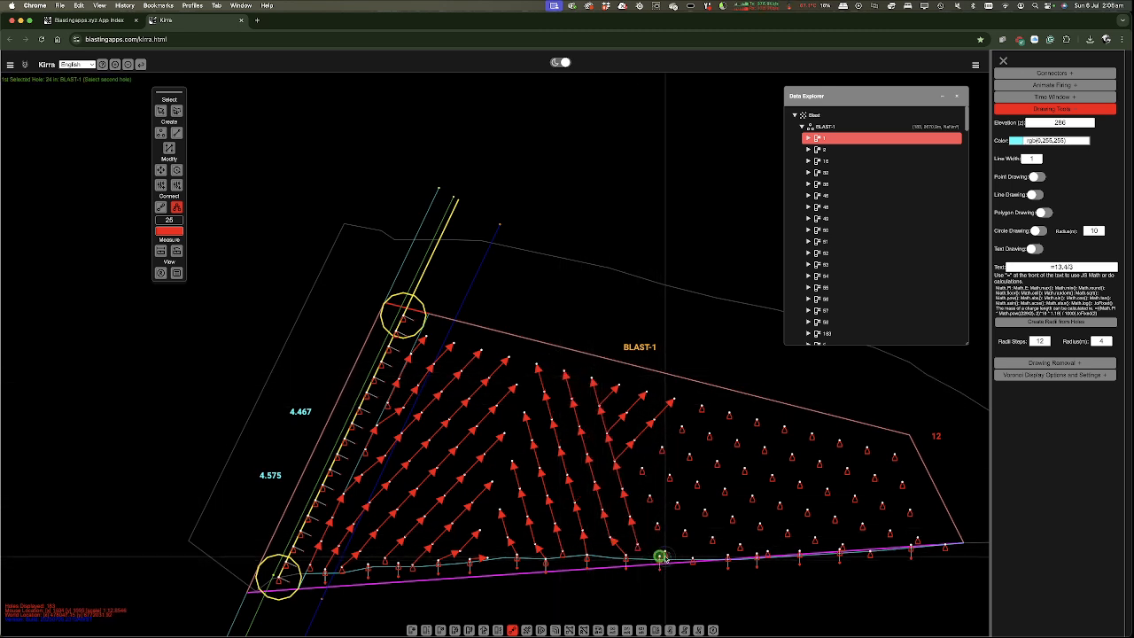
pyautogui.click(618, 384)
pyautogui.click(693, 562)
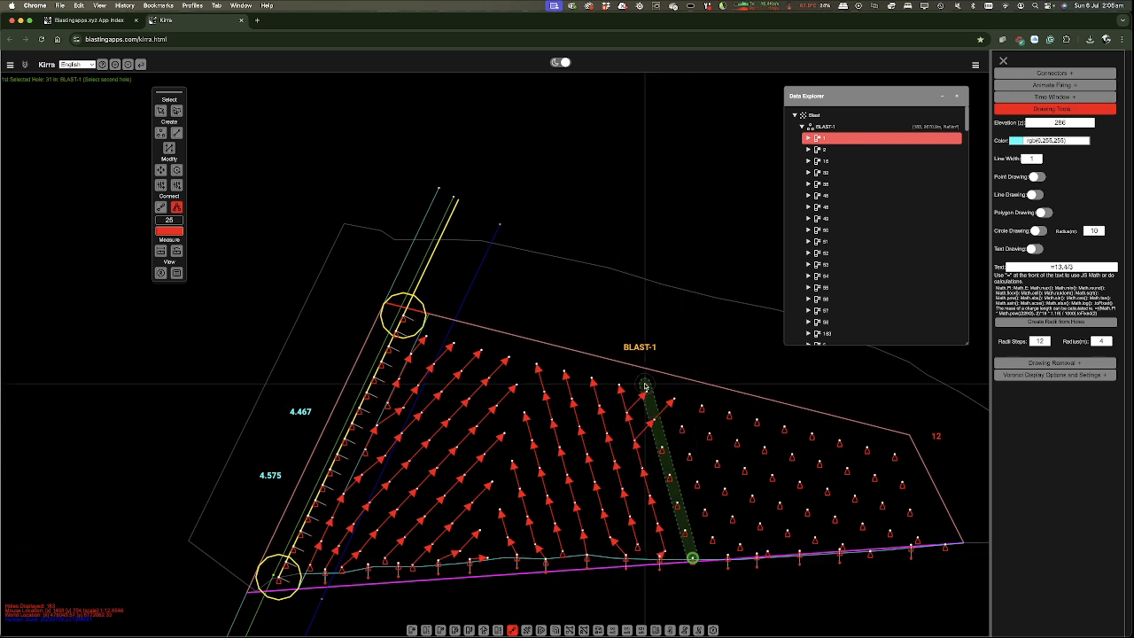
pyautogui.click(646, 392)
pyautogui.click(728, 558)
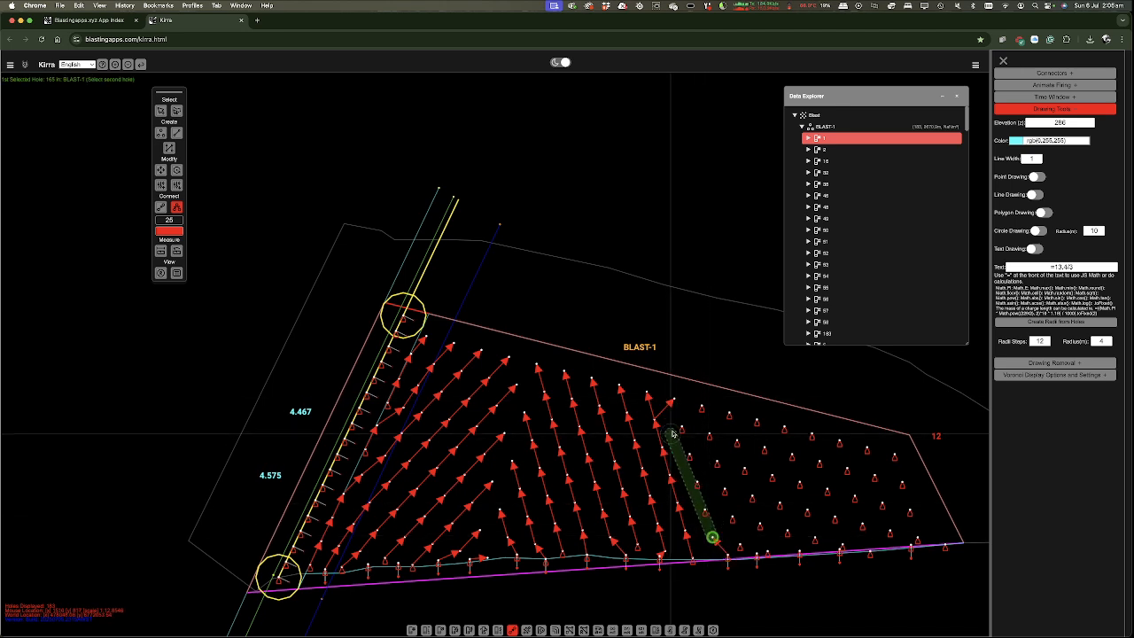
pyautogui.click(674, 399)
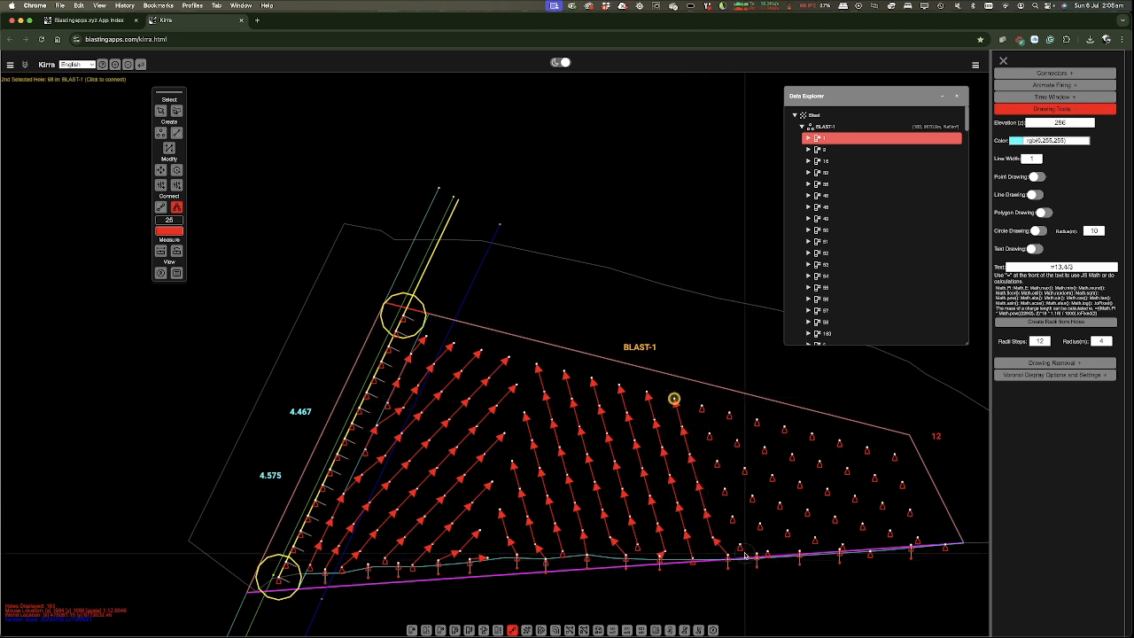
# - Connect the next three parallel lines with delay 25 to back holes 69, 70 and 71, routing the second through hole 107
pyautogui.click(739, 543)
pyautogui.click(700, 407)
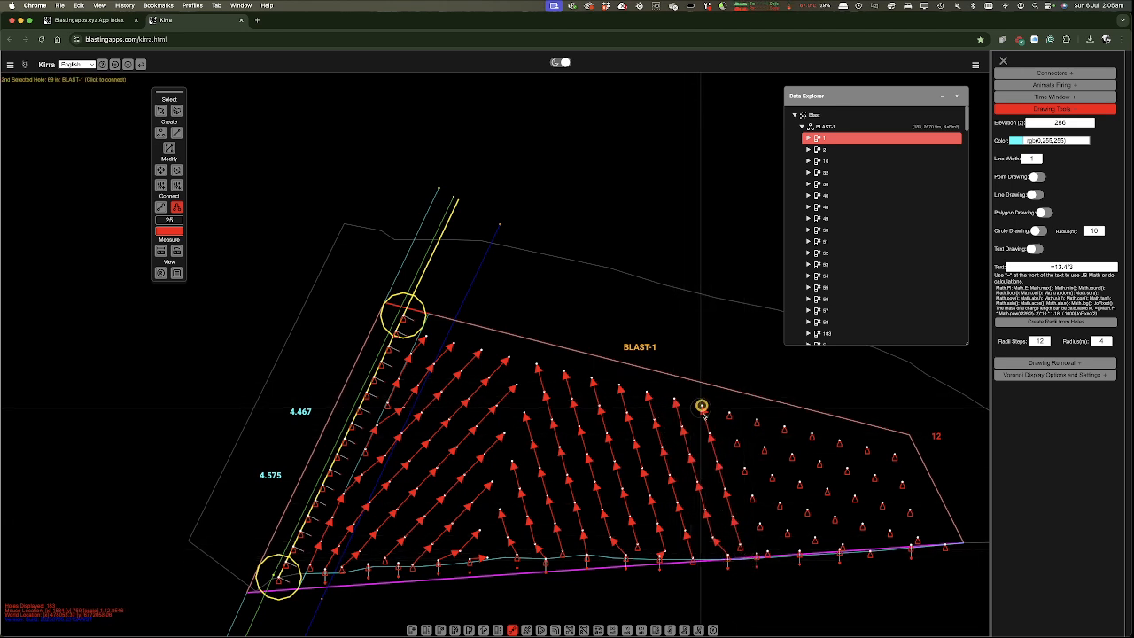
pyautogui.click(756, 554)
pyautogui.click(729, 413)
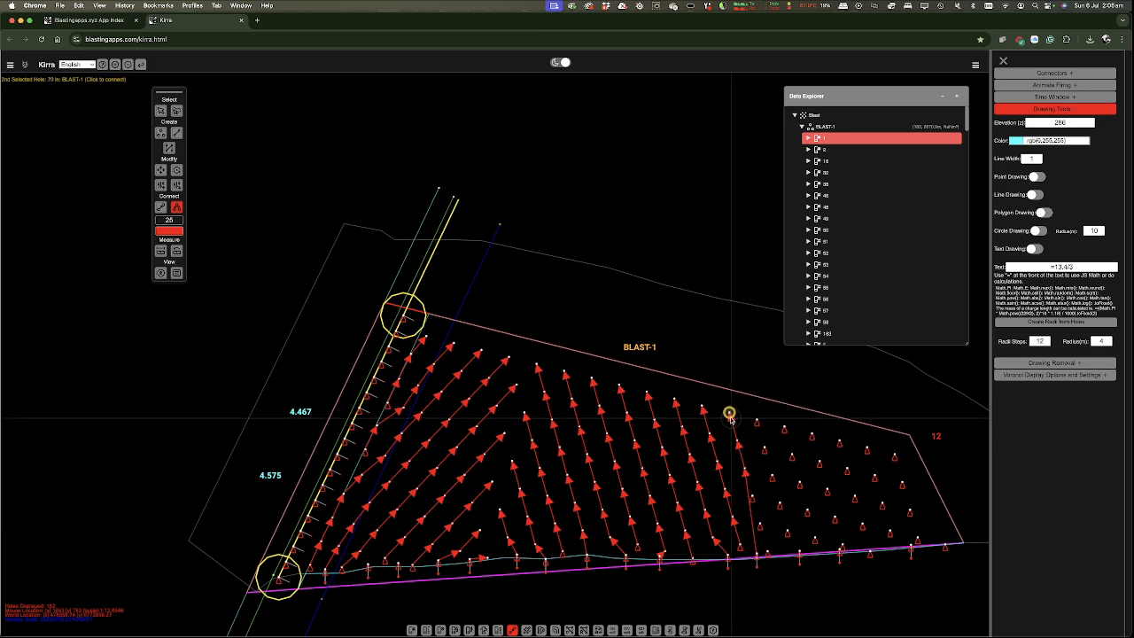
pyautogui.click(759, 540)
pyautogui.click(744, 468)
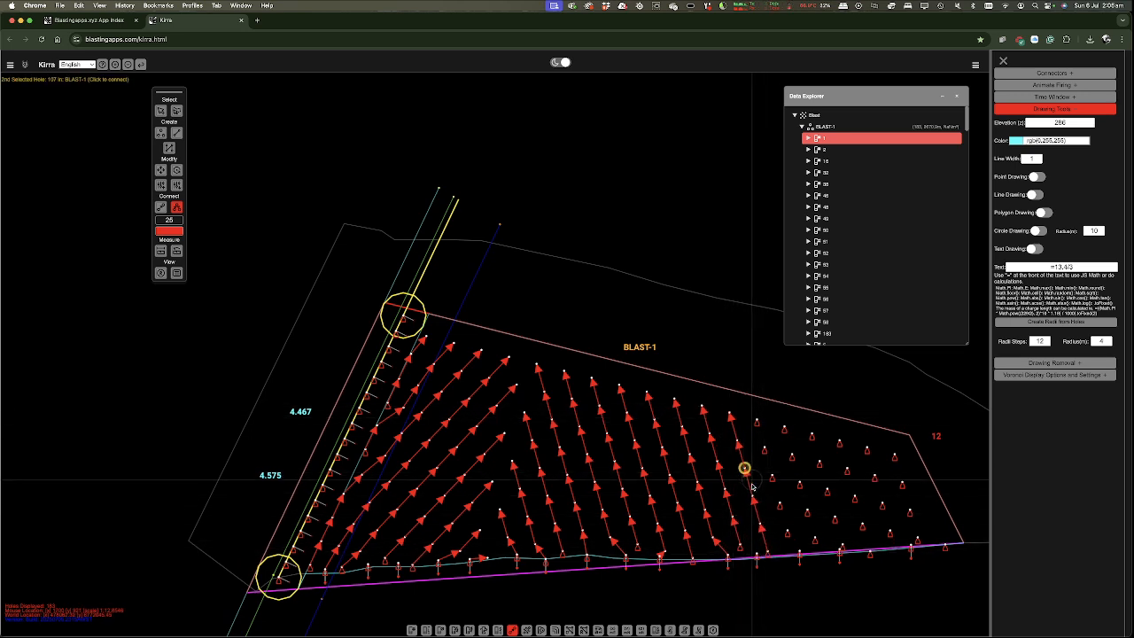
pyautogui.click(798, 551)
pyautogui.click(758, 422)
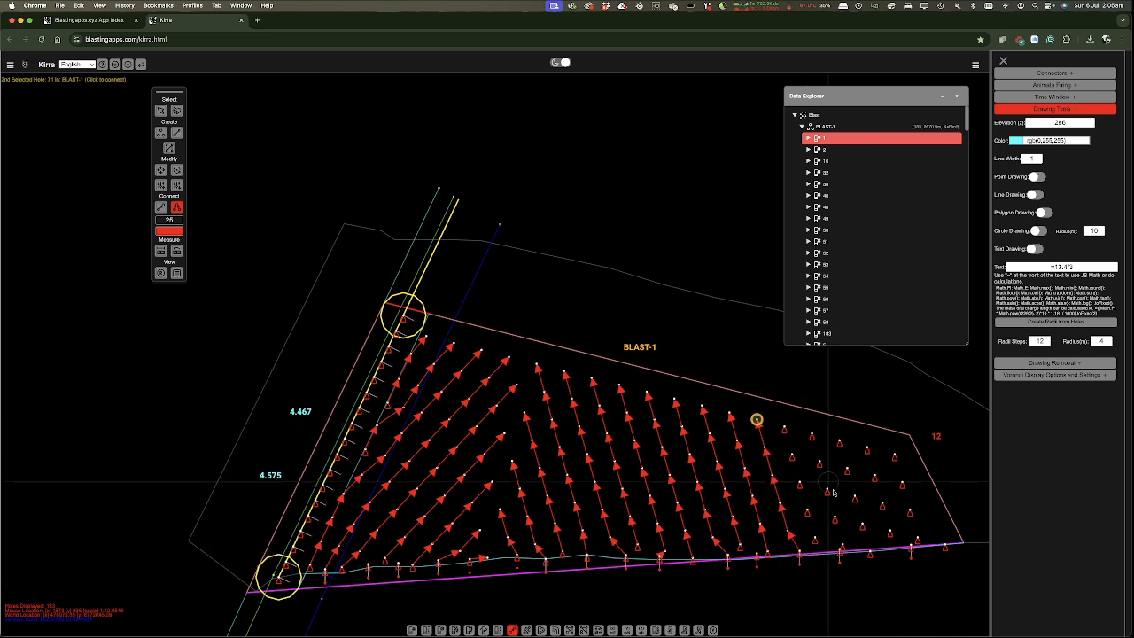
# - Connect the remaining parallel lines of holes to the back row with delay 25, ending at holes 75 and 76
pyautogui.click(842, 550)
pyautogui.click(812, 433)
pyautogui.click(871, 552)
pyautogui.click(839, 441)
pyautogui.click(890, 533)
pyautogui.click(866, 450)
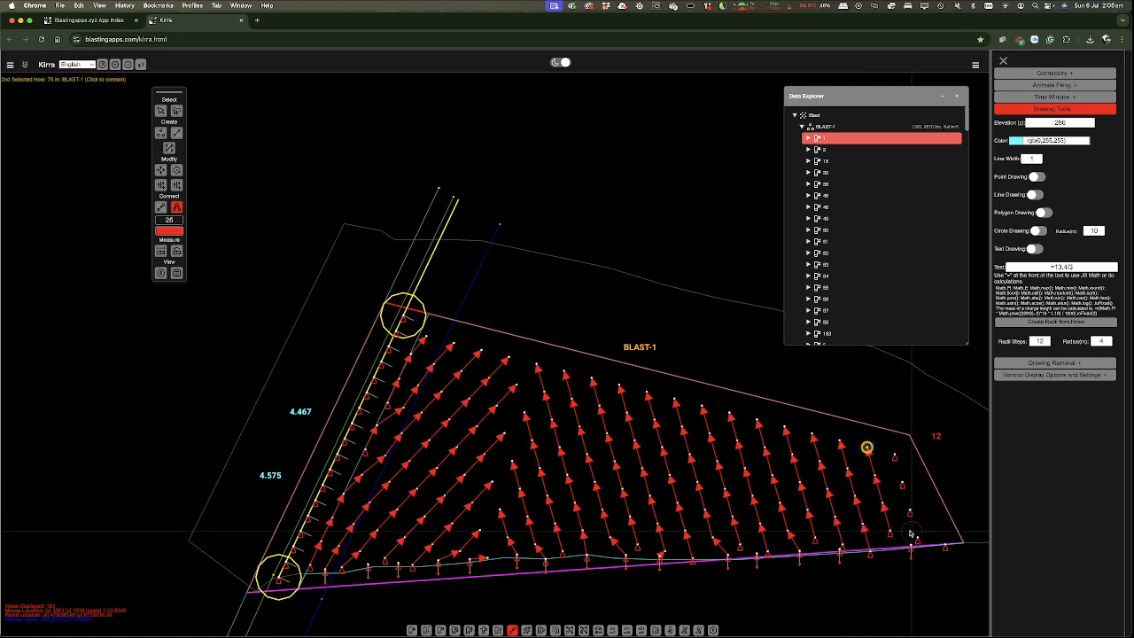
pyautogui.click(917, 537)
pyautogui.click(895, 456)
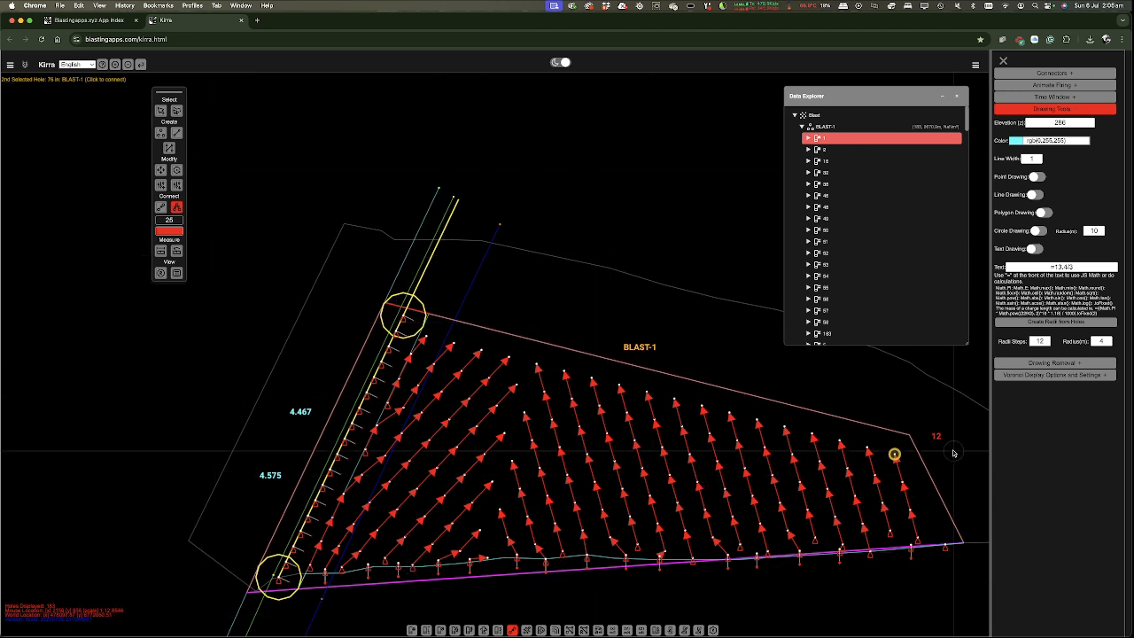
# - Select the holes in BLAST-1's three back rows with a polygon selection
pyautogui.click(175, 111)
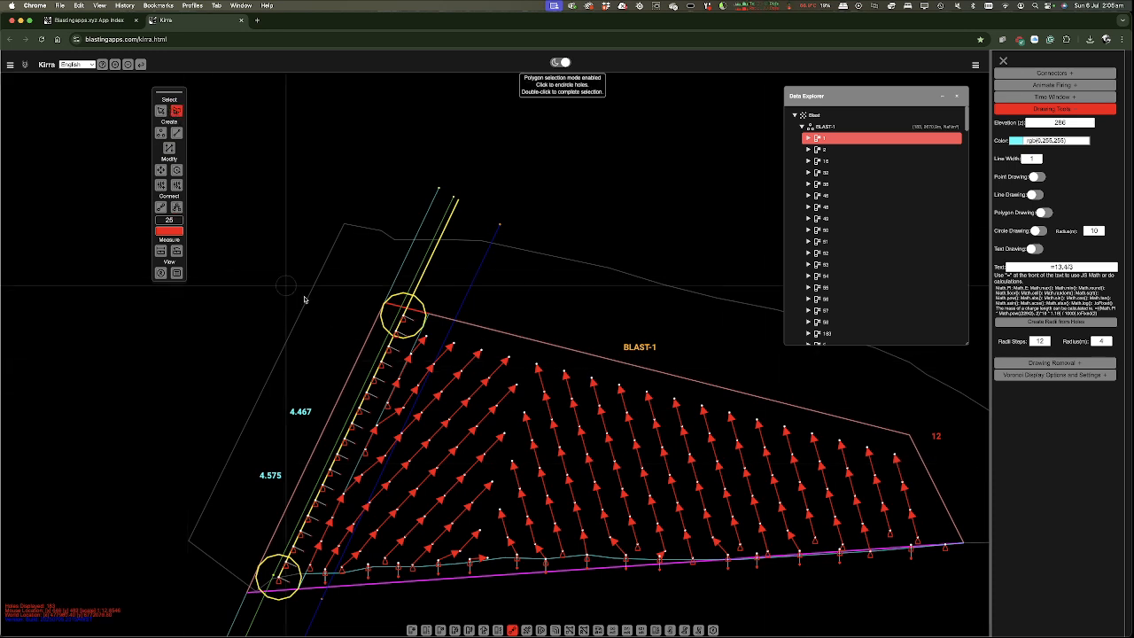
pyautogui.click(915, 476)
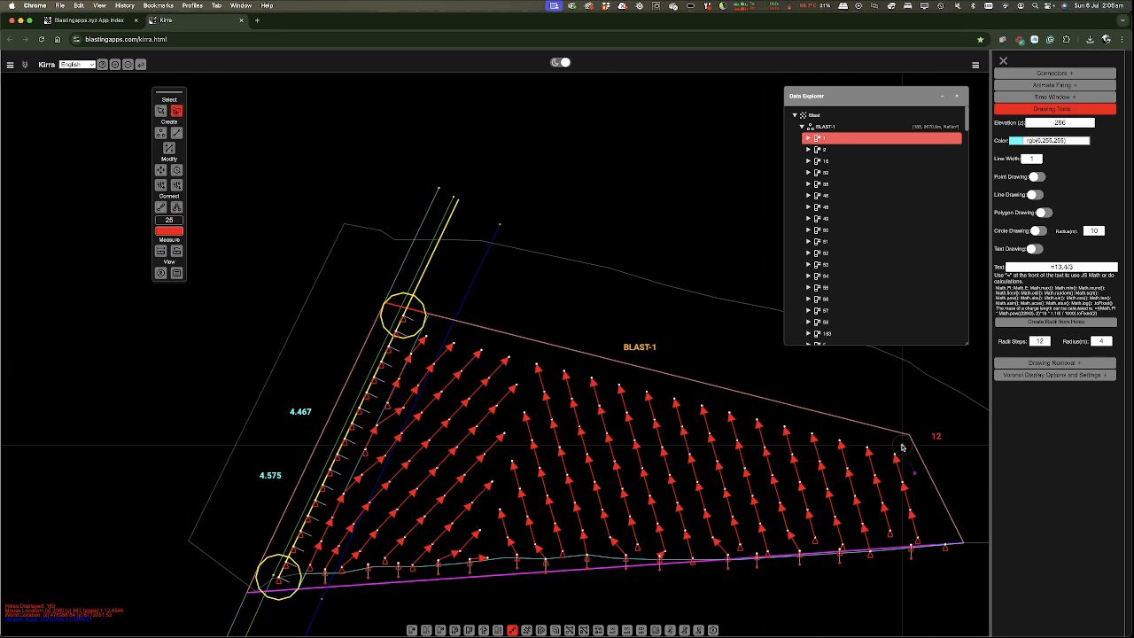
pyautogui.click(412, 325)
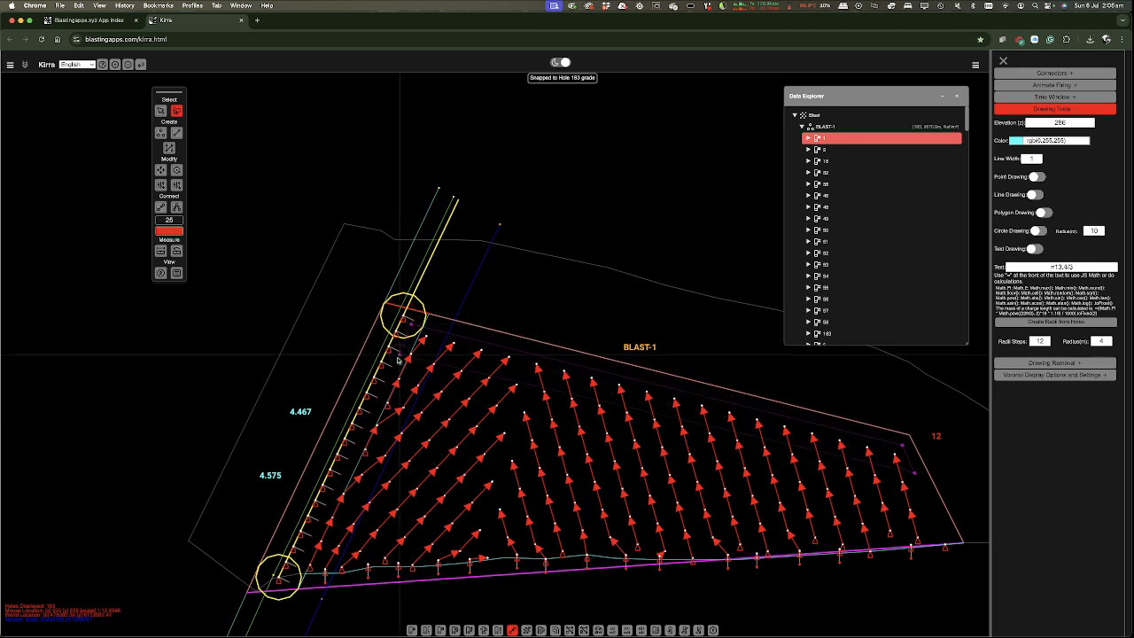
pyautogui.click(388, 384)
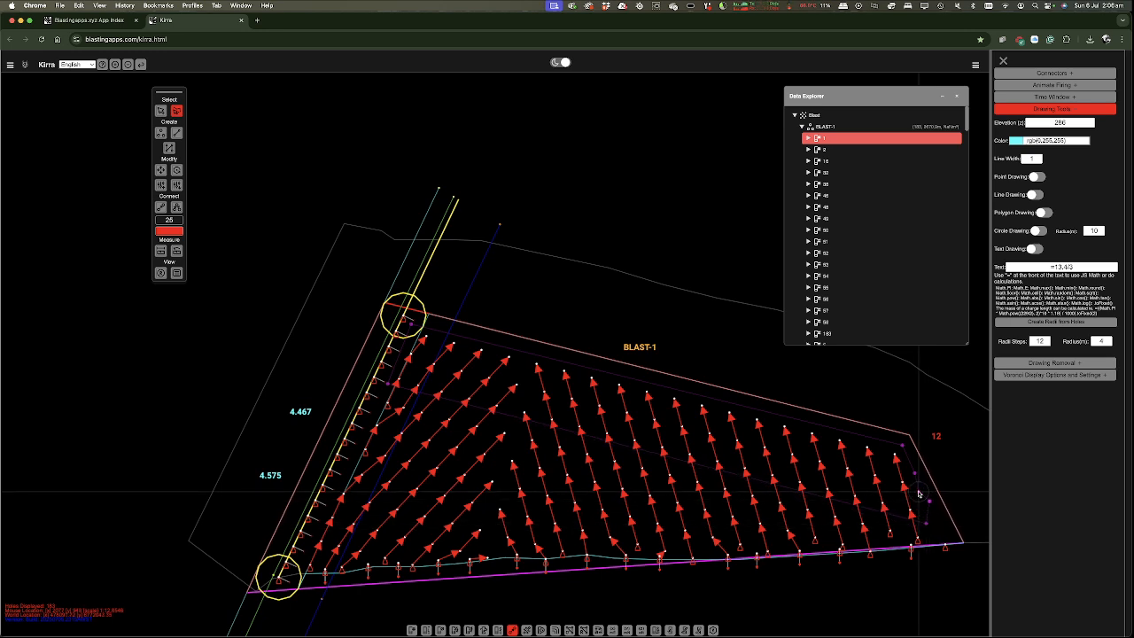
pyautogui.click(923, 498)
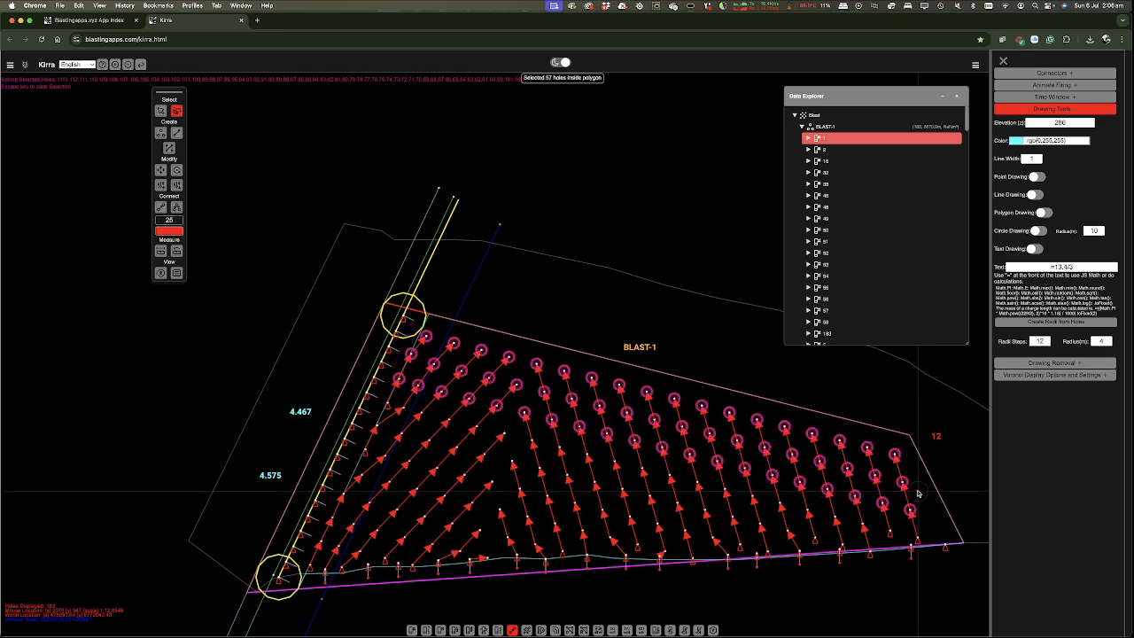
# - Set the delay of the selected back-row holes to 67 and their delay colour to light blue
pyautogui.rightClick(873, 476)
pyautogui.click(579, 343)
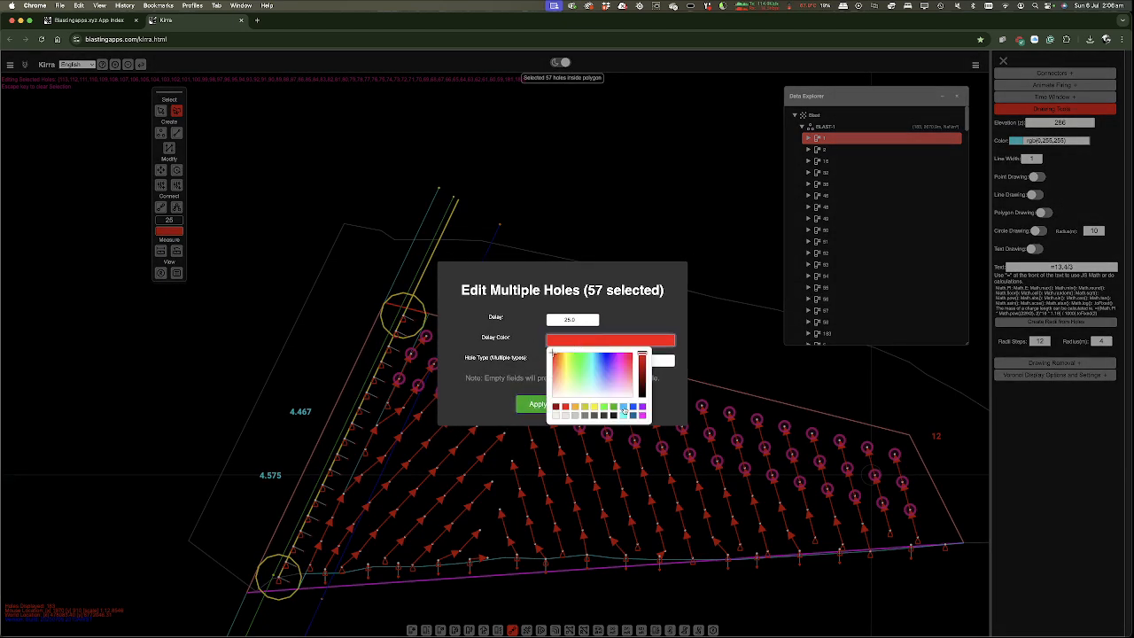
pyautogui.click(609, 315)
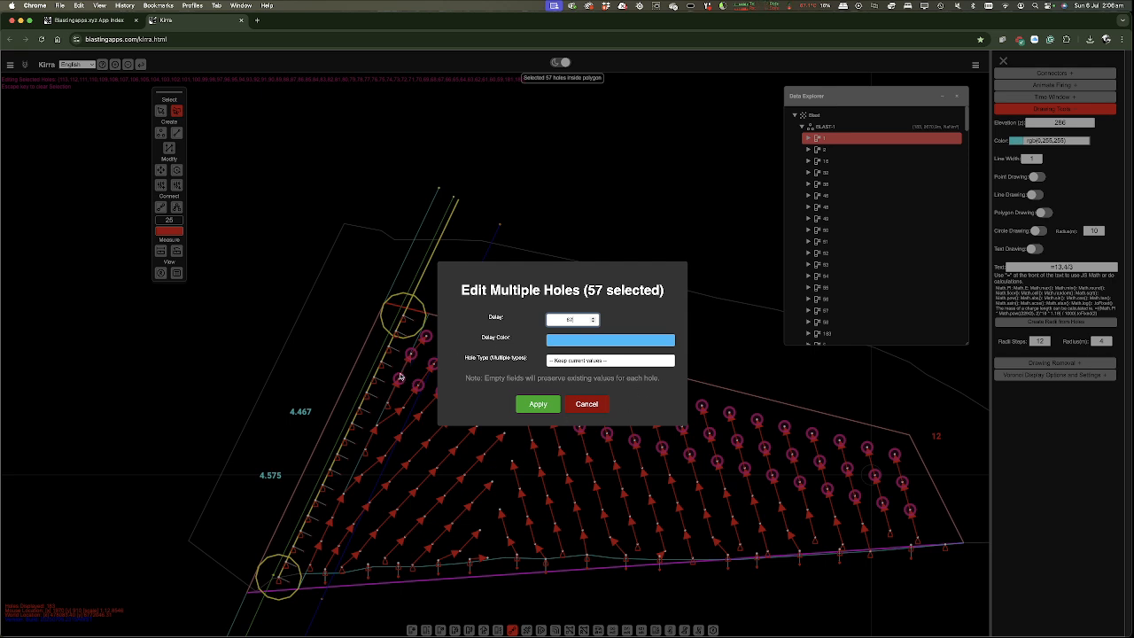
pyautogui.click(537, 405)
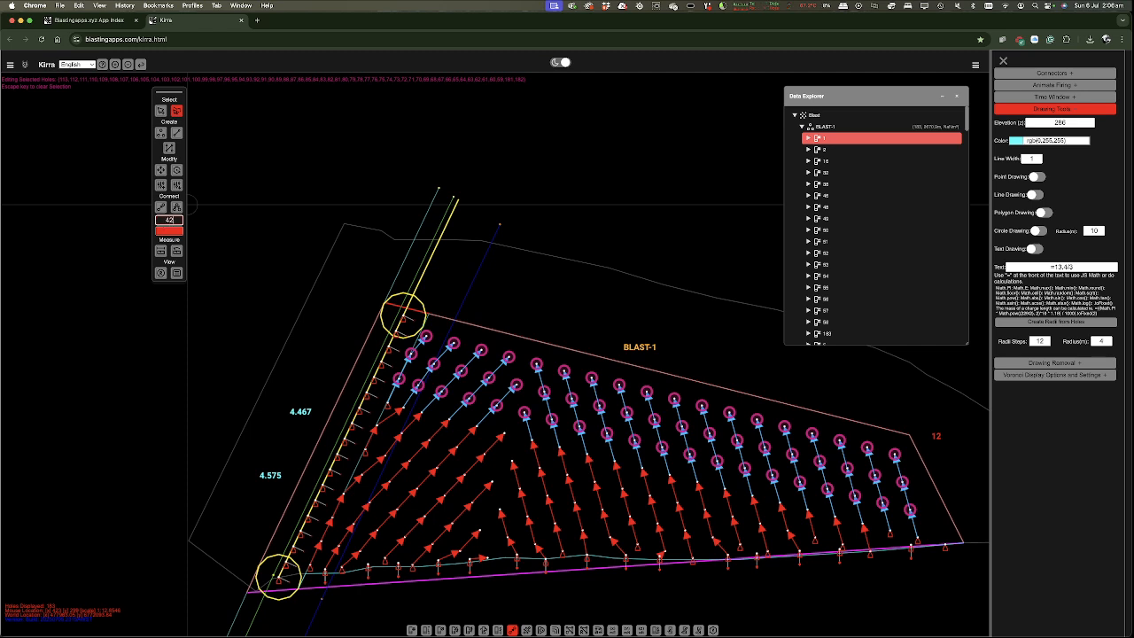
# - Set the connector delay to 42 and the connector colour to light grey
pyautogui.click(167, 231)
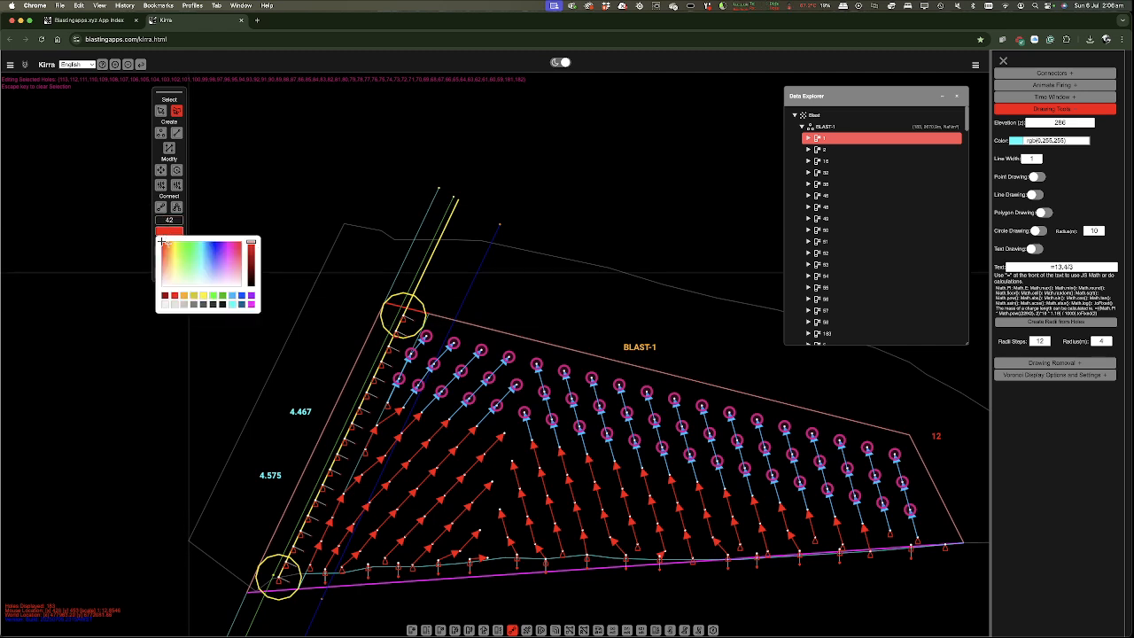
pyautogui.click(183, 304)
pyautogui.scroll(-3, 488, 567)
pyautogui.scroll(10, 488, 567)
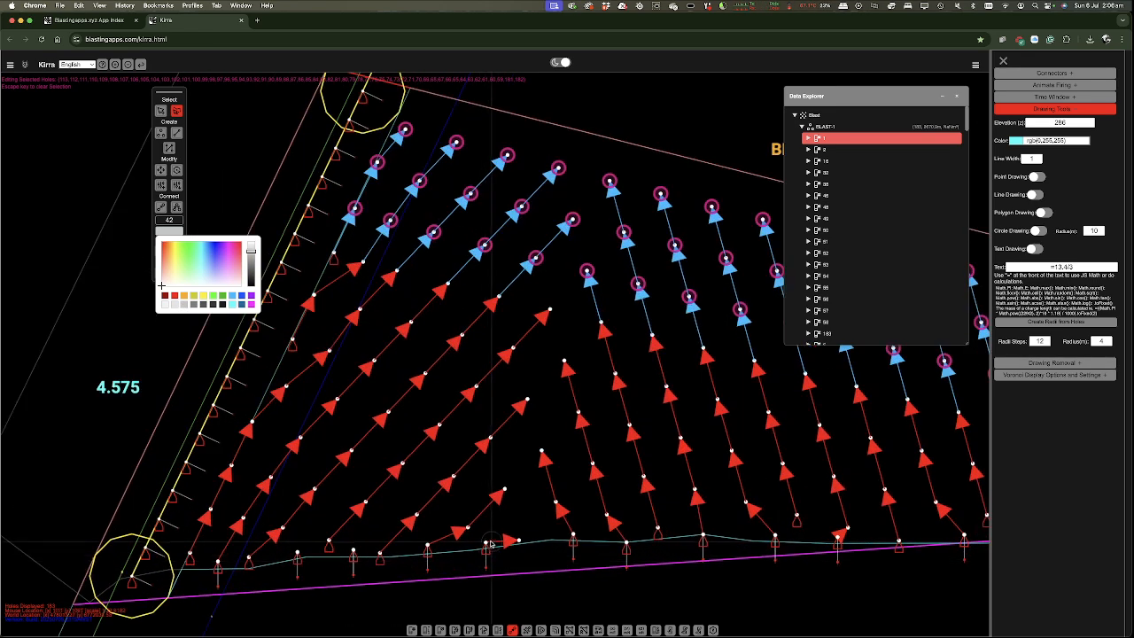
# - Connect the front-row holes leftward with delay 42 using the multi-hole connector, in two segments ending at hole 9
pyautogui.click(487, 545)
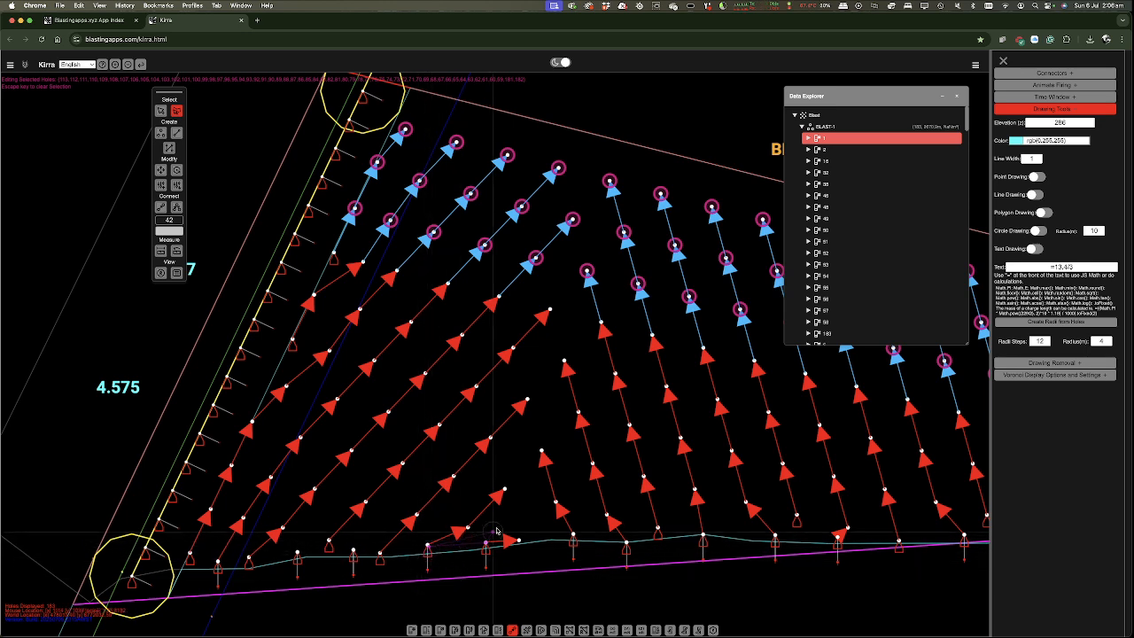
pyautogui.click(507, 433)
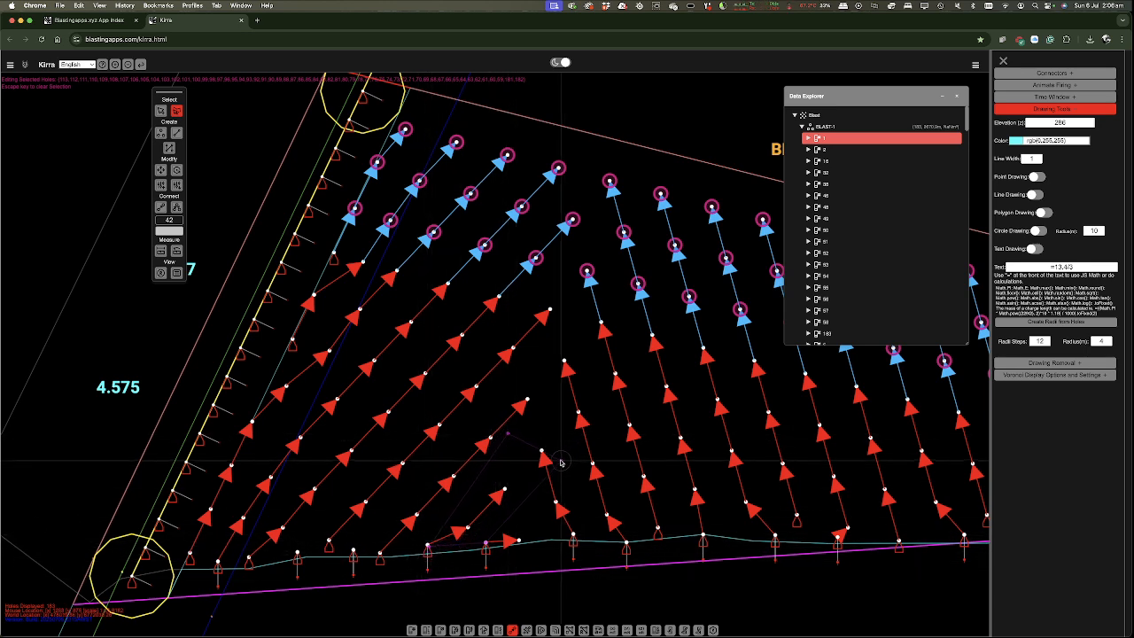
pyautogui.click(176, 208)
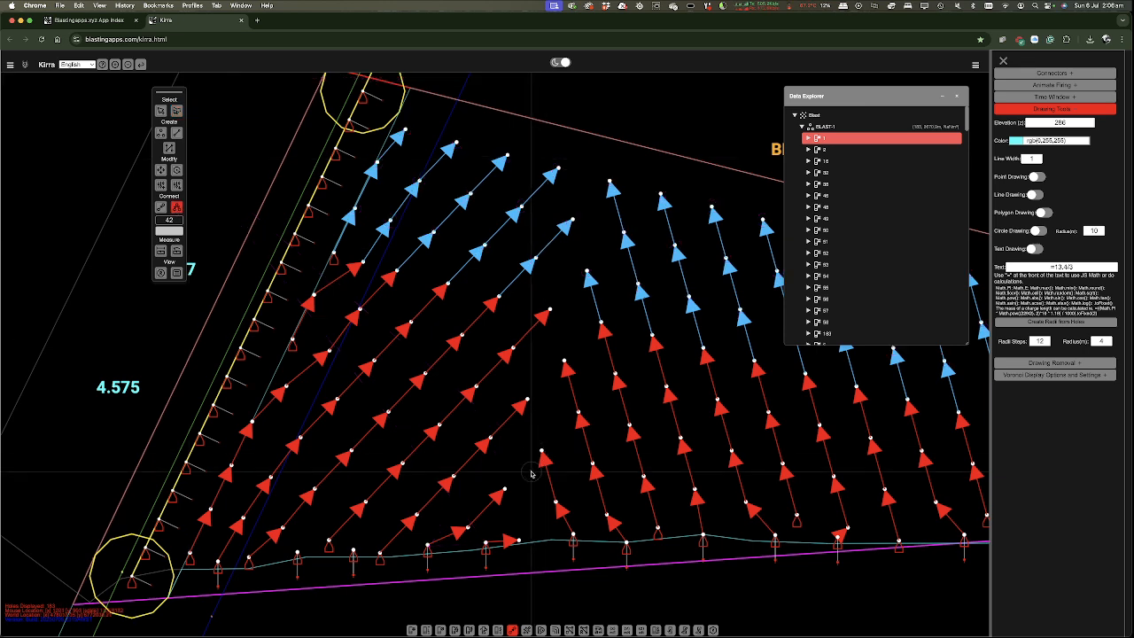
pyautogui.click(485, 542)
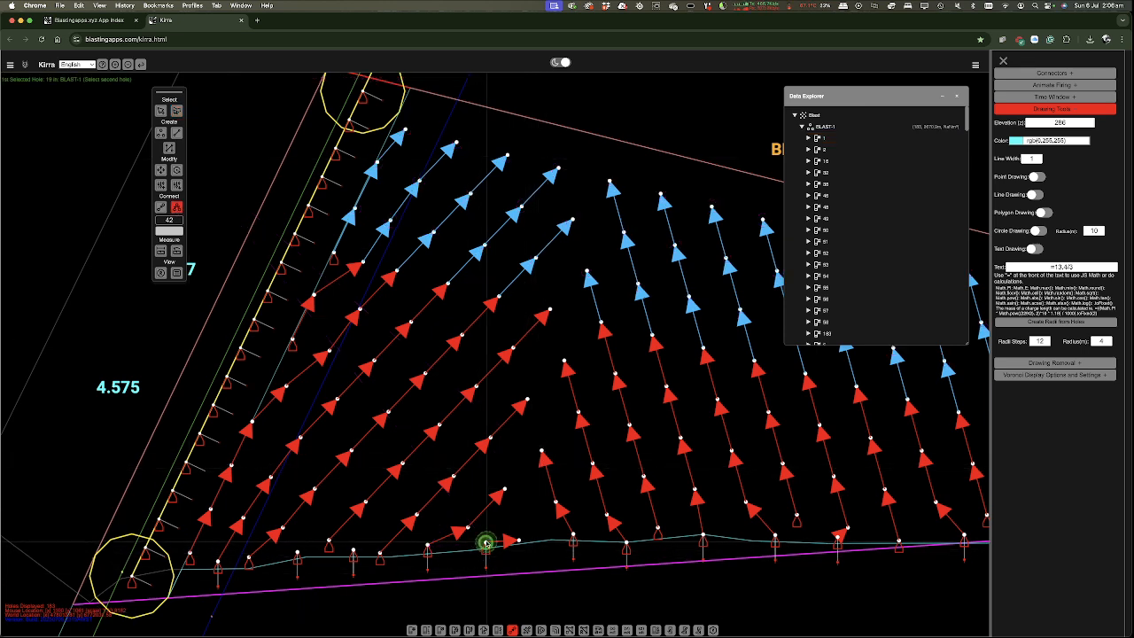
pyautogui.click(421, 548)
pyautogui.click(428, 545)
pyautogui.click(381, 556)
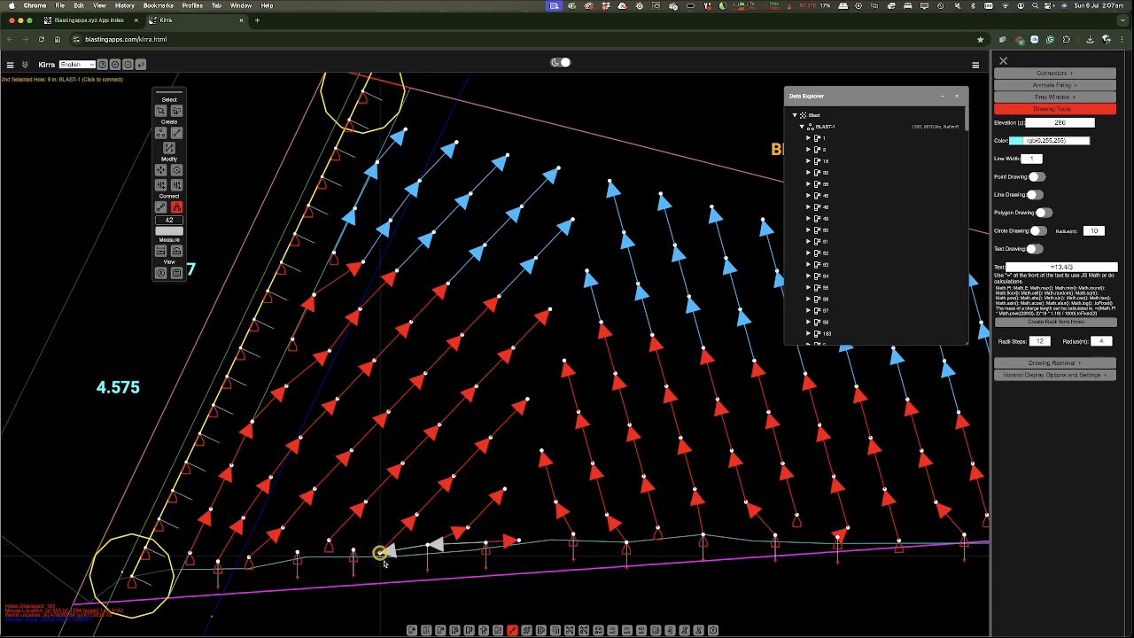
# - Show the connector delay labels and tie the first front holes on the right side with delay 42, ending at holes 22 and 21
pyautogui.click(526, 630)
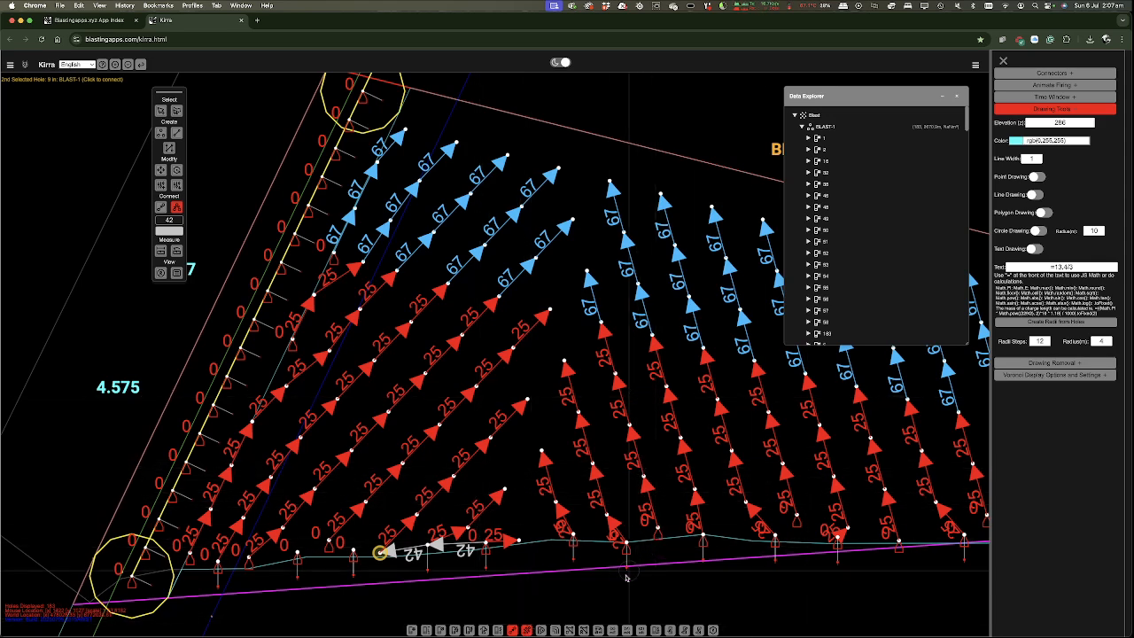
pyautogui.click(609, 516)
pyautogui.click(702, 535)
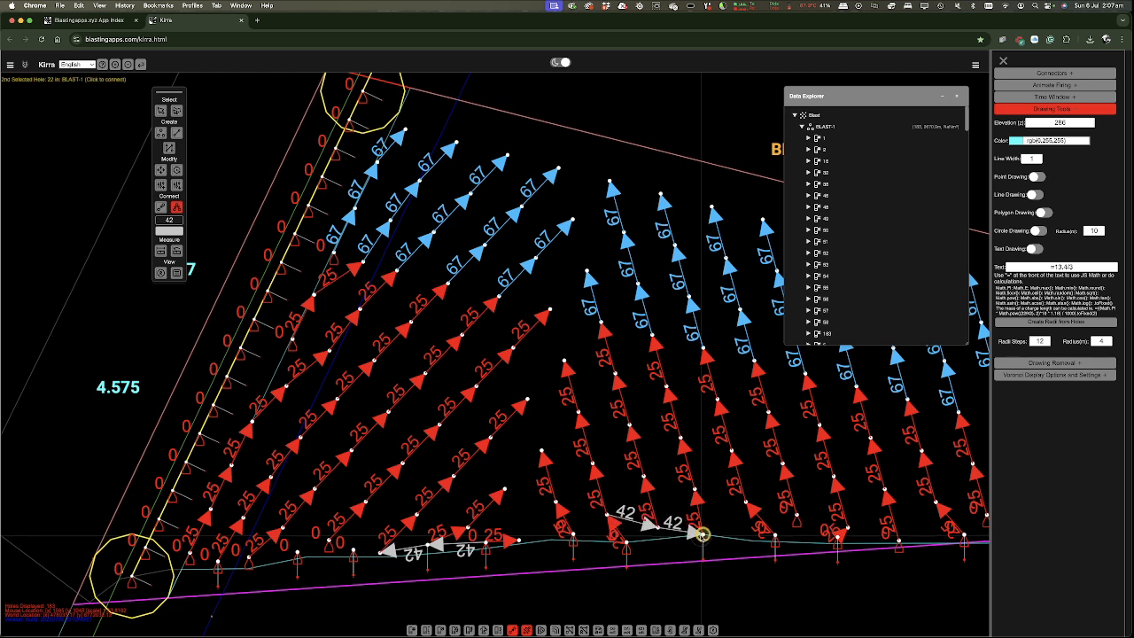
pyautogui.click(574, 540)
pyautogui.click(626, 540)
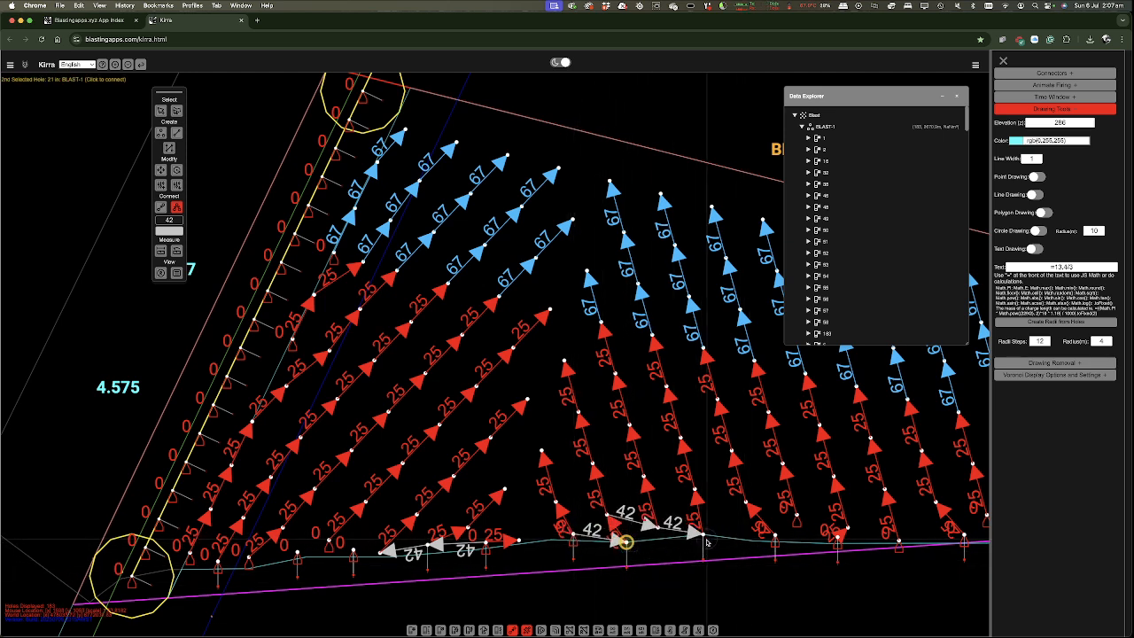
# - Reduce the label font size to 22 px and continue connecting the front holes rightward with delay 42
pyautogui.click(12, 64)
pyautogui.moveTo(55, 215); pyautogui.dragTo(45, 216)
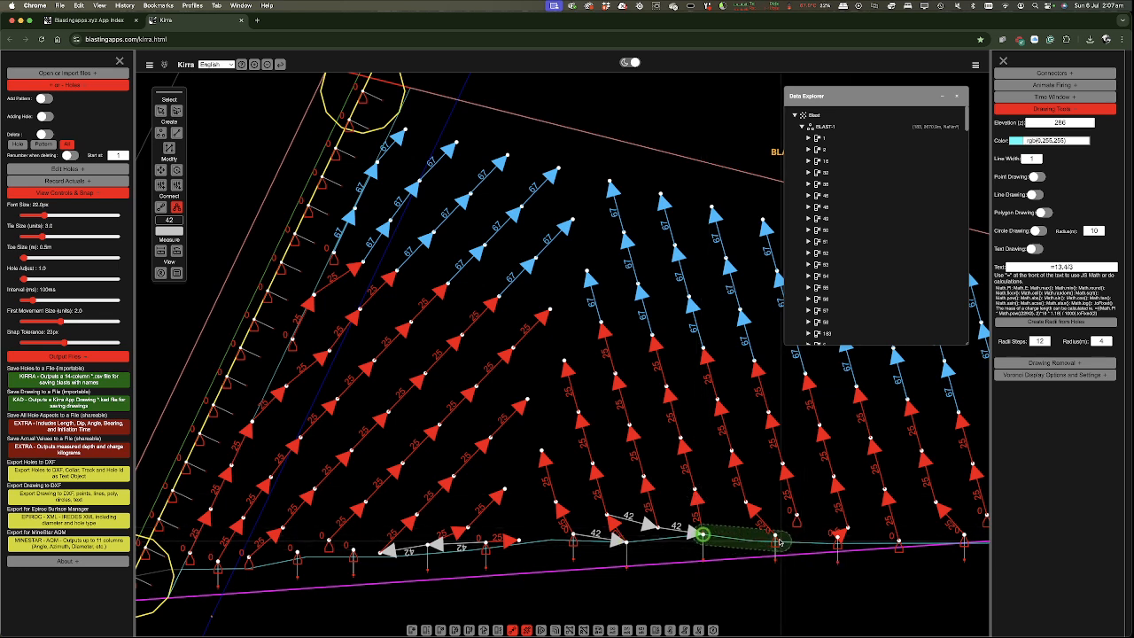
pyautogui.moveTo(752, 507); pyautogui.dragTo(853, 540)
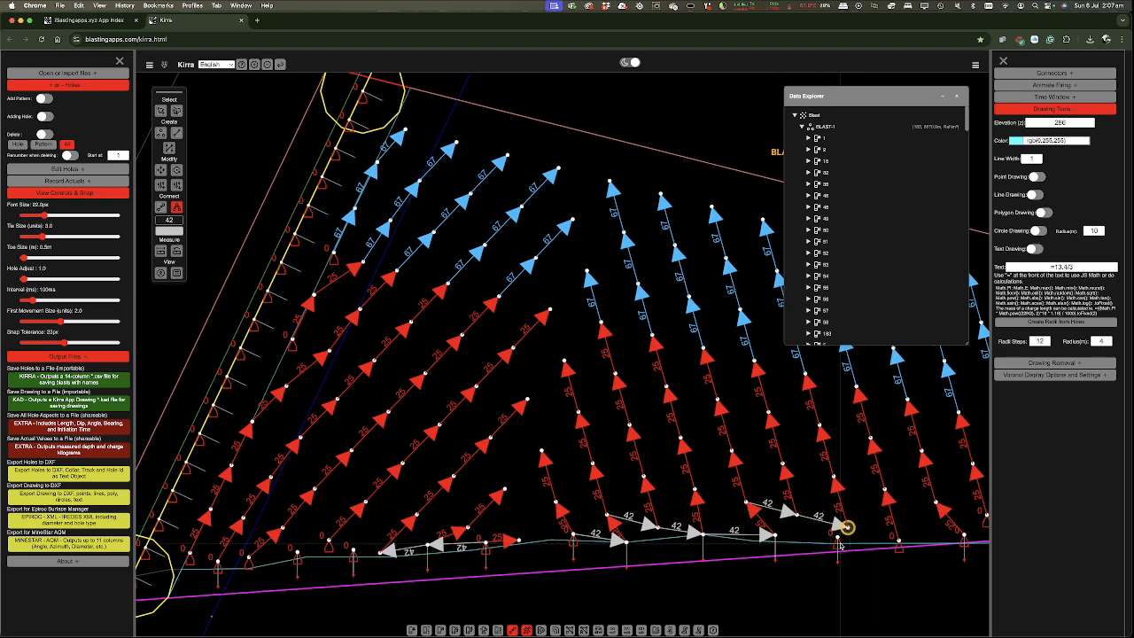
pyautogui.scroll(-5, 840, 545)
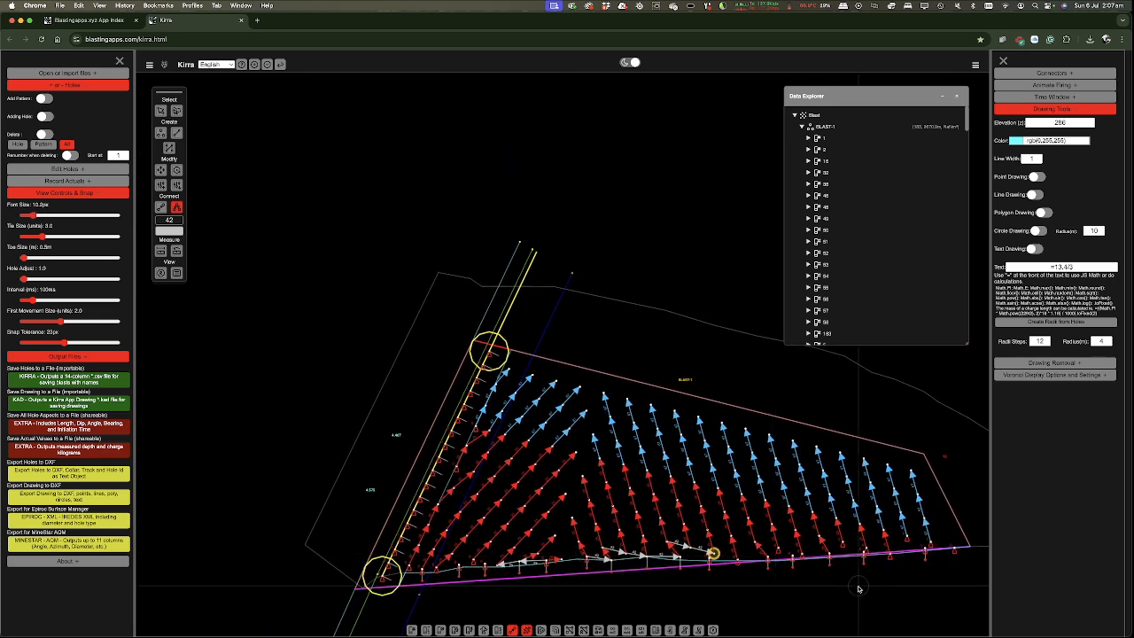
pyautogui.scroll(4, 858, 586)
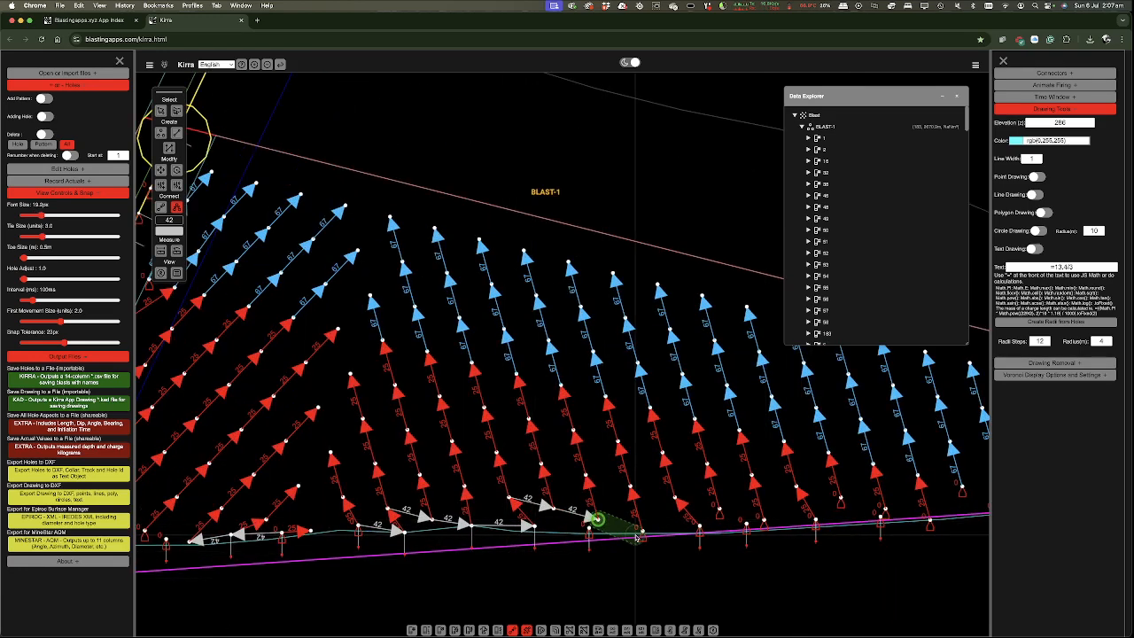
pyautogui.click(674, 498)
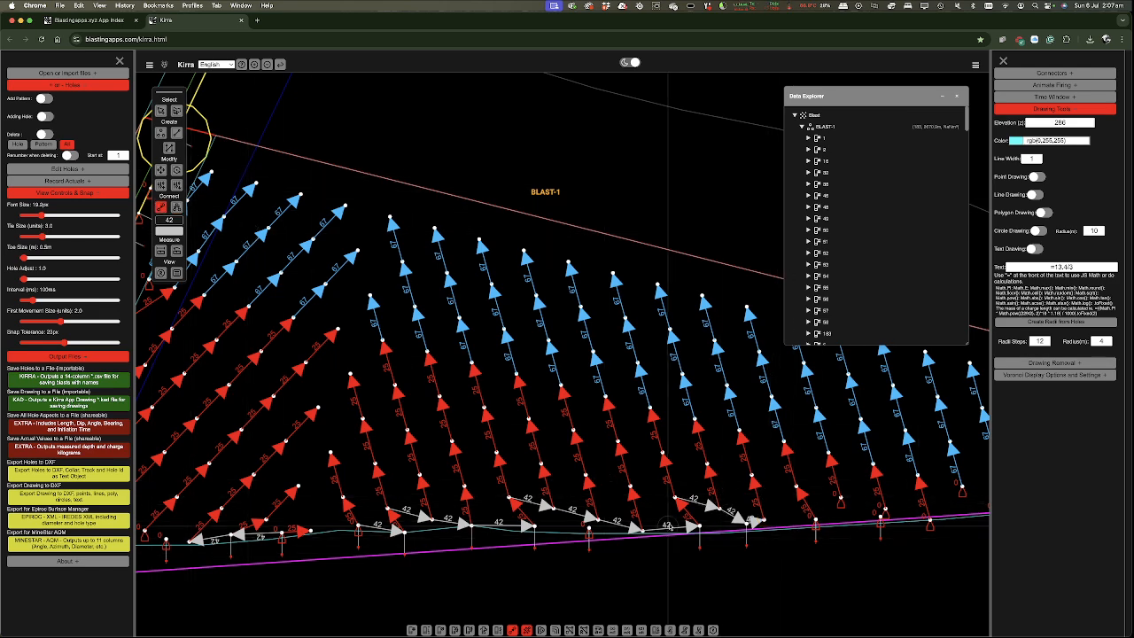
# - Tie the front hole just past hole 26 directly to the hole before hole 26 with delay 42
pyautogui.scroll(5, 807, 544)
pyautogui.scroll(3, 808, 544)
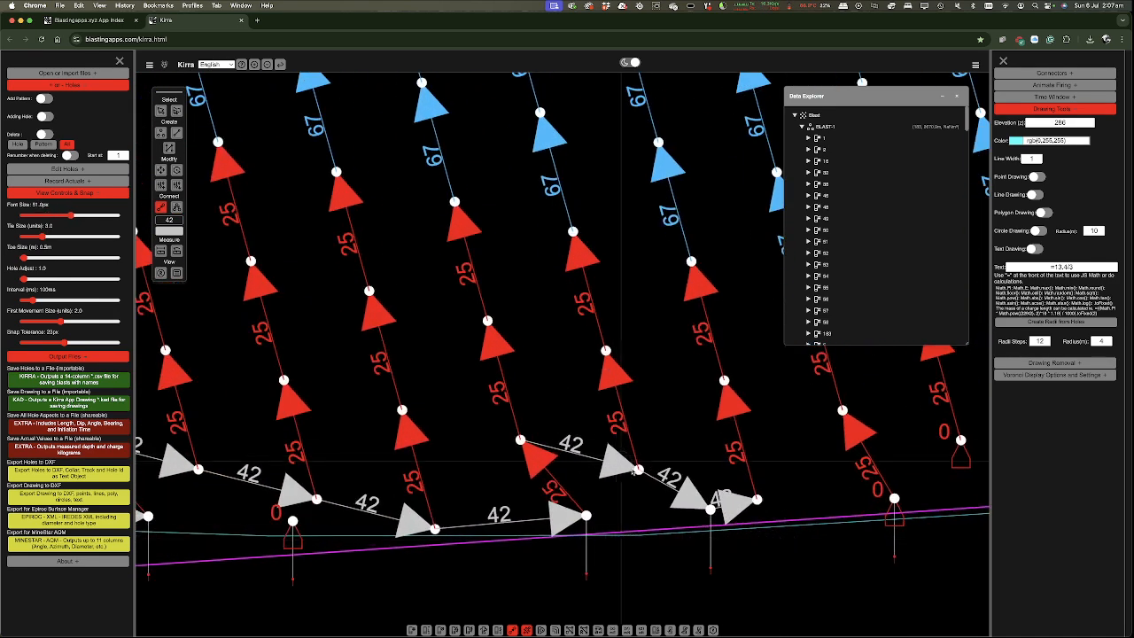
pyautogui.click(757, 500)
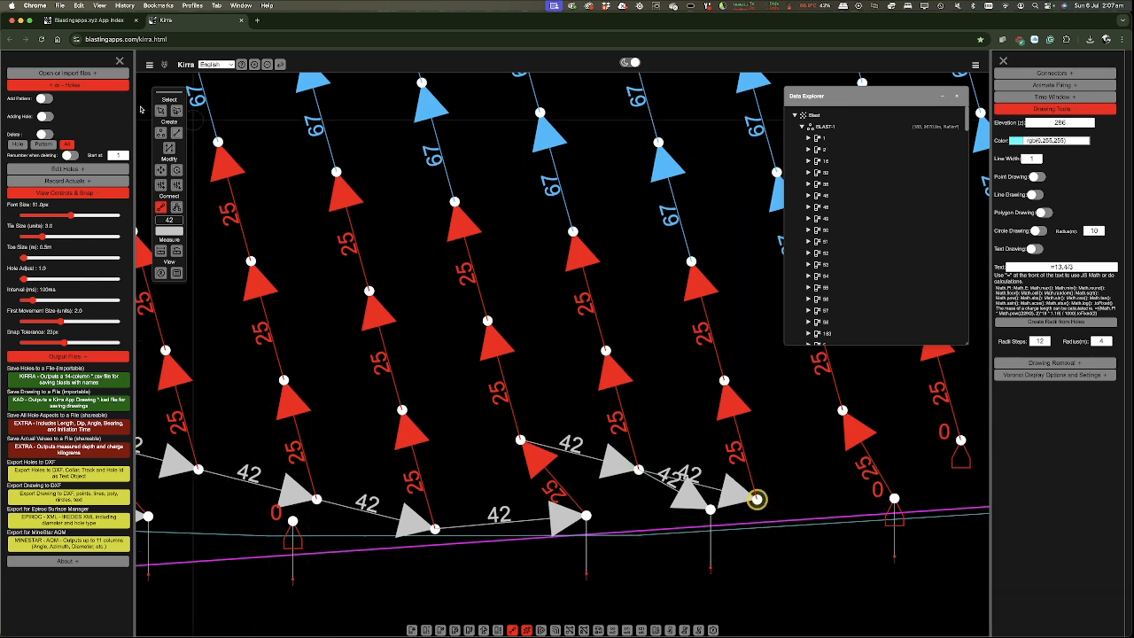
# - Set hole 26's delay to 9 and its delay colour to bright green
pyautogui.click(160, 111)
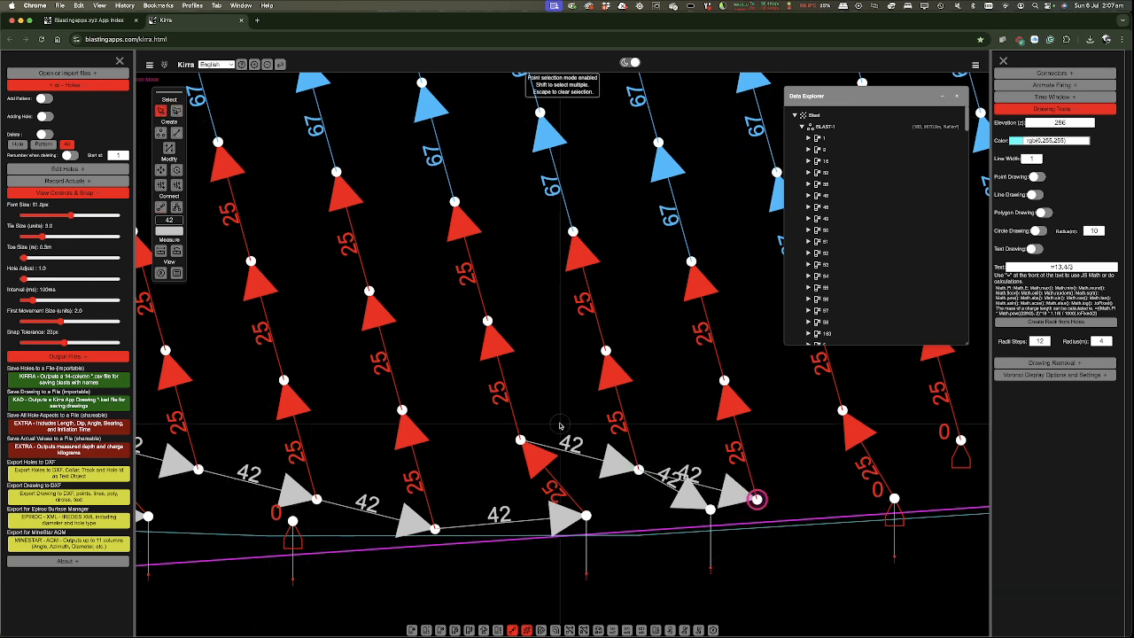
pyautogui.doubleClick(710, 511)
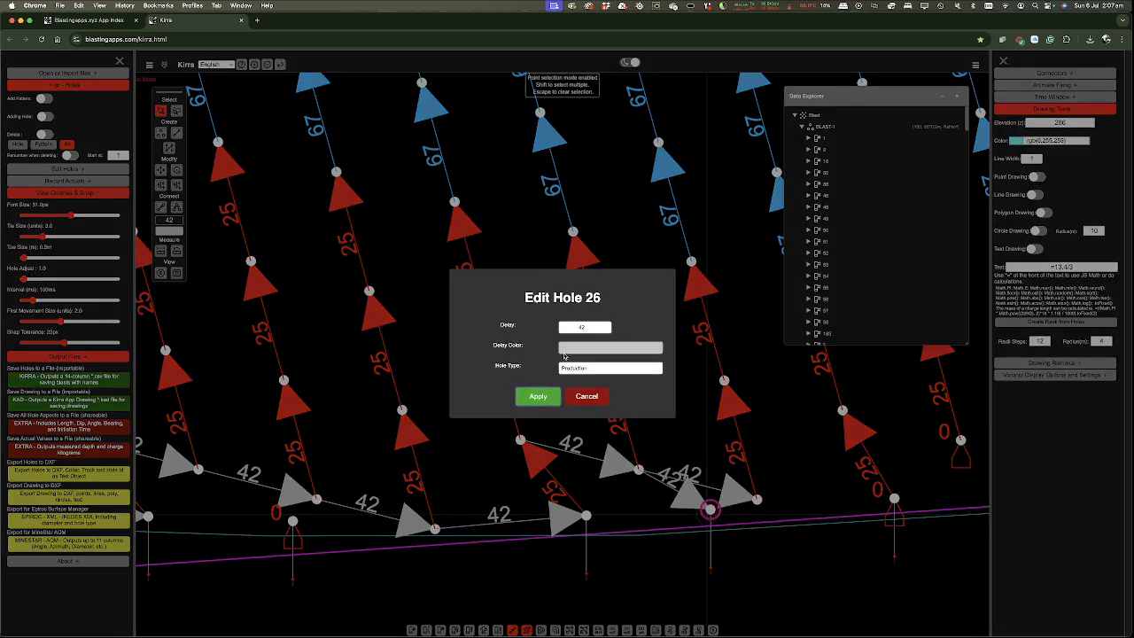
pyautogui.click(591, 349)
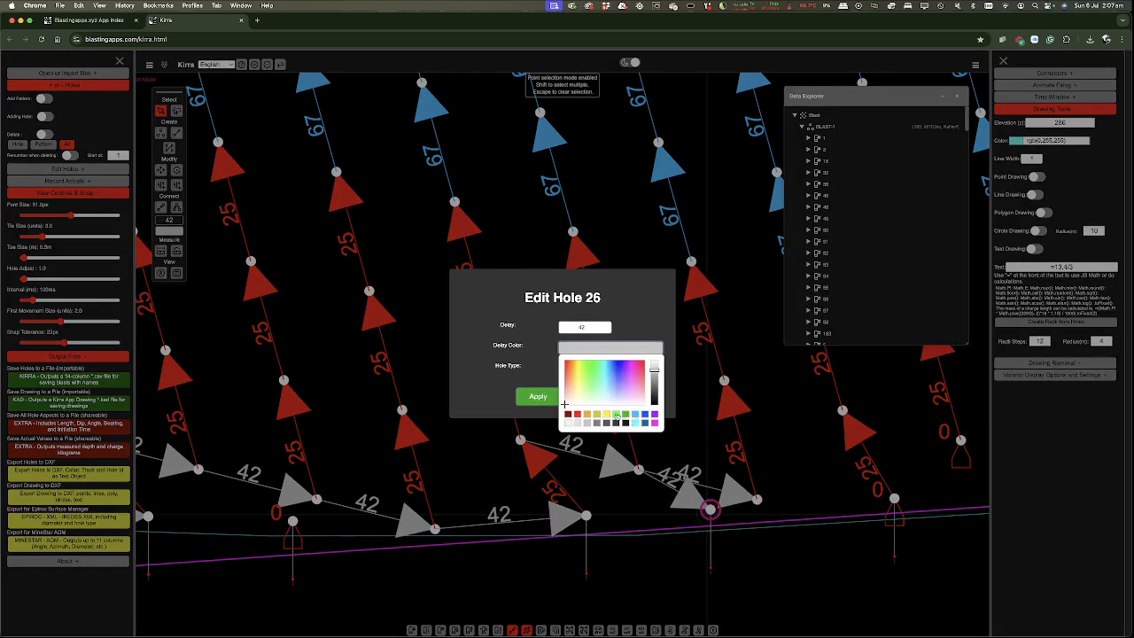
pyautogui.click(586, 330)
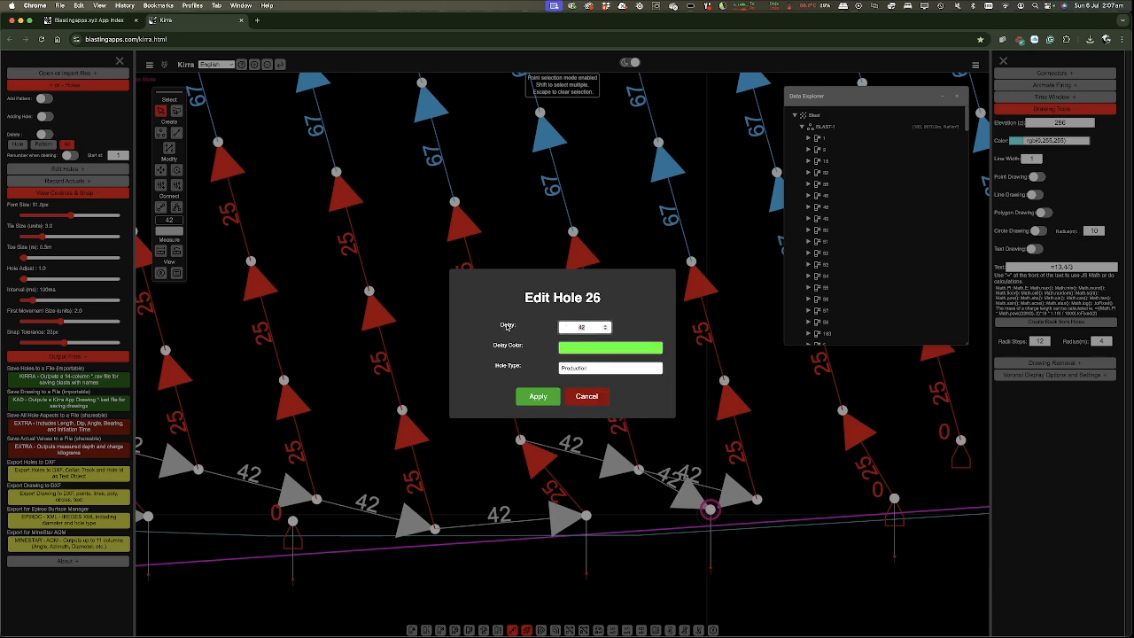
pyautogui.click(539, 397)
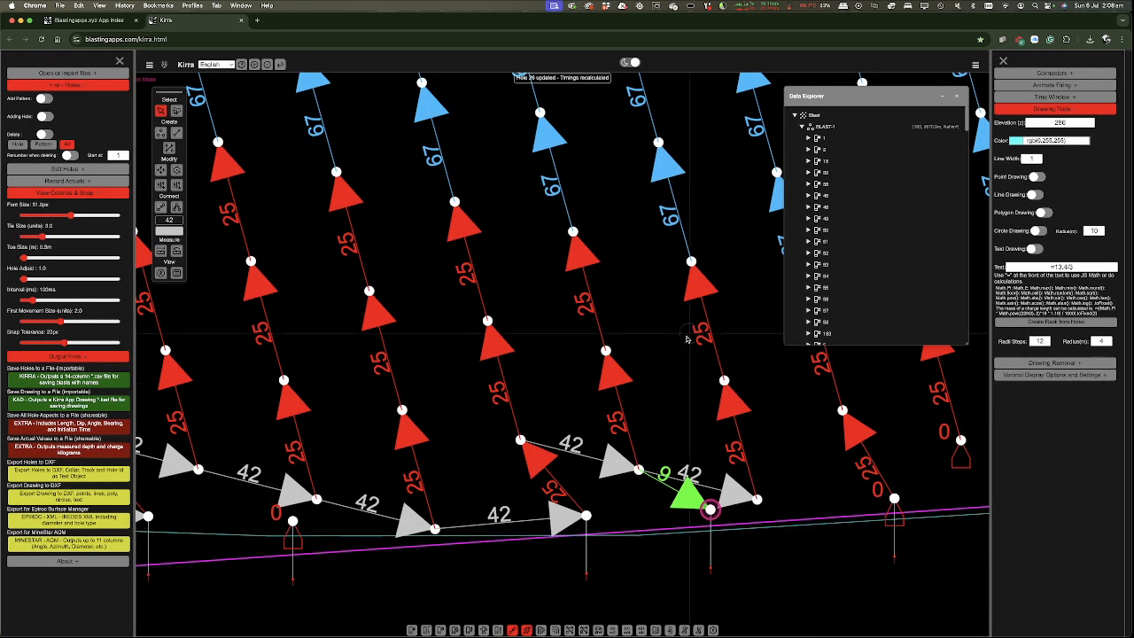
# - Set hole 15's delay to 9 and its delay colour to bright green
pyautogui.scroll(-10, 691, 330)
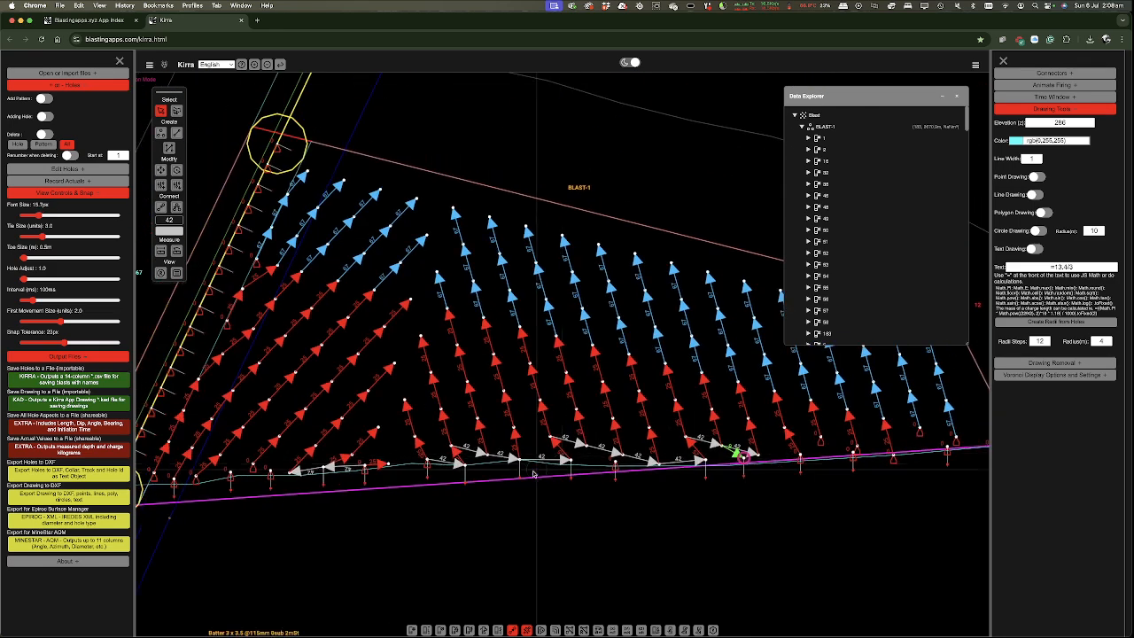
pyautogui.scroll(10, 544, 469)
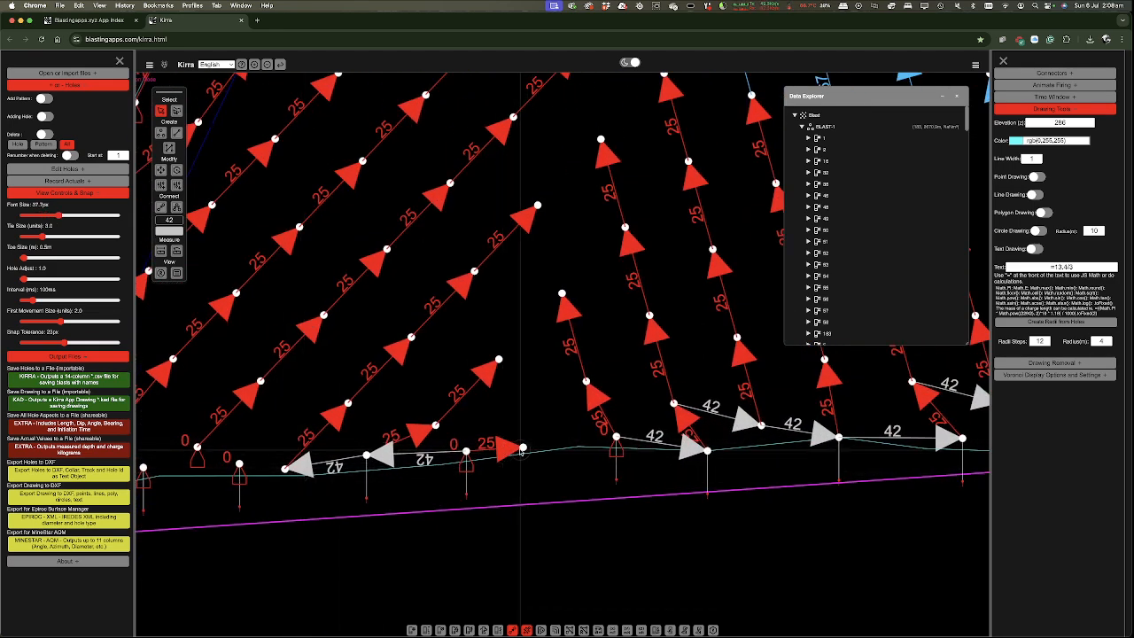
pyautogui.rightClick(523, 447)
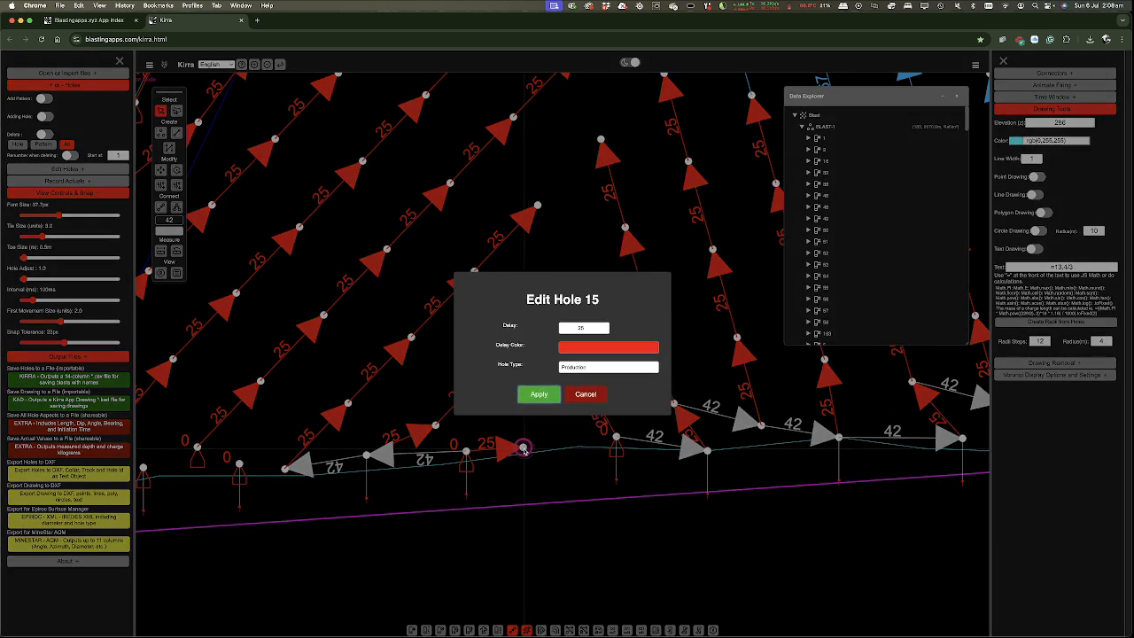
pyautogui.click(614, 346)
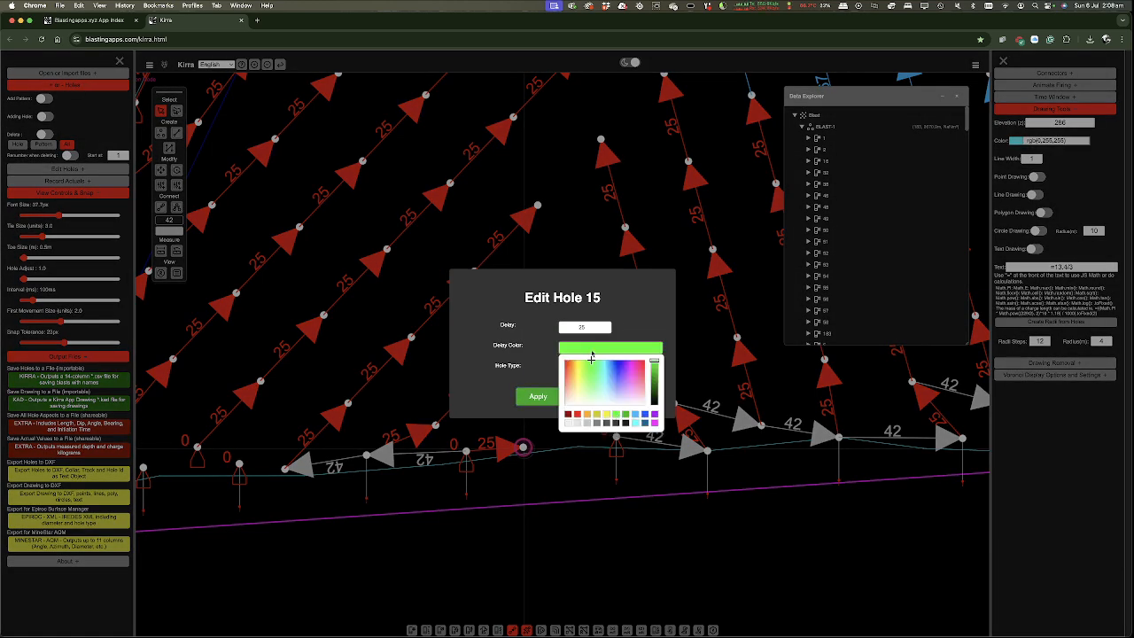
pyautogui.click(591, 330)
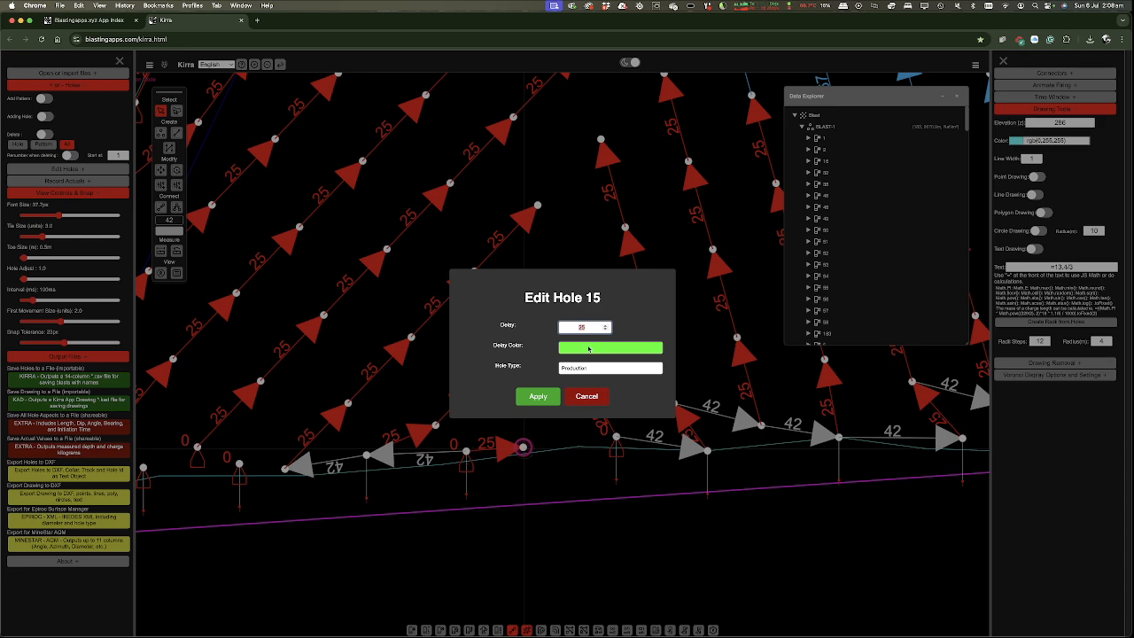
pyautogui.click(532, 397)
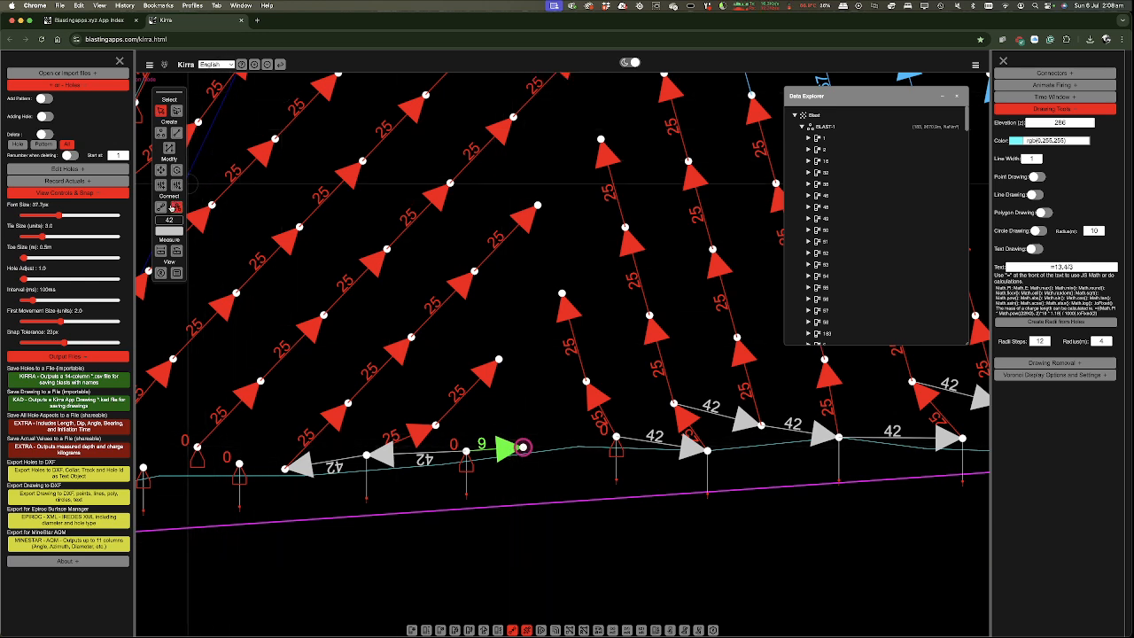
# - Hide the connector delay labels and connect hole 15 to the next front hole on its right with delay 42
pyautogui.click(176, 210)
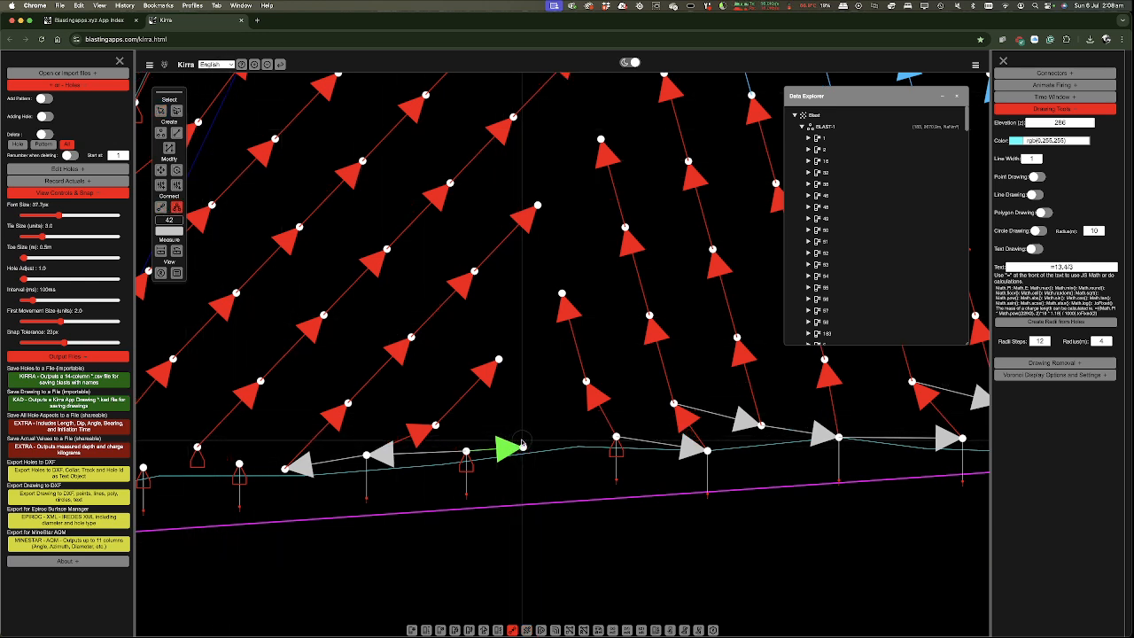
pyautogui.click(617, 440)
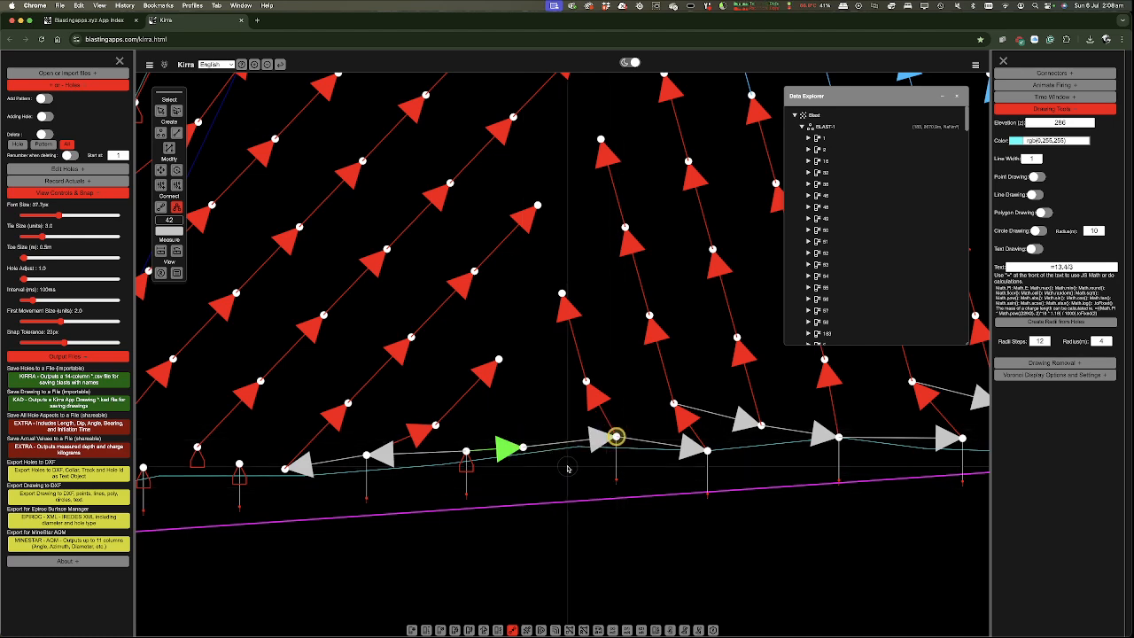
pyautogui.scroll(-5, 567, 456)
pyautogui.scroll(-3, 780, 430)
pyautogui.scroll(2, 496, 458)
pyautogui.scroll(3, 598, 458)
pyautogui.scroll(2, 599, 458)
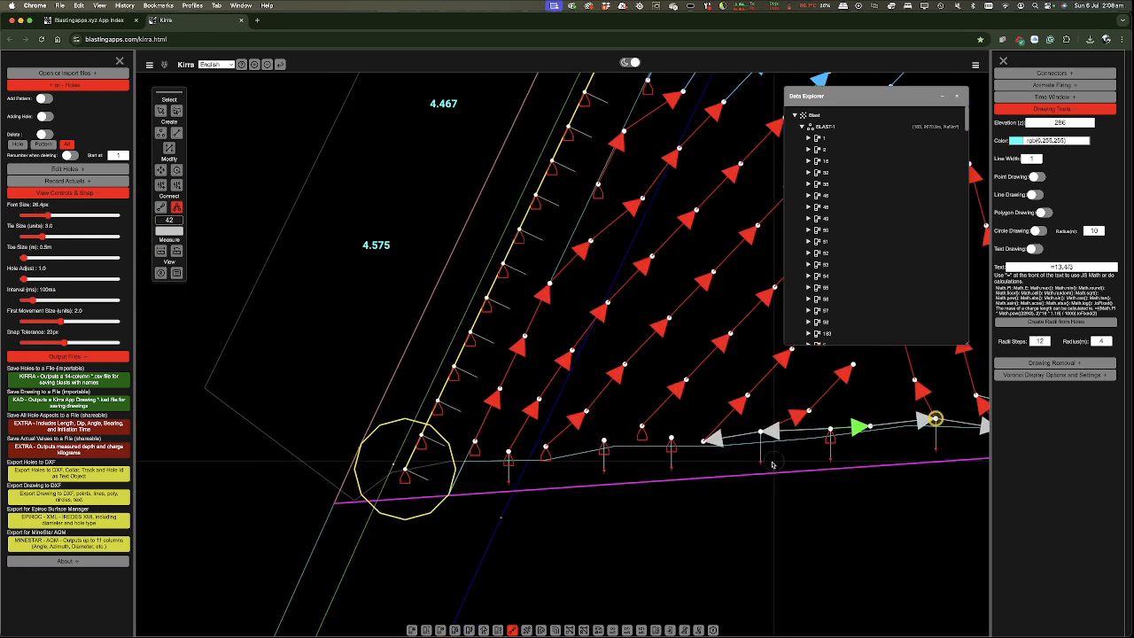
pyautogui.scroll(-4, 769, 466)
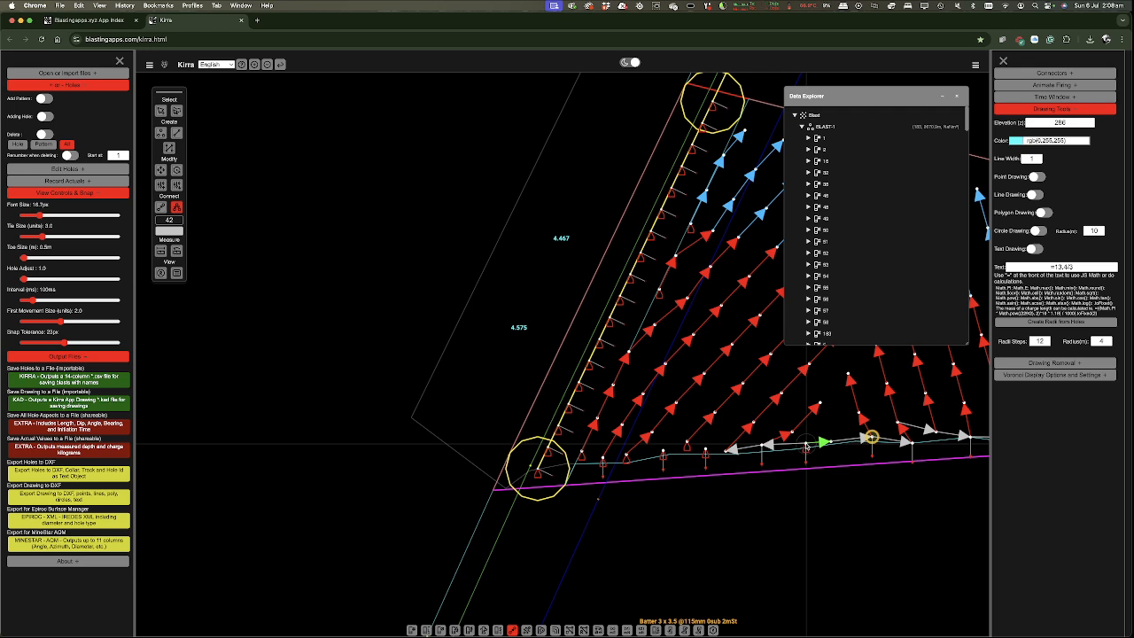
# - Tie the two diagonal rows nearest the front corner out to their end holes beside the edge row with delay 42
pyautogui.click(791, 432)
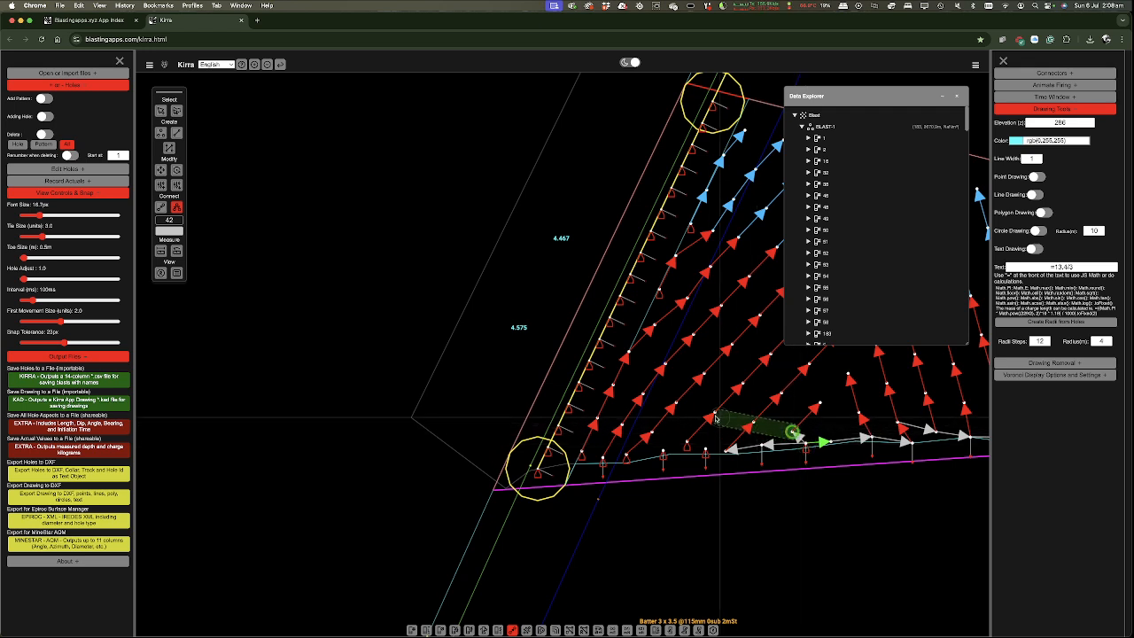
pyautogui.click(613, 388)
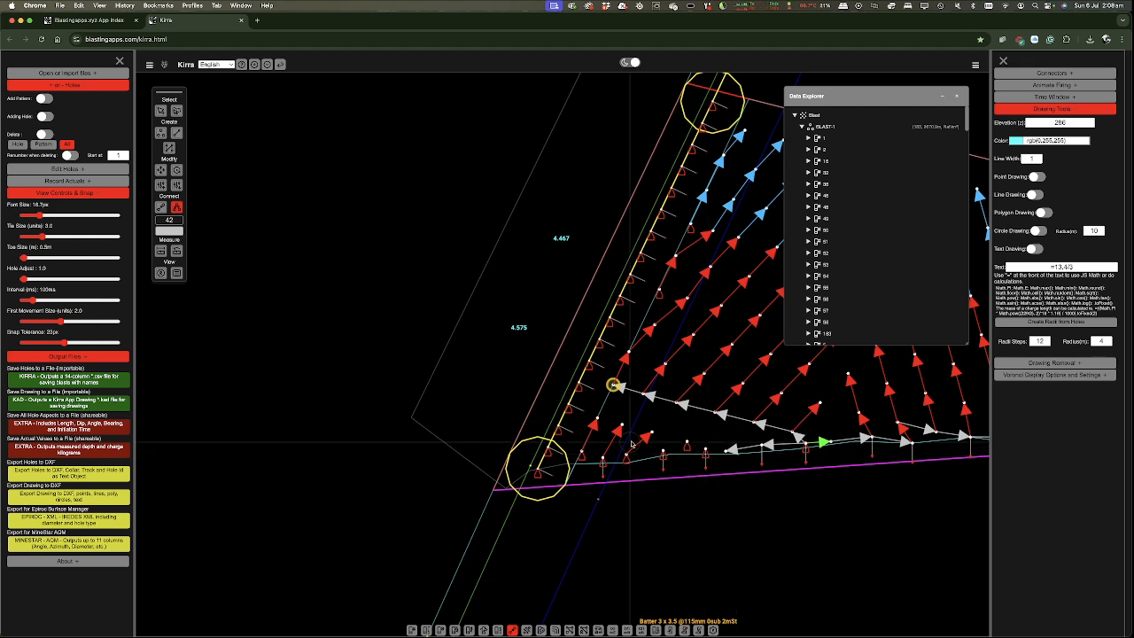
pyautogui.click(708, 451)
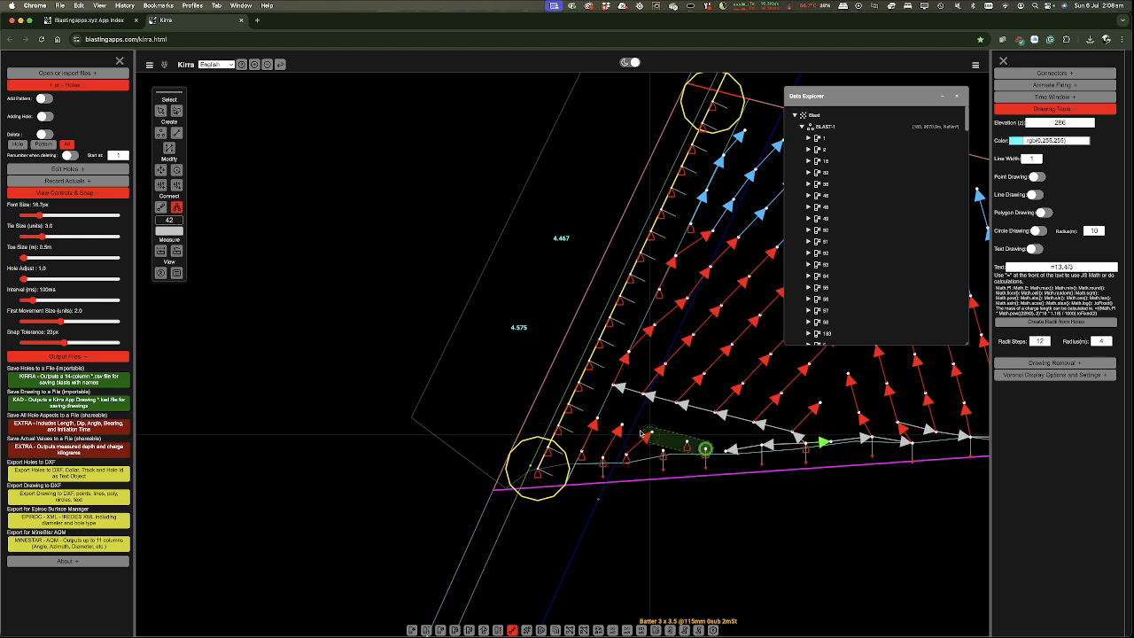
pyautogui.click(598, 418)
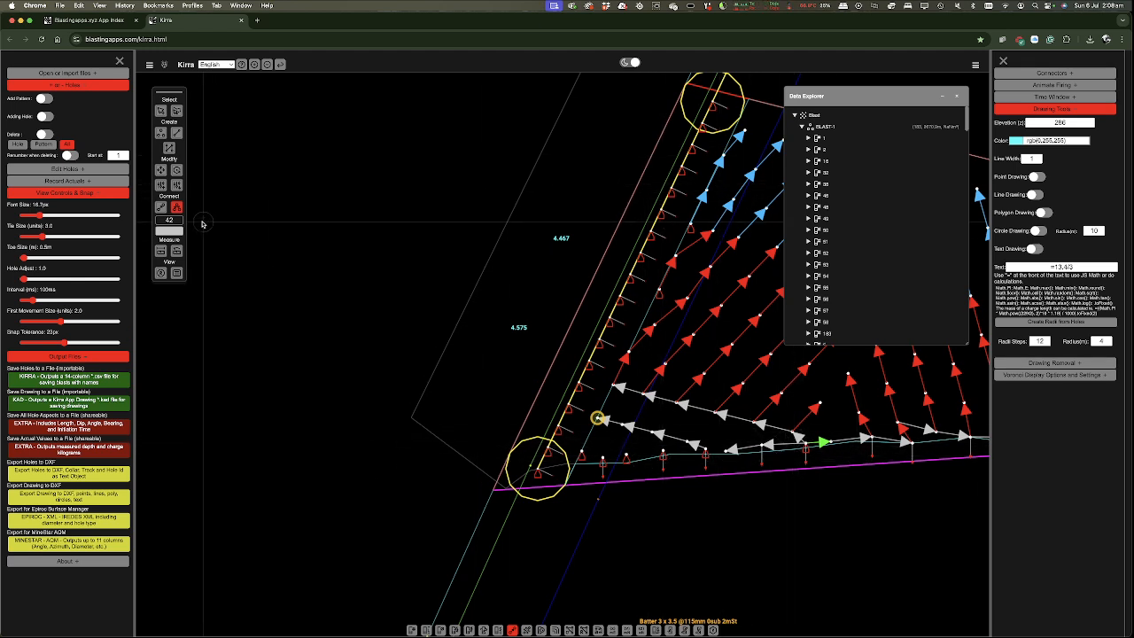
# - Tie the remaining front holes through to the corner hole, and continue along the whole Buffer edge row to its far end with delay 42
pyautogui.click(793, 432)
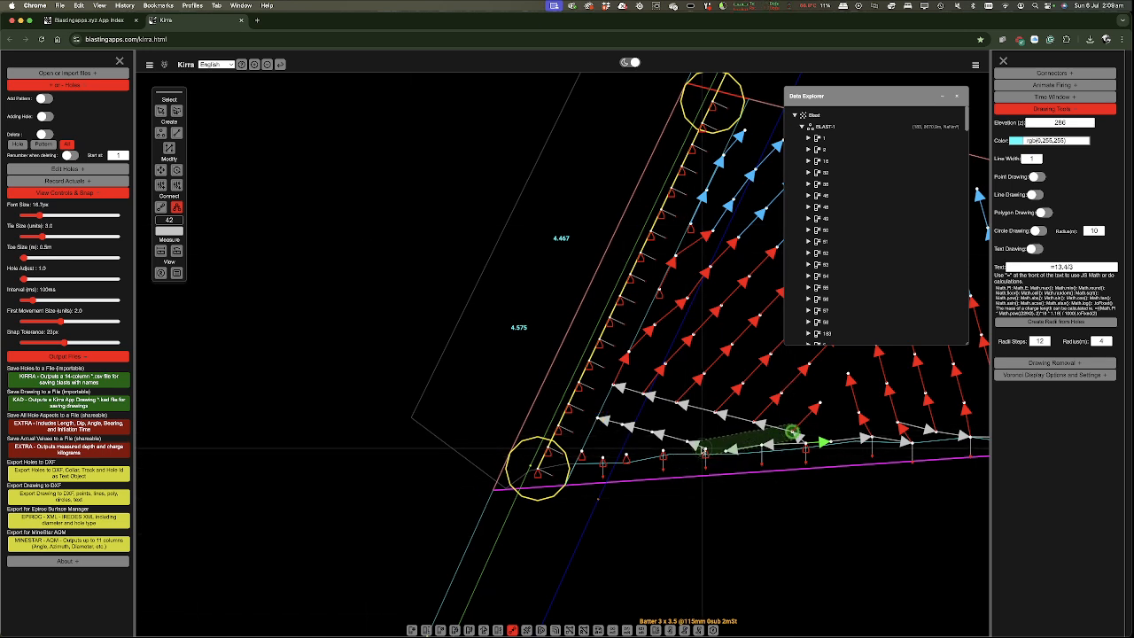
pyautogui.press('Escape')
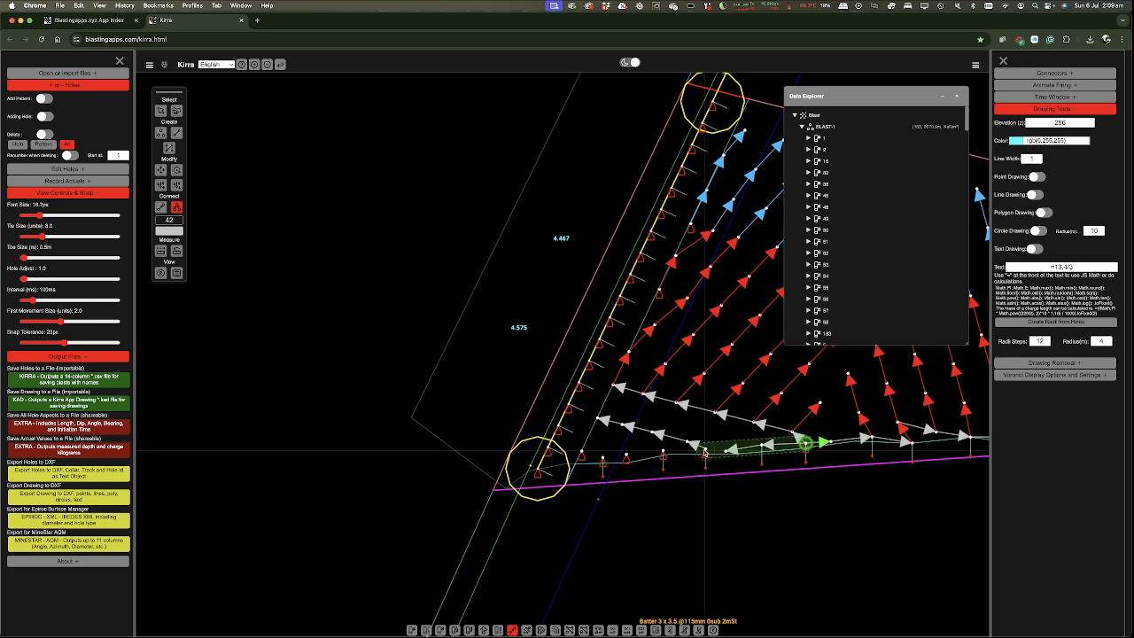
pyautogui.click(705, 449)
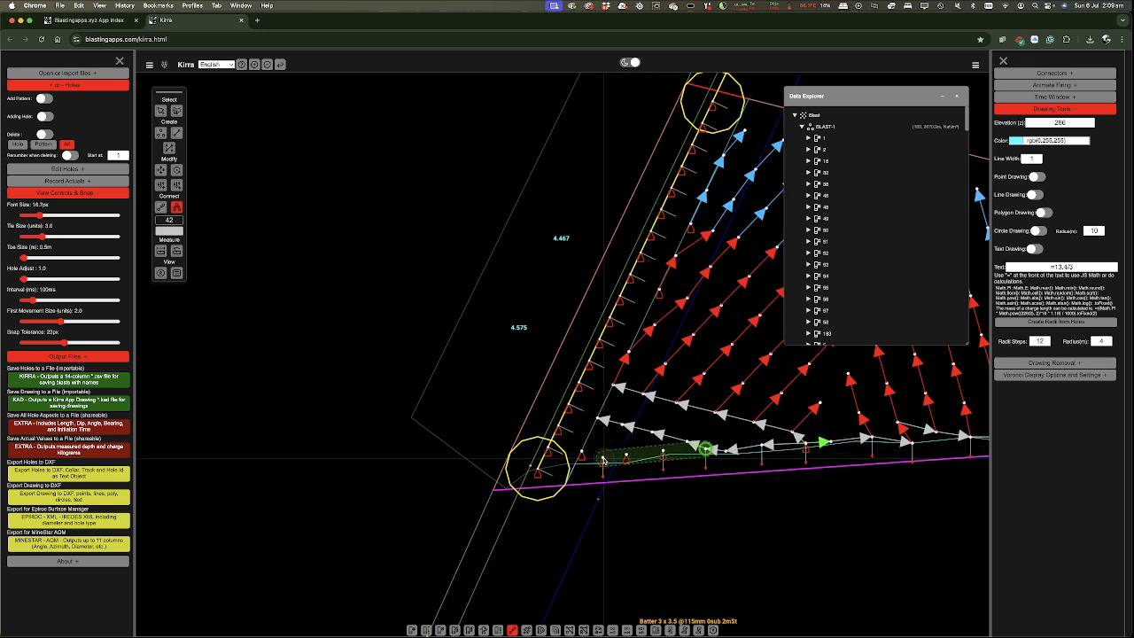
pyautogui.click(602, 457)
pyautogui.click(580, 452)
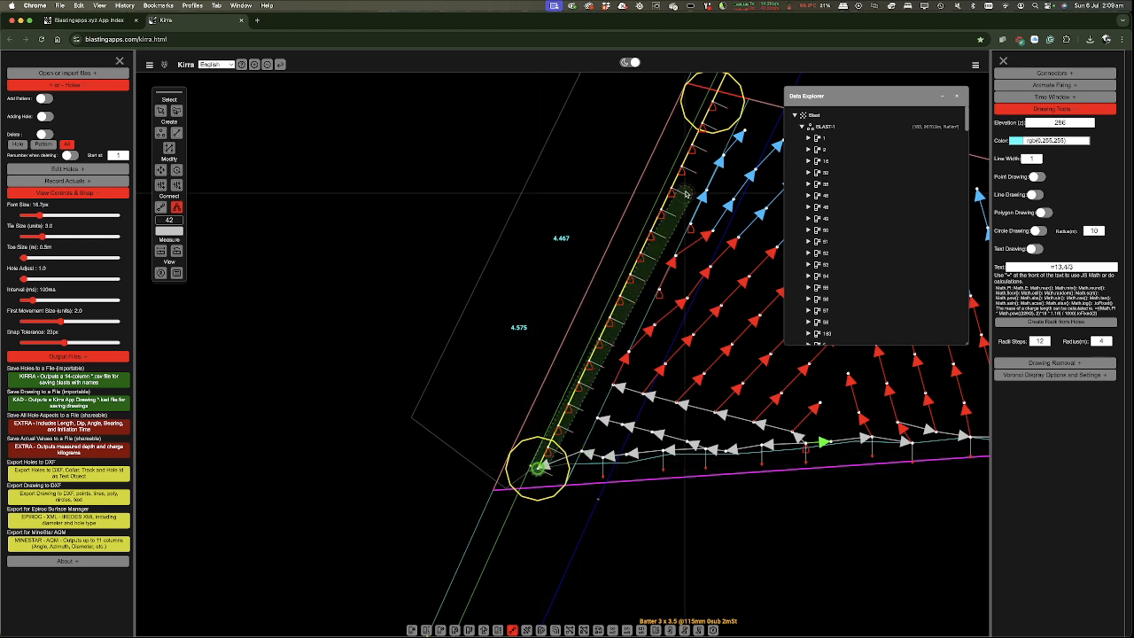
pyautogui.click(712, 103)
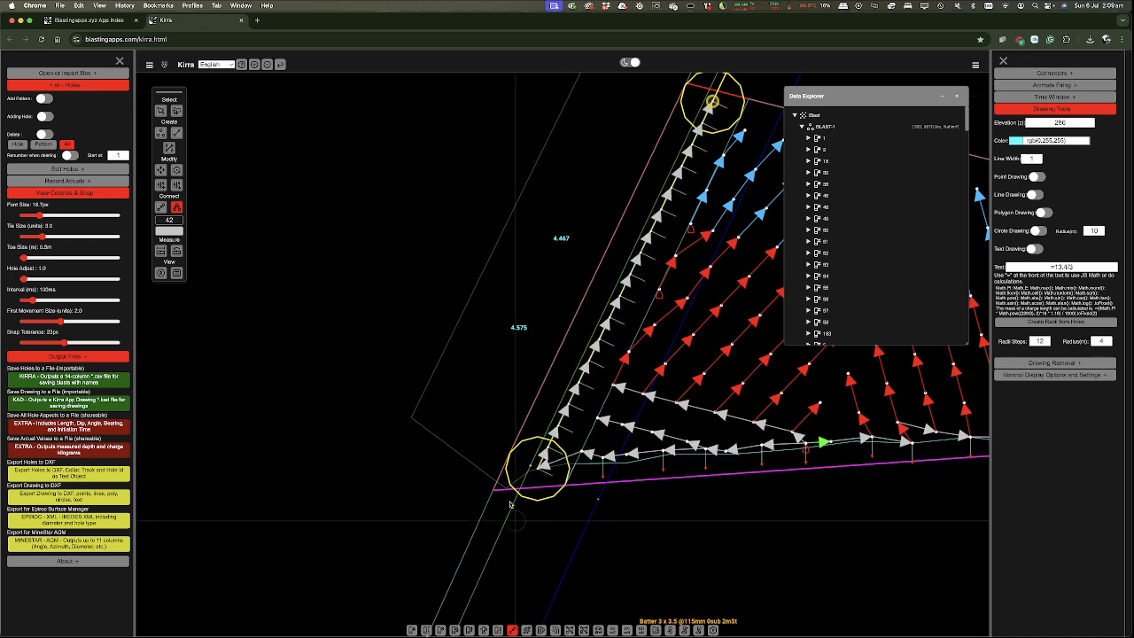
# - Show the timing contours and tie the two unconnected holes beside the edge row from their neighbouring interior holes with delay 42
pyautogui.scroll(-4, 321, 524)
pyautogui.scroll(-3, 319, 523)
pyautogui.scroll(5, 412, 518)
pyautogui.scroll(2, 568, 511)
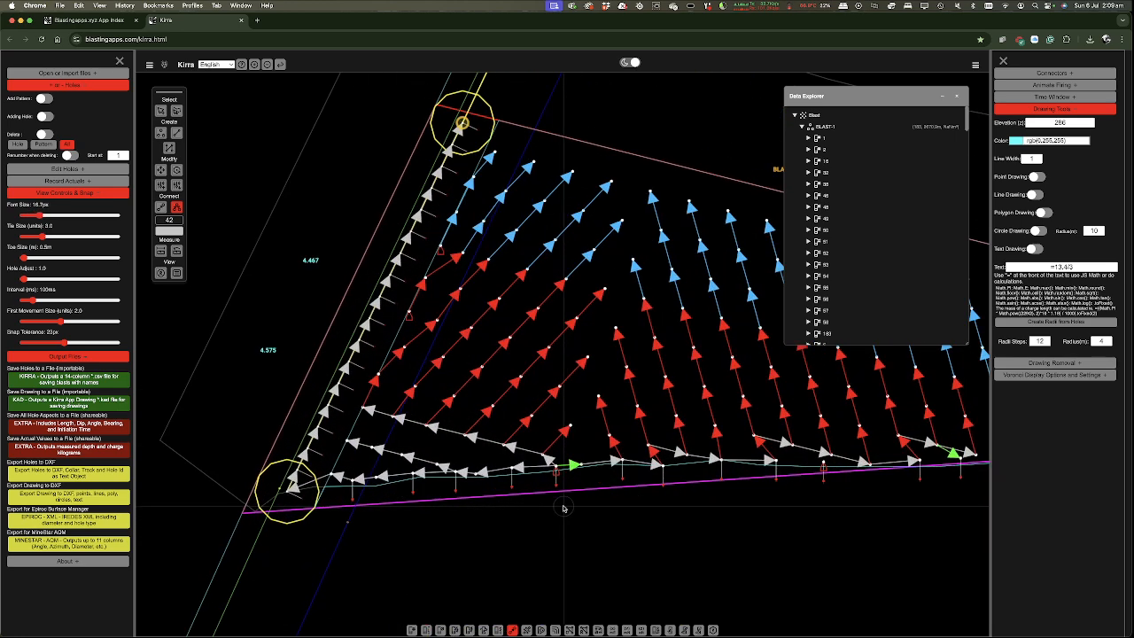
pyautogui.click(555, 630)
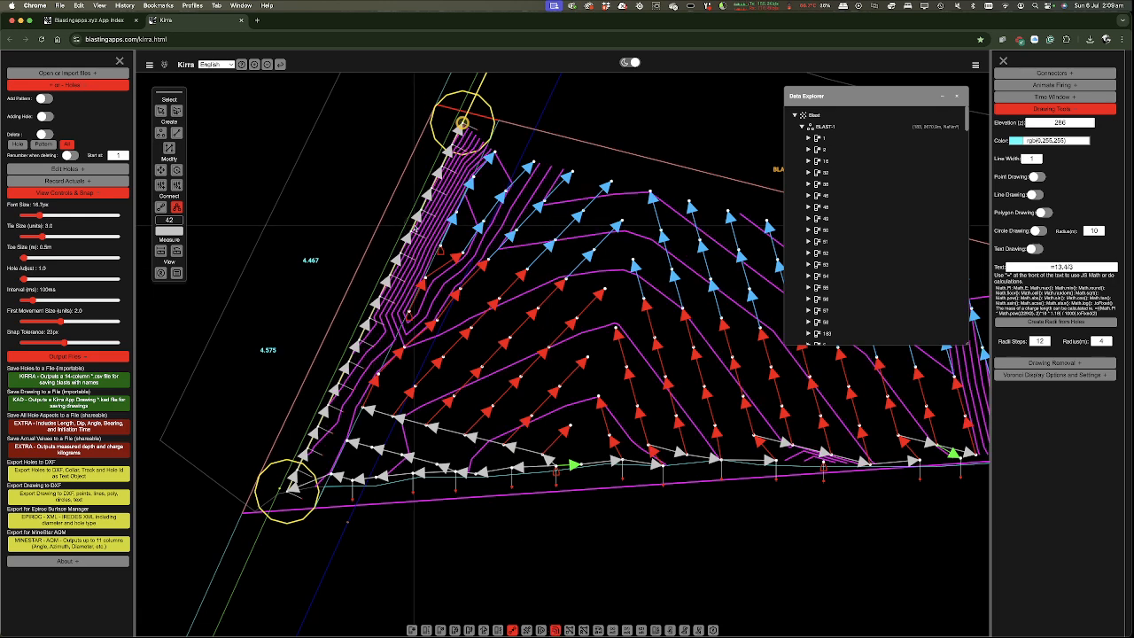
pyautogui.click(437, 321)
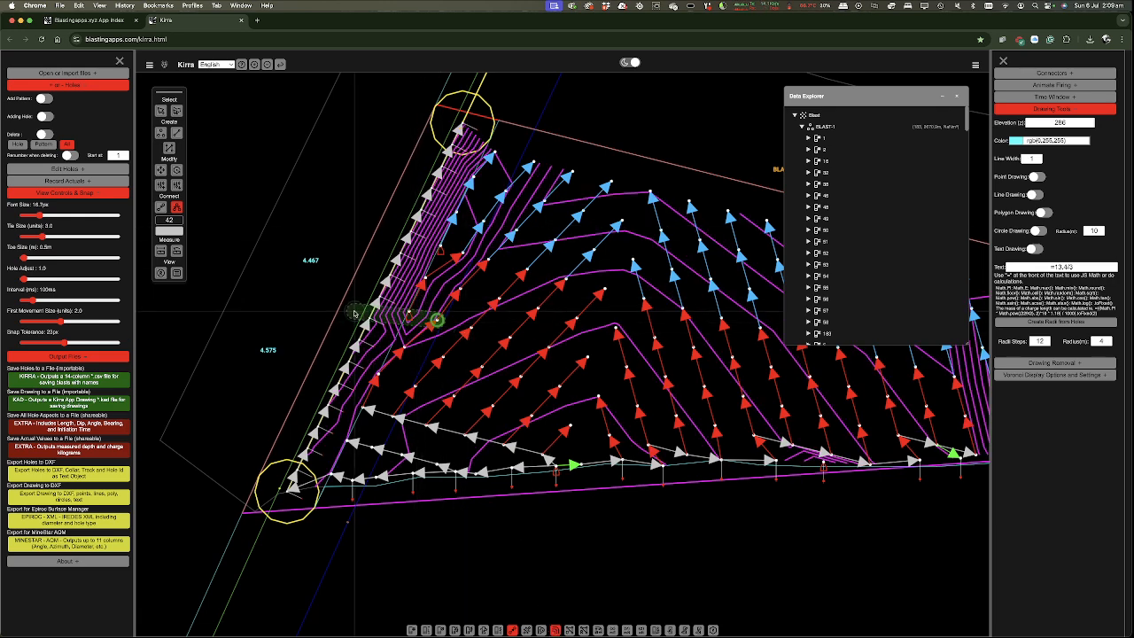
pyautogui.click(409, 311)
pyautogui.click(440, 246)
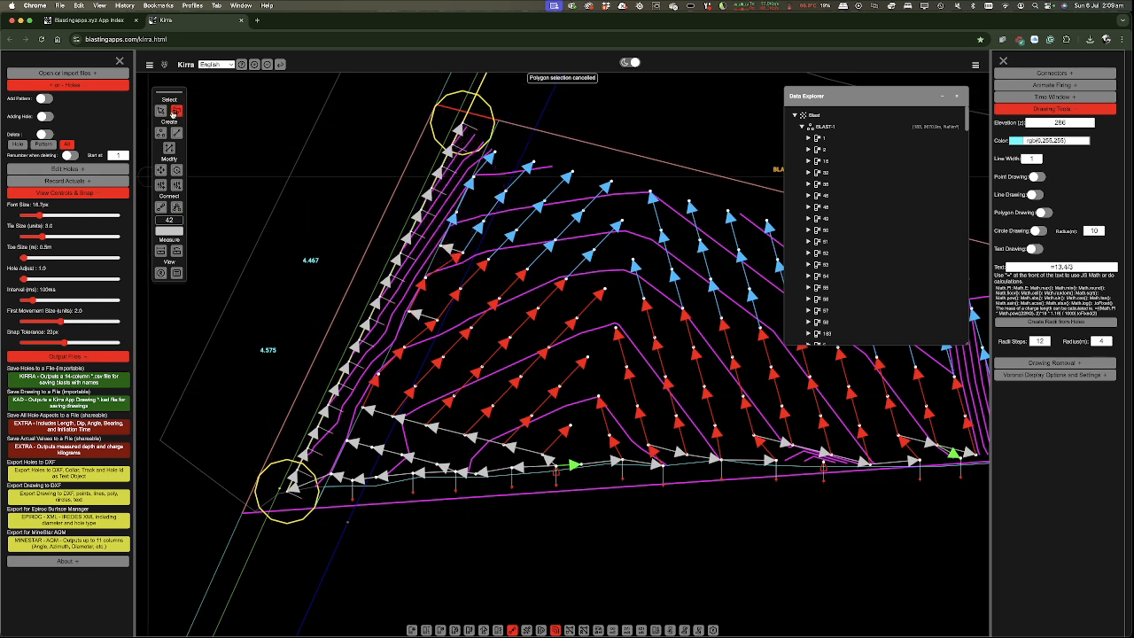
# - Select the 17 holes of the Buffer edge row with a polygon and set their delay to 25 and delay colour to red
pyautogui.click(256, 453)
pyautogui.click(420, 106)
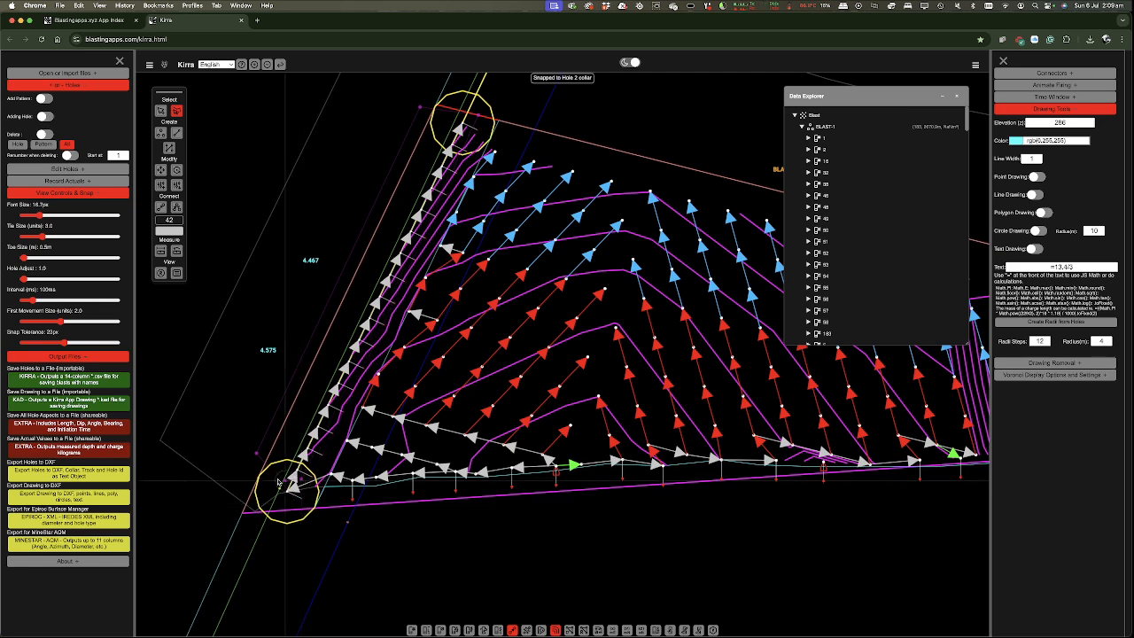
pyautogui.doubleClick(227, 468)
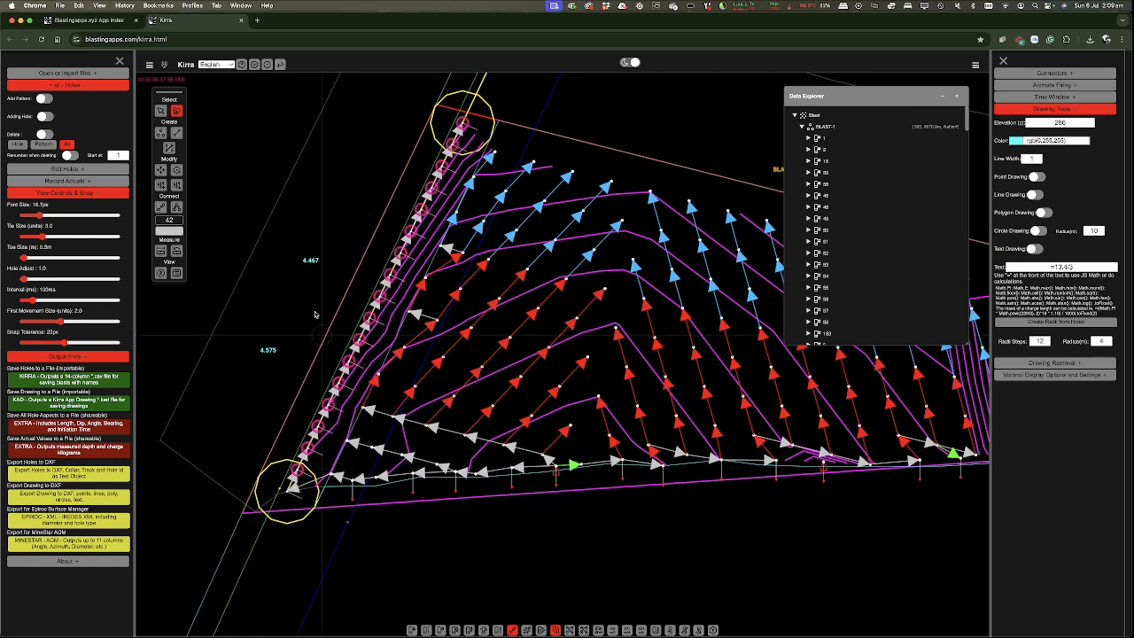
pyautogui.rightClick(443, 165)
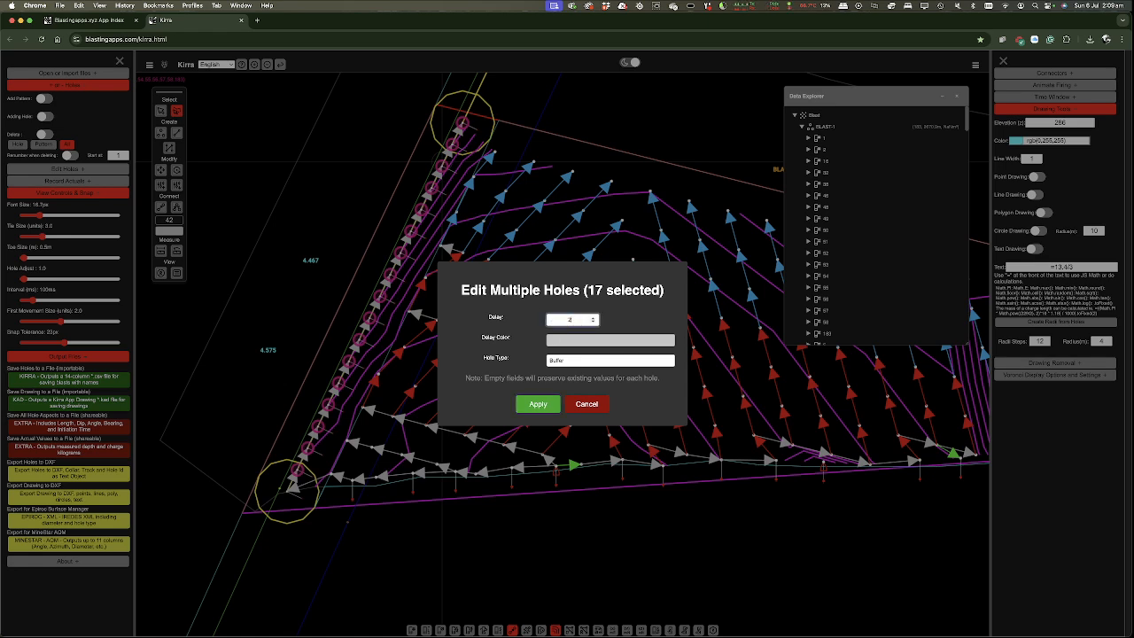
pyautogui.click(583, 341)
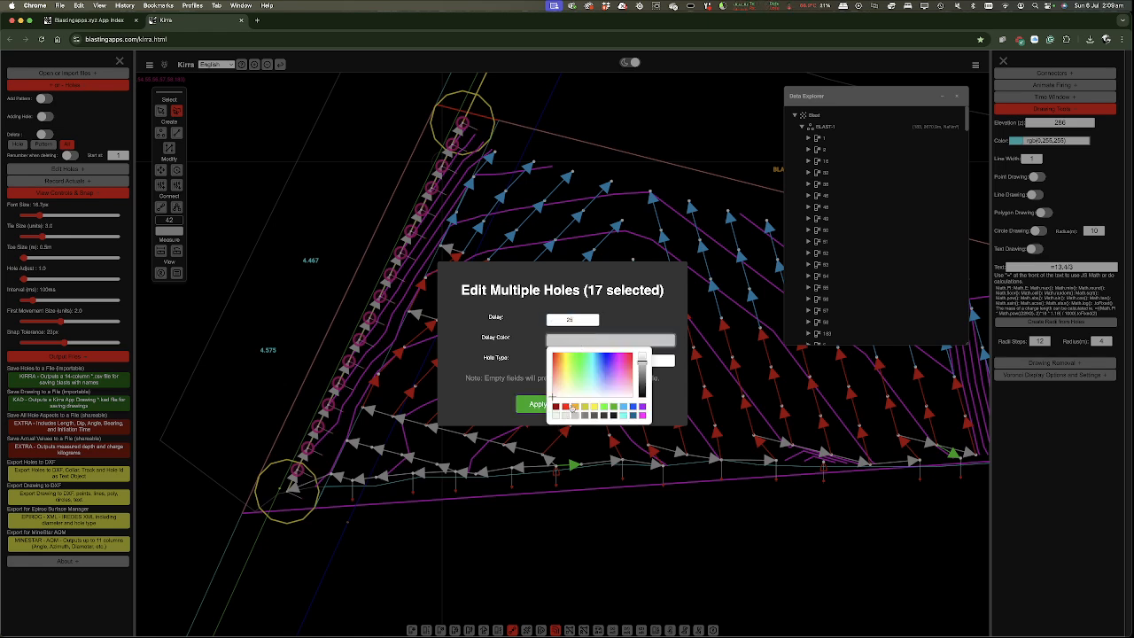
pyautogui.click(616, 329)
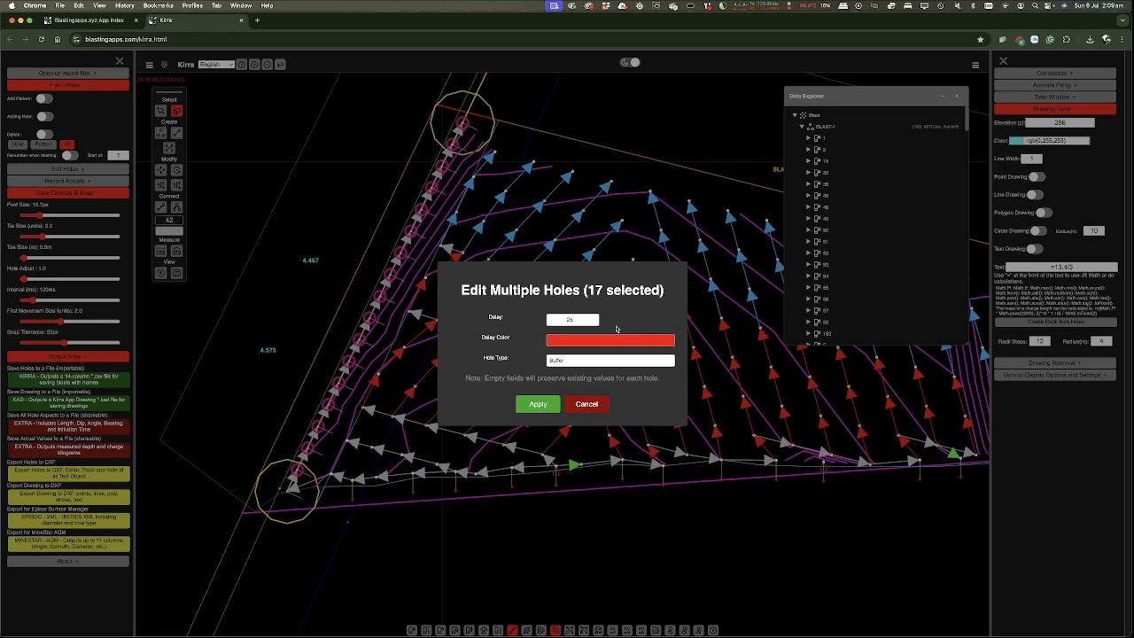
pyautogui.click(534, 404)
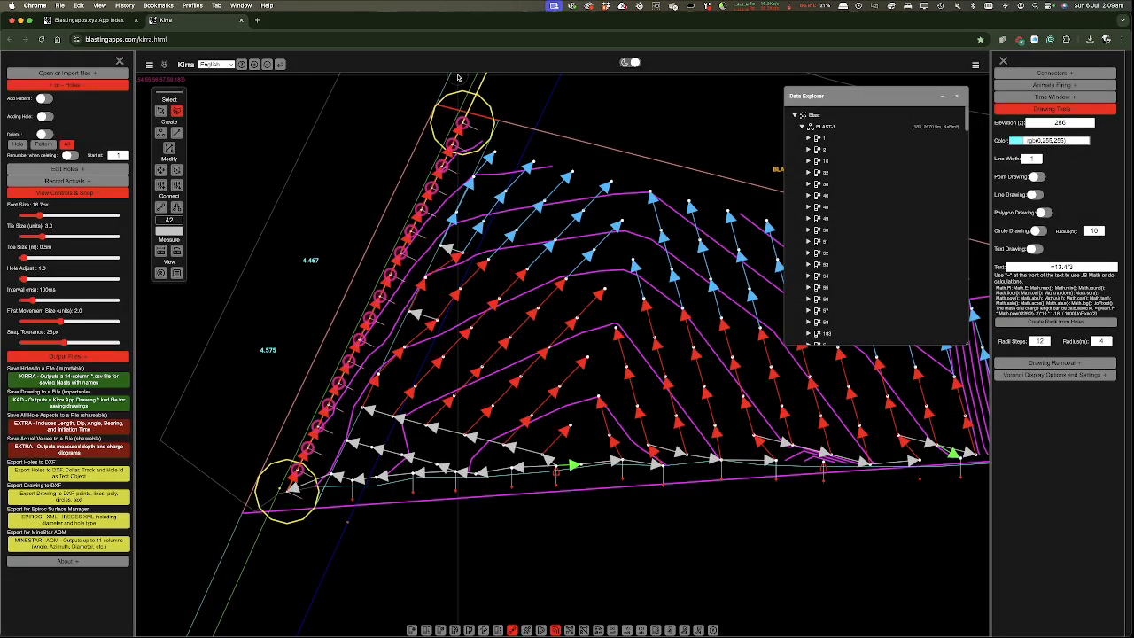
# - Change the delay colour of the 17 selected Buffer edge-row holes to yellow
pyautogui.rightClick(372, 320)
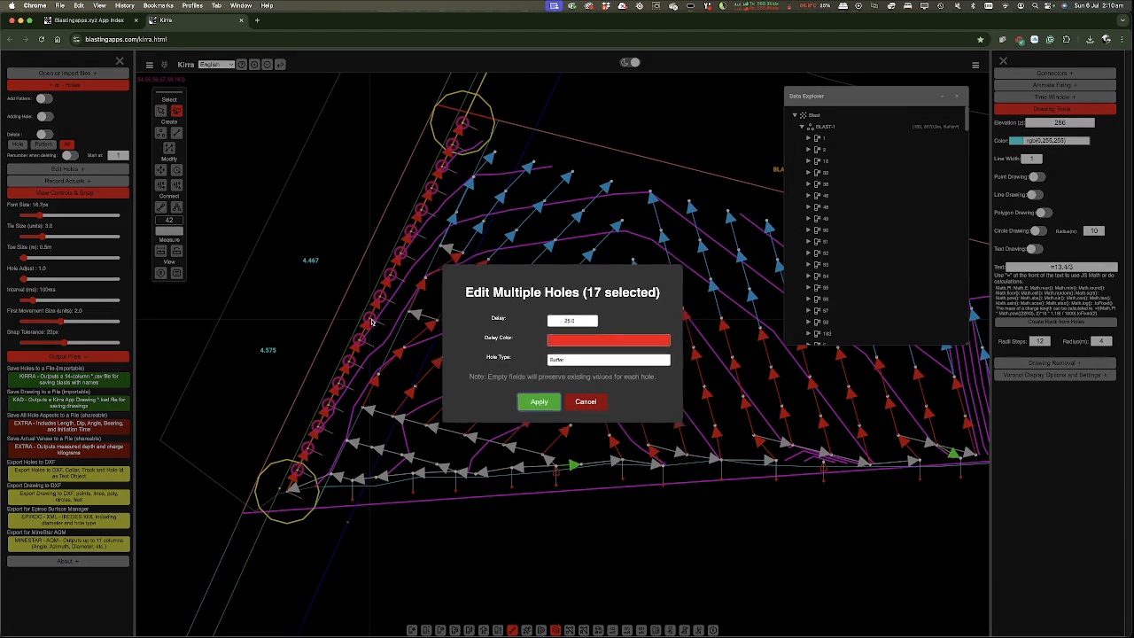
pyautogui.click(611, 341)
pyautogui.click(585, 408)
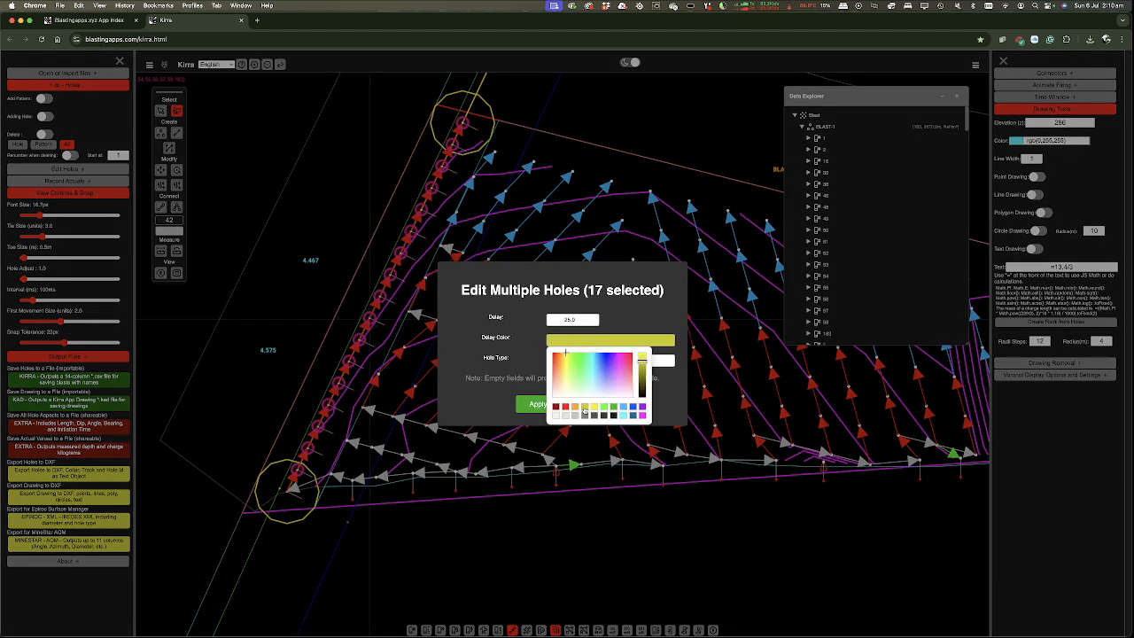
pyautogui.click(538, 320)
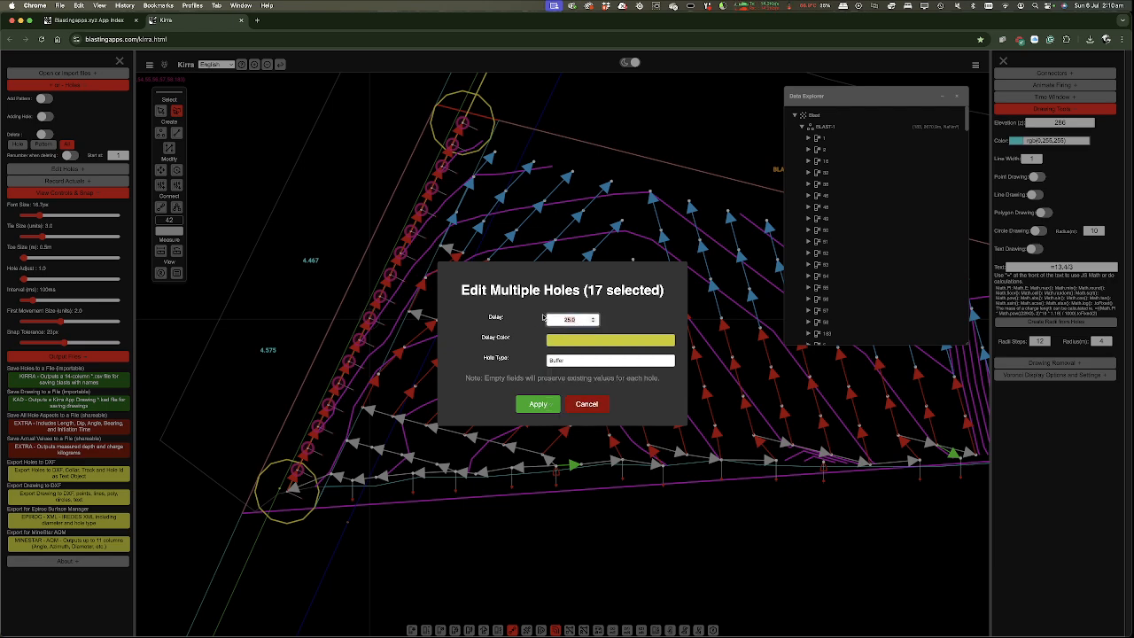
pyautogui.click(538, 403)
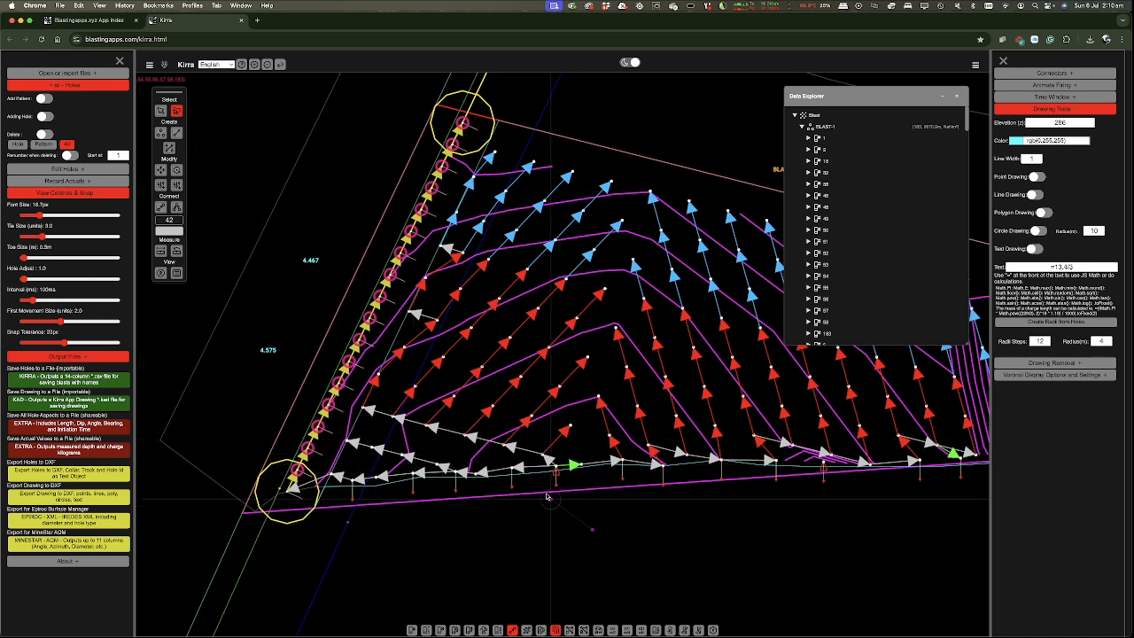
# - Select six front-row holes near the corner with a zigzag polygon and set their delay to 9 and delay colour to bright green
pyautogui.click(474, 465)
pyautogui.click(446, 517)
pyautogui.click(414, 465)
pyautogui.click(370, 521)
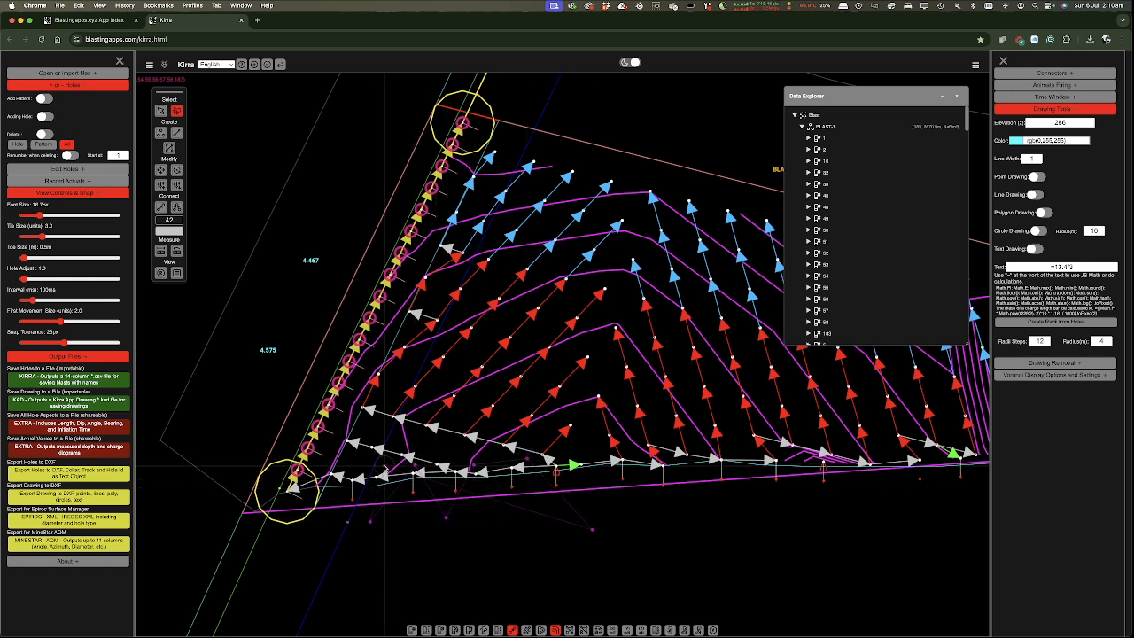
pyautogui.click(352, 469)
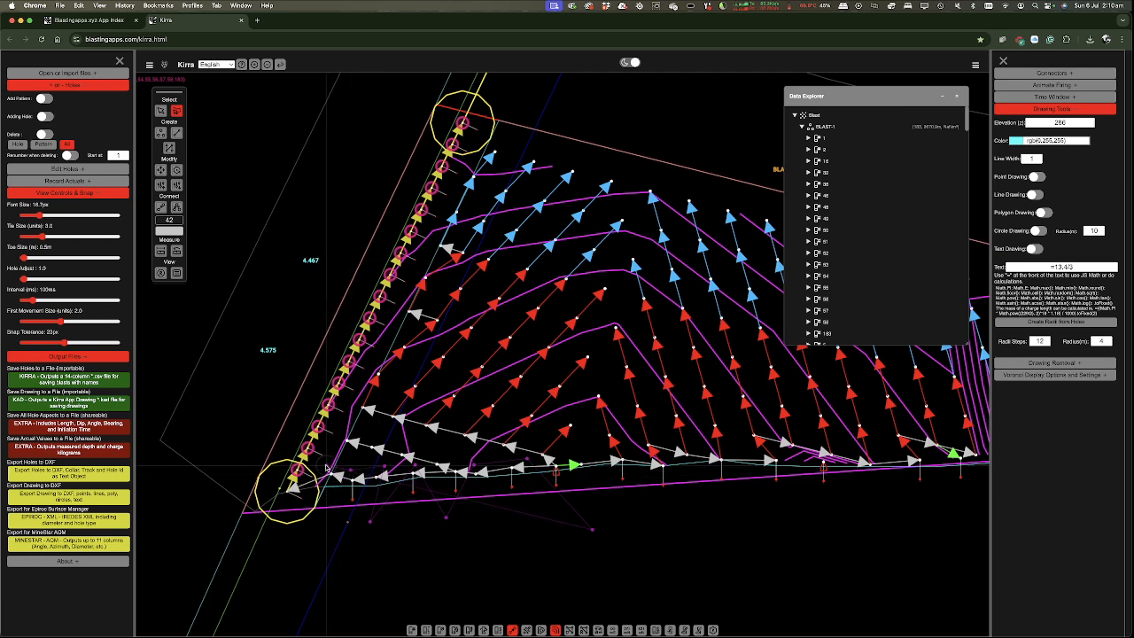
pyautogui.doubleClick(505, 568)
pyautogui.rightClick(511, 470)
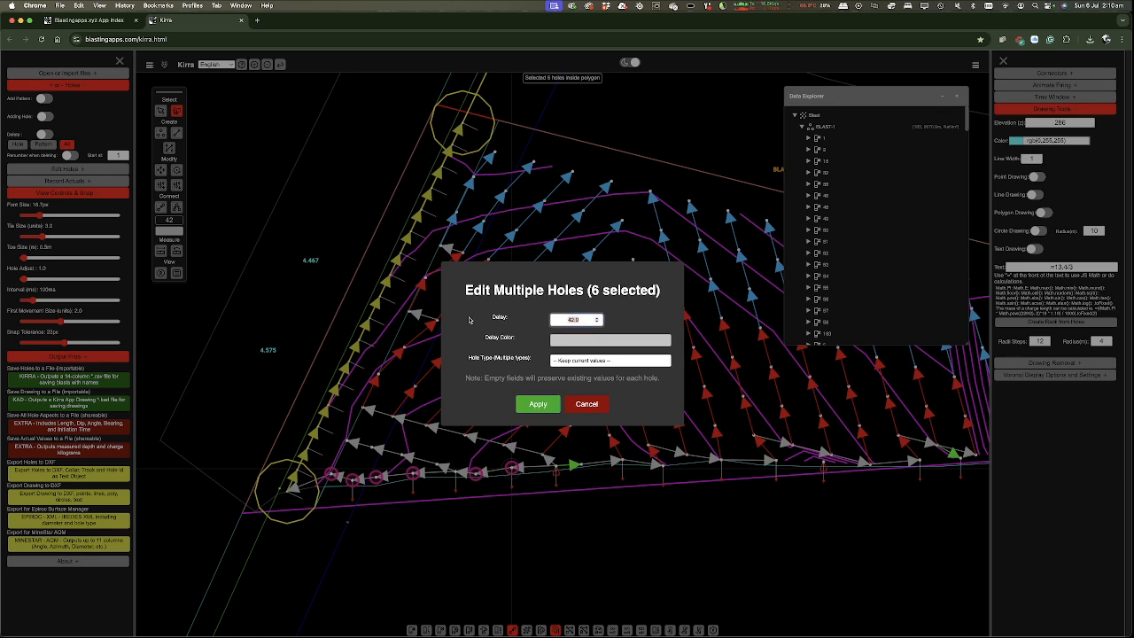
pyautogui.click(657, 340)
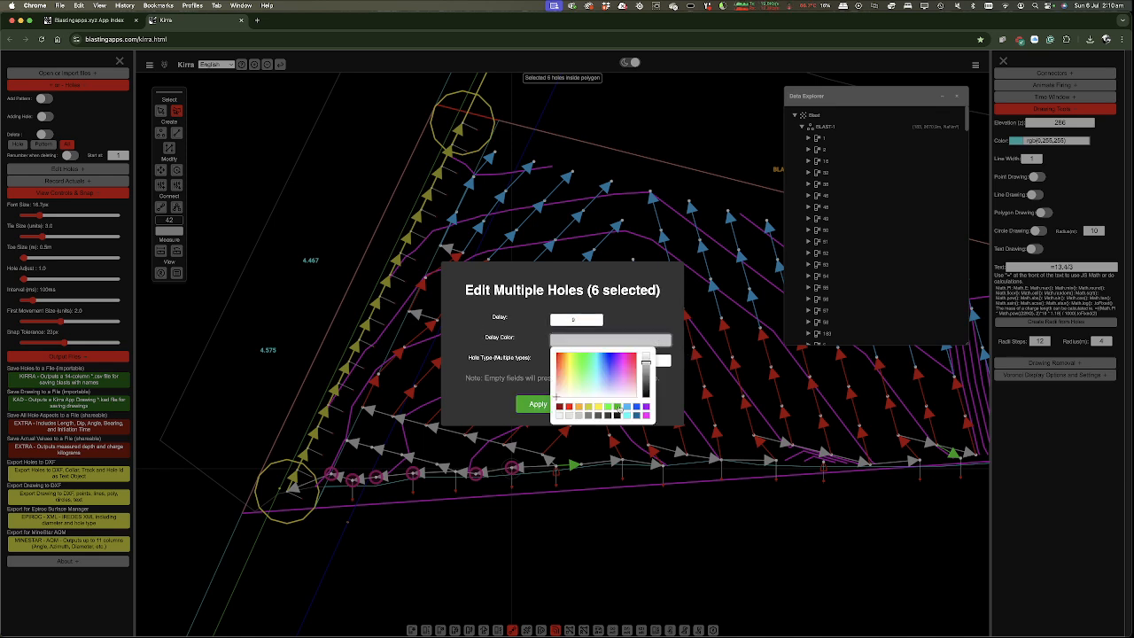
pyautogui.click(534, 405)
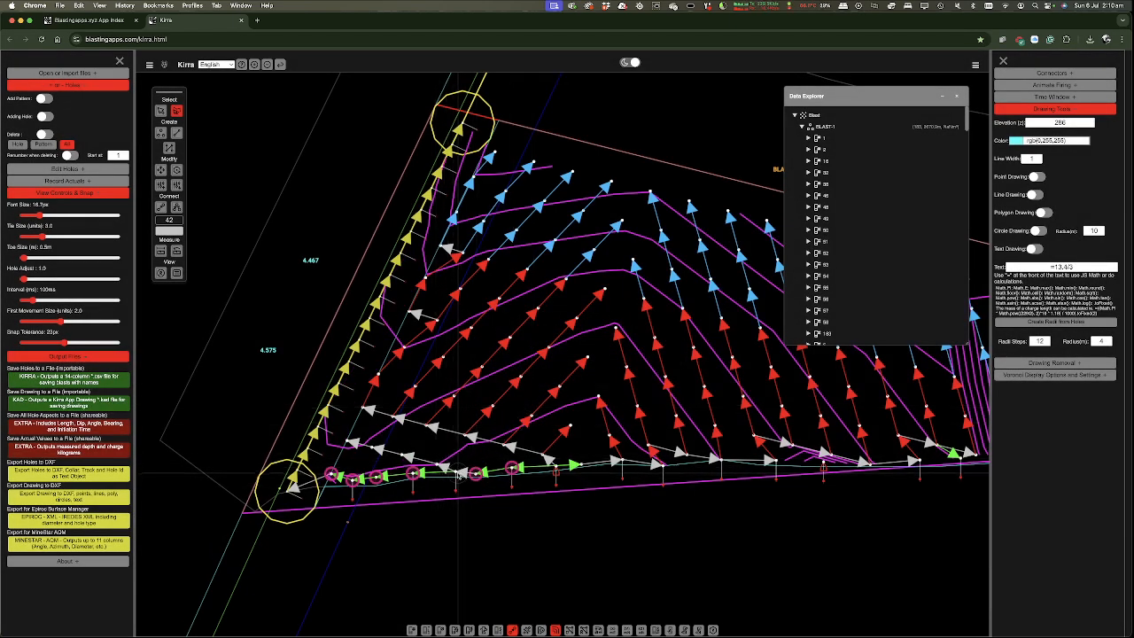
# - Set the multi-hole connector to delay 25 in red, show the contours again, and tie a front hole to the adjacent second-row hole
pyautogui.click(175, 208)
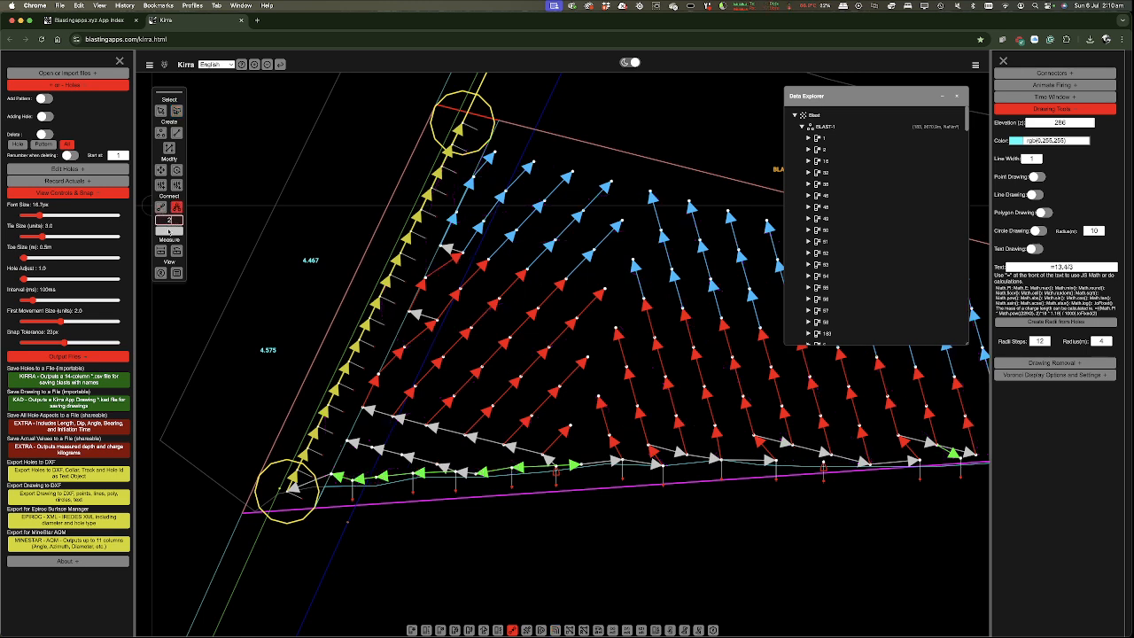
pyautogui.click(168, 231)
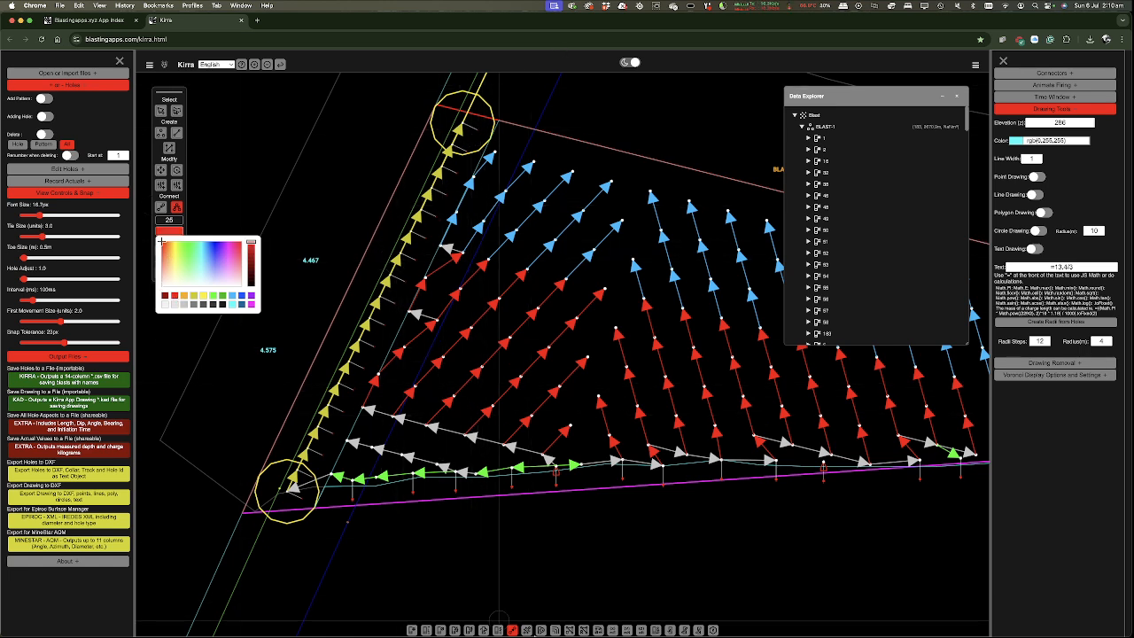
pyautogui.click(555, 631)
pyautogui.click(554, 630)
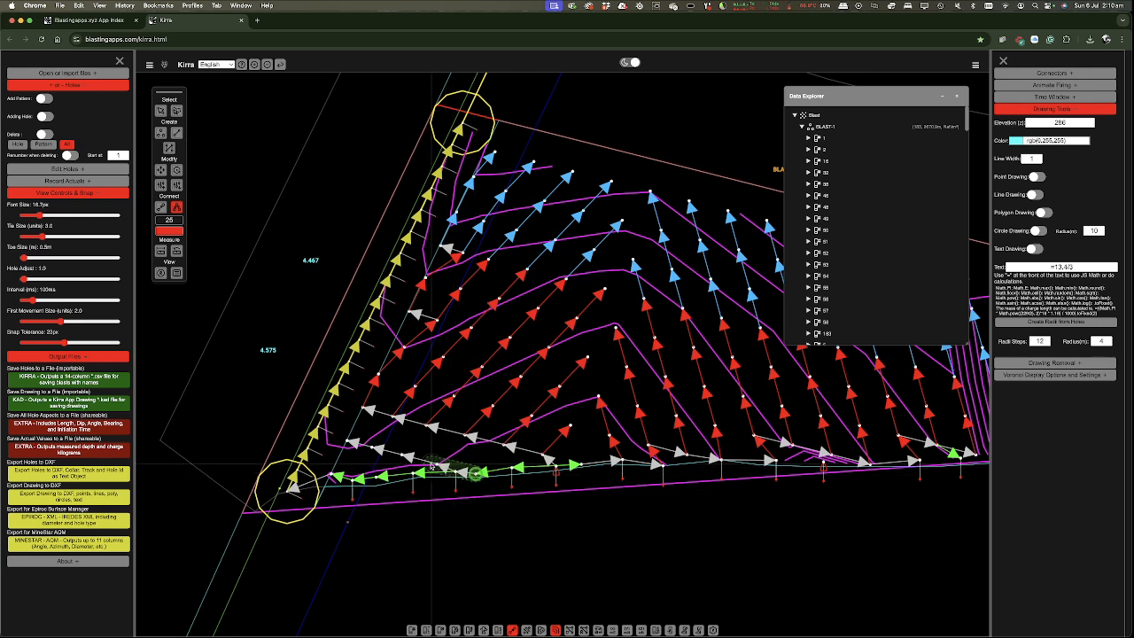
pyautogui.click(435, 465)
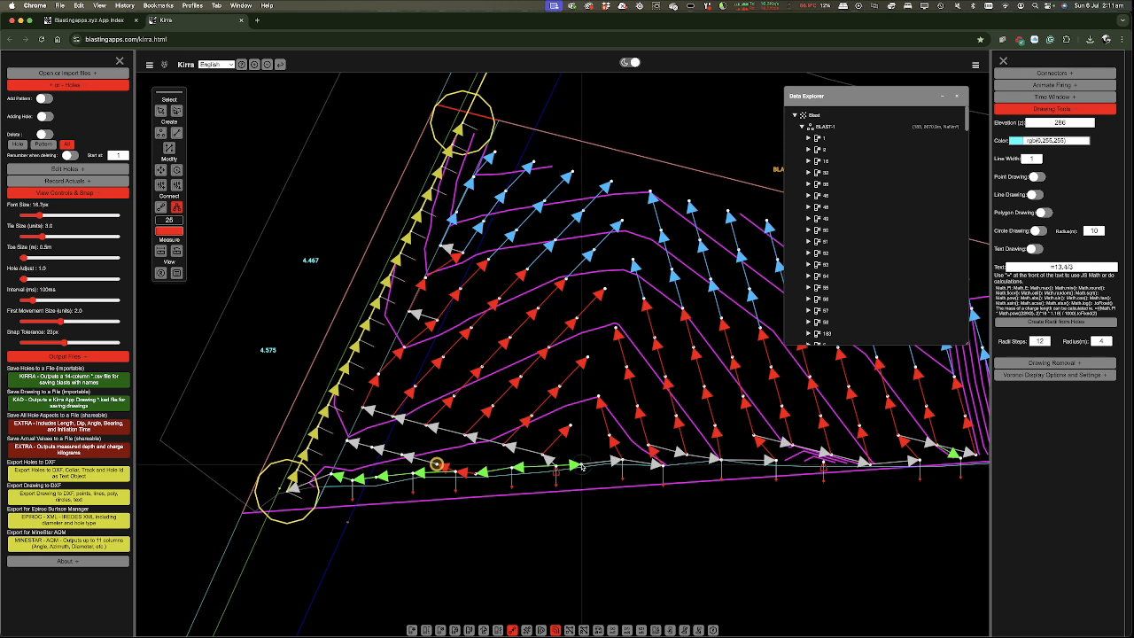
# - Connect the front row's starting hole to the second row in red, and tie the starting hole to itself with delay 0 in magenta
pyautogui.click(543, 455)
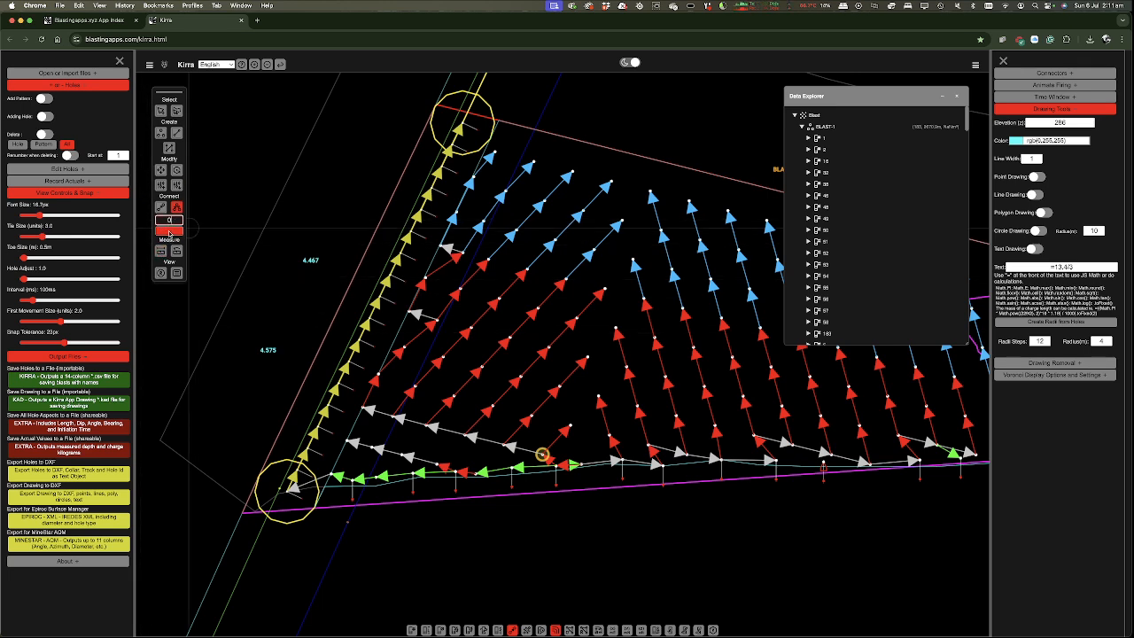
pyautogui.click(169, 232)
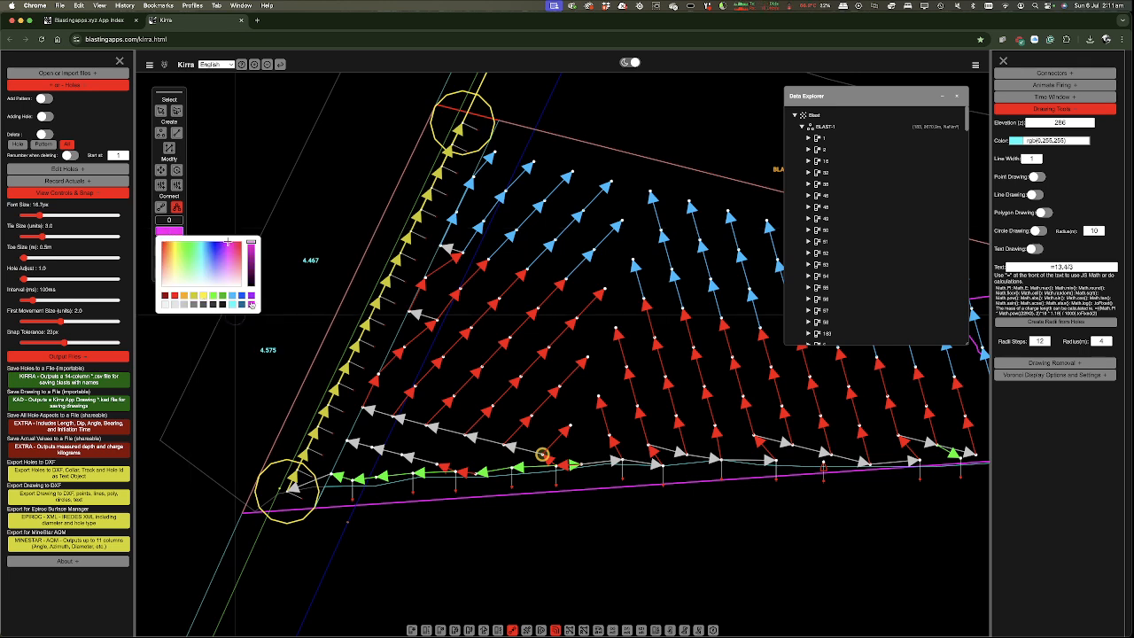
pyautogui.click(579, 465)
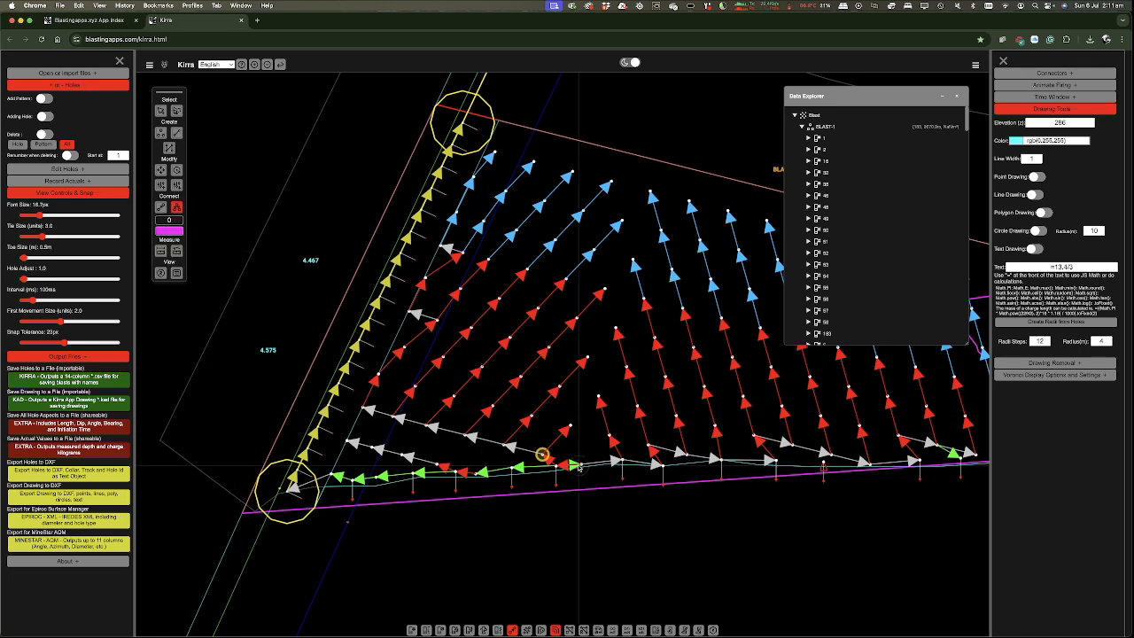
pyautogui.click(580, 465)
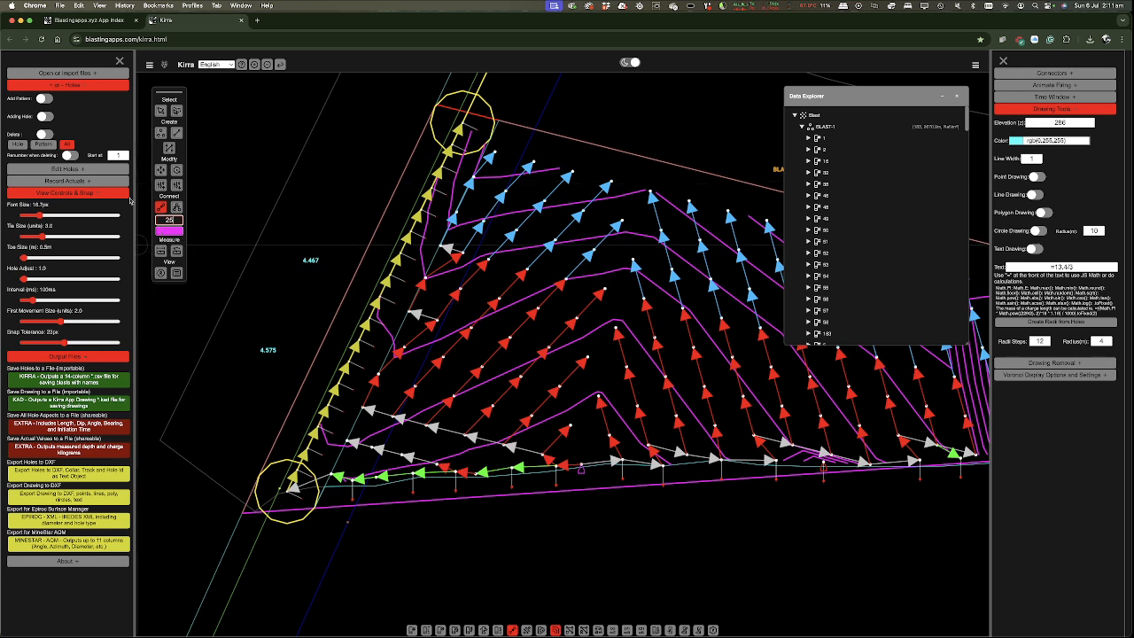
# - Connect the initiation hole directly to the nearest hole at the start of the second row with a red connector of delay 25
pyautogui.write('5')
pyautogui.click(164, 231)
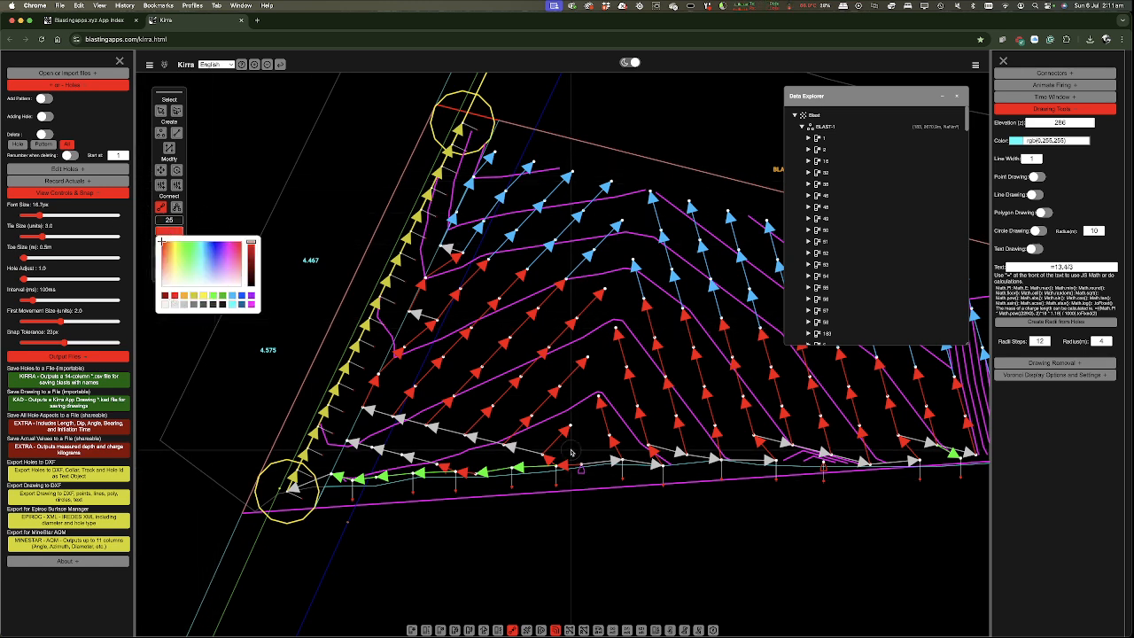
pyautogui.scroll(10, 572, 452)
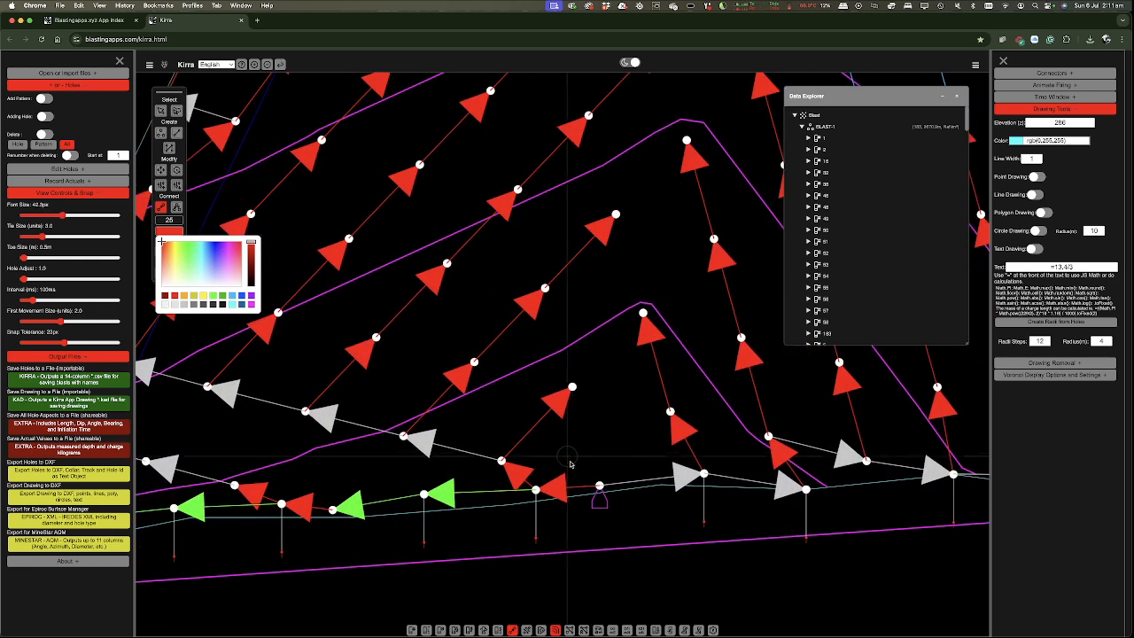
pyautogui.click(599, 485)
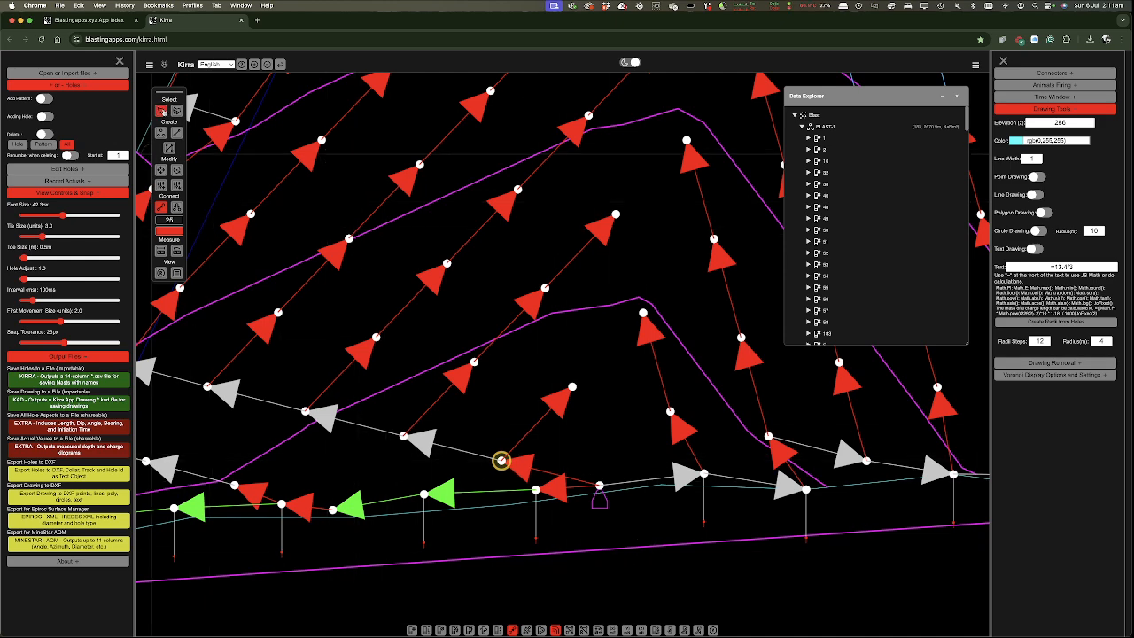
# - Edit the delay settings of hole 19, setting its delay colour to bright green, and apply them
pyautogui.click(162, 110)
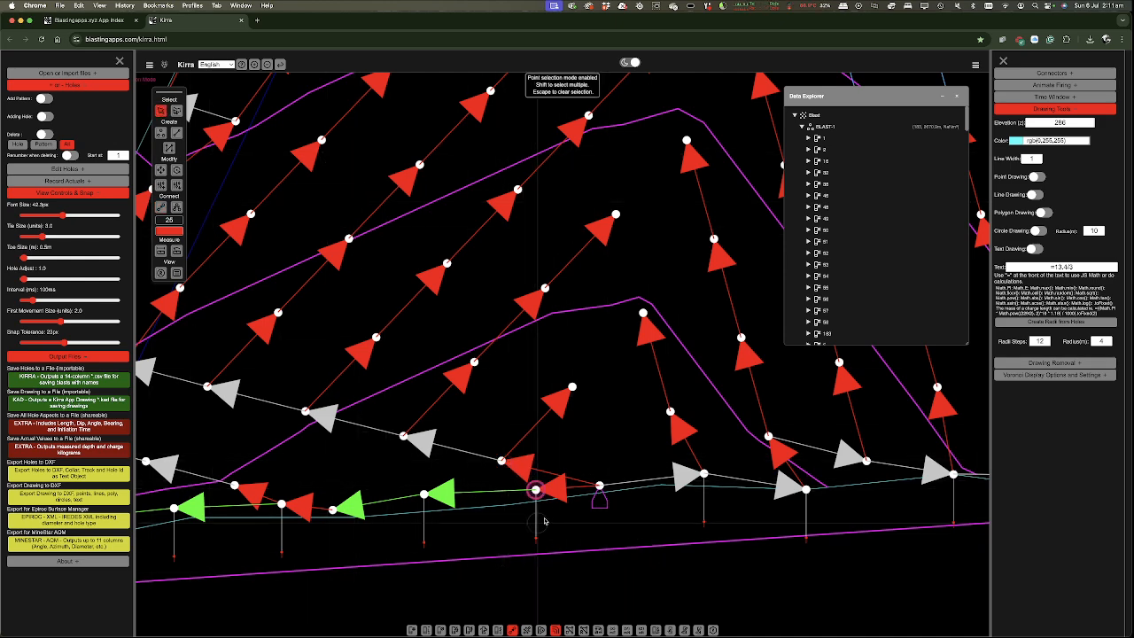
pyautogui.doubleClick(536, 492)
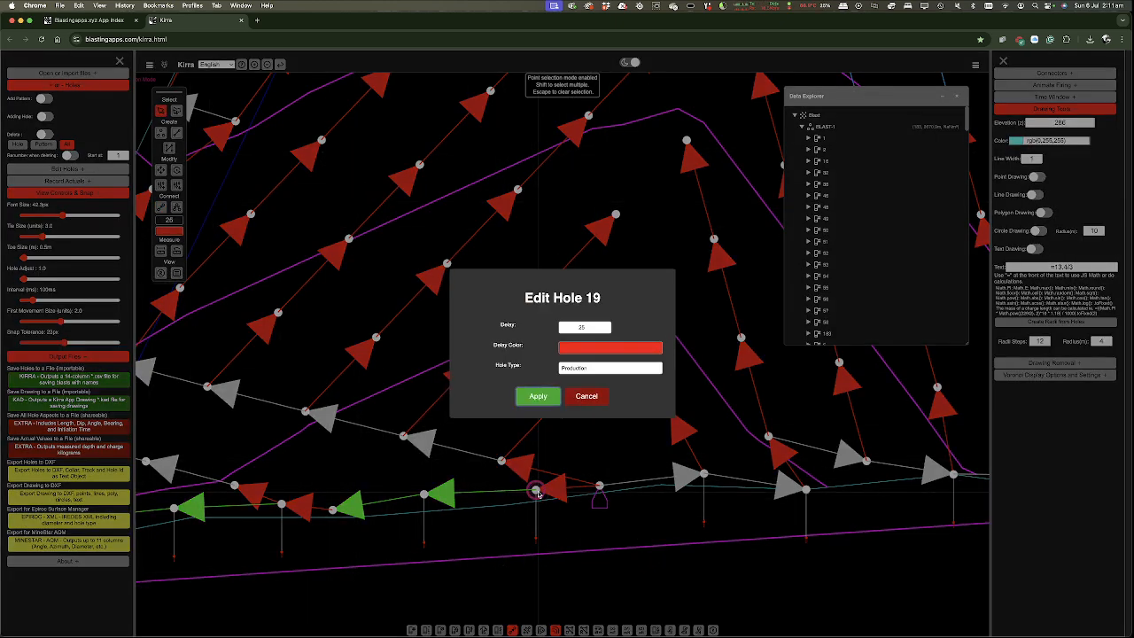
pyautogui.click(595, 349)
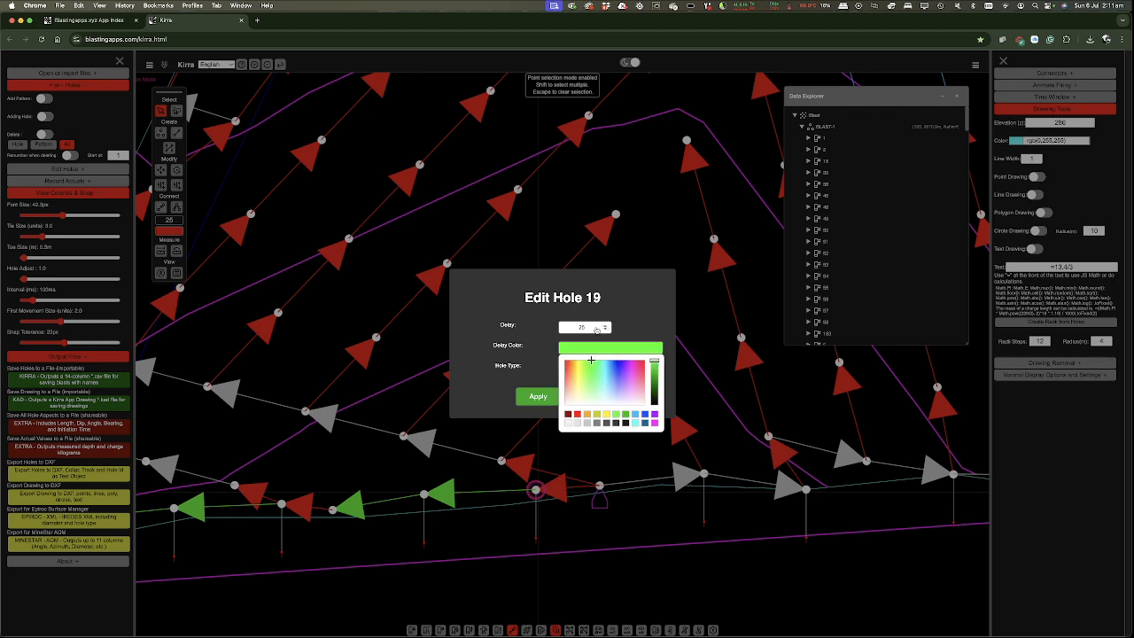
pyautogui.click(598, 329)
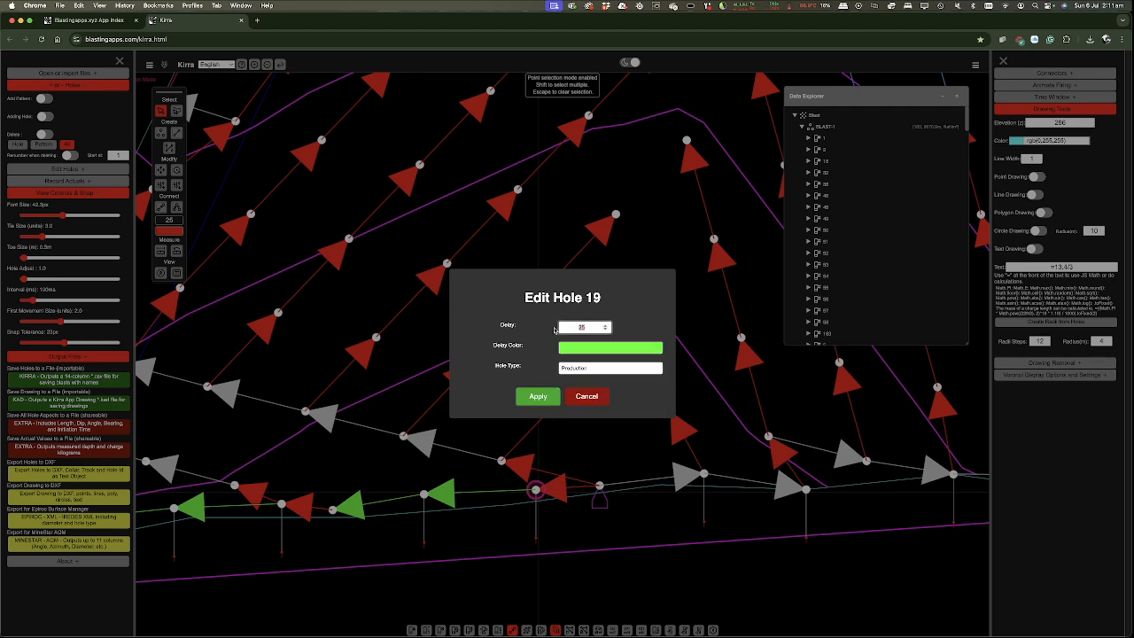
pyautogui.click(538, 396)
# - Re-tie the lower part of the slanted edge row with red connectors of delay 25 and show the timing contours again
pyautogui.scroll(-3, 727, 470)
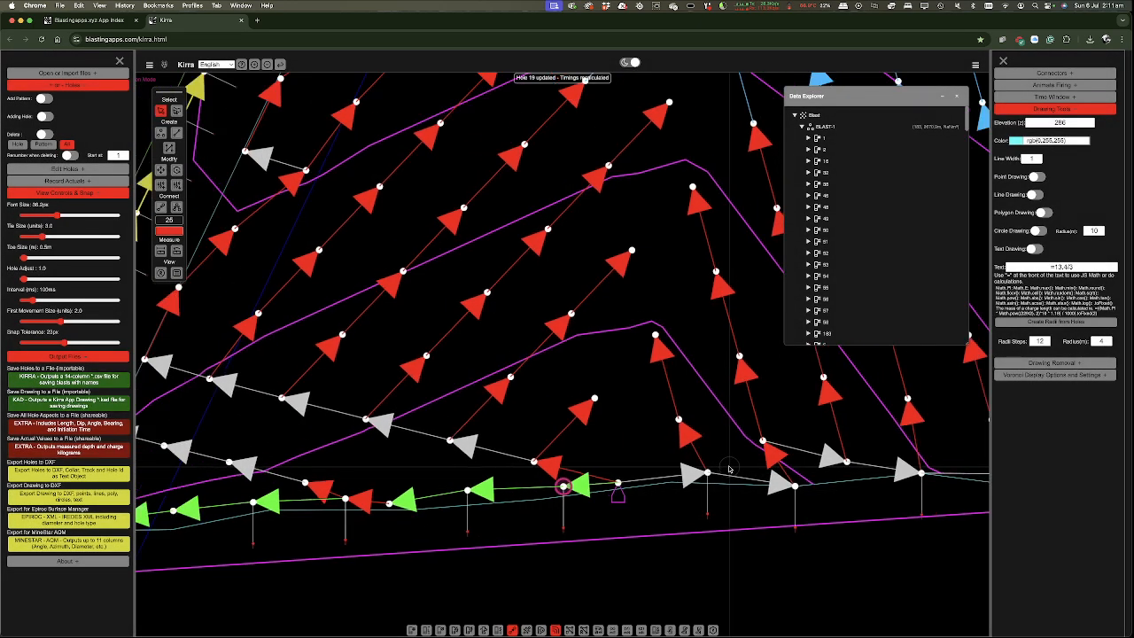
pyautogui.scroll(-6, 727, 470)
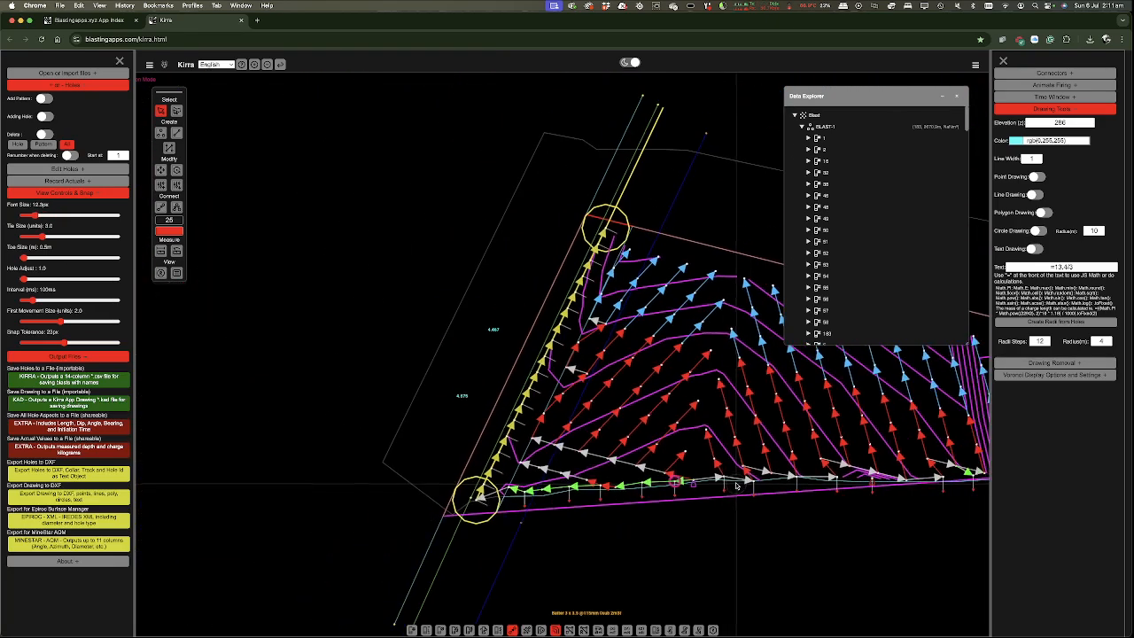
pyautogui.scroll(-2, 735, 483)
pyautogui.scroll(5, 604, 483)
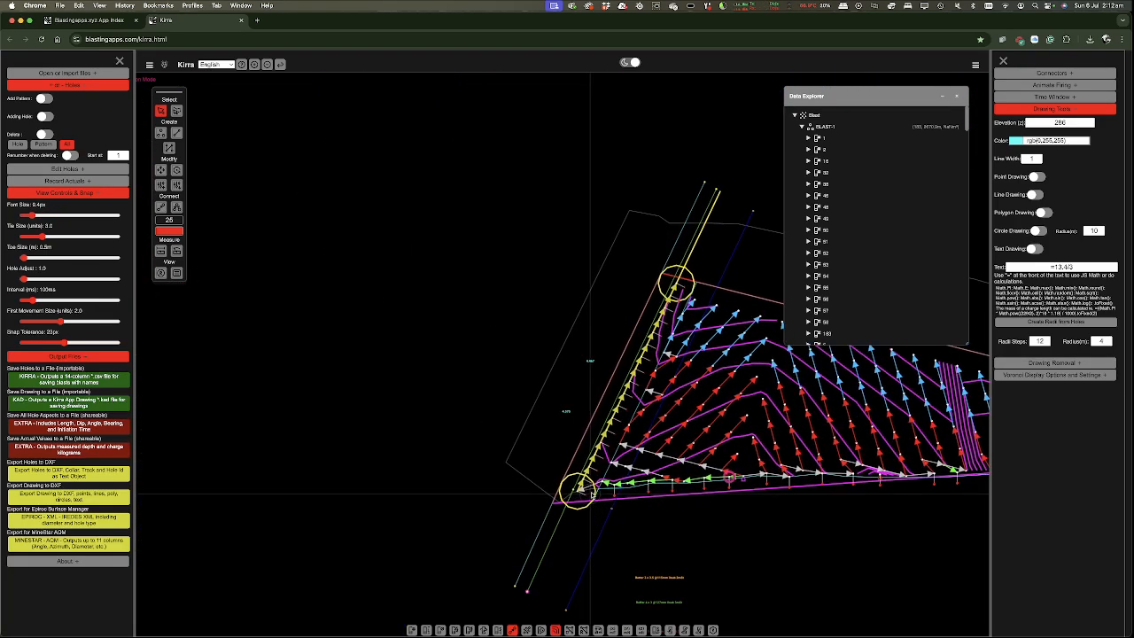
pyautogui.scroll(4, 605, 484)
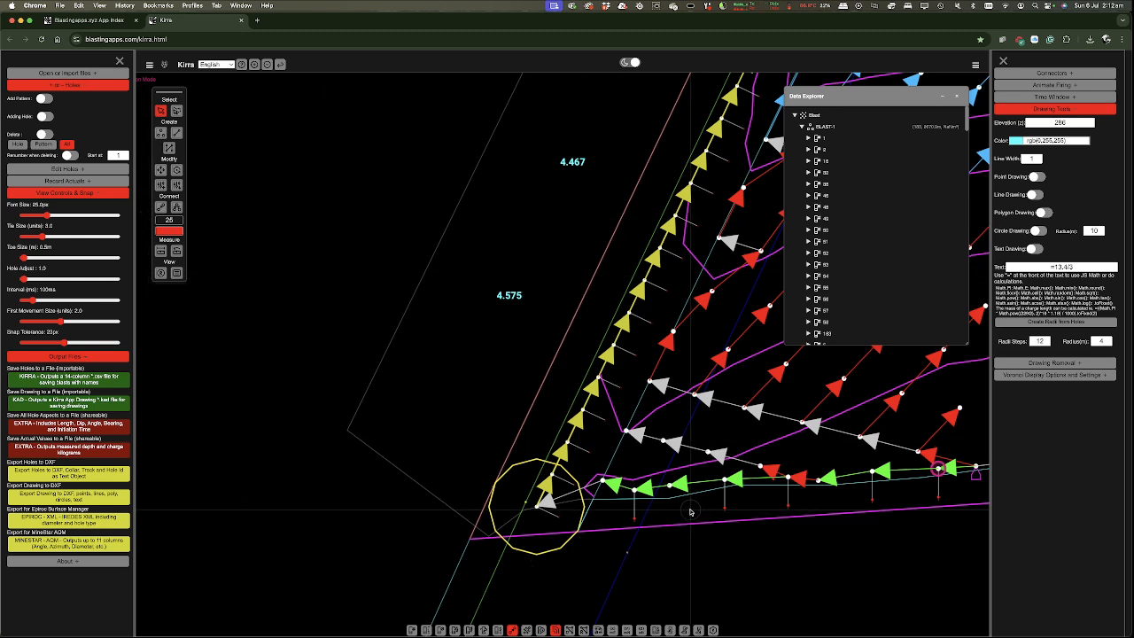
pyautogui.moveTo(177, 221); pyautogui.dragTo(149, 217)
pyautogui.write('25')
pyautogui.click(168, 231)
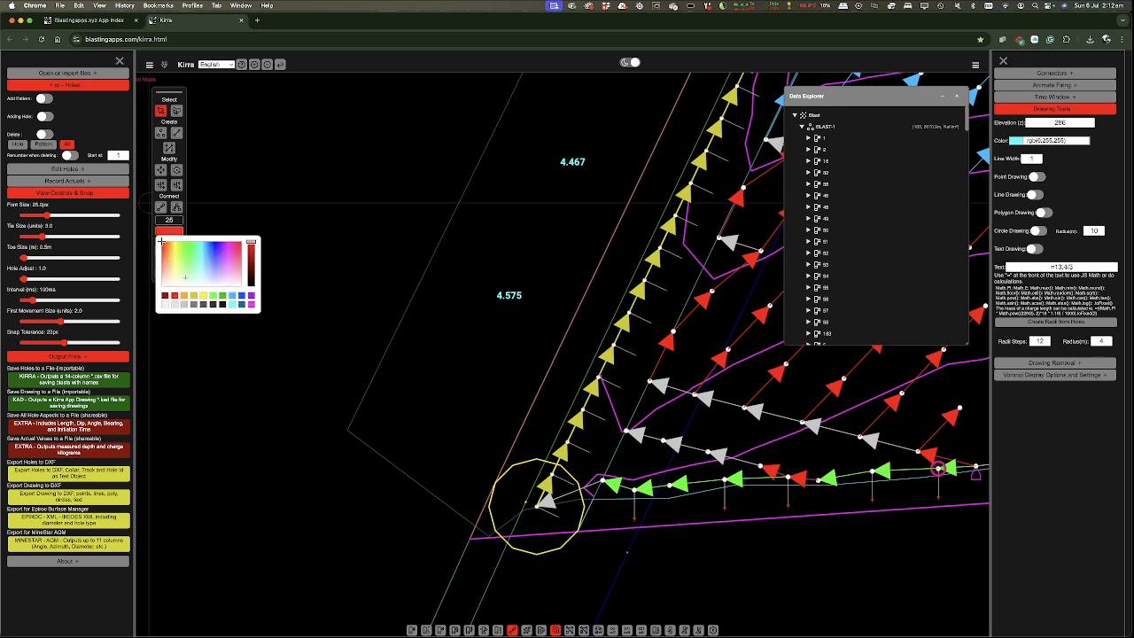
pyautogui.click(374, 61)
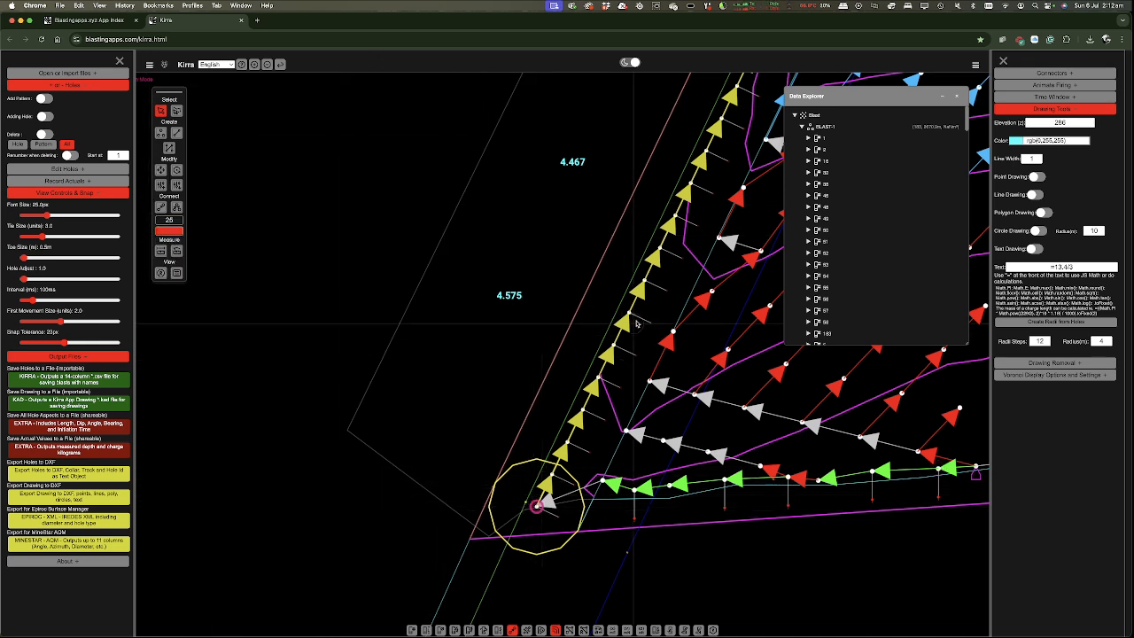
pyautogui.click(176, 133)
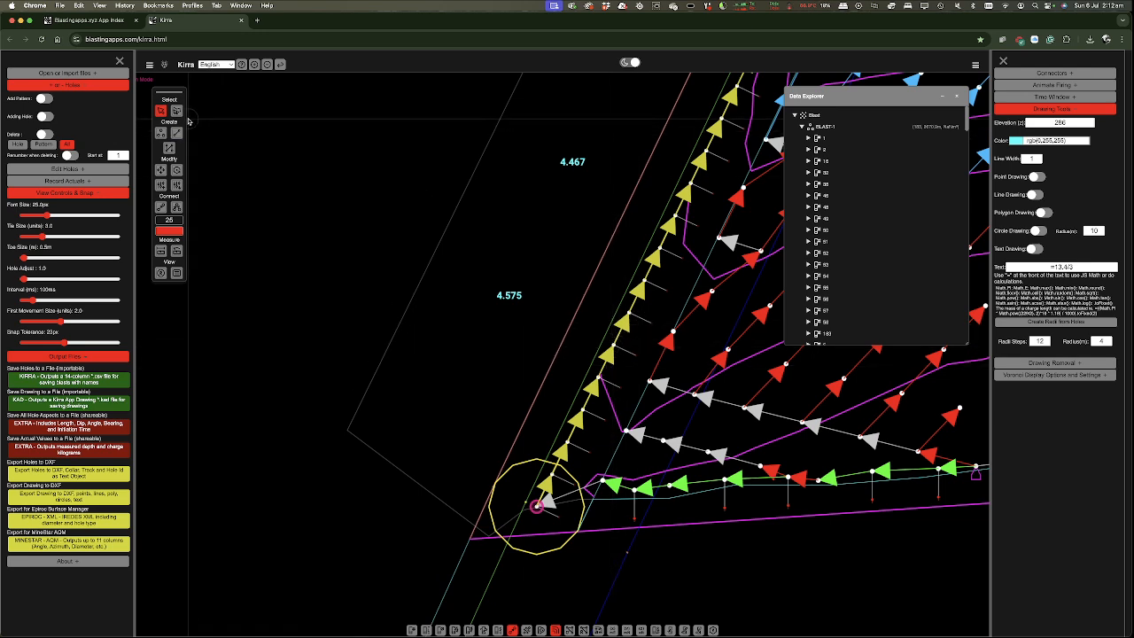
pyautogui.click(177, 209)
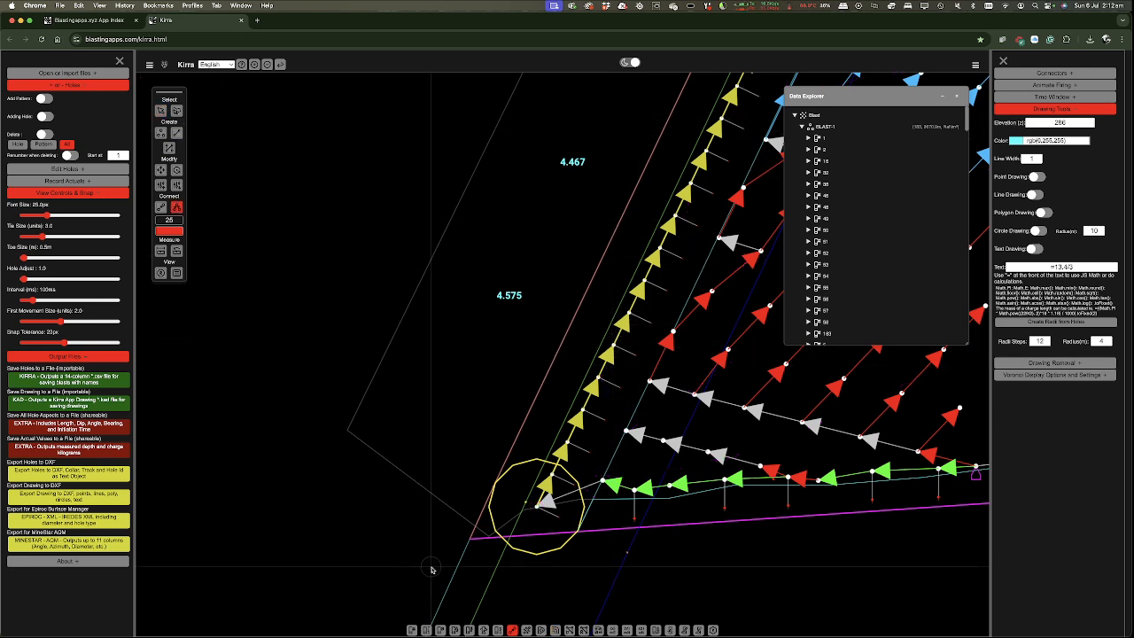
pyautogui.click(629, 314)
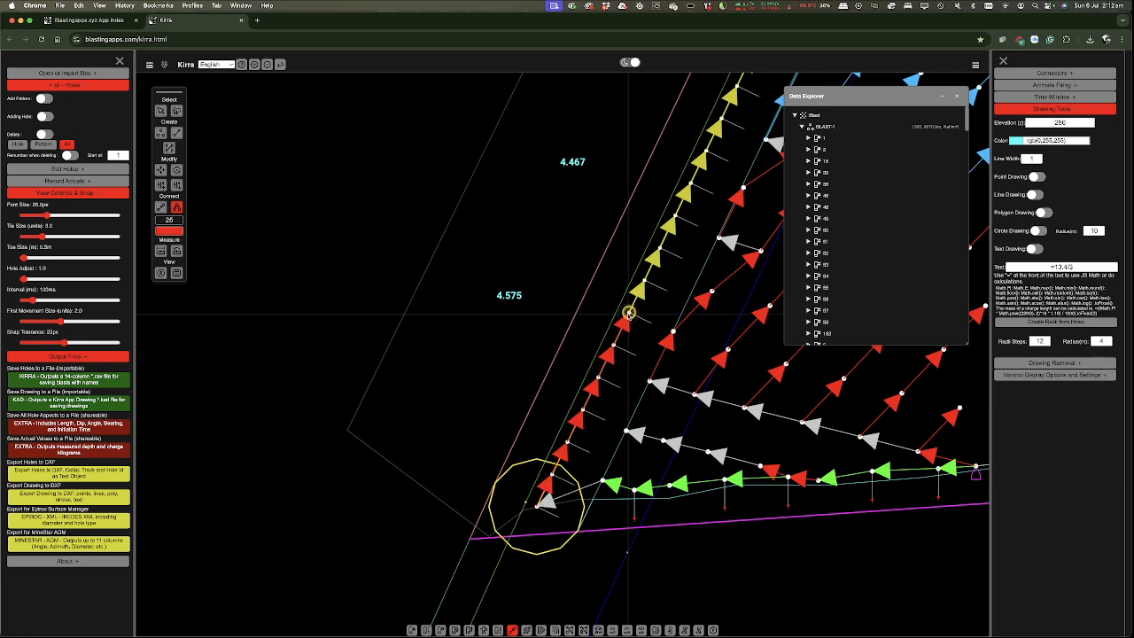
pyautogui.click(555, 631)
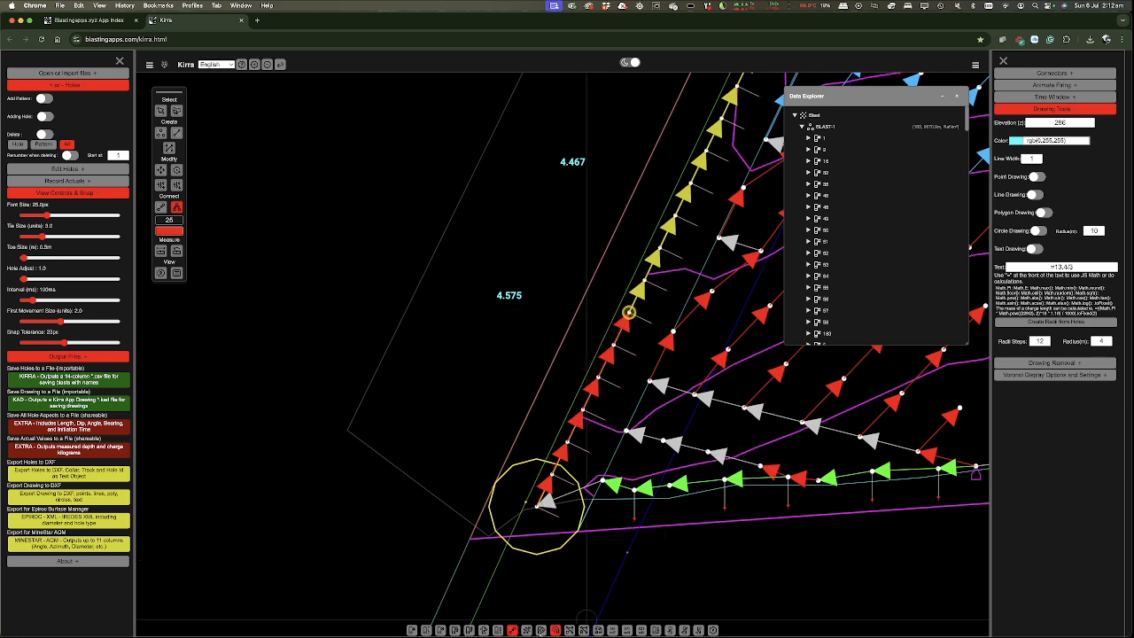
# - Re-tie the upper part of the slanted edge row up to its circled end hole with red connectors of delay 25
pyautogui.scroll(-4, 329, 448)
pyautogui.scroll(-2, 837, 401)
pyautogui.scroll(-2, 733, 445)
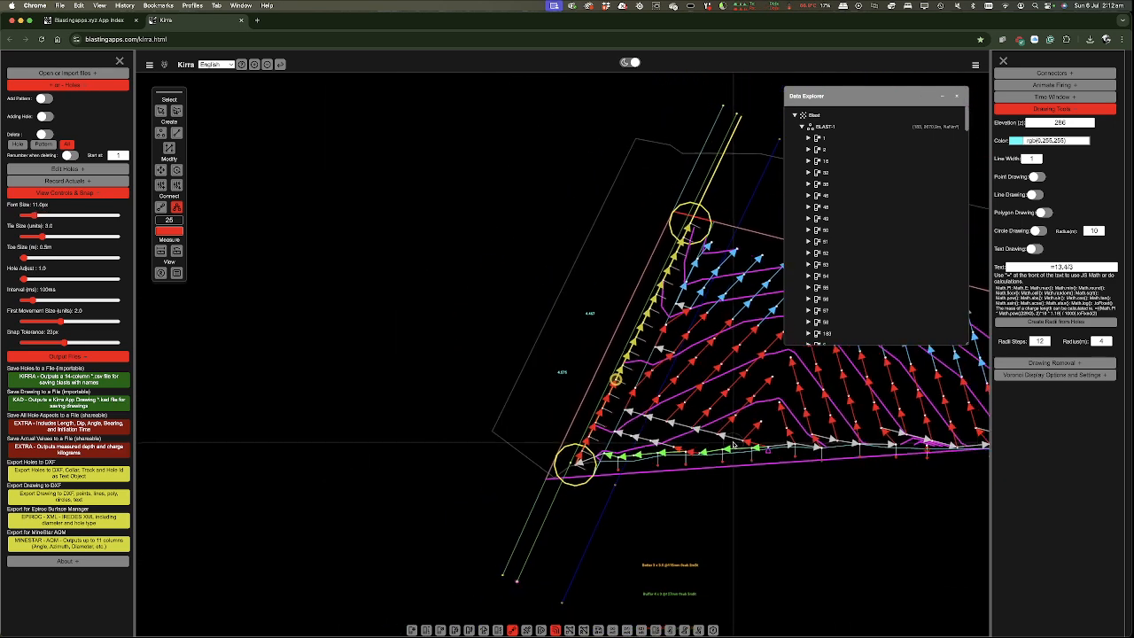
pyautogui.scroll(-2, 732, 444)
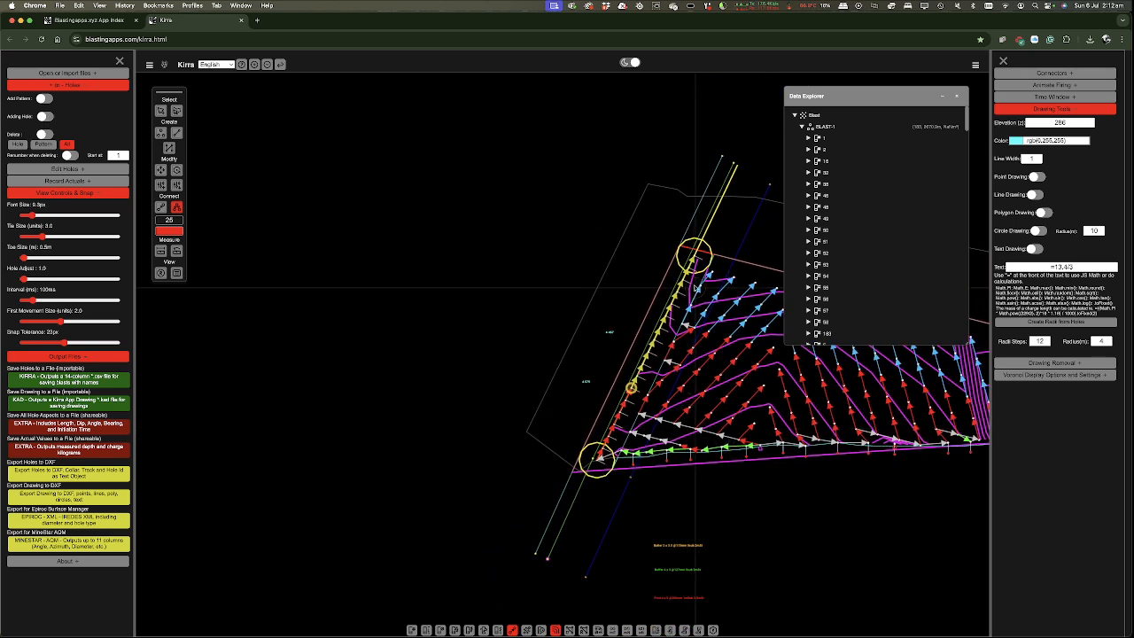
pyautogui.click(647, 354)
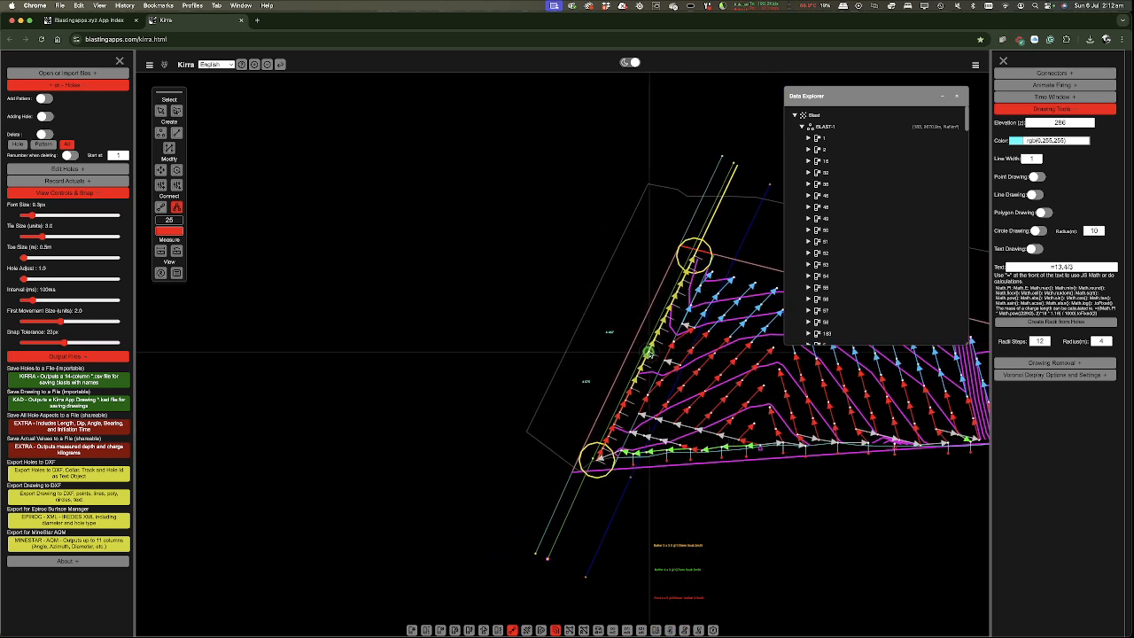
pyautogui.click(693, 259)
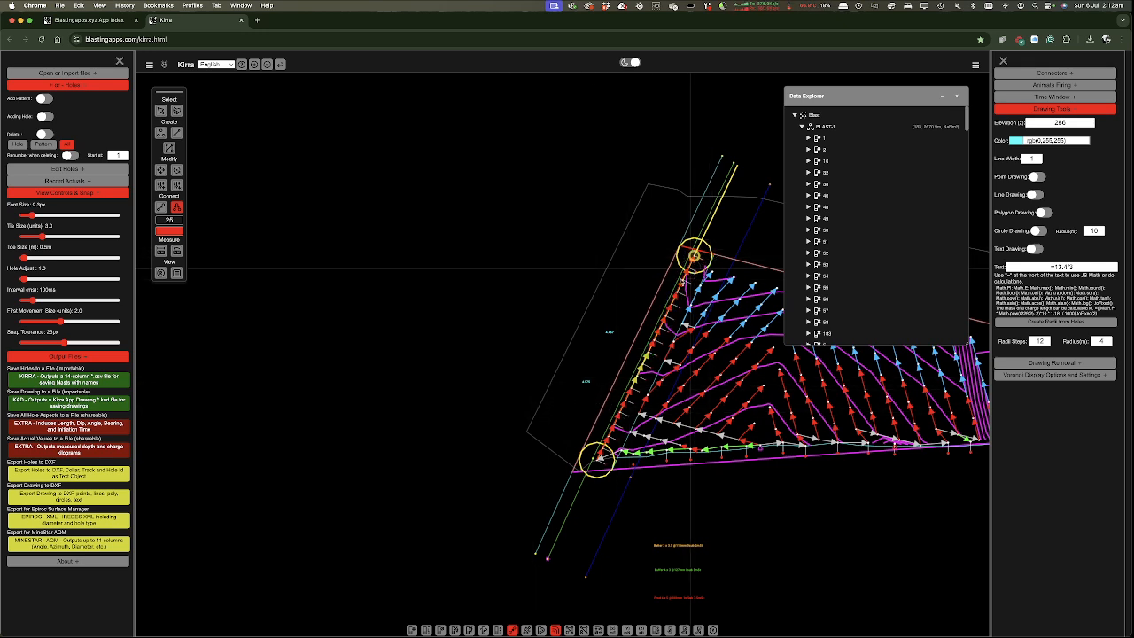
# - Tie the ends of three upper production rows to the adjacent edge-row holes with light-blue connectors of delay 67
pyautogui.click(160, 185)
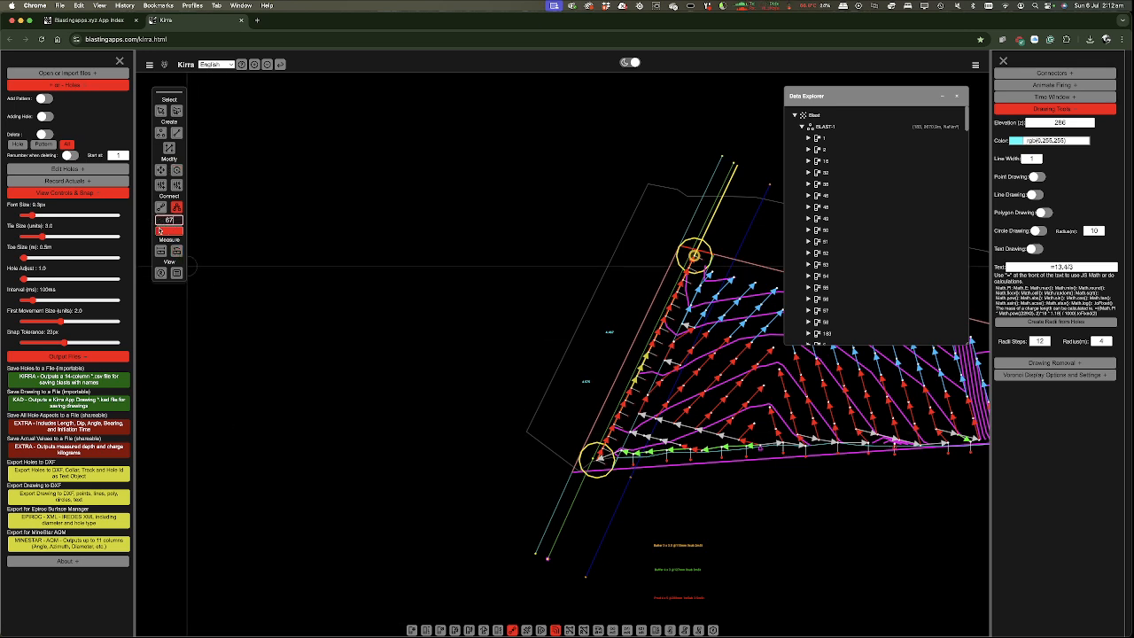
pyautogui.click(164, 231)
pyautogui.click(232, 302)
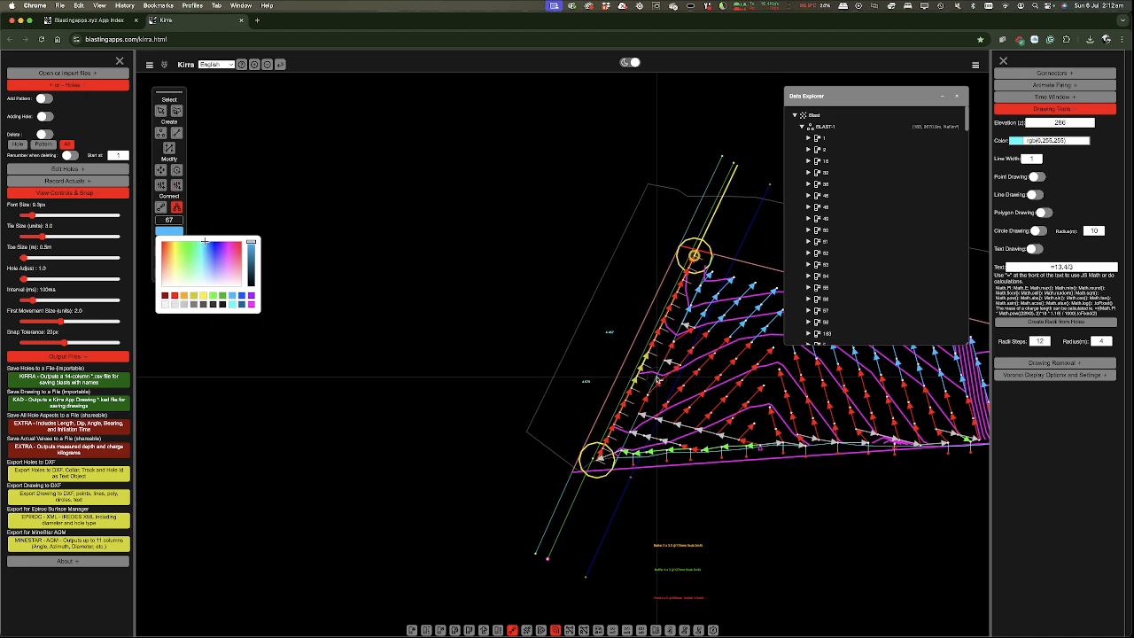
pyautogui.scroll(10, 659, 381)
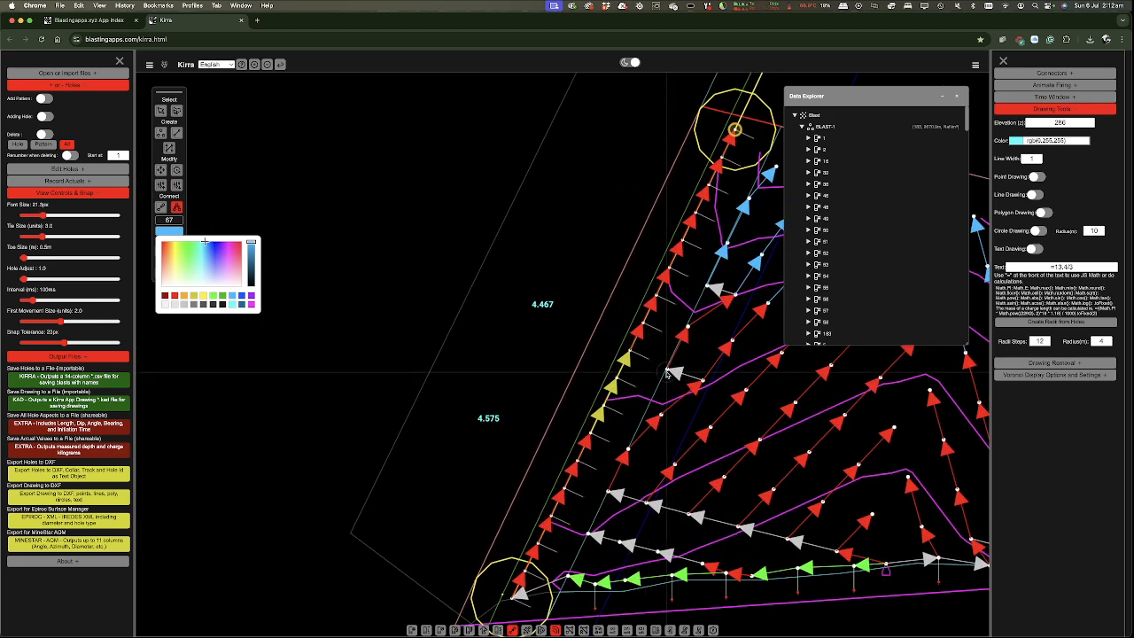
pyautogui.click(667, 373)
pyautogui.click(629, 355)
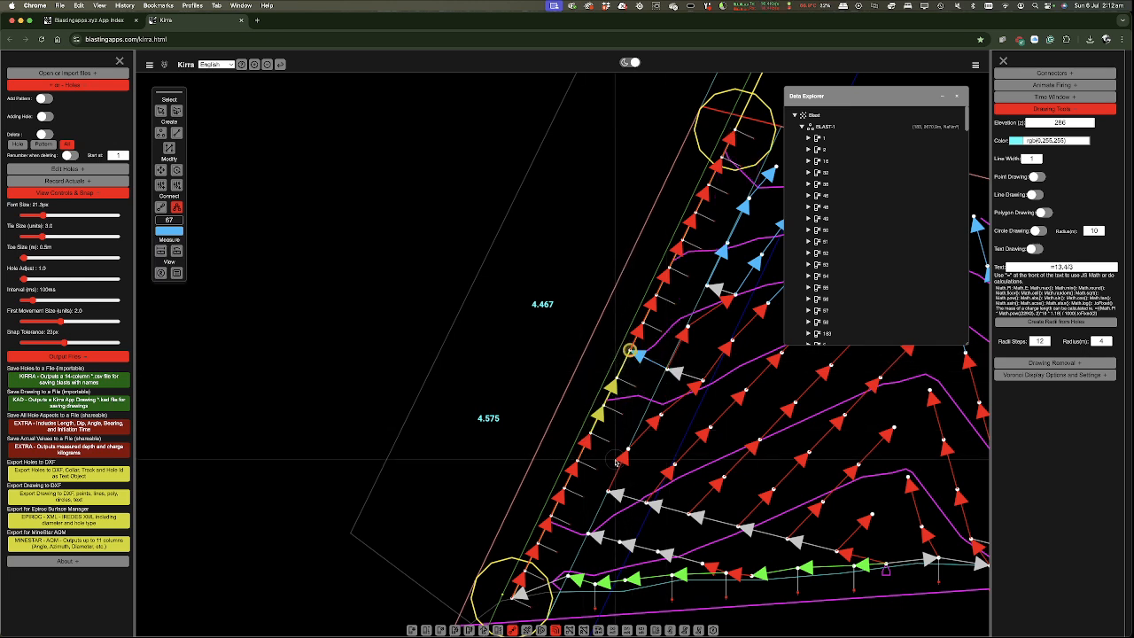
pyautogui.click(711, 301)
pyautogui.click(669, 268)
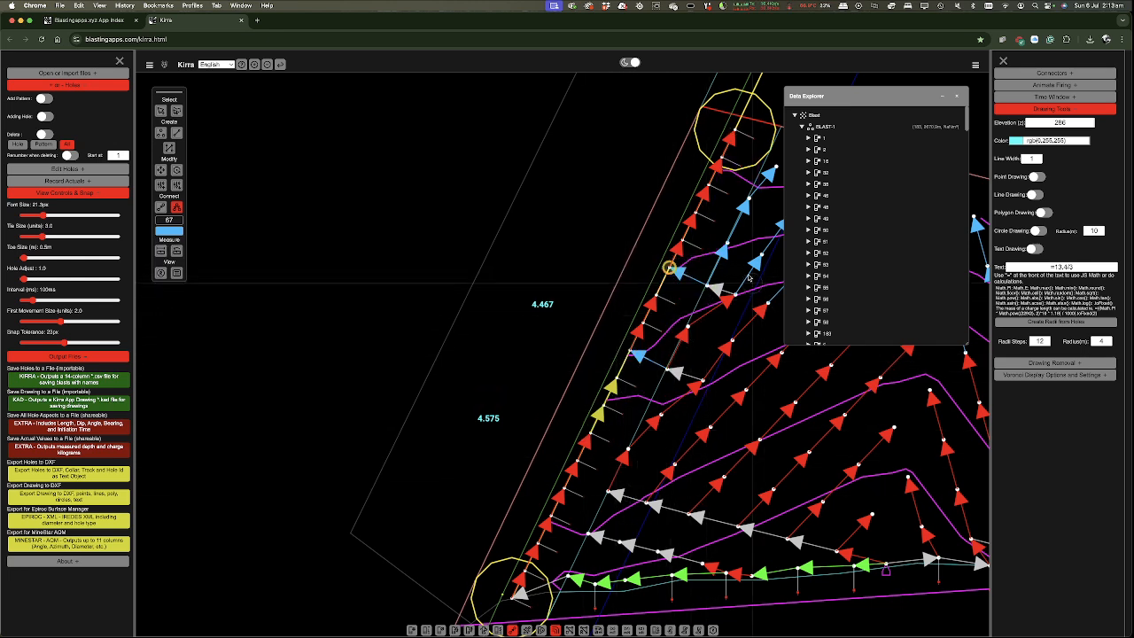
pyautogui.click(749, 197)
pyautogui.click(710, 187)
# - Tie the end of the lower grey-connected row and the end of the green front row to the edge row with light-blue delay-67 connectors
pyautogui.scroll(-5, 726, 335)
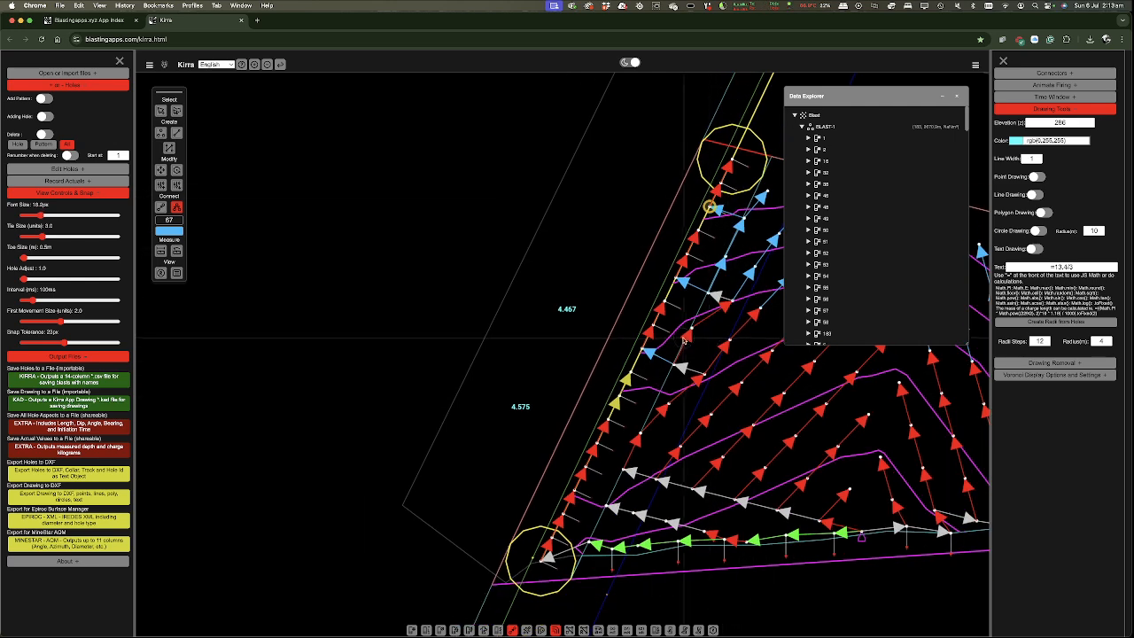
pyautogui.scroll(3, 691, 474)
pyautogui.scroll(1, 691, 474)
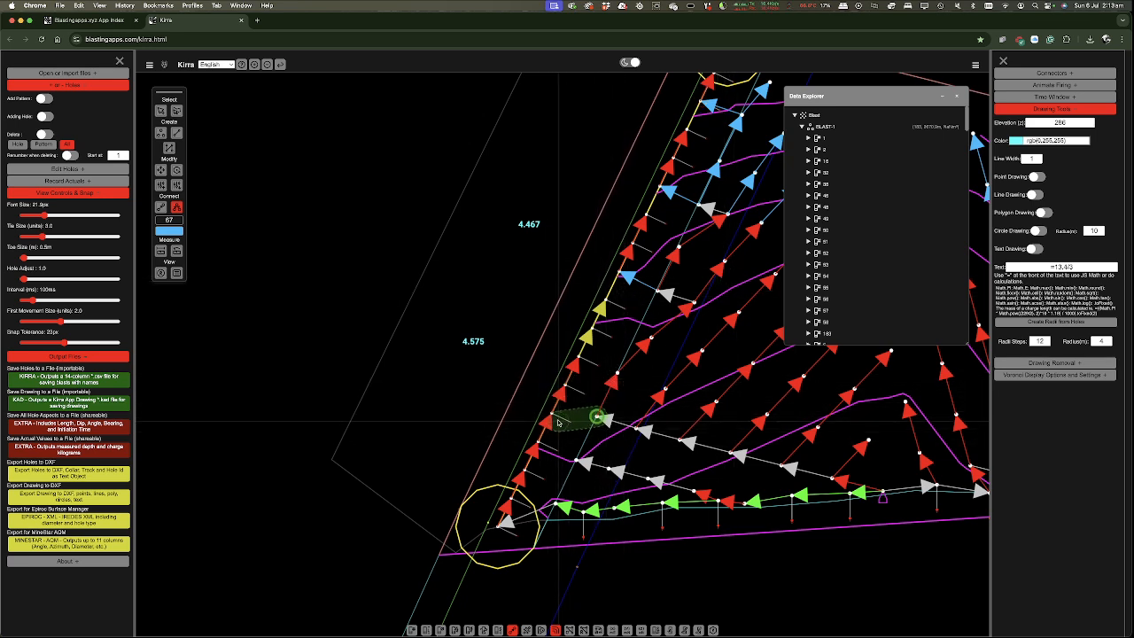
pyautogui.scroll(-4, 589, 479)
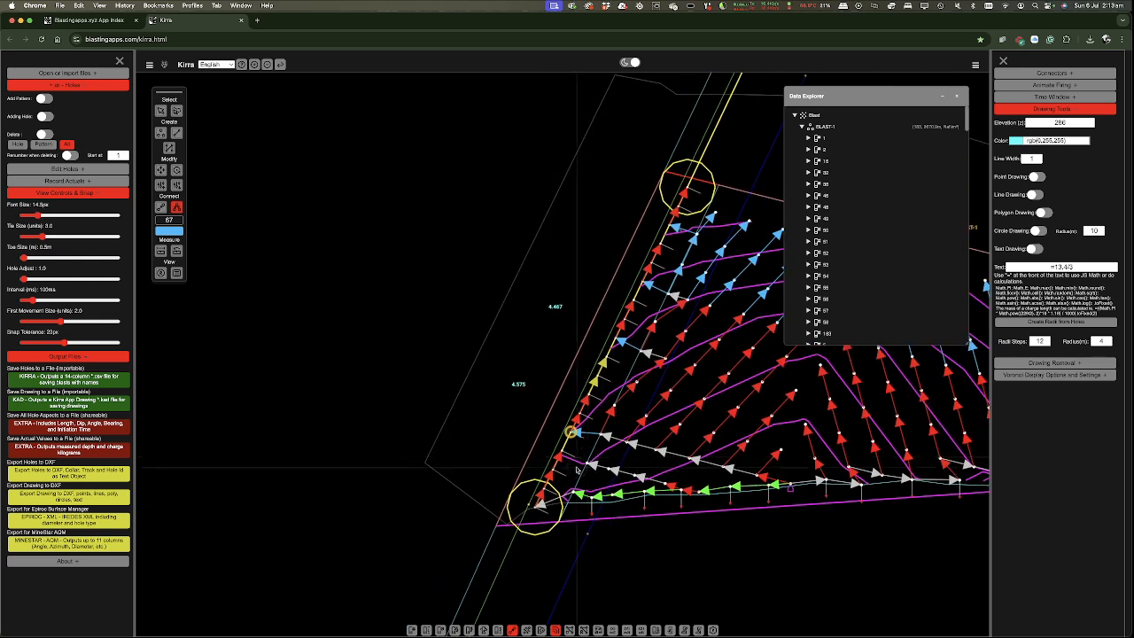
pyautogui.scroll(5, 576, 499)
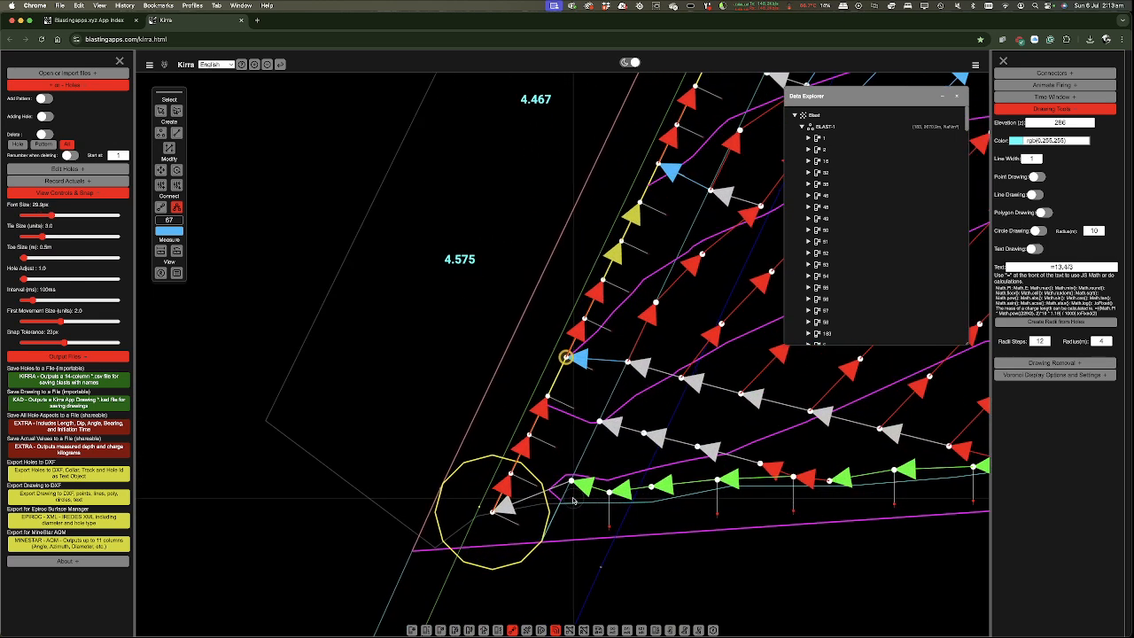
pyautogui.click(492, 511)
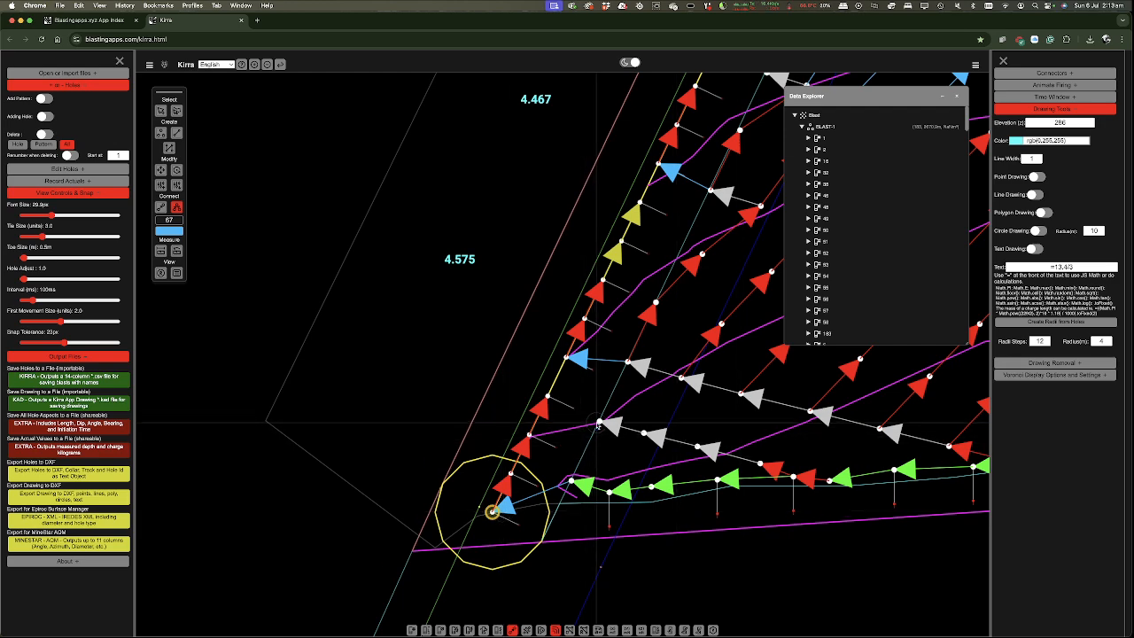
# - Tie the end of the short grey-connected row above the green front row to the adjacent edge-row hole with a light-blue delay-67 connector
pyautogui.click(528, 446)
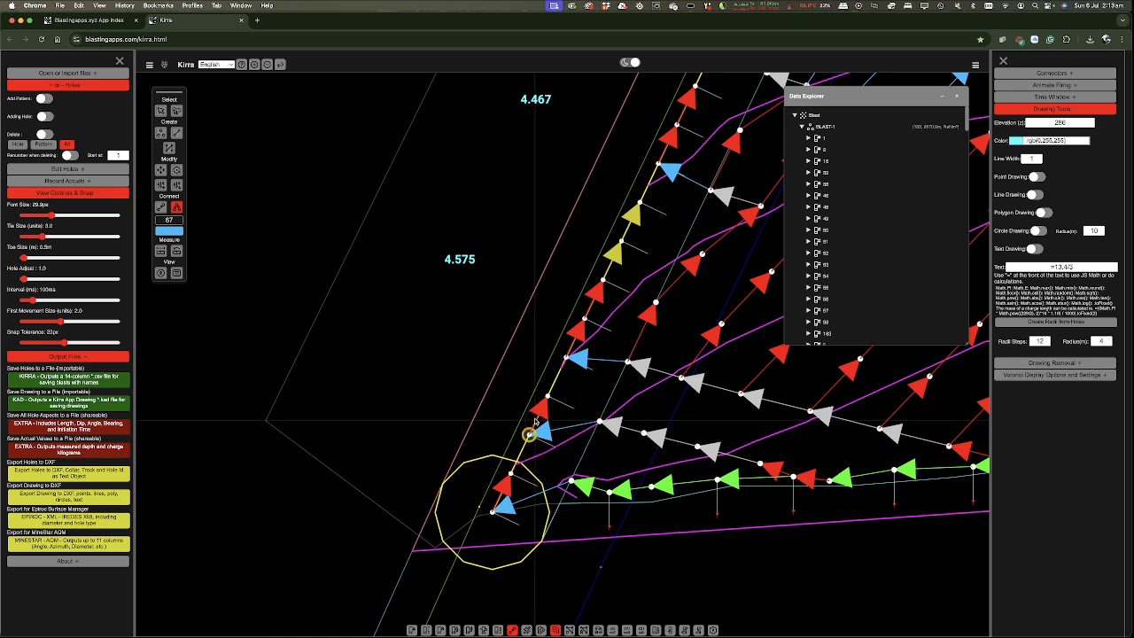
pyautogui.scroll(-10, 386, 412)
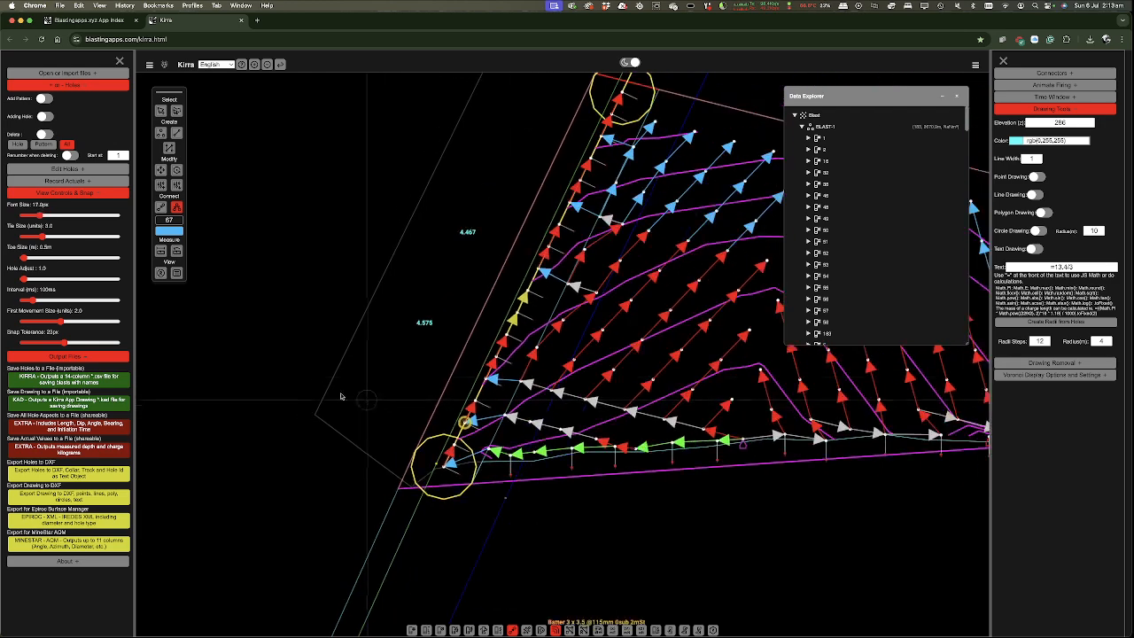
# - Set the connector to delay 42 in light grey and extend the two staggered grey tie lines along the front row toward the untied holes
pyautogui.scroll(10, 664, 431)
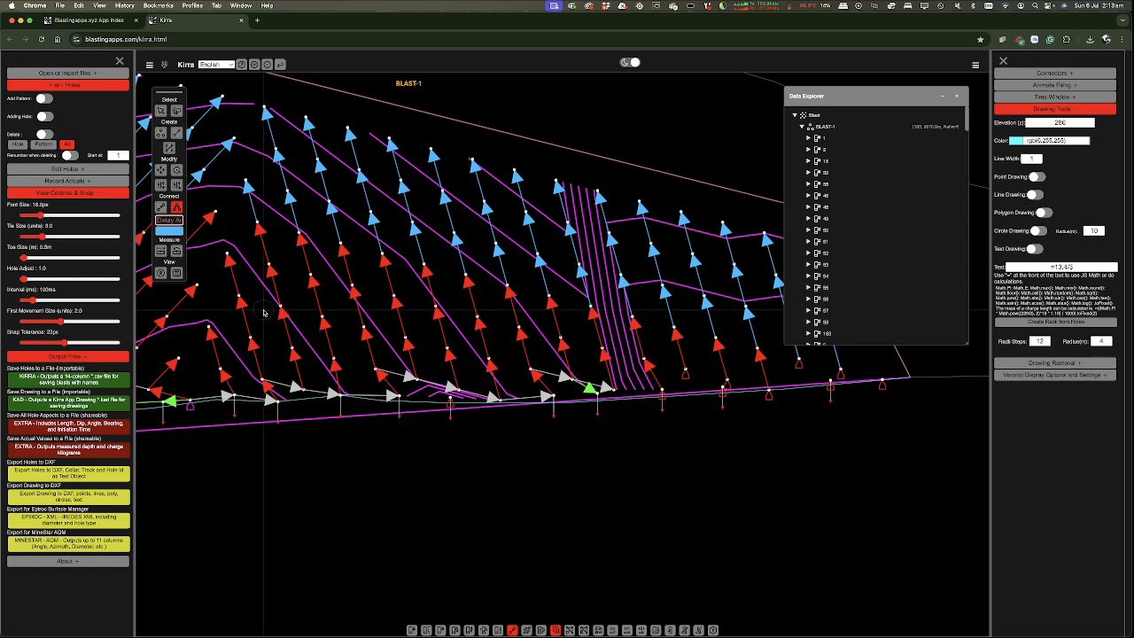
pyautogui.write('2')
pyautogui.click(169, 231)
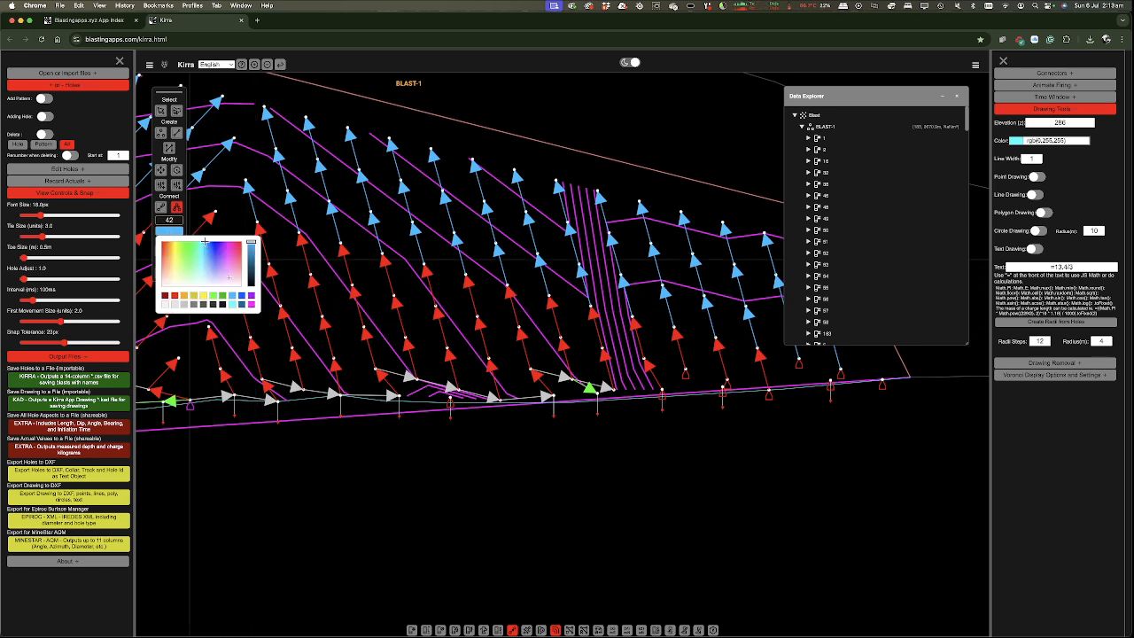
pyautogui.click(183, 304)
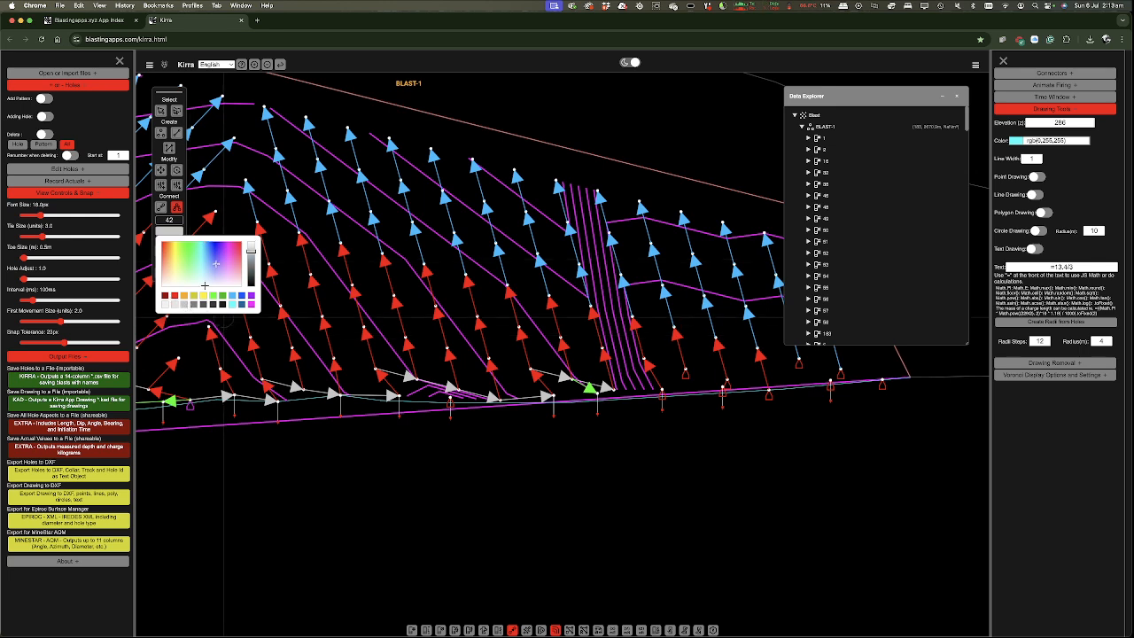
pyautogui.click(613, 391)
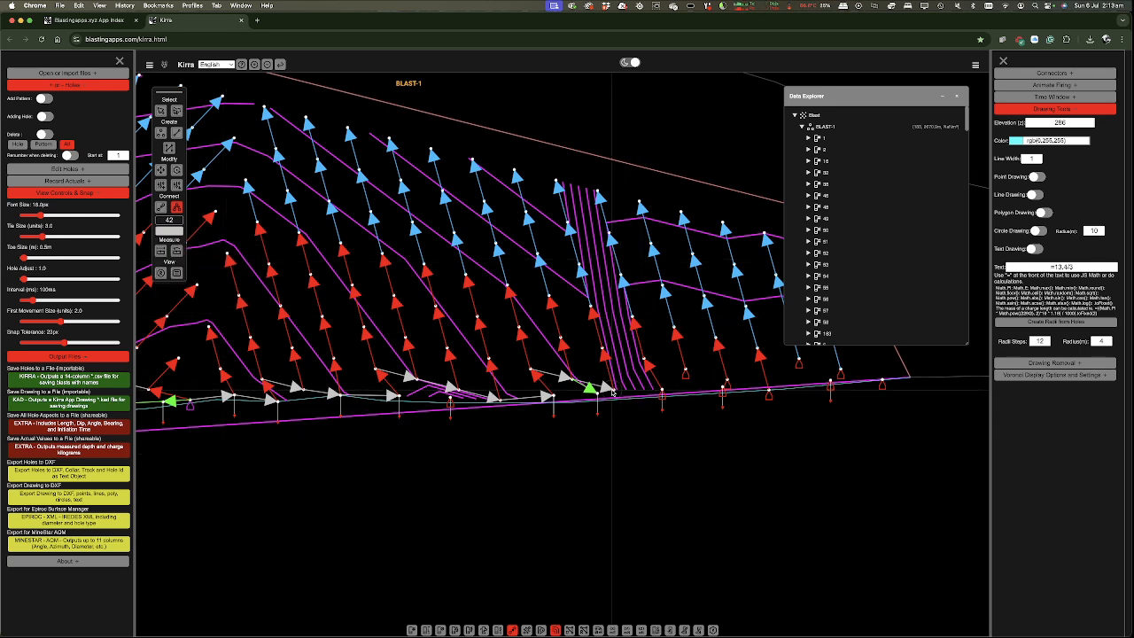
pyautogui.click(662, 391)
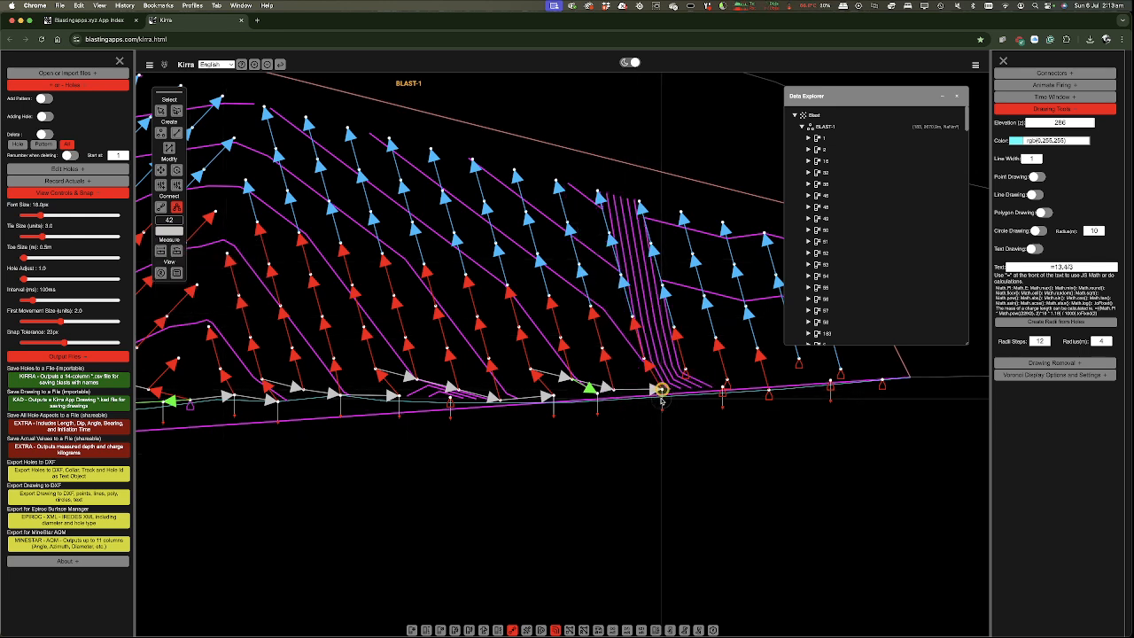
pyautogui.click(643, 359)
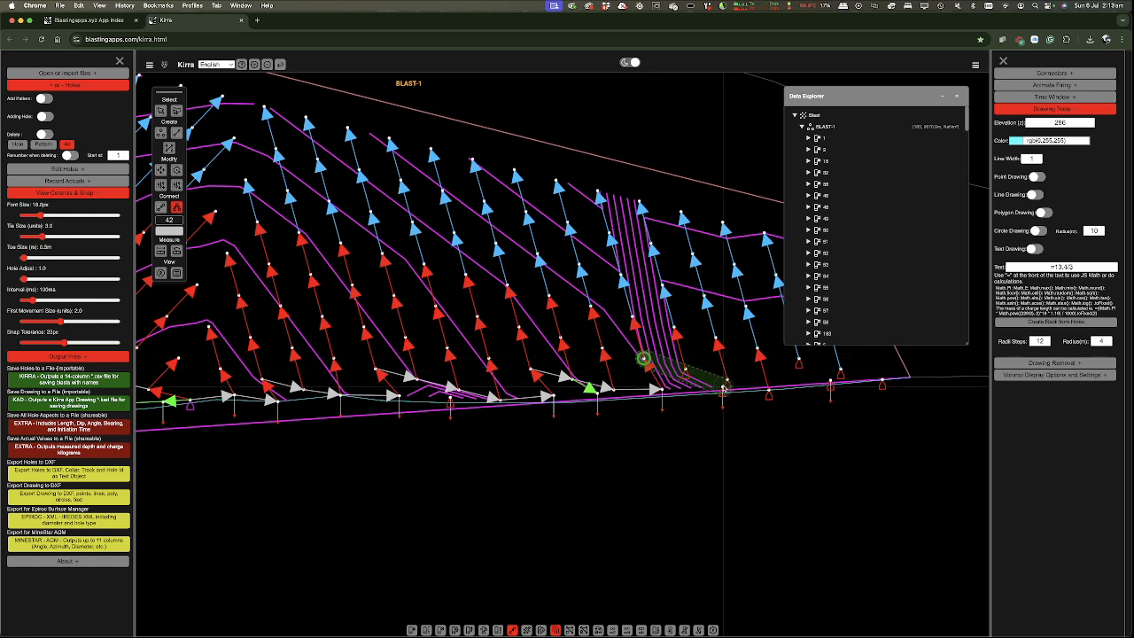
pyautogui.click(726, 383)
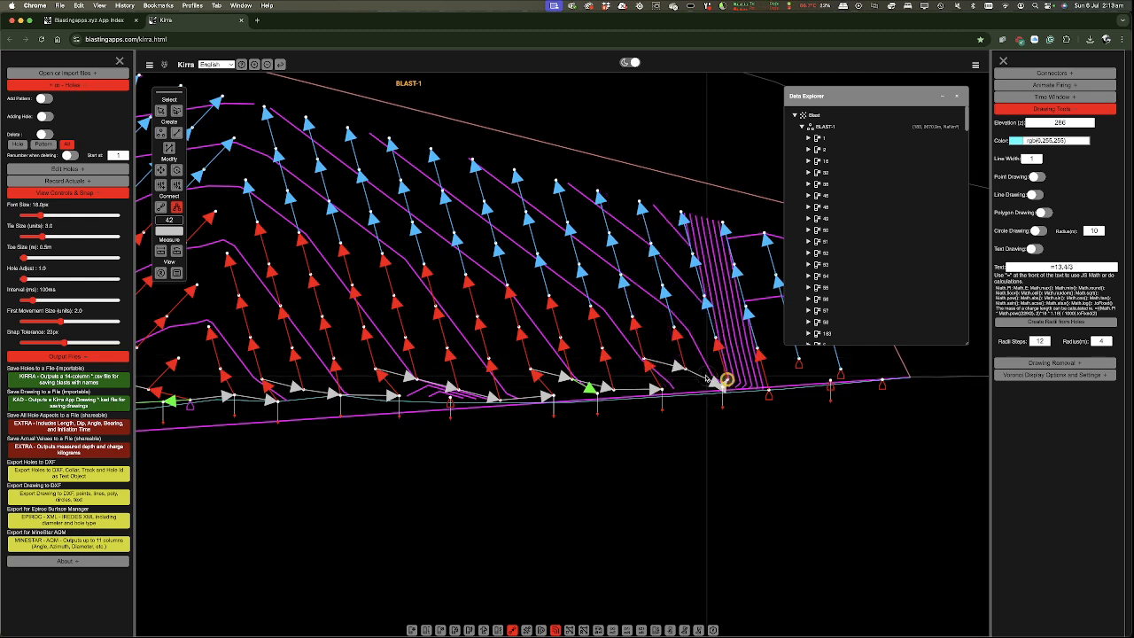
# - Tie the second-row hole to the hole behind the front edge, and on to the next untied front hole, with grey delay-42 connectors
pyautogui.scroll(8, 719, 371)
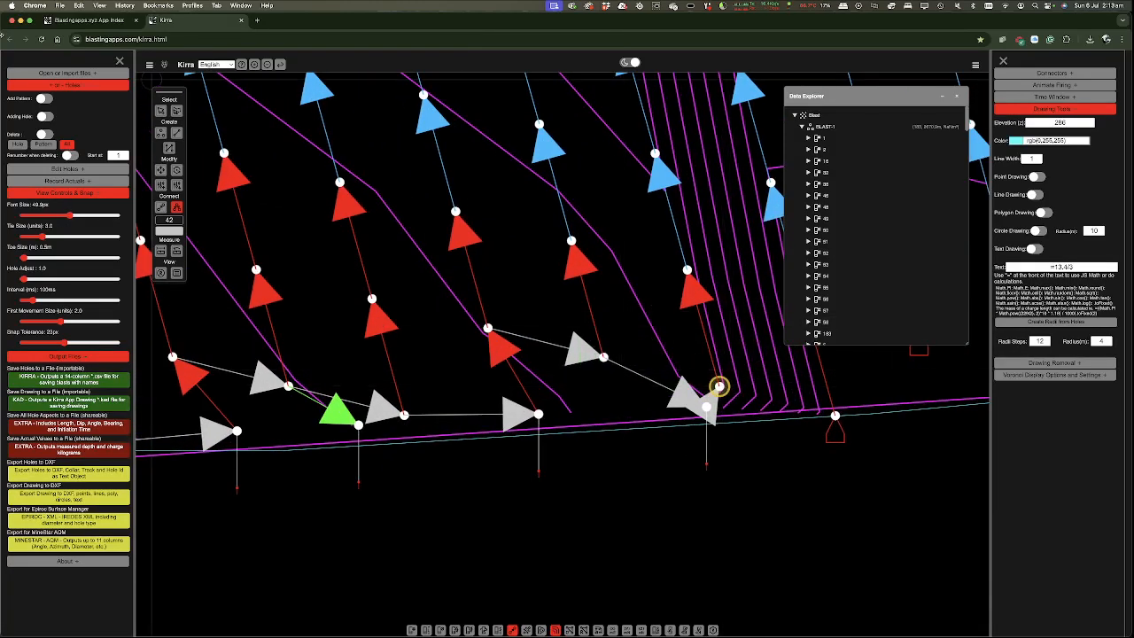
pyautogui.click(601, 361)
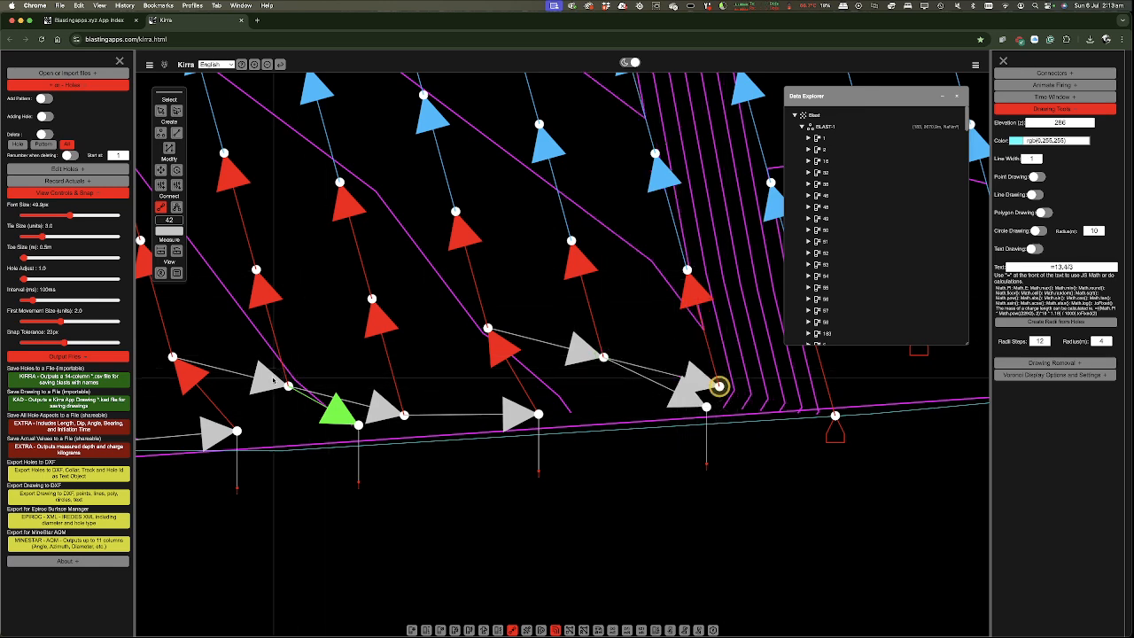
pyautogui.scroll(-3, 522, 447)
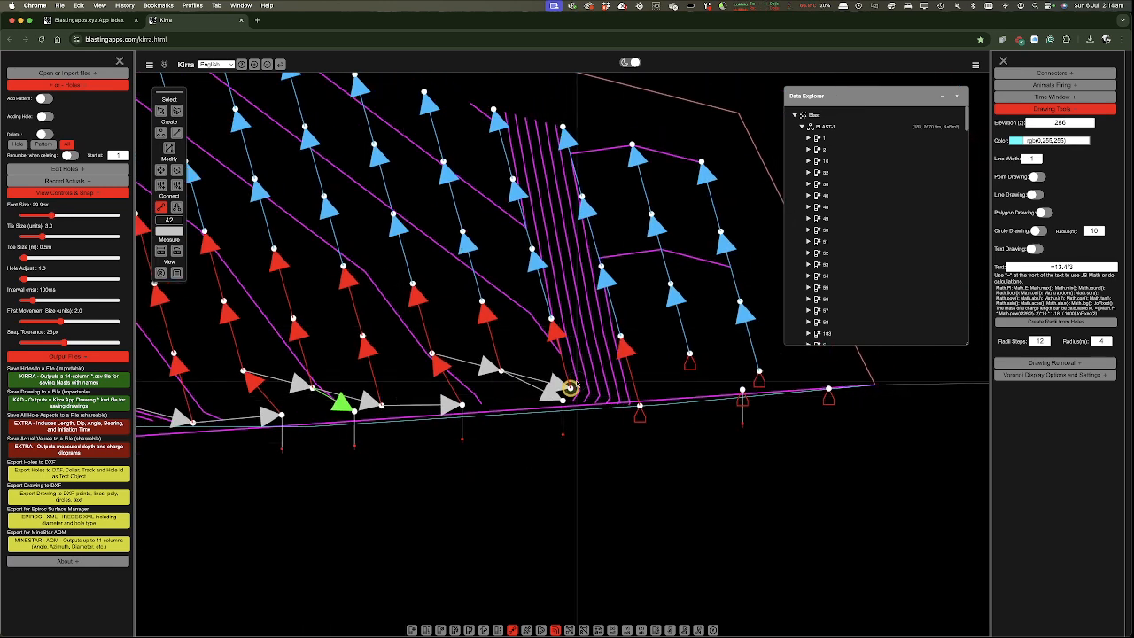
pyautogui.click(639, 408)
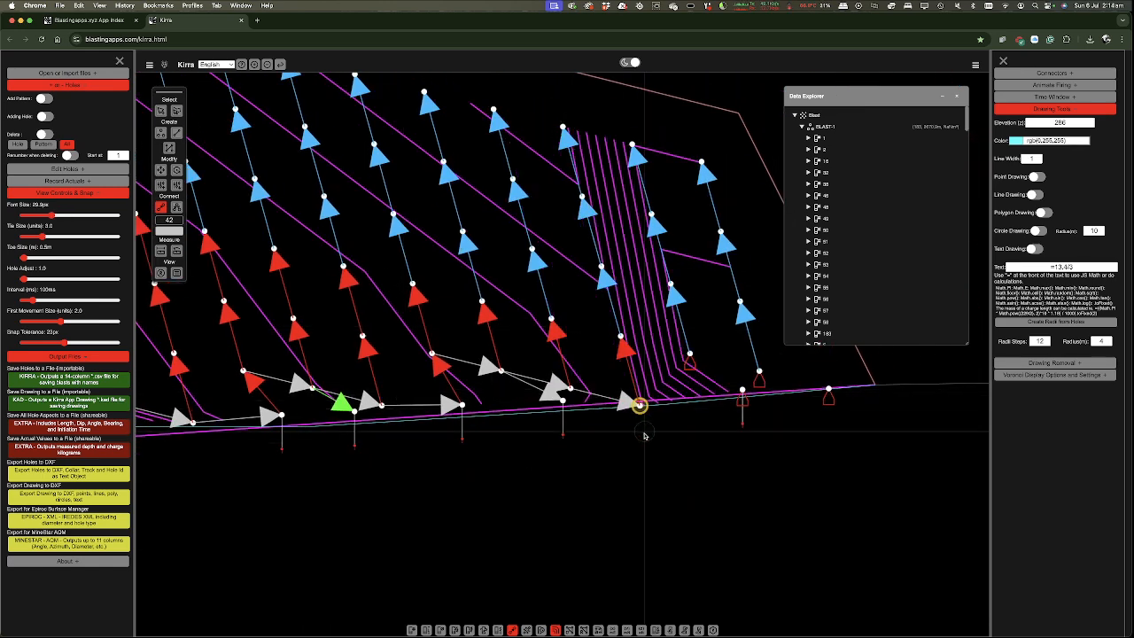
# - Tie the remaining untied holes at the tapered end of the blast, including its last front hole, with grey delay-42 connectors
pyautogui.click(620, 336)
pyautogui.click(688, 353)
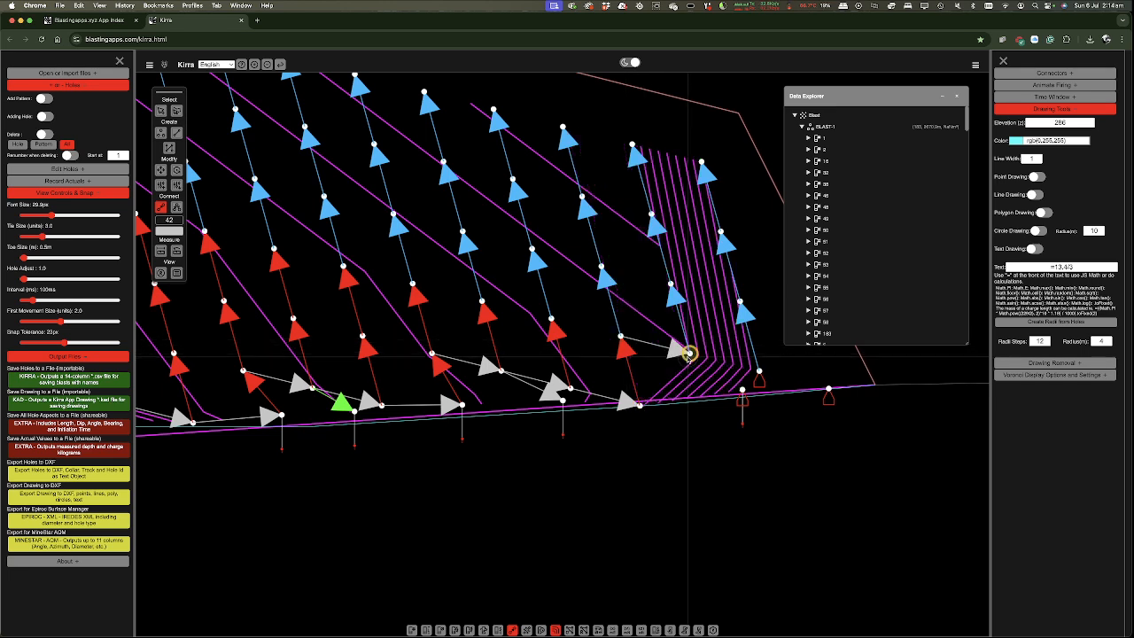
pyautogui.click(760, 371)
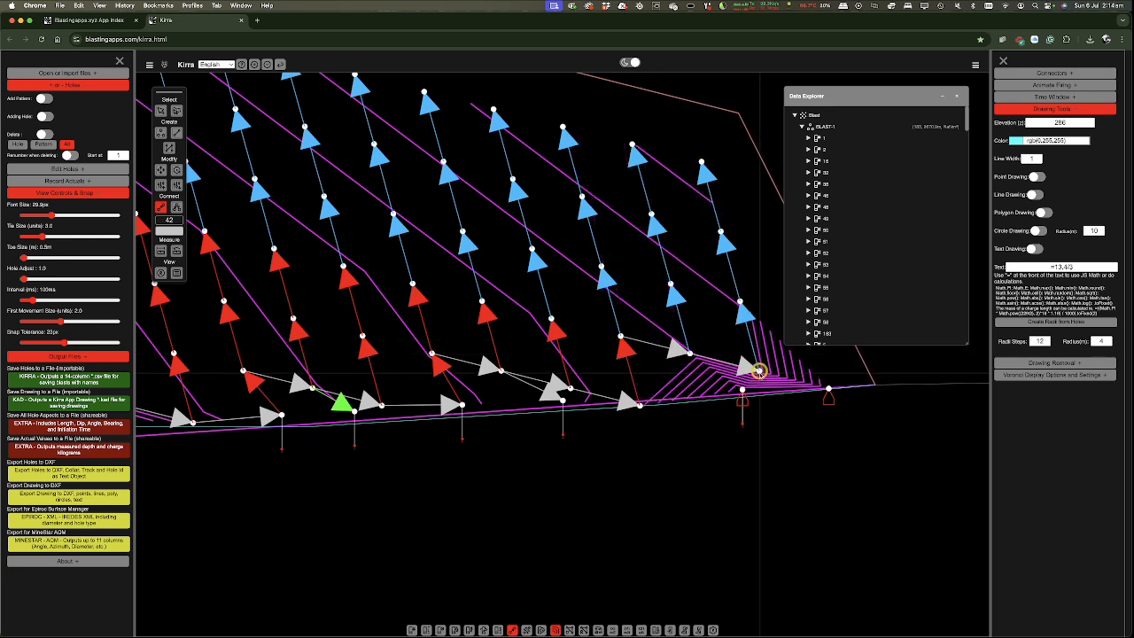
pyautogui.click(829, 390)
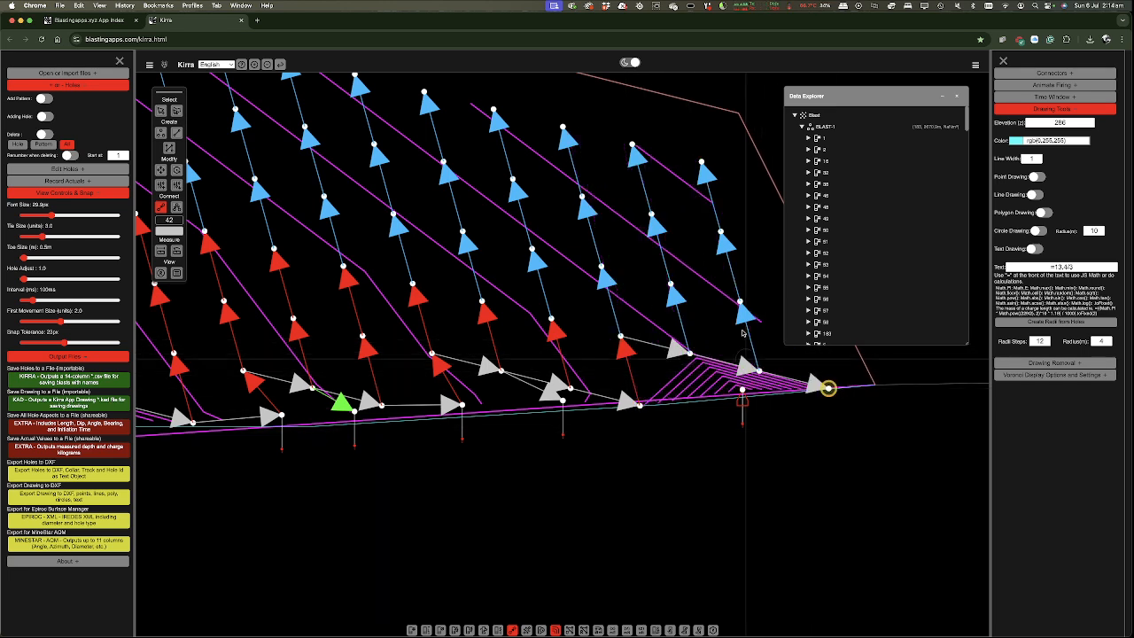
pyautogui.click(741, 390)
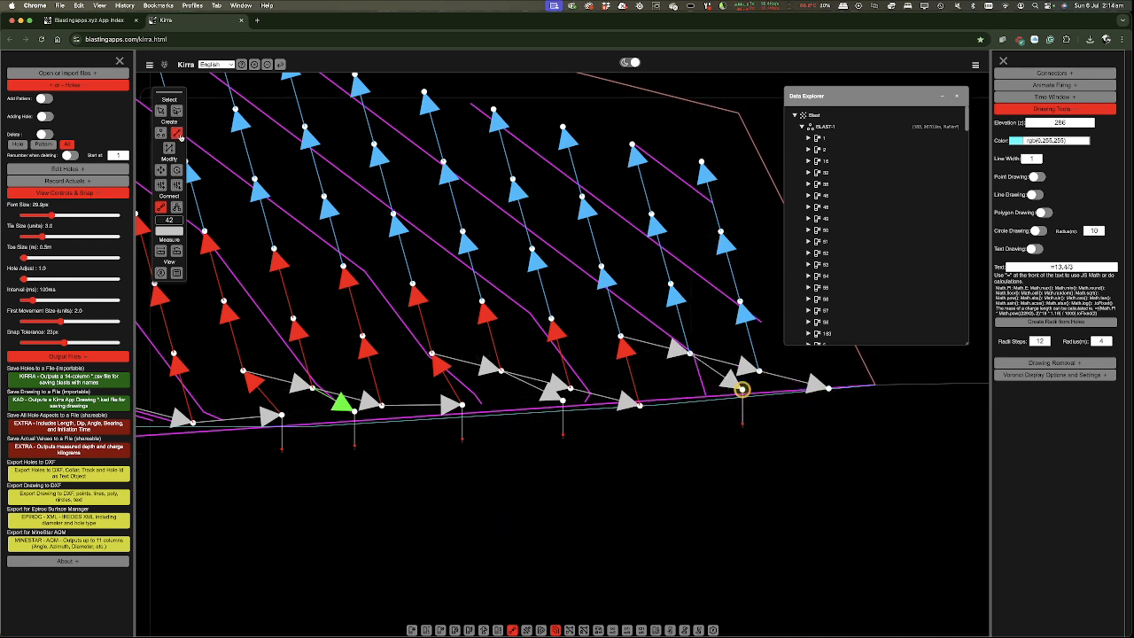
# - Select the two front holes fed by grey connectors near the tapered end and apply a green delay colour to both together
pyautogui.click(164, 107)
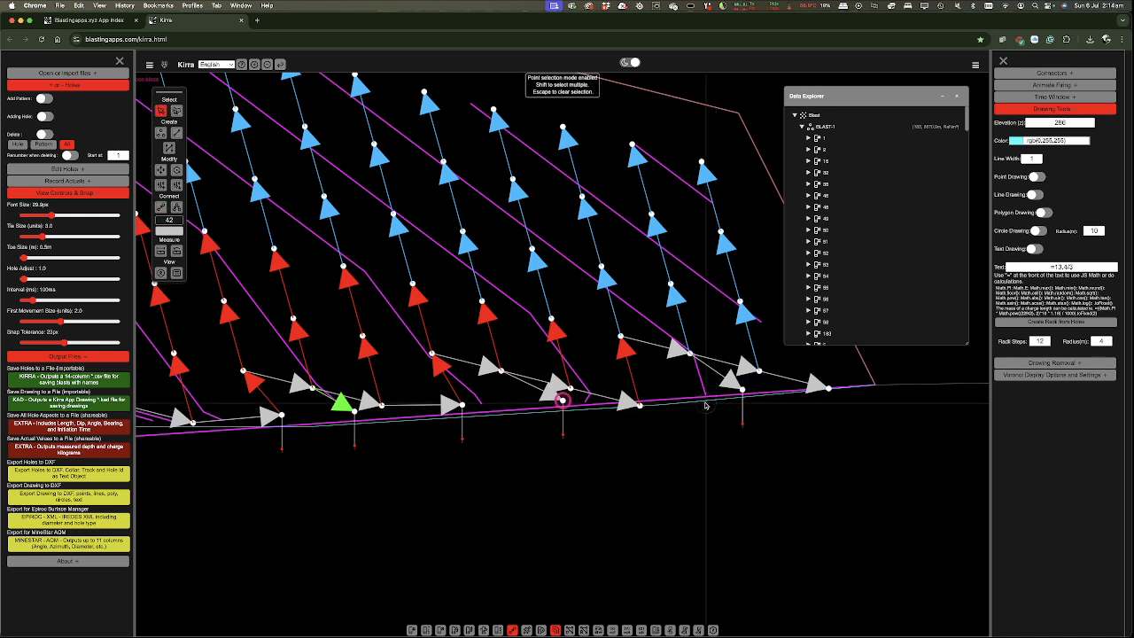
pyautogui.click(744, 390)
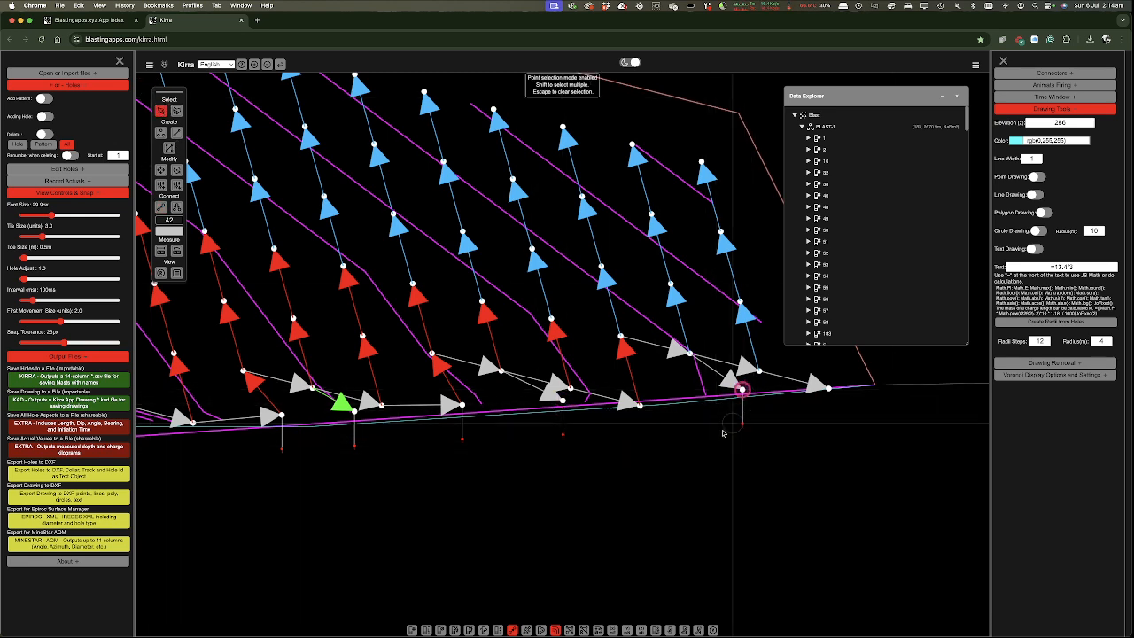
pyautogui.keyDown('shift'); pyautogui.click(560, 402); pyautogui.keyUp('shift')
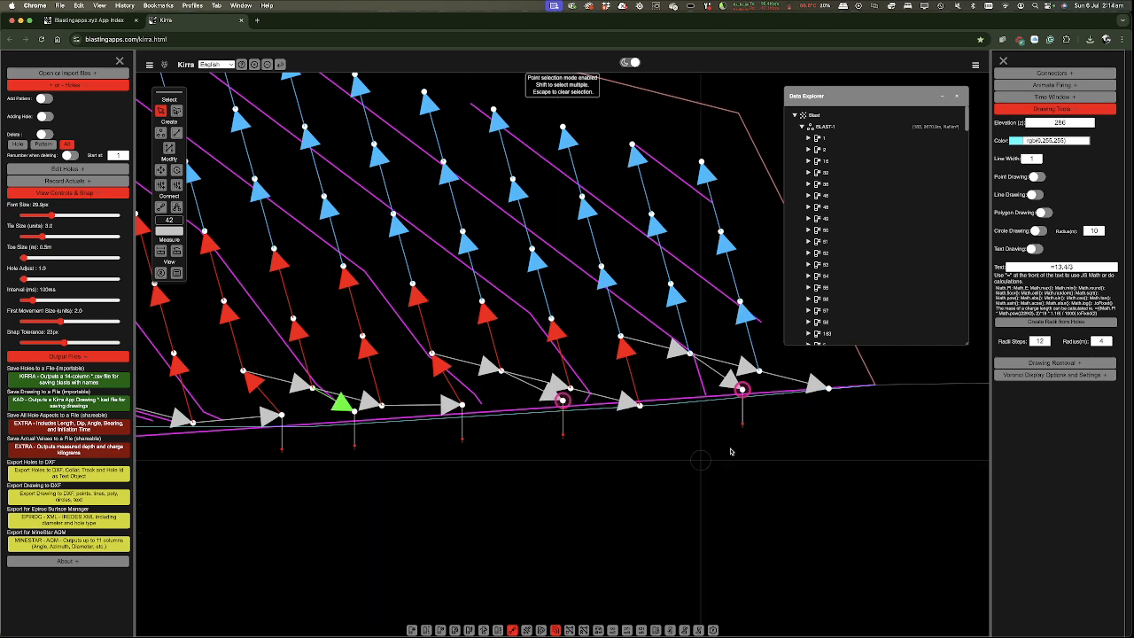
pyautogui.rightClick(561, 400)
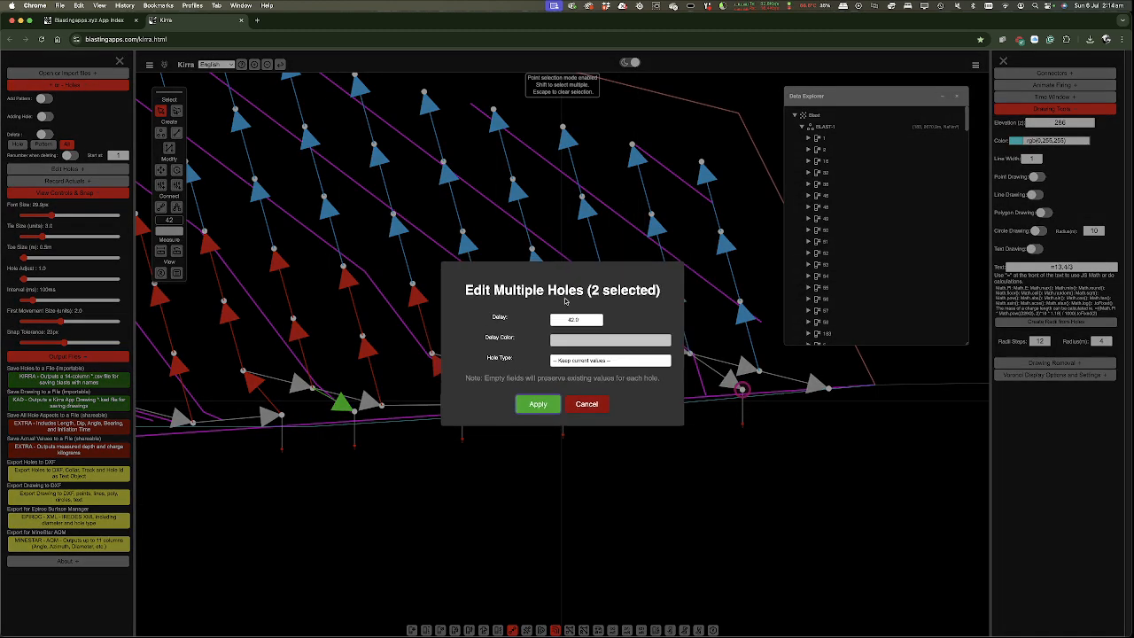
pyautogui.click(595, 341)
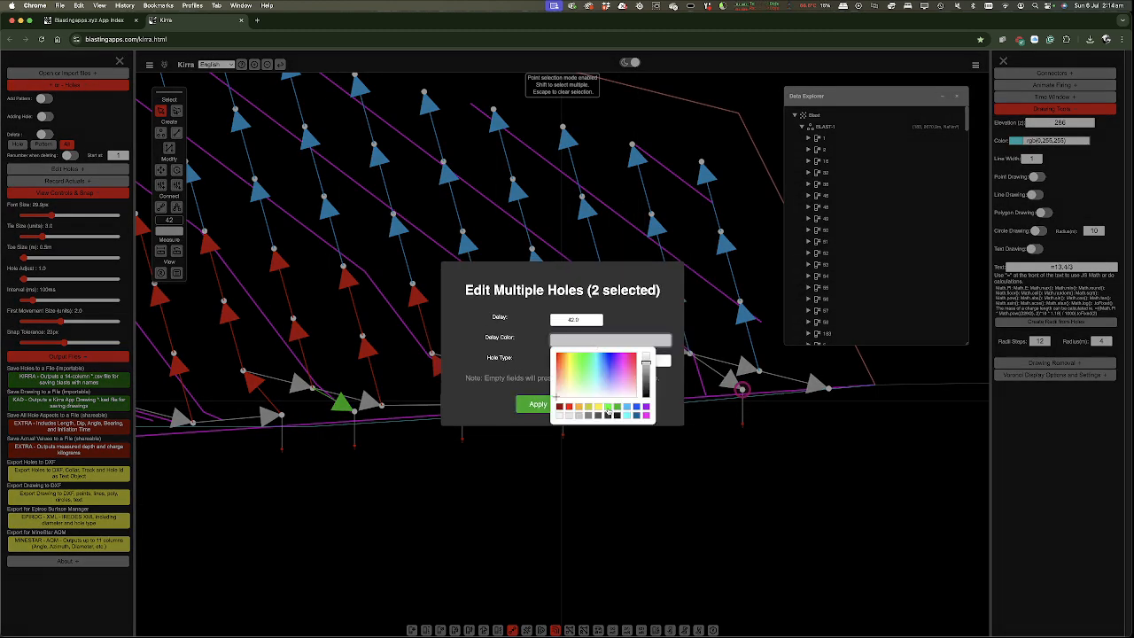
pyautogui.click(584, 320)
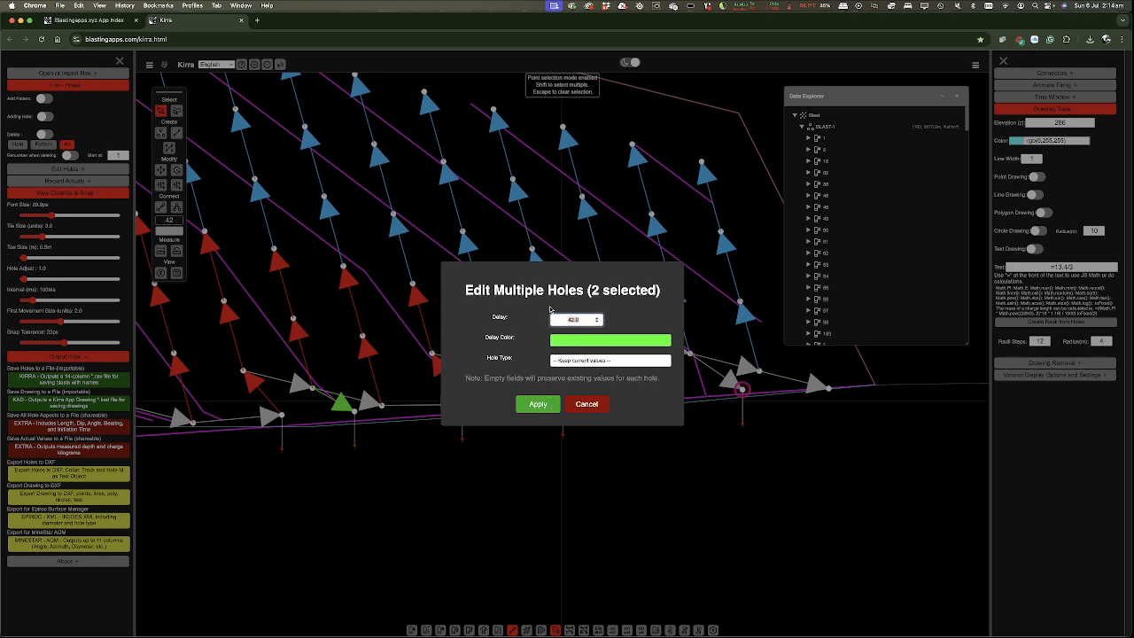
pyautogui.click(536, 410)
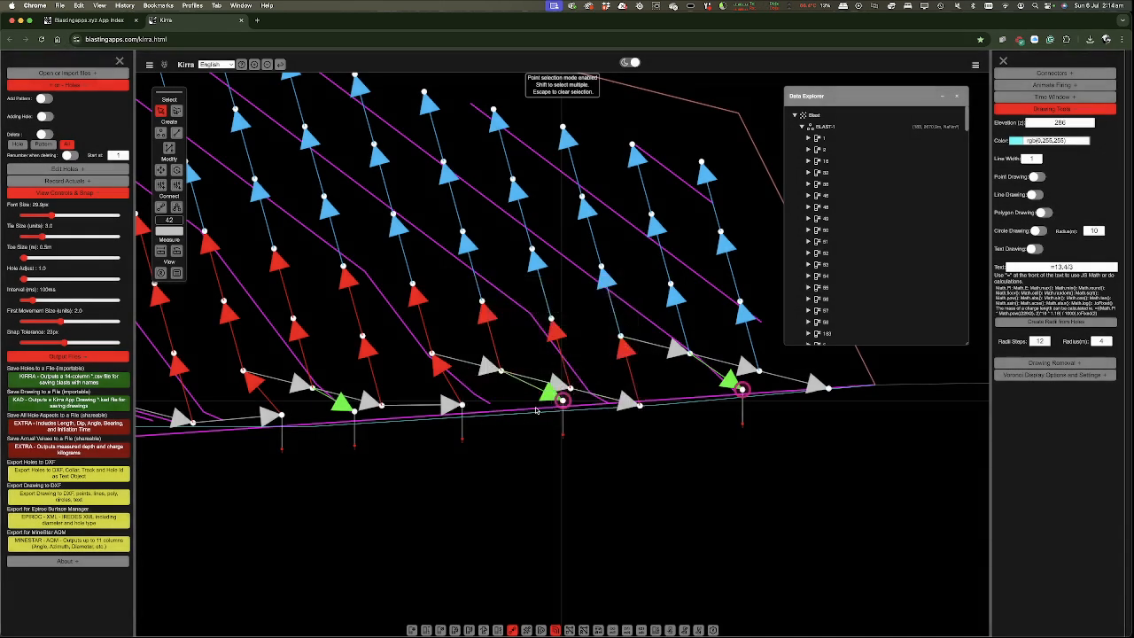
pyautogui.press('Escape')
# - Set the connector to delay 9 in green and tie the remaining red-marked front hole from the second-row hole behind it
pyautogui.scroll(-4, 953, 496)
pyautogui.scroll(-3, 925, 483)
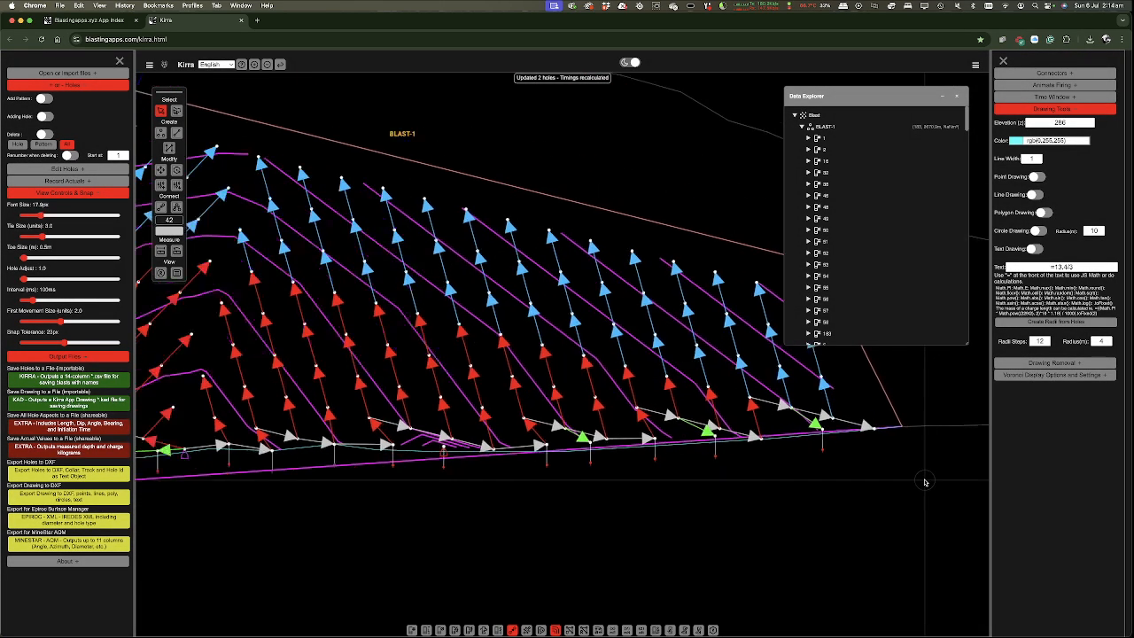
pyautogui.scroll(-3, 921, 483)
pyautogui.scroll(-1, 921, 484)
pyautogui.scroll(6, 660, 465)
pyautogui.scroll(3, 660, 465)
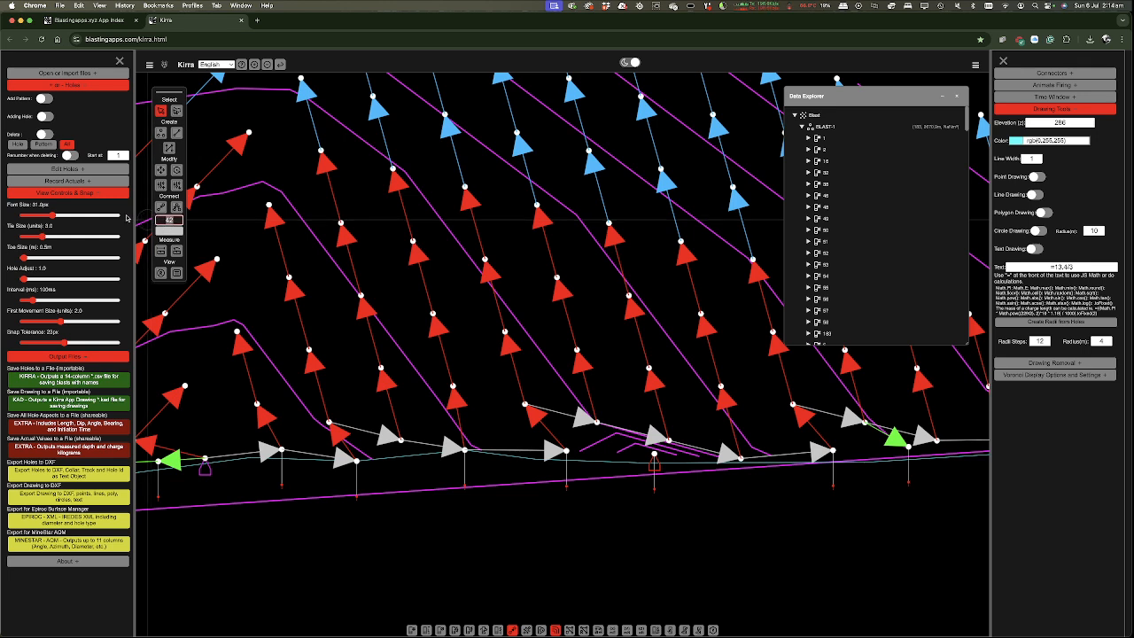
pyautogui.click(178, 231)
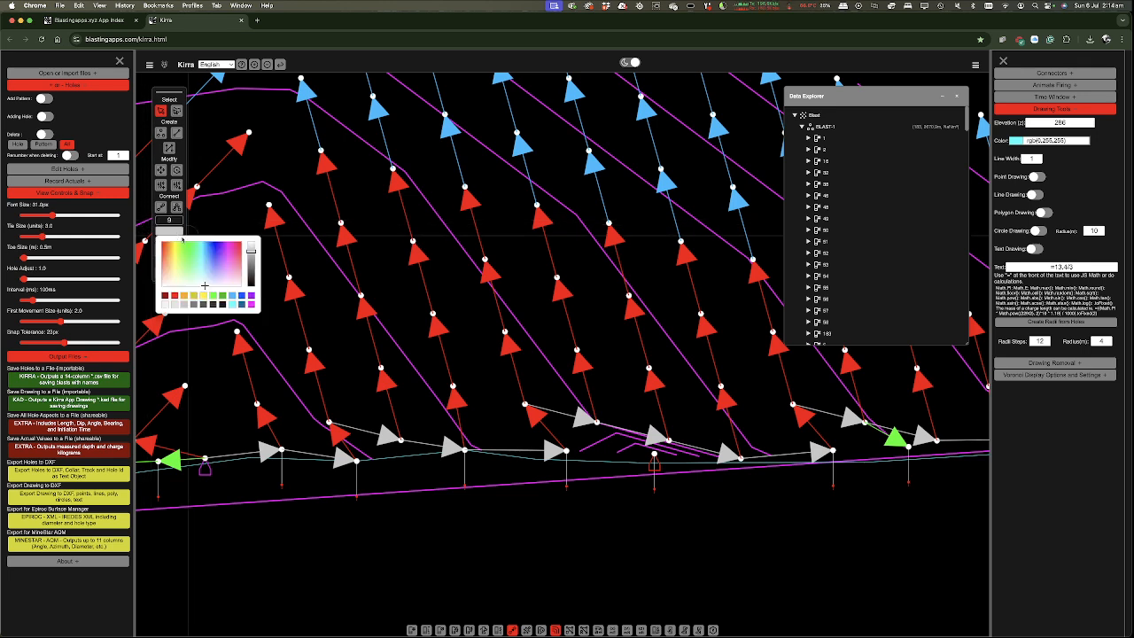
pyautogui.click(212, 296)
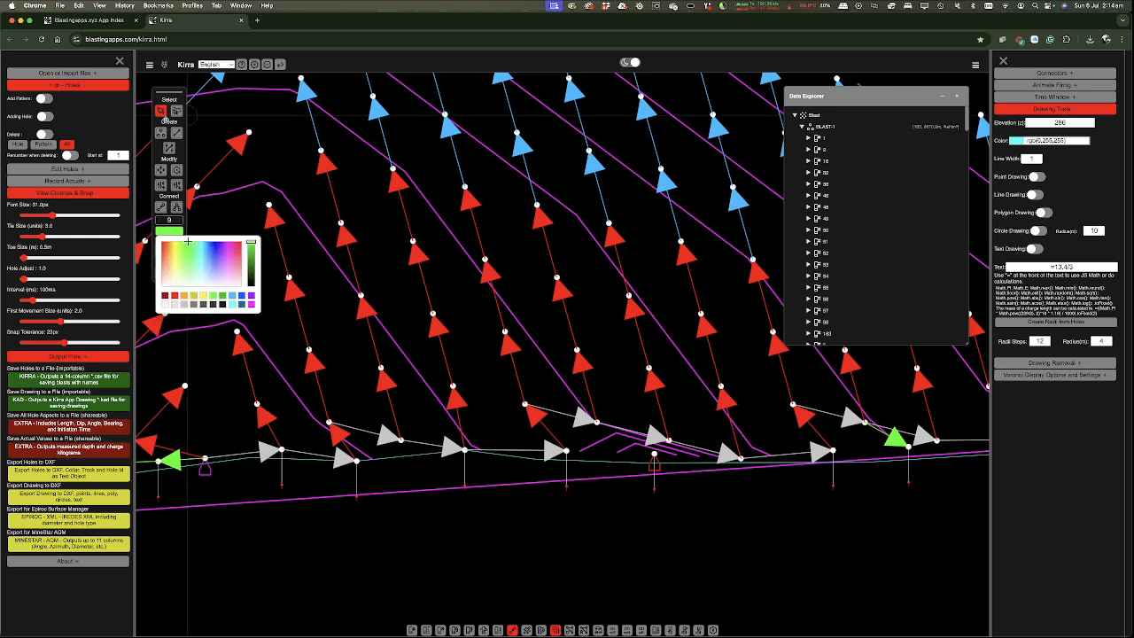
pyautogui.click(159, 111)
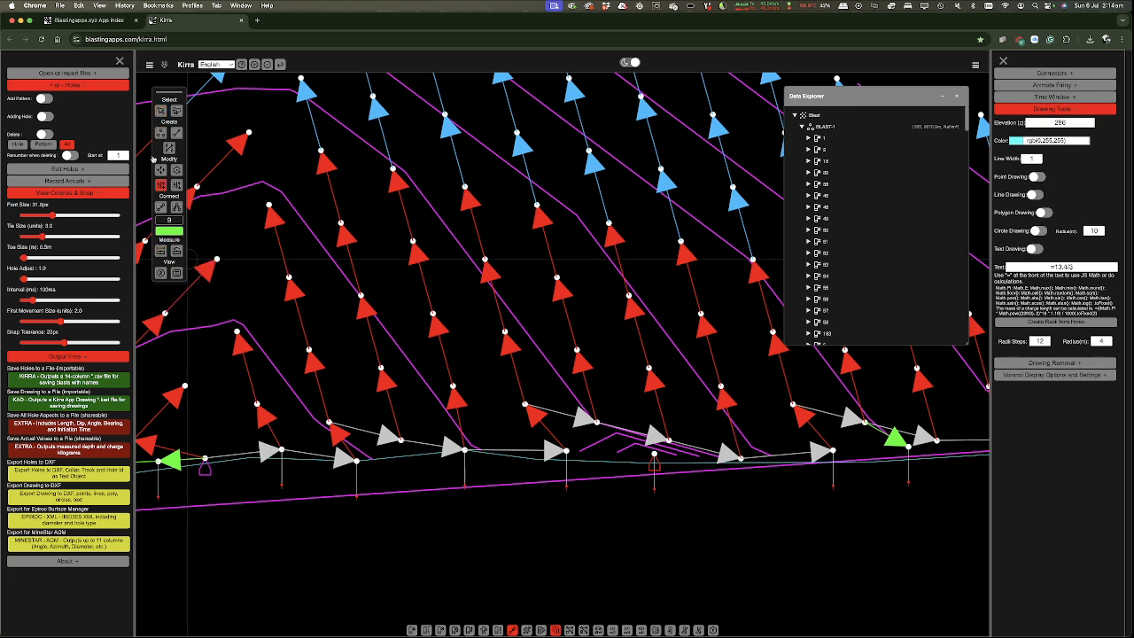
pyautogui.click(160, 207)
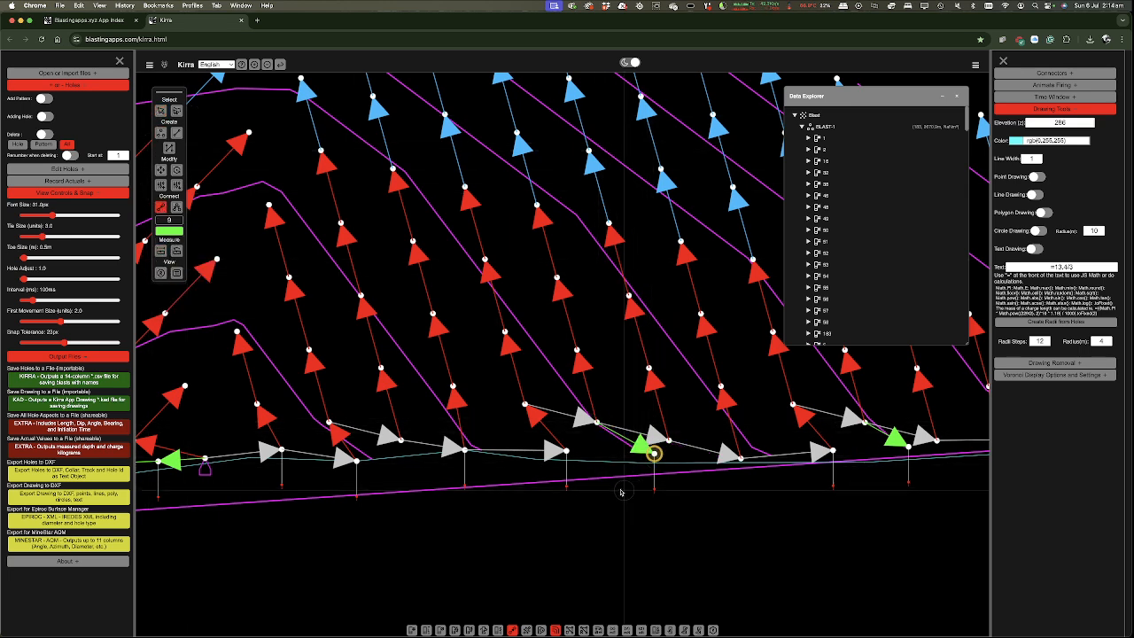
# - Move the two grey-tied front-row holes nearest the initiation point slightly towards it
pyautogui.scroll(-2, 678, 506)
pyautogui.scroll(-2, 677, 506)
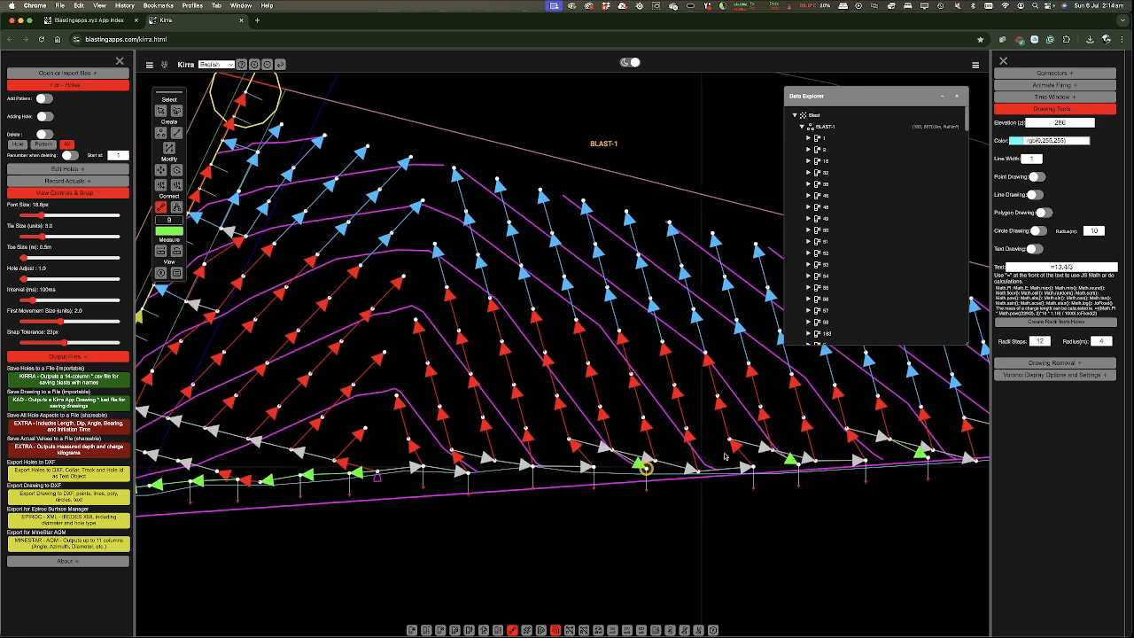
pyautogui.scroll(-6, 662, 440)
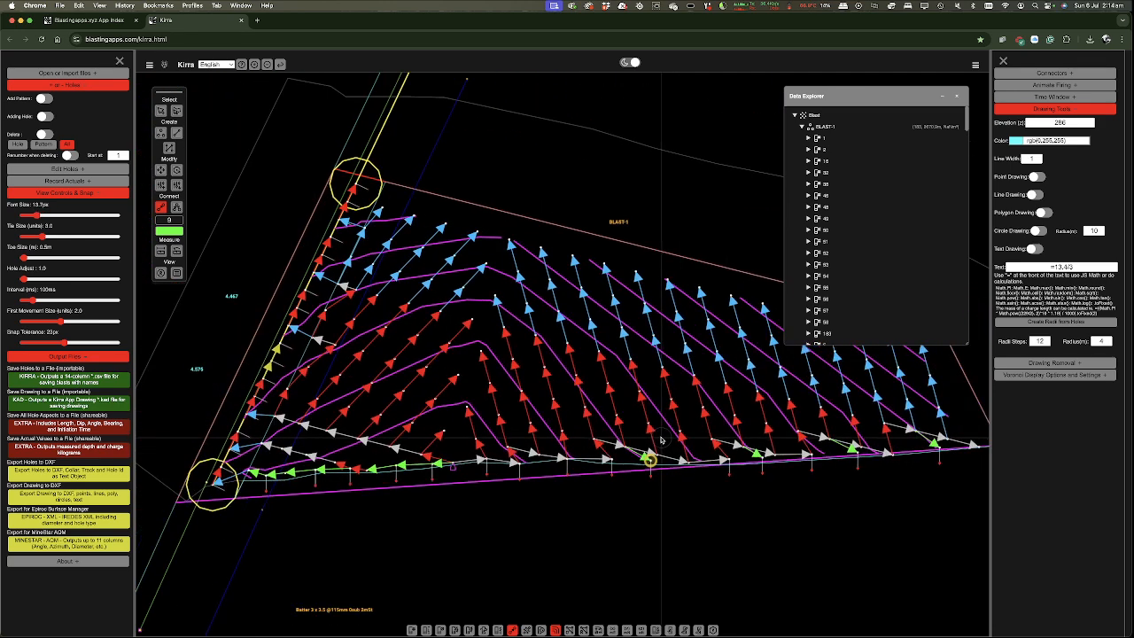
pyautogui.scroll(5, 606, 450)
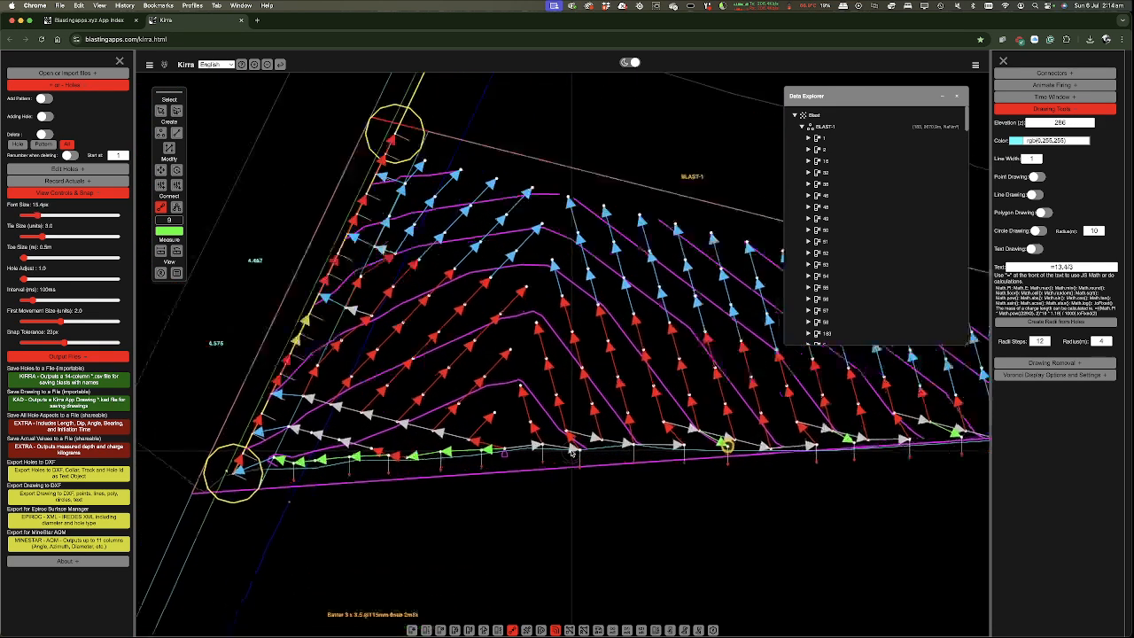
pyautogui.click(161, 110)
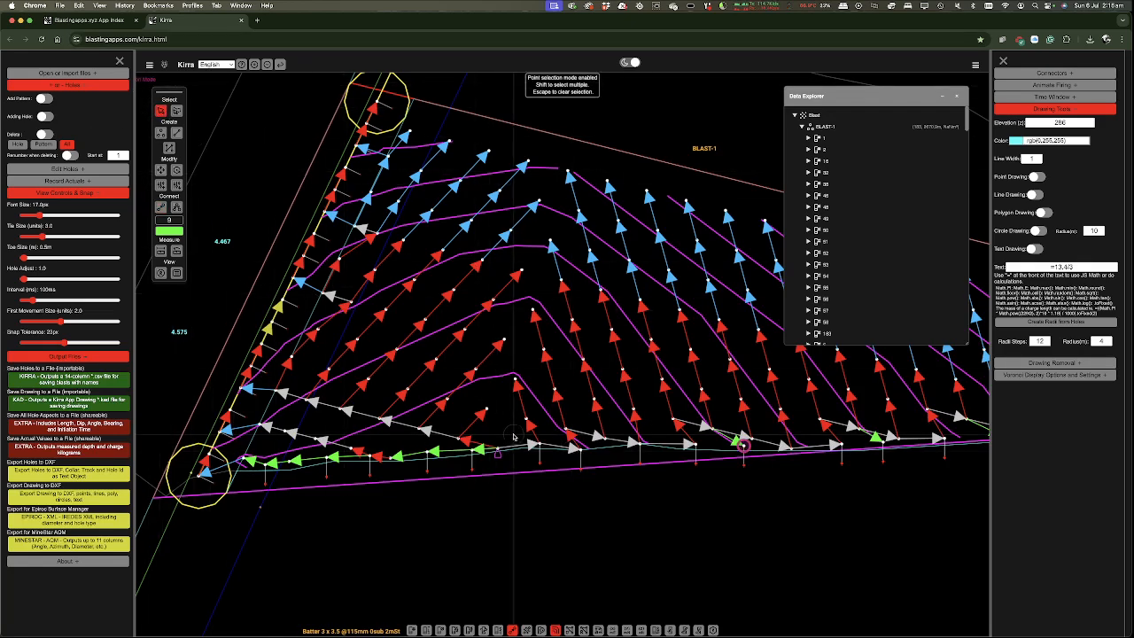
pyautogui.click(579, 449)
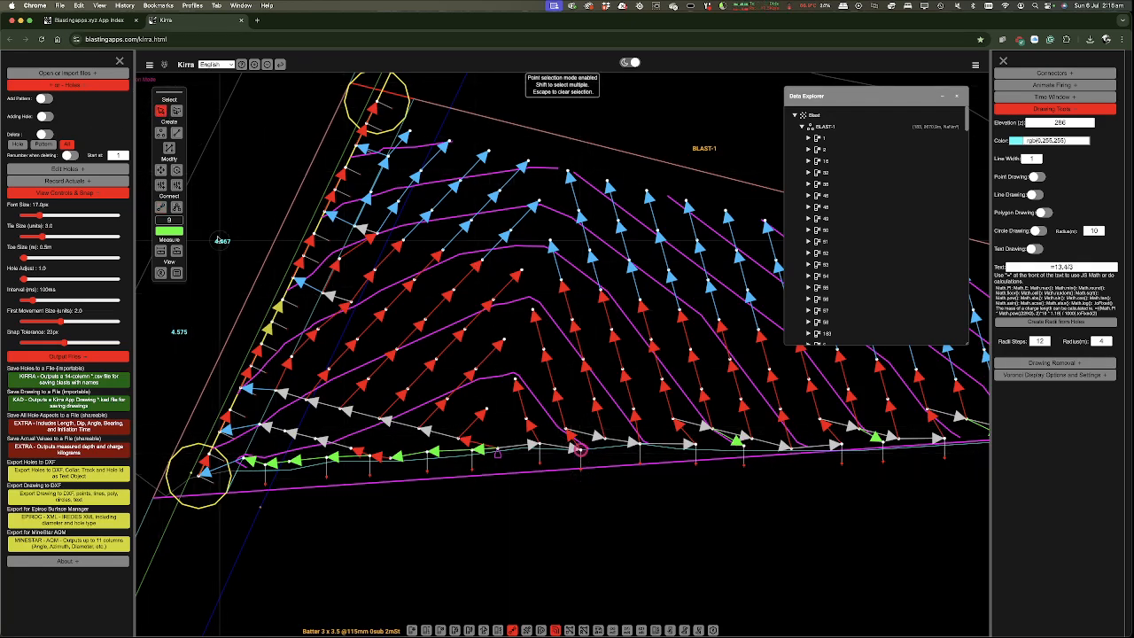
pyautogui.click(160, 171)
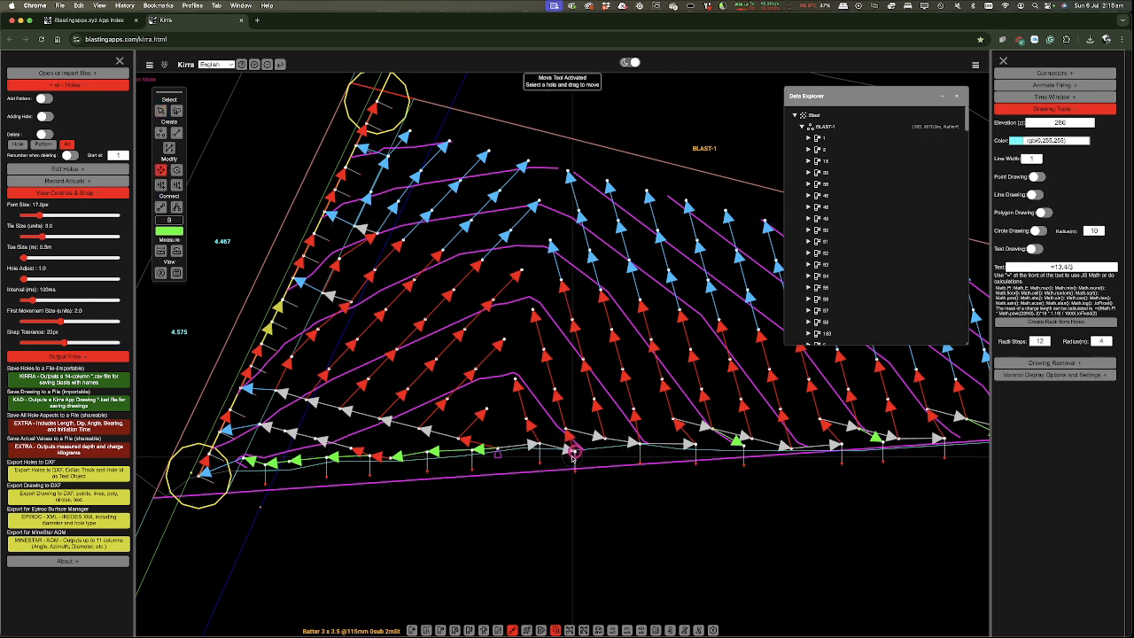
pyautogui.scroll(3, 574, 451)
pyautogui.scroll(3, 574, 451)
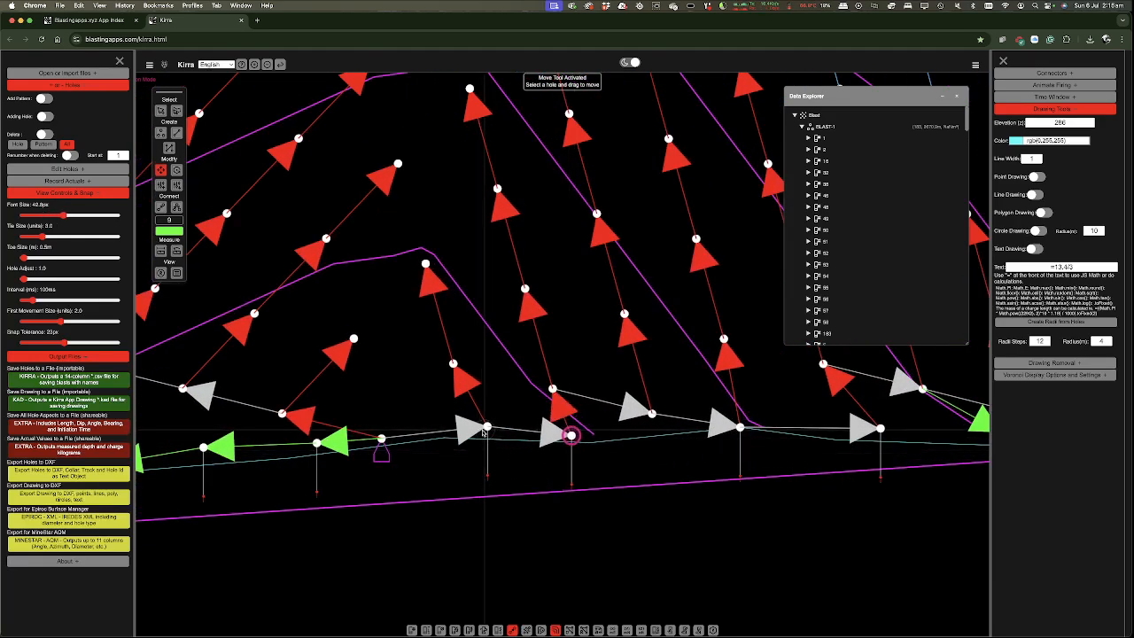
pyautogui.moveTo(482, 431)
pyautogui.mouseDown()
pyautogui.moveTo(494, 429)
pyautogui.moveTo(472, 428)
pyautogui.mouseUp()
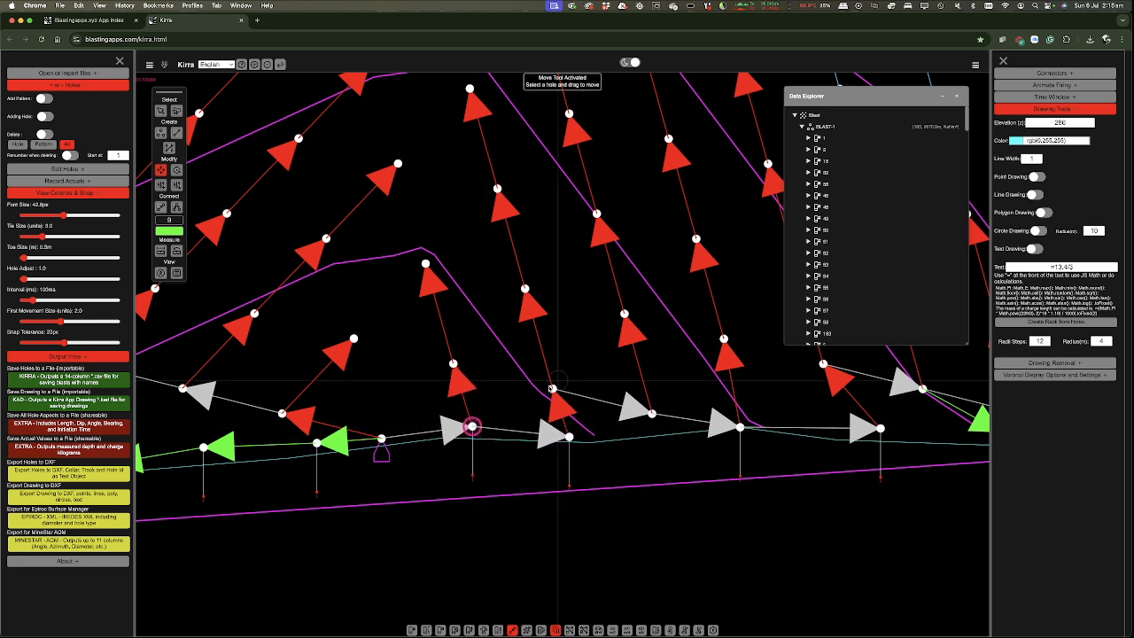
# - Move the second-row hole behind them slightly back from the face and nudge the end hole of the shortest neighbouring row
pyautogui.moveTo(552, 390)
pyautogui.mouseDown()
pyautogui.moveTo(560, 383)
pyautogui.moveTo(551, 372)
pyautogui.mouseUp()
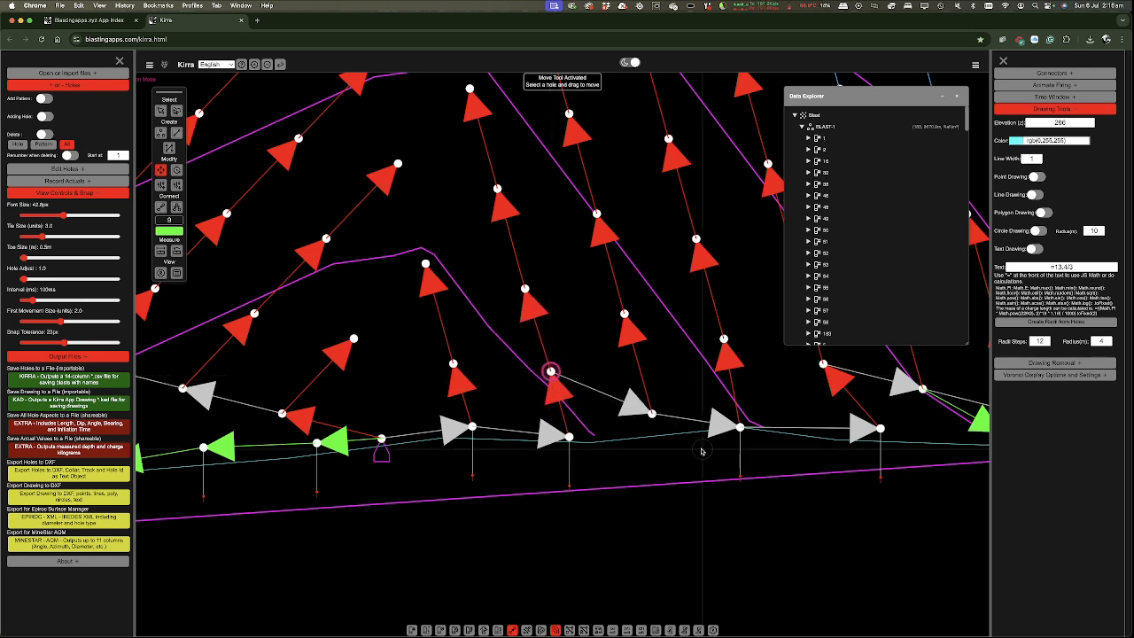
pyautogui.scroll(-2, 454, 381)
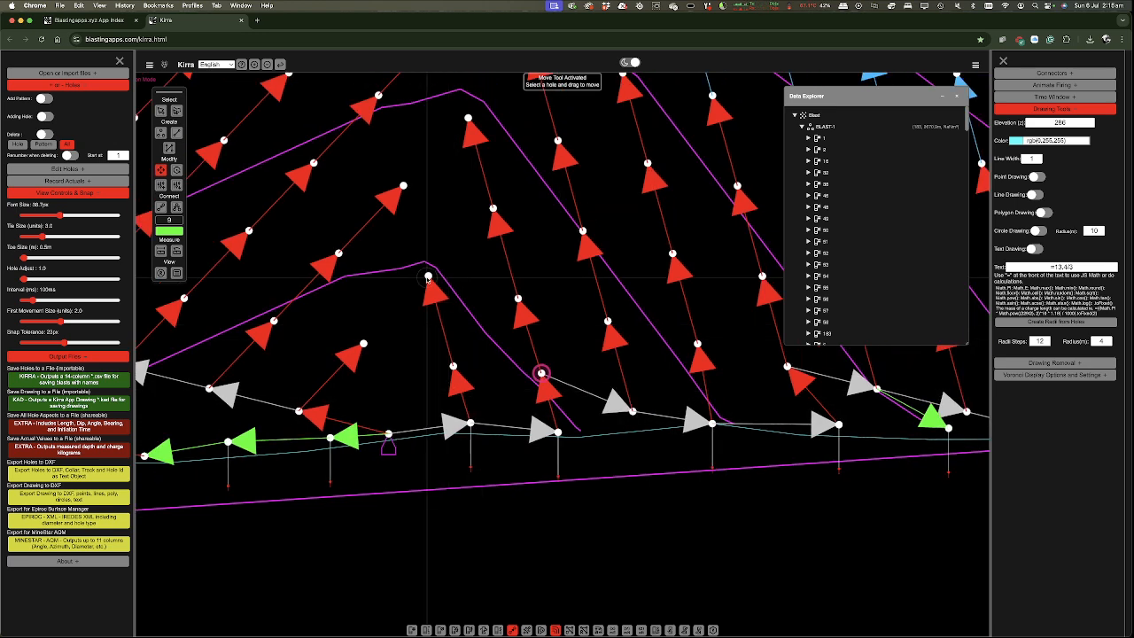
pyautogui.moveTo(428, 277)
pyautogui.mouseDown()
pyautogui.moveTo(423, 298)
pyautogui.moveTo(426, 279)
pyautogui.mouseUp()
pyautogui.scroll(-10, 425, 277)
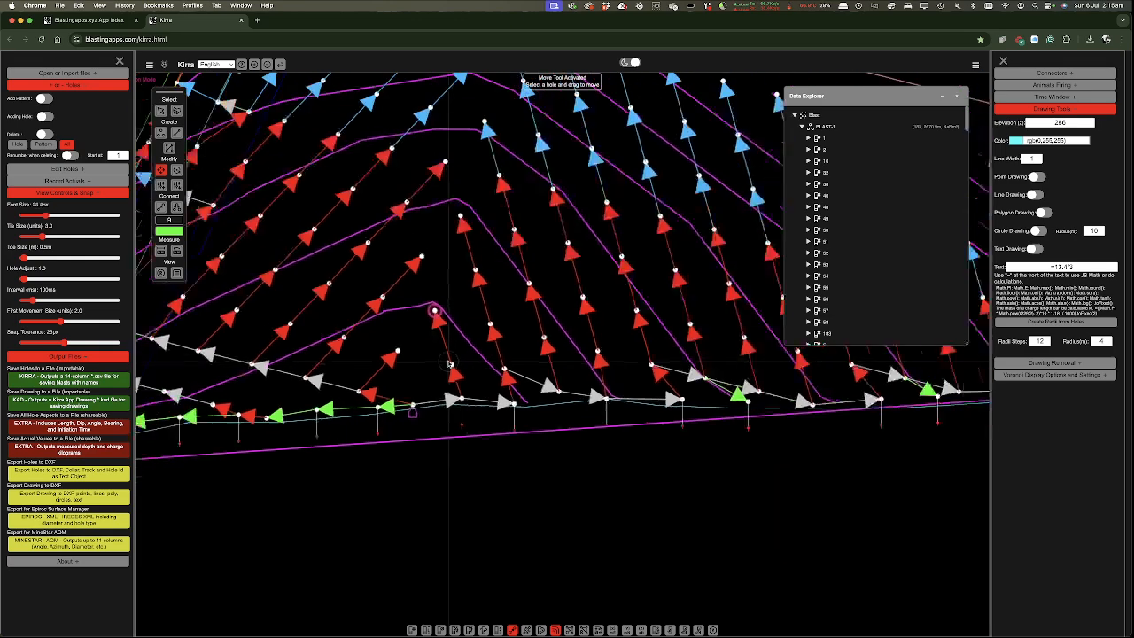
pyautogui.scroll(-2, 449, 365)
# - Move the green-tied front hole at mid-face towards the initiation side, and shift the grey-tied holes on both sides of it back from the face
pyautogui.scroll(12, 673, 398)
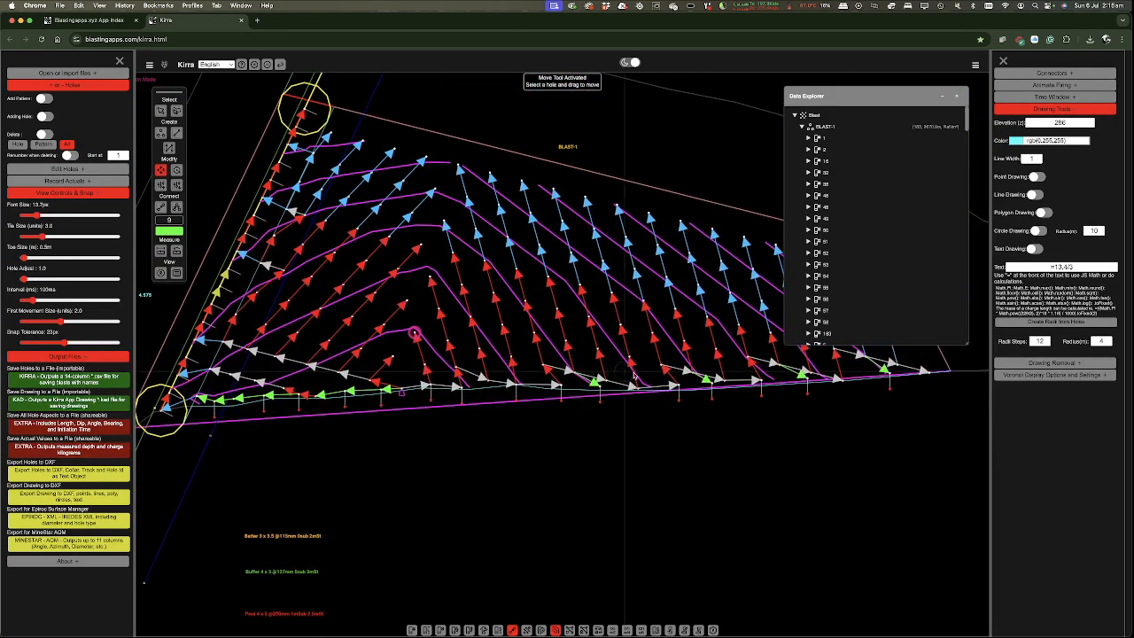
pyautogui.scroll(3, 668, 393)
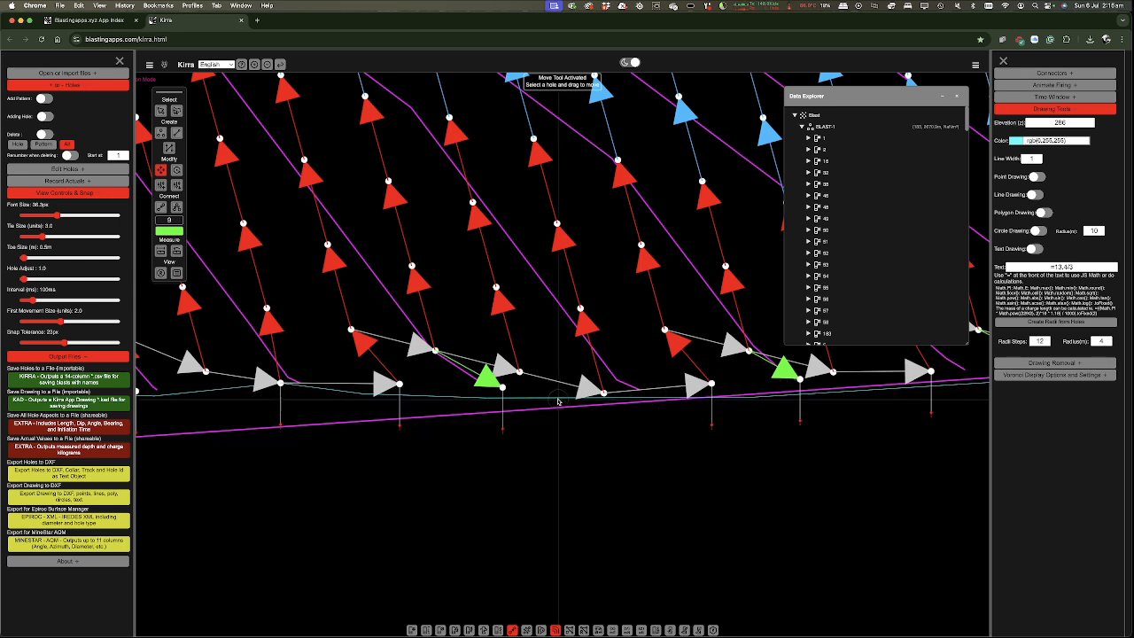
pyautogui.moveTo(604, 392); pyautogui.dragTo(599, 374)
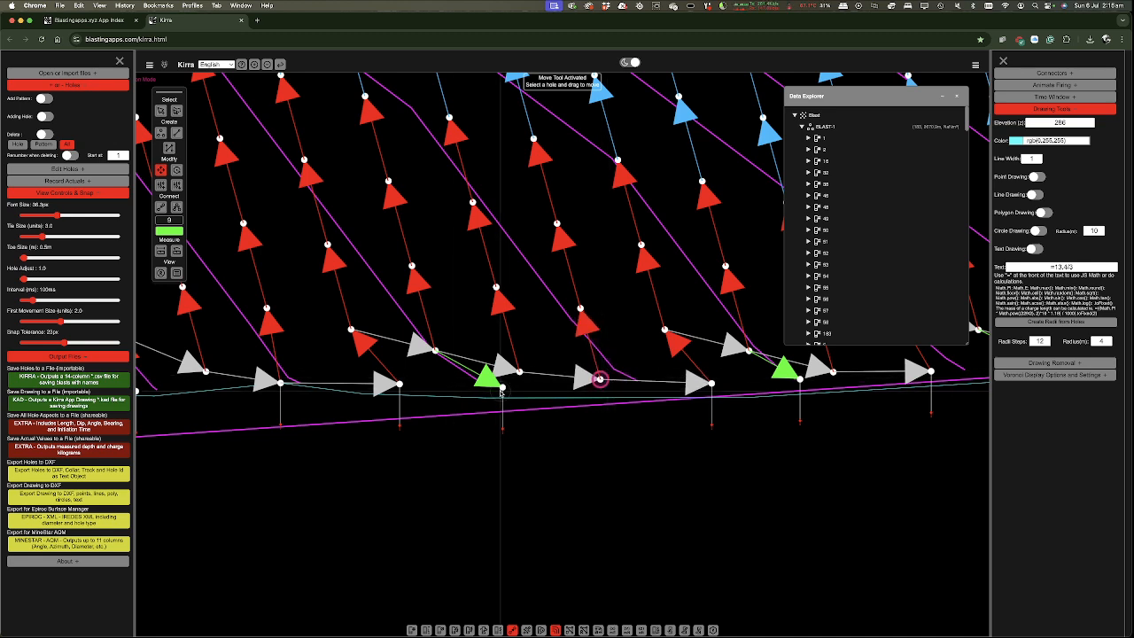
pyautogui.moveTo(502, 388); pyautogui.dragTo(480, 390)
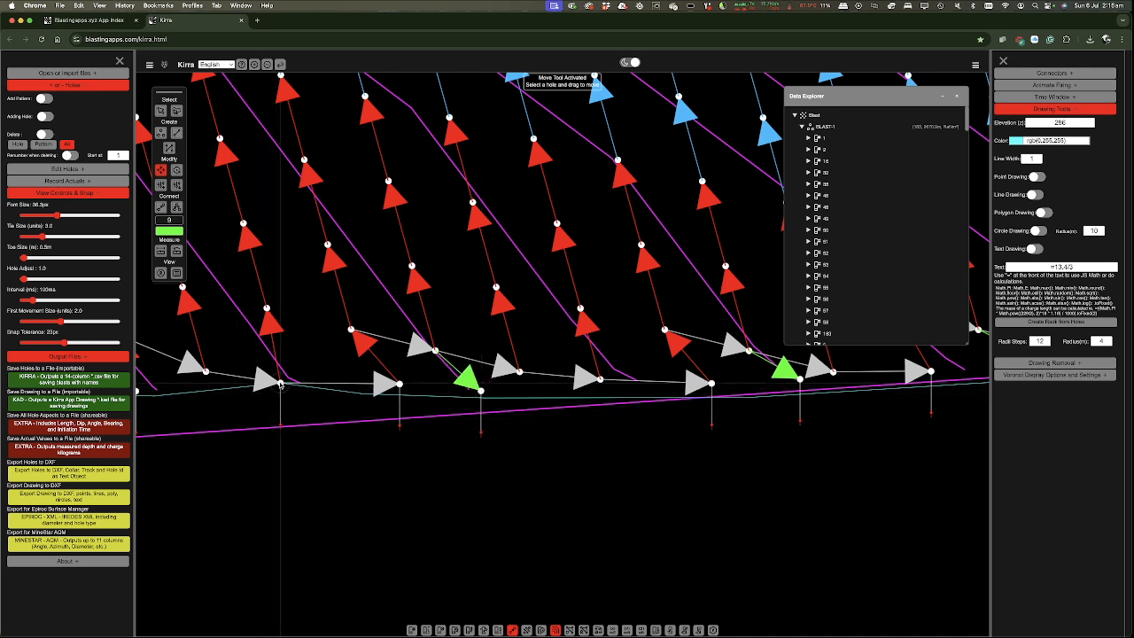
pyautogui.moveTo(280, 384); pyautogui.dragTo(274, 375)
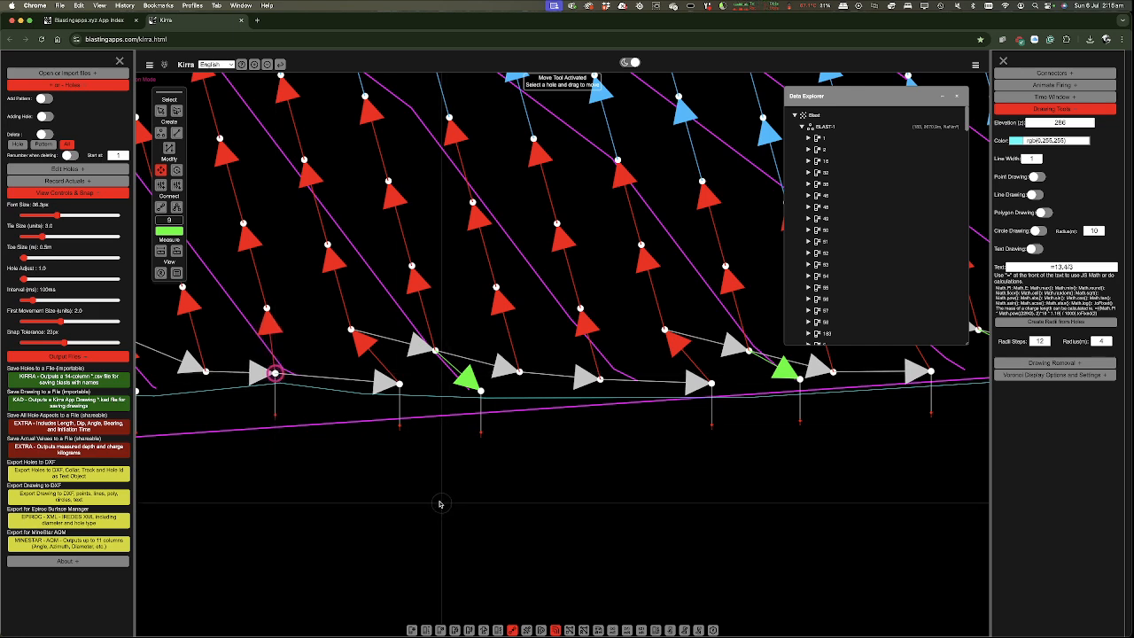
# - Set the timing contour interval to 40 ms
pyautogui.scroll(-10, 429, 475)
pyautogui.scroll(-3, 430, 476)
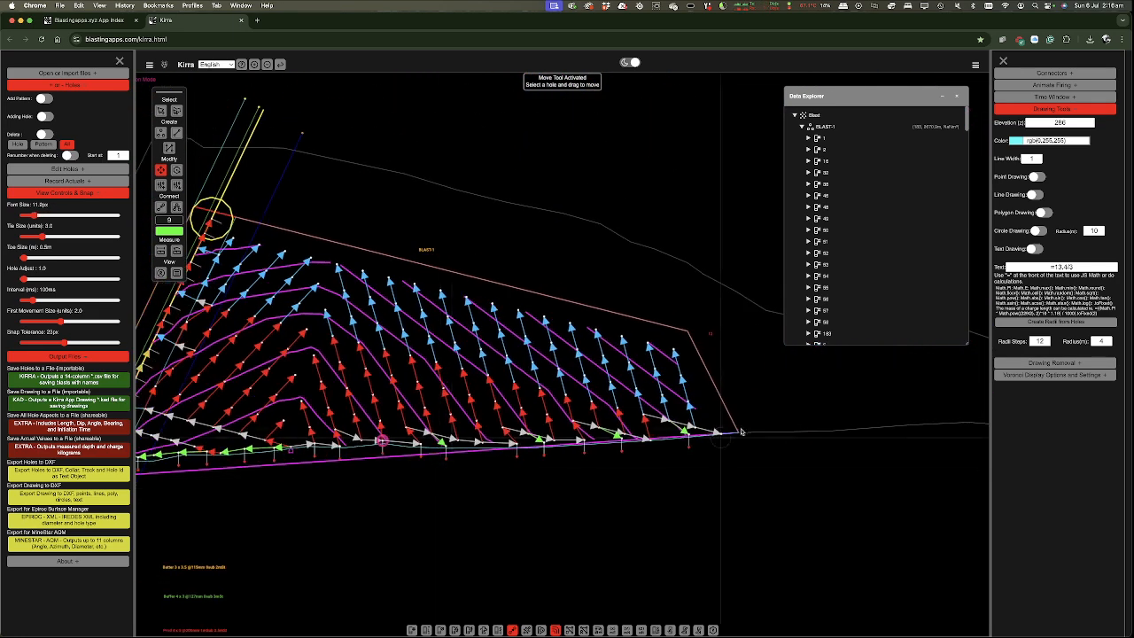
pyautogui.scroll(6, 625, 440)
pyautogui.scroll(2, 626, 440)
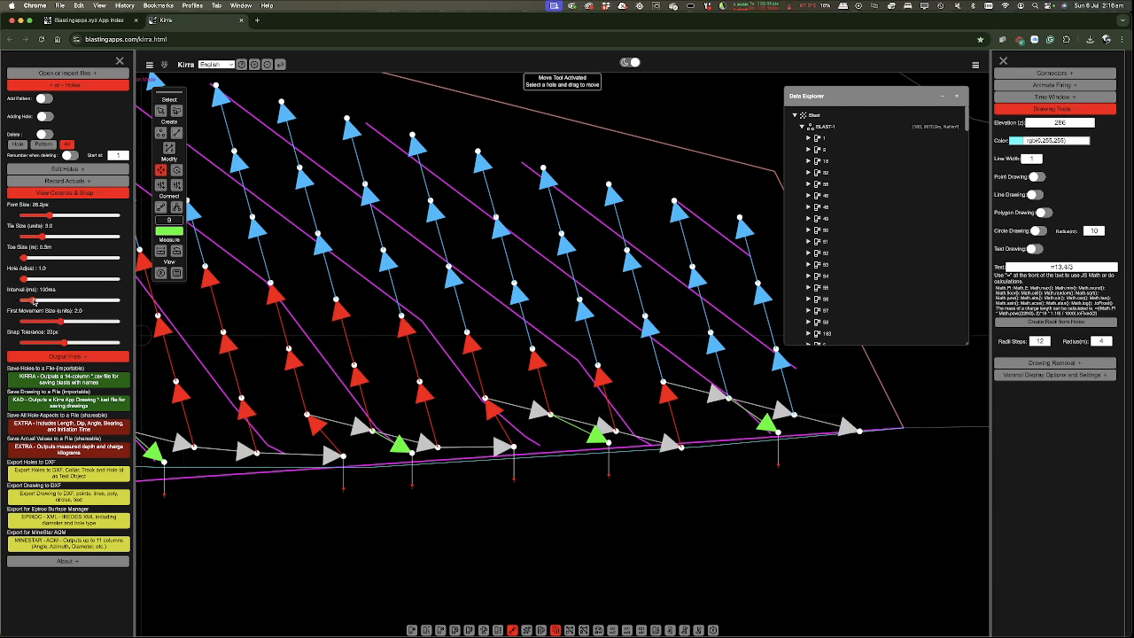
pyautogui.moveTo(34, 301); pyautogui.dragTo(26, 301)
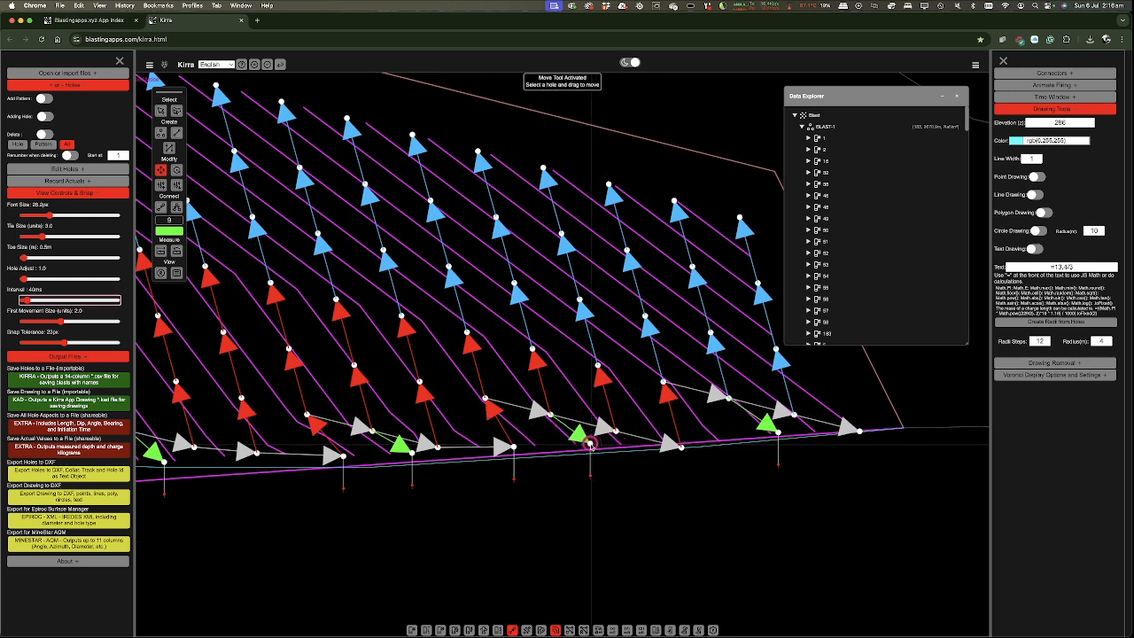
# - Nudge the two green-tied front holes nearest the tapered end and one grey-tied hole further along the face
pyautogui.moveTo(594, 445); pyautogui.dragTo(596, 444)
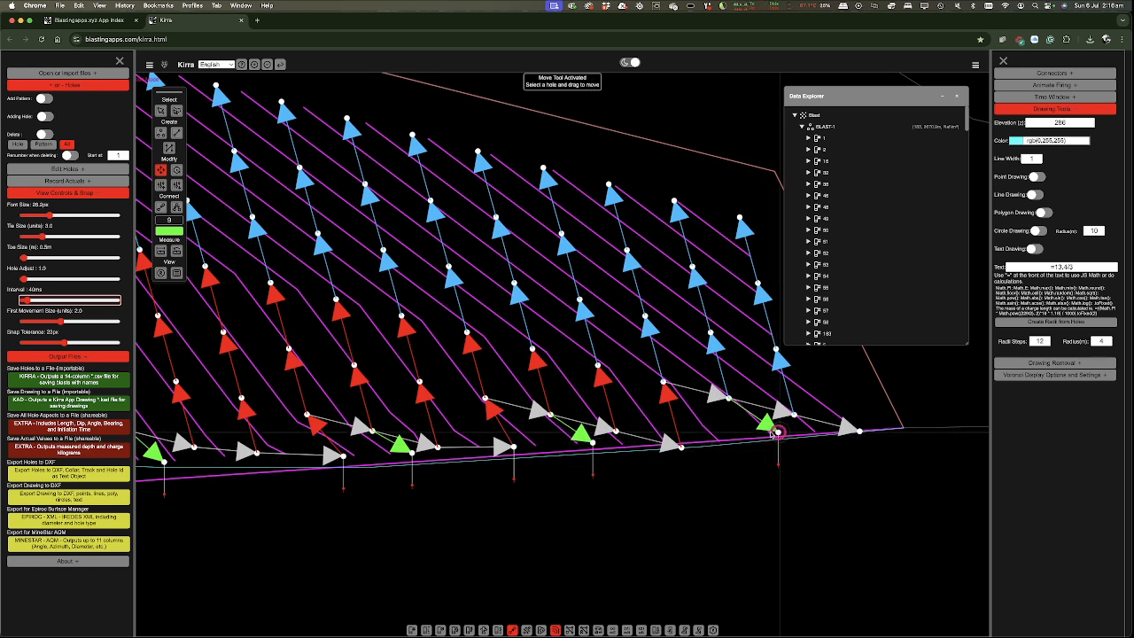
pyautogui.moveTo(768, 432); pyautogui.dragTo(764, 430)
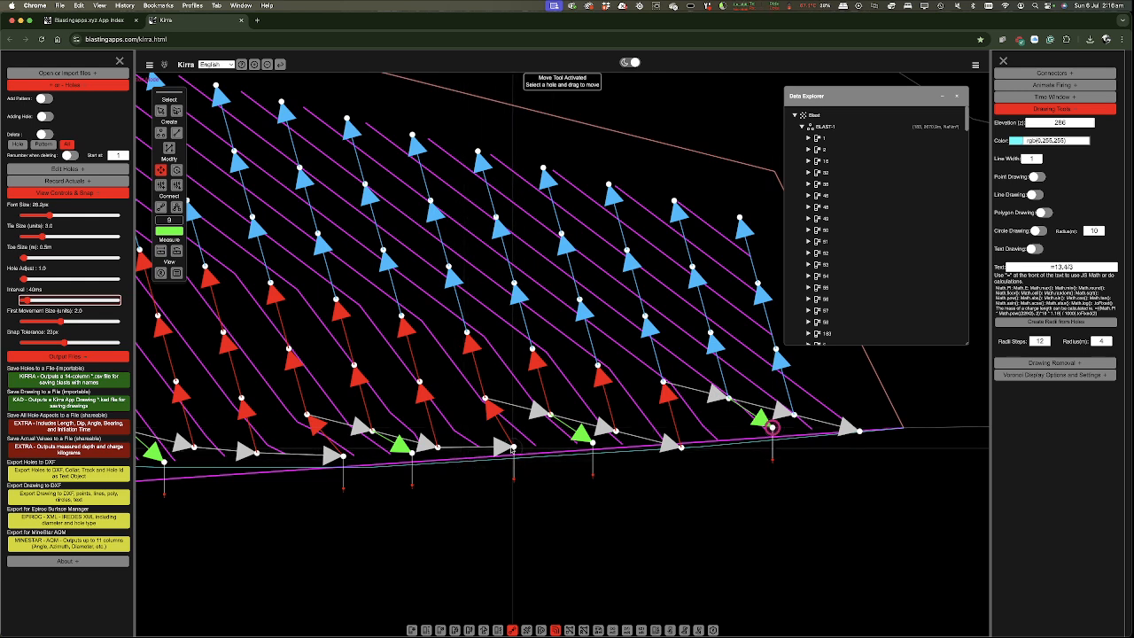
pyautogui.moveTo(437, 447); pyautogui.dragTo(442, 446)
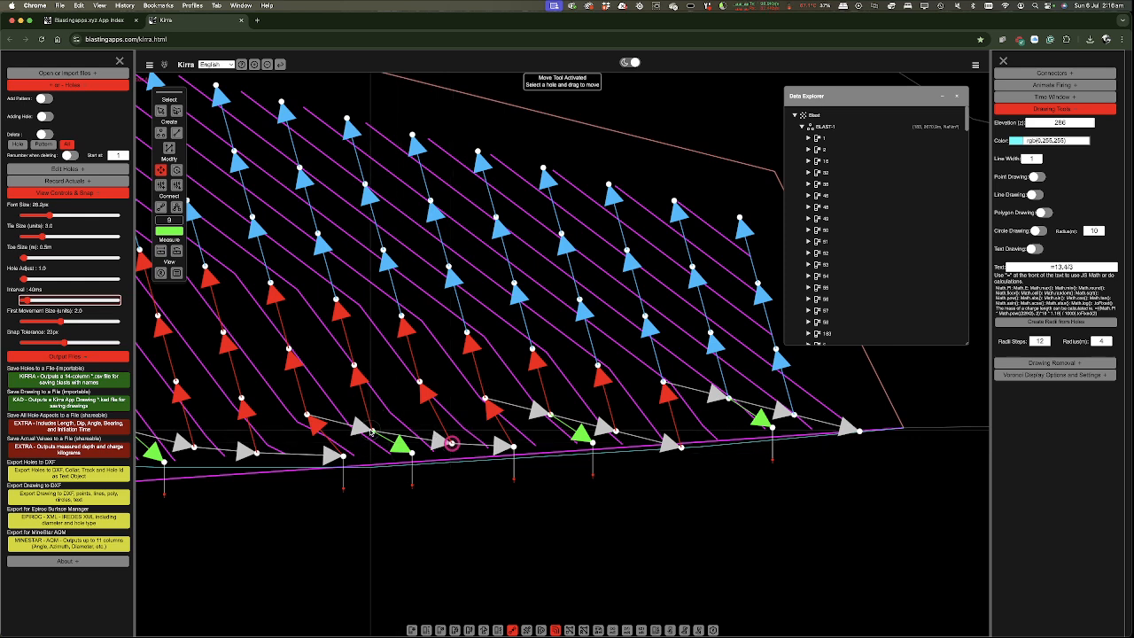
# - Adjust the two adjoining second-row holes towards the tapered end and shift the grey-tied front hole in front of them the opposite way
pyautogui.moveTo(371, 429); pyautogui.dragTo(378, 427)
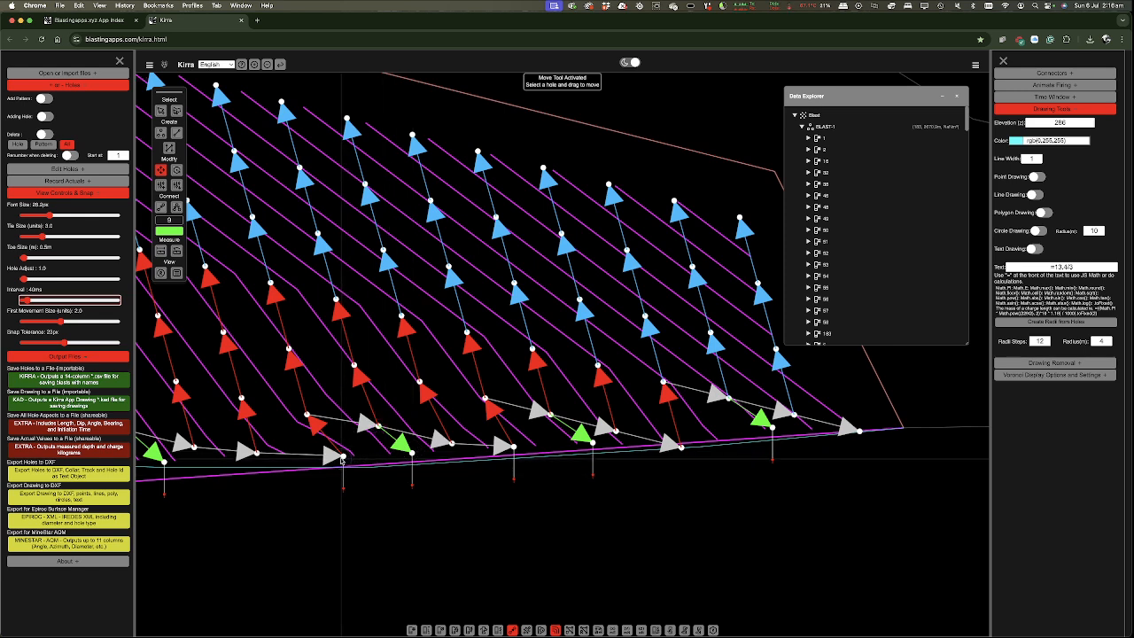
pyautogui.moveTo(342, 456); pyautogui.dragTo(333, 458)
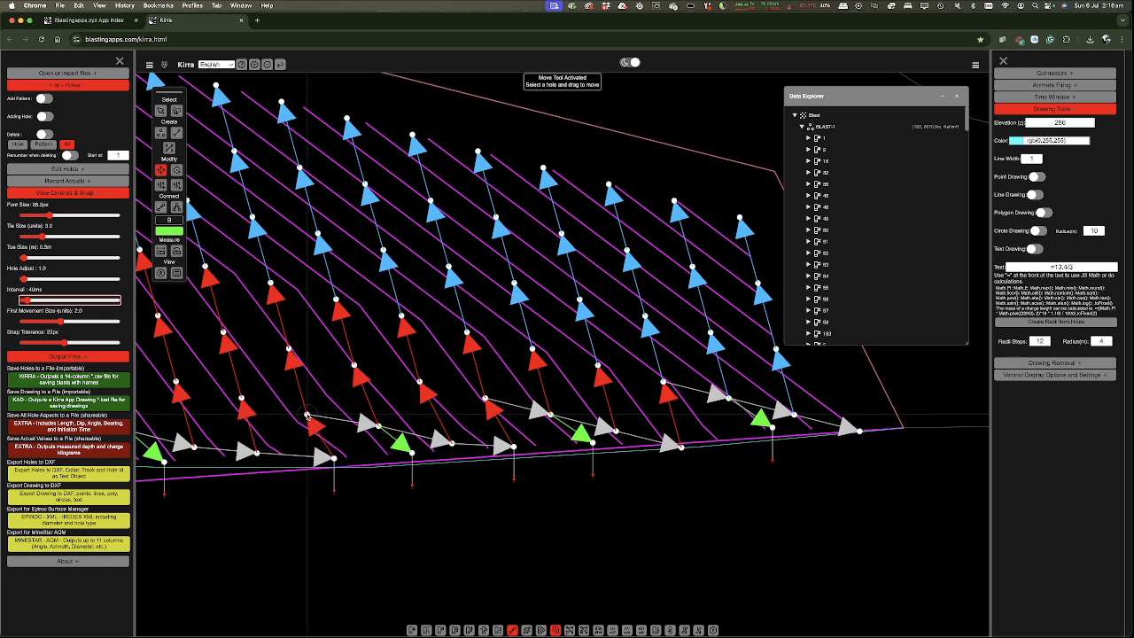
pyautogui.moveTo(307, 414); pyautogui.dragTo(315, 412)
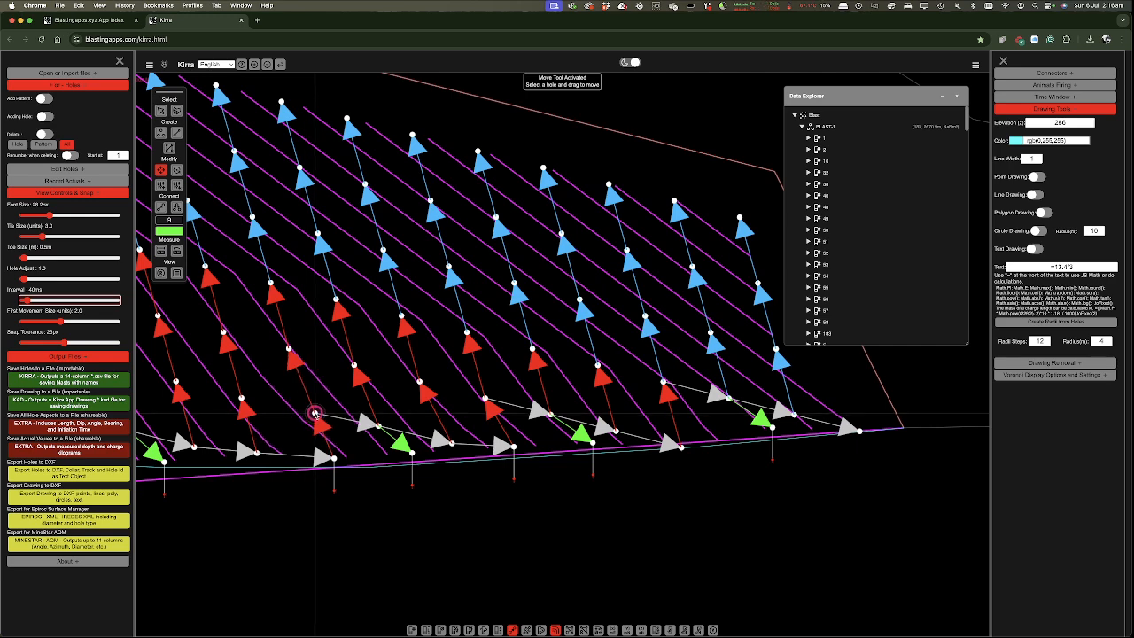
pyautogui.scroll(-5, 432, 443)
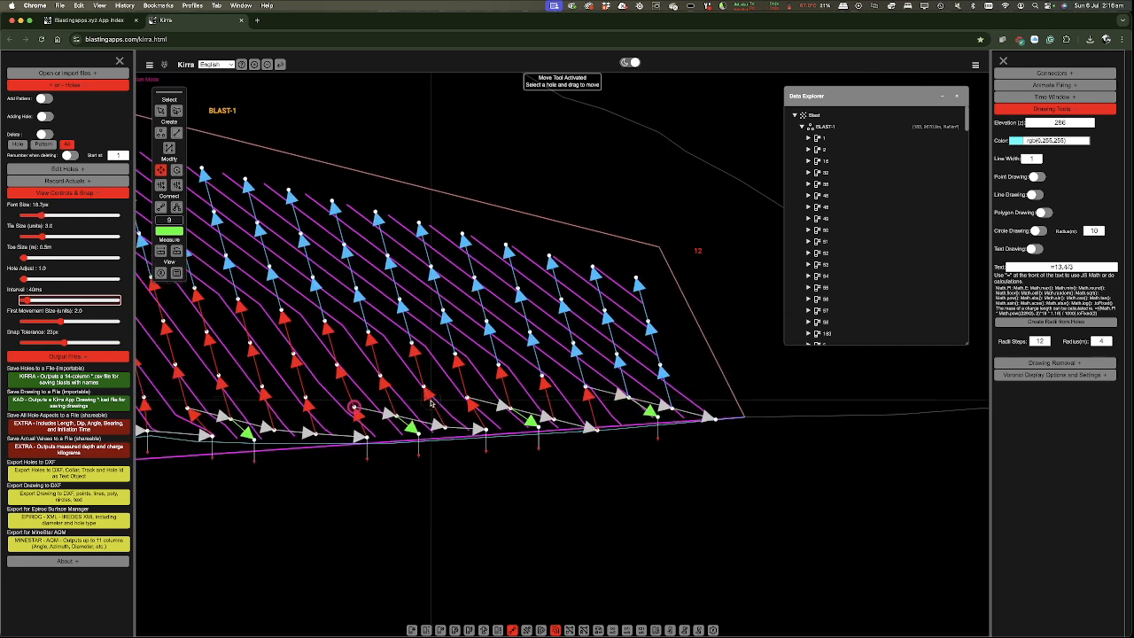
pyautogui.scroll(-3, 710, 466)
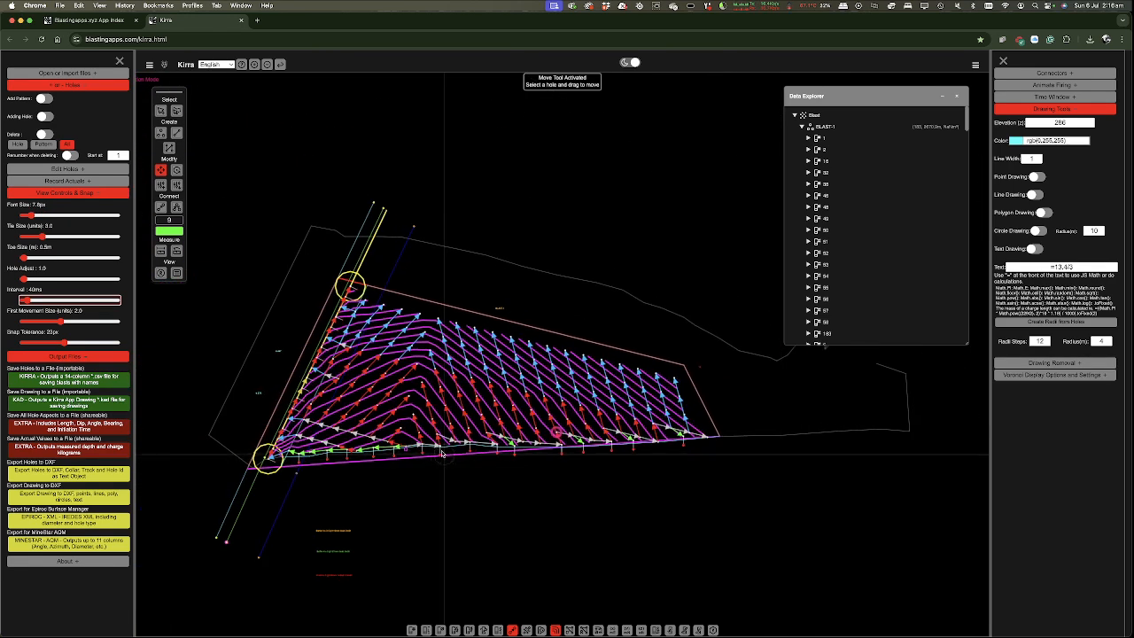
# - Check the delay settings of hole 16 on the edge row without changing them
pyautogui.scroll(8, 269, 445)
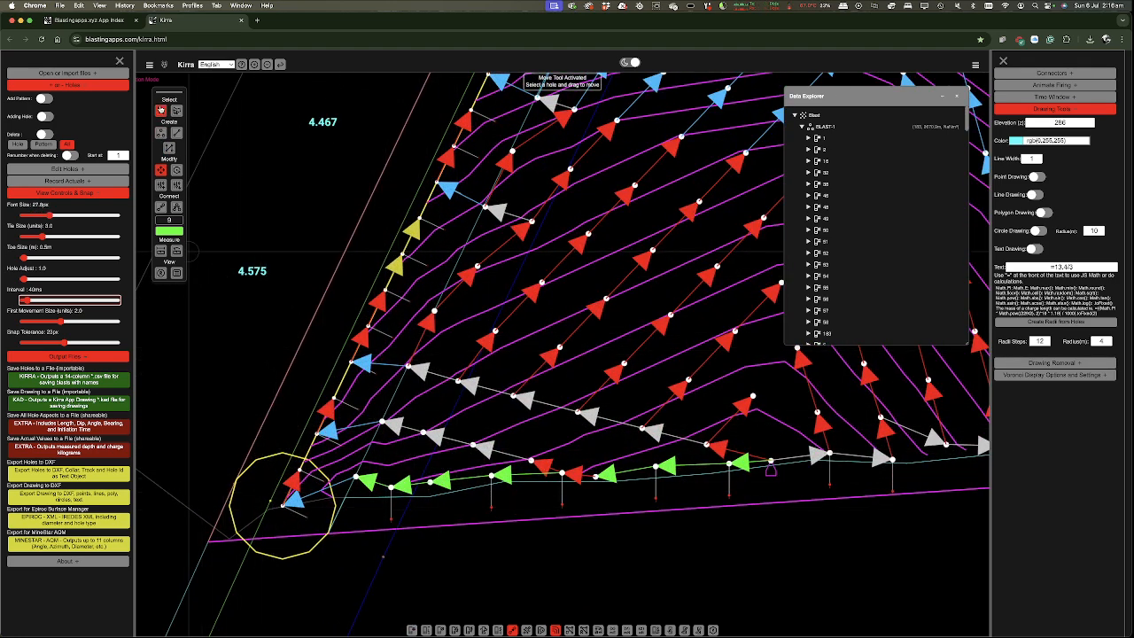
pyautogui.rightClick(318, 434)
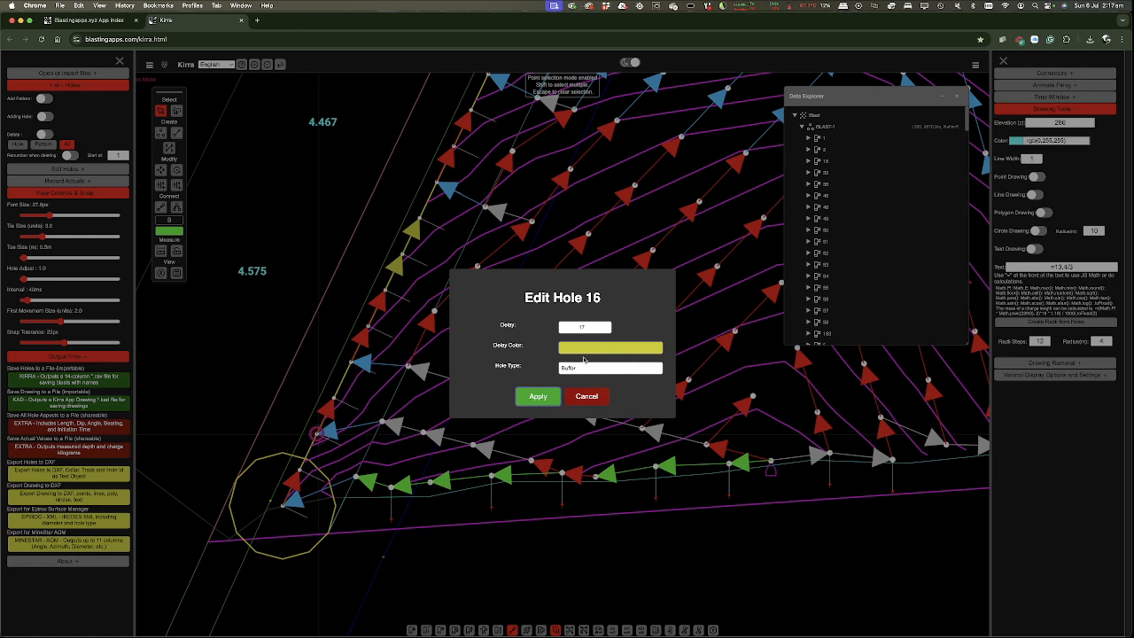
pyautogui.click(586, 397)
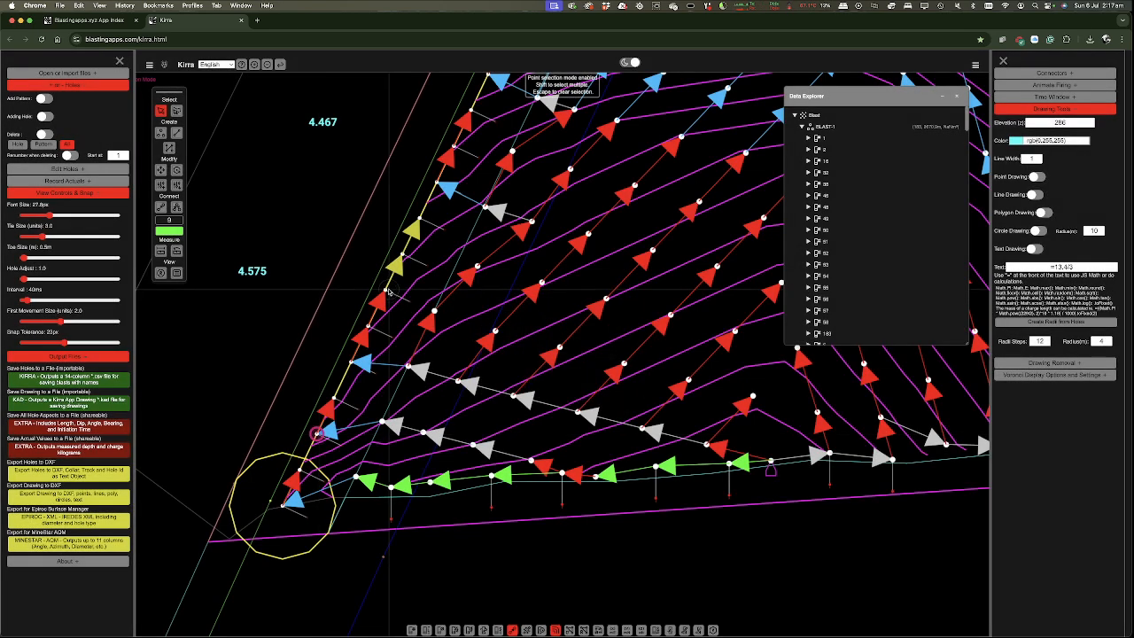
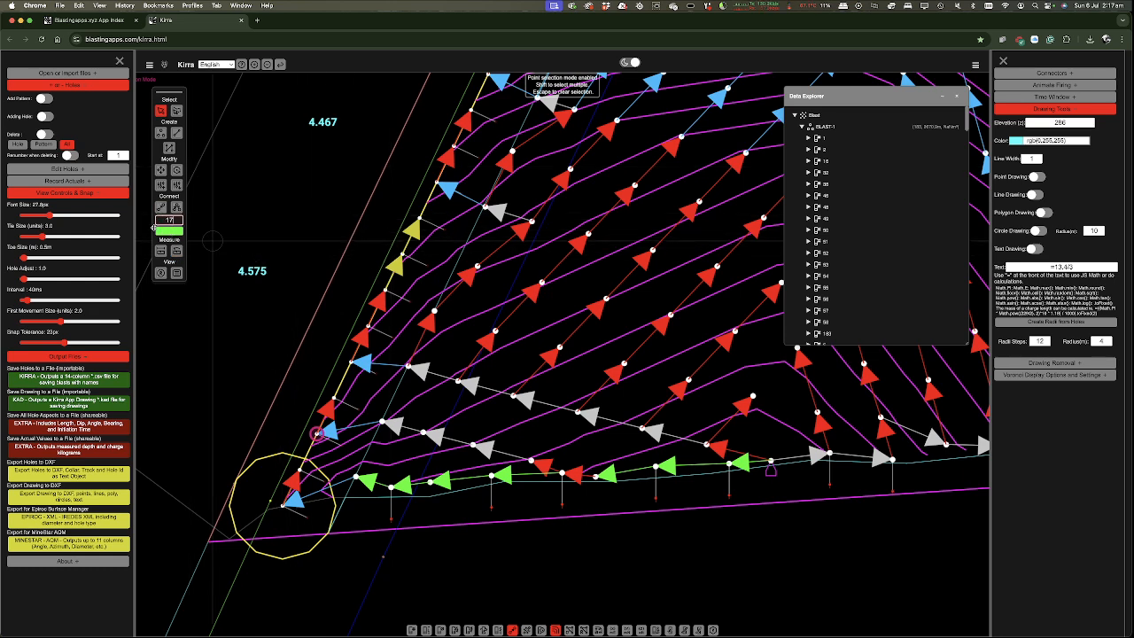
# - Retie the slanted edge row section by section, including its two yellow ties, with red 25 ms multi-hole connectors
pyautogui.click(169, 231)
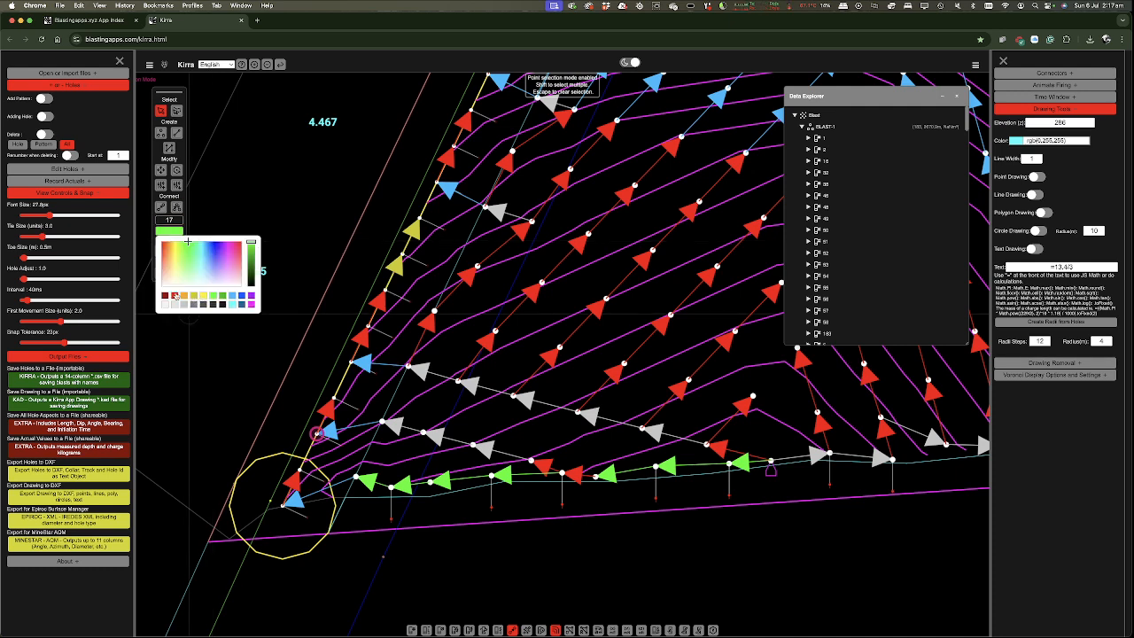
pyautogui.click(167, 220)
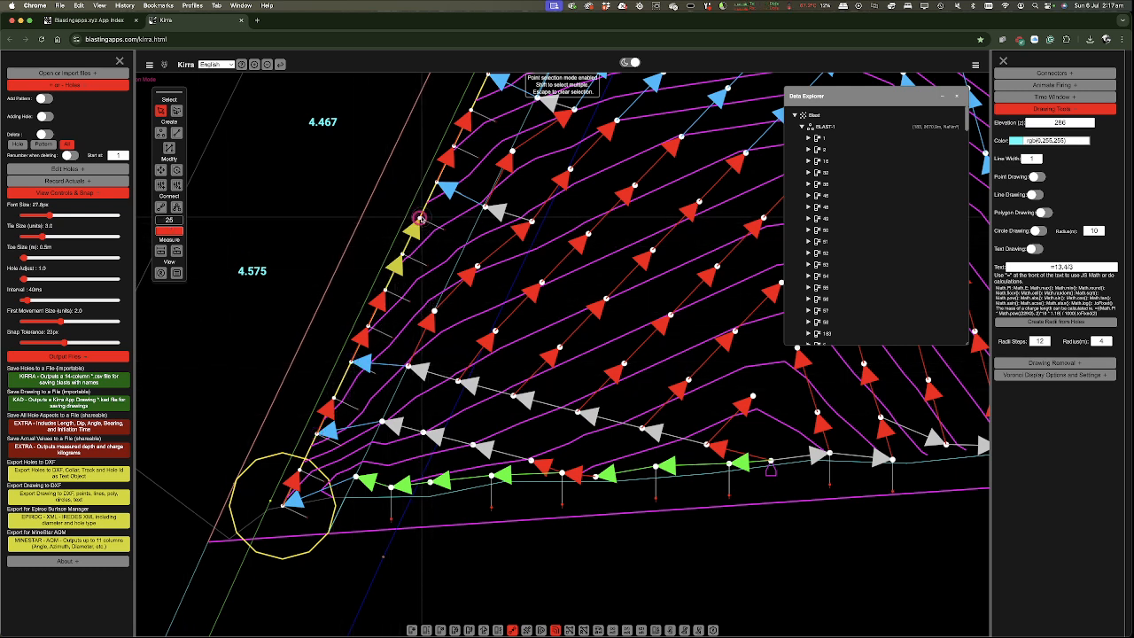
pyautogui.click(176, 207)
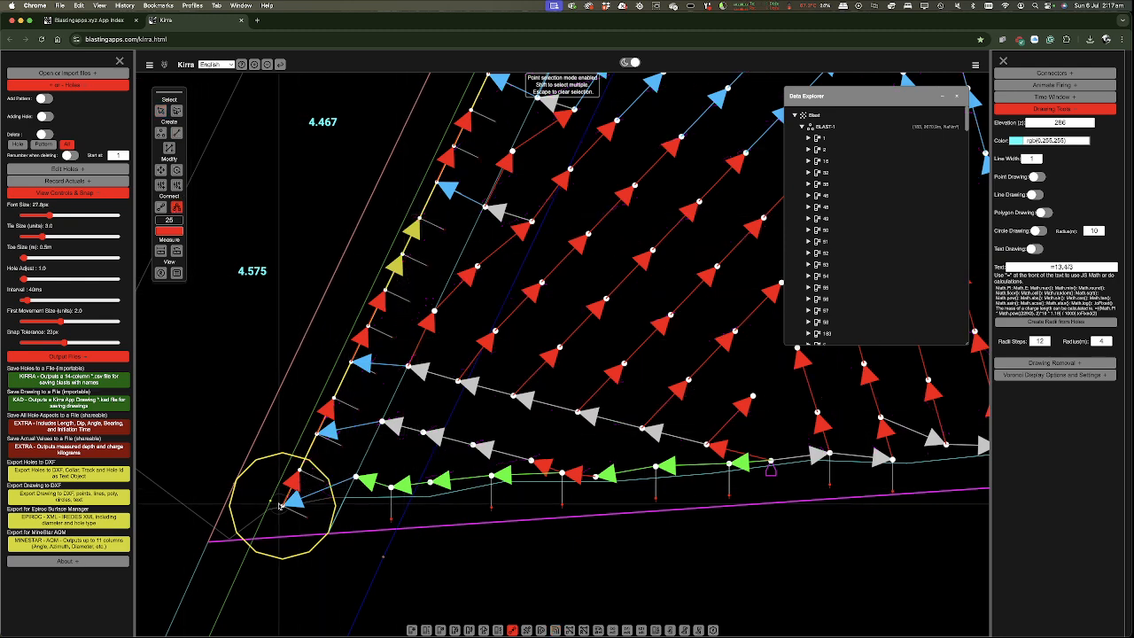
pyautogui.click(299, 471)
pyautogui.click(333, 397)
pyautogui.click(352, 361)
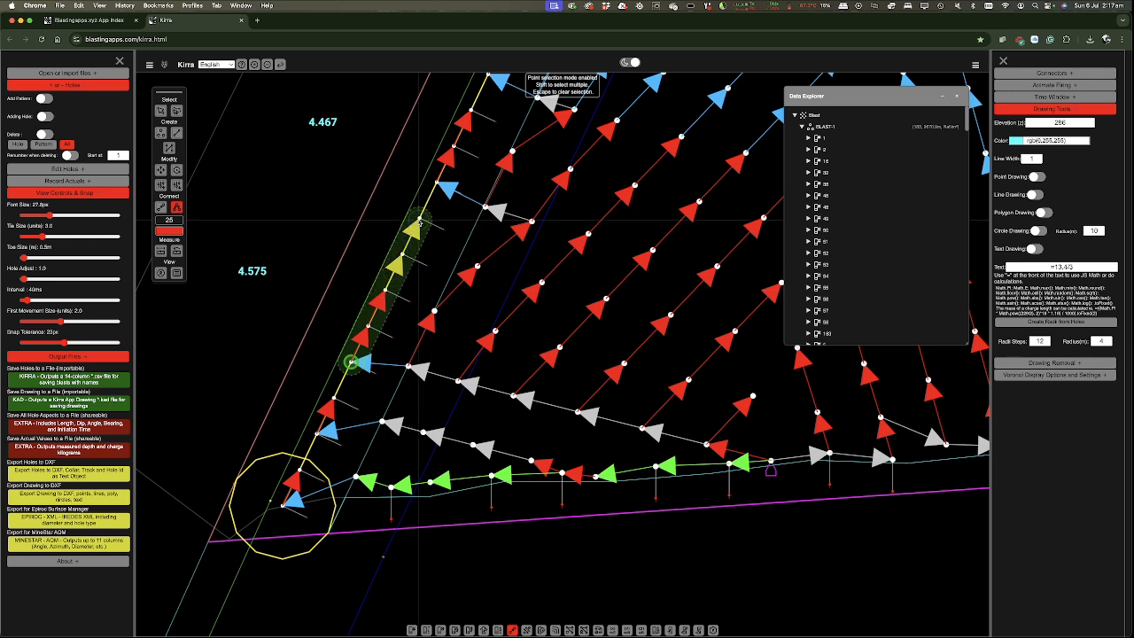
pyautogui.click(419, 217)
pyautogui.click(436, 183)
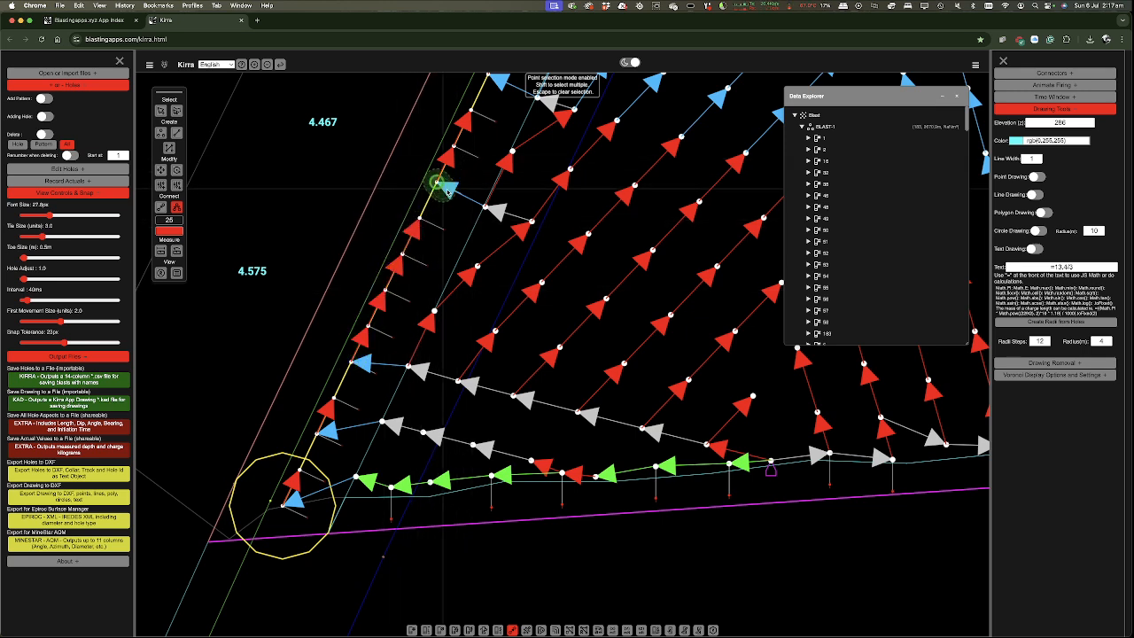
pyautogui.click(469, 110)
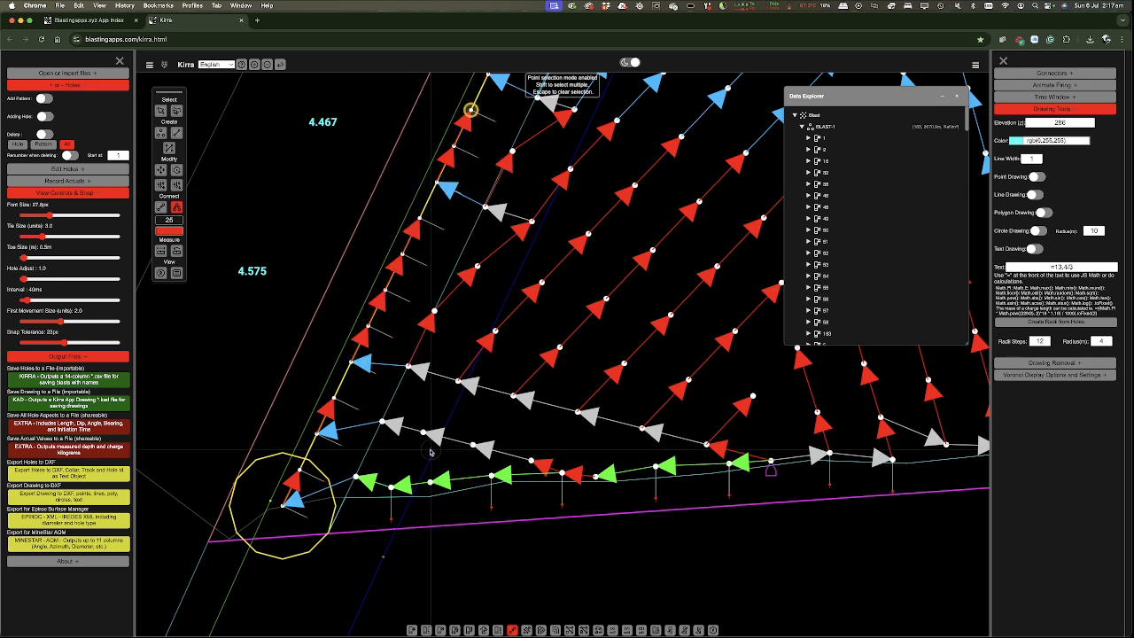
# - Collapse the BLAST-1 hole list and expand the drawing's Lines group in the Data Explorer
pyautogui.scroll(-3, 419, 483)
pyautogui.scroll(-2, 419, 483)
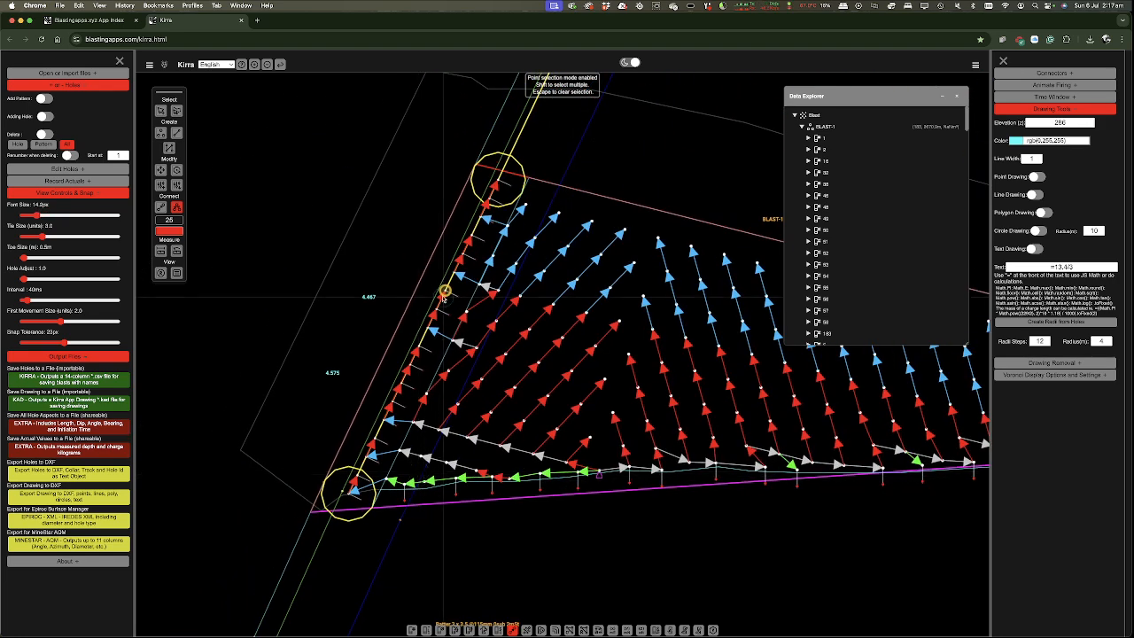
pyautogui.scroll(4, 455, 248)
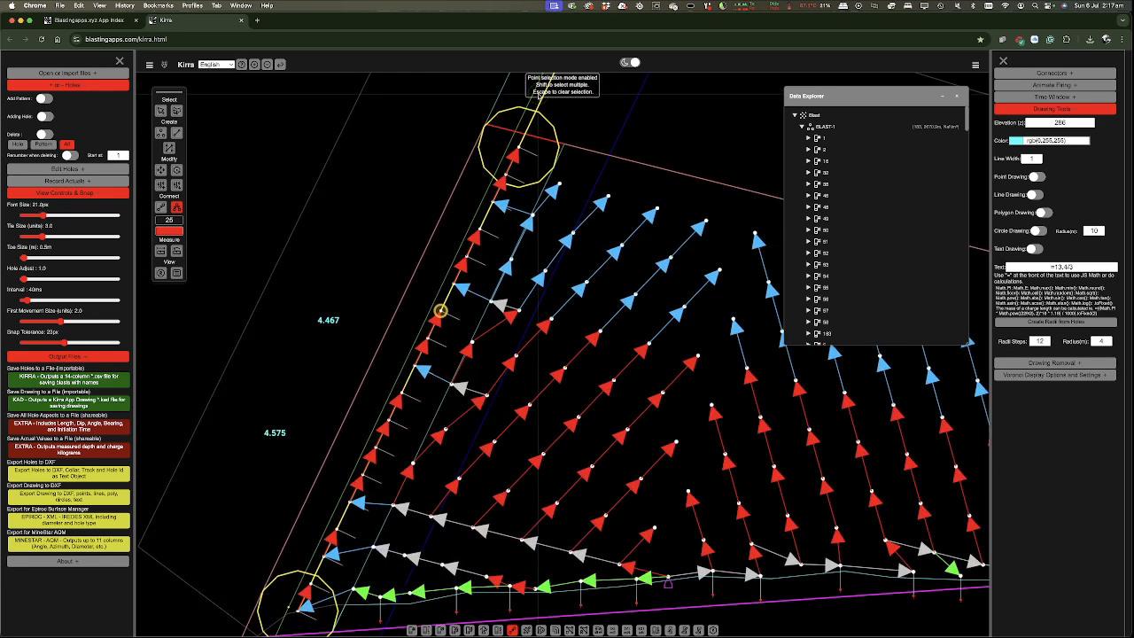
pyautogui.scroll(-1, 374, 459)
pyautogui.scroll(-1, 374, 459)
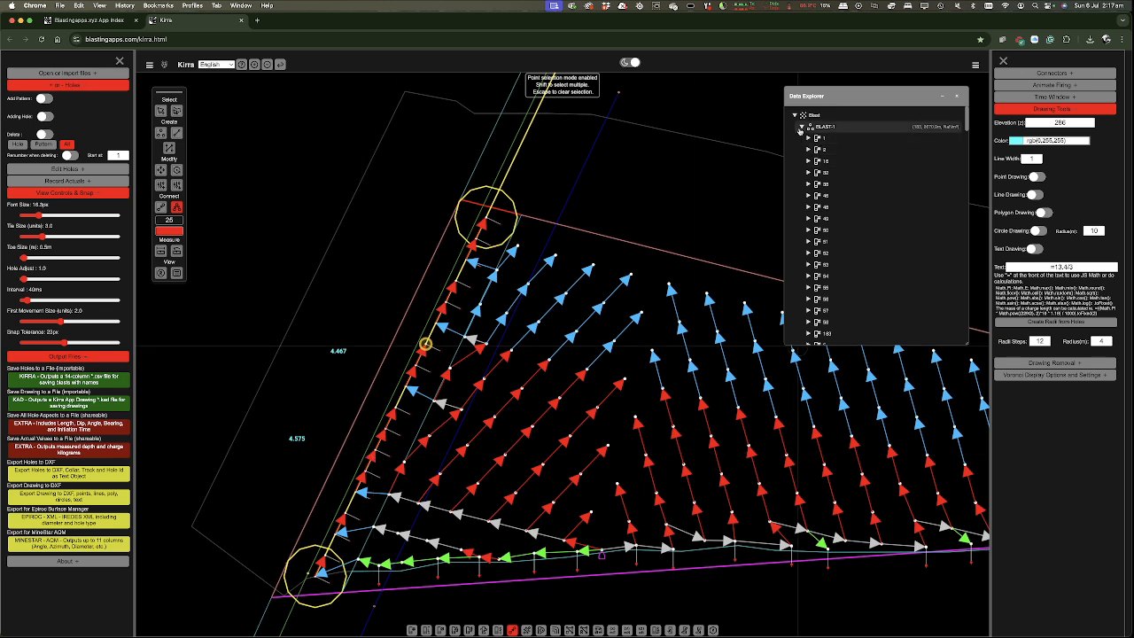
pyautogui.click(800, 126)
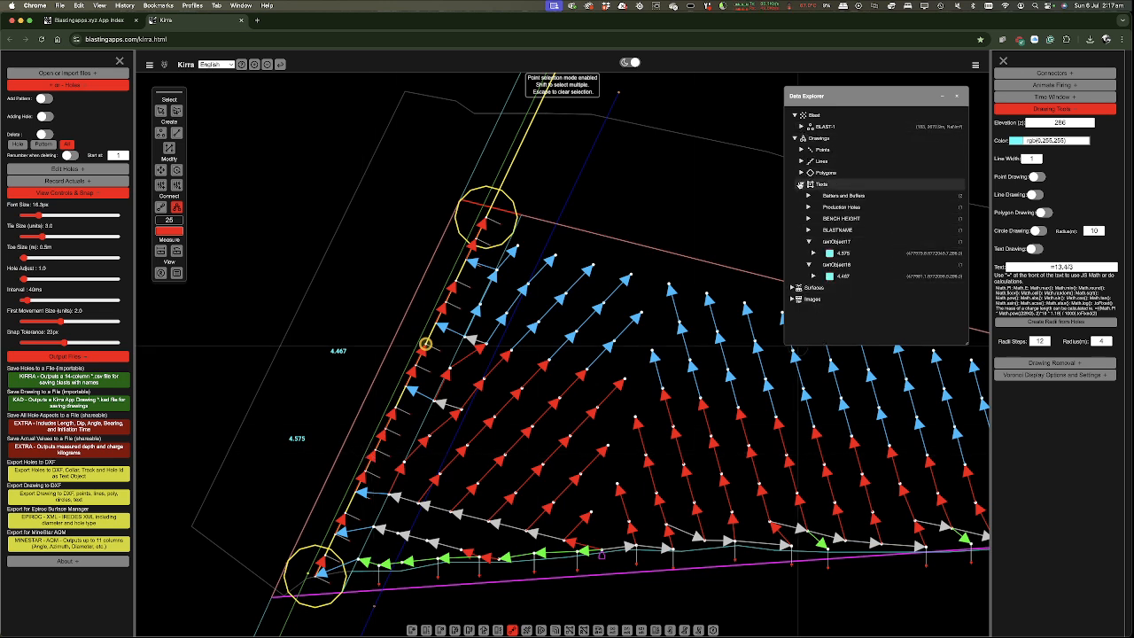
pyautogui.click(801, 161)
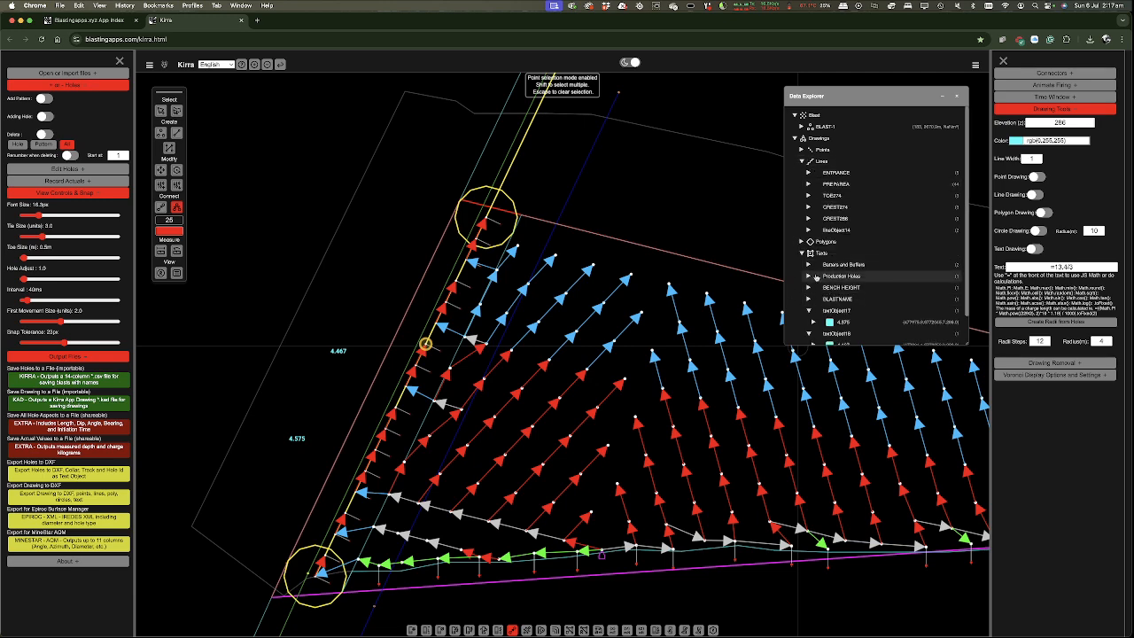
pyautogui.scroll(-1, 827, 263)
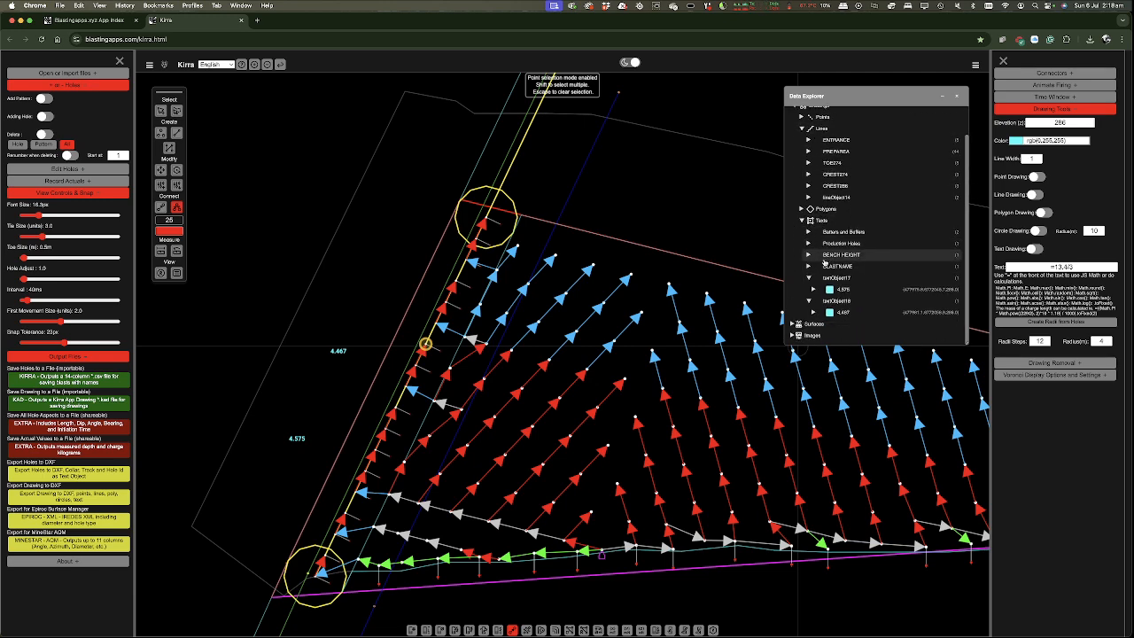
pyautogui.scroll(1, 823, 262)
pyautogui.scroll(1, 828, 229)
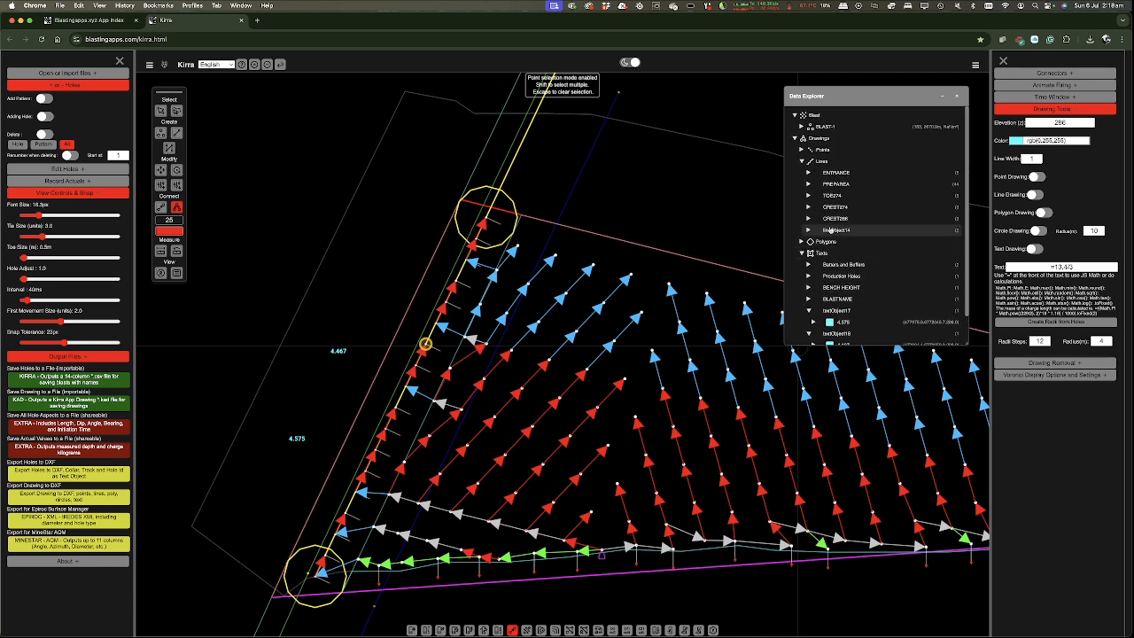
# - Recolour both points of the yellow line lineObject14 along the edge row dark grey
pyautogui.click(808, 230)
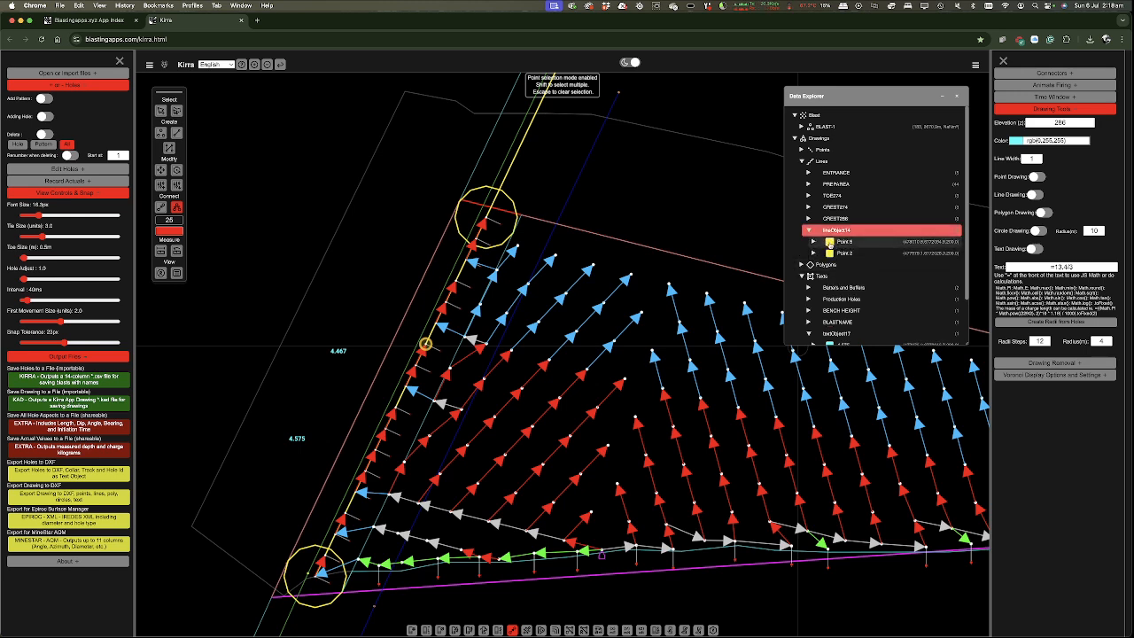
pyautogui.click(829, 242)
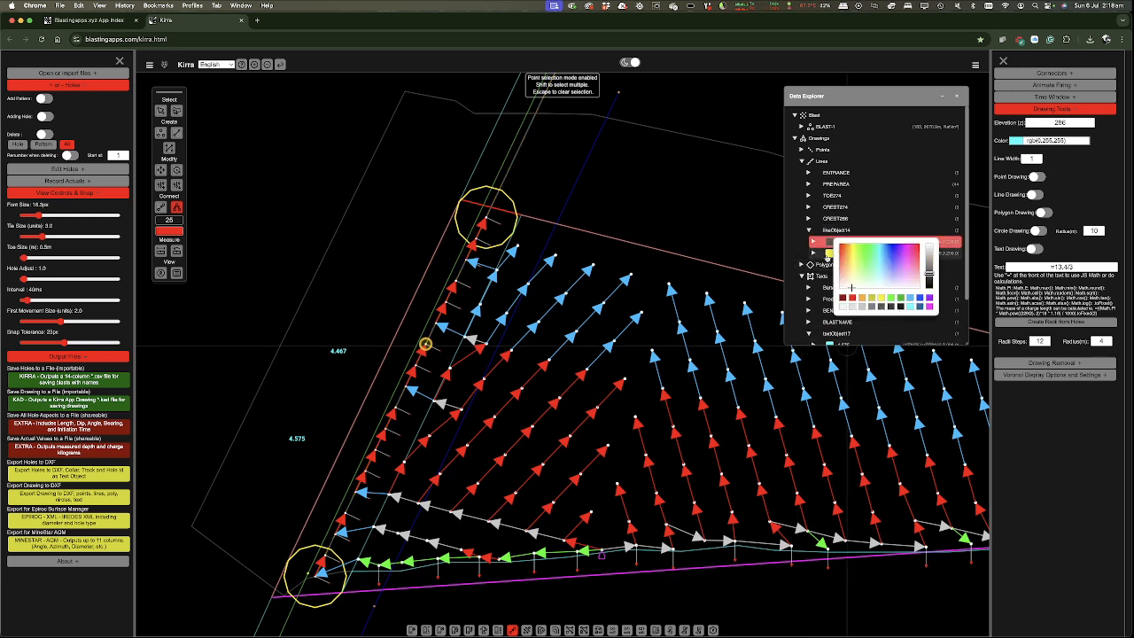
pyautogui.click(829, 253)
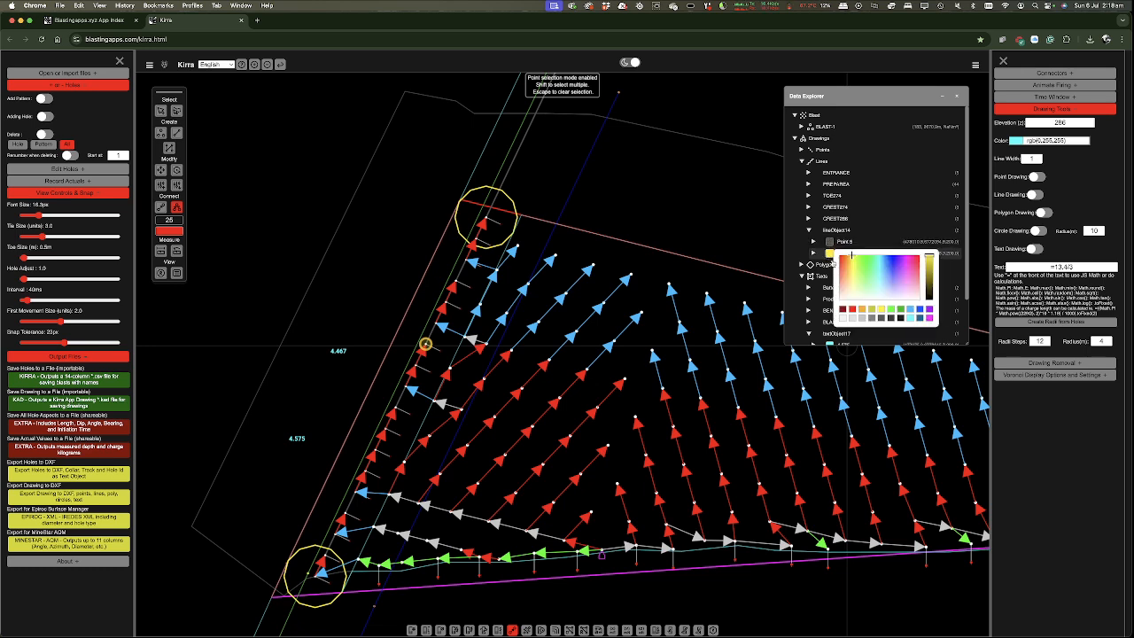
pyautogui.click(879, 320)
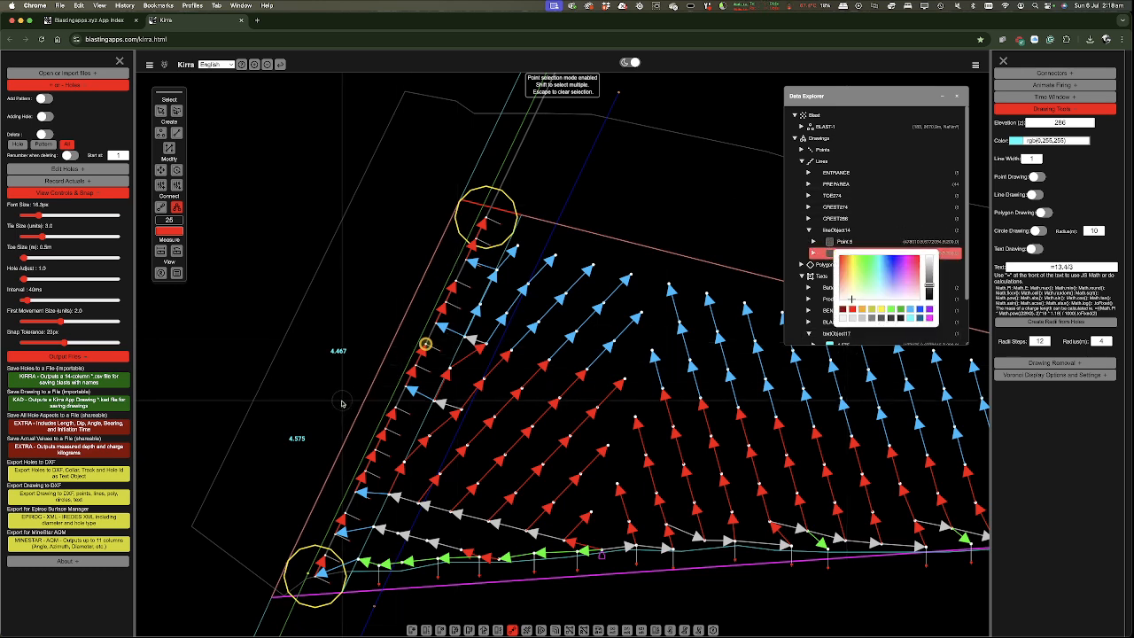
# - Expand the drawing's Polygons group and collapse the entries of the two numeric text objects, 4.575 and 4.467
pyautogui.click(801, 264)
pyautogui.scroll(-3, 867, 300)
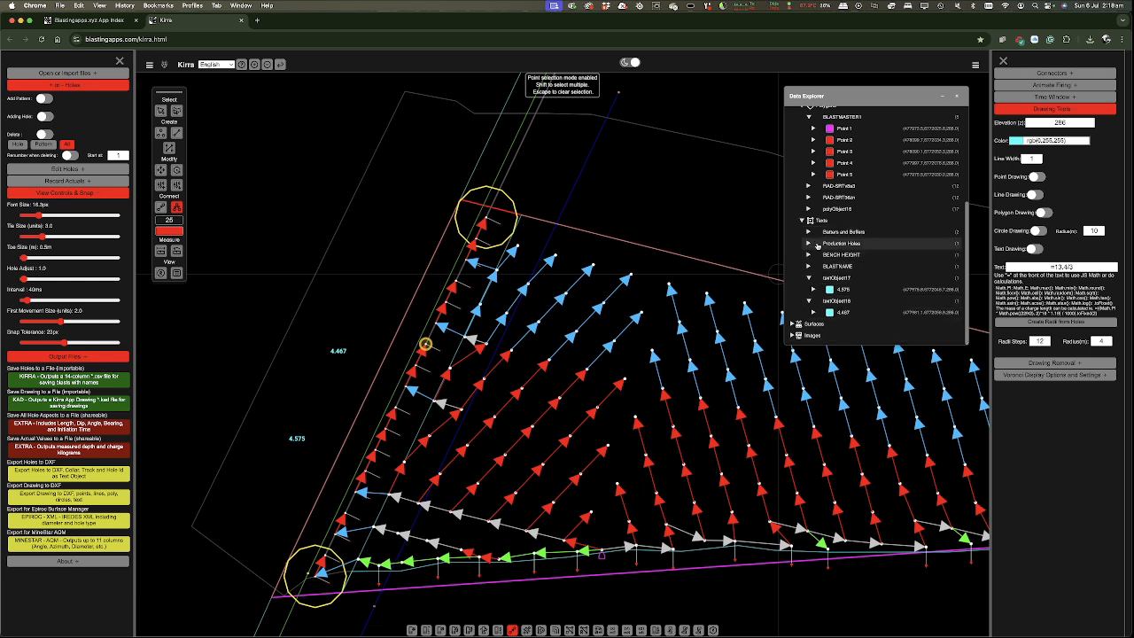
pyautogui.click(808, 301)
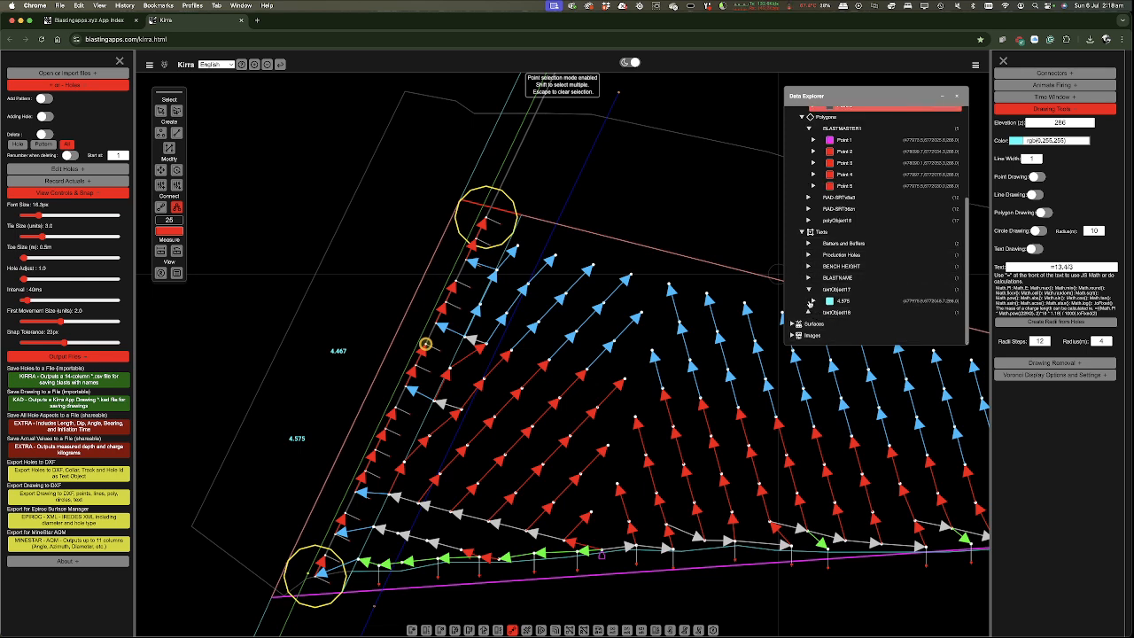
pyautogui.click(808, 289)
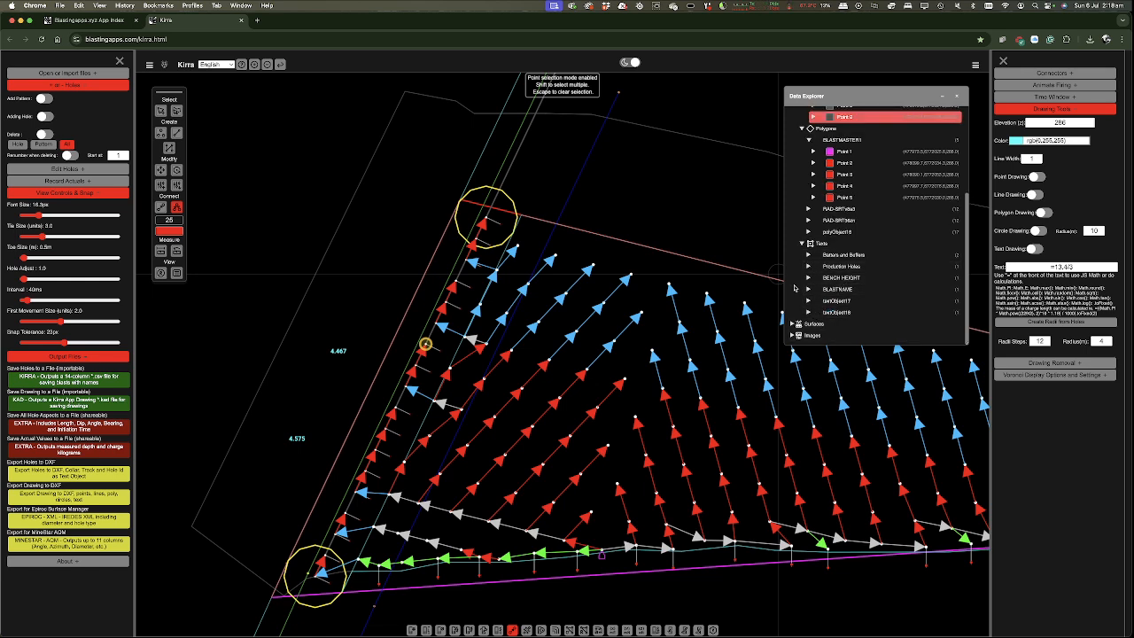
# - Make the first yellow RAD radius polygon dark grey with line width 1, applied to all its elements
pyautogui.click(810, 210)
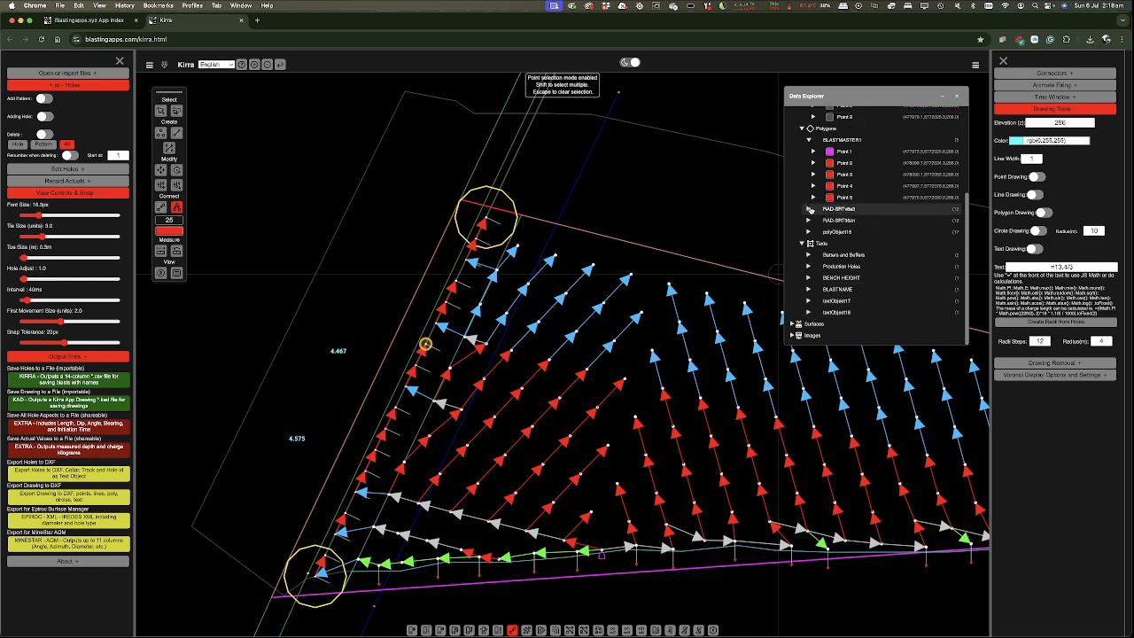
pyautogui.click(828, 209)
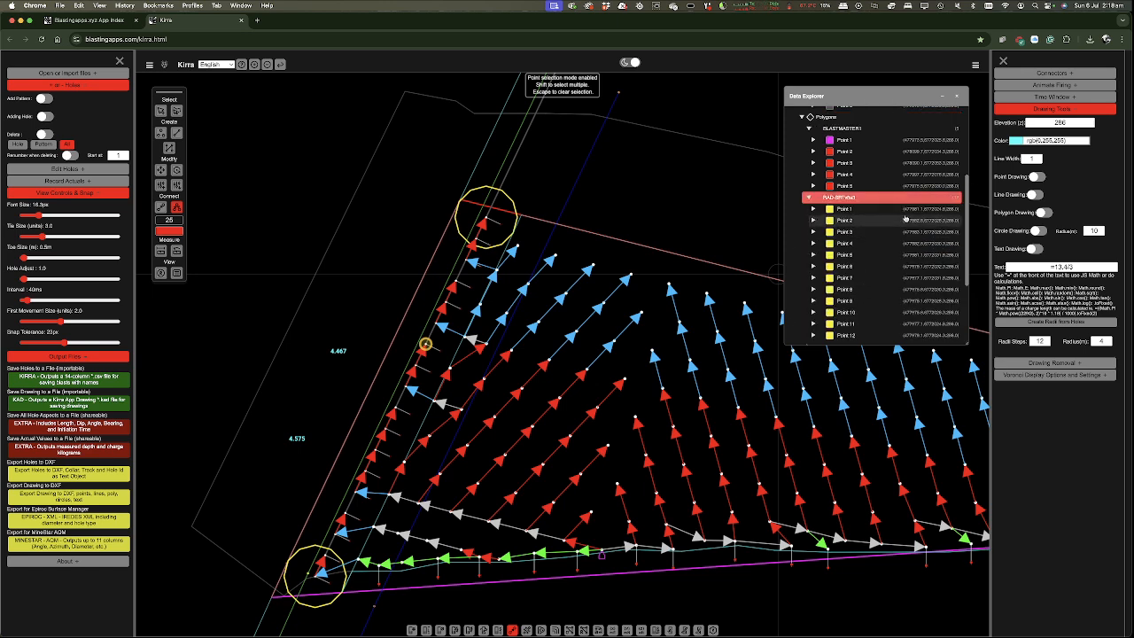
pyautogui.doubleClick(840, 209)
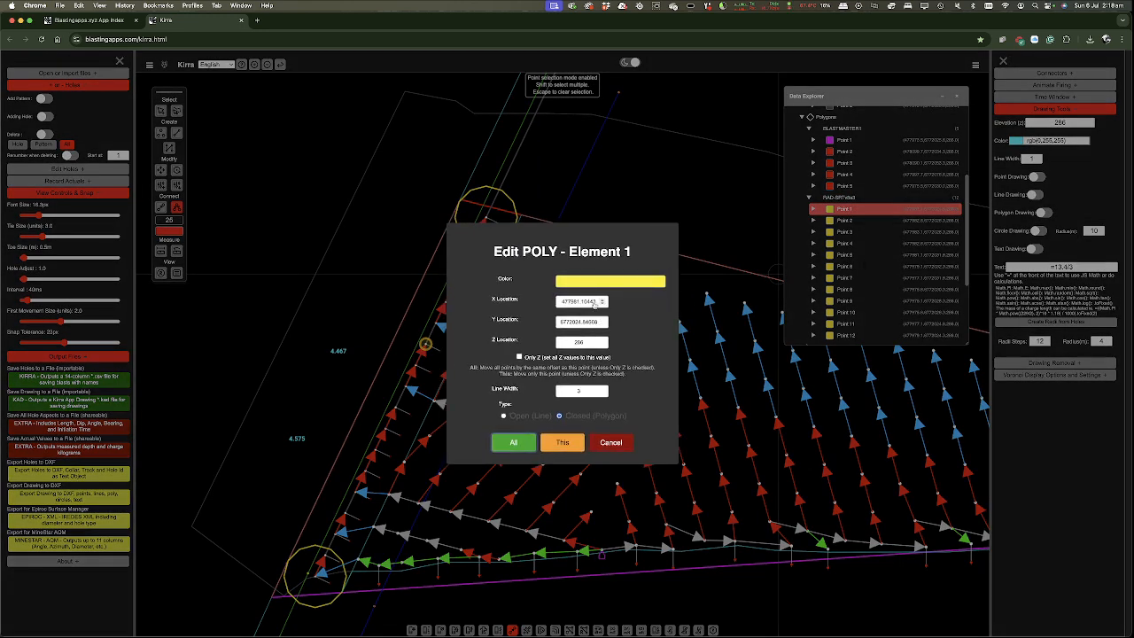
pyautogui.click(596, 284)
pyautogui.click(604, 357)
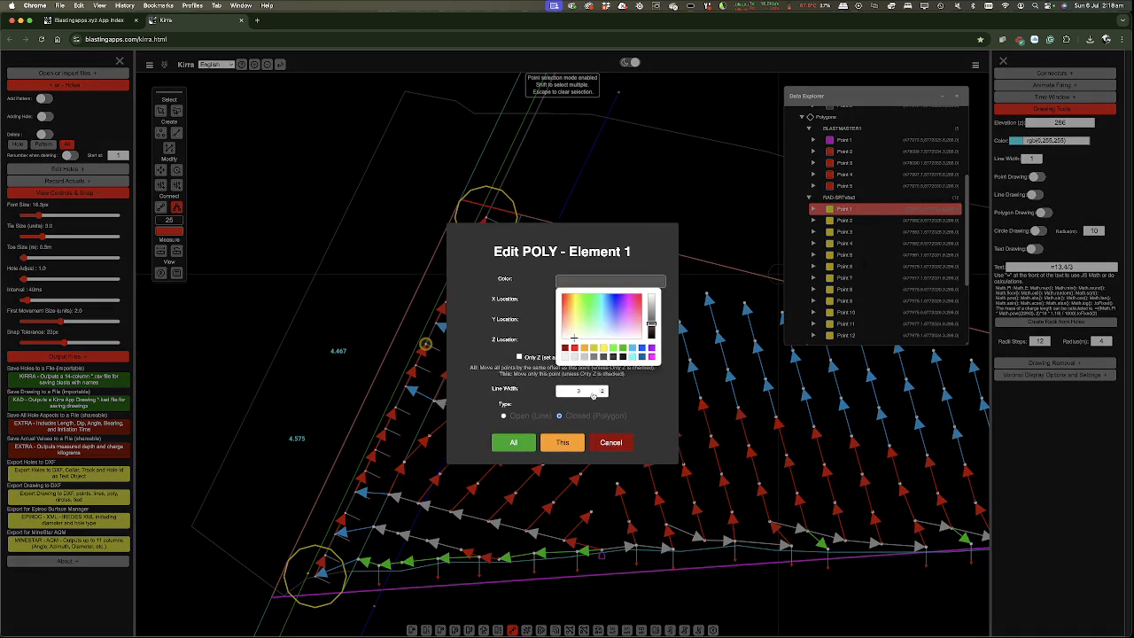
pyautogui.click(556, 390)
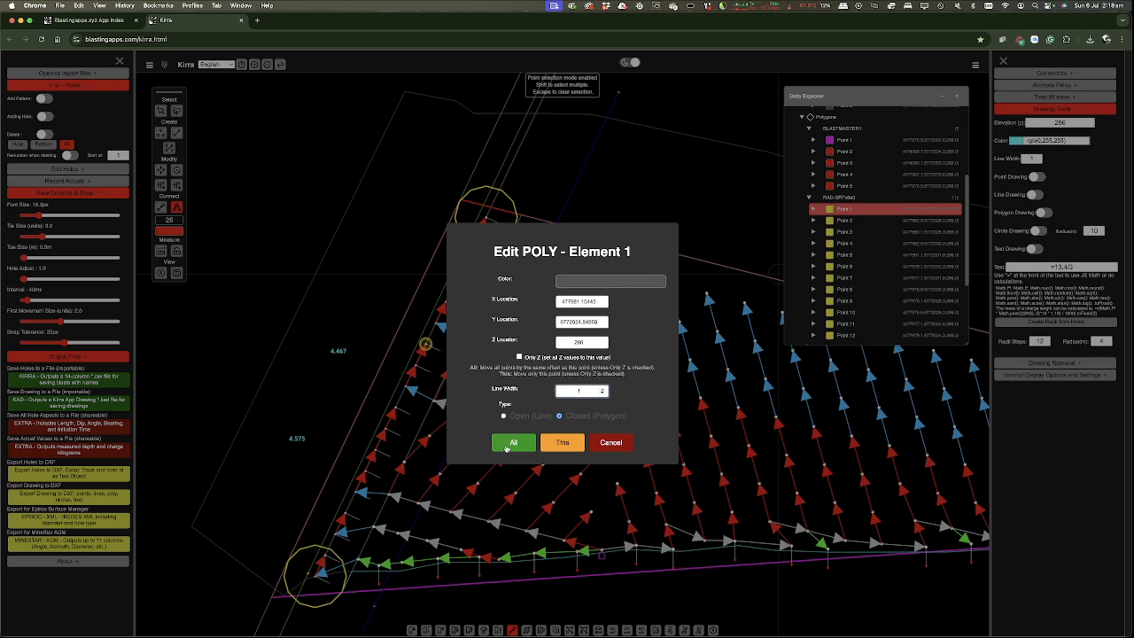
pyautogui.click(513, 442)
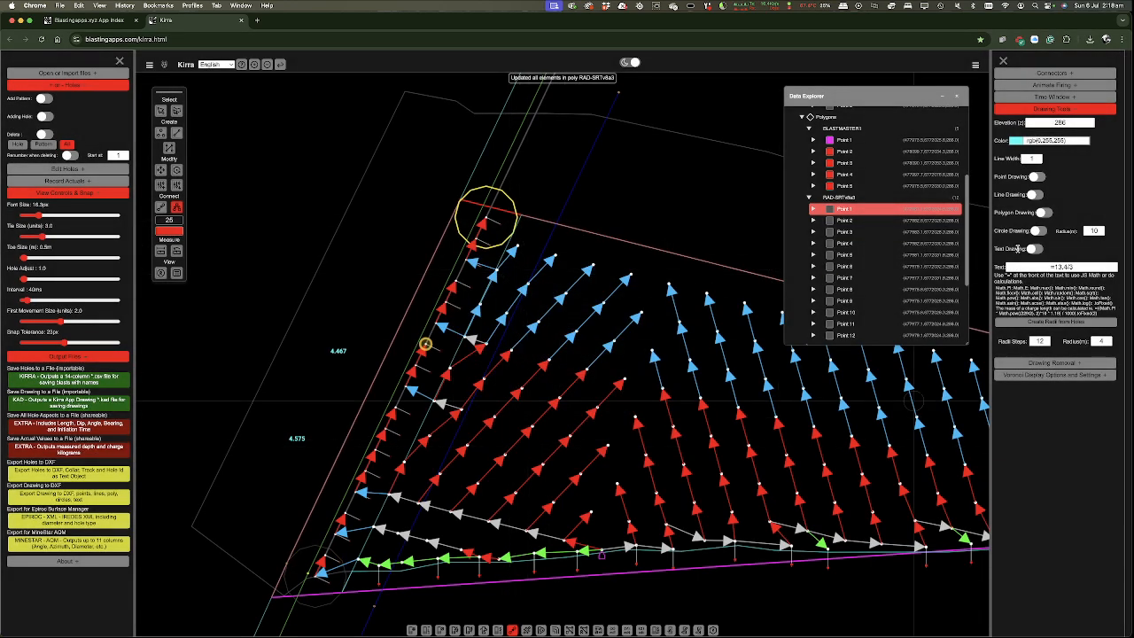
# - Make the second yellow RAD radius polygon dark grey with line width 1 on all elements, and clear the selection
pyautogui.click(808, 198)
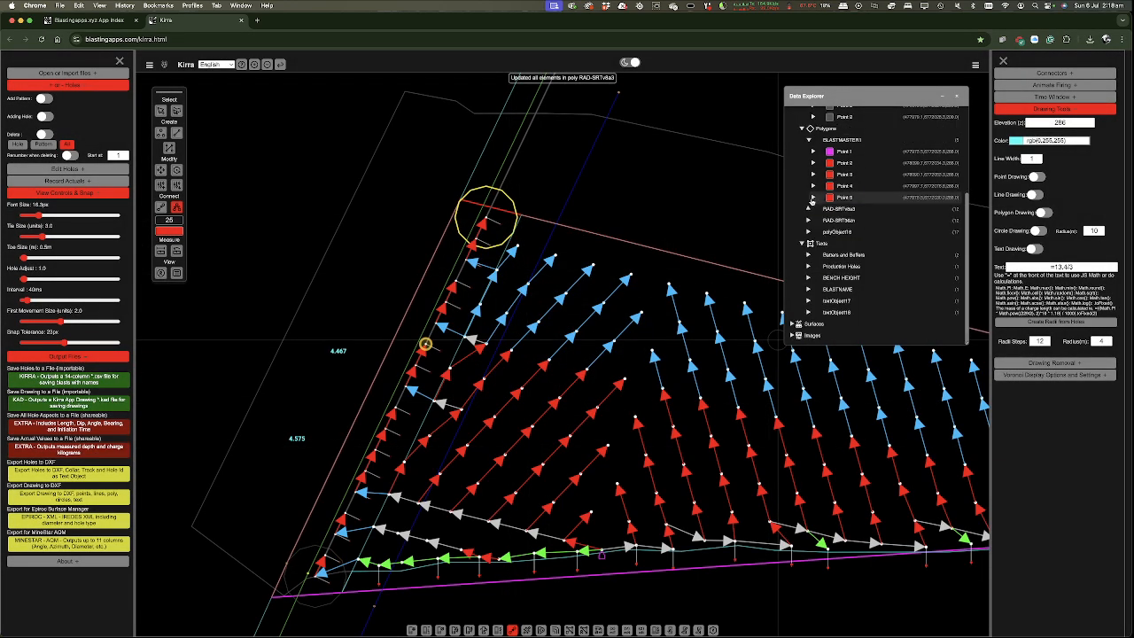
pyautogui.click(837, 220)
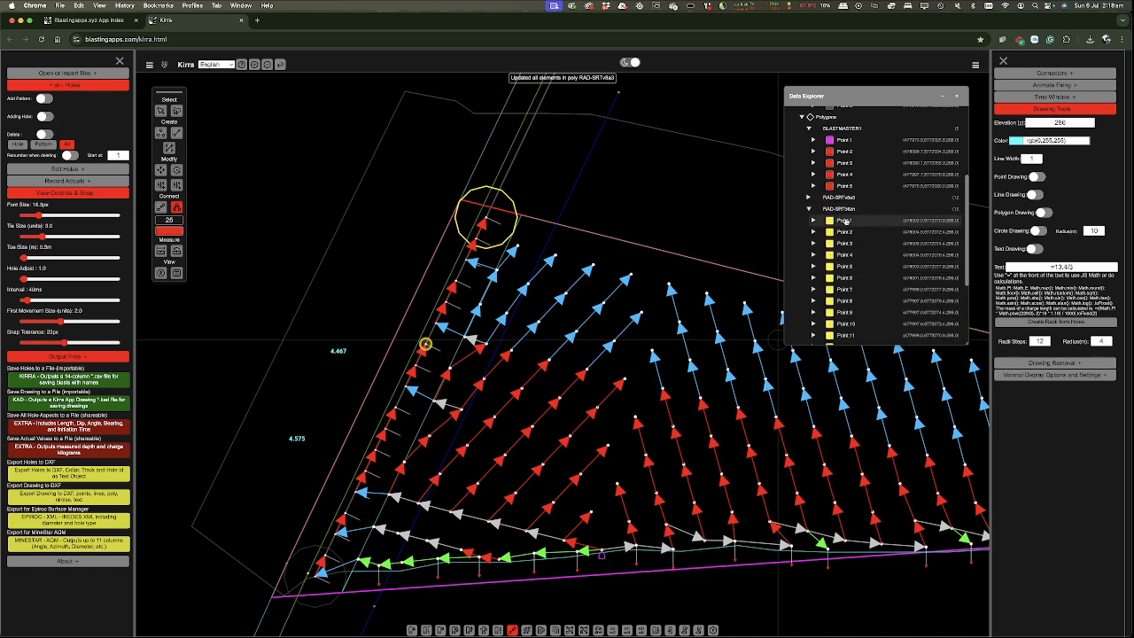
pyautogui.click(870, 271)
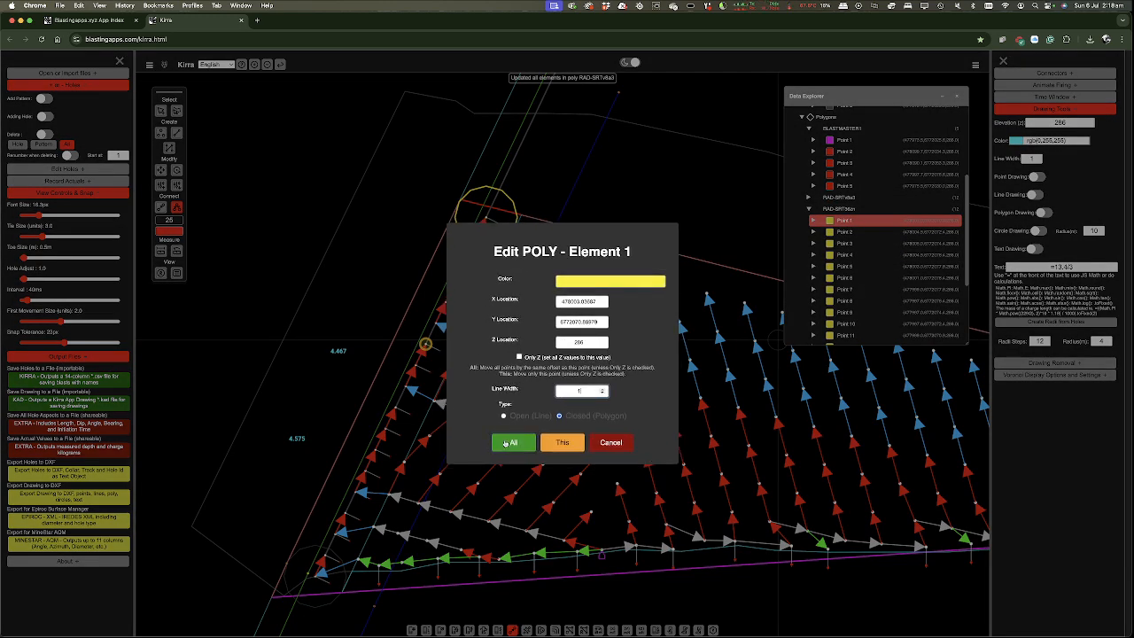
pyautogui.click(623, 280)
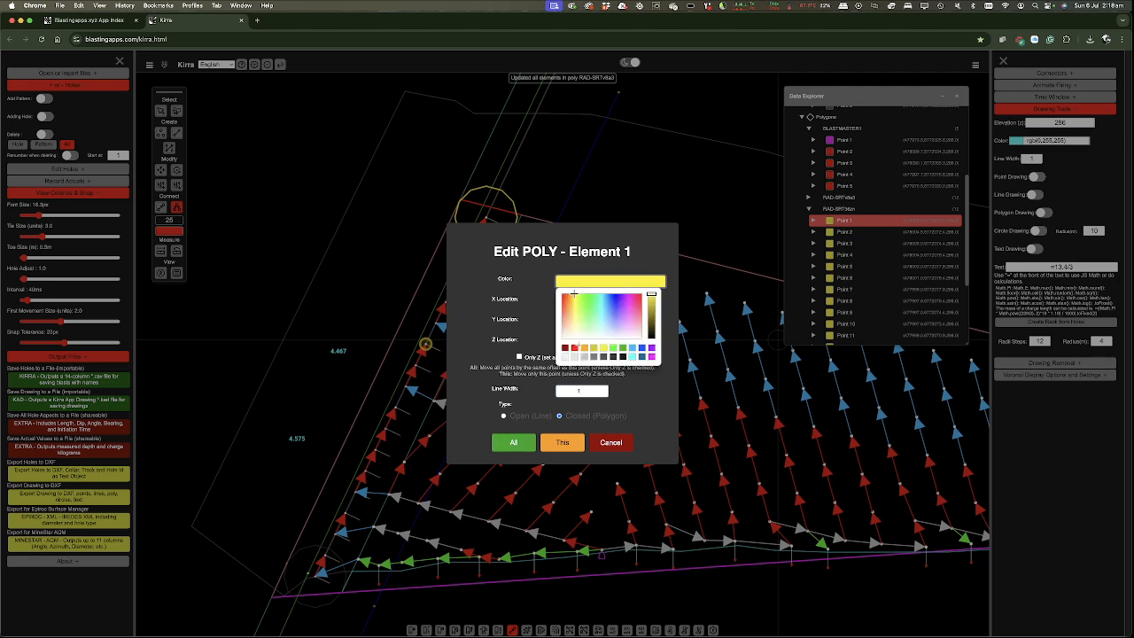
pyautogui.click(601, 357)
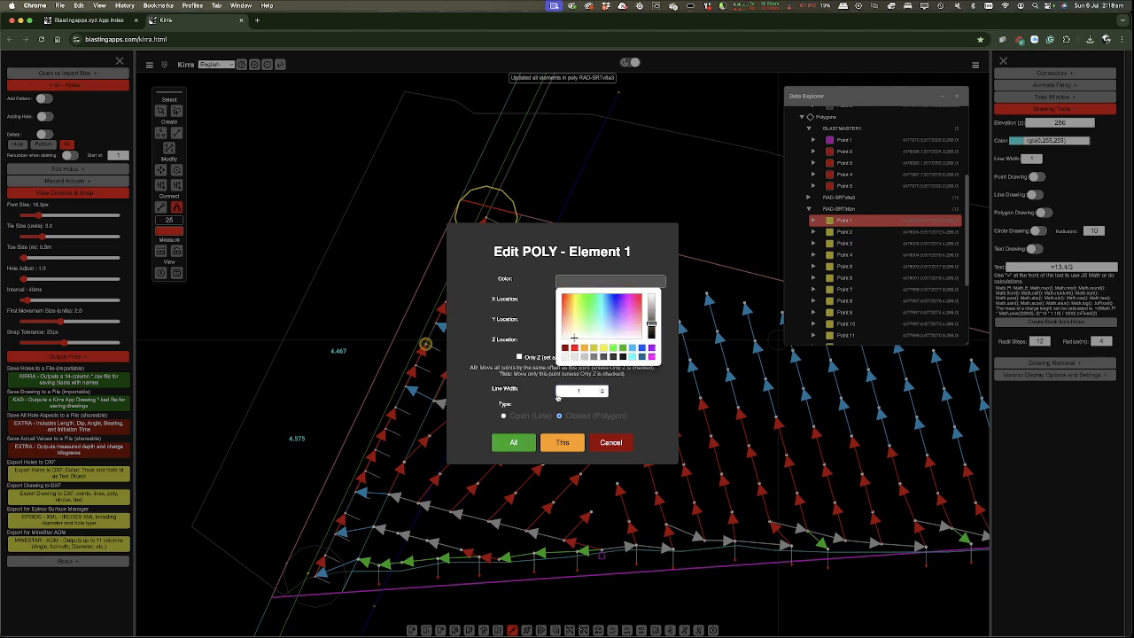
pyautogui.click(515, 443)
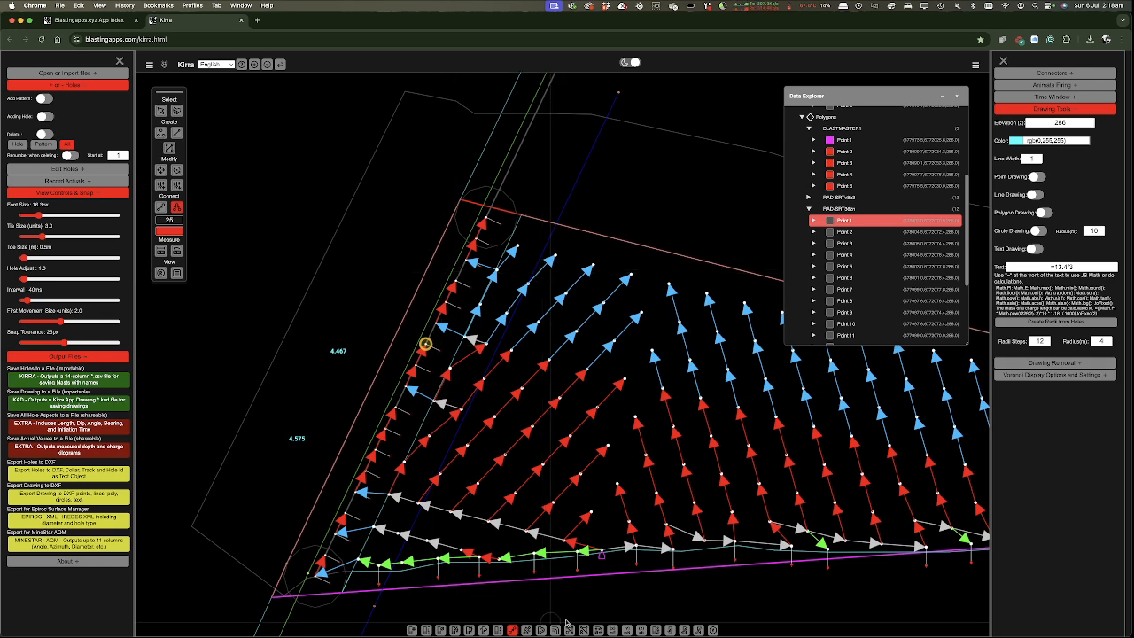
pyautogui.click(612, 570)
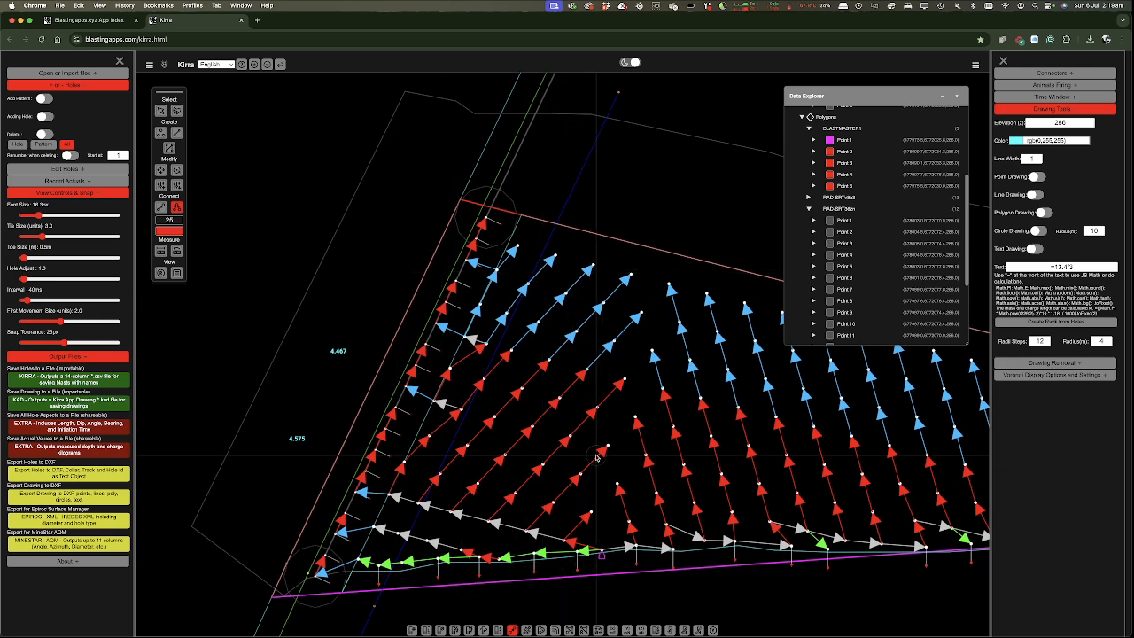
pyautogui.scroll(-10, 611, 505)
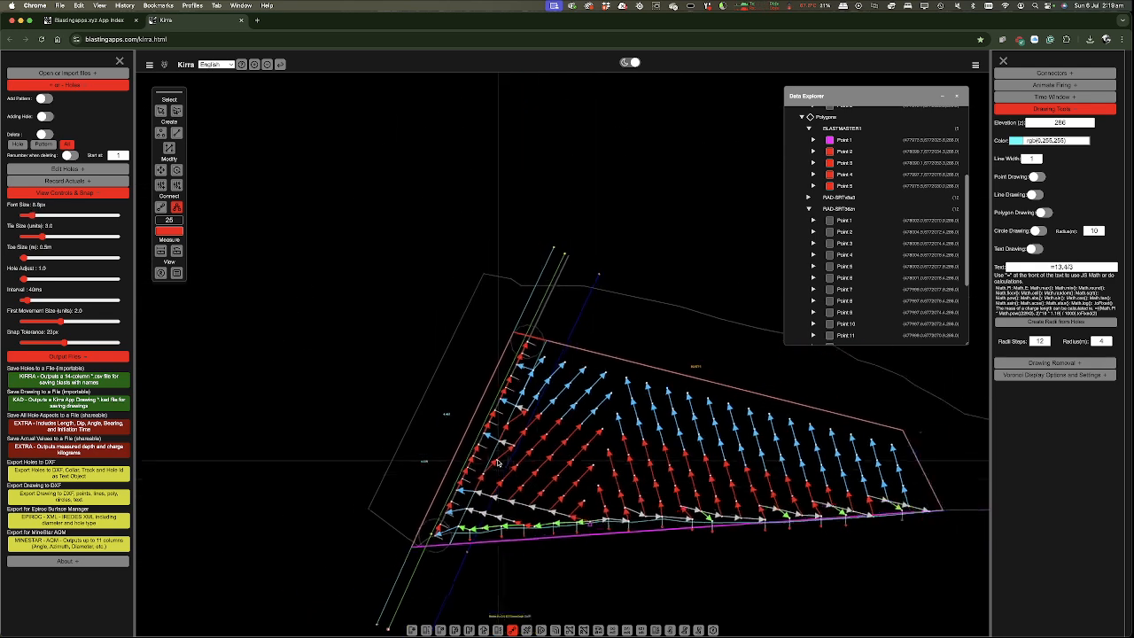
pyautogui.scroll(4, 499, 535)
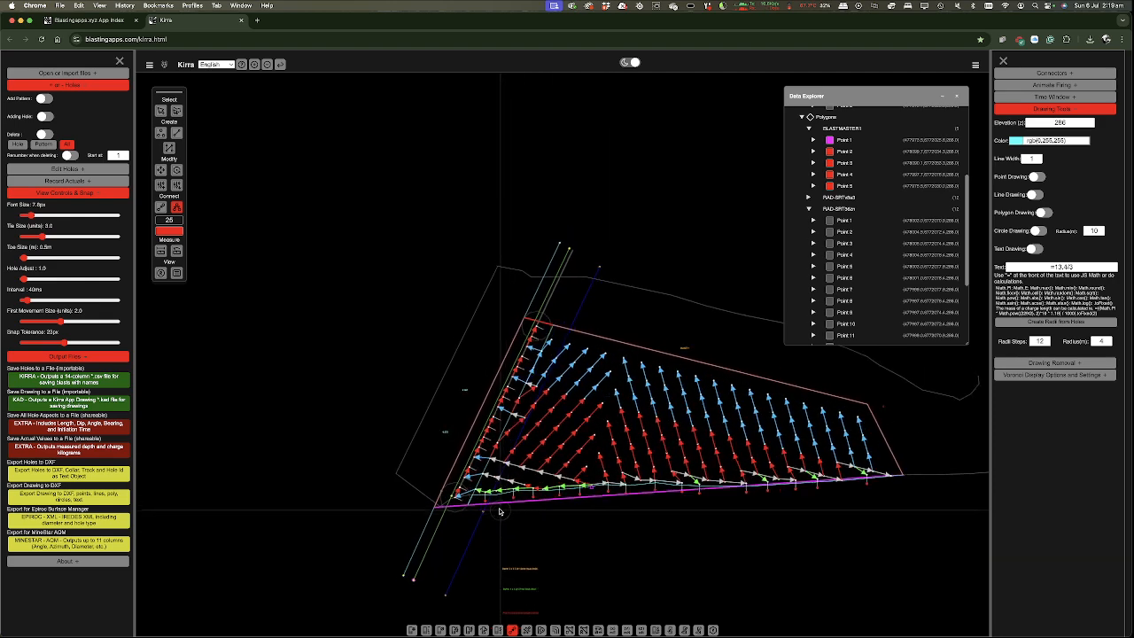
# - Show the firing time contours over the tied blast pattern and examine their spacing along the edge row
pyautogui.scroll(-1, 498, 512)
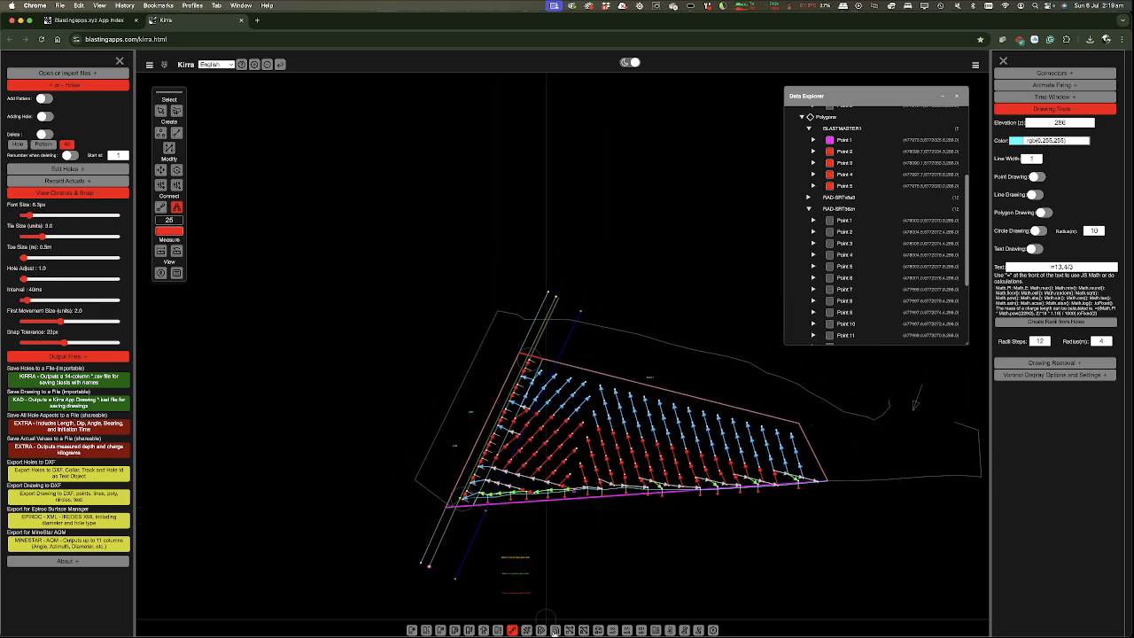
pyautogui.click(554, 630)
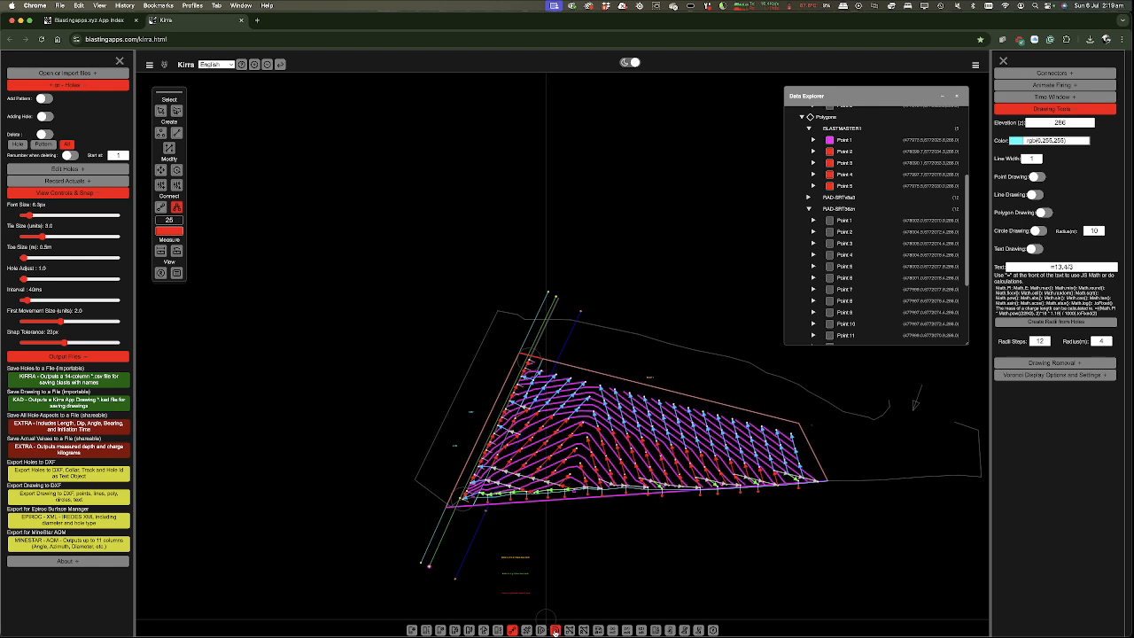
pyautogui.scroll(10, 487, 479)
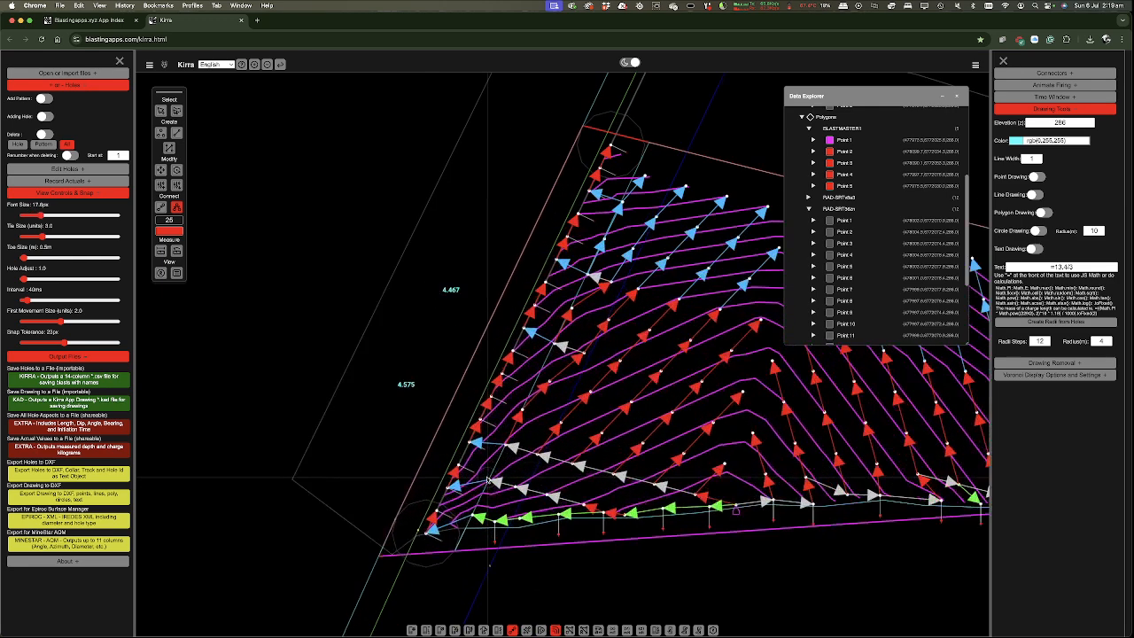
pyautogui.scroll(5, 487, 480)
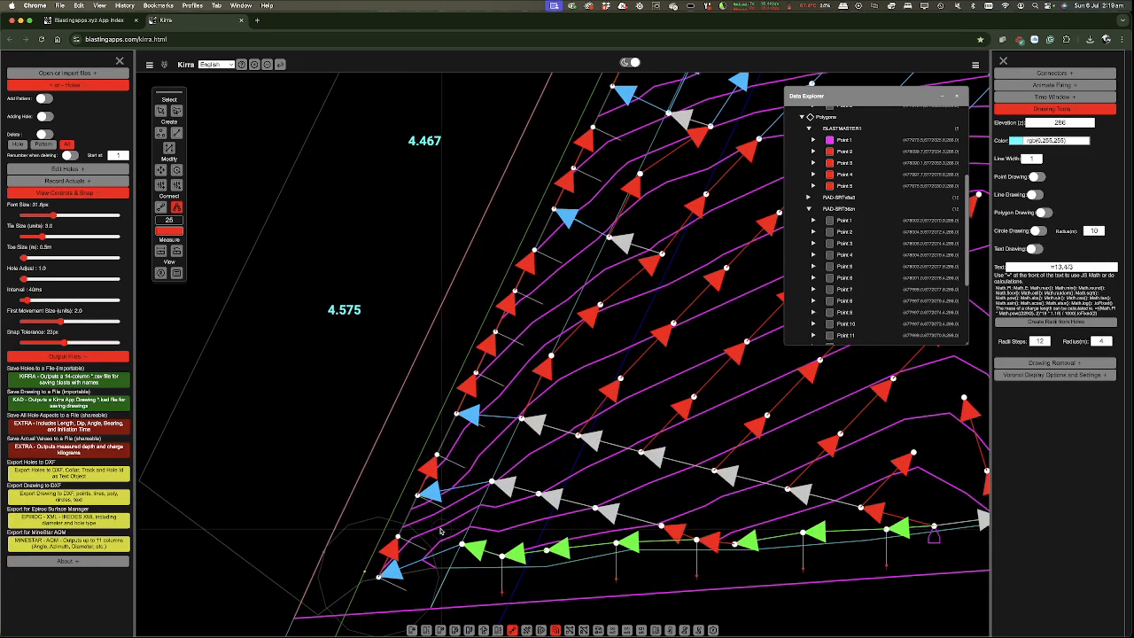
# - Overlay the slope and burden relief maps on the blast pattern and examine the relief along the edge row and across the blast
pyautogui.click(570, 629)
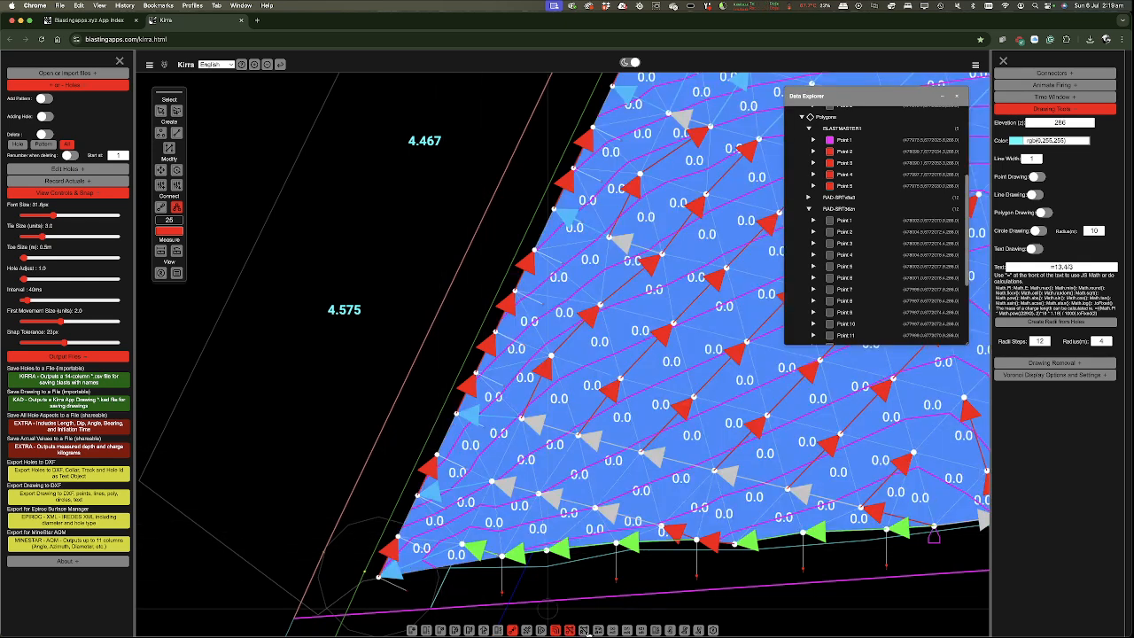
pyautogui.click(583, 630)
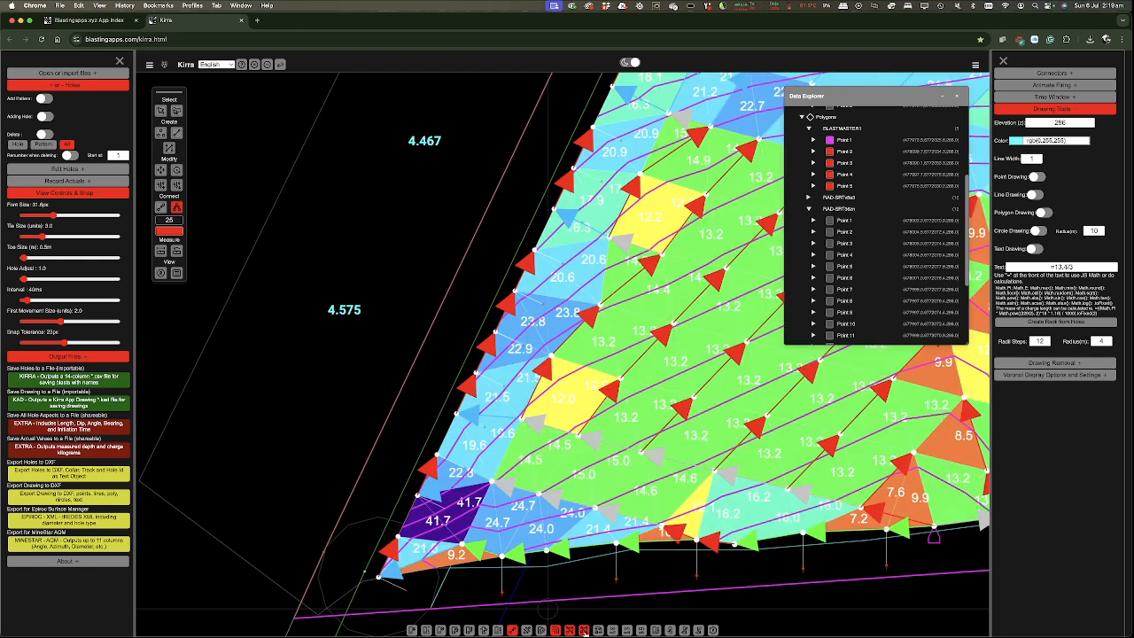
pyautogui.scroll(-10, 365, 402)
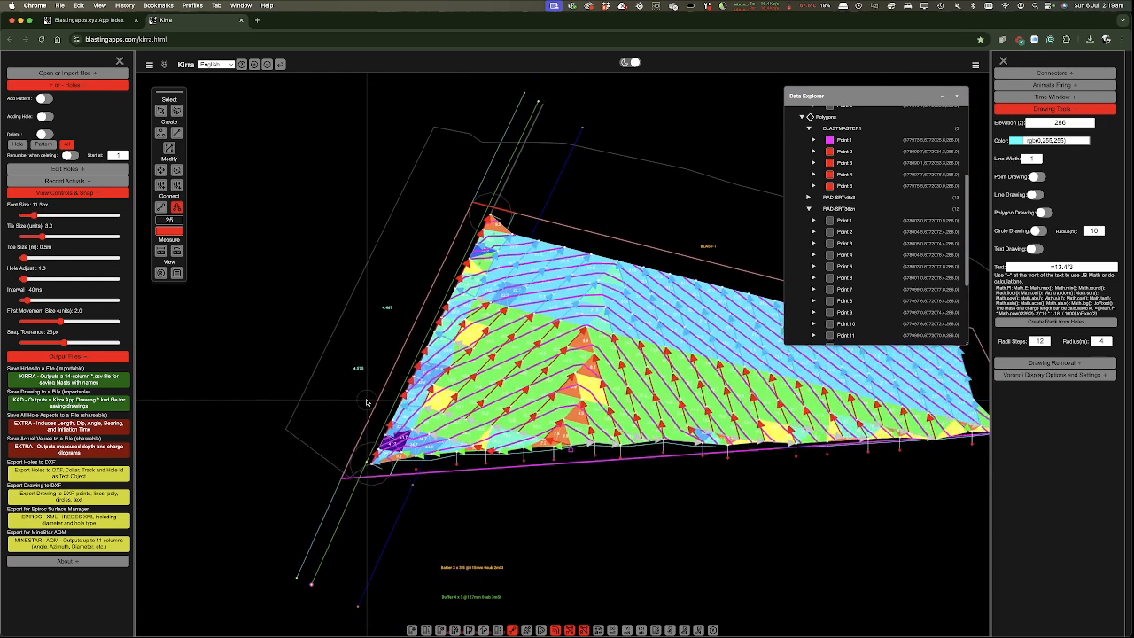
pyautogui.scroll(-5, 366, 402)
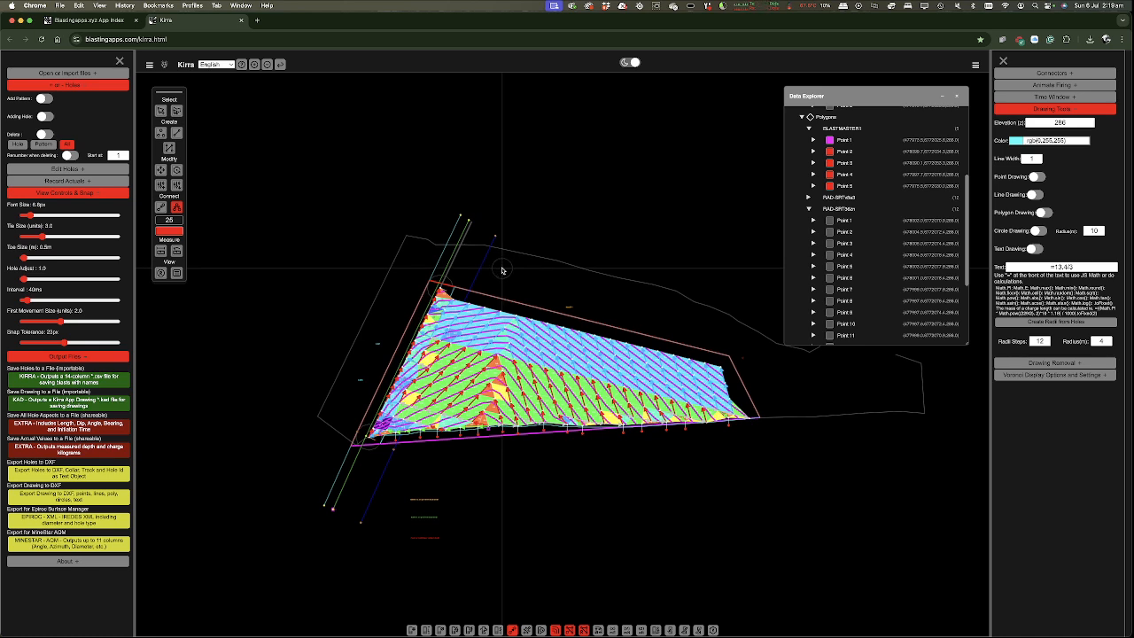
# - Hide the ties, time contours, slope map and burden relief map, leaving only the holes and drawing lines displayed
pyautogui.click(512, 630)
pyautogui.click(555, 630)
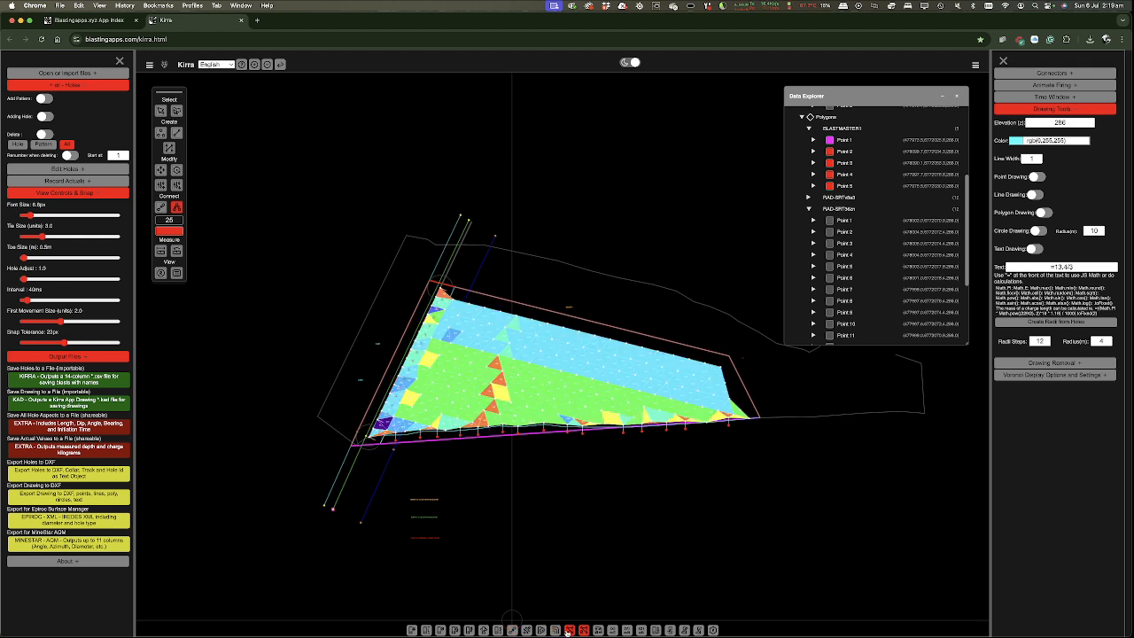
pyautogui.click(584, 630)
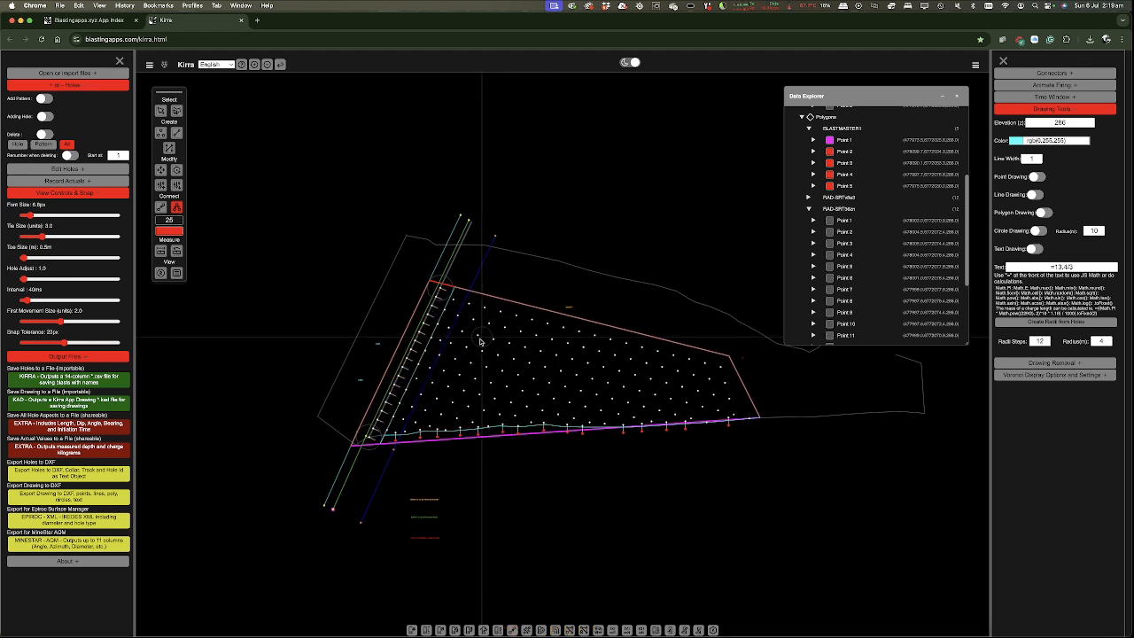
pyautogui.scroll(2, 477, 372)
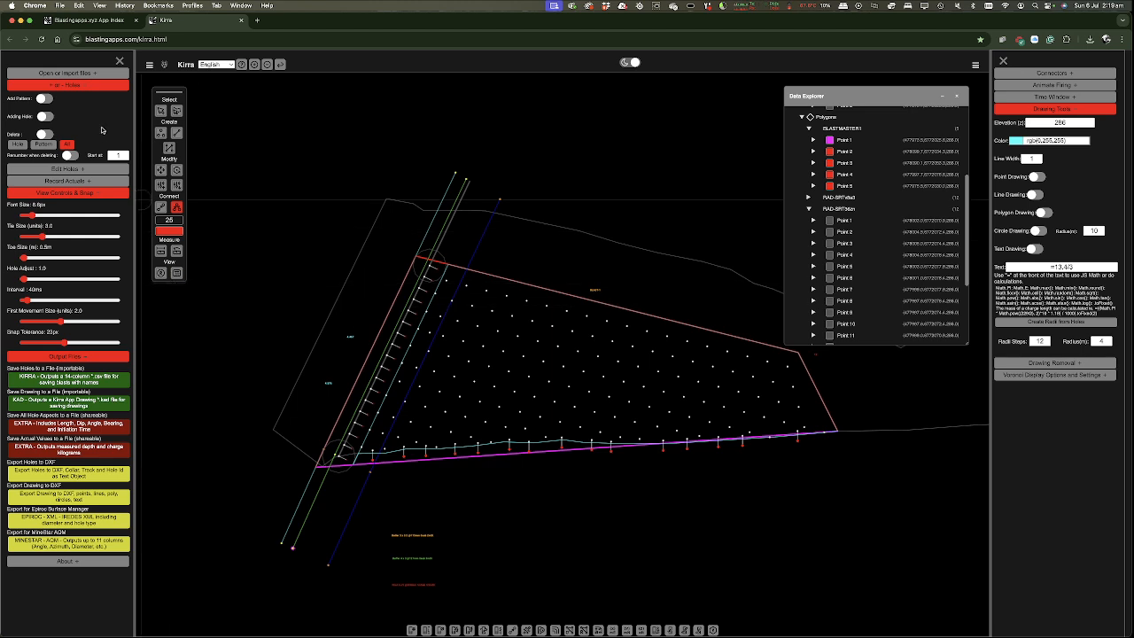
# - Import the GeoTIFF OBJ-geoTiff_mga50s.tif from the EXAMPLE-1 folder as the background image
pyautogui.click(88, 86)
pyautogui.click(76, 121)
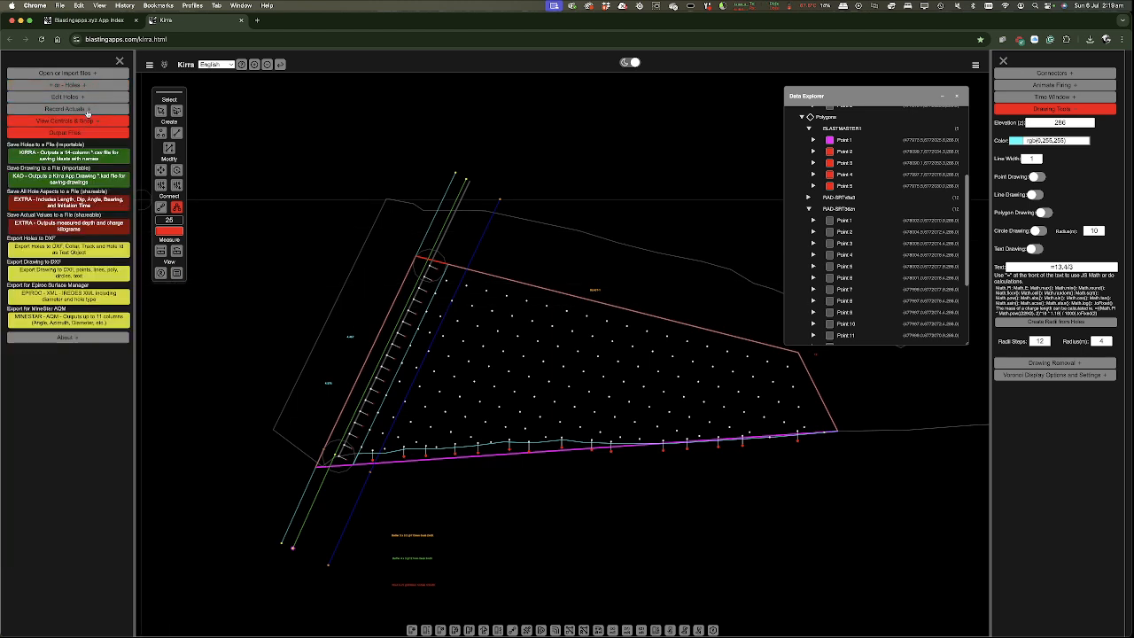
pyautogui.click(69, 73)
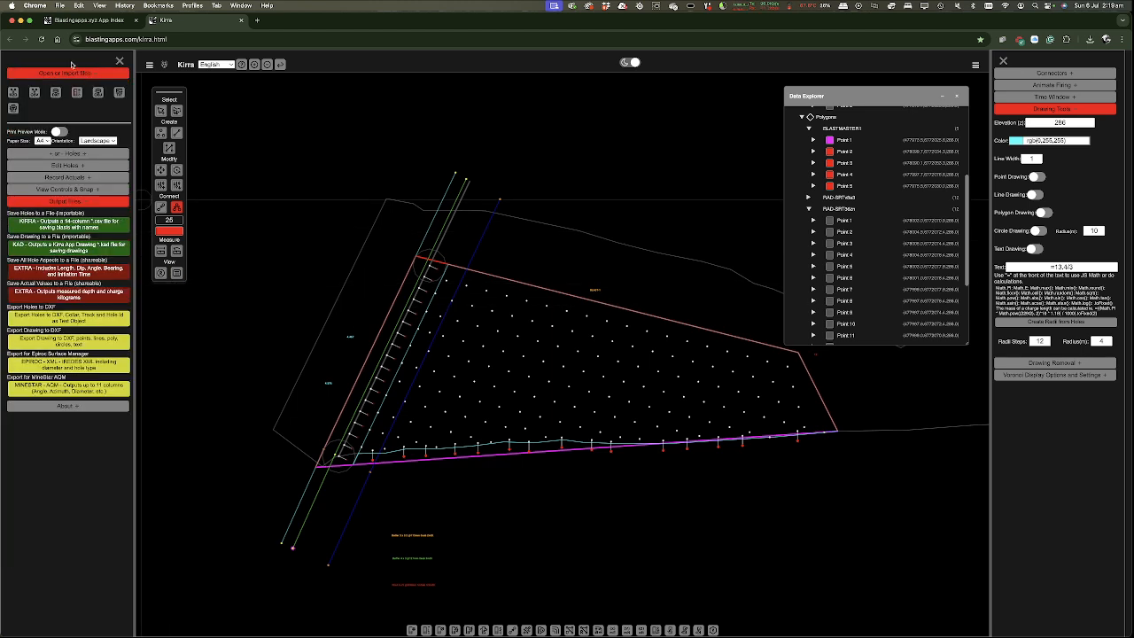
pyautogui.click(120, 93)
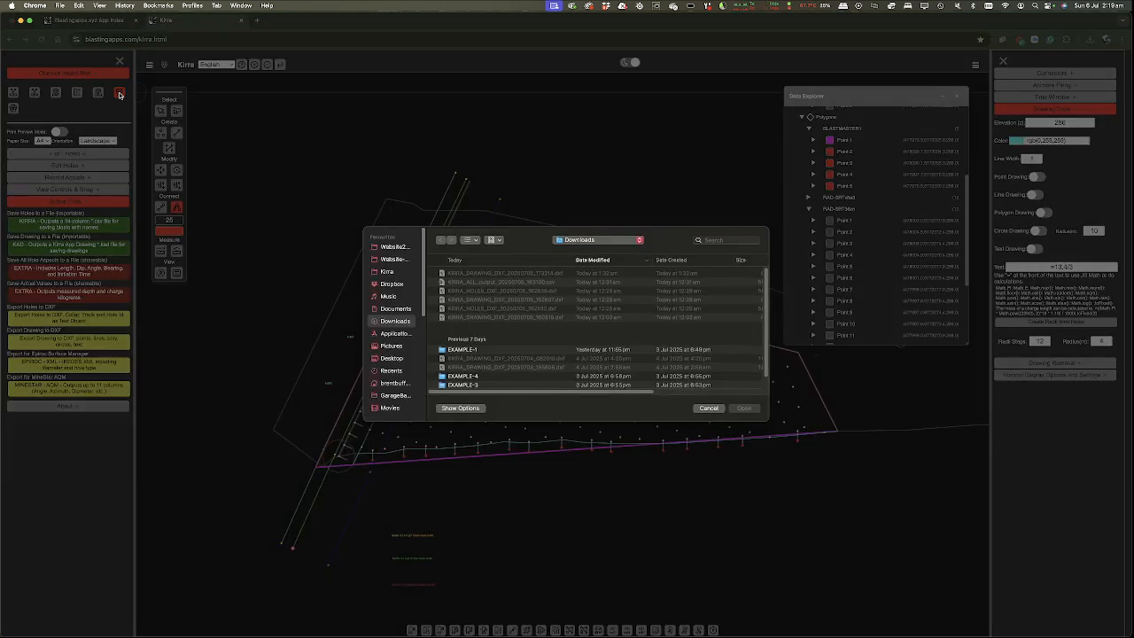
pyautogui.doubleClick(453, 351)
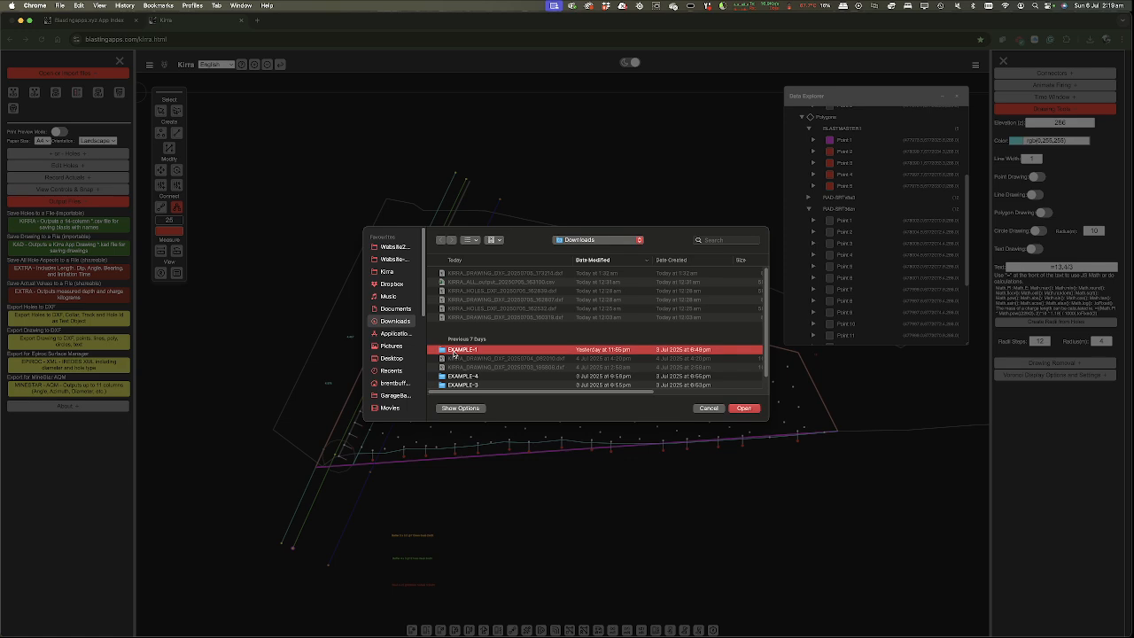
pyautogui.click(469, 313)
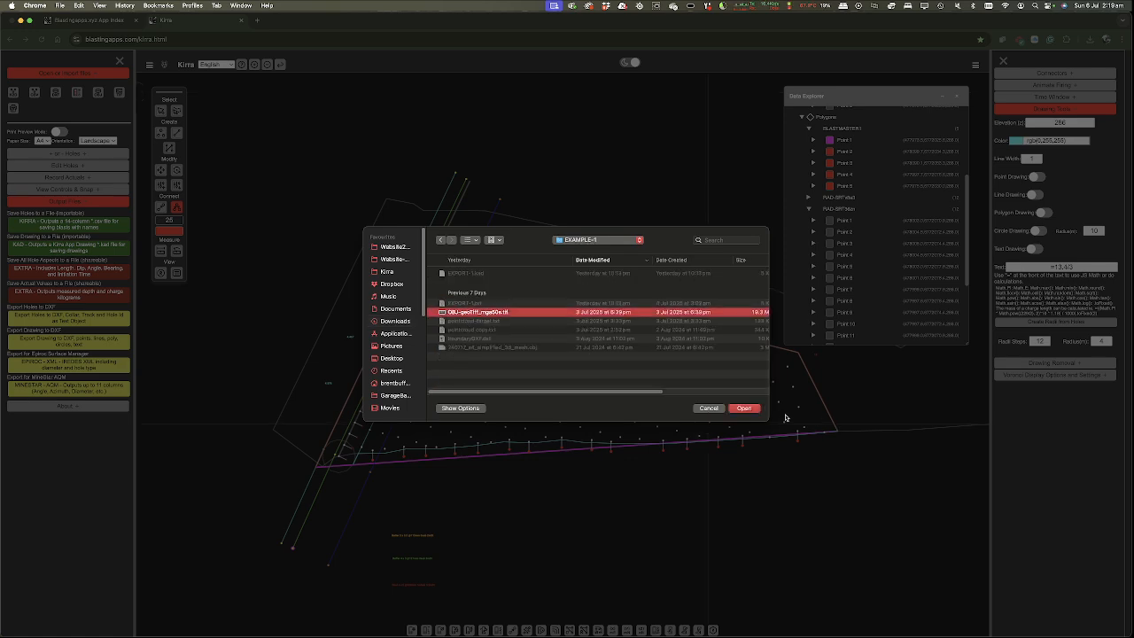
pyautogui.click(745, 408)
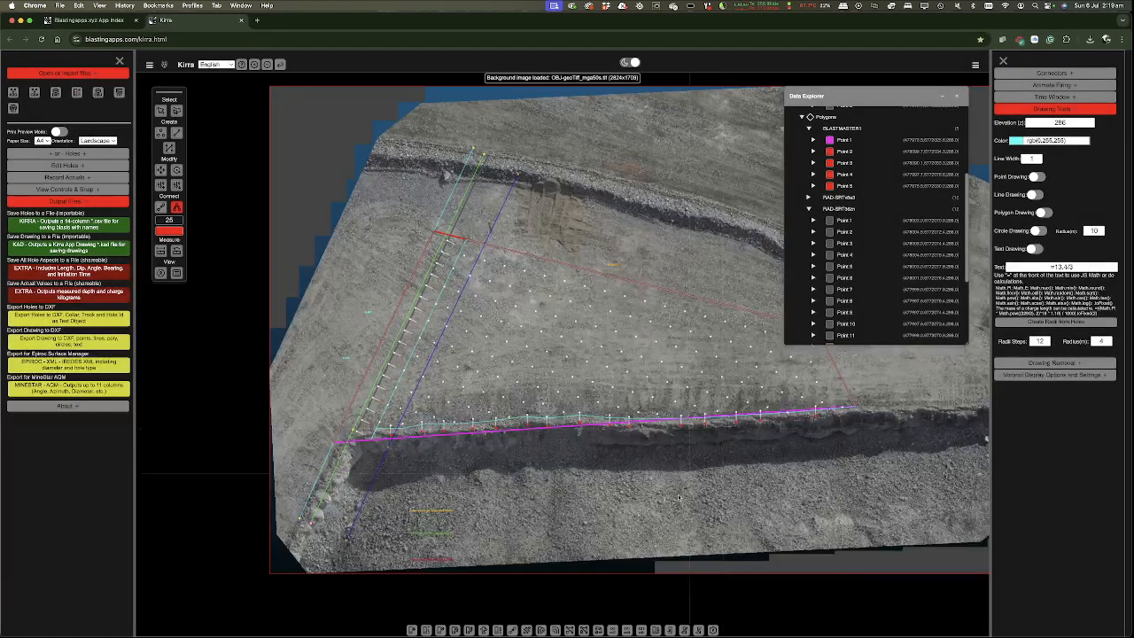
# - Switch the display to light mode and close the Data Explorer to clear the view of the aerial image
pyautogui.click(627, 63)
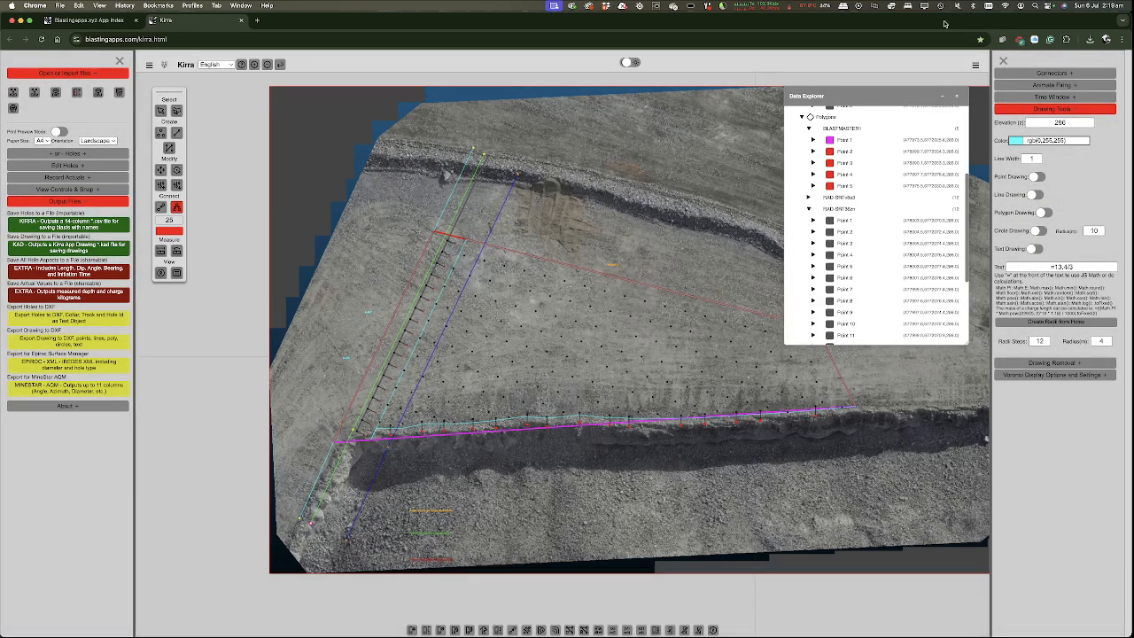
pyautogui.click(175, 274)
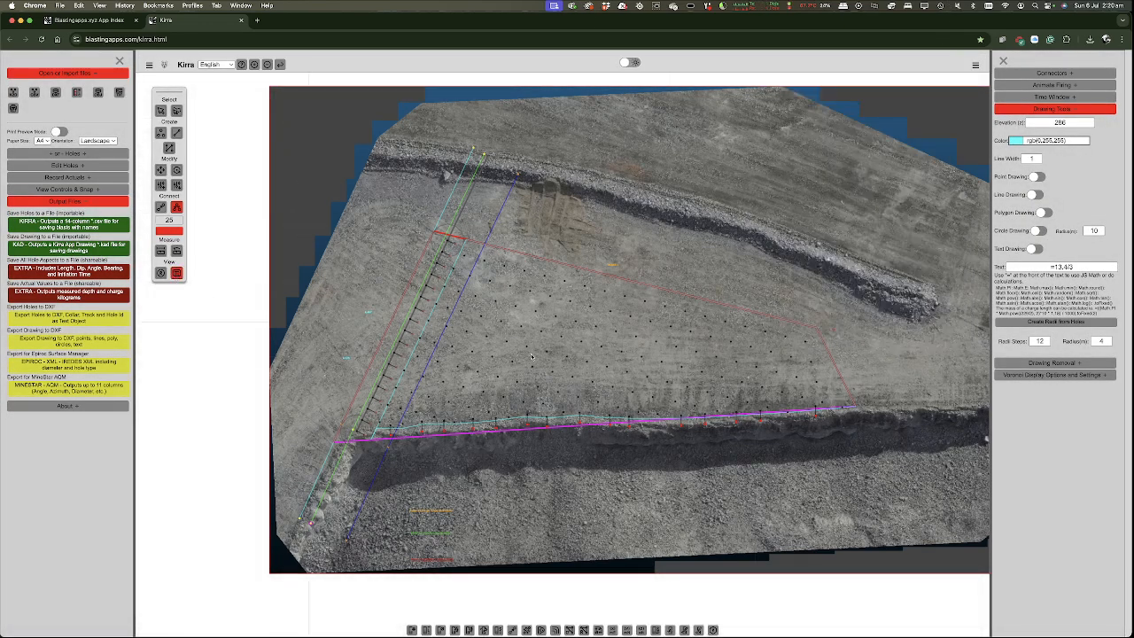
pyautogui.scroll(-5, 898, 421)
pyautogui.scroll(2, 585, 423)
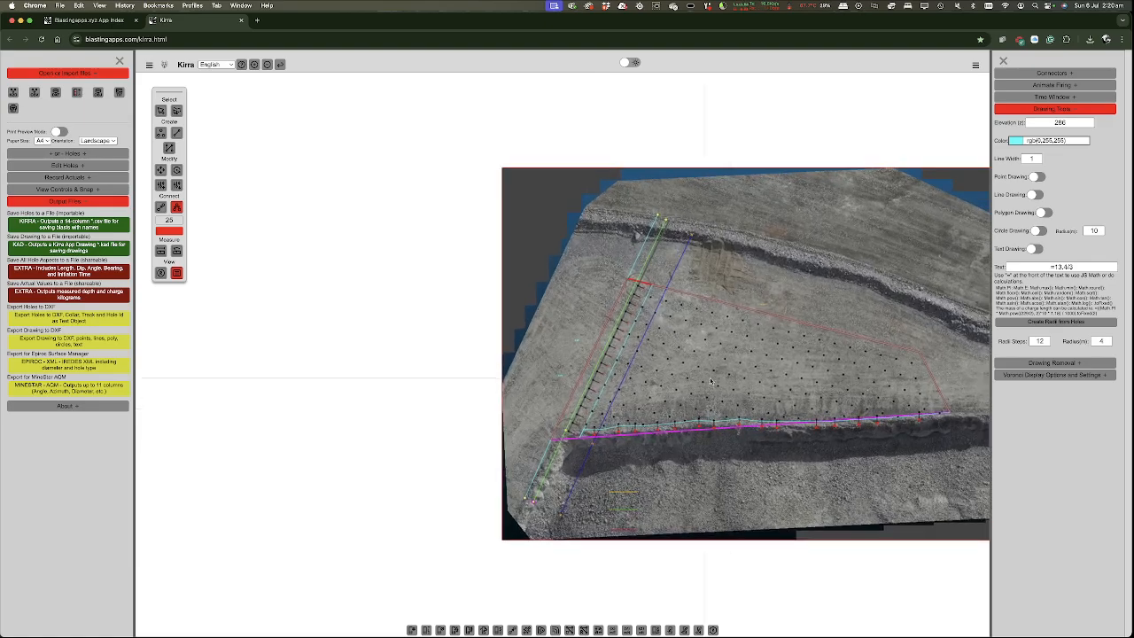
pyautogui.scroll(-4, 620, 363)
pyautogui.scroll(5, 851, 354)
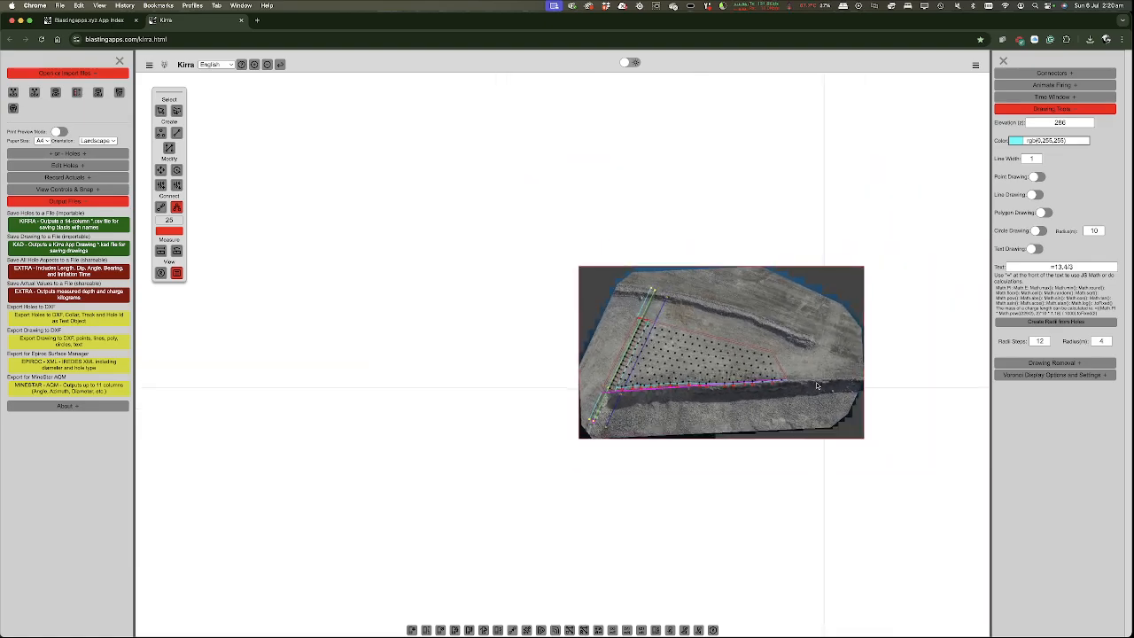
pyautogui.scroll(4, 896, 352)
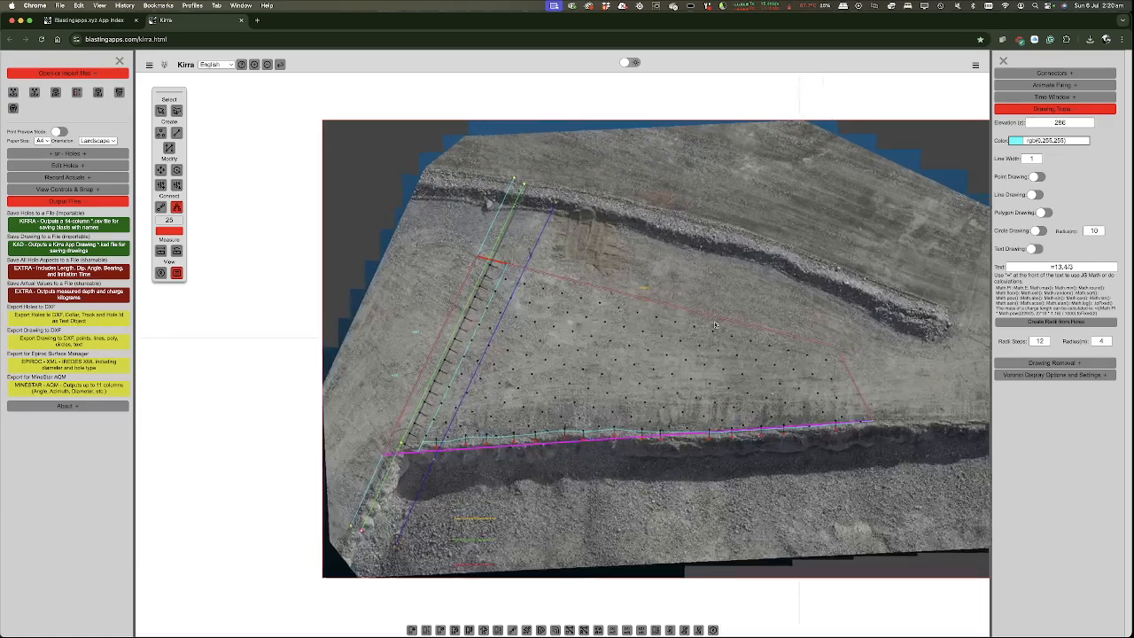
pyautogui.scroll(-2, 797, 345)
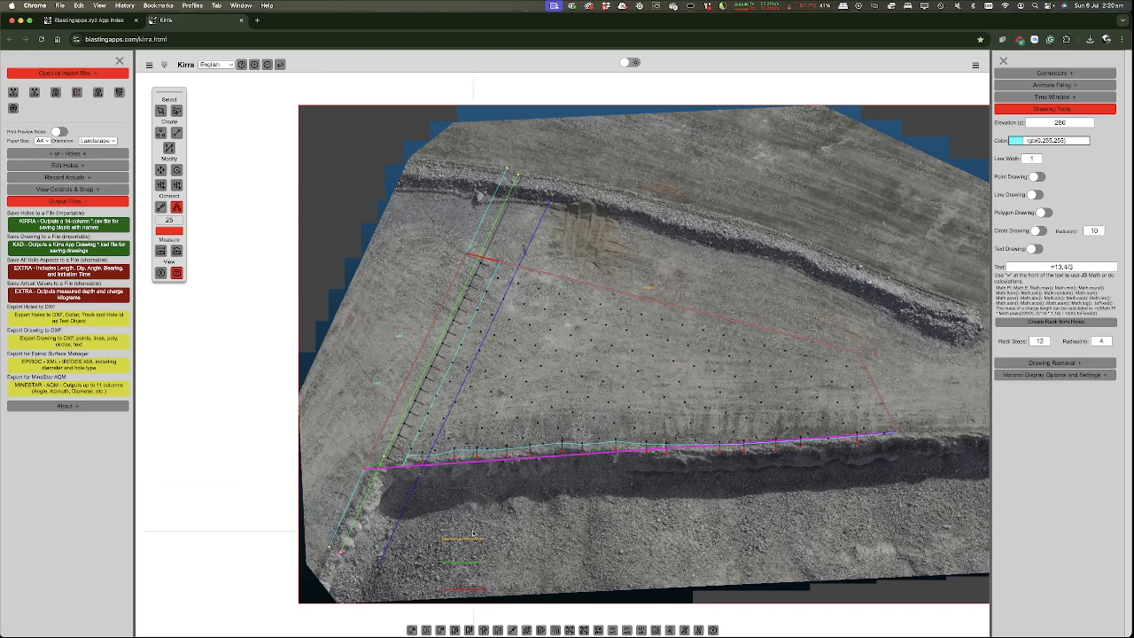
# - Preview the ties, first movement arrows and time contours over the aerial image, toggling each display on and off
pyautogui.click(512, 629)
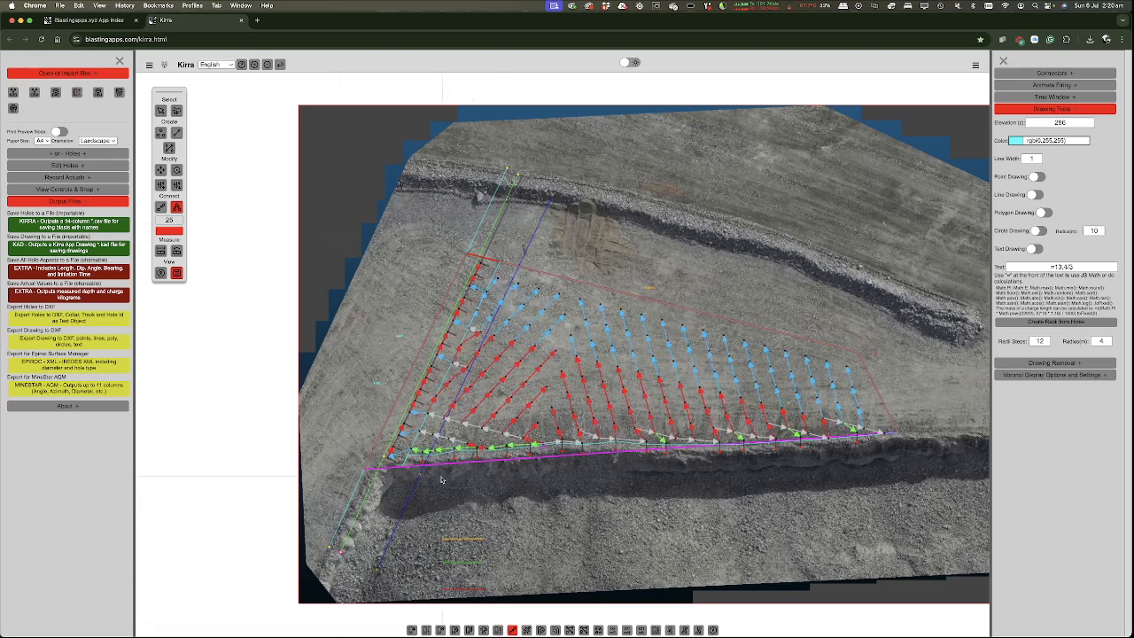
pyautogui.click(511, 631)
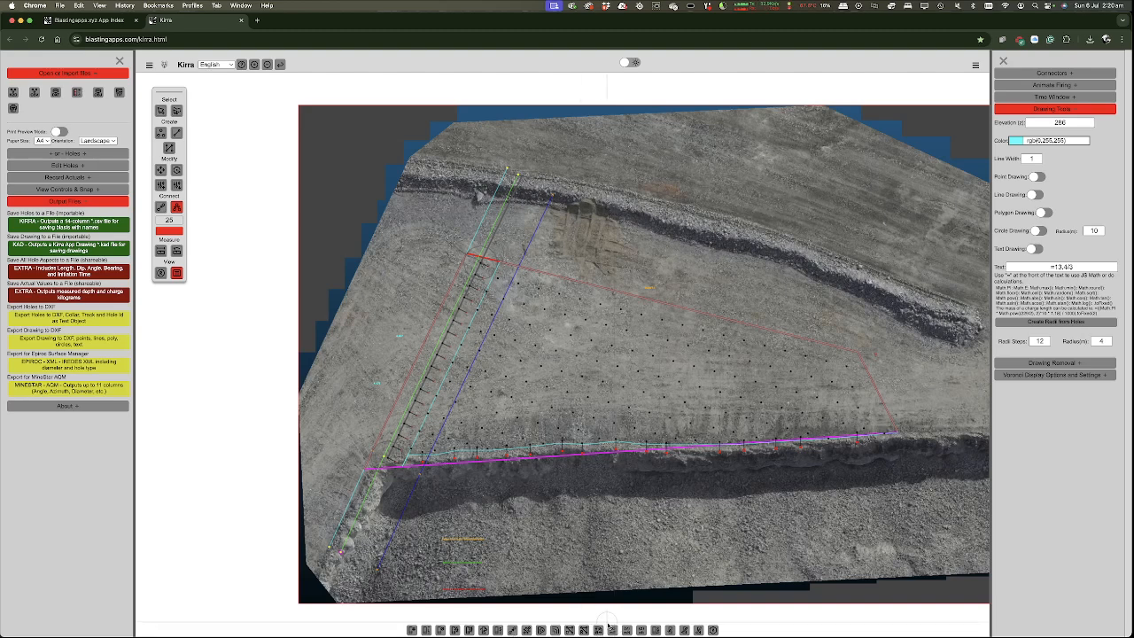
pyautogui.click(598, 630)
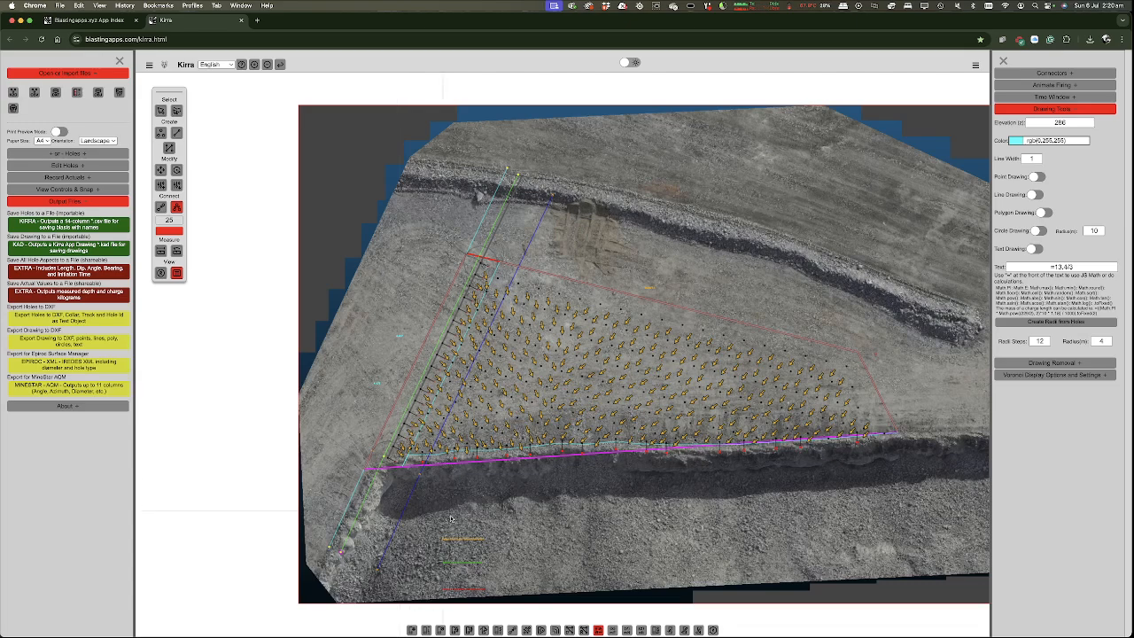
pyautogui.click(554, 630)
pyautogui.click(556, 630)
pyautogui.click(597, 630)
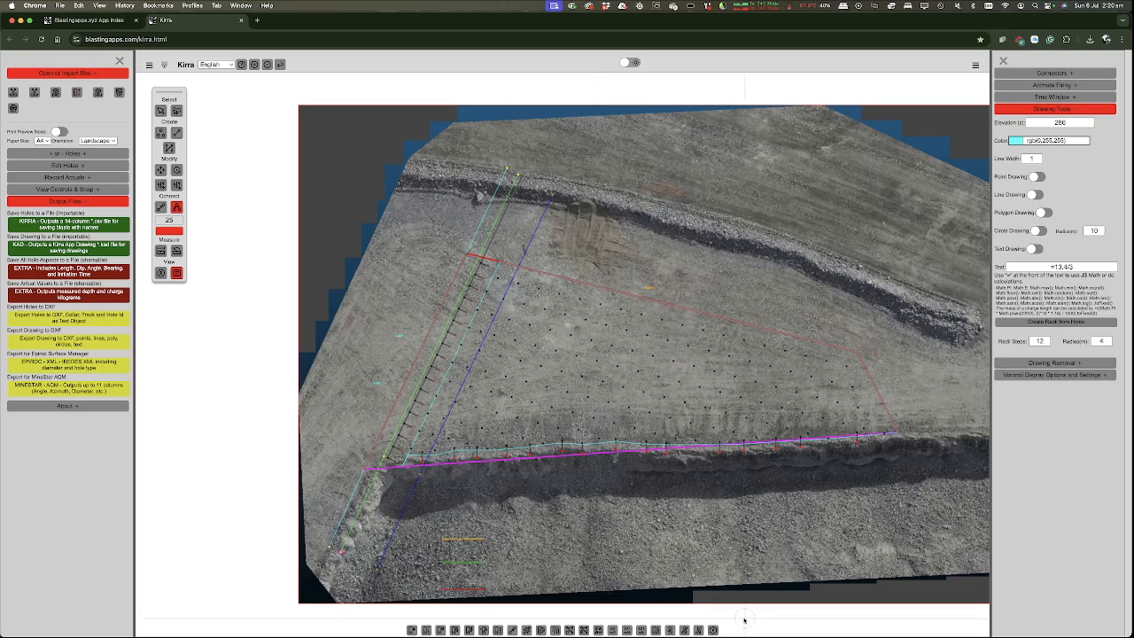
# - Label the holes with their IDs and lengths, and set the label font size to 15.0px
pyautogui.click(411, 629)
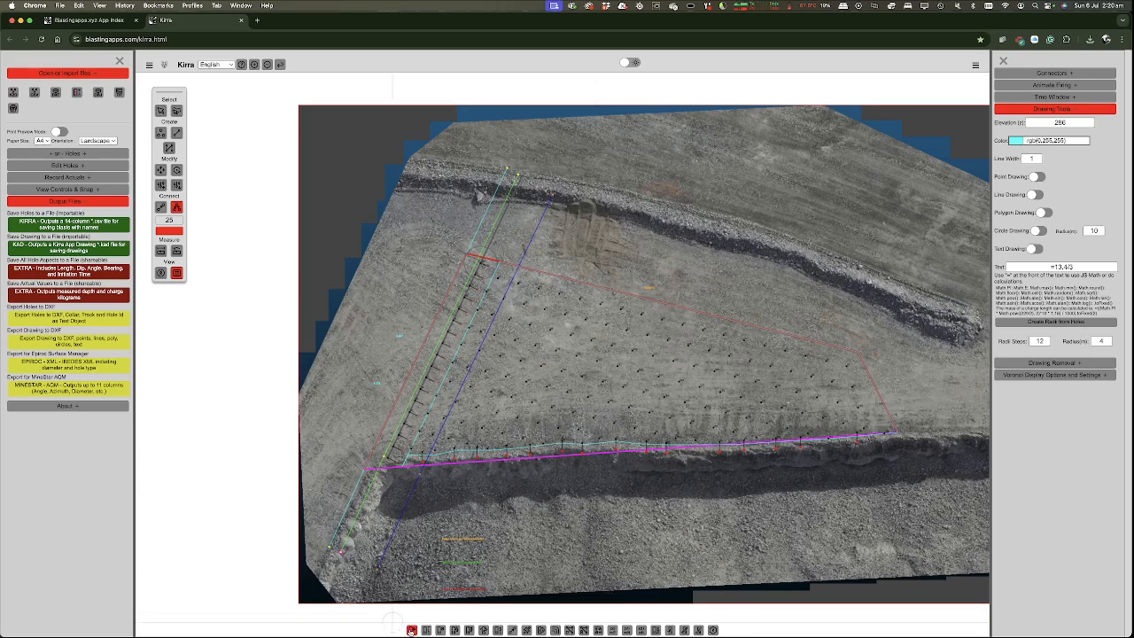
pyautogui.click(426, 630)
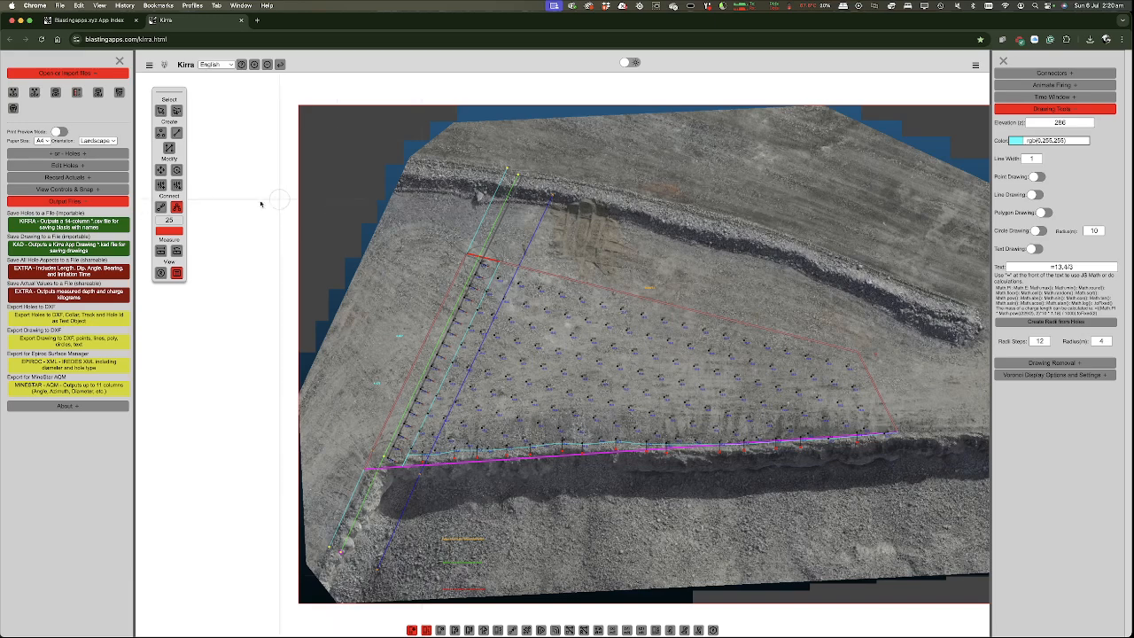
pyautogui.click(75, 190)
pyautogui.moveTo(31, 212); pyautogui.dragTo(37, 212)
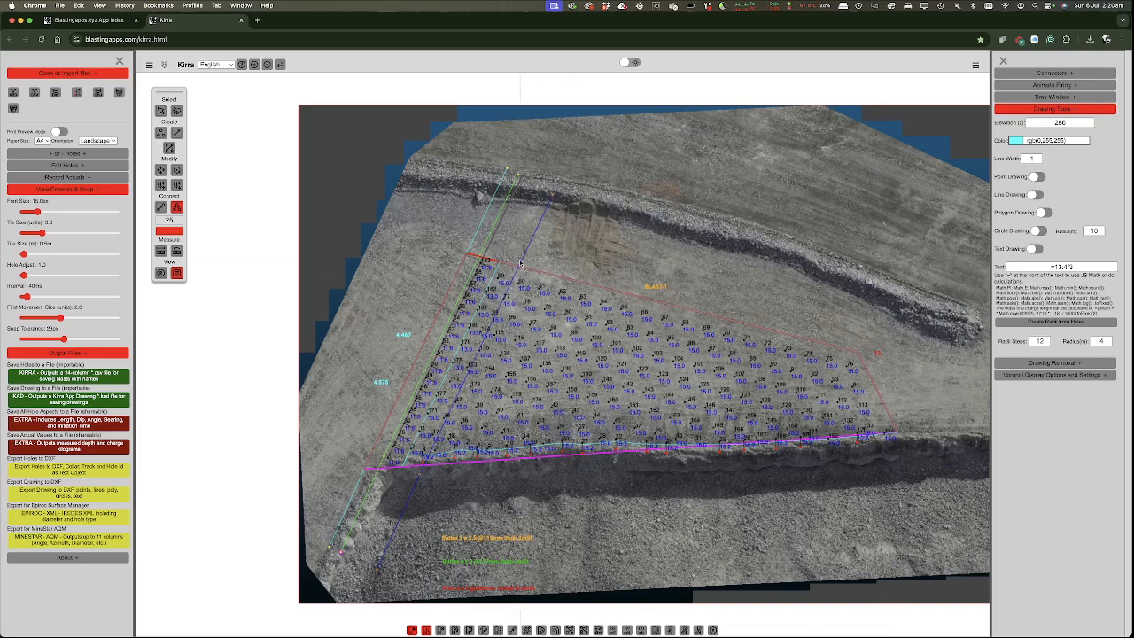
# - Import the surface pointcloud copy.txt from the EXAMPLE-1 folder and close the drawing tools sidebar
pyautogui.click(97, 92)
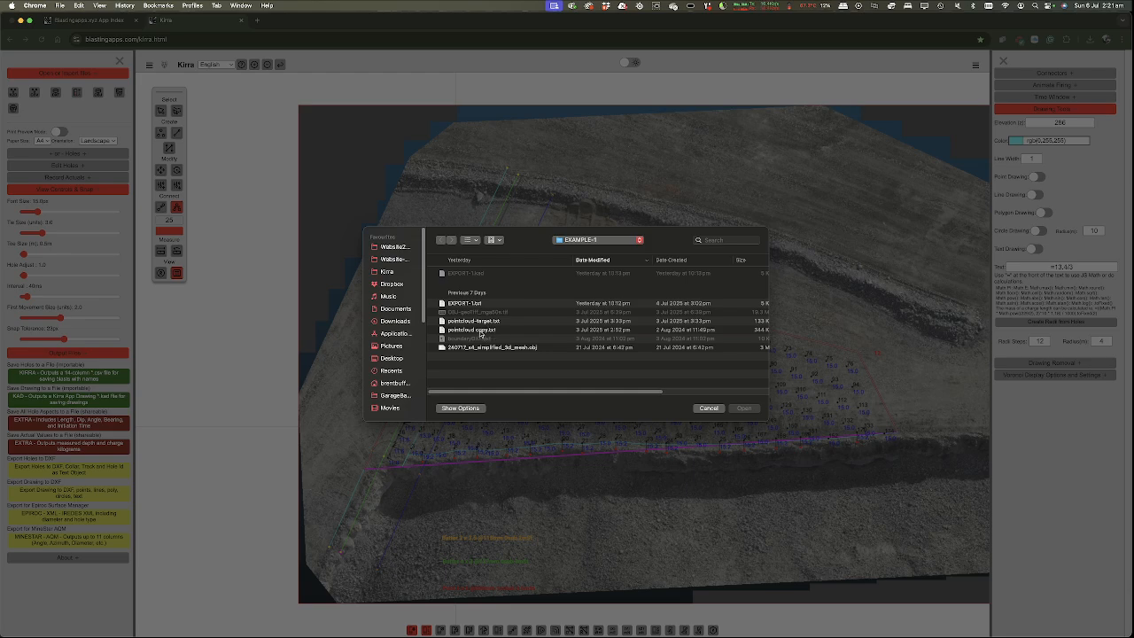
pyautogui.click(489, 332)
pyautogui.click(745, 409)
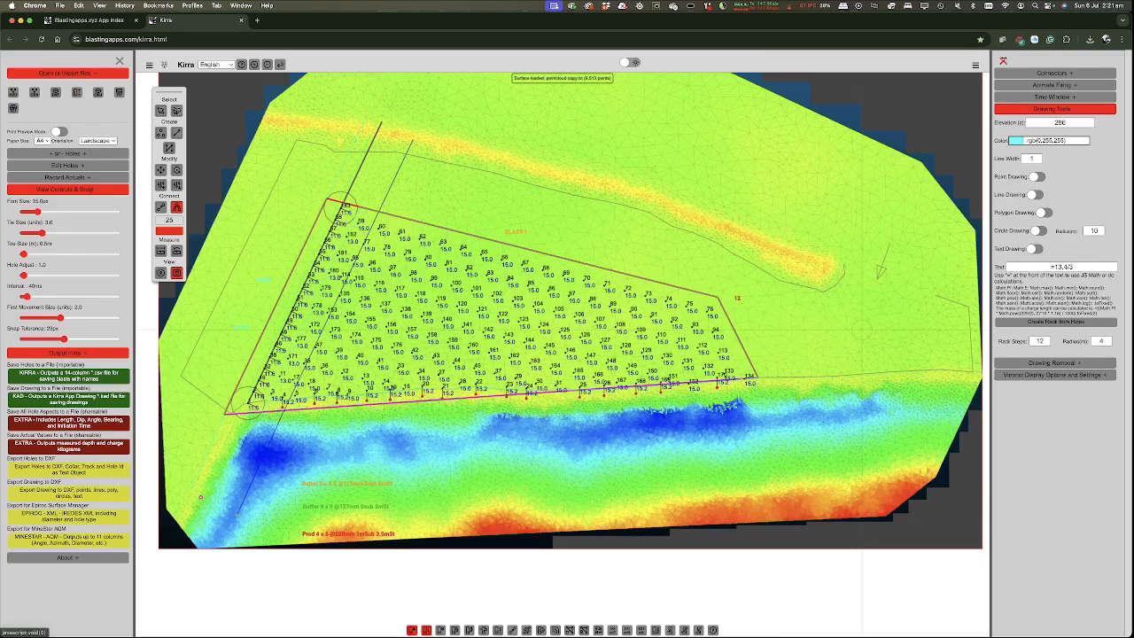
pyautogui.click(1003, 60)
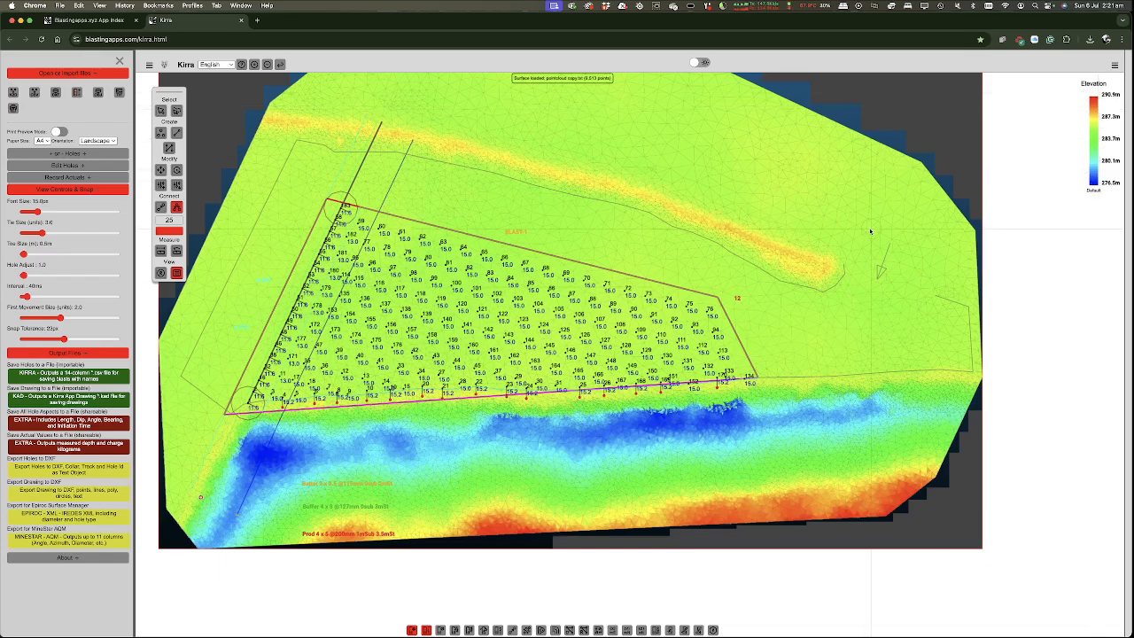
# - Make the pointcloud copy.txt surface partly transparent, at roughly a third of its opacity, over the aerial image
pyautogui.rightClick(870, 231)
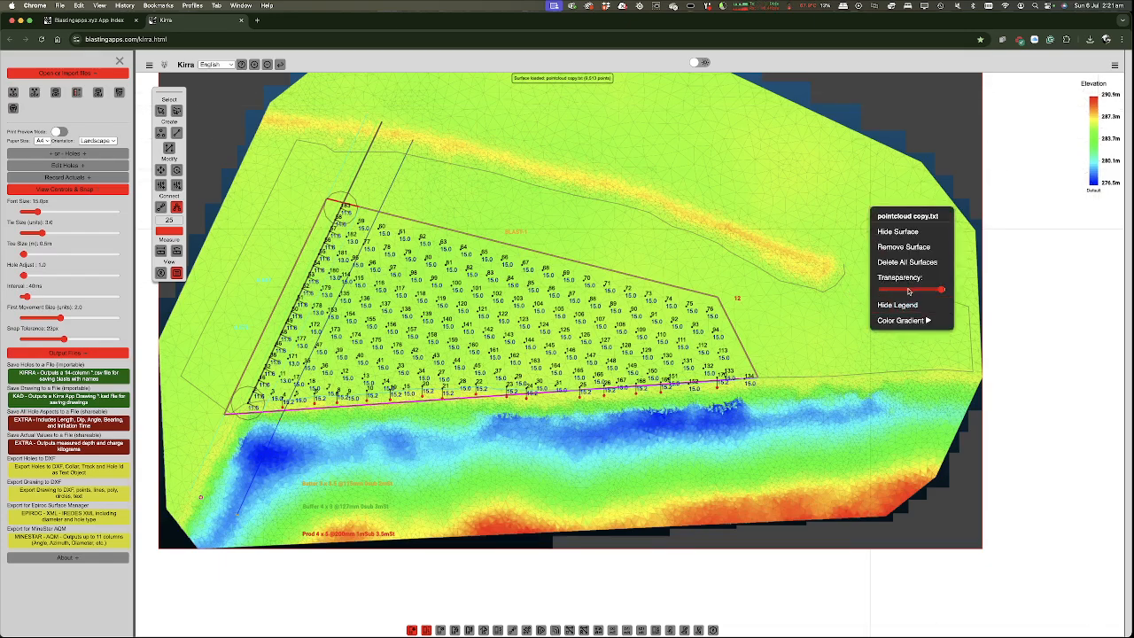
pyautogui.click(907, 291)
pyautogui.moveTo(896, 292); pyautogui.dragTo(902, 293)
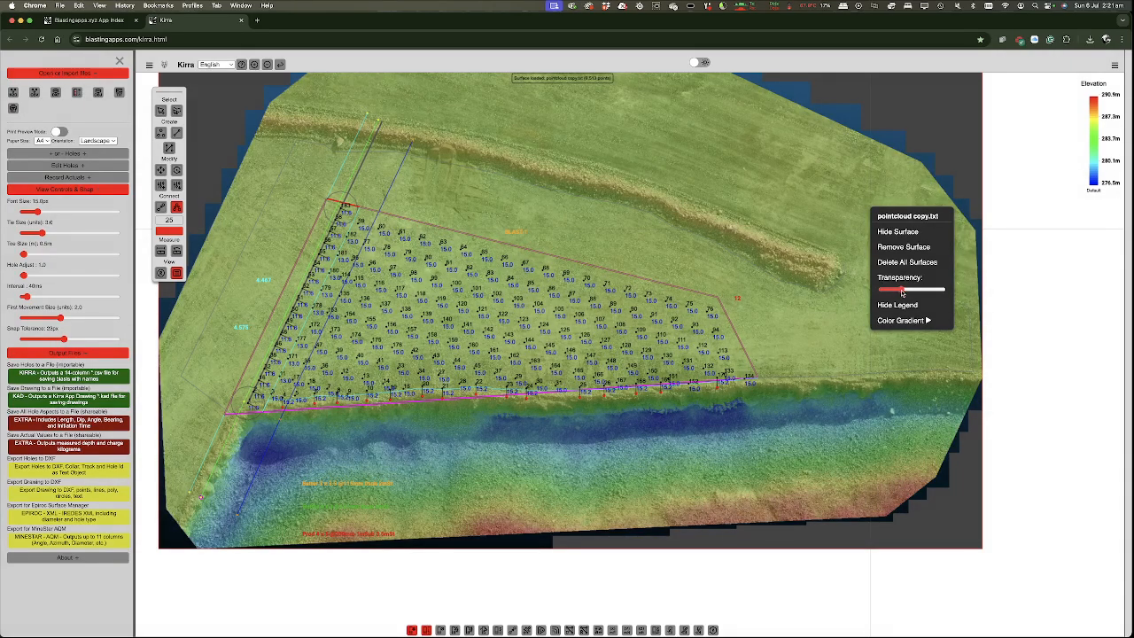
# - Restore the pointcloud copy.txt surface to full opacity and apply the Cividis colour gradient to it
pyautogui.click(940, 292)
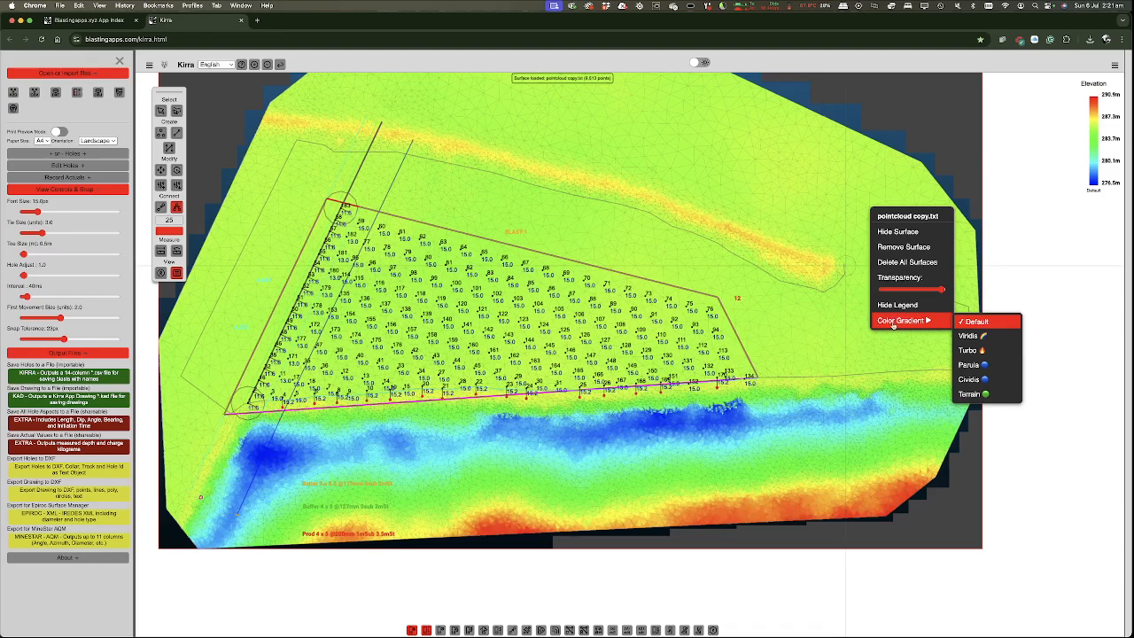
pyautogui.click(894, 324)
pyautogui.rightClick(883, 296)
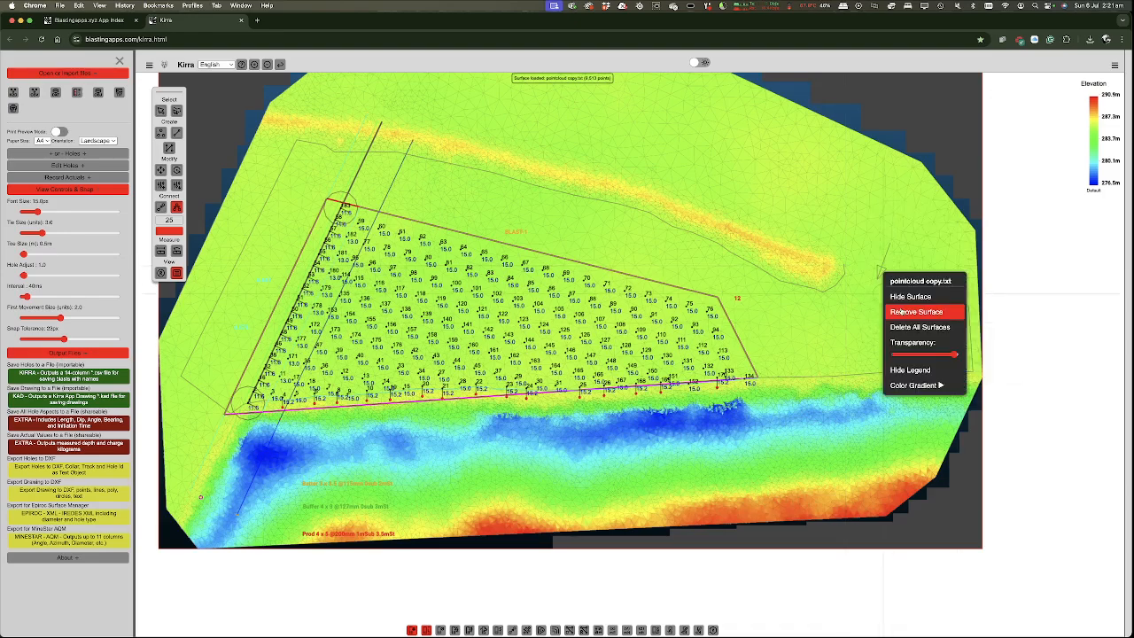
pyautogui.moveTo(910, 388)
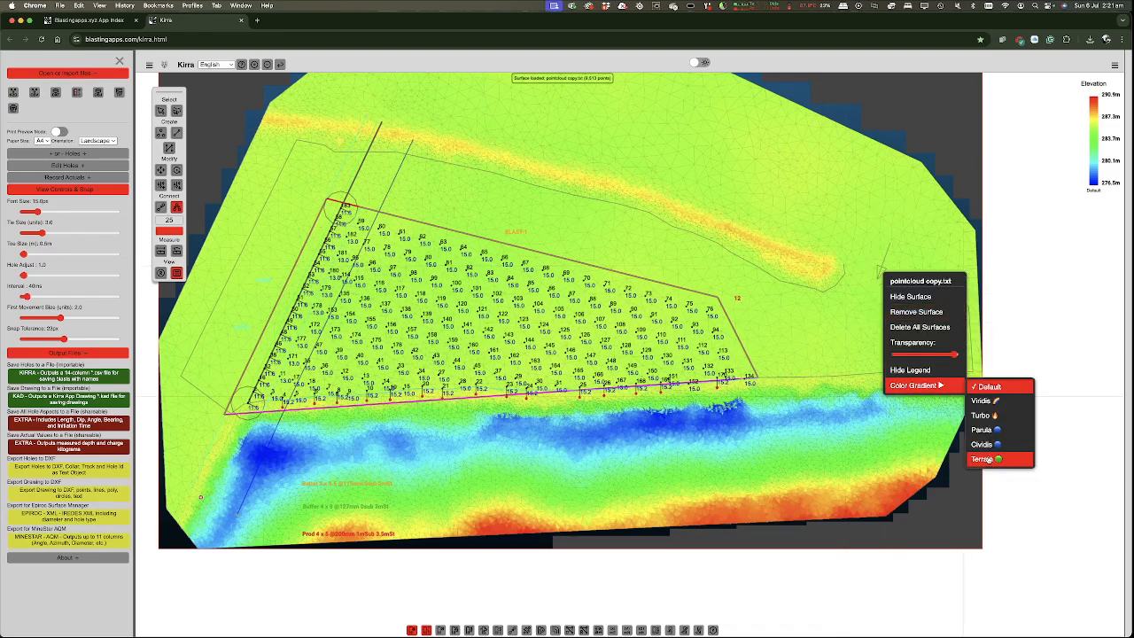
pyautogui.click(983, 445)
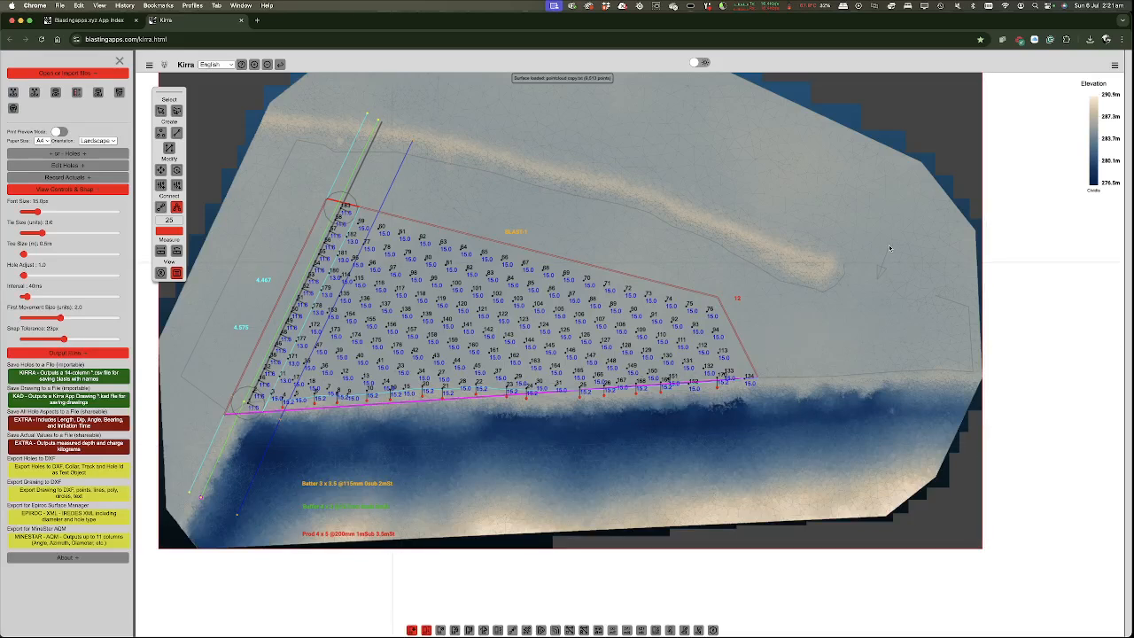
# - Lower the Cividis-coloured pointcloud copy.txt surface to roughly 40% opacity over the aerial image
pyautogui.rightClick(879, 221)
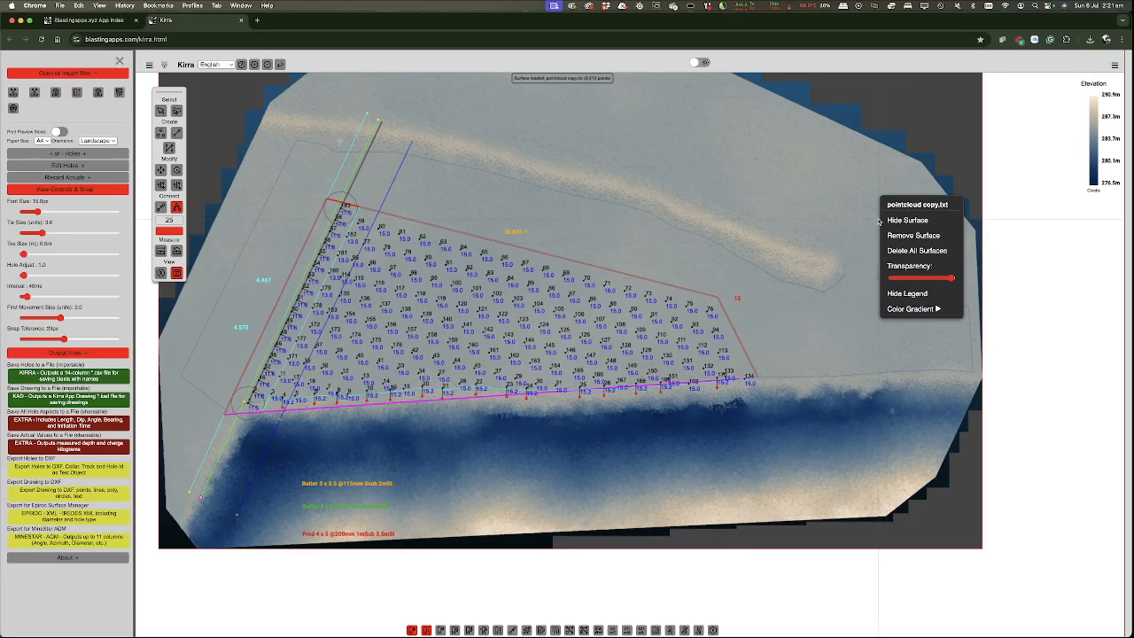
pyautogui.moveTo(935, 280); pyautogui.dragTo(919, 280)
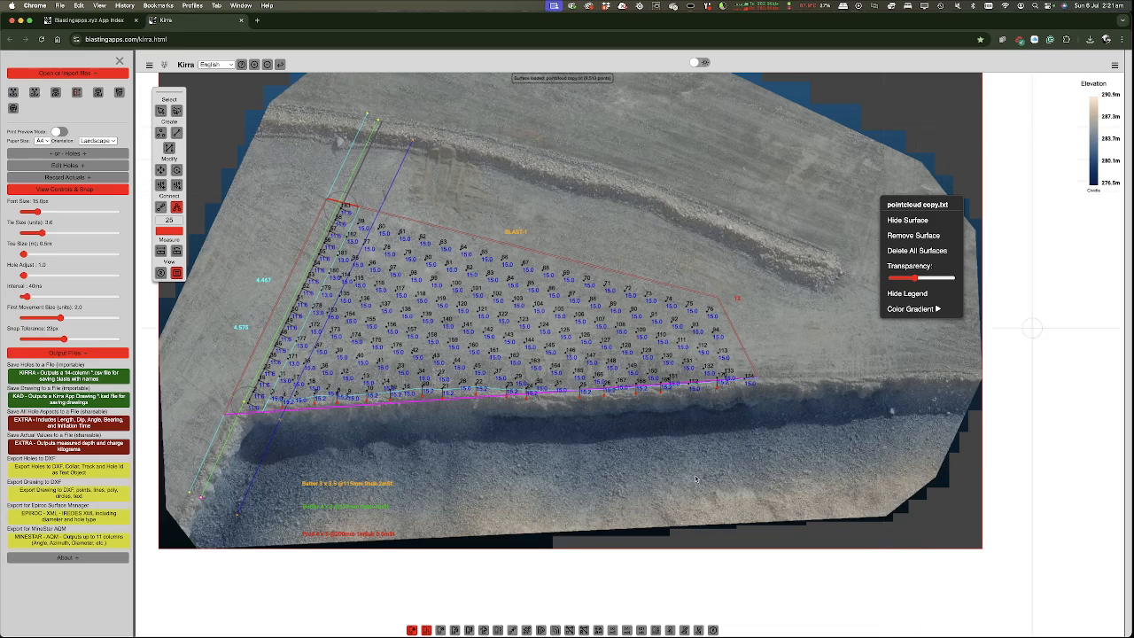
pyautogui.click(884, 284)
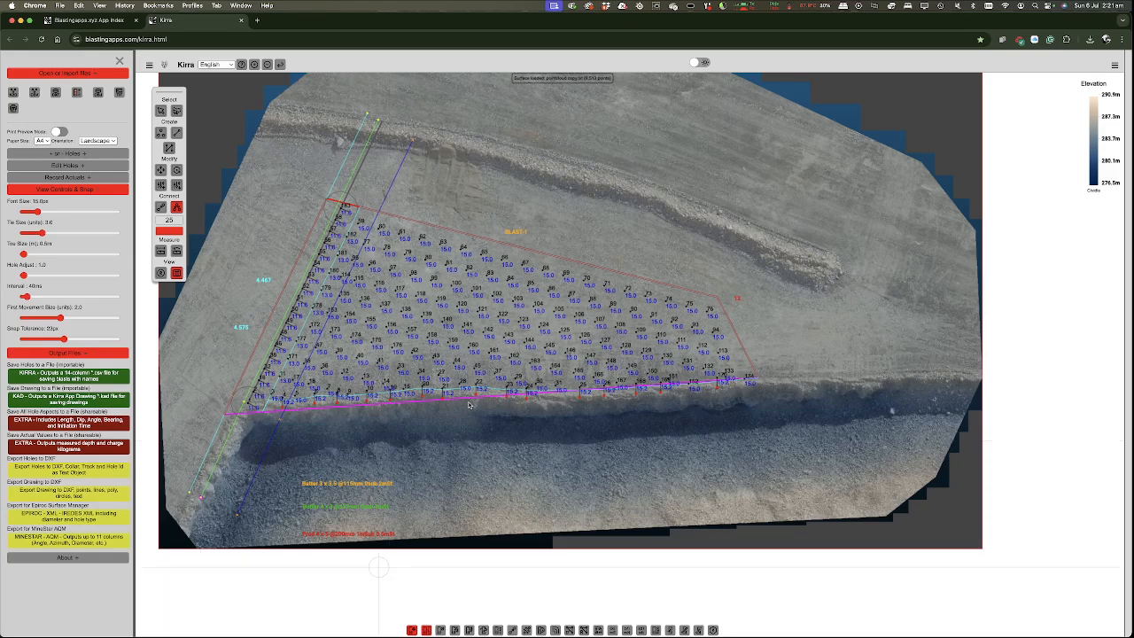
# - Select all BLAST-1 holes with a polygon around the pattern and assign their collars to the pointcloud copy.txt surface elevation
pyautogui.click(177, 111)
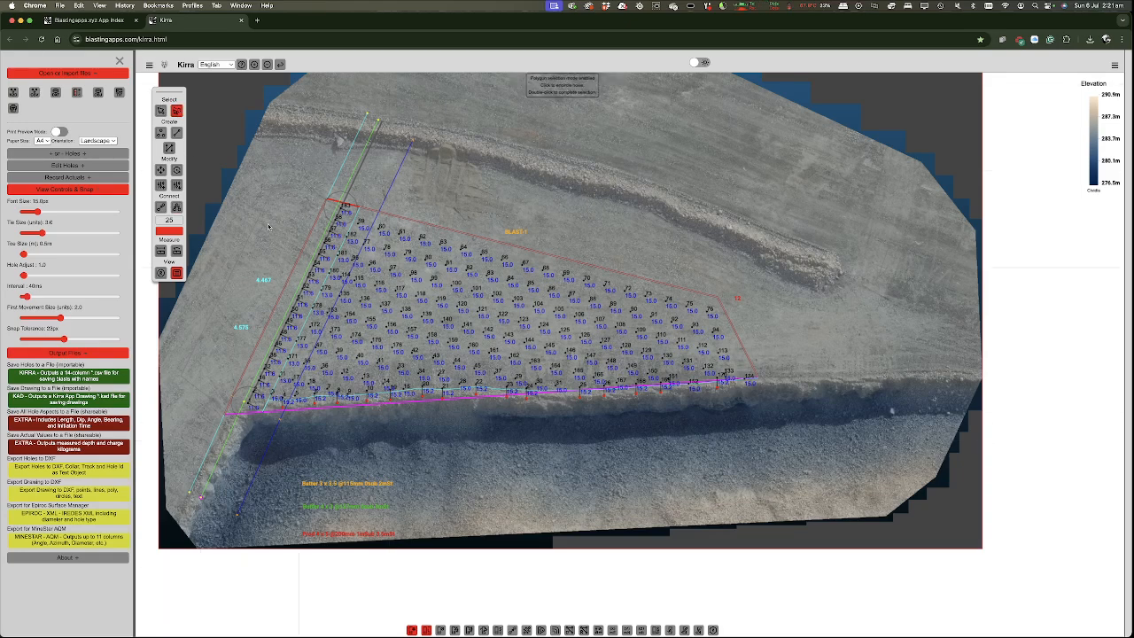
pyautogui.click(345, 173)
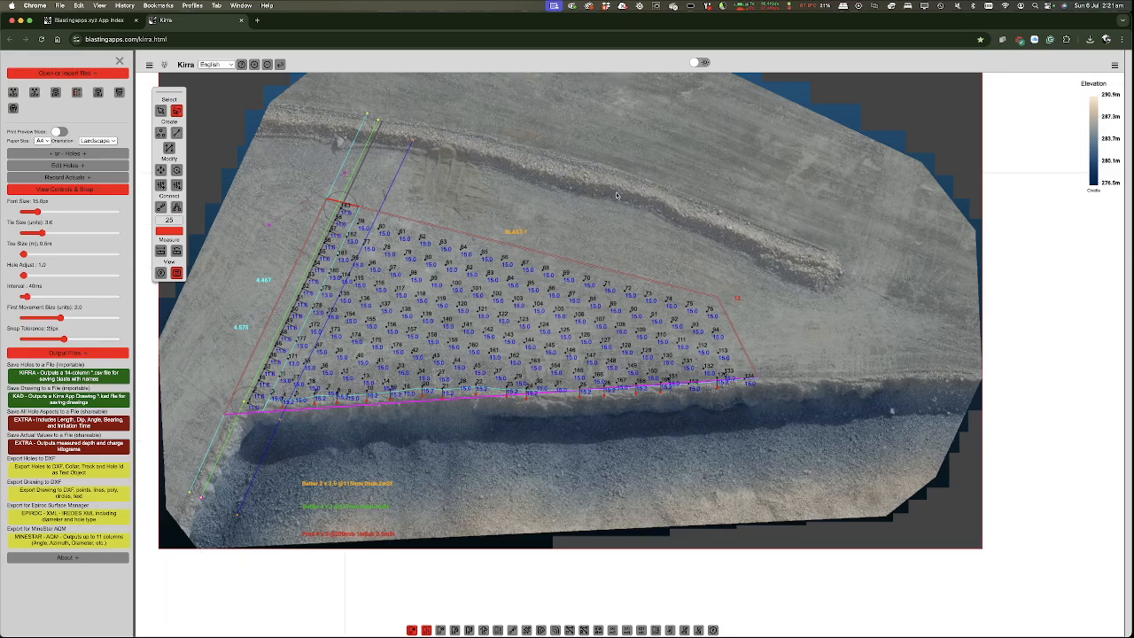
pyautogui.click(714, 265)
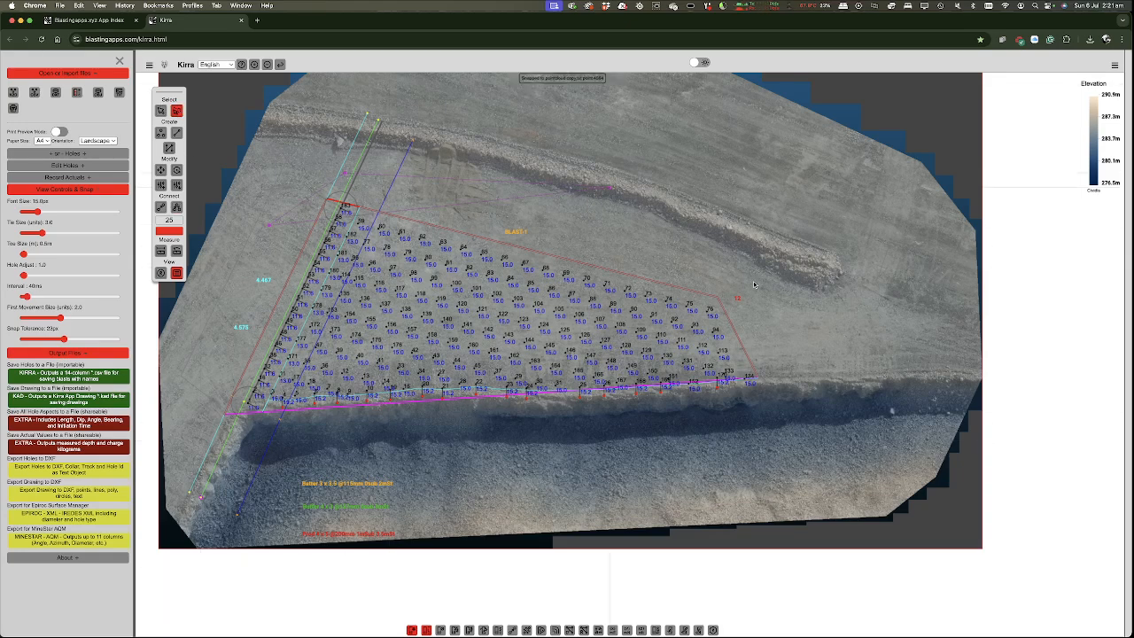
pyautogui.click(808, 408)
pyautogui.click(200, 454)
pyautogui.click(205, 334)
pyautogui.doubleClick(205, 333)
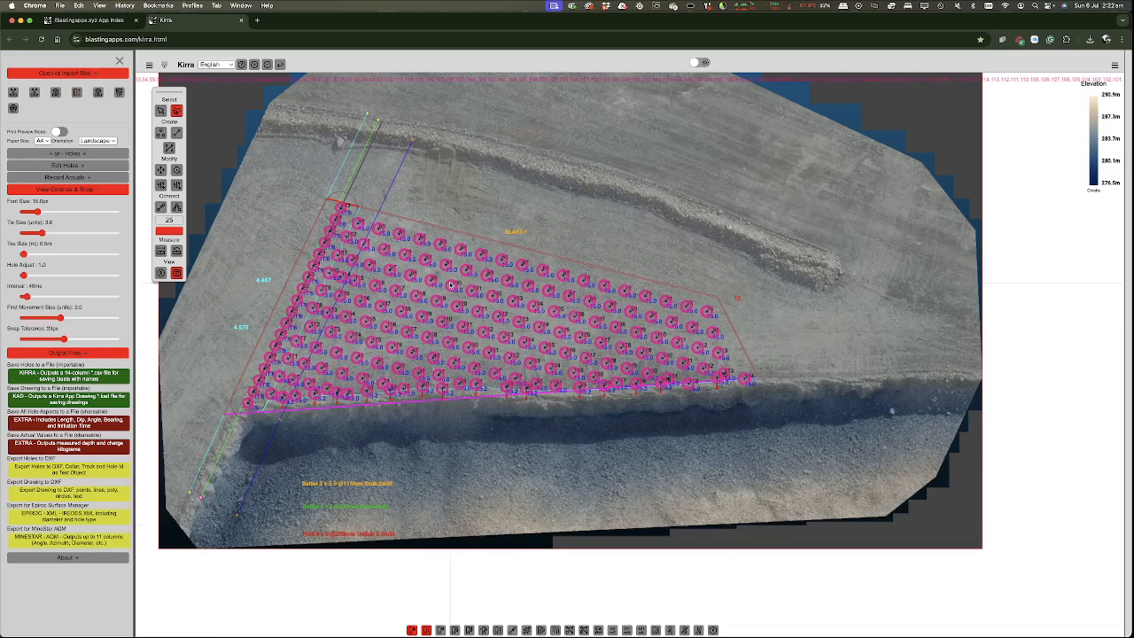
pyautogui.click(160, 184)
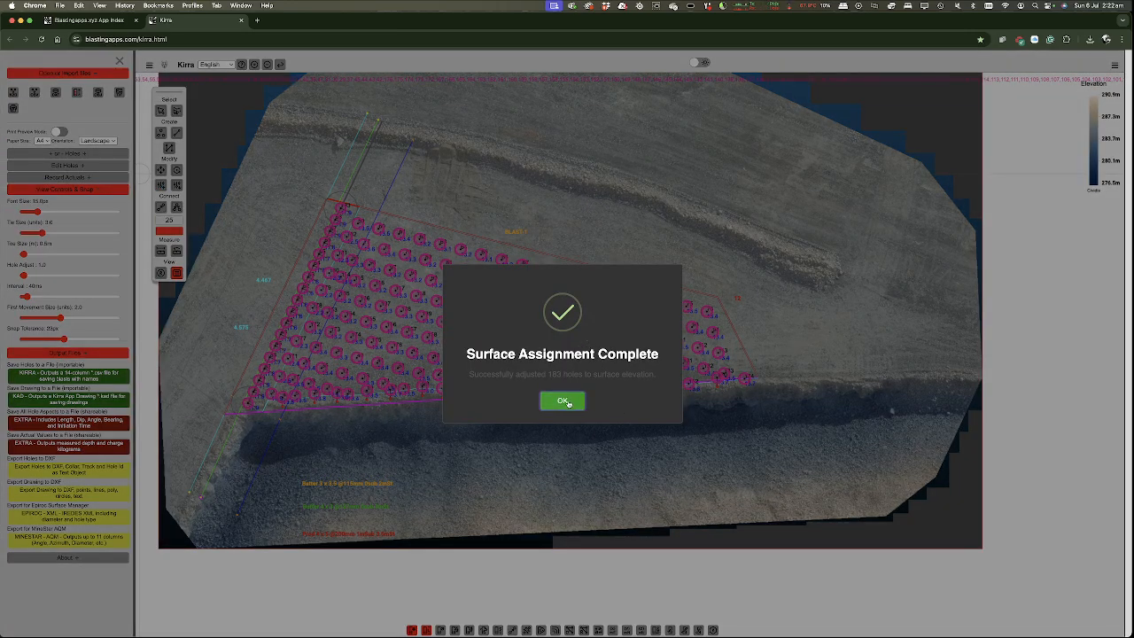
pyautogui.click(563, 401)
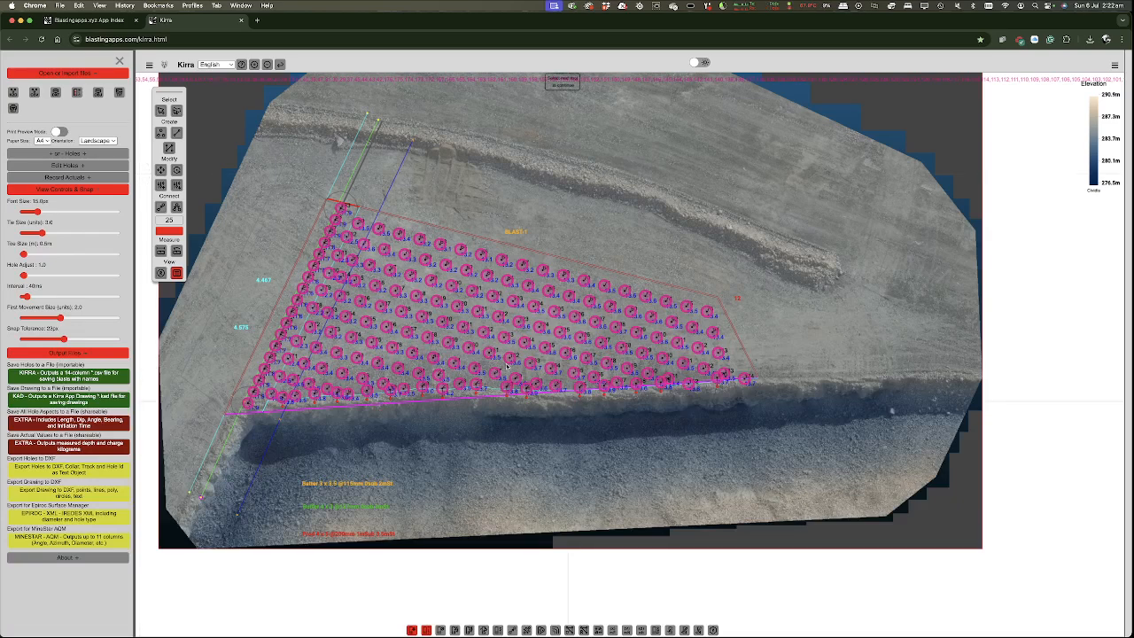
# - Import the pointcloud-target.txt surface from the EXAMPLE-1 folder
pyautogui.click(177, 208)
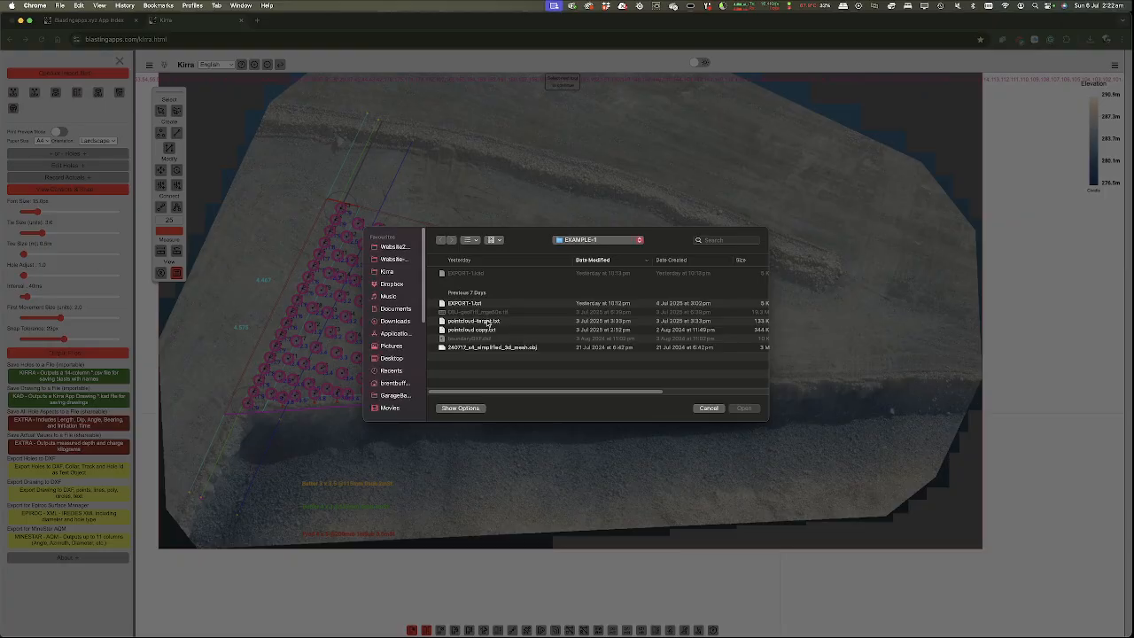
pyautogui.click(488, 323)
pyautogui.click(744, 408)
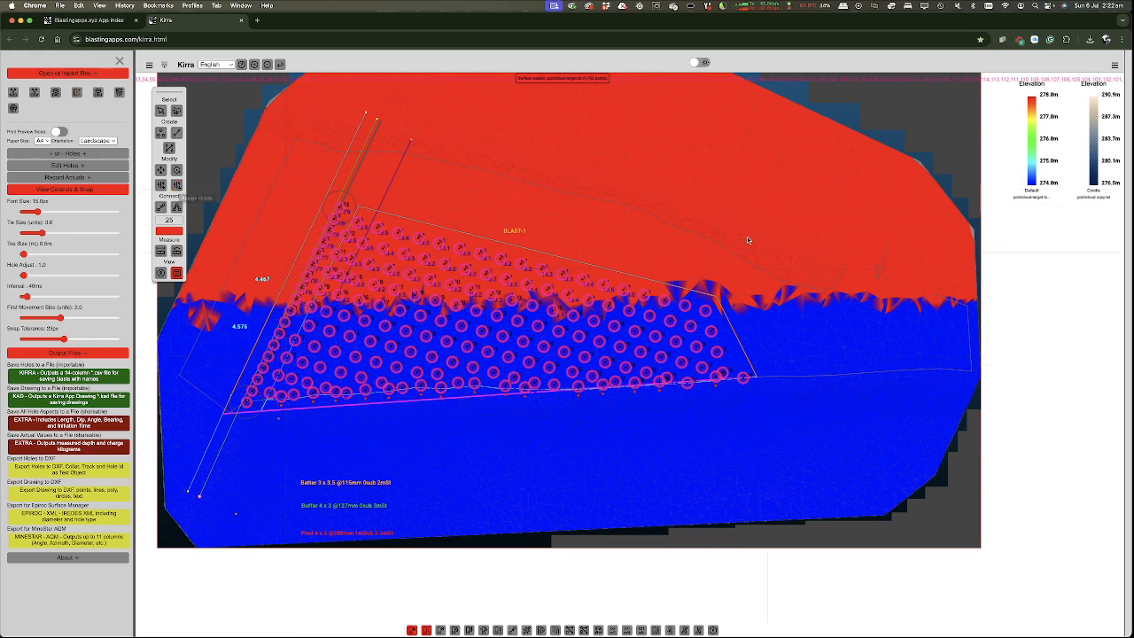
# - Assign the selected holes' grades to the pointcloud-target.txt surface elevation
pyautogui.click(182, 198)
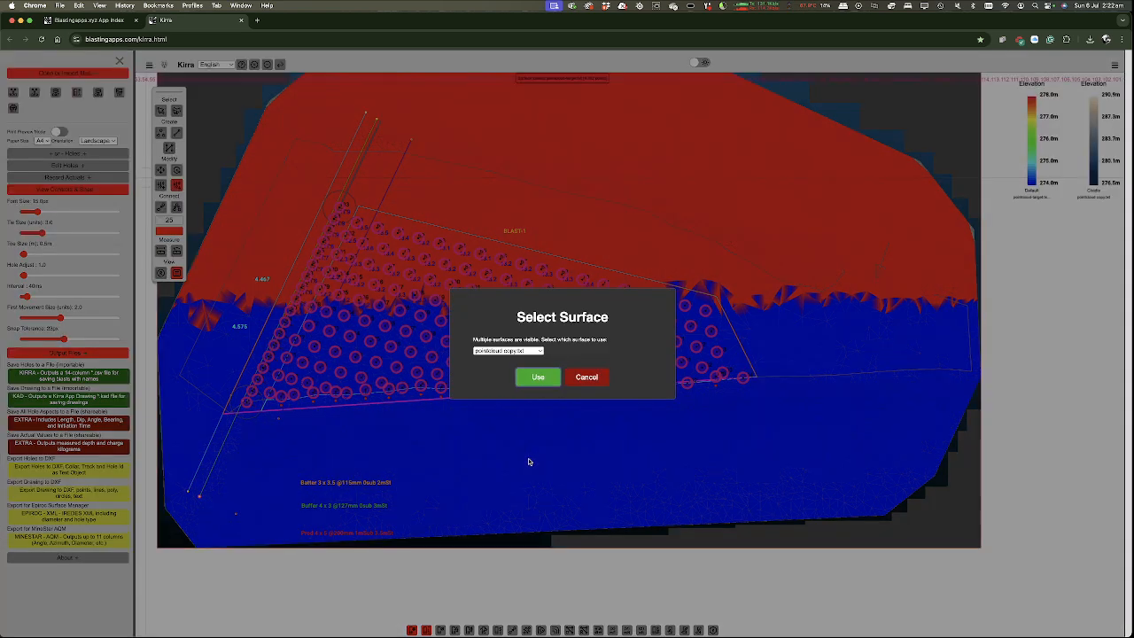
pyautogui.click(510, 352)
pyautogui.click(512, 353)
pyautogui.click(538, 377)
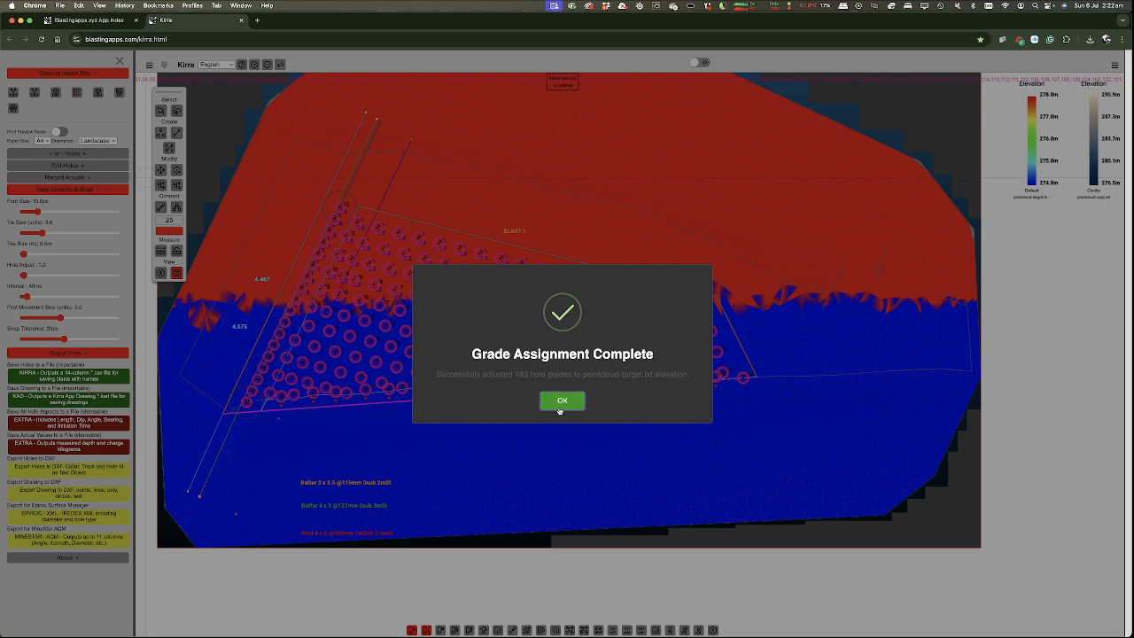
pyautogui.click(559, 407)
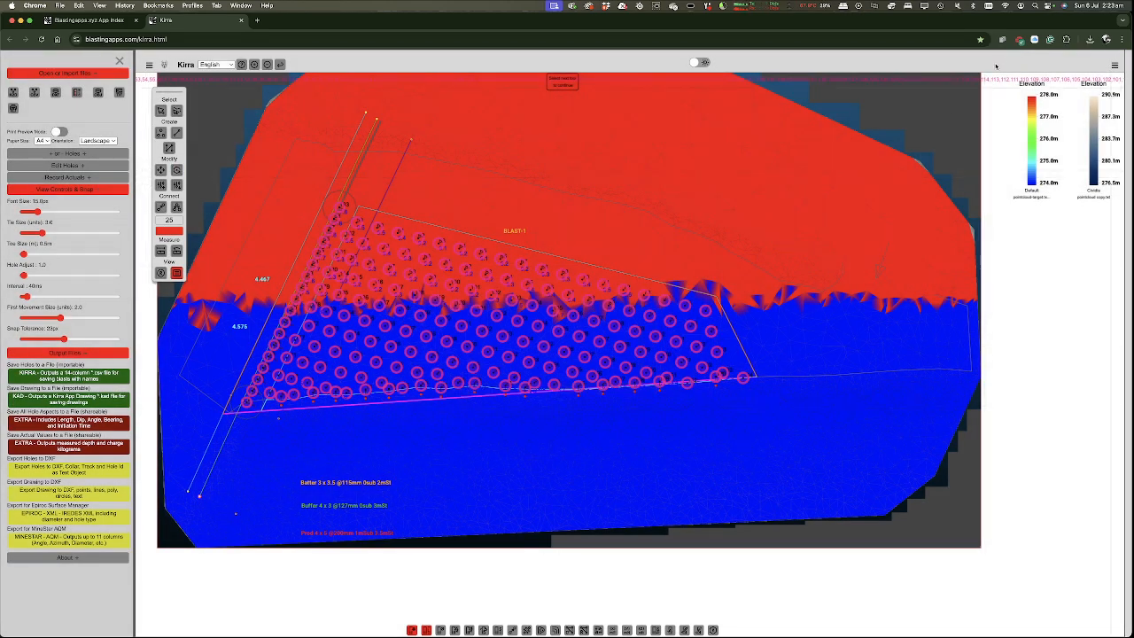
# - Collapse the drawings in the data explorer and hide both the pointcloud-target.txt and pointcloud copy.txt surfaces
pyautogui.click(177, 273)
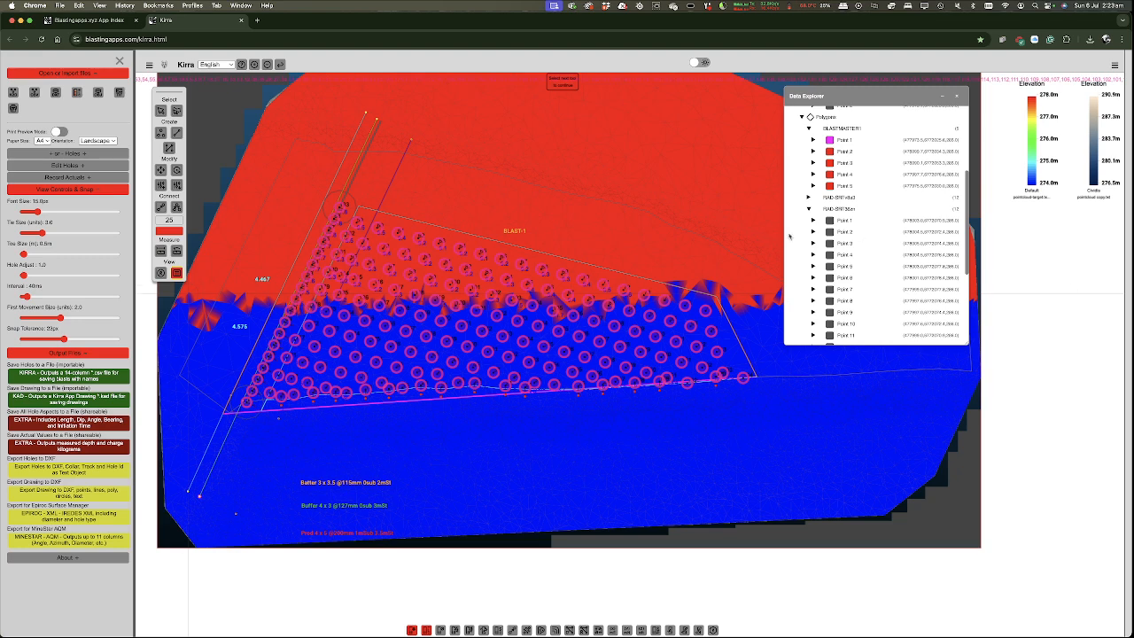
pyautogui.click(801, 116)
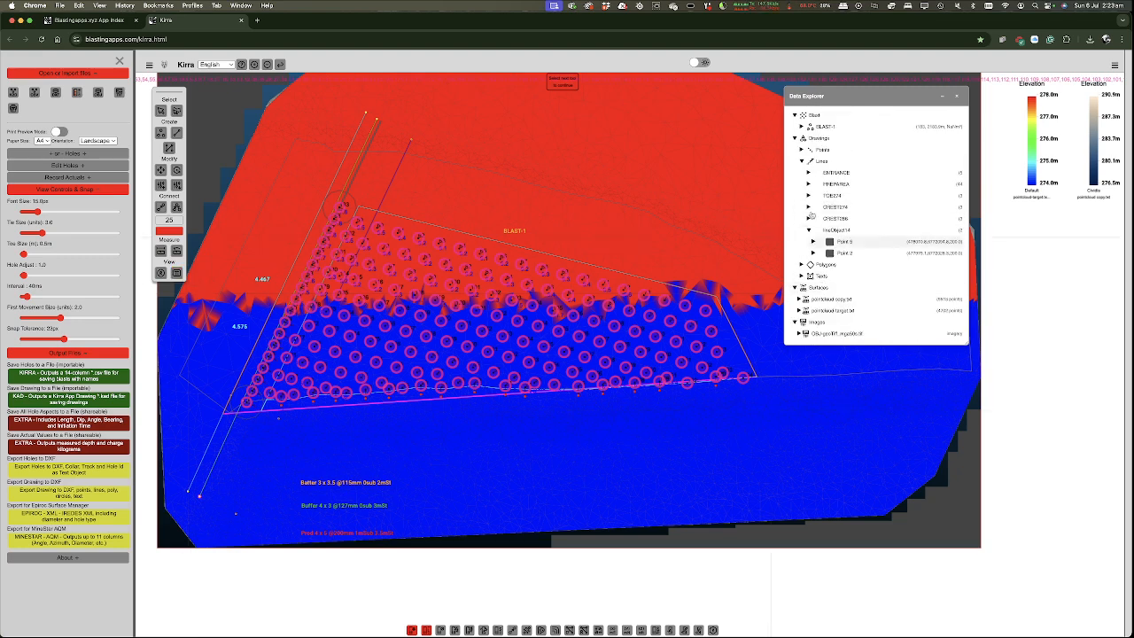
pyautogui.click(794, 138)
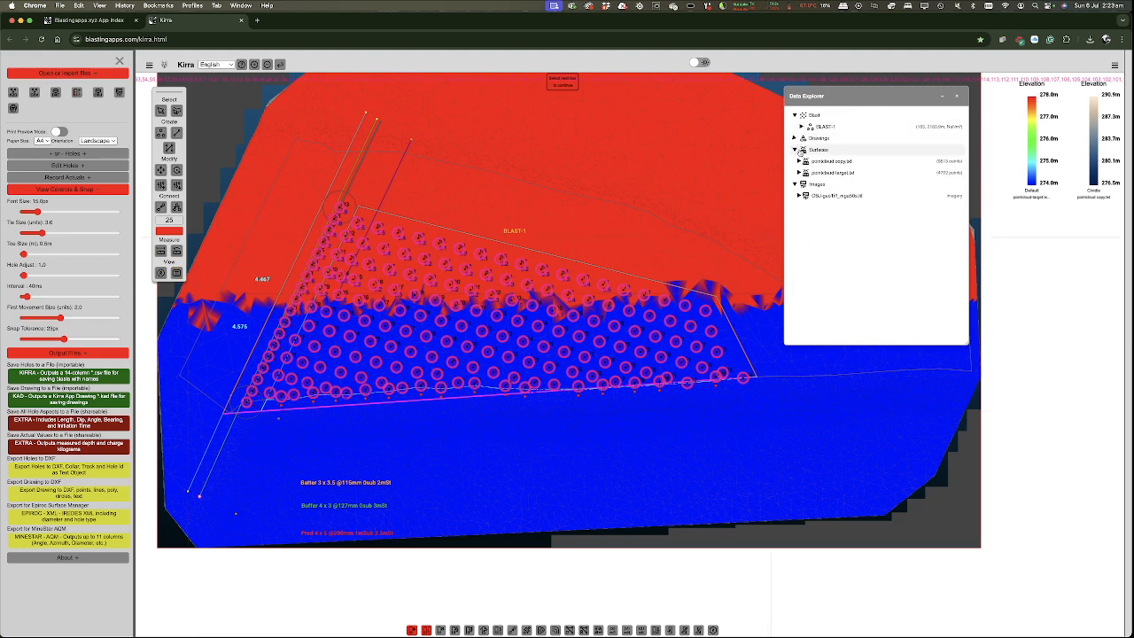
pyautogui.rightClick(837, 173)
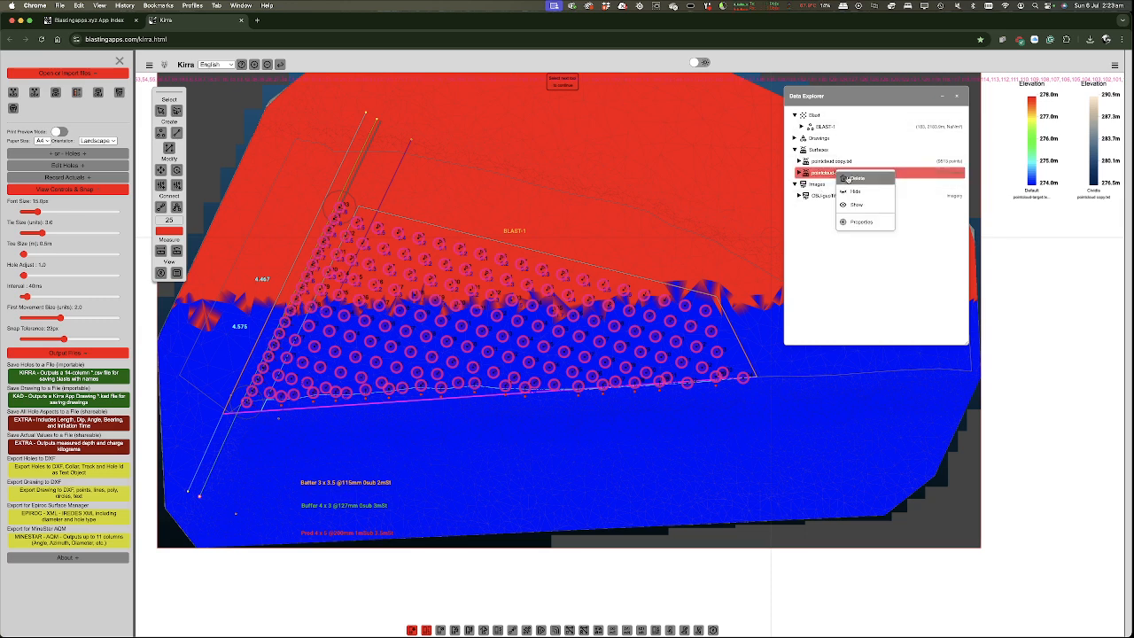
pyautogui.click(856, 193)
pyautogui.rightClick(840, 162)
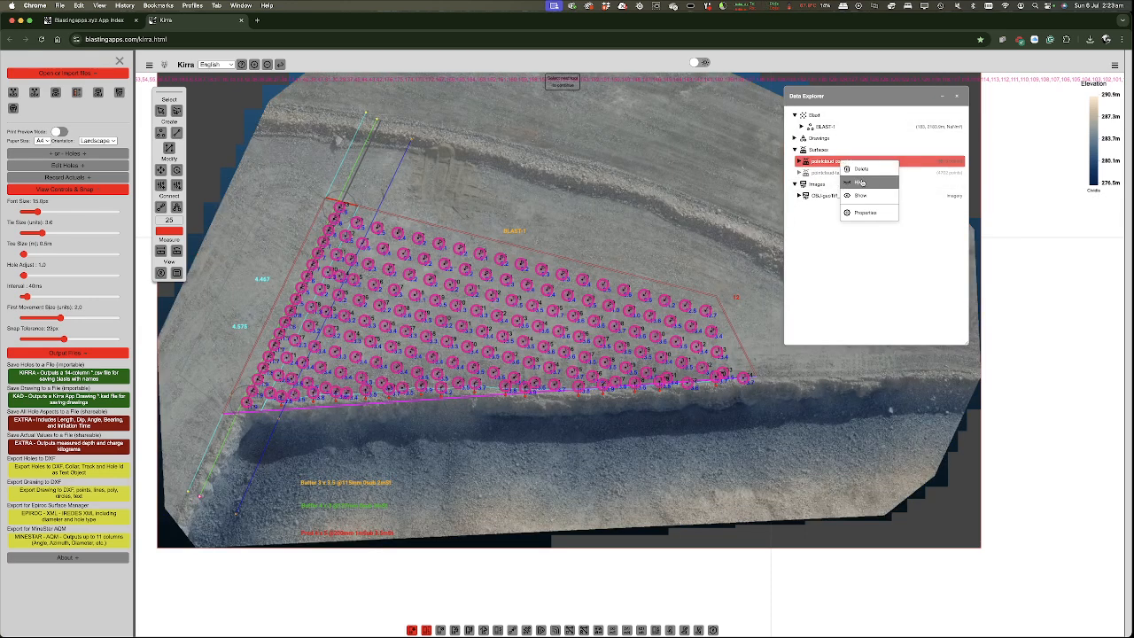
pyautogui.click(858, 182)
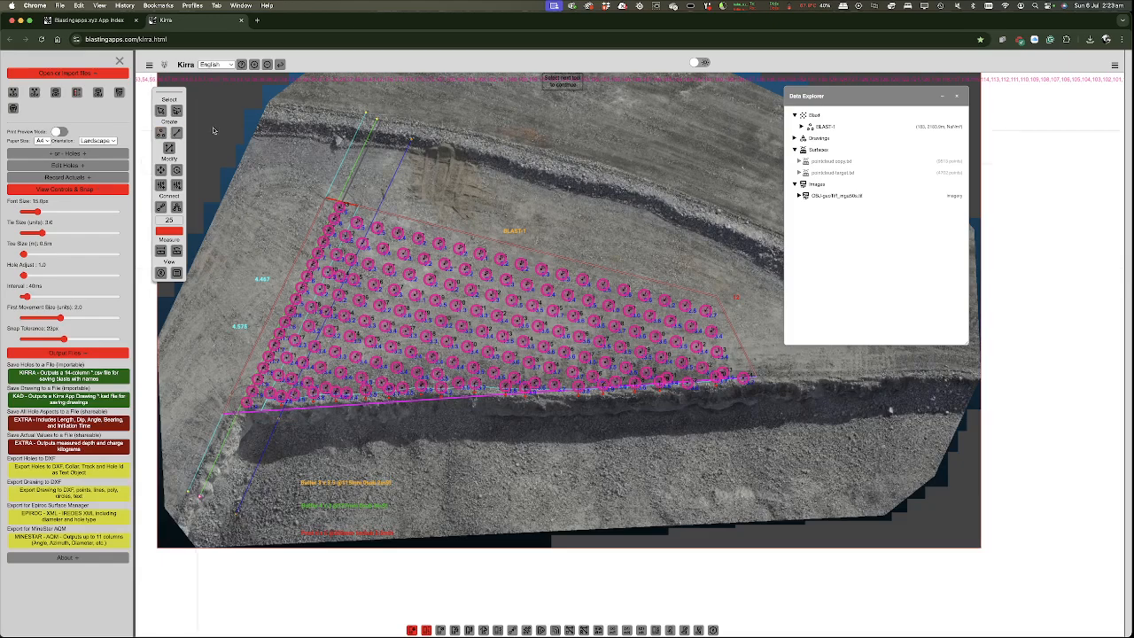
# - Clear the hole selection, inspect the adjusted hole lengths across the pattern, and close the data explorer
pyautogui.click(160, 110)
pyautogui.click(1052, 546)
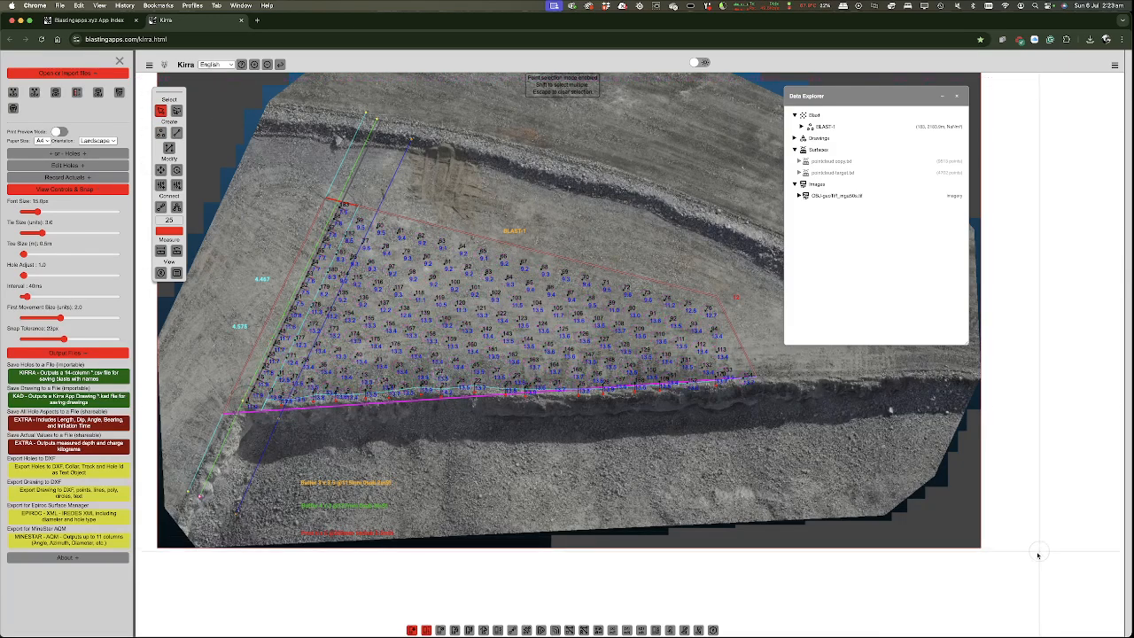
pyautogui.scroll(2, 287, 271)
pyautogui.scroll(4, 446, 277)
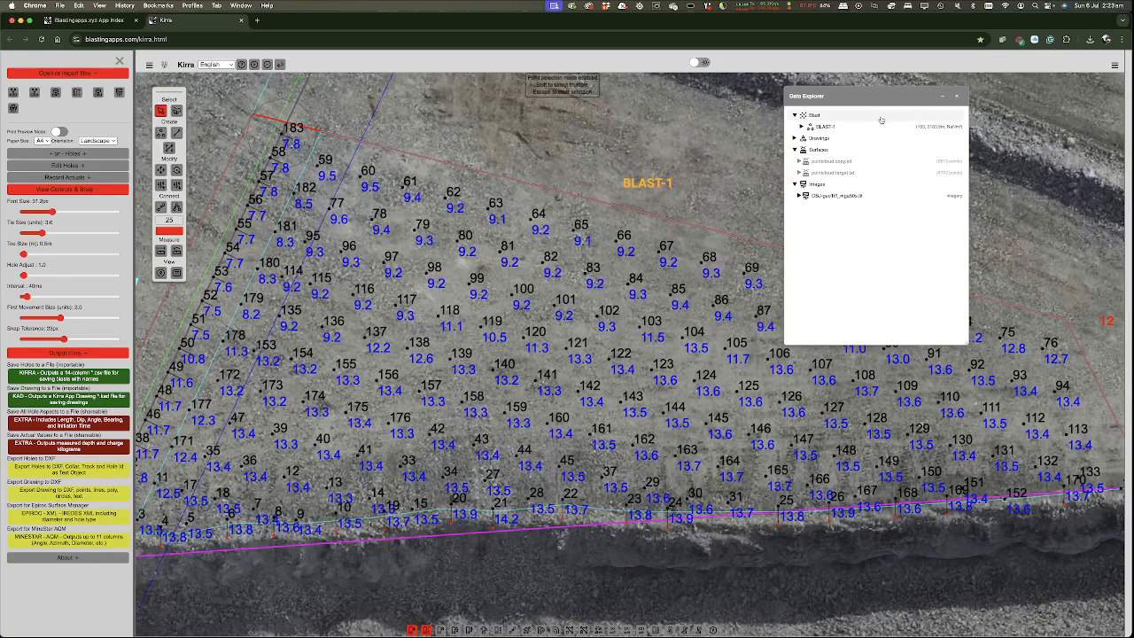
pyautogui.click(958, 97)
pyautogui.scroll(-5, 894, 465)
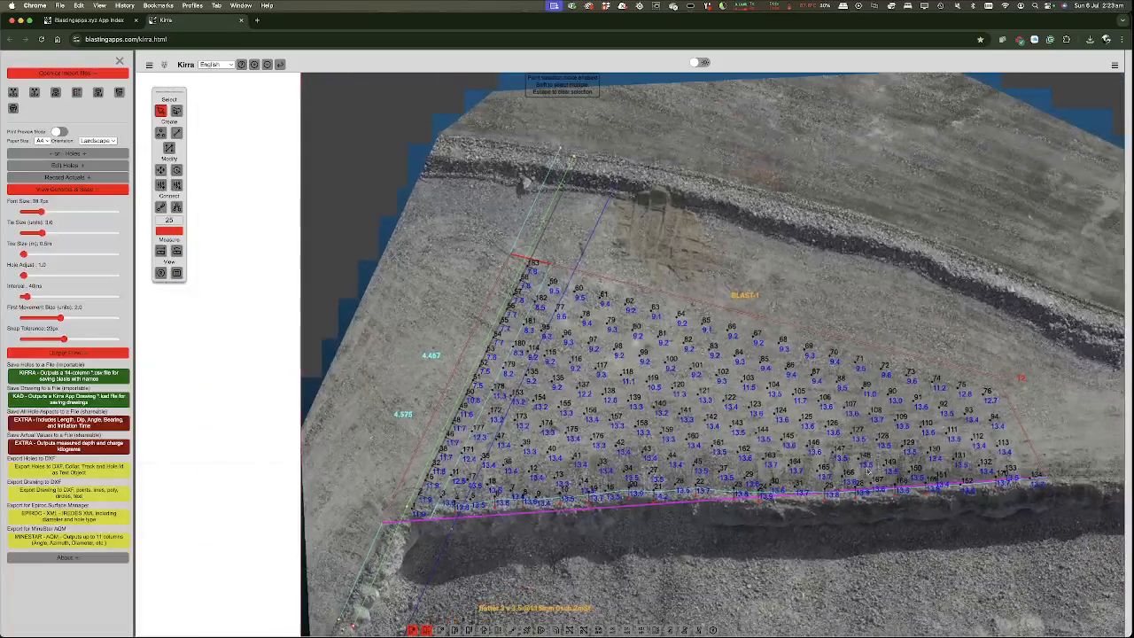
pyautogui.scroll(-4, 826, 502)
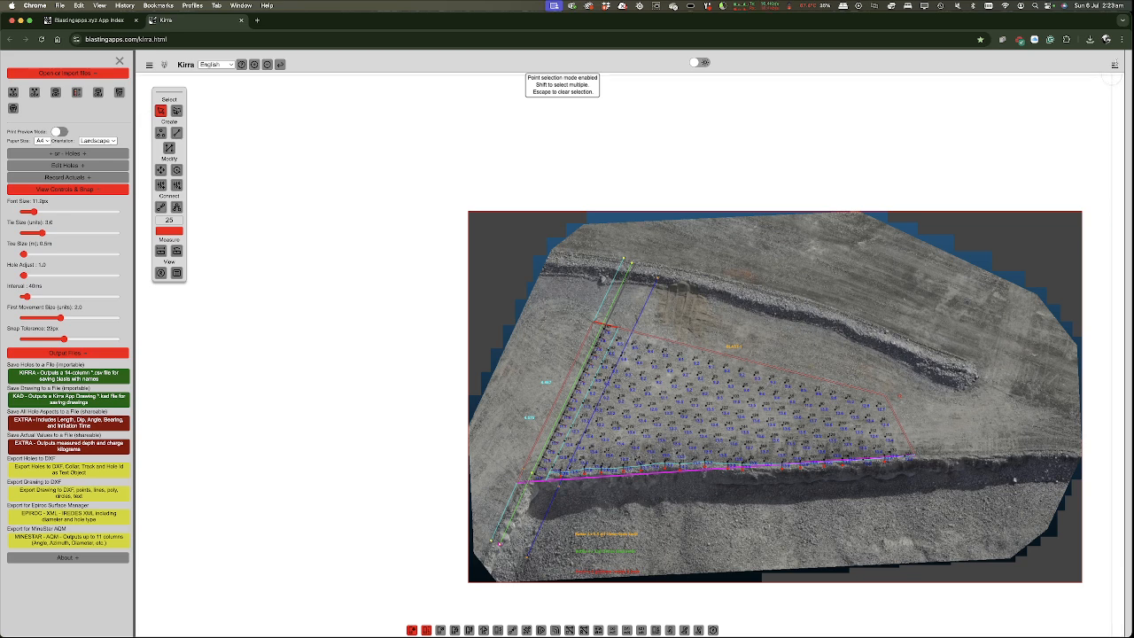
# - Centre the blast in view, play its firing animation, and replay it at a slower speed
pyautogui.click(1115, 65)
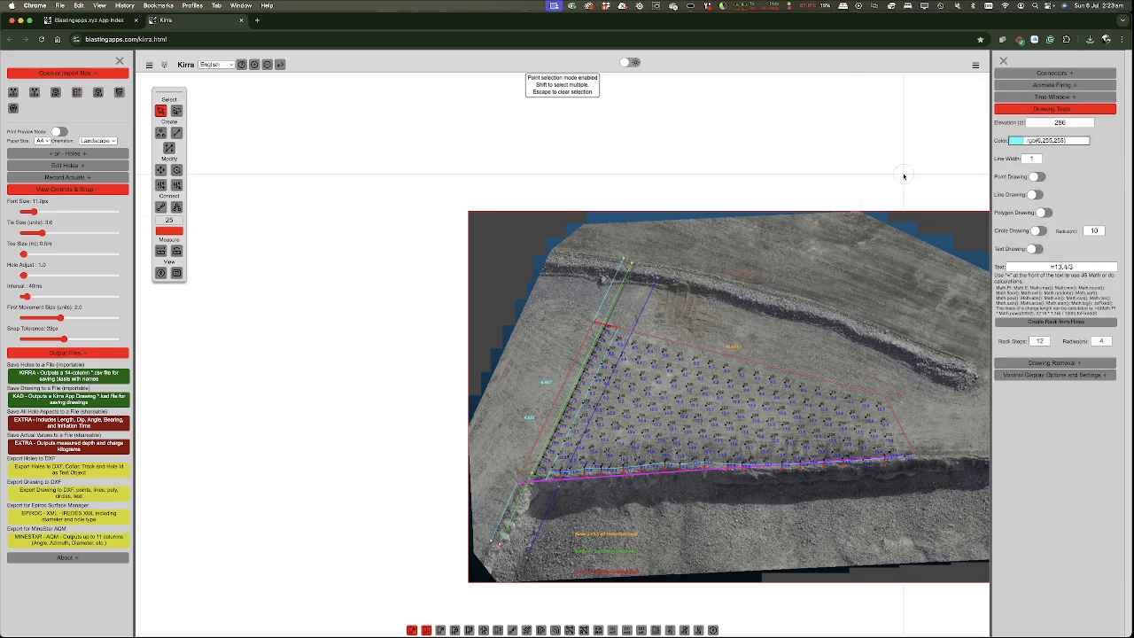
pyautogui.moveTo(892, 175); pyautogui.dragTo(727, 156)
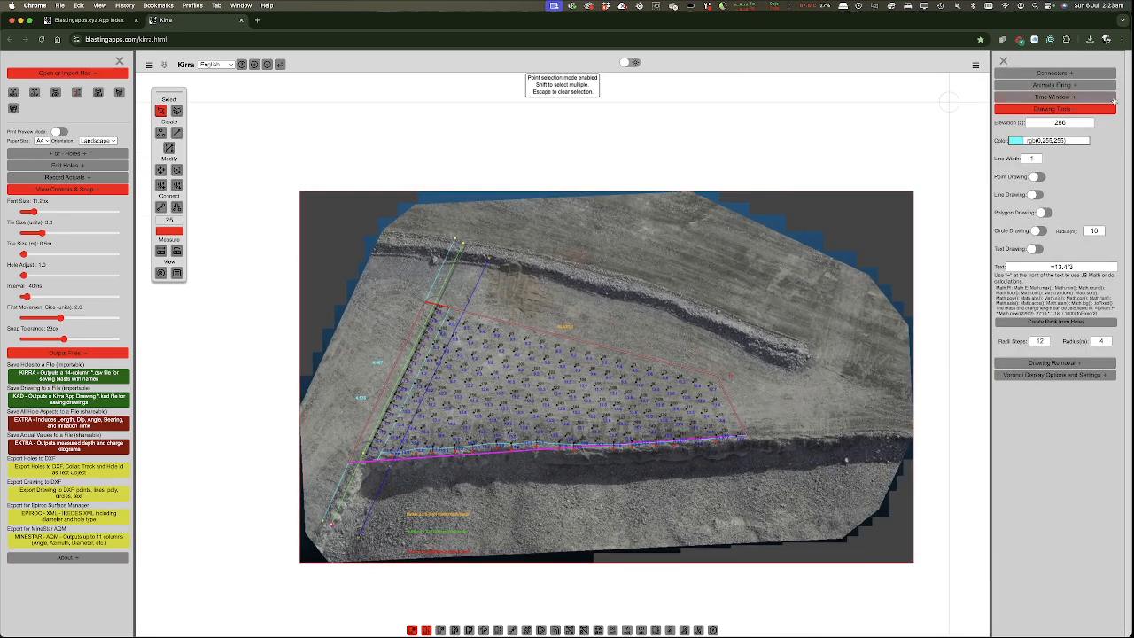
pyautogui.click(1080, 86)
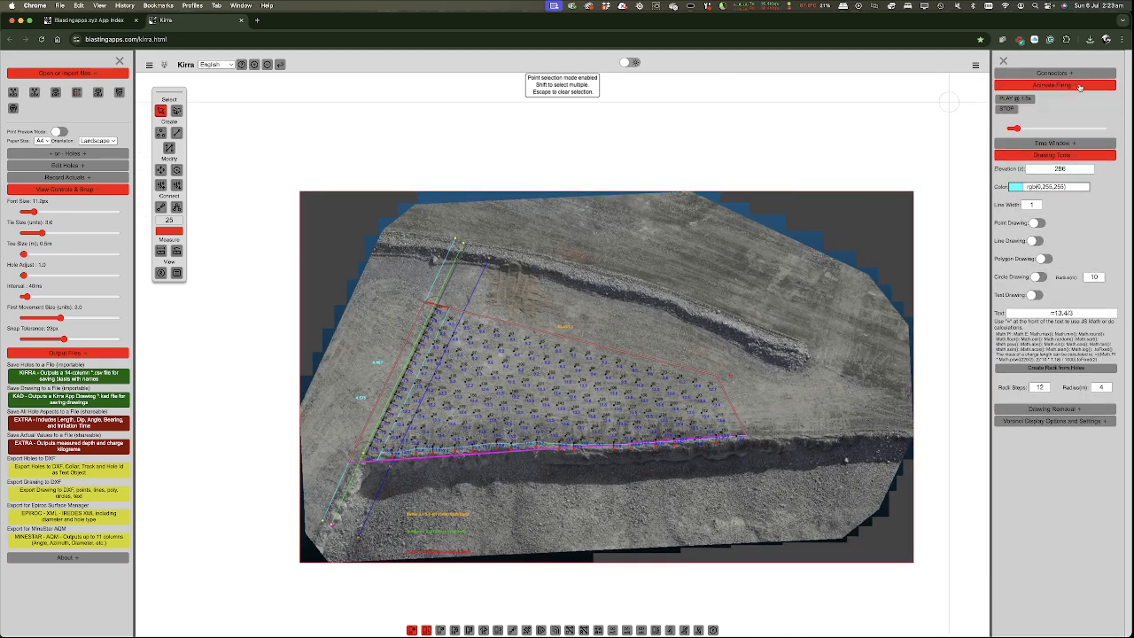
pyautogui.click(1022, 100)
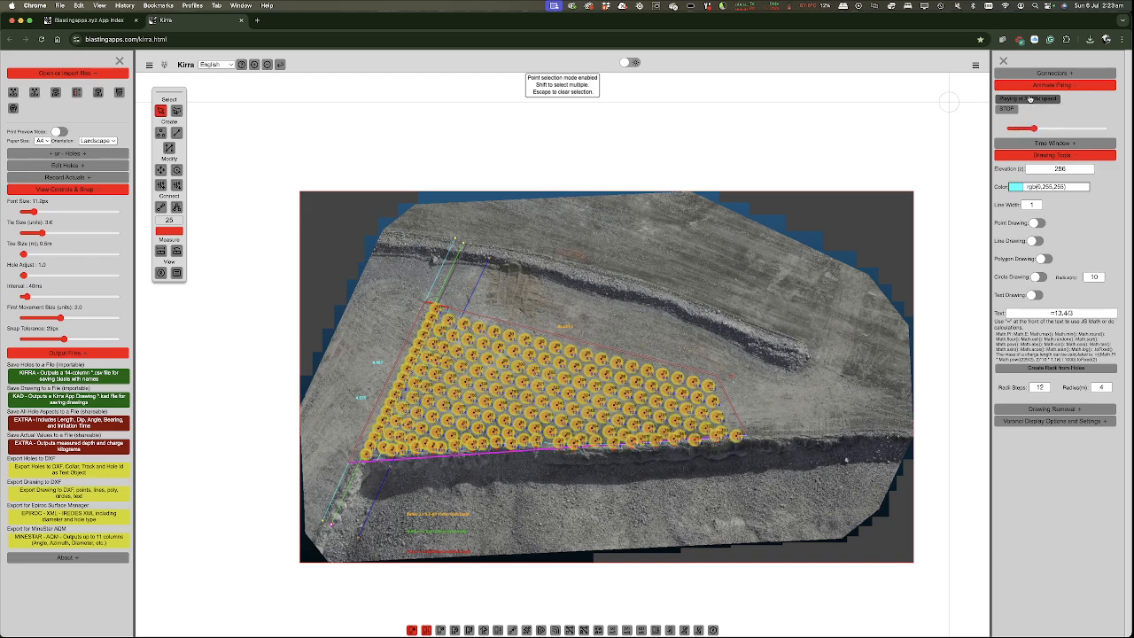
pyautogui.moveTo(1033, 129); pyautogui.dragTo(1013, 129)
pyautogui.click(1010, 100)
pyautogui.click(1011, 100)
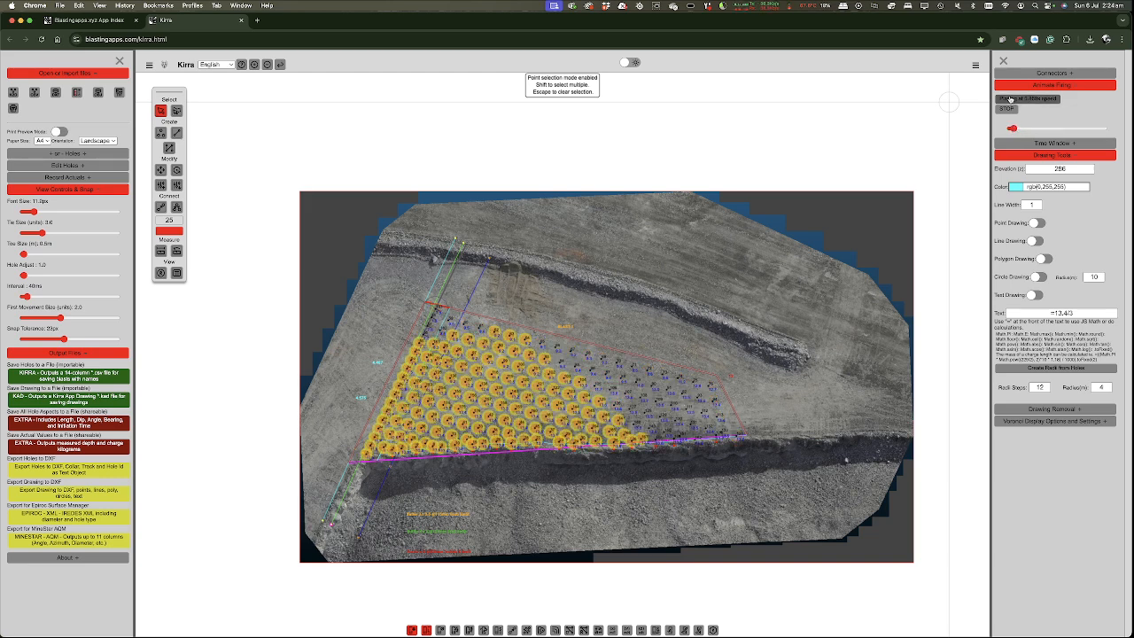
# - Show the time window chart, widen its time window, and examine which holes fire within a mid-blast interval
pyautogui.click(1013, 144)
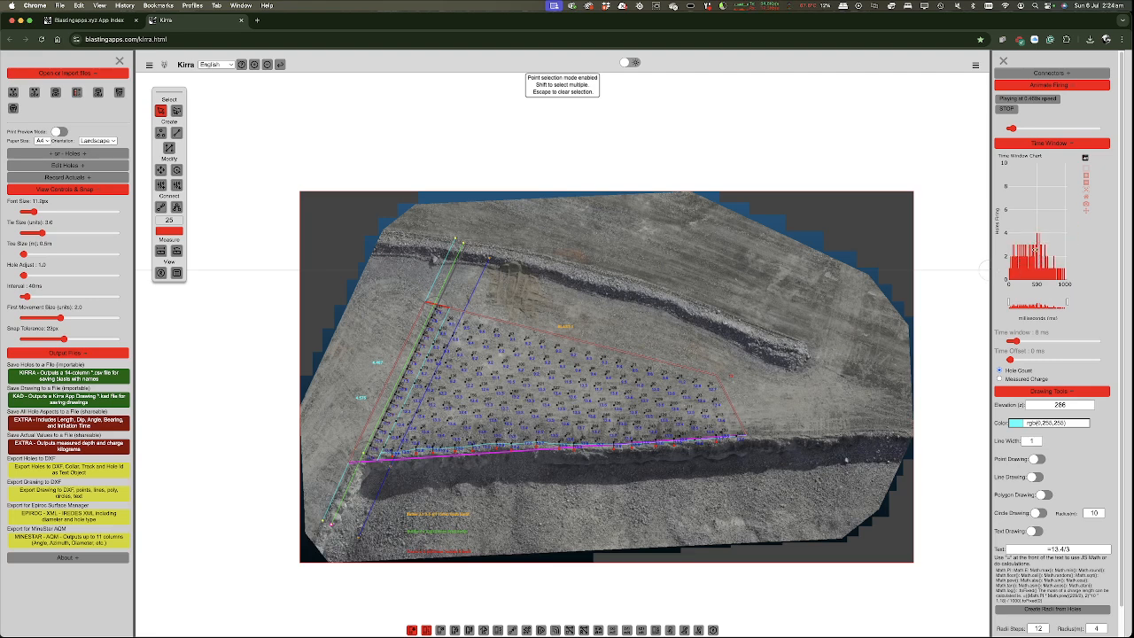
pyautogui.moveTo(1022, 264)
pyautogui.moveTo(1015, 341); pyautogui.dragTo(1043, 341)
pyautogui.moveTo(1045, 198)
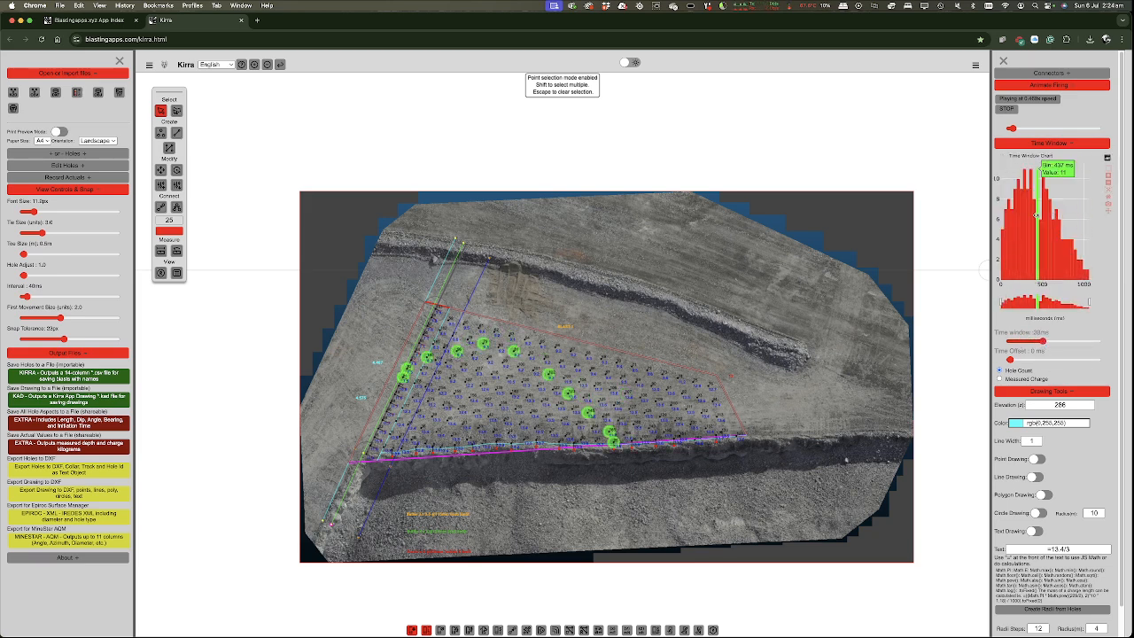
# - Collapse the time window chart, expand the Voronoi display options, and overlay Voronoi cells on the blast holes
pyautogui.moveTo(1042, 241)
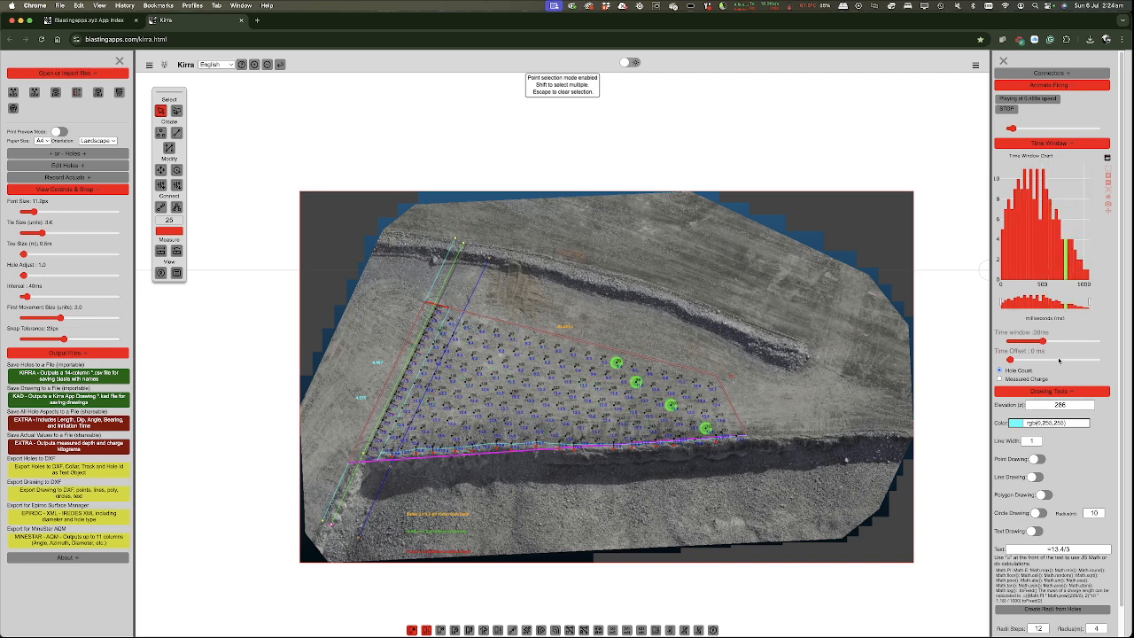
pyautogui.click(1073, 144)
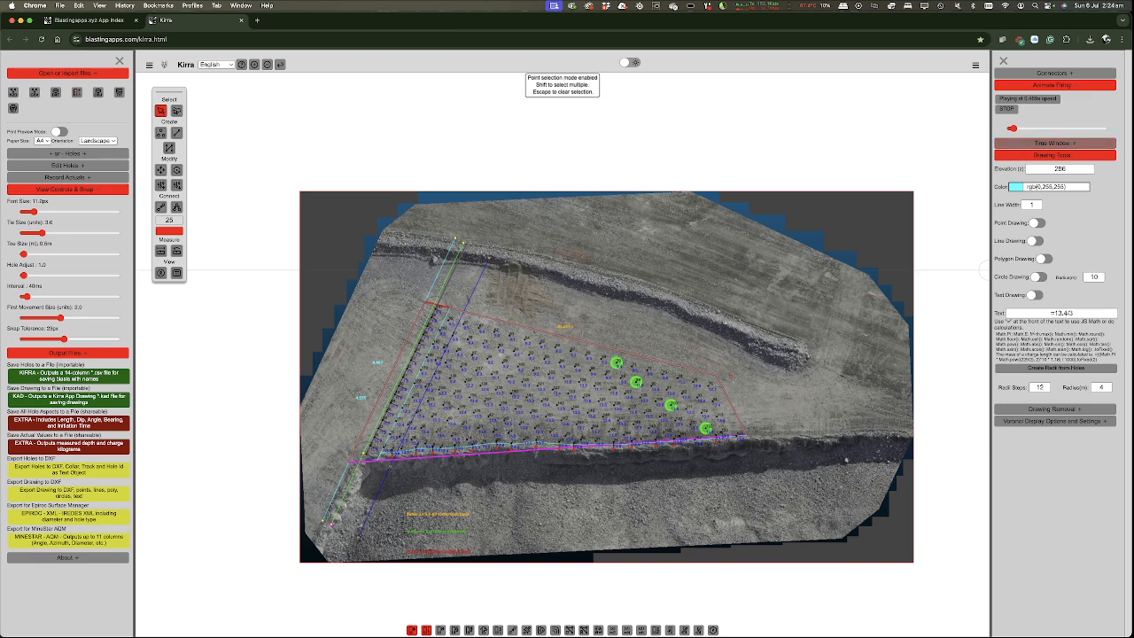
pyautogui.click(1042, 423)
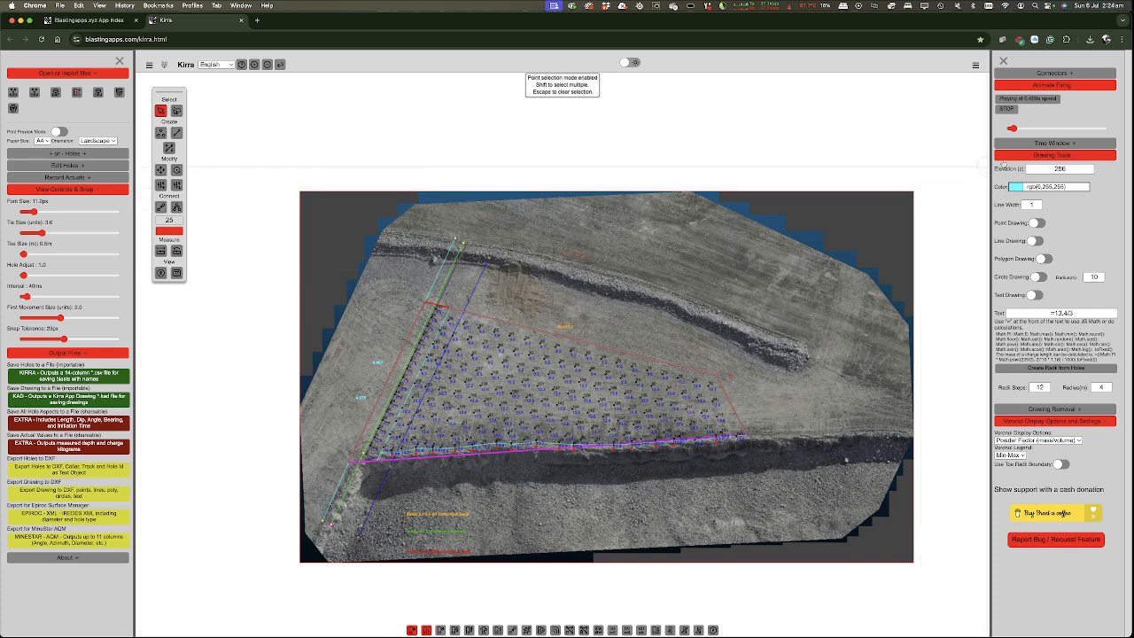
pyautogui.moveTo(581, 626)
pyautogui.click(713, 630)
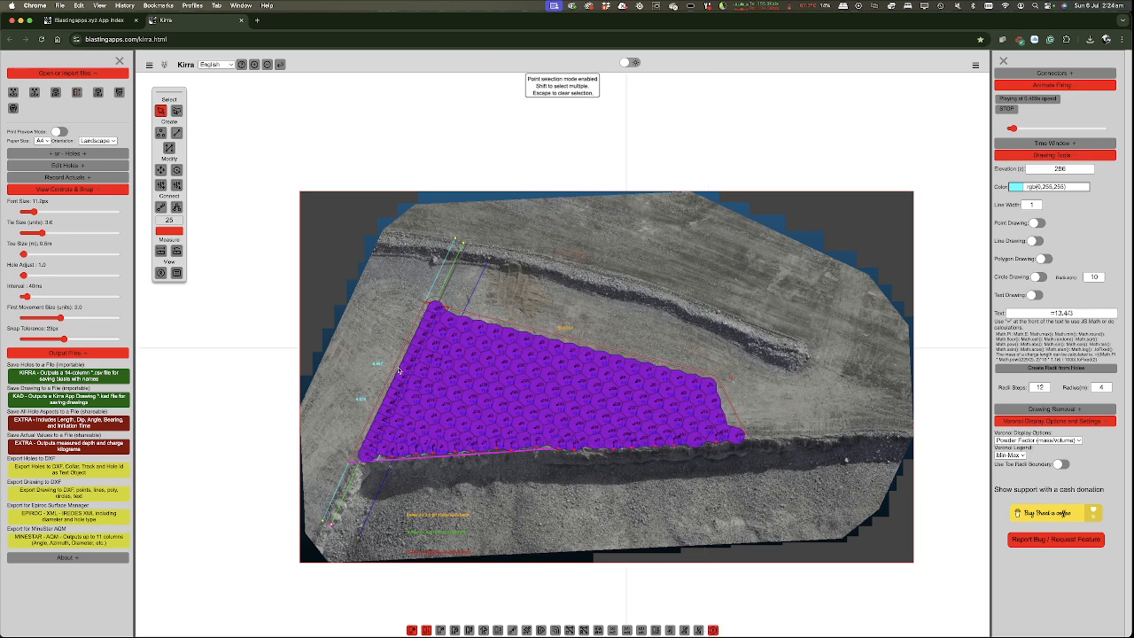
# - Colour the Voronoi cells by Volume, Measured Length and Designed Length in turn, and inspect the designed lengths up close
pyautogui.click(1055, 440)
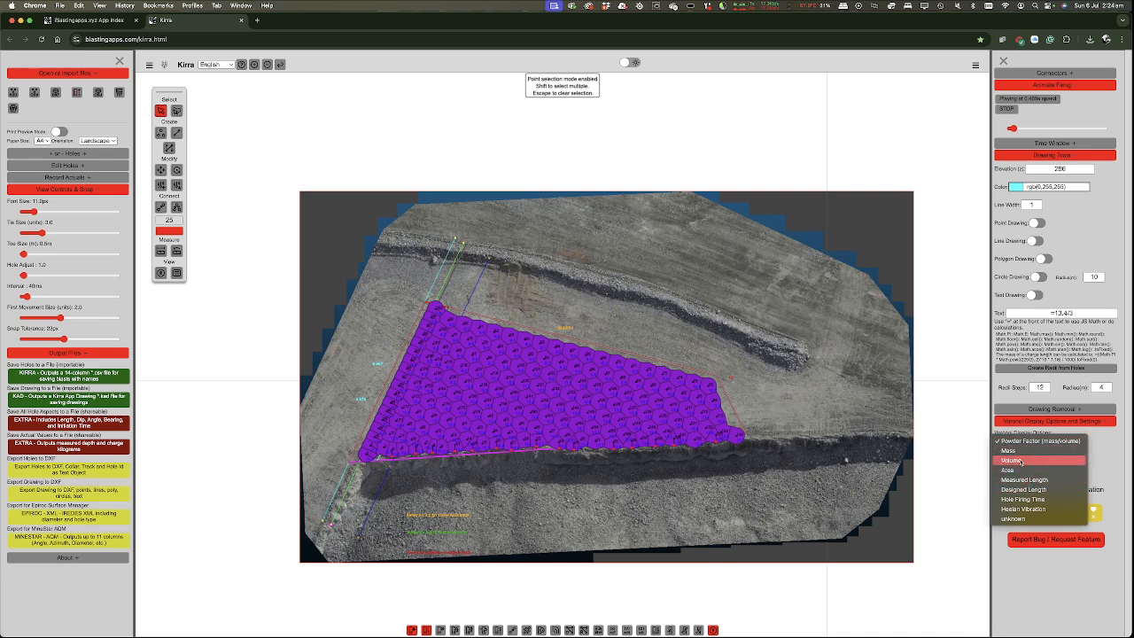
pyautogui.click(1020, 461)
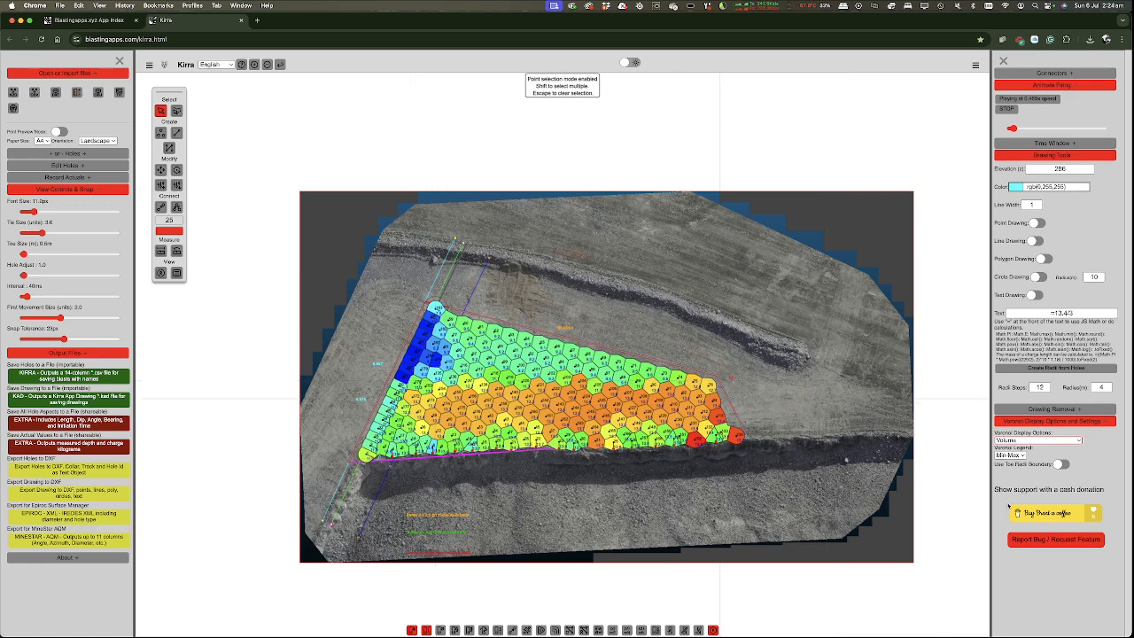
pyautogui.click(1027, 441)
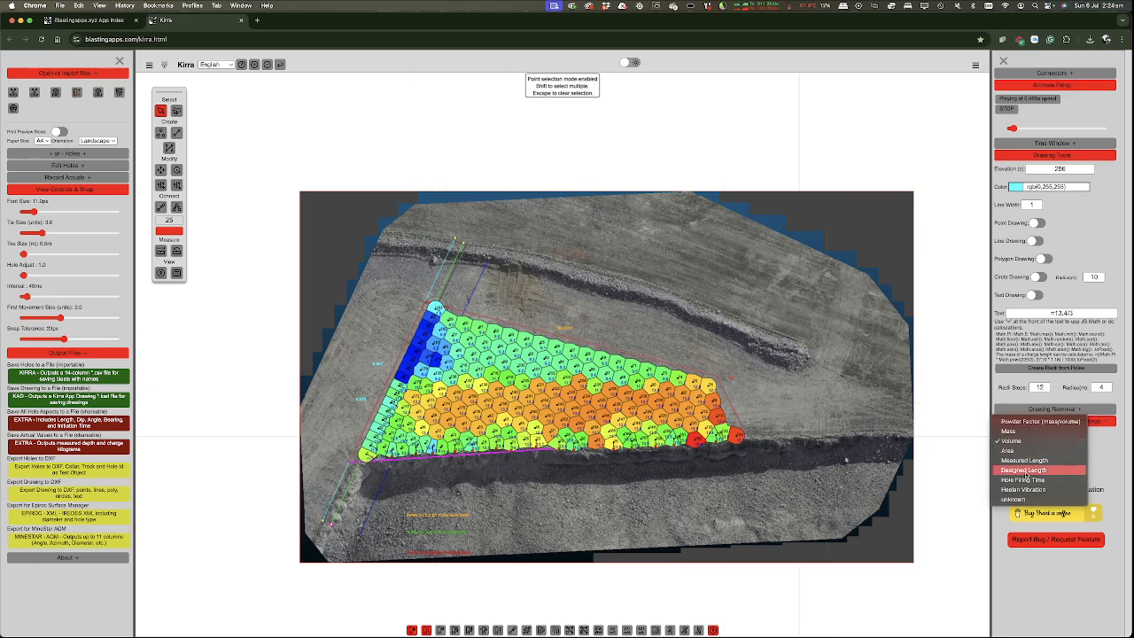
pyautogui.click(1036, 461)
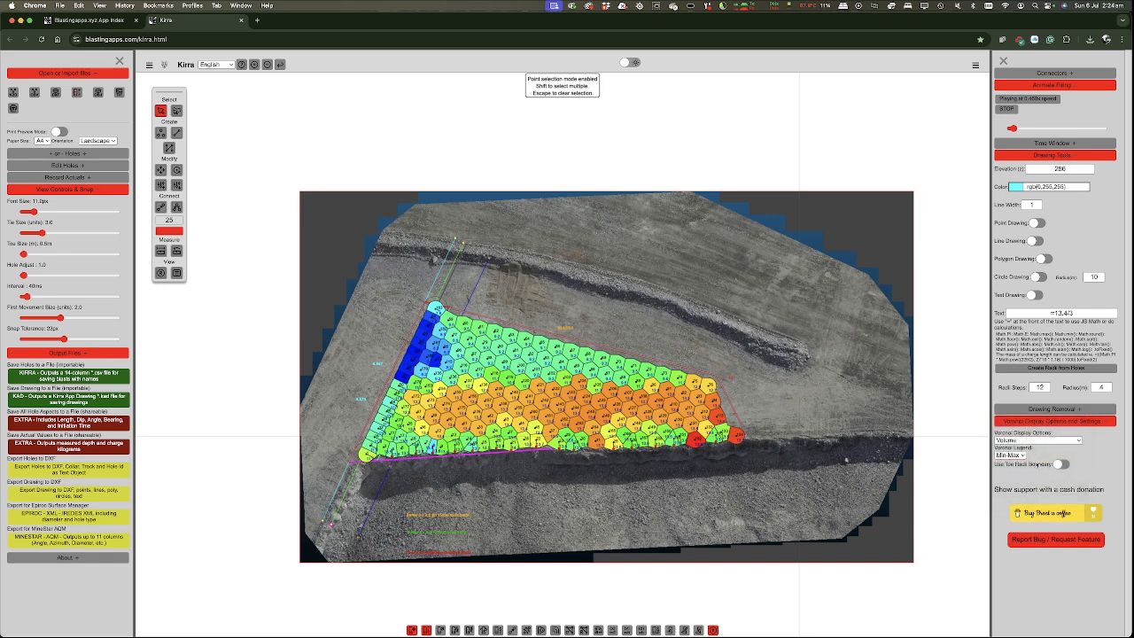
pyautogui.click(1039, 439)
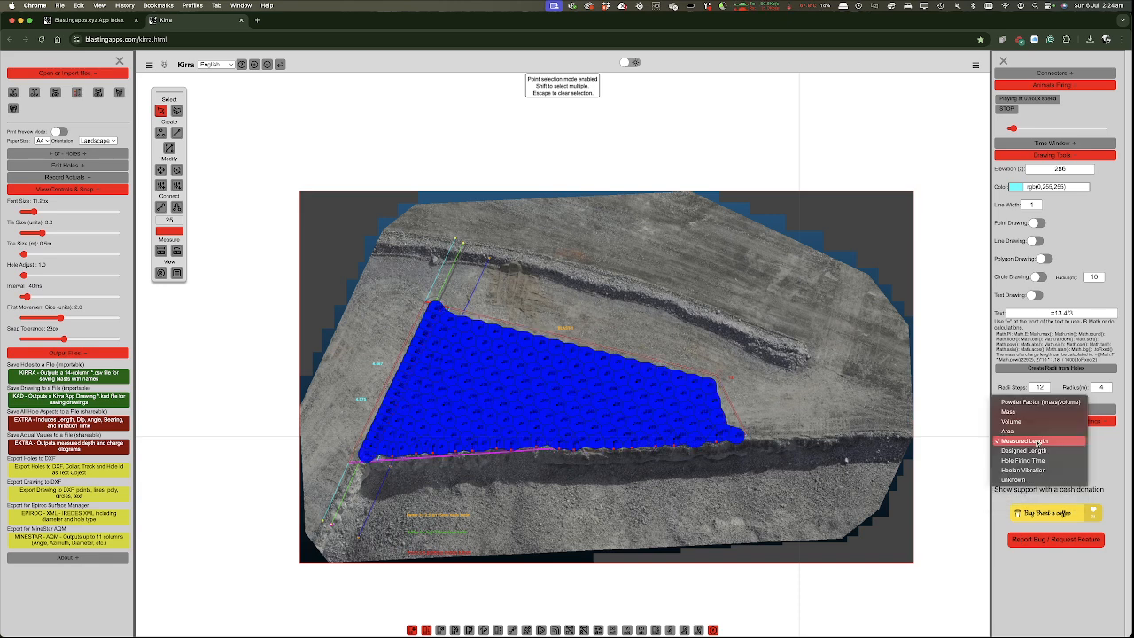
pyautogui.click(1027, 450)
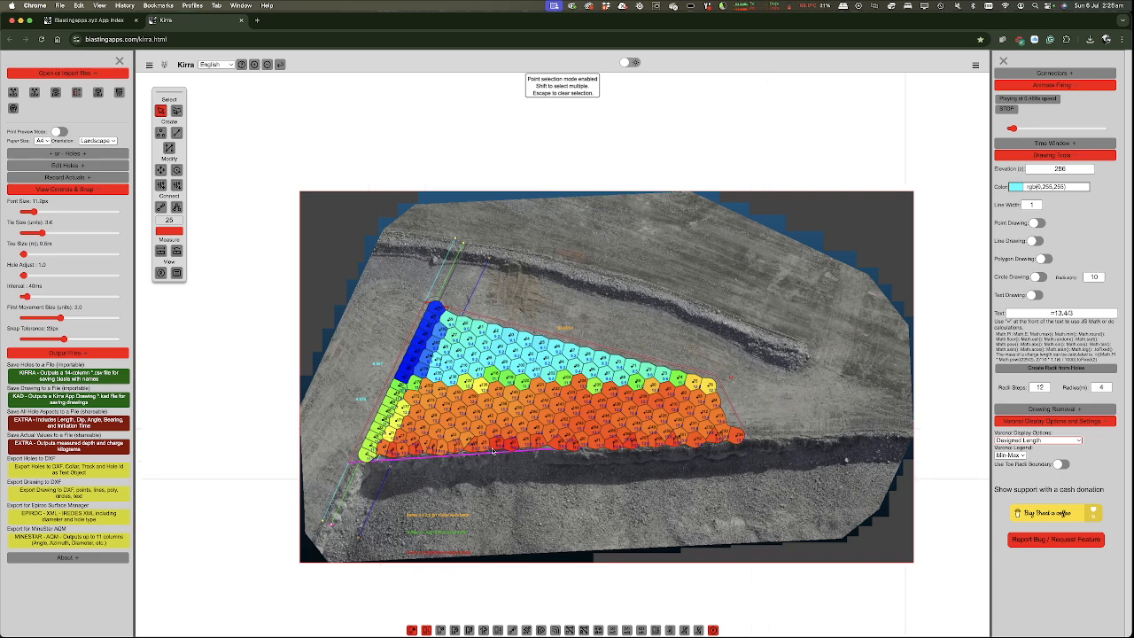
pyautogui.scroll(2, 493, 450)
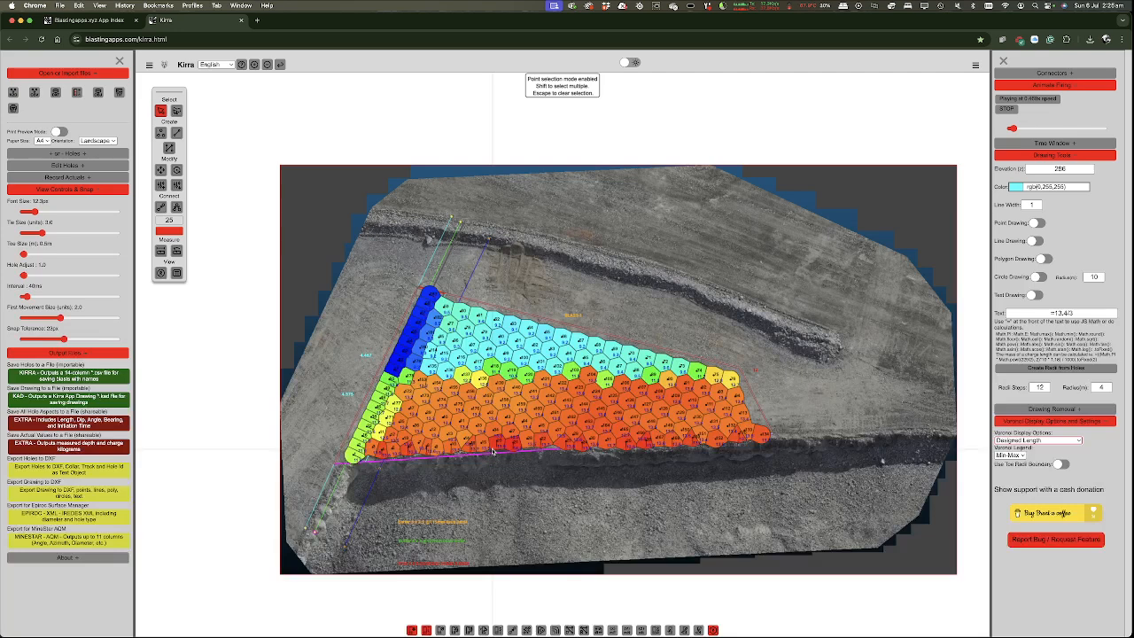
pyautogui.scroll(5, 493, 451)
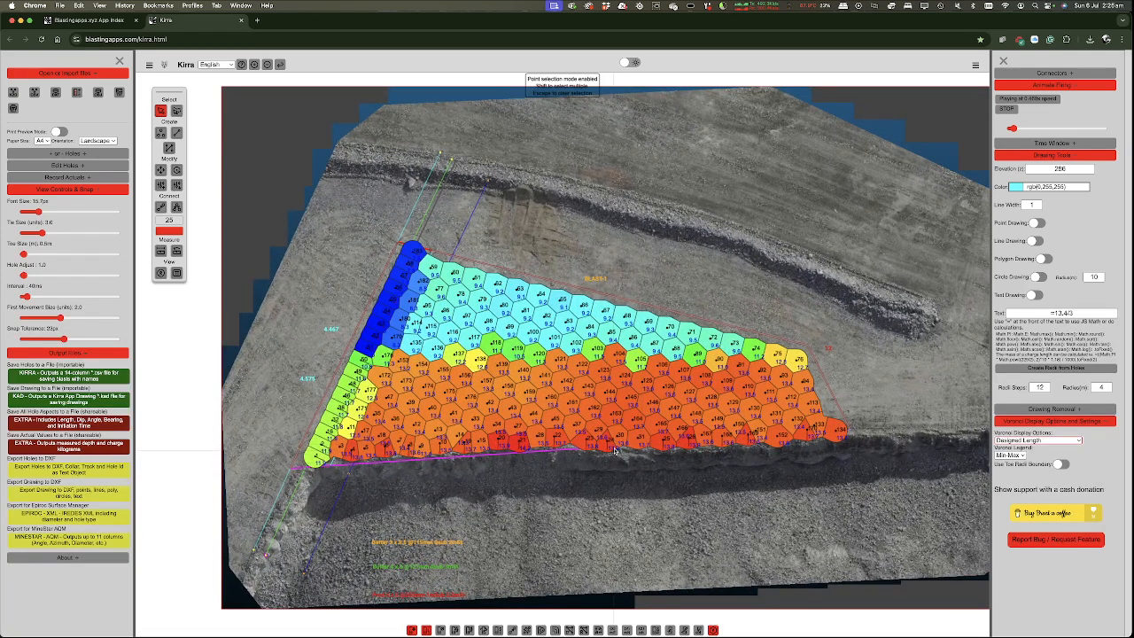
# - Enable the toe-based Voronoi boundary and review the cells by Hole Firing Time and by Area
pyautogui.click(1062, 465)
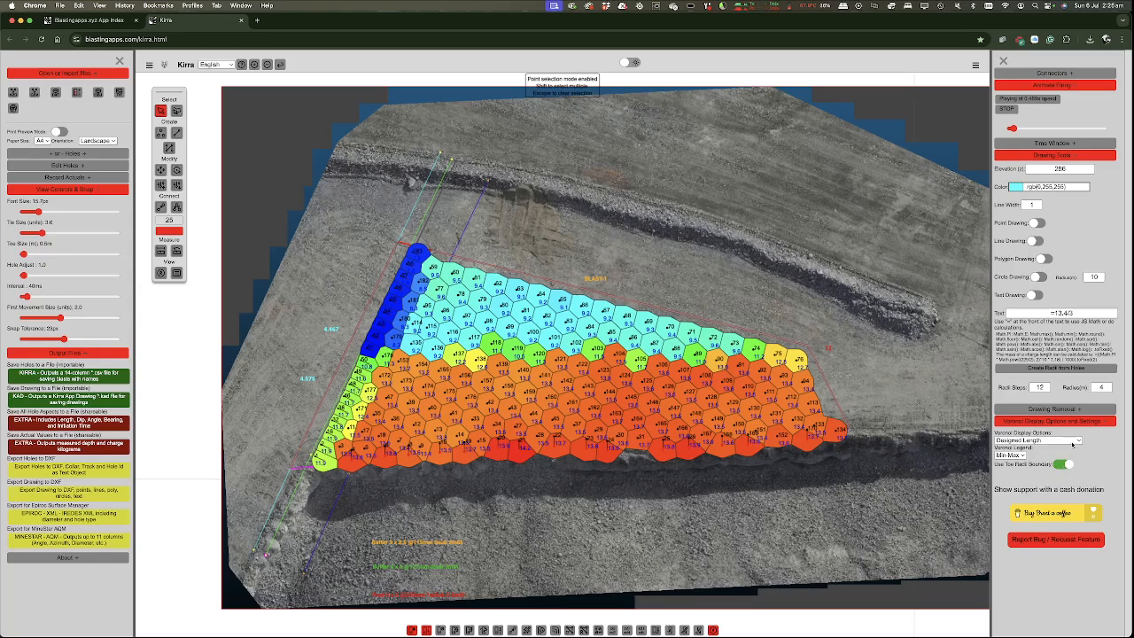
pyautogui.click(1072, 444)
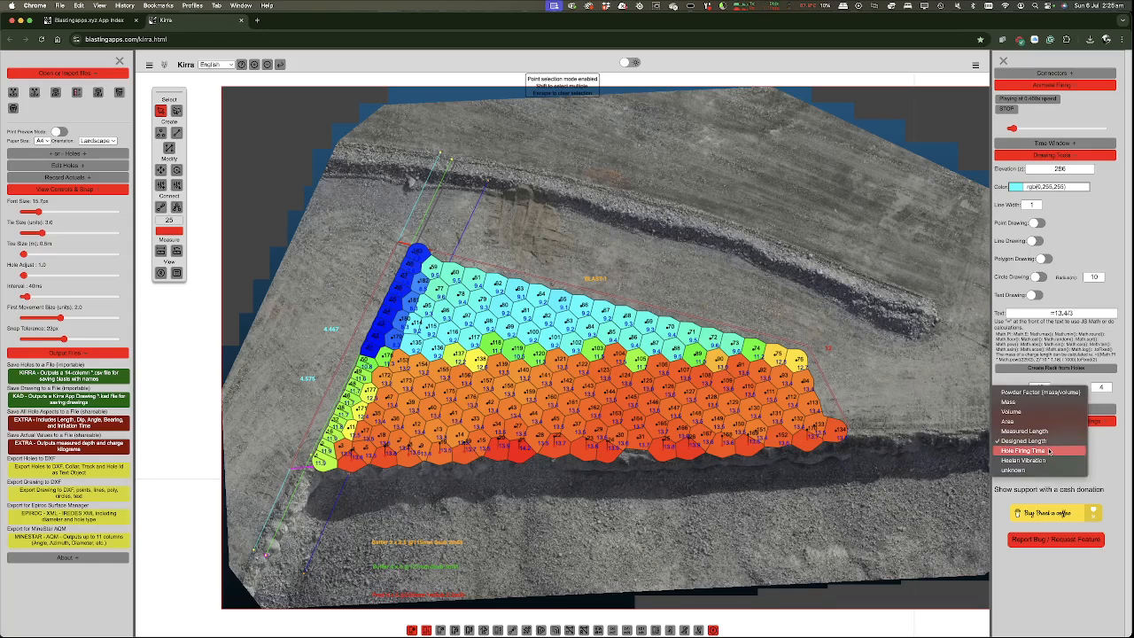
pyautogui.click(1048, 451)
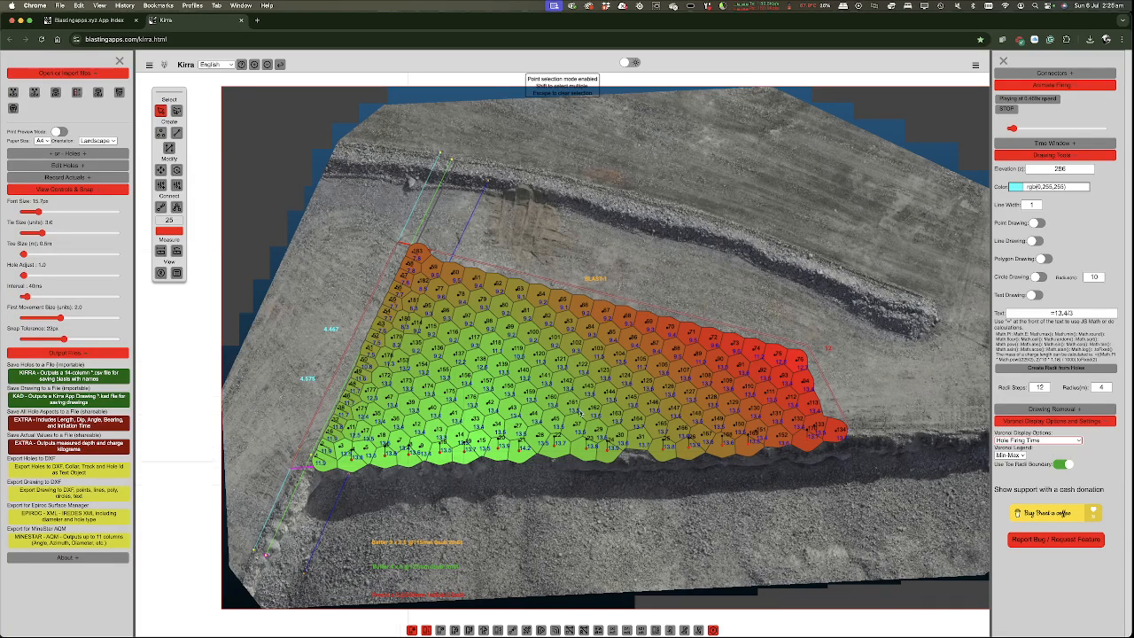
pyautogui.click(1019, 441)
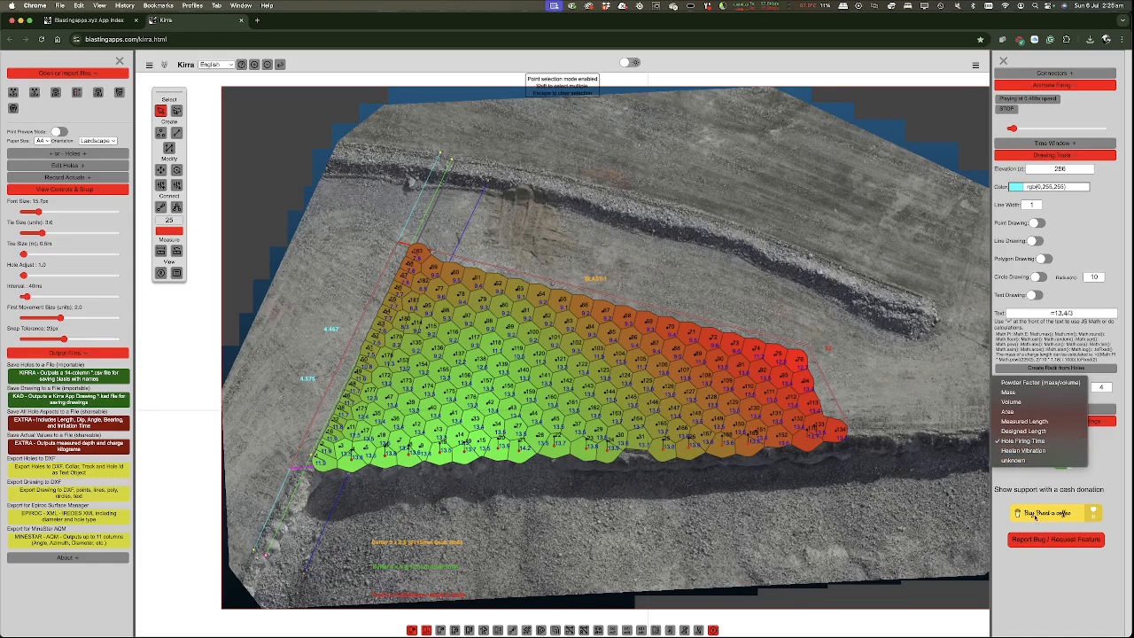
pyautogui.click(1030, 411)
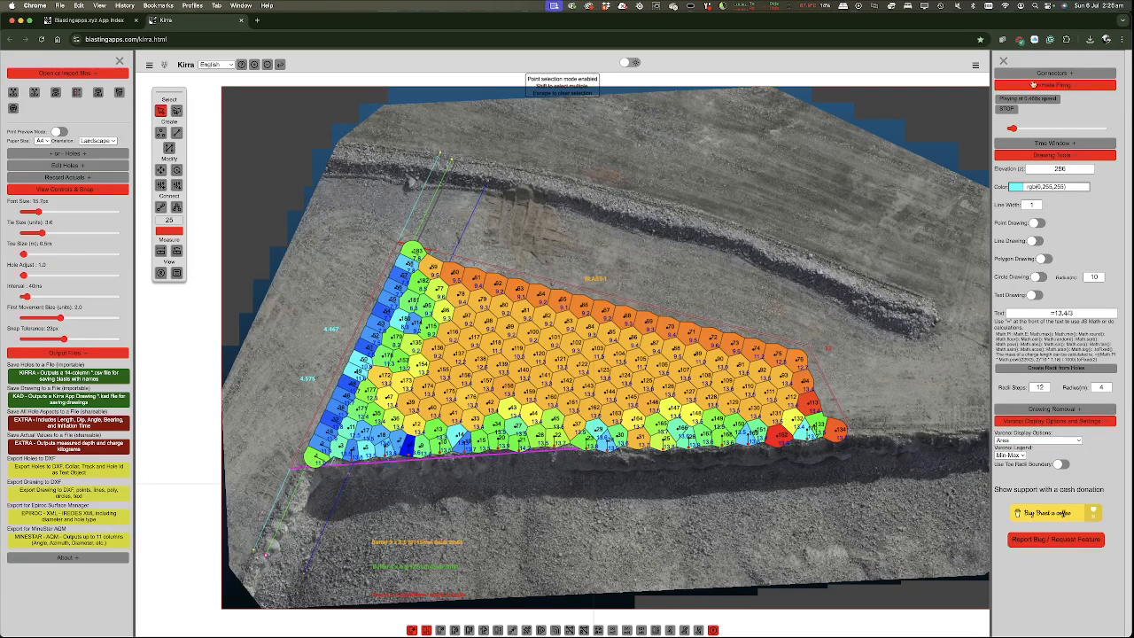
# - Hide the Voronoi overlay and its settings, and set the toe size to 2.50 m
pyautogui.click(1004, 61)
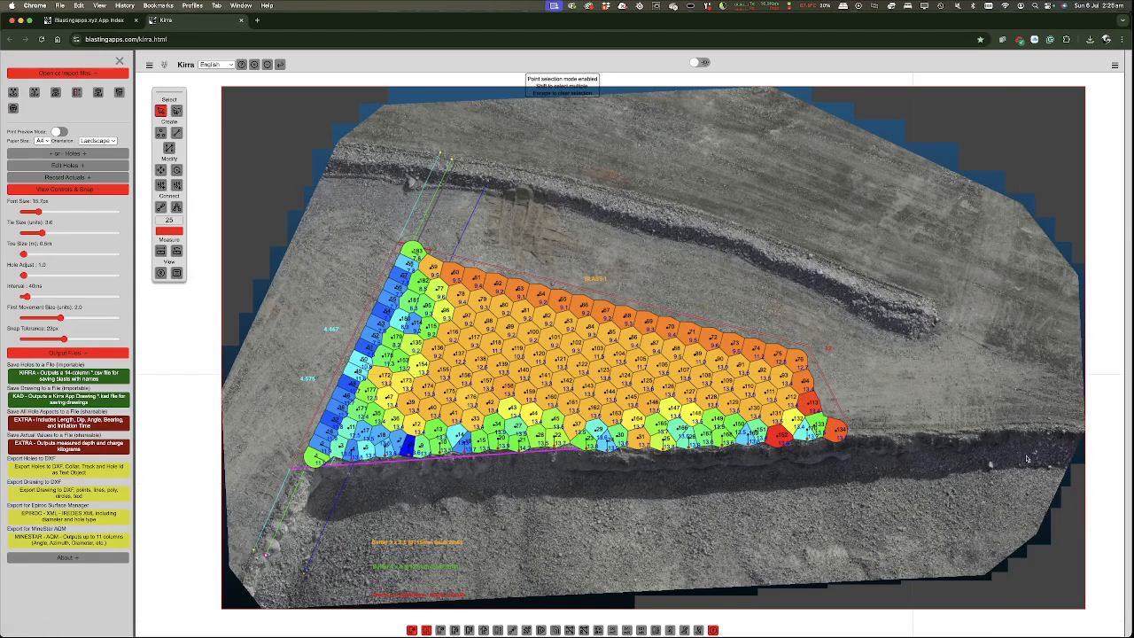
pyautogui.click(713, 630)
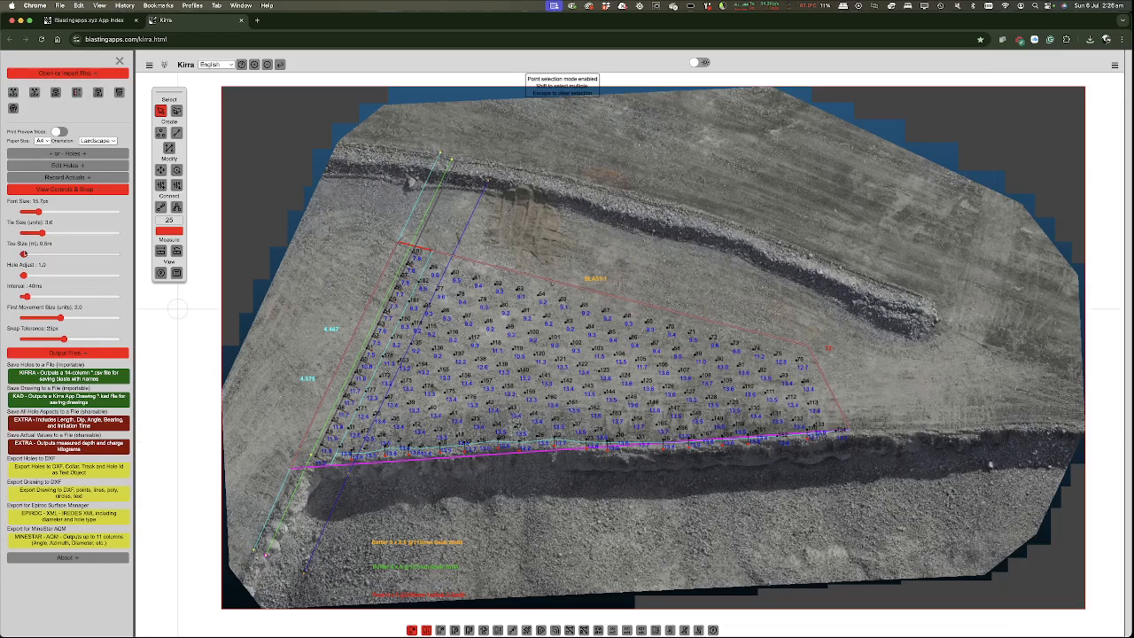
pyautogui.moveTo(24, 254); pyautogui.dragTo(34, 255)
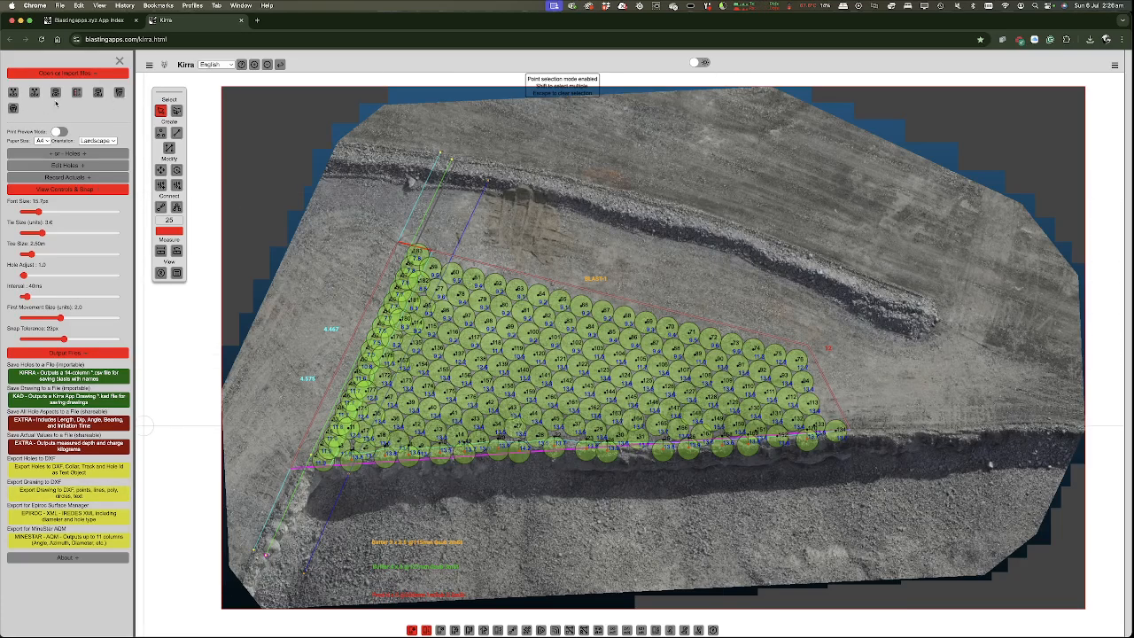
# - Leave point selection, enable print preview mode, and fit the whole hole pattern inside the A4 landscape print boundary
pyautogui.click(162, 114)
pyautogui.click(64, 131)
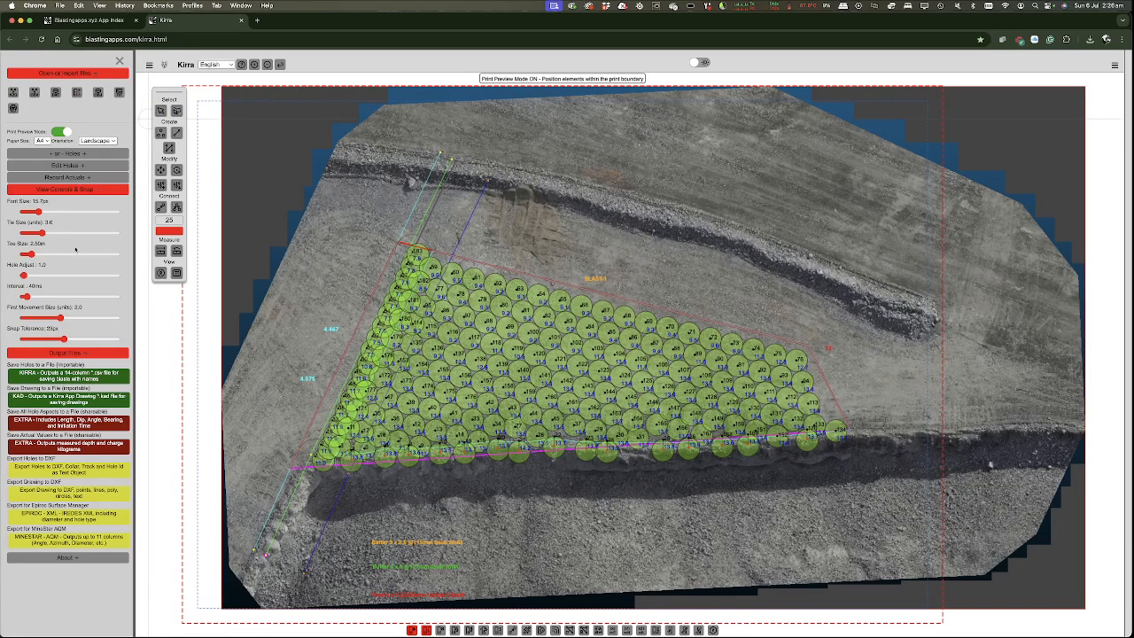
pyautogui.moveTo(568, 564); pyautogui.dragTo(496, 579)
pyautogui.scroll(-3, 530, 536)
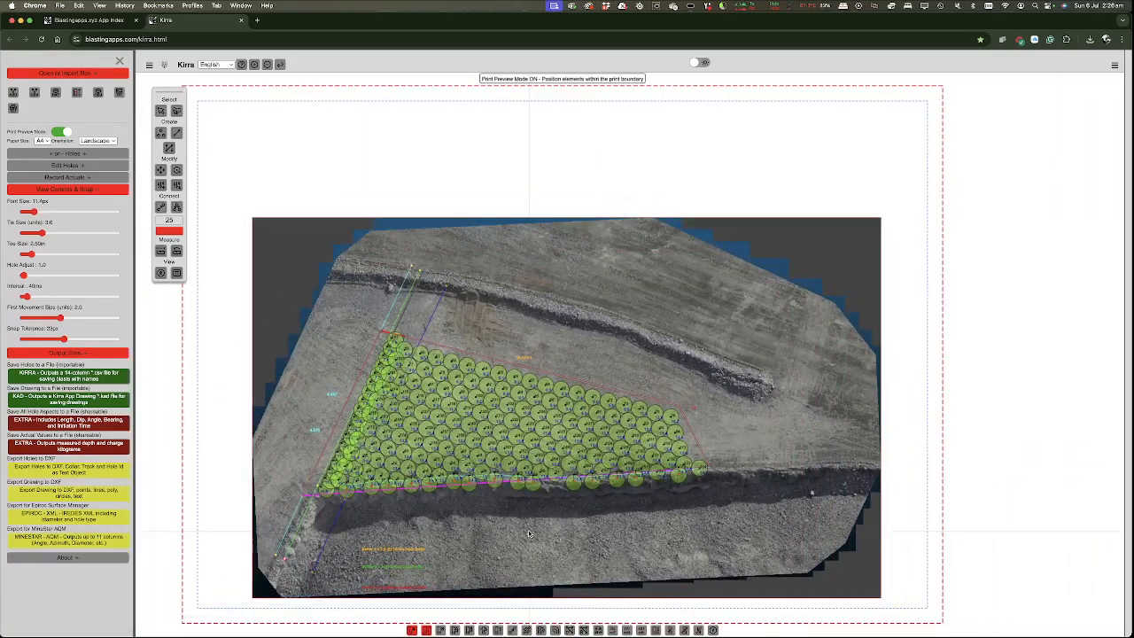
pyautogui.scroll(-1, 529, 534)
pyautogui.scroll(5, 528, 534)
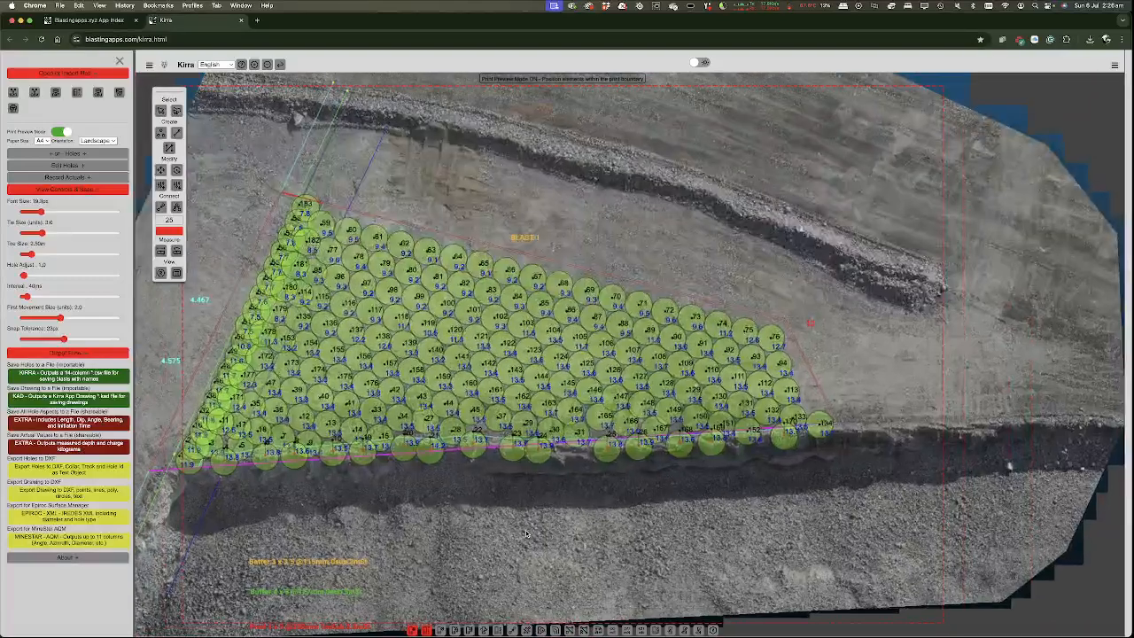
pyautogui.moveTo(710, 542); pyautogui.dragTo(793, 510)
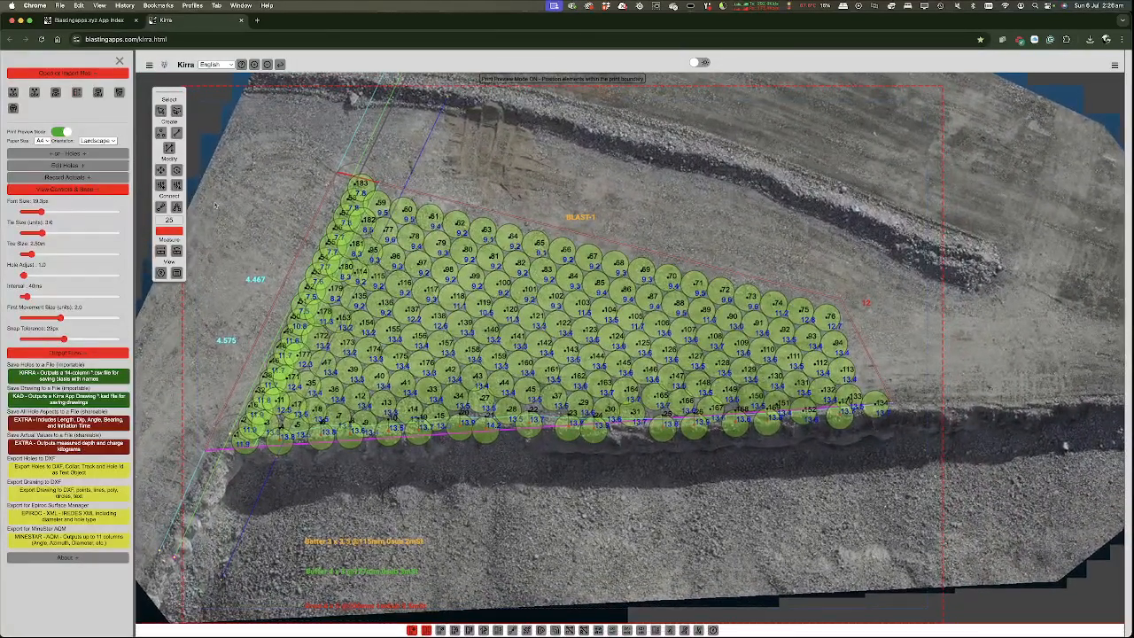
# - Export the framed blast plan as a PDF and open kirra-blast-2025-07-05.pdf from the Downloads folder in Acrobat
pyautogui.click(13, 108)
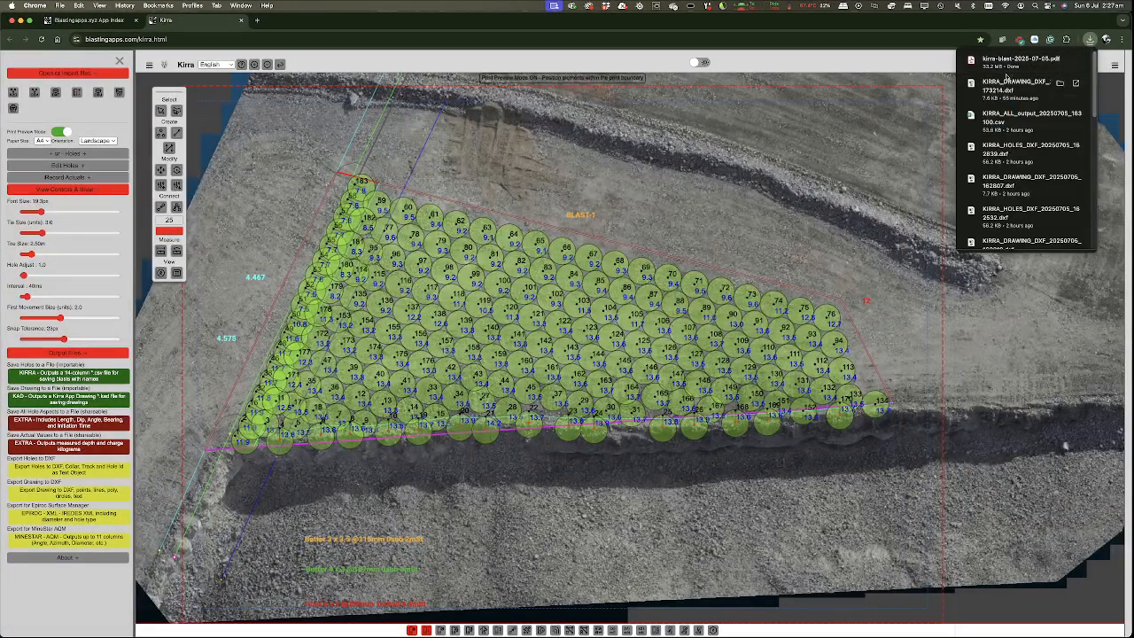
pyautogui.click(1059, 59)
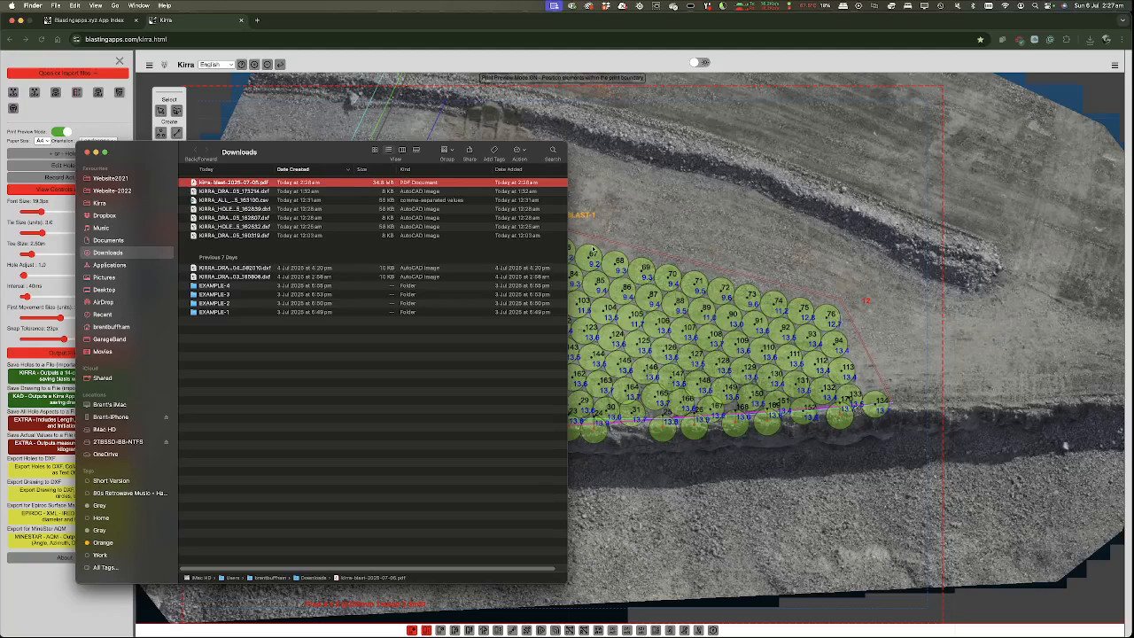
pyautogui.doubleClick(227, 183)
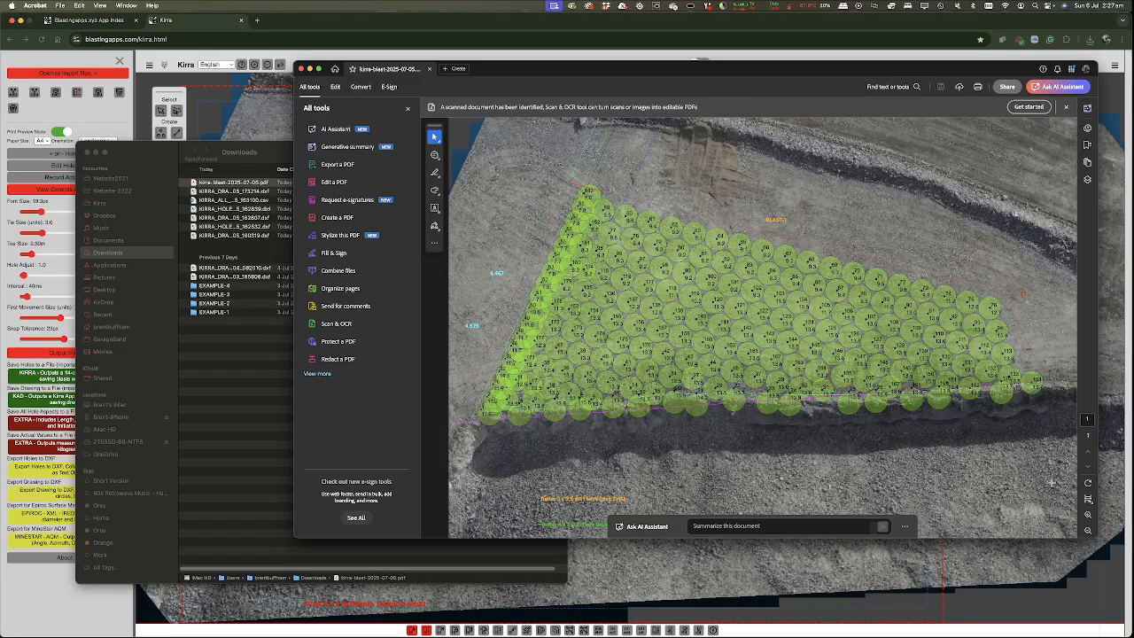
# - Examine the legibility of the hole labels and lengths in the exported PDF at different magnifications, and close the document
pyautogui.click(1087, 514)
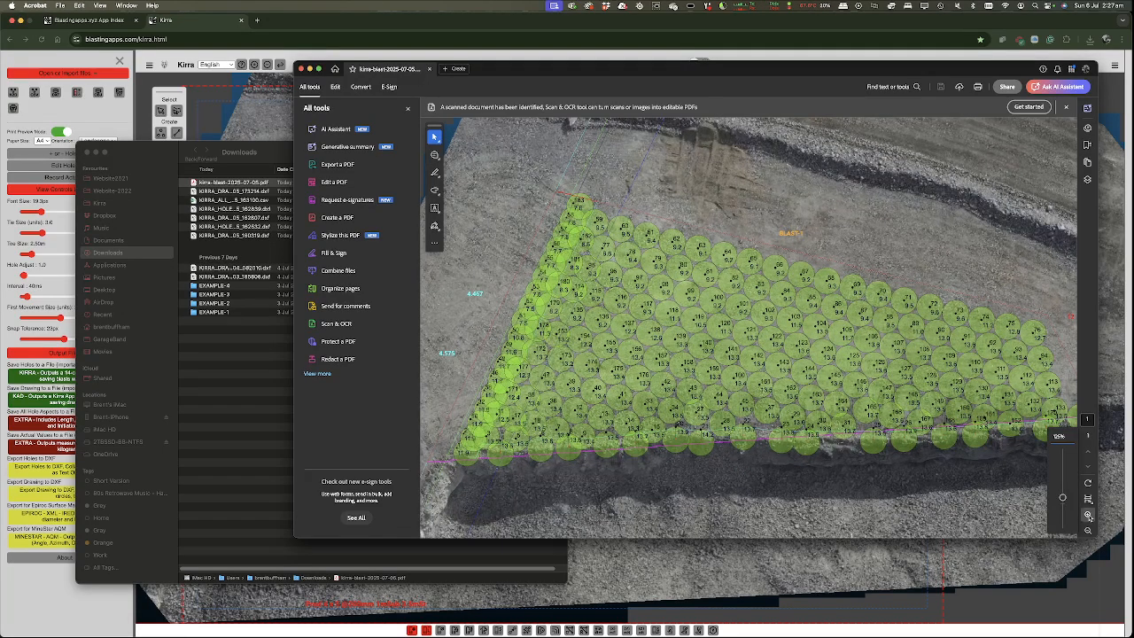
pyautogui.click(1088, 514)
pyautogui.click(1087, 515)
pyautogui.click(1087, 515)
pyautogui.click(1088, 514)
pyautogui.click(1088, 514)
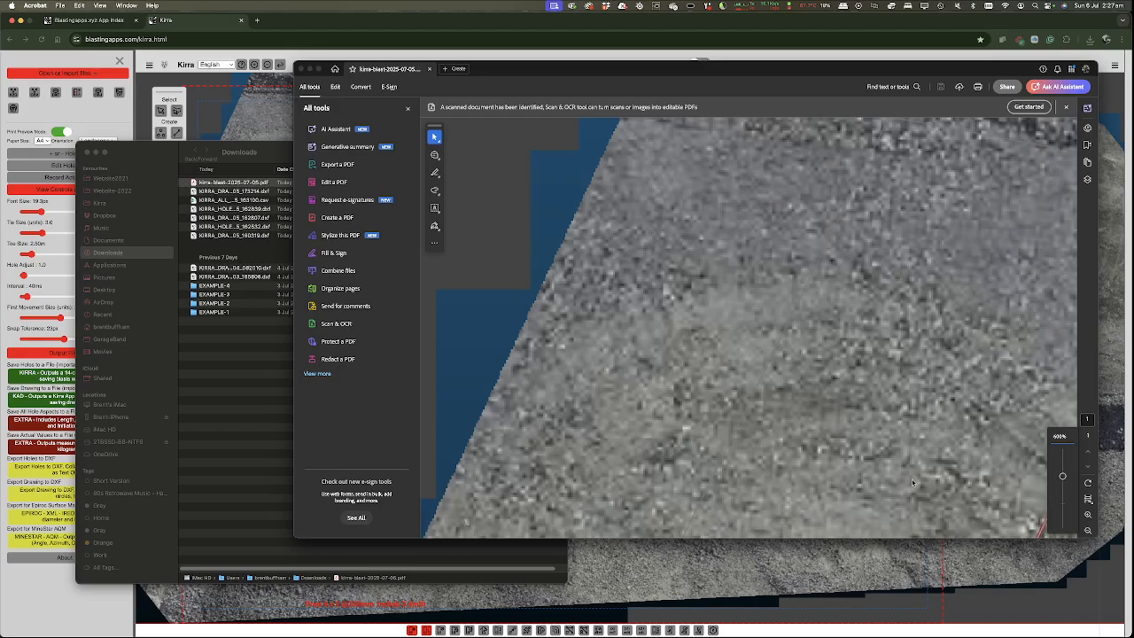
pyautogui.click(1088, 531)
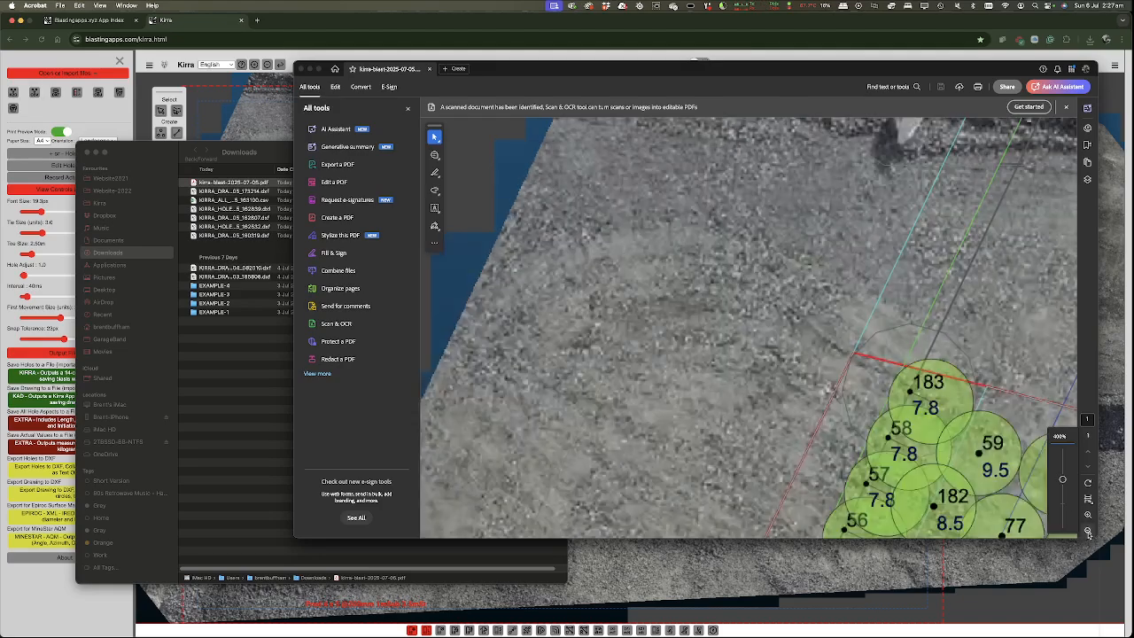
pyautogui.click(1089, 531)
pyautogui.click(1089, 531)
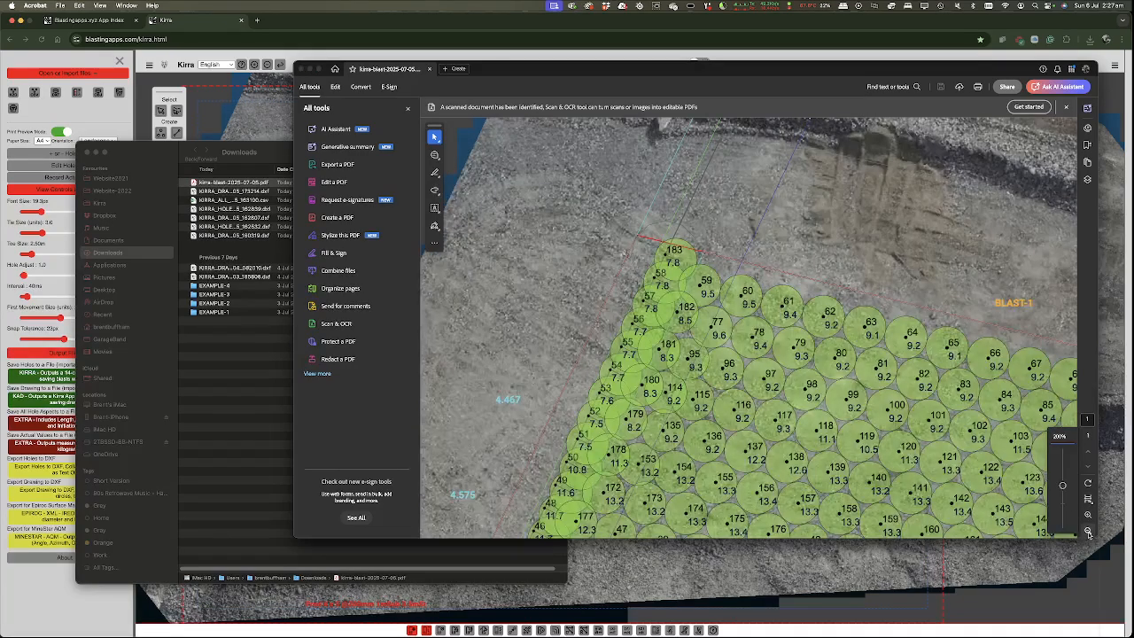
pyautogui.moveTo(972, 464); pyautogui.dragTo(872, 438)
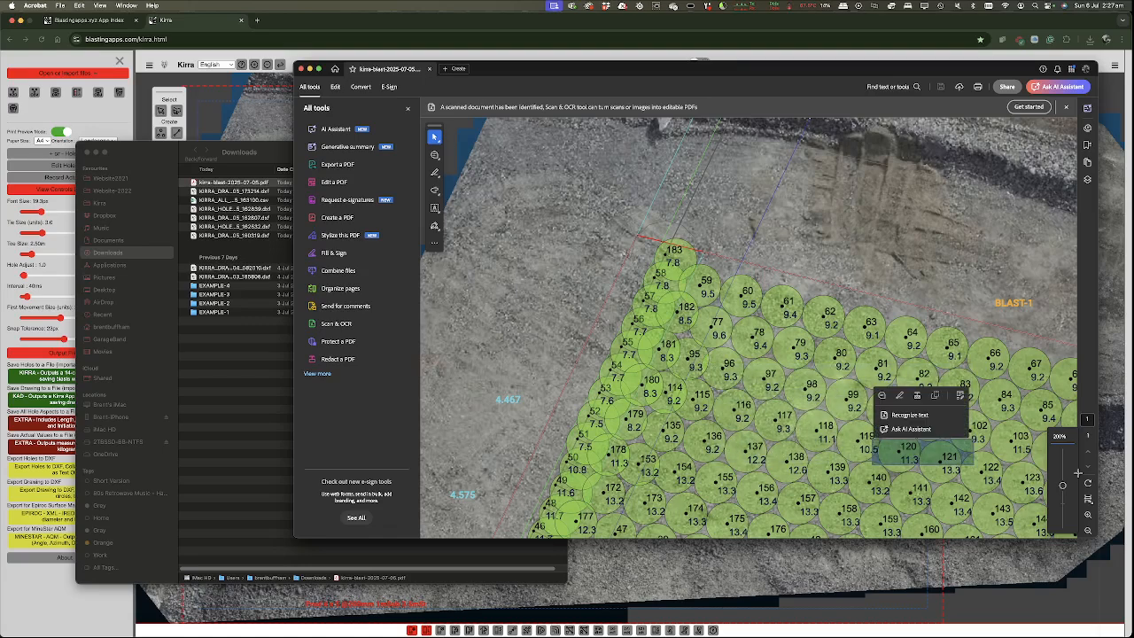
pyautogui.click(1089, 532)
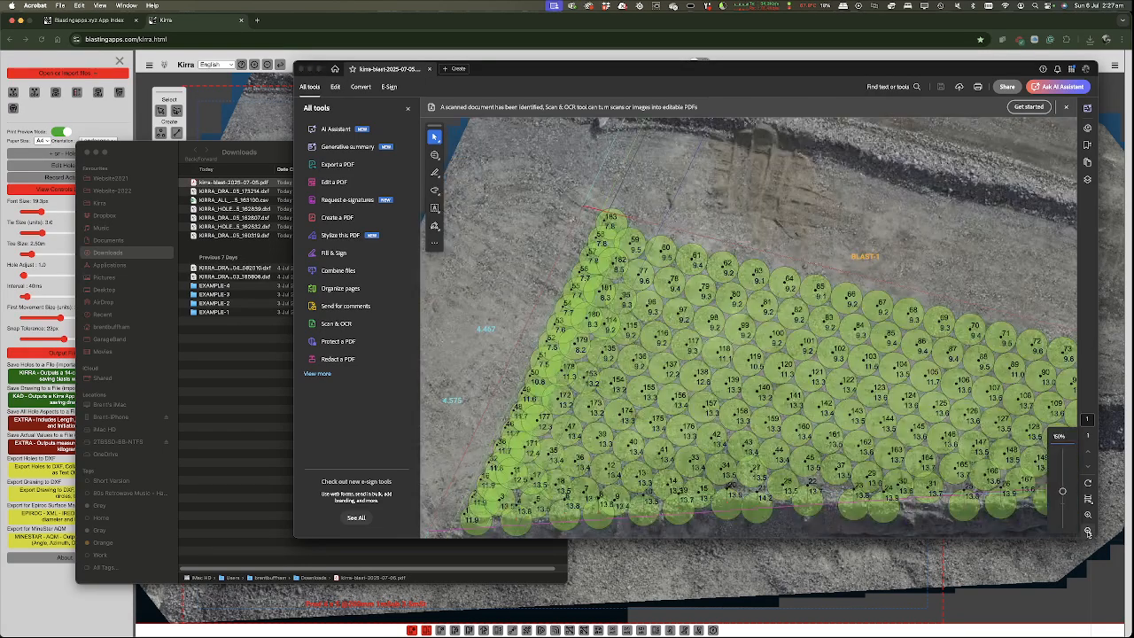
pyautogui.click(1089, 532)
pyautogui.click(1087, 532)
pyautogui.click(1088, 533)
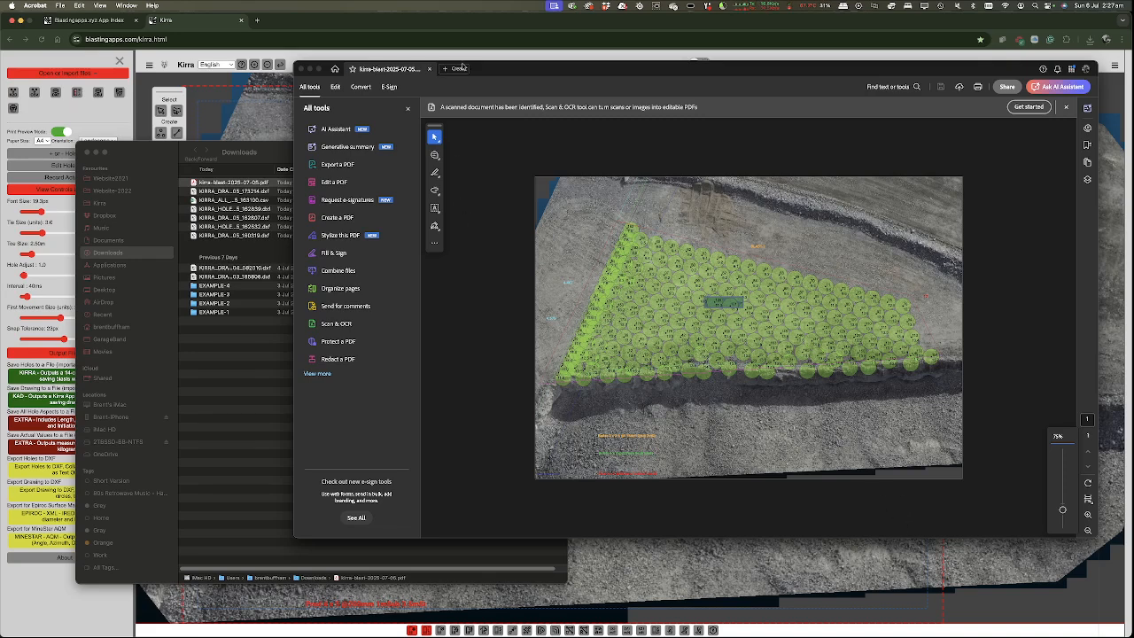
pyautogui.click(430, 70)
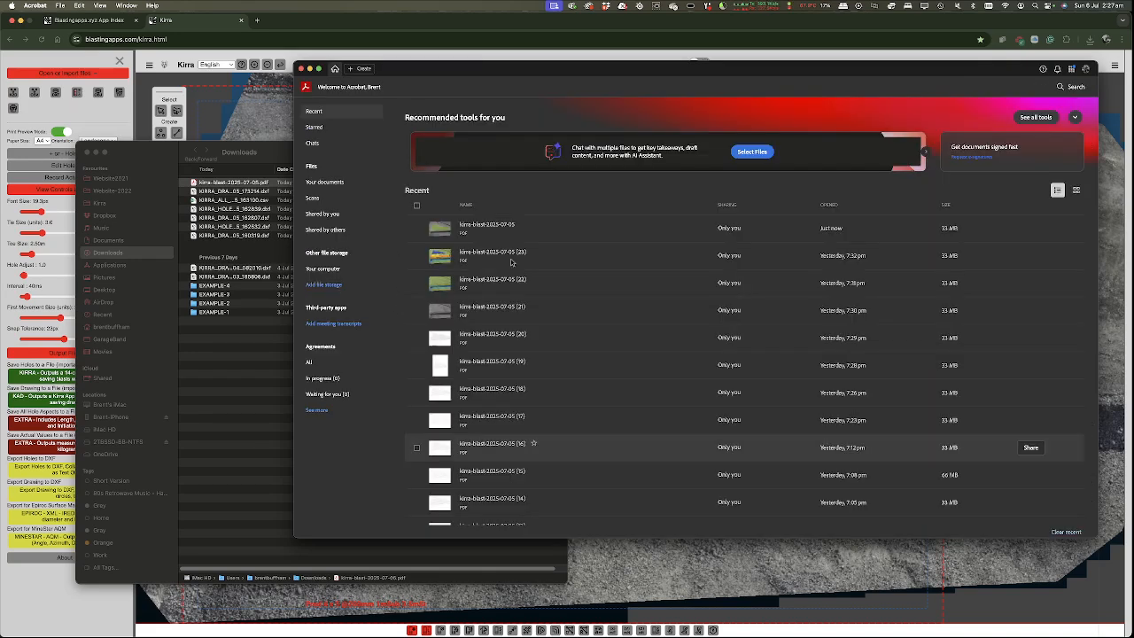
# - Return to Kirra, set the toe size to 0.00 m, and hide the hole length labels
pyautogui.click(288, 28)
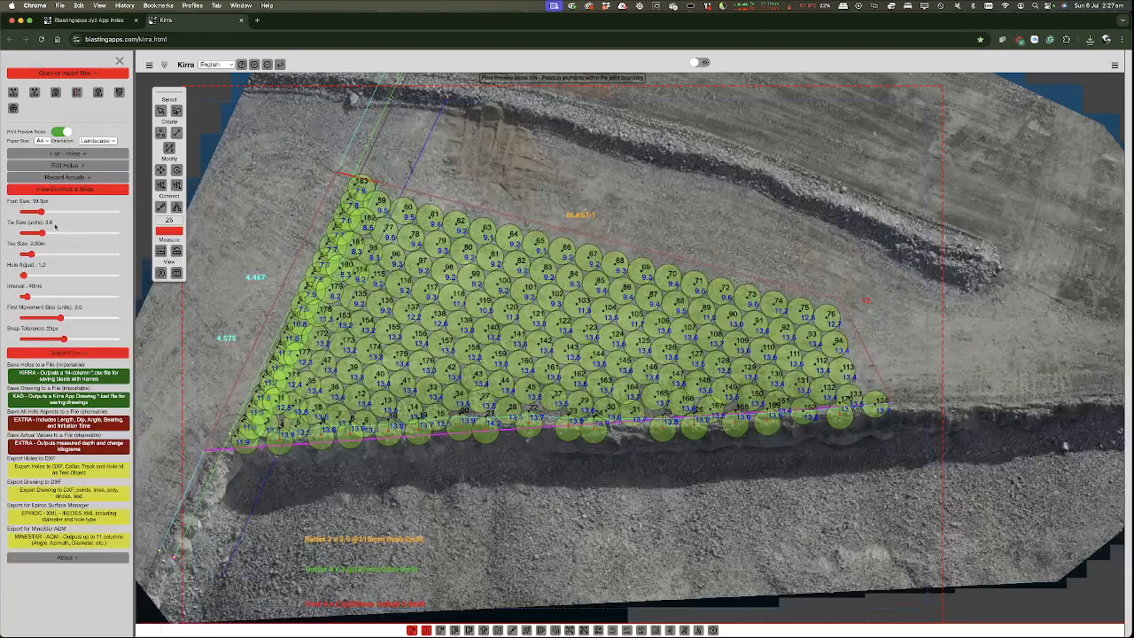
pyautogui.moveTo(31, 254); pyautogui.dragTo(3, 257)
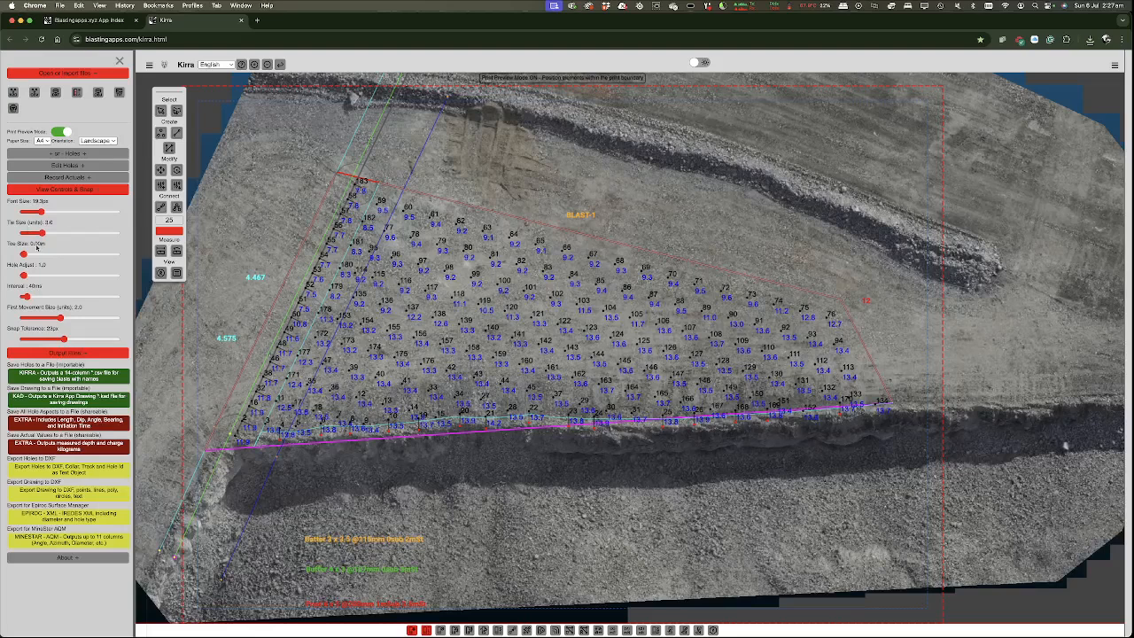
pyautogui.click(426, 629)
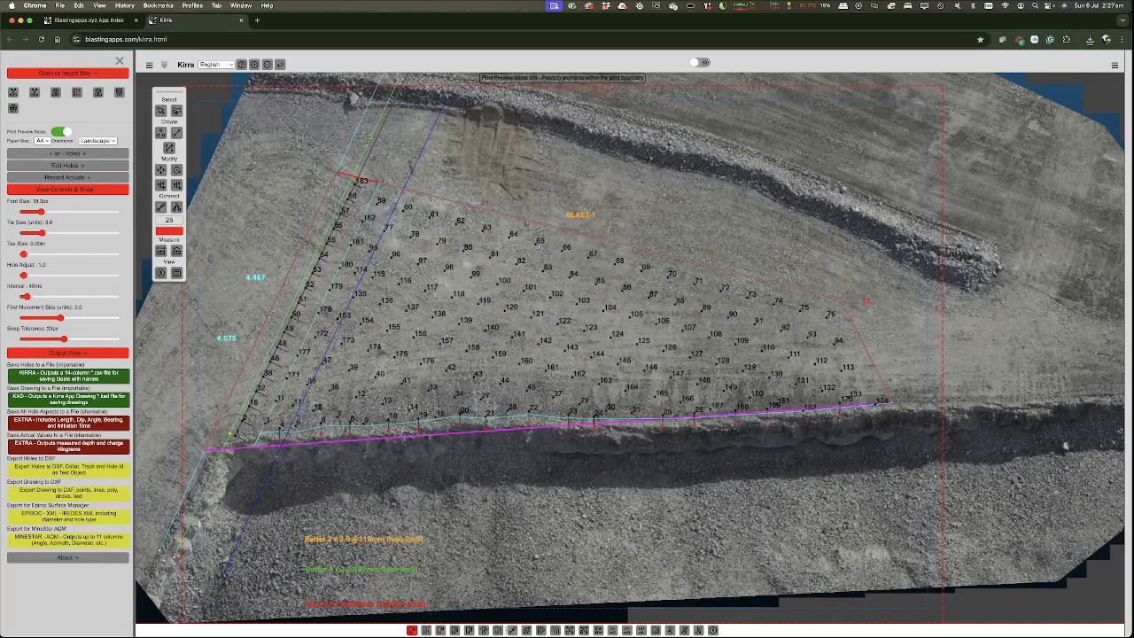
# - Display the timing contours, first movement arrows, ties and firing times on the pattern, and set the tie size to 2.2
pyautogui.click(554, 630)
pyautogui.click(598, 630)
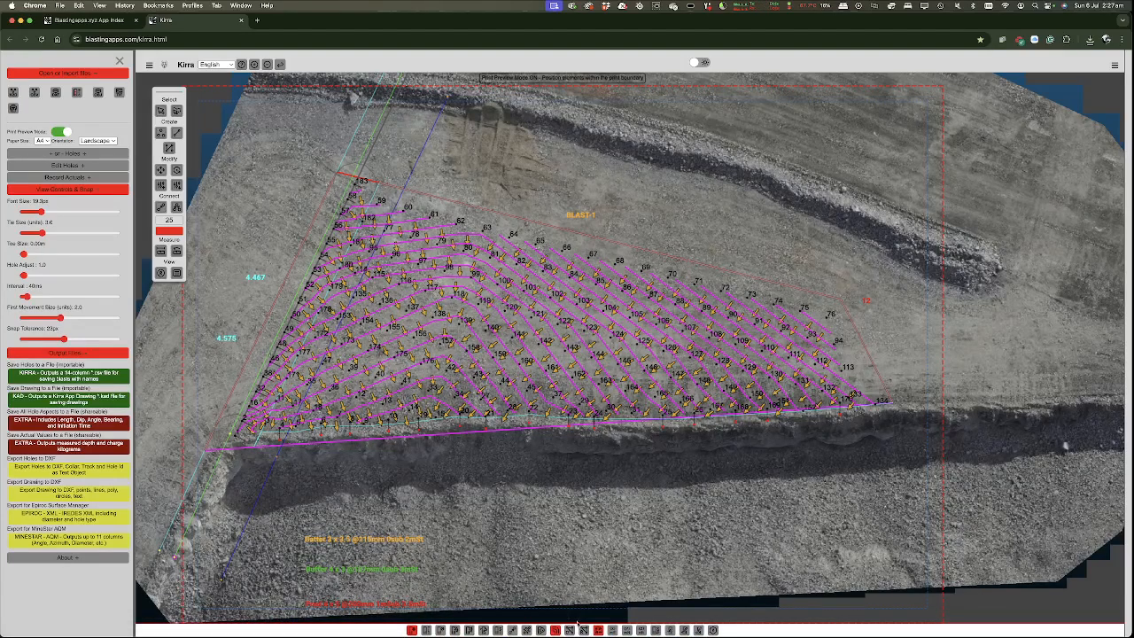
pyautogui.click(512, 630)
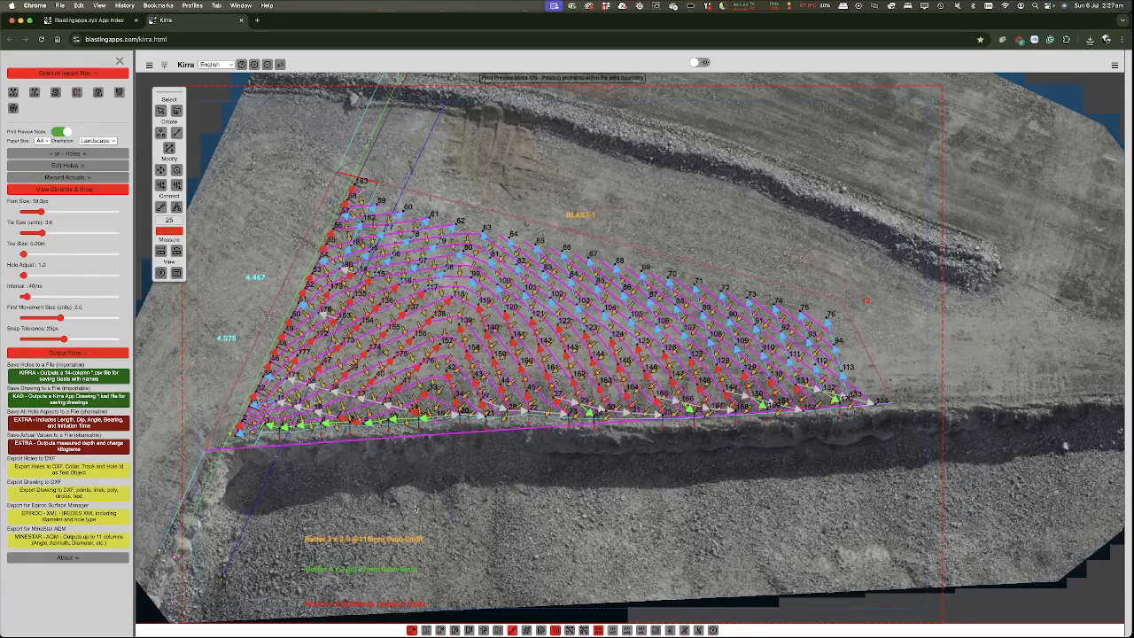
pyautogui.moveTo(41, 232)
pyautogui.mouseDown()
pyautogui.moveTo(23, 233)
pyautogui.moveTo(37, 233)
pyautogui.mouseUp()
pyautogui.click(540, 629)
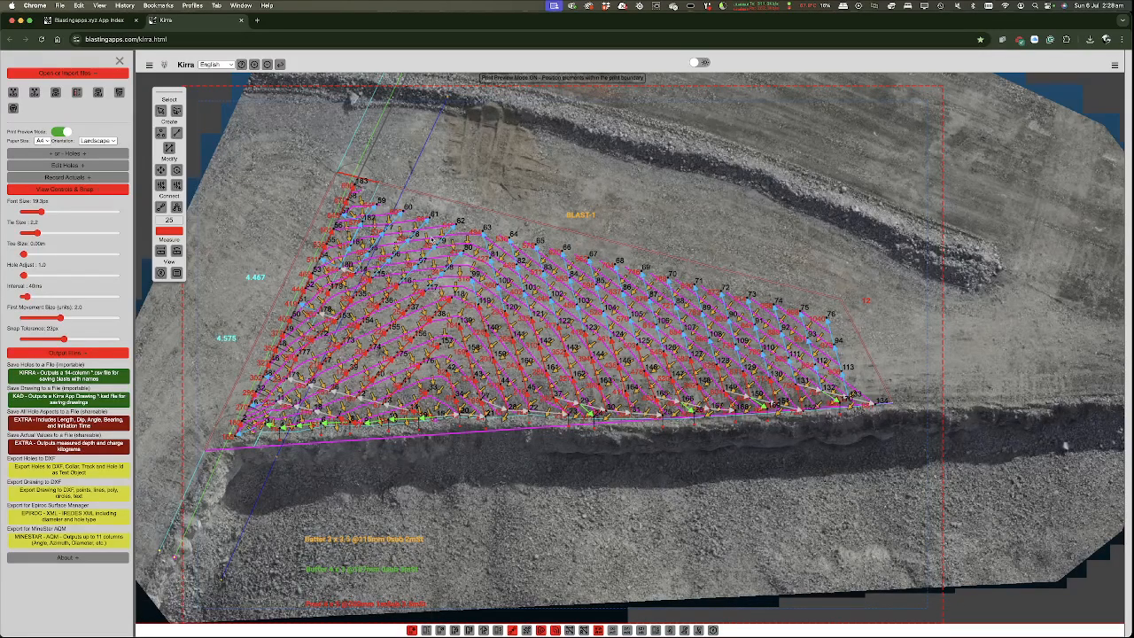
# - Fade the background aerial image to about half transparency so the blast pattern stands out
pyautogui.rightClick(1009, 353)
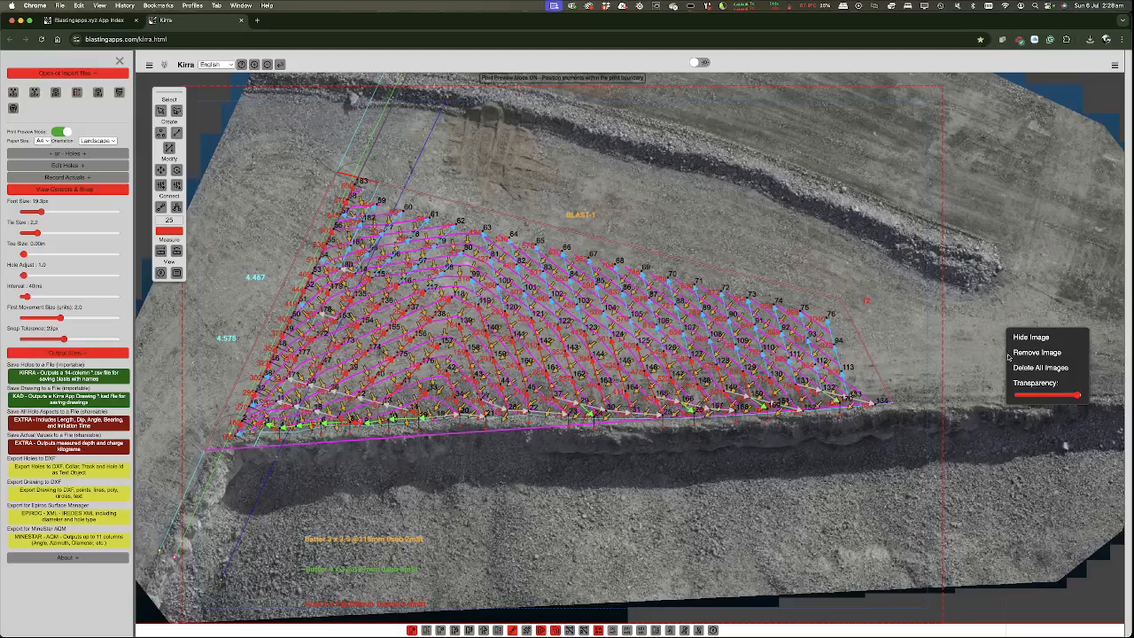
pyautogui.moveTo(1066, 398); pyautogui.dragTo(1049, 400)
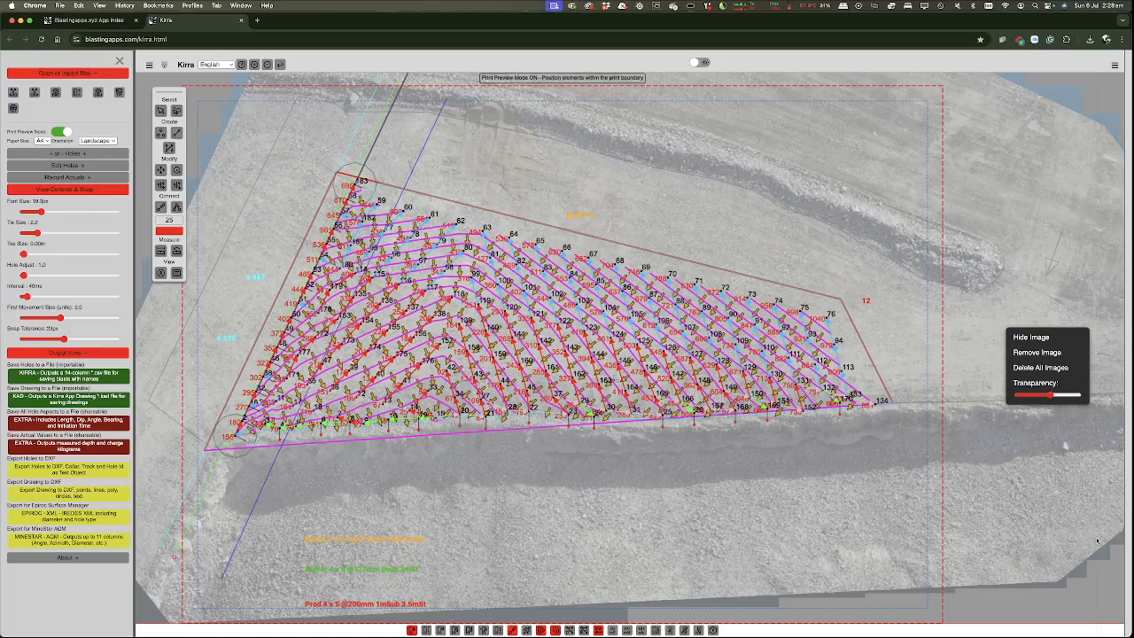
pyautogui.click(1088, 588)
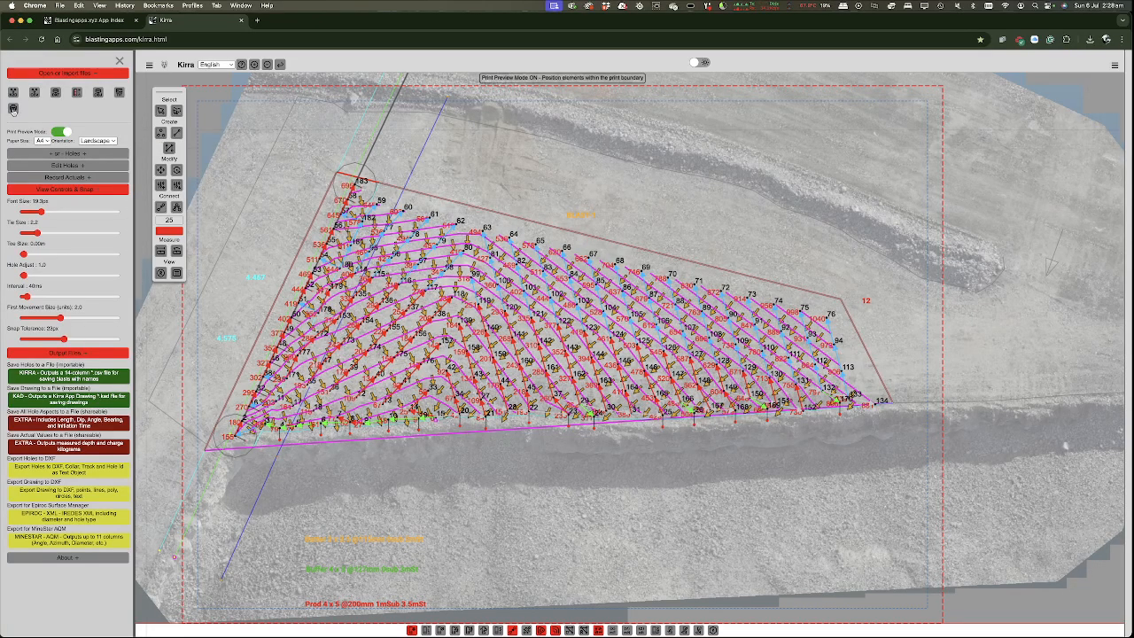
# - Export the timing plan as a PDF and open kirra-blast-2025-07-05 (1).pdf from the Downloads folder in Acrobat for viewing
pyautogui.click(12, 108)
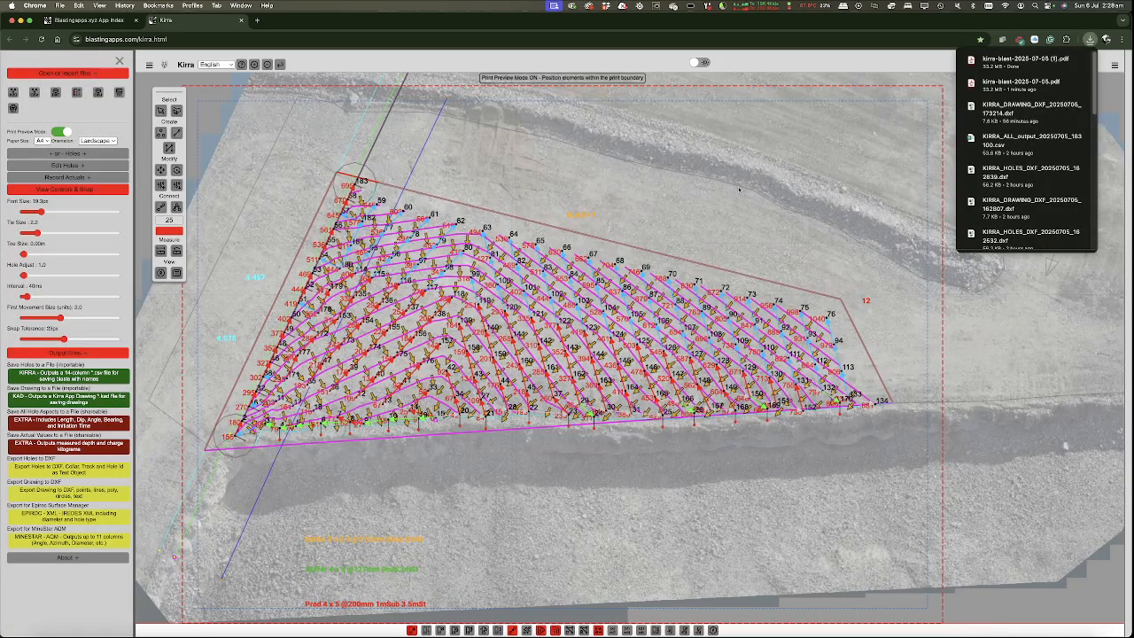
pyautogui.click(1060, 59)
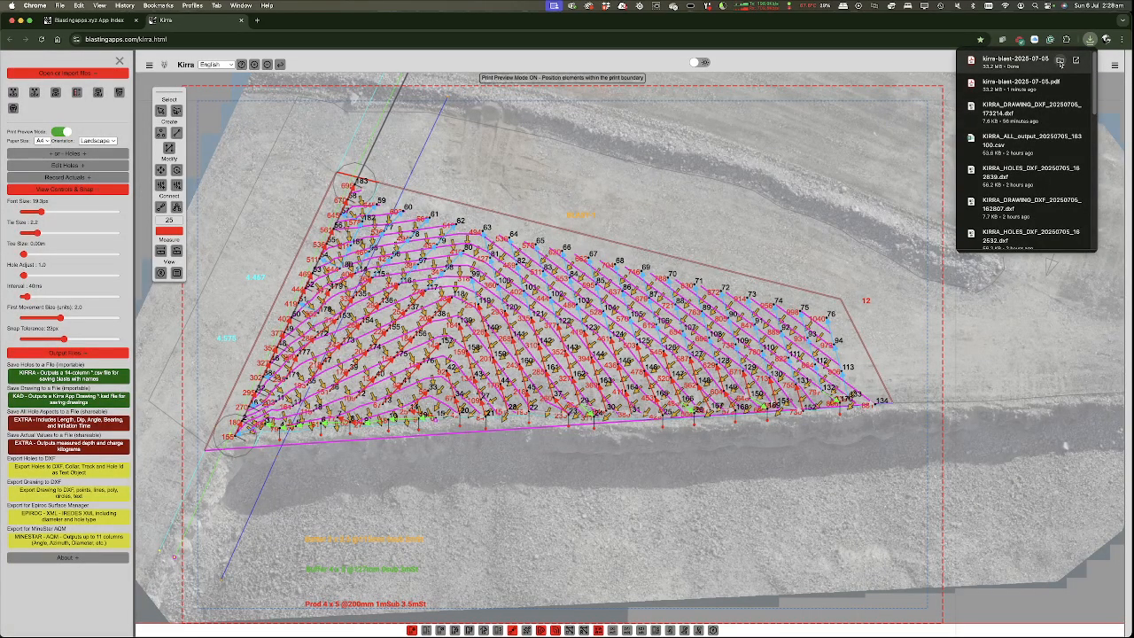
pyautogui.doubleClick(233, 189)
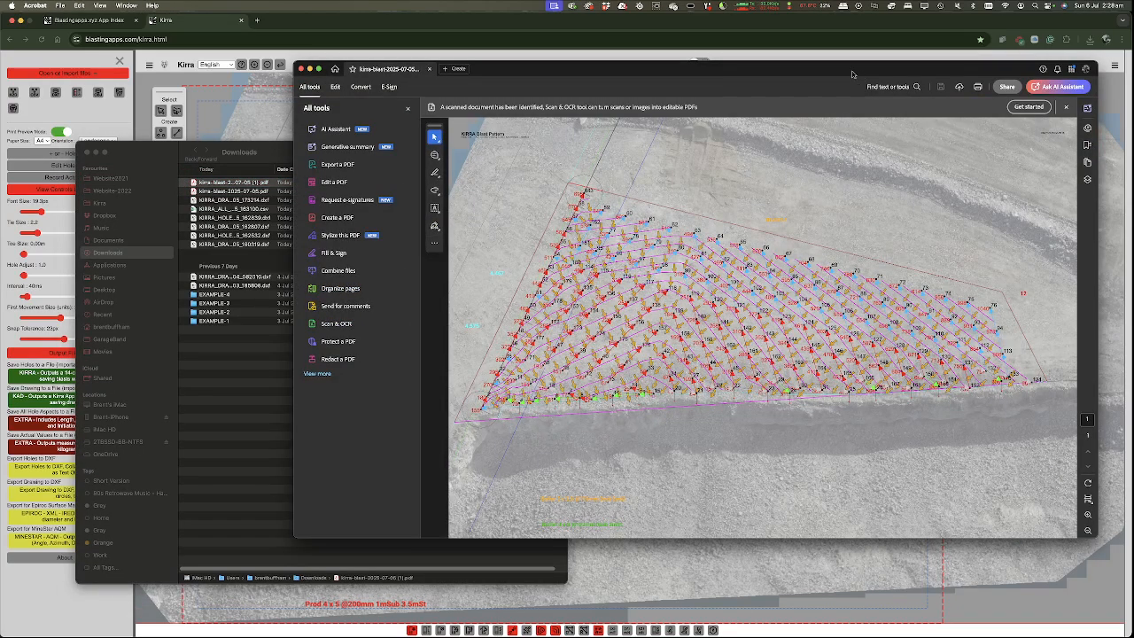
pyautogui.scroll(-1, 855, 411)
pyautogui.scroll(1, 763, 328)
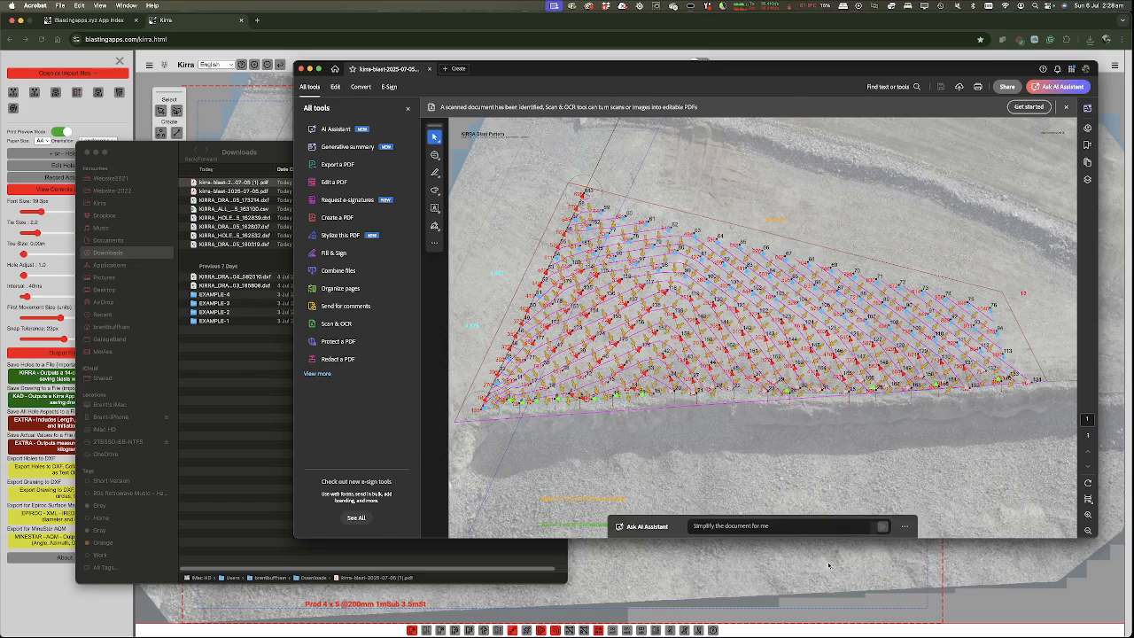
# - Return to Kirra, export the drawing as a KAD file and all hole aspects as a CSV, and show the CSV in Downloads
pyautogui.click(874, 589)
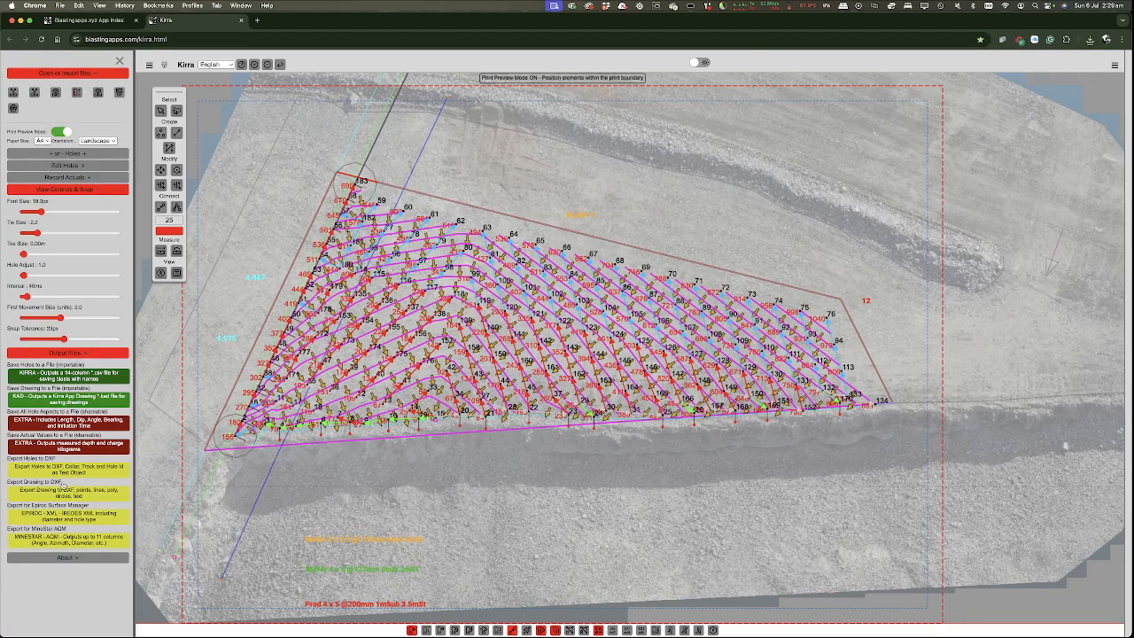
pyautogui.click(71, 398)
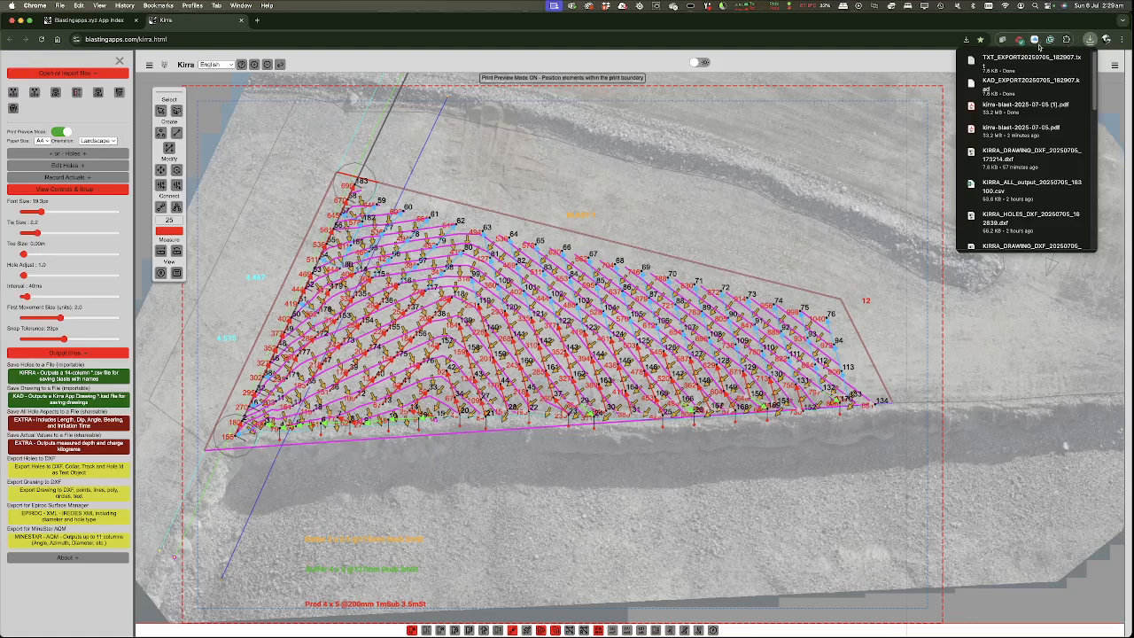
pyautogui.moveTo(1033, 62)
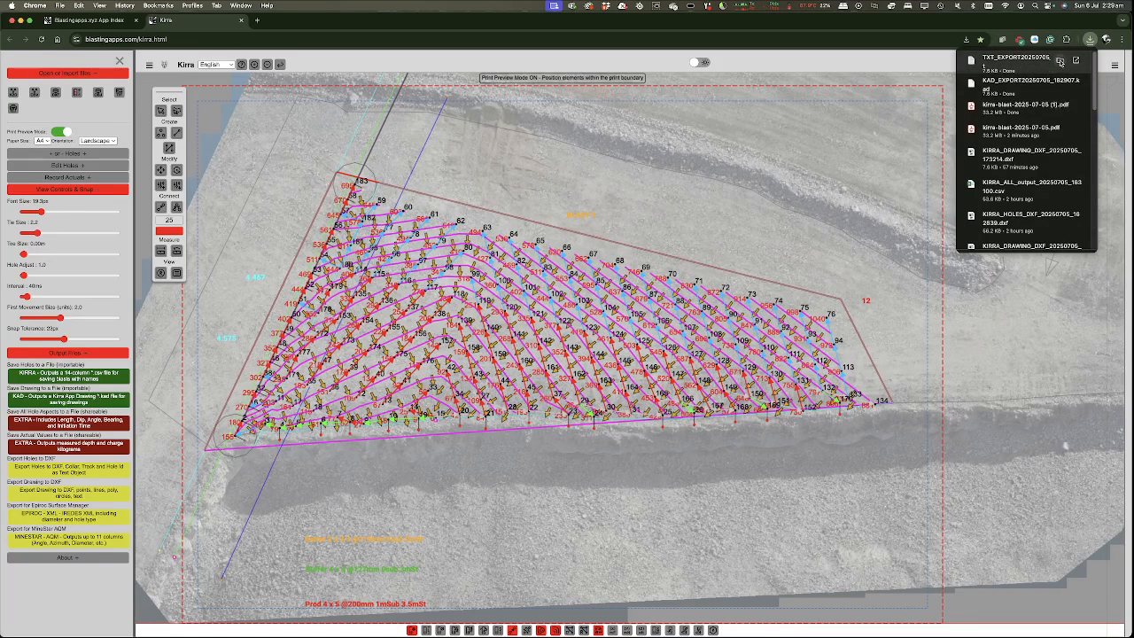
pyautogui.click(17, 582)
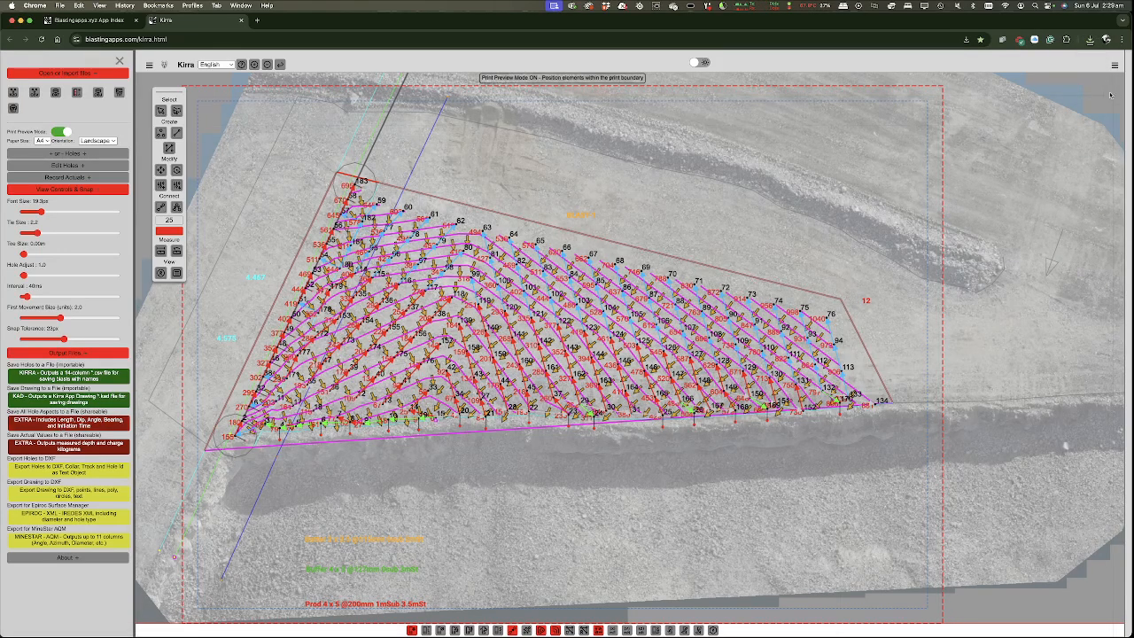
pyautogui.click(1089, 39)
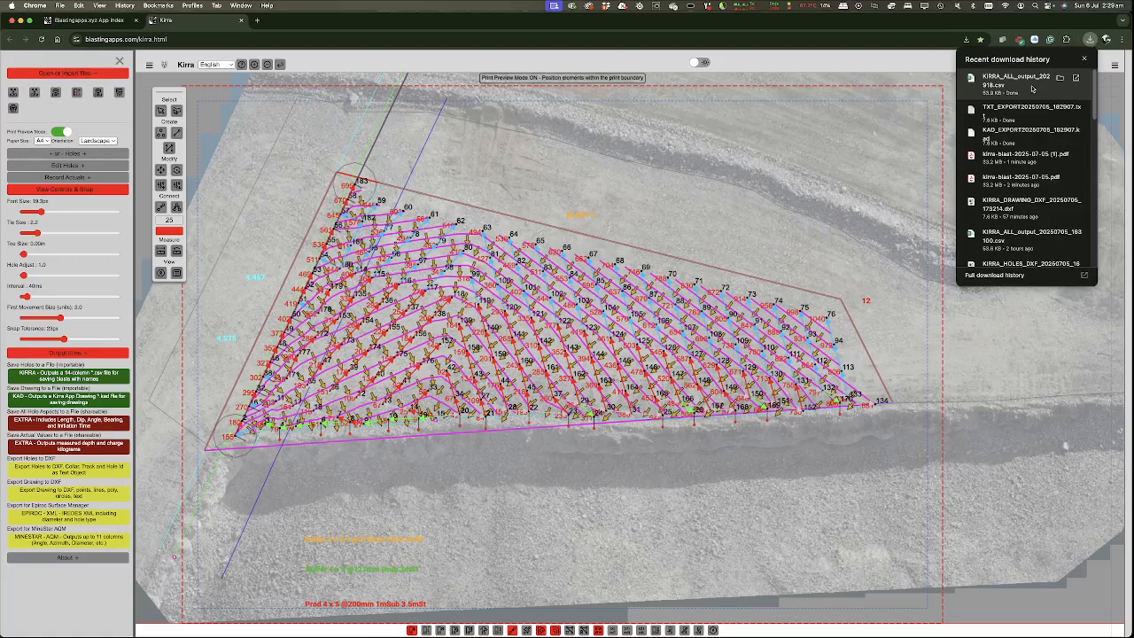
pyautogui.click(1062, 80)
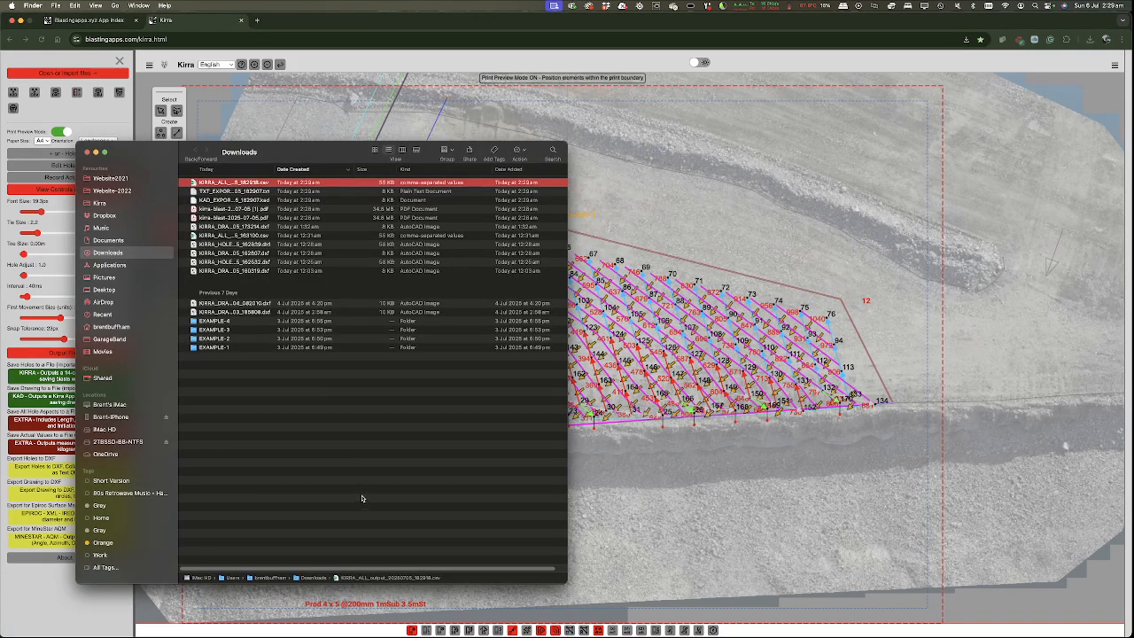
# - Open the pre-alpha Kirra3D Blast Design app and import KIRRA_ALL_output_20250705_182918.csv from Downloads with the prefilled column order
pyautogui.click(106, 20)
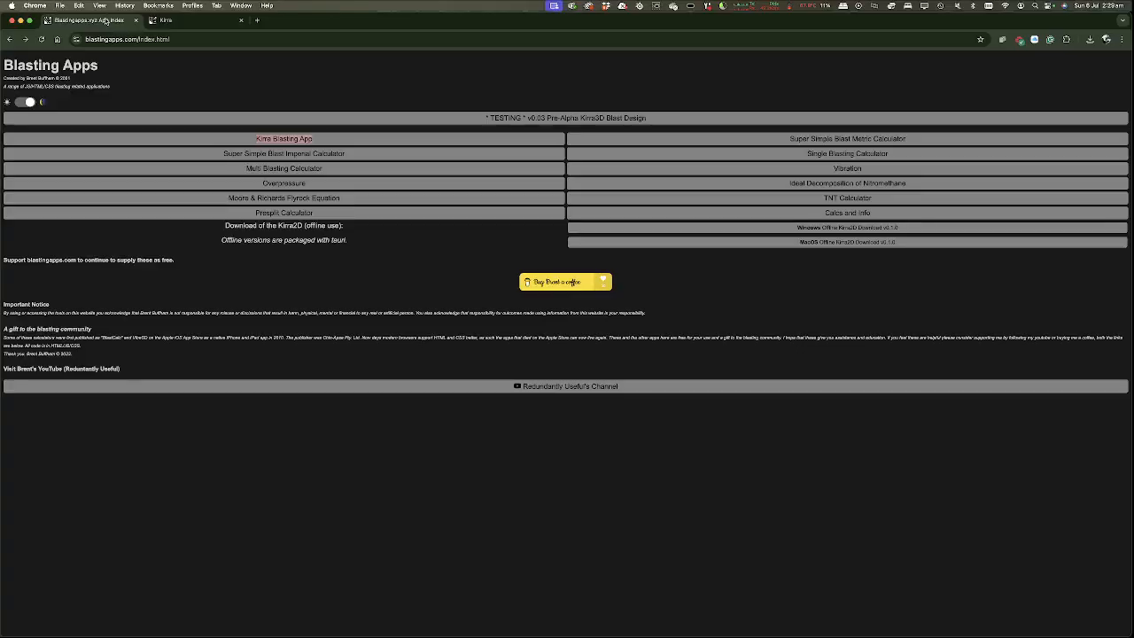
pyautogui.click(617, 119)
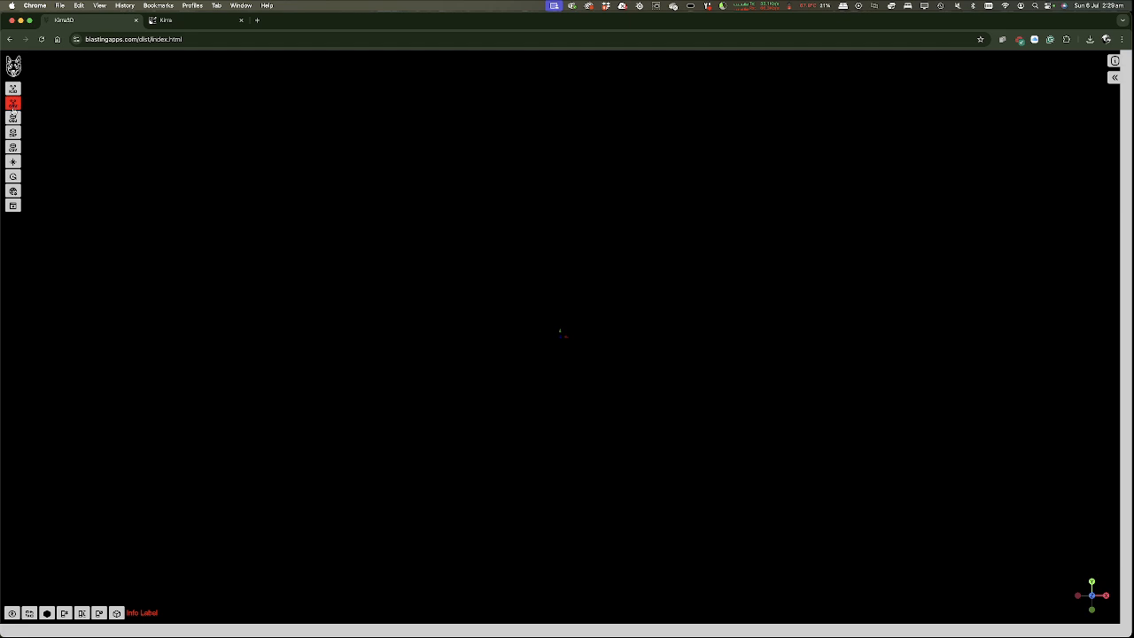
pyautogui.click(14, 104)
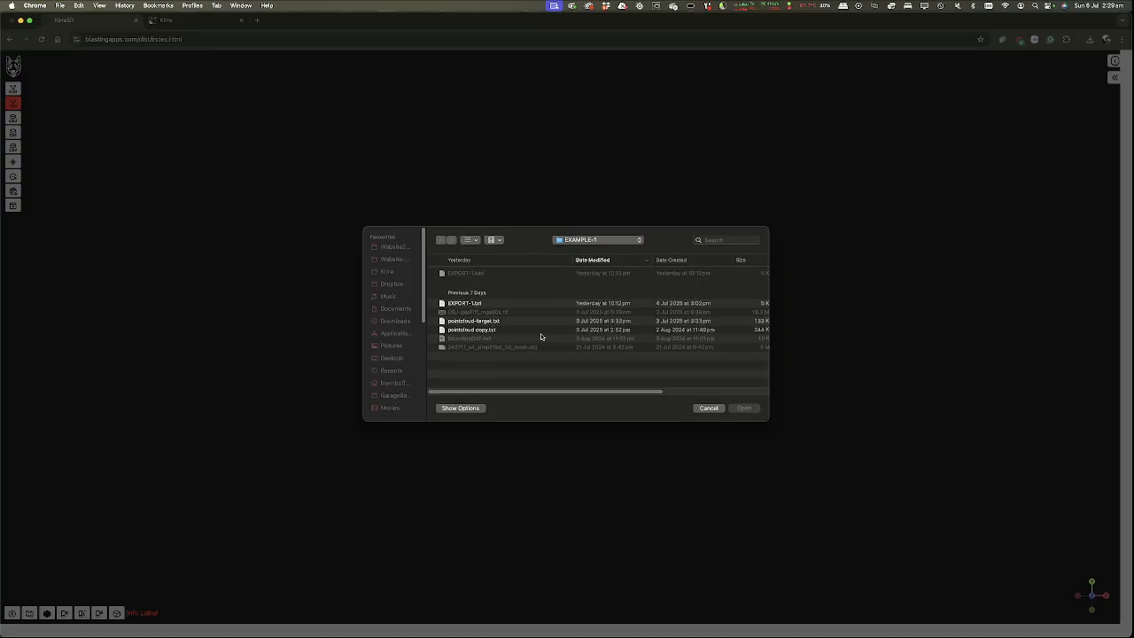
pyautogui.click(609, 241)
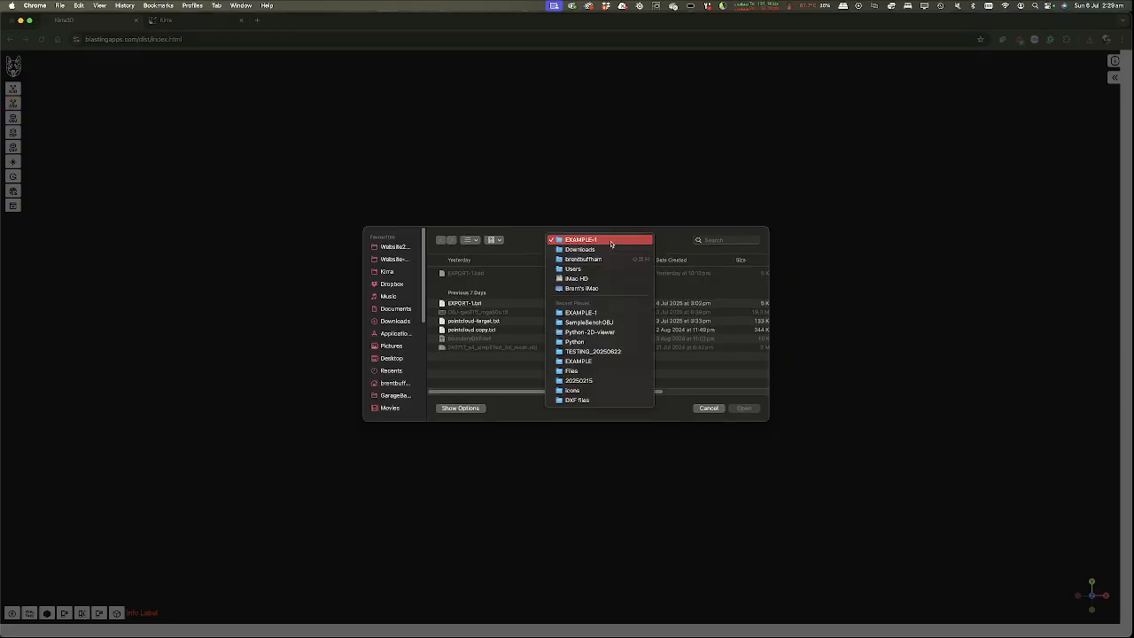
pyautogui.click(593, 250)
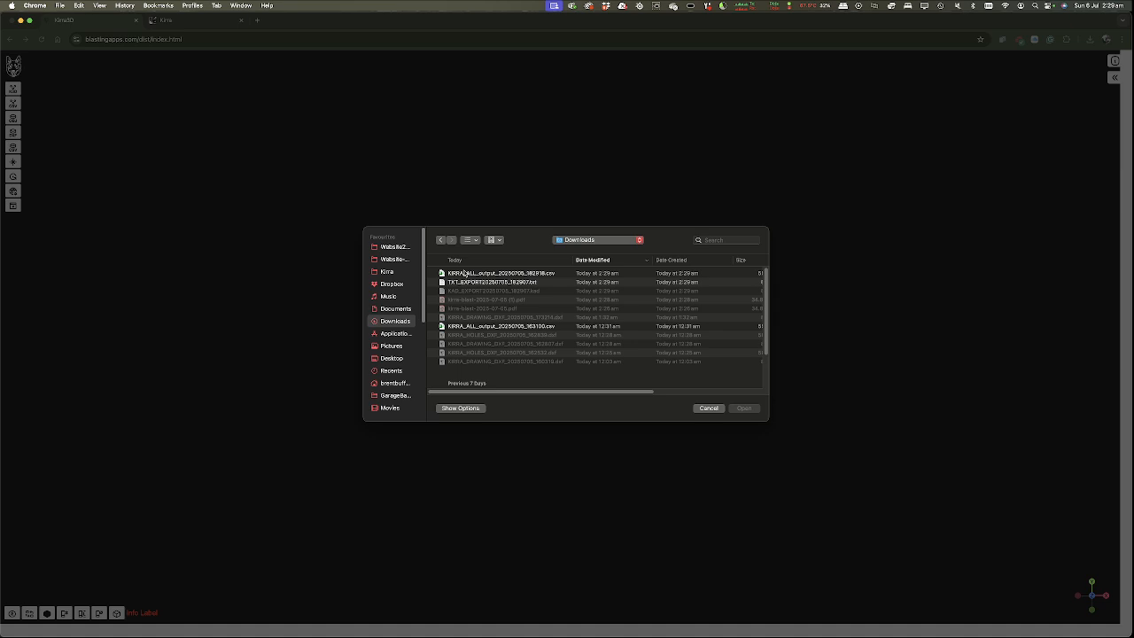
pyautogui.click(464, 275)
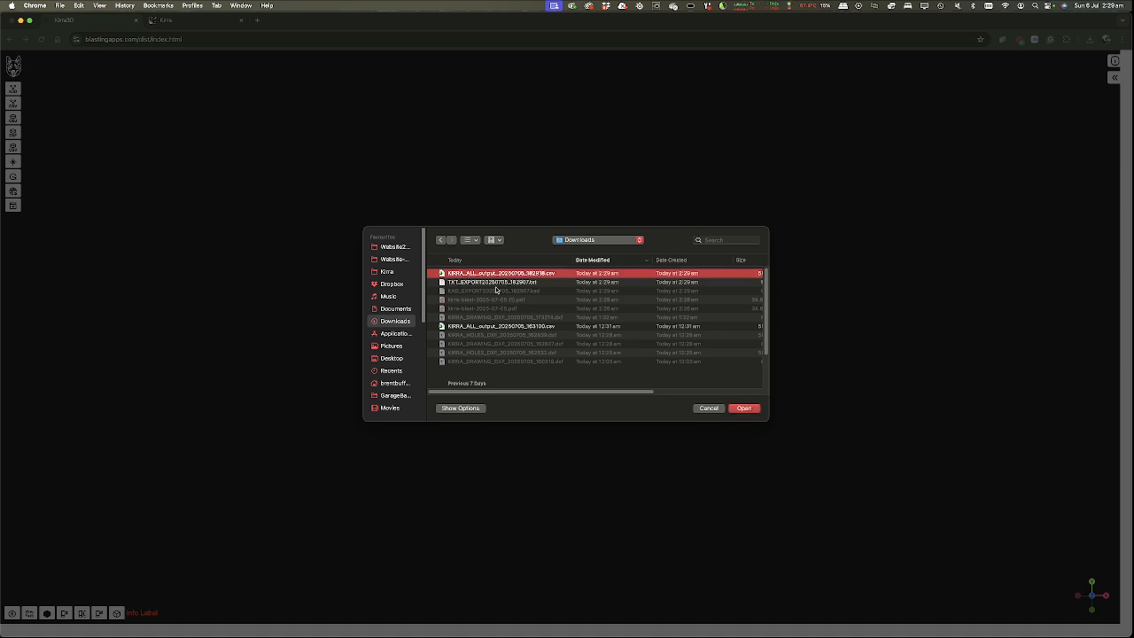
pyautogui.click(744, 407)
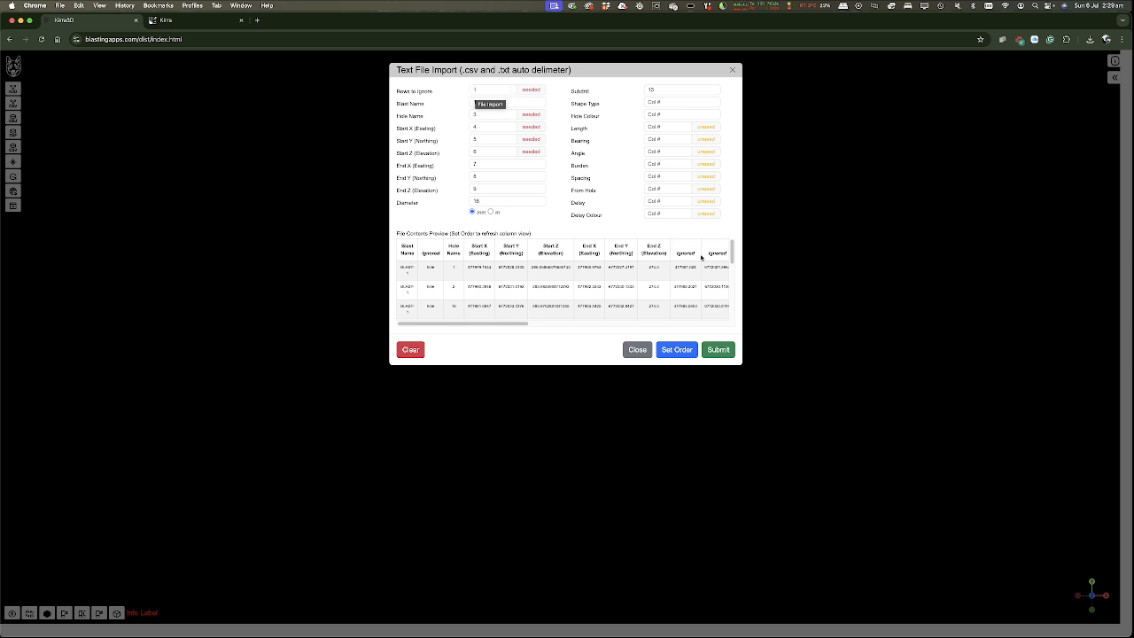
pyautogui.moveTo(430, 324); pyautogui.dragTo(631, 324)
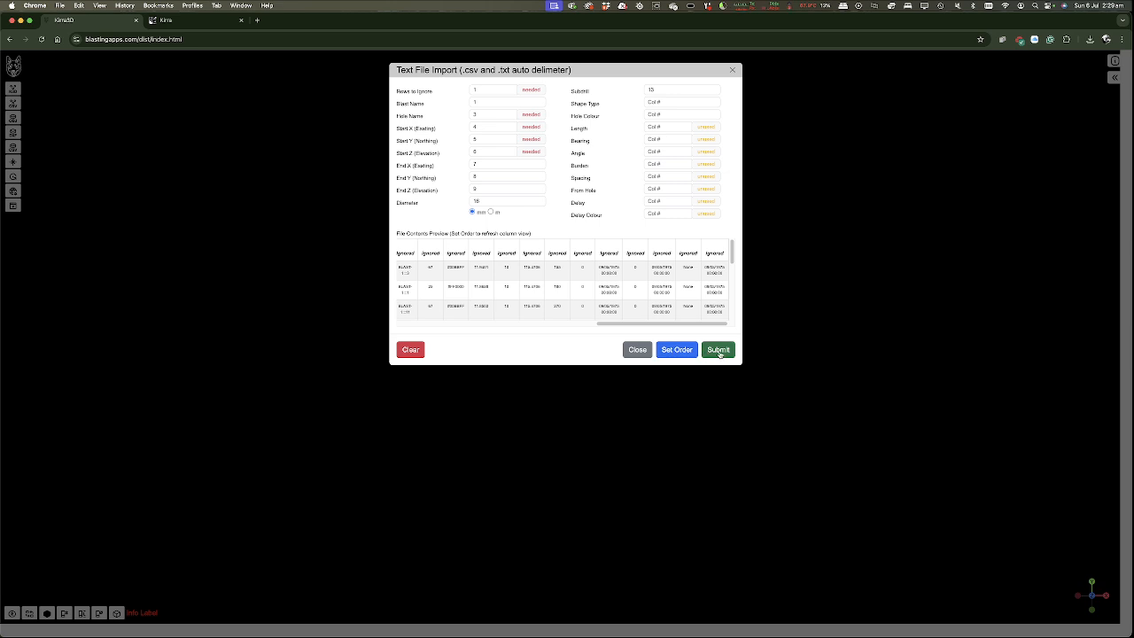
pyautogui.click(719, 351)
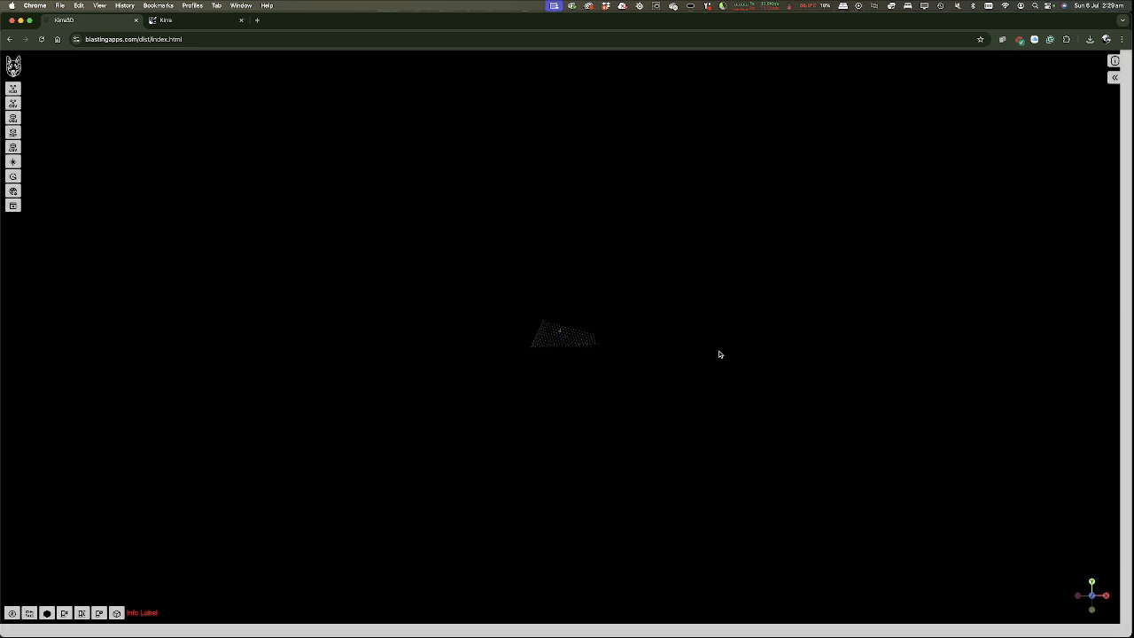
# - Examine the imported blast holes in 3D from several angles, checking their inclinations along the front and side rows
pyautogui.scroll(15, 558, 356)
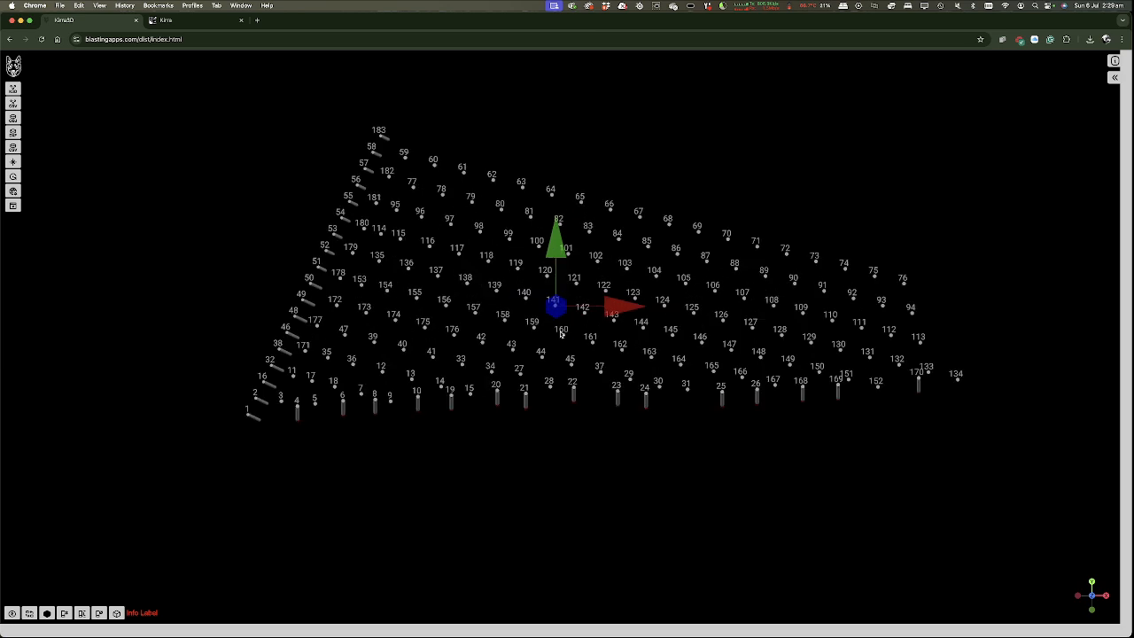
pyautogui.scroll(-2, 760, 436)
pyautogui.moveTo(788, 490); pyautogui.dragTo(525, 469)
pyautogui.moveTo(358, 549); pyautogui.dragTo(642, 419)
pyautogui.moveTo(589, 348); pyautogui.dragTo(587, 431)
pyautogui.moveTo(868, 492); pyautogui.dragTo(709, 558)
pyautogui.moveTo(548, 356); pyautogui.dragTo(696, 374)
pyautogui.moveTo(589, 352); pyautogui.dragTo(301, 467)
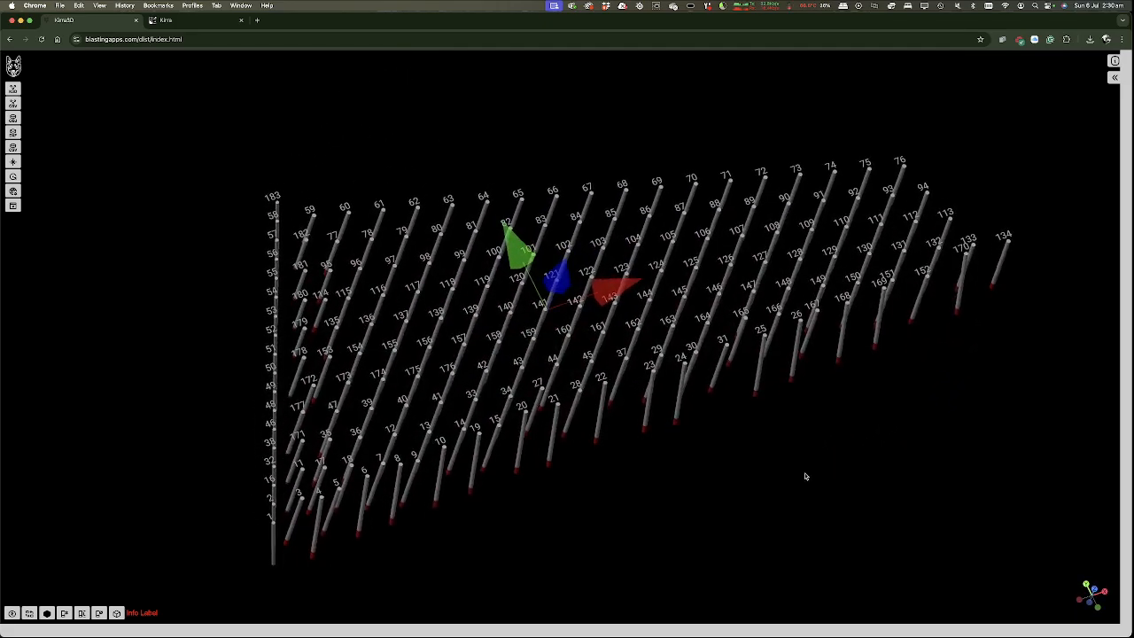
# - Import KIRRA_DRAWING_DXF_20250705_173214.dxf into the 3D scene and view its linework together with the holes from a low angle
pyautogui.click(16, 102)
pyautogui.click(13, 132)
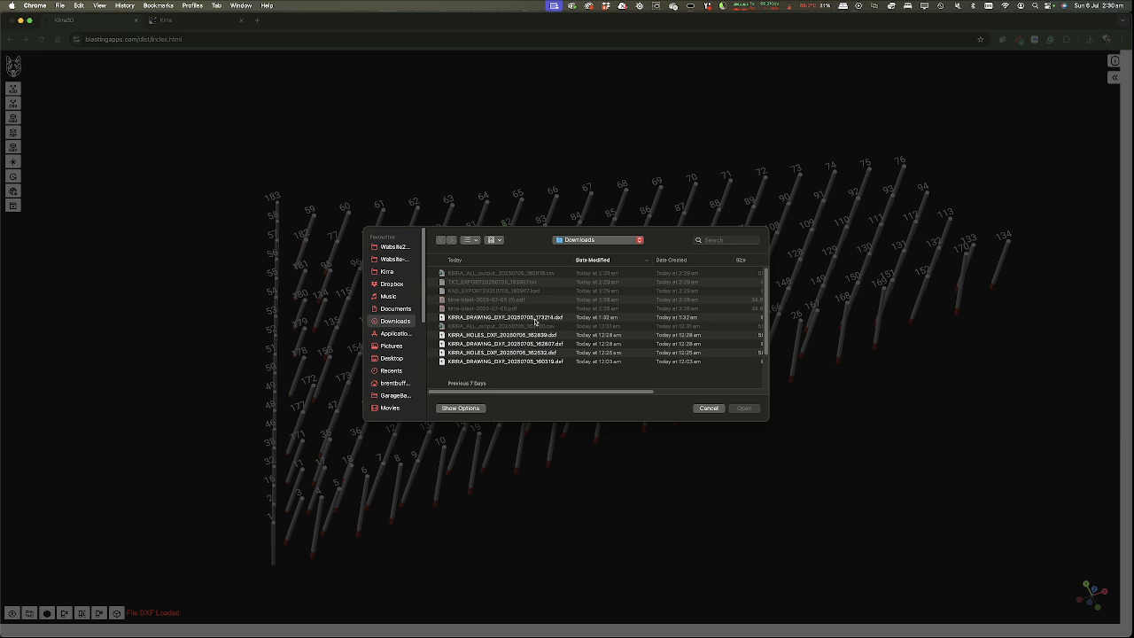
pyautogui.click(535, 319)
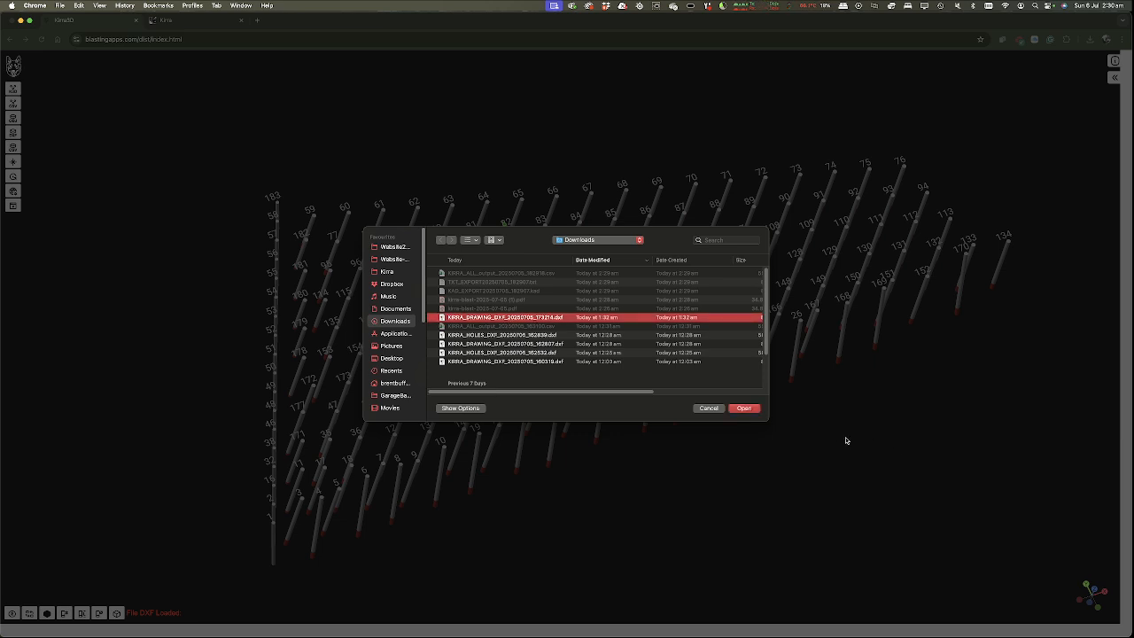
pyautogui.click(745, 411)
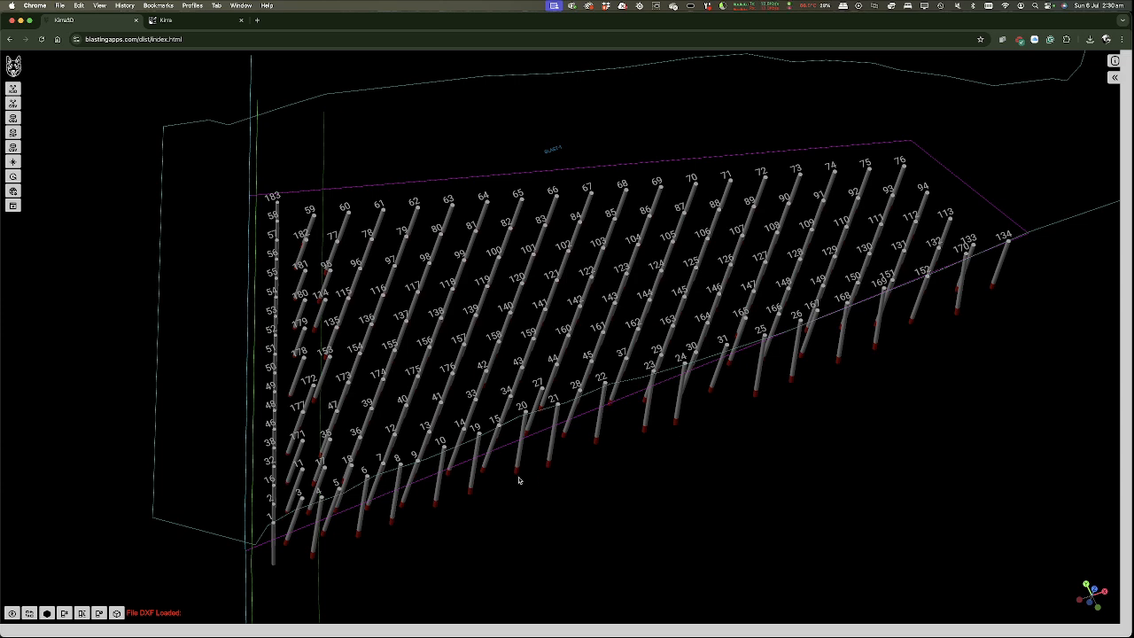
pyautogui.scroll(-5, 523, 481)
pyautogui.moveTo(548, 532); pyautogui.dragTo(586, 450)
pyautogui.scroll(8, 586, 449)
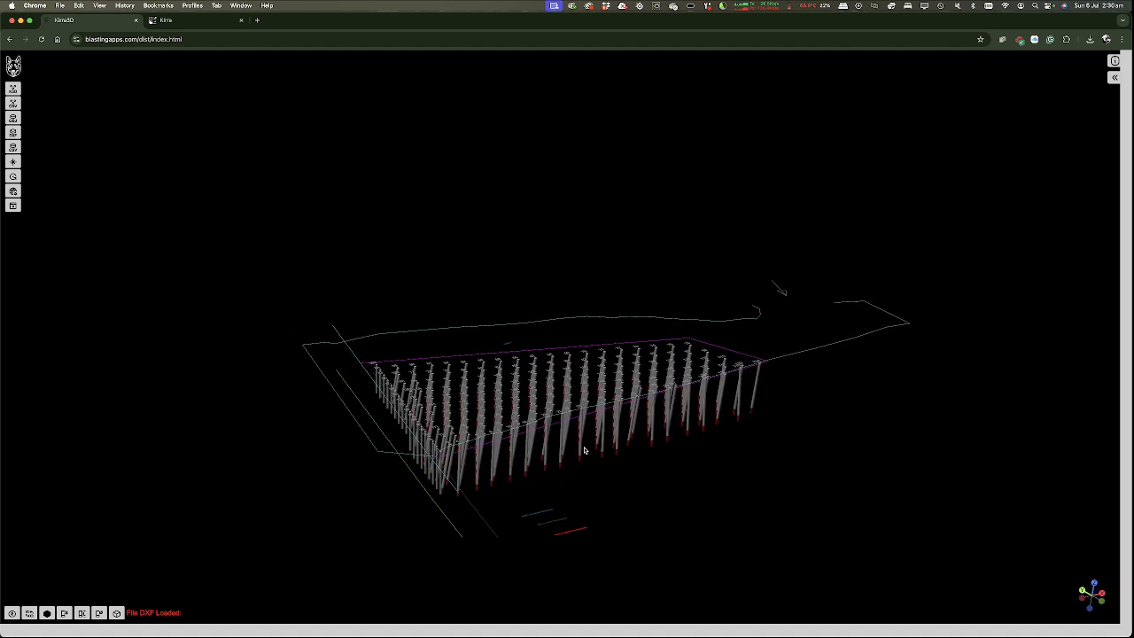
pyautogui.moveTo(642, 498); pyautogui.dragTo(658, 471)
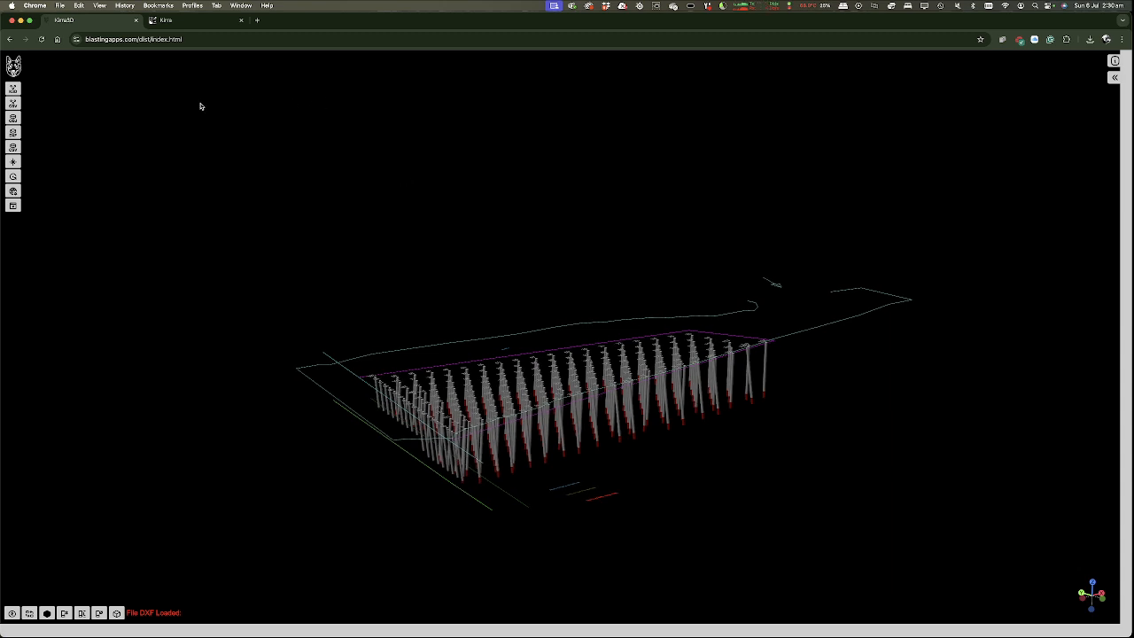
# - Import the simplified 3D mesh OBJ from the EXAMPLE-1 folder without a material file and view the bench surface together with the holes
pyautogui.click(11, 132)
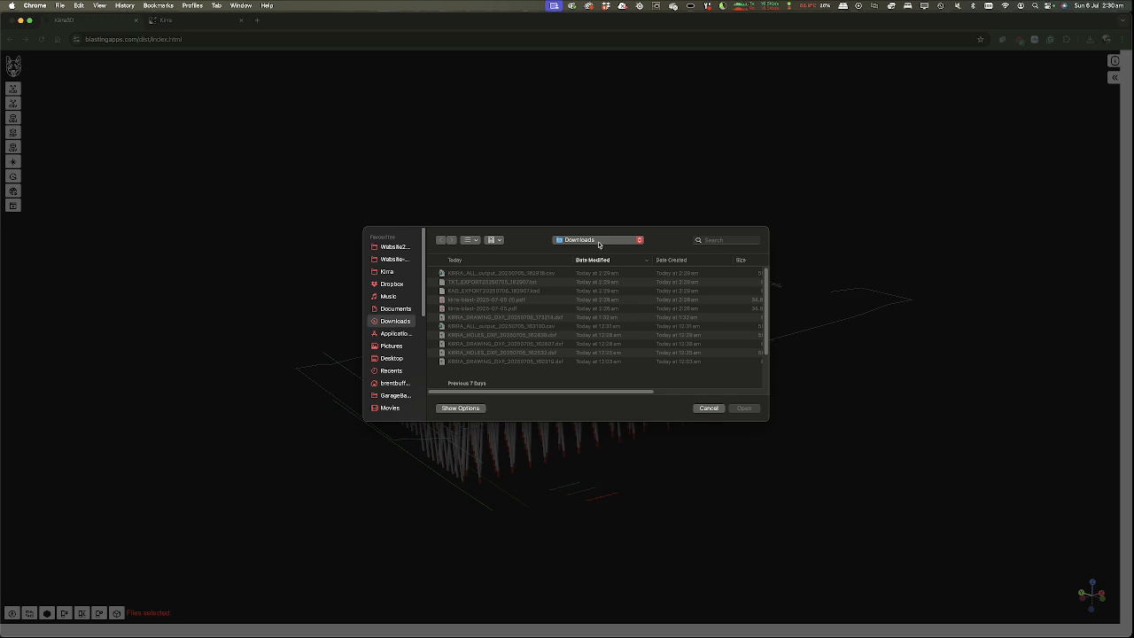
pyautogui.click(599, 240)
pyautogui.click(575, 303)
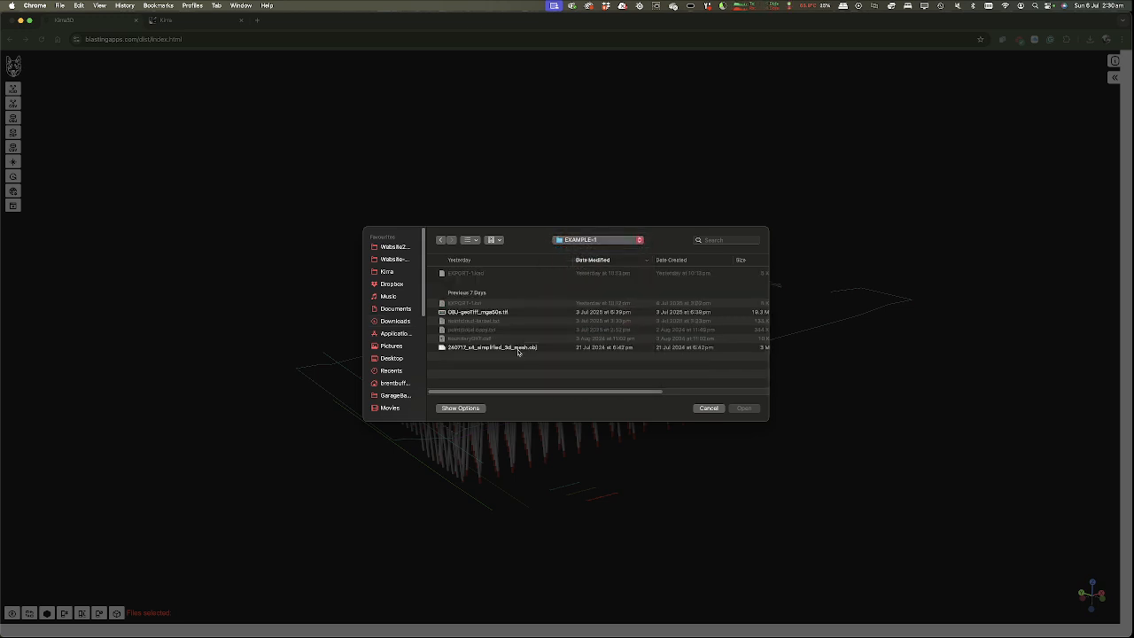
pyautogui.click(485, 314)
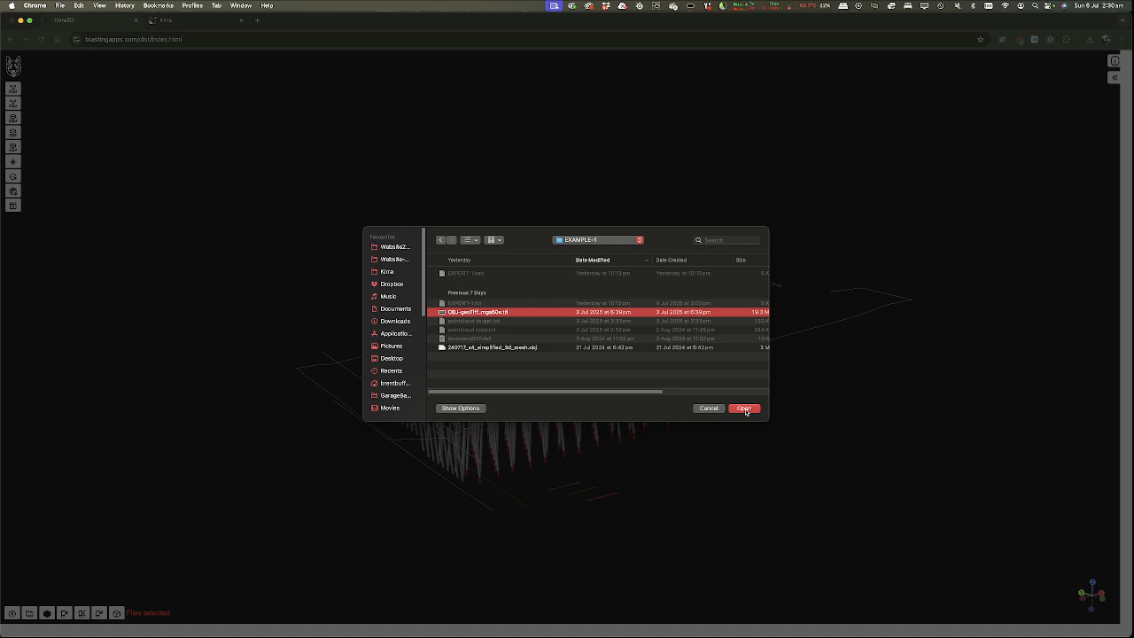
pyautogui.click(465, 348)
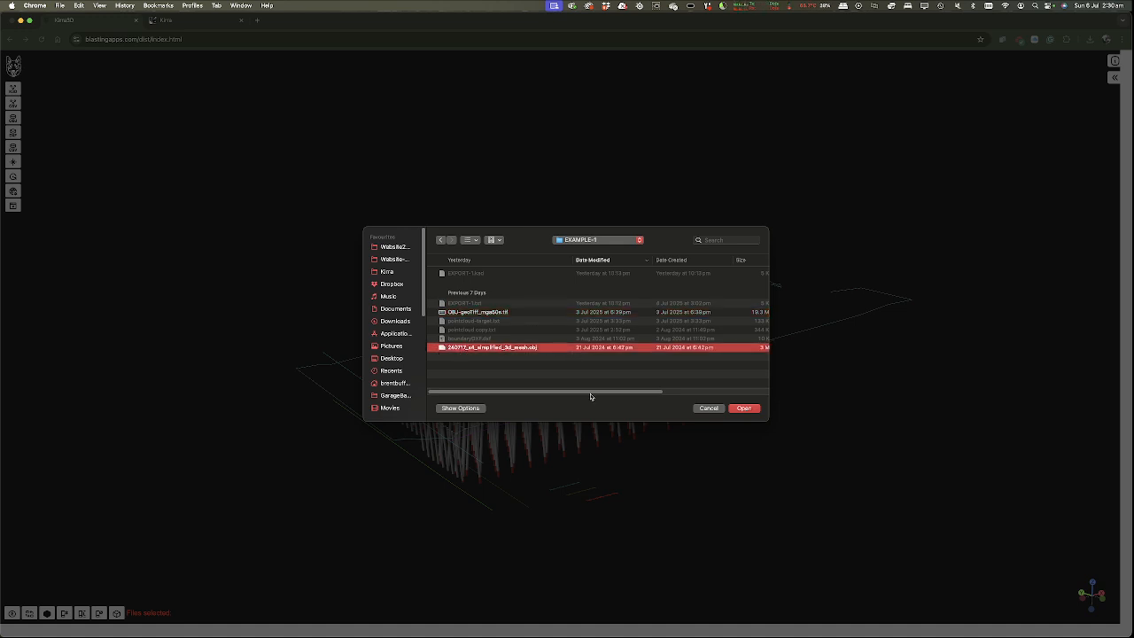
pyautogui.click(744, 408)
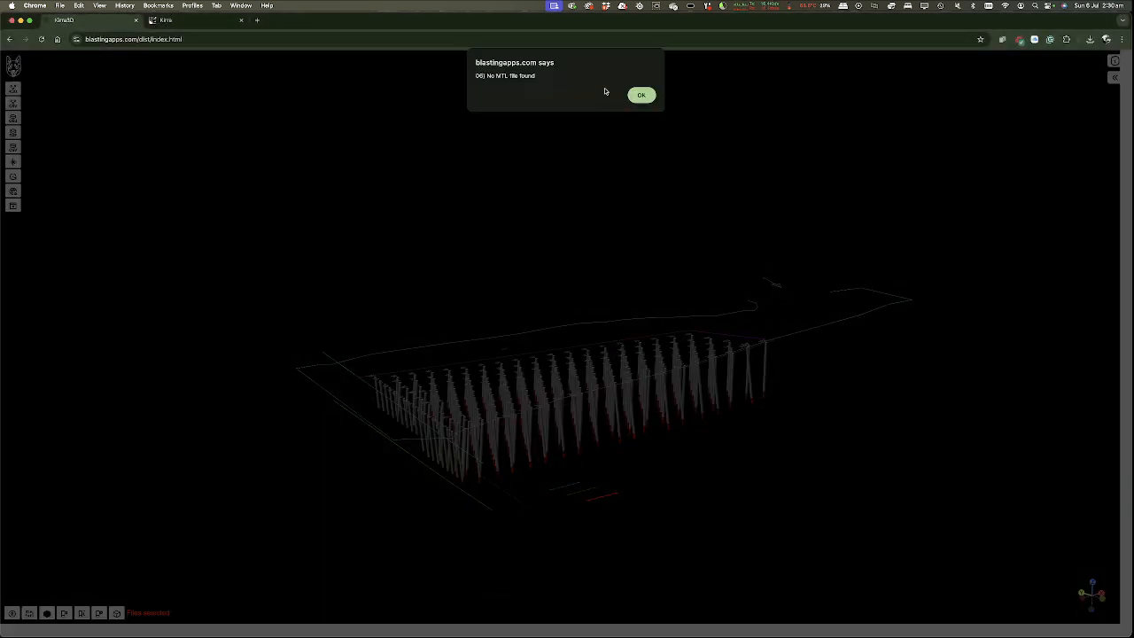
pyautogui.click(639, 97)
pyautogui.moveTo(648, 299); pyautogui.dragTo(663, 321)
pyautogui.moveTo(614, 416); pyautogui.dragTo(751, 390)
pyautogui.moveTo(460, 509); pyautogui.dragTo(452, 481)
pyautogui.moveTo(706, 264); pyautogui.dragTo(566, 254)
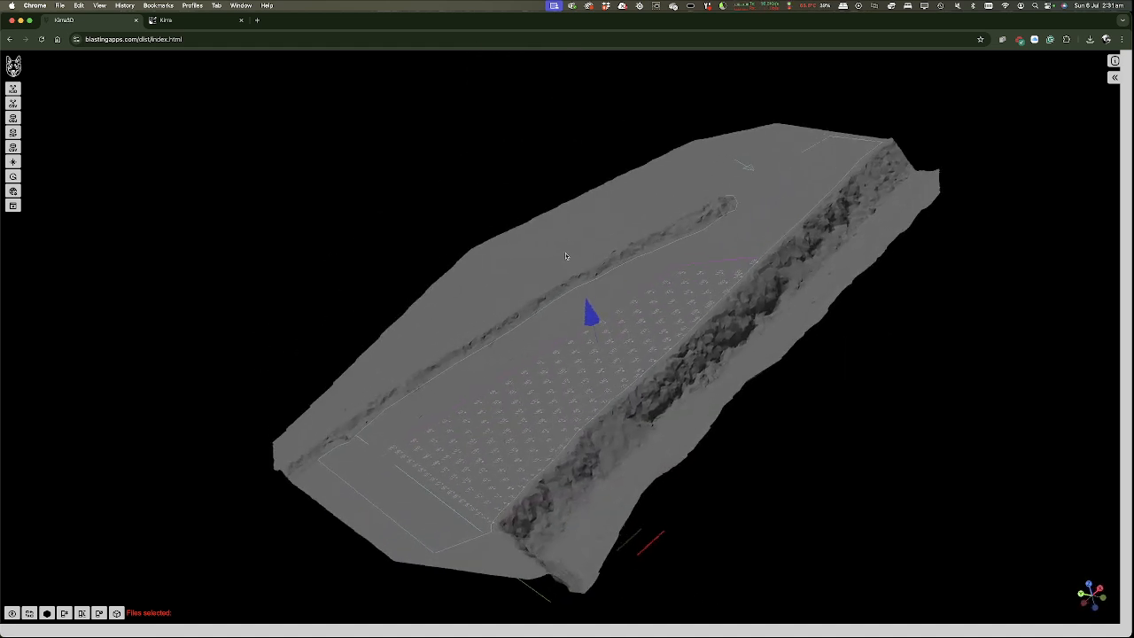
pyautogui.moveTo(621, 515); pyautogui.dragTo(678, 458)
# - Try the move gizmo by shifting it up the vertical axis, and switch to the rotate gizmo while viewing the bench from its end
pyautogui.click(14, 163)
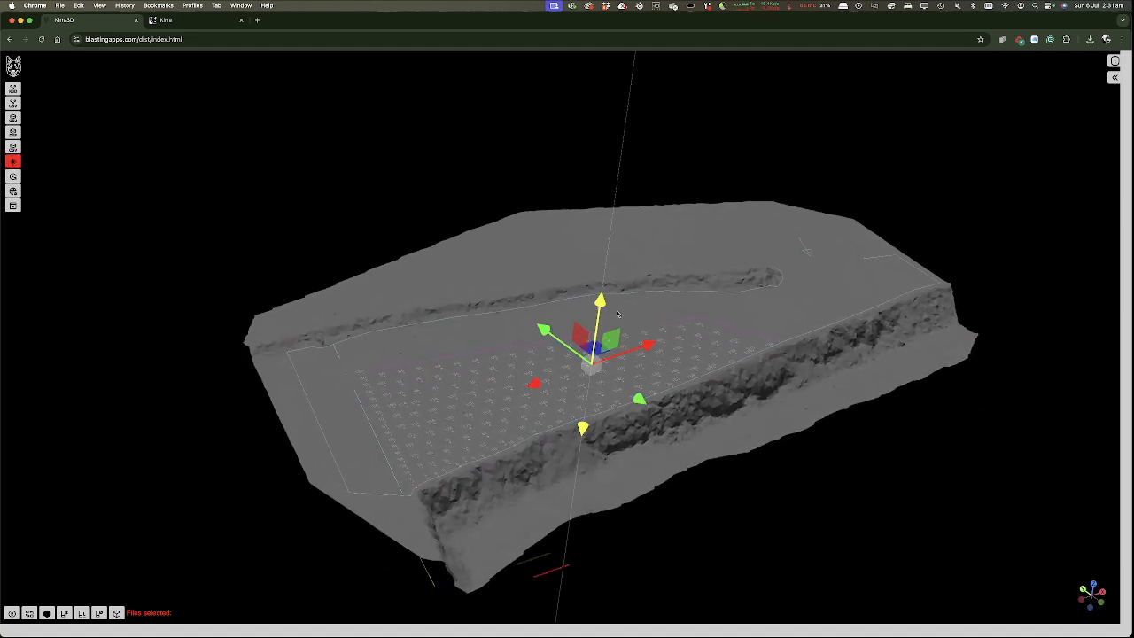
pyautogui.moveTo(601, 304); pyautogui.dragTo(603, 265)
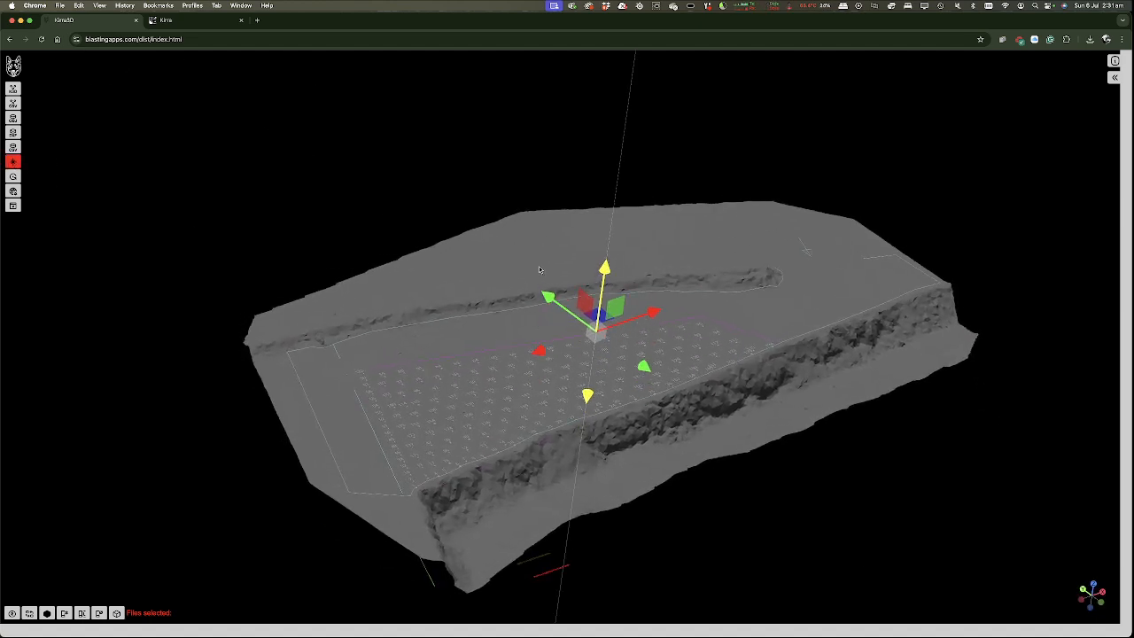
pyautogui.click(13, 178)
pyautogui.moveTo(317, 389); pyautogui.dragTo(327, 326)
pyautogui.moveTo(418, 414); pyautogui.dragTo(556, 429)
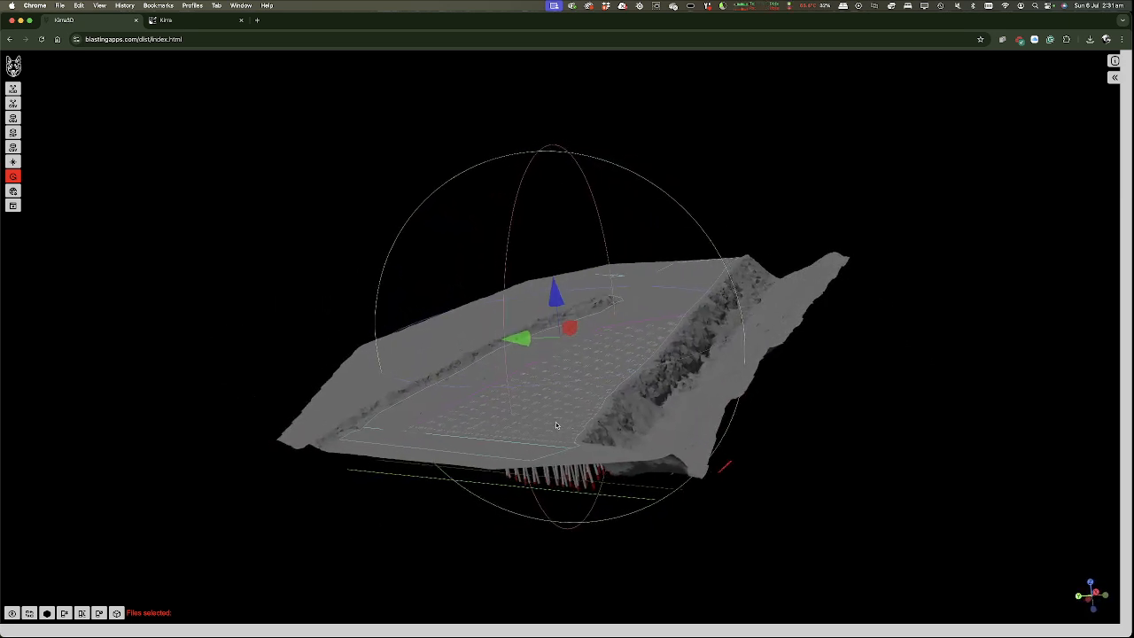
# - Return to Kirra, turn off print preview mode, export the measured depths and charge masses as a CSV, and show the file in Downloads
pyautogui.click(195, 19)
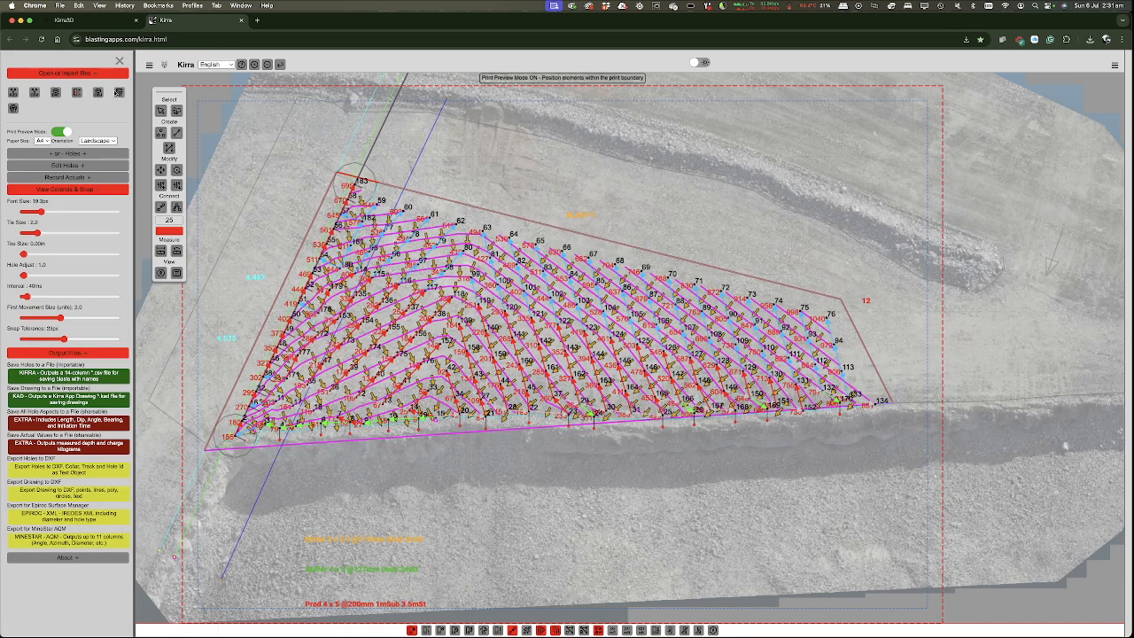
pyautogui.click(58, 131)
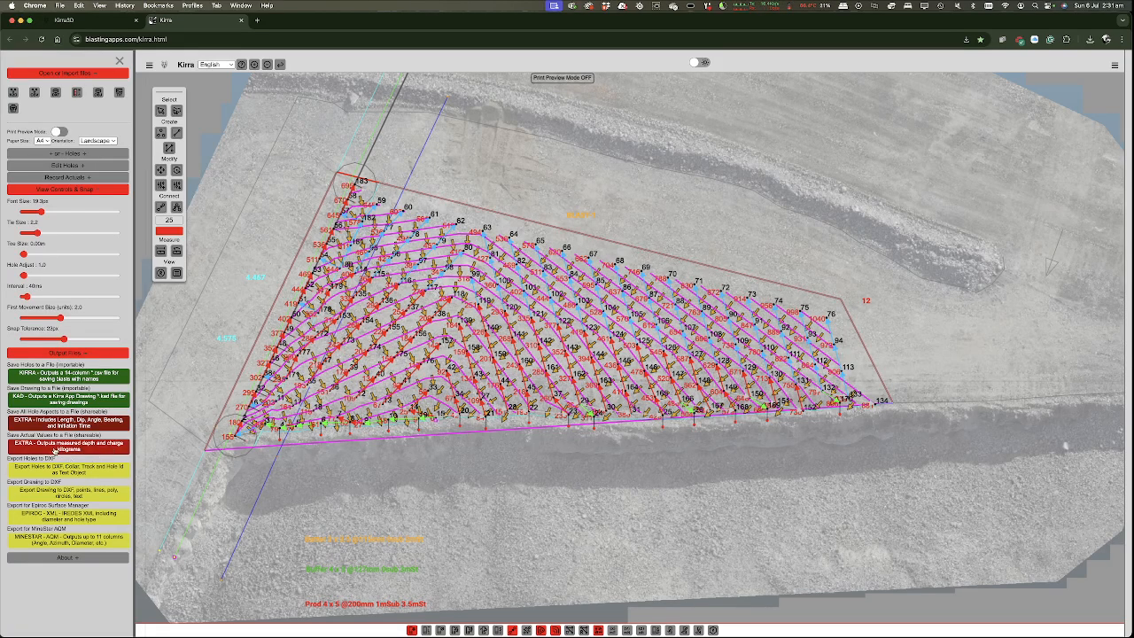
pyautogui.click(55, 450)
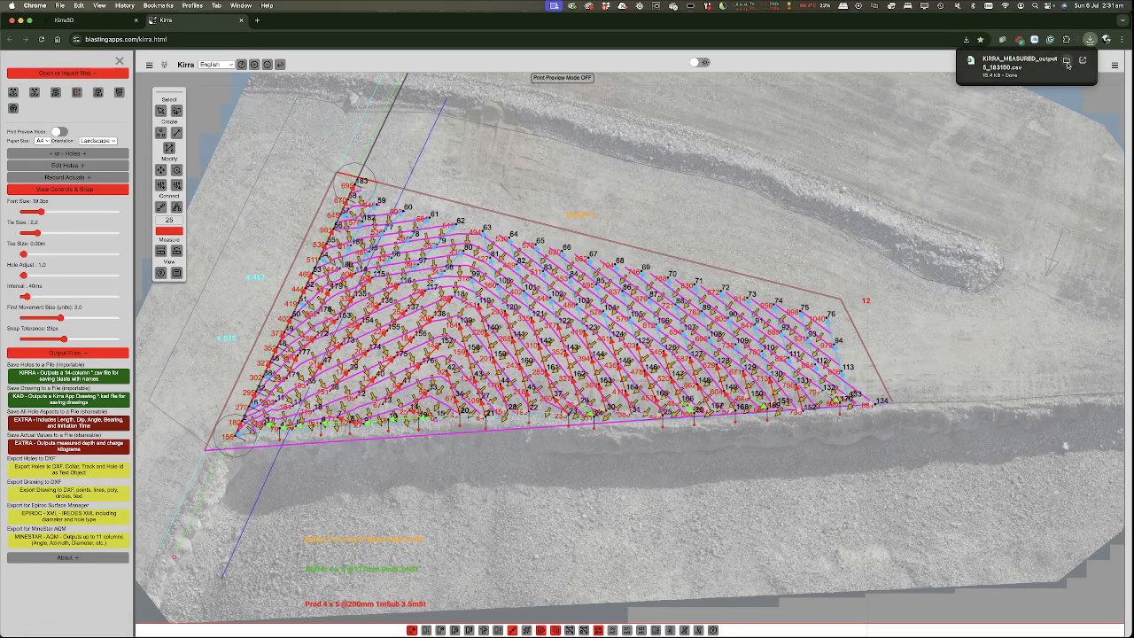
pyautogui.click(1067, 62)
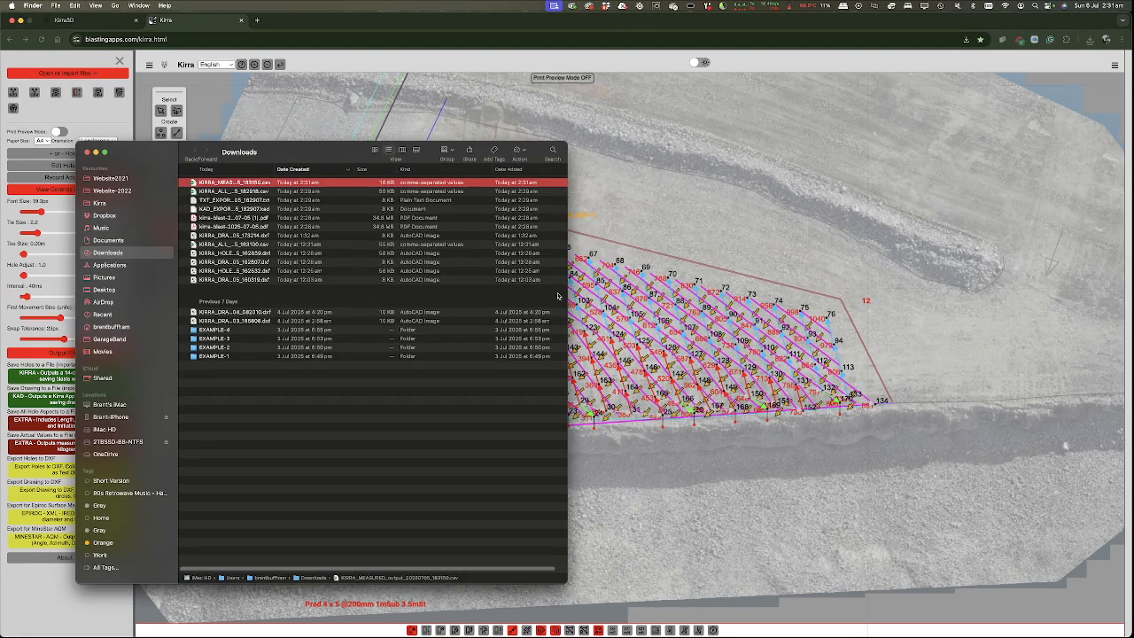
# - Open the exported KIRRA_MEASURED CSV in Excel and widen columns A to I to fit their contents
pyautogui.doubleClick(255, 181)
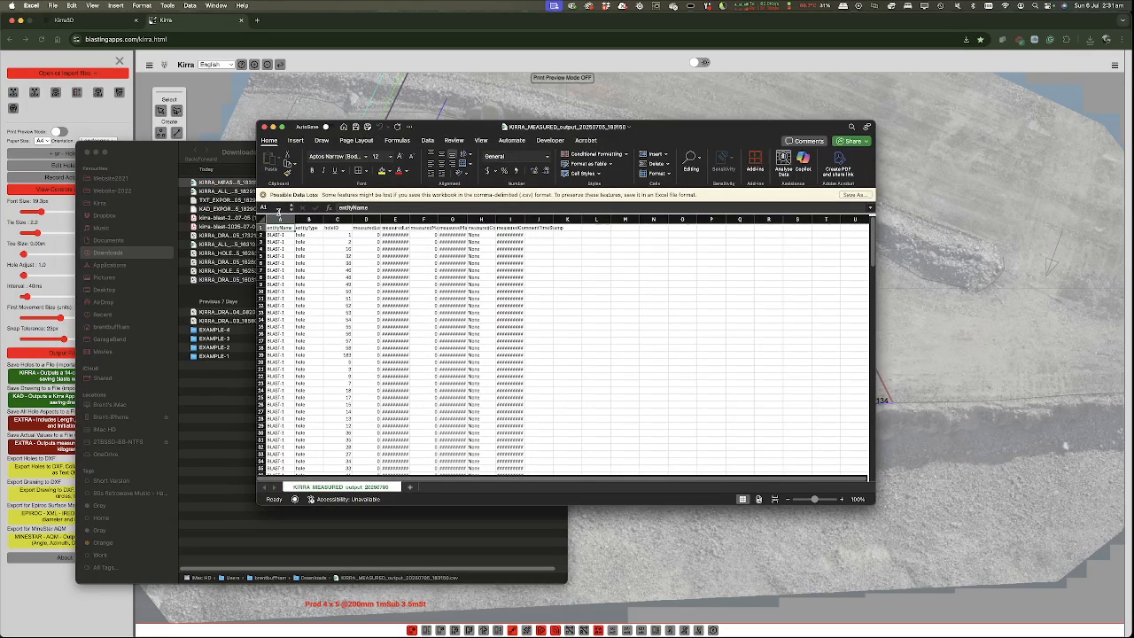
pyautogui.click(280, 219)
pyautogui.moveTo(286, 217); pyautogui.dragTo(543, 219)
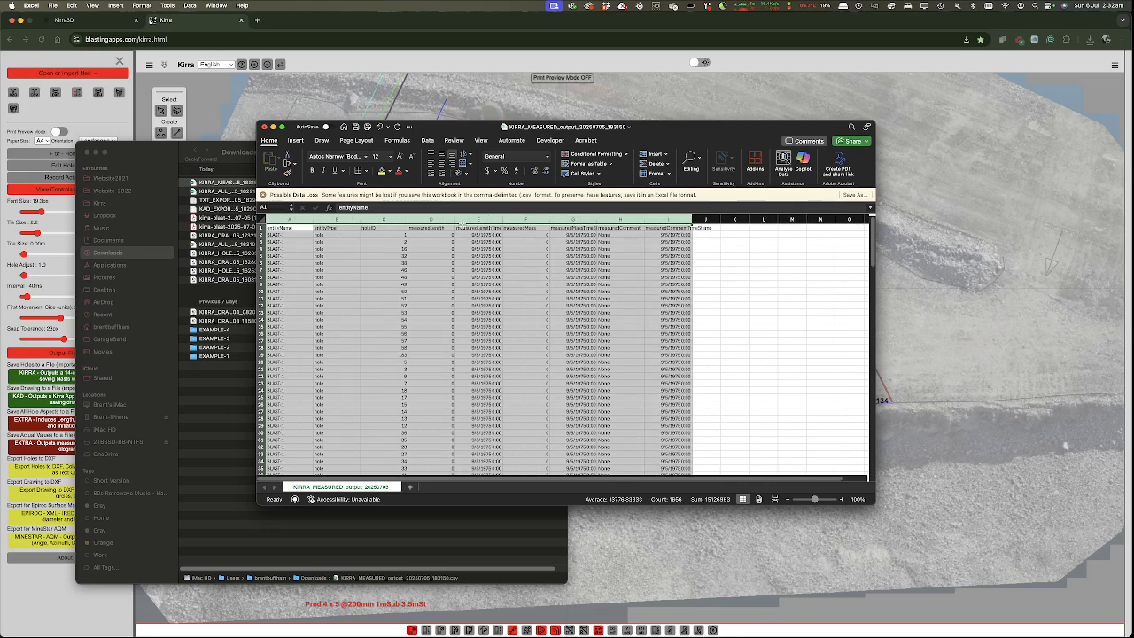
# - Enter =RANDBETWEEN(350,375) in F2 under the measured mass heading and fill the formula down for all holes
pyautogui.click(516, 235)
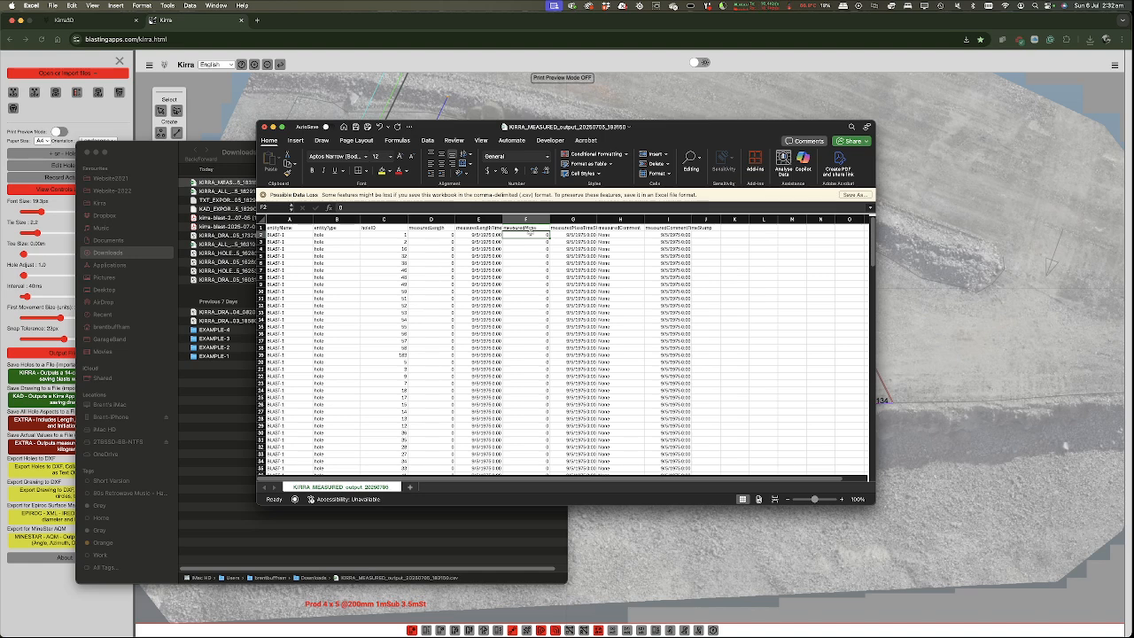
pyautogui.write('=rand')
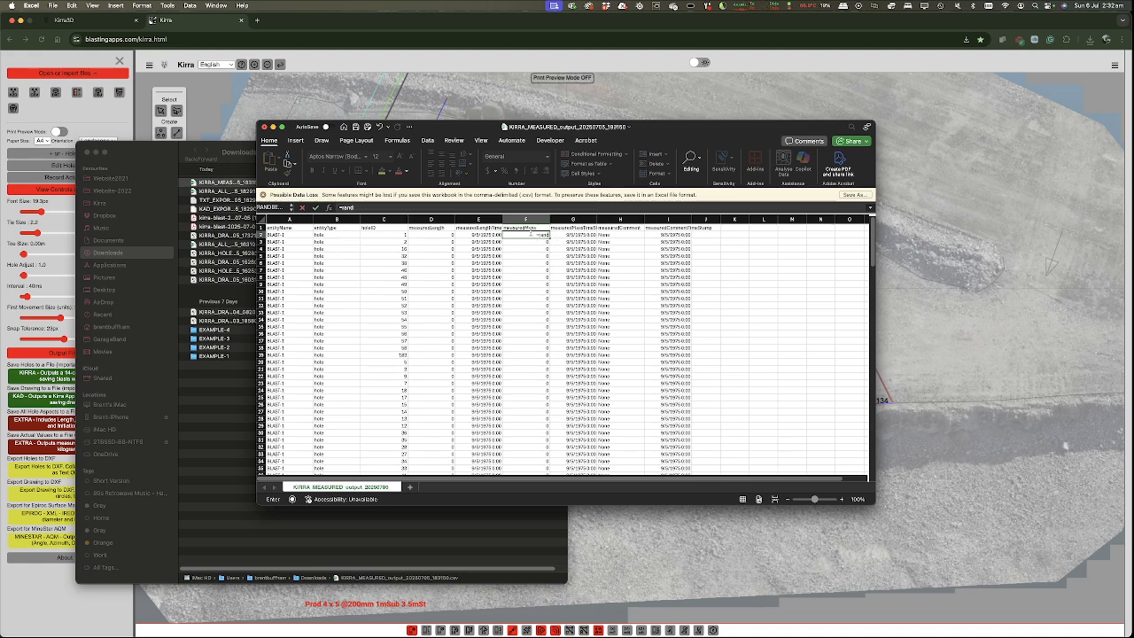
pyautogui.write('between(')
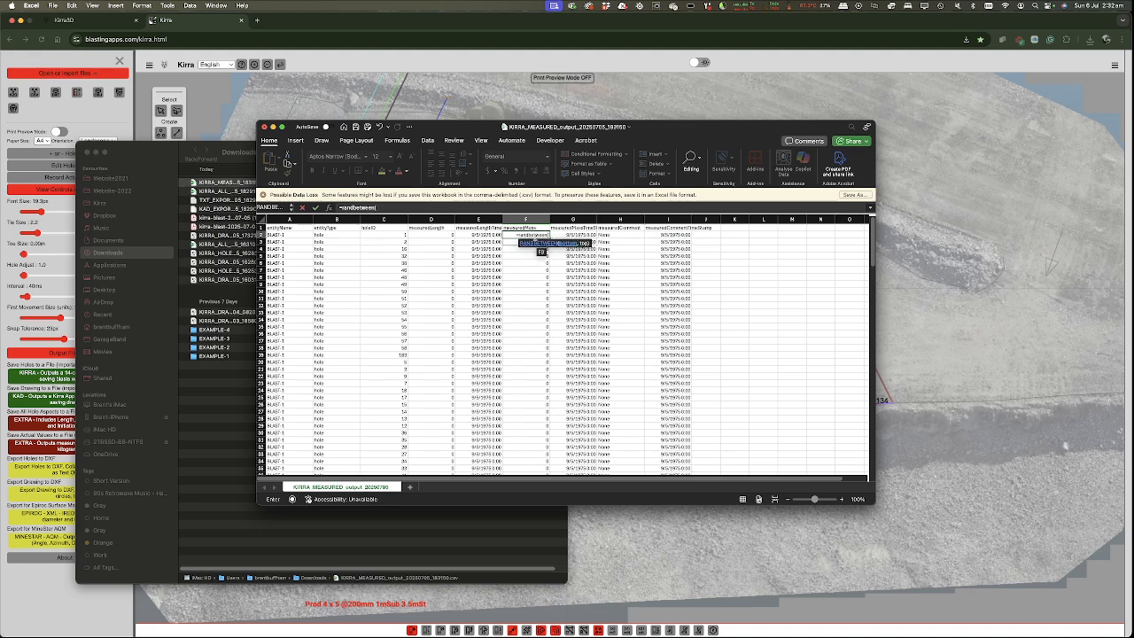
pyautogui.click(537, 245)
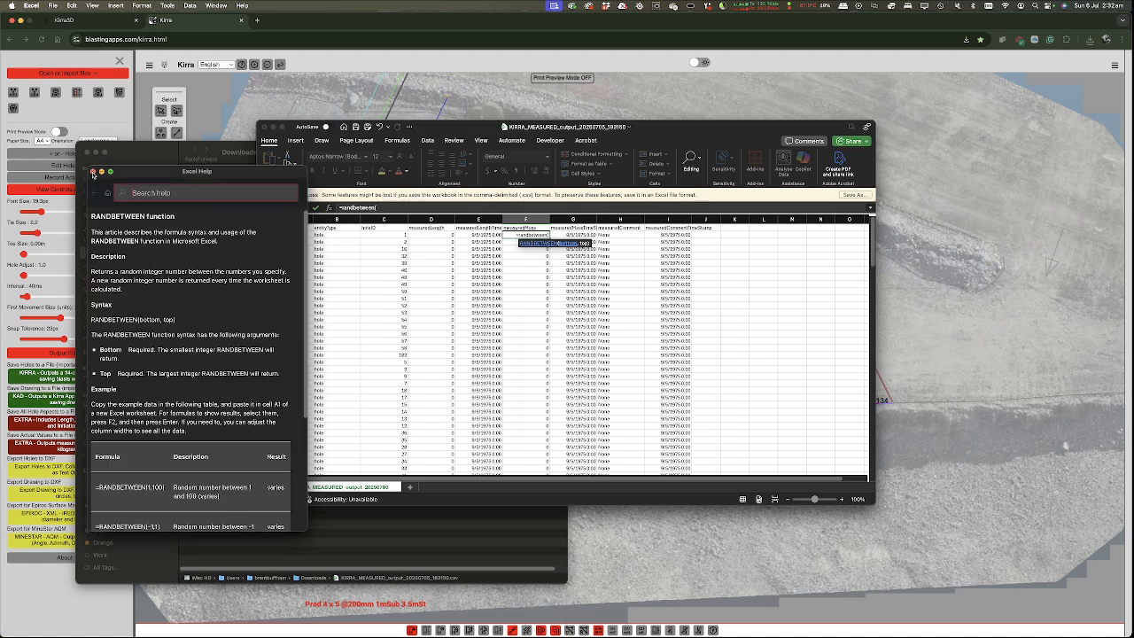
pyautogui.click(93, 172)
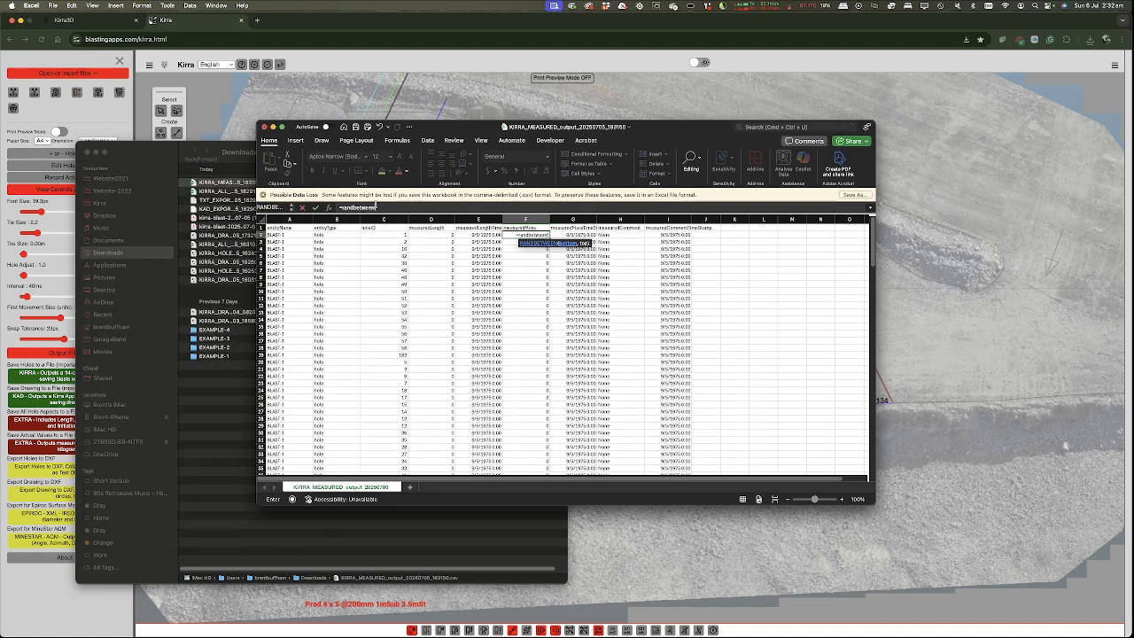
pyautogui.click(376, 206)
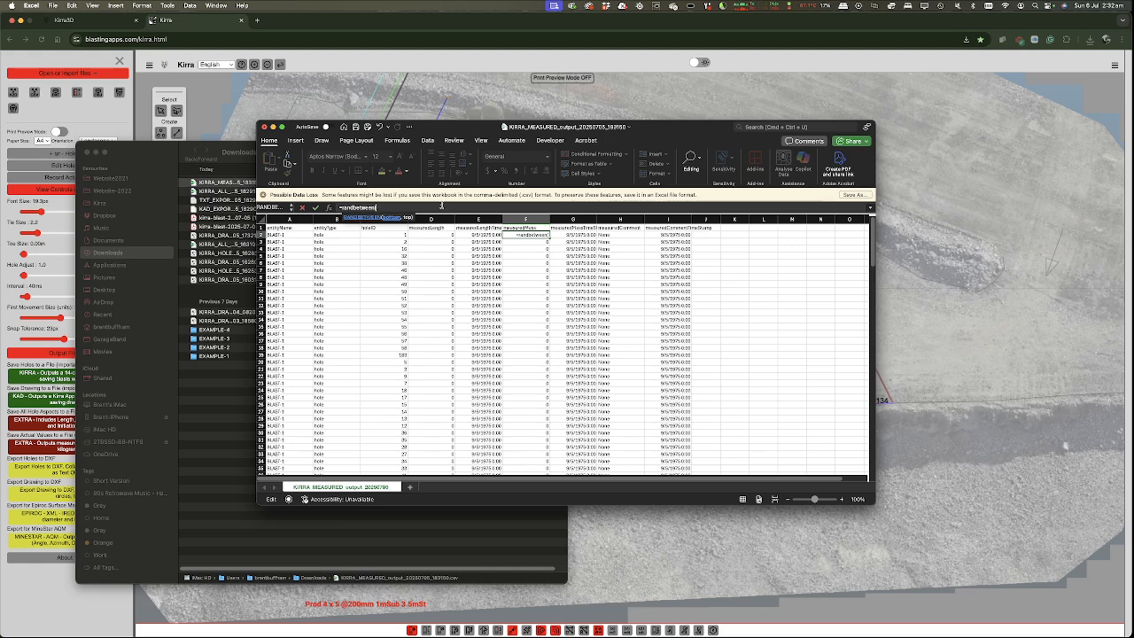
pyautogui.write('350,37')
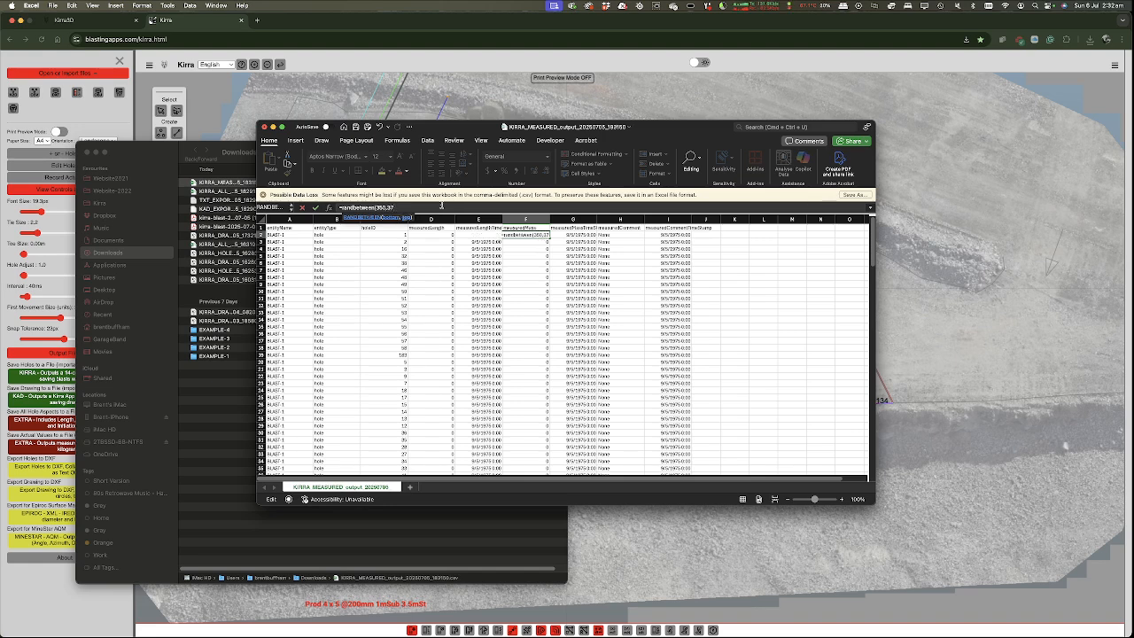
pyautogui.write('5)')
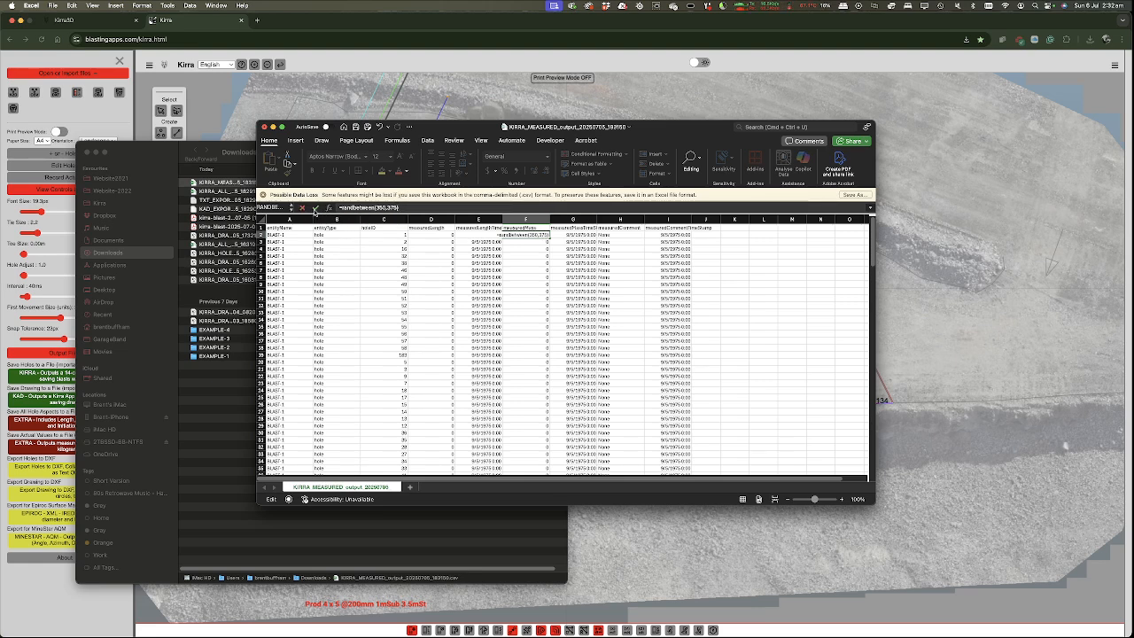
pyautogui.click(315, 208)
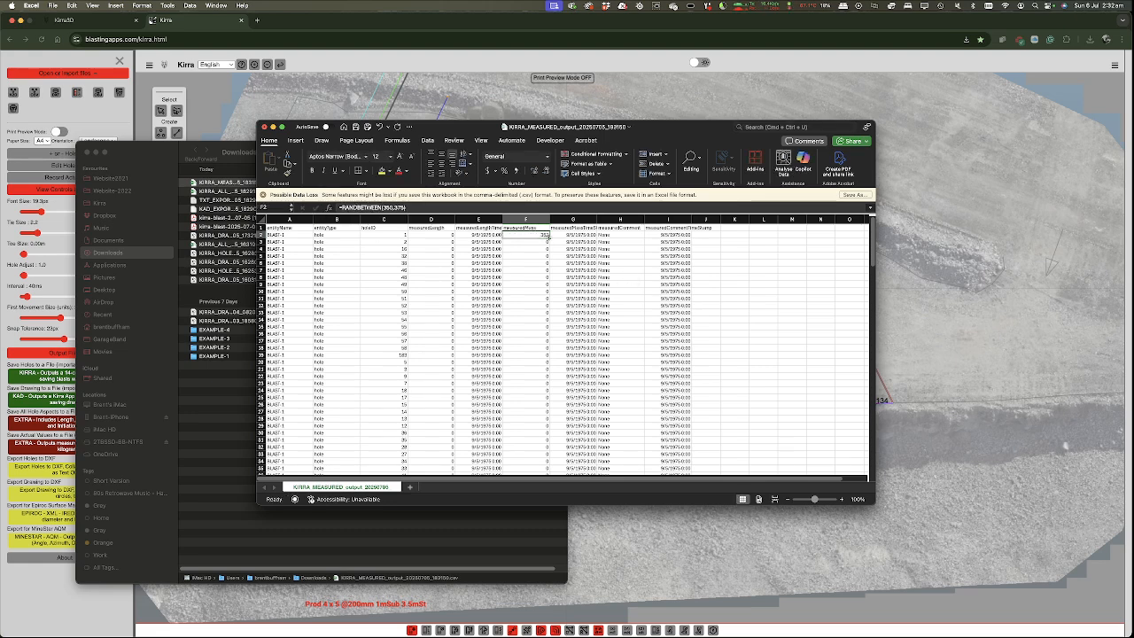
pyautogui.doubleClick(549, 238)
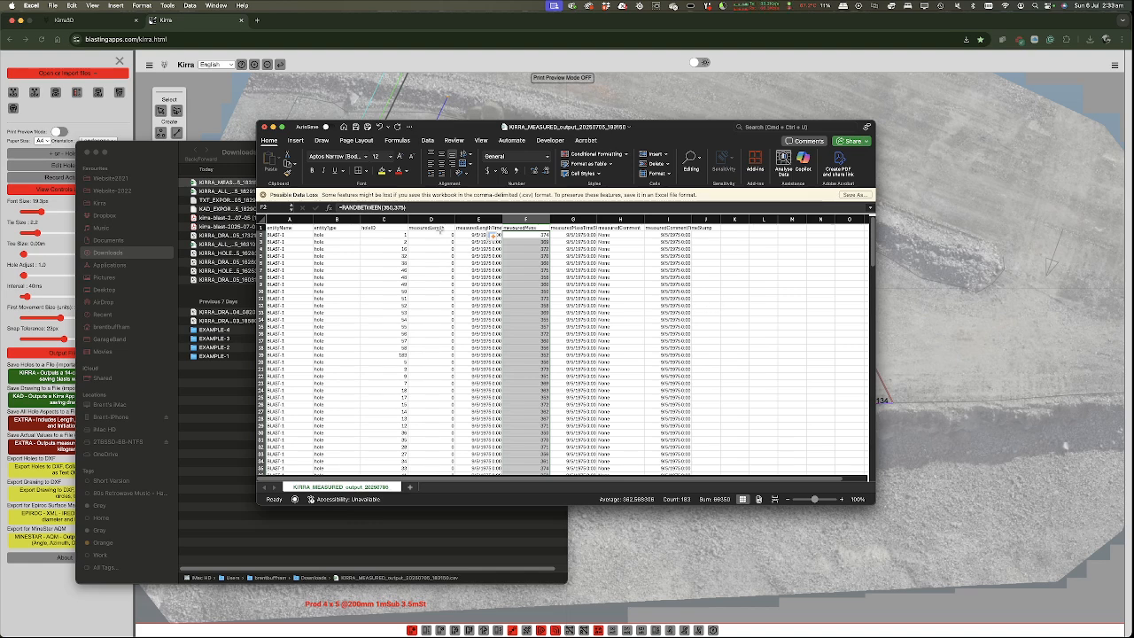
# - Set D2 under measuredLength to 13, fill the value down for all holes, and save the CSV
pyautogui.click(434, 236)
pyautogui.write('13')
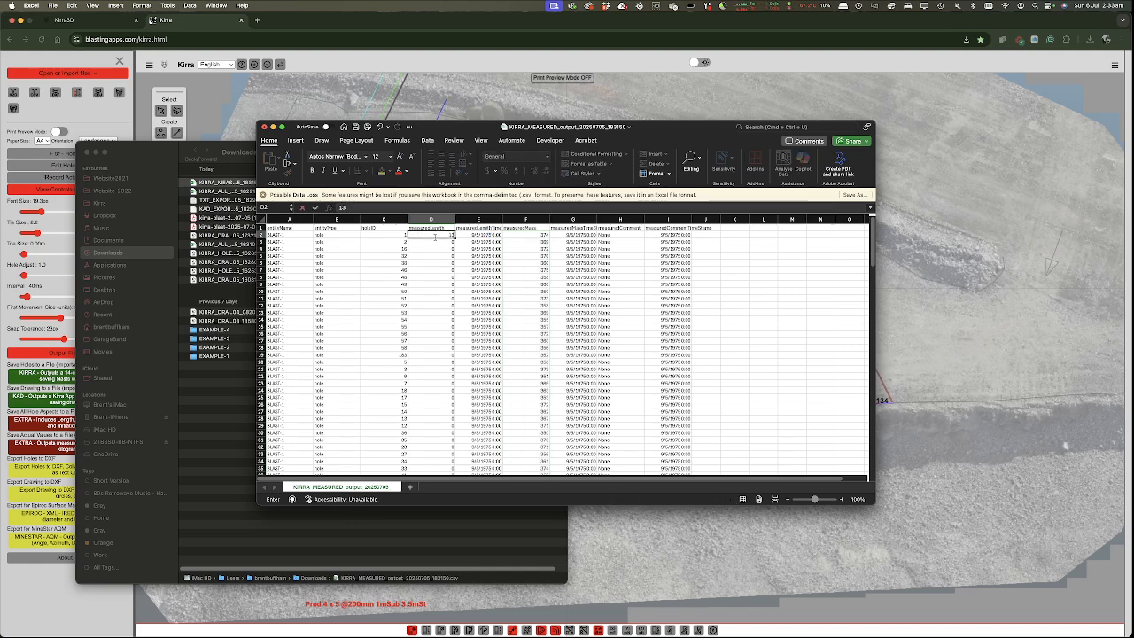
pyautogui.click(462, 263)
pyautogui.click(447, 236)
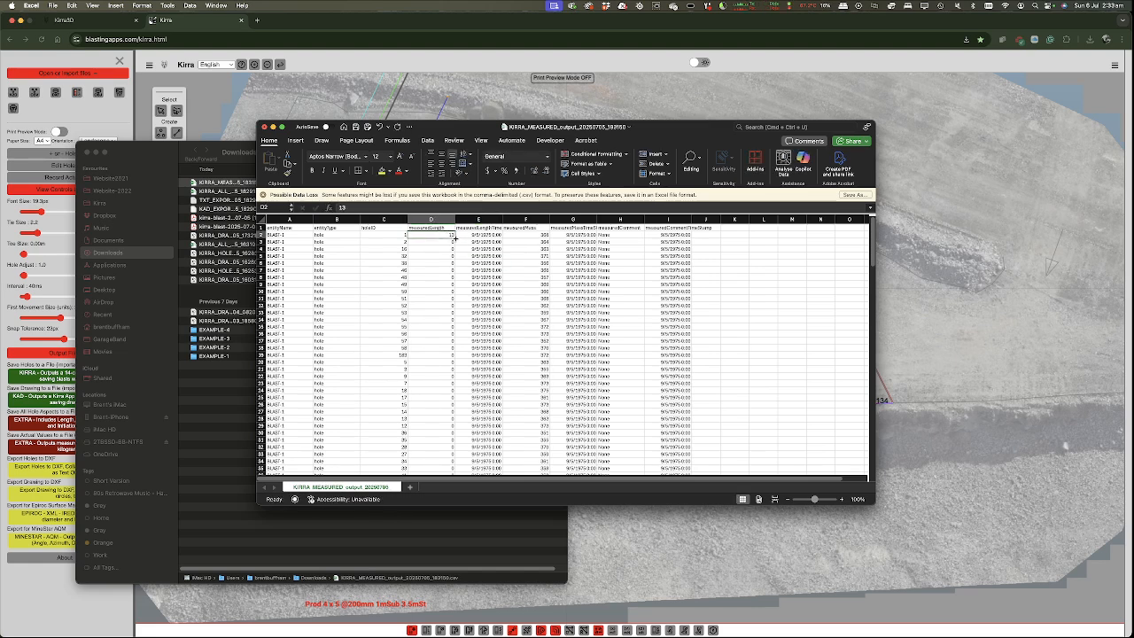
pyautogui.doubleClick(453, 238)
pyautogui.click(355, 127)
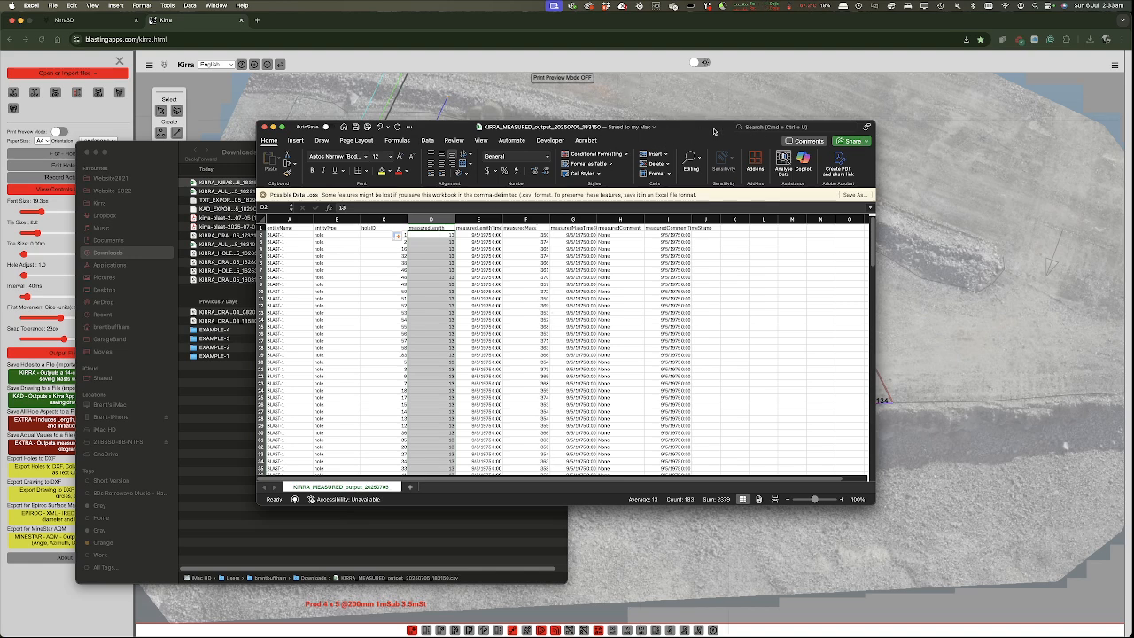
# - Return to Kirra, expand the Record Actuals options, and collapse the View Controls & Snap settings
pyautogui.click(85, 103)
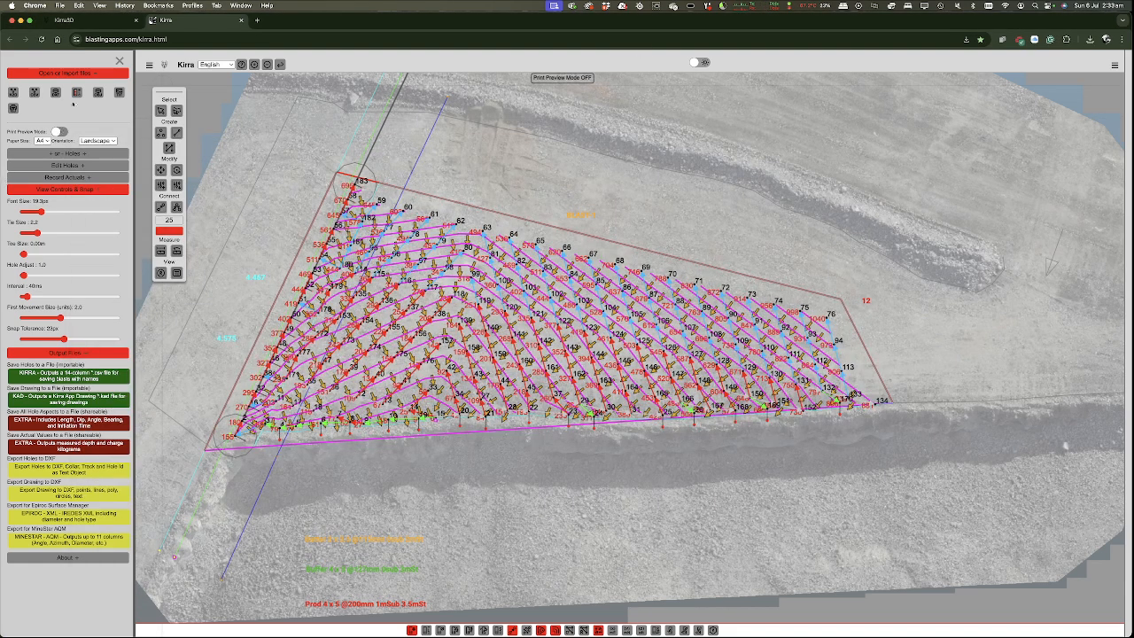
pyautogui.click(66, 167)
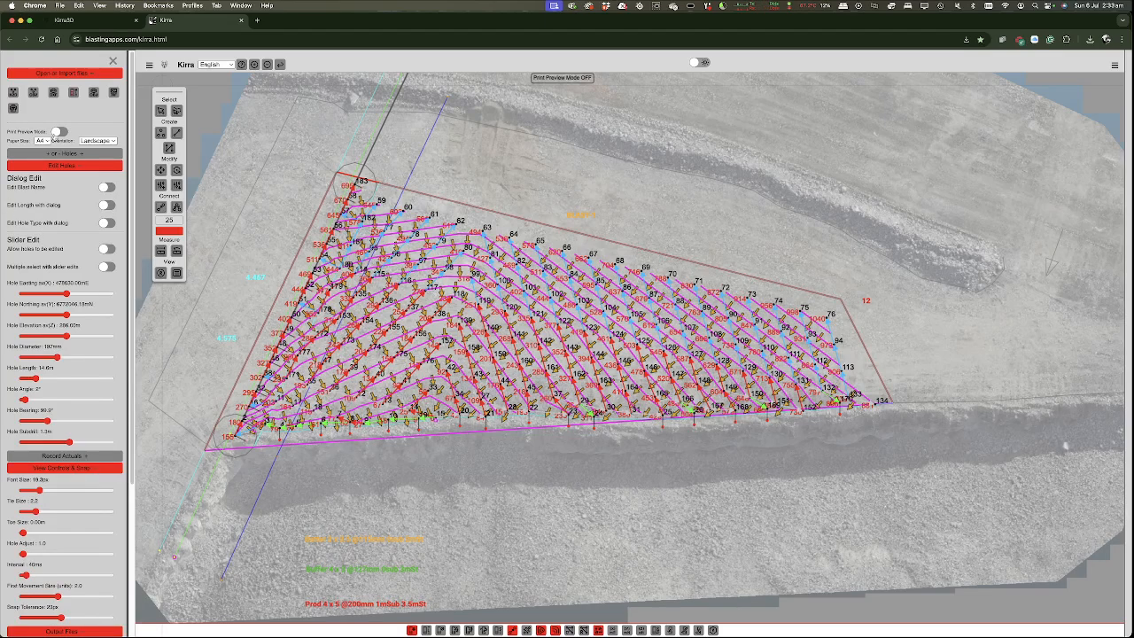
pyautogui.click(50, 168)
pyautogui.click(46, 179)
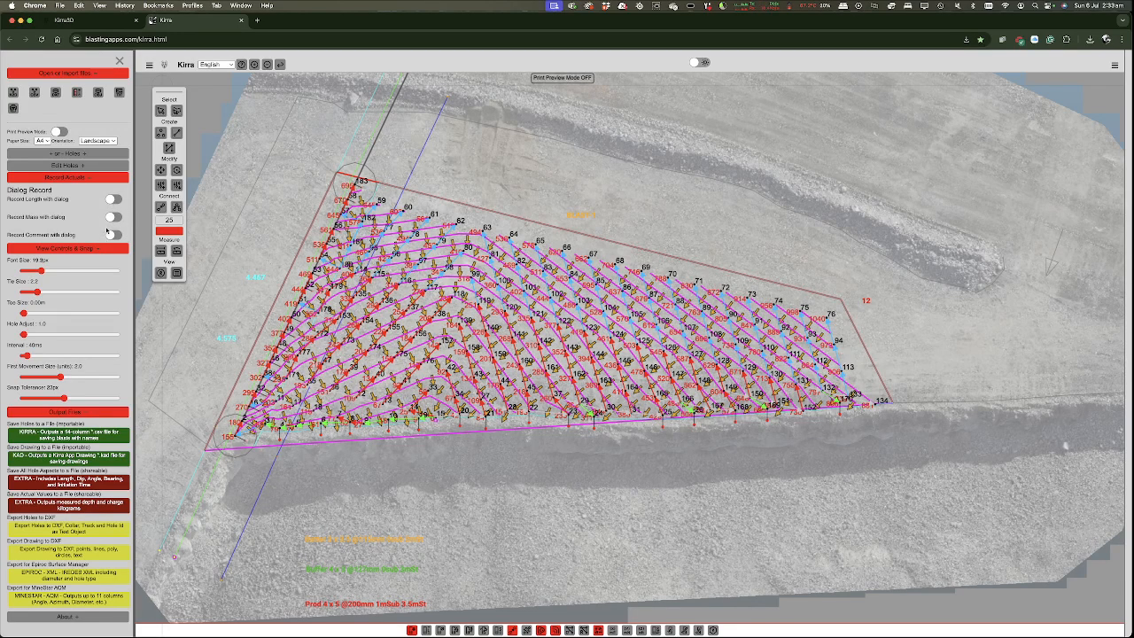
pyautogui.click(49, 249)
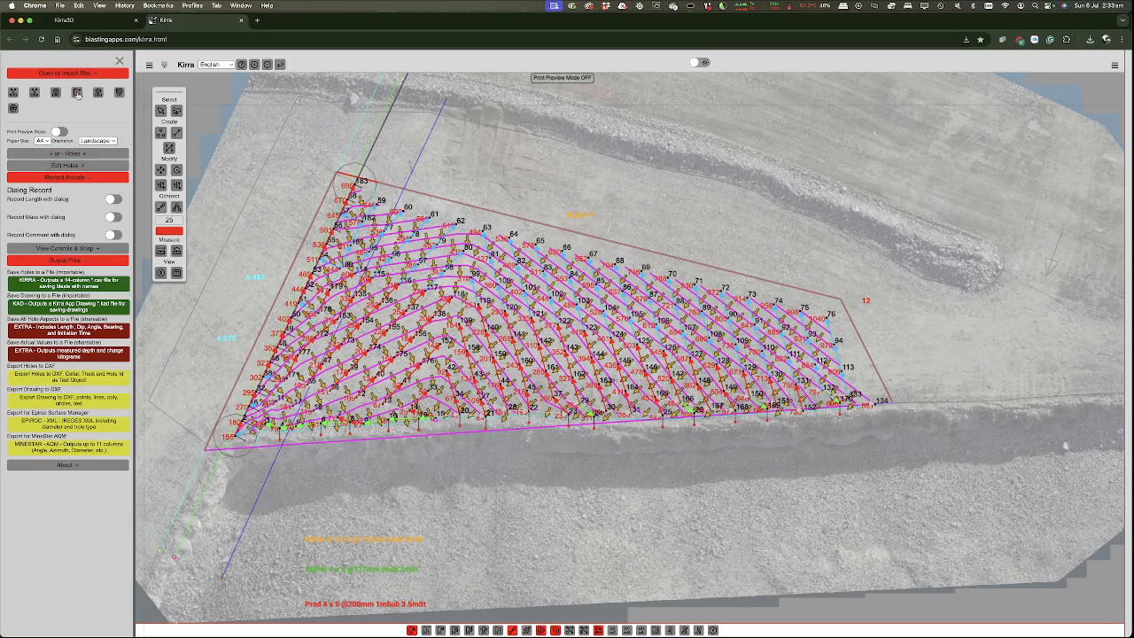
# - Import the filled-in KIRRA_MEASURED CSV from the Downloads folder as the measured values of the holes
pyautogui.click(77, 93)
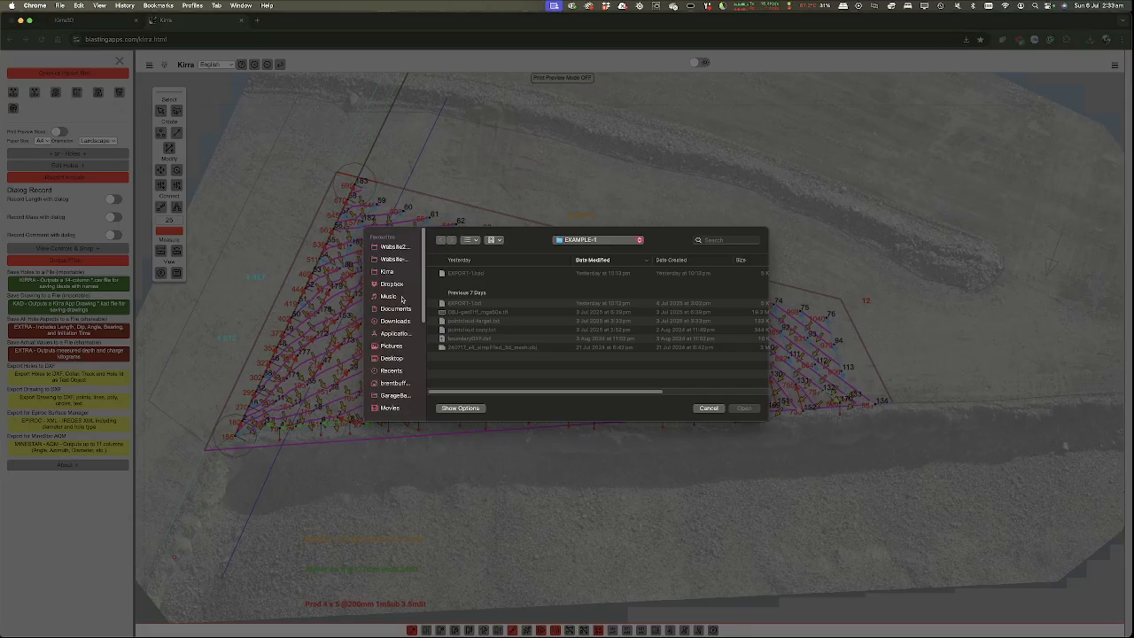
pyautogui.click(603, 244)
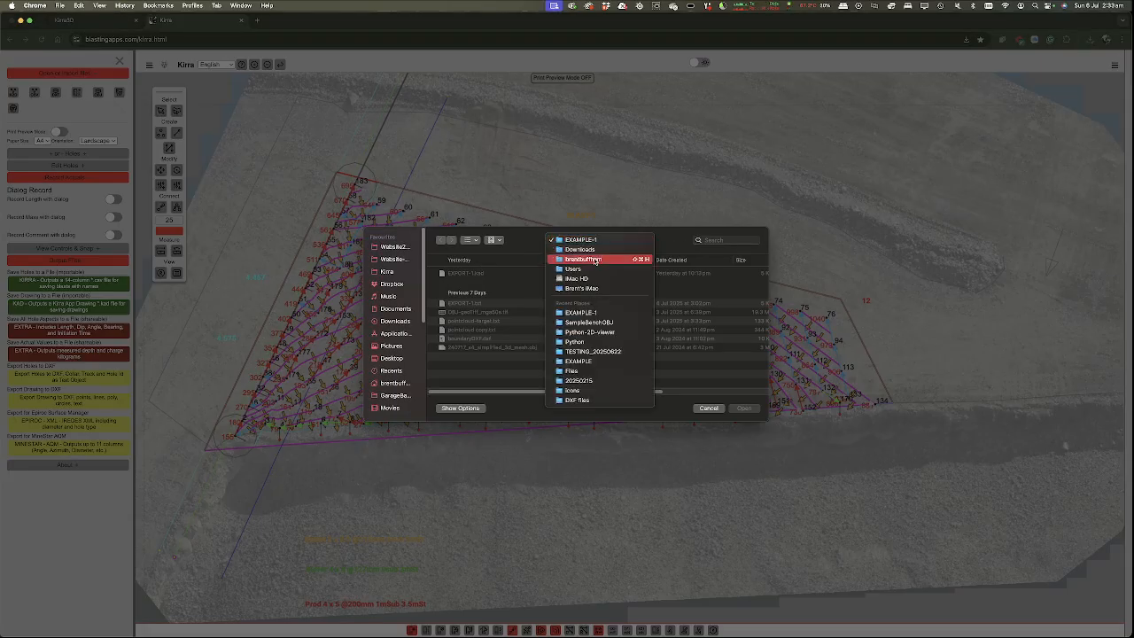
pyautogui.click(579, 246)
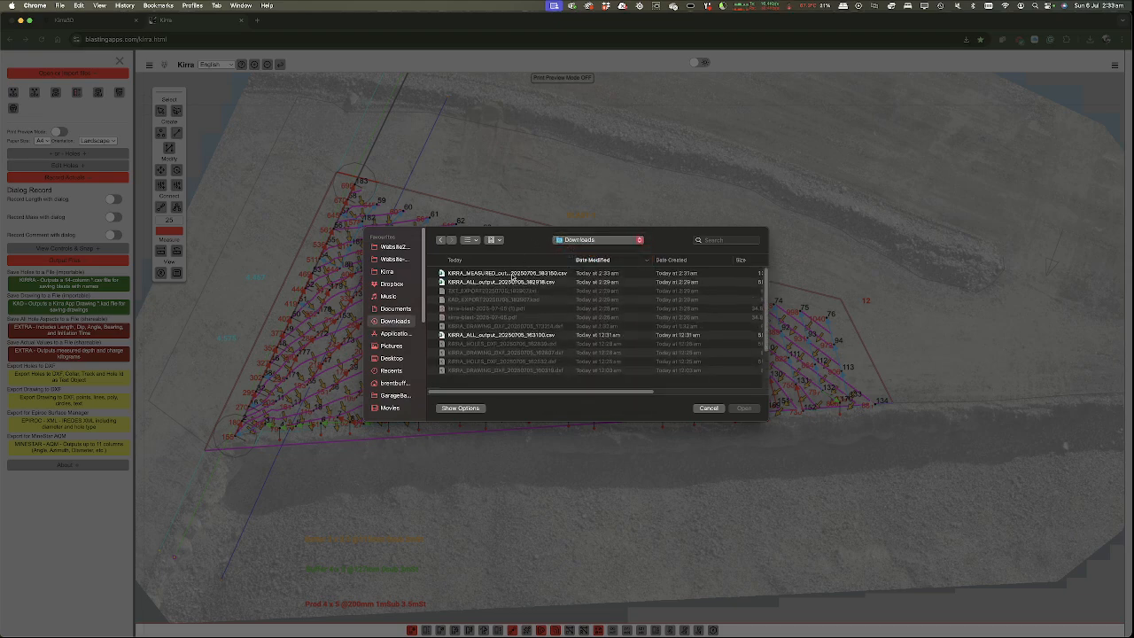
pyautogui.click(513, 277)
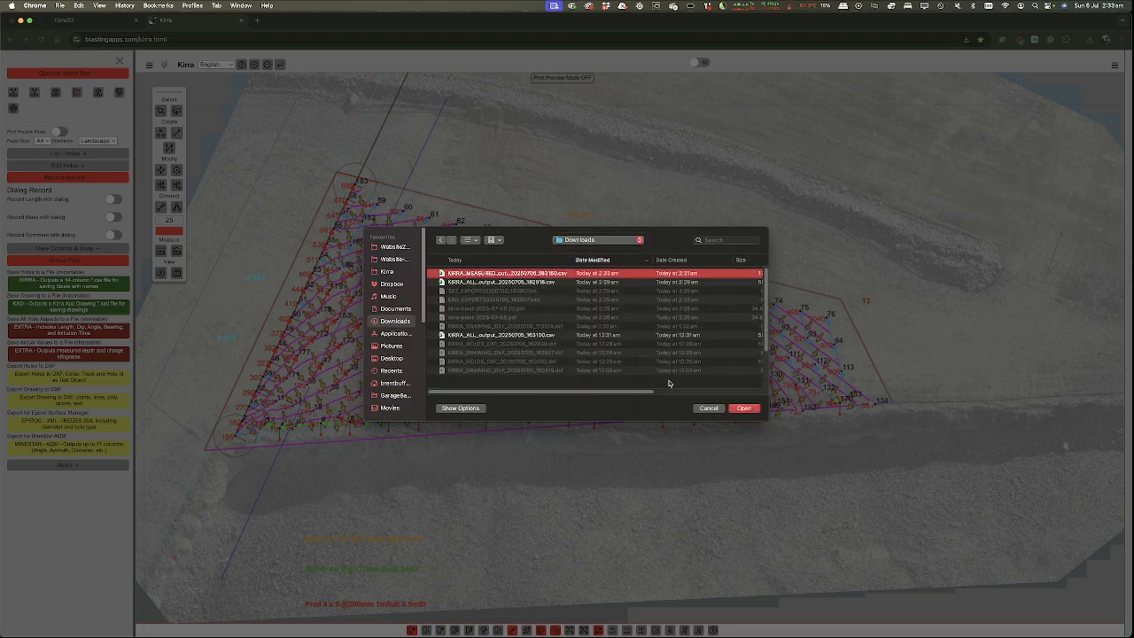
pyautogui.click(744, 409)
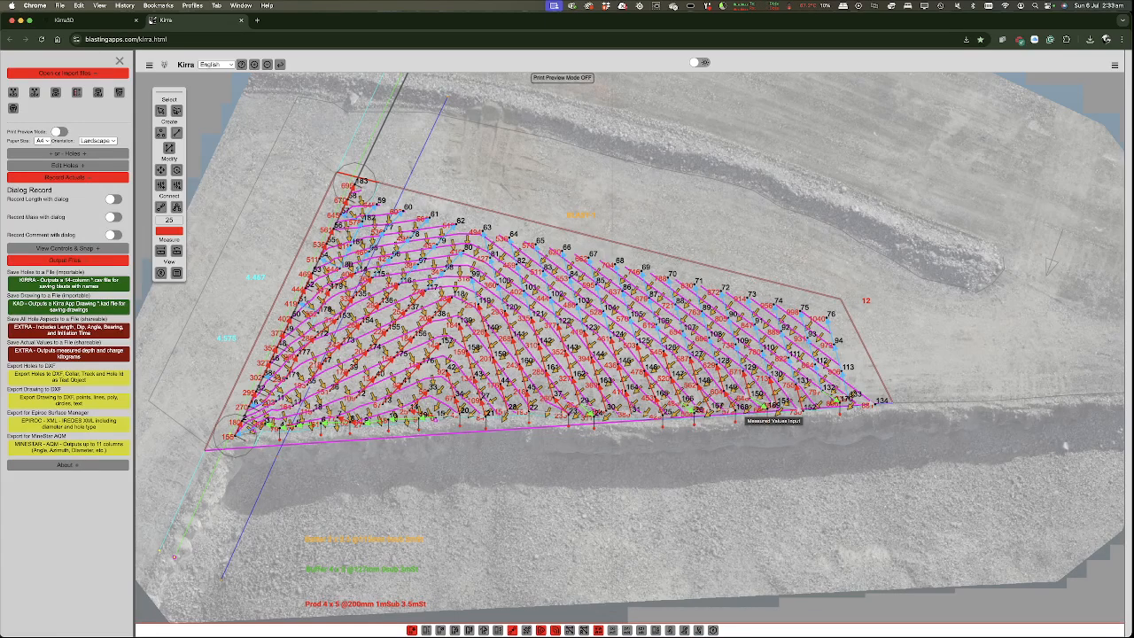
# - Show the measured mass labels and hide the hole IDs, ties, firing times, direction arrows and contours
pyautogui.click(683, 630)
pyautogui.click(670, 629)
pyautogui.click(670, 630)
pyautogui.click(598, 630)
pyautogui.click(554, 630)
pyautogui.click(540, 629)
pyautogui.click(512, 630)
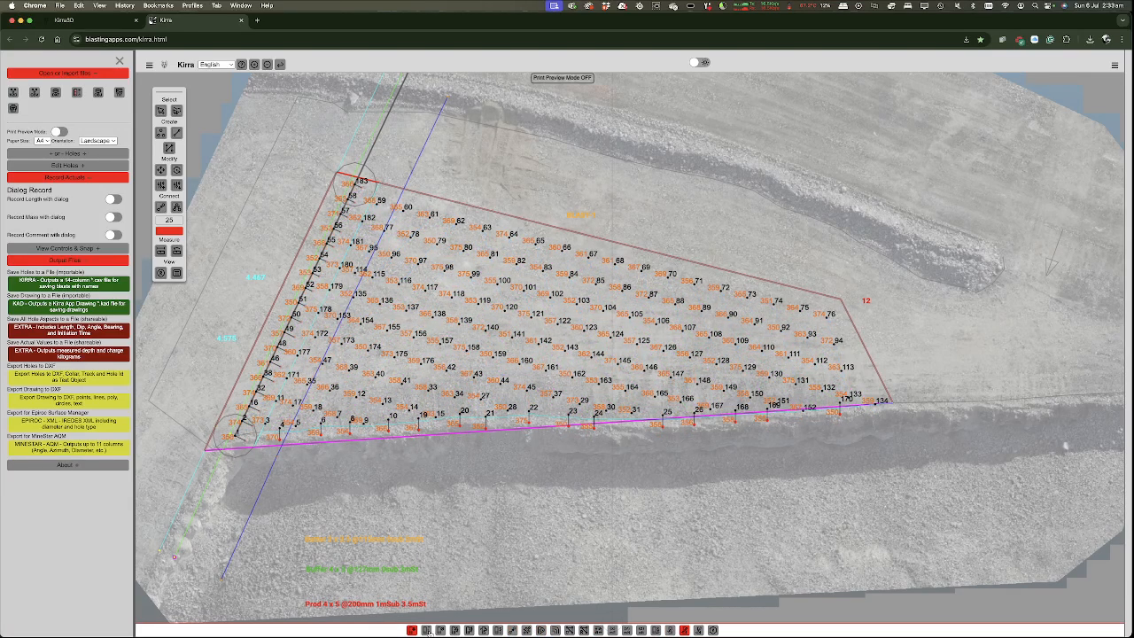
pyautogui.click(412, 630)
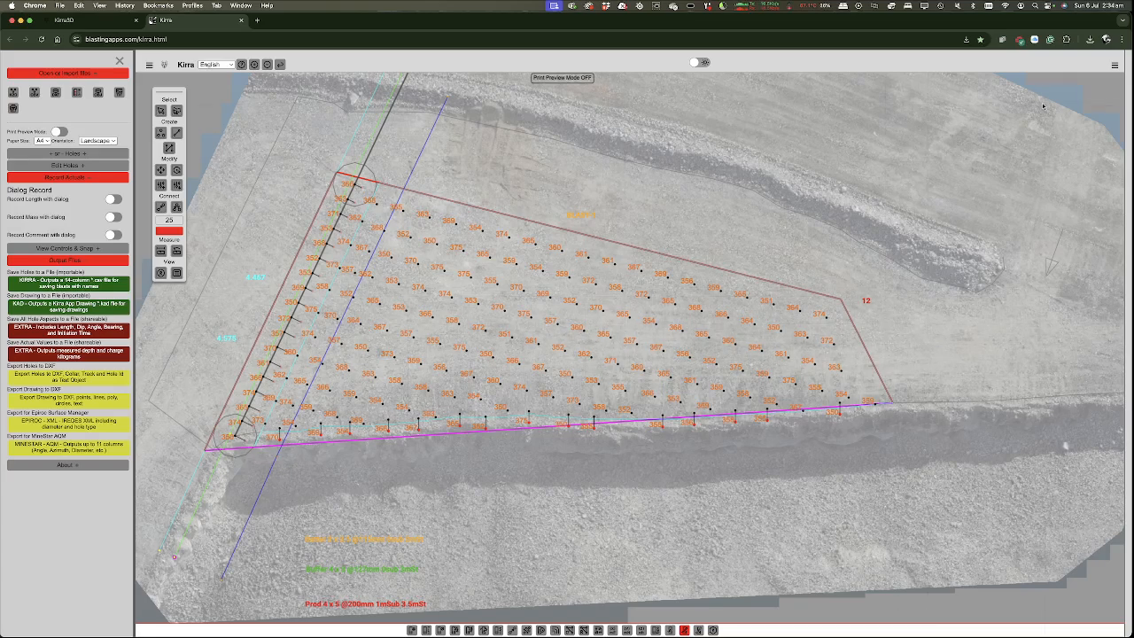
# - Overlay Voronoi cells on the blast and colour them by Powder Factor (mass/volume)
pyautogui.click(1113, 65)
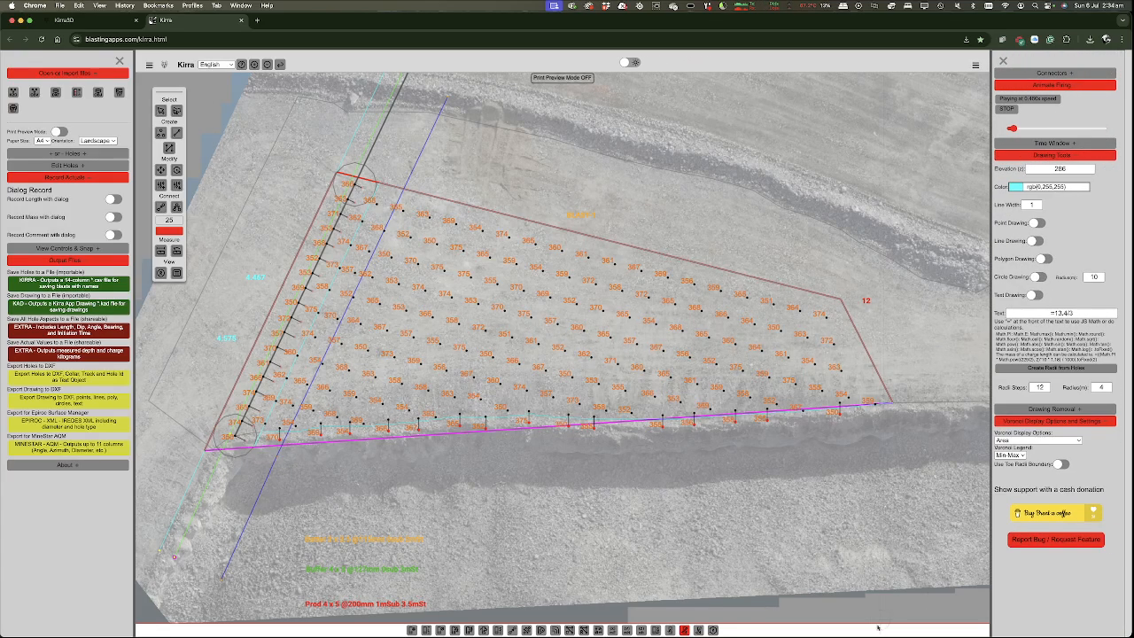
pyautogui.click(713, 630)
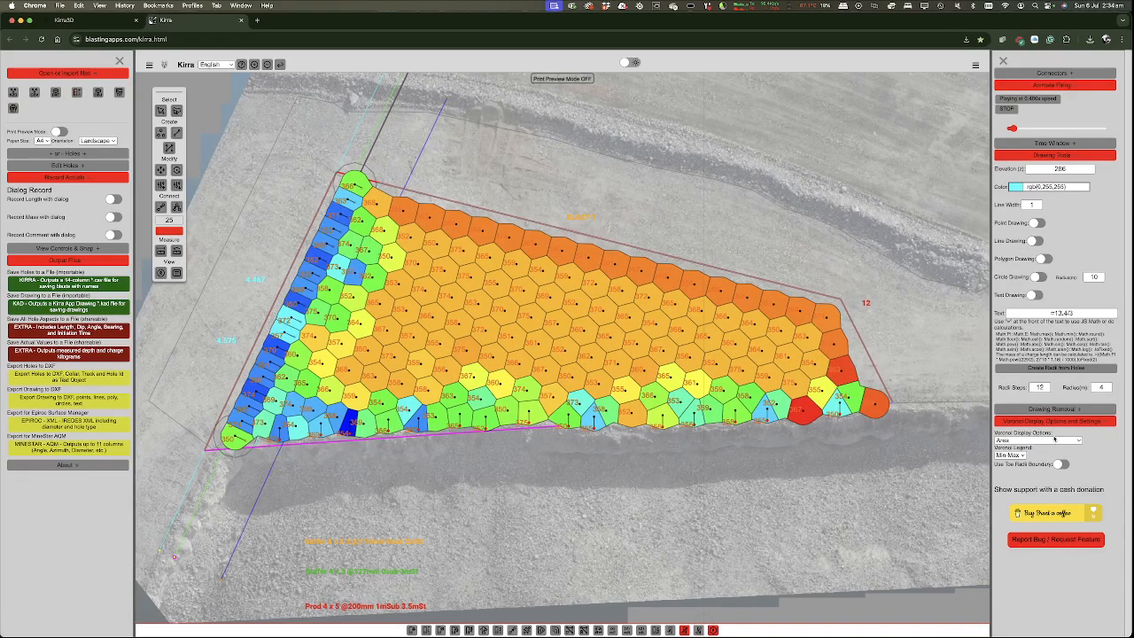
pyautogui.click(1053, 436)
pyautogui.click(1026, 414)
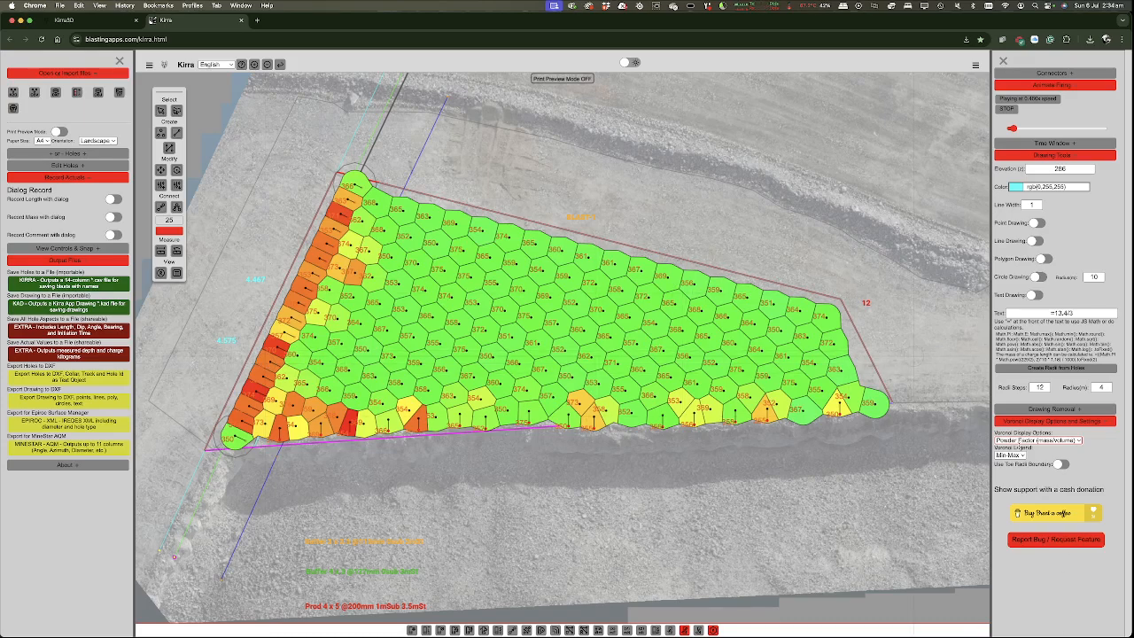
# - Colour the Voronoi cells by Mass with the Min-Max legend, and close the file options sidebar to uncover the legend
pyautogui.click(1017, 440)
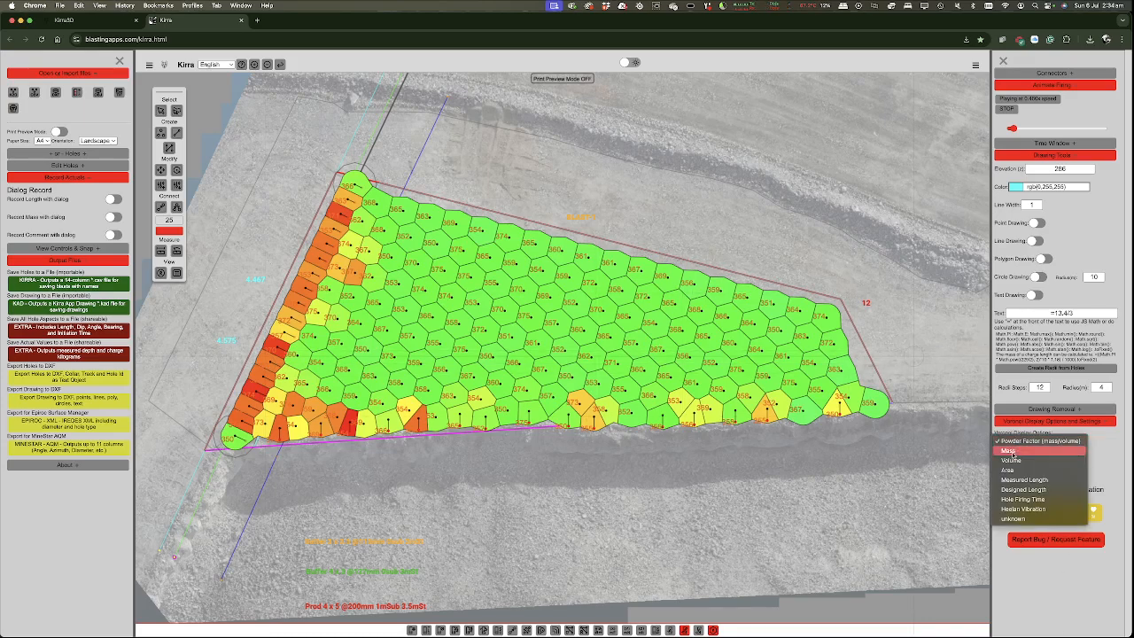
pyautogui.click(1010, 451)
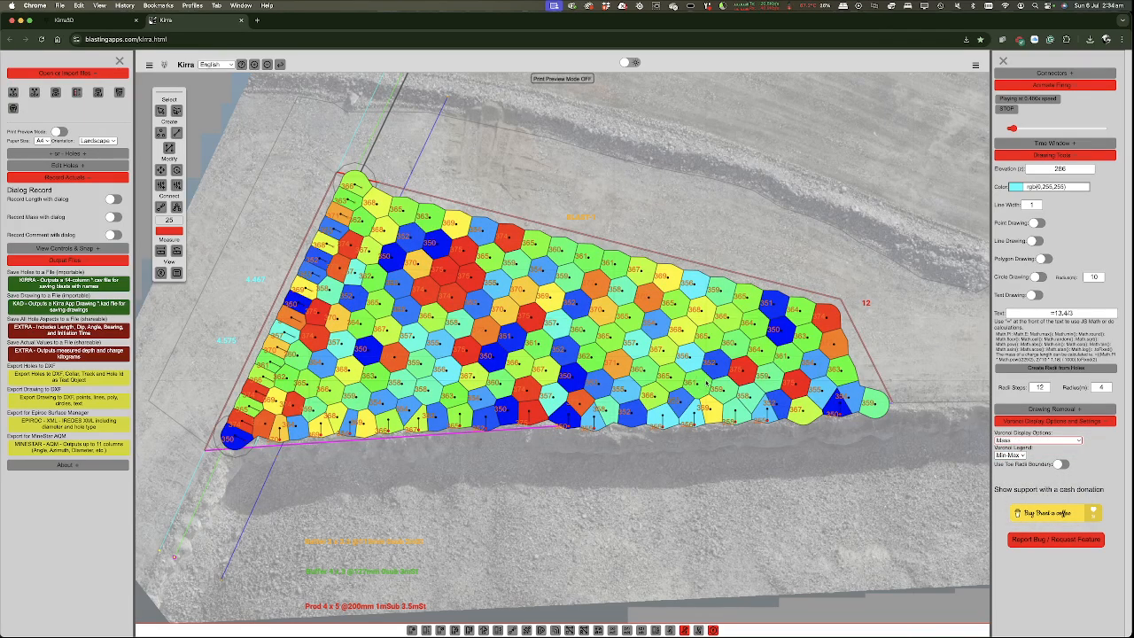
pyautogui.click(1010, 455)
pyautogui.click(1010, 467)
pyautogui.click(1015, 455)
pyautogui.click(1012, 446)
pyautogui.click(119, 61)
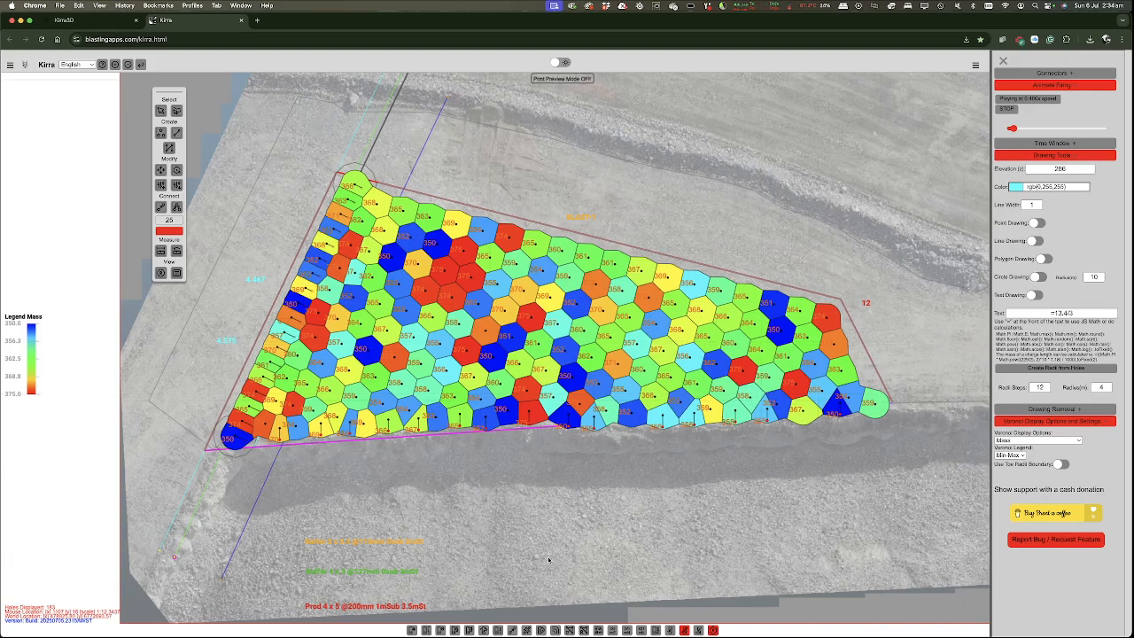
# - Delete both point cloud surfaces from the project in the Data Explorer
pyautogui.click(175, 274)
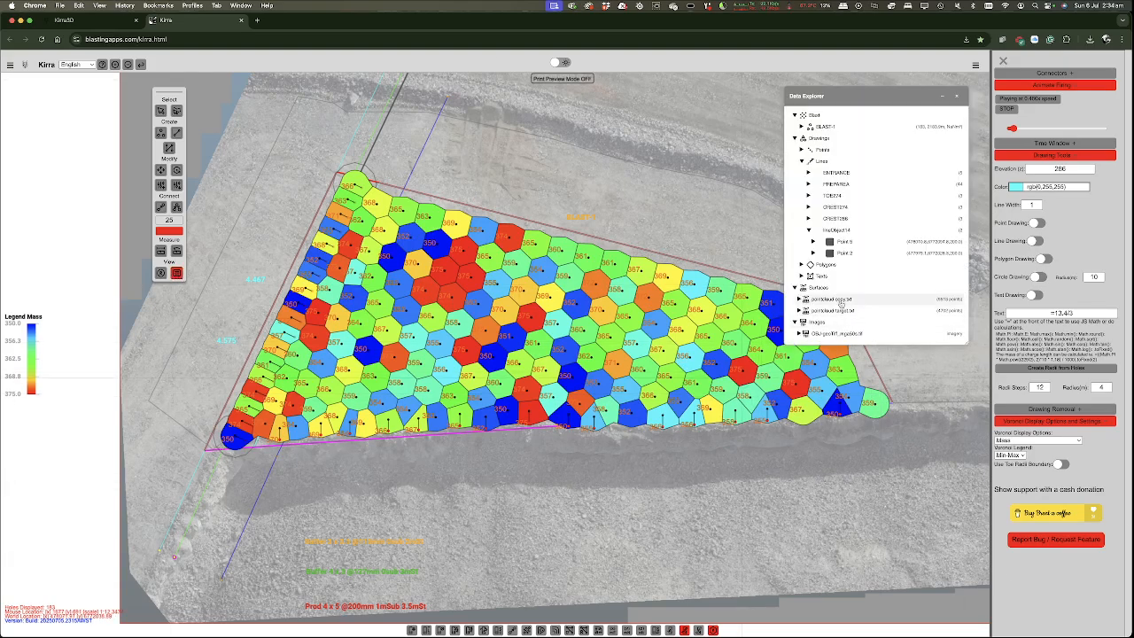
pyautogui.rightClick(841, 301)
pyautogui.click(862, 310)
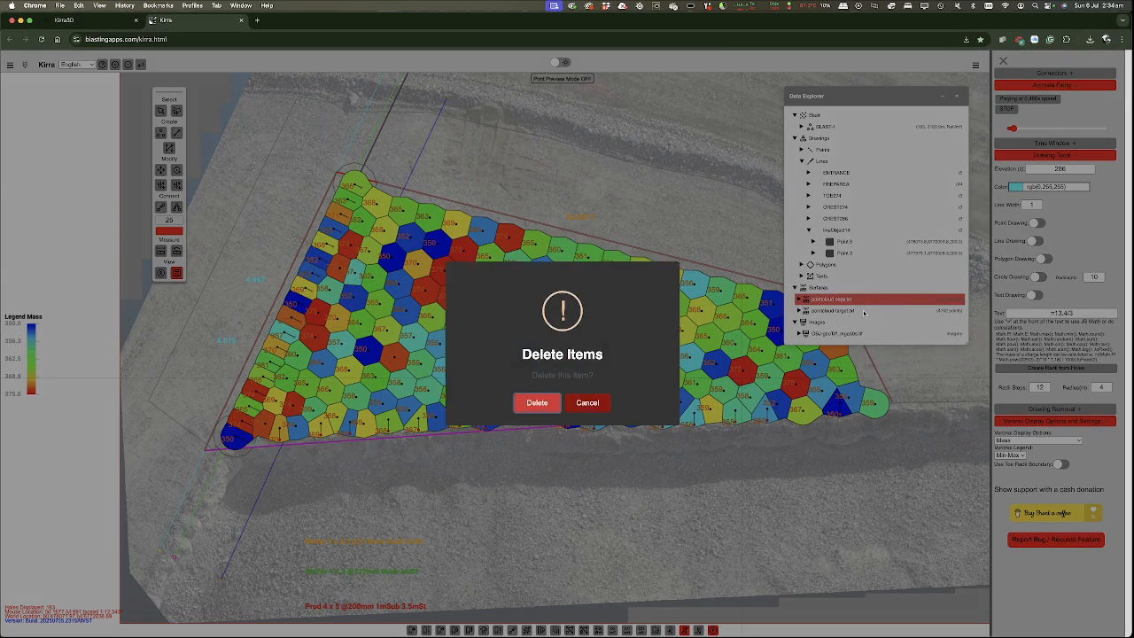
pyautogui.click(535, 399)
pyautogui.rightClick(815, 298)
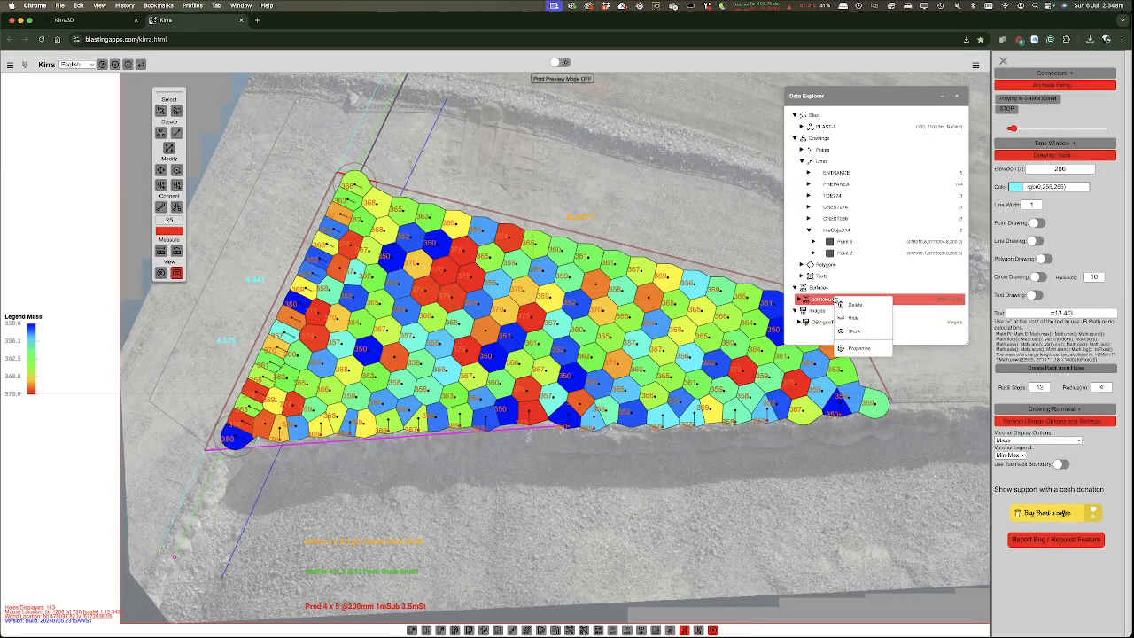
pyautogui.click(852, 307)
pyautogui.click(538, 401)
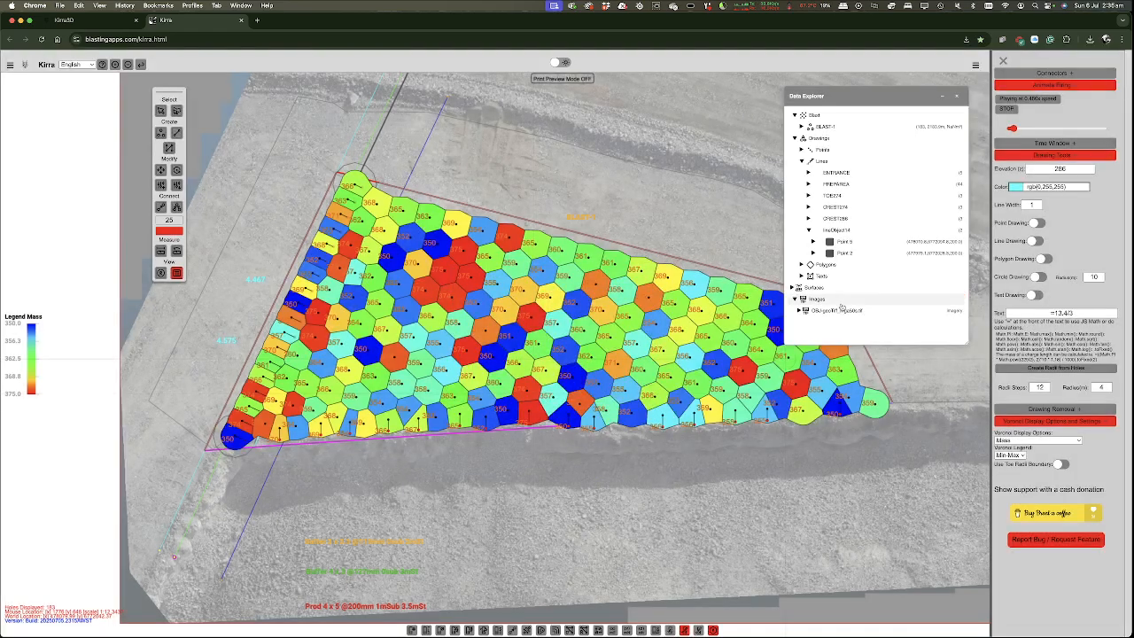
# - Delete the geotiff background image from the project in the Data Explorer
pyautogui.rightClick(846, 311)
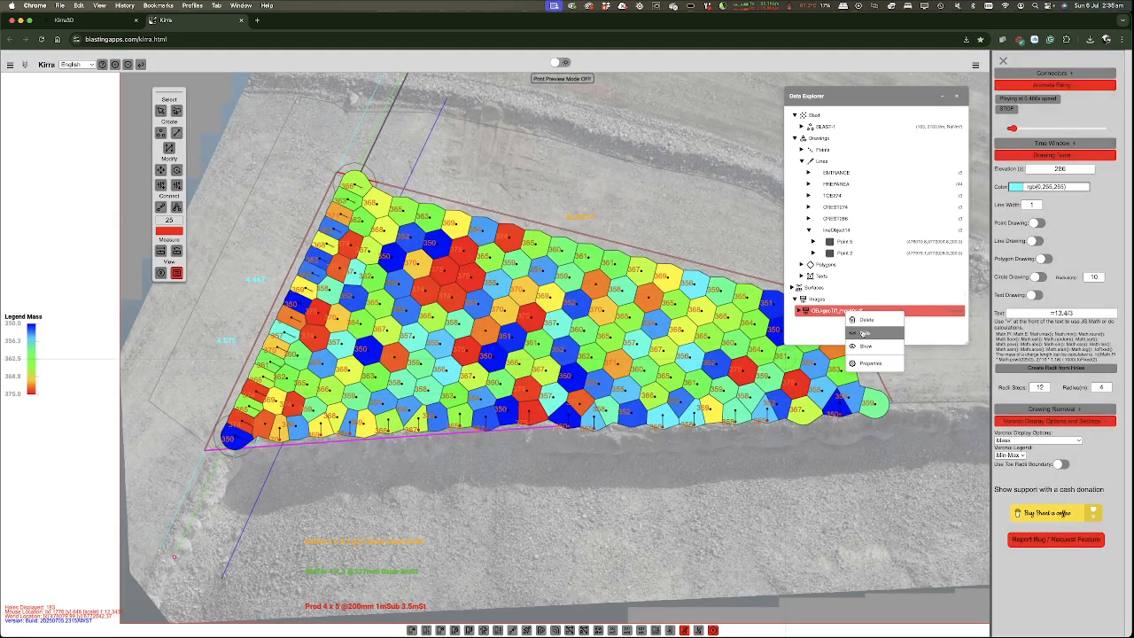
pyautogui.click(868, 323)
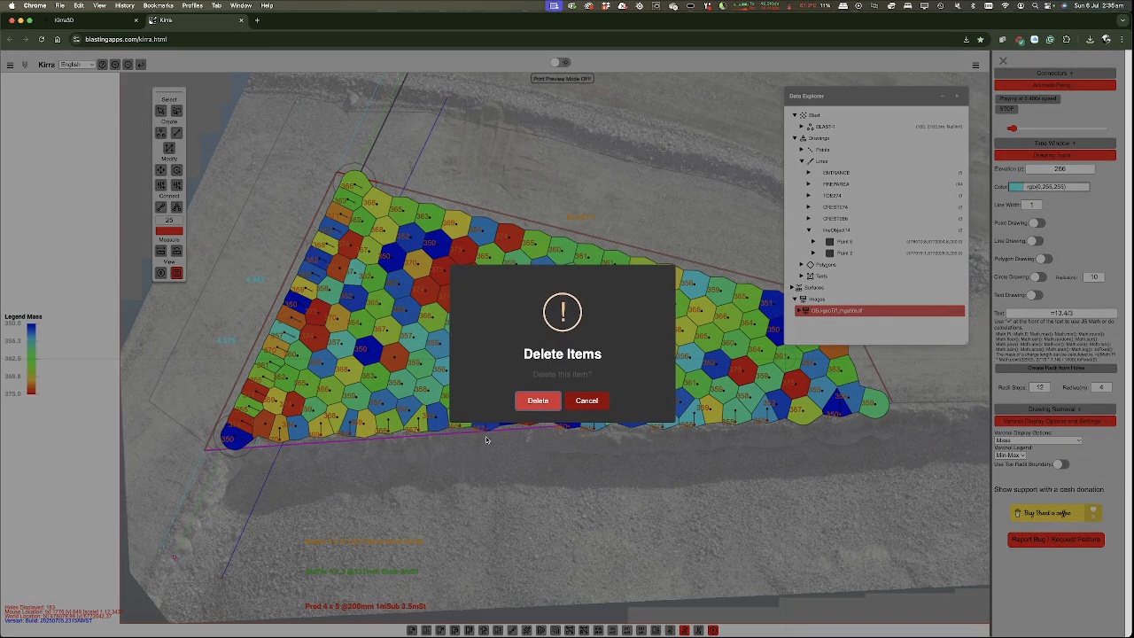
pyautogui.click(538, 400)
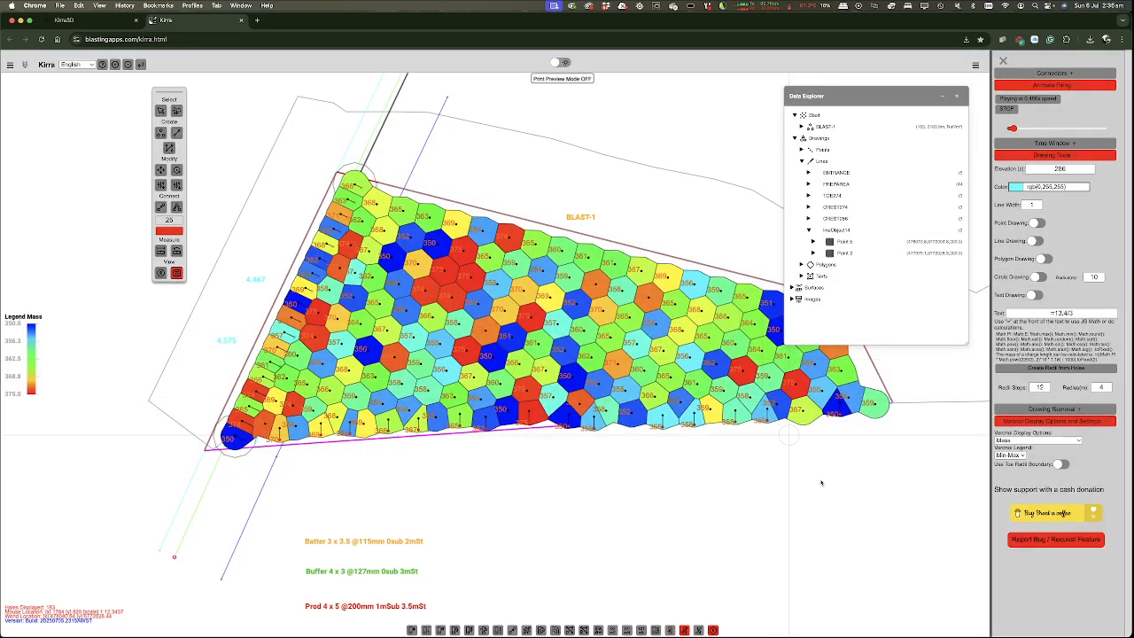
# - Close the Data Explorer and replace the Voronoi cells and measured mass labels with hole ID and hole length labels
pyautogui.click(713, 630)
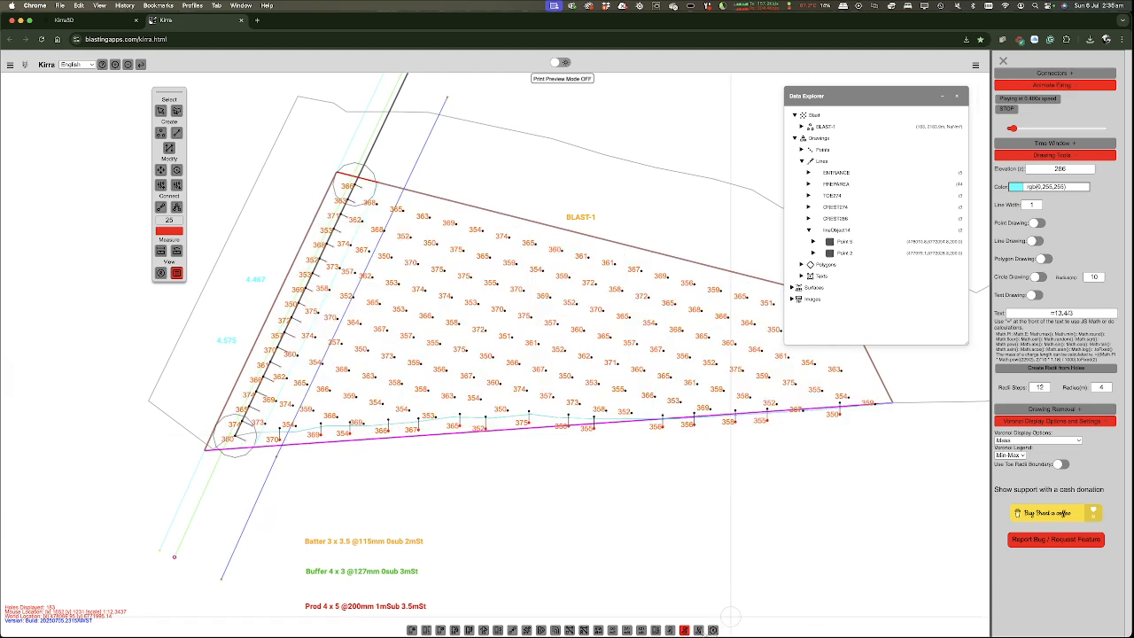
pyautogui.click(684, 630)
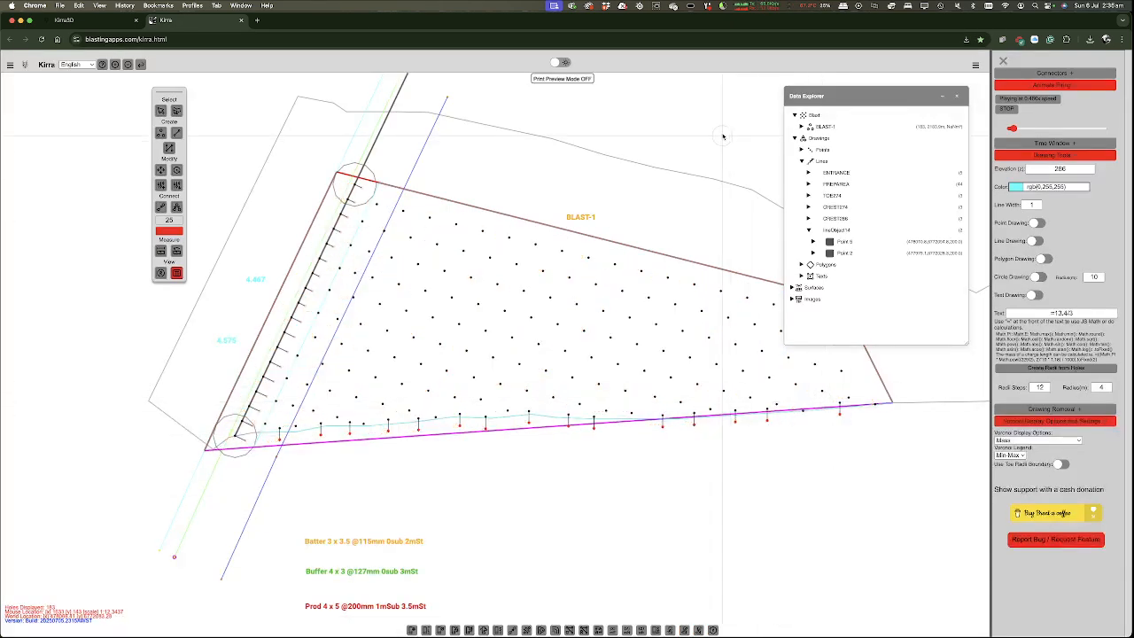
pyautogui.click(956, 96)
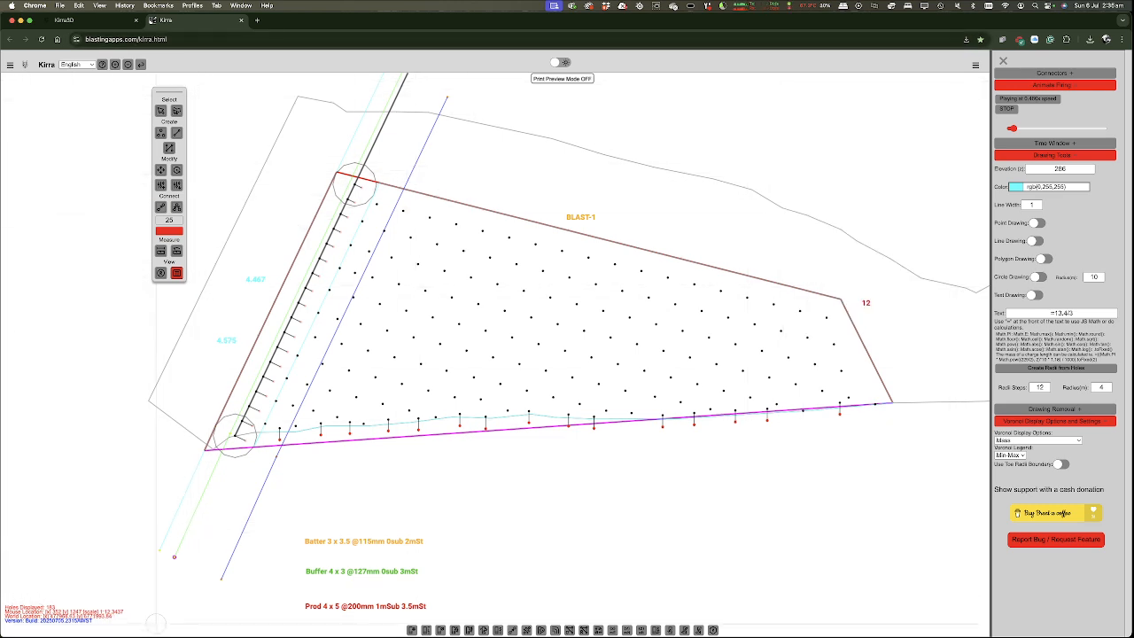
pyautogui.click(411, 630)
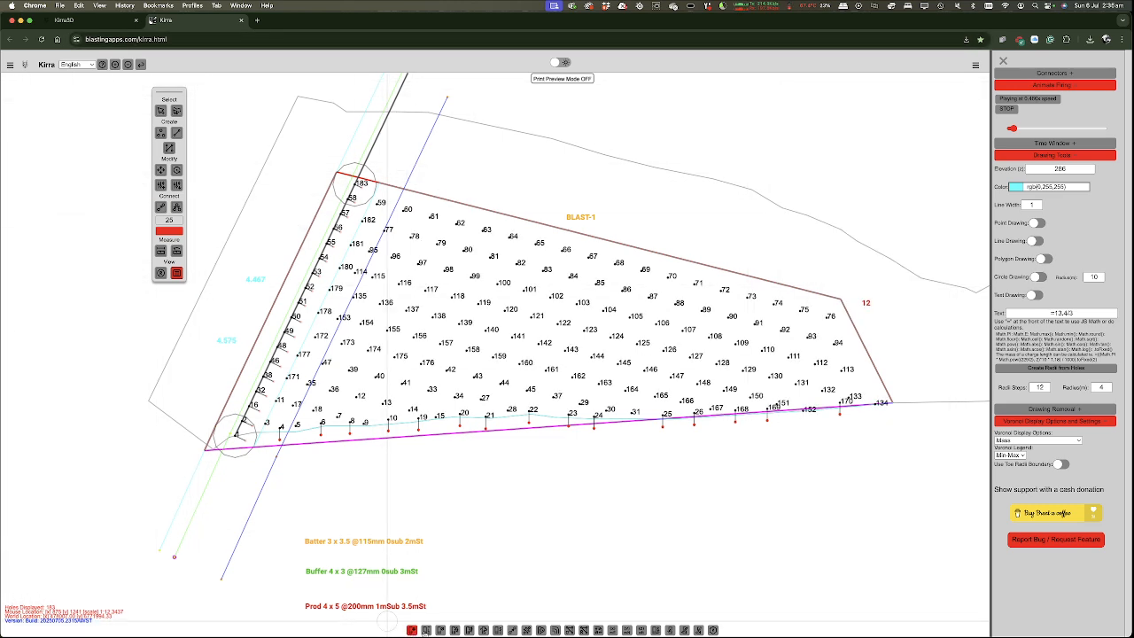
pyautogui.click(425, 630)
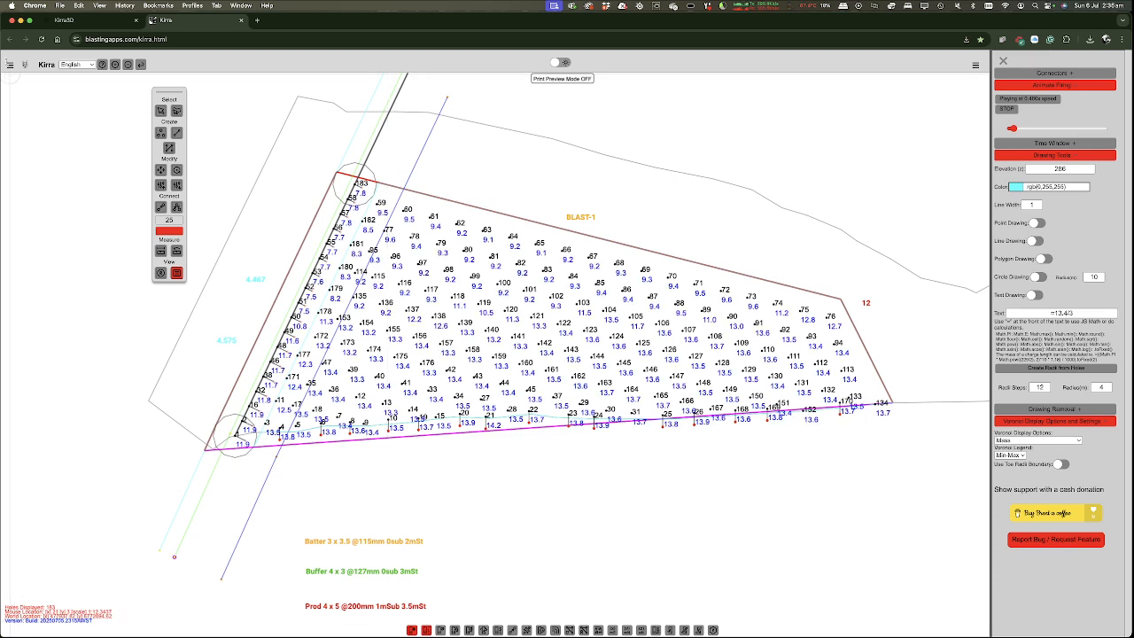
# - Export the plan to PDF in A4 landscape with Print Preview Mode on, and open kirra-blast-2025-07-05 (2).pdf in Acrobat
pyautogui.click(9, 64)
pyautogui.click(62, 132)
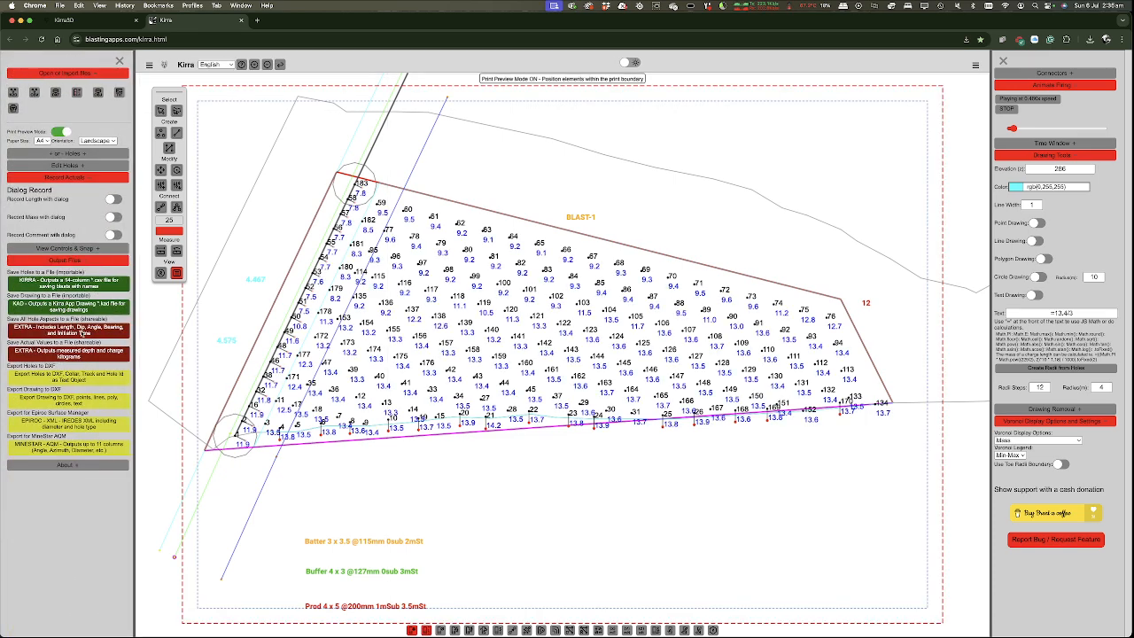
pyautogui.click(13, 108)
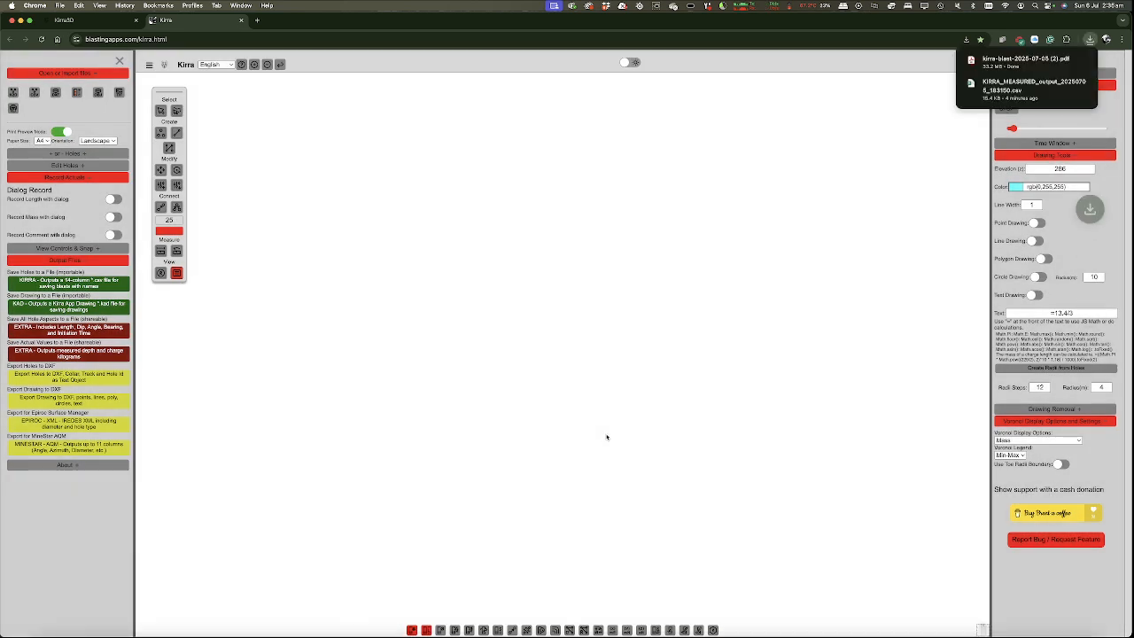
pyautogui.click(1066, 60)
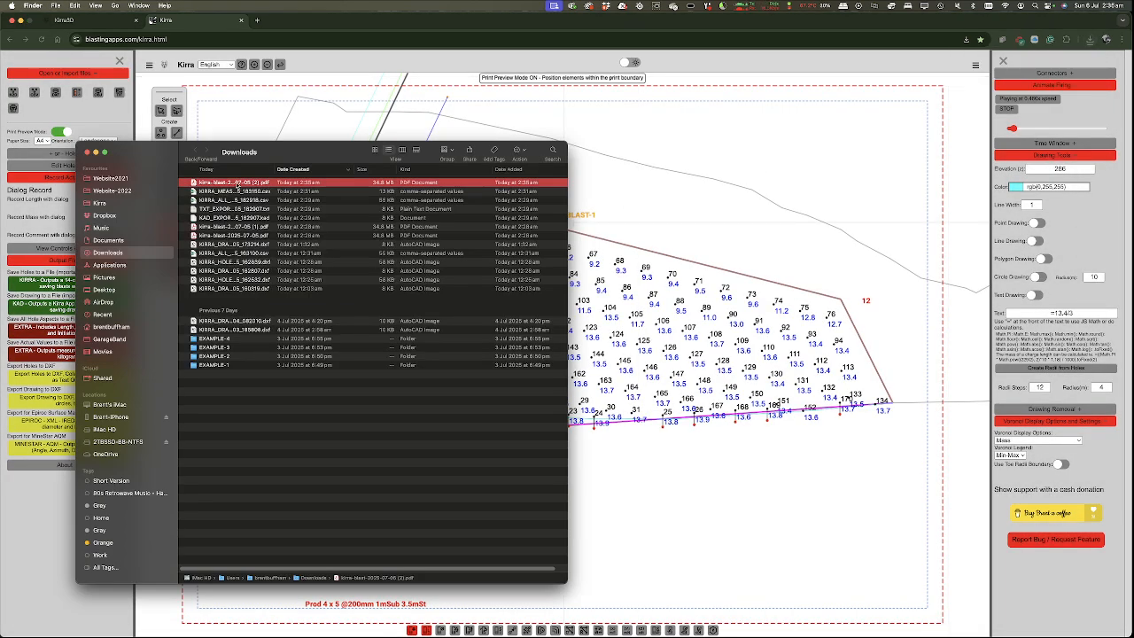
pyautogui.doubleClick(237, 183)
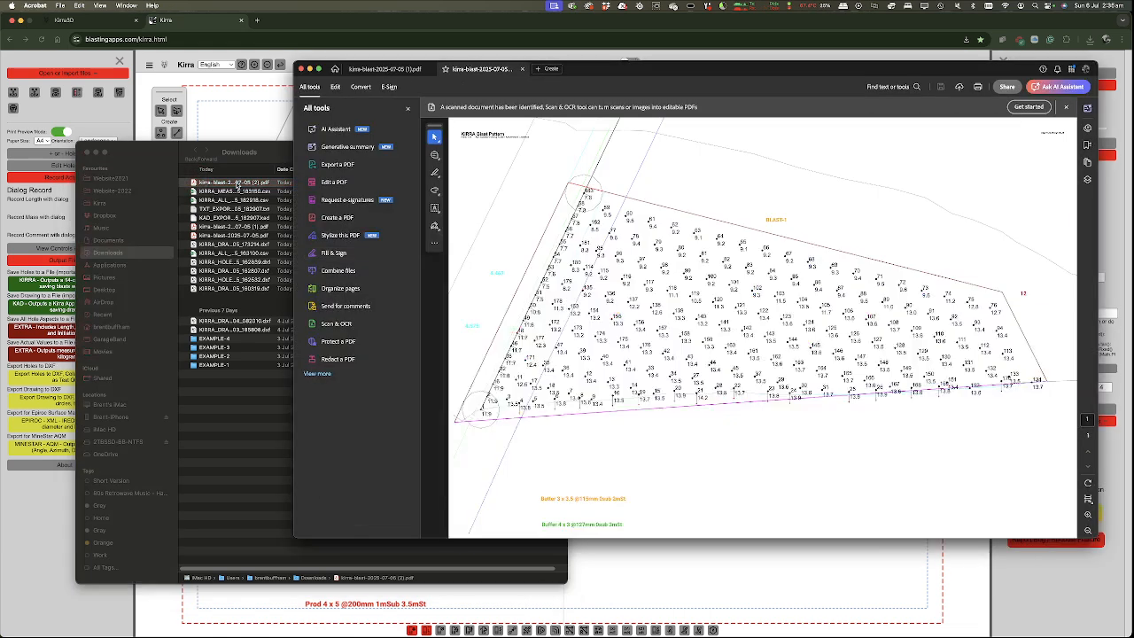